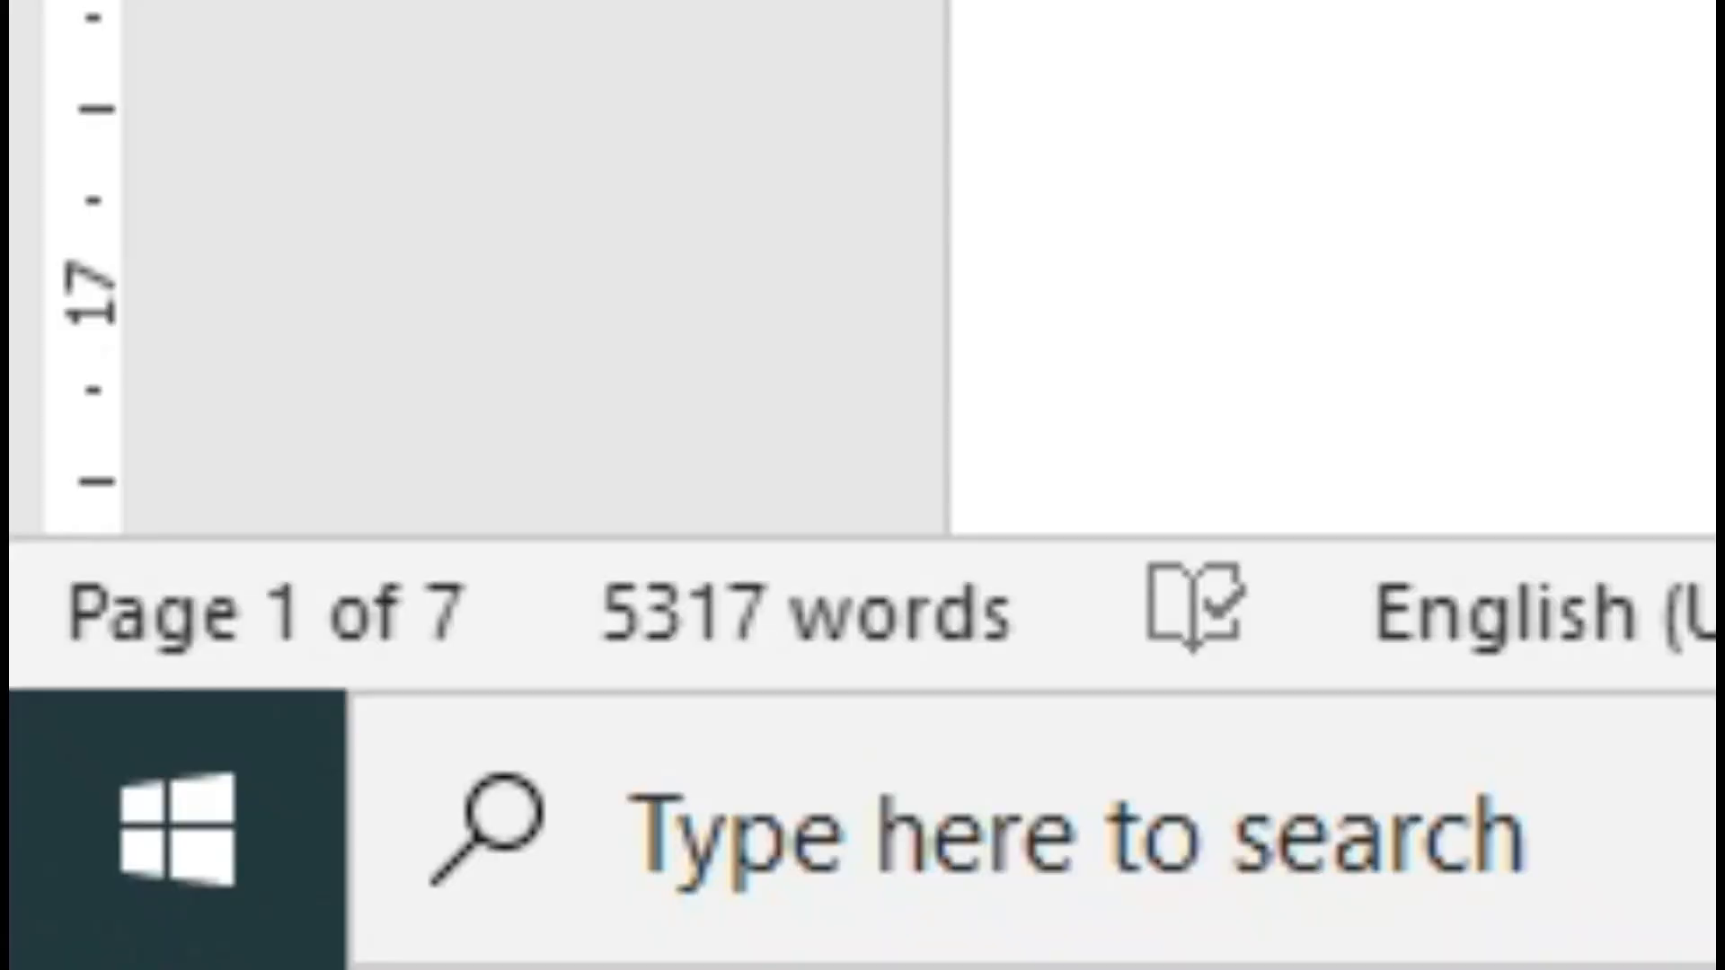
Step: Save all seven pages to the Desktop as a PDF under a new file name
{"action": "scroll", "coordinate": [673, 593], "scroll_direction": "down", "scroll_amount": 20}
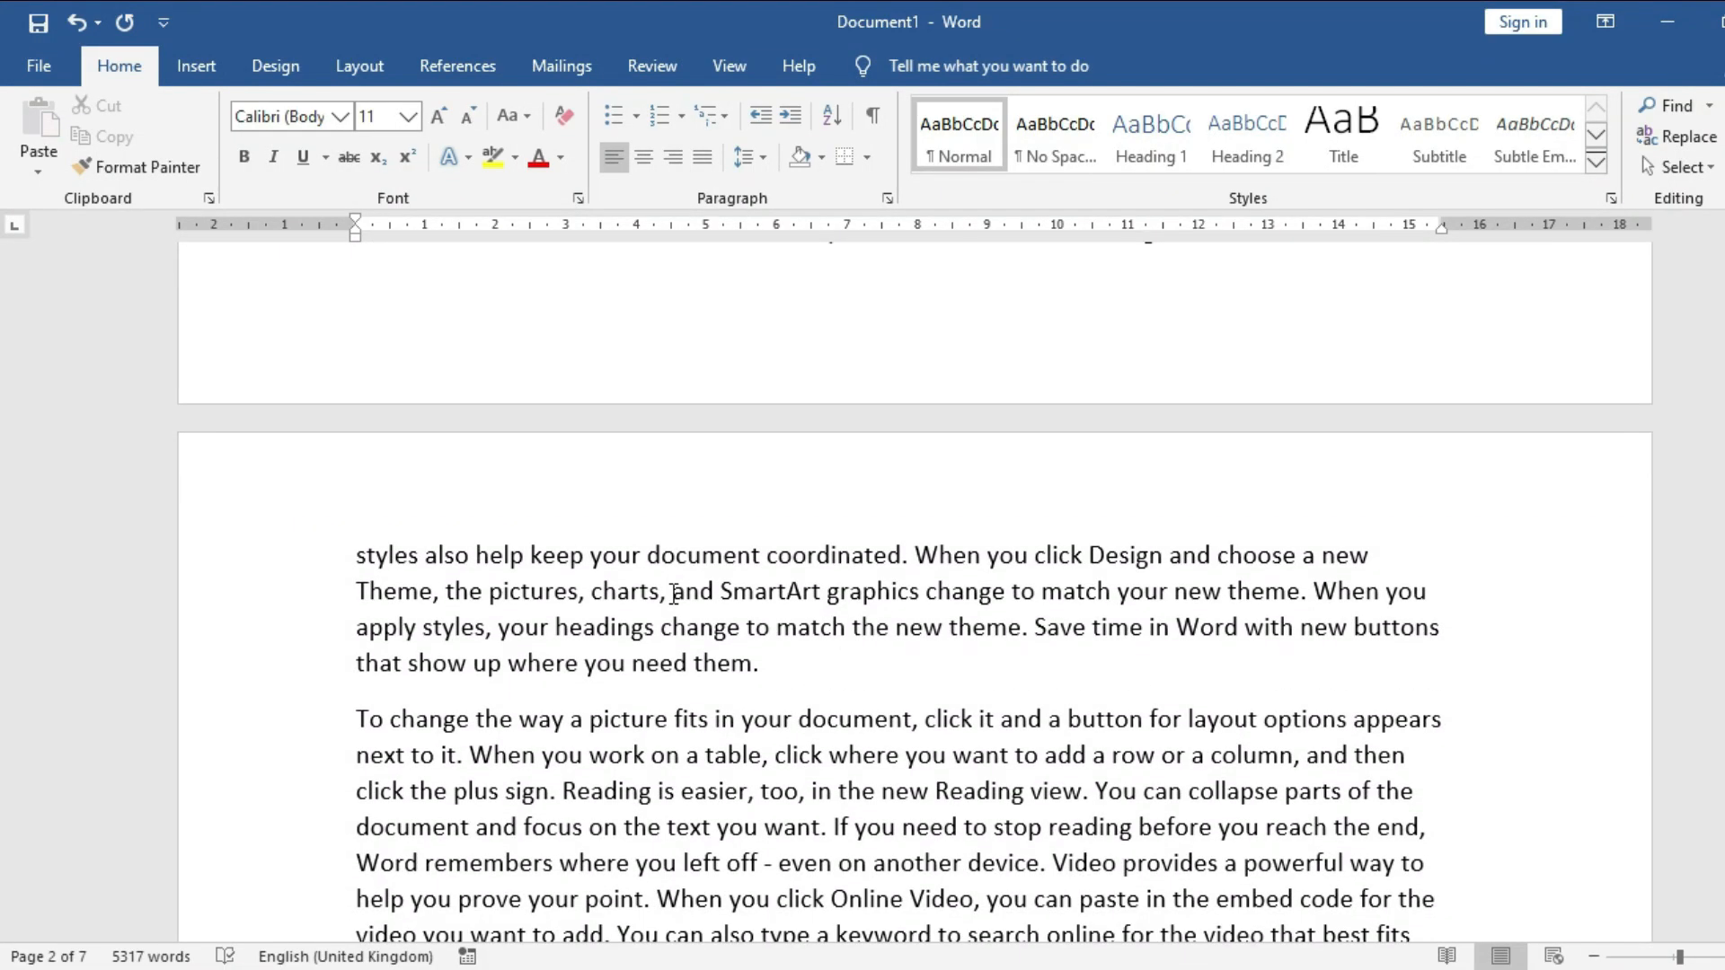
{"action": "scroll", "coordinate": [674, 593], "scroll_direction": "down", "scroll_amount": 18}
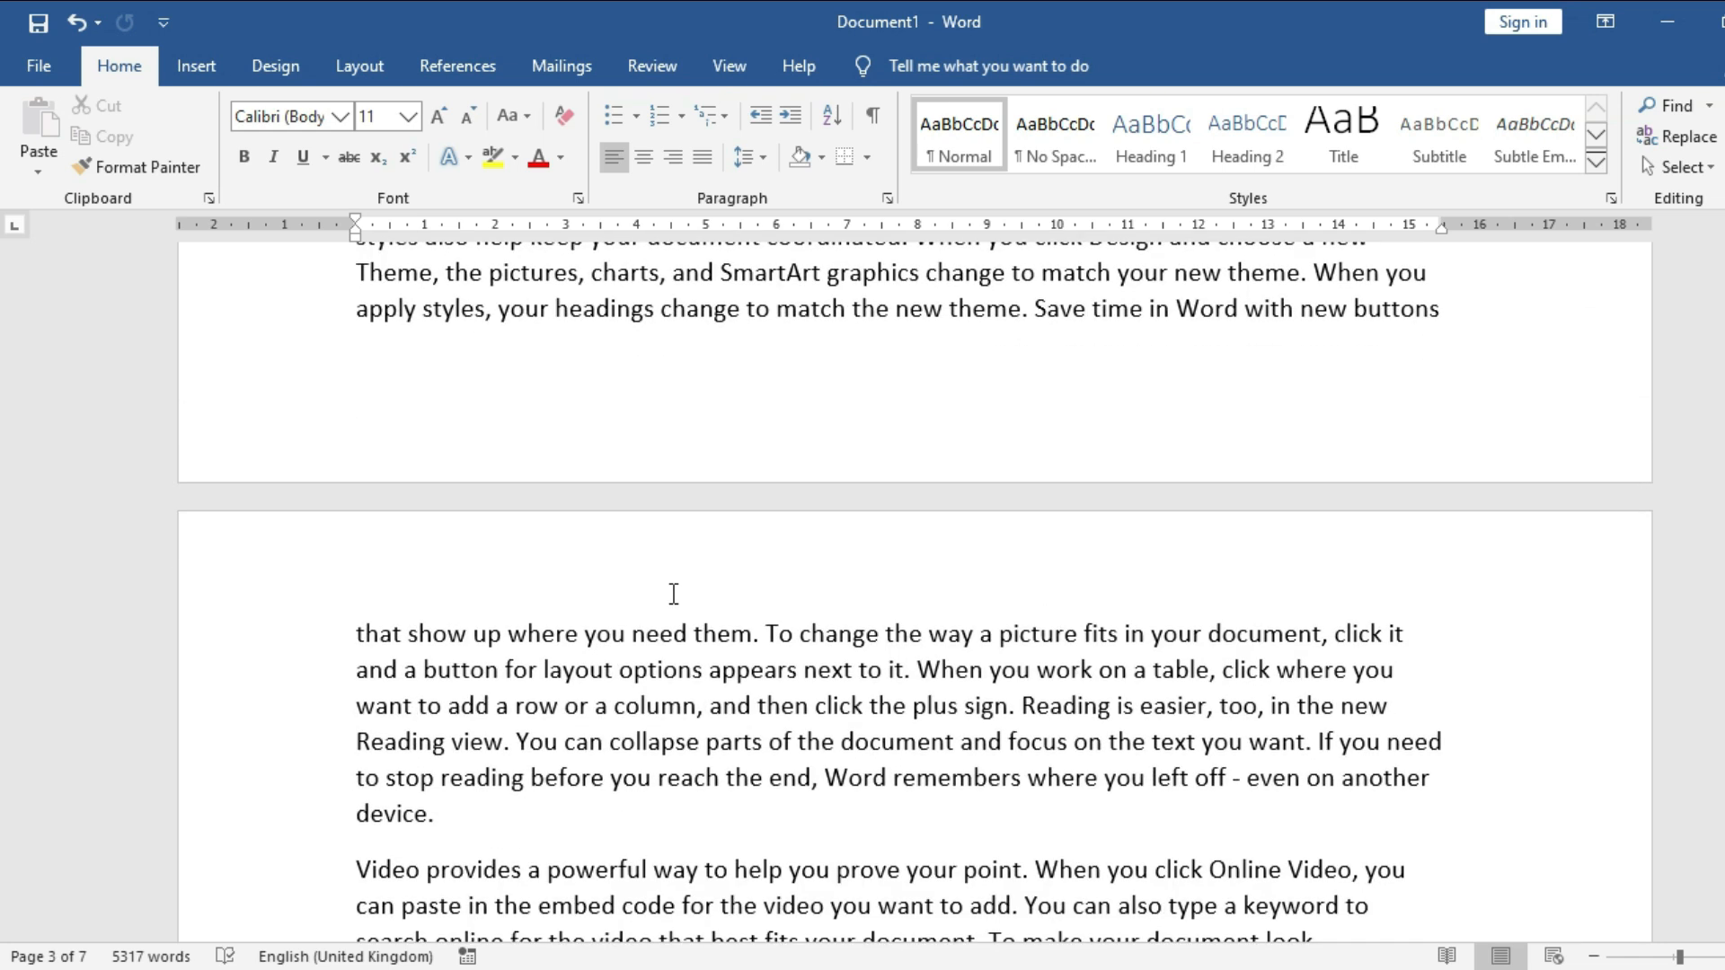
{"action": "scroll", "coordinate": [674, 593], "scroll_direction": "down", "scroll_amount": 18}
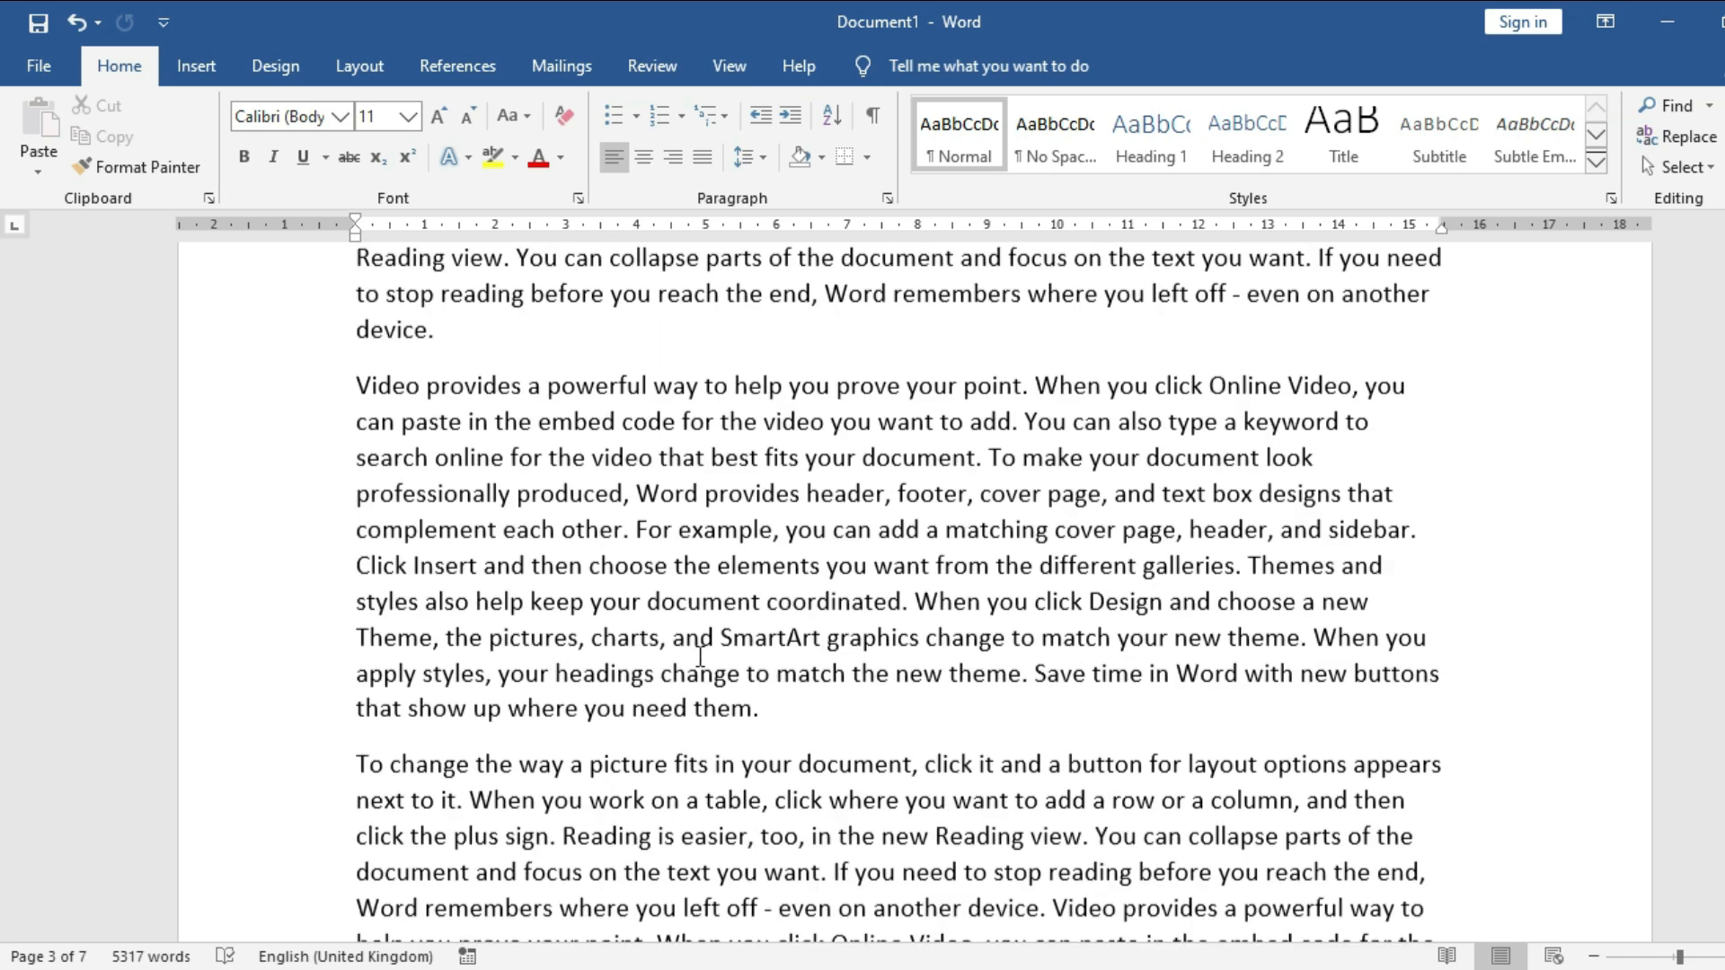
{"action": "scroll", "coordinate": [700, 657], "scroll_direction": "down", "scroll_amount": 8}
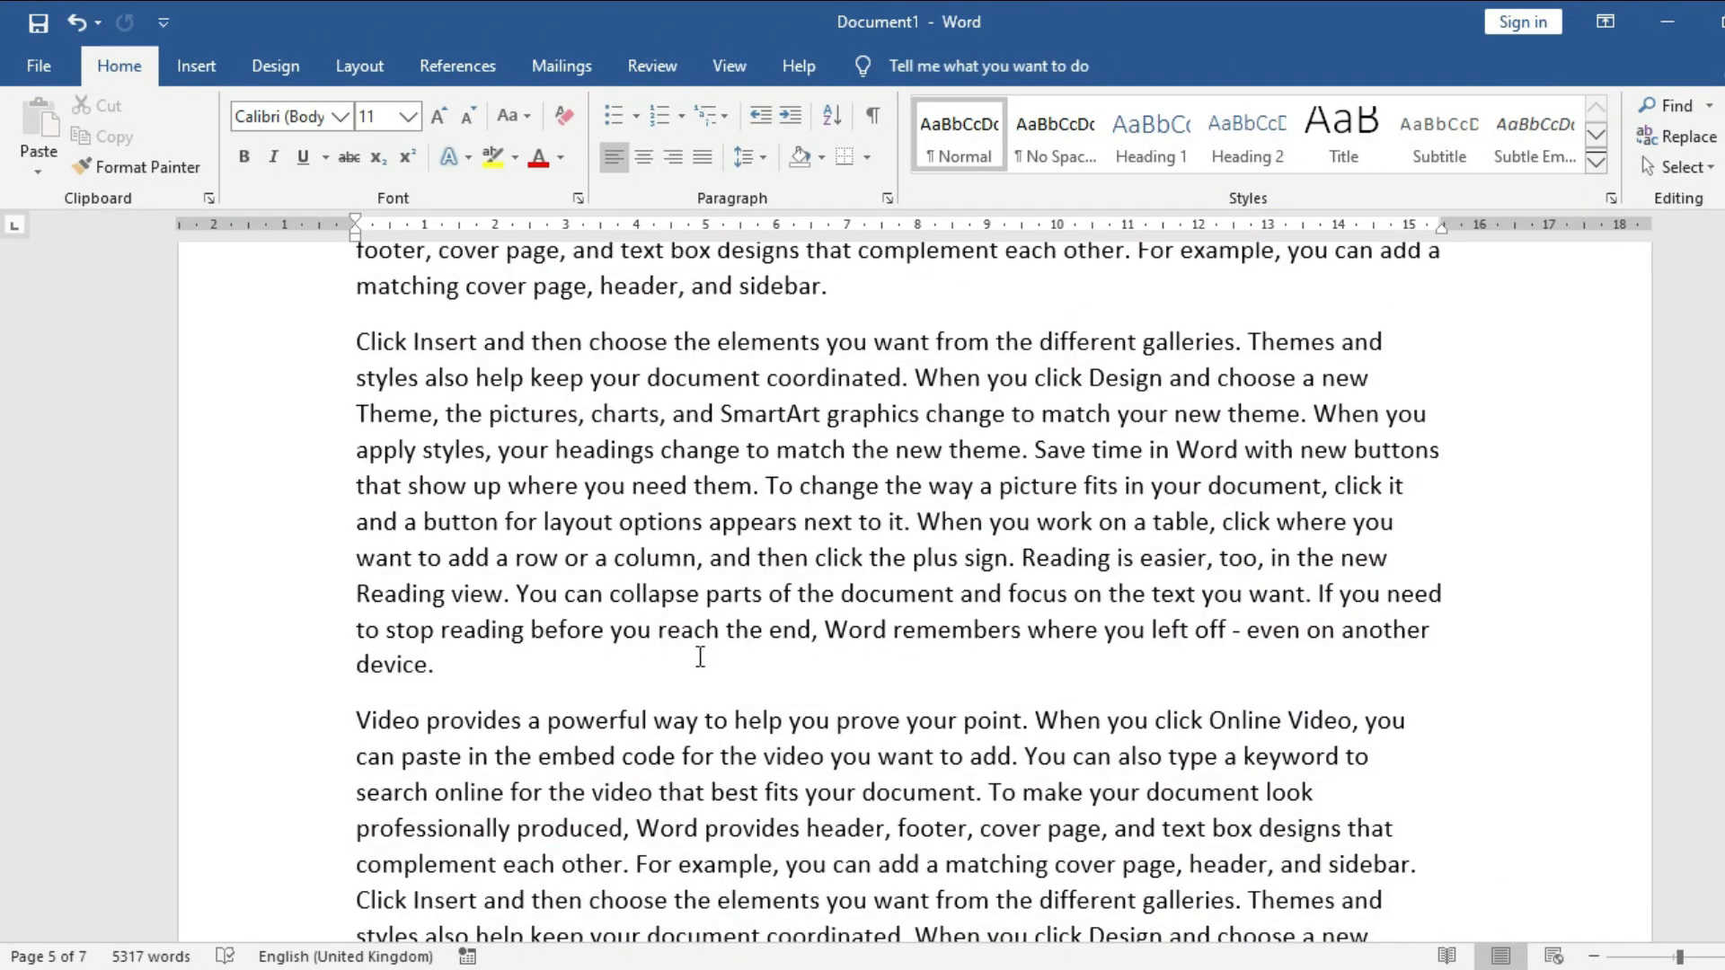
{"action": "key", "text": "F12"}
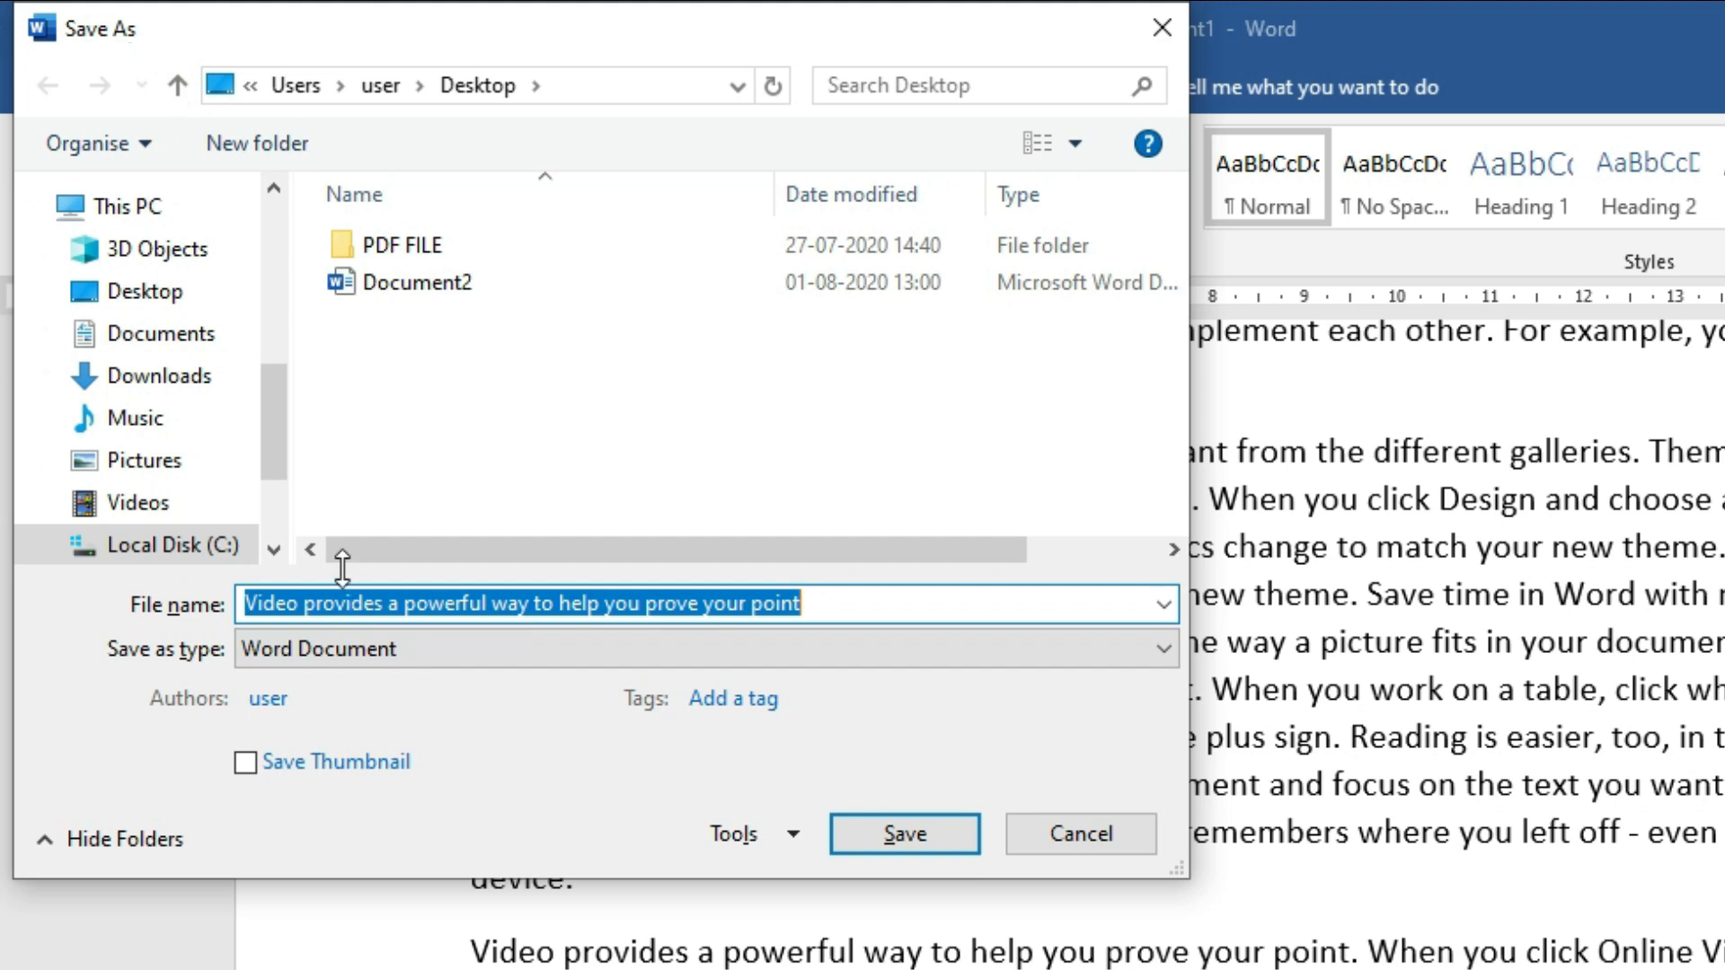
{"action": "left_click", "coordinate": [208, 285]}
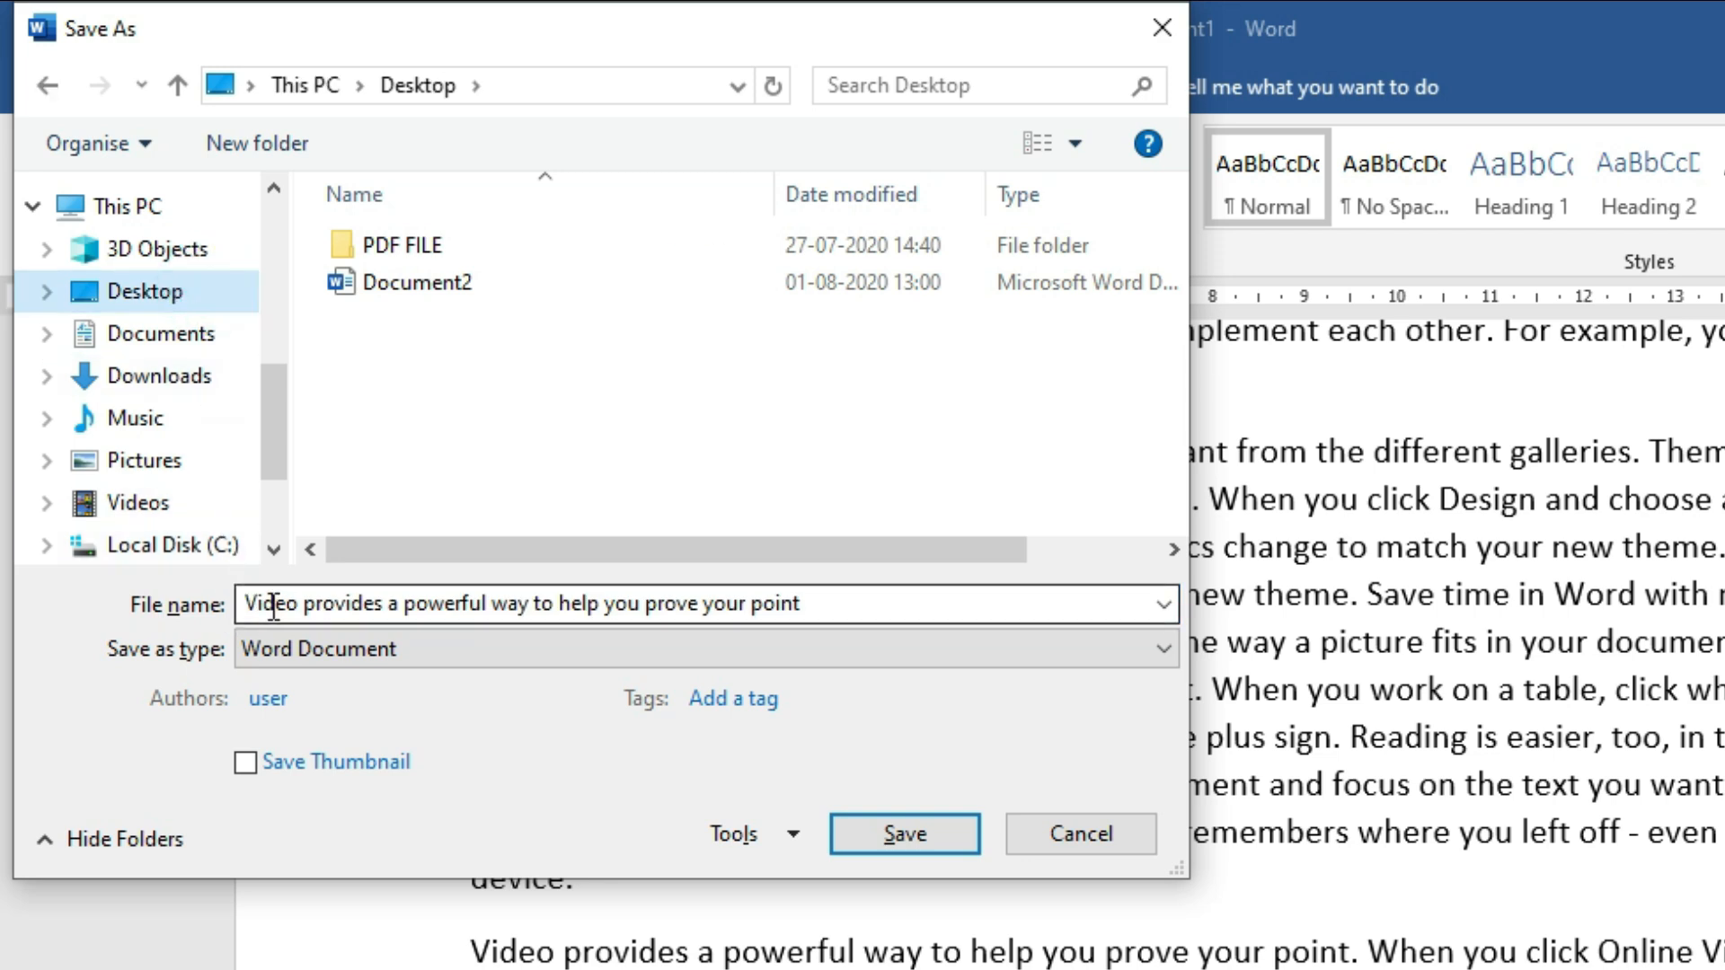
{"action": "left_click", "coordinate": [247, 603]}
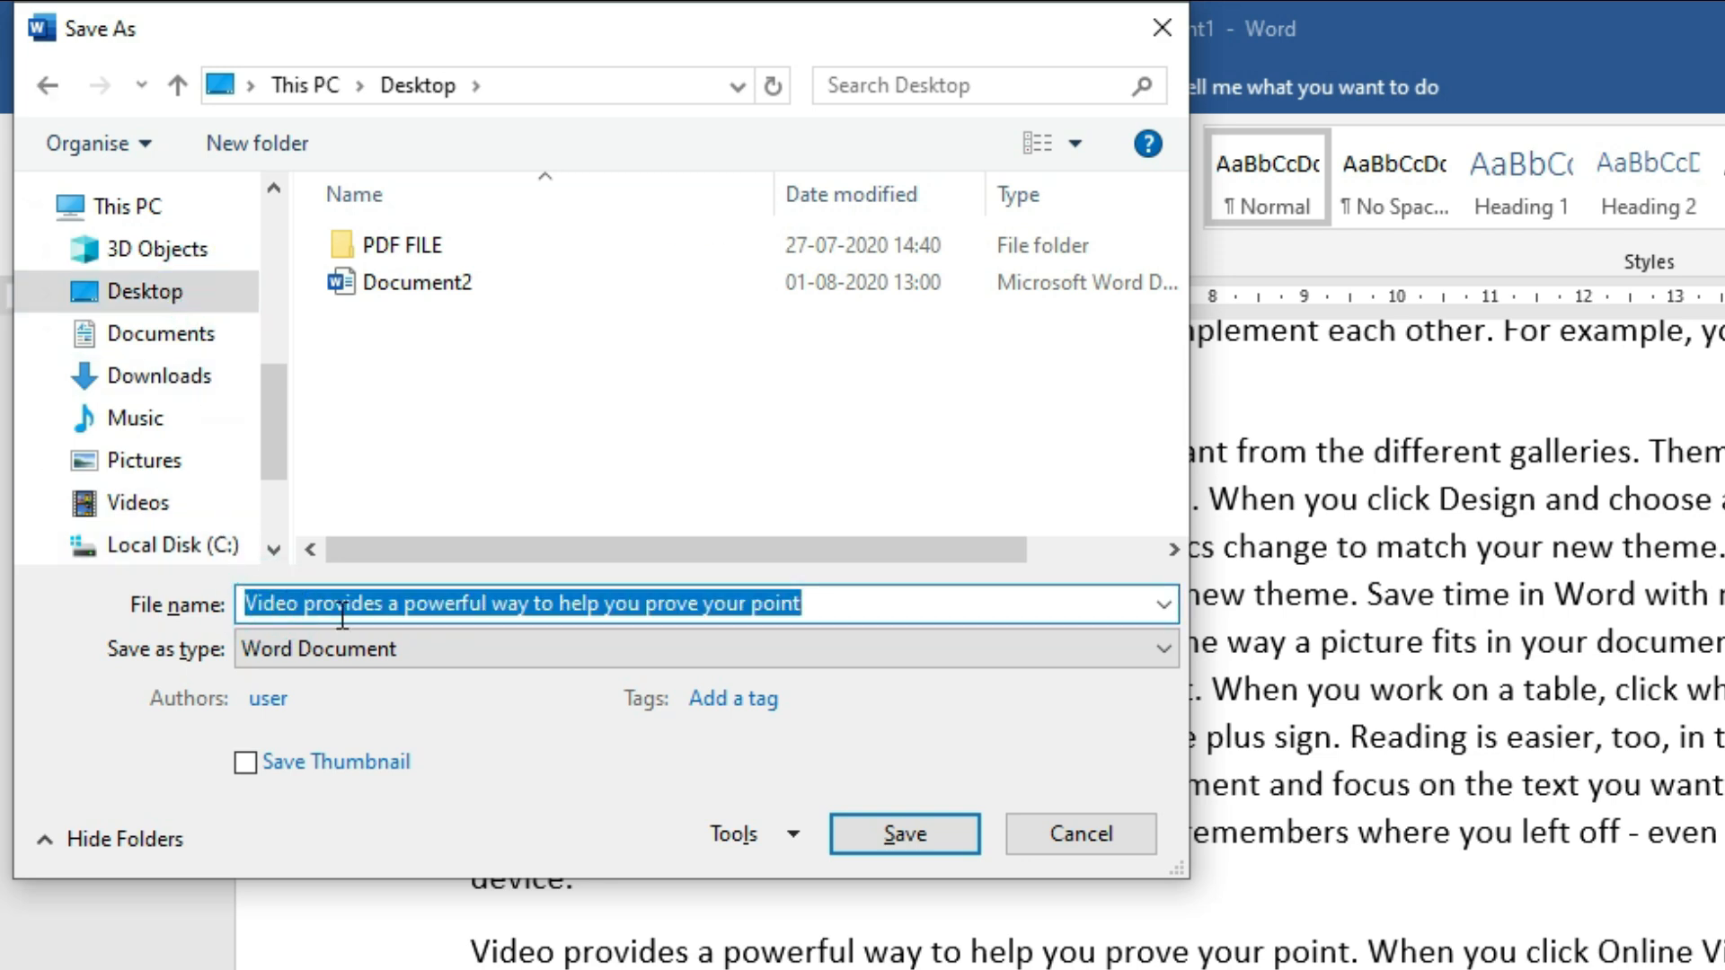
{"action": "type", "text": "Cha"}
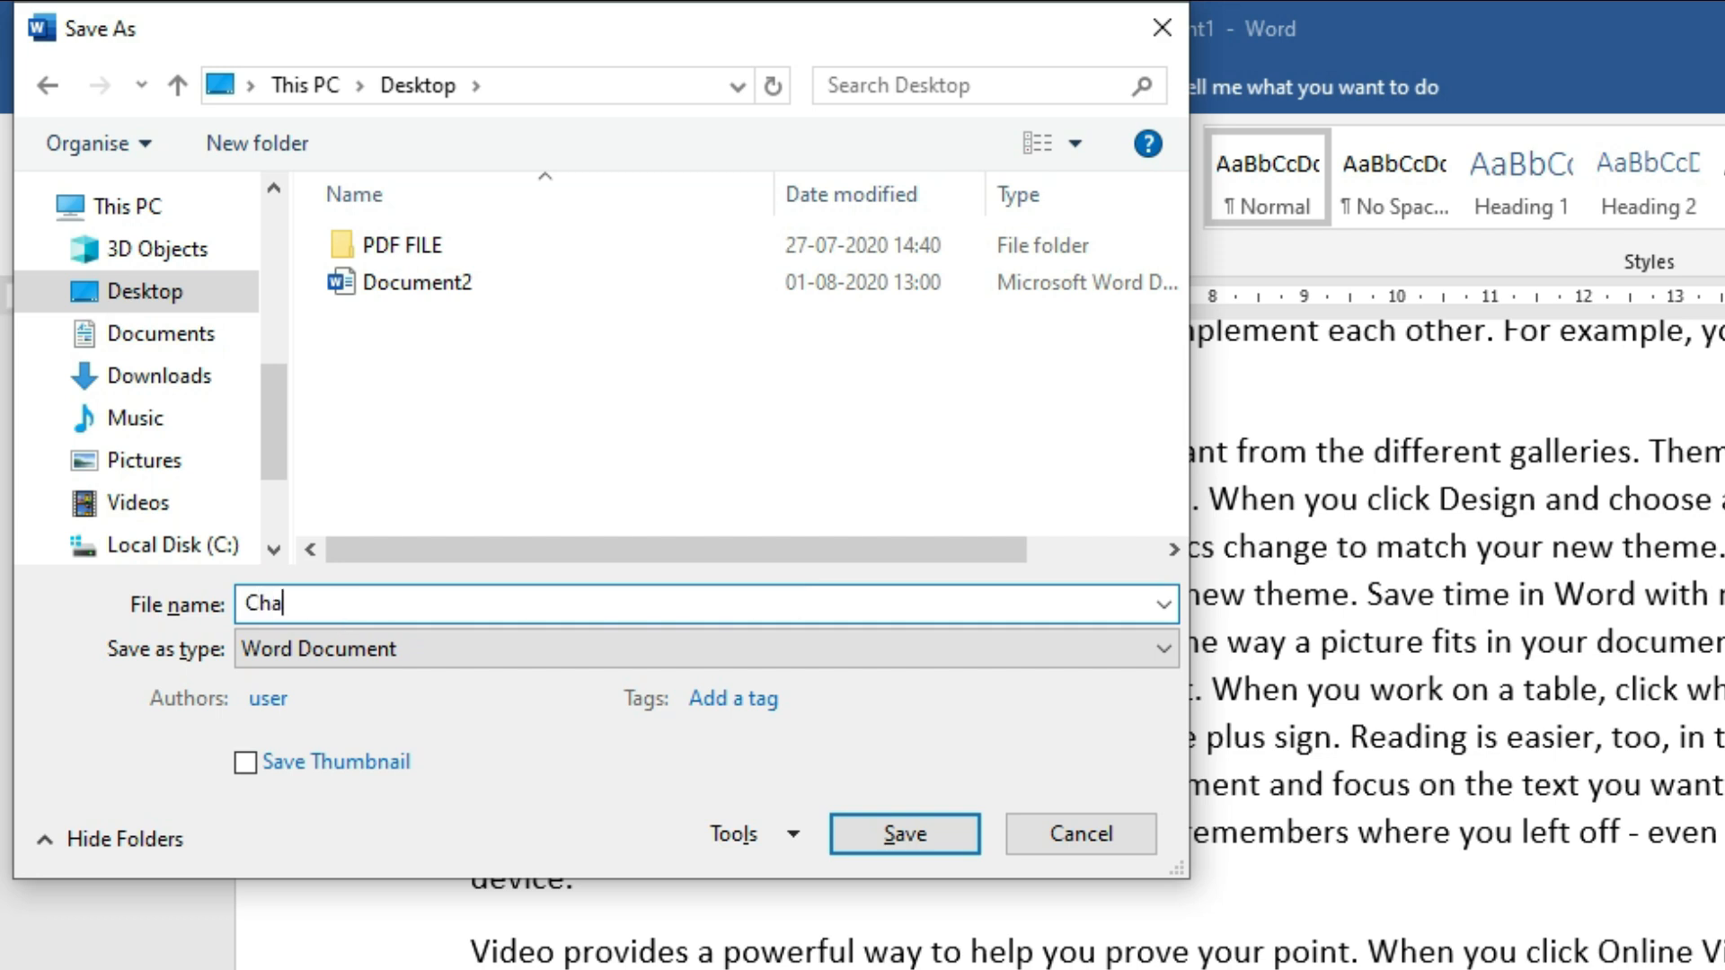
{"action": "type", "text": "ndan Kumar"}
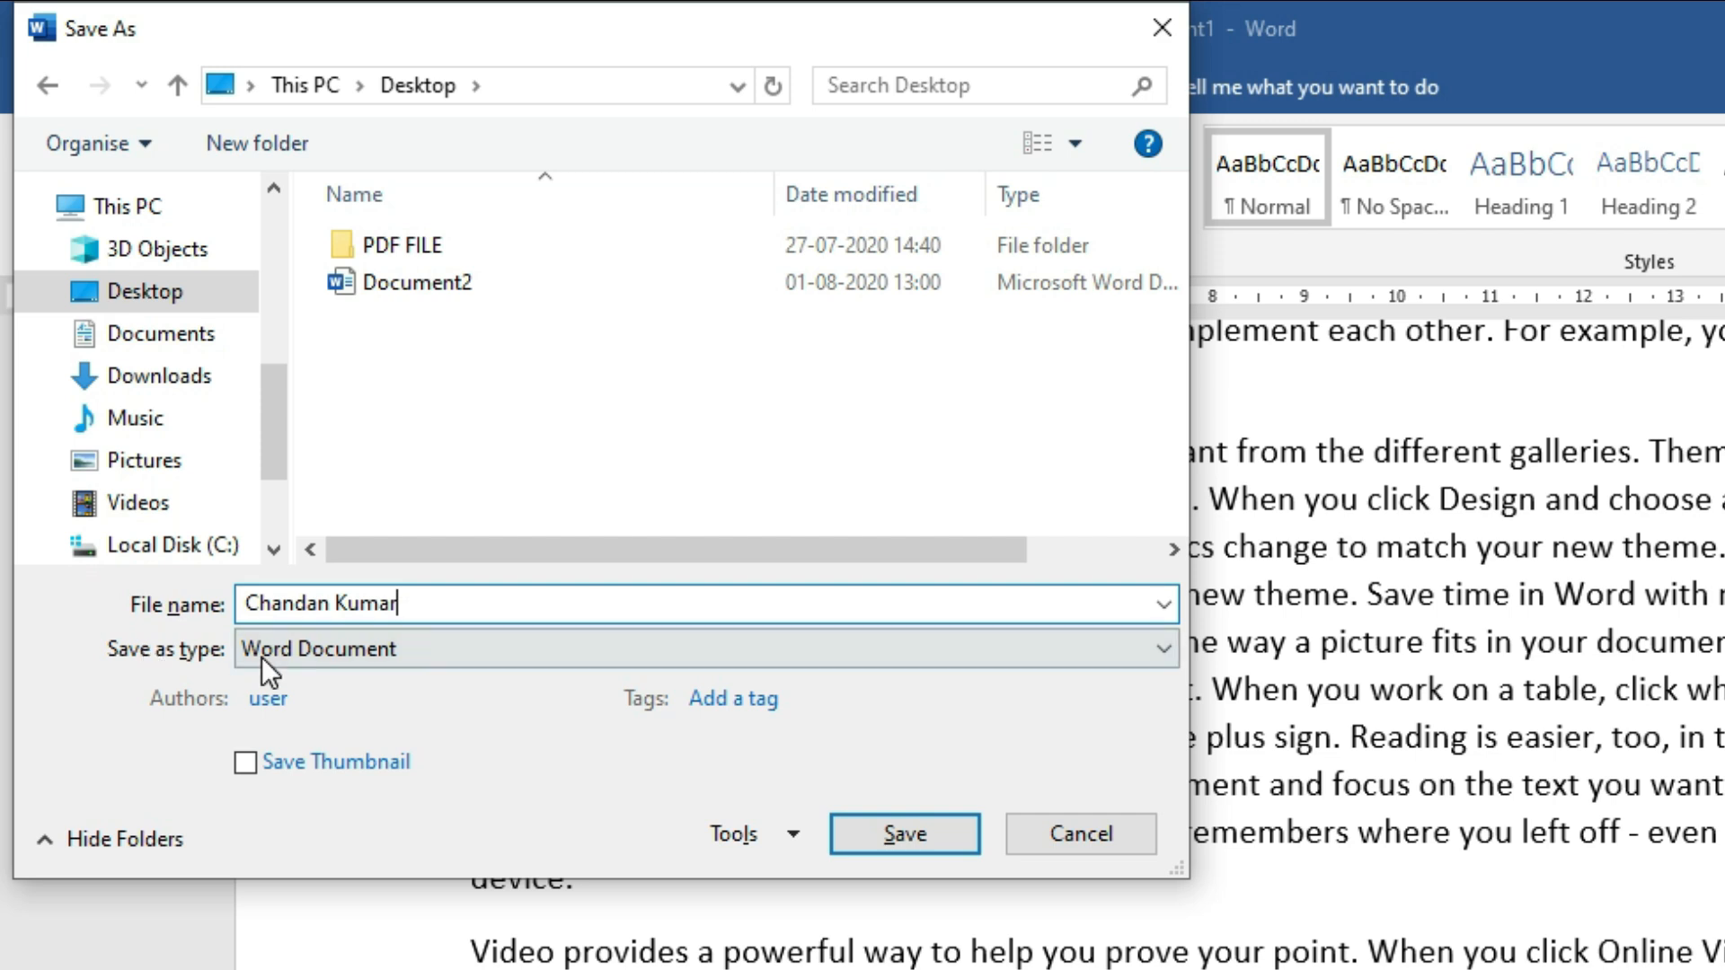
{"action": "left_click", "coordinate": [439, 649]}
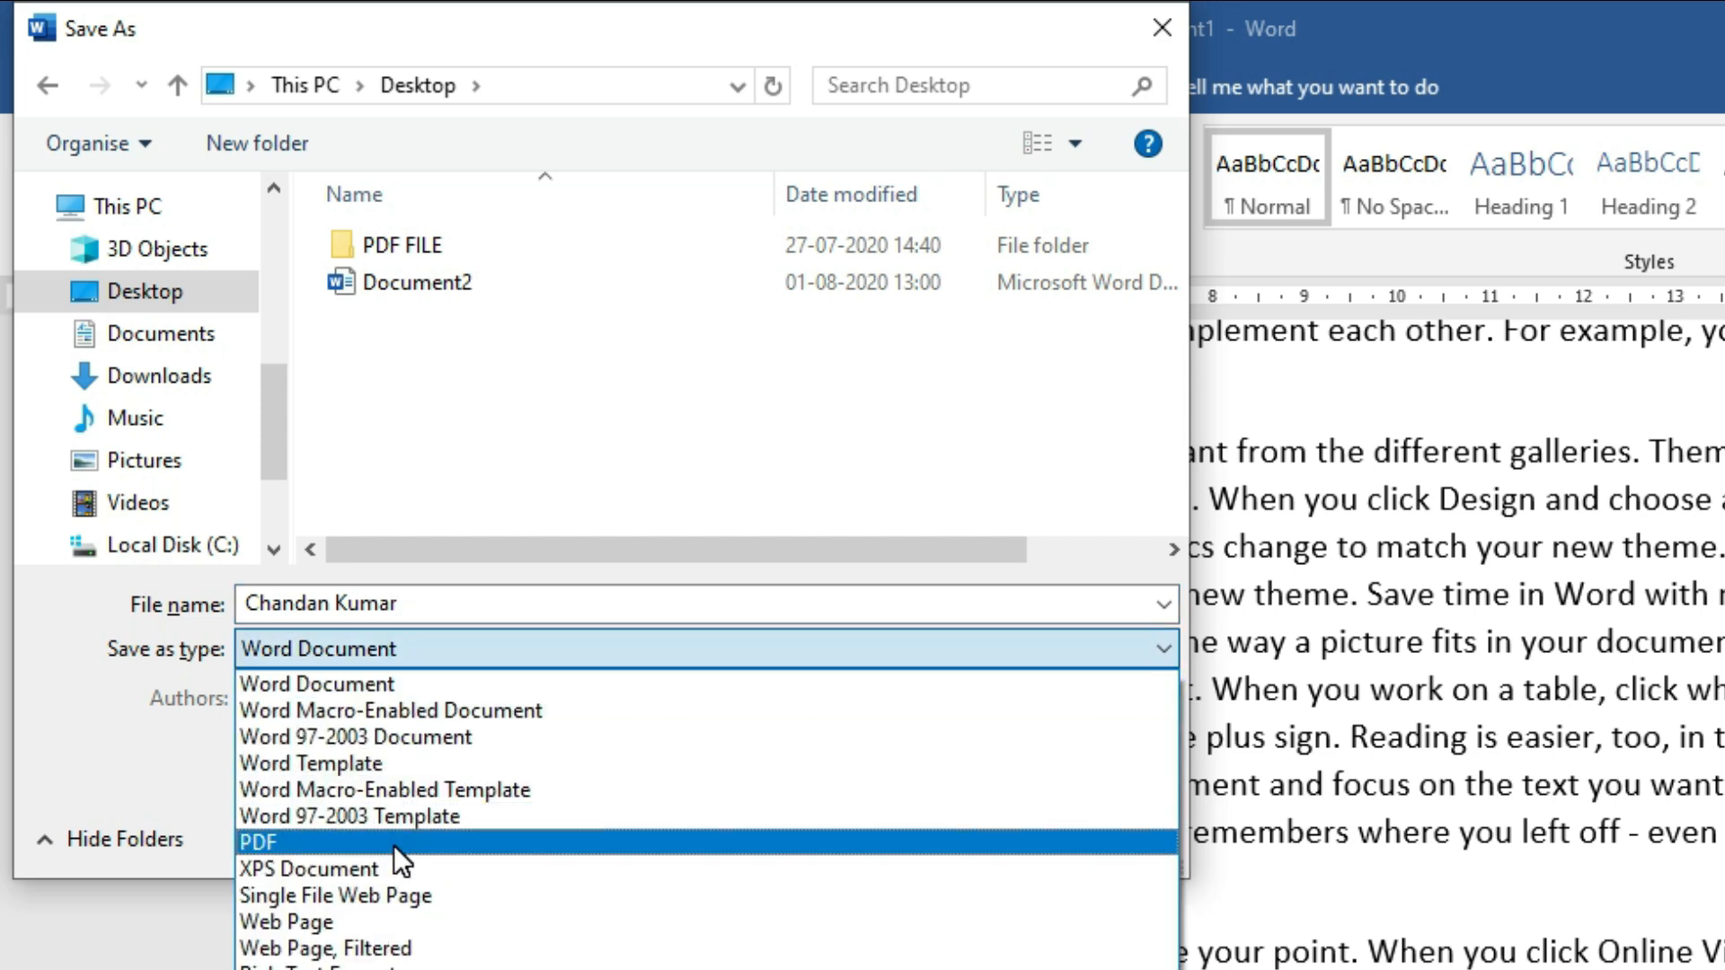
{"action": "left_click", "coordinate": [464, 842]}
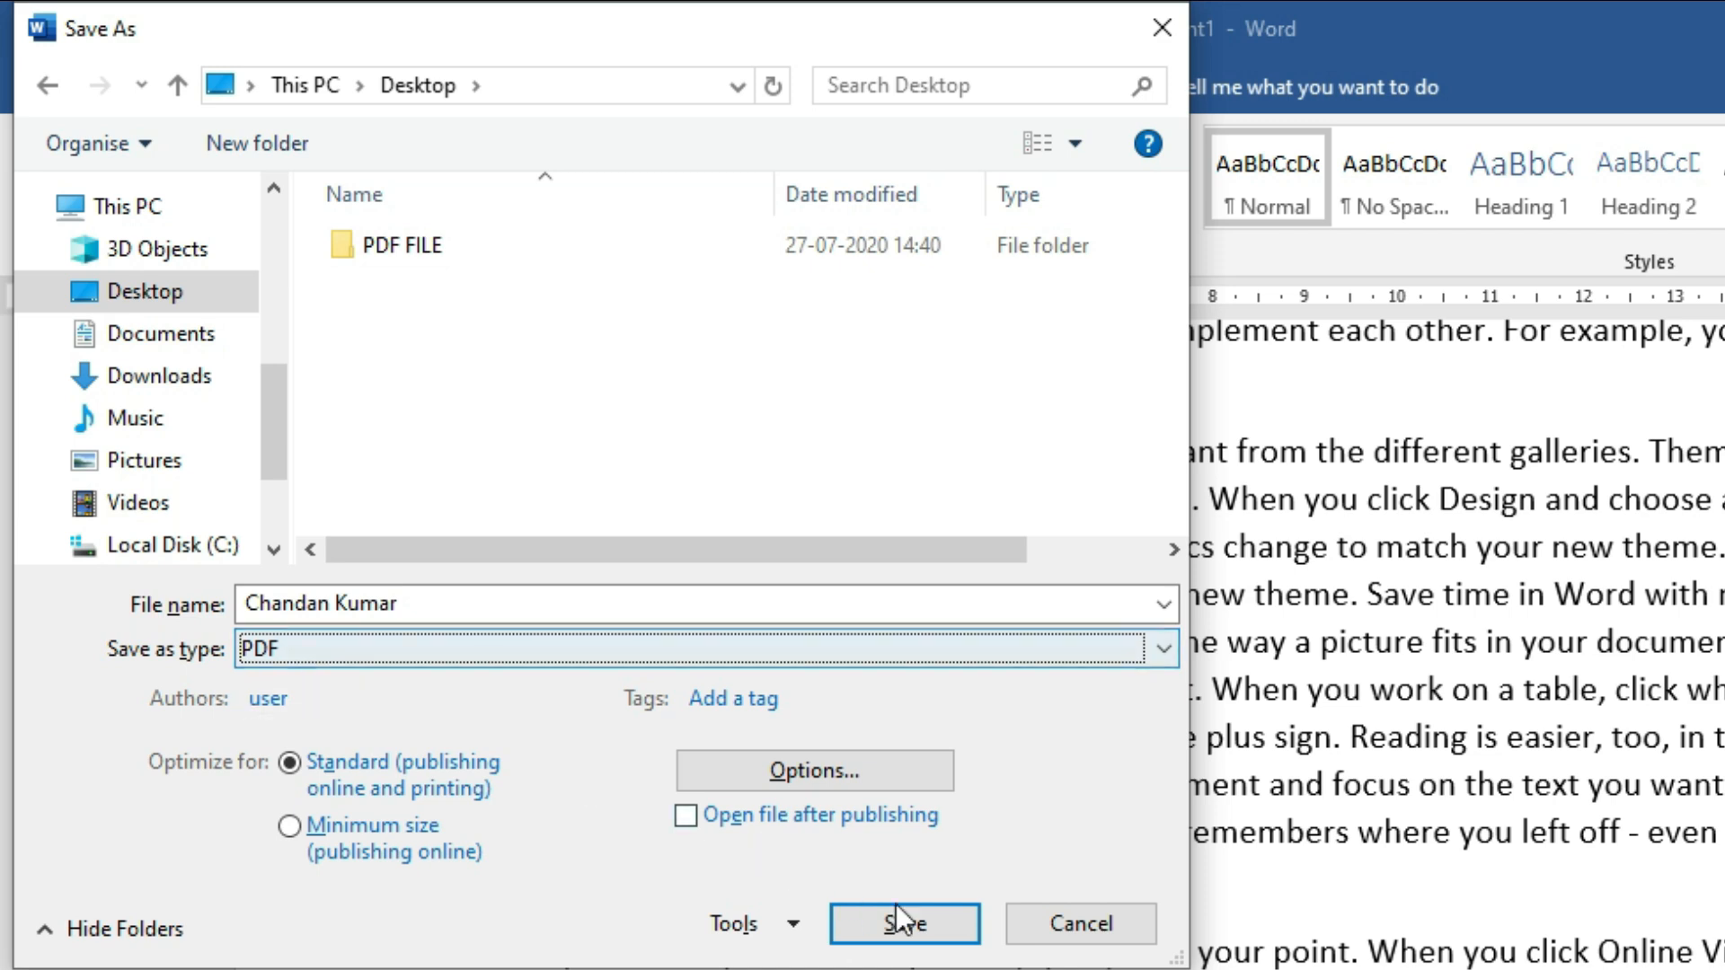
{"action": "left_click", "coordinate": [943, 930]}
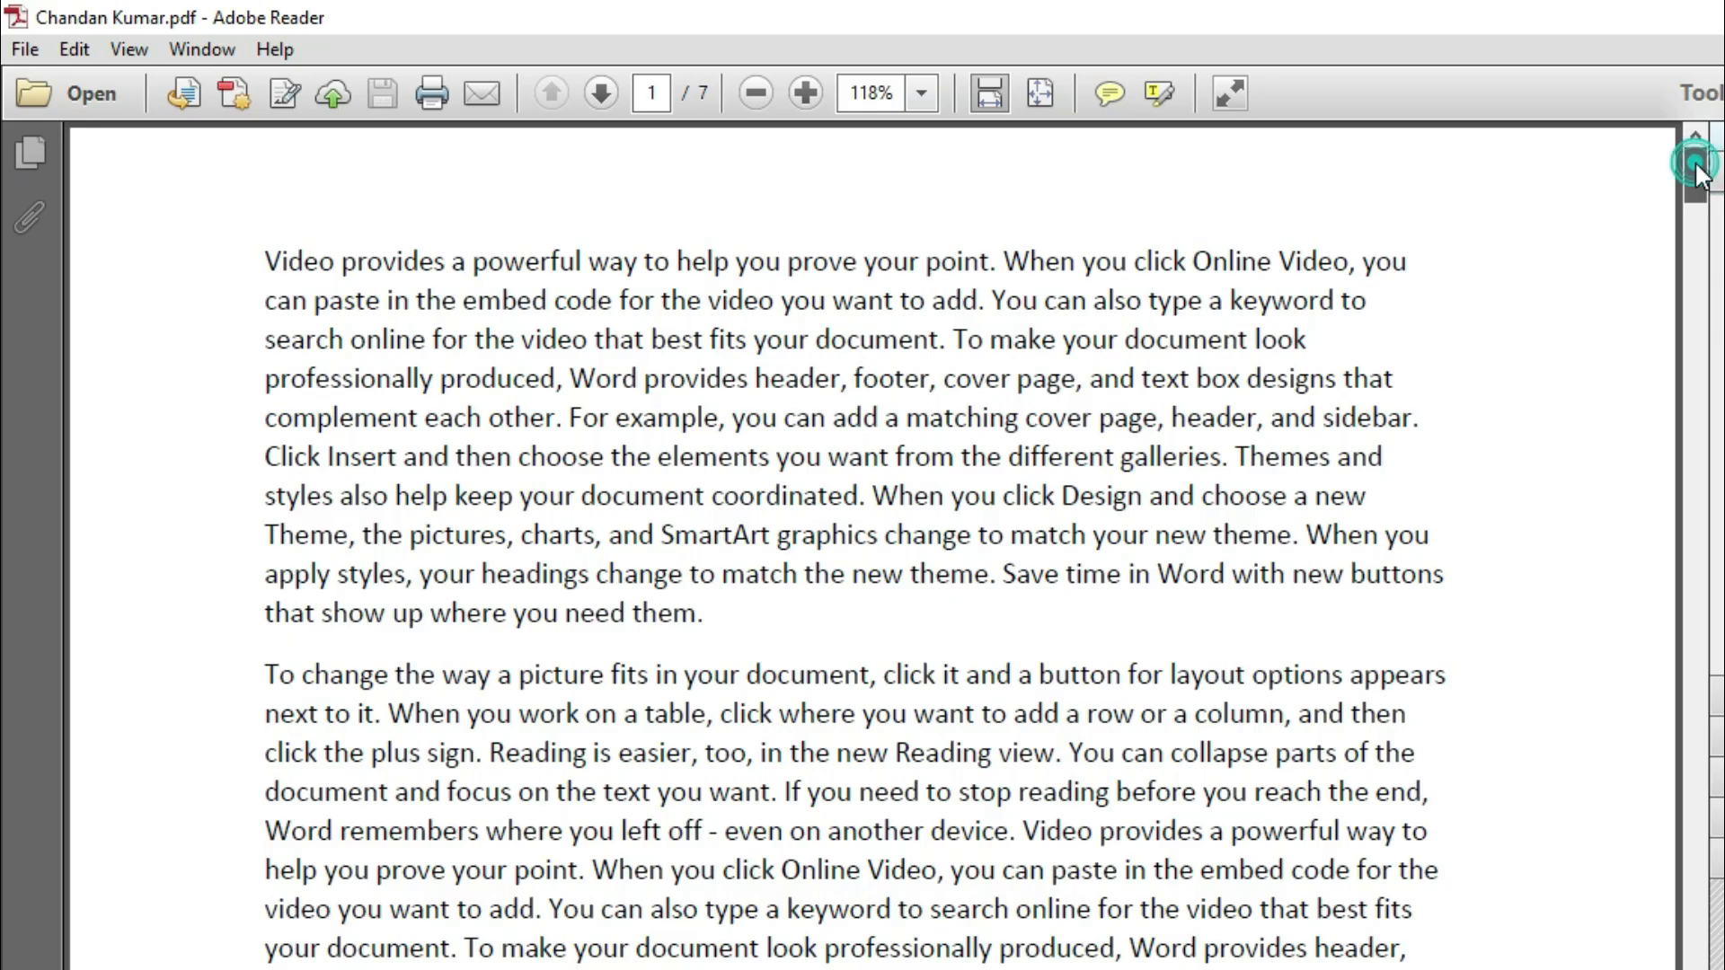
{"action": "left_click_drag", "start_coordinate": [1696, 166], "coordinate": [1700, 969]}
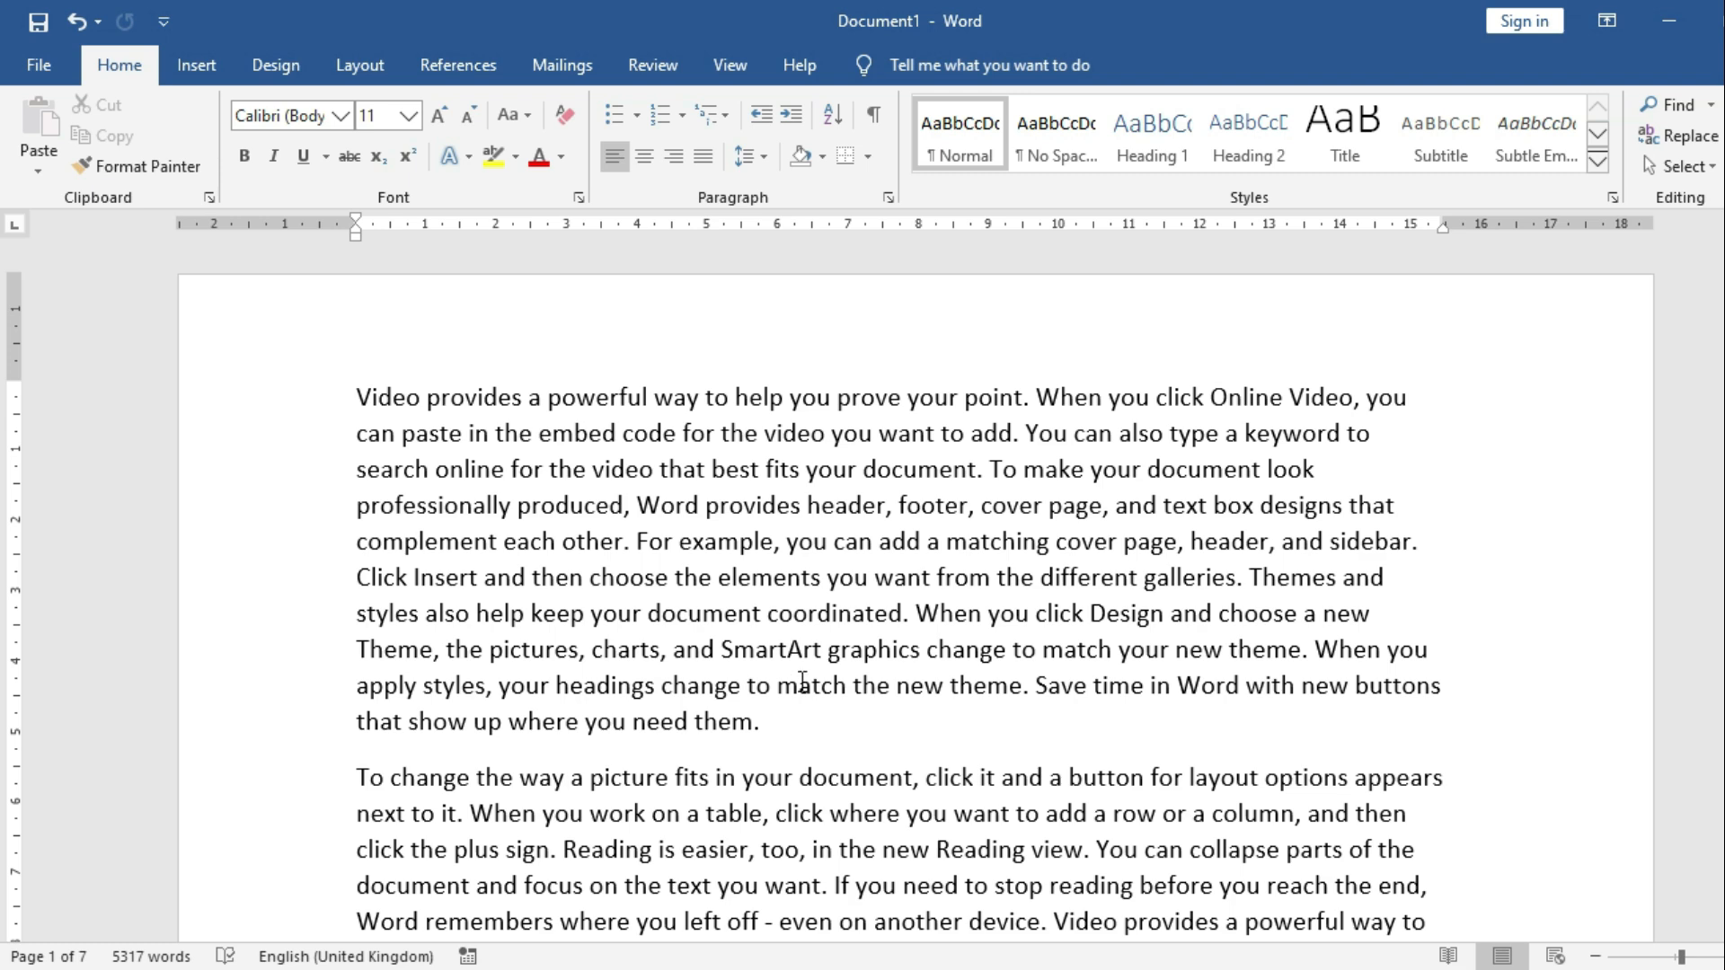
Step: Select the paragraph beginning 'Video provides a powerful way' and open Save As with F12
{"action": "scroll", "coordinate": [759, 773], "scroll_direction": "down", "scroll_amount": 2}
{"action": "scroll", "coordinate": [755, 789], "scroll_direction": "down", "scroll_amount": 11}
{"action": "scroll", "coordinate": [756, 771], "scroll_direction": "up", "scroll_amount": 13}
{"action": "left_click", "coordinate": [774, 723]}
{"action": "left_click_drag", "start_coordinate": [356, 397], "coordinate": [761, 733]}
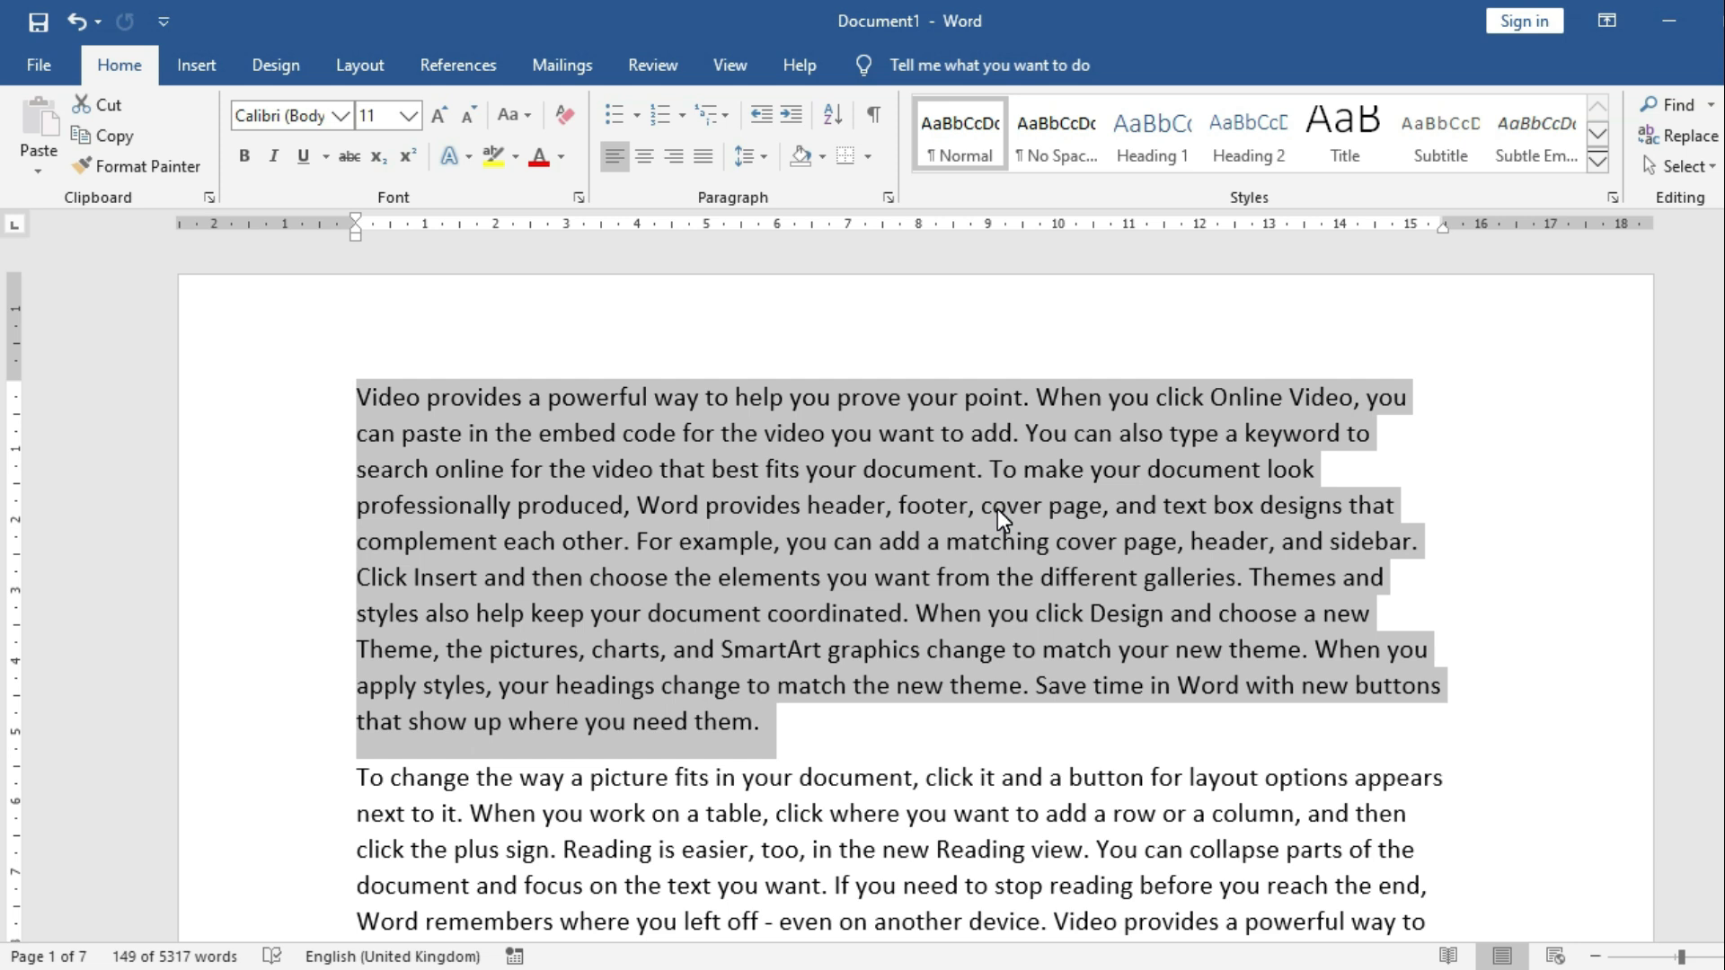
{"action": "key", "text": "F12"}
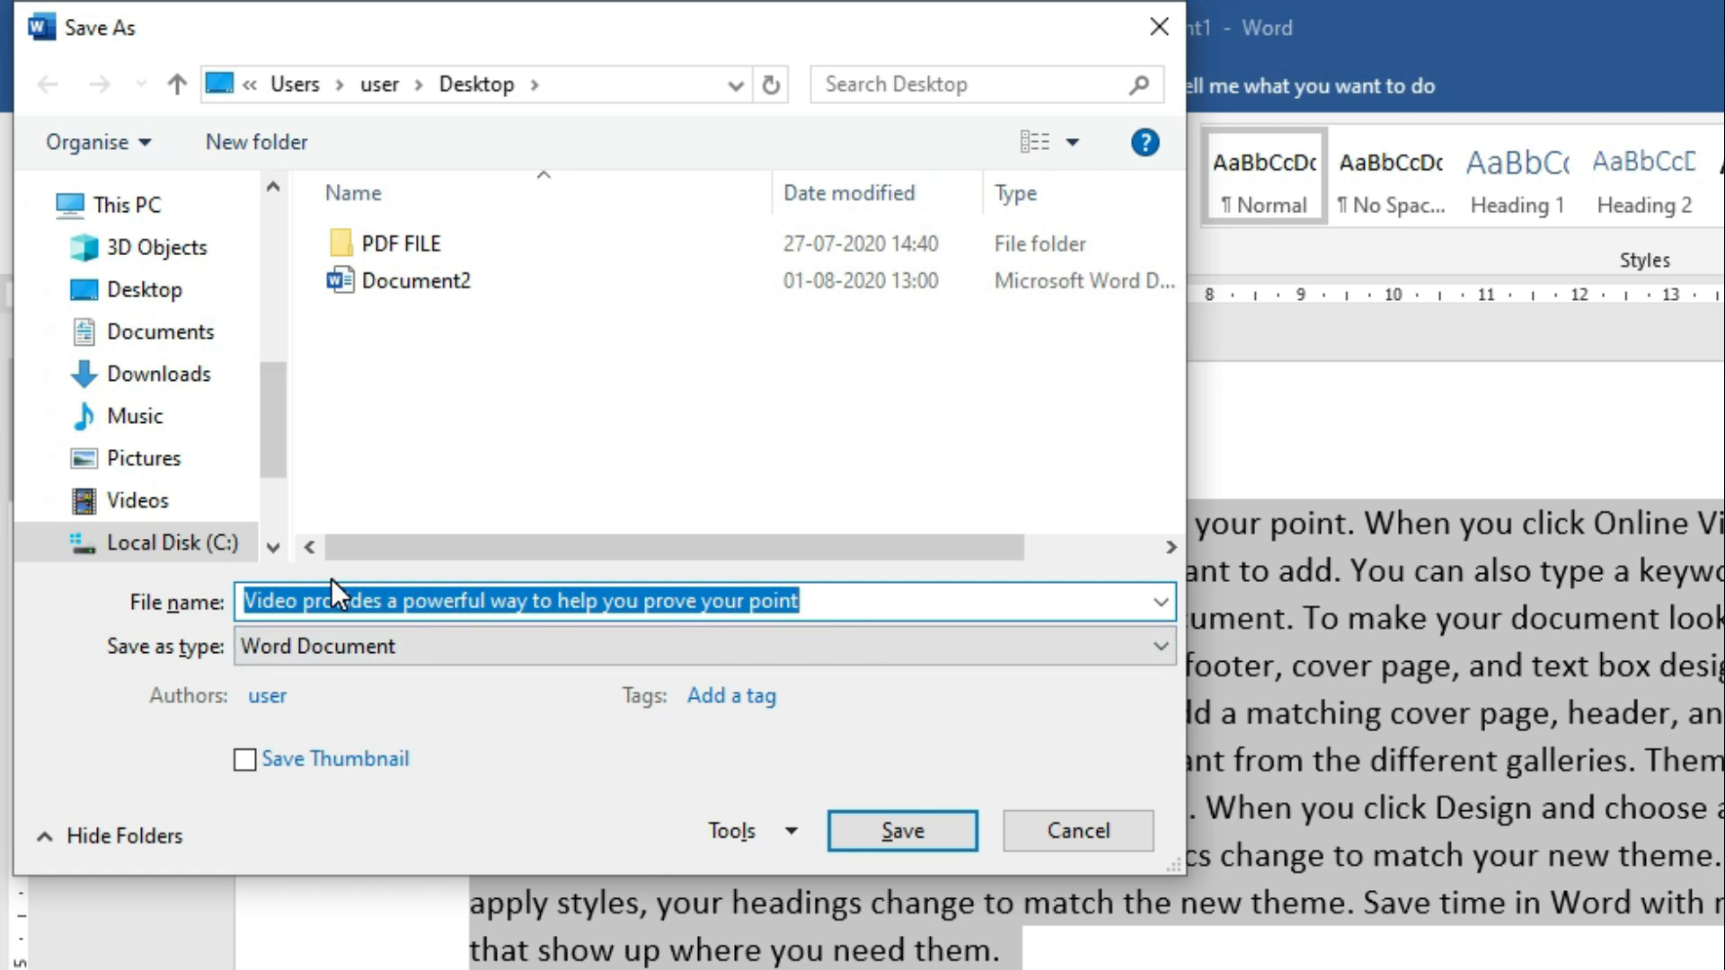
Step: Save only the selected paragraph as youtube.pdf on the Desktop using the Selection range option
{"action": "type", "text": "youtube"}
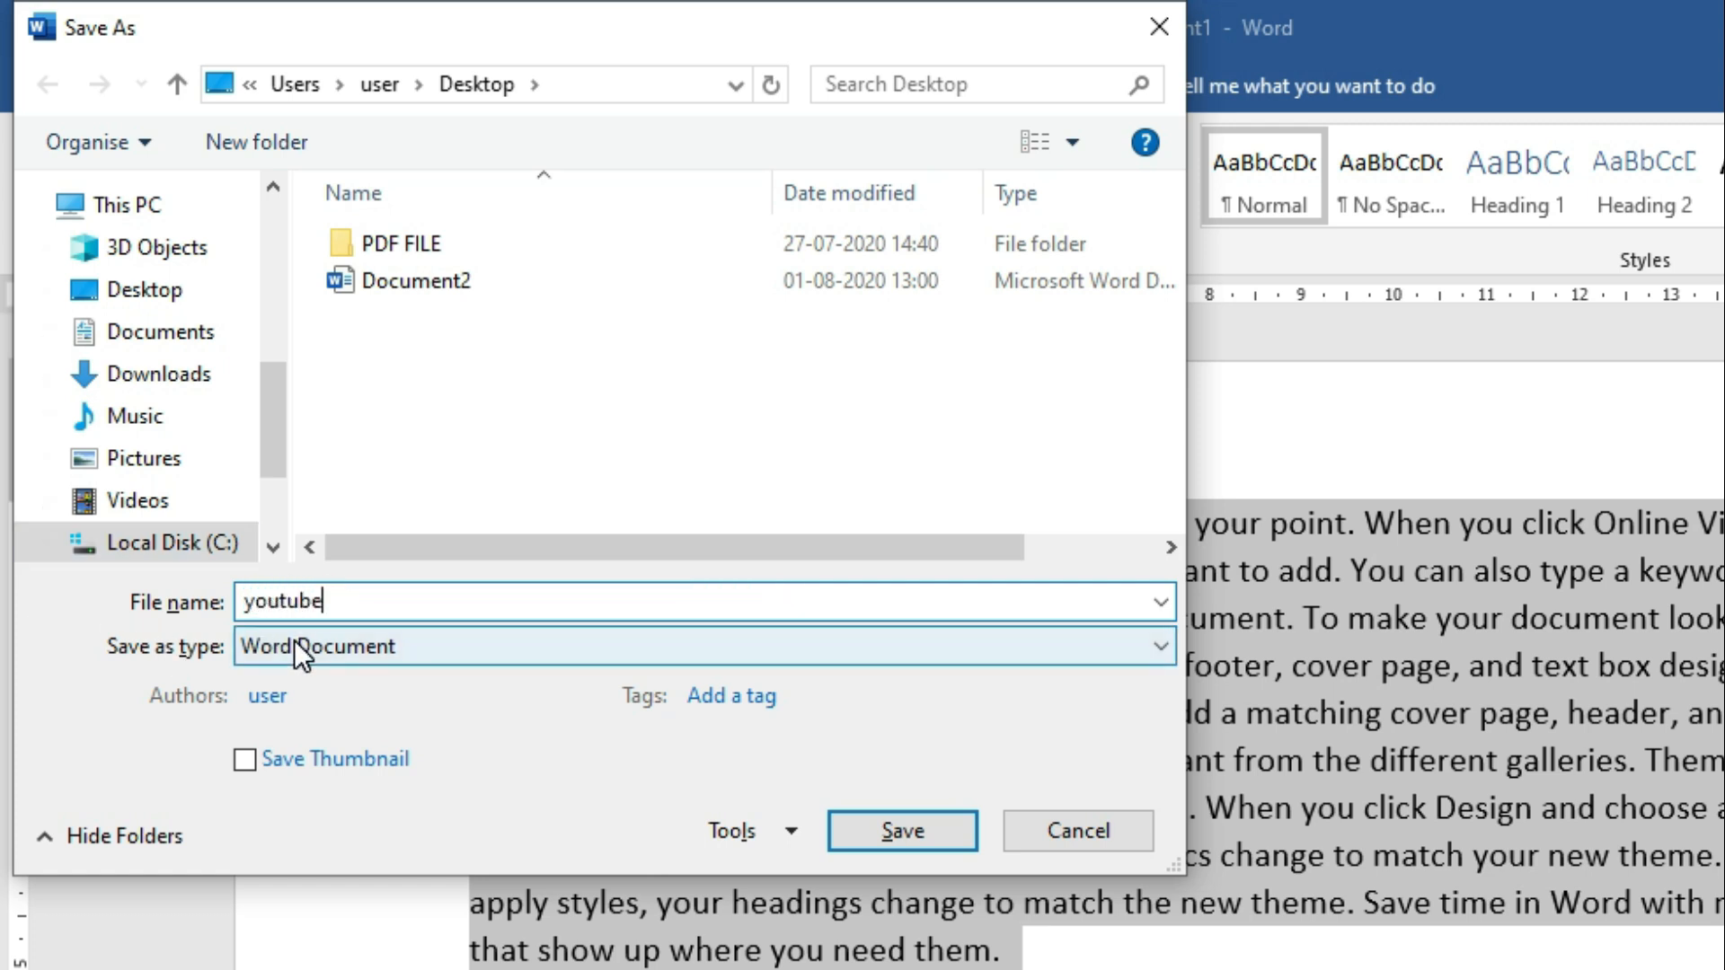
{"action": "left_click", "coordinate": [406, 646]}
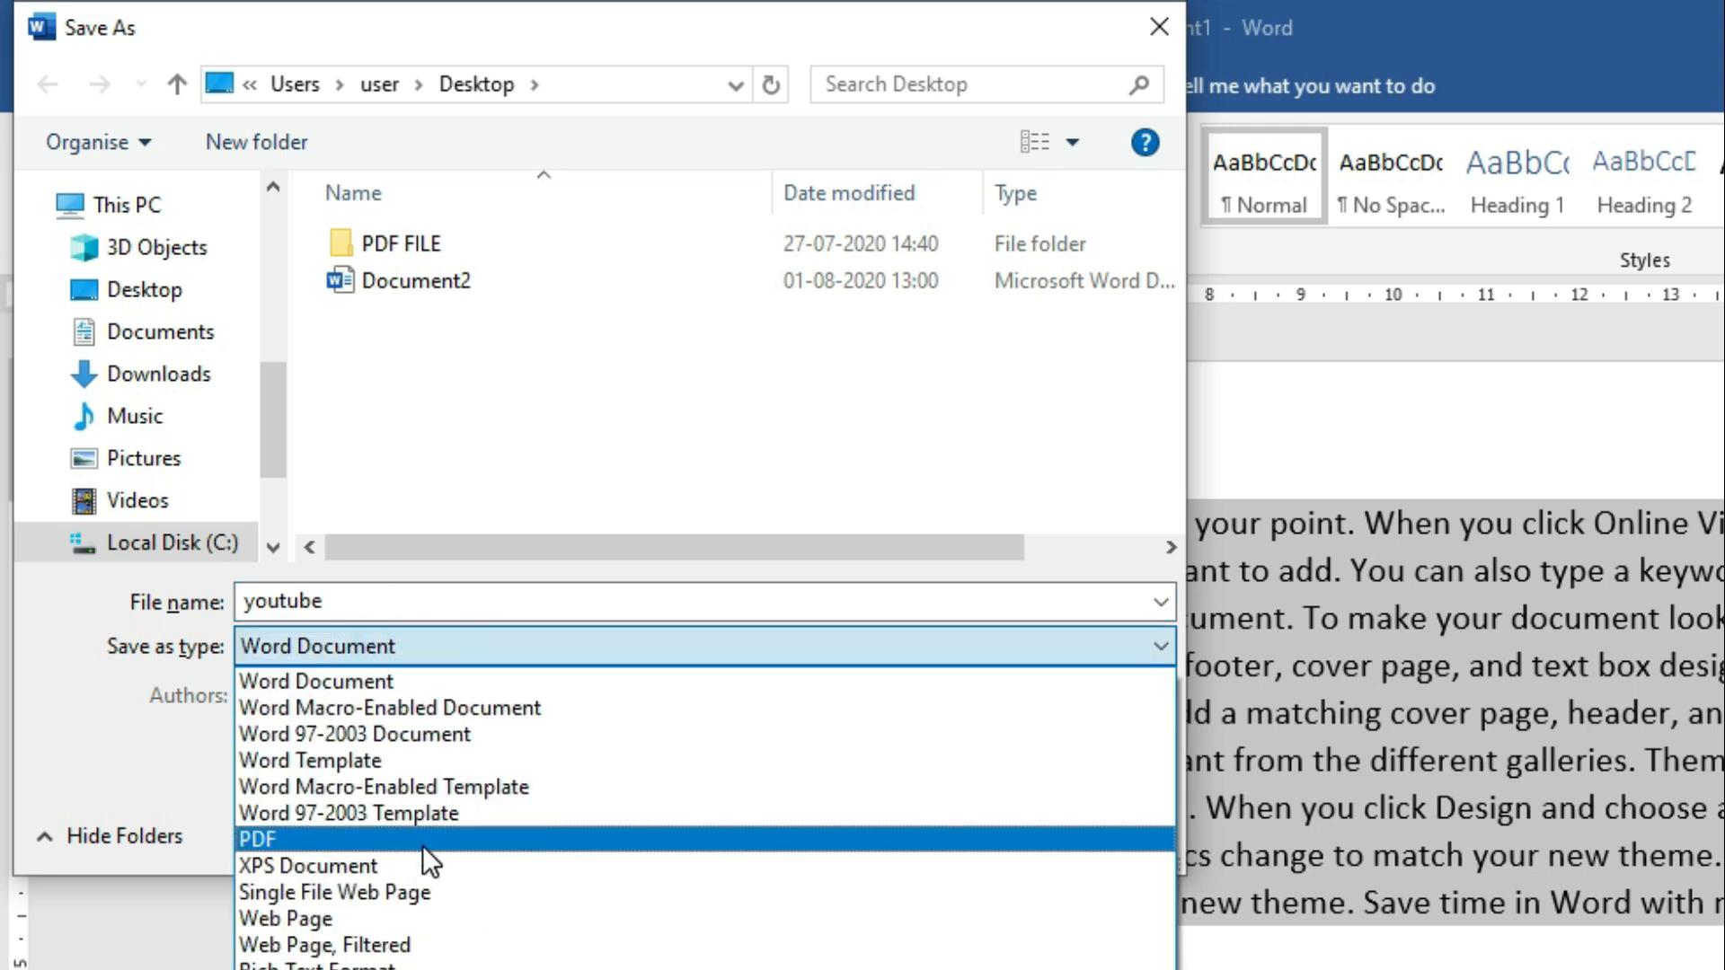
{"action": "left_click", "coordinate": [578, 840]}
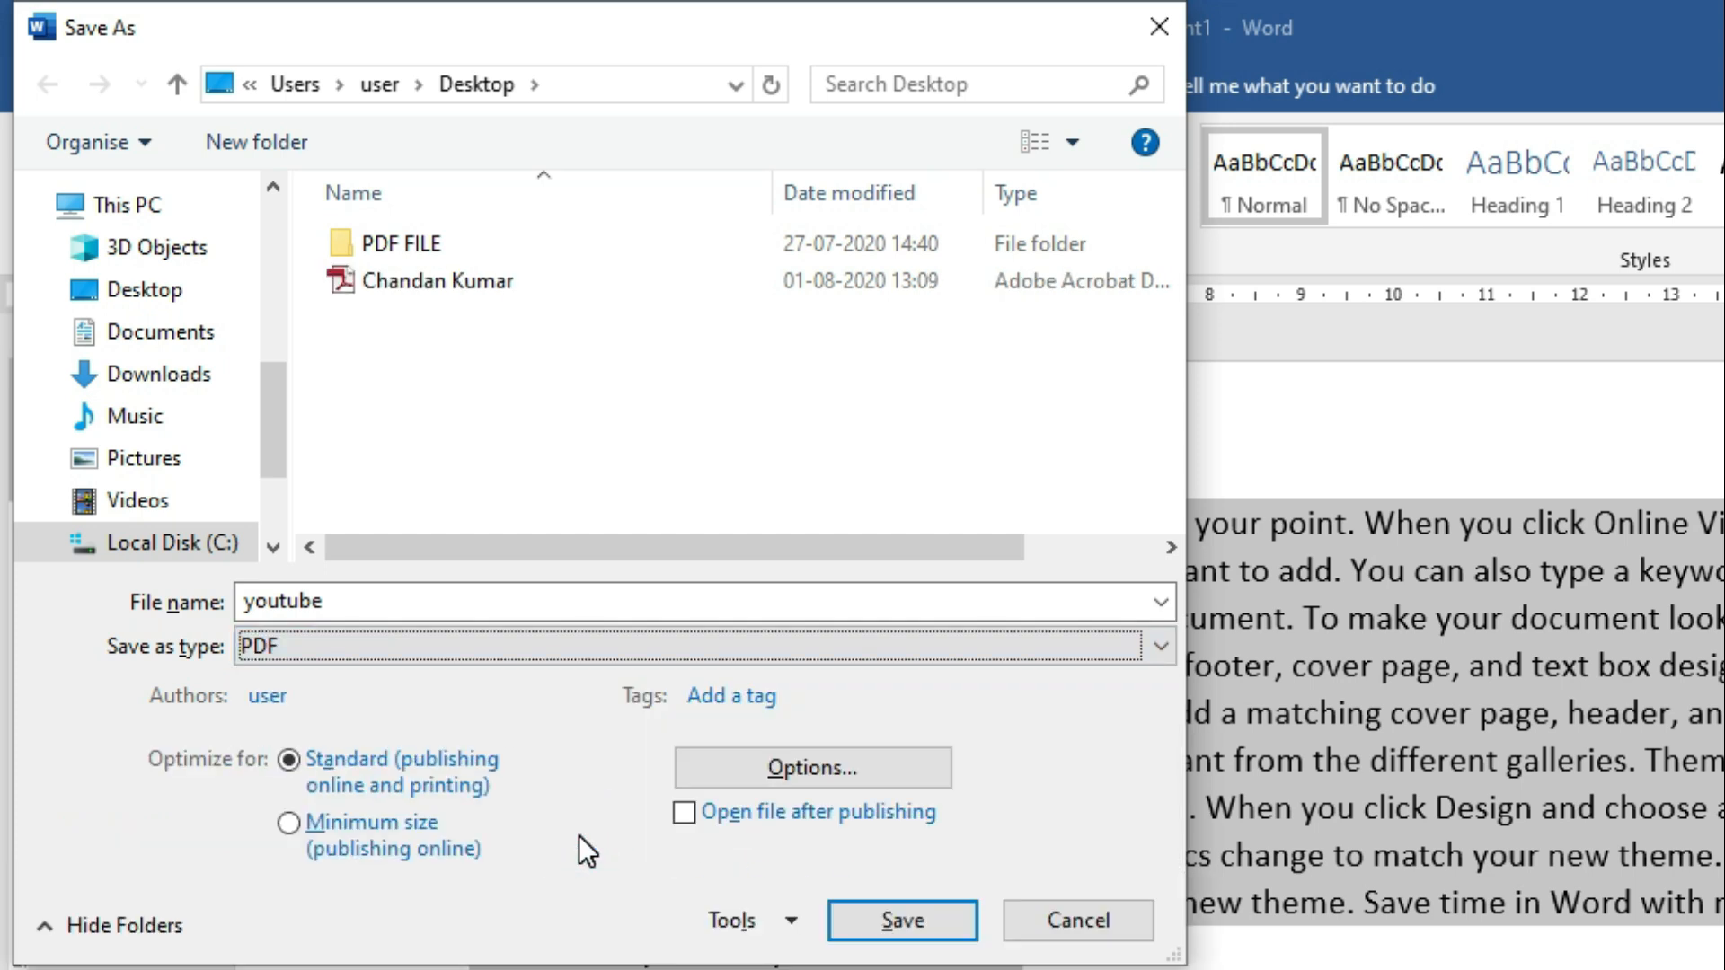
{"action": "left_click", "coordinate": [191, 280]}
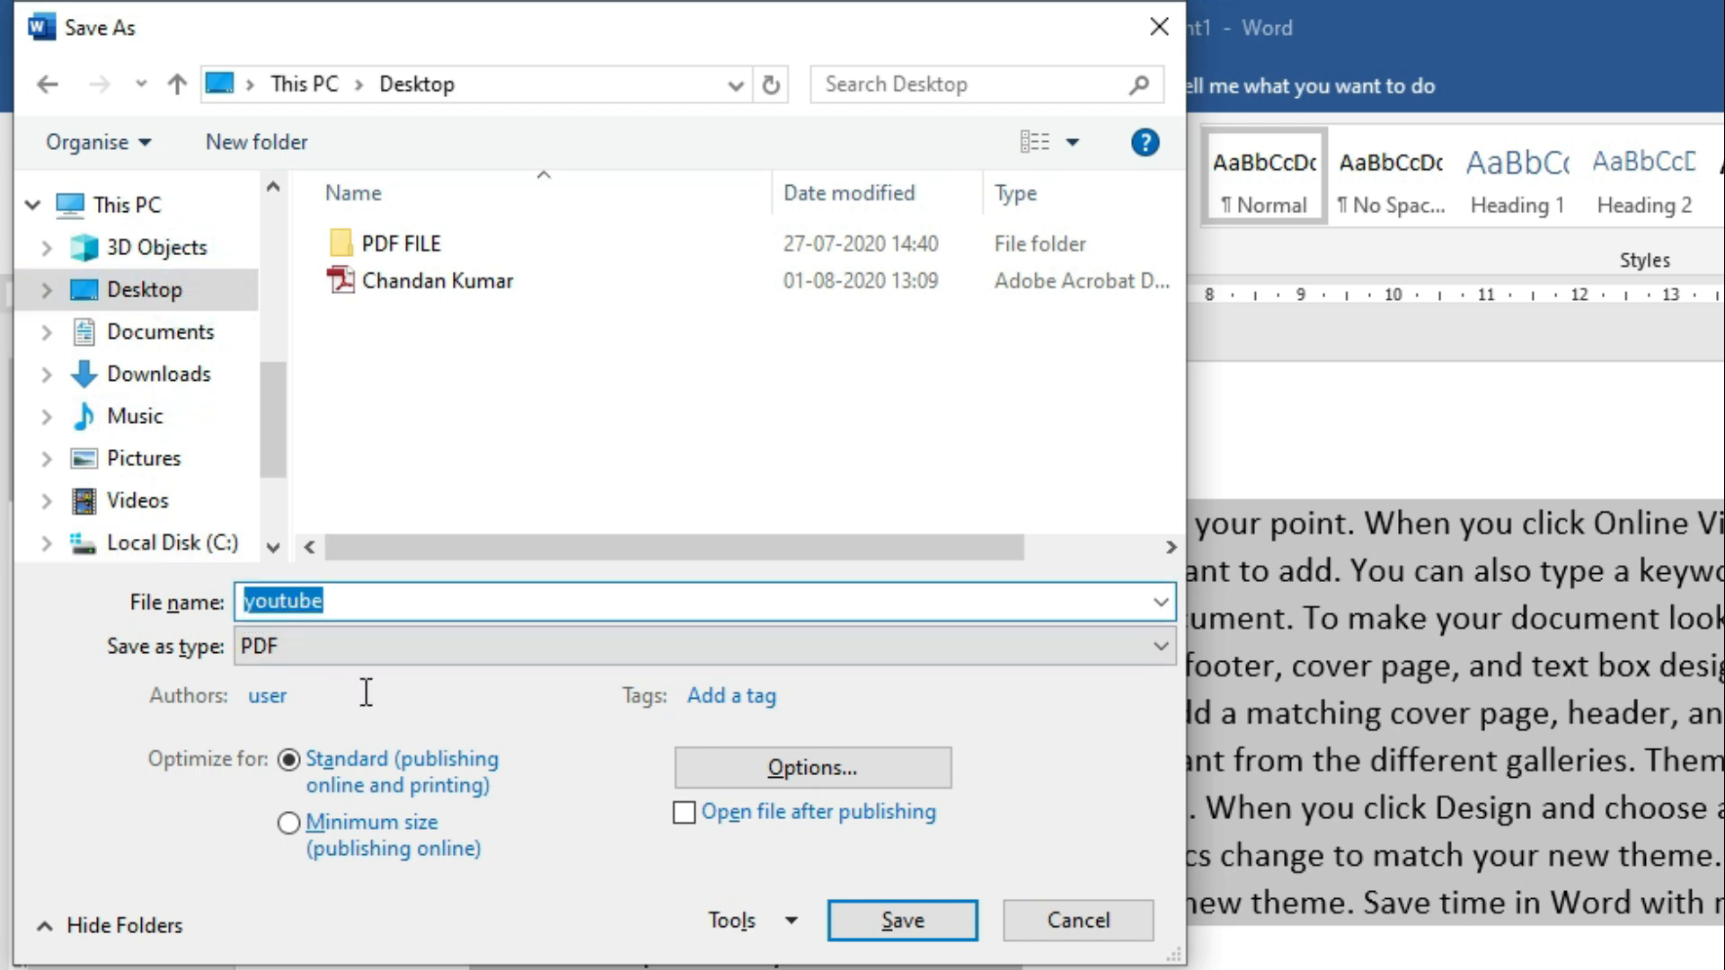
{"action": "left_click", "coordinate": [882, 767]}
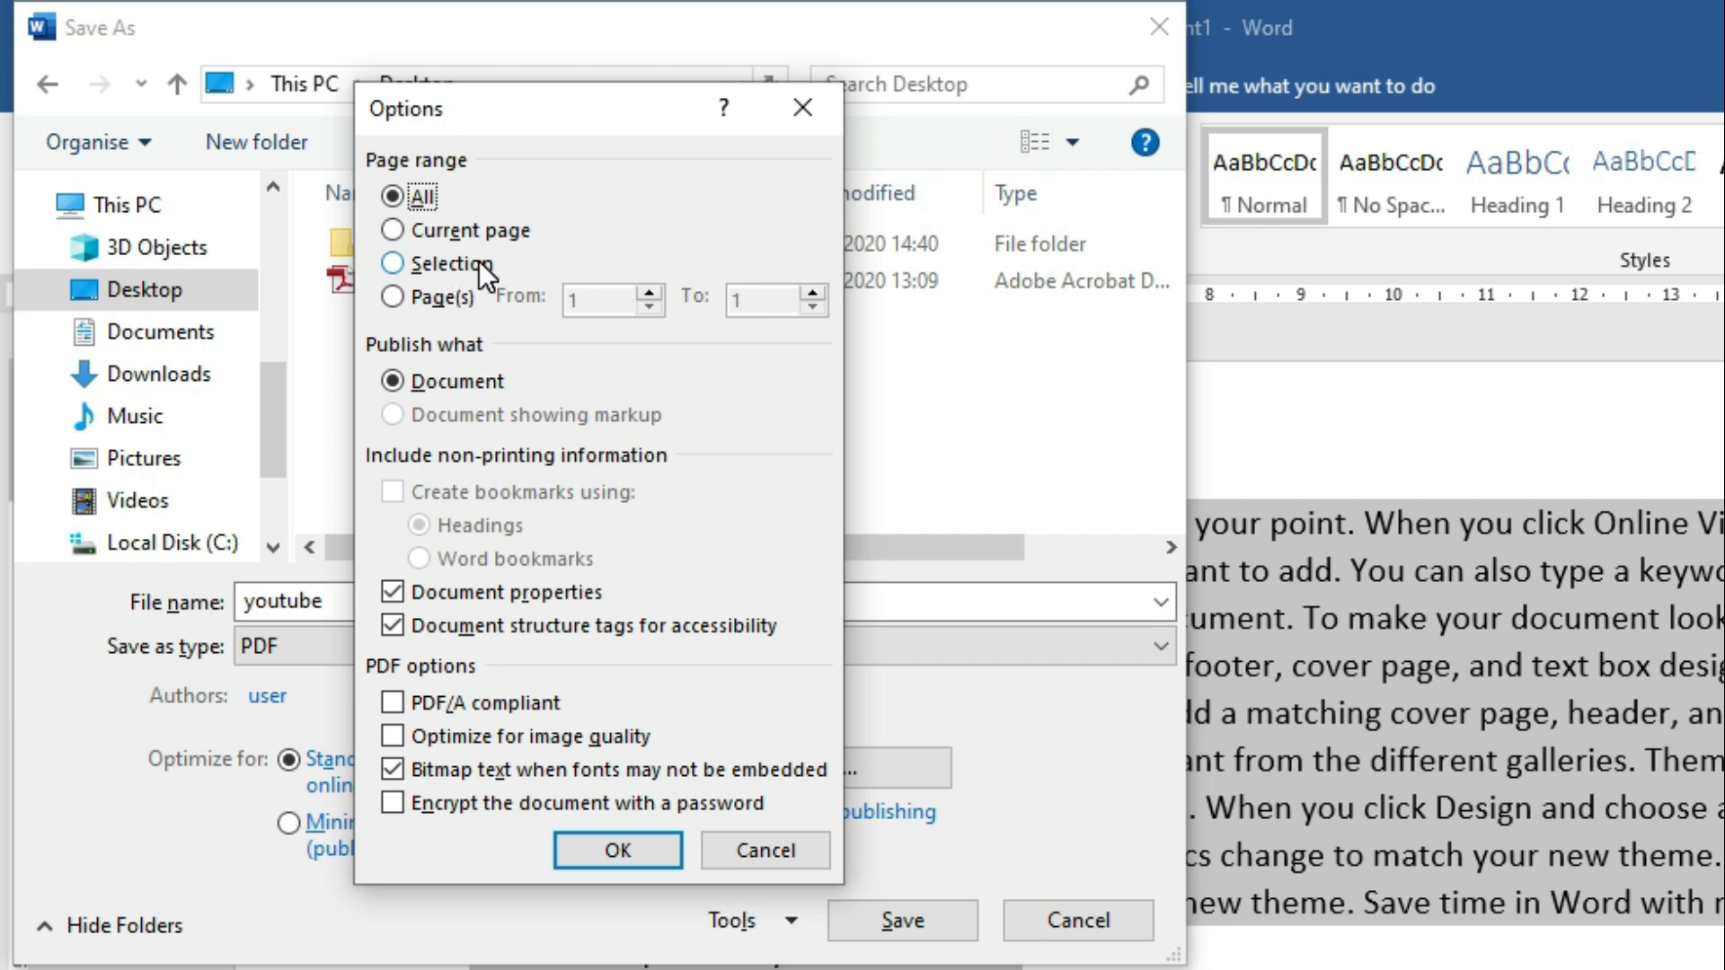
{"action": "left_click", "coordinate": [392, 264]}
{"action": "left_click", "coordinate": [616, 848]}
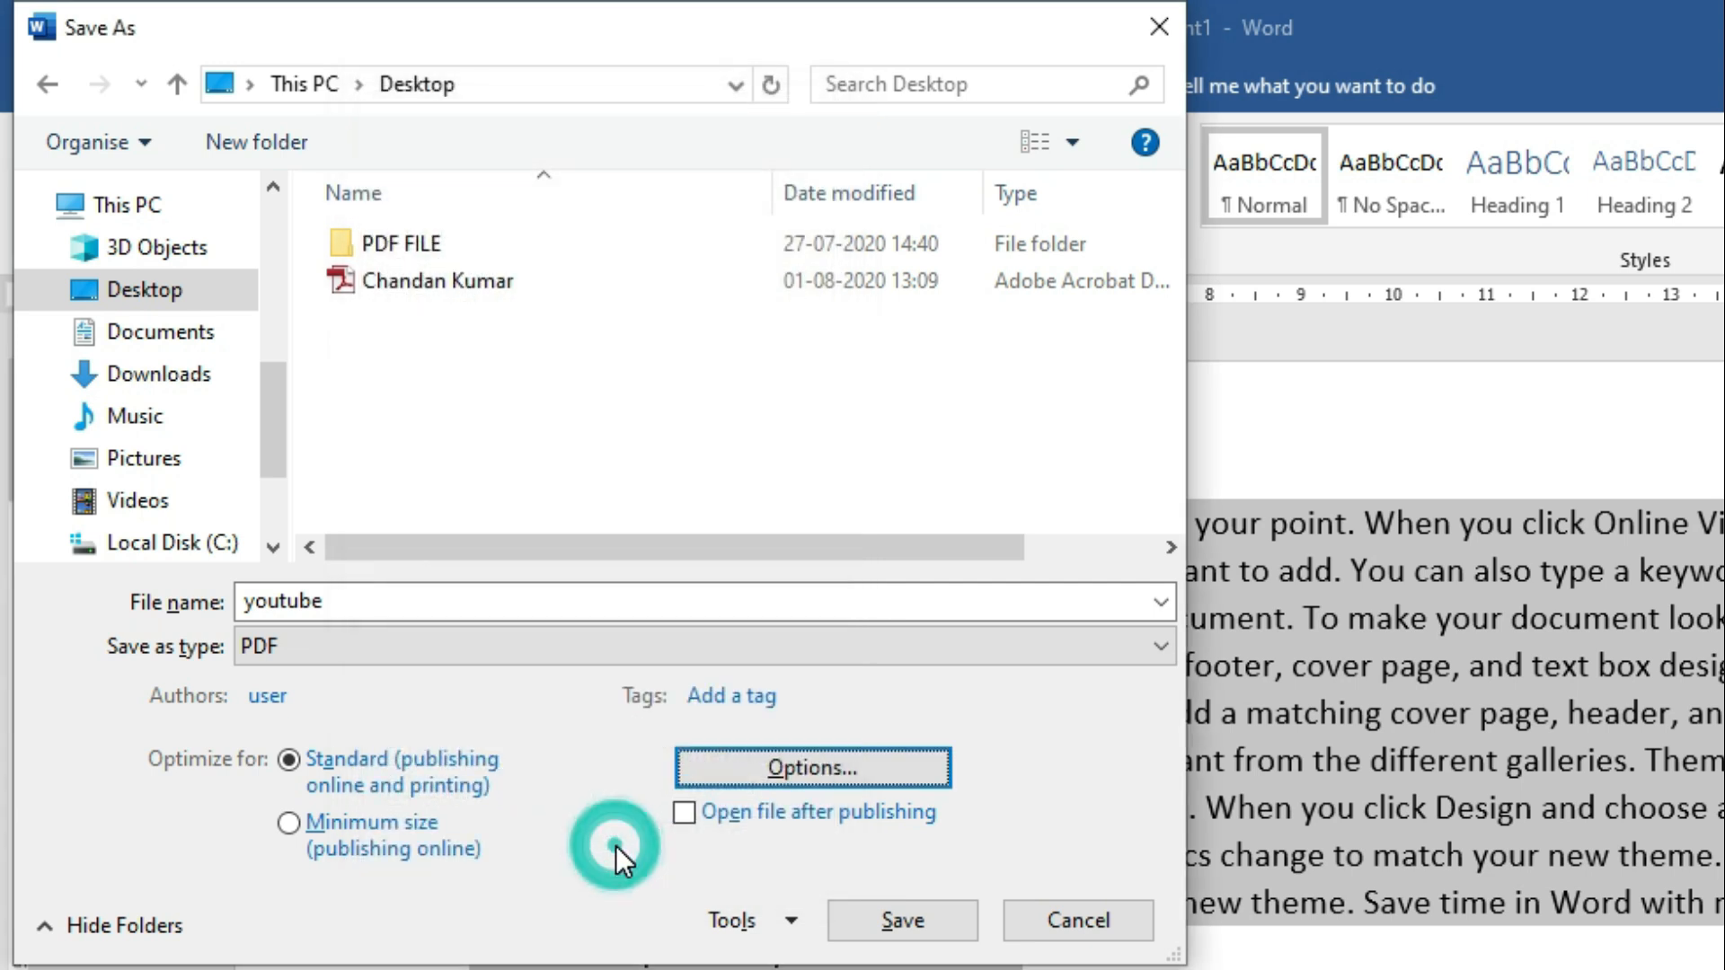
{"action": "left_click", "coordinate": [947, 931]}
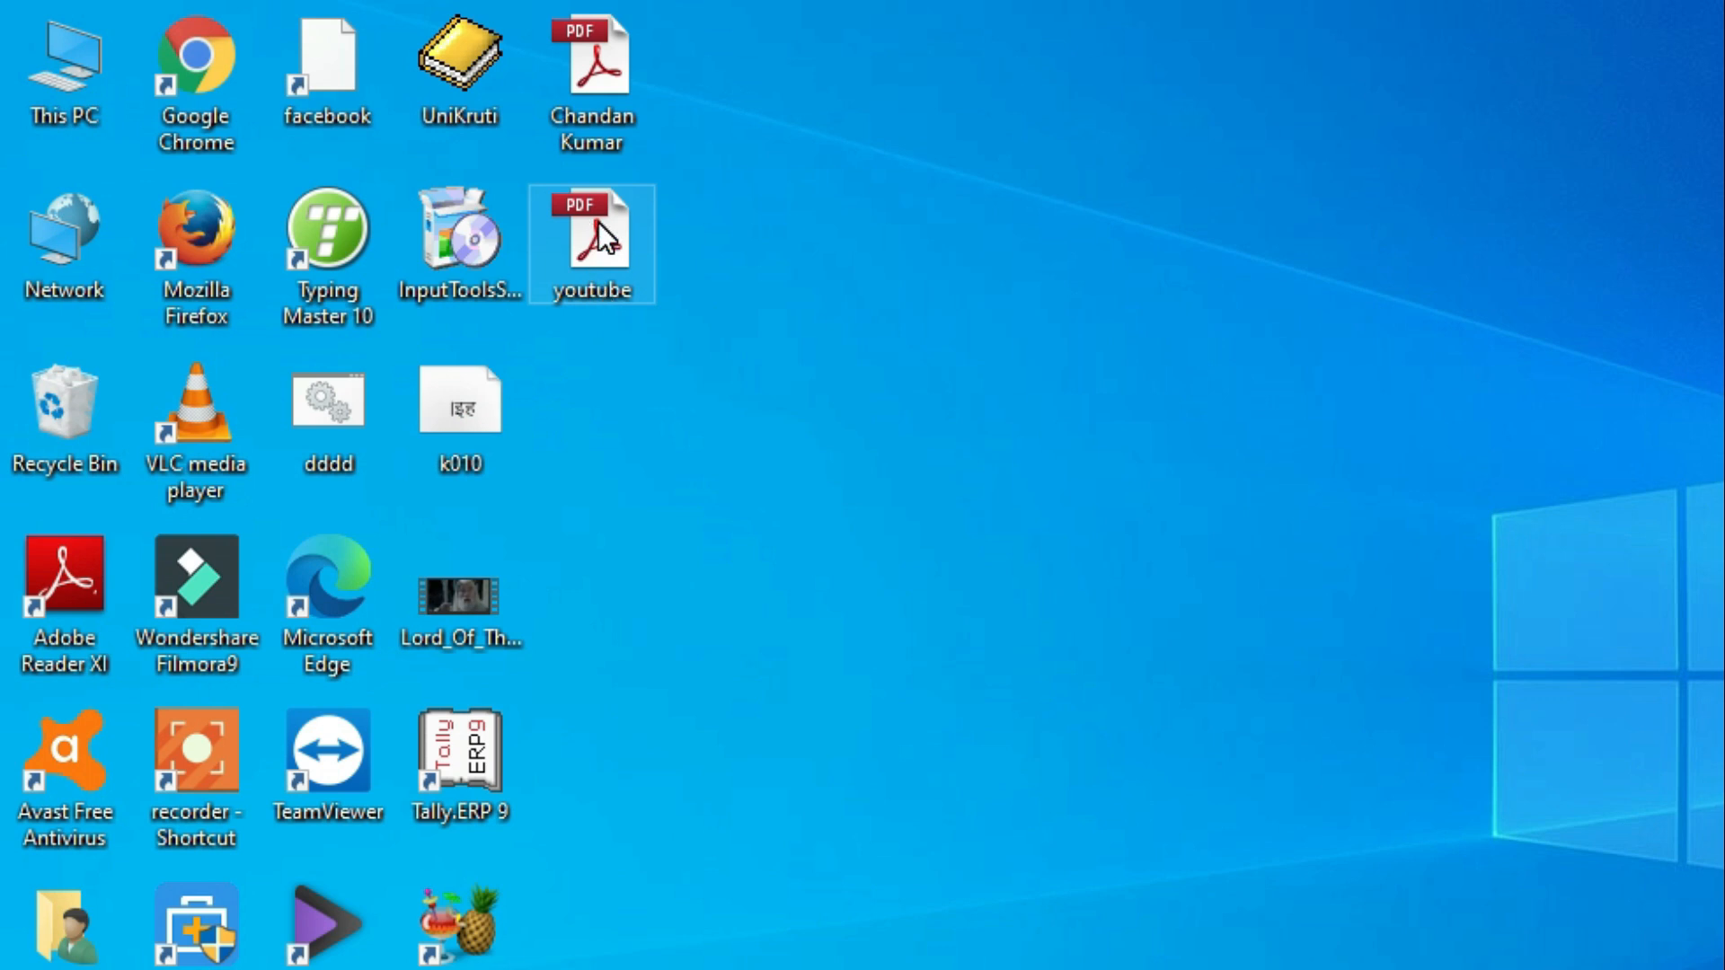
{"action": "double_click", "coordinate": [603, 226]}
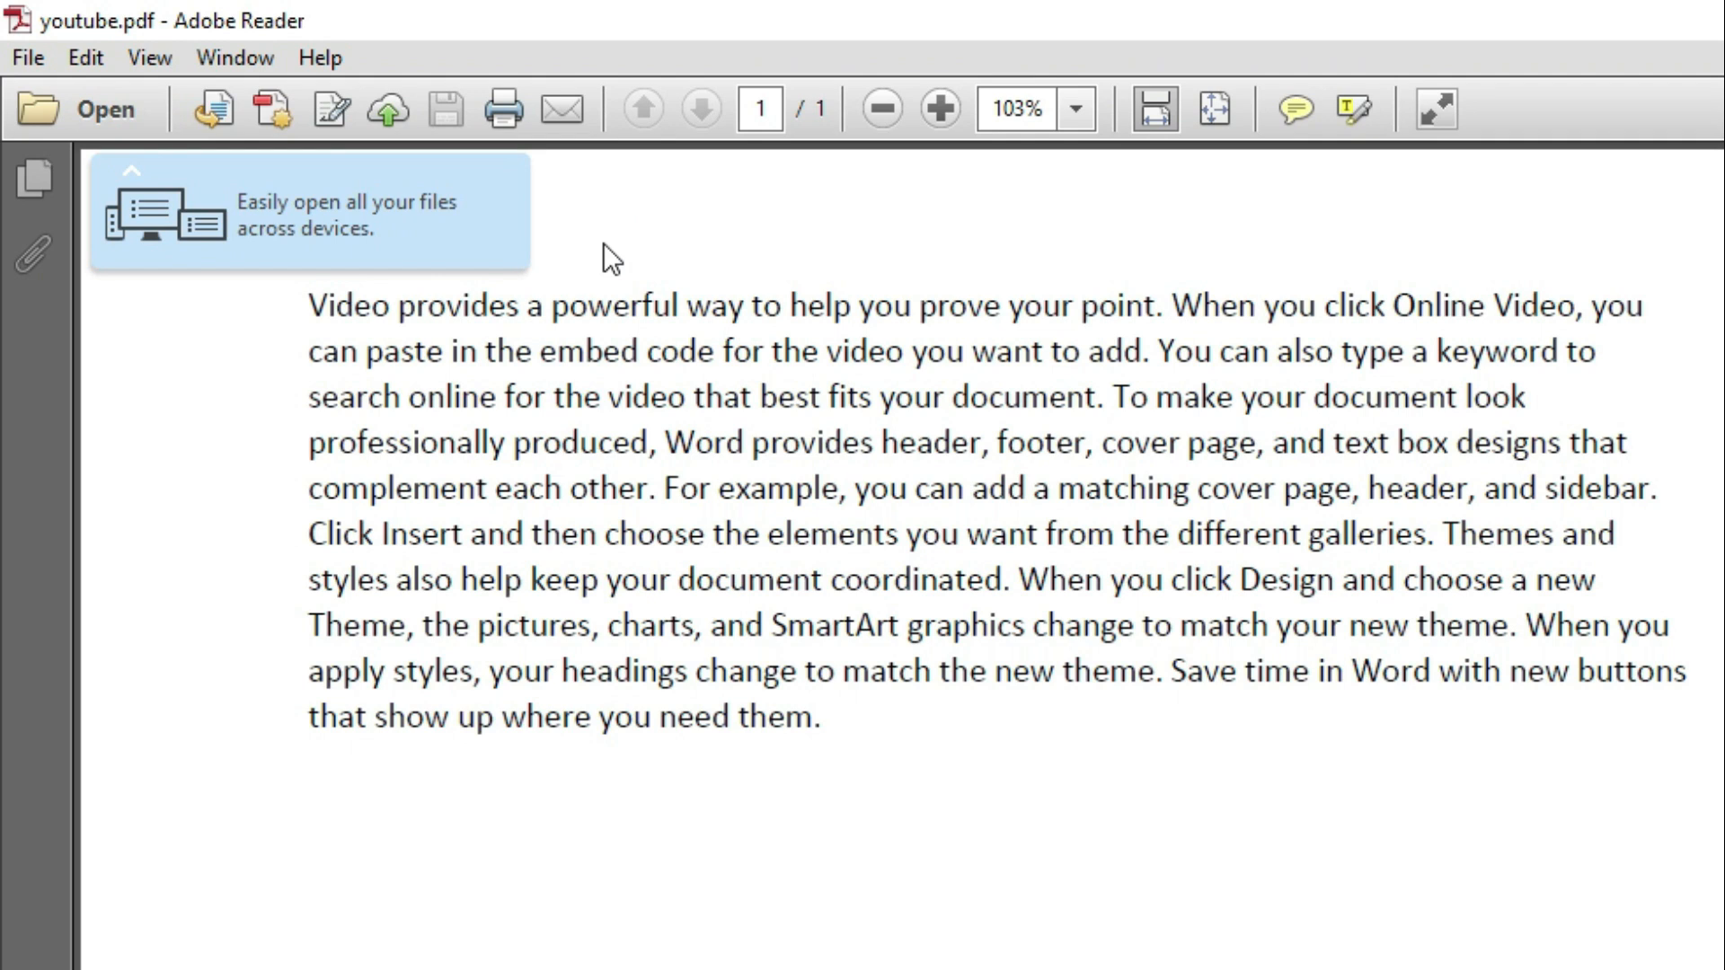
{"action": "left_click", "coordinate": [842, 717]}
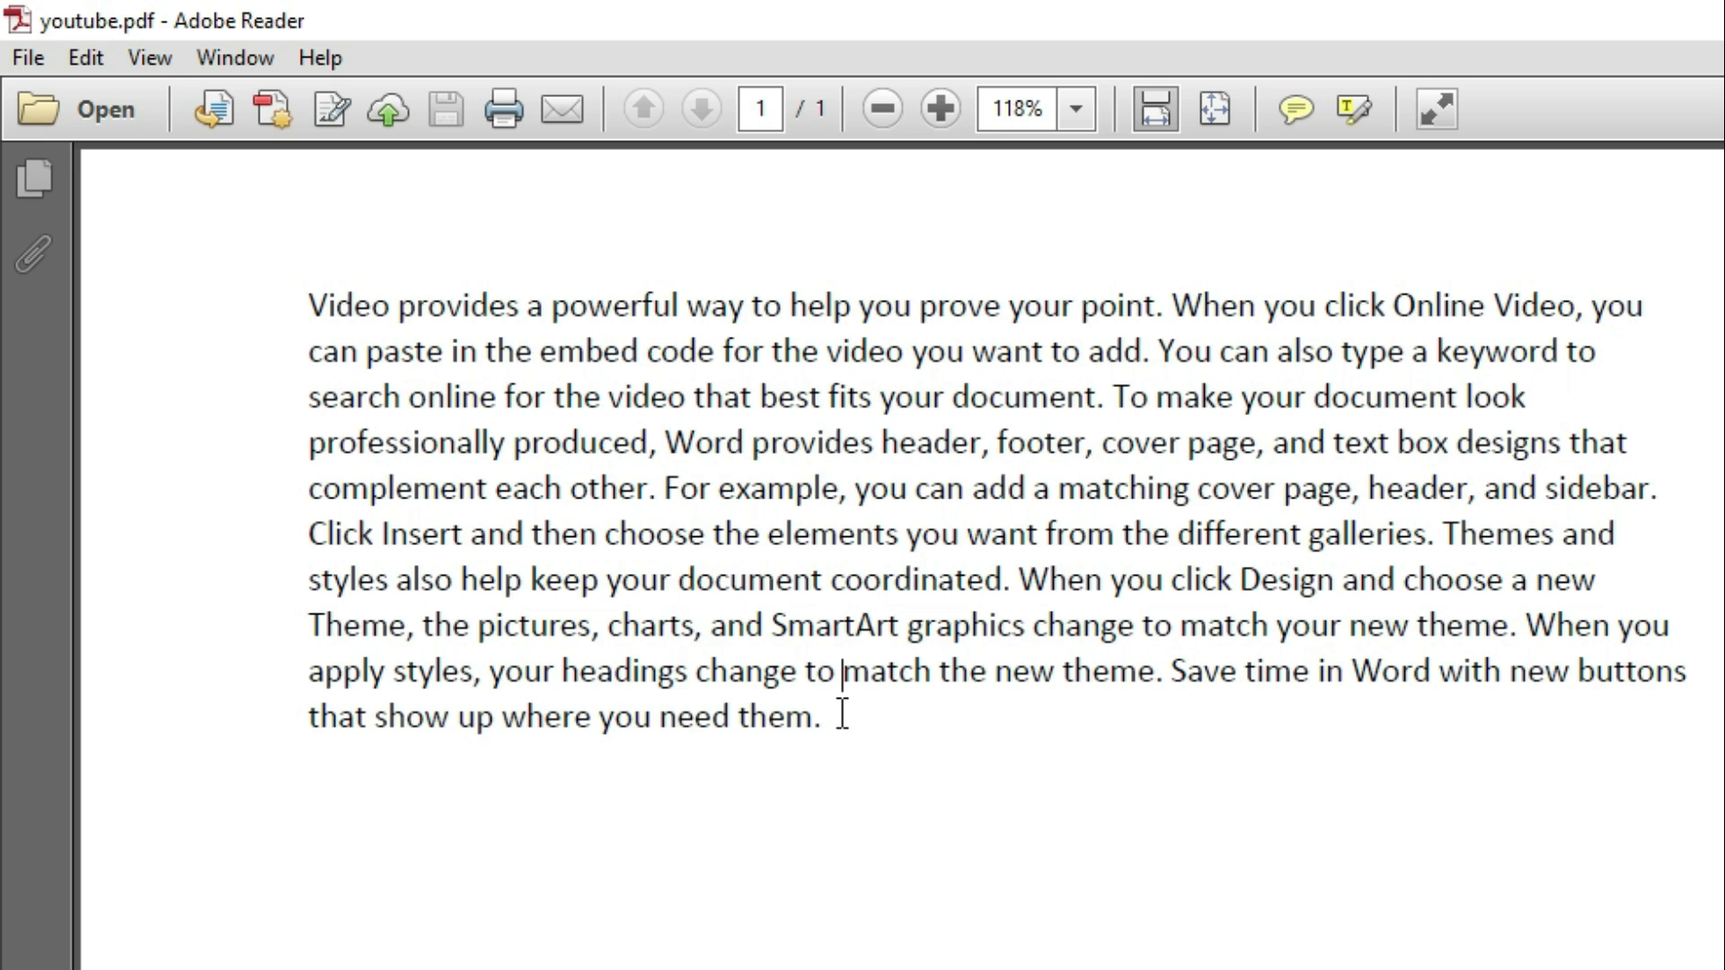
{"action": "left_click", "coordinate": [843, 716]}
{"action": "left_click_drag", "start_coordinate": [305, 296], "coordinate": [920, 723]}
{"action": "left_click", "coordinate": [919, 724]}
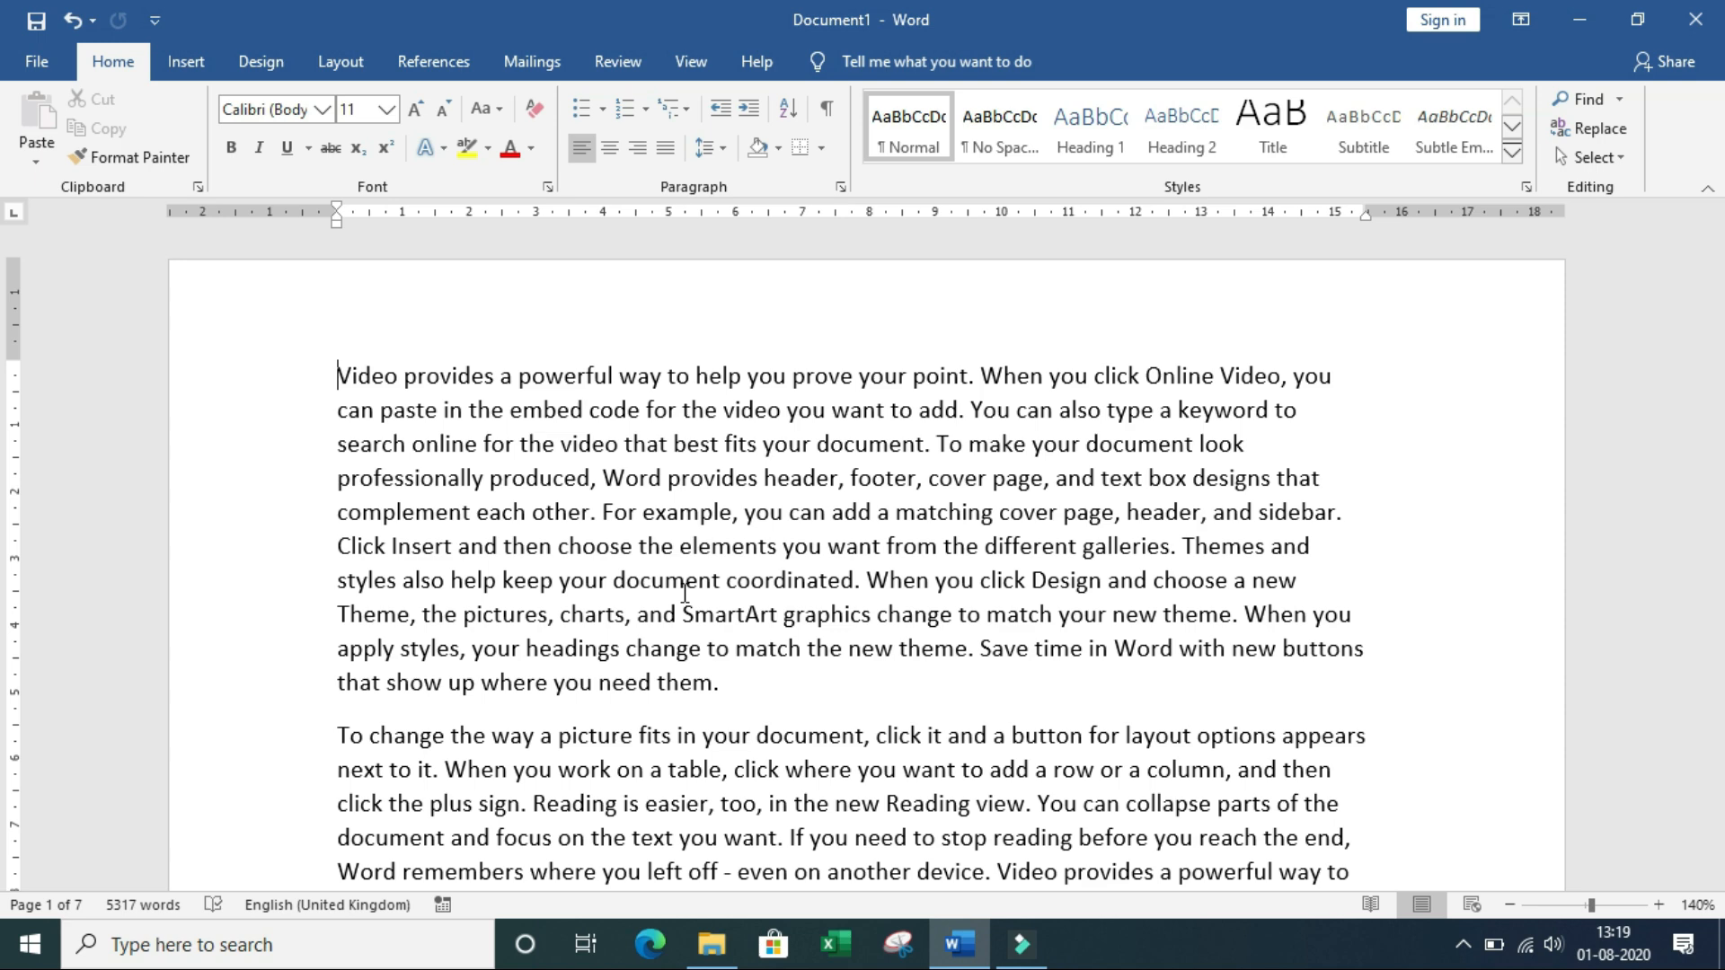
Step: Jump to page 5 with Go To, place the caret there, and open Save As
{"action": "left_click_drag", "start_coordinate": [1718, 252], "coordinate": [1716, 443]}
{"action": "left_click", "coordinate": [957, 440]}
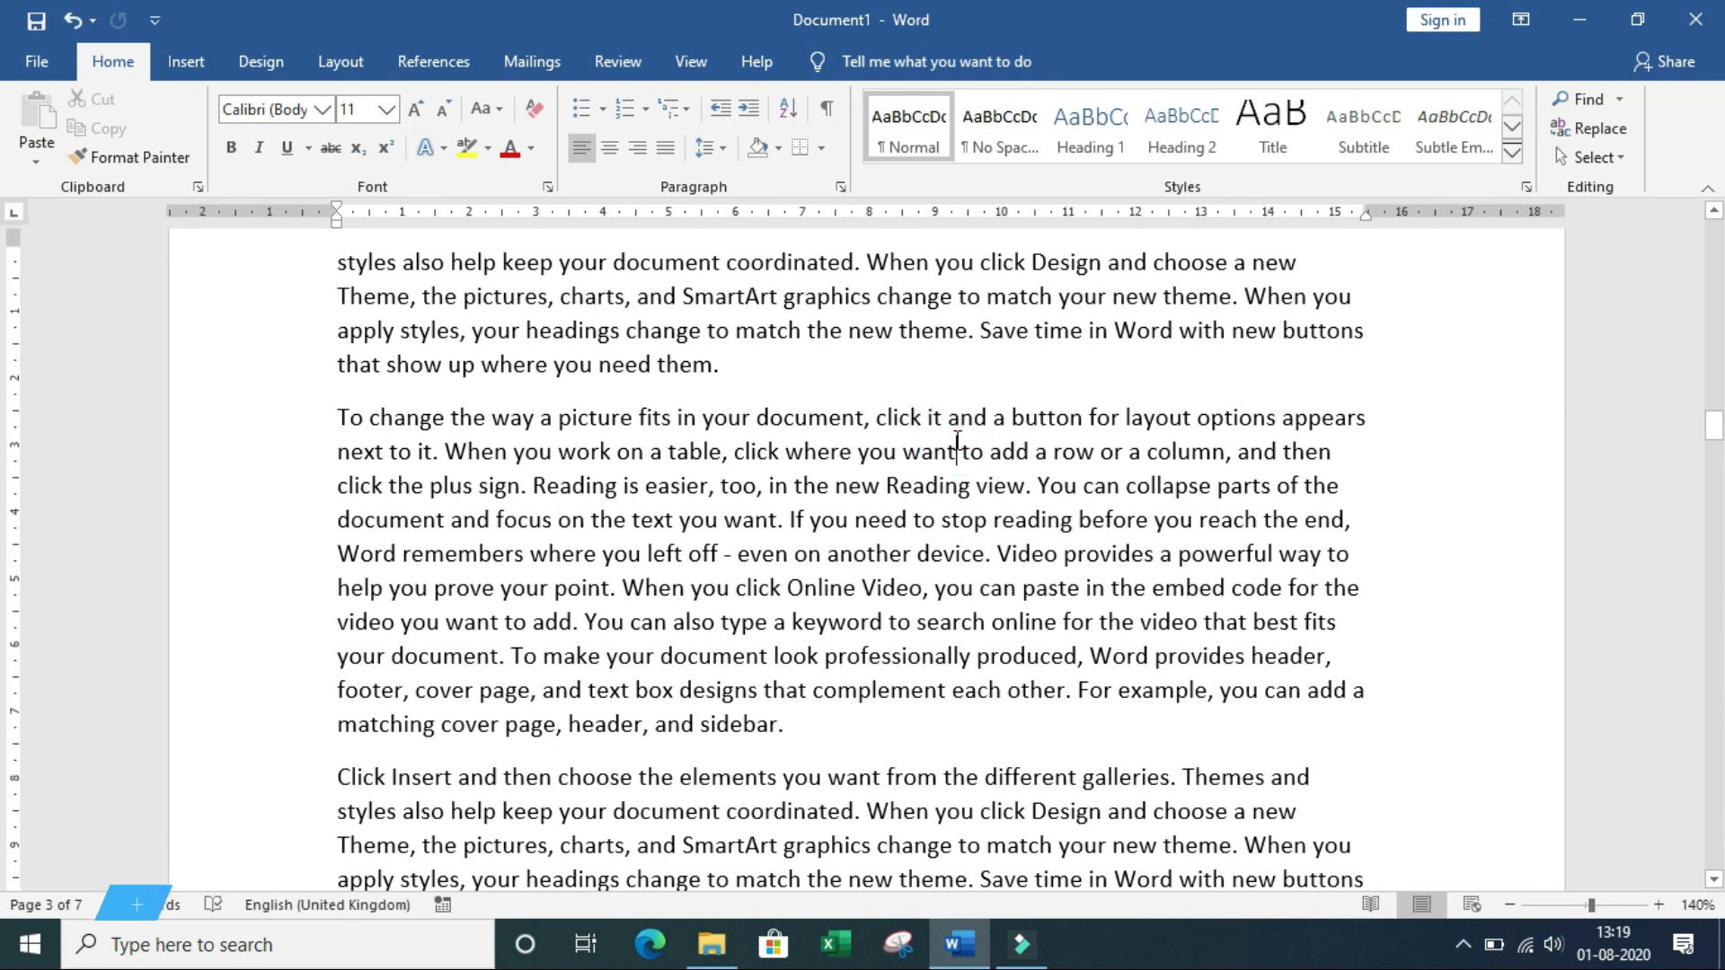
{"action": "key", "text": "ctrl+g"}
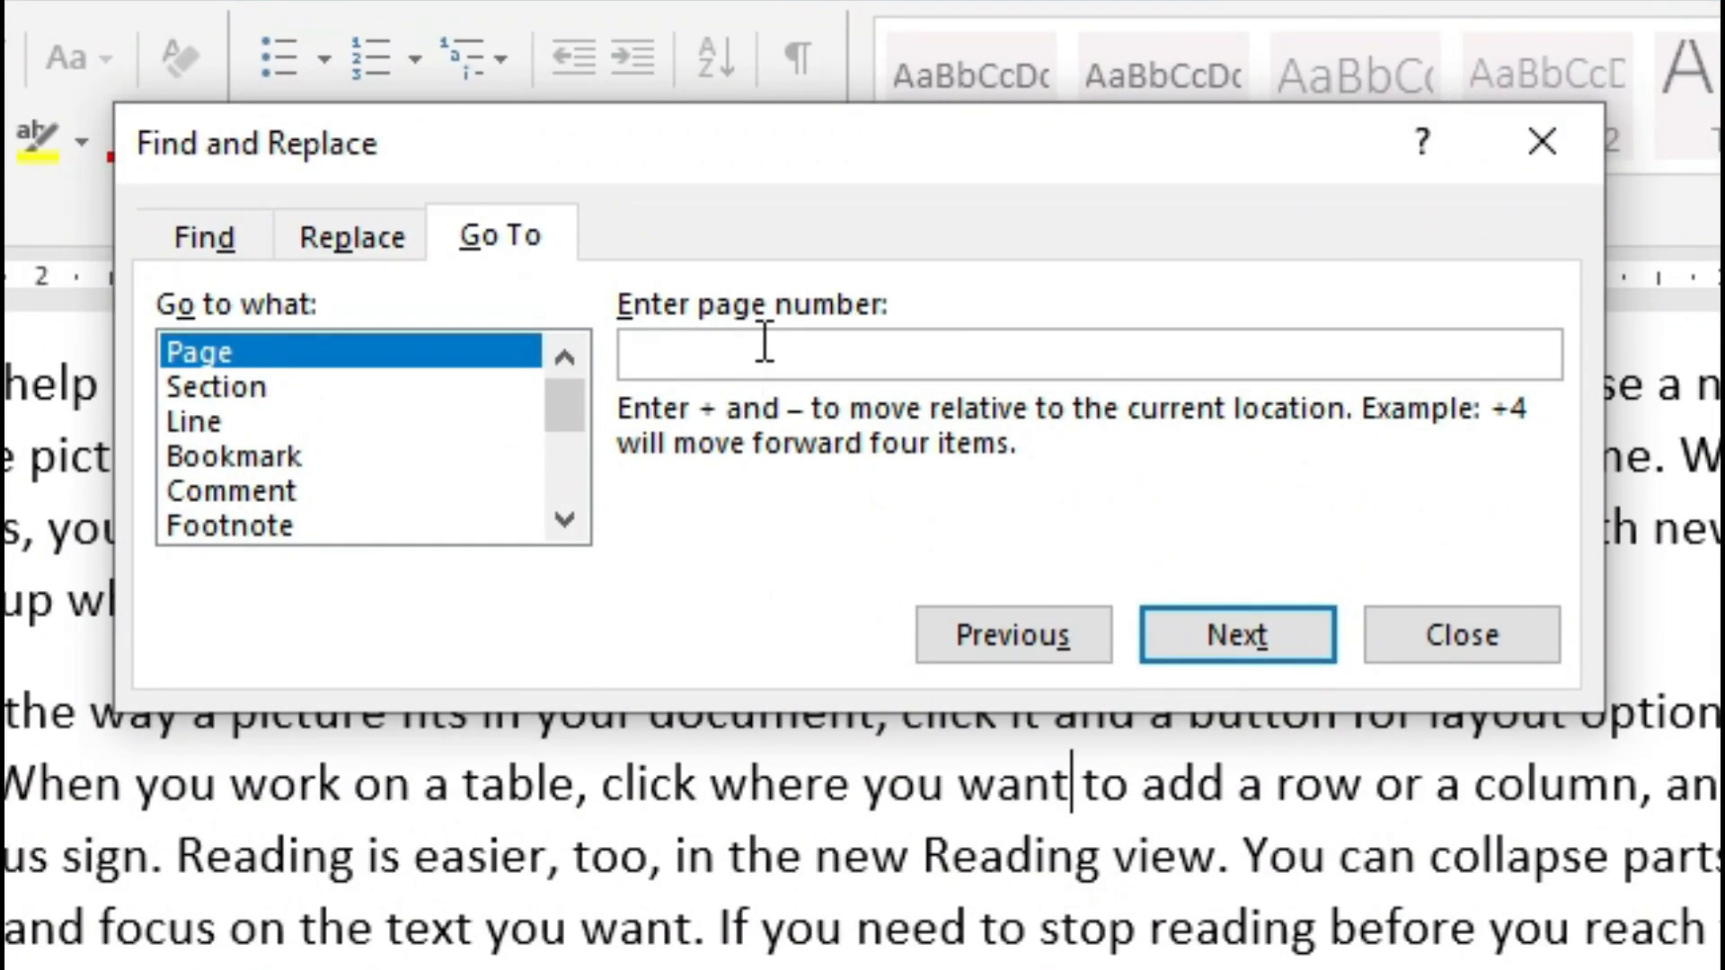
{"action": "left_click", "coordinate": [811, 356]}
{"action": "type", "text": "5"}
{"action": "key", "text": "Return"}
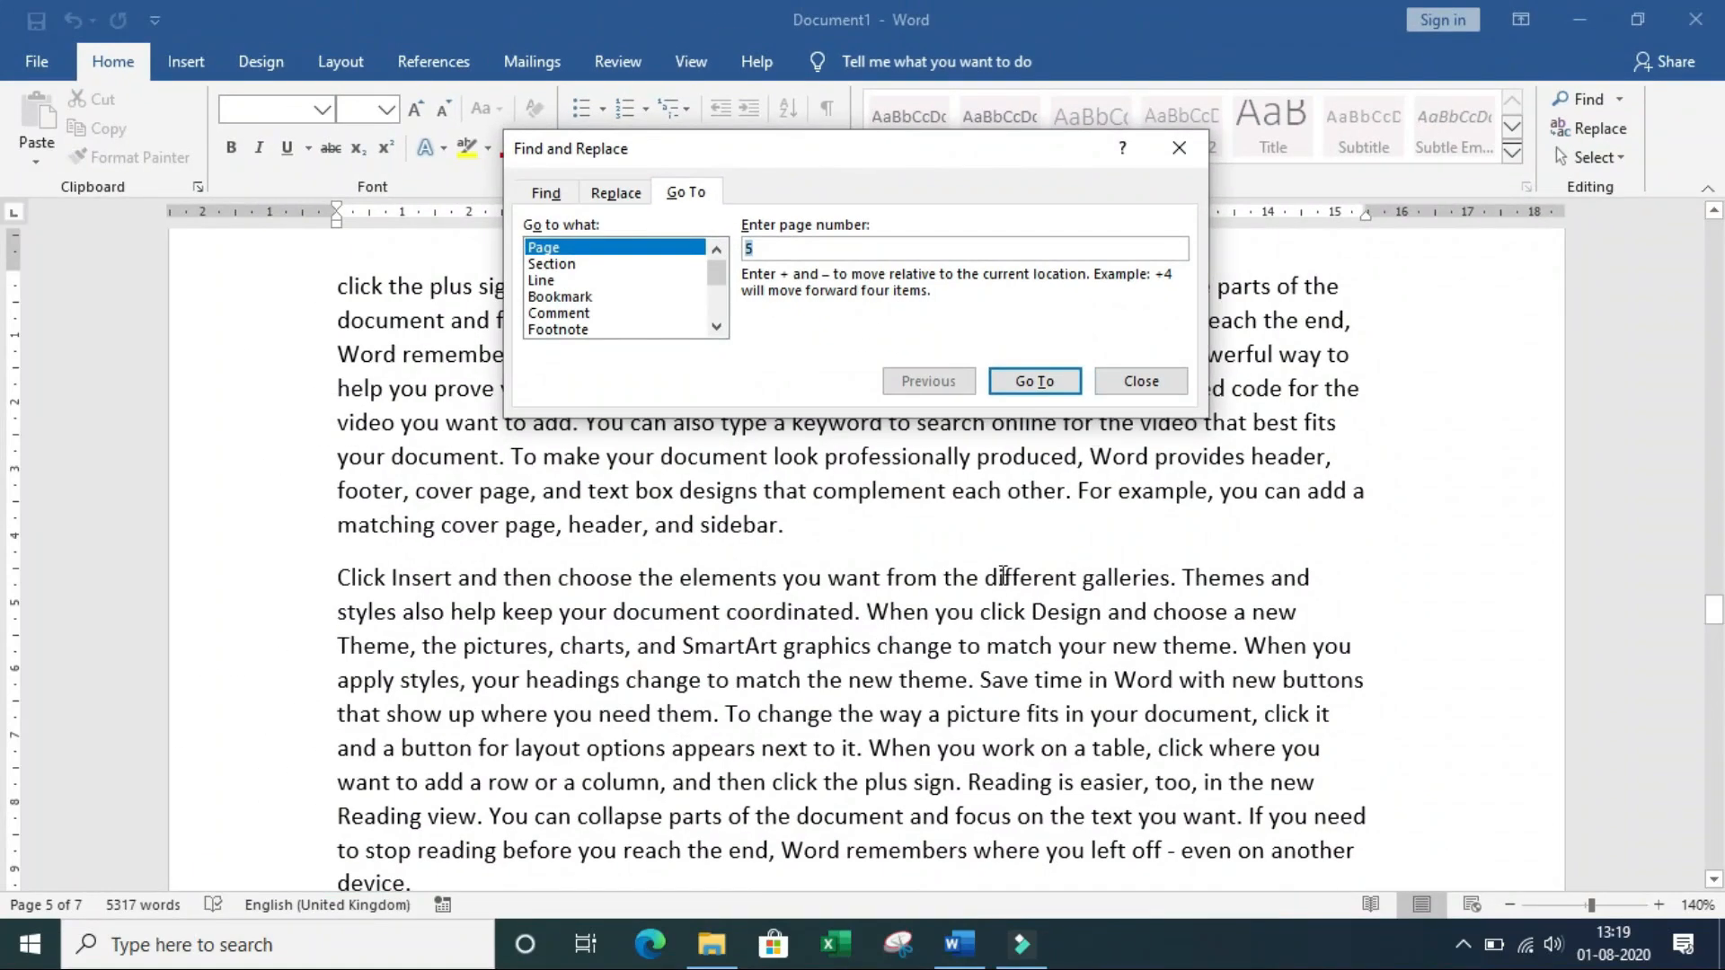
{"action": "left_click", "coordinate": [1134, 394]}
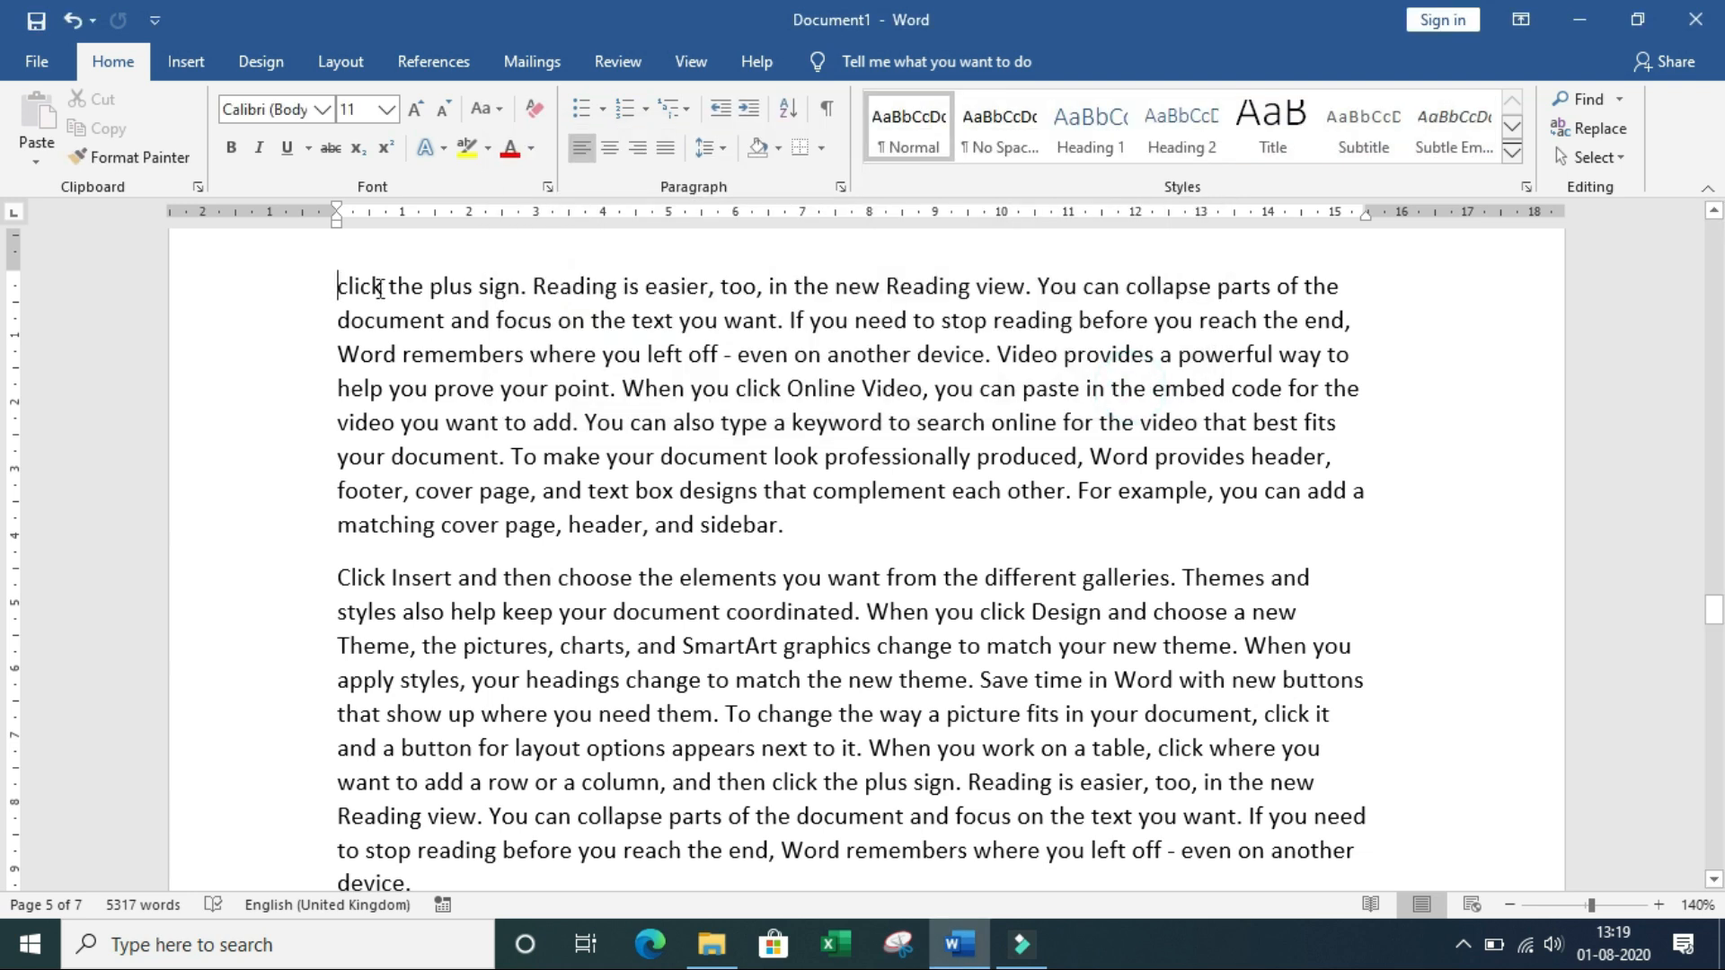
{"action": "left_click", "coordinate": [400, 381]}
{"action": "key", "text": "F12"}
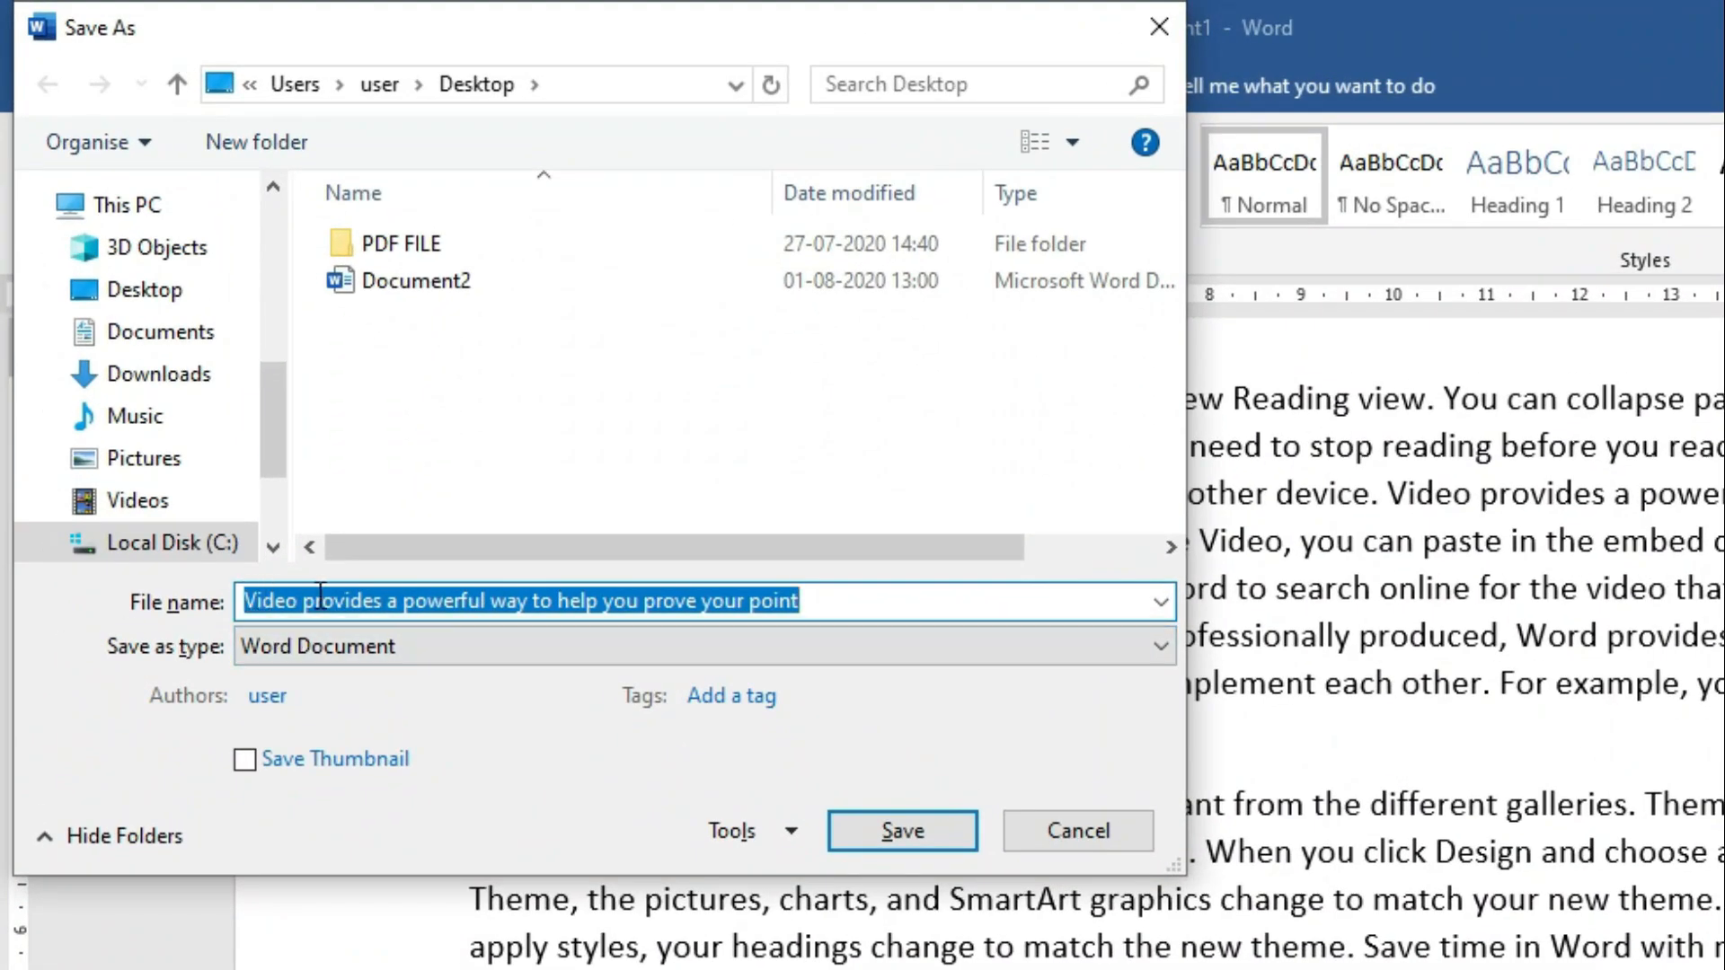
Step: Export the current page alone as mylivesupport.pdf on the Desktop via the Current page option
{"action": "type", "text": "myliv"}
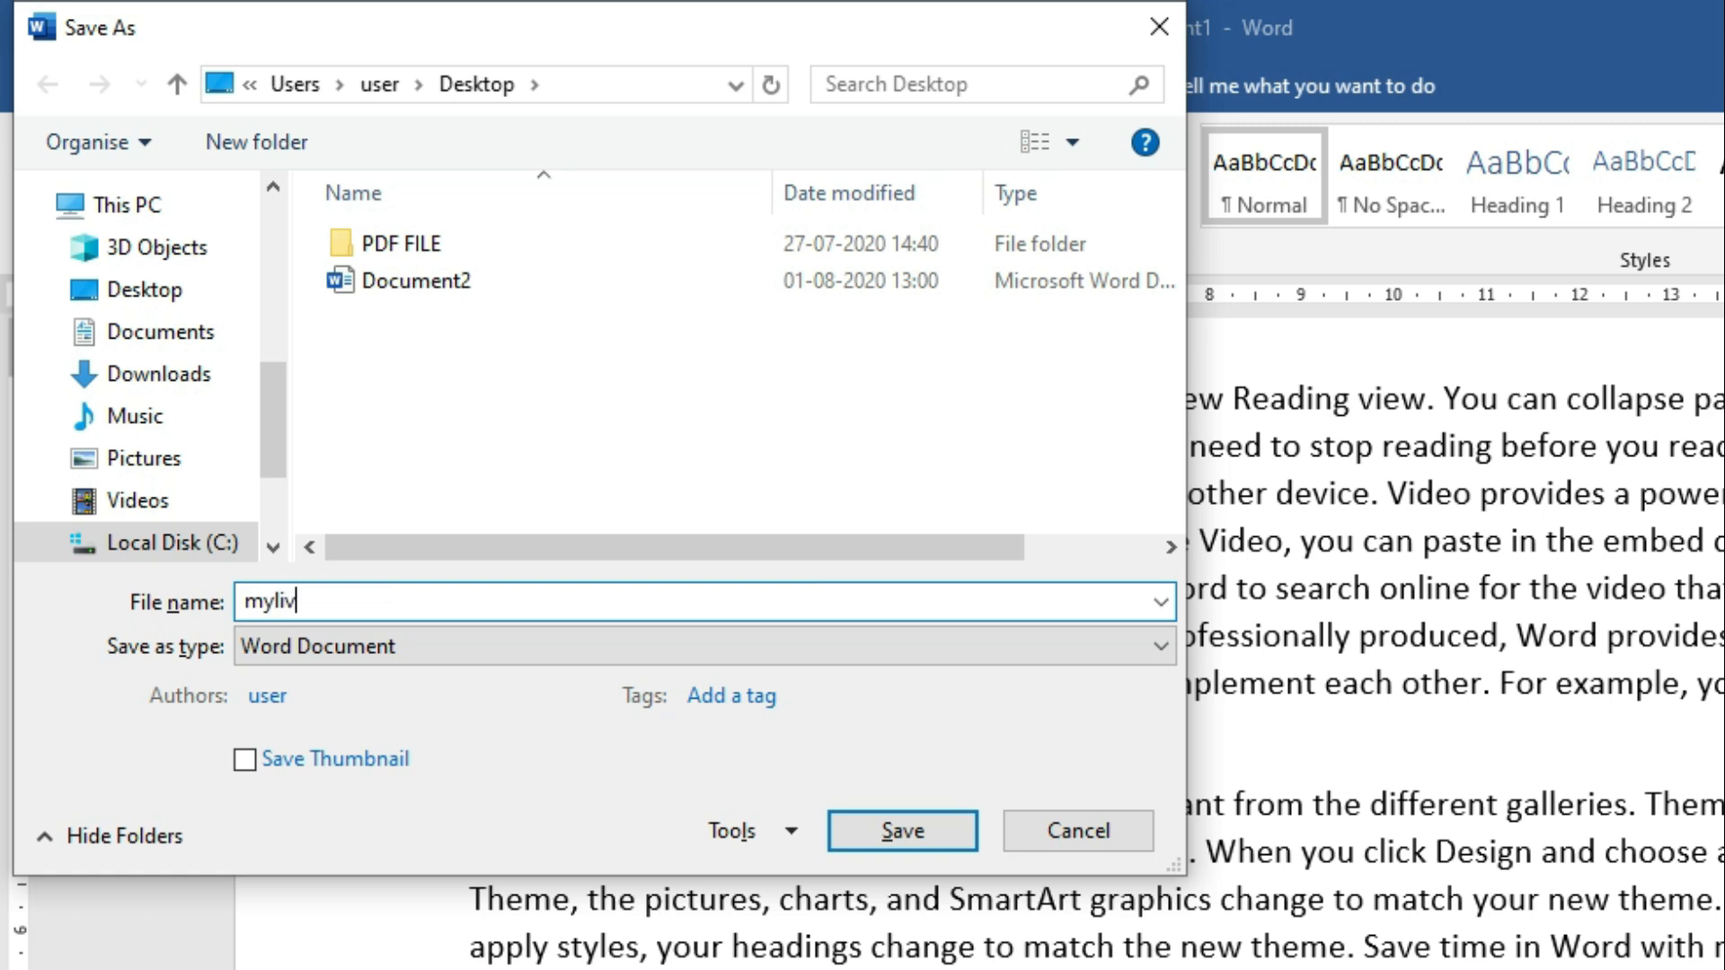
{"action": "type", "text": "esupport"}
{"action": "left_click", "coordinate": [175, 296]}
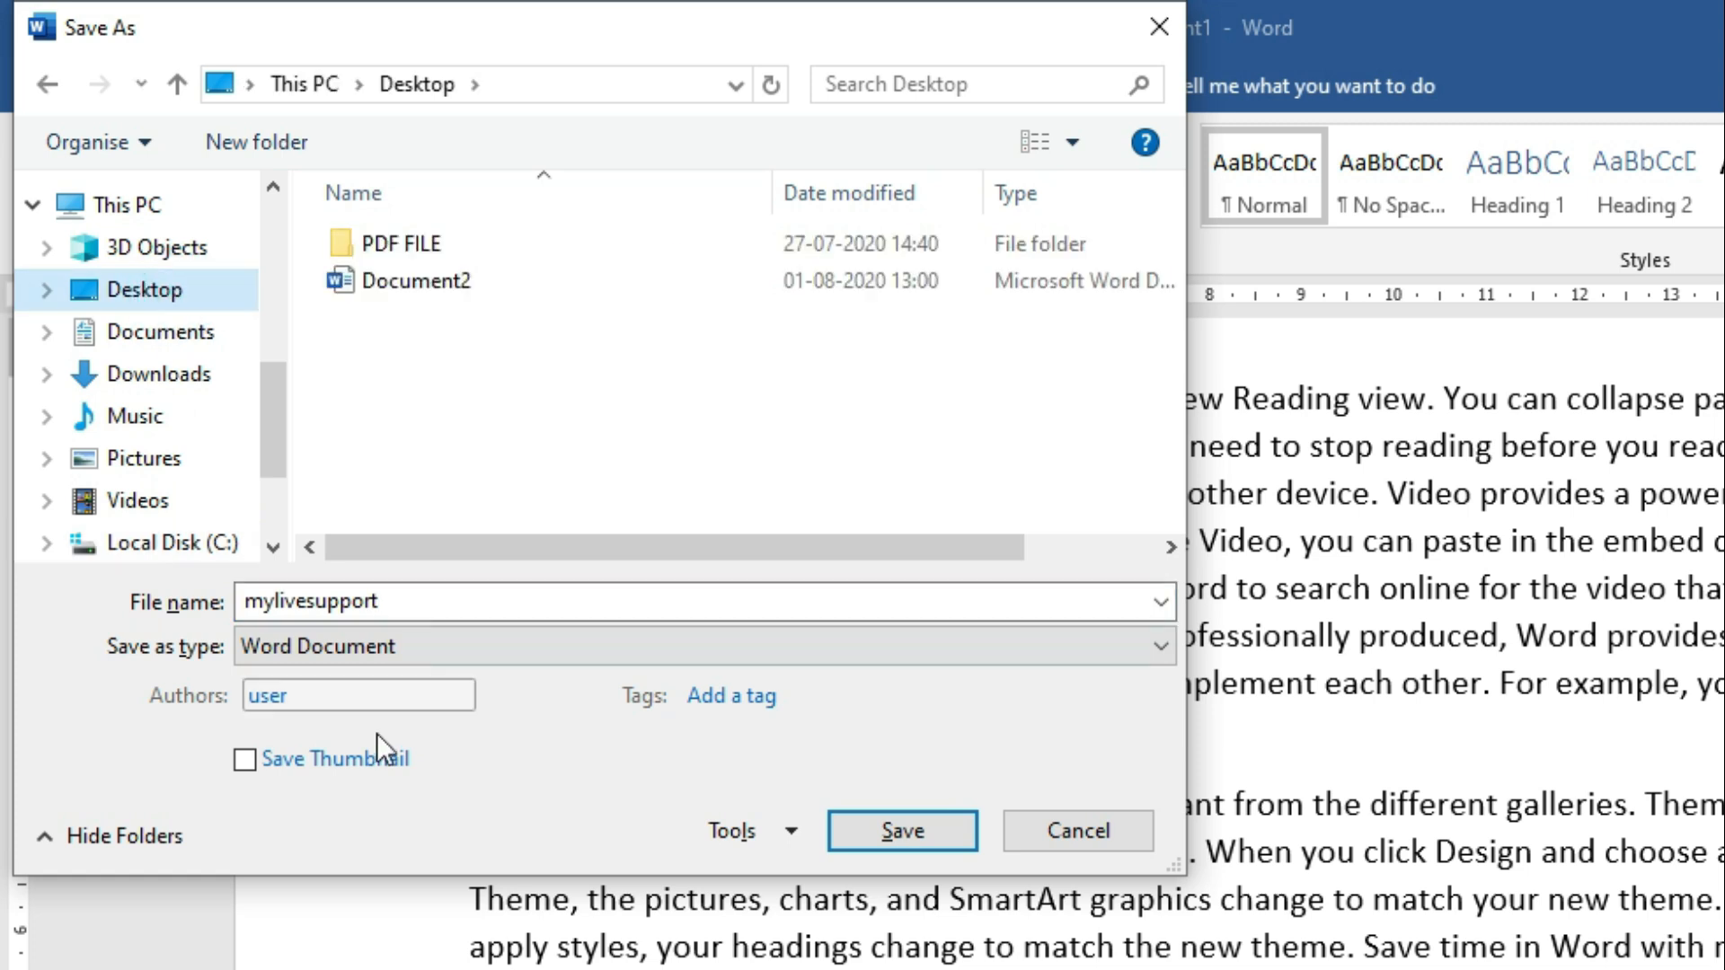
{"action": "left_click", "coordinate": [465, 656]}
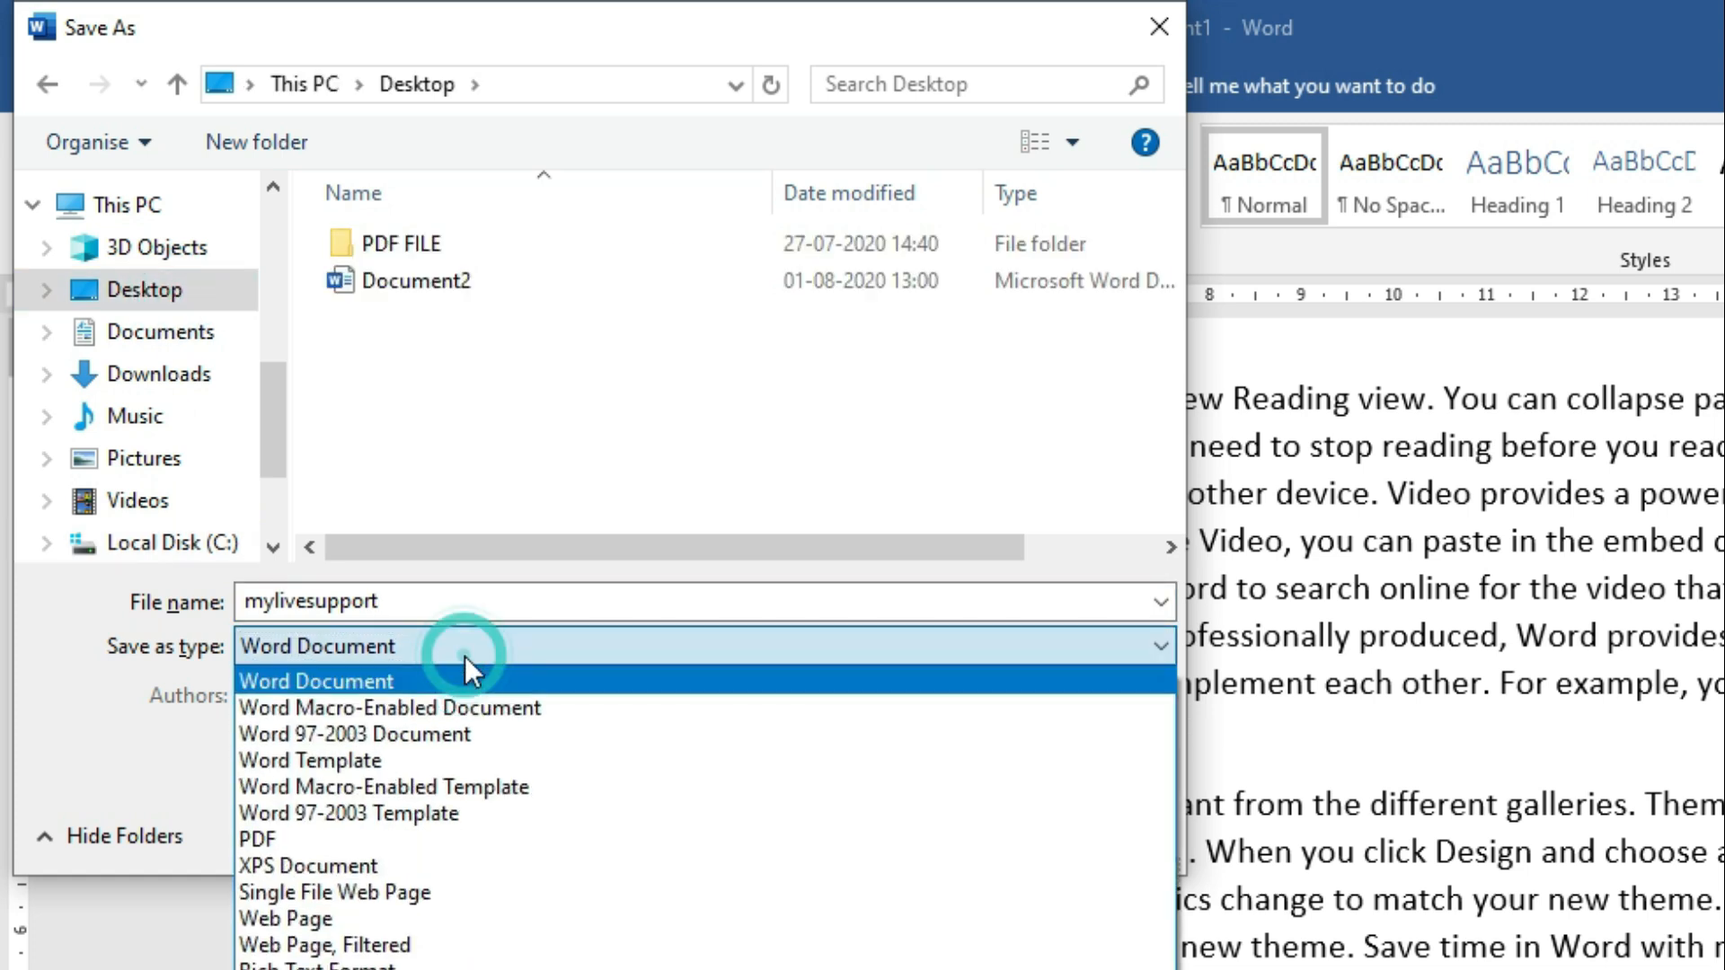
{"action": "left_click", "coordinate": [445, 841]}
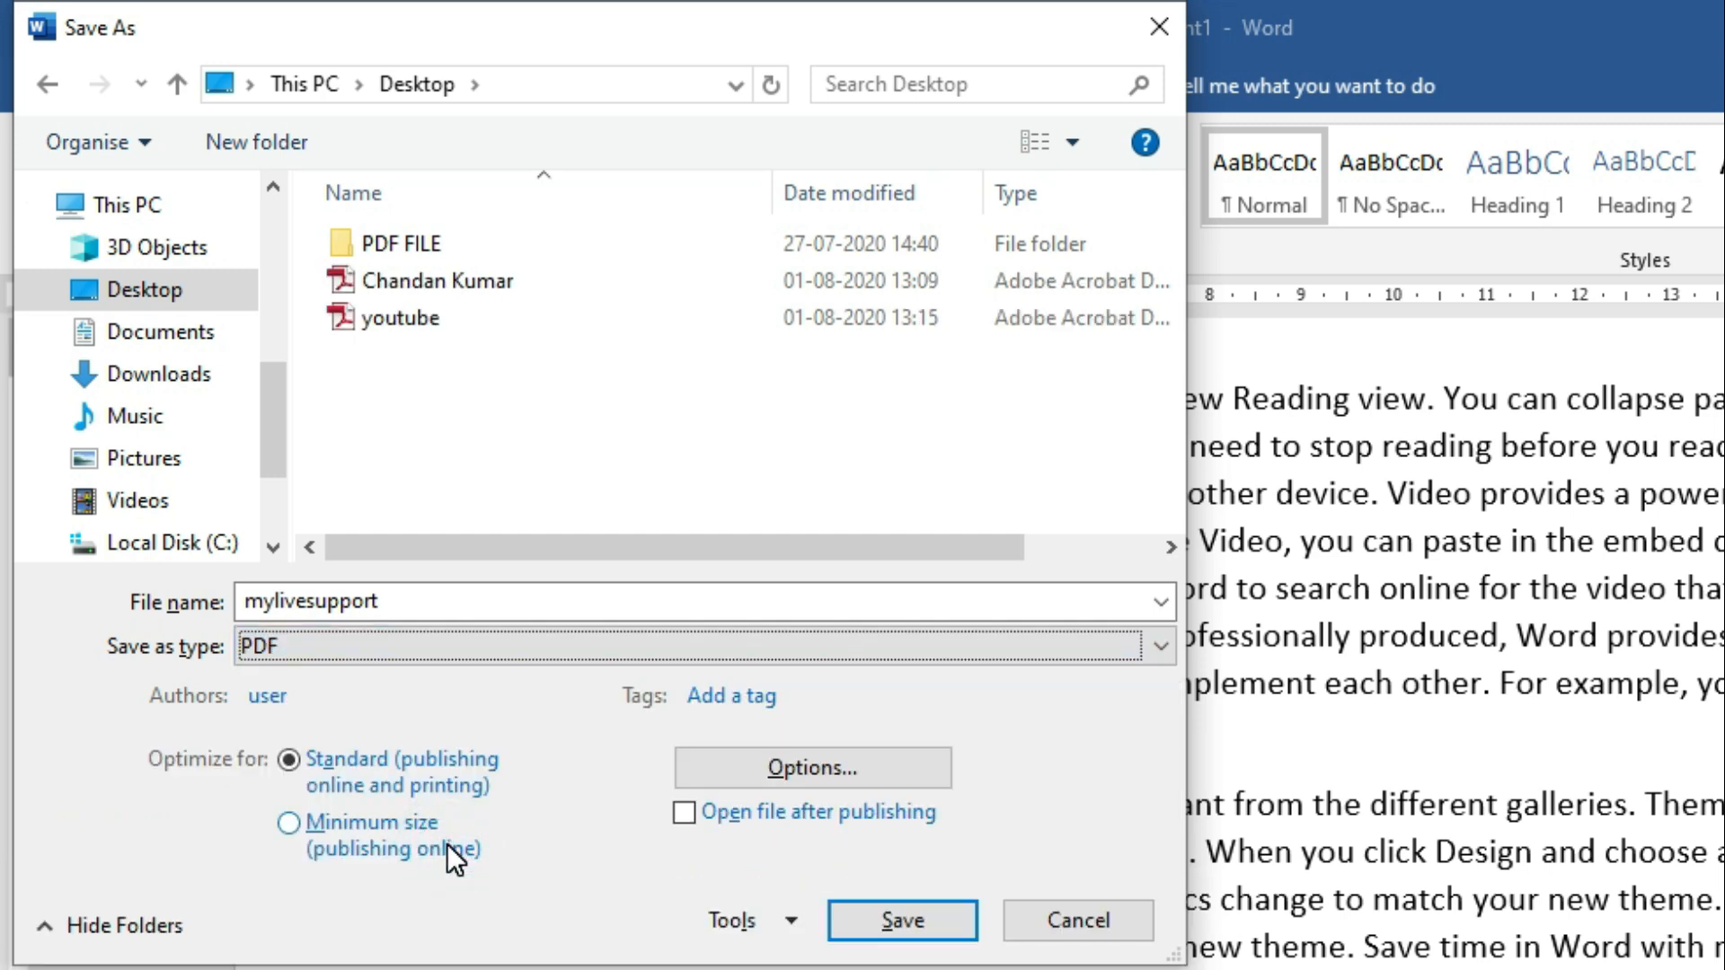
{"action": "left_click", "coordinate": [886, 775]}
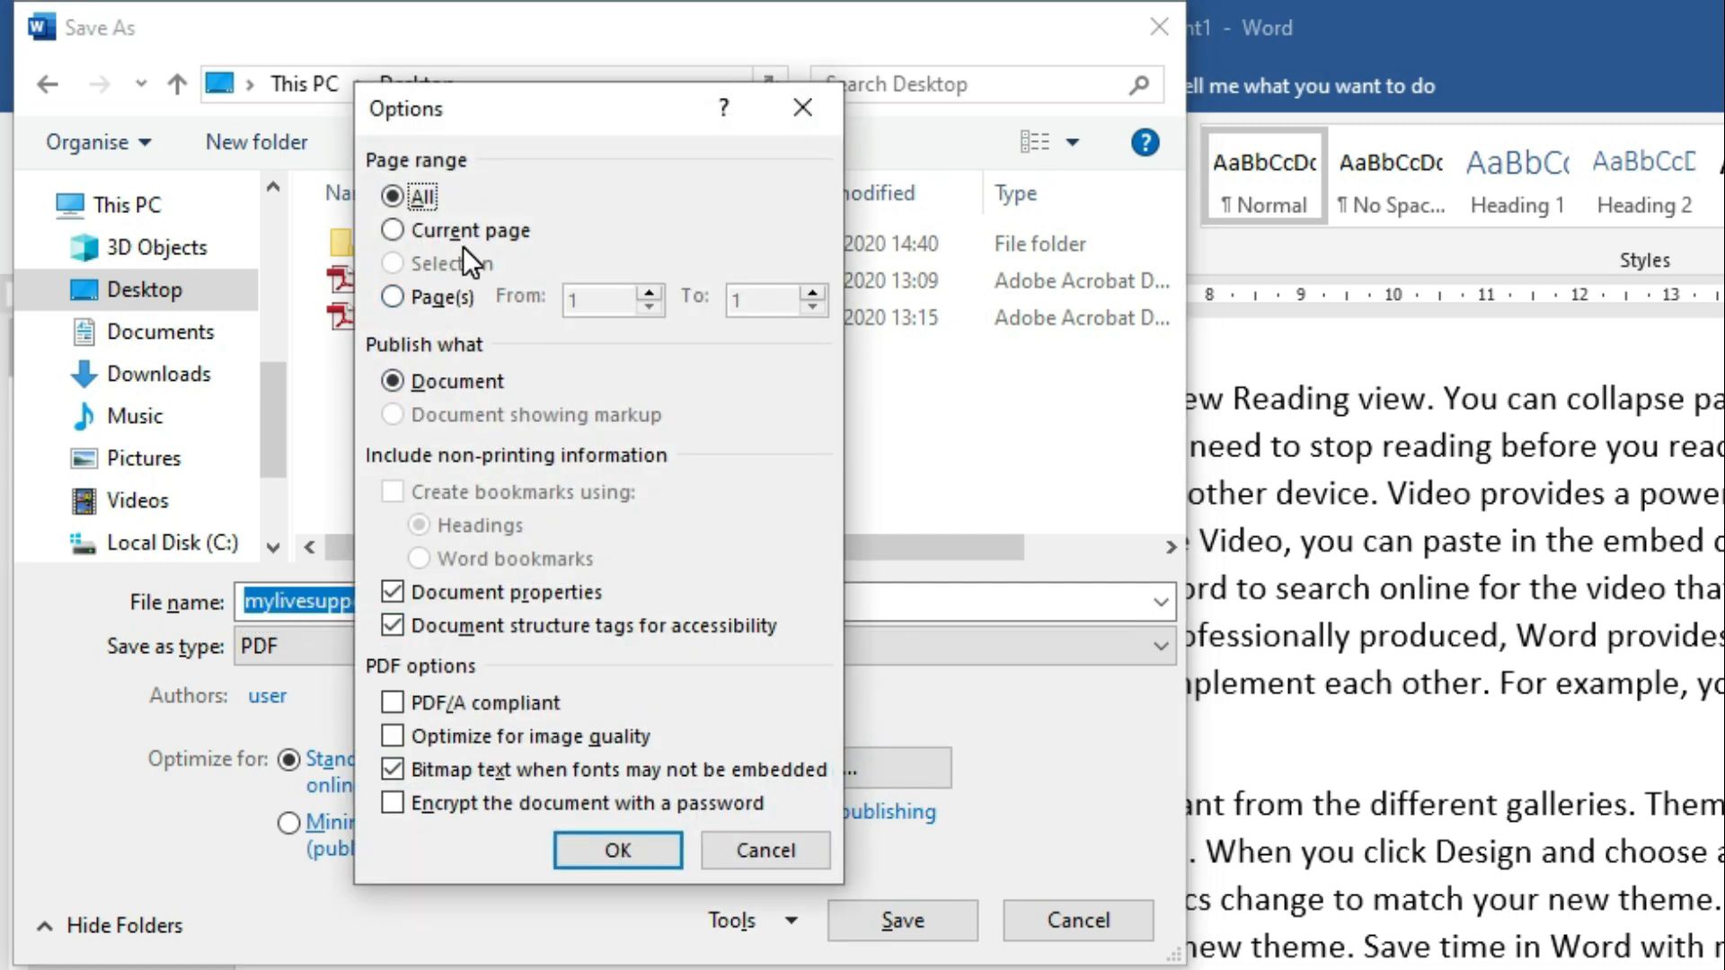
{"action": "left_click", "coordinate": [393, 232]}
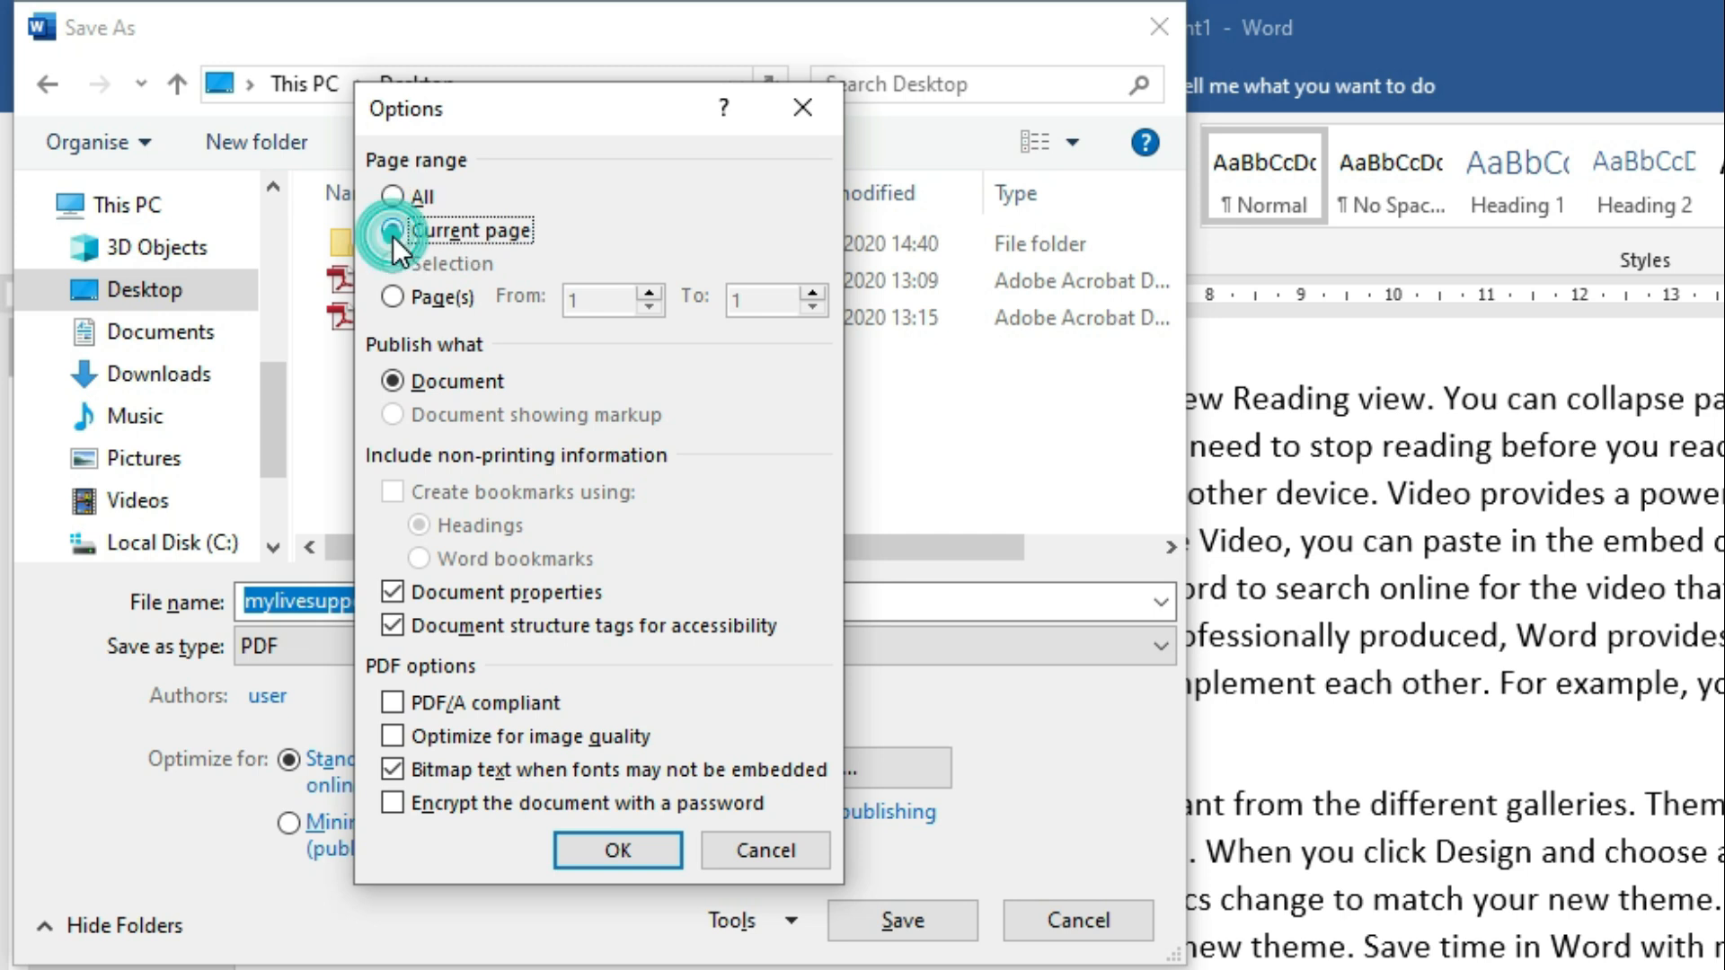
{"action": "left_click", "coordinate": [618, 850]}
{"action": "left_click", "coordinate": [925, 934]}
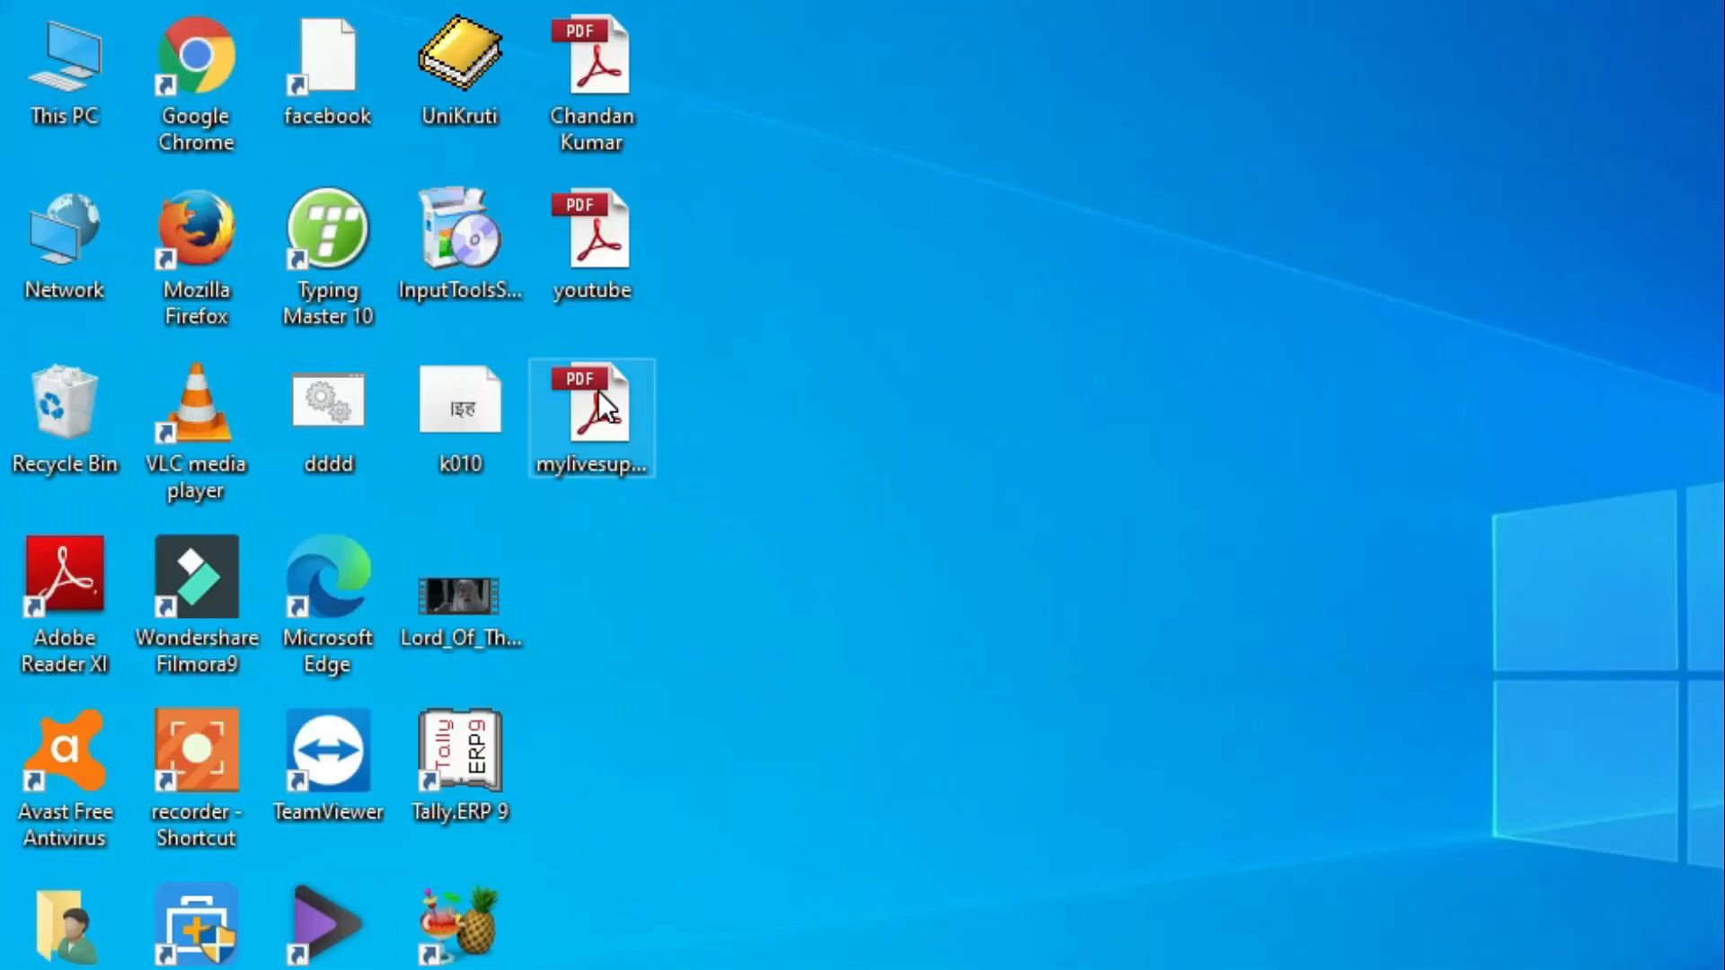
Step: Open mylivesupport.pdf and compare its opening words with the Word page's opening words
{"action": "left_click", "coordinate": [591, 404]}
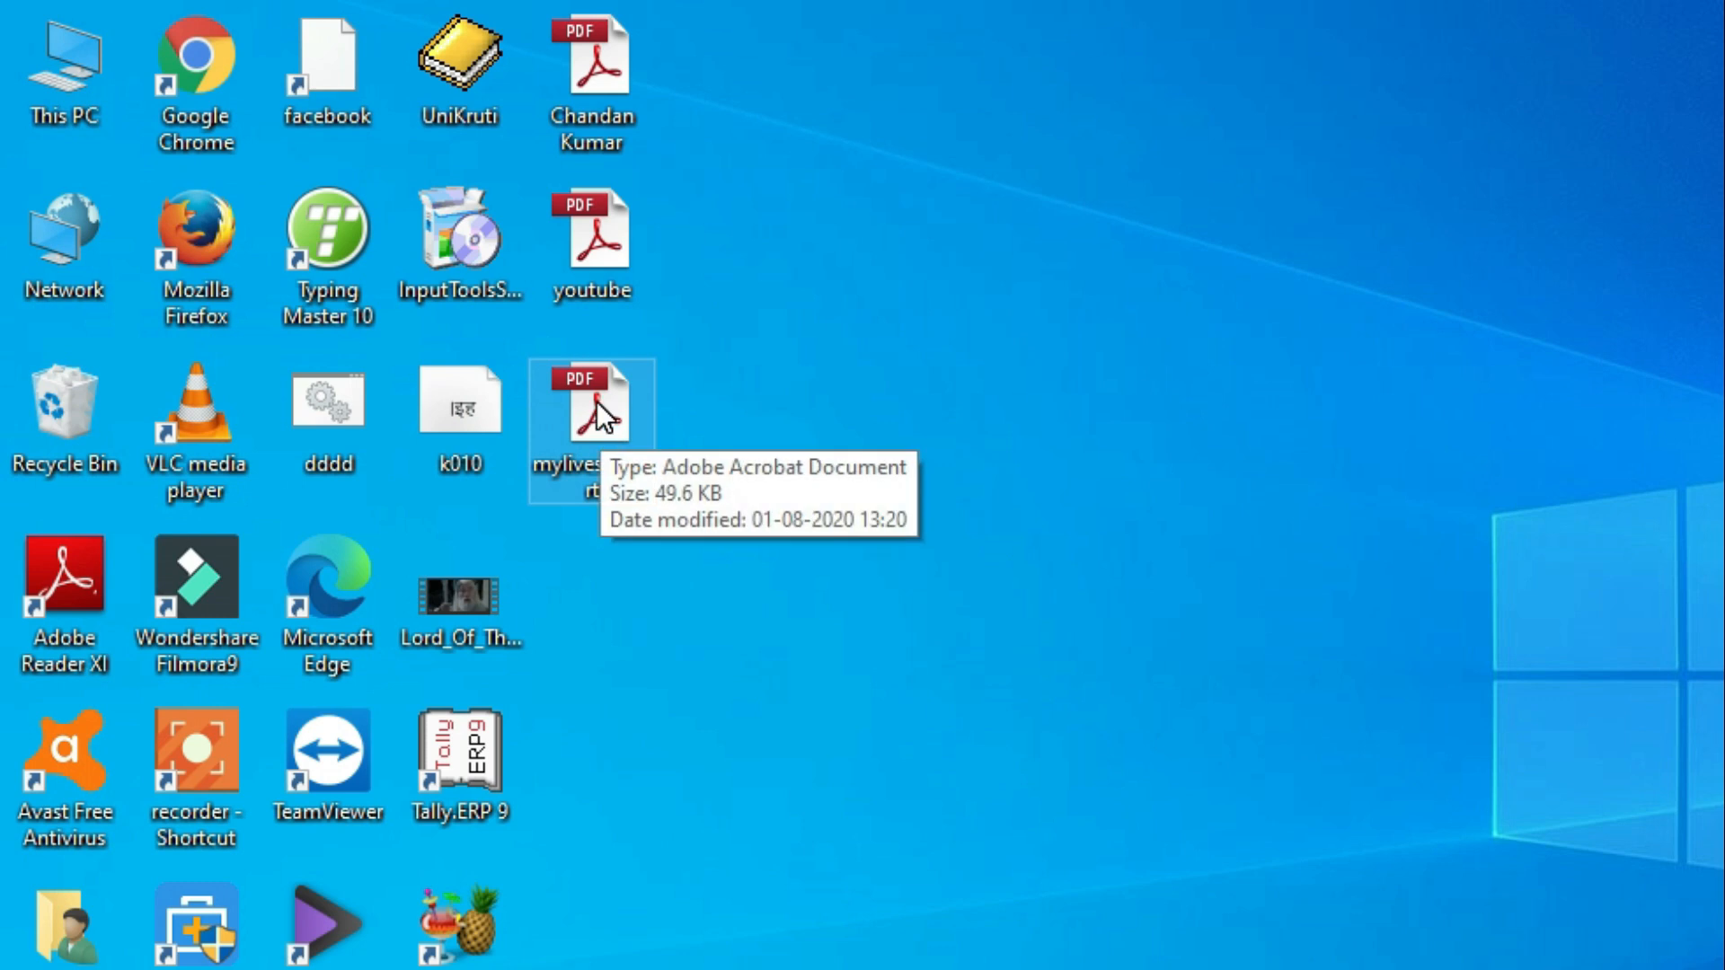
{"action": "double_click", "coordinate": [596, 401]}
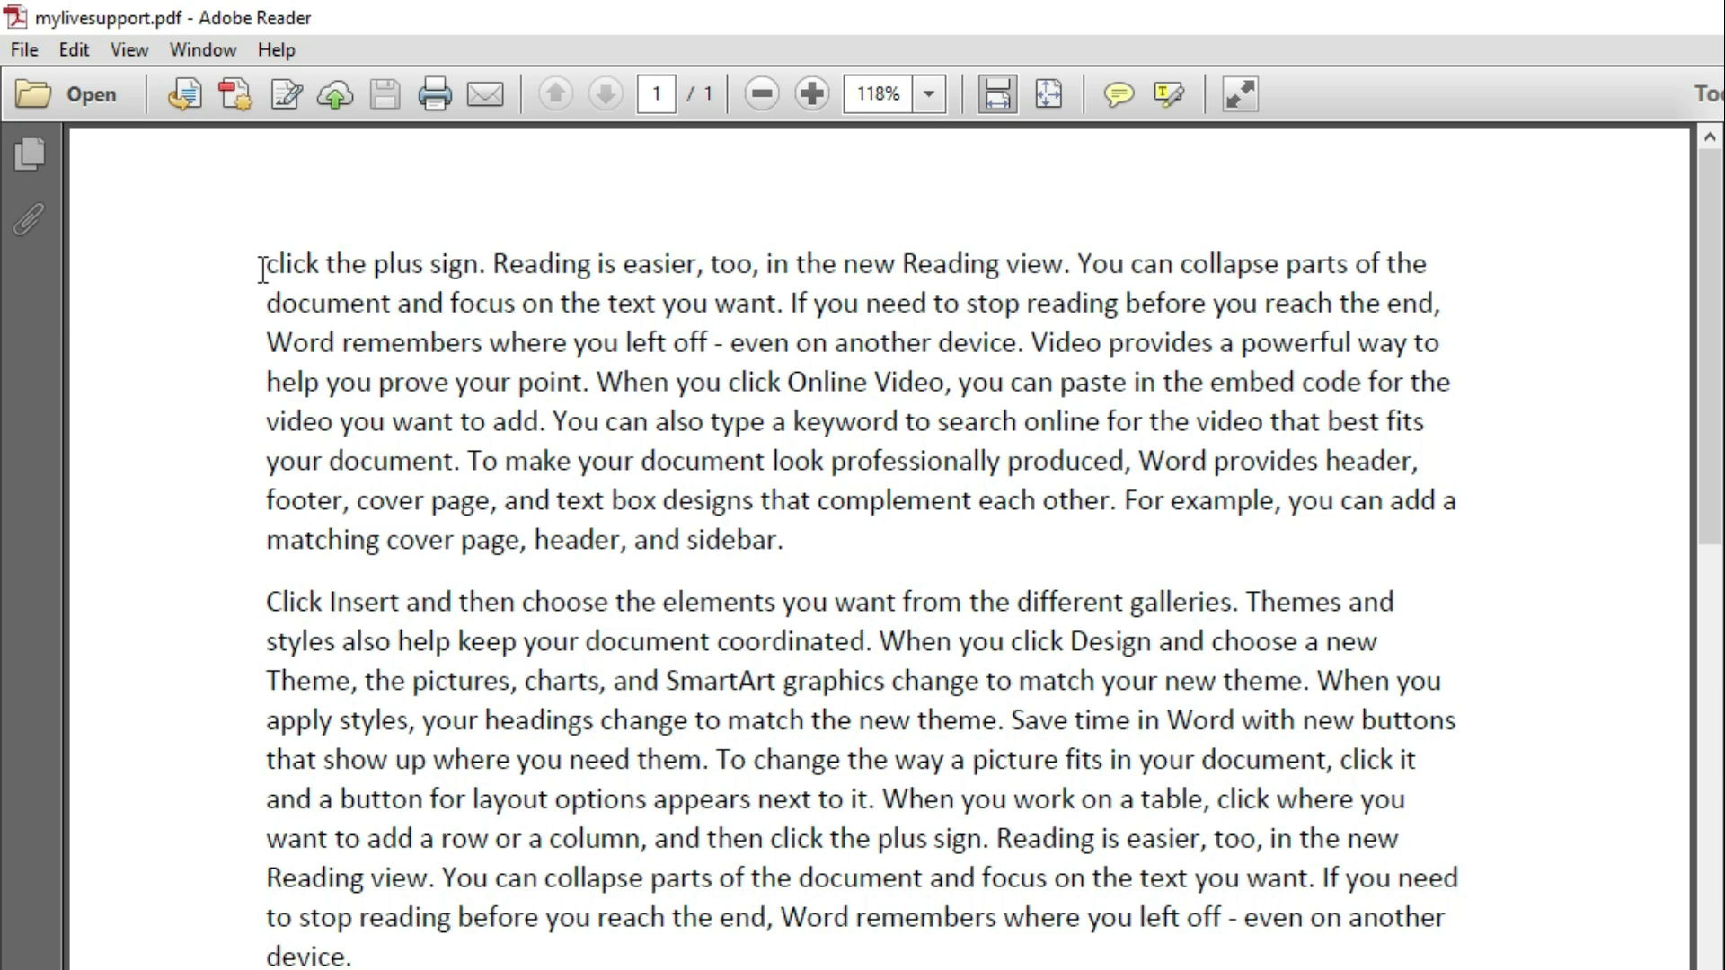
{"action": "left_click_drag", "start_coordinate": [264, 267], "coordinate": [591, 266]}
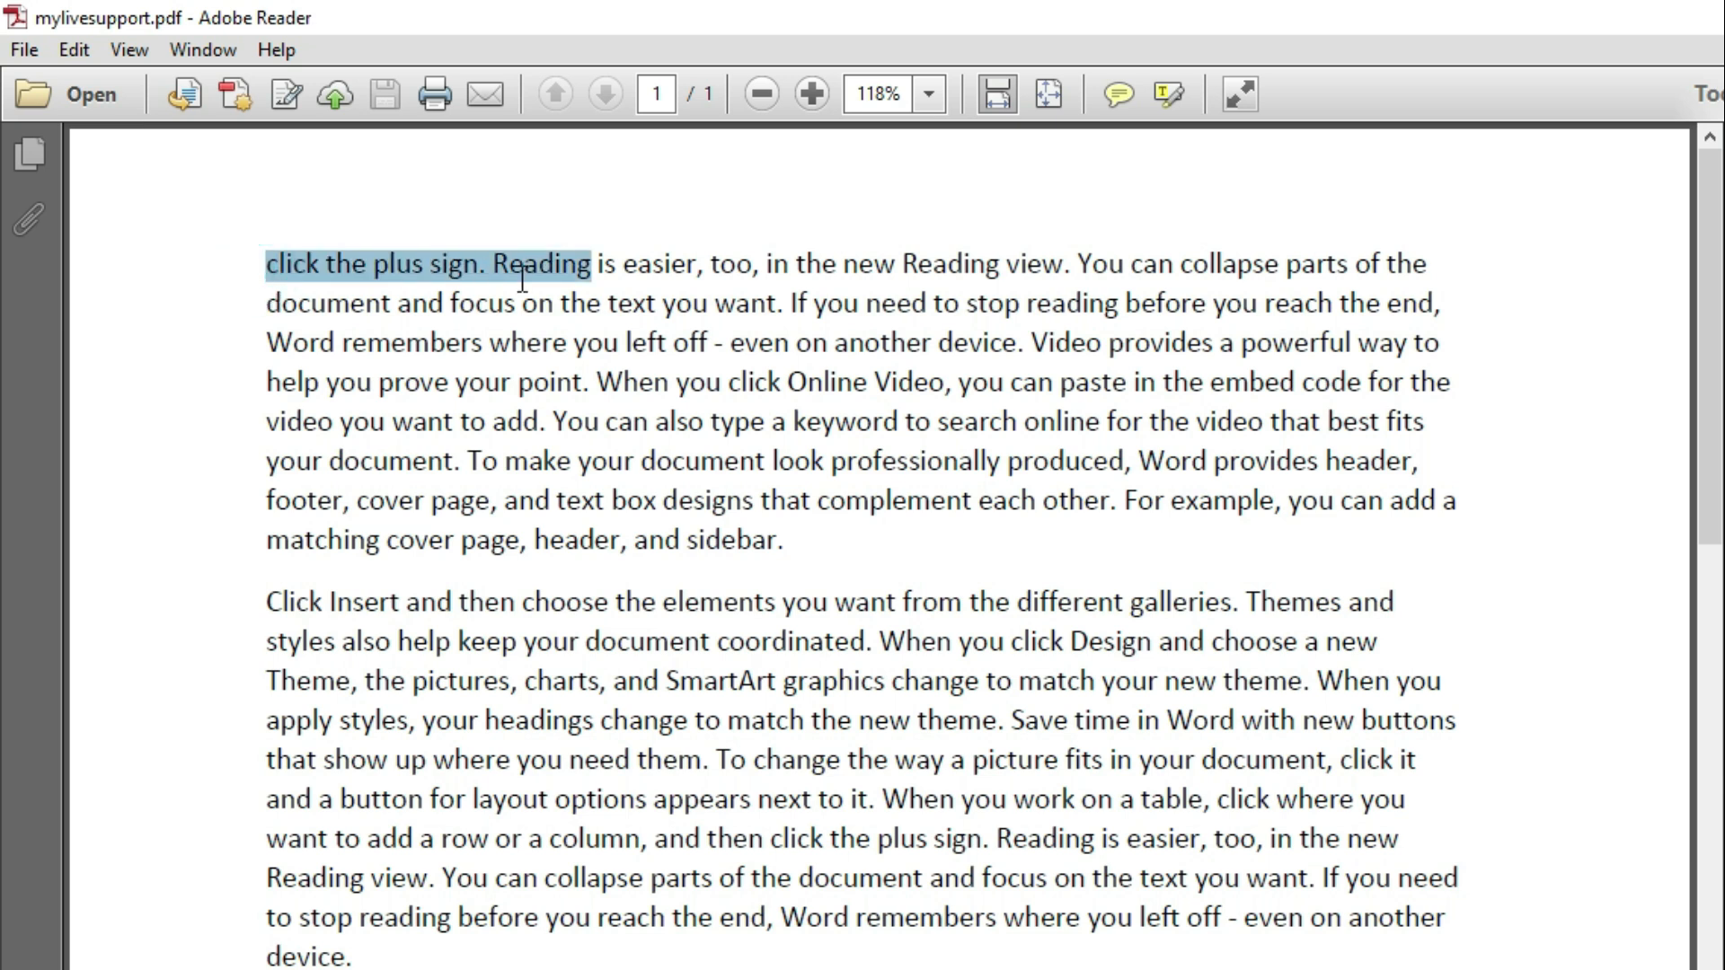
{"action": "key", "text": "alt+Tab"}
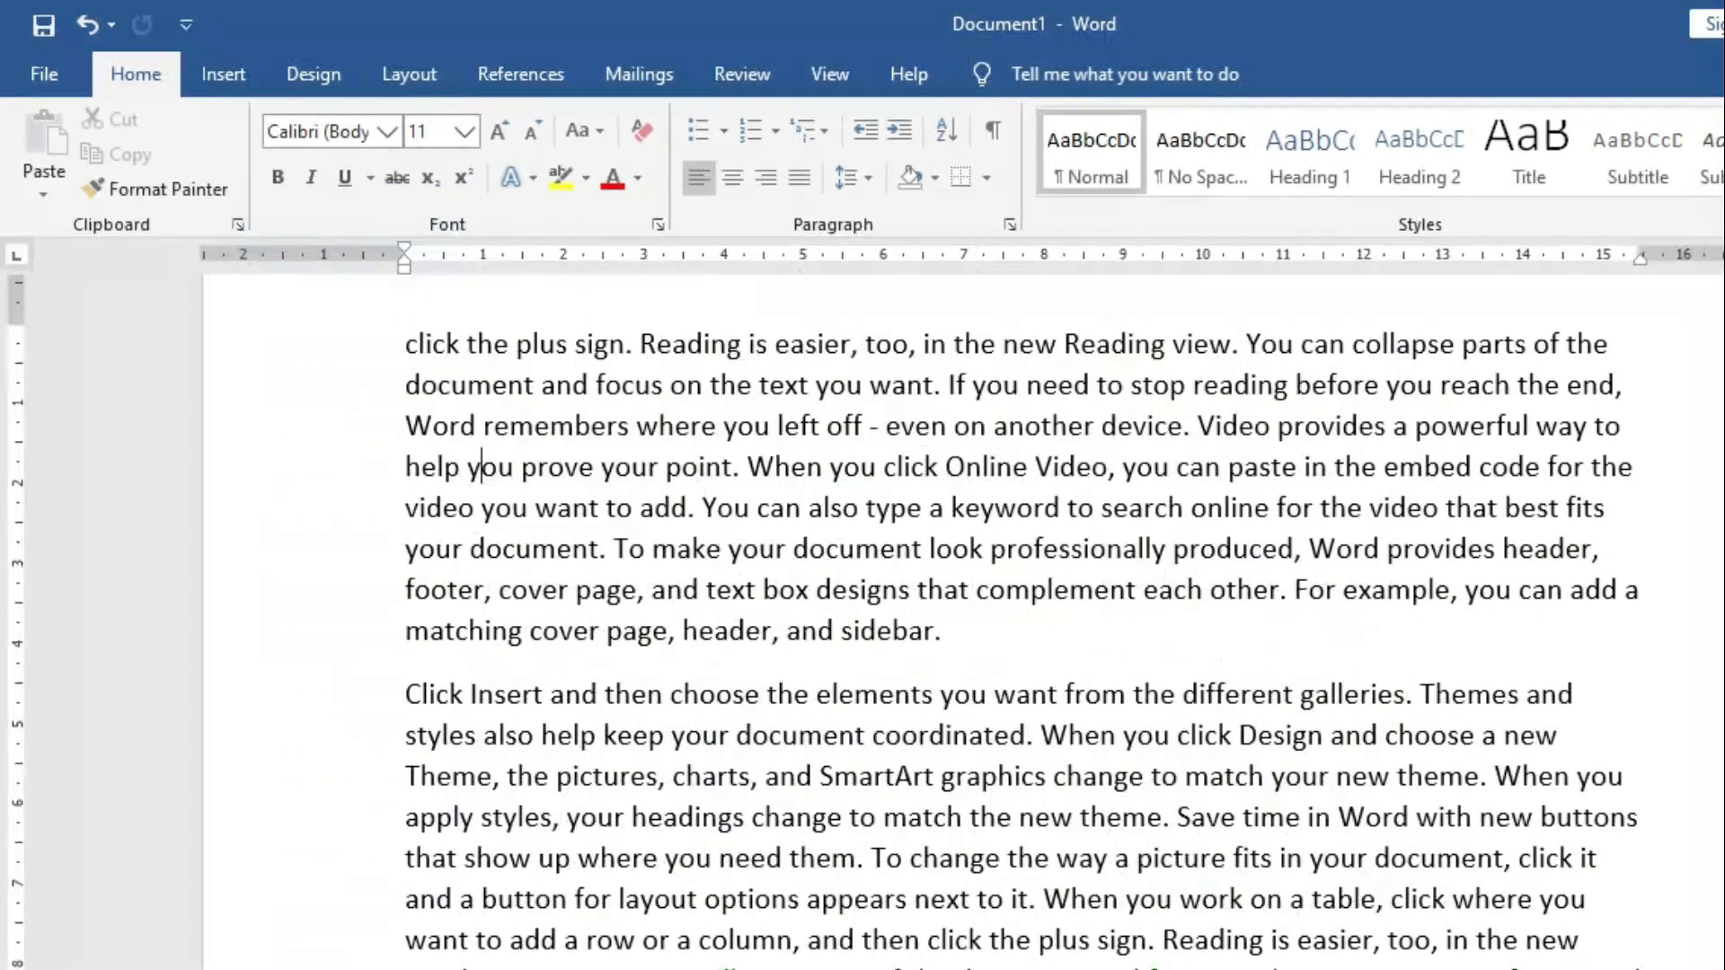
{"action": "left_click_drag", "start_coordinate": [402, 343], "coordinate": [618, 339]}
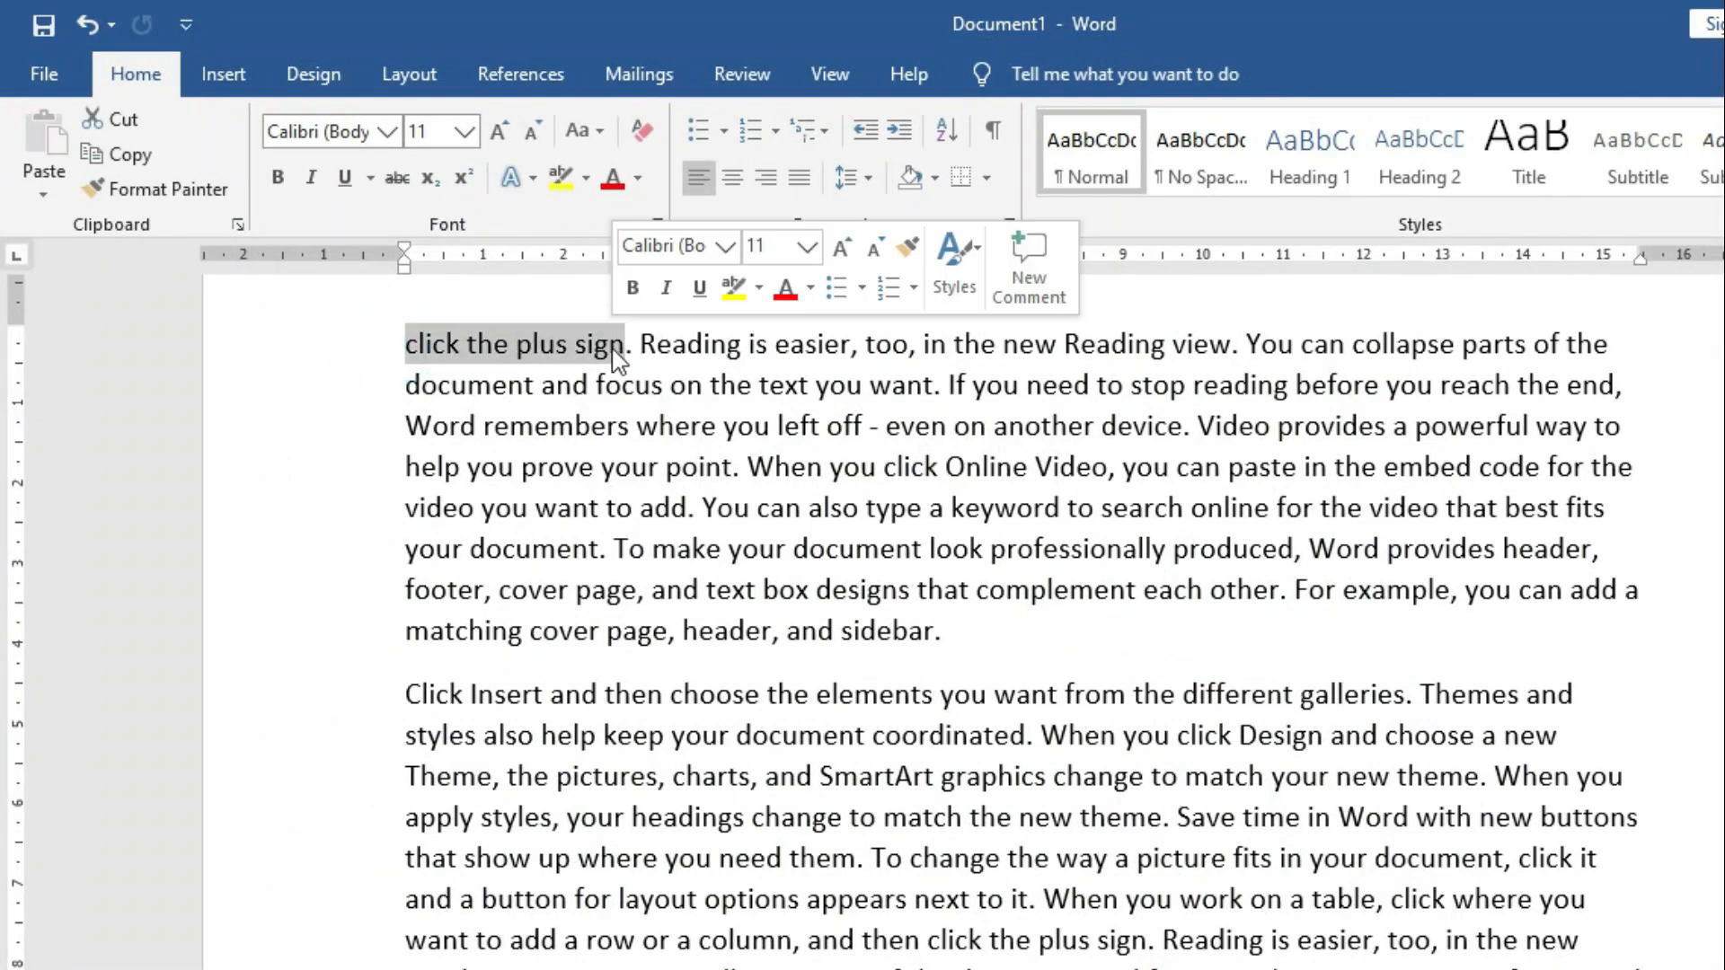
Step: Compare the closing words of the Word page and the PDF, then return to Word
{"action": "scroll", "coordinate": [788, 664], "scroll_direction": "down", "scroll_amount": 10}
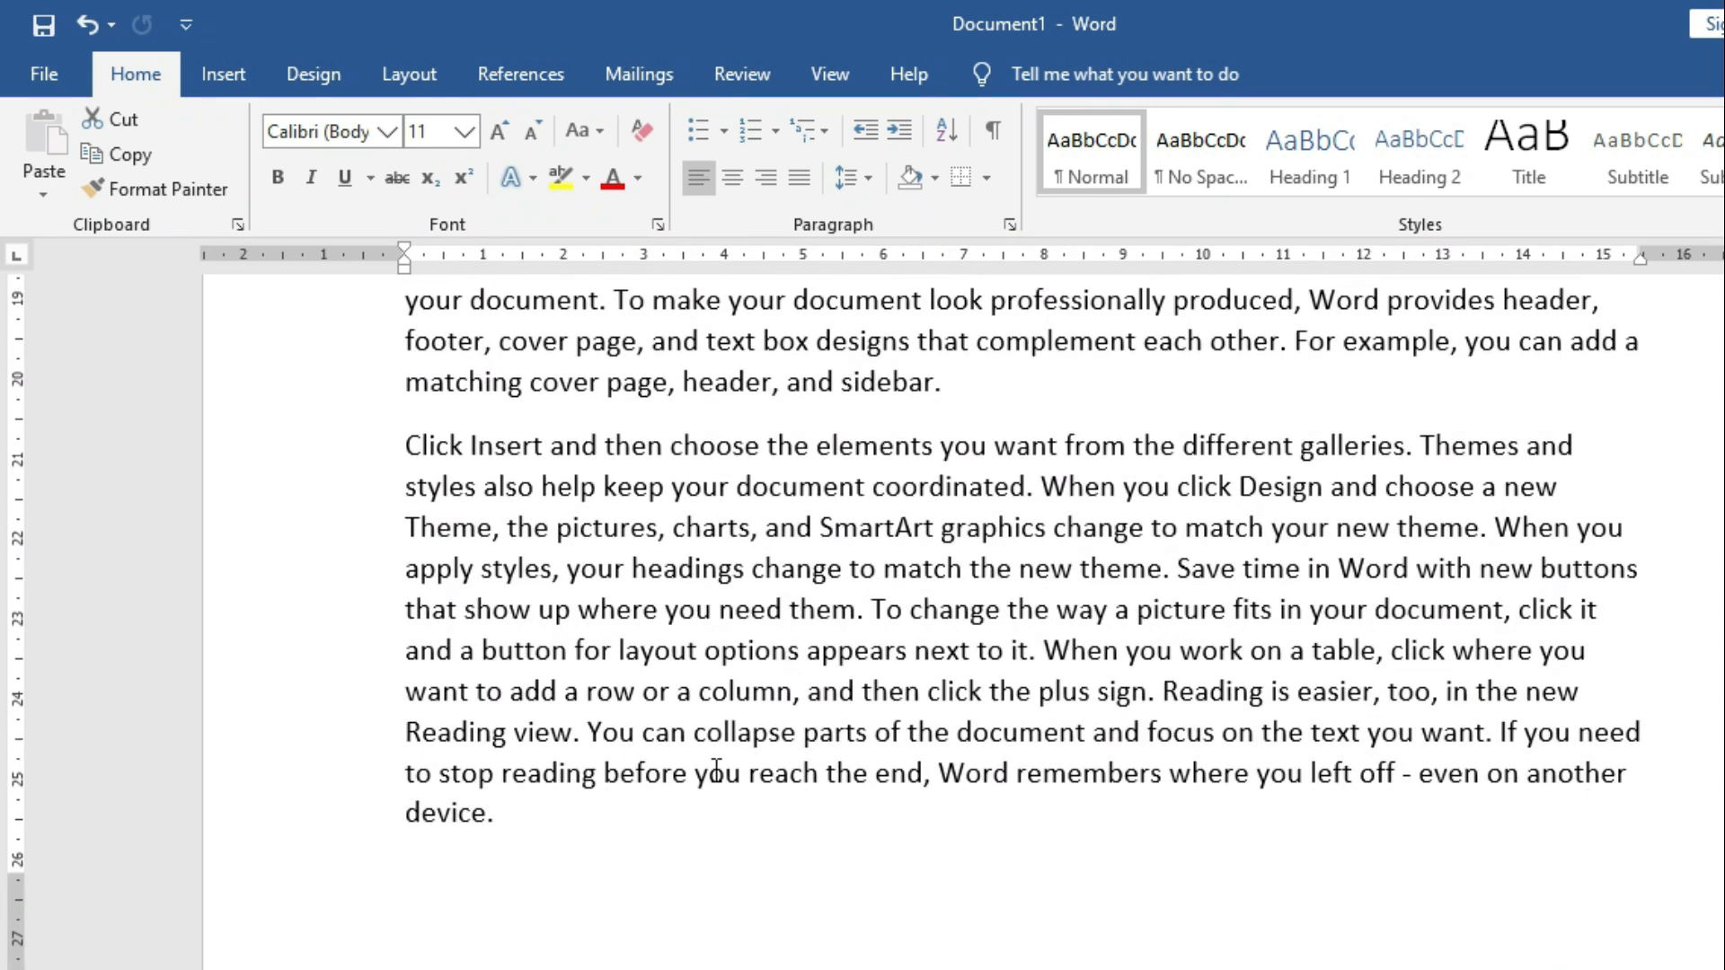
{"action": "left_click_drag", "start_coordinate": [1424, 775], "coordinate": [1656, 809]}
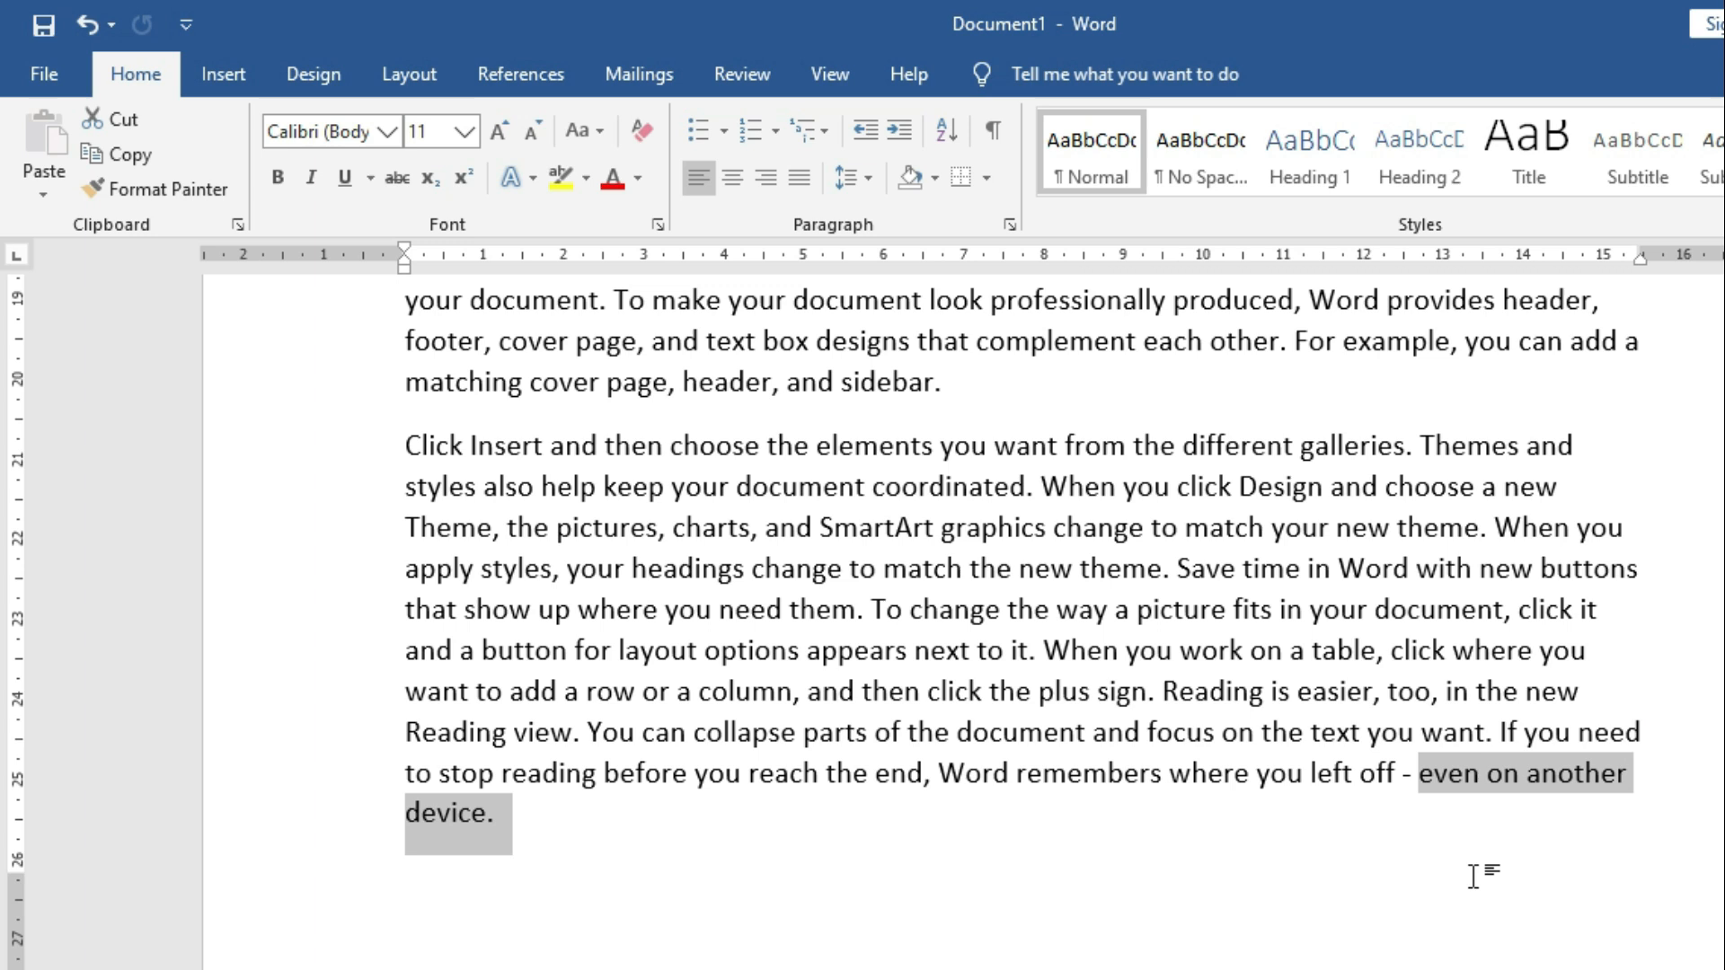
{"action": "key", "text": "alt+Tab"}
{"action": "scroll", "coordinate": [928, 643], "scroll_direction": "down", "scroll_amount": 1}
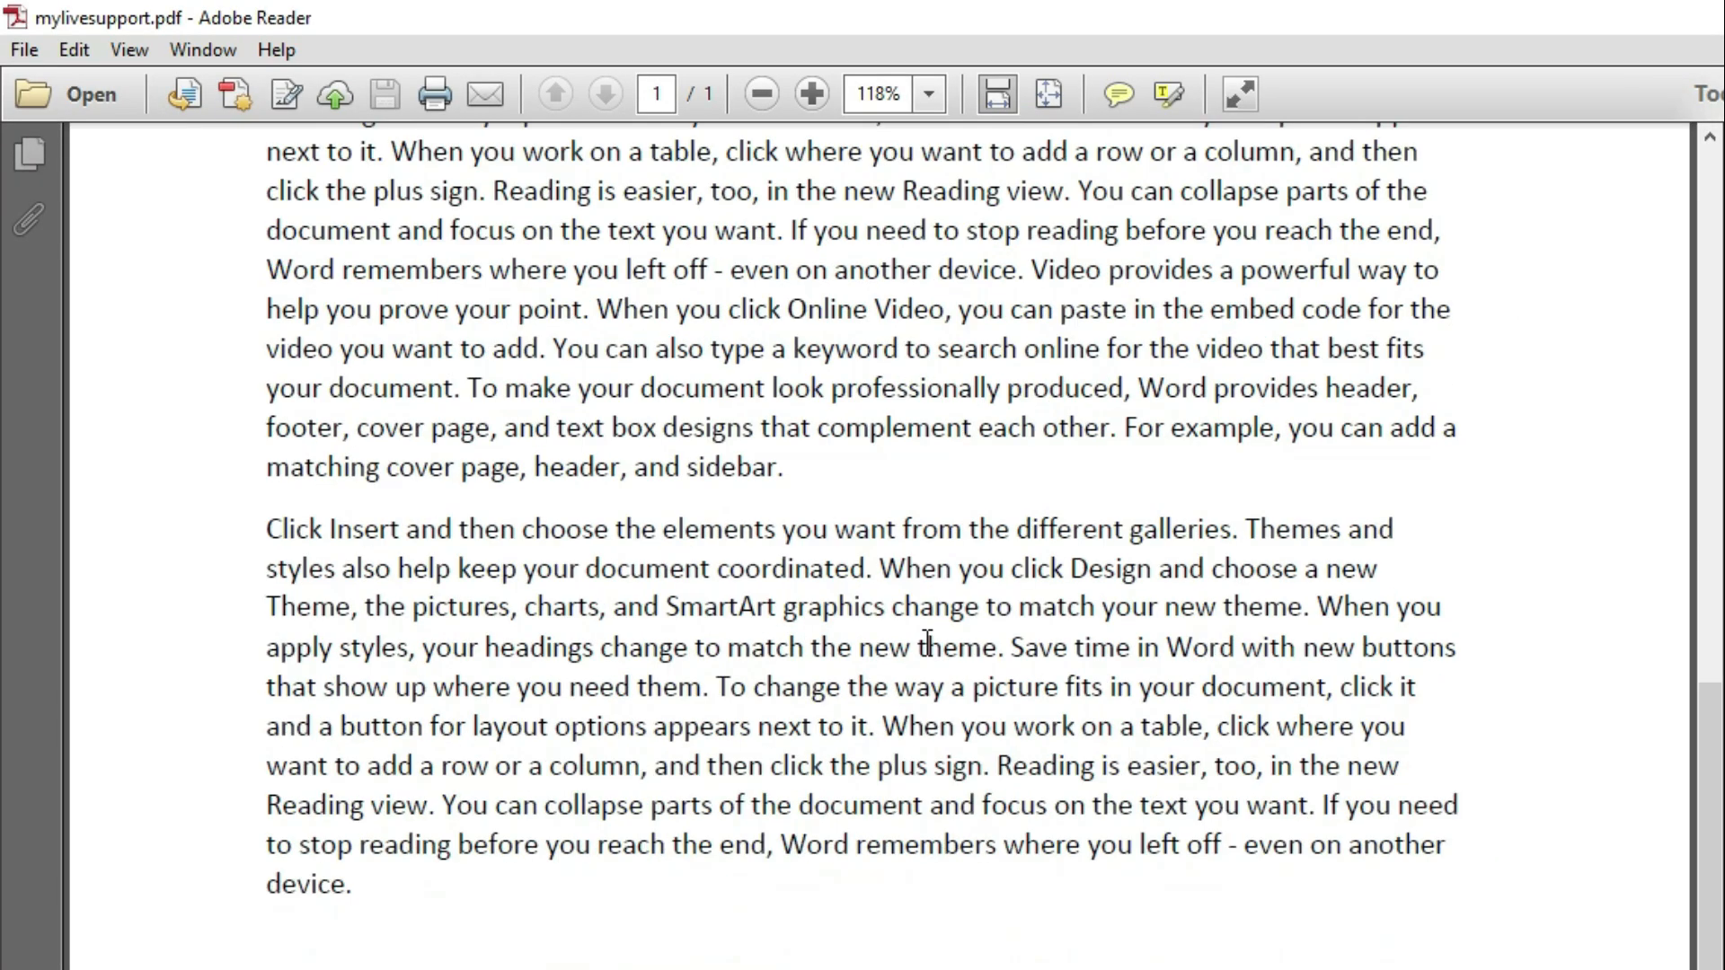
{"action": "left_click_drag", "start_coordinate": [1247, 852], "coordinate": [1460, 957]}
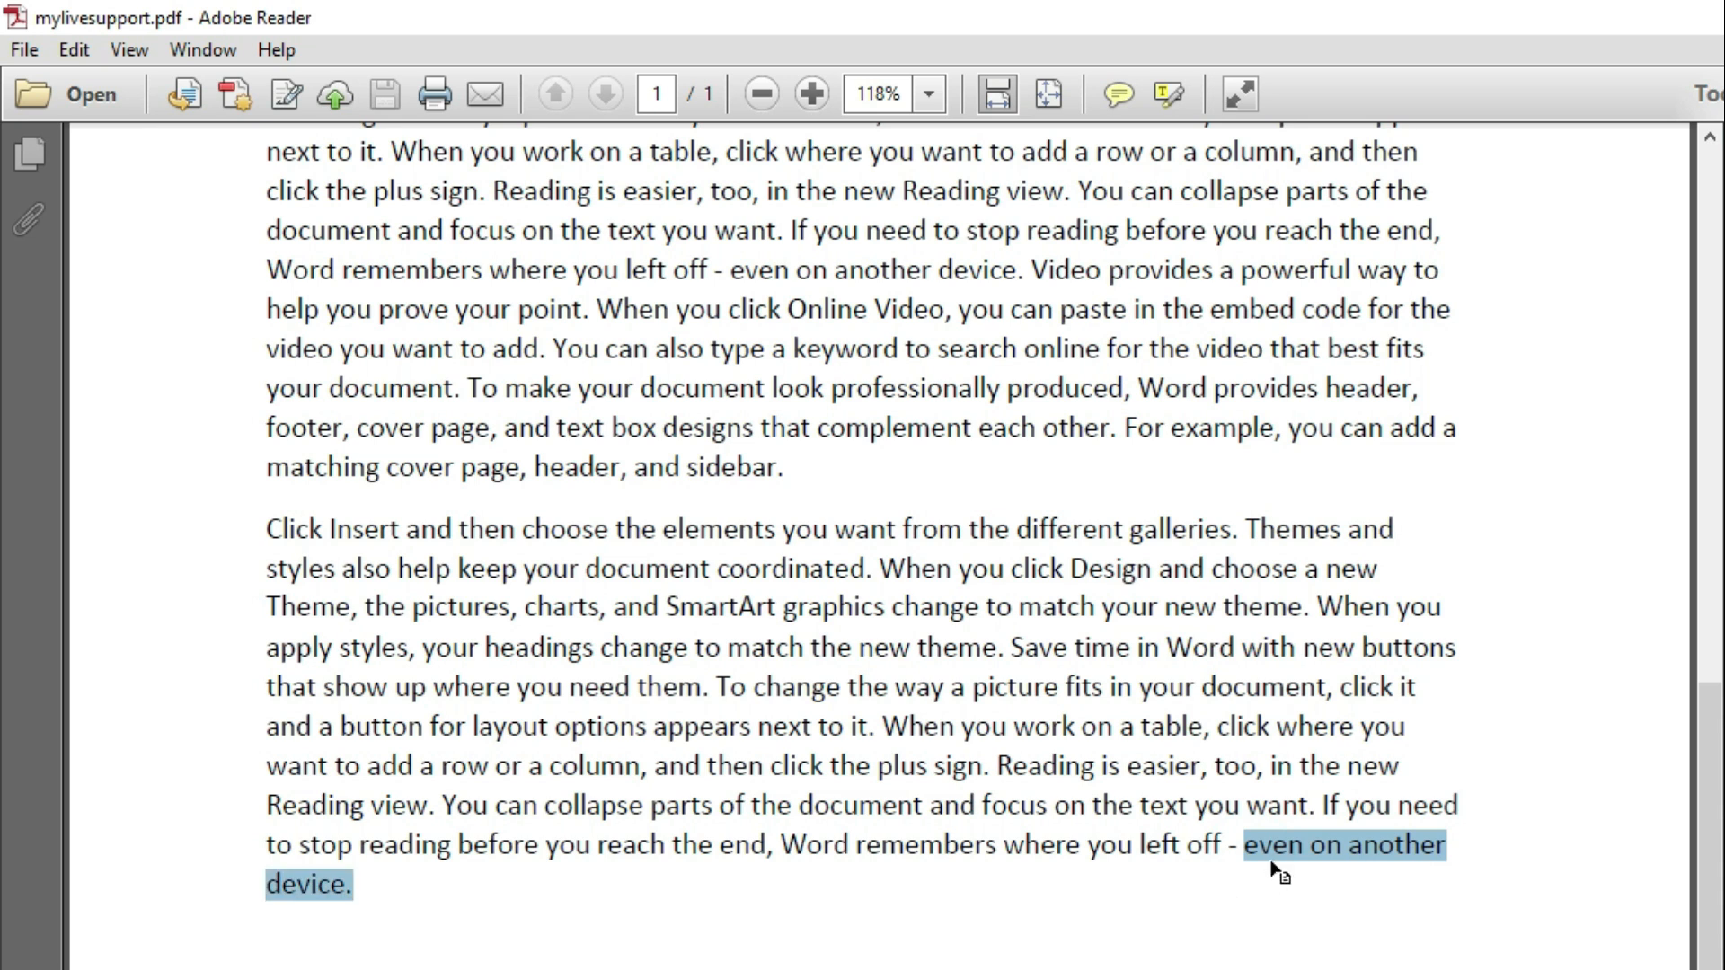
{"action": "key", "text": "alt+Tab"}
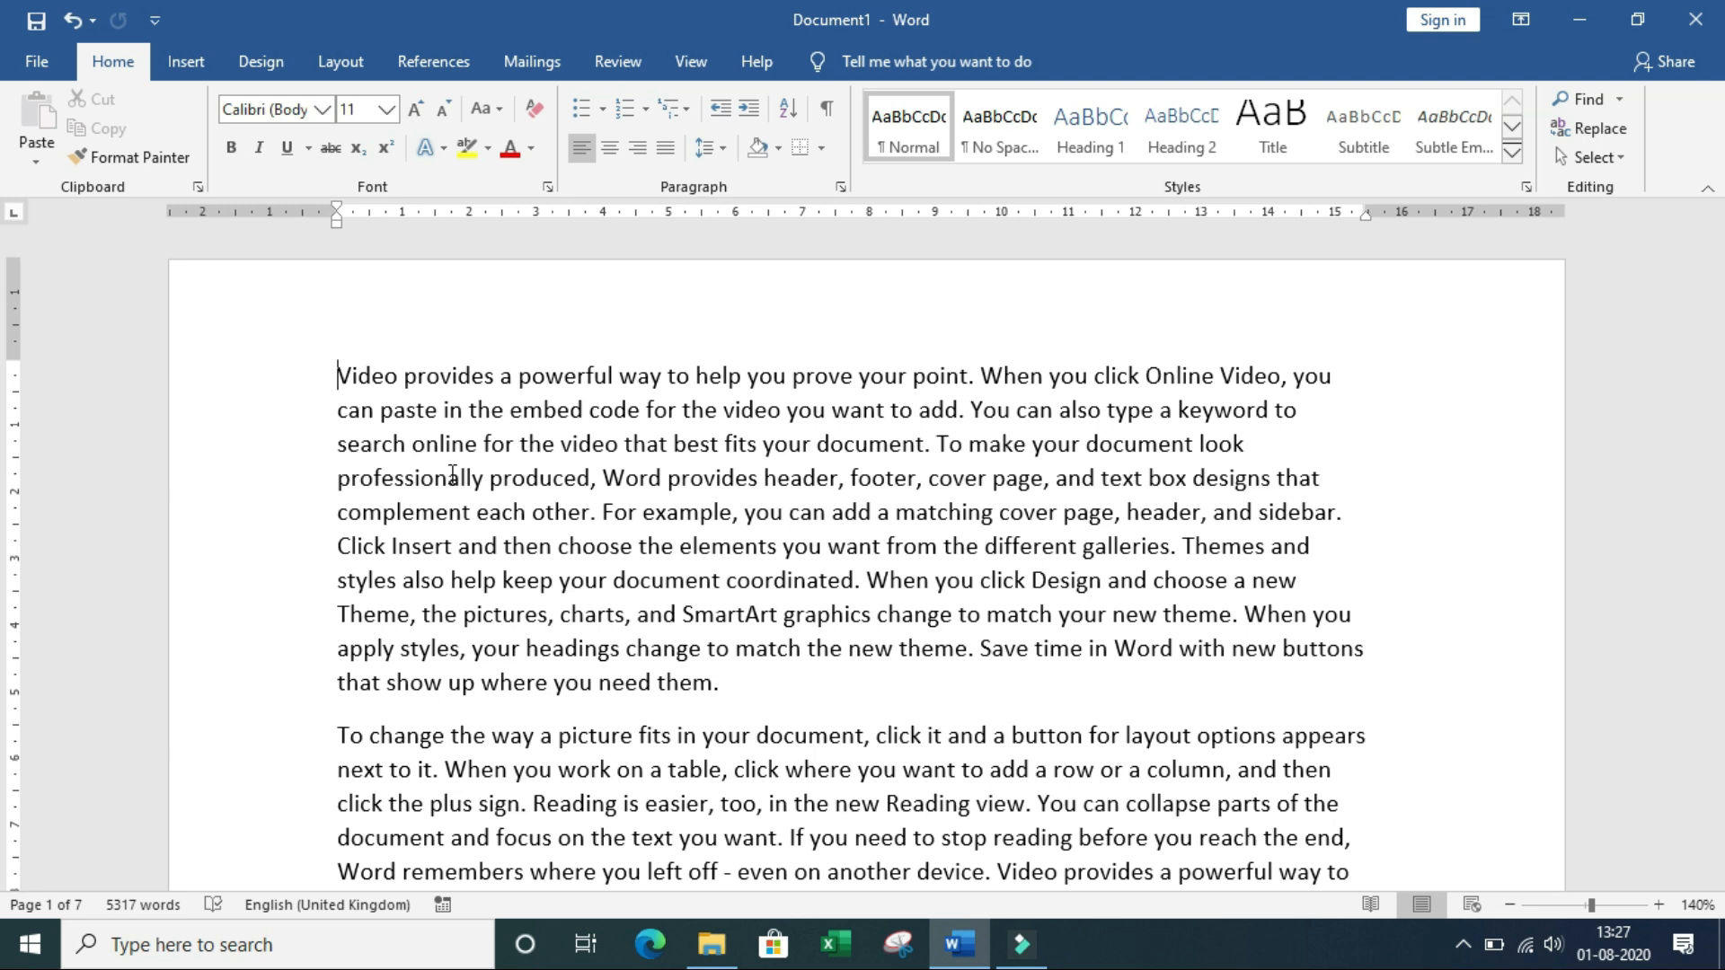
Step: Print the custom page range 1-3,7 to the Microsoft Print to PDF printer
{"action": "key", "text": "ctrl+p"}
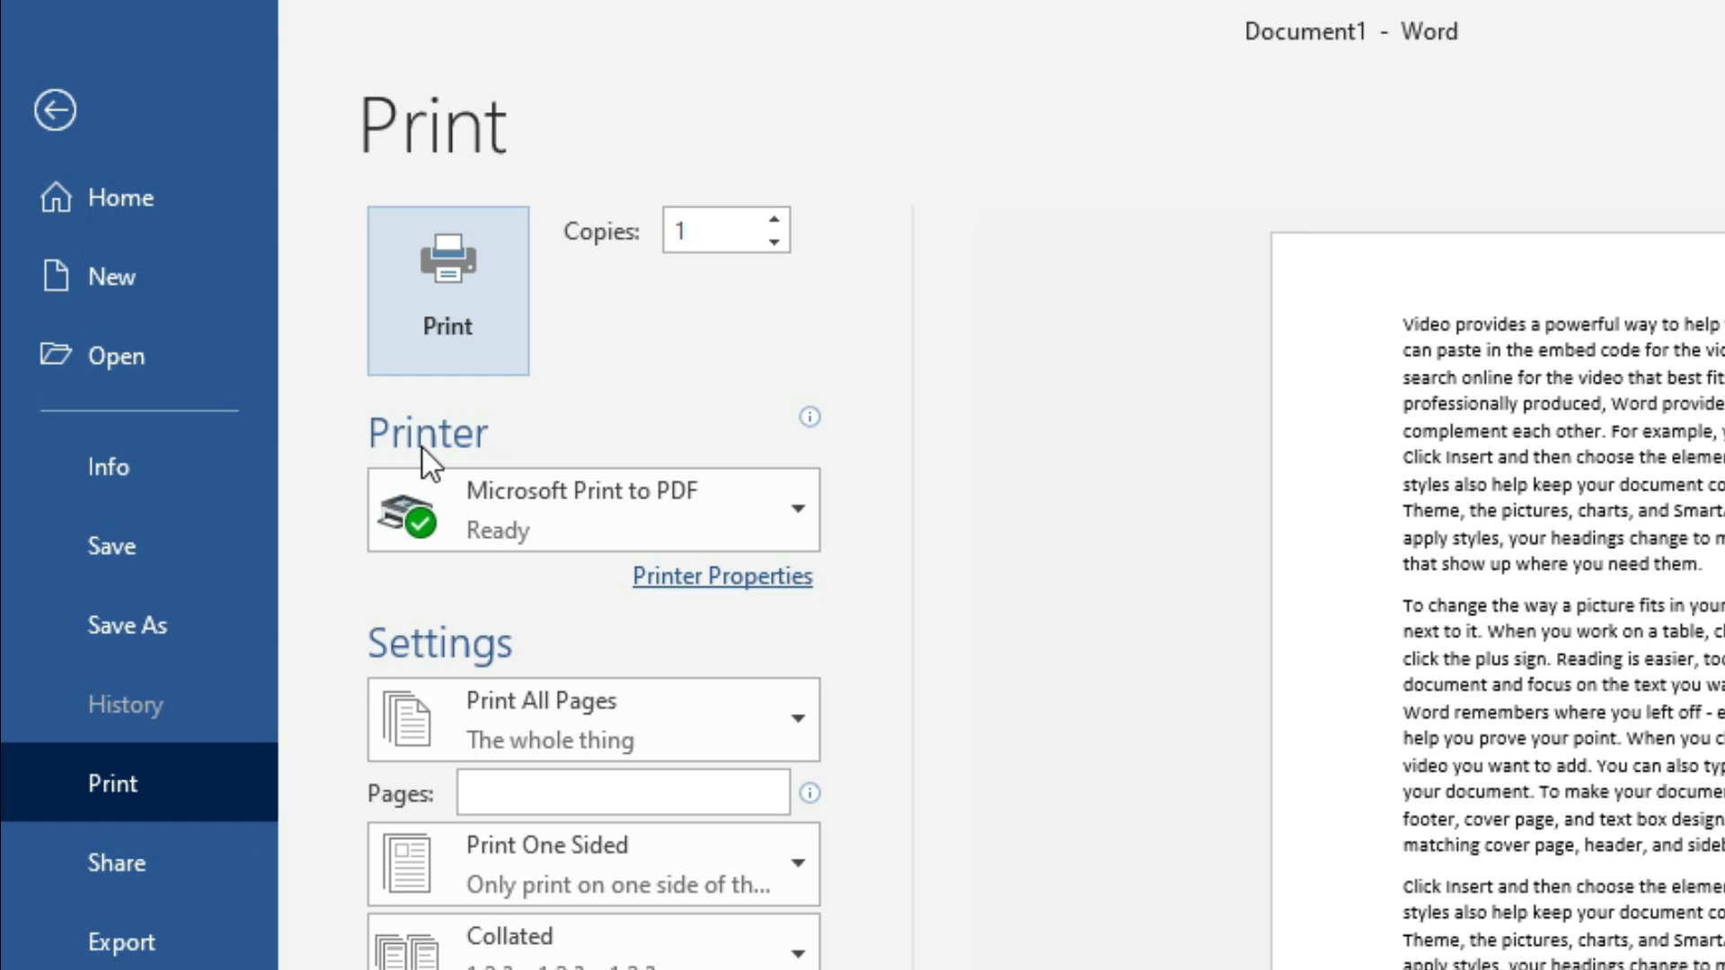
{"action": "mouse_move", "coordinate": [575, 539]}
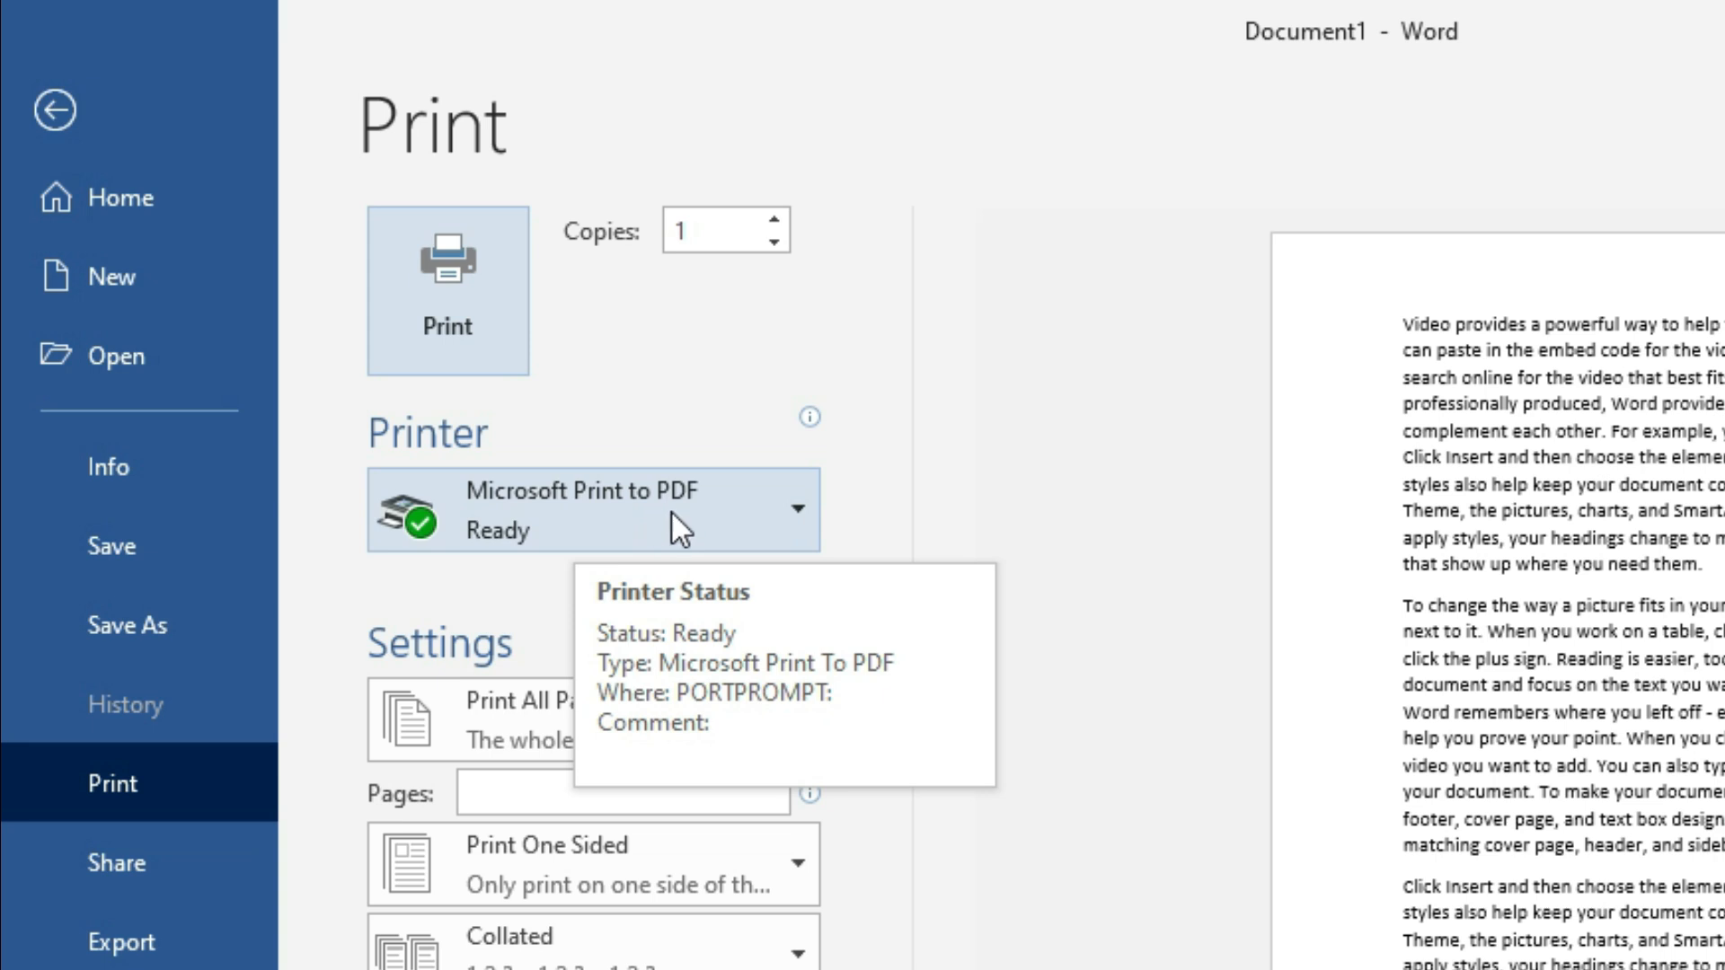
{"action": "left_click", "coordinate": [796, 510]}
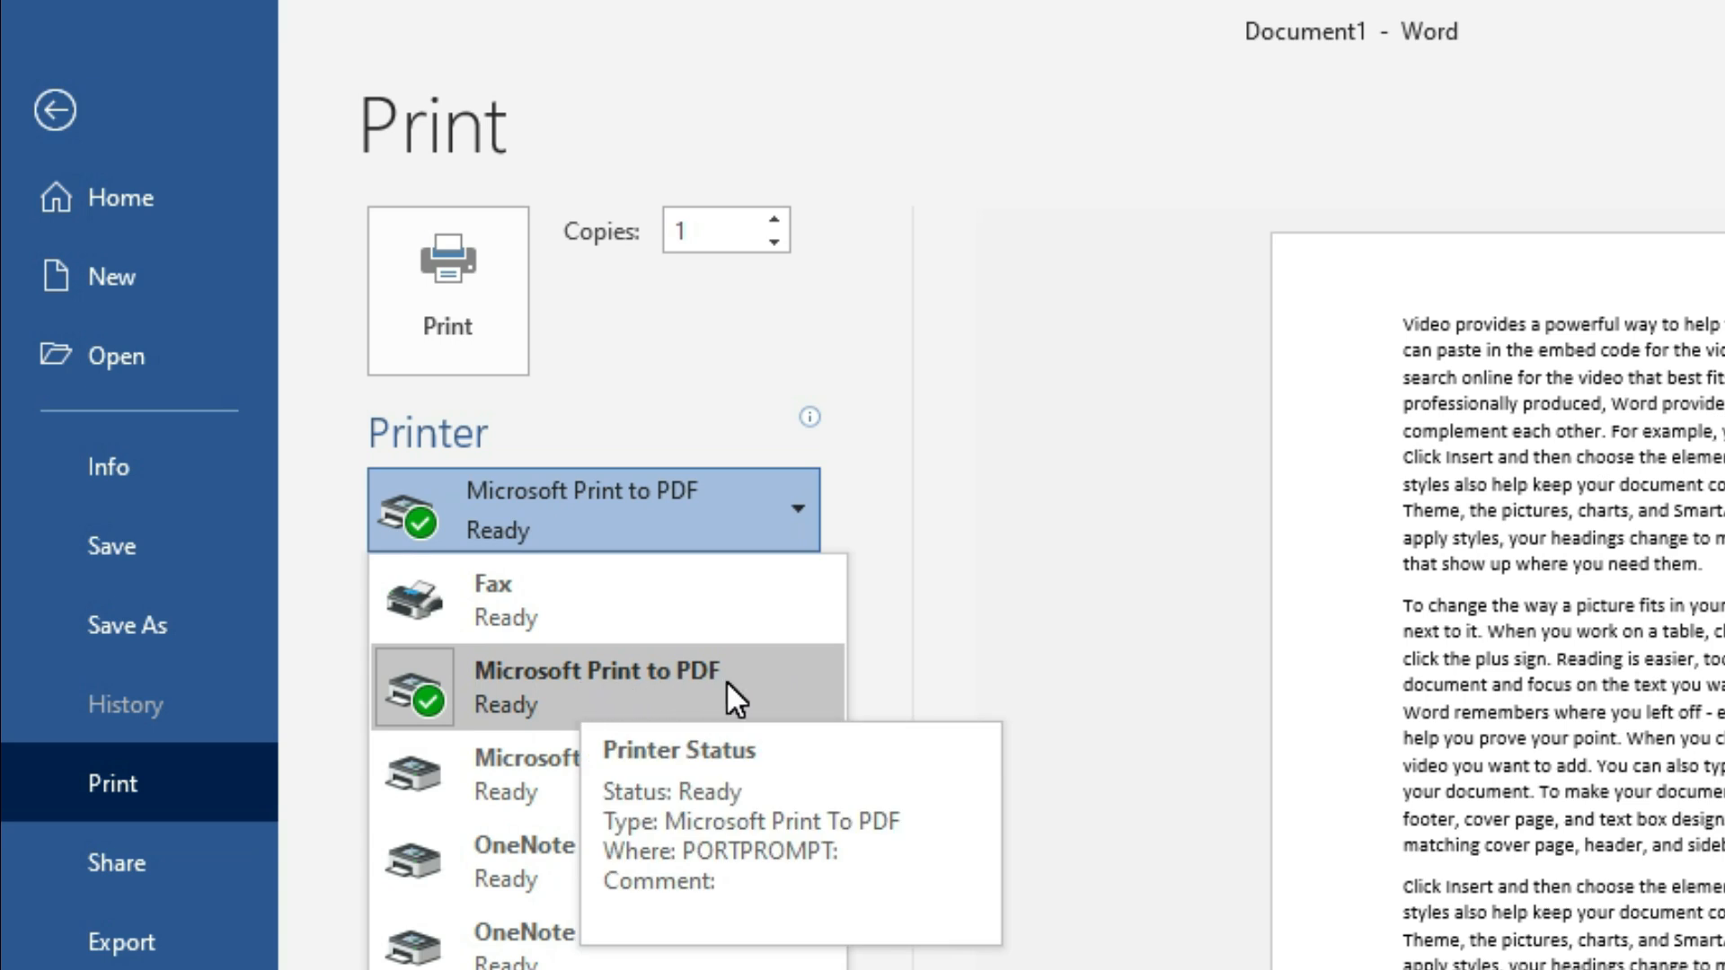
{"action": "left_click", "coordinate": [726, 681]}
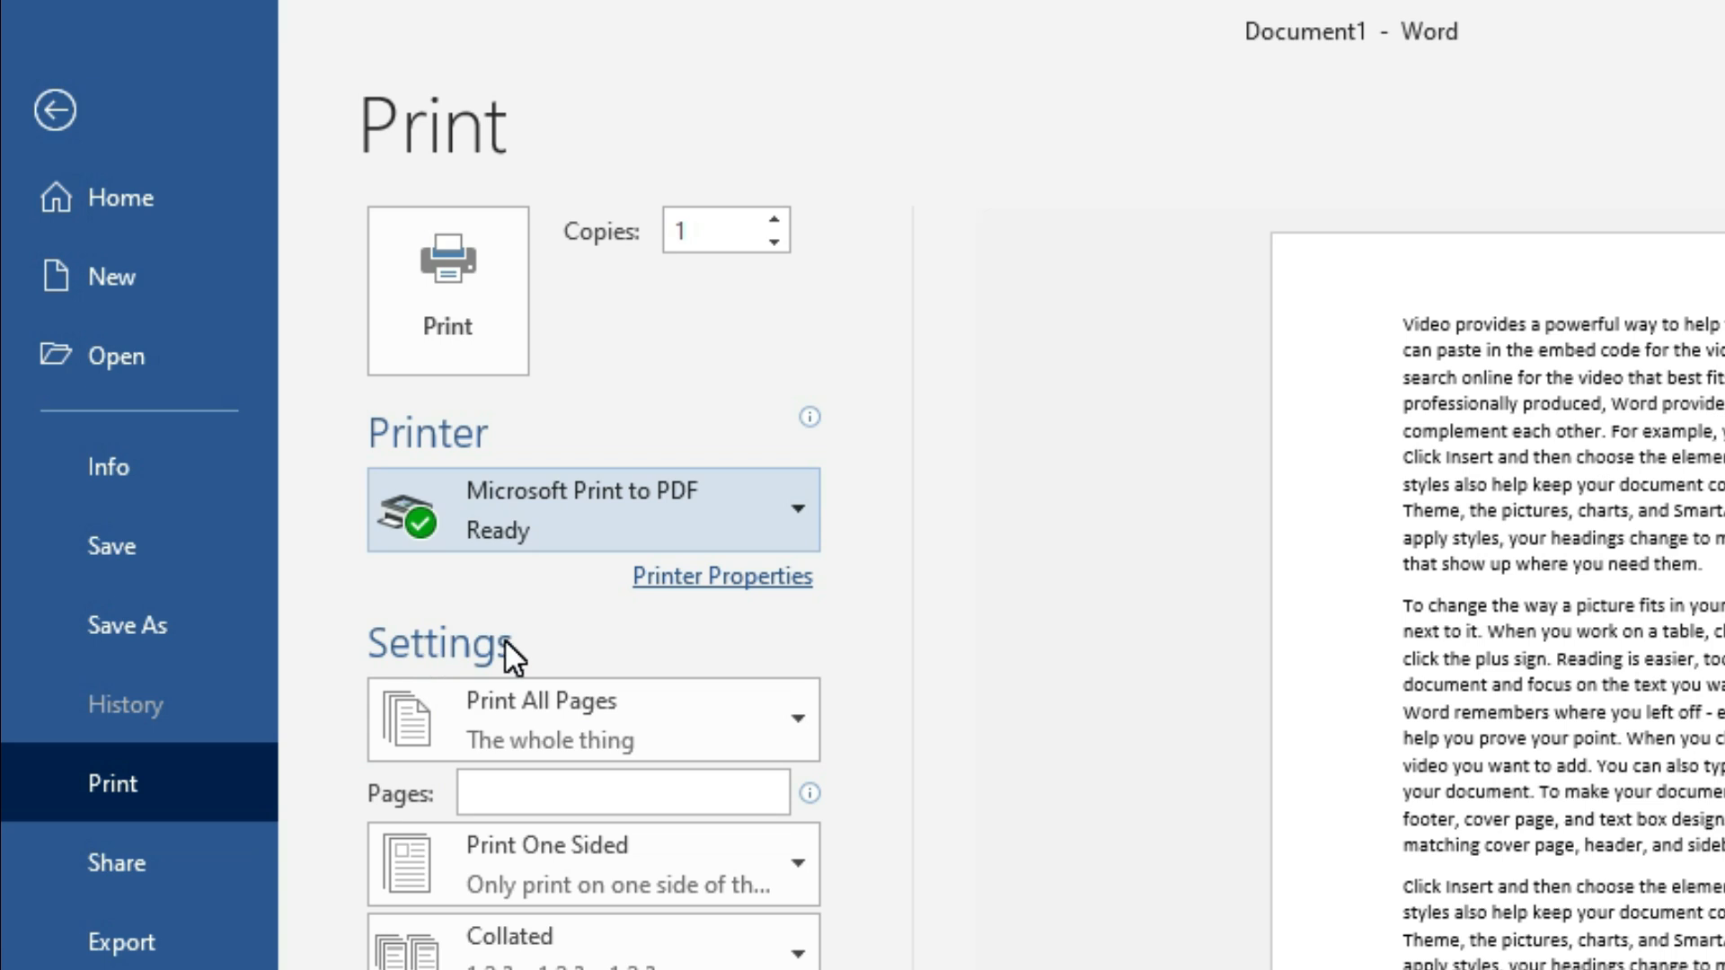
{"action": "left_click", "coordinate": [512, 792]}
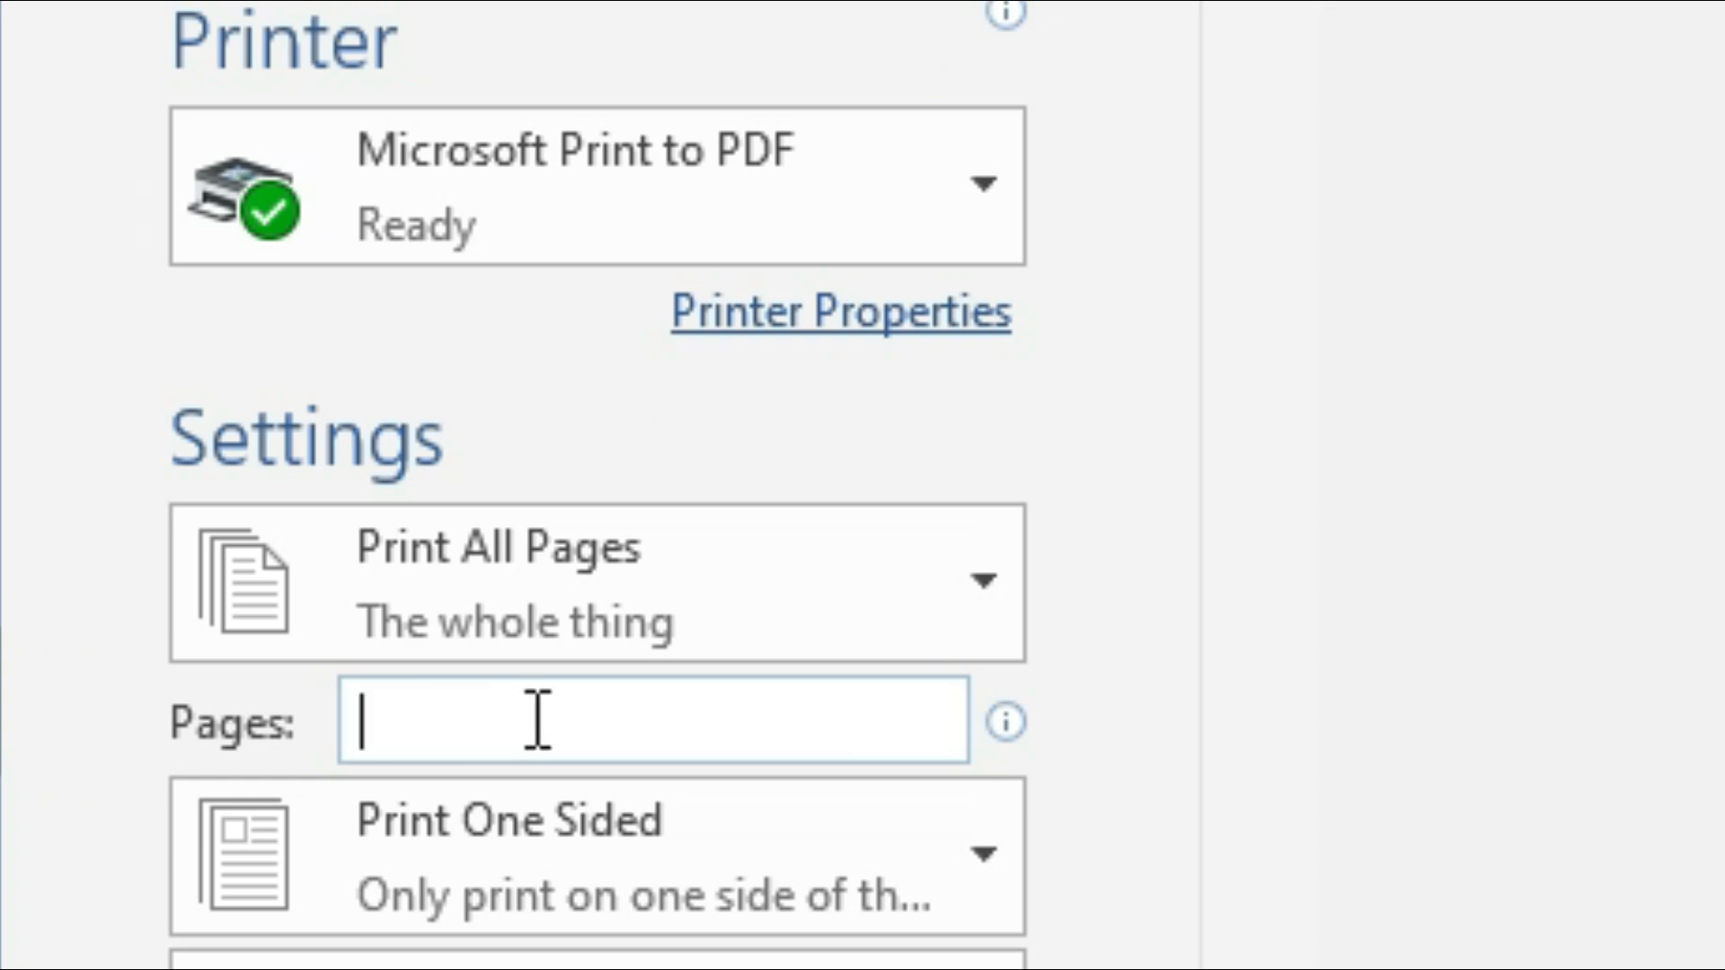
{"action": "left_click", "coordinate": [537, 719]}
{"action": "type", "text": "1-3"}
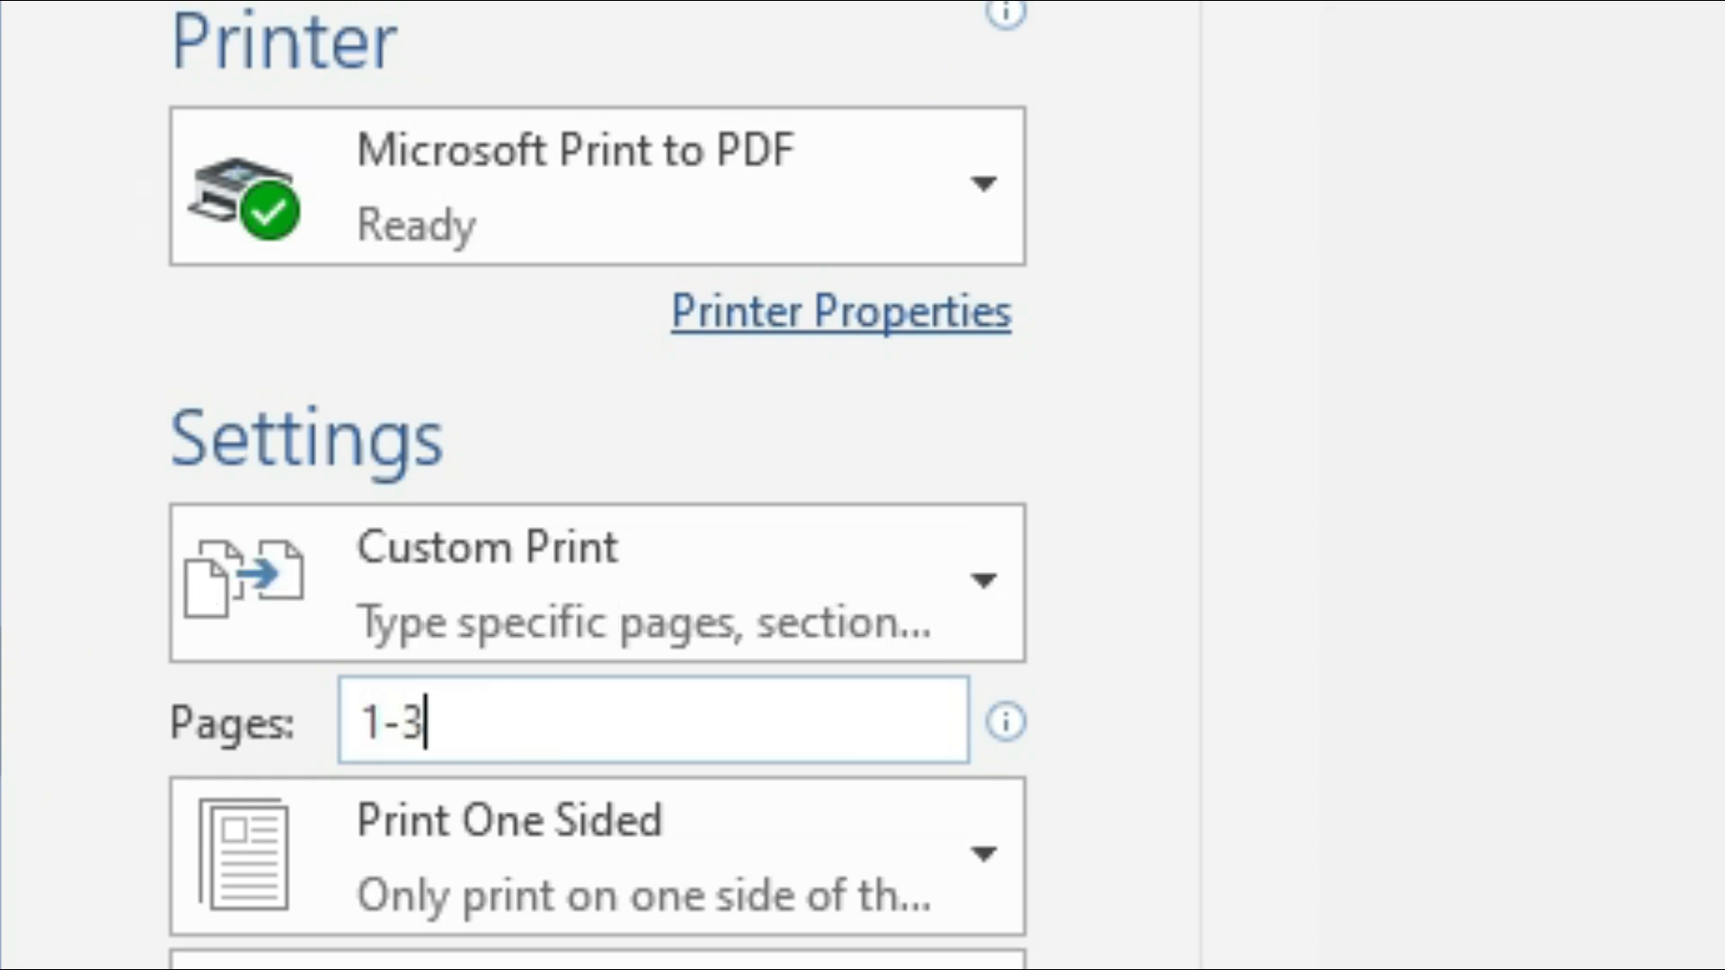
{"action": "type", "text": ",7"}
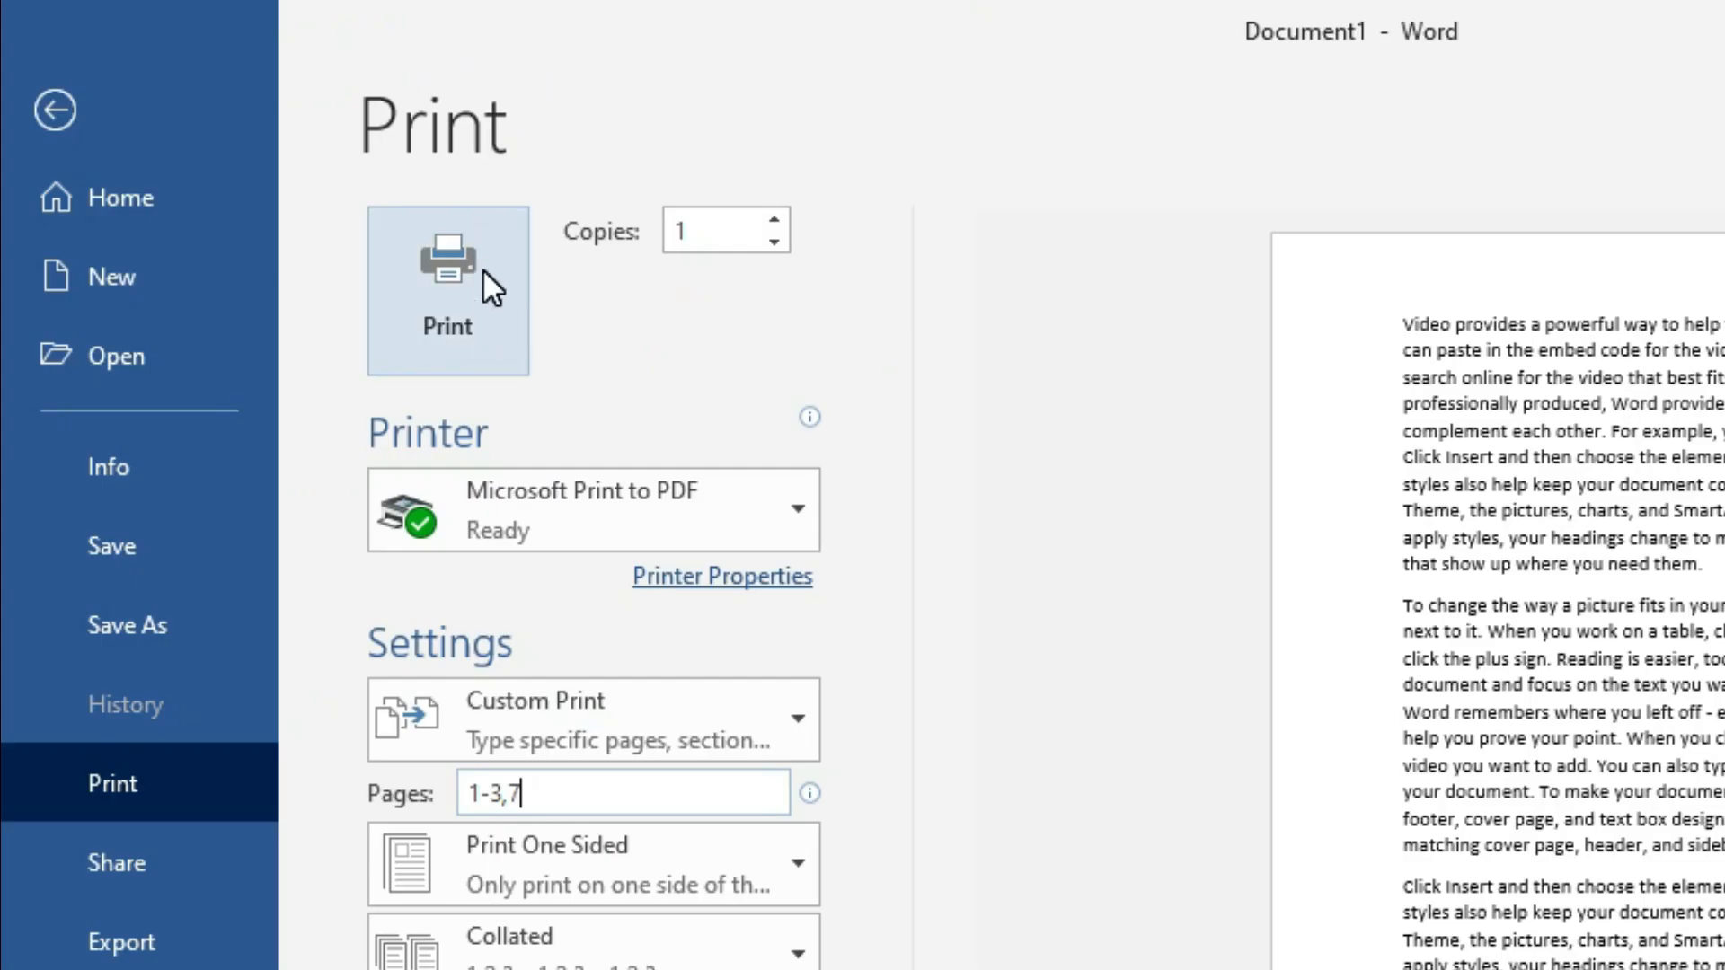
{"action": "left_click", "coordinate": [483, 268]}
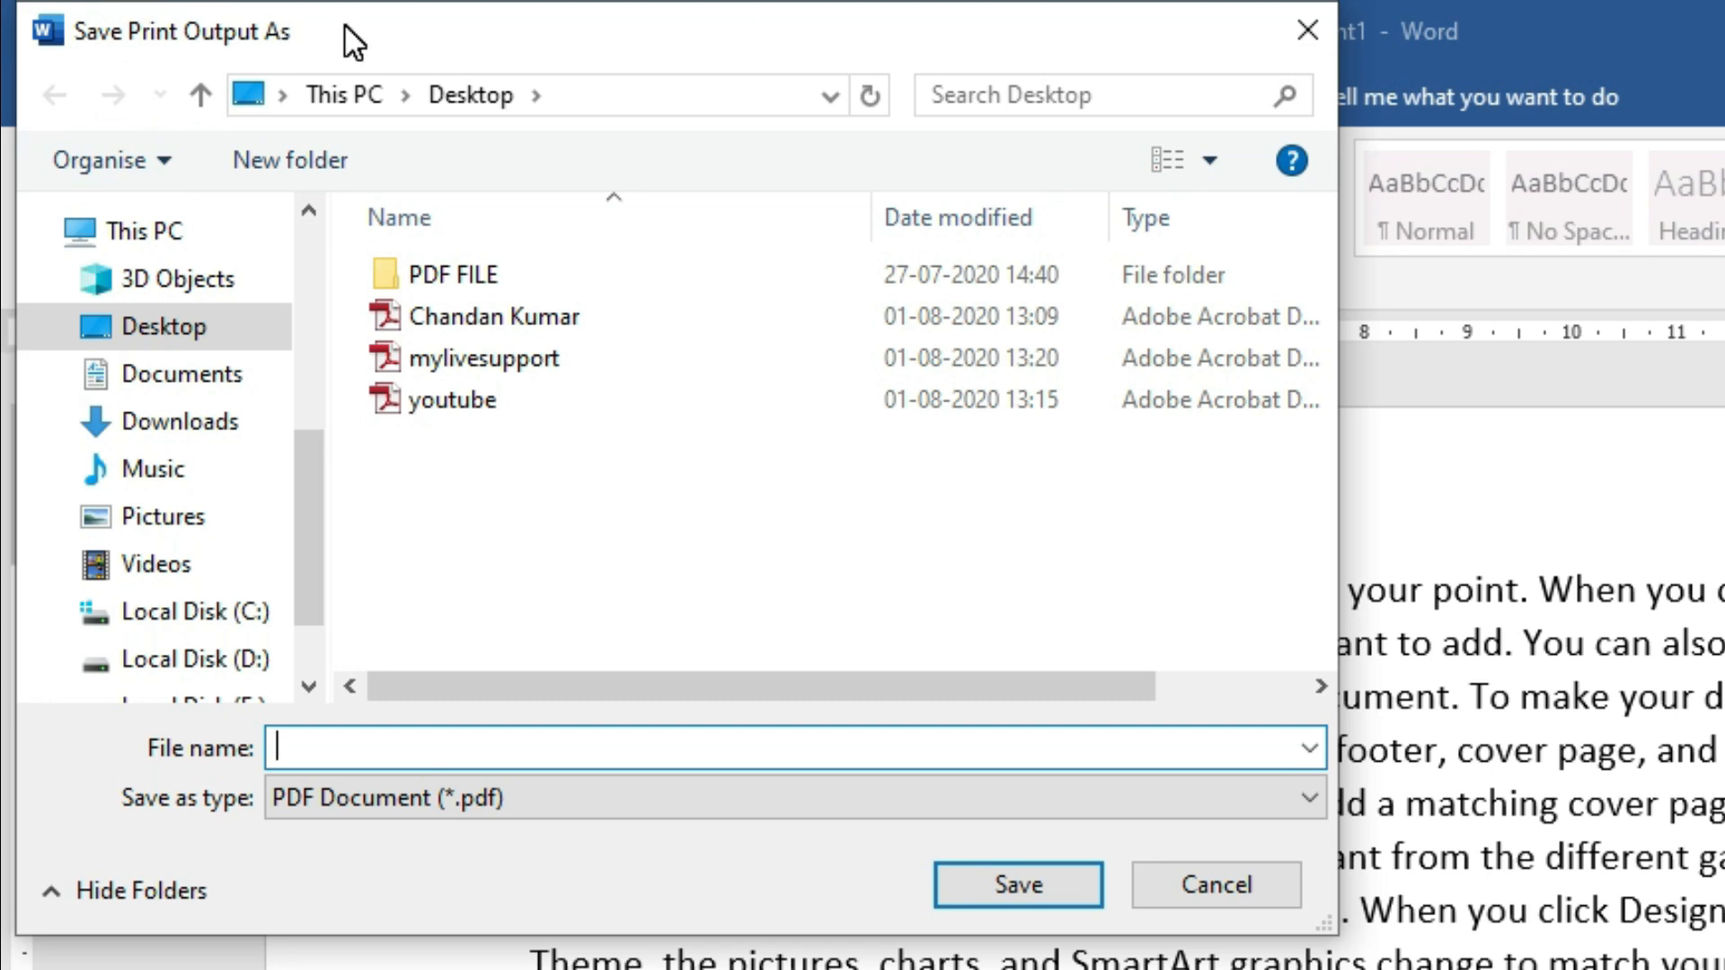
Step: Save the print output as 'Word Tricks' PDF, then minimise Word
{"action": "left_click", "coordinate": [350, 740]}
{"action": "type", "text": "Word 1ricks"}
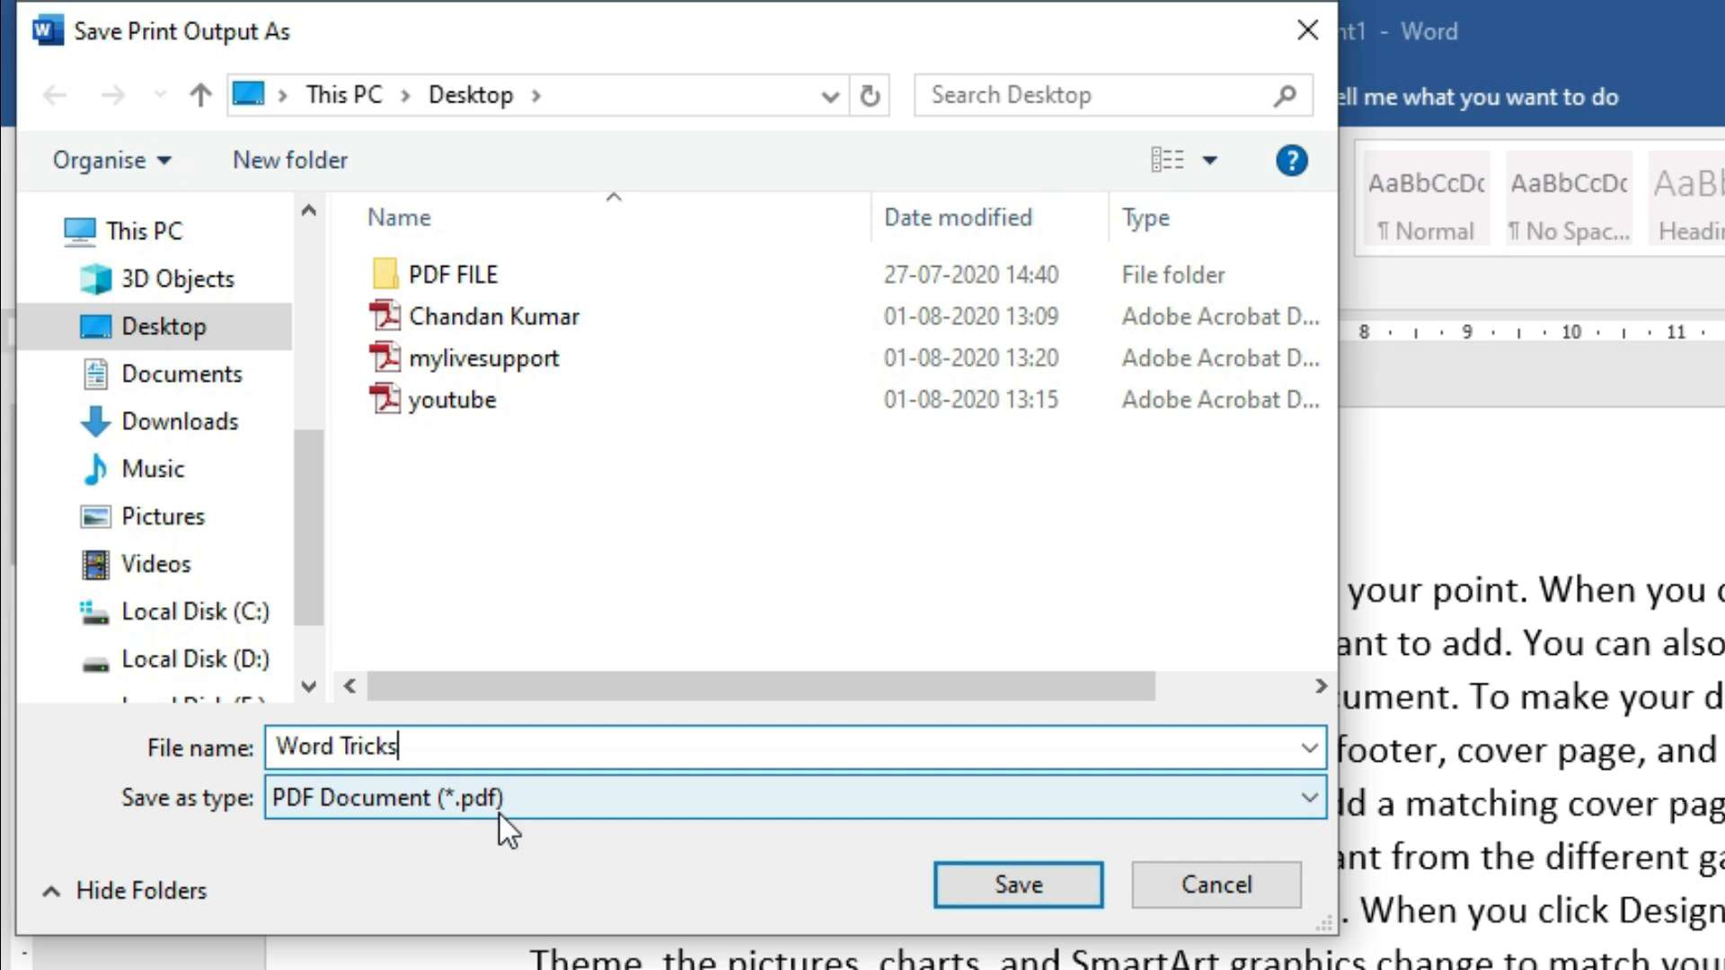
{"action": "left_click", "coordinate": [1064, 888]}
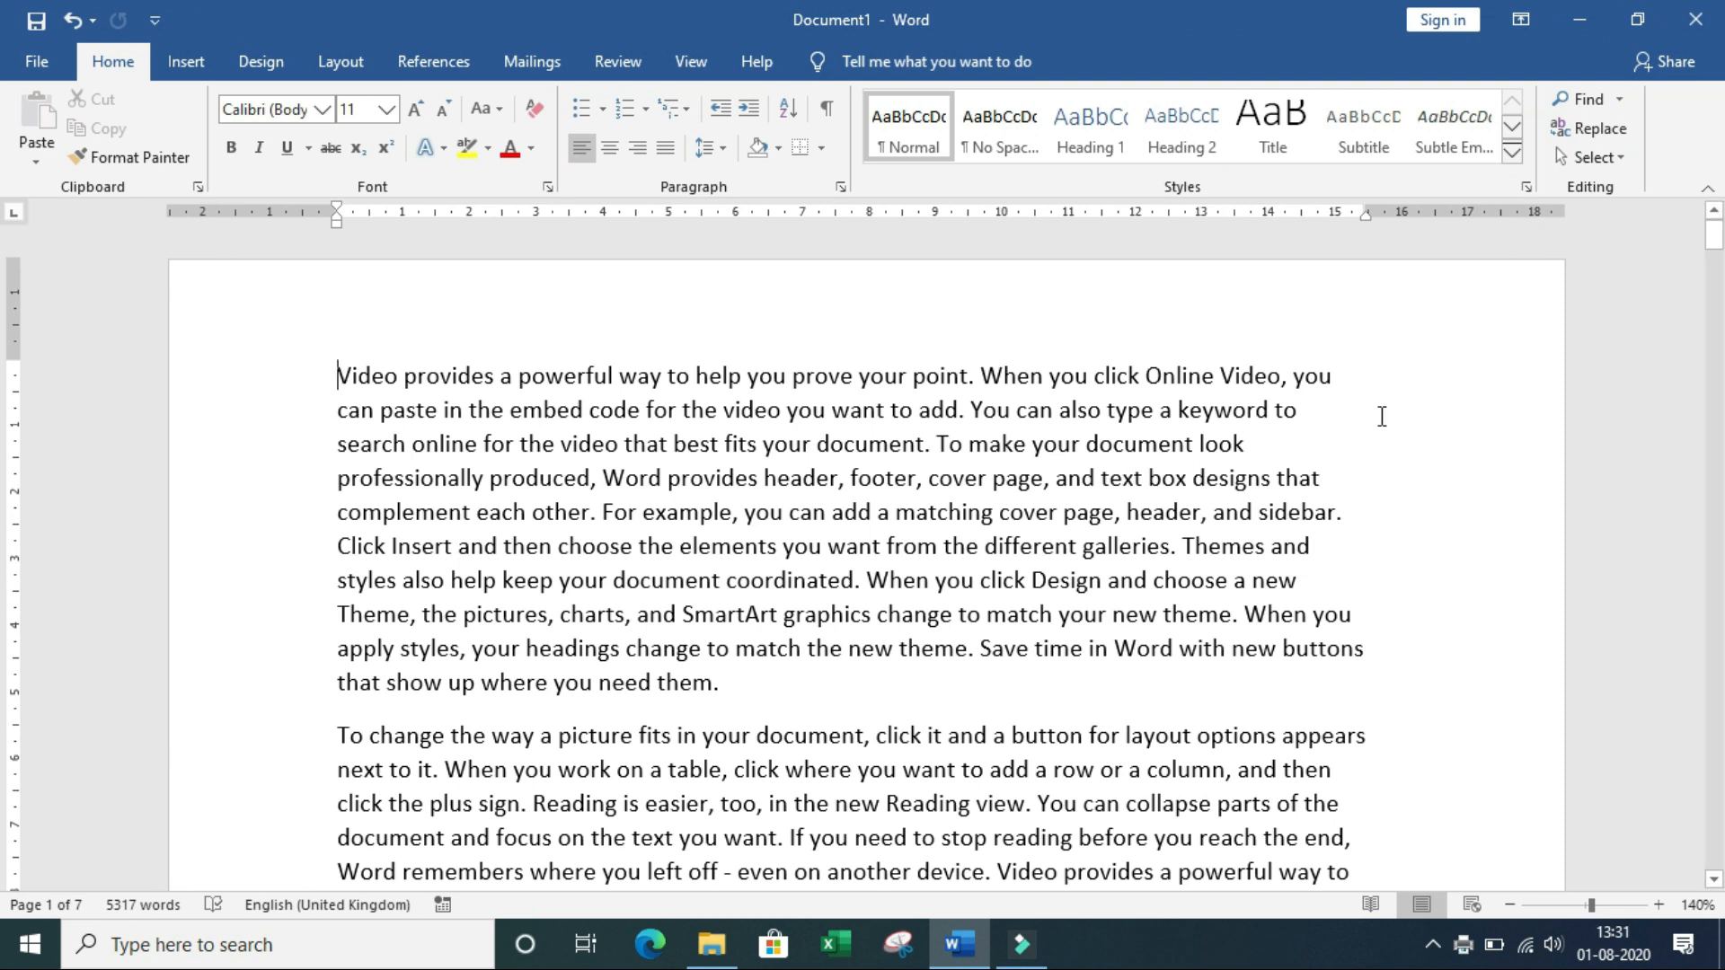
{"action": "left_click", "coordinate": [1560, 13]}
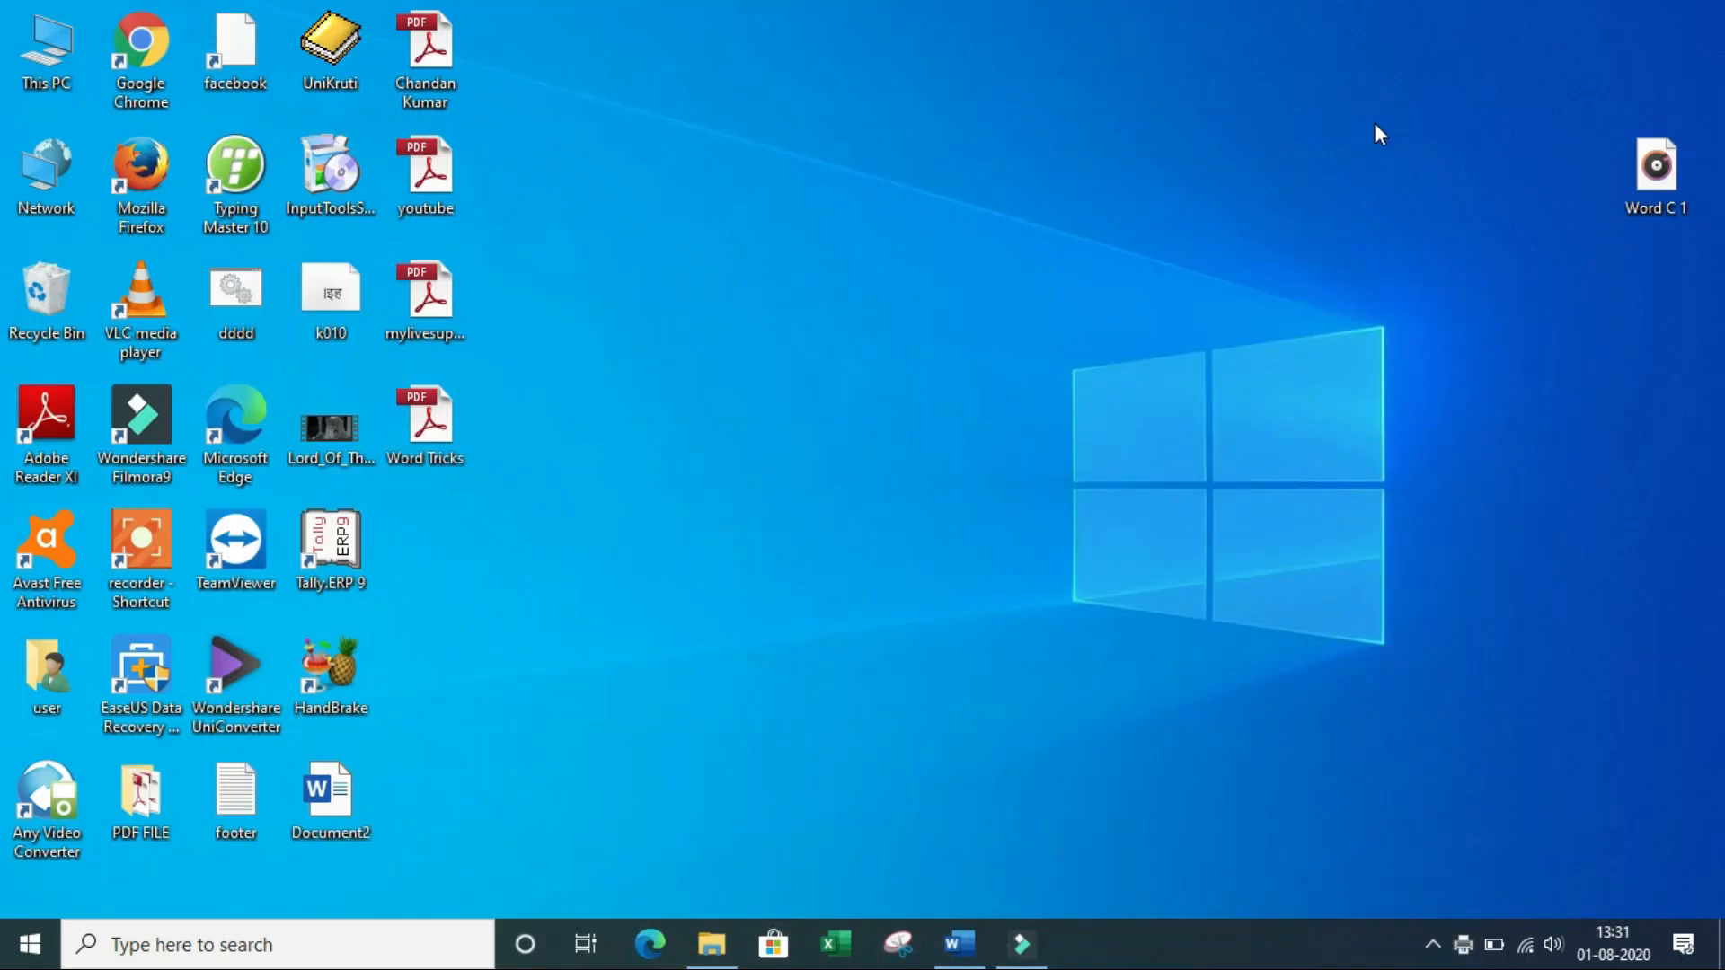
Step: Open Word Tricks.pdf from the desktop in Adobe Reader
{"action": "double_click", "coordinate": [442, 429]}
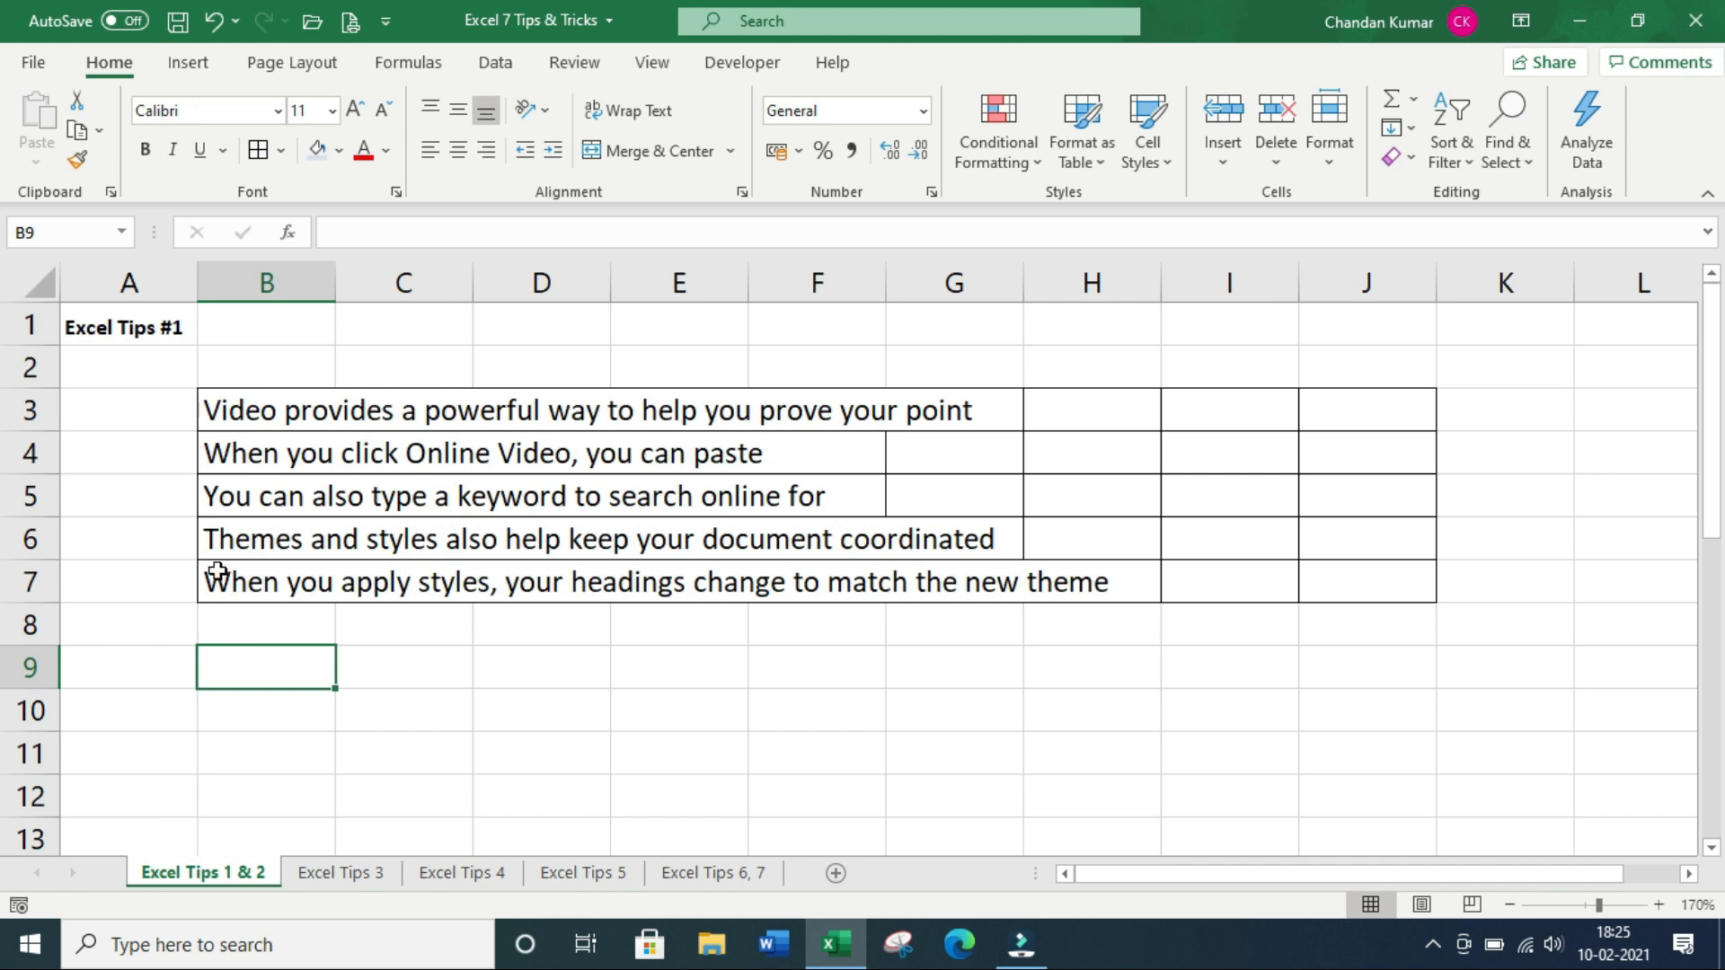
Step: Select B3:J7, covering the five sentences and the empty cells across to column J
{"action": "left_click_drag", "start_coordinate": [240, 410], "coordinate": [244, 579]}
{"action": "left_click", "coordinate": [243, 412]}
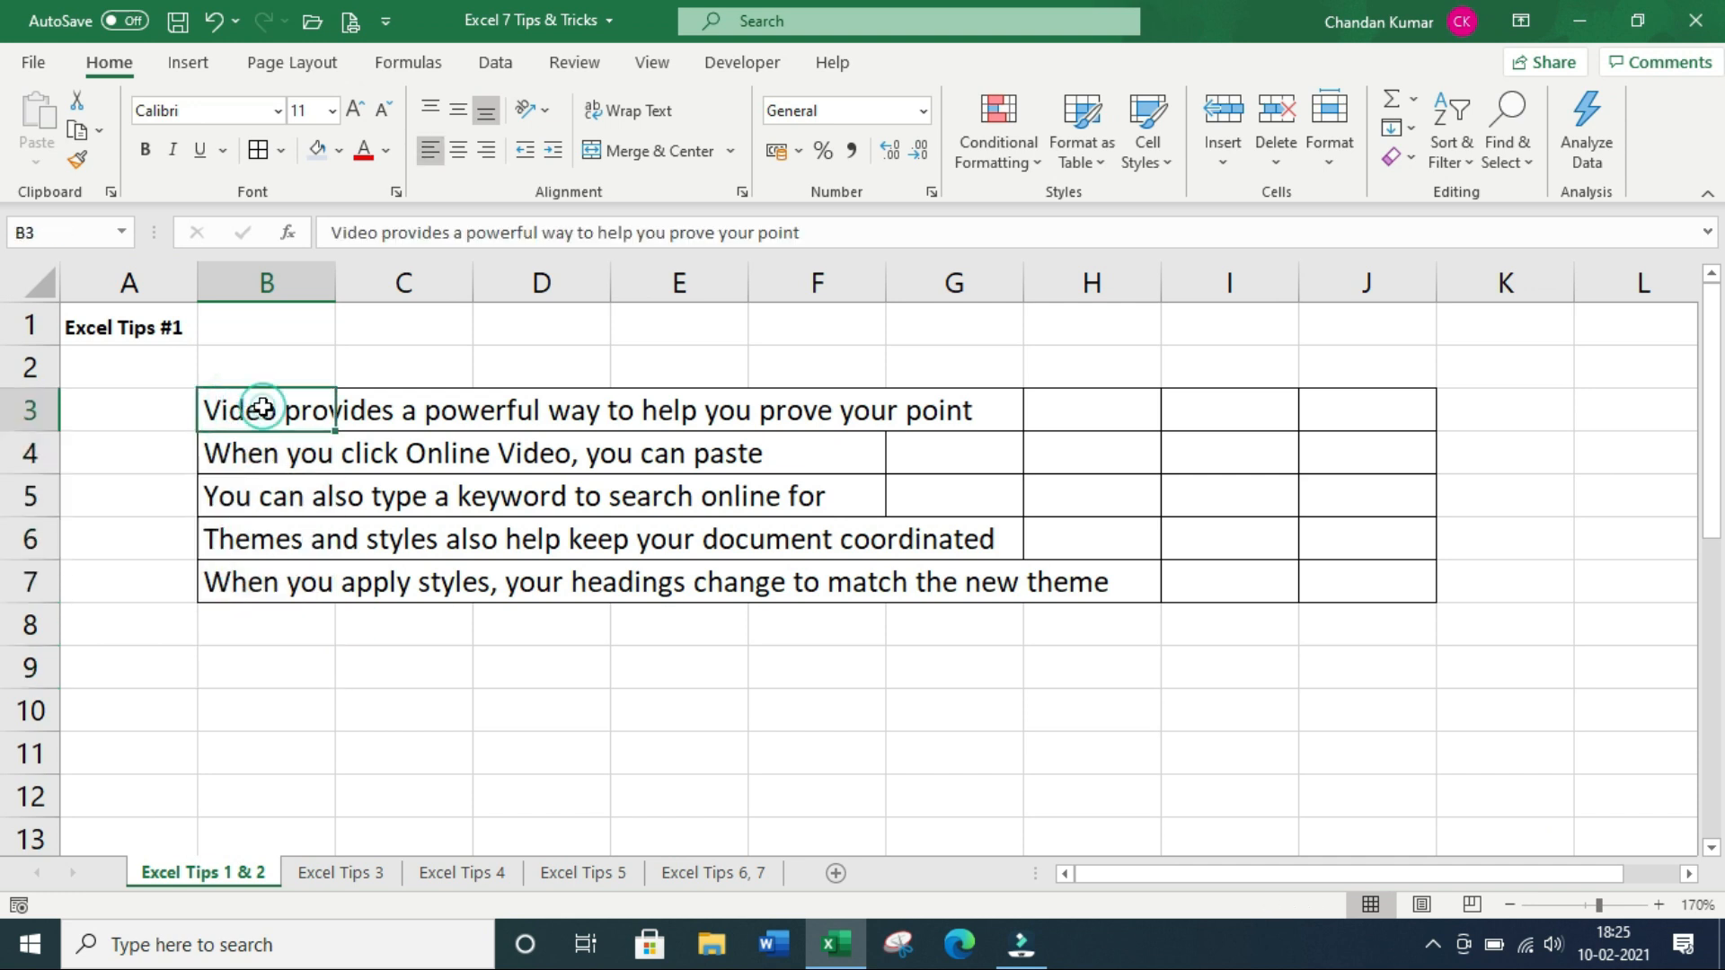
{"action": "left_click_drag", "start_coordinate": [243, 408], "coordinate": [1330, 585]}
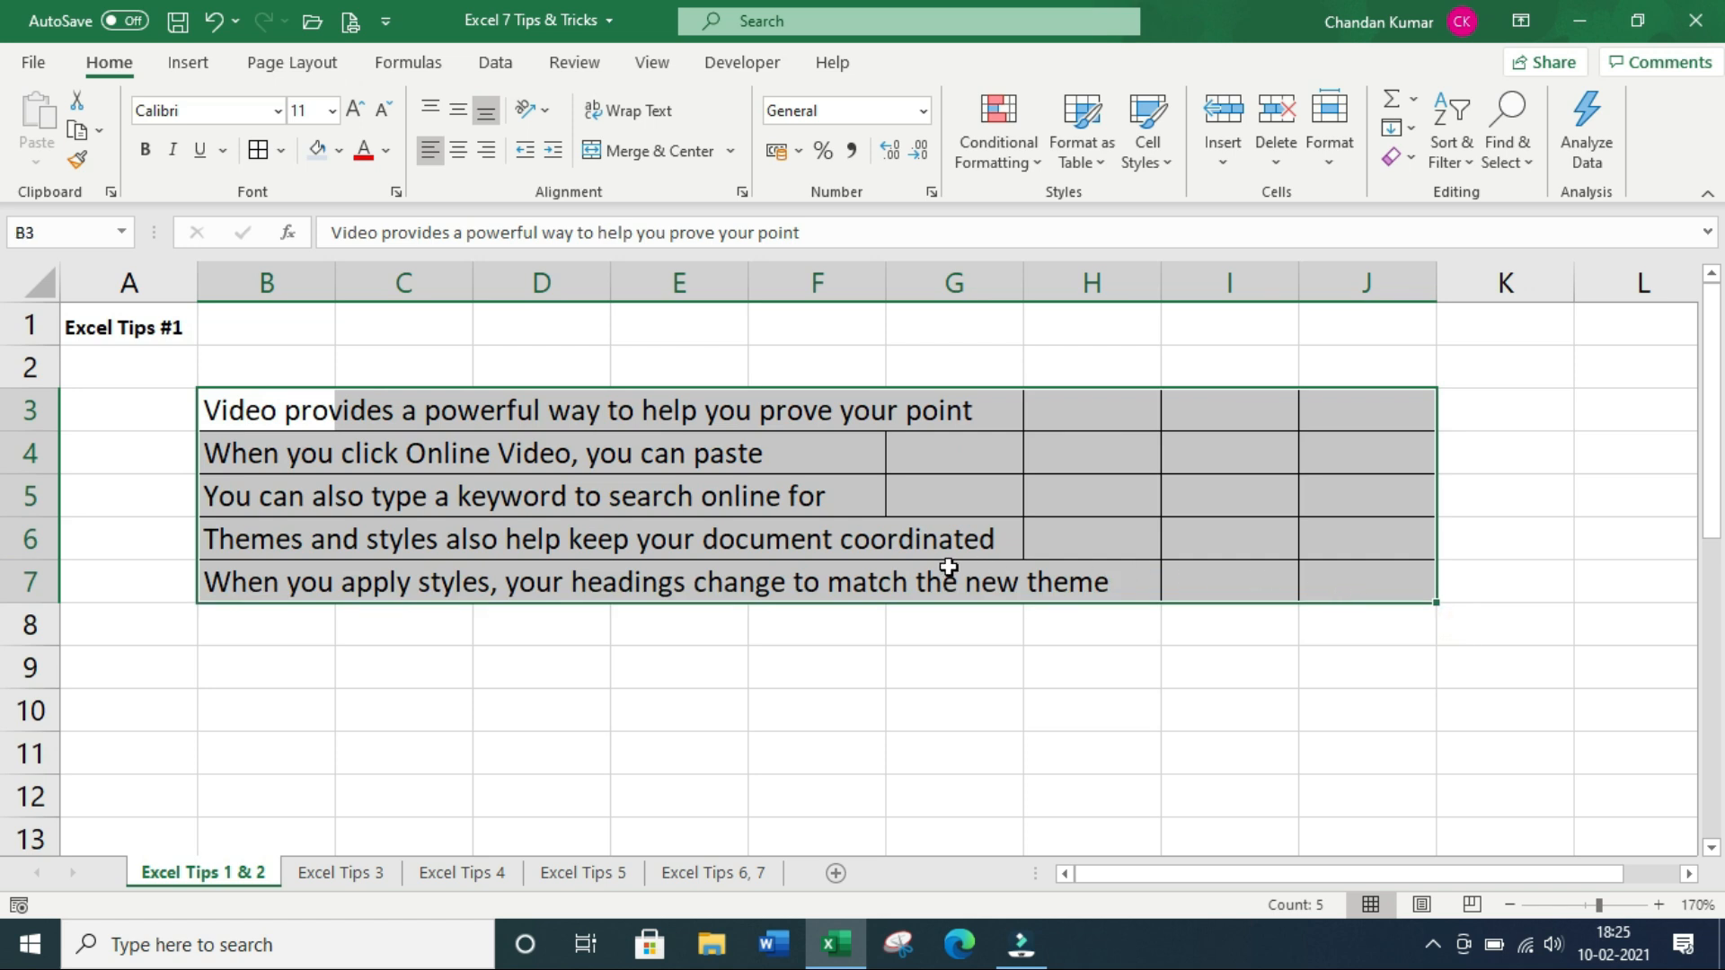
{"action": "left_click", "coordinate": [653, 525]}
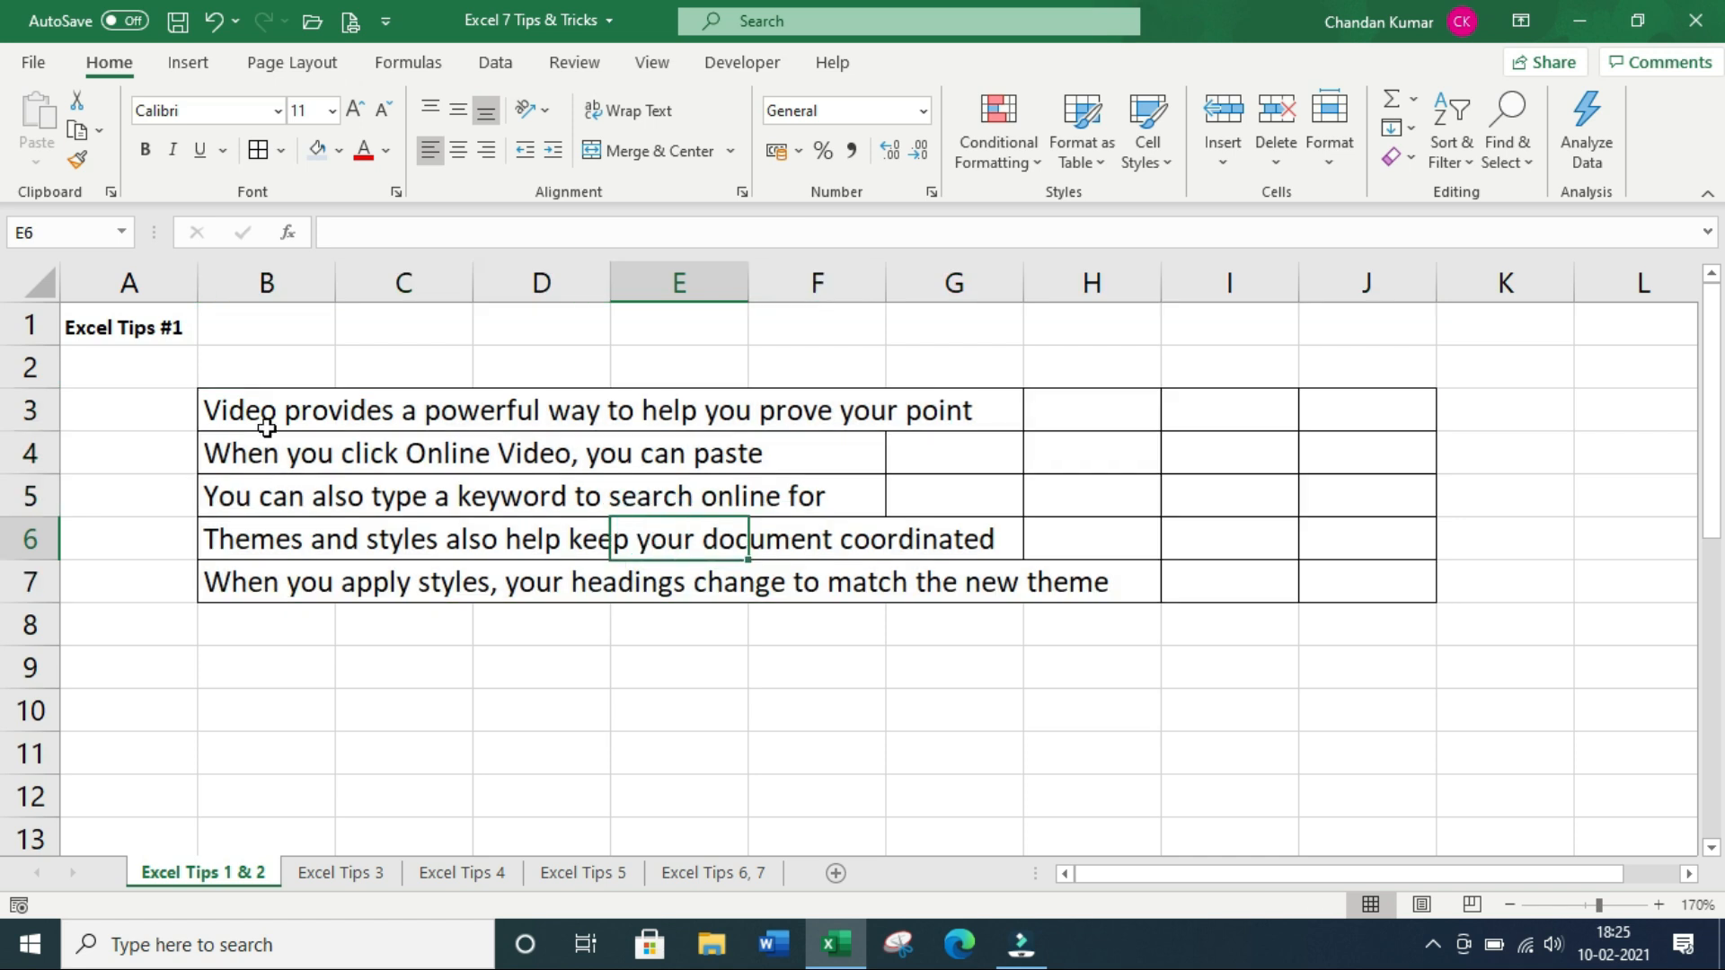
{"action": "left_click_drag", "start_coordinate": [254, 401], "coordinate": [1344, 574]}
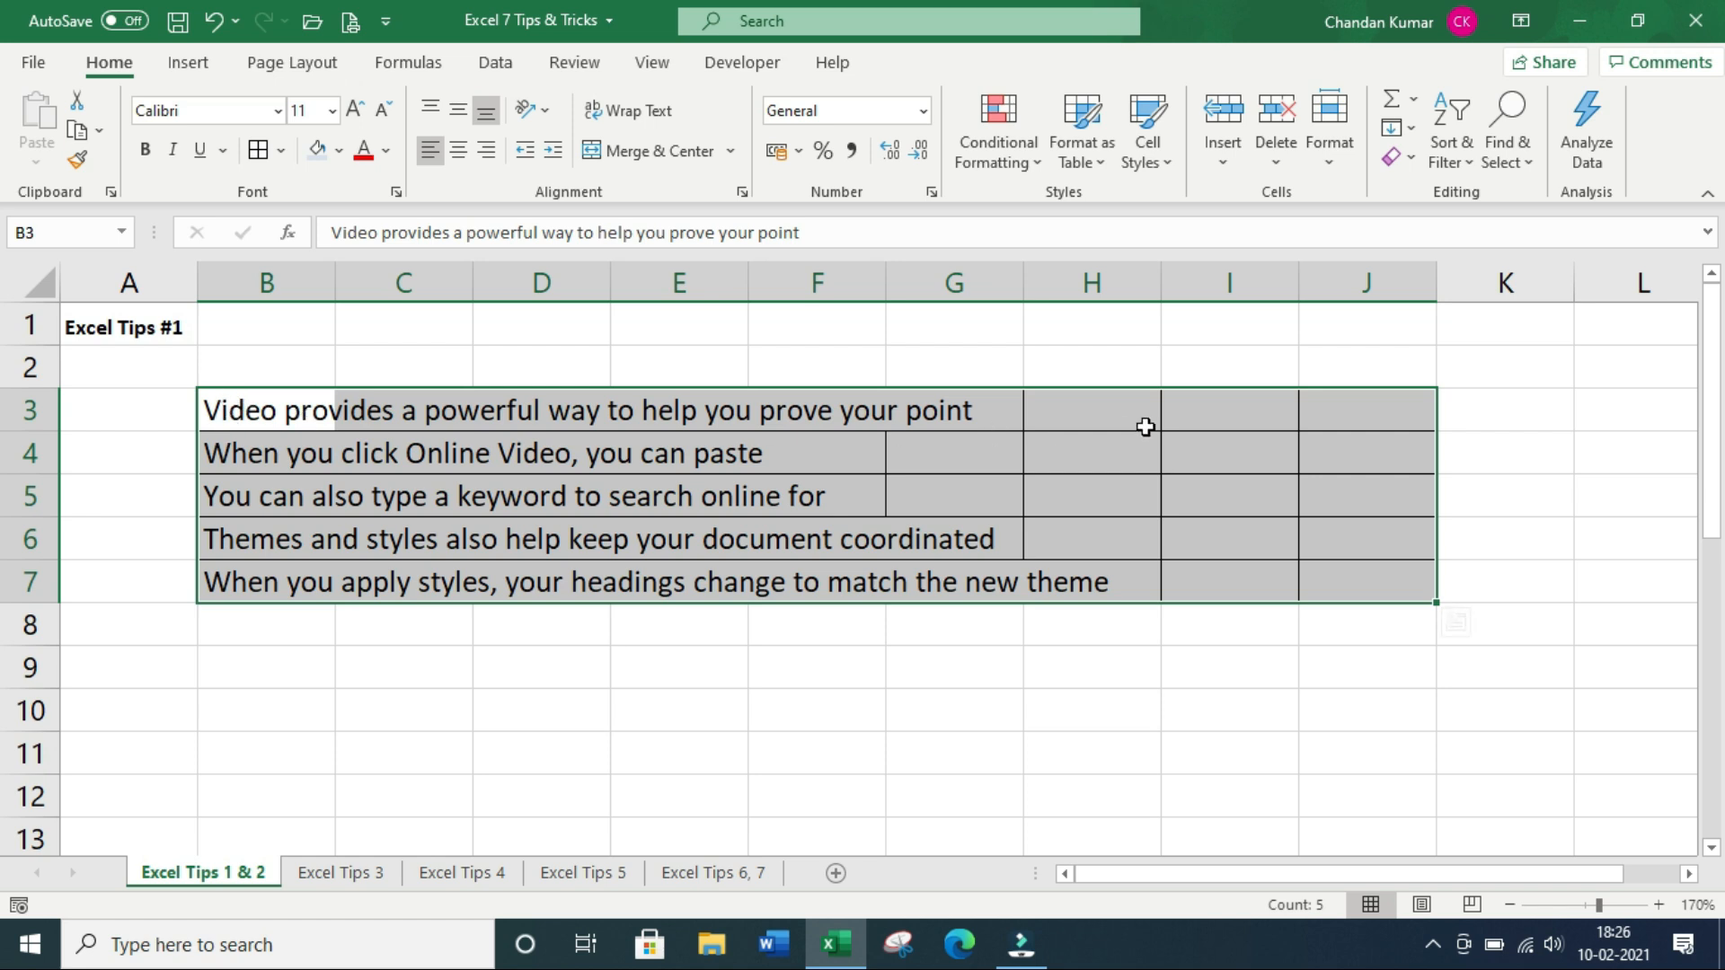
{"action": "left_click", "coordinate": [97, 70]}
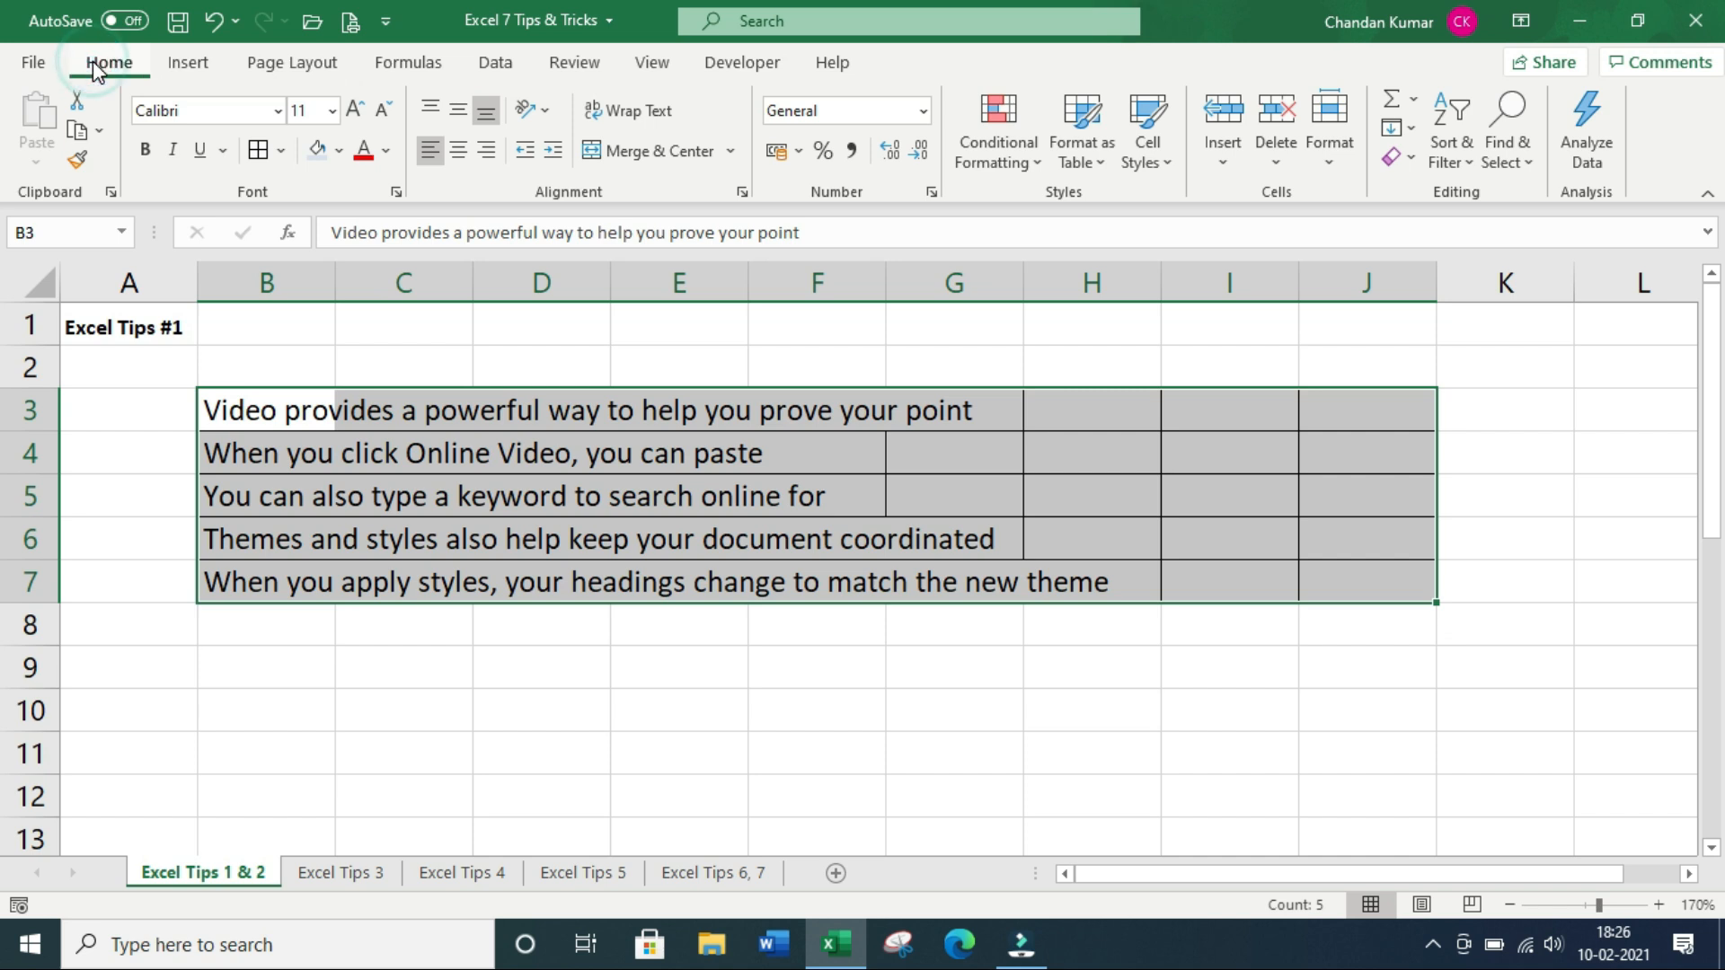
Step: Set the horizontal alignment of the sentences in rows 3–7 to Center Across Selection
{"action": "left_click", "coordinate": [742, 192]}
{"action": "left_click", "coordinate": [369, 184]}
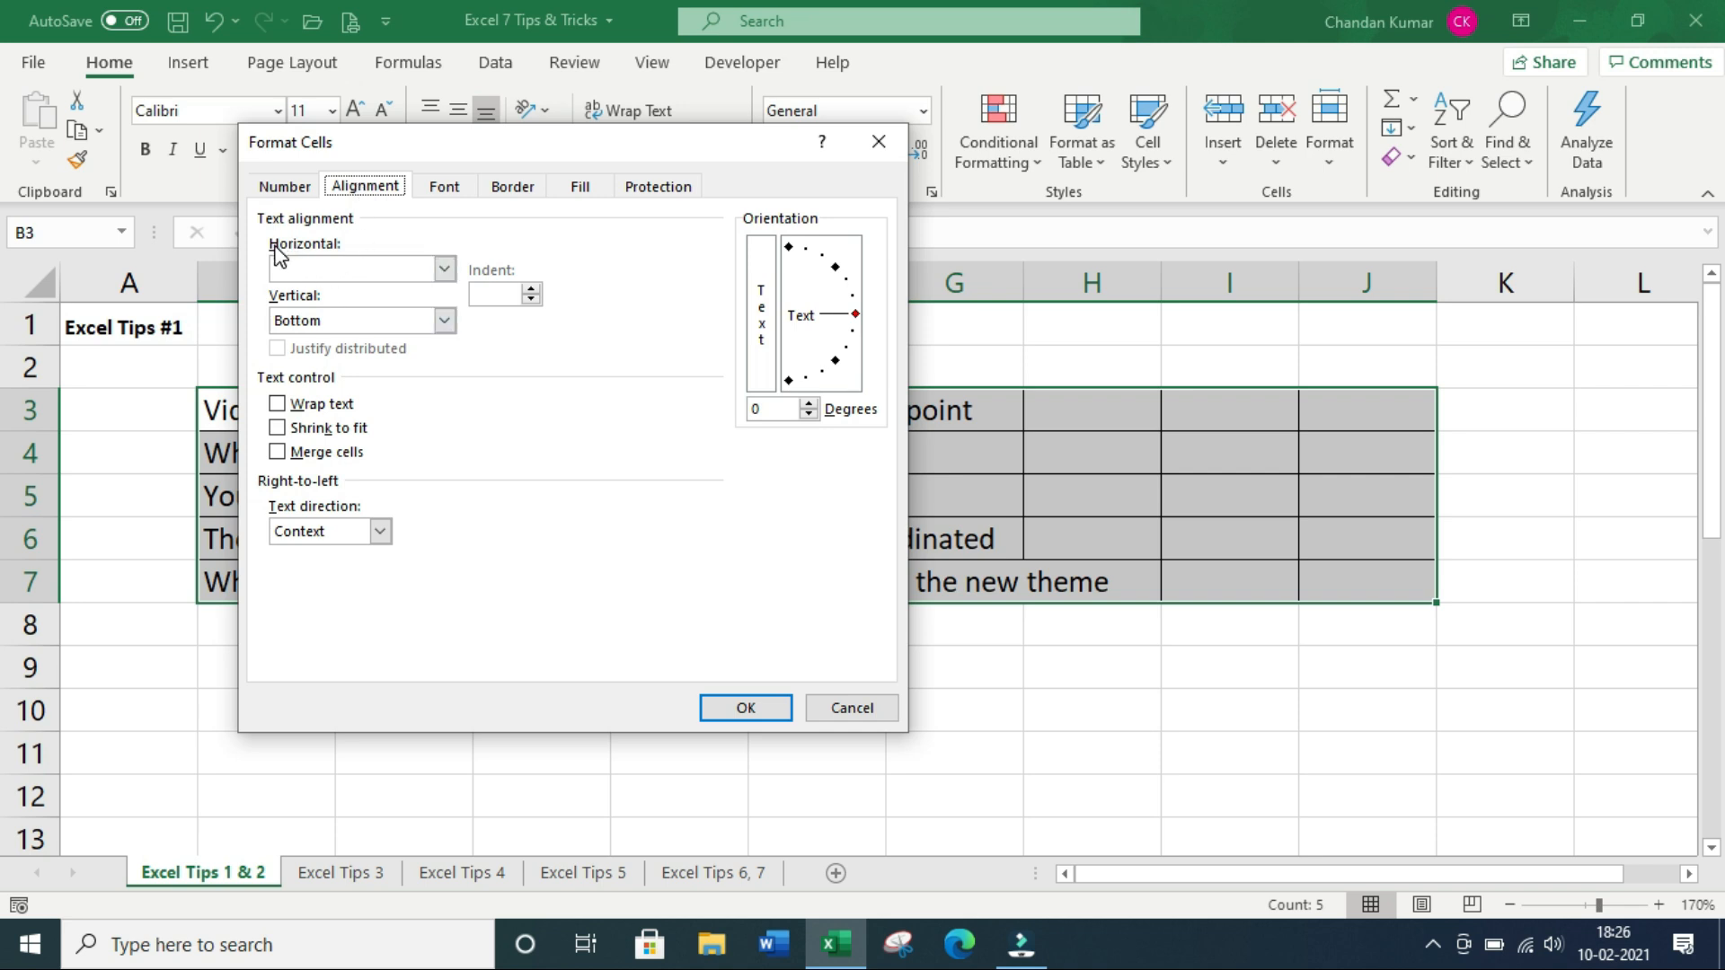
{"action": "left_click", "coordinate": [444, 270]}
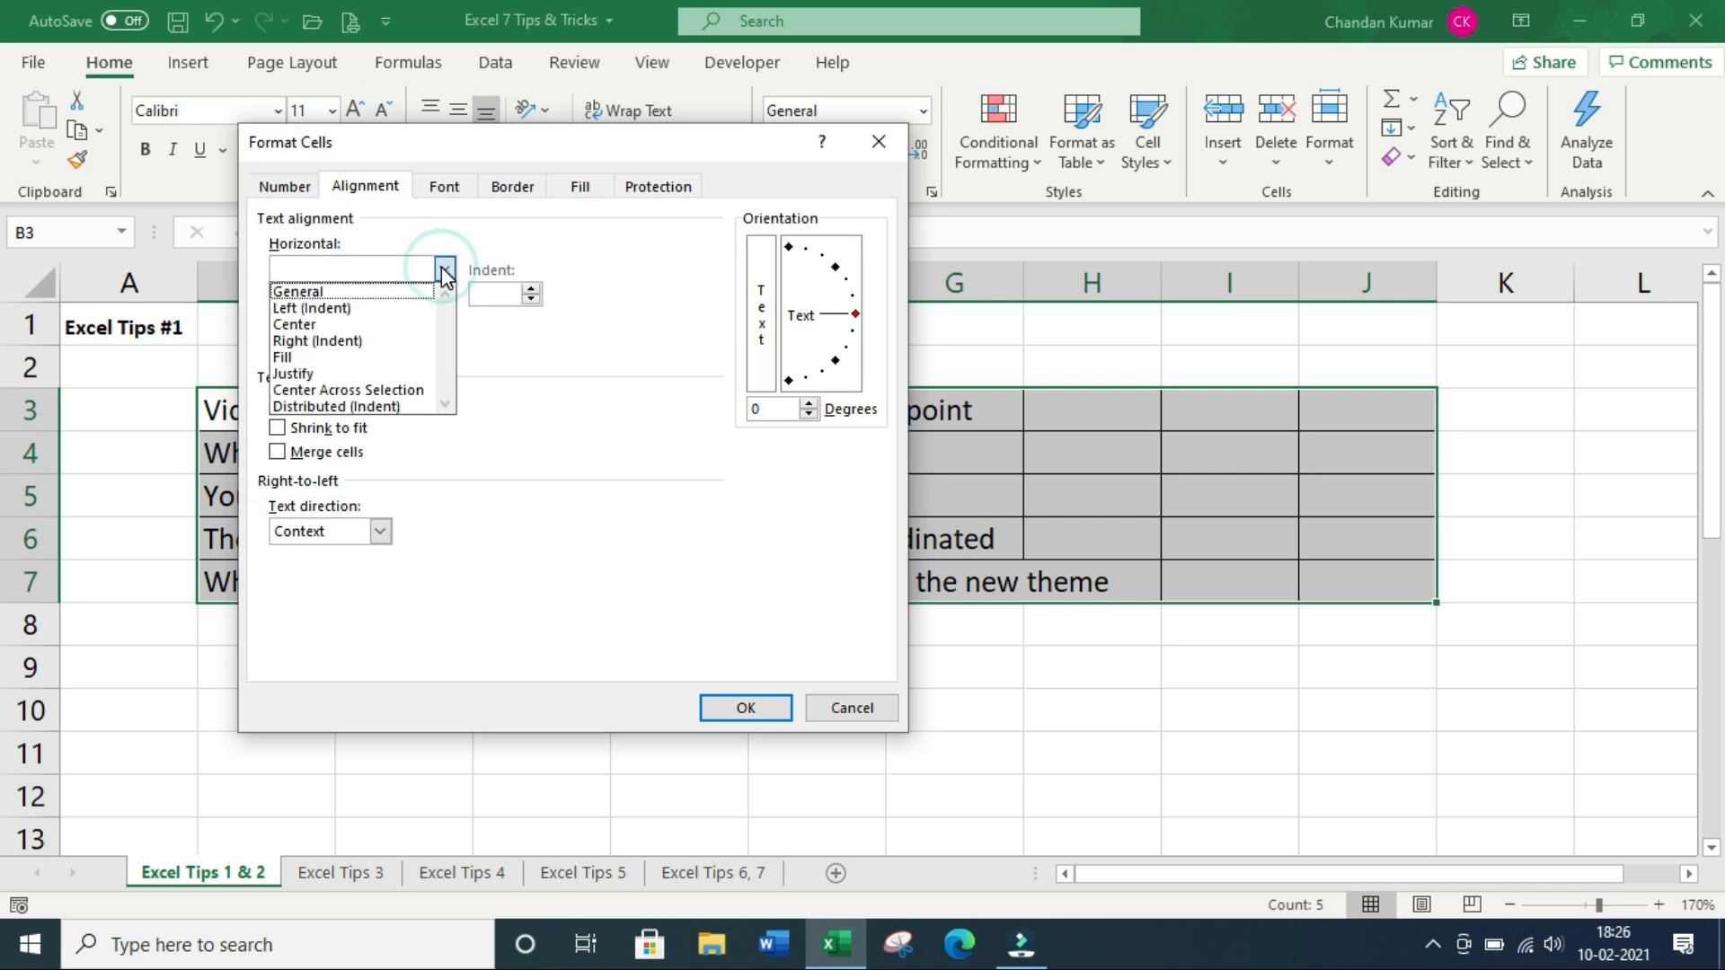
{"action": "left_click", "coordinate": [425, 392]}
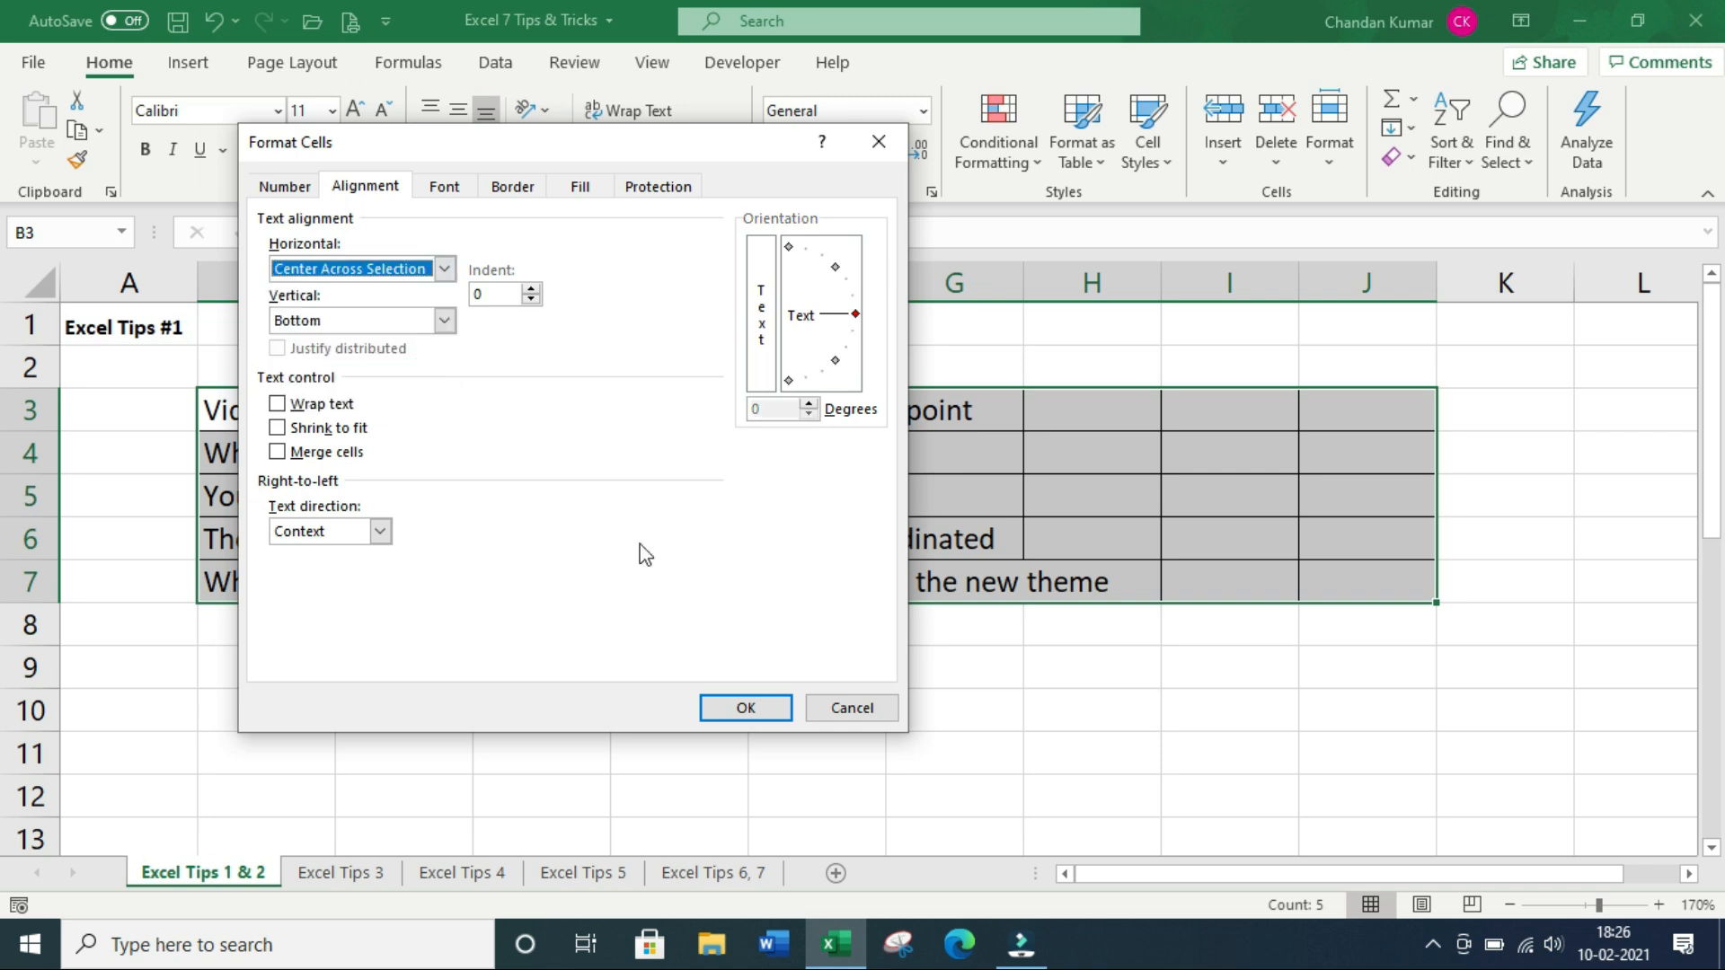
{"action": "left_click", "coordinate": [747, 710]}
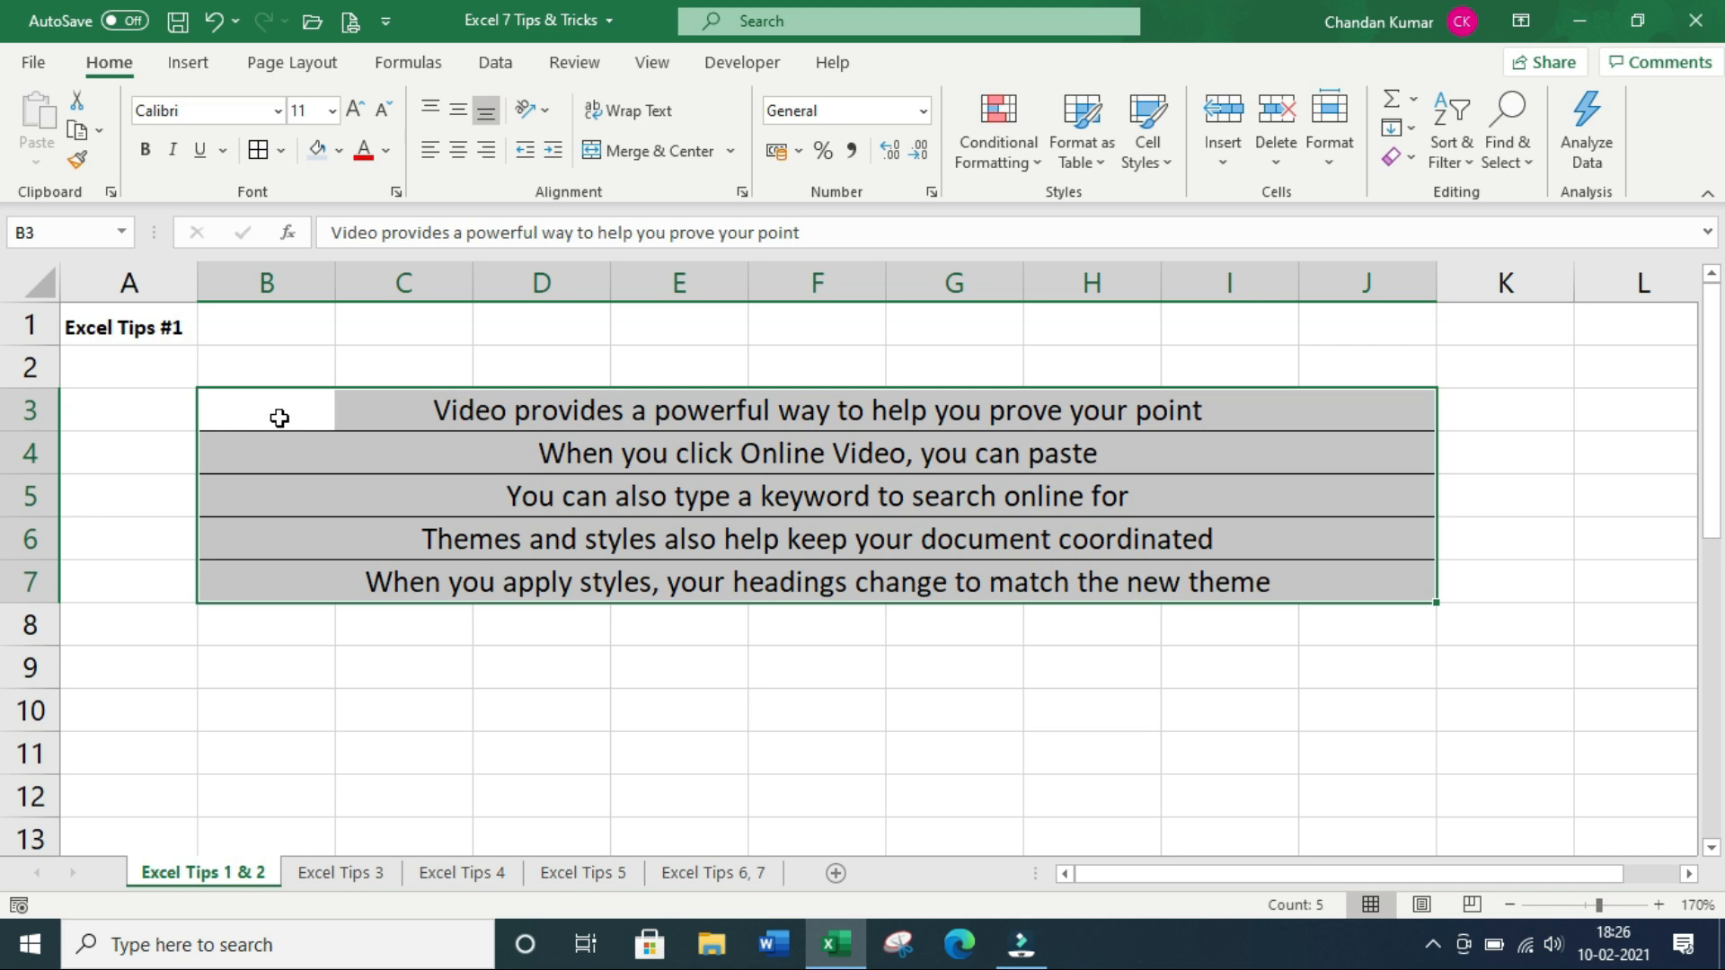
Step: Select cells G3:G7, C3, D3, E3 and C4–C7 to confirm each remains unmerged
{"action": "left_click_drag", "start_coordinate": [974, 415], "coordinate": [970, 575]}
{"action": "left_click", "coordinate": [788, 635]}
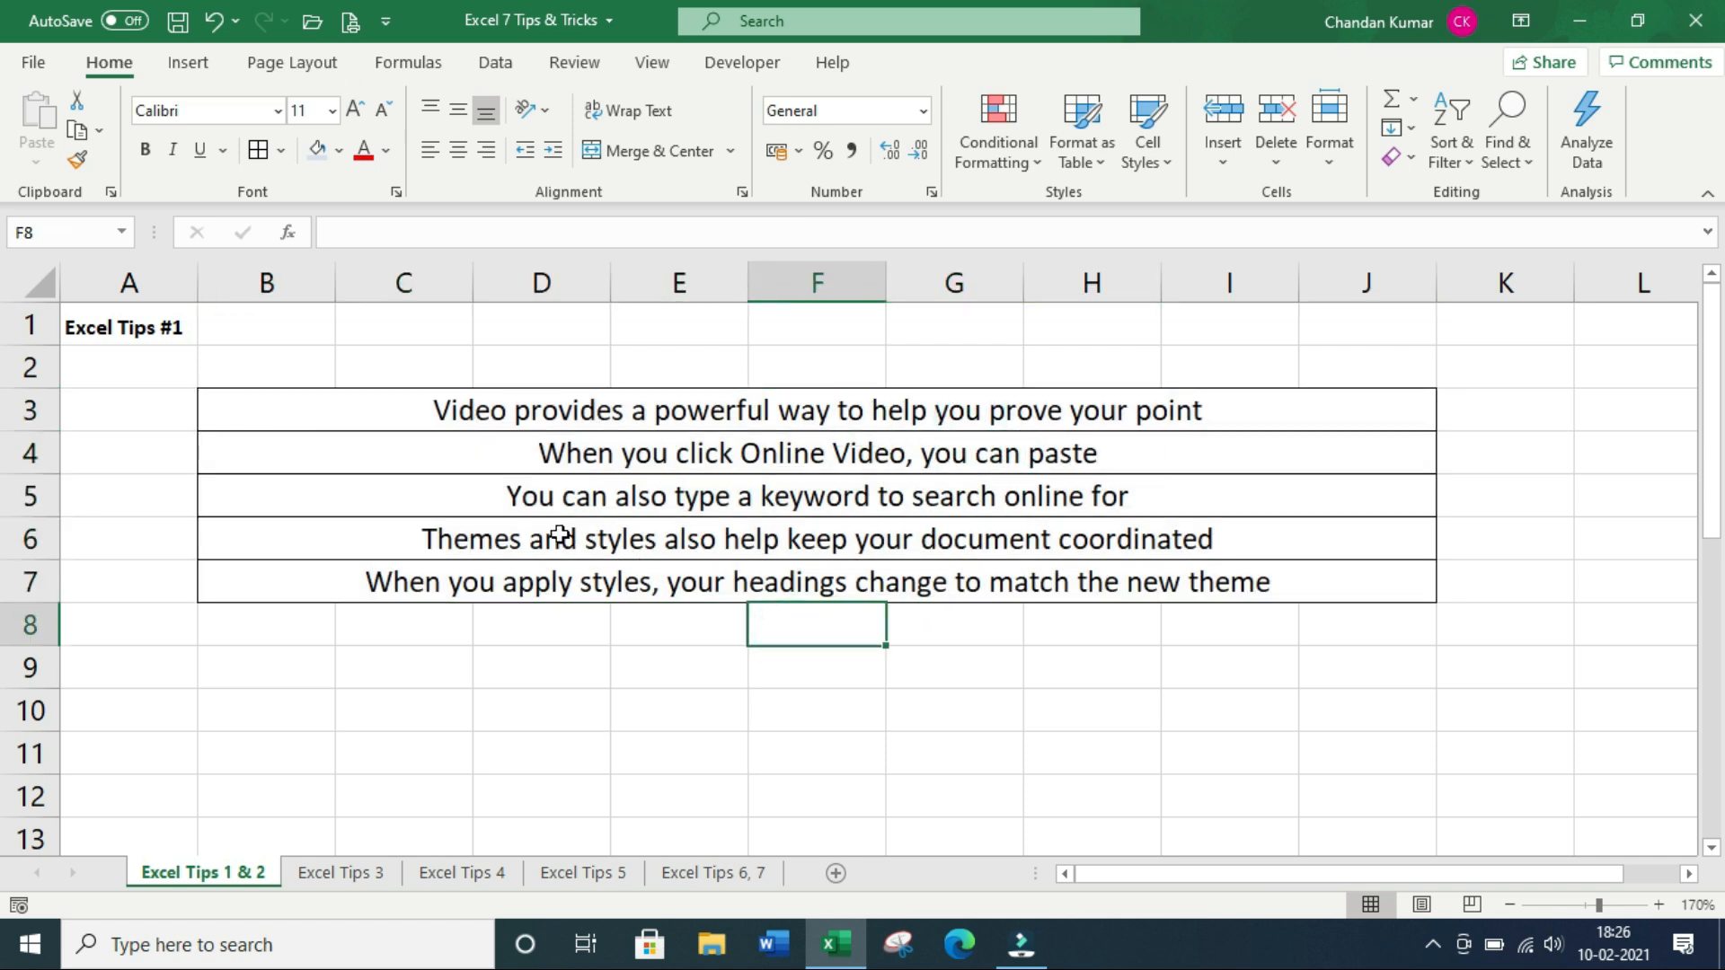
{"action": "left_click", "coordinate": [453, 409]}
{"action": "left_click", "coordinate": [527, 410]}
{"action": "left_click", "coordinate": [625, 413]}
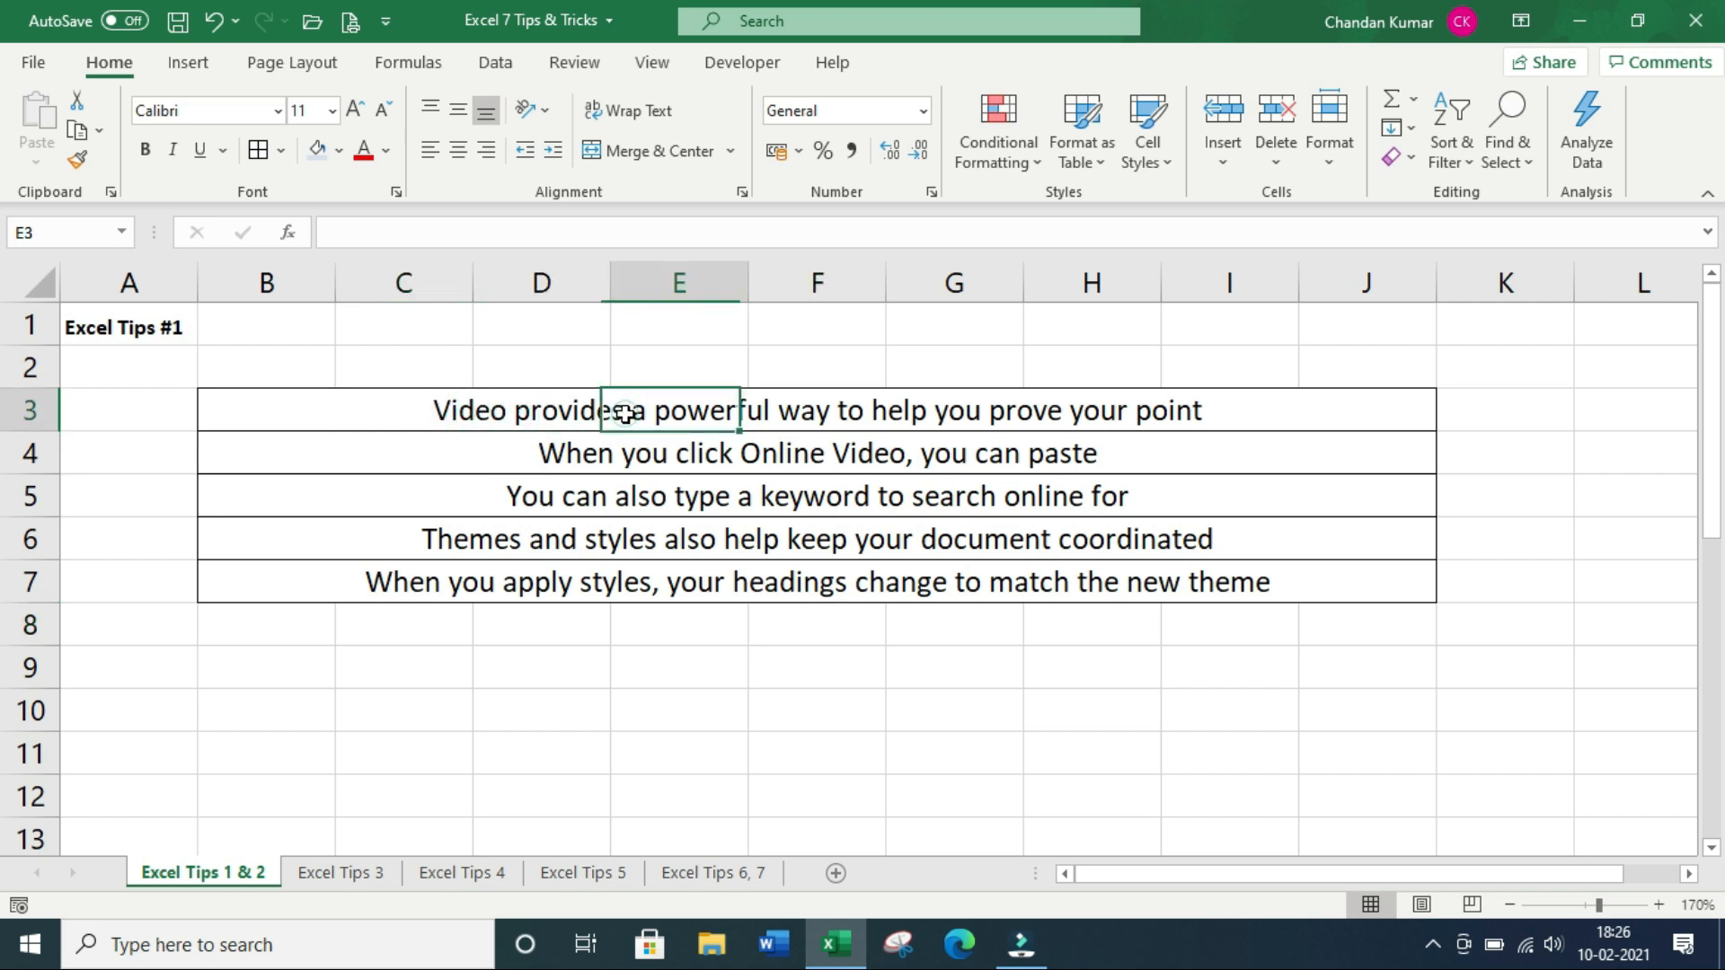
{"action": "left_click", "coordinate": [378, 438]}
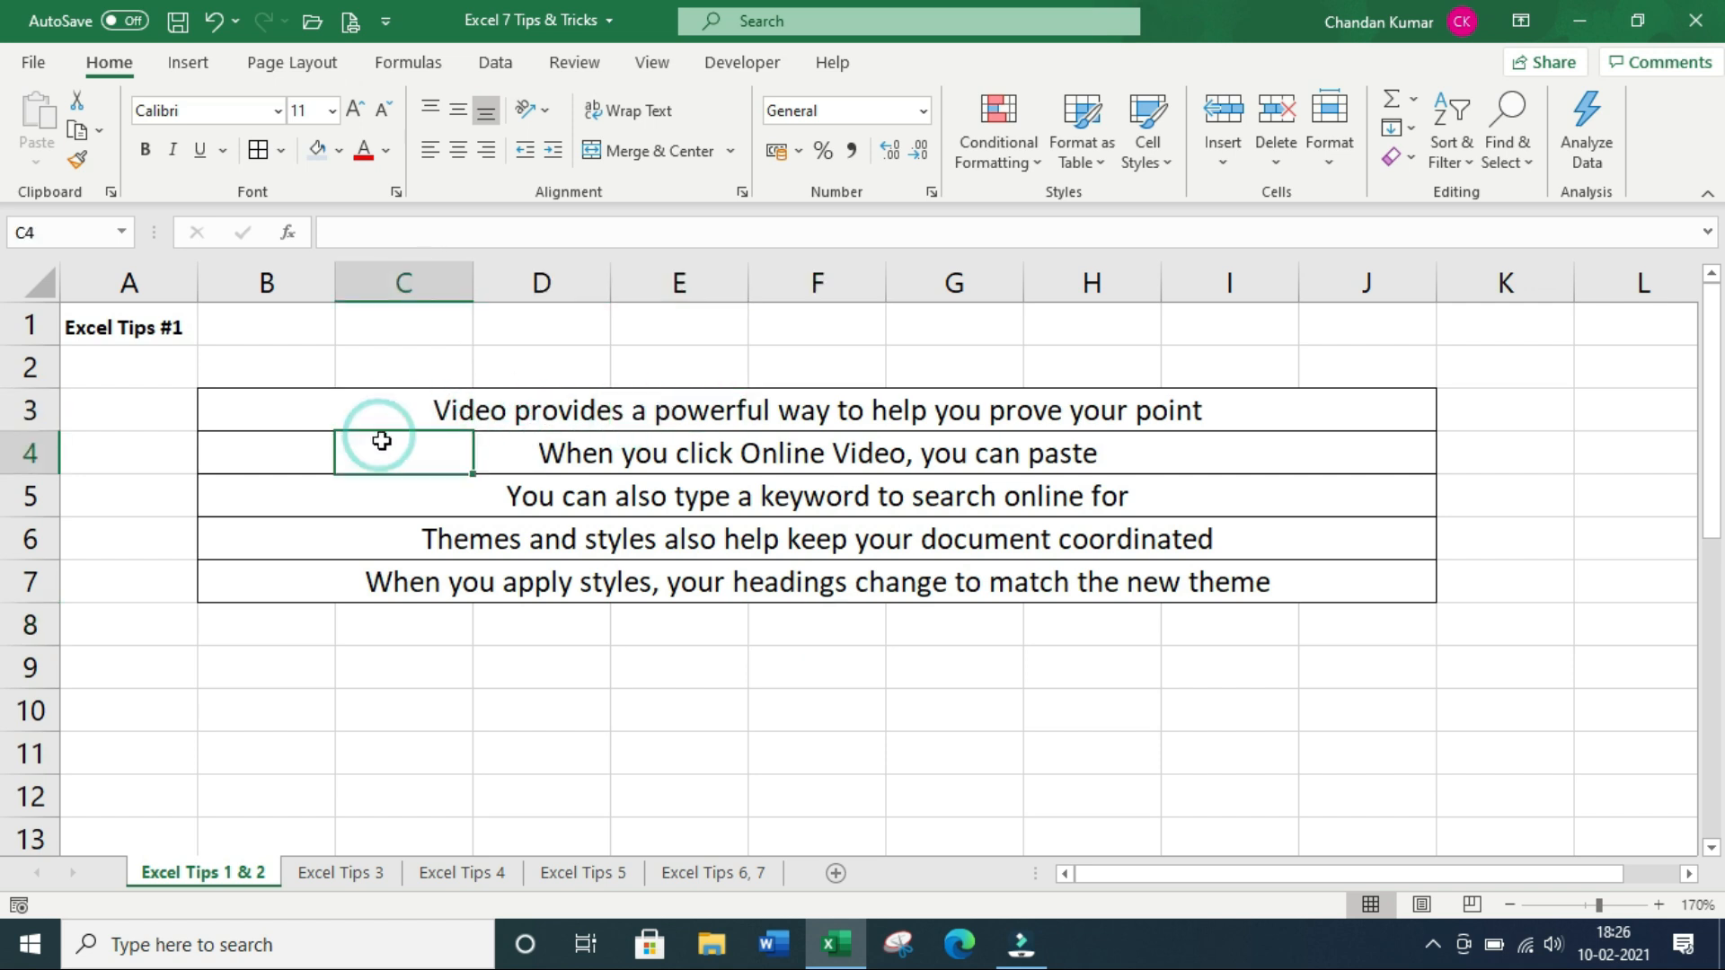
{"action": "left_click", "coordinate": [393, 490]}
{"action": "left_click", "coordinate": [384, 548]}
{"action": "left_click", "coordinate": [385, 568]}
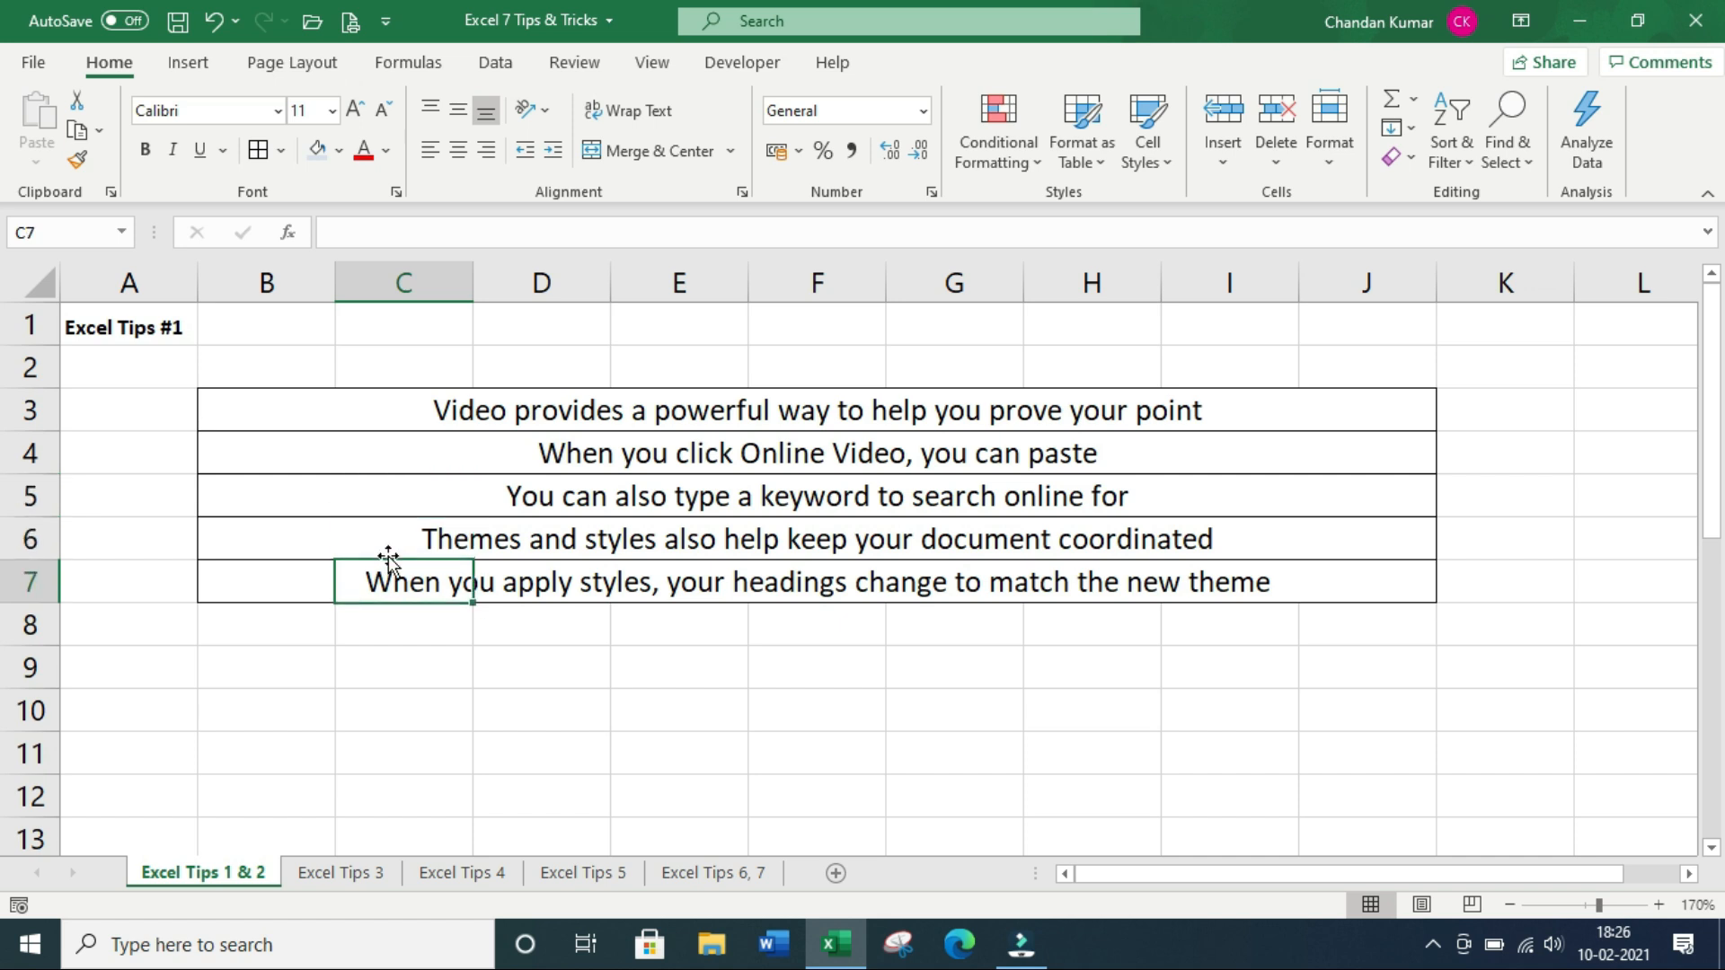
Step: Check column B cells and the ranges B3:B7 and C3:I7, showing the cells stay separate
{"action": "left_click", "coordinate": [302, 413]}
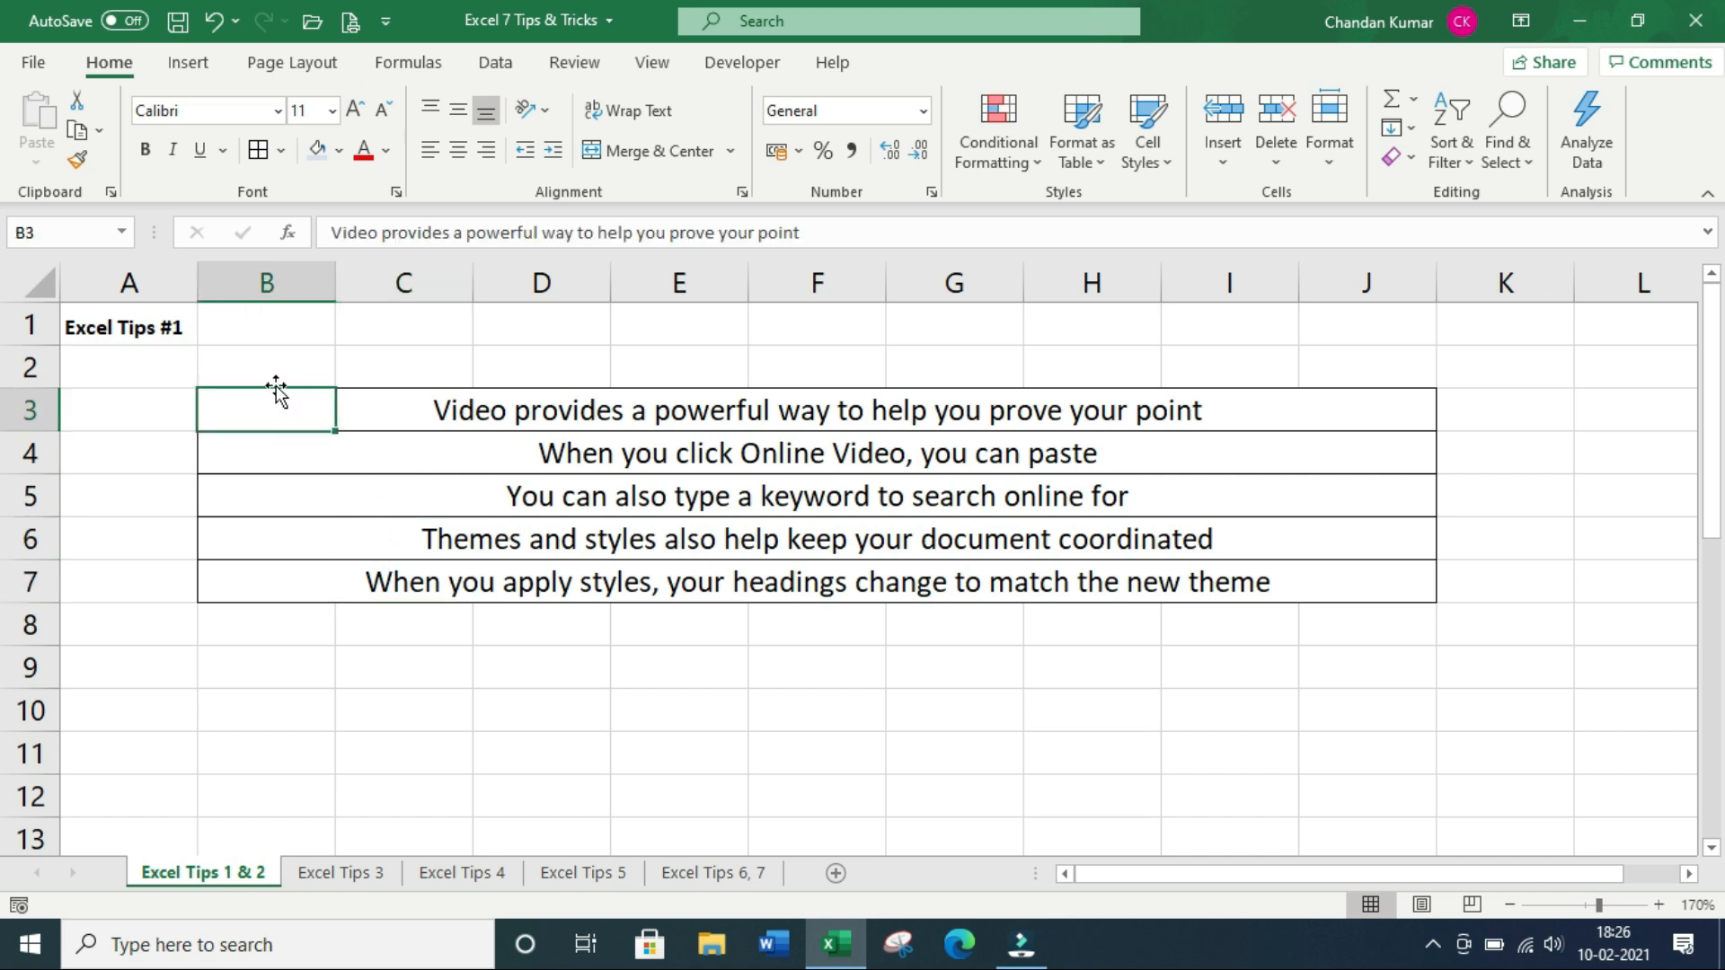
{"action": "left_click", "coordinate": [269, 459]}
{"action": "key", "text": "Down"}
{"action": "key", "text": "Down"}
{"action": "key", "text": "Down"}
{"action": "key", "text": "Up"}
{"action": "left_click", "coordinate": [274, 444]}
{"action": "key", "text": "Up"}
{"action": "key", "text": "Down"}
{"action": "key", "text": "Down"}
{"action": "key", "text": "Down"}
{"action": "left_click_drag", "start_coordinate": [276, 410], "coordinate": [289, 582]}
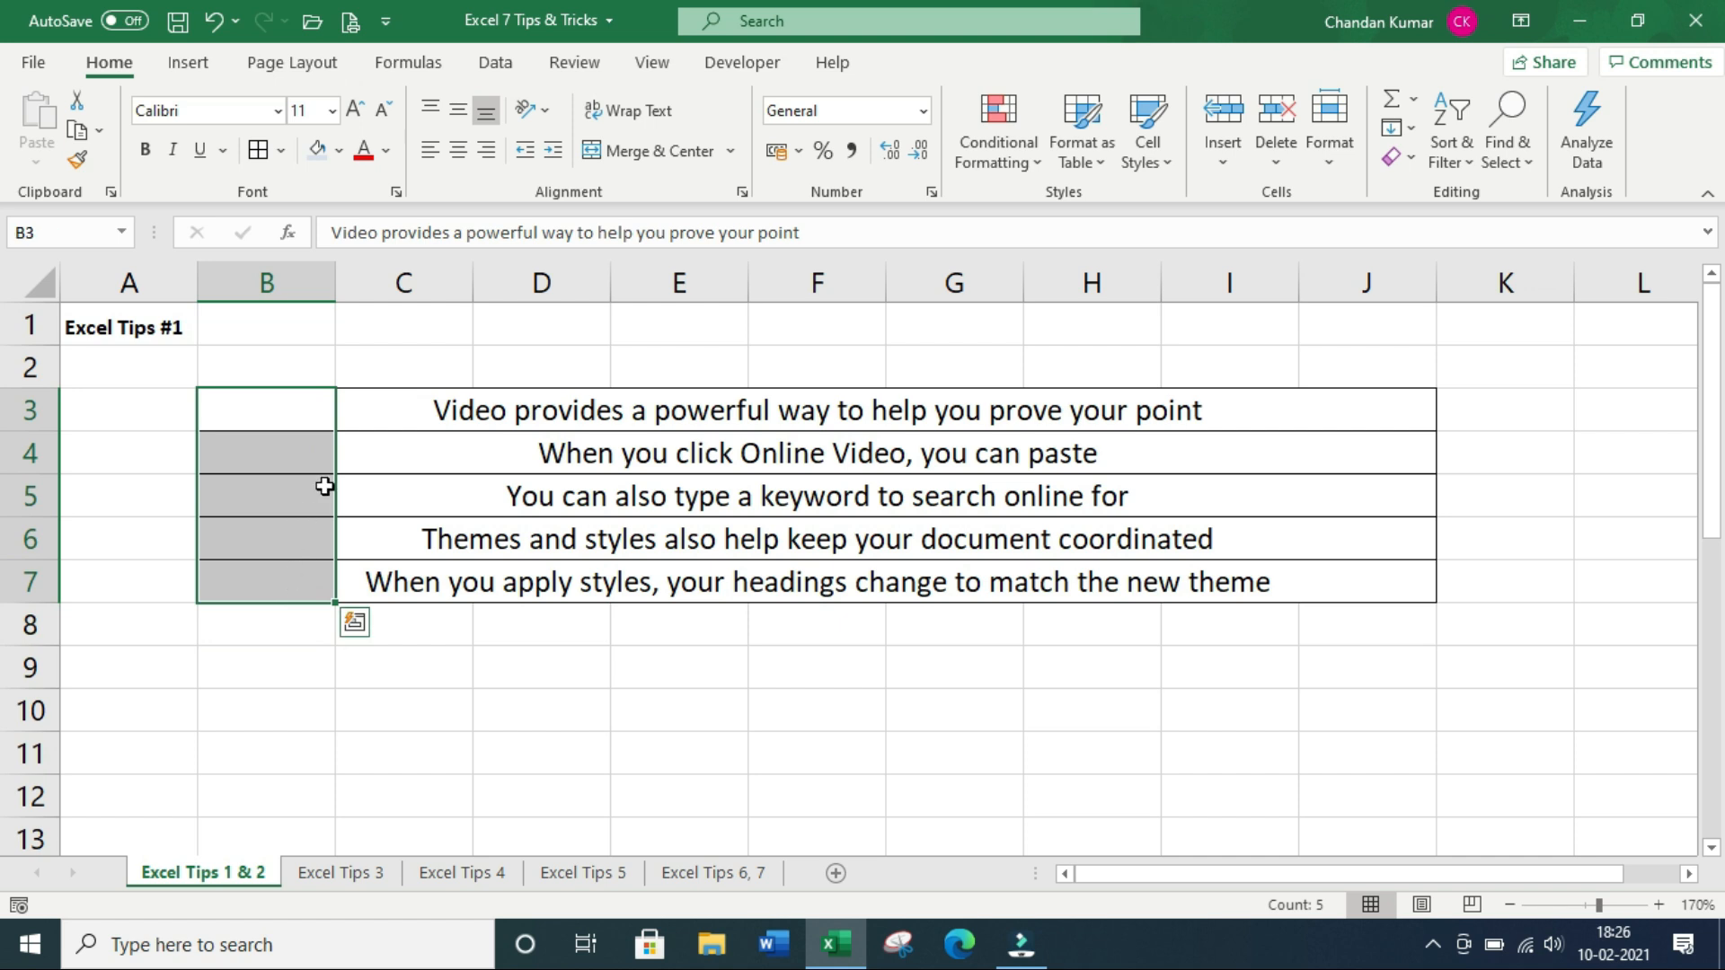
{"action": "left_click_drag", "start_coordinate": [375, 407], "coordinate": [1217, 579]}
{"action": "left_click", "coordinate": [1222, 579]}
{"action": "left_click", "coordinate": [781, 537]}
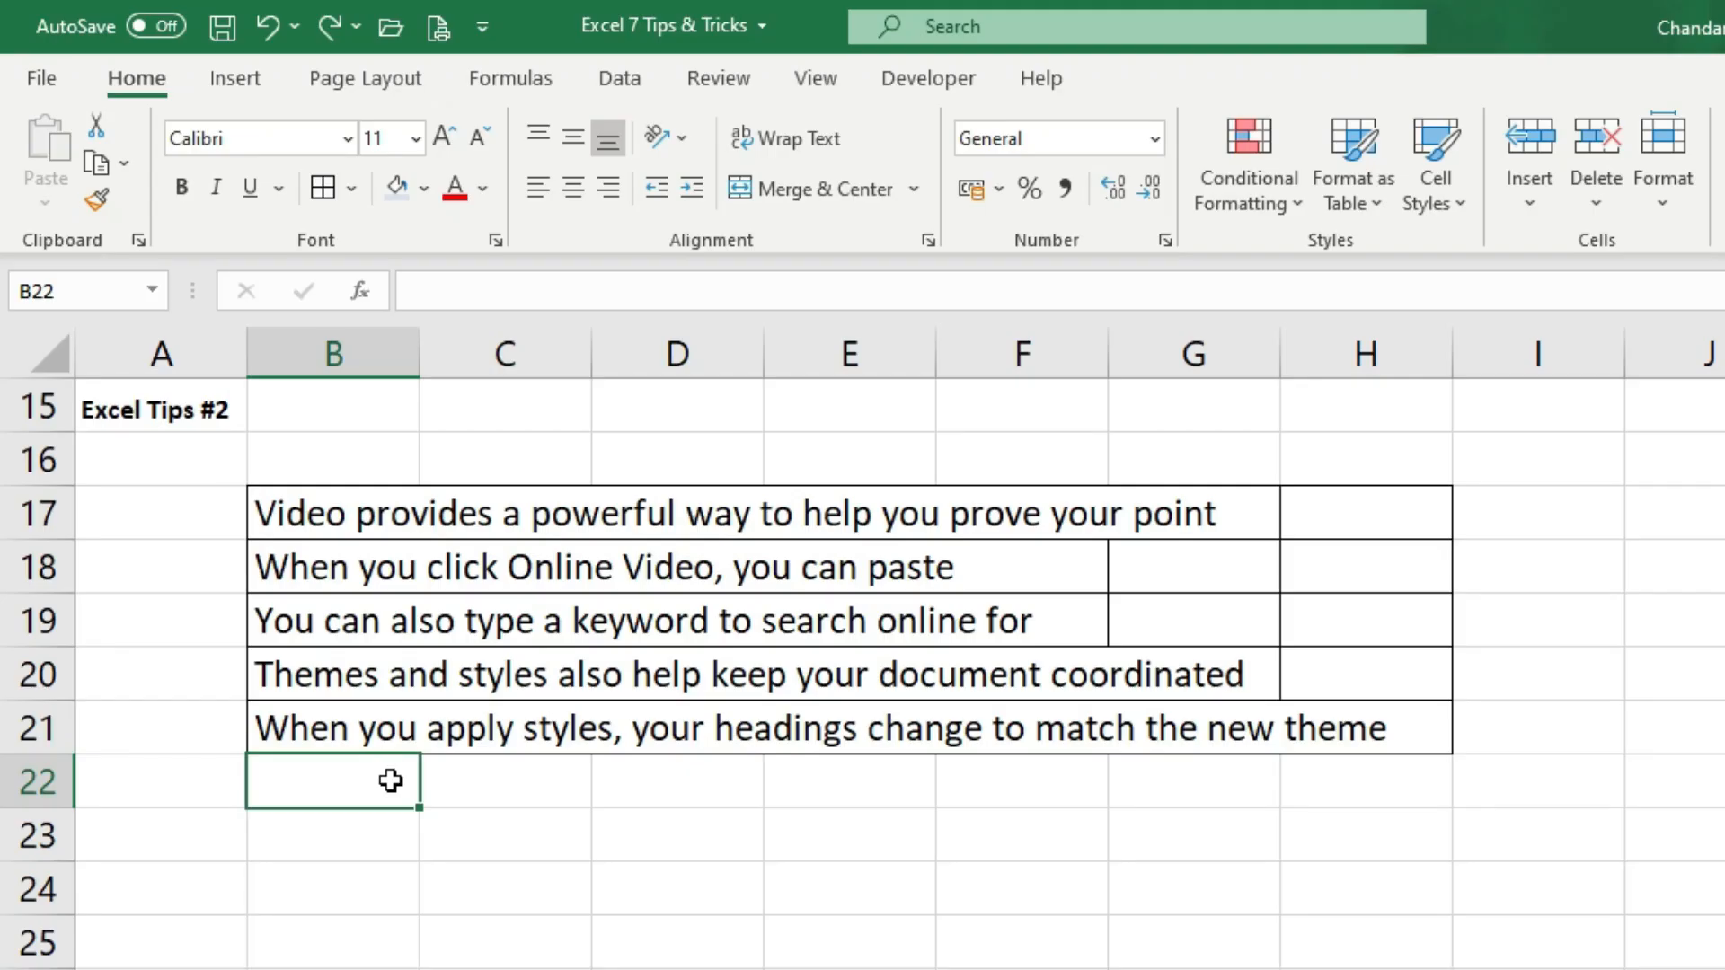
{"action": "left_click_drag", "start_coordinate": [304, 493], "coordinate": [312, 739]}
{"action": "left_click_drag", "start_coordinate": [323, 509], "coordinate": [1383, 509]}
{"action": "left_click_drag", "start_coordinate": [310, 568], "coordinate": [1372, 571]}
{"action": "left_click_drag", "start_coordinate": [254, 618], "coordinate": [1328, 620]}
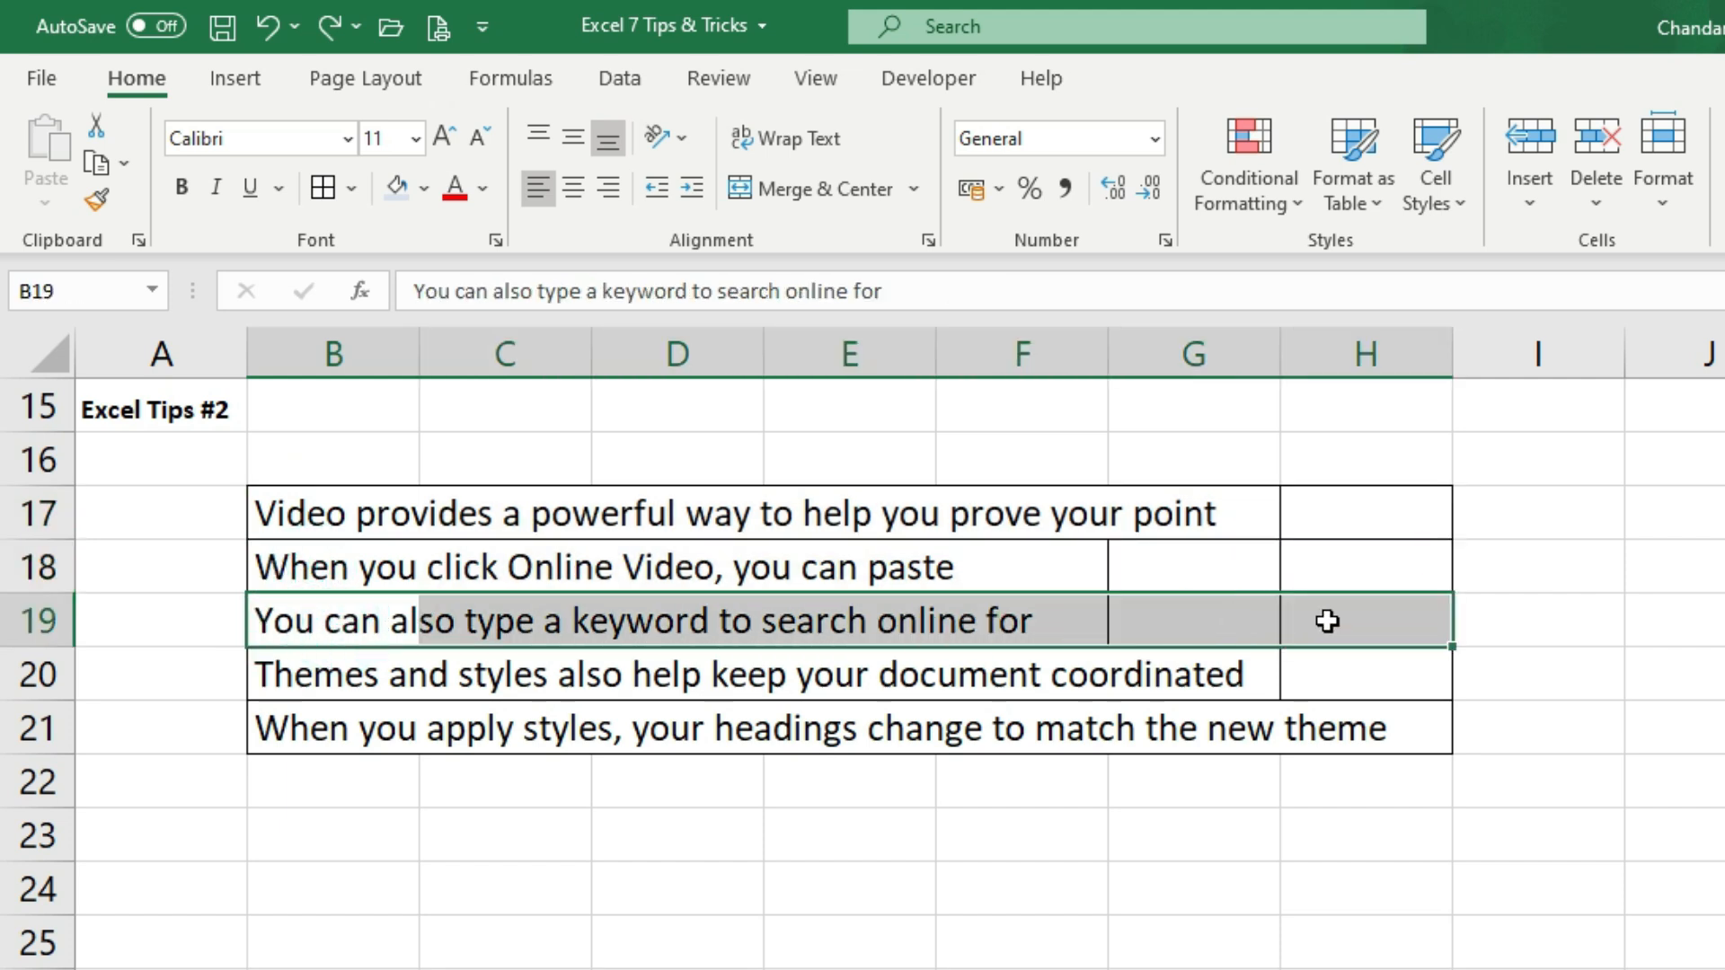
{"action": "left_click", "coordinate": [326, 515]}
{"action": "left_click_drag", "start_coordinate": [321, 513], "coordinate": [1333, 512]}
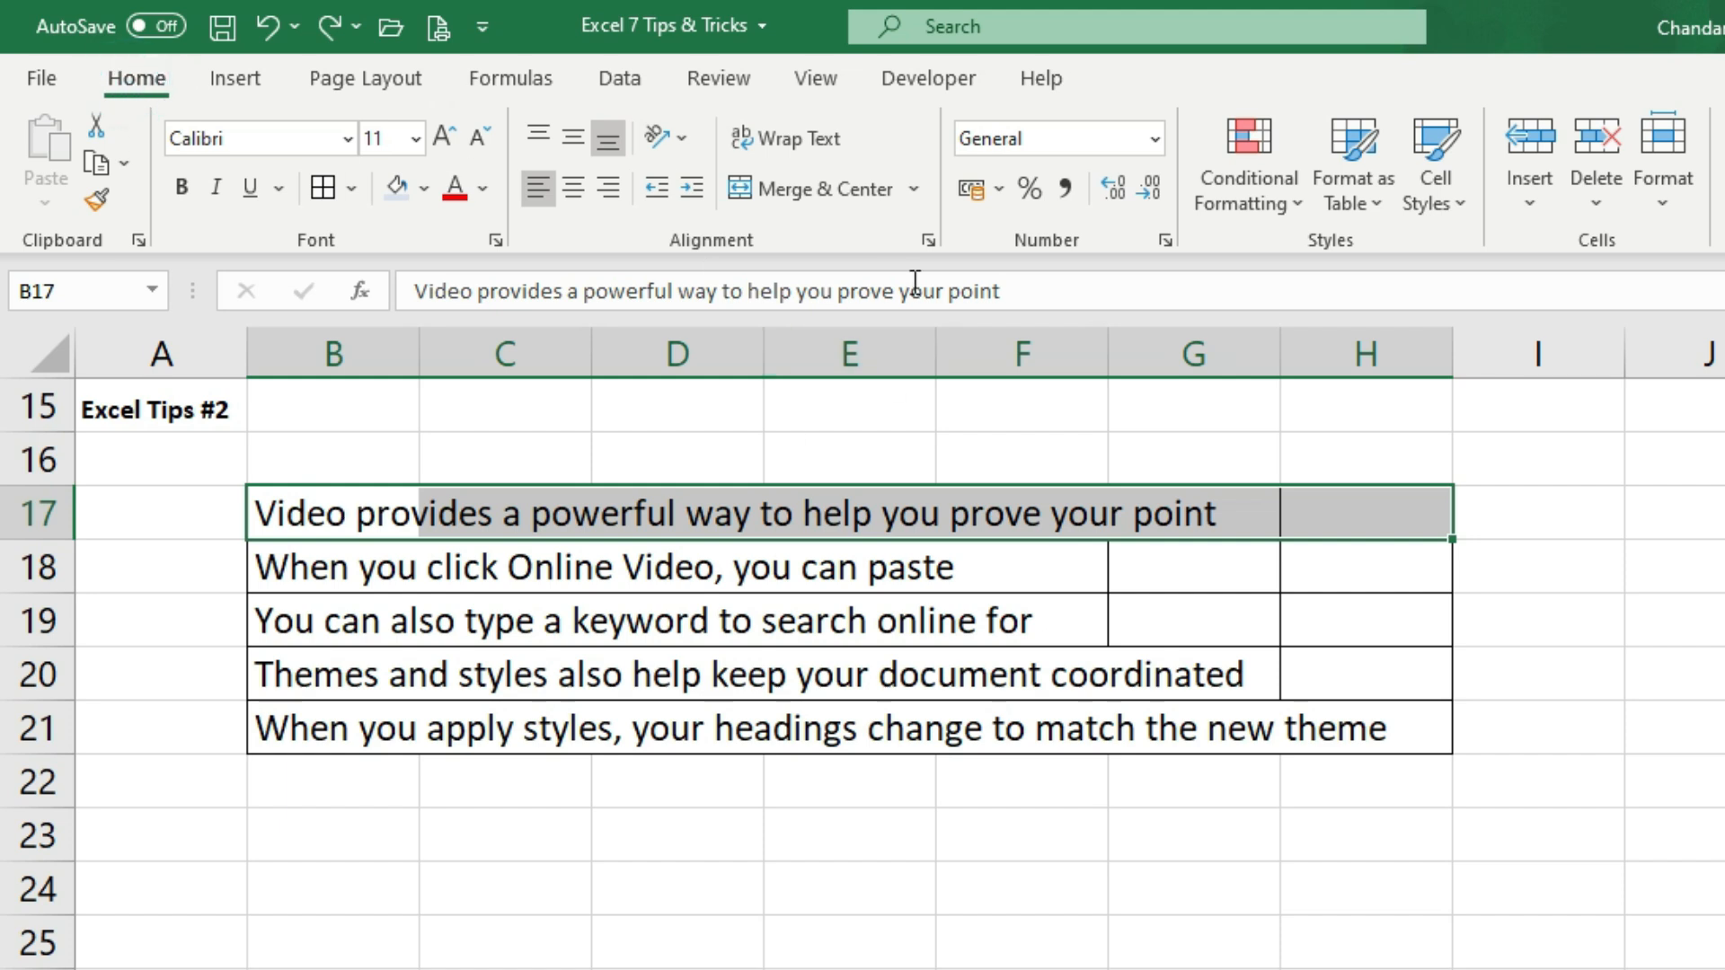
{"action": "left_click", "coordinate": [805, 192]}
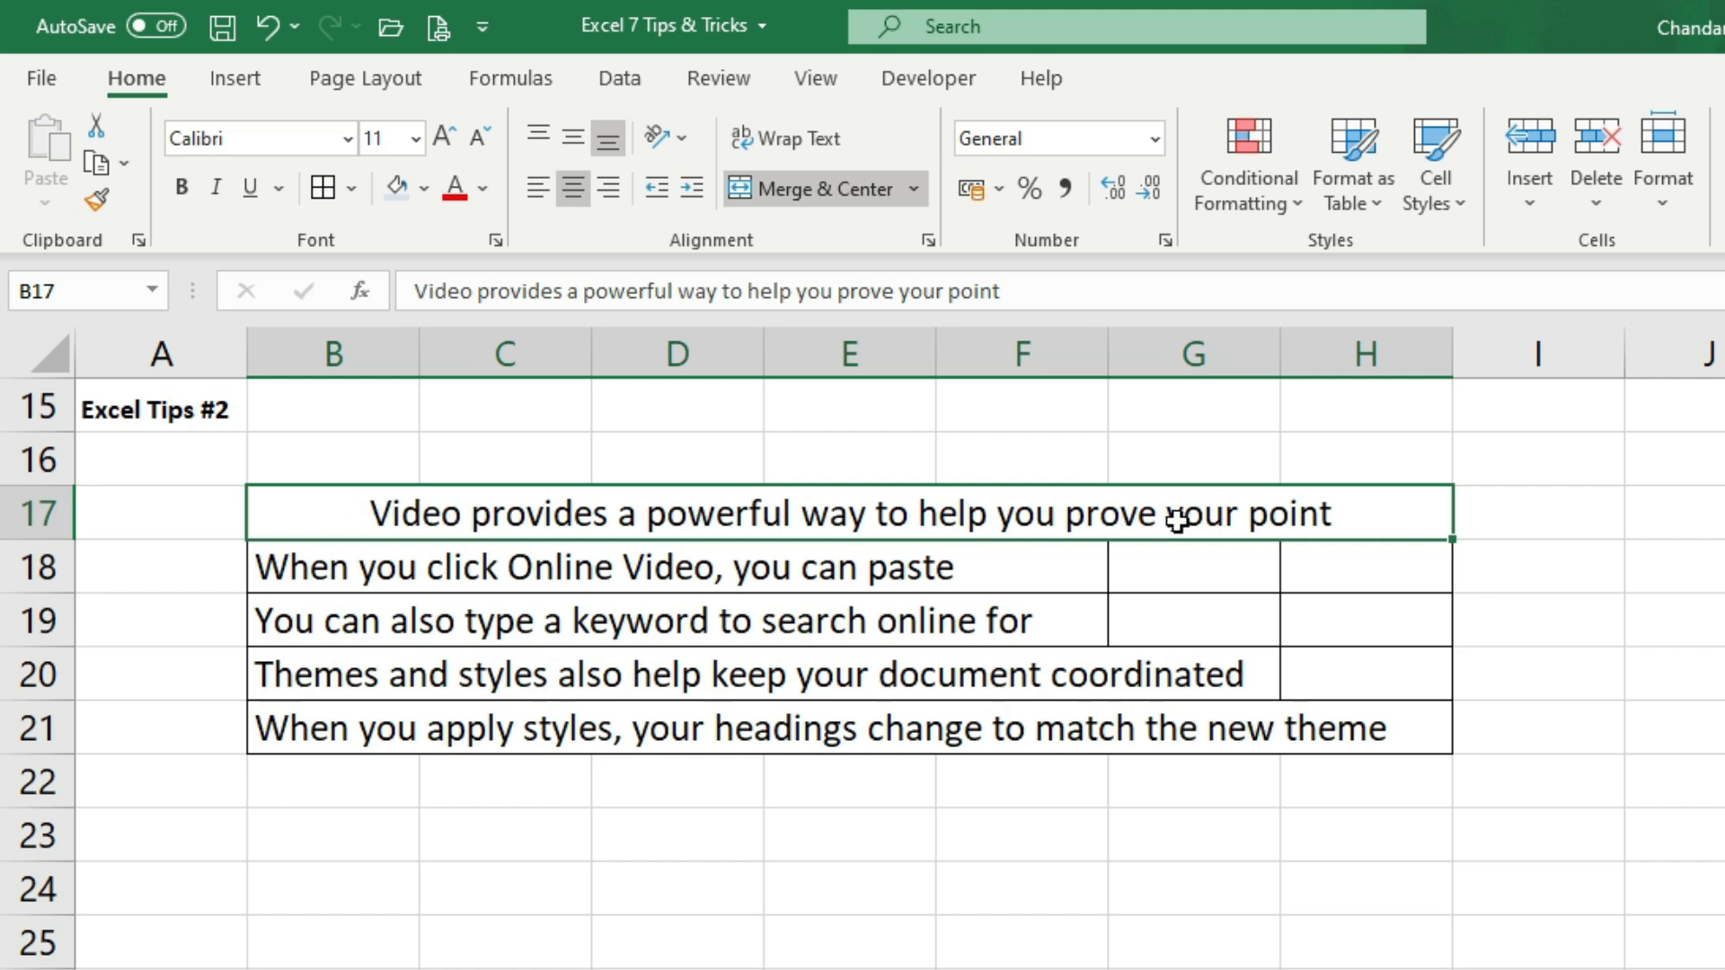
{"action": "left_click", "coordinate": [600, 633]}
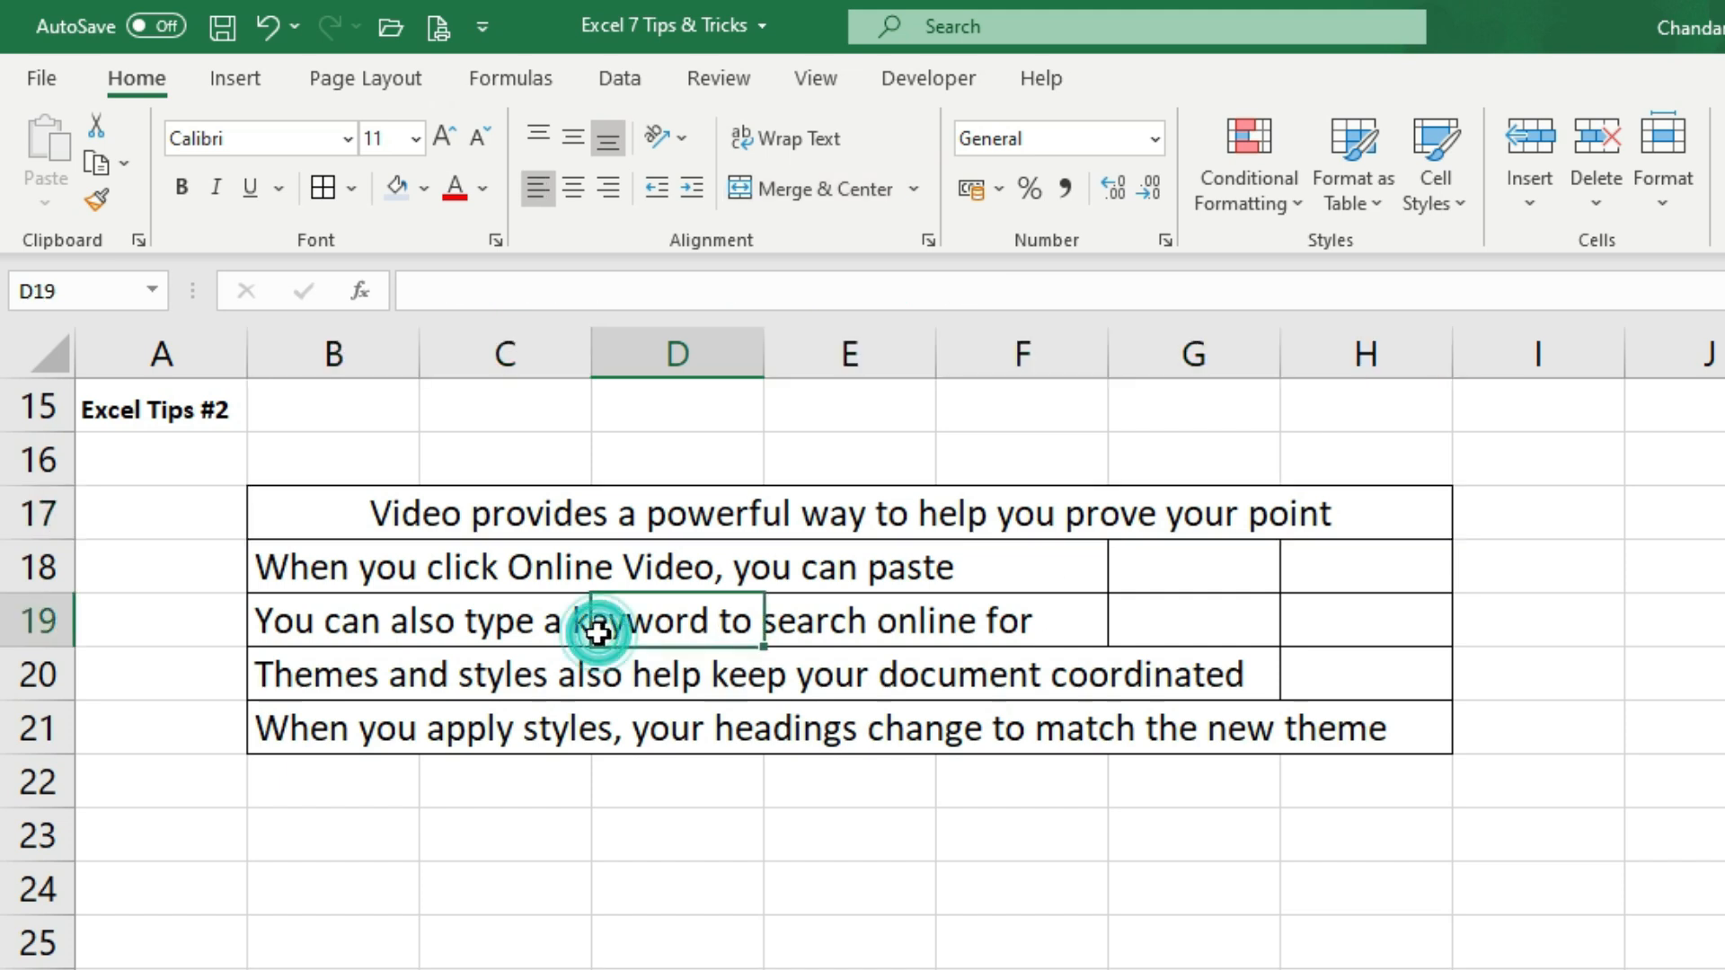
{"action": "left_click", "coordinate": [280, 566]}
{"action": "left_click_drag", "start_coordinate": [319, 566], "coordinate": [1316, 566]}
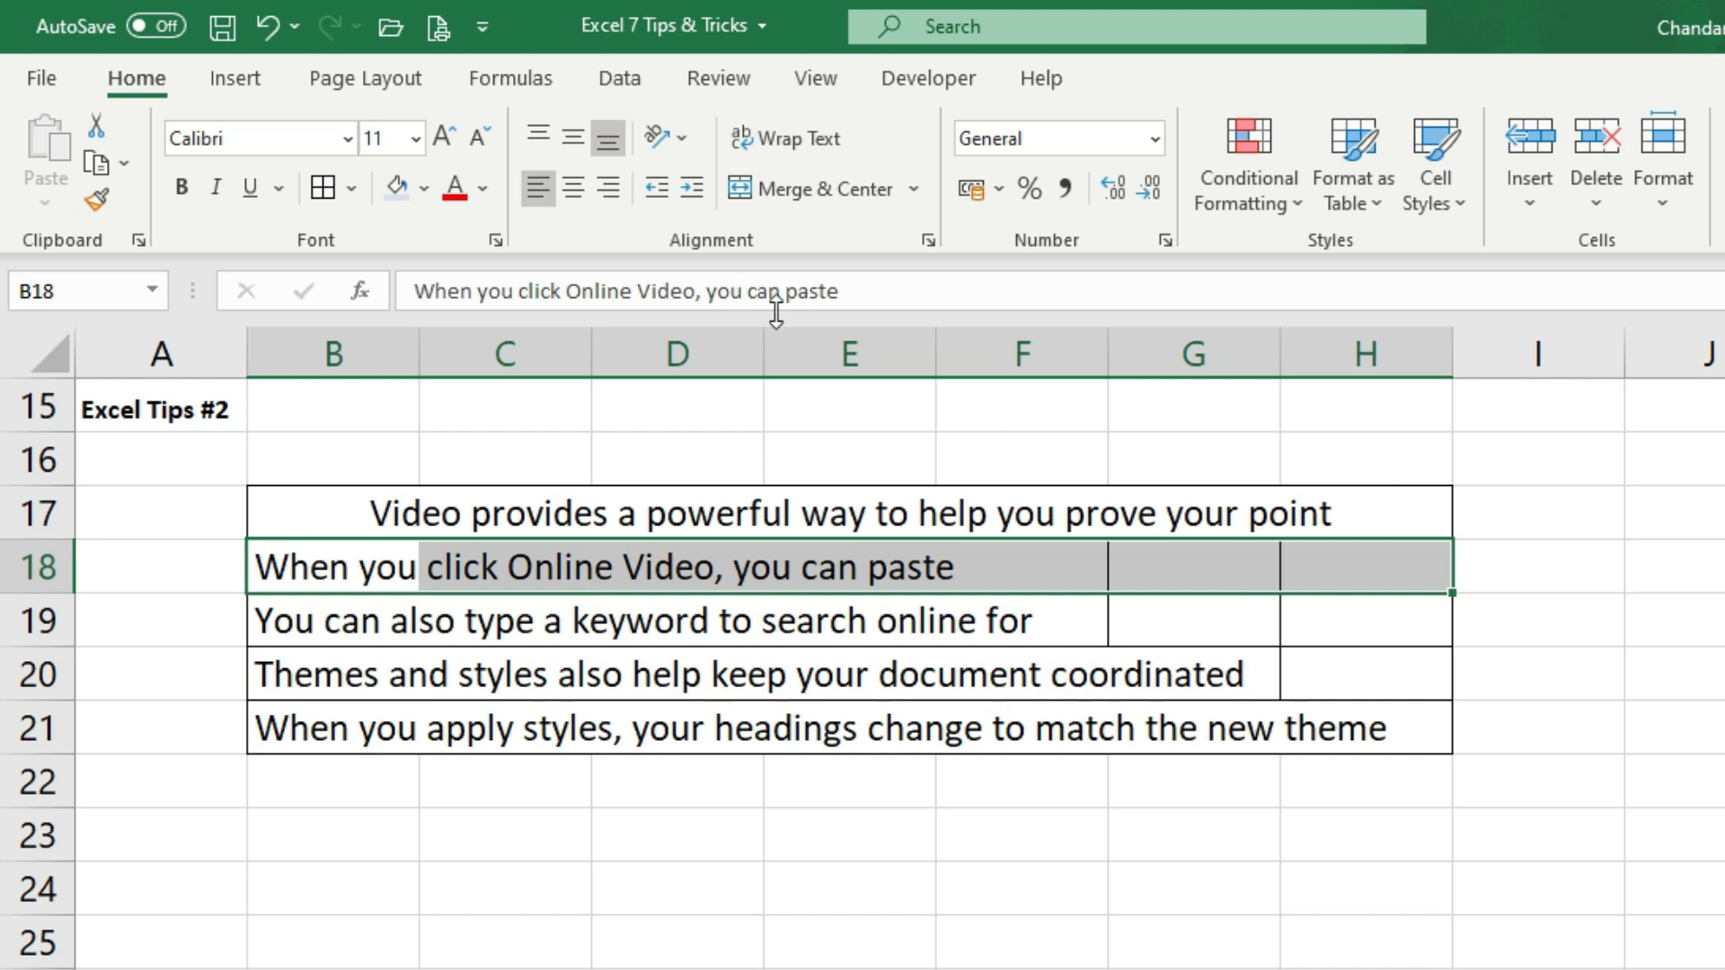
{"action": "left_click", "coordinate": [819, 192]}
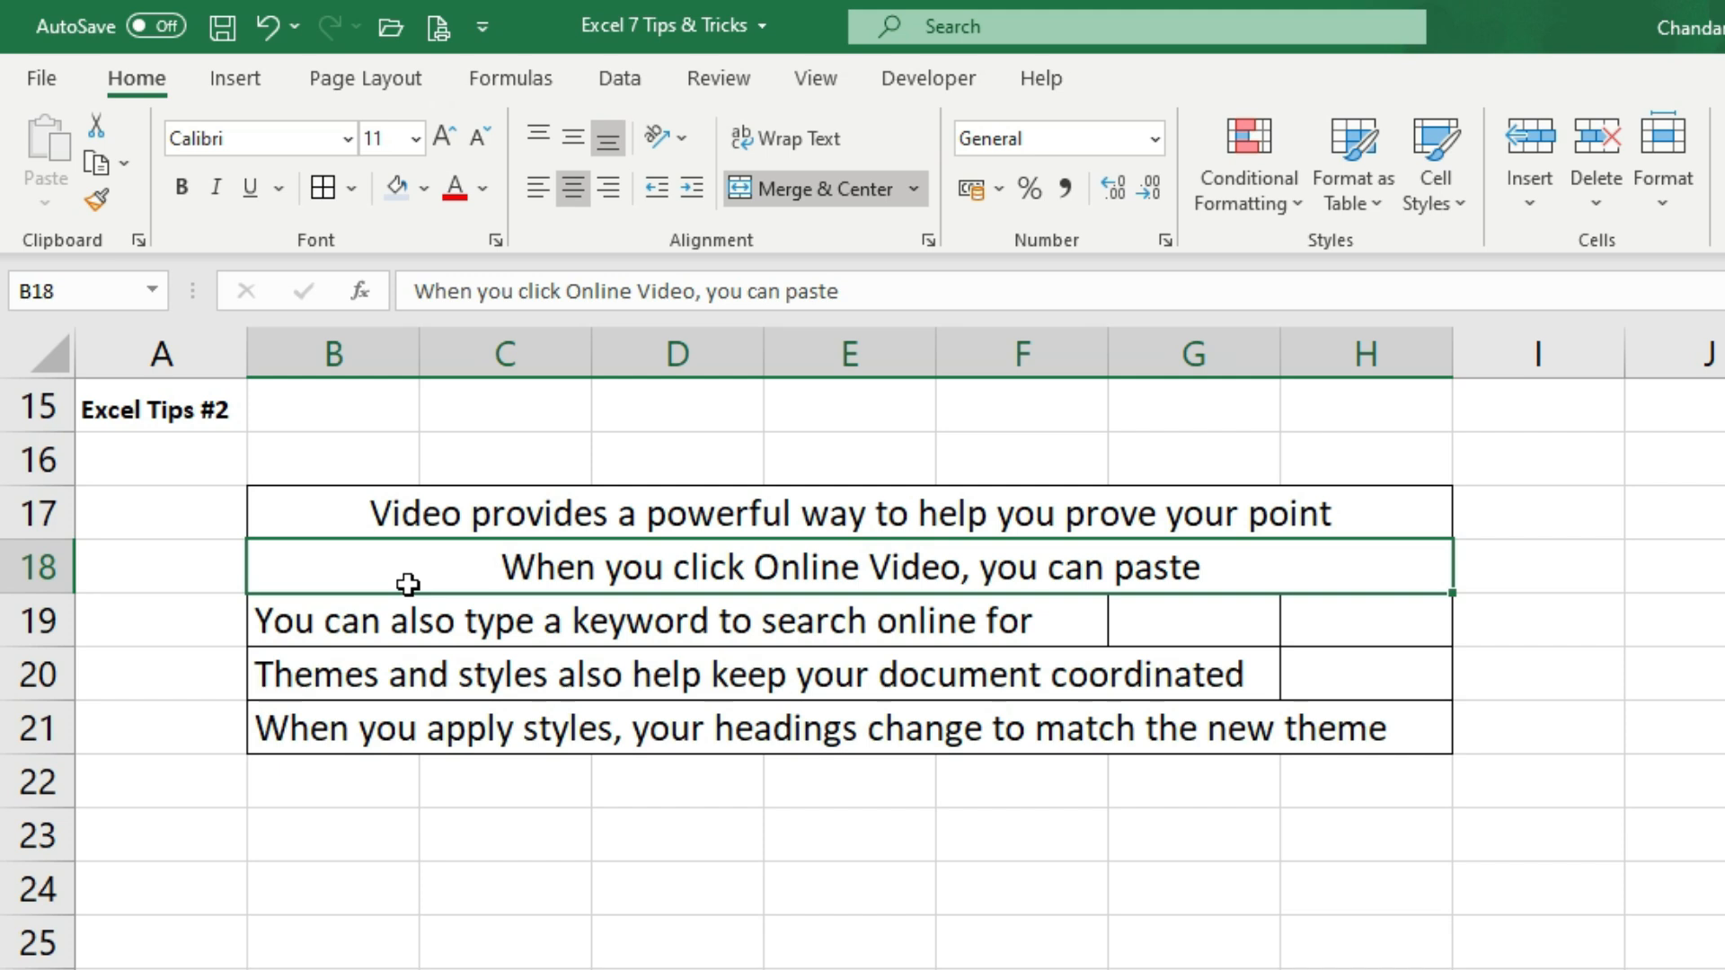
{"action": "key", "text": "ctrl+z"}
{"action": "key", "text": "ctrl+z"}
{"action": "left_click", "coordinate": [388, 620]}
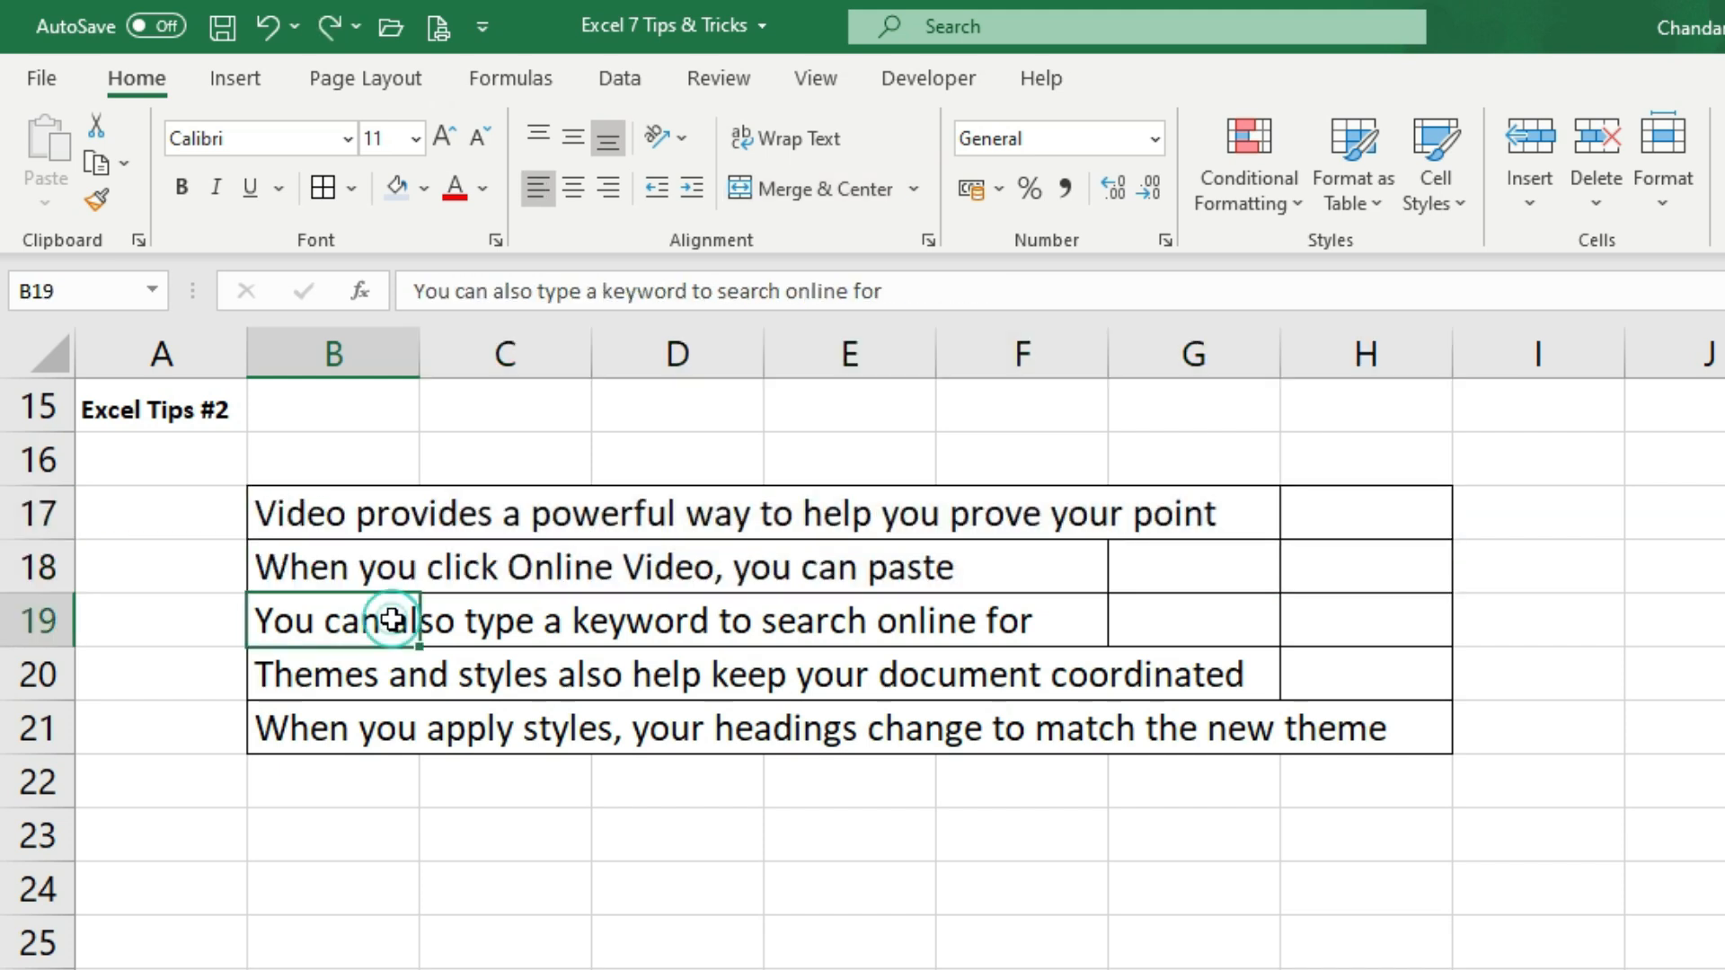
Step: Select B17:H21 and merge columns B to H within each row 17–21
{"action": "left_click", "coordinate": [383, 510]}
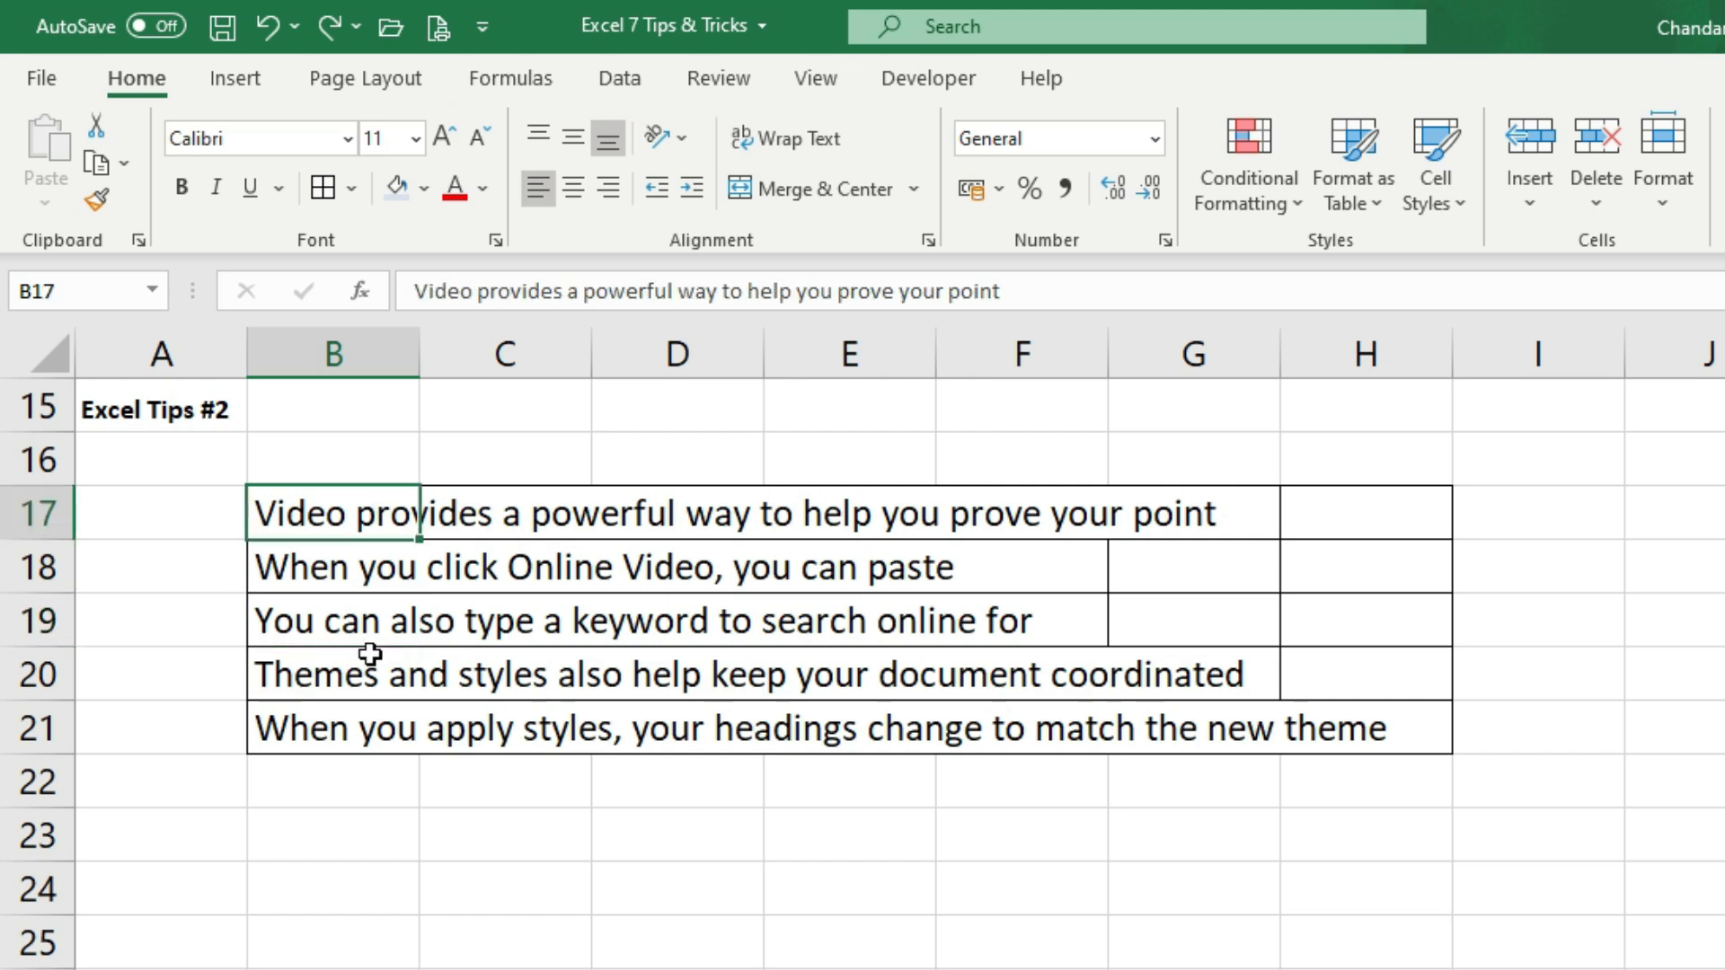
{"action": "left_click_drag", "start_coordinate": [354, 509], "coordinate": [344, 715]}
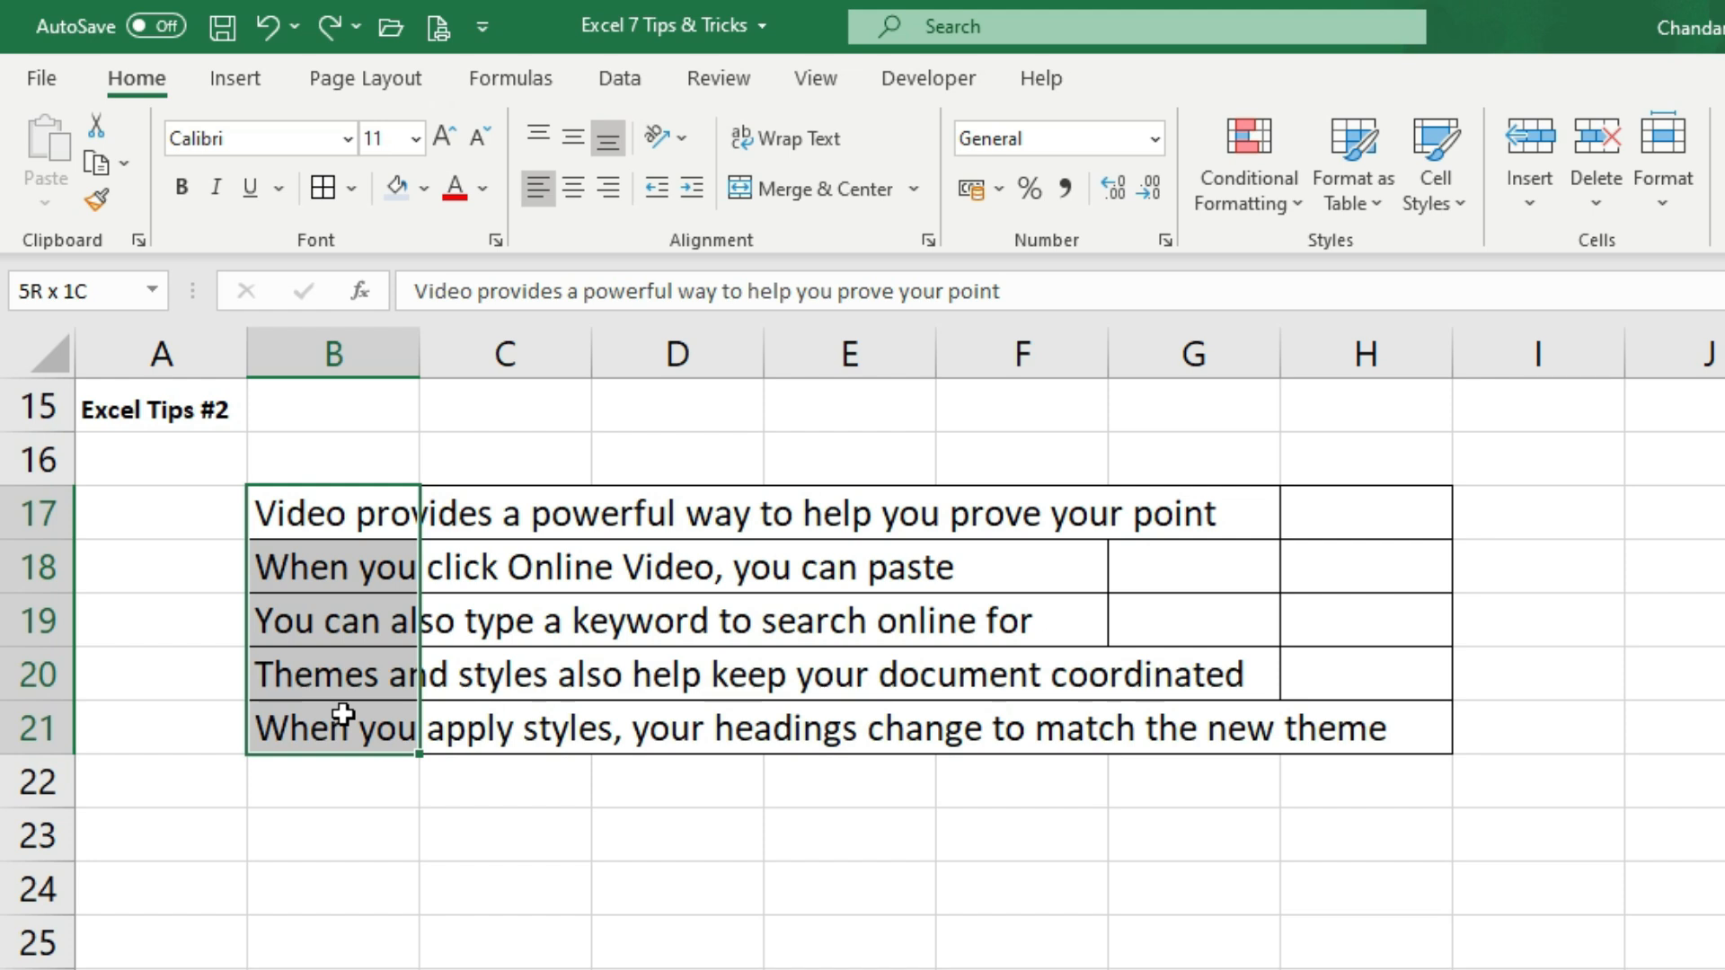
{"action": "left_click_drag", "start_coordinate": [344, 715], "coordinate": [1334, 730]}
{"action": "left_click", "coordinate": [148, 90]}
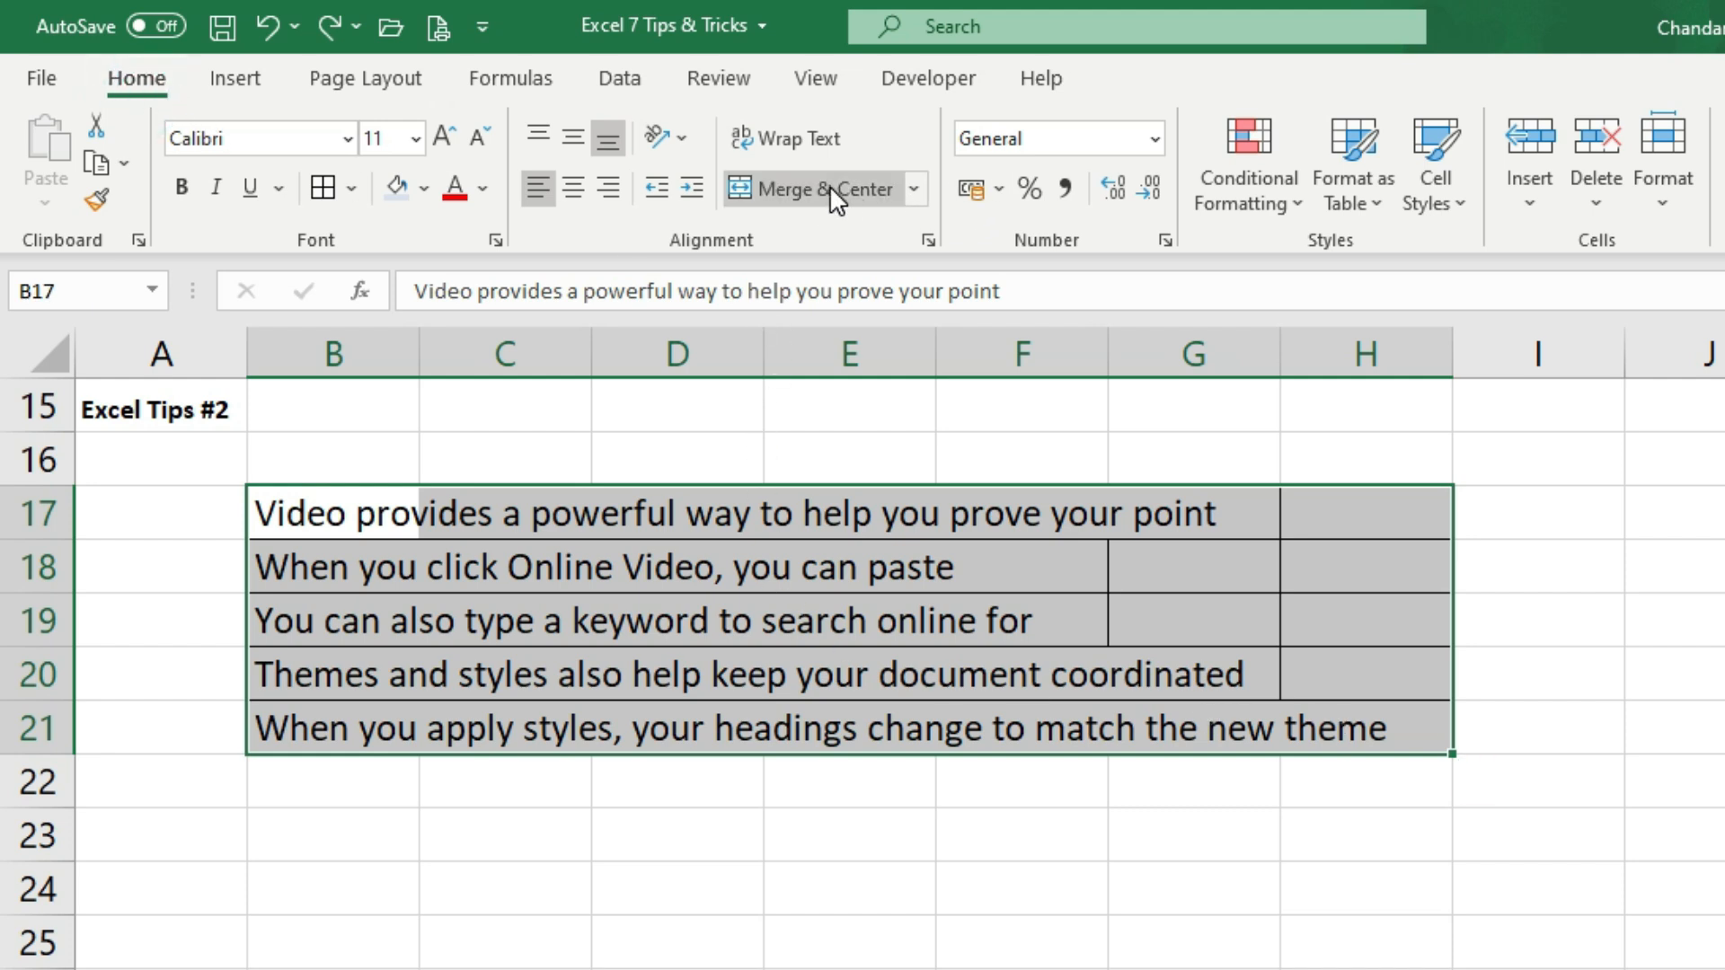
{"action": "left_click", "coordinate": [920, 183]}
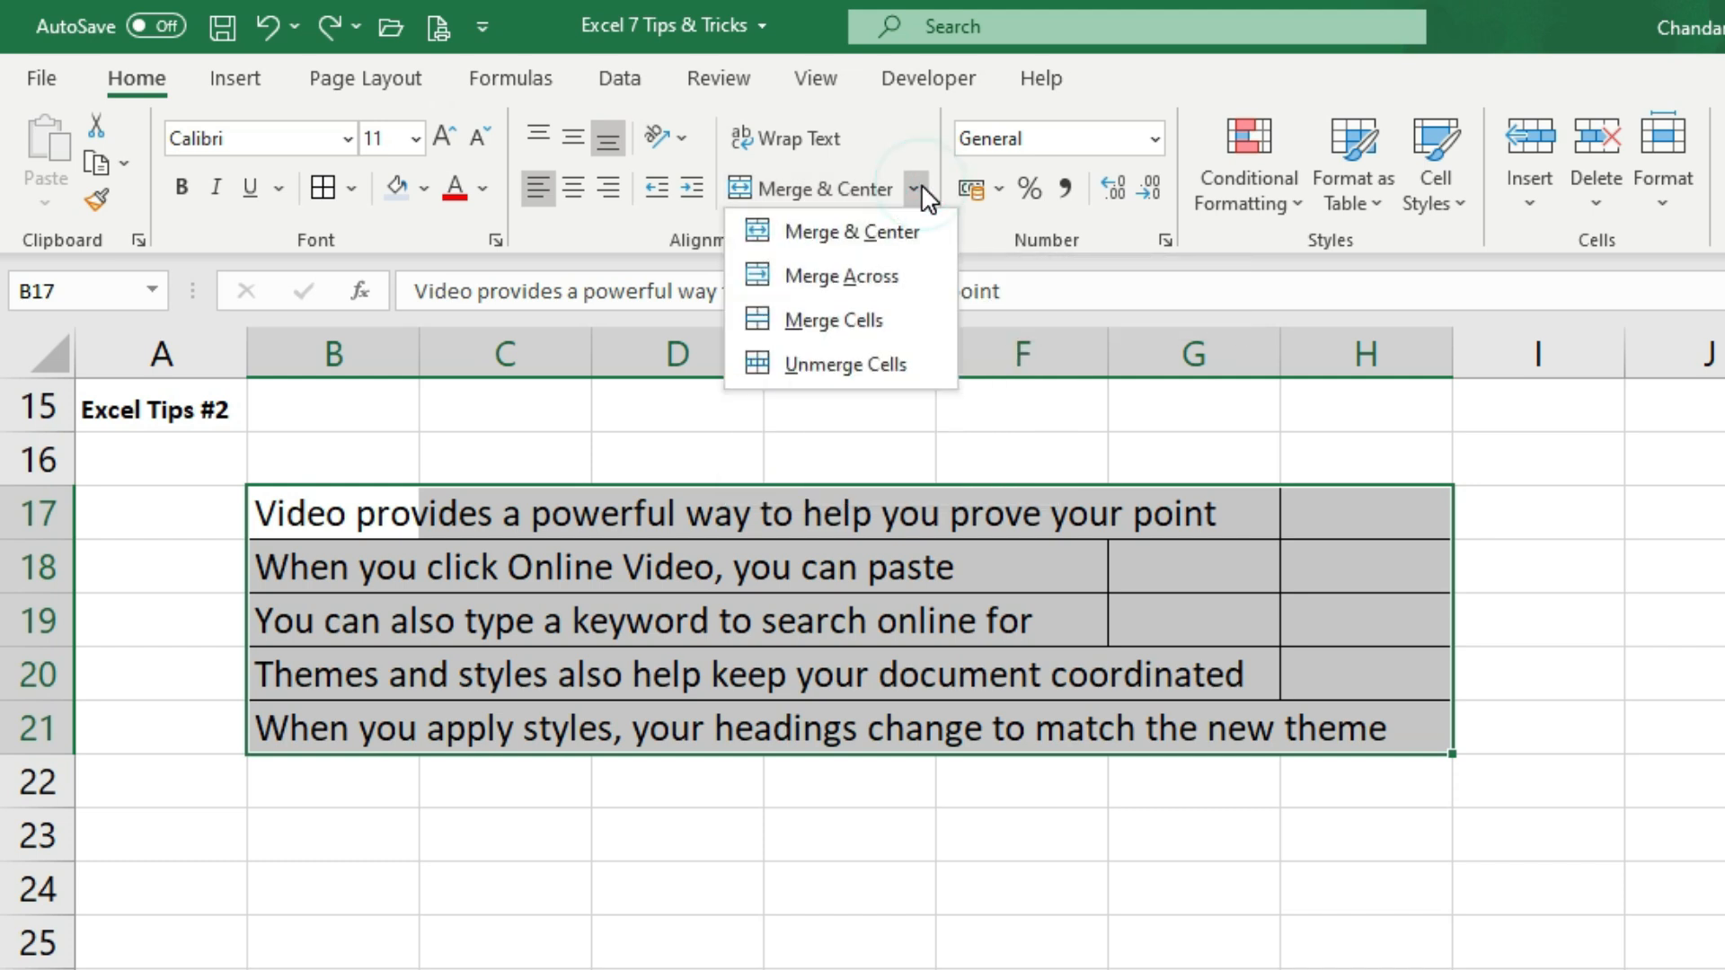
{"action": "left_click", "coordinate": [908, 274]}
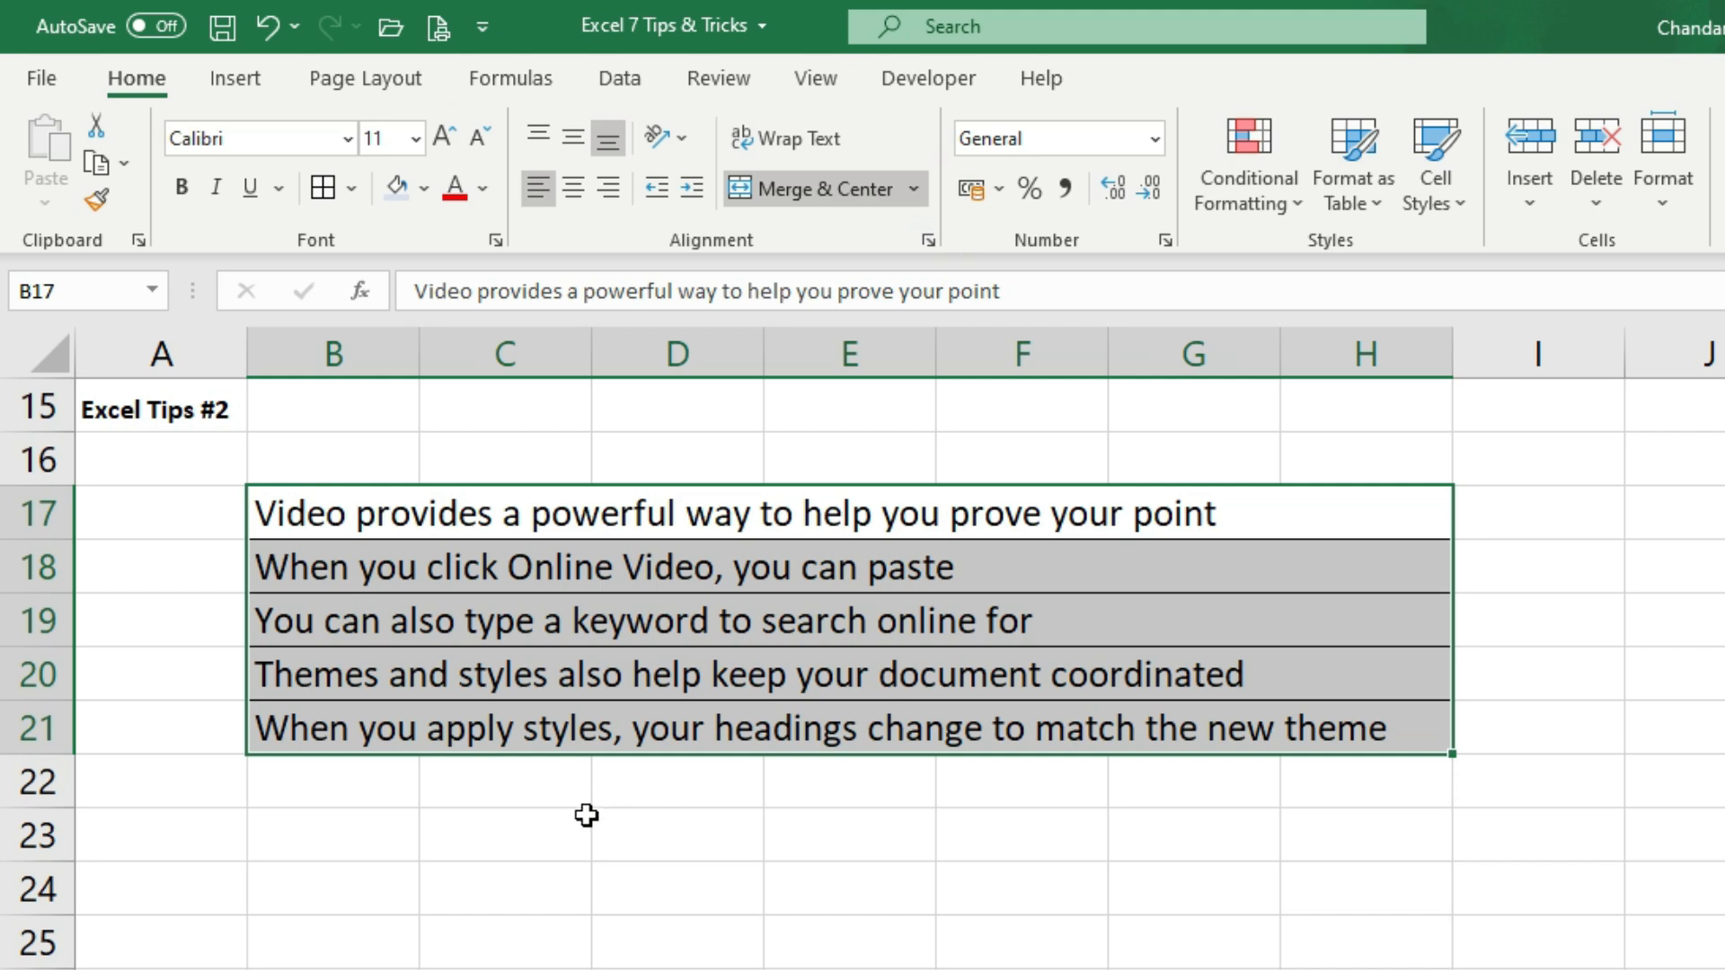
Step: Select each sentence row in turn, then reselect all five rows B17:H21
{"action": "left_click", "coordinate": [540, 834]}
{"action": "left_click_drag", "start_coordinate": [350, 517], "coordinate": [386, 707]}
{"action": "left_click", "coordinate": [526, 579]}
{"action": "left_click", "coordinate": [369, 507]}
{"action": "left_click", "coordinate": [1038, 560]}
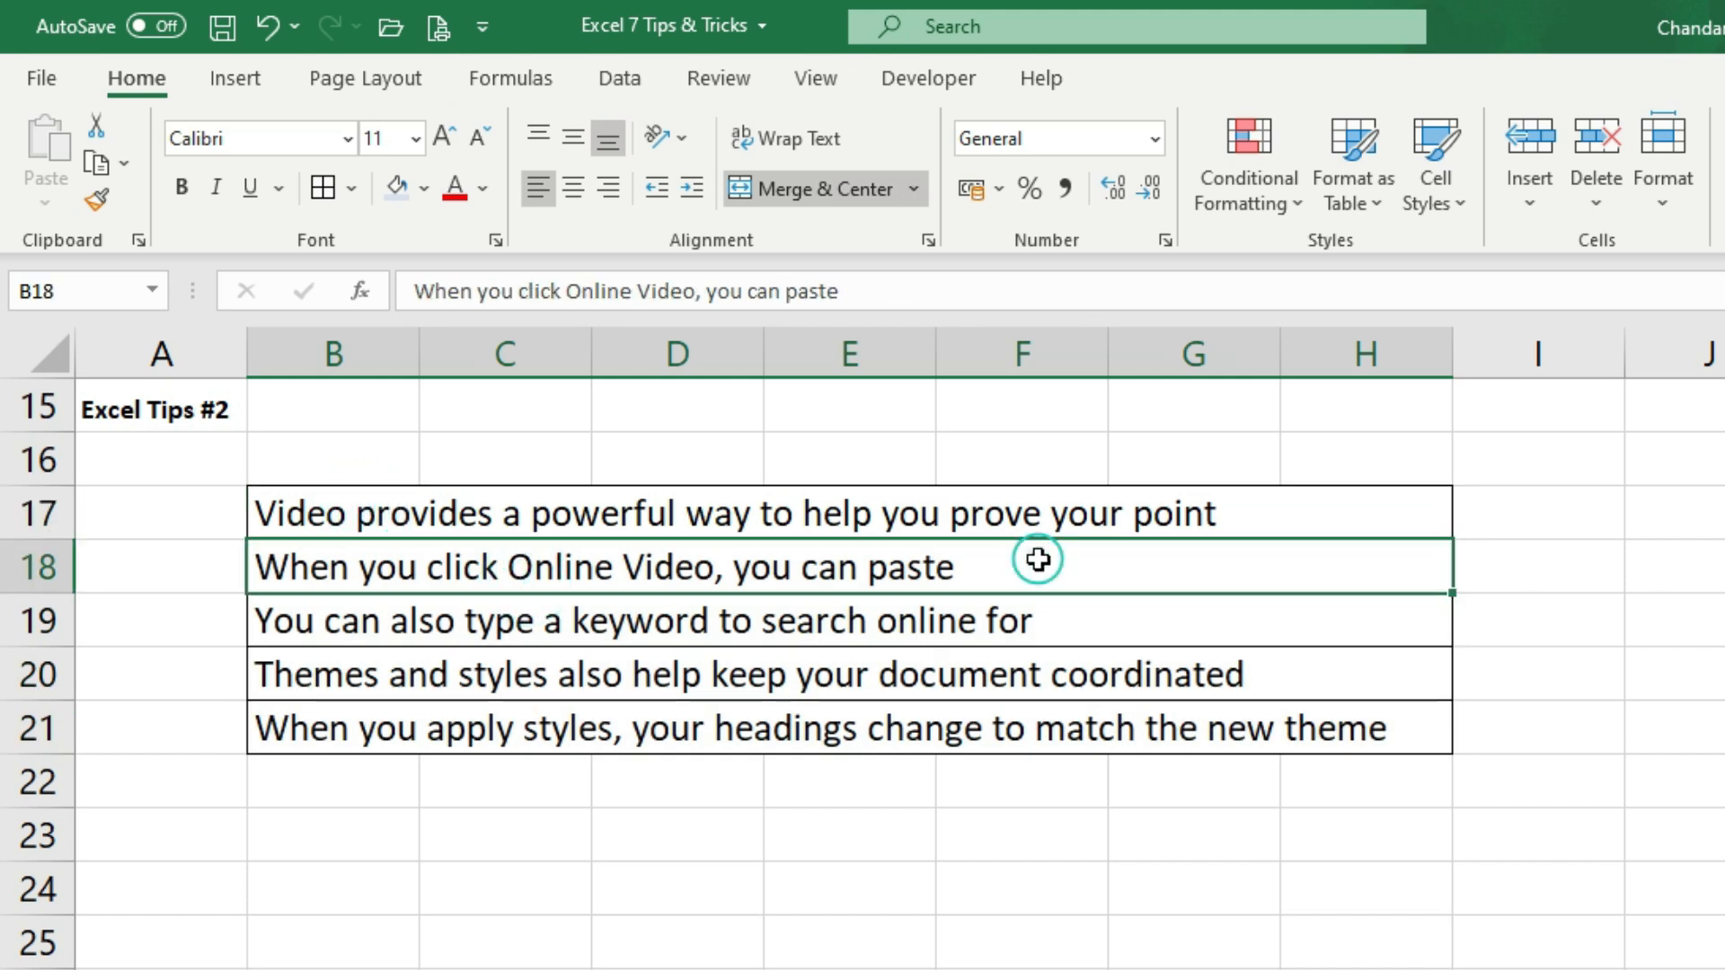
{"action": "left_click", "coordinate": [1009, 627]}
{"action": "left_click", "coordinate": [994, 685]}
{"action": "left_click", "coordinate": [989, 719]}
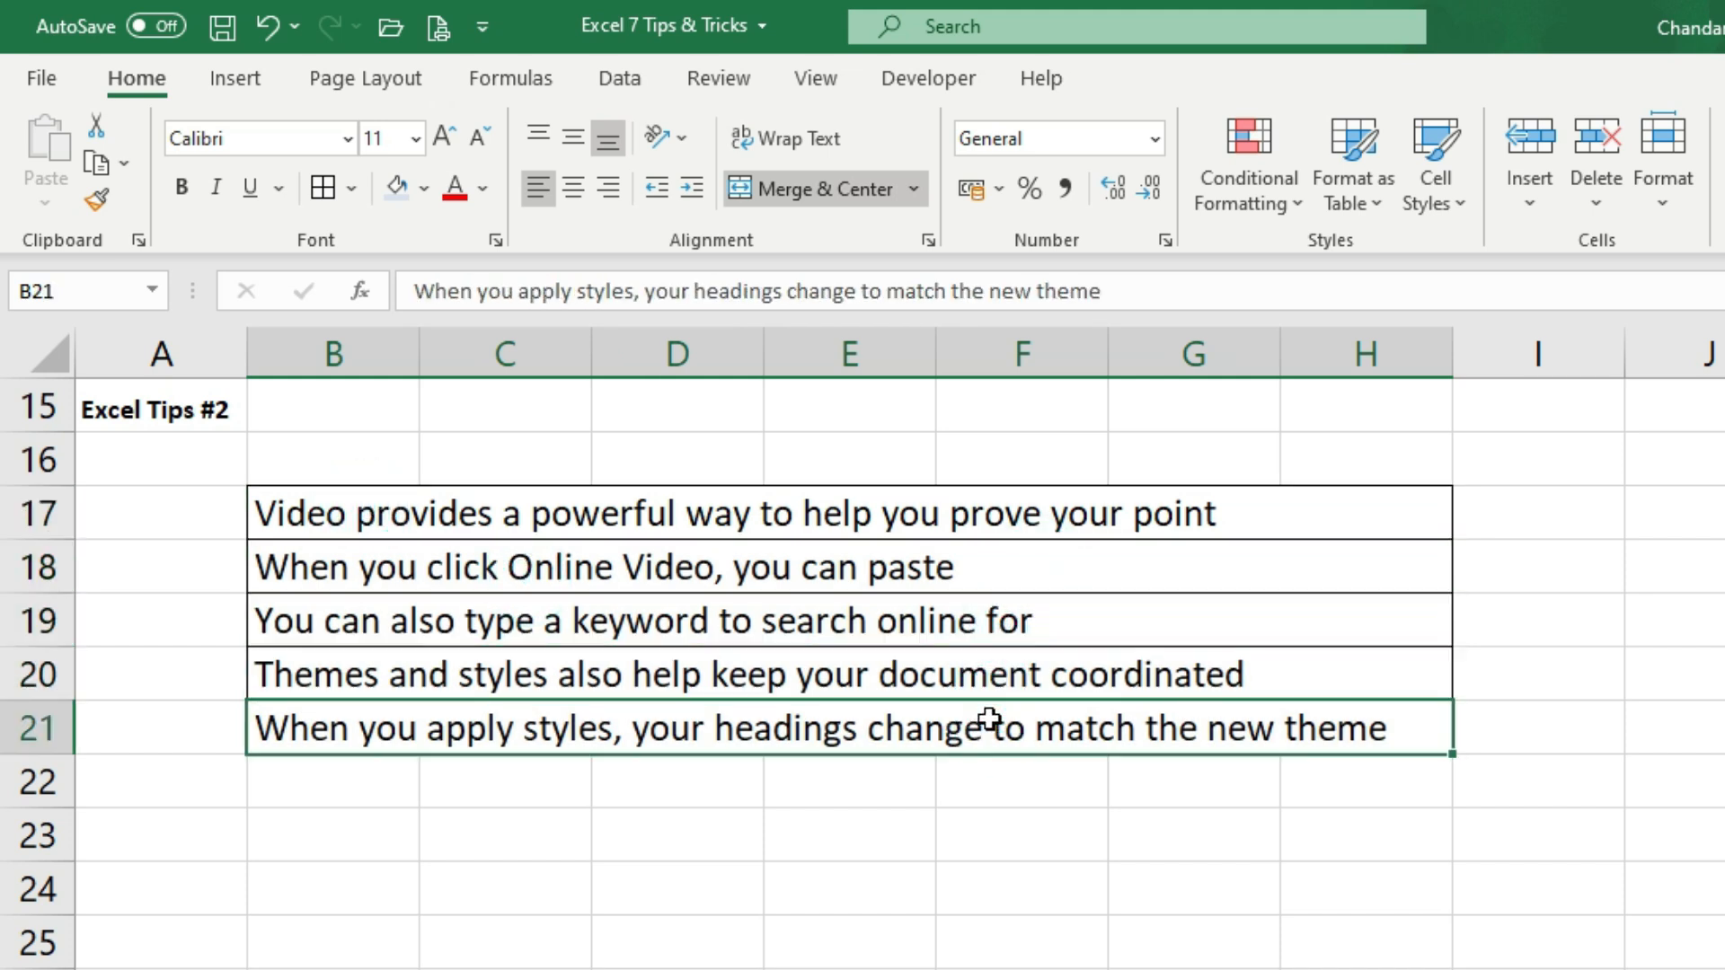
{"action": "left_click_drag", "start_coordinate": [873, 511], "coordinate": [858, 736]}
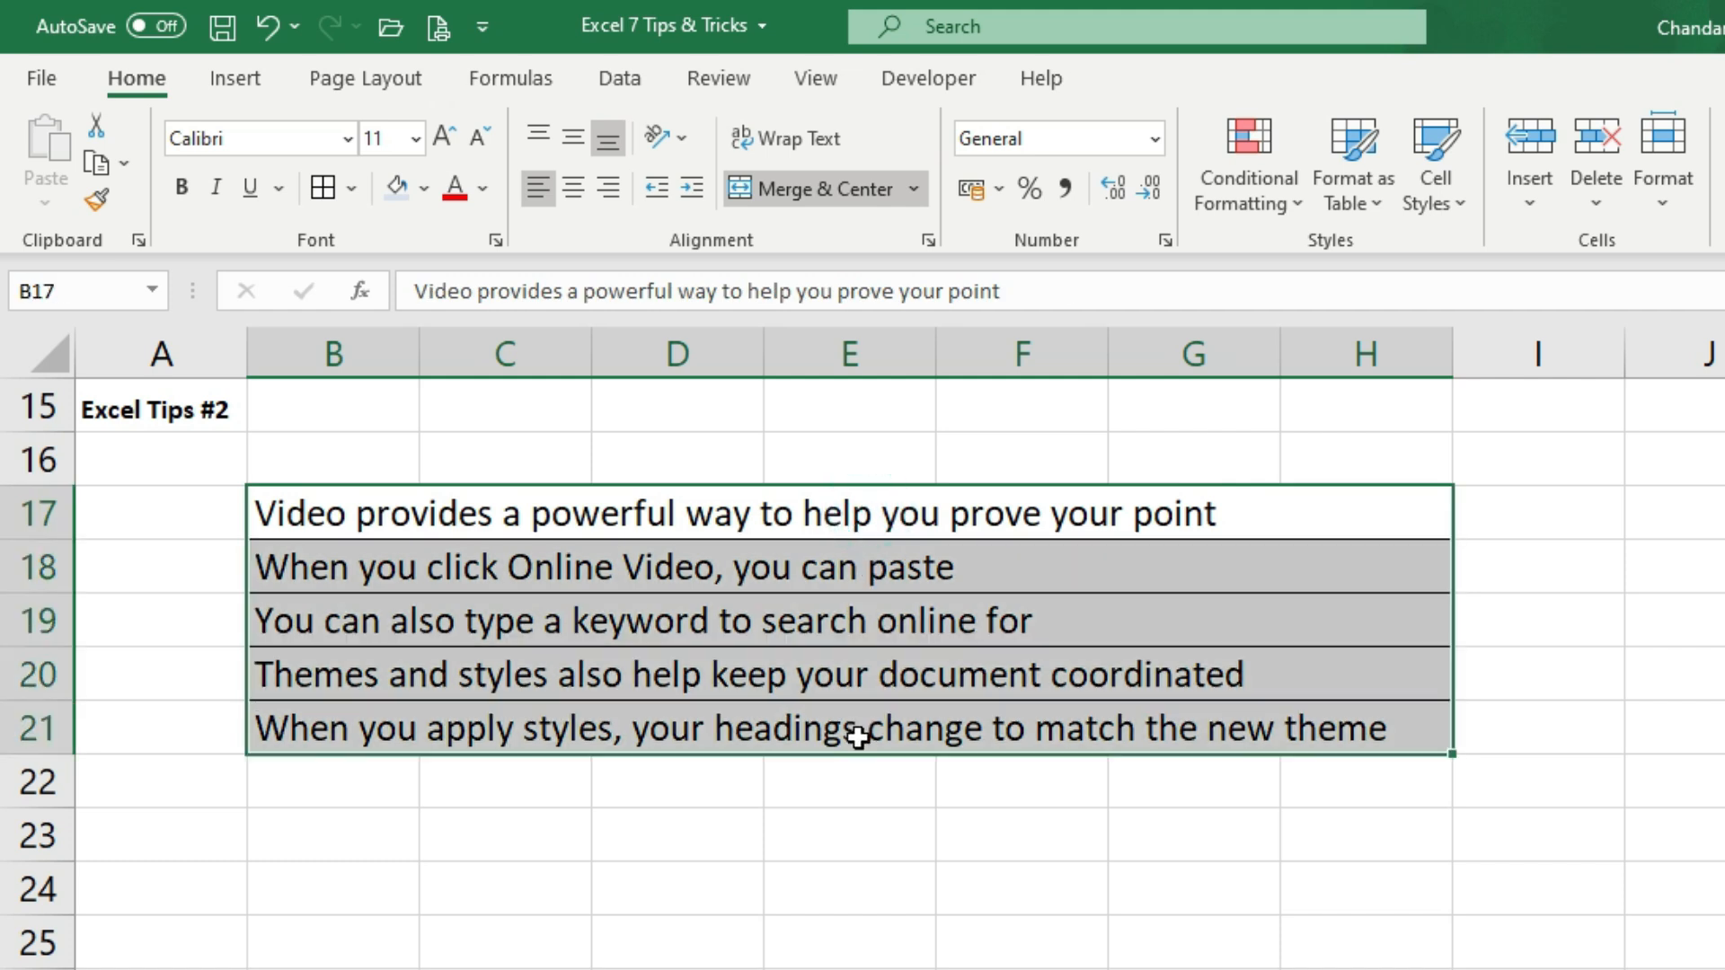
Step: Try centre and right alignment on the sentences, then settle on left alignment
{"action": "left_click", "coordinate": [586, 206]}
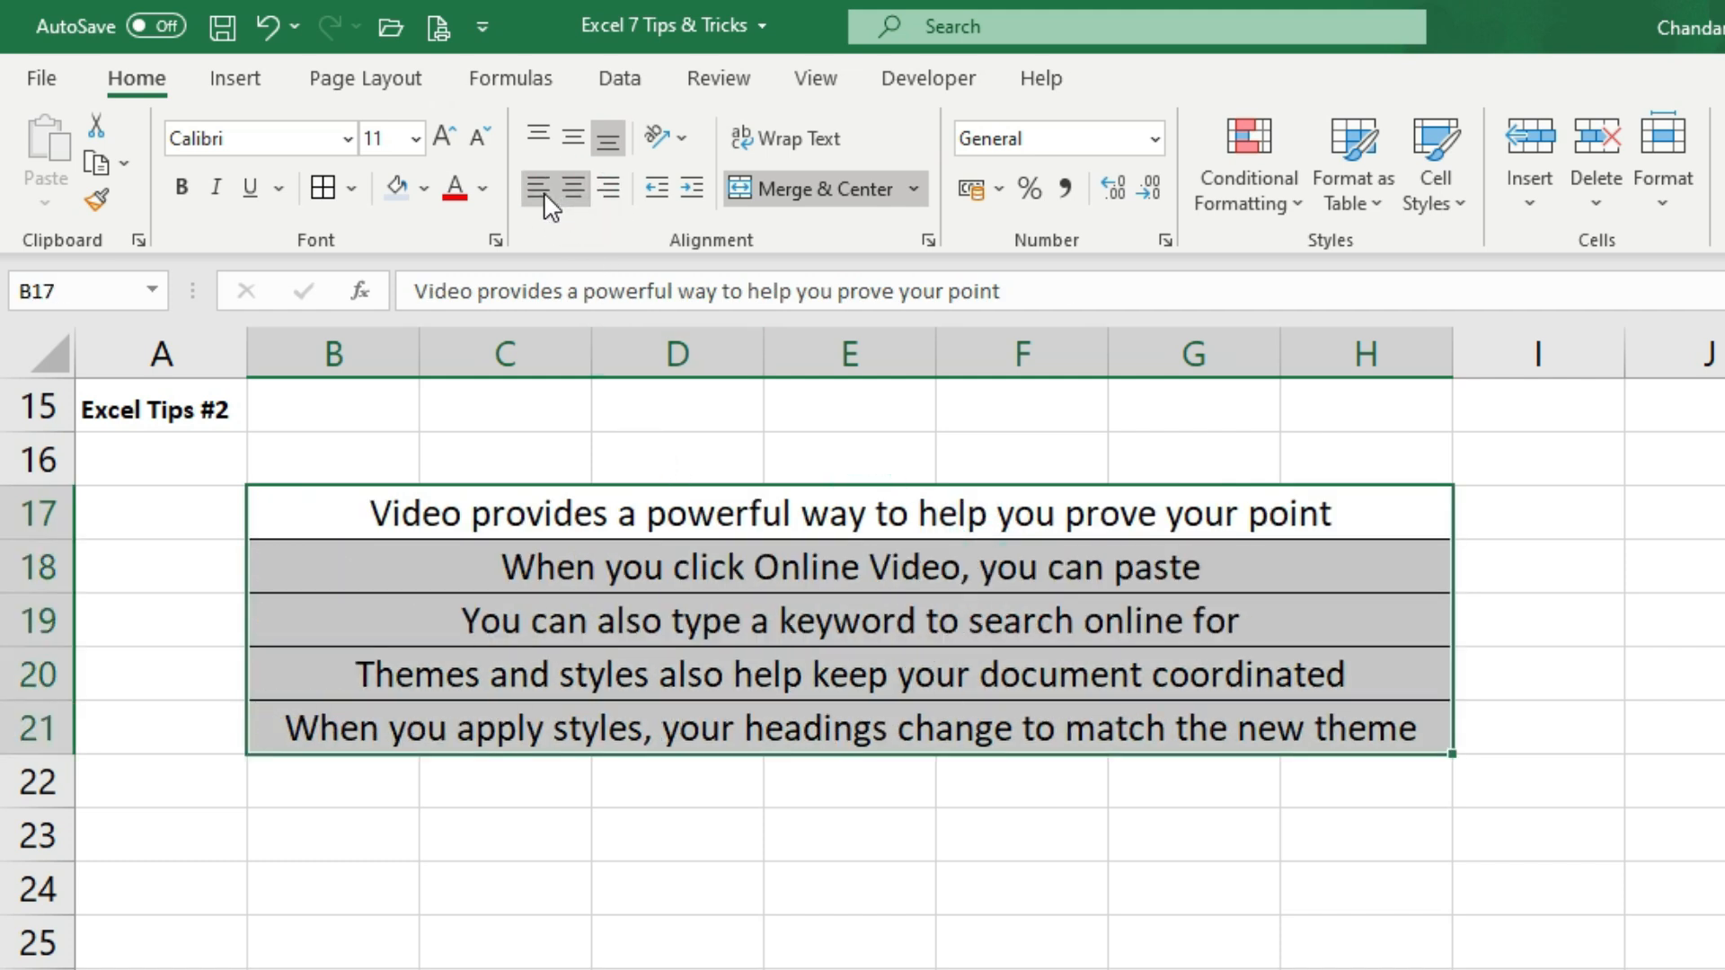
{"action": "left_click", "coordinate": [575, 188]}
{"action": "left_click", "coordinate": [575, 189]}
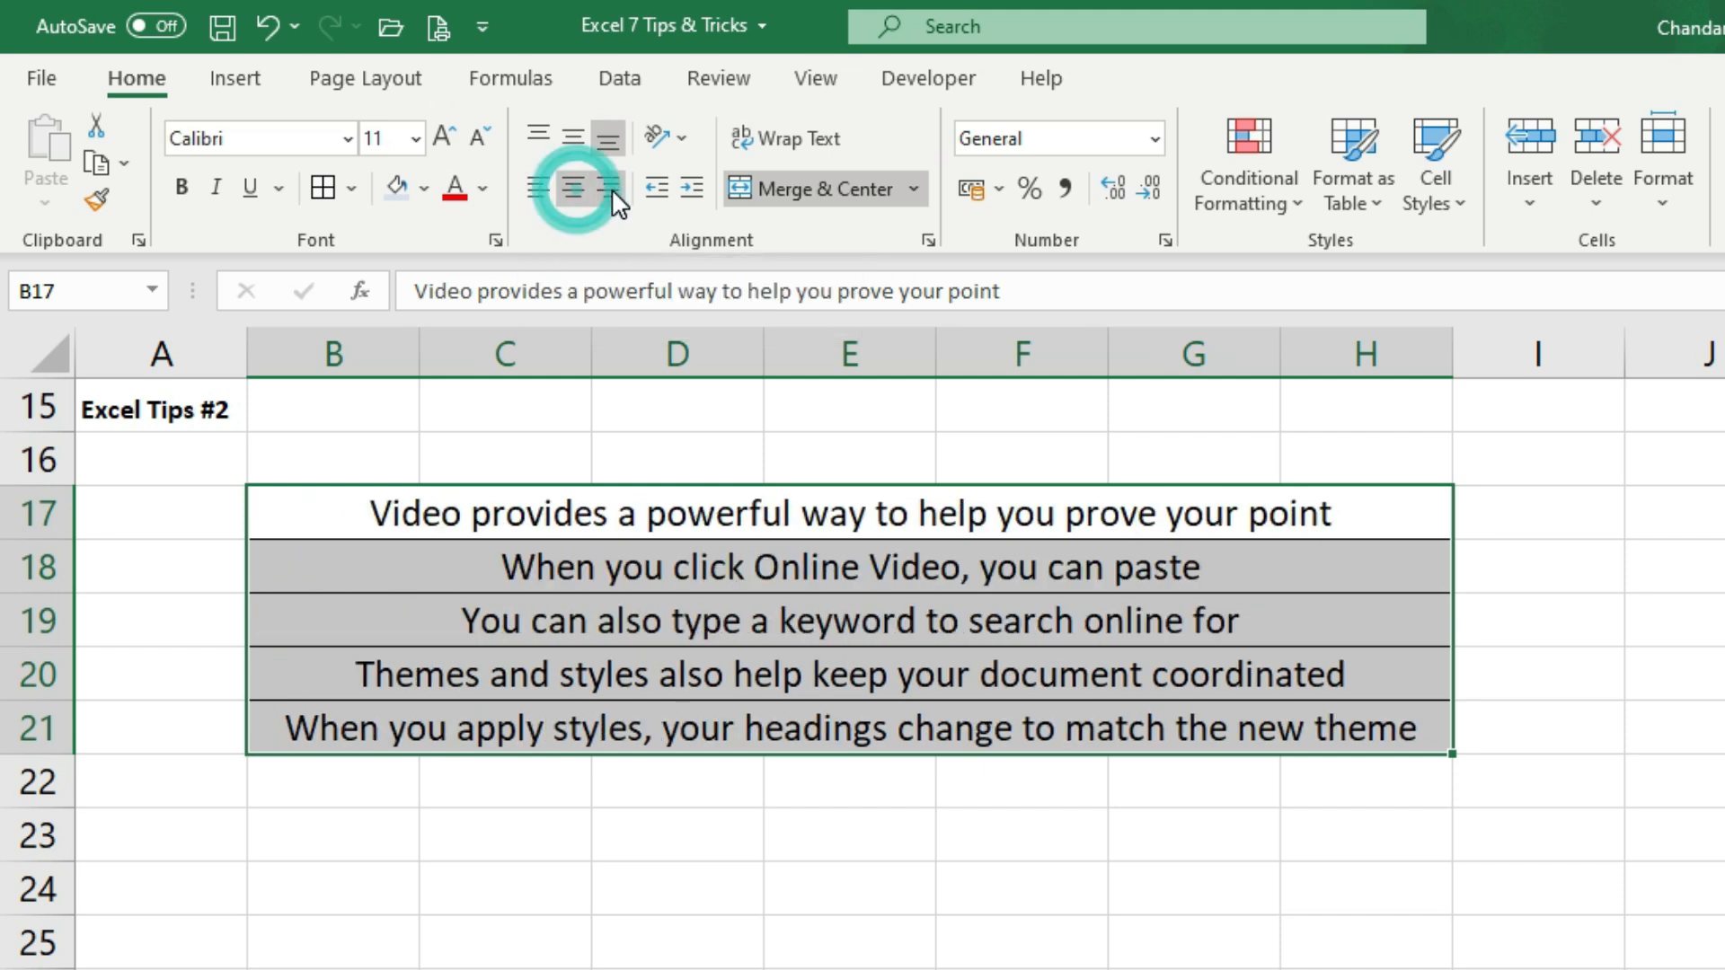
{"action": "left_click", "coordinate": [613, 194]}
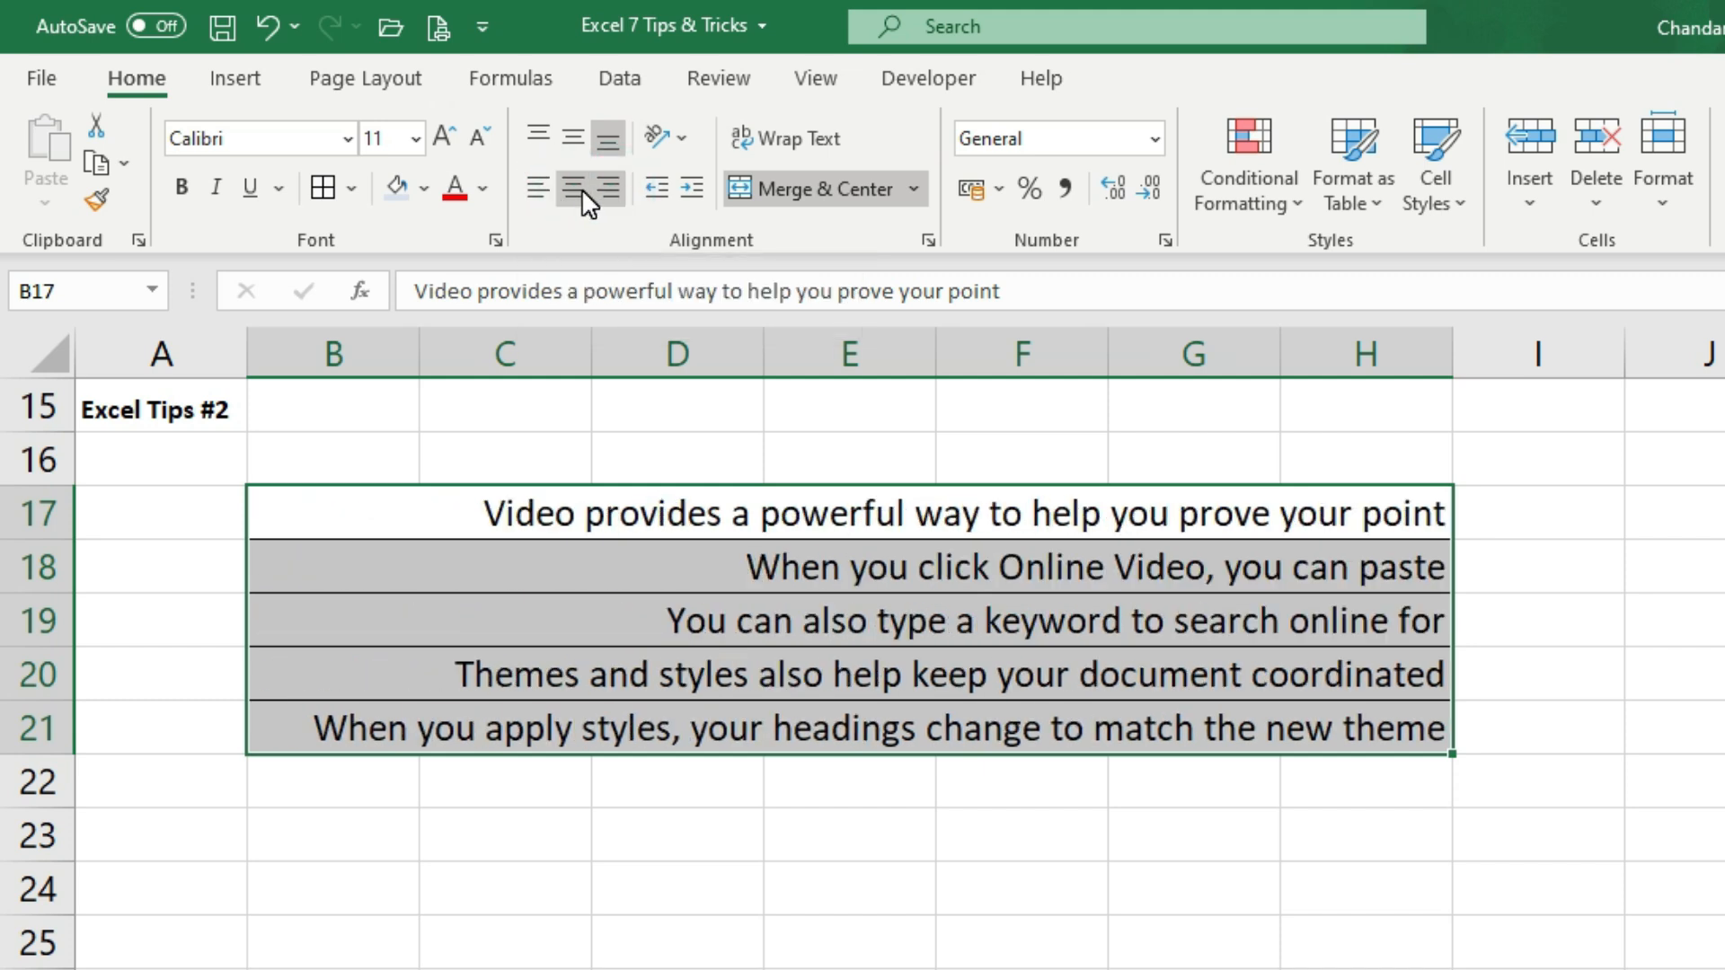
{"action": "left_click", "coordinate": [577, 188]}
{"action": "left_click", "coordinate": [536, 186]}
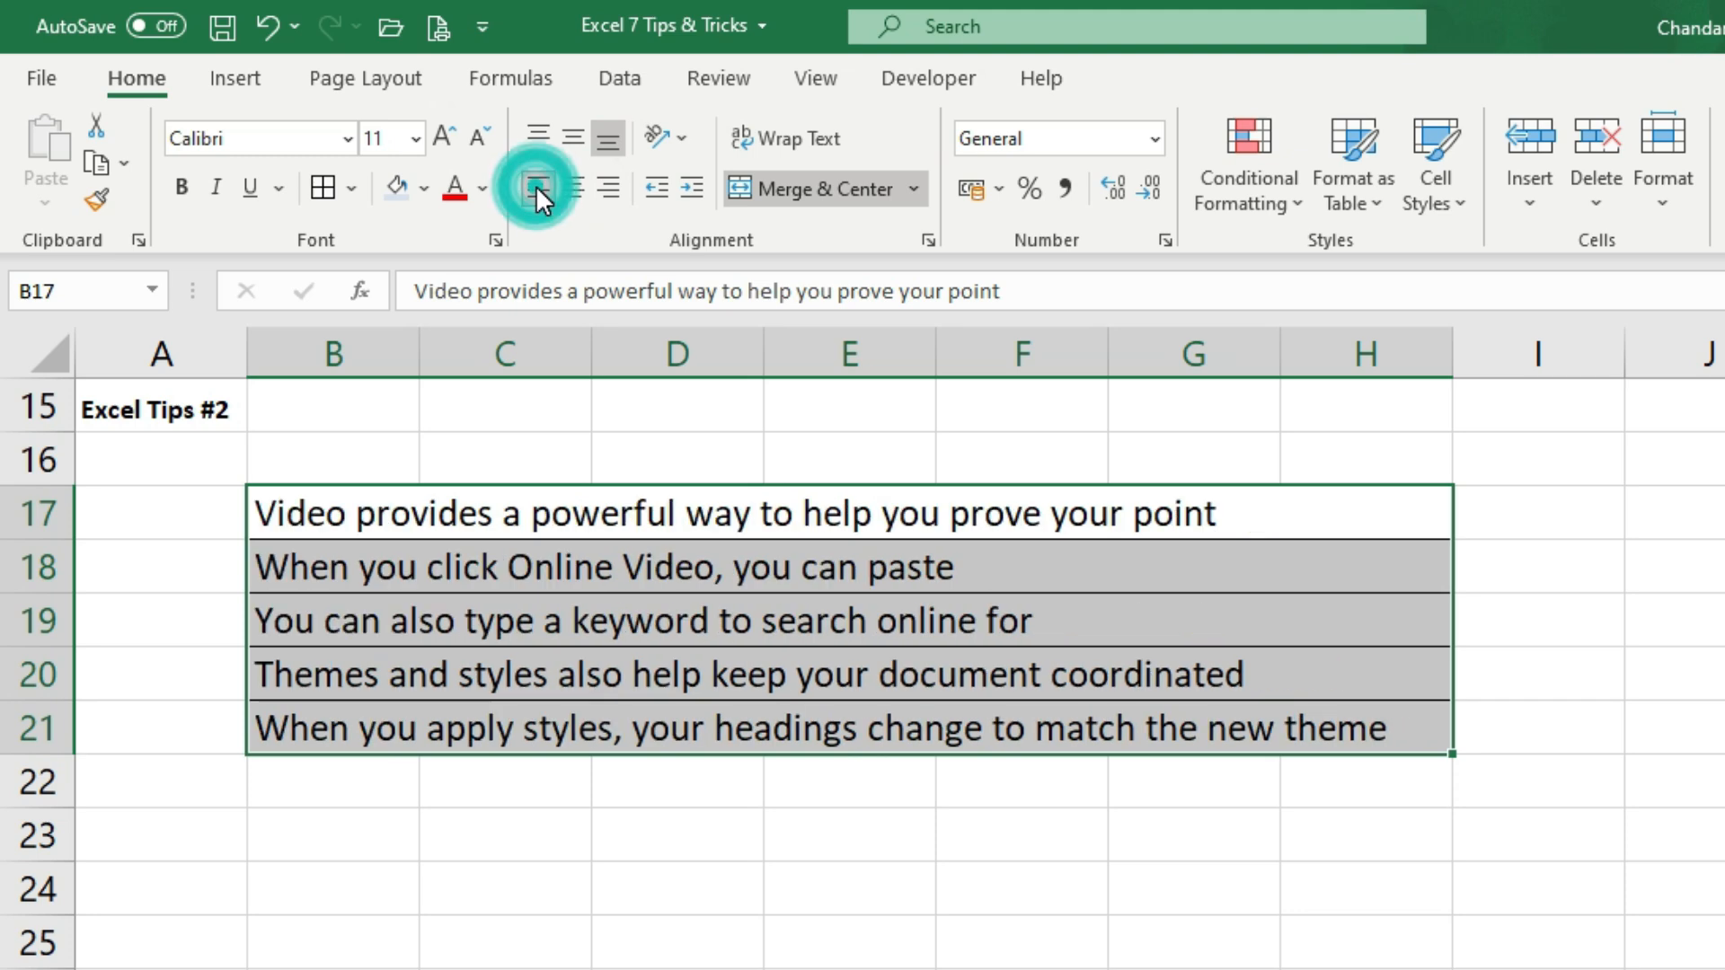
{"action": "left_click", "coordinate": [616, 585]}
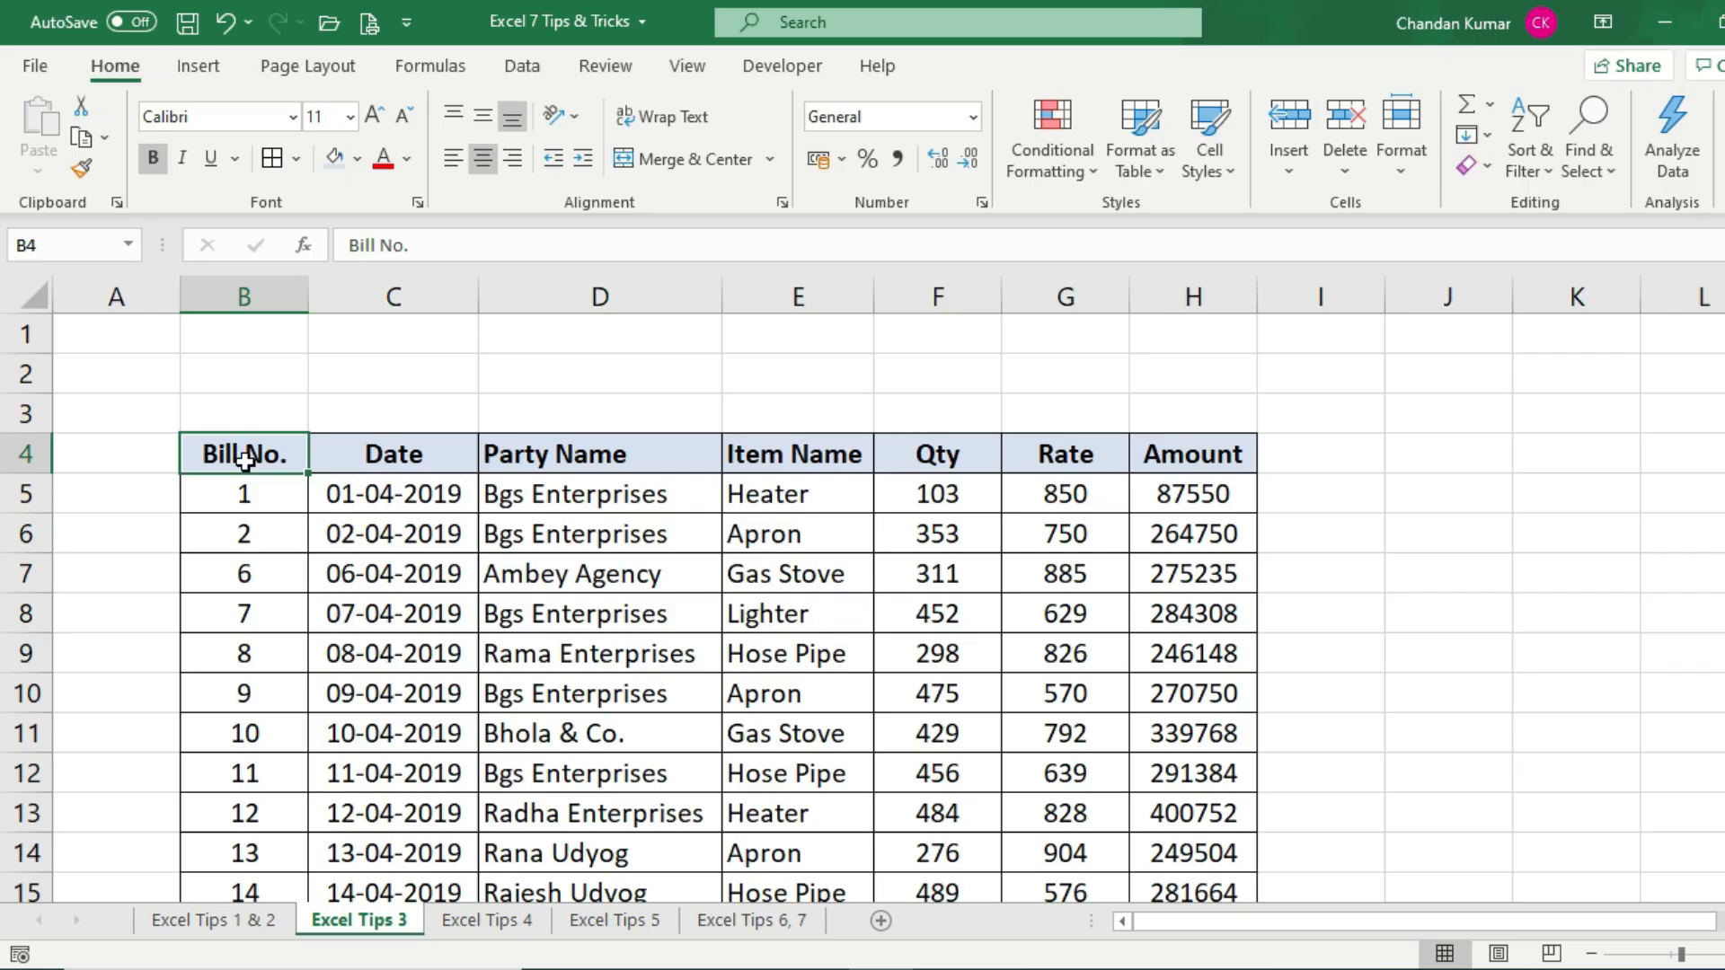
Step: Examine the bill table's extent, including the empty row 101 below it, then return to the data
{"action": "left_click_drag", "start_coordinate": [243, 454], "coordinate": [1062, 836]}
{"action": "left_click_drag", "start_coordinate": [262, 763], "coordinate": [1186, 779]}
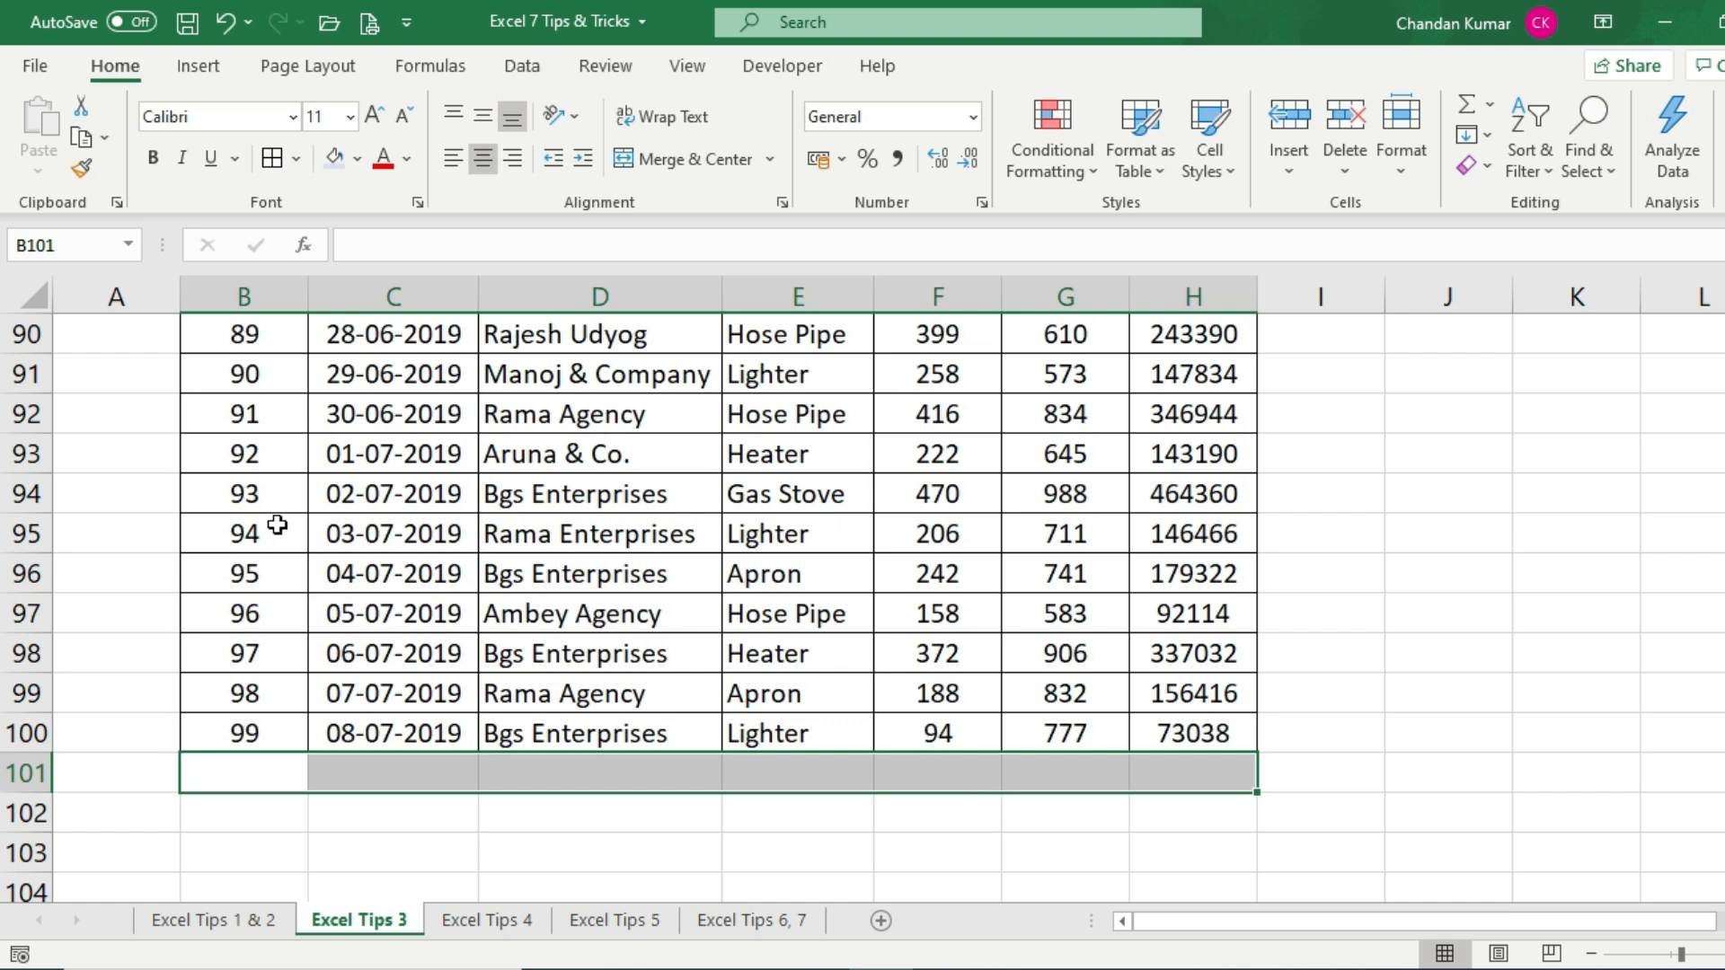
{"action": "left_click_drag", "start_coordinate": [261, 766], "coordinate": [724, 780]}
{"action": "left_click", "coordinate": [597, 771]}
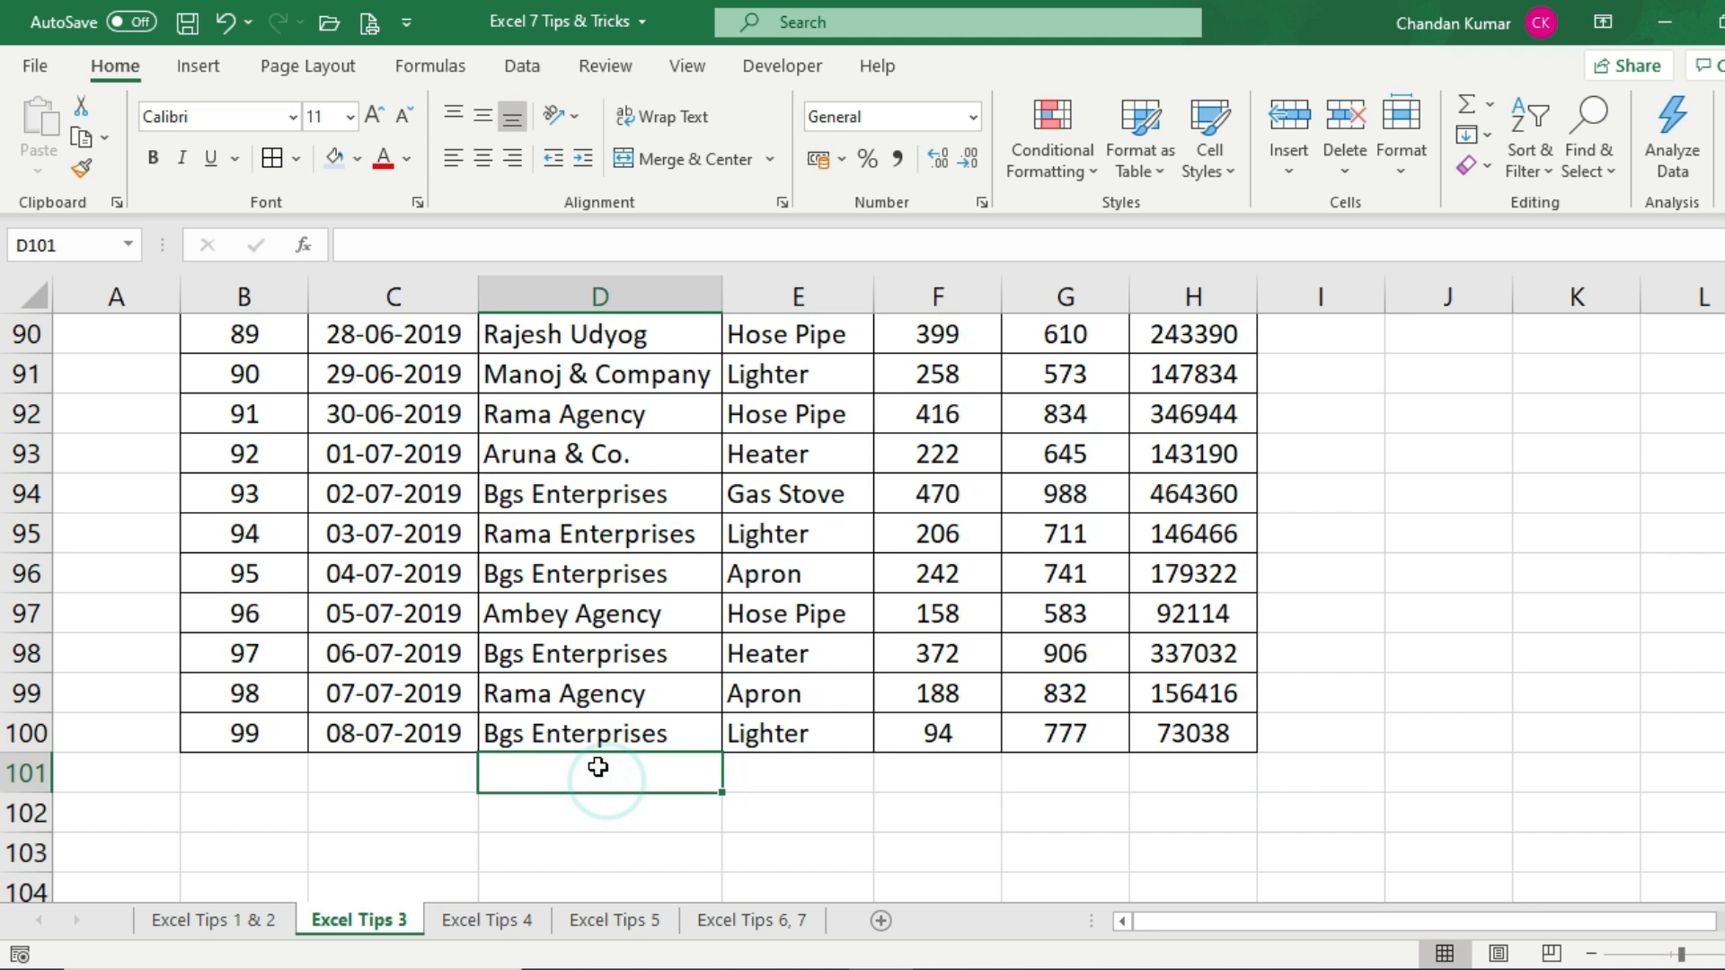
{"action": "scroll", "coordinate": [554, 512], "scroll_direction": "up", "scroll_amount": 19}
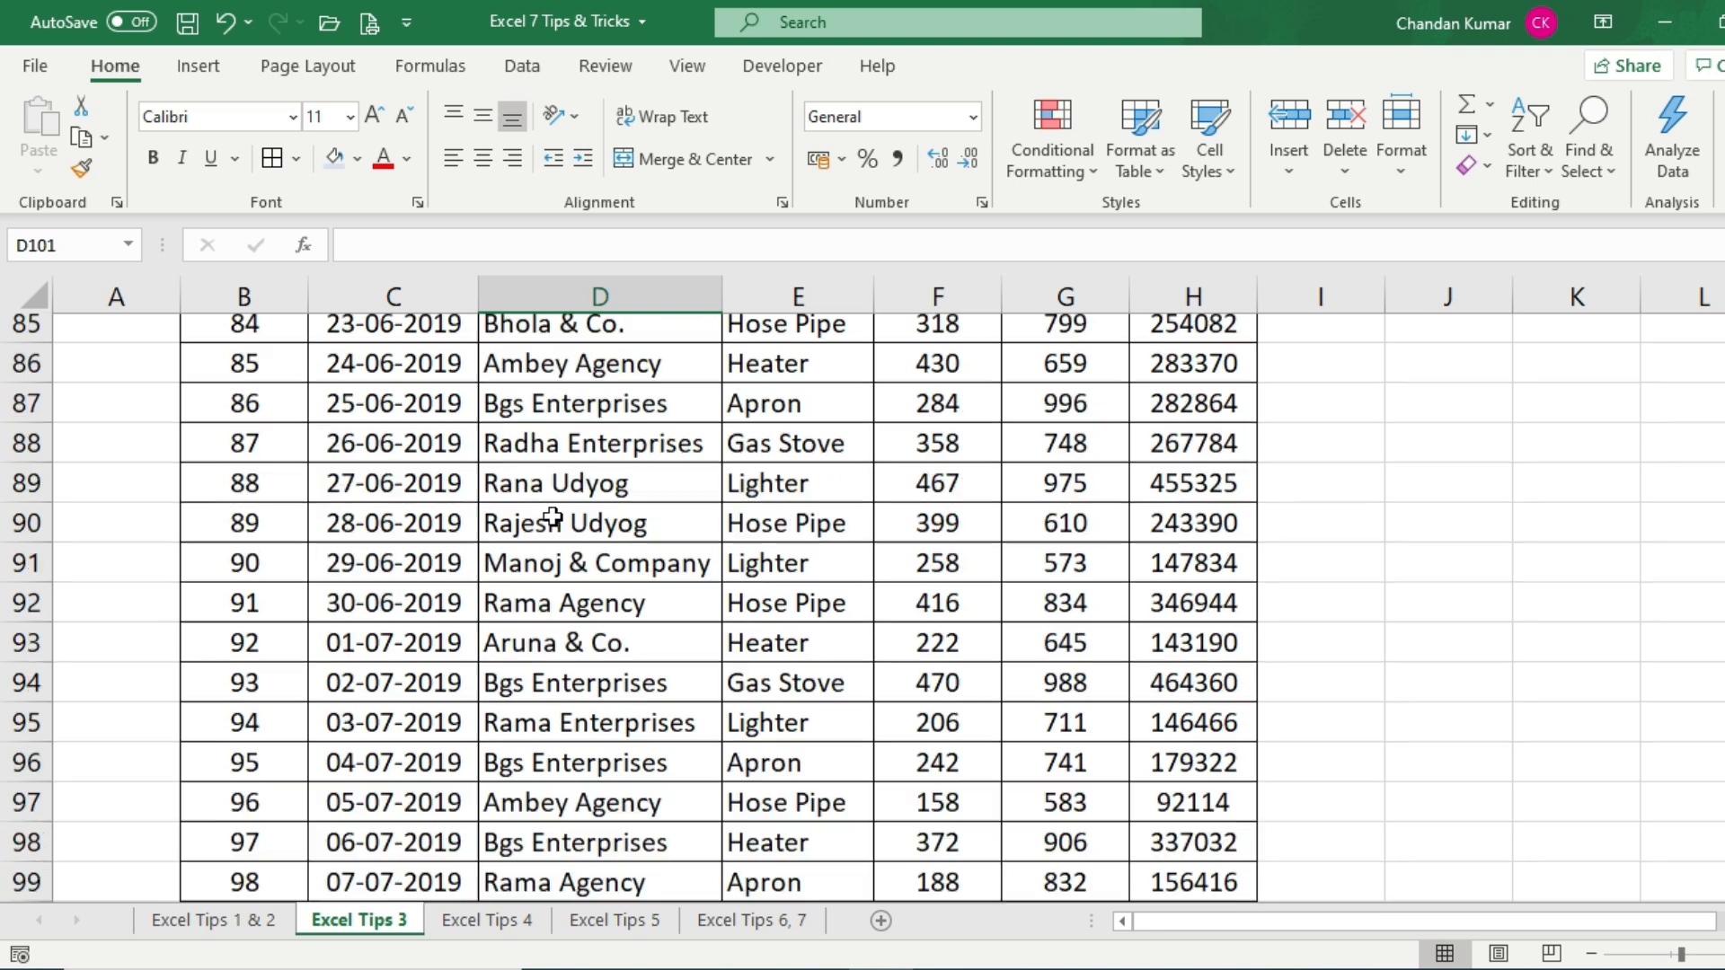
{"action": "scroll", "coordinate": [557, 503], "scroll_direction": "up", "scroll_amount": 11}
{"action": "left_click", "coordinate": [596, 489]}
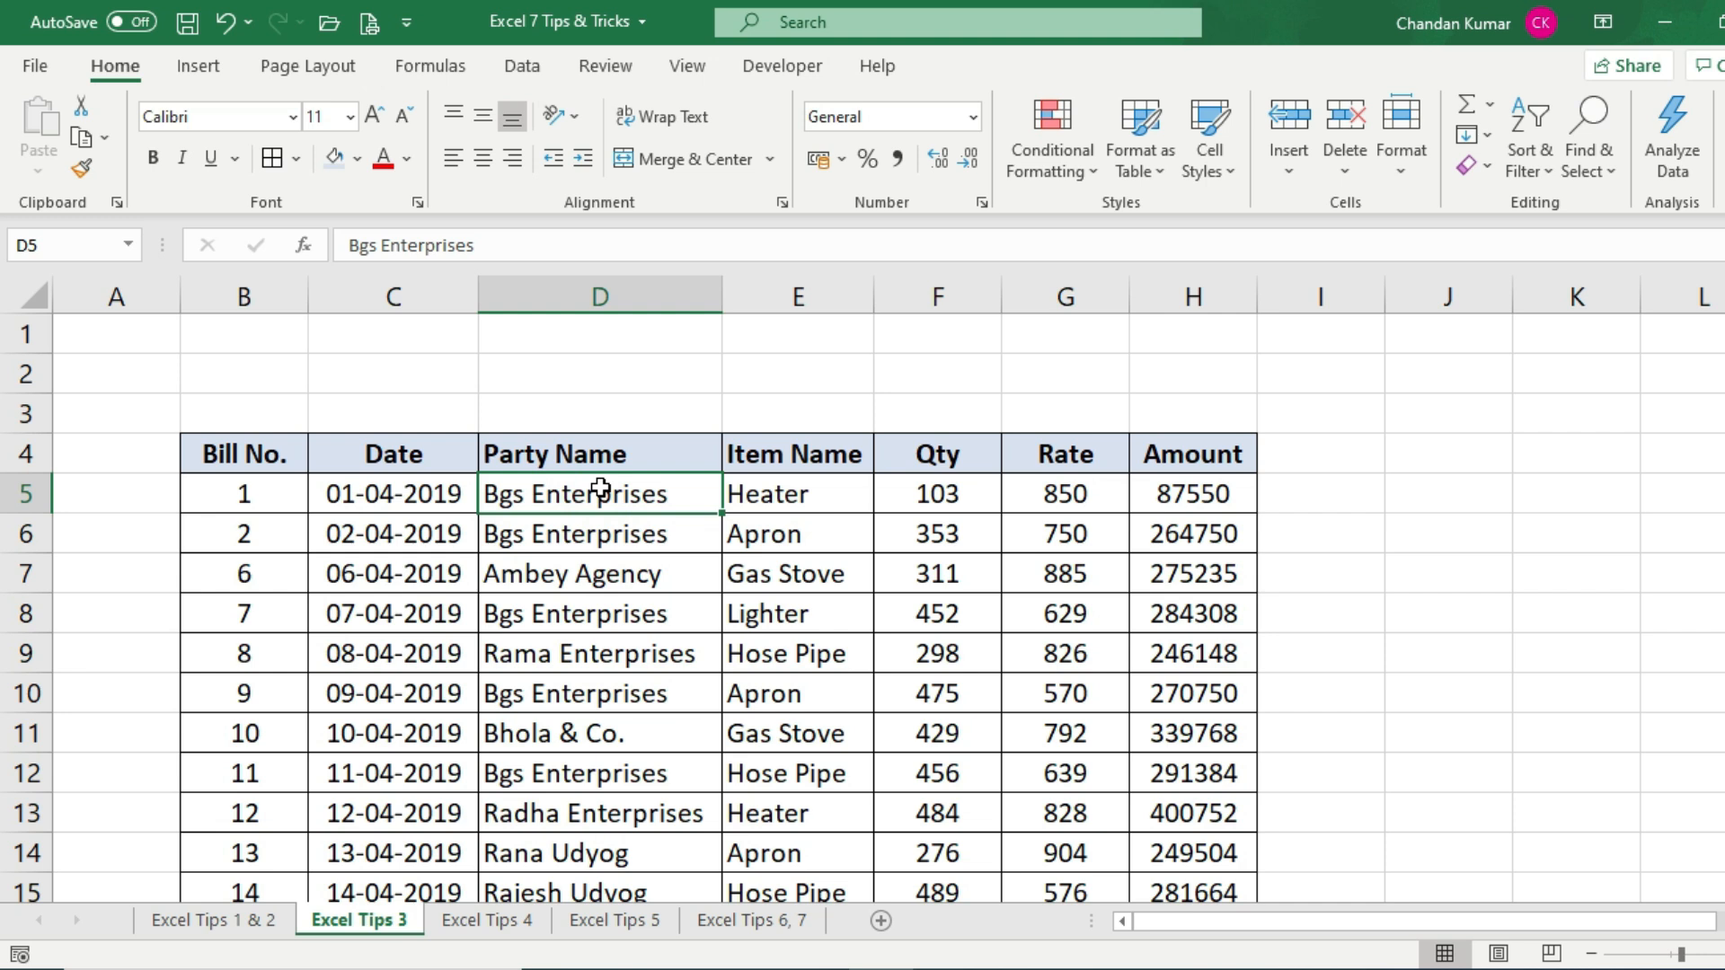
{"action": "left_click", "coordinate": [770, 616]}
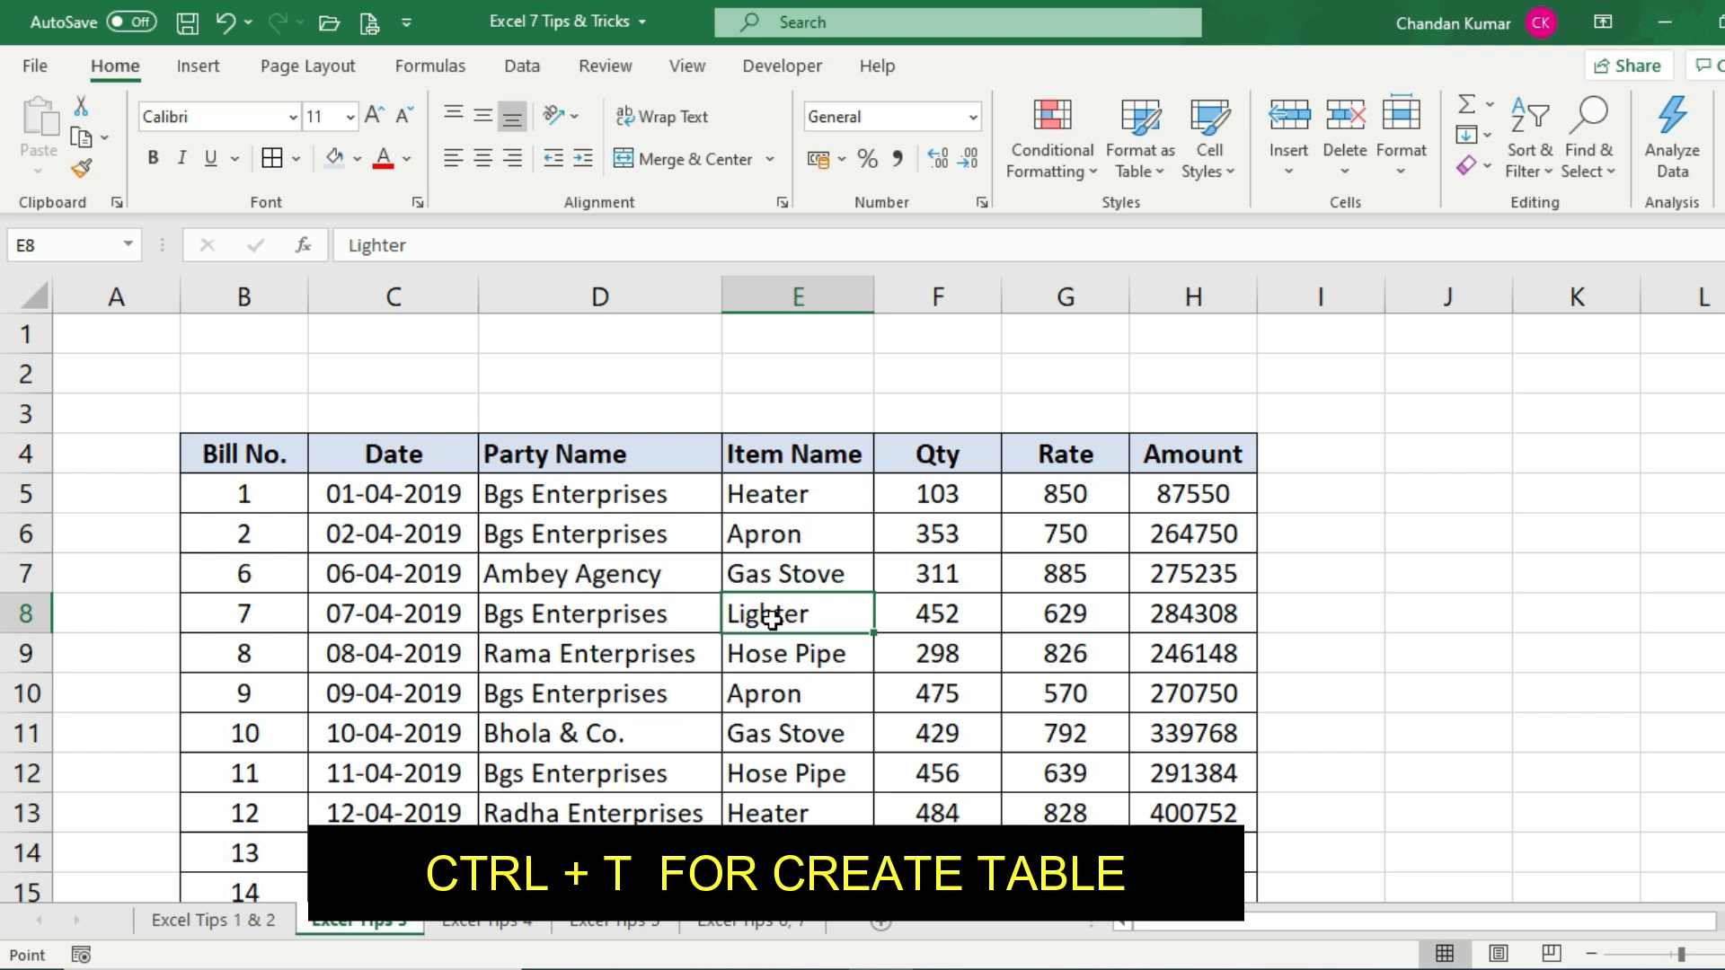
Step: Convert the bill range $B$4:$H$100 into a table with headers using Ctrl+T
{"action": "key", "text": "ctrl+t"}
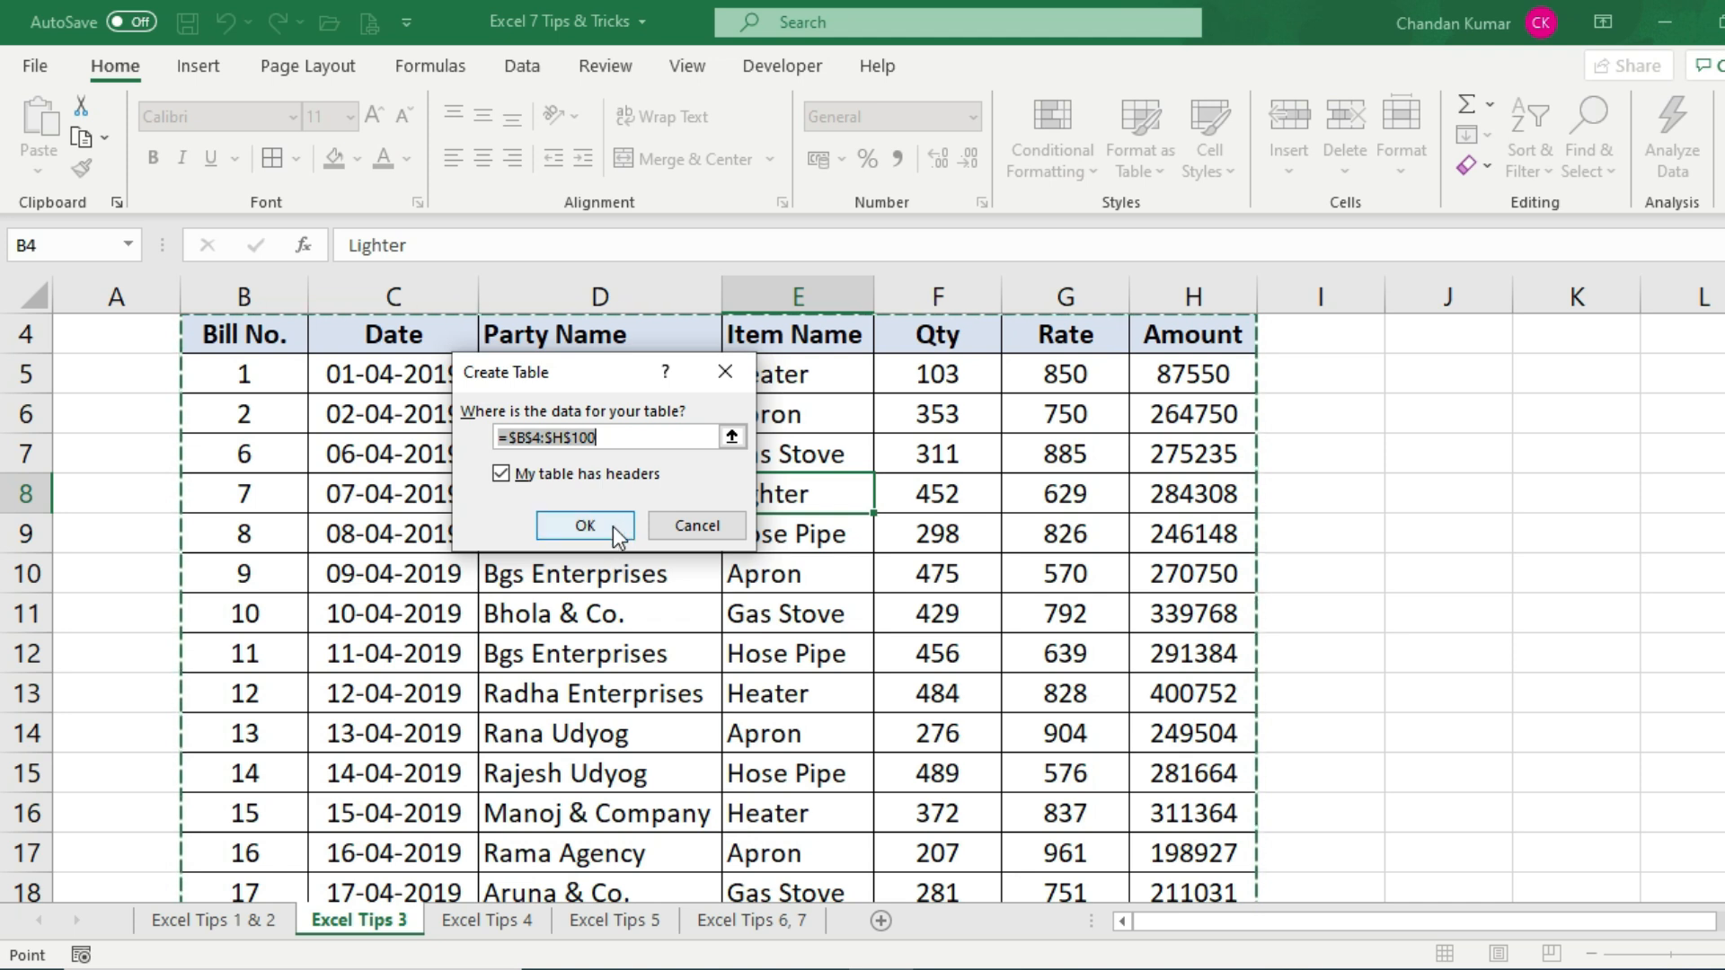
{"action": "left_click", "coordinate": [585, 526]}
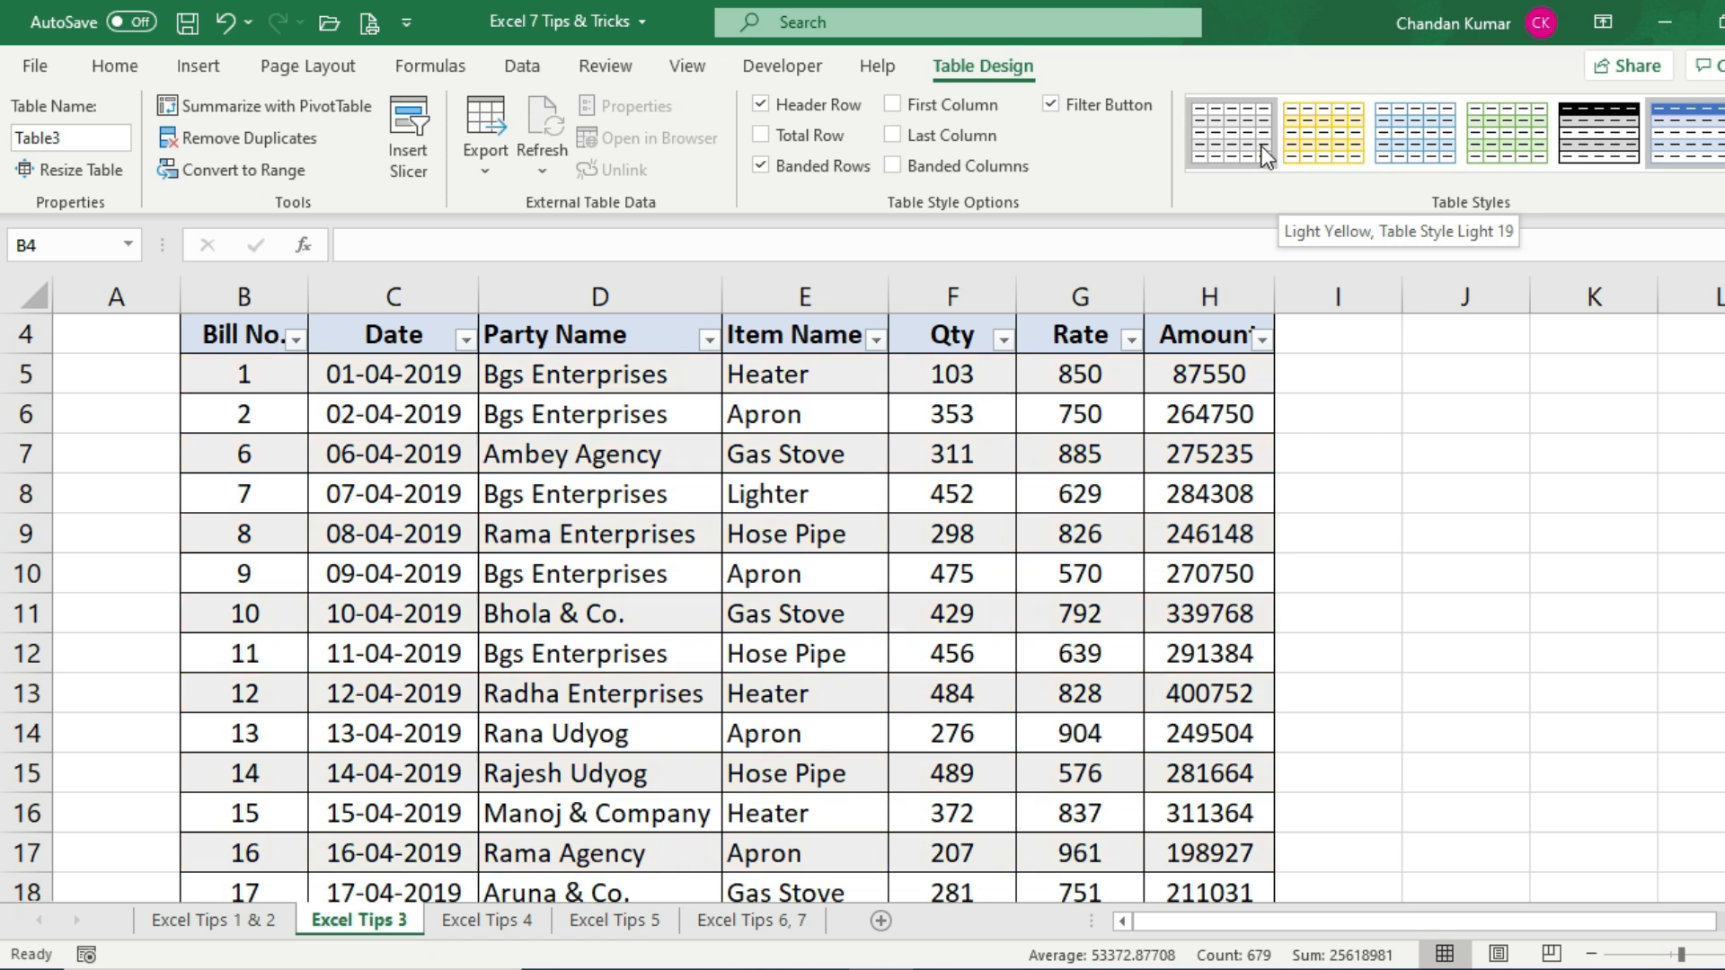
Step: Apply Light Yellow Table Style Light 19 and add a Total row to the table
{"action": "left_click", "coordinate": [1308, 142]}
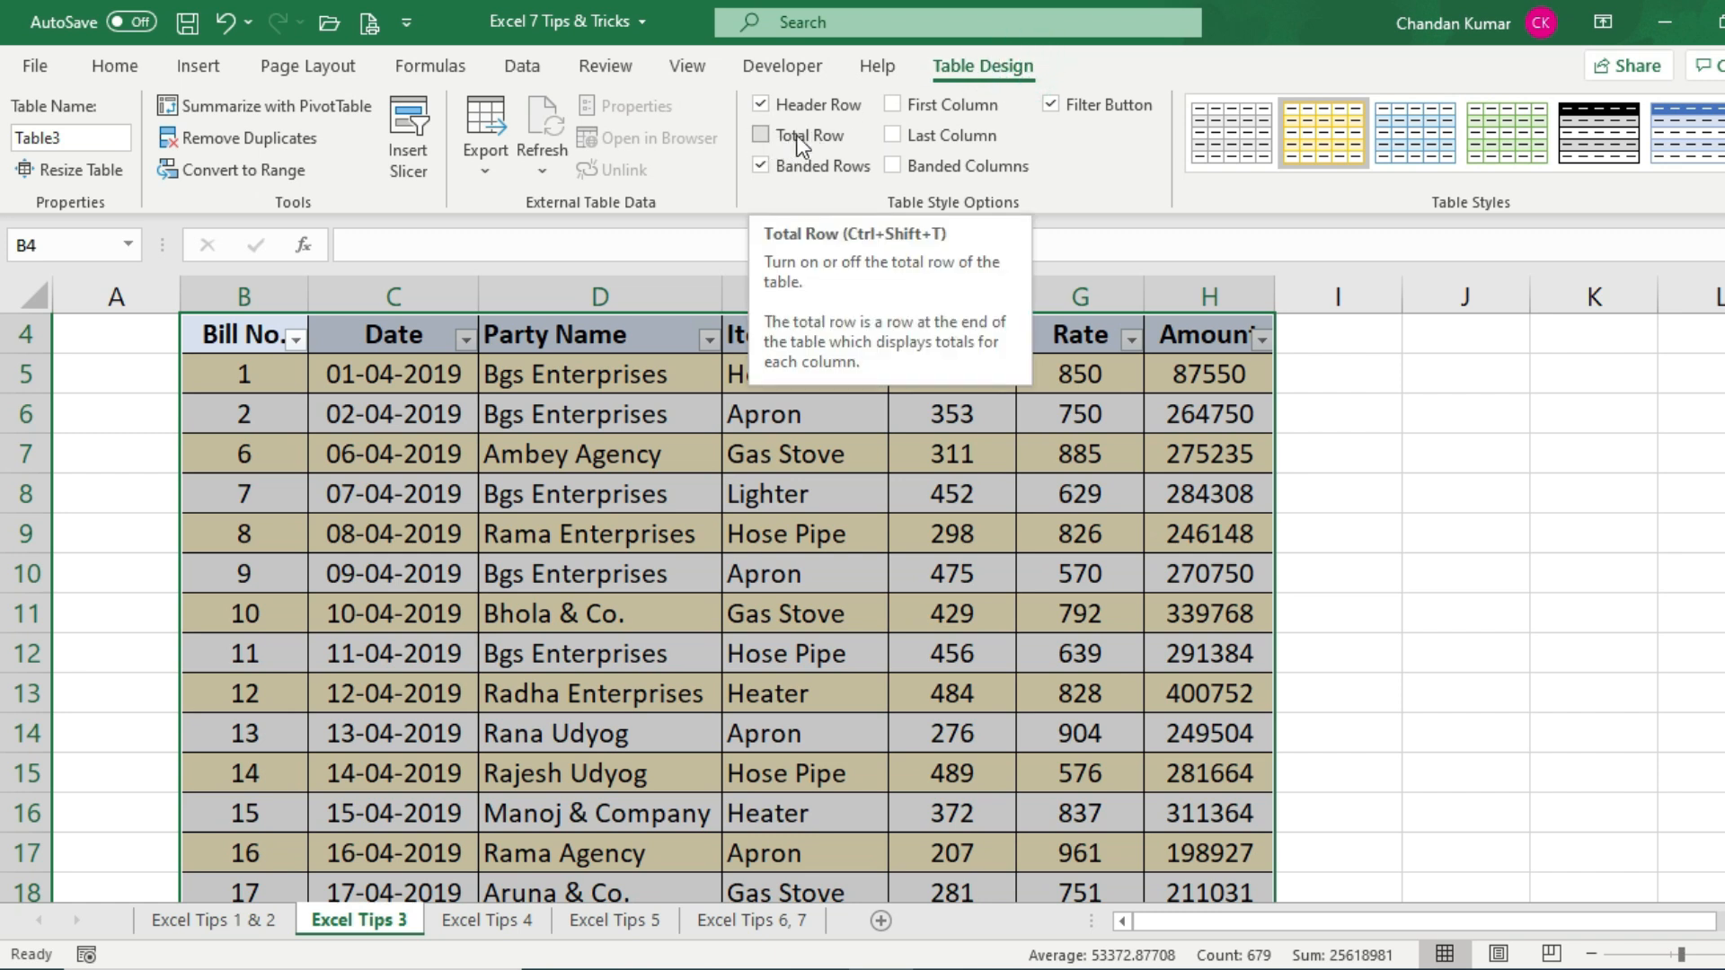
{"action": "left_click", "coordinate": [761, 137]}
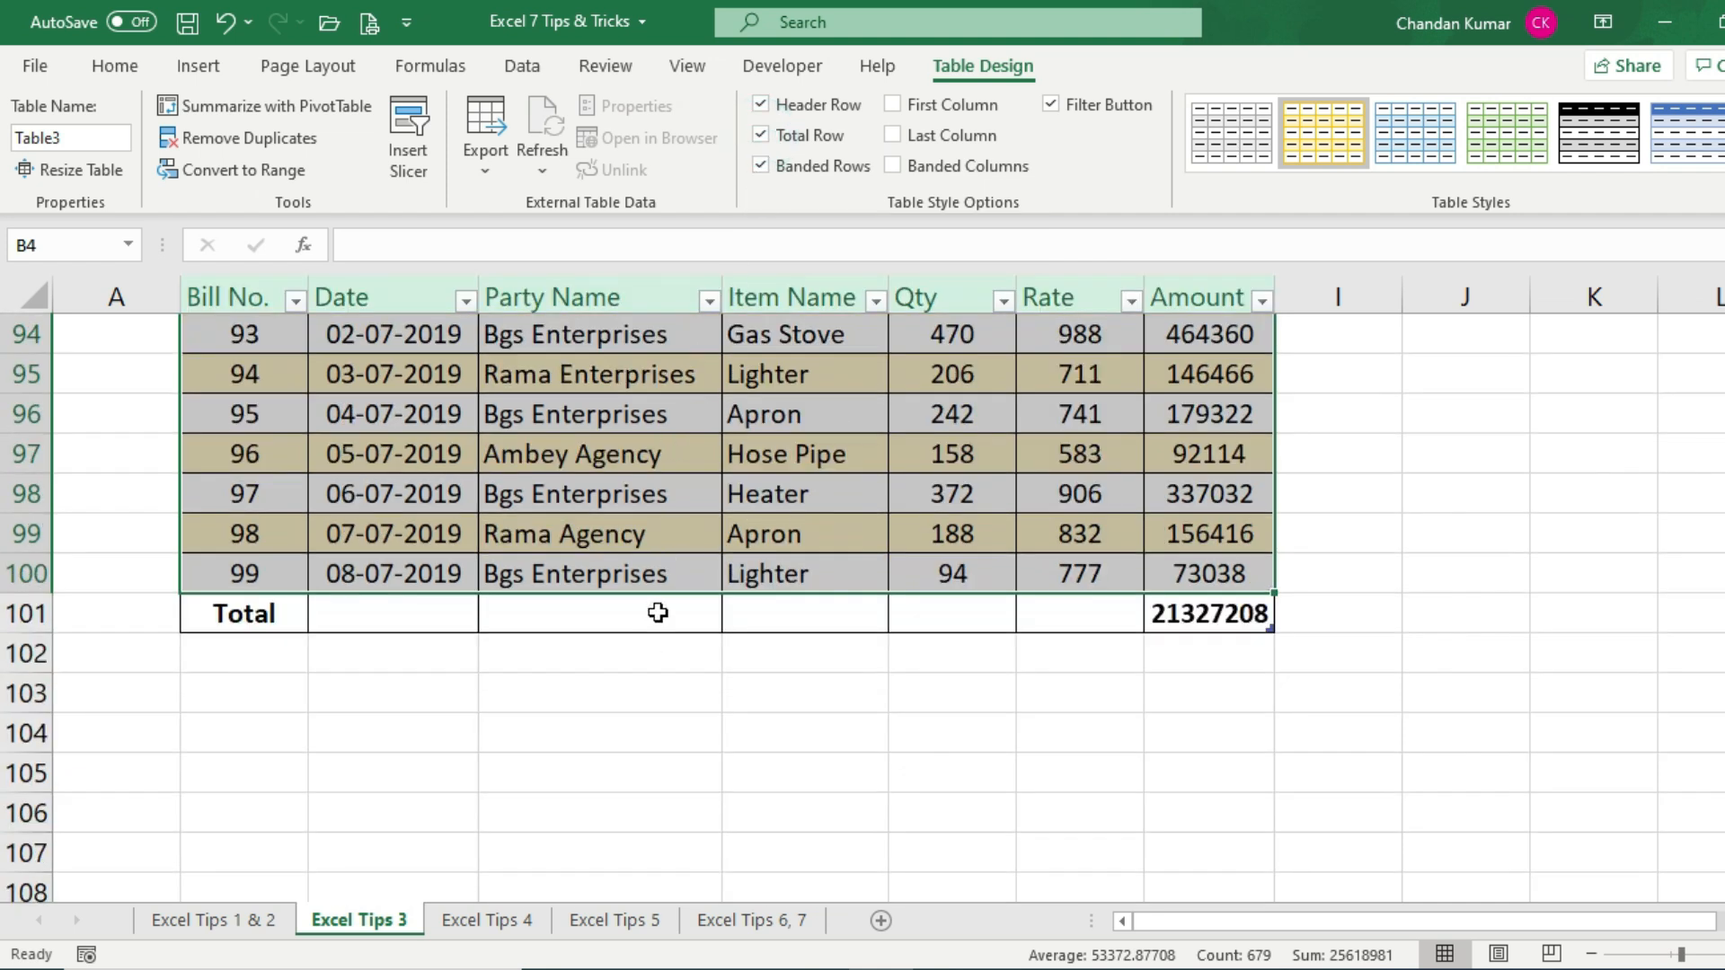
{"action": "left_click", "coordinate": [653, 615]}
{"action": "left_click", "coordinate": [959, 614]}
{"action": "left_click_drag", "start_coordinate": [220, 607], "coordinate": [395, 611]}
{"action": "left_click_drag", "start_coordinate": [503, 614], "coordinate": [939, 611]}
Step: Inspect the Amount total's SUBTOTAL(109,[Amount]) formula giving 21327208 and compare it with the column values
{"action": "left_click", "coordinate": [1202, 613]}
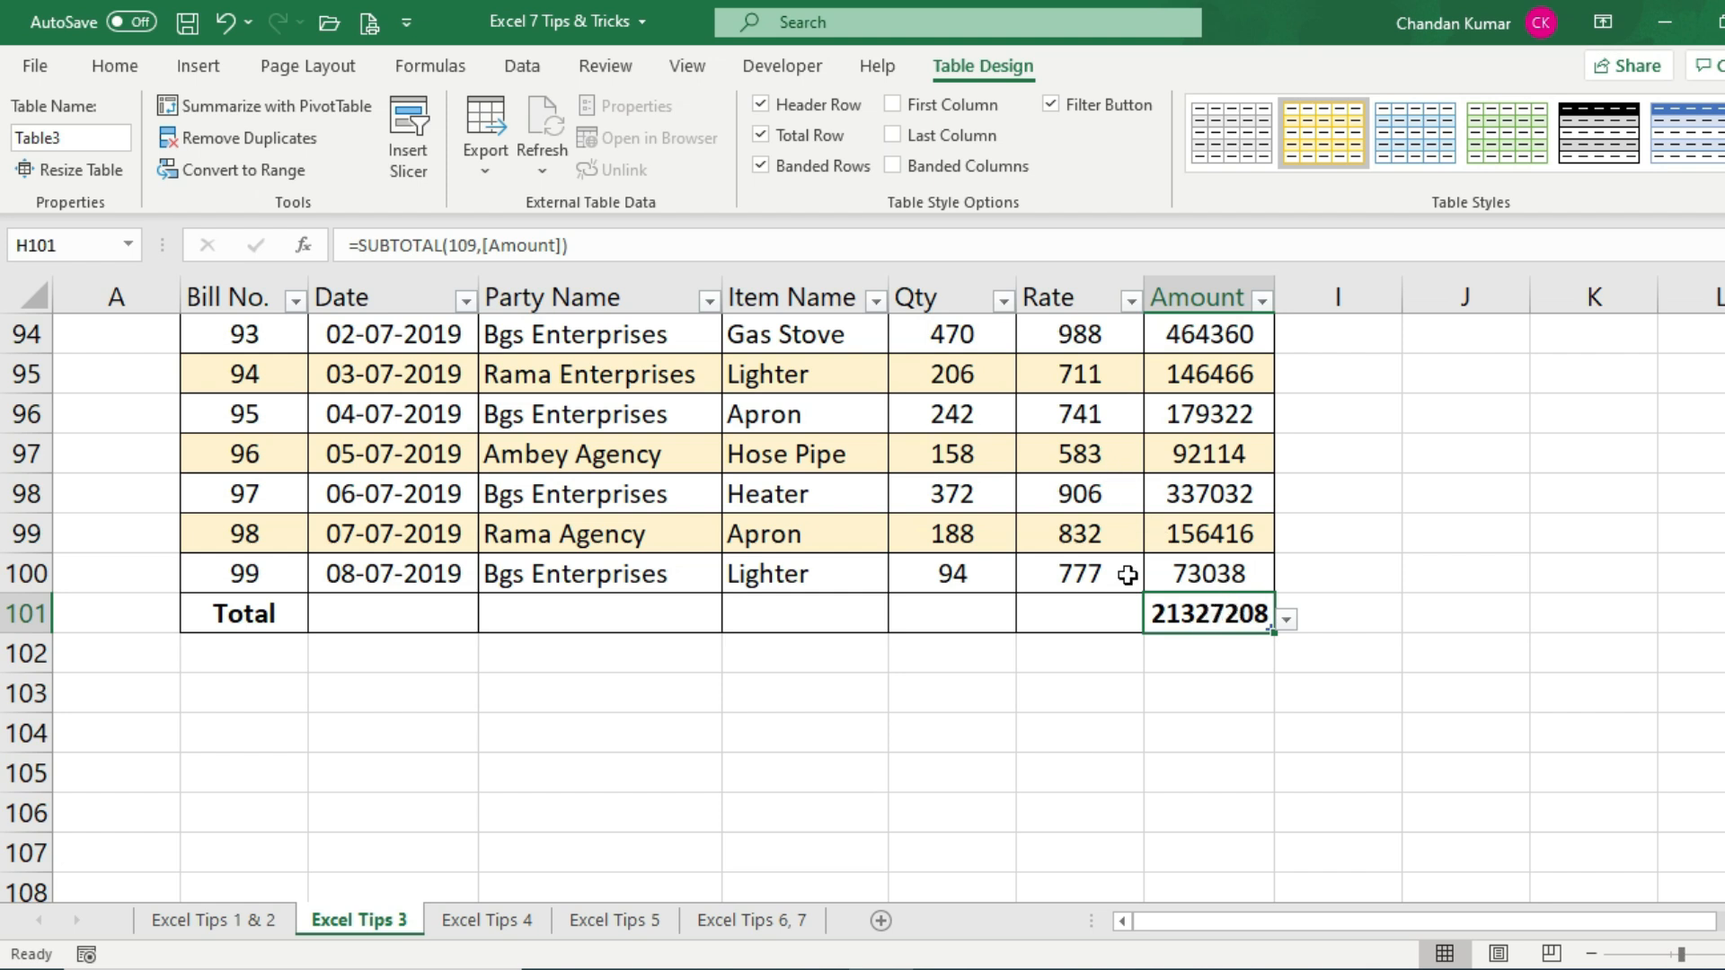
{"action": "double_click", "coordinate": [1226, 626]}
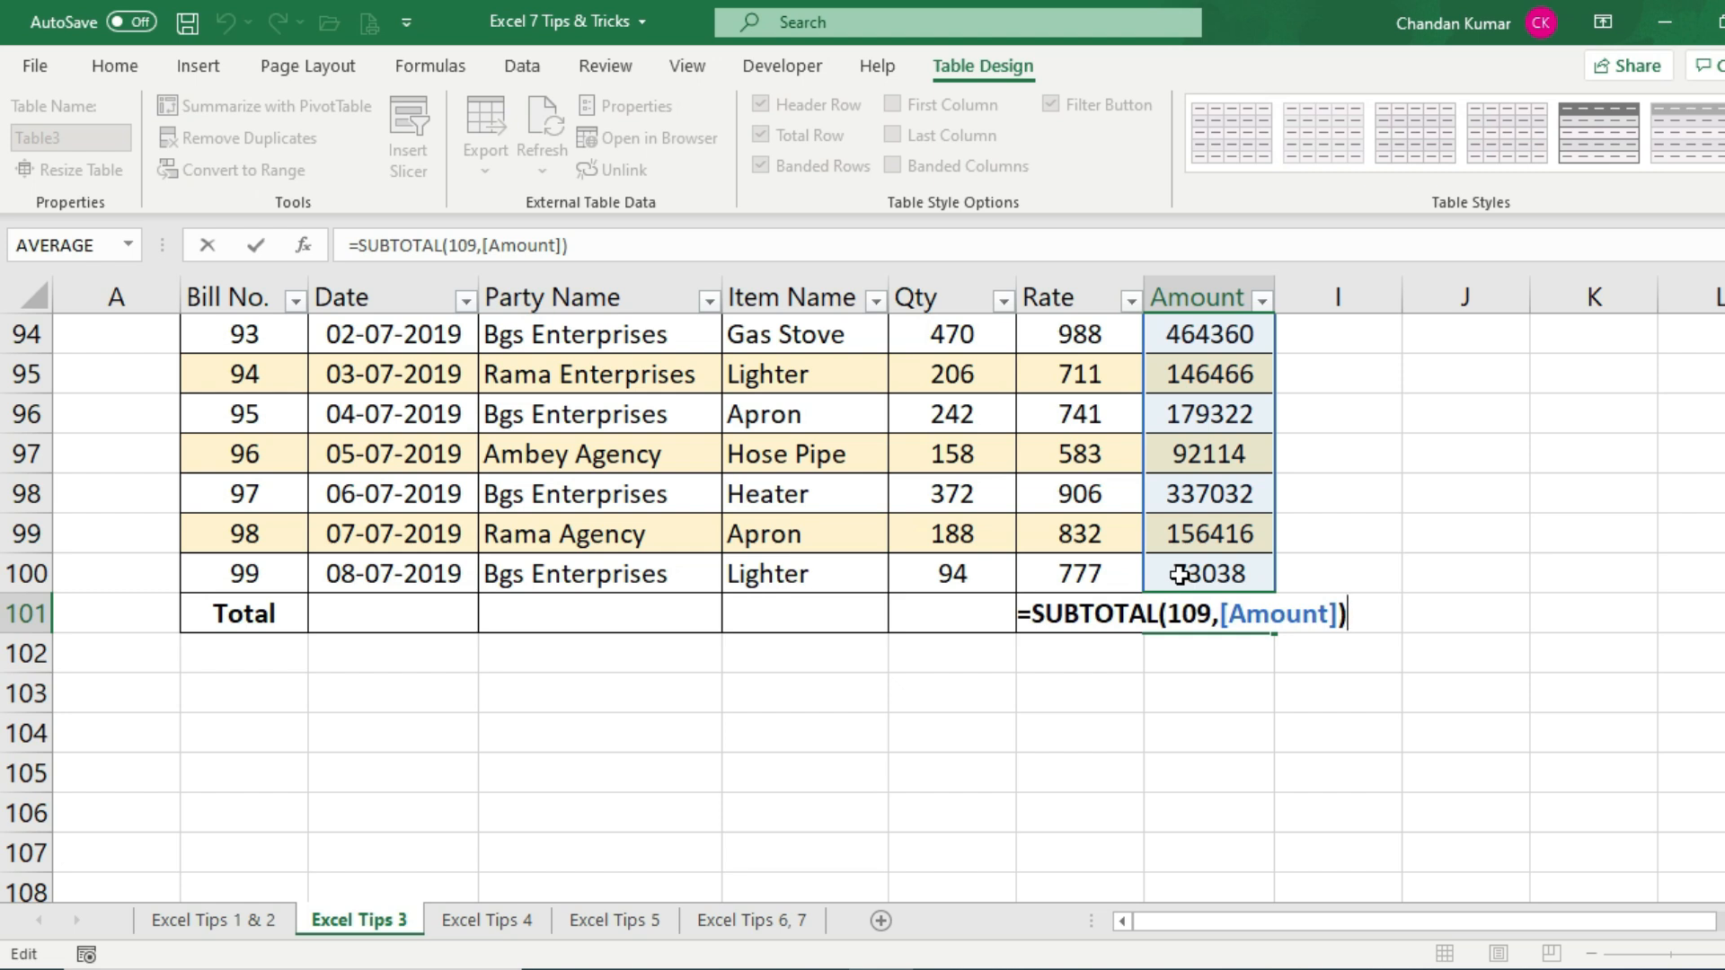
{"action": "key", "text": "ctrl+Return"}
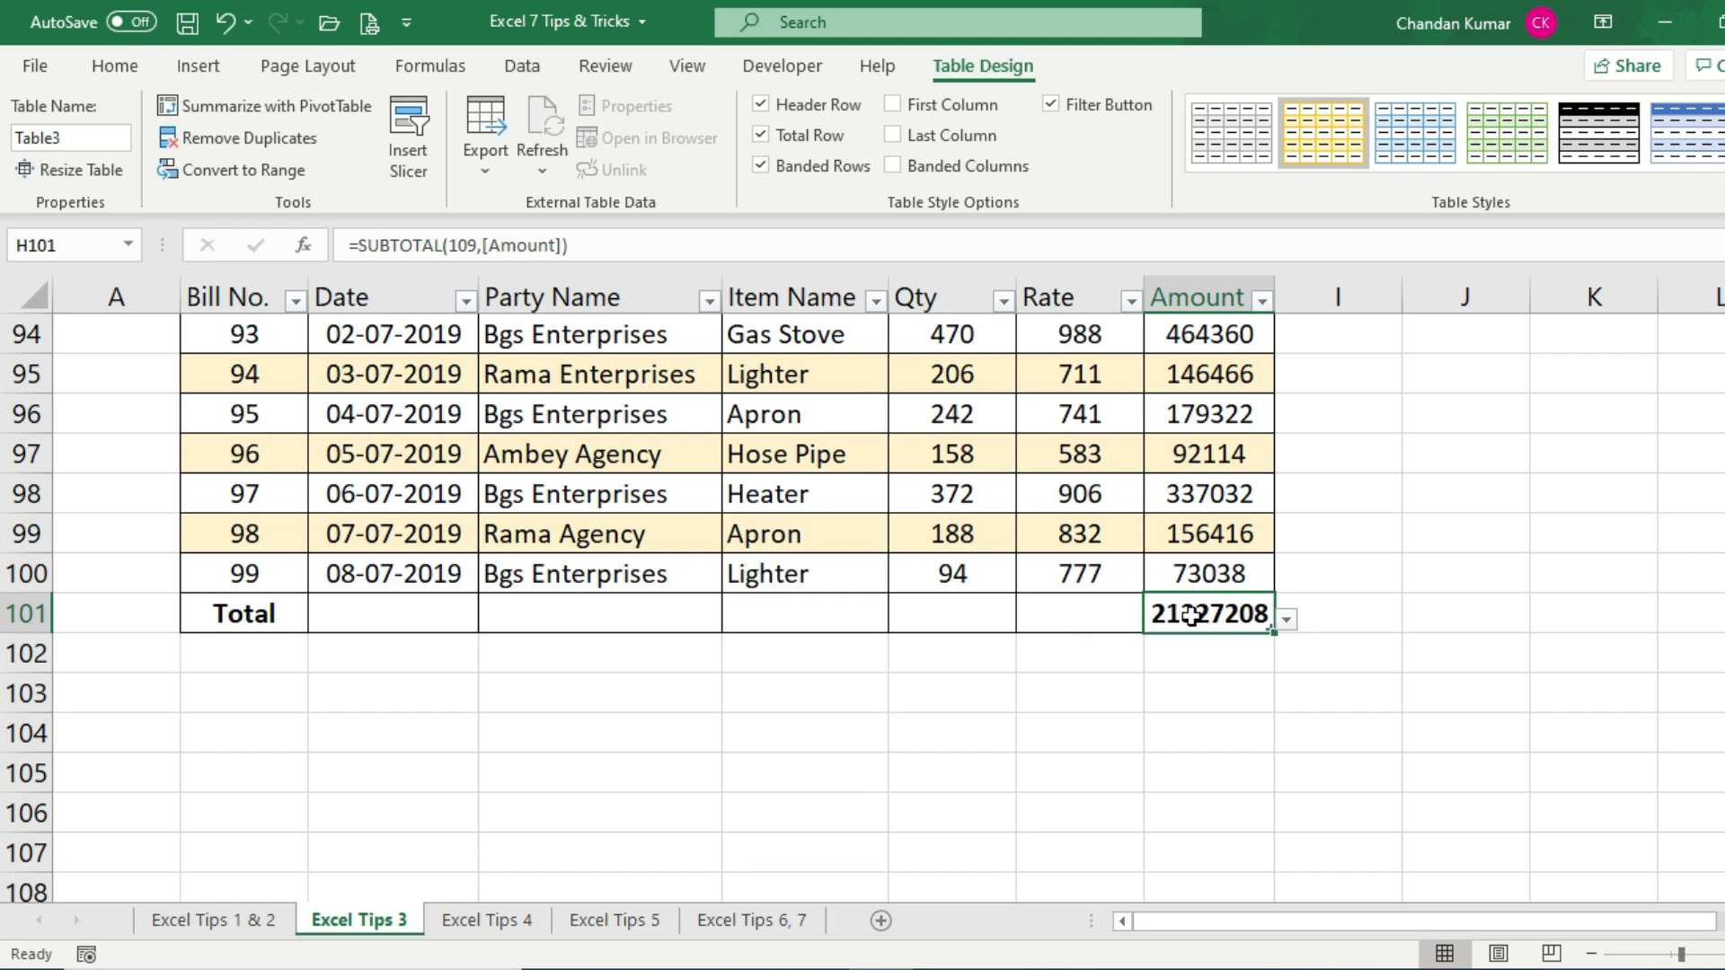
{"action": "left_click", "coordinate": [1188, 332]}
{"action": "left_click_drag", "start_coordinate": [1188, 443], "coordinate": [1178, 537]}
{"action": "left_click", "coordinate": [1159, 621]}
{"action": "left_click_drag", "start_coordinate": [952, 334], "coordinate": [952, 573]}
{"action": "left_click", "coordinate": [934, 613]}
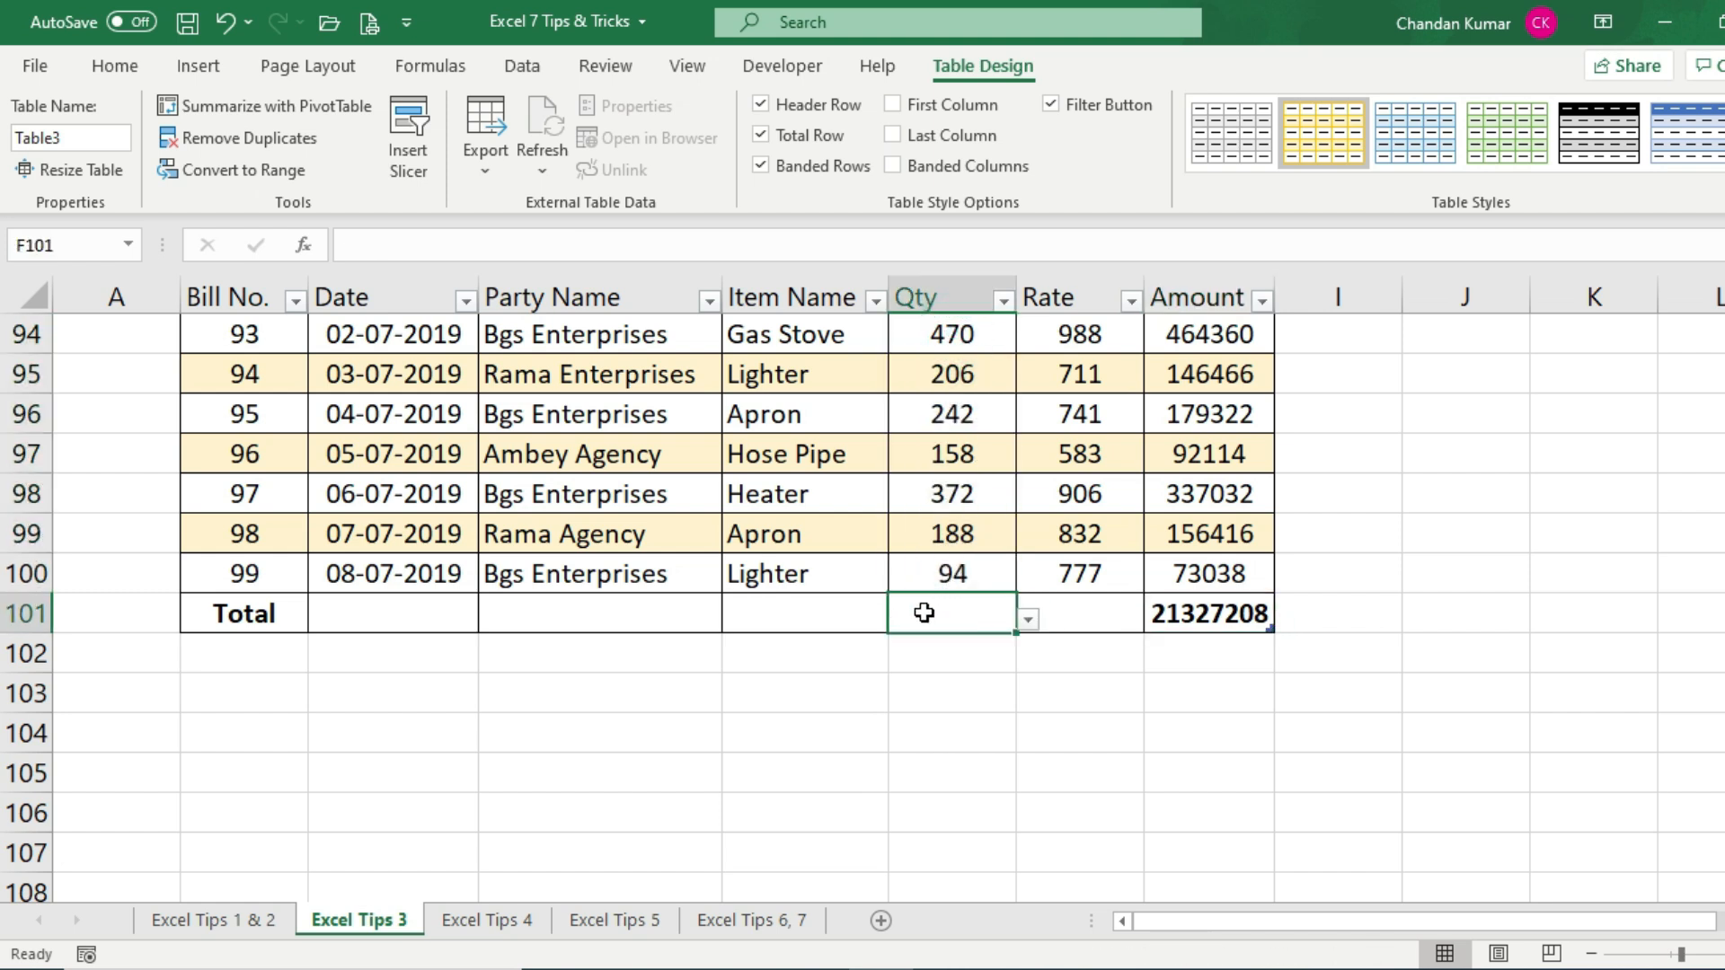
Step: Set the Qty total to Sum and check its 28045 against the selected Qty values F5:F100
{"action": "left_click", "coordinate": [923, 613]}
{"action": "left_click", "coordinate": [1026, 619]}
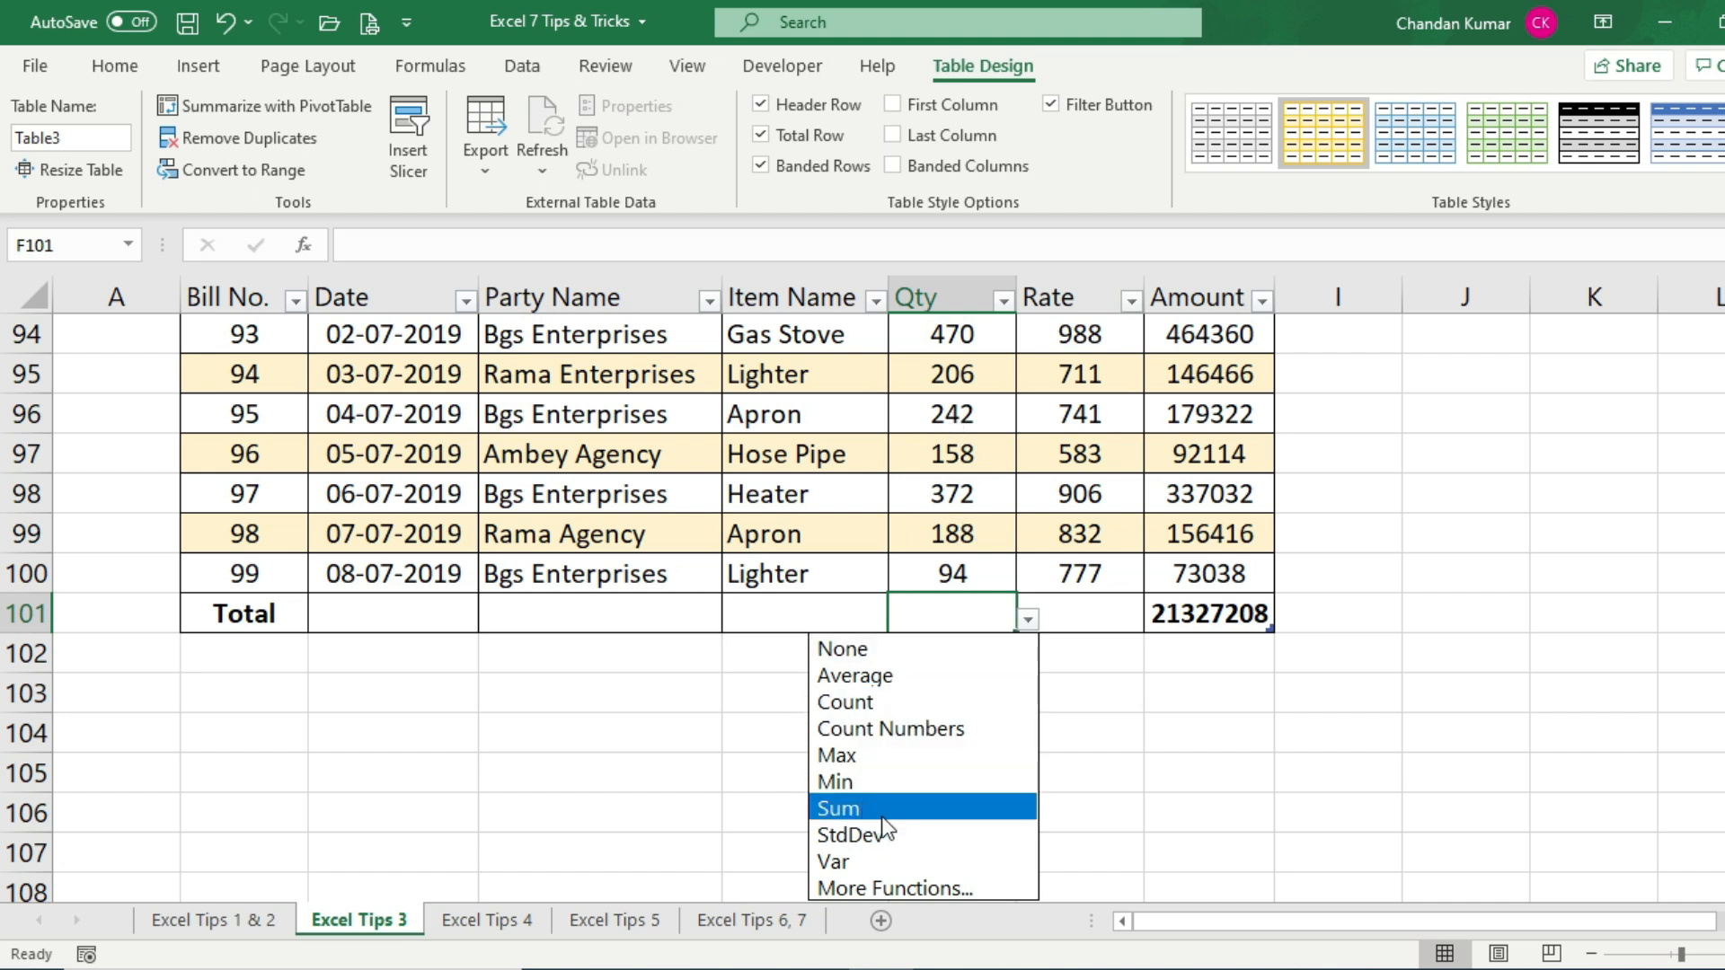
{"action": "left_click", "coordinate": [903, 813]}
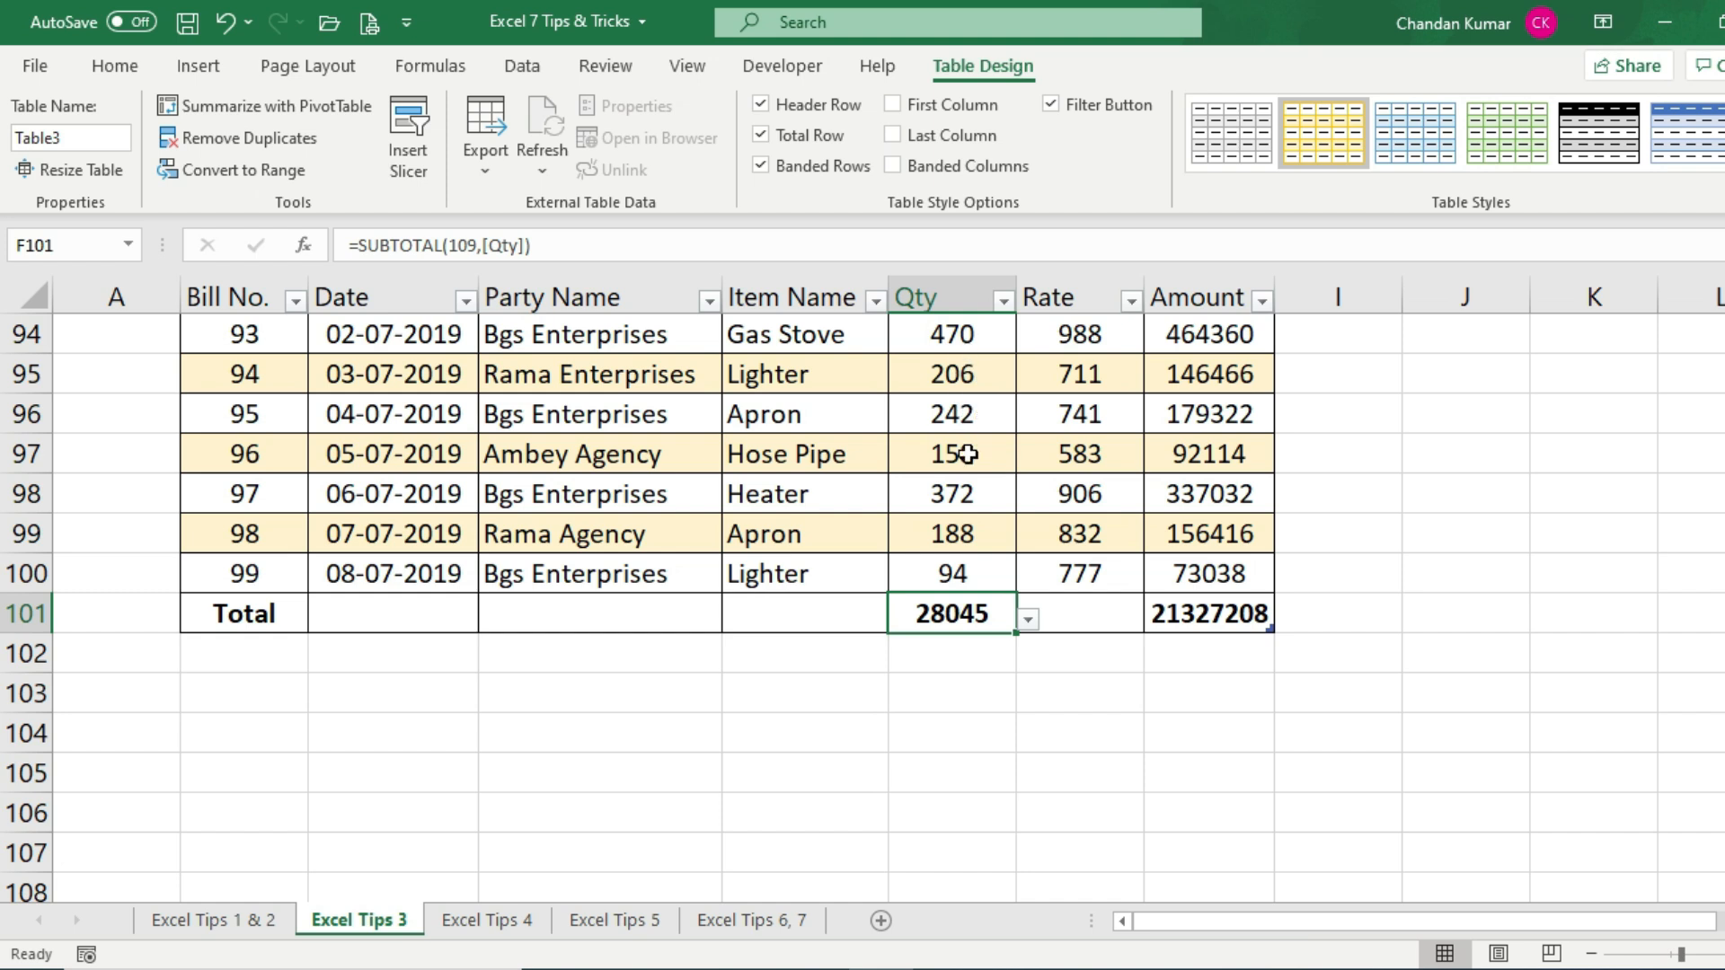
{"action": "scroll", "coordinate": [959, 501], "scroll_direction": "up", "scroll_amount": 9}
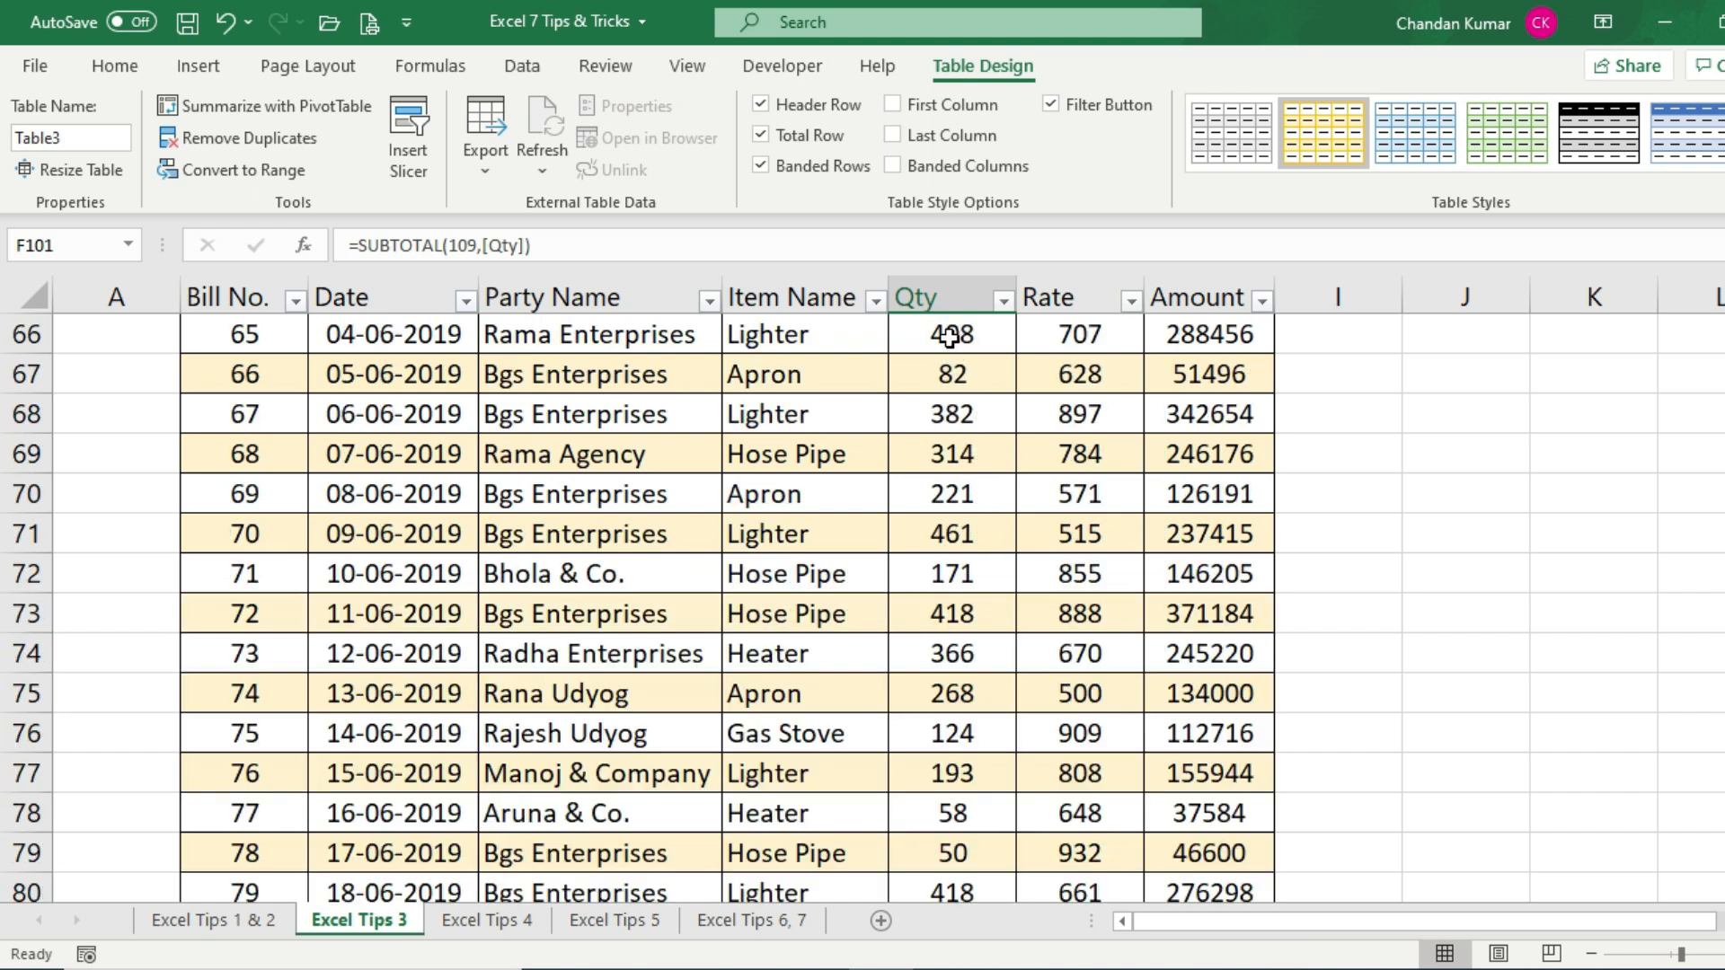
{"action": "scroll", "coordinate": [960, 362], "scroll_direction": "up", "scroll_amount": 19}
{"action": "scroll", "coordinate": [959, 362], "scroll_direction": "up", "scroll_amount": 3}
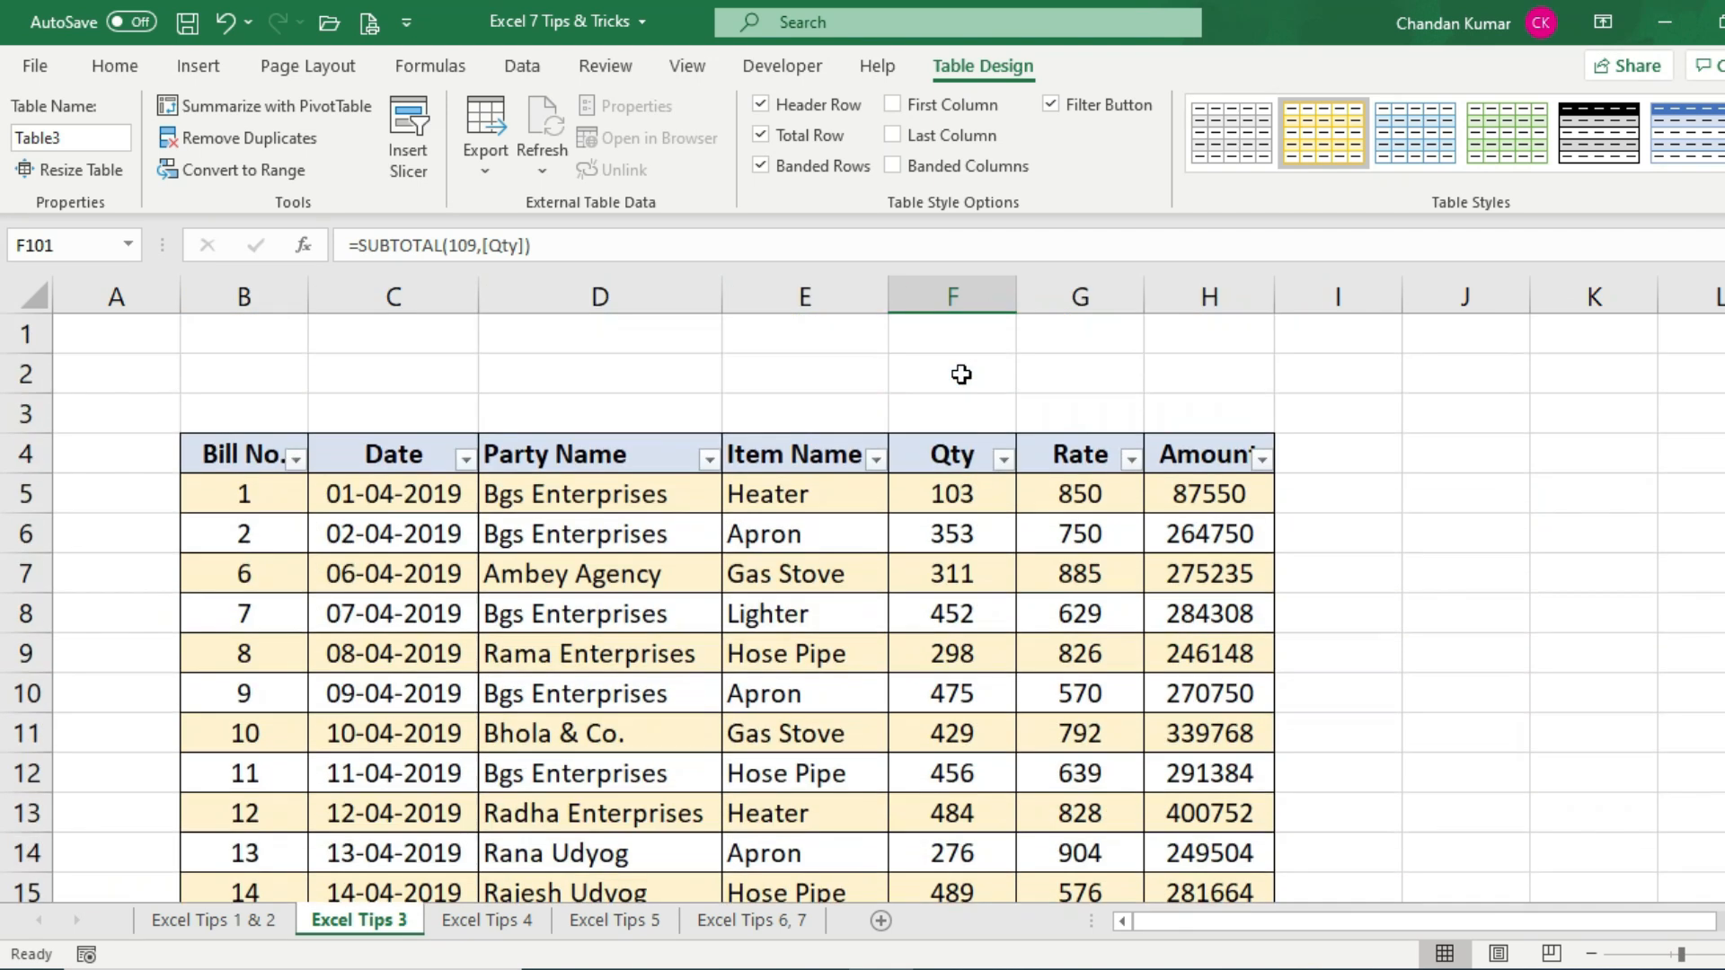
{"action": "left_click", "coordinate": [948, 499]}
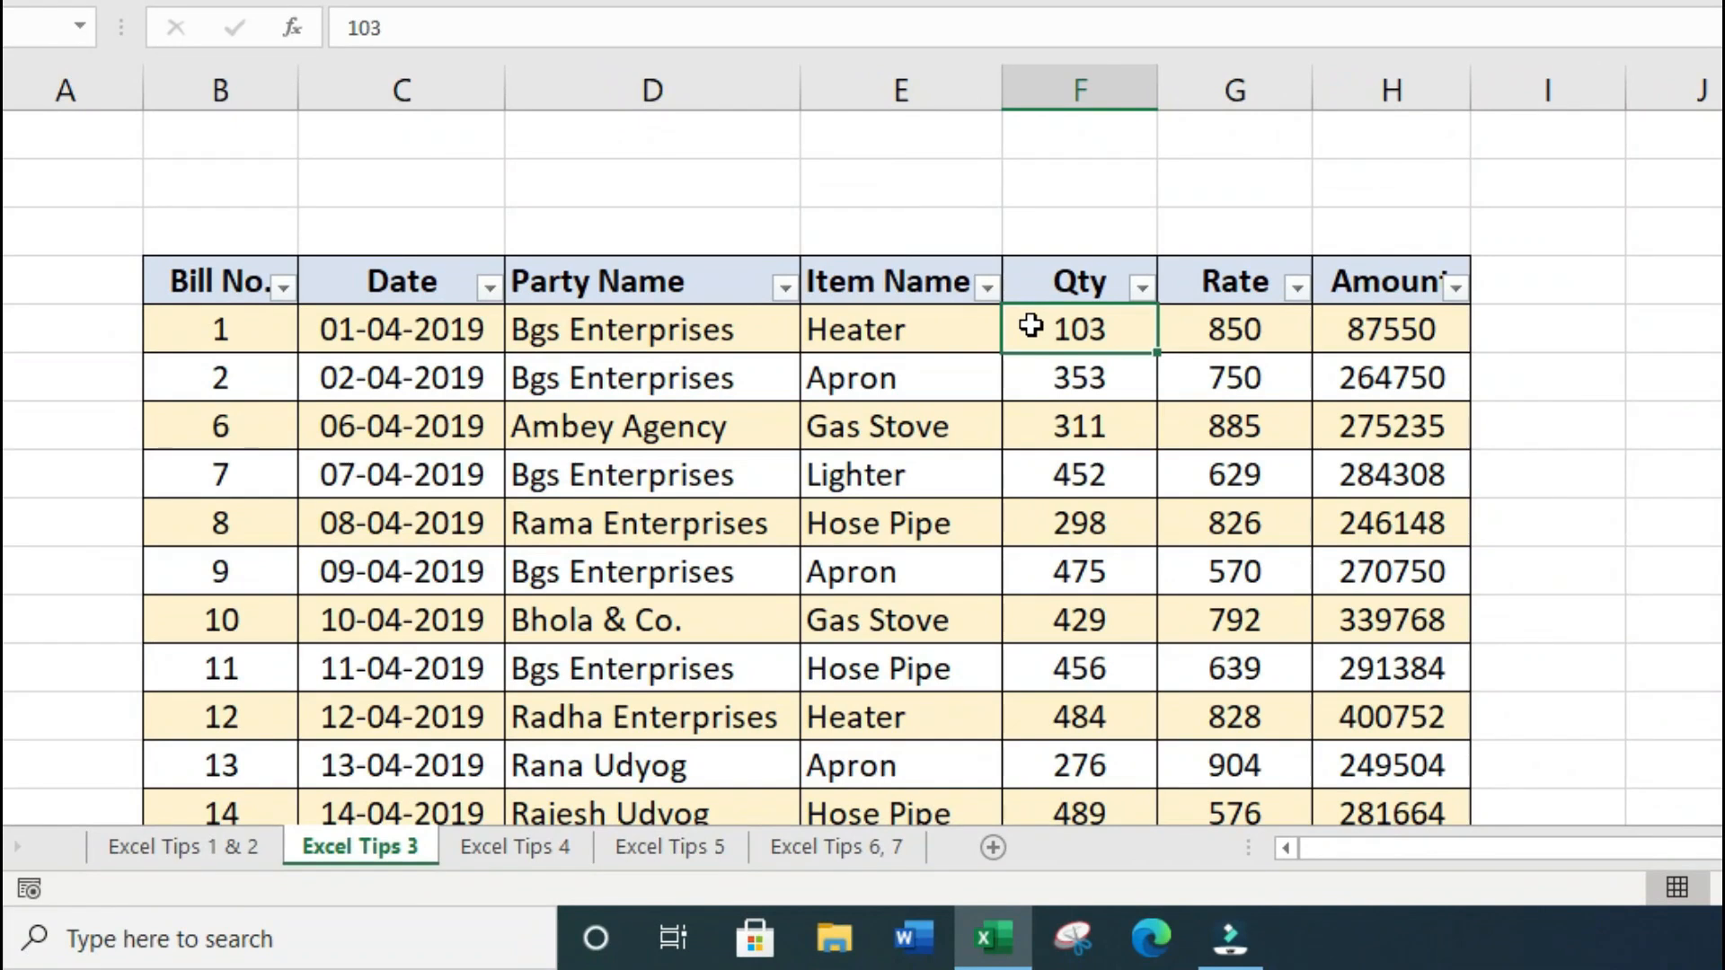
{"action": "left_click_drag", "start_coordinate": [916, 492], "coordinate": [861, 966]}
{"action": "left_click_drag", "start_coordinate": [968, 963], "coordinate": [1098, 934]}
{"action": "left_click_drag", "start_coordinate": [1123, 750], "coordinate": [1081, 662]}
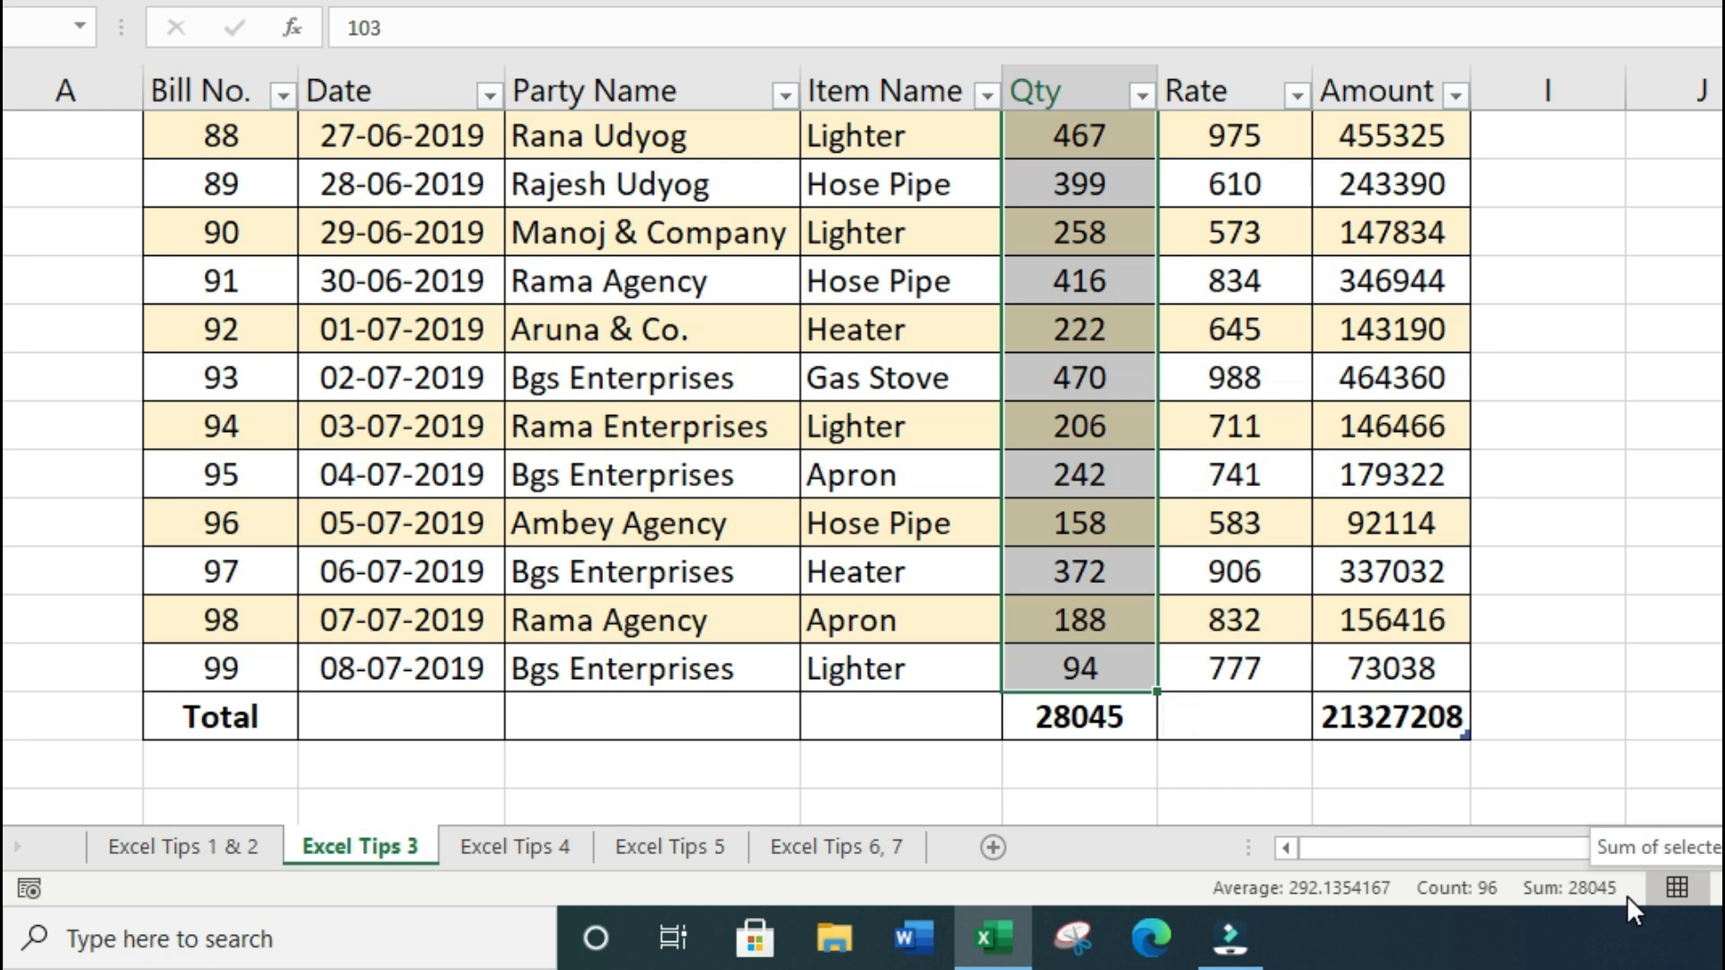
{"action": "left_click", "coordinate": [1077, 716]}
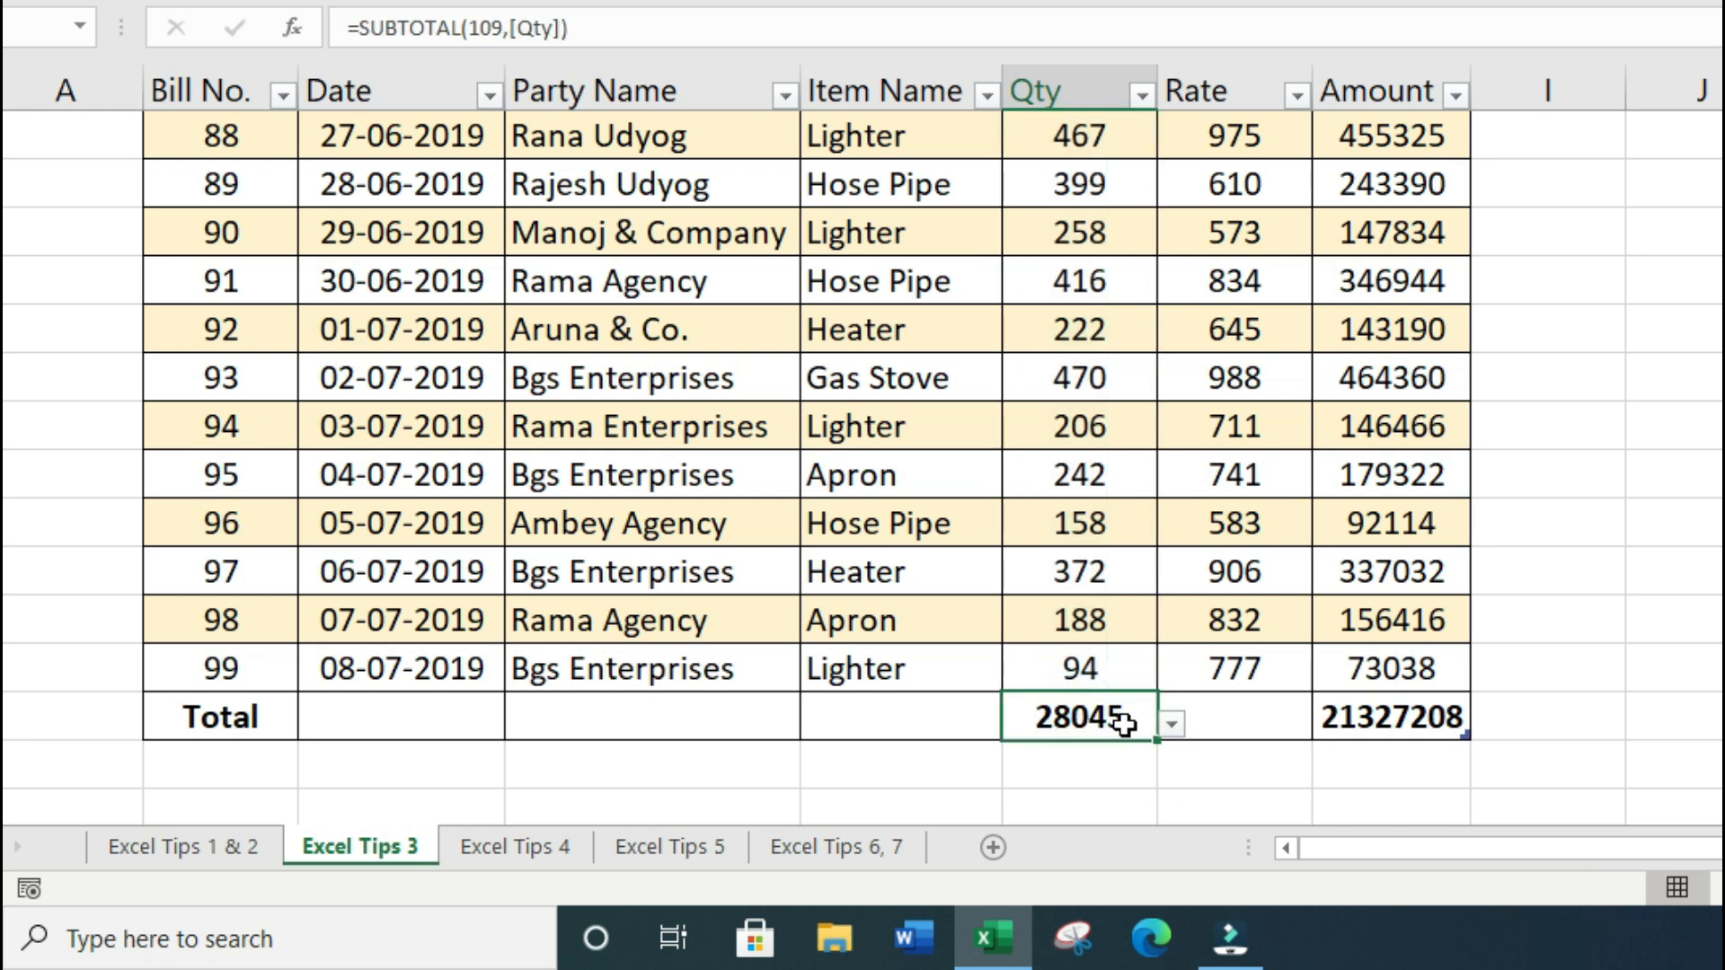
Step: Leave the Rate total empty without choosing a function, then select the whole total row
{"action": "left_click", "coordinate": [1244, 714]}
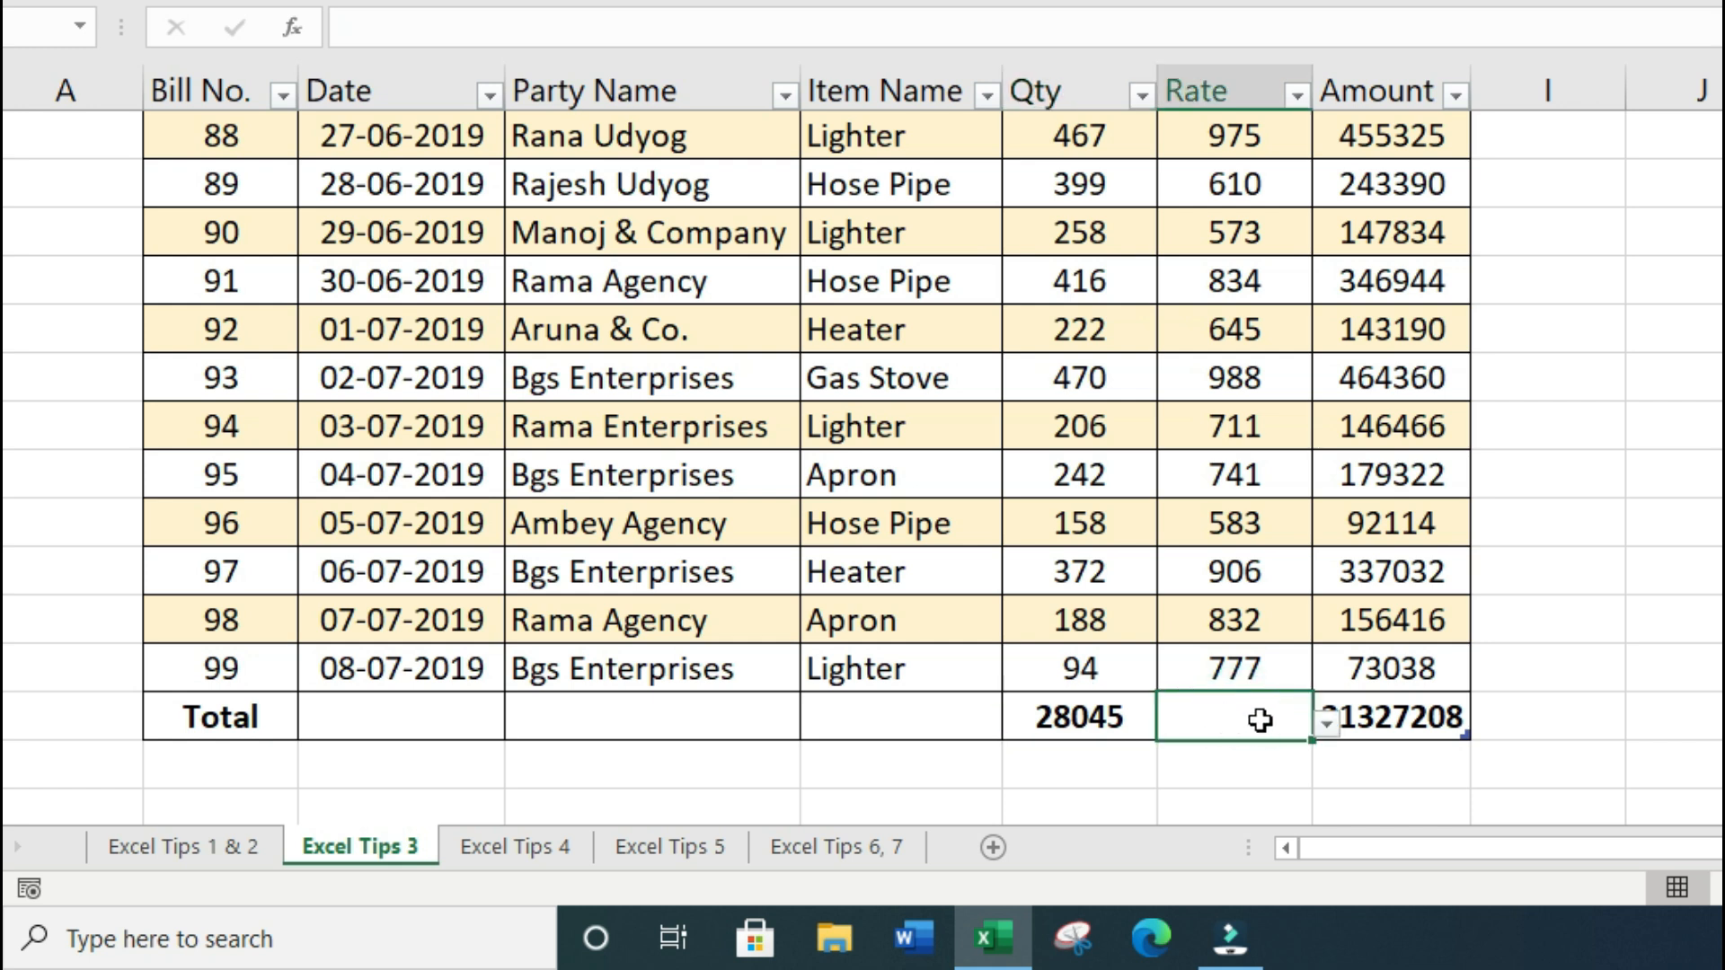
{"action": "left_click", "coordinate": [1326, 726]}
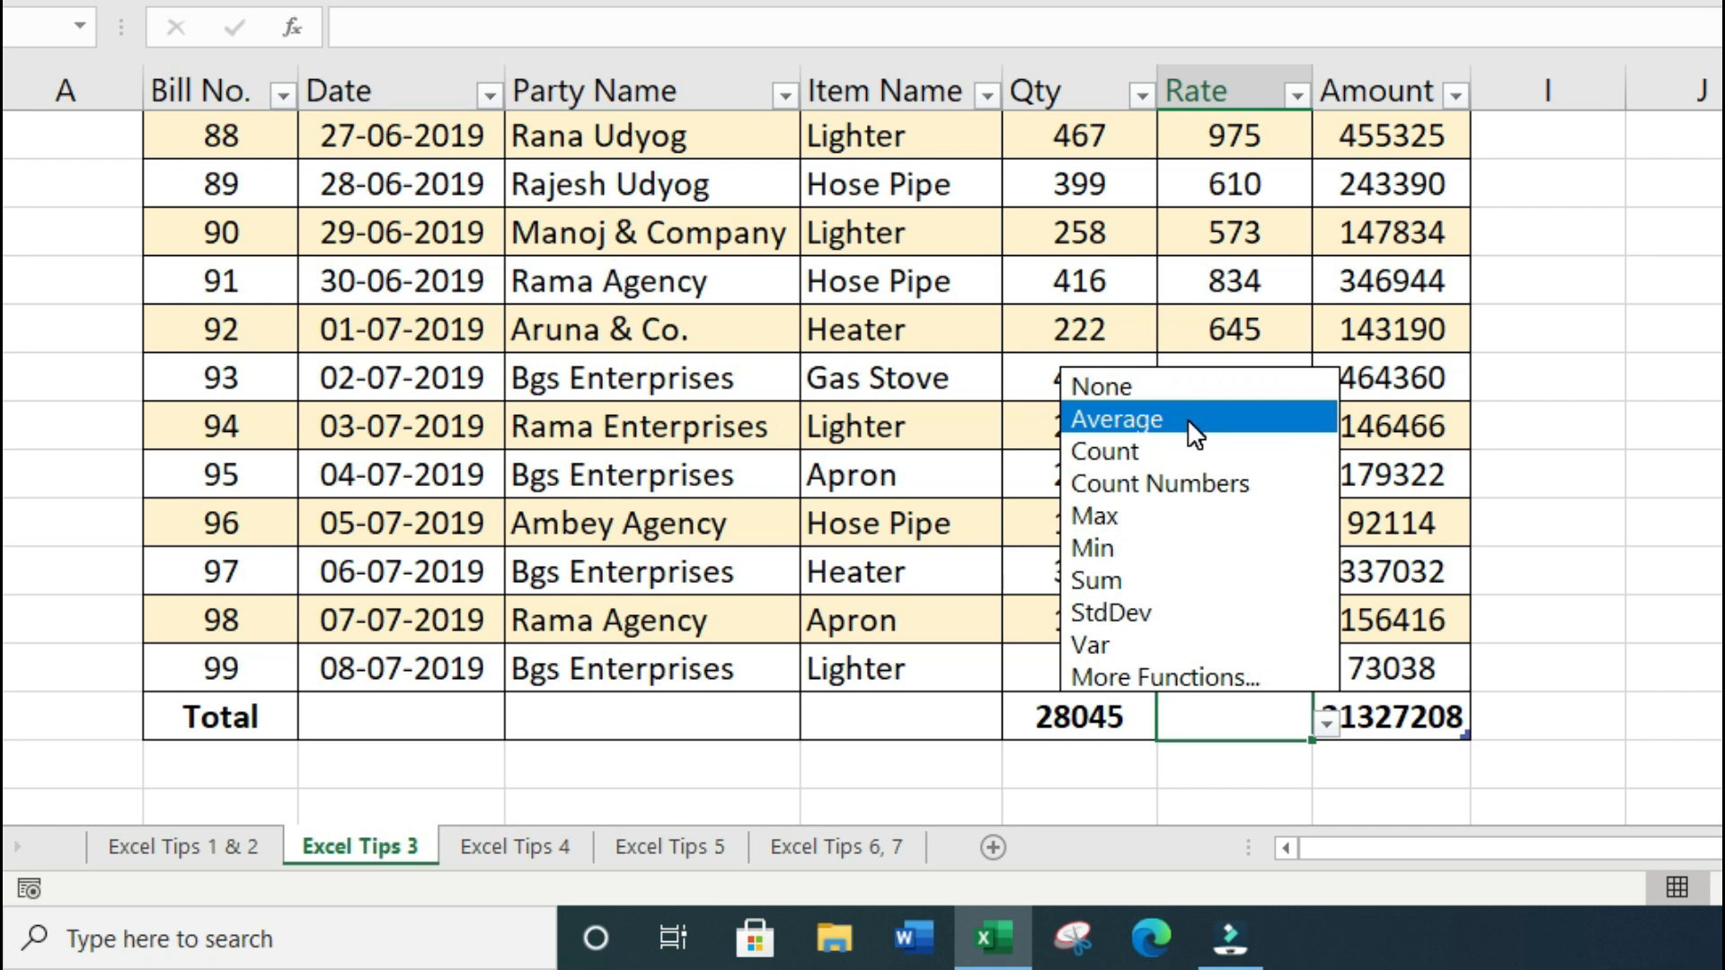
{"action": "left_click", "coordinate": [894, 724]}
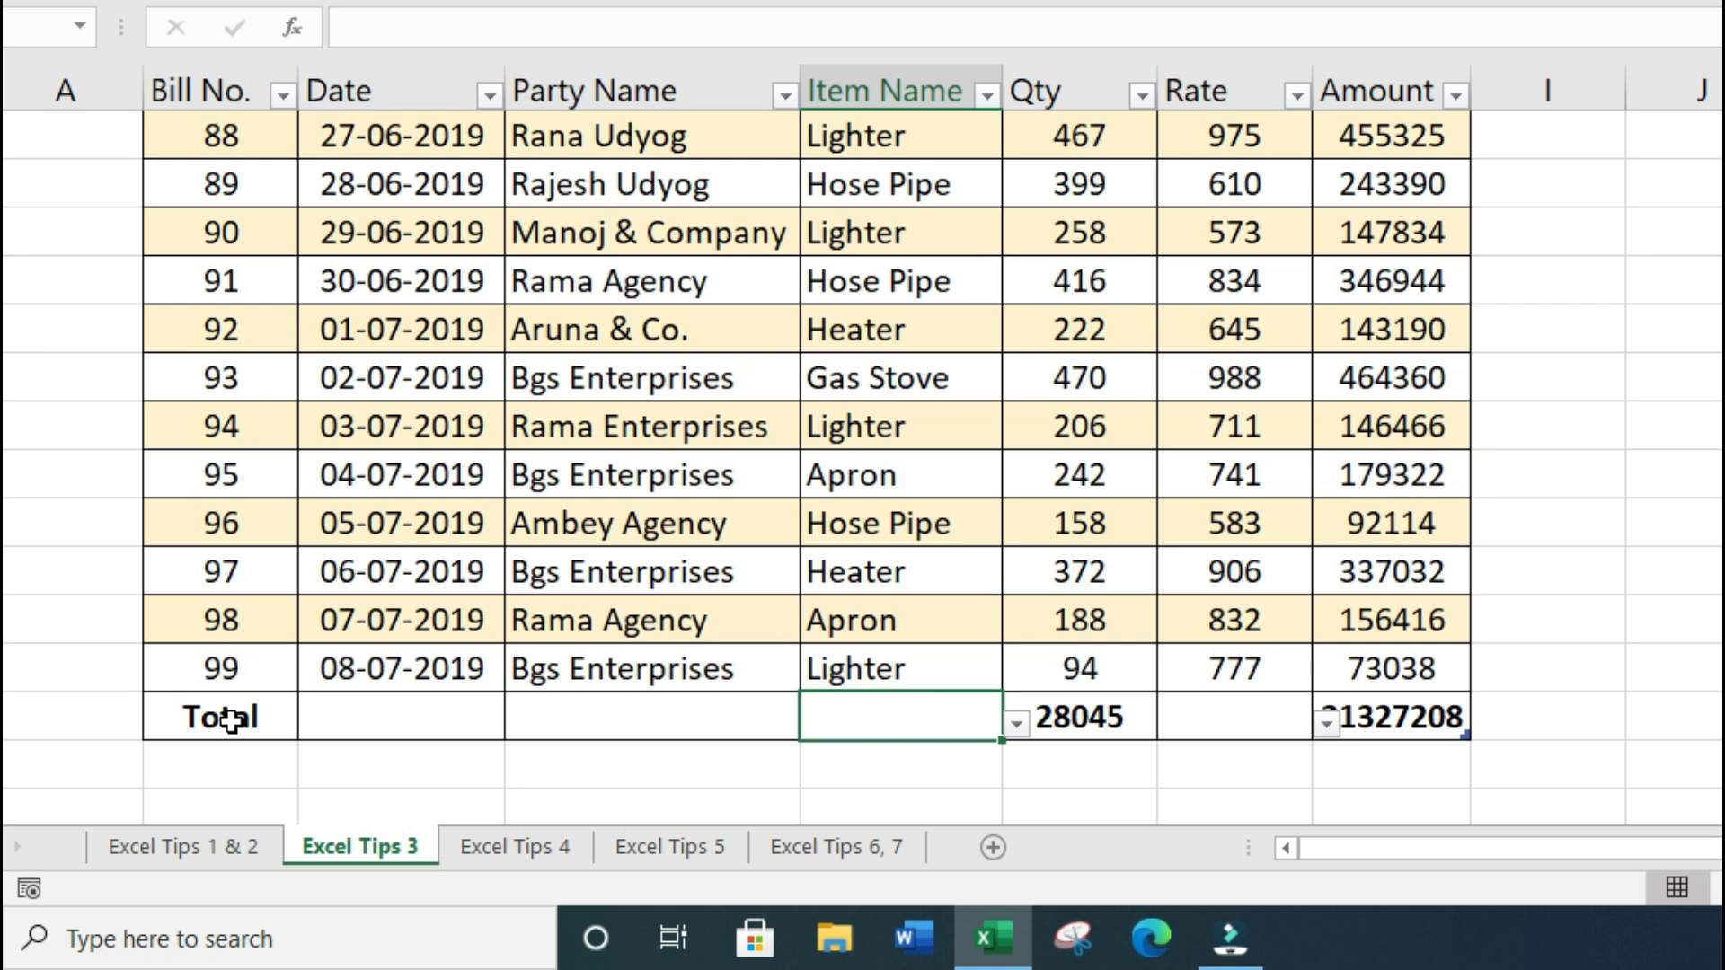
{"action": "left_click_drag", "start_coordinate": [231, 718], "coordinate": [1392, 732]}
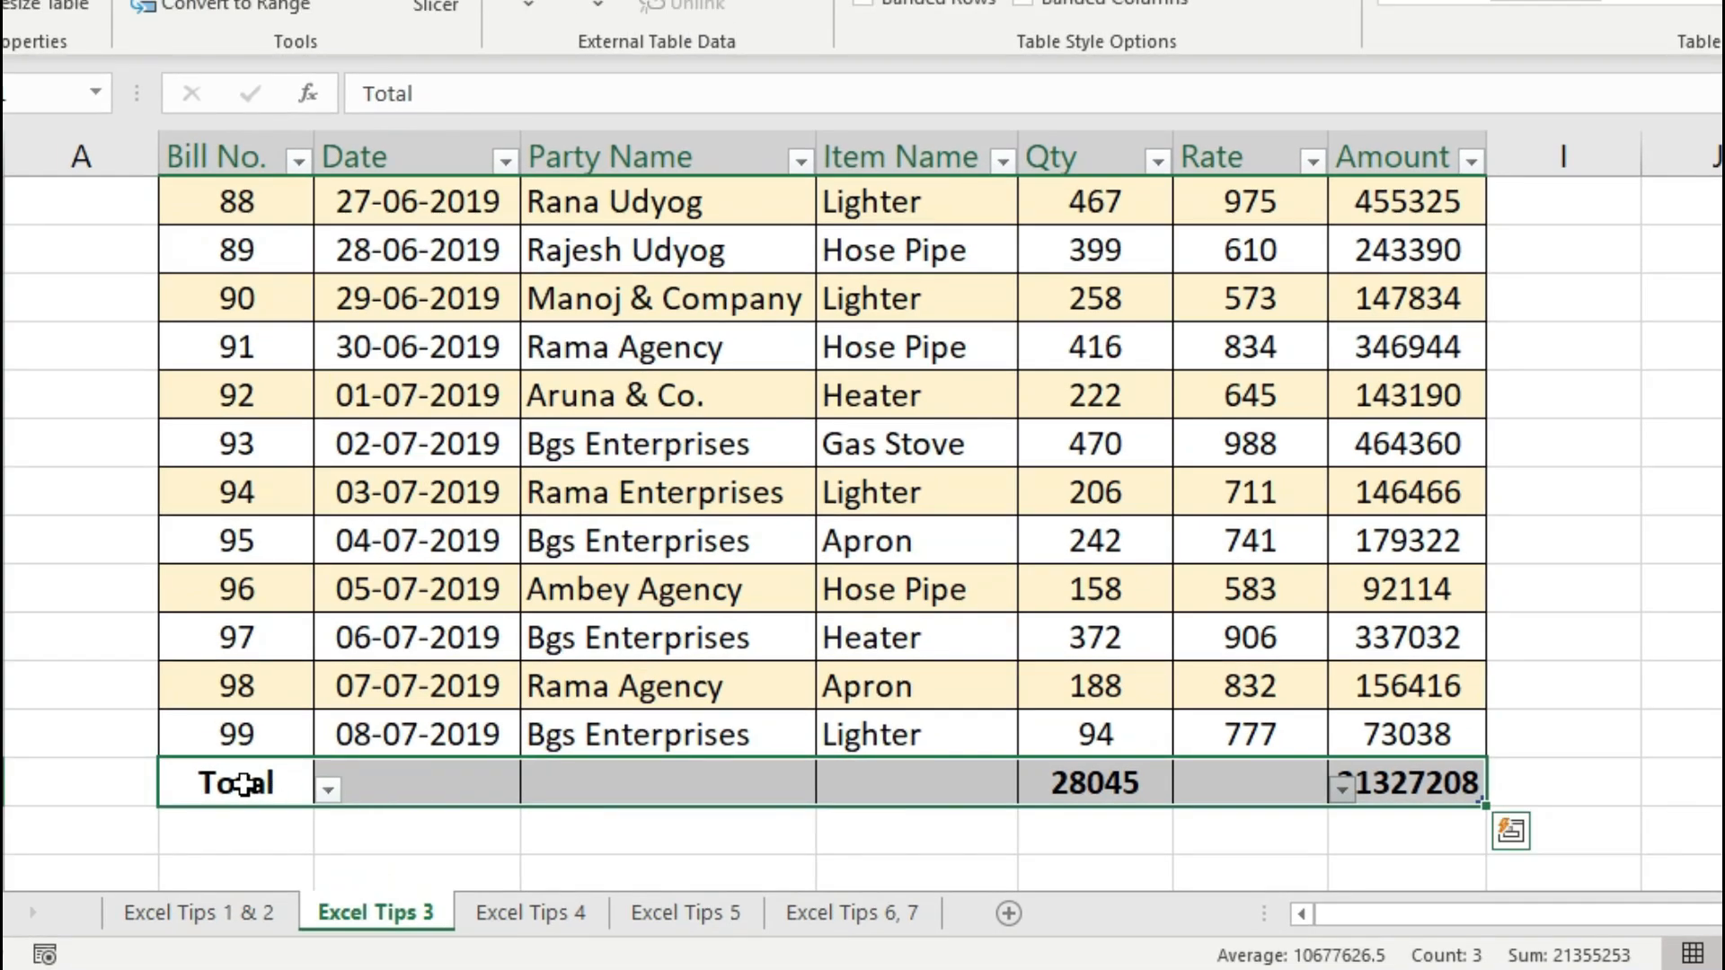
Step: Cut the Total row and paste it at B2, showing Total, 28045 and 21327208
{"action": "left_click", "coordinate": [227, 720]}
{"action": "left_click_drag", "start_coordinate": [243, 784], "coordinate": [1433, 783]}
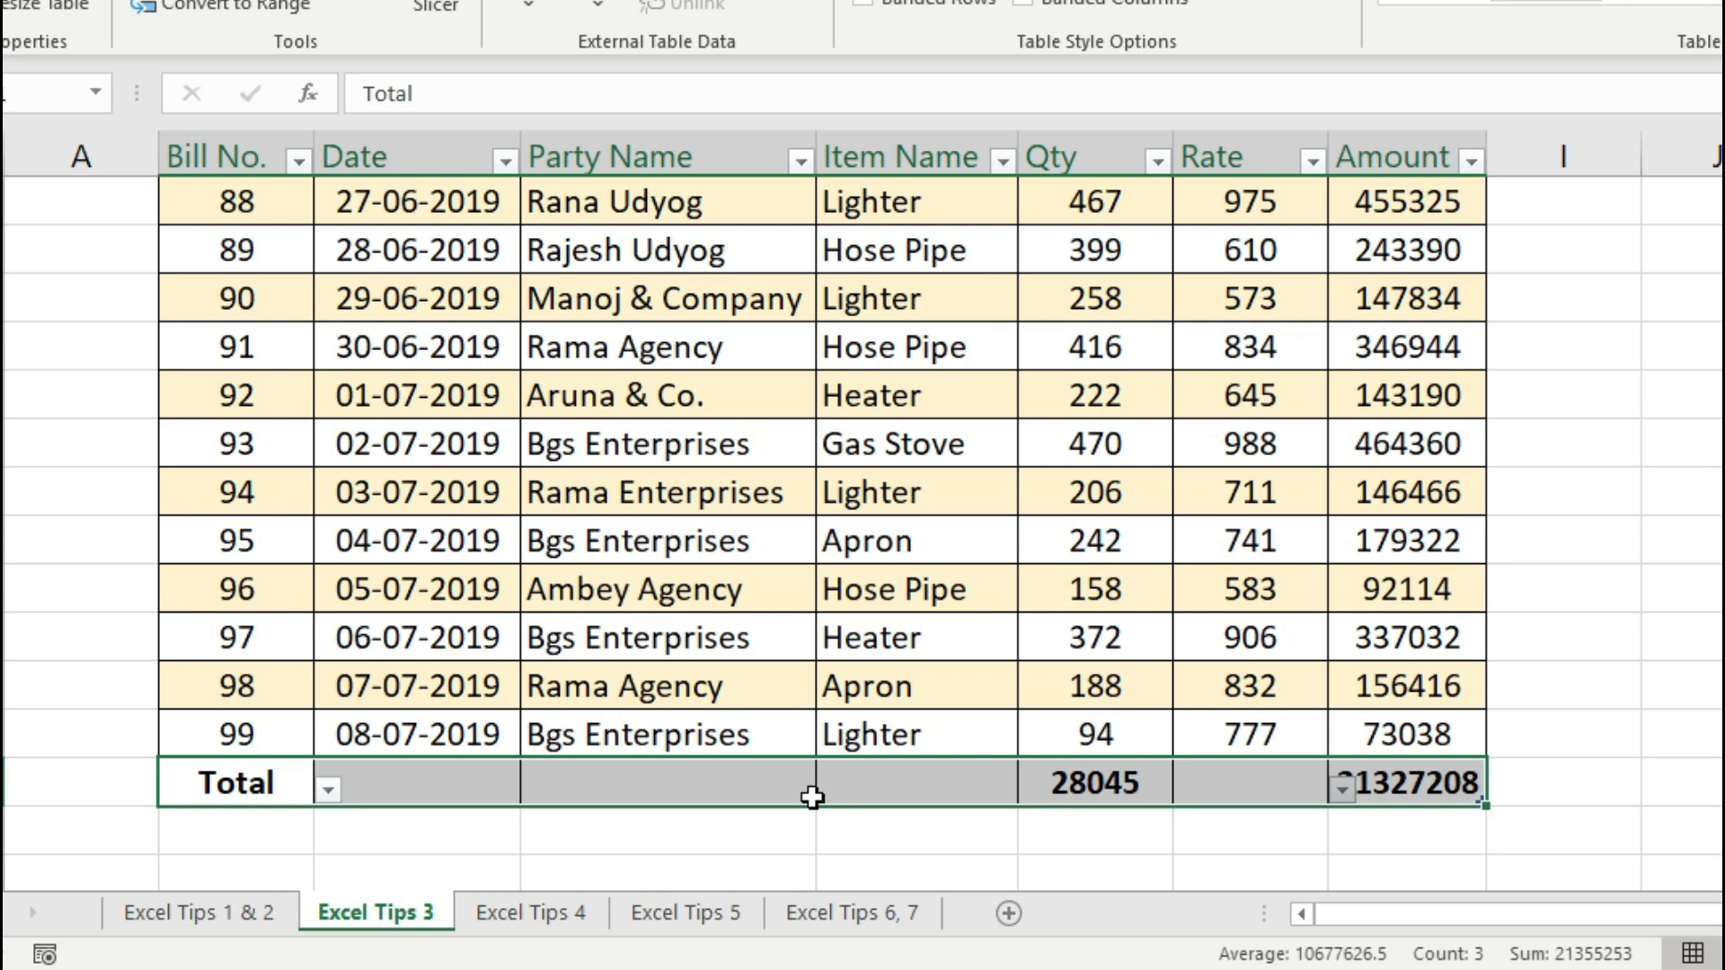
{"action": "key", "text": "ctrl+x"}
{"action": "key", "text": "ctrl+q"}
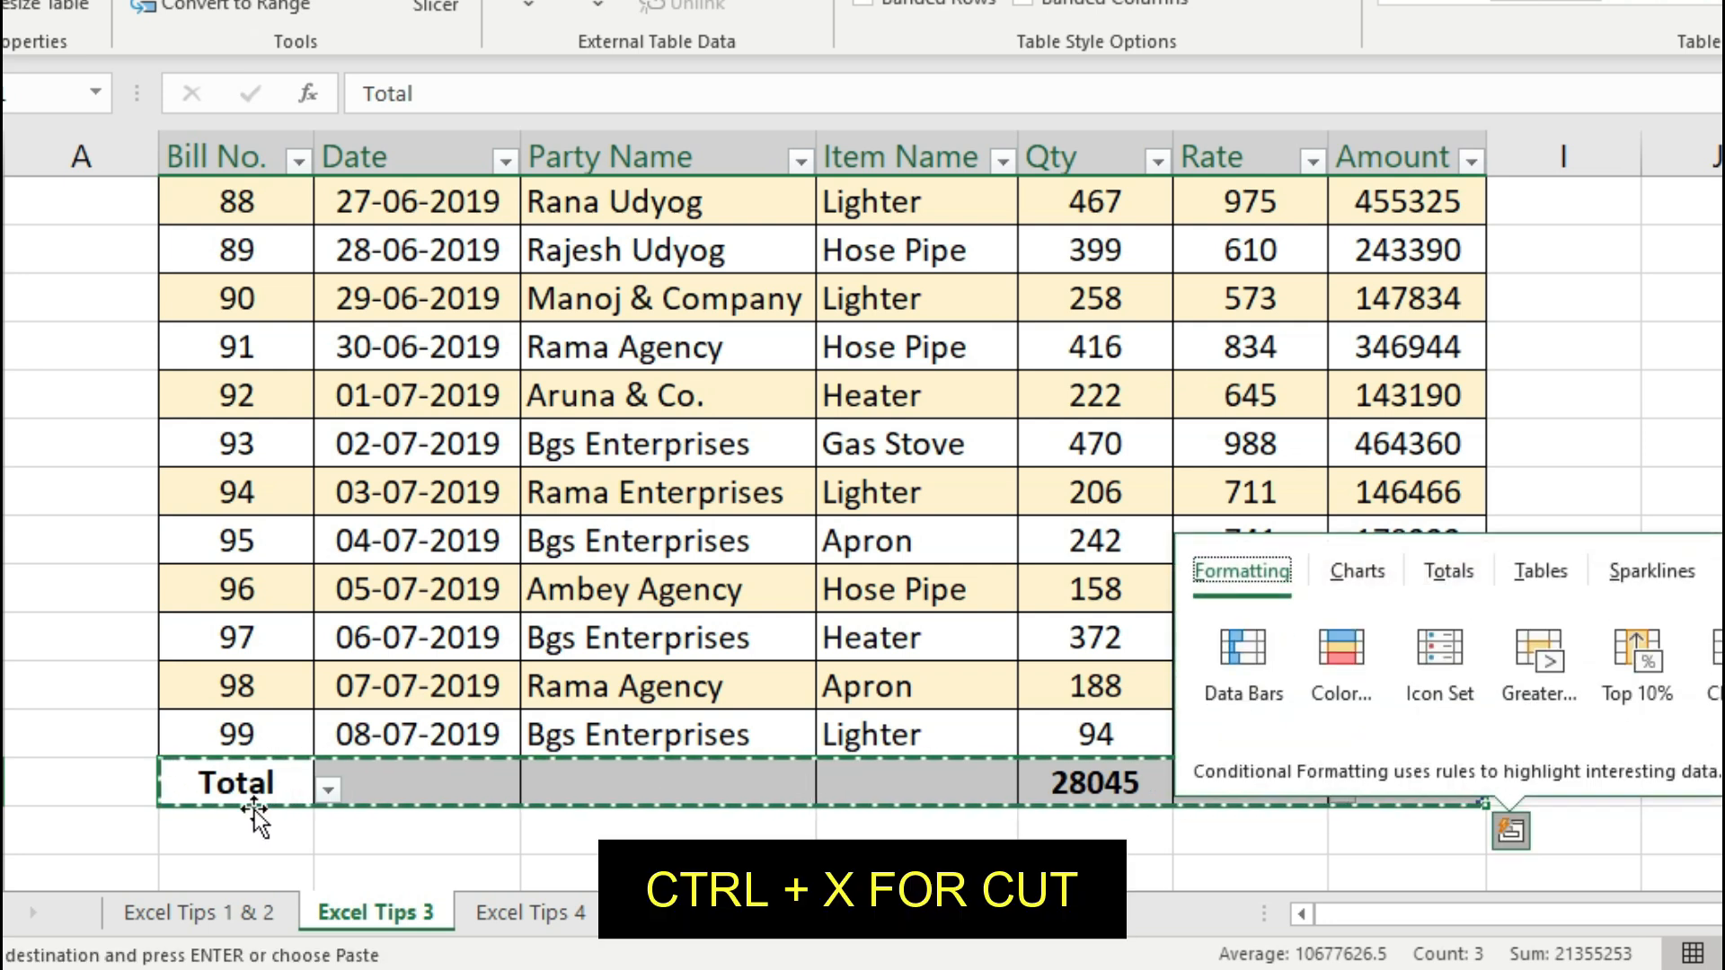
{"action": "scroll", "coordinate": [568, 435], "scroll_direction": "up", "scroll_amount": 20}
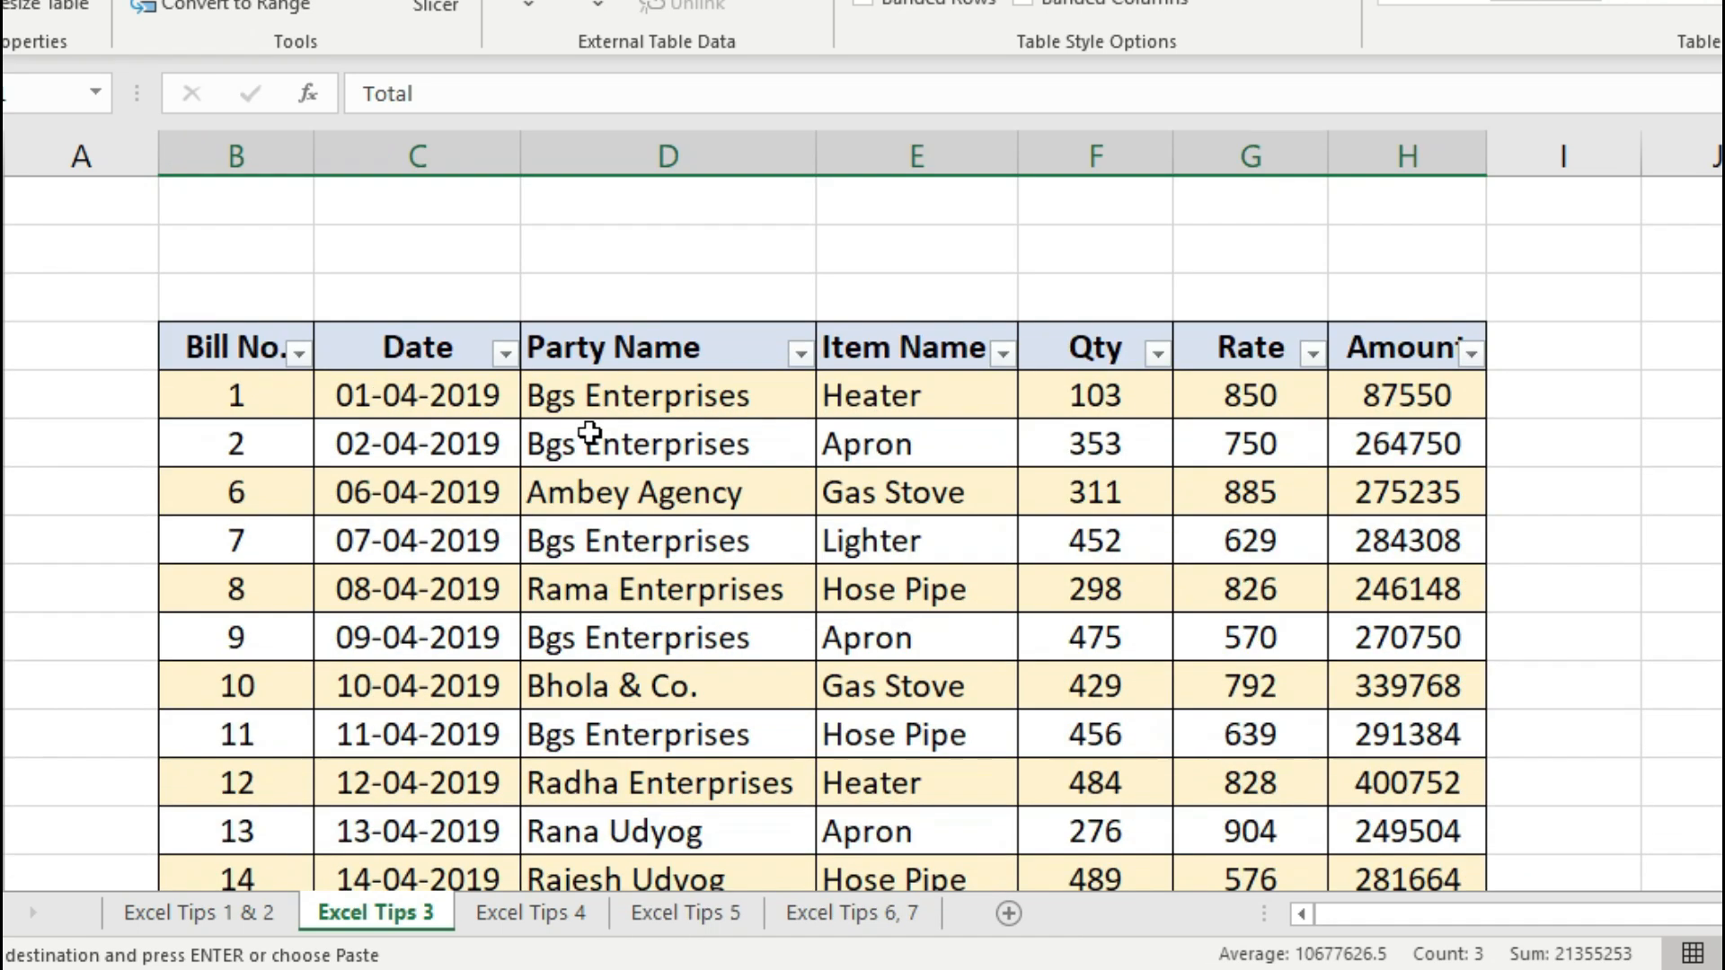
{"action": "left_click", "coordinate": [259, 213]}
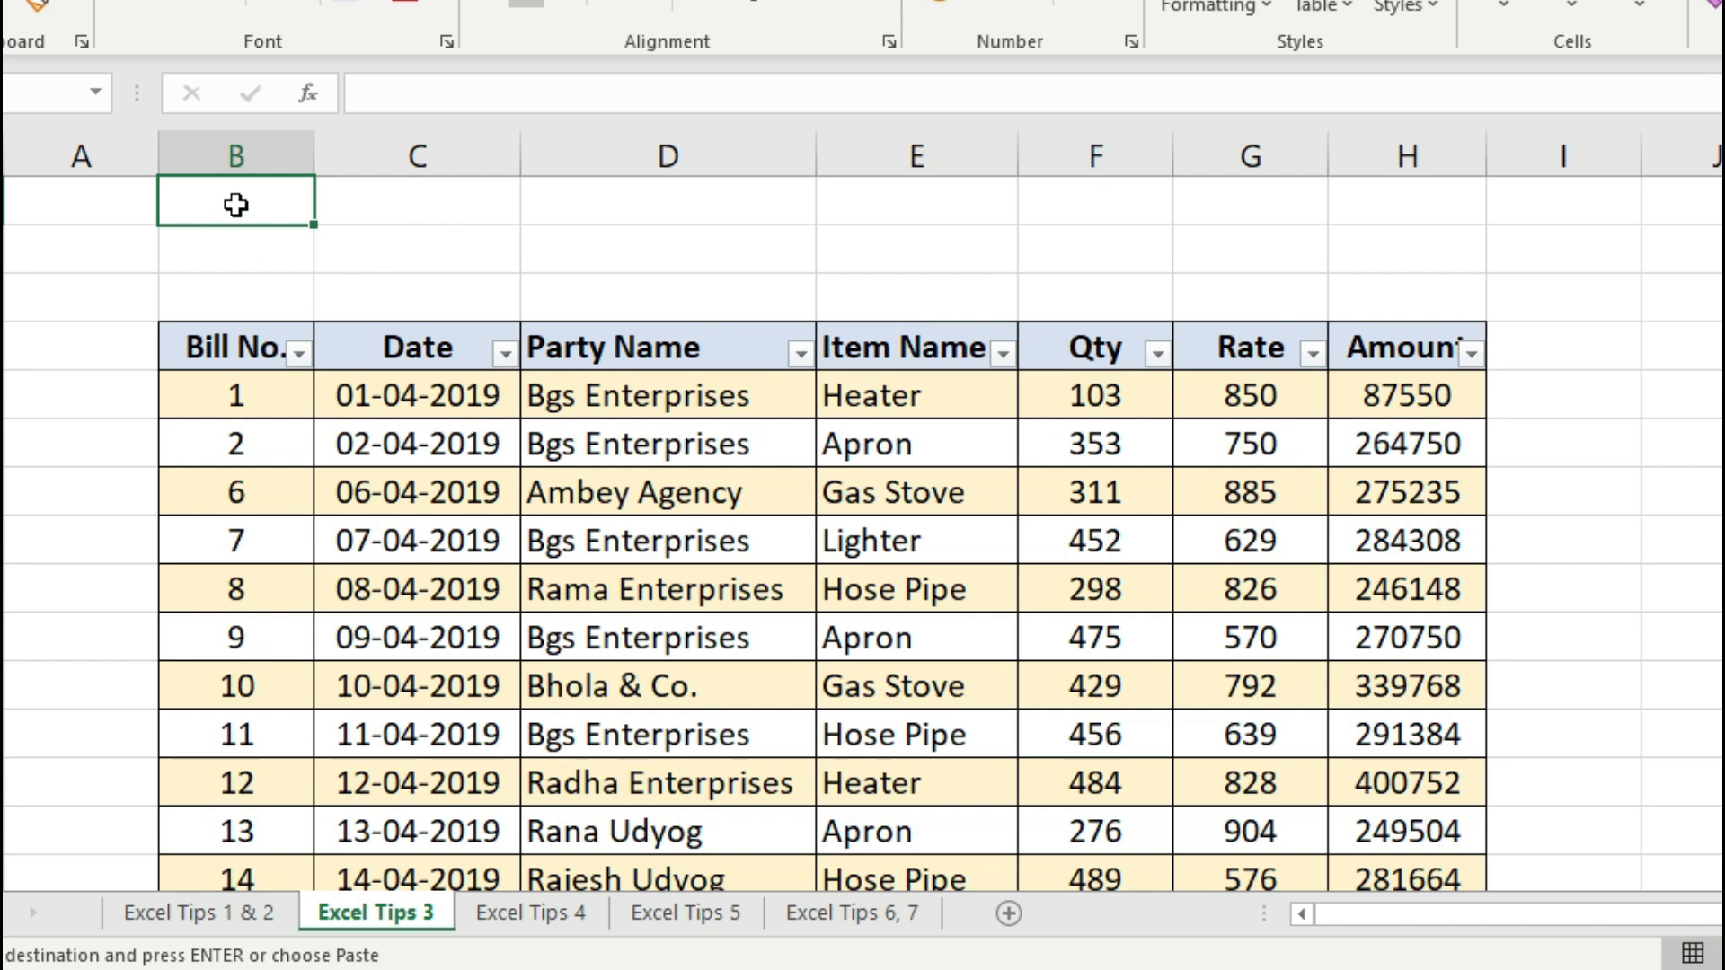
{"action": "key", "text": "ctrl+v"}
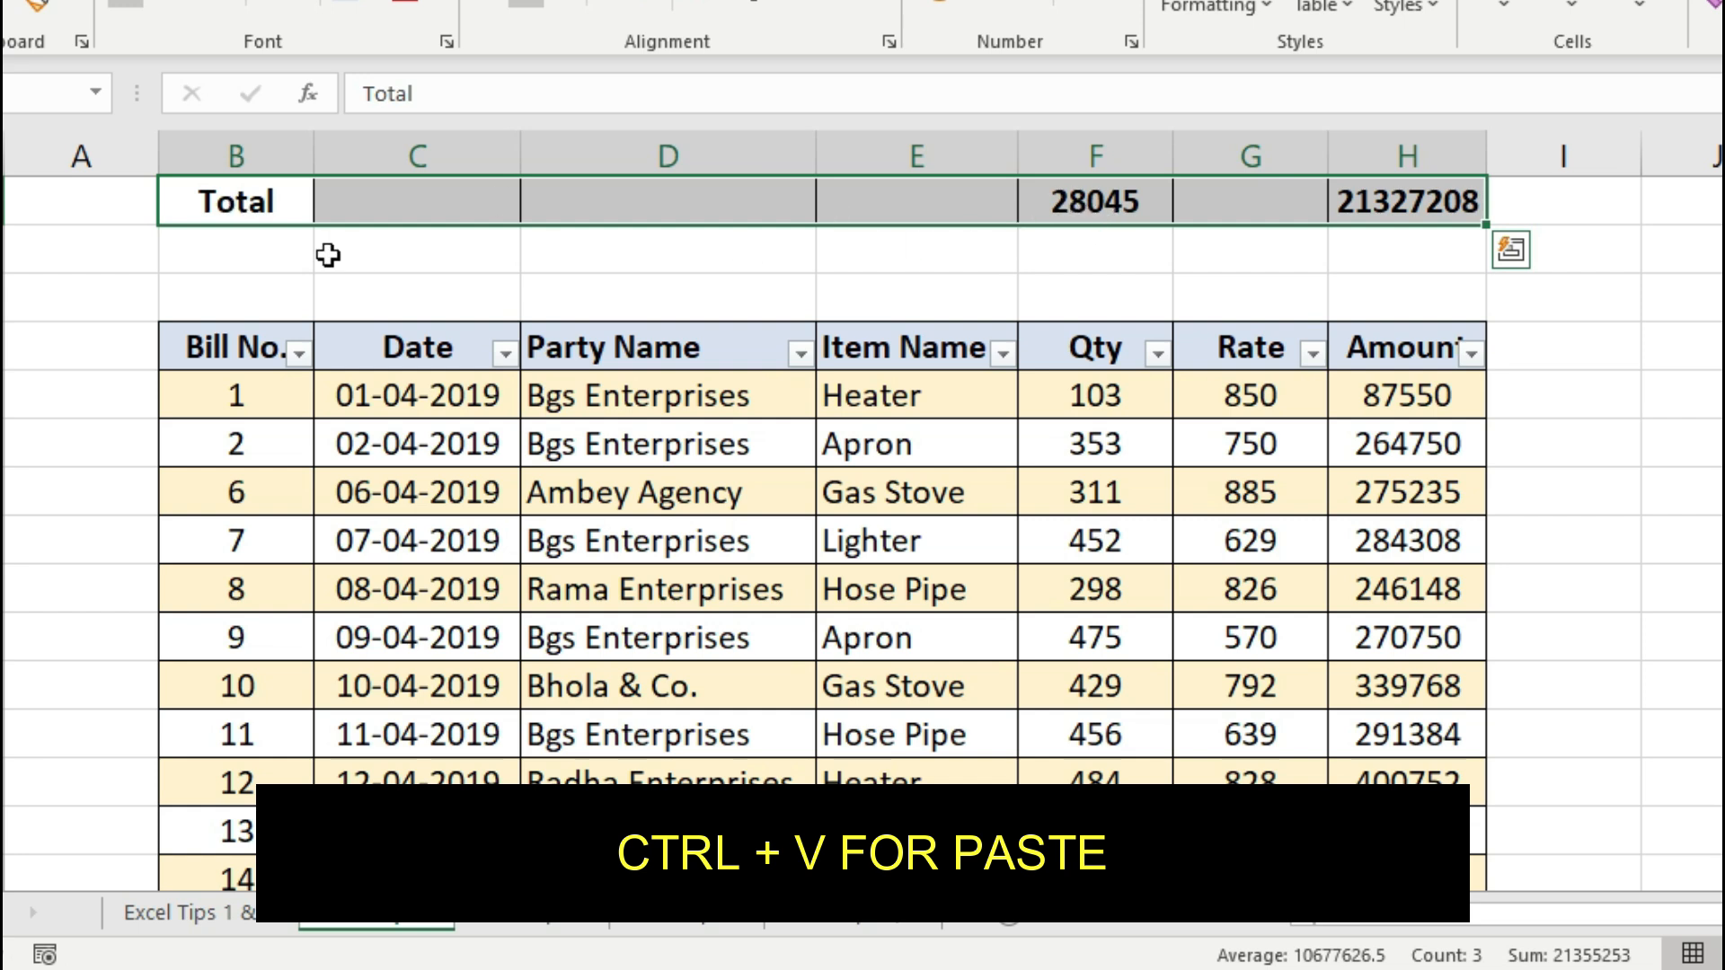
{"action": "left_click", "coordinate": [269, 209]}
{"action": "left_click_drag", "start_coordinate": [331, 204], "coordinate": [1357, 203]}
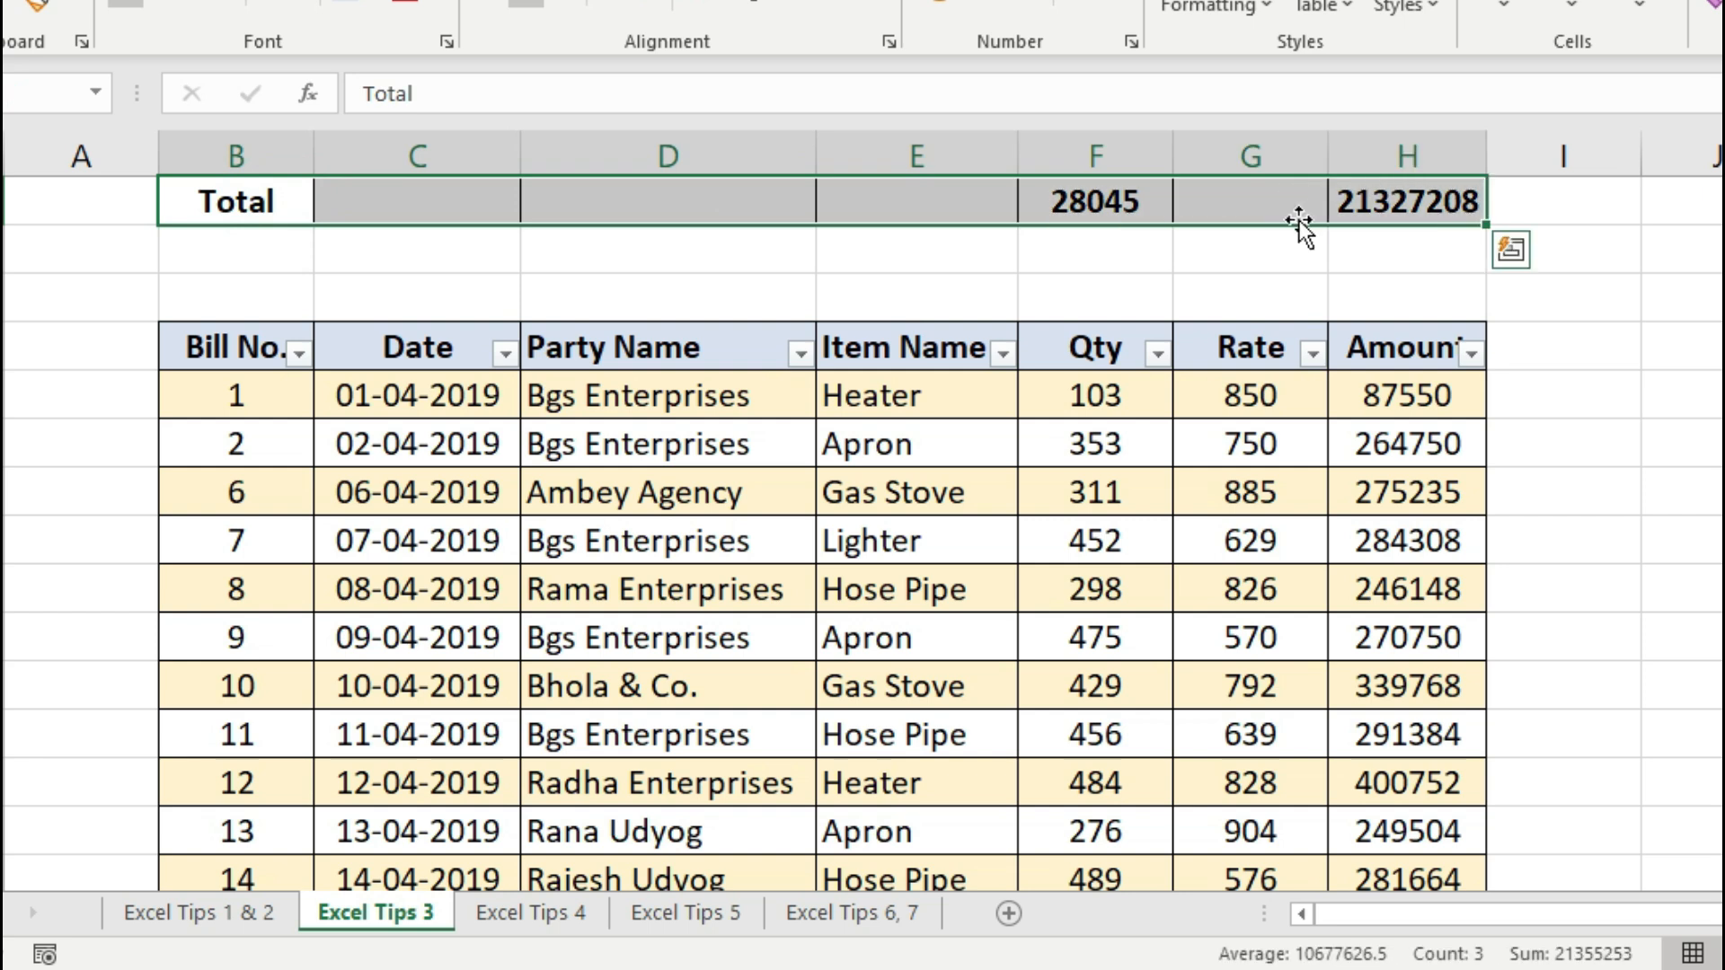
{"action": "left_click", "coordinate": [1033, 258]}
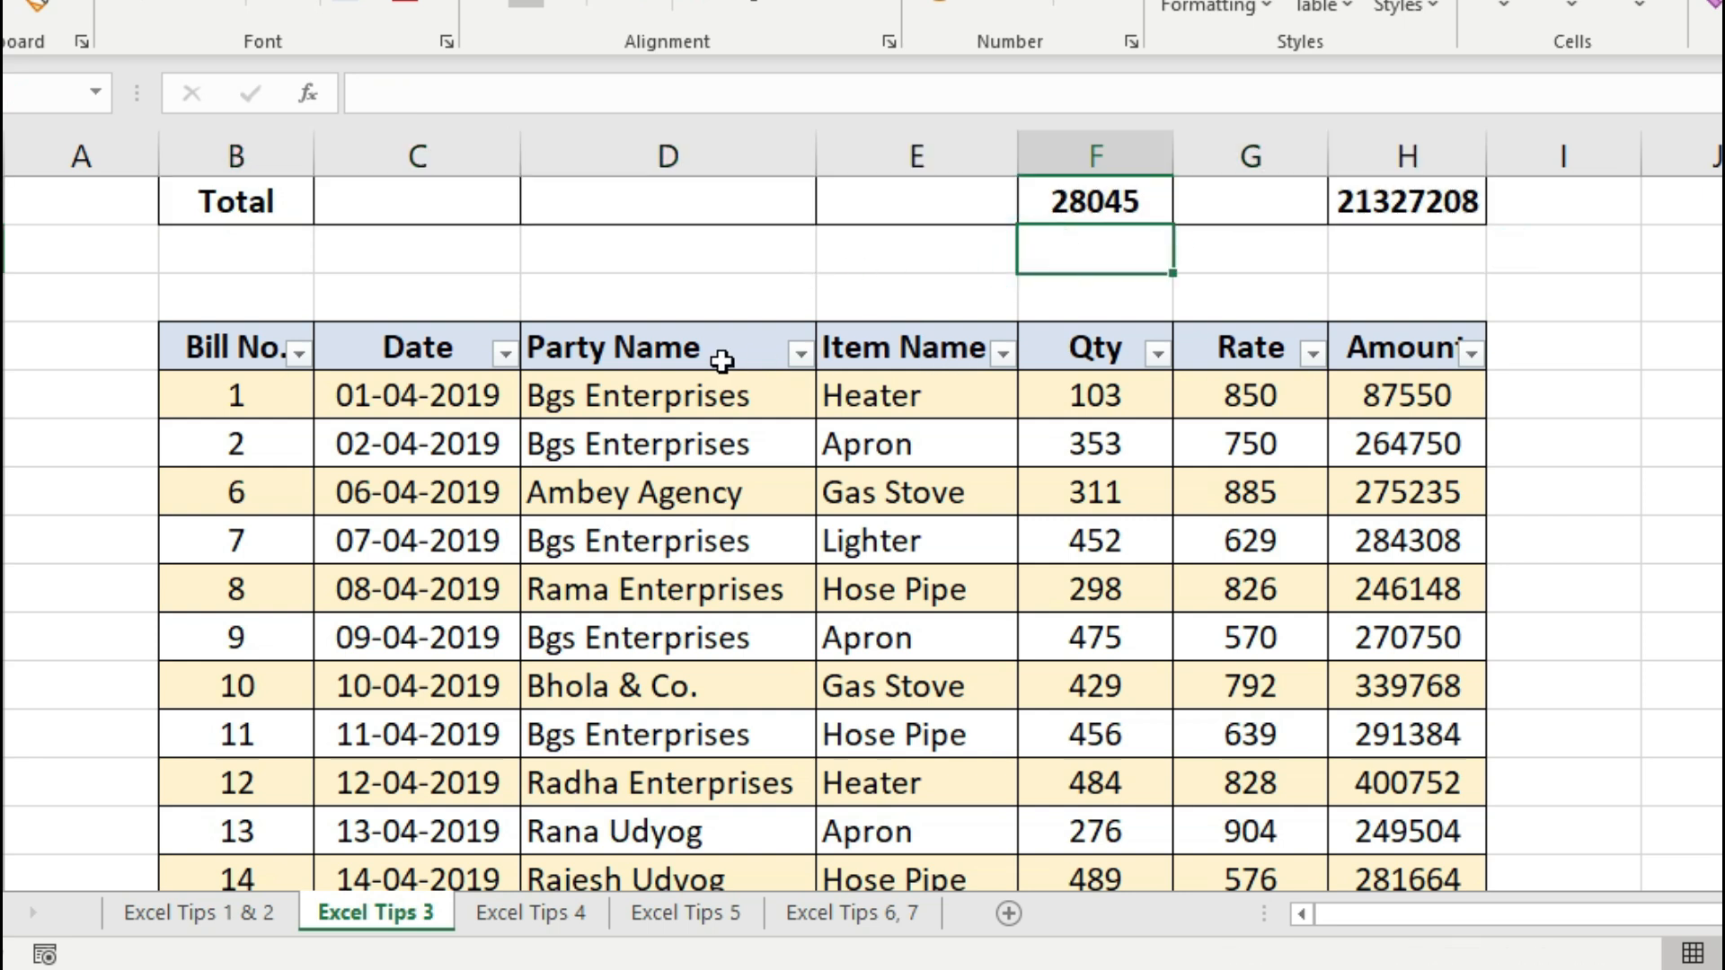
Step: Filter the Party Name column to show only Bhola & Co
{"action": "left_click", "coordinate": [799, 355]}
{"action": "left_click", "coordinate": [934, 624]}
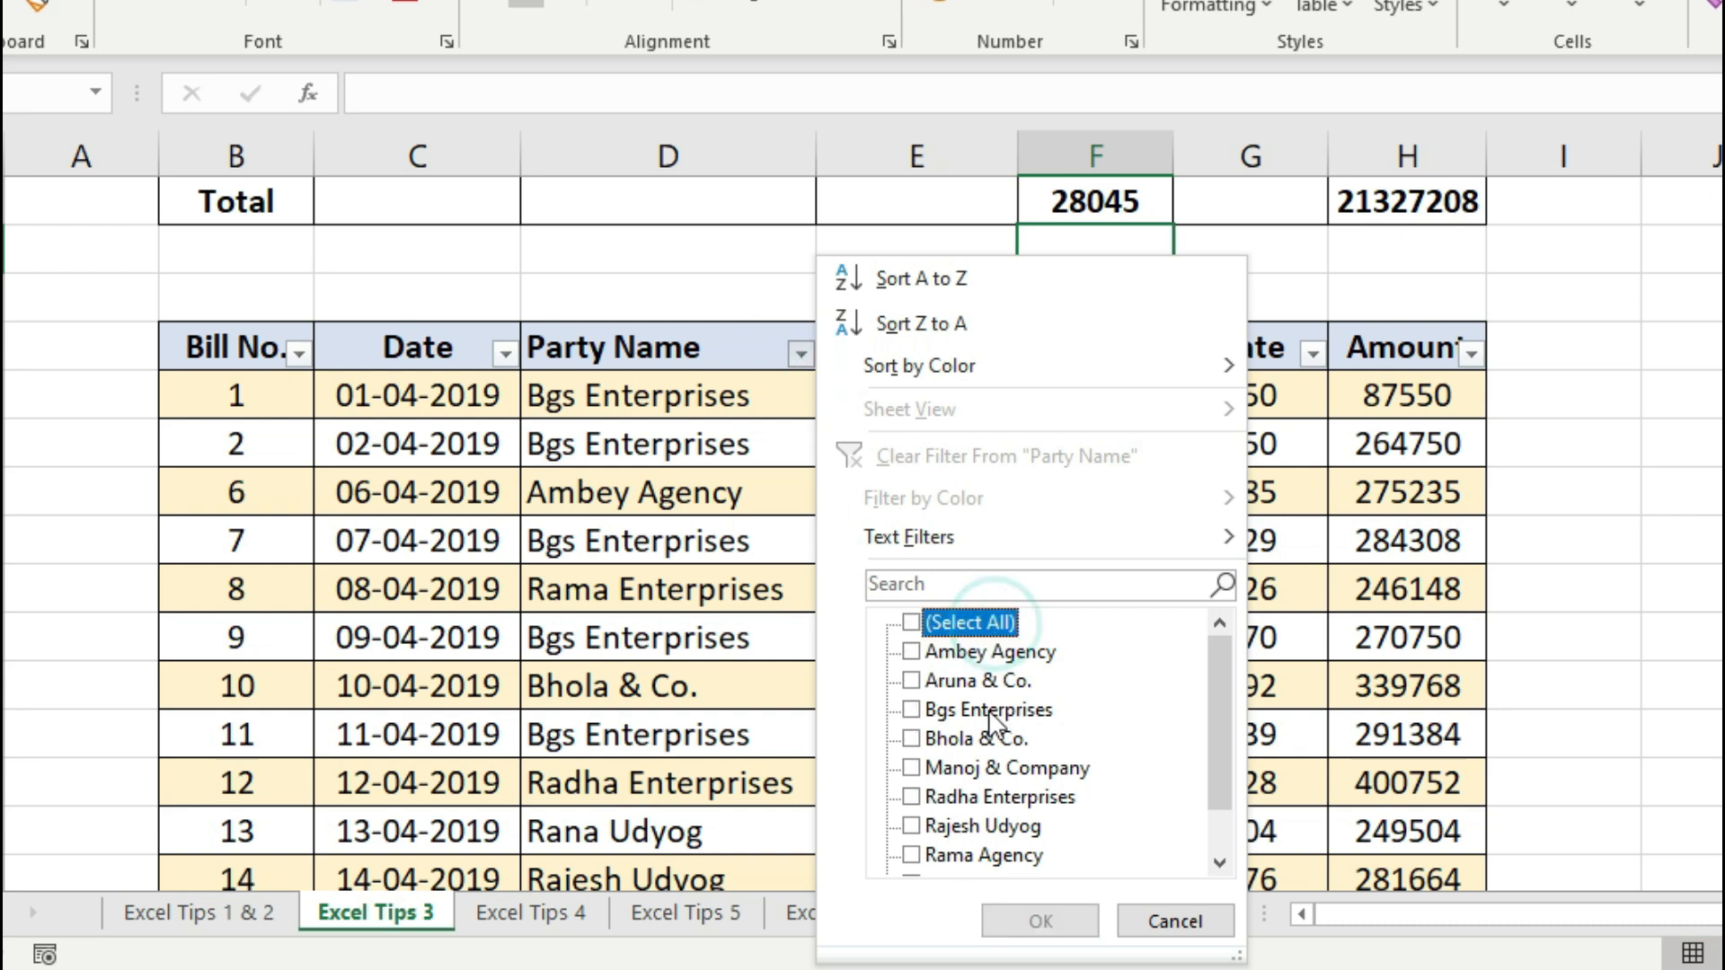
{"action": "left_click", "coordinate": [973, 740]}
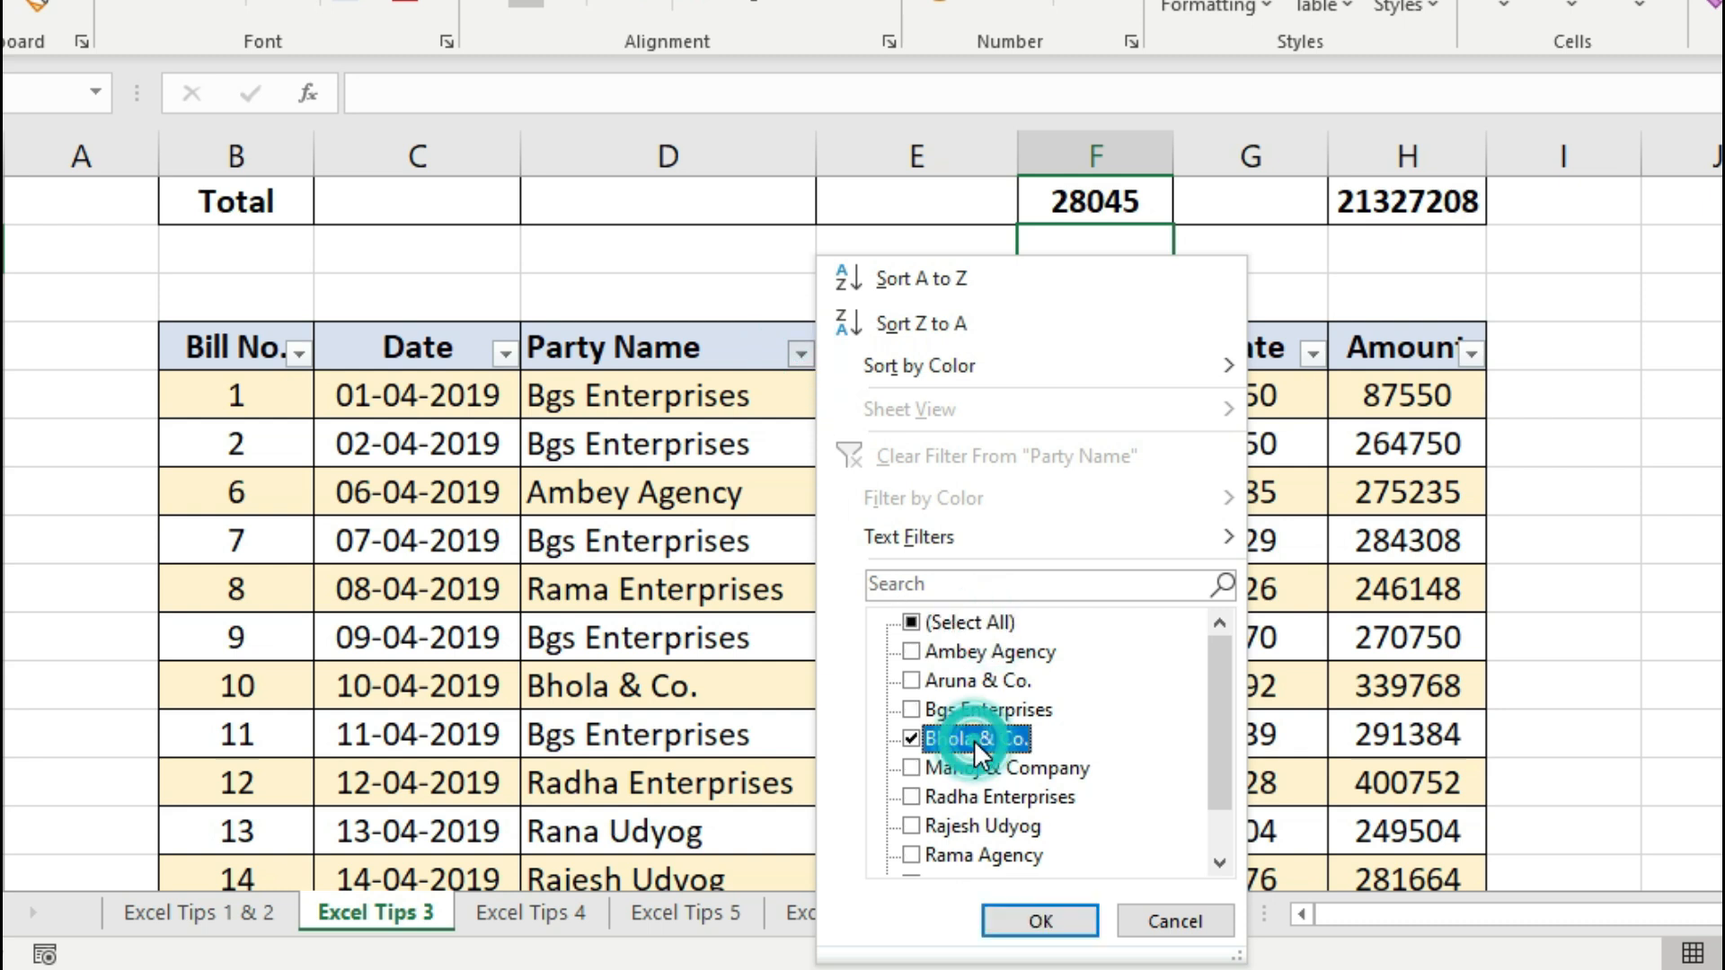
{"action": "left_click", "coordinate": [1040, 922]}
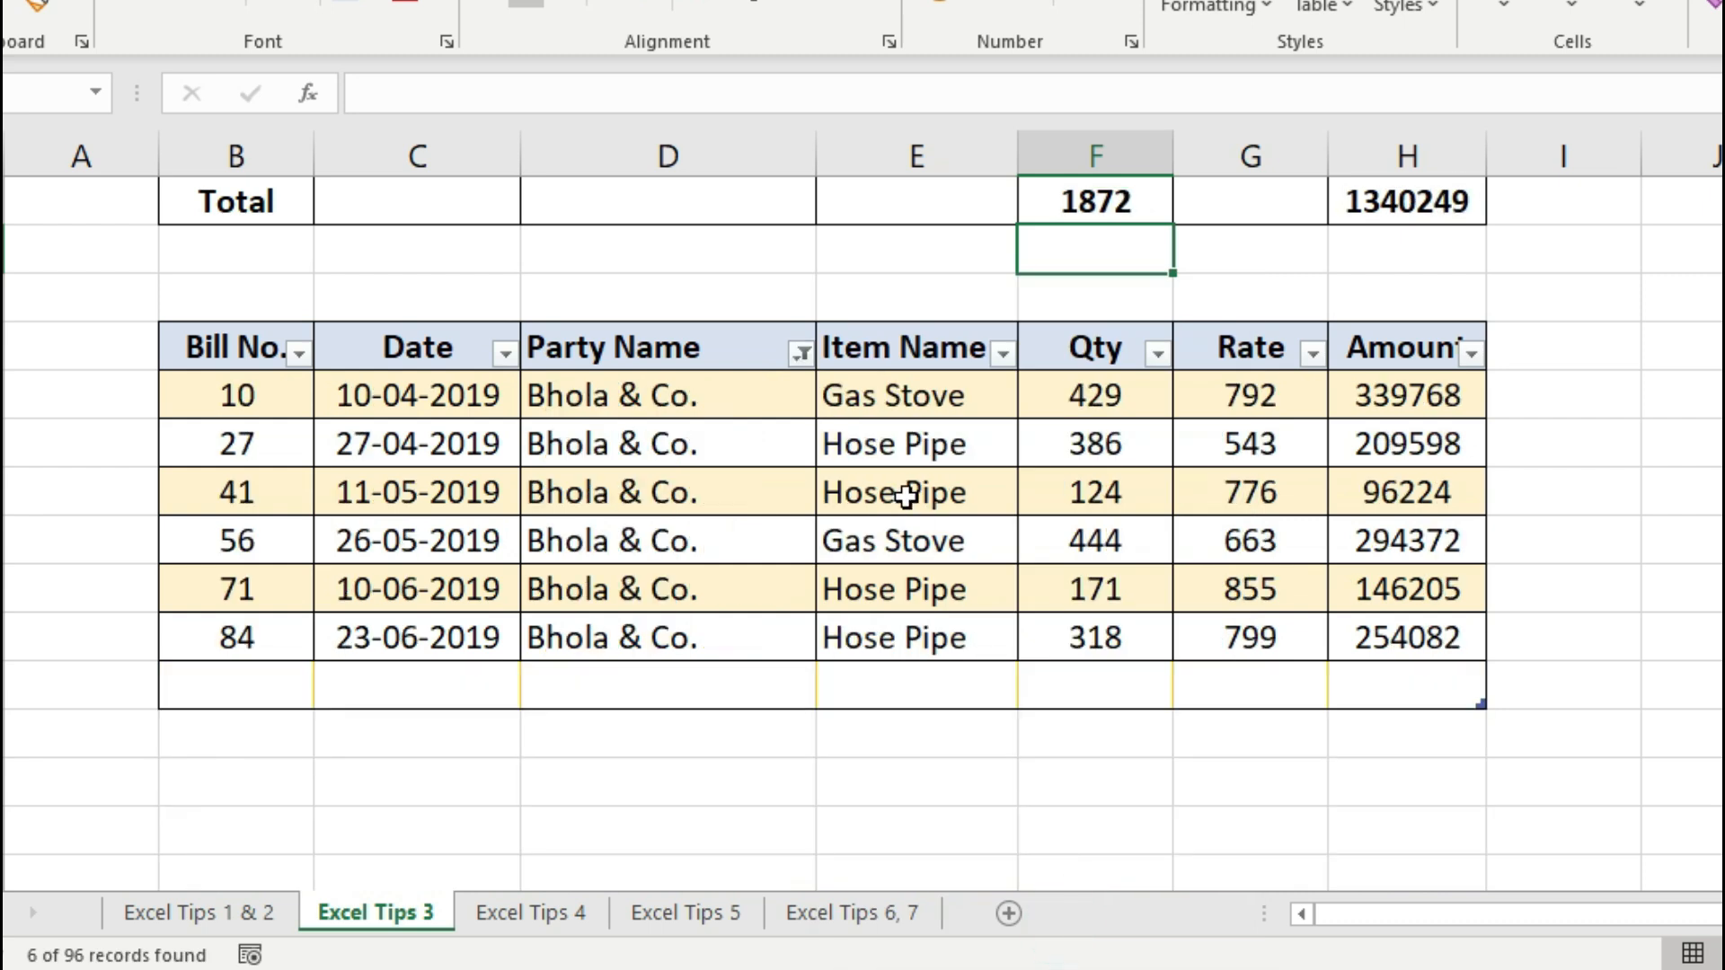
{"action": "left_click_drag", "start_coordinate": [239, 346], "coordinate": [1405, 635]}
{"action": "left_click", "coordinate": [1165, 640]}
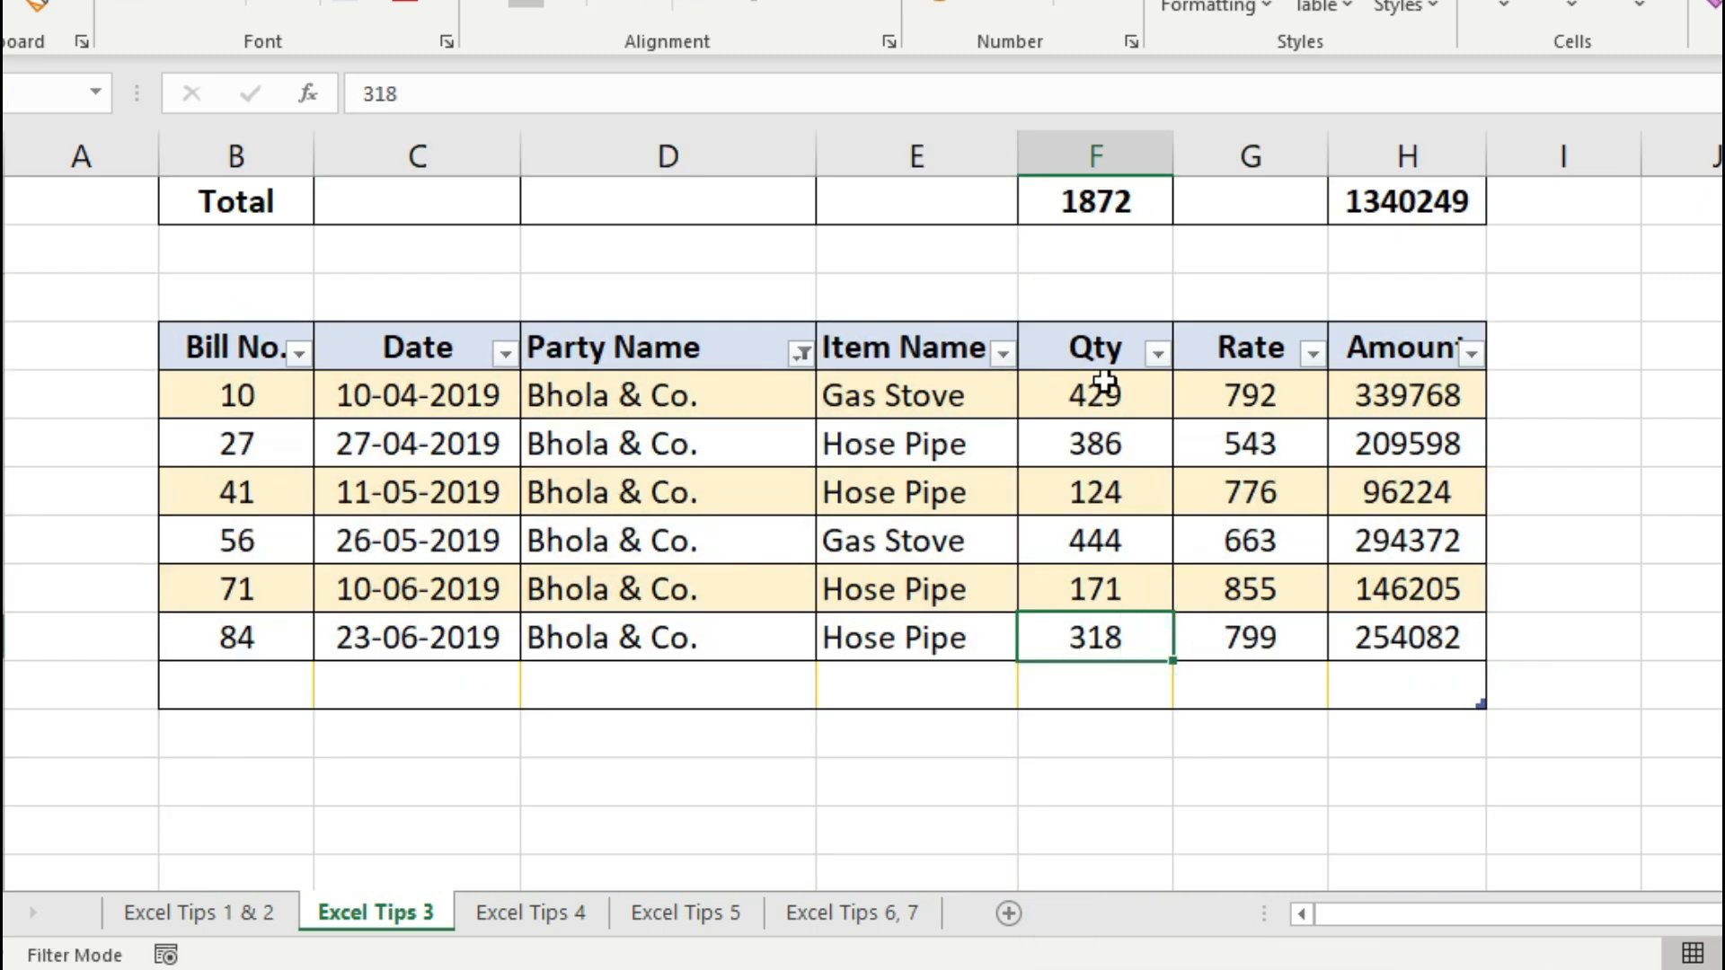
Step: Compare the row-2 SUBTOTAL results 1872 and 1340249 with the visible Qty and Amount values
{"action": "left_click", "coordinate": [1102, 199]}
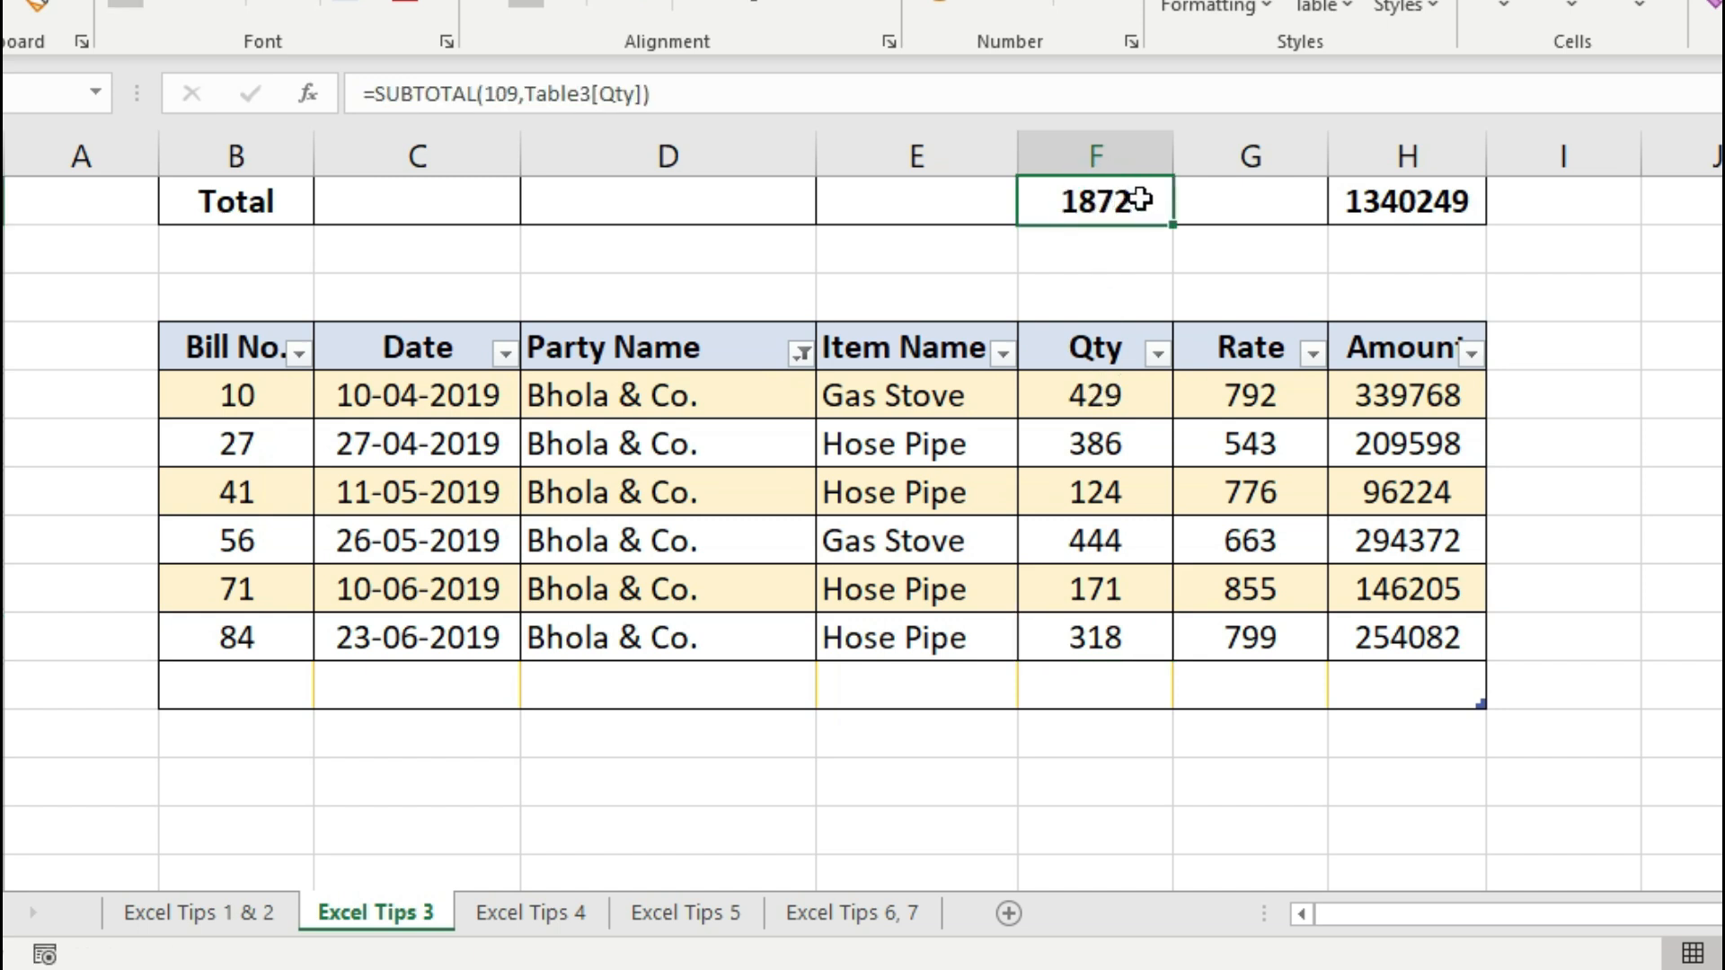
{"action": "left_click_drag", "start_coordinate": [1112, 393], "coordinate": [1116, 636]}
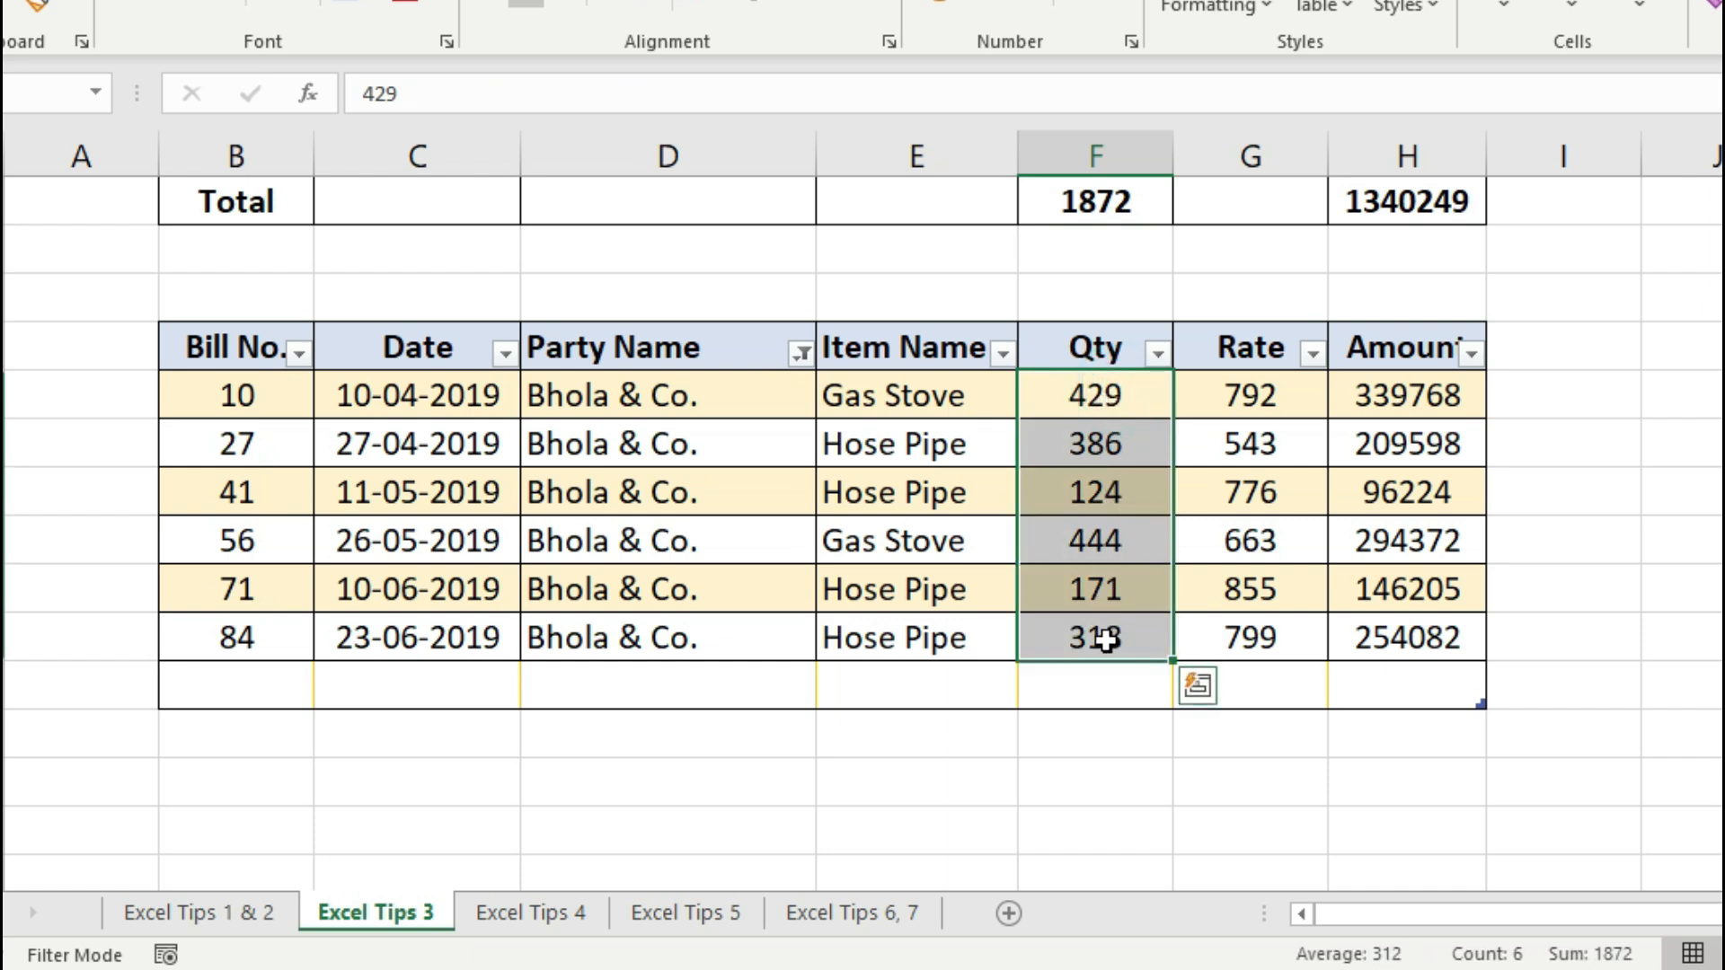
{"action": "left_click", "coordinate": [1107, 216]}
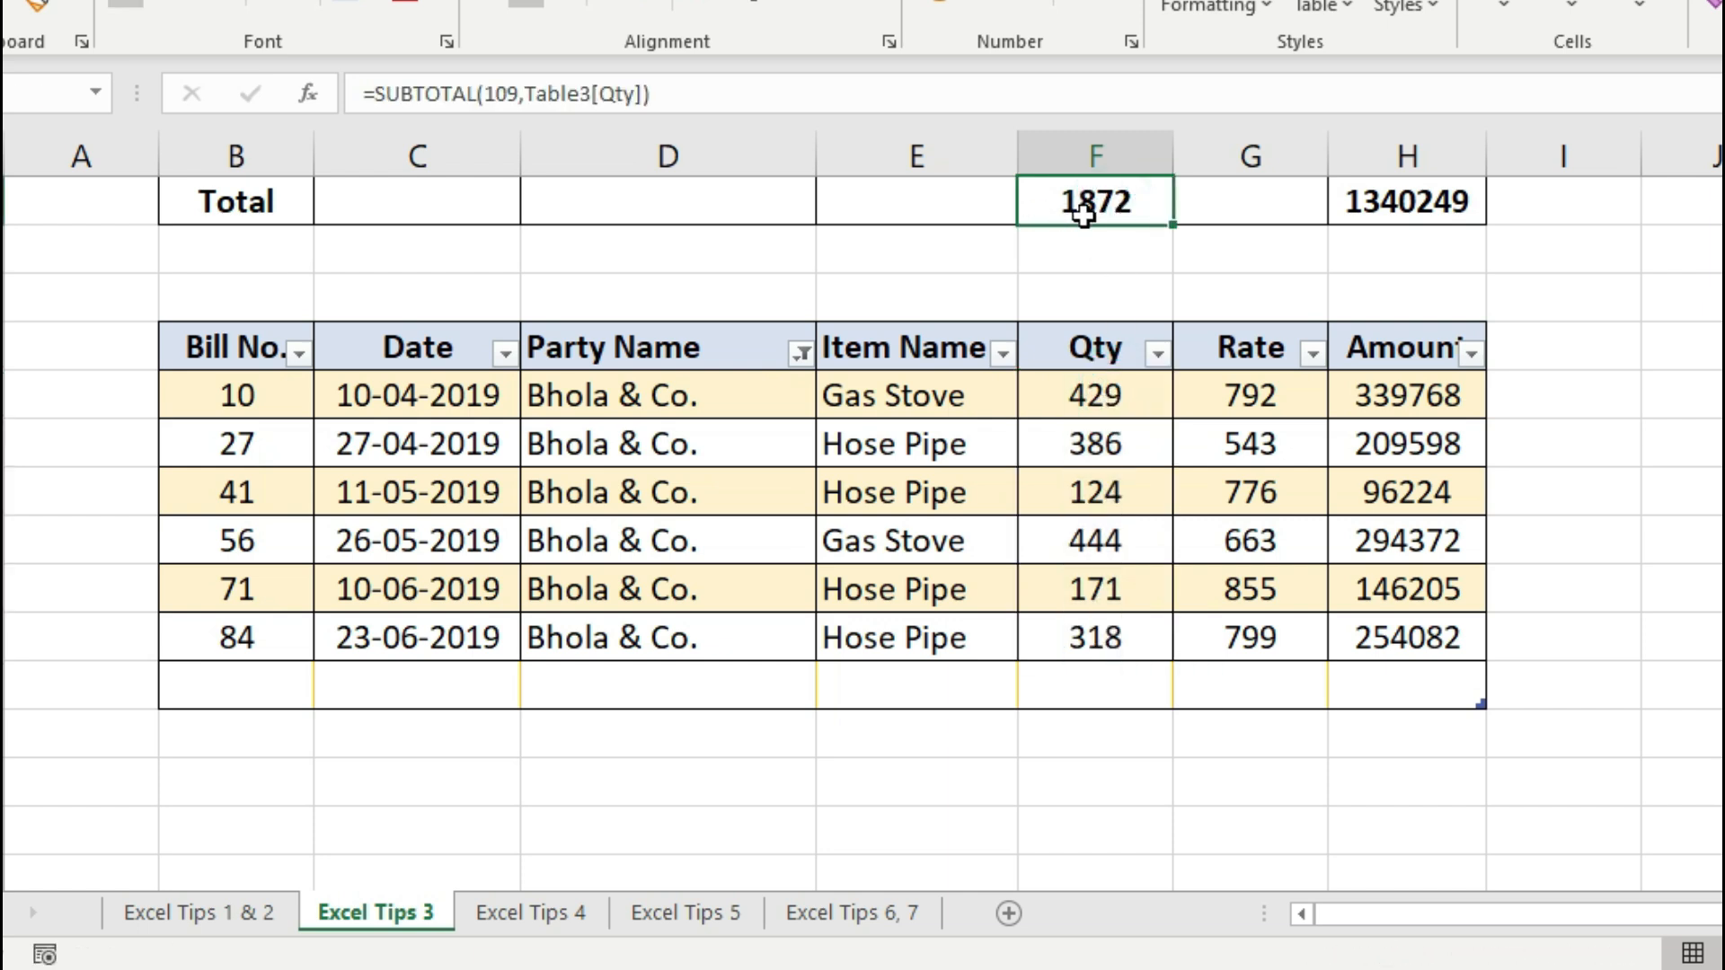
{"action": "left_click_drag", "start_coordinate": [1400, 396], "coordinate": [1401, 641]}
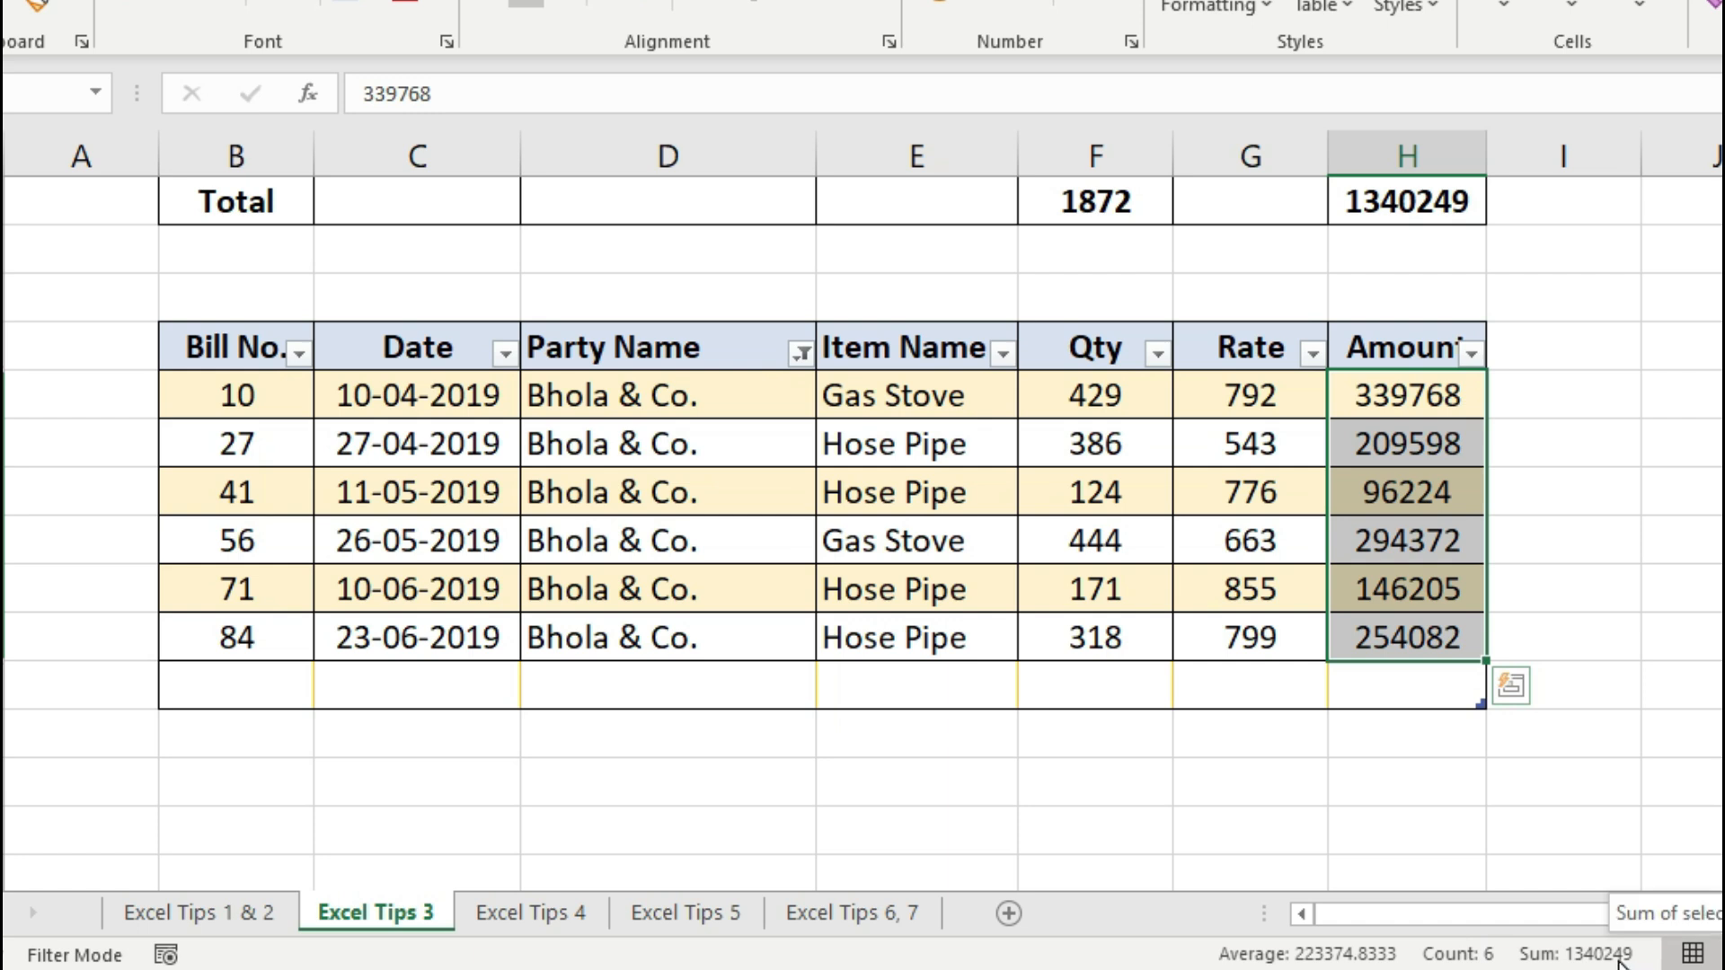
{"action": "left_click", "coordinate": [1417, 200]}
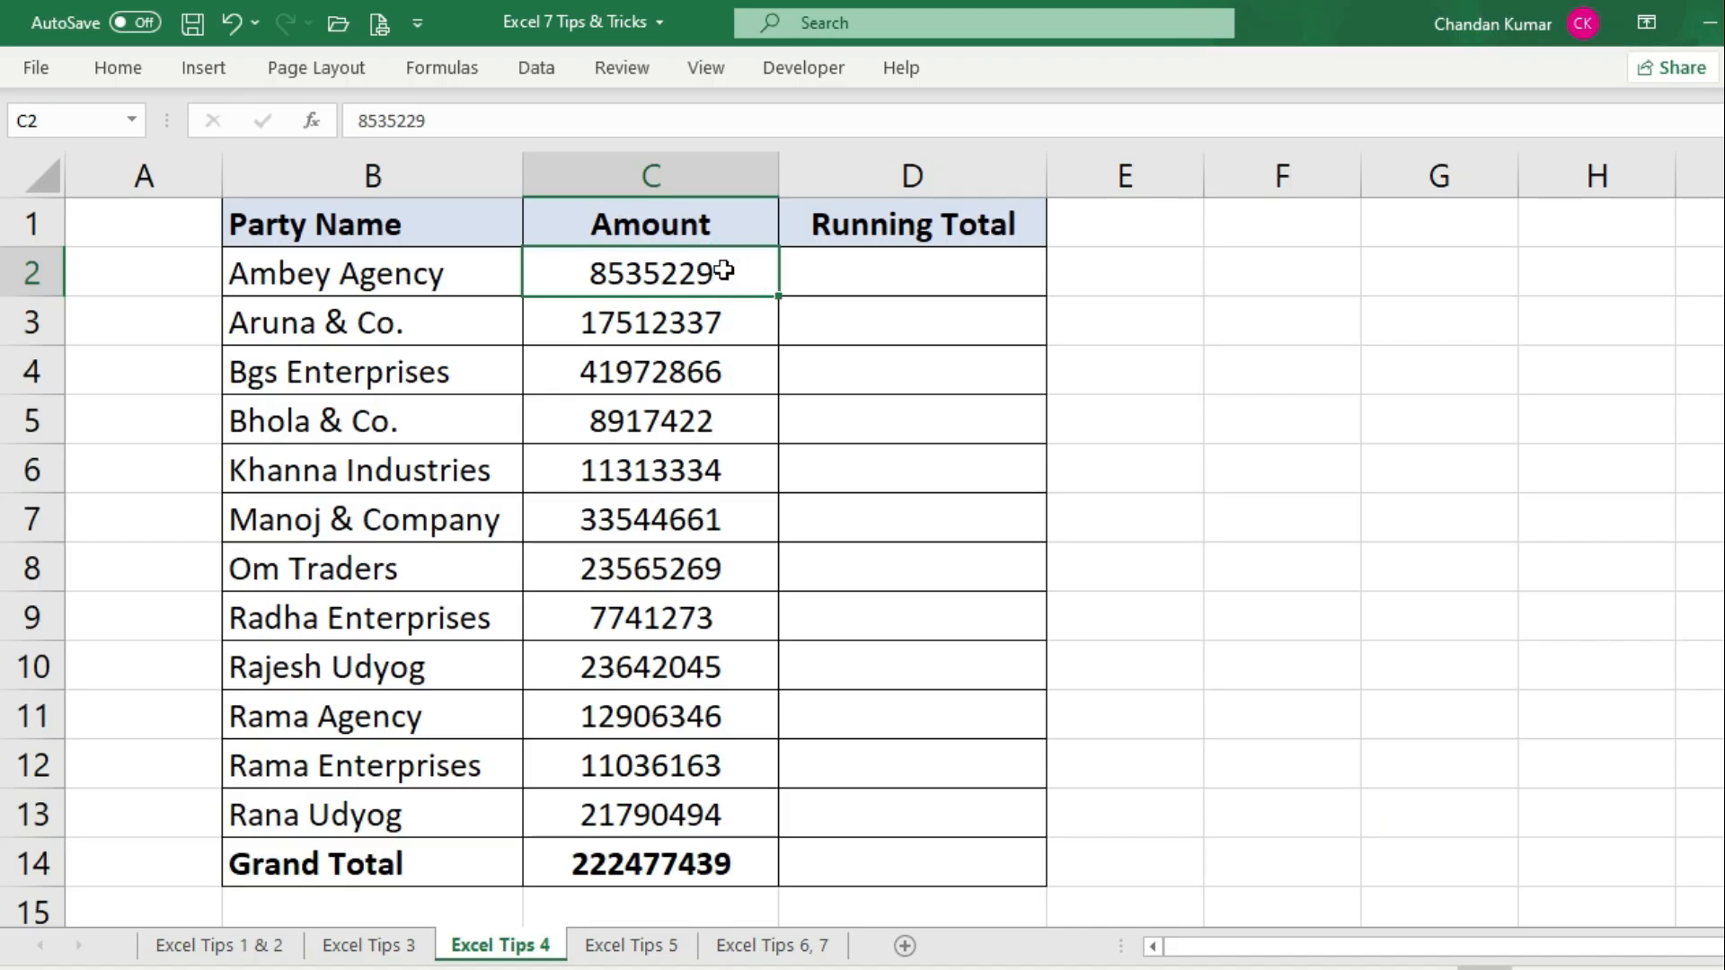
Step: Select the Amount values C2:C13 on the Excel Tips 4 sheet
{"action": "left_click_drag", "start_coordinate": [736, 293], "coordinate": [709, 813]}
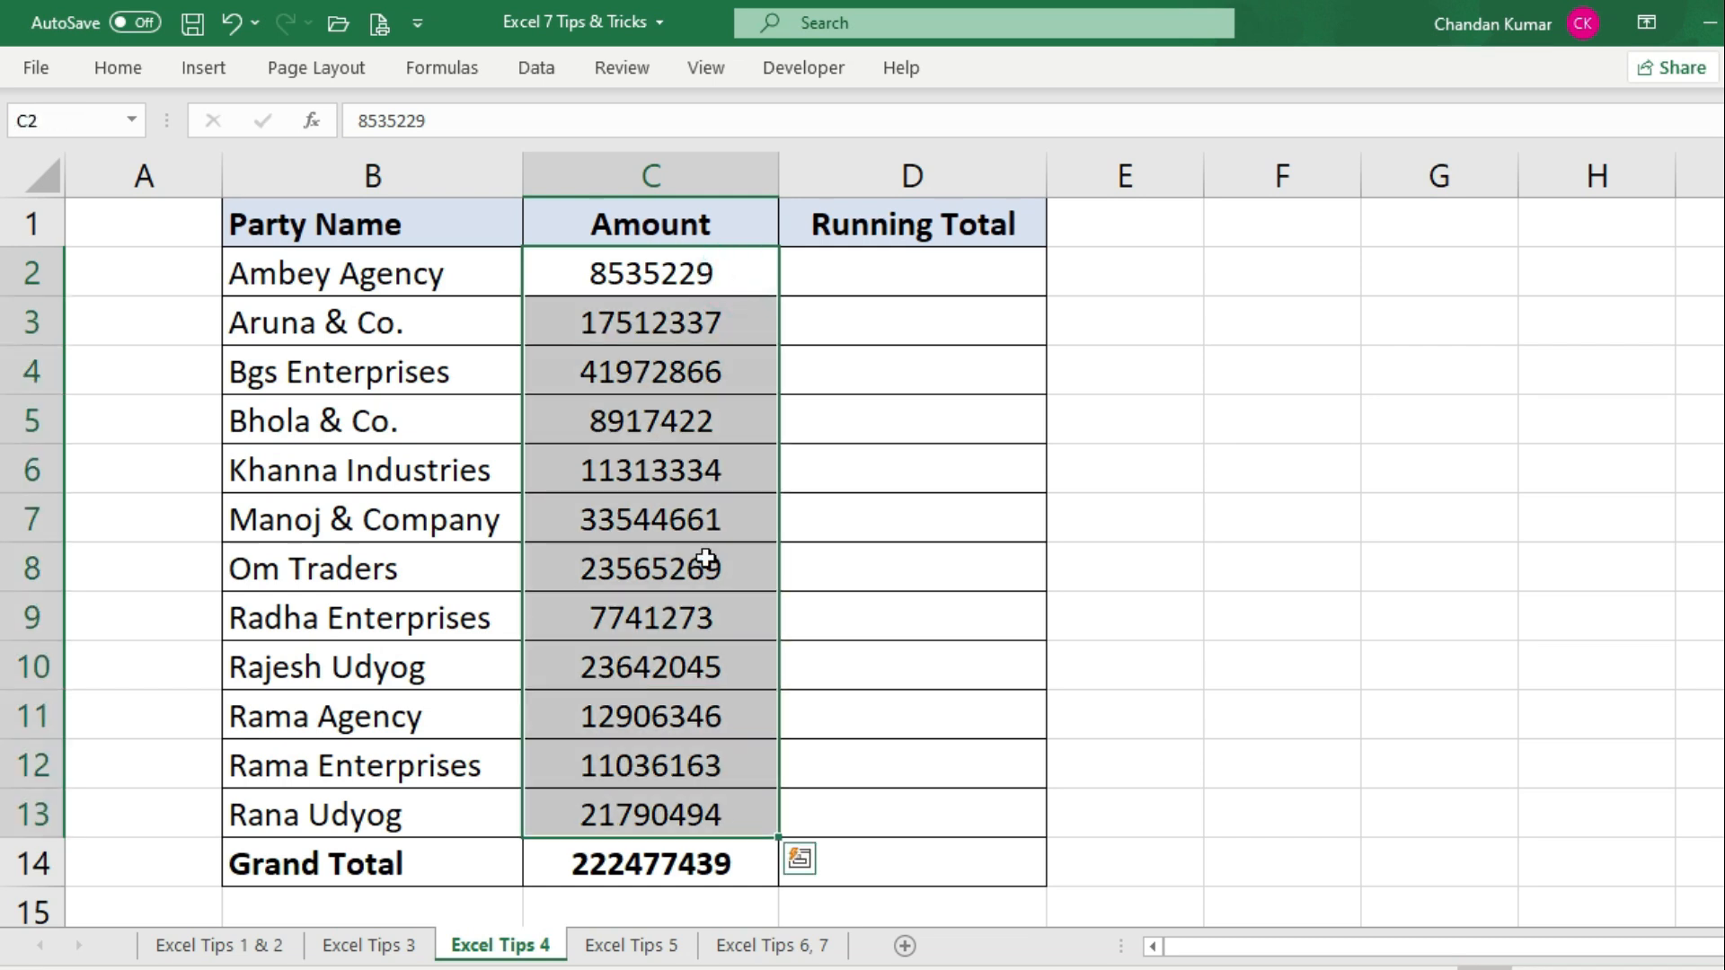
Step: Add a Running Total for Amount C2:C13 through Quick Analysis' Totals options
{"action": "left_click", "coordinate": [737, 272]}
{"action": "left_click_drag", "start_coordinate": [736, 267], "coordinate": [739, 818]}
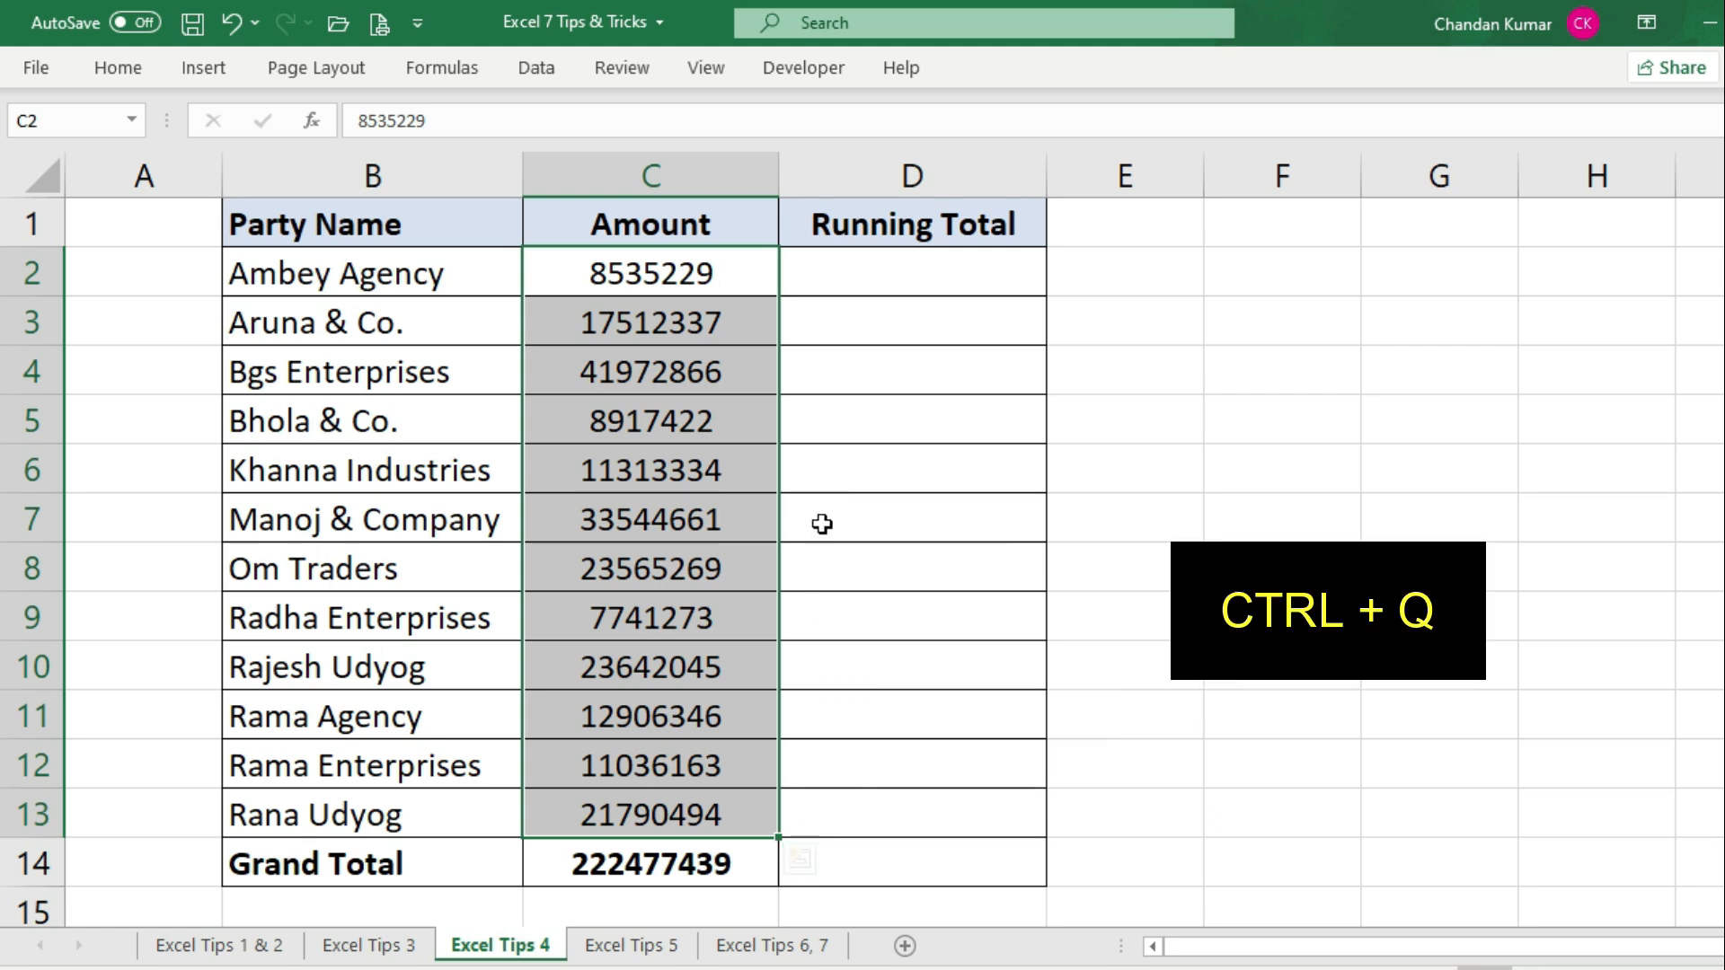
{"action": "key", "text": "ctrl+q"}
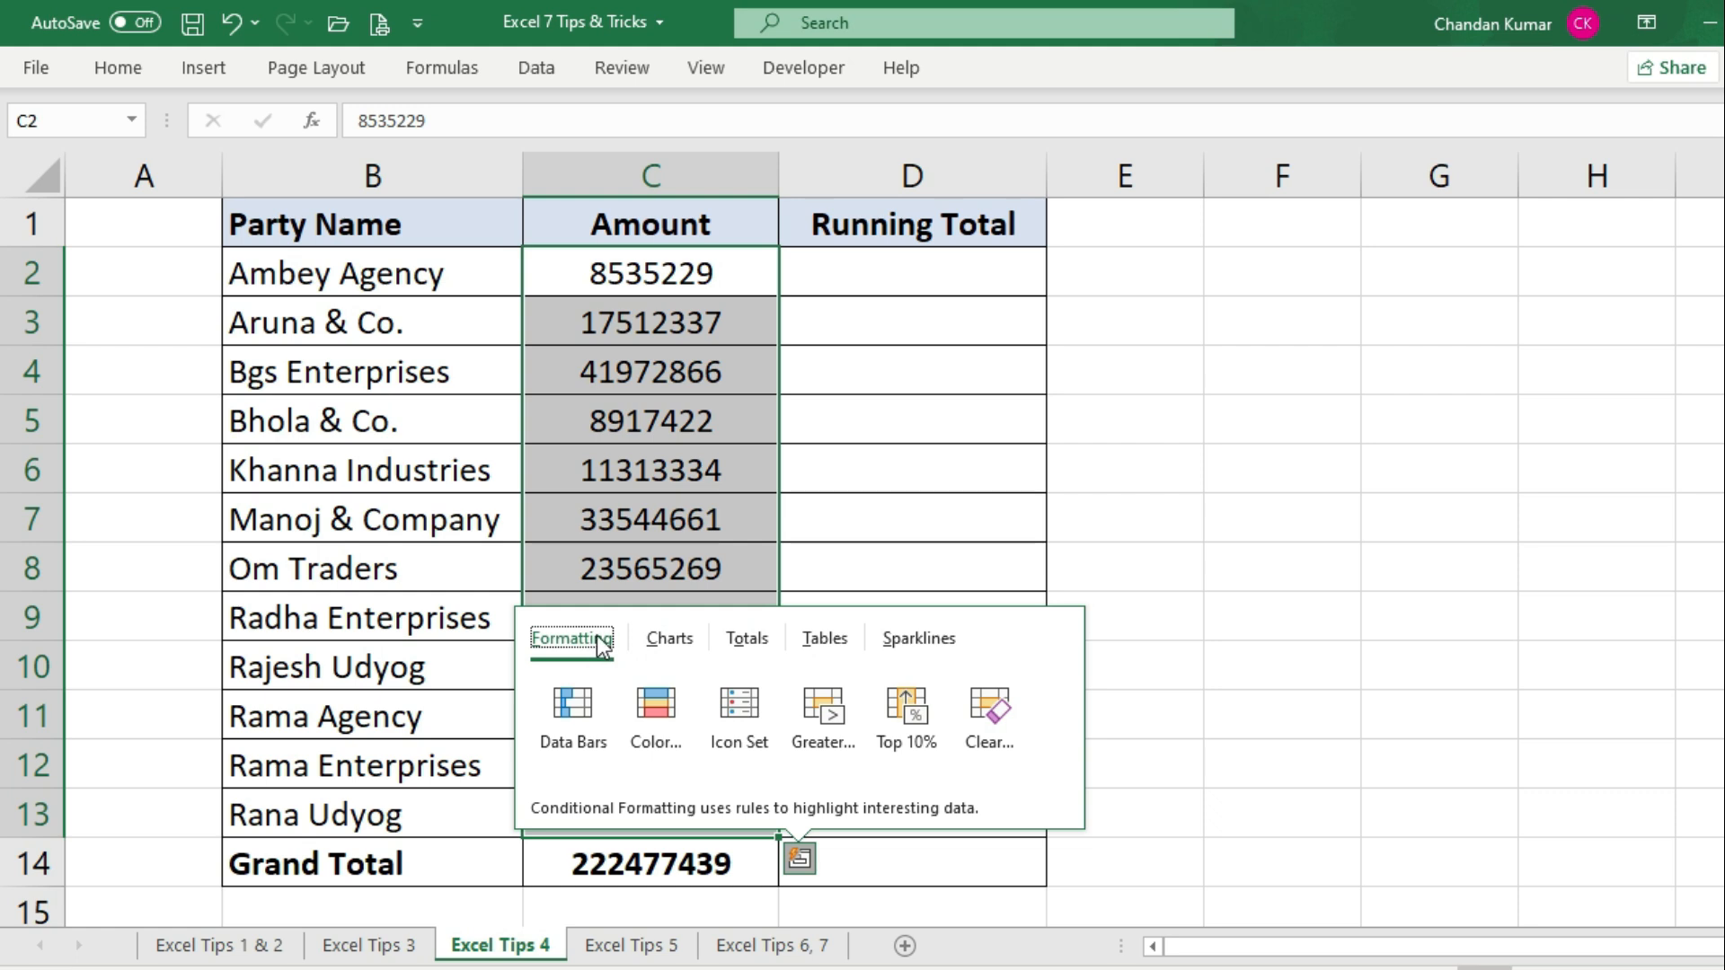
{"action": "left_click", "coordinate": [753, 643]}
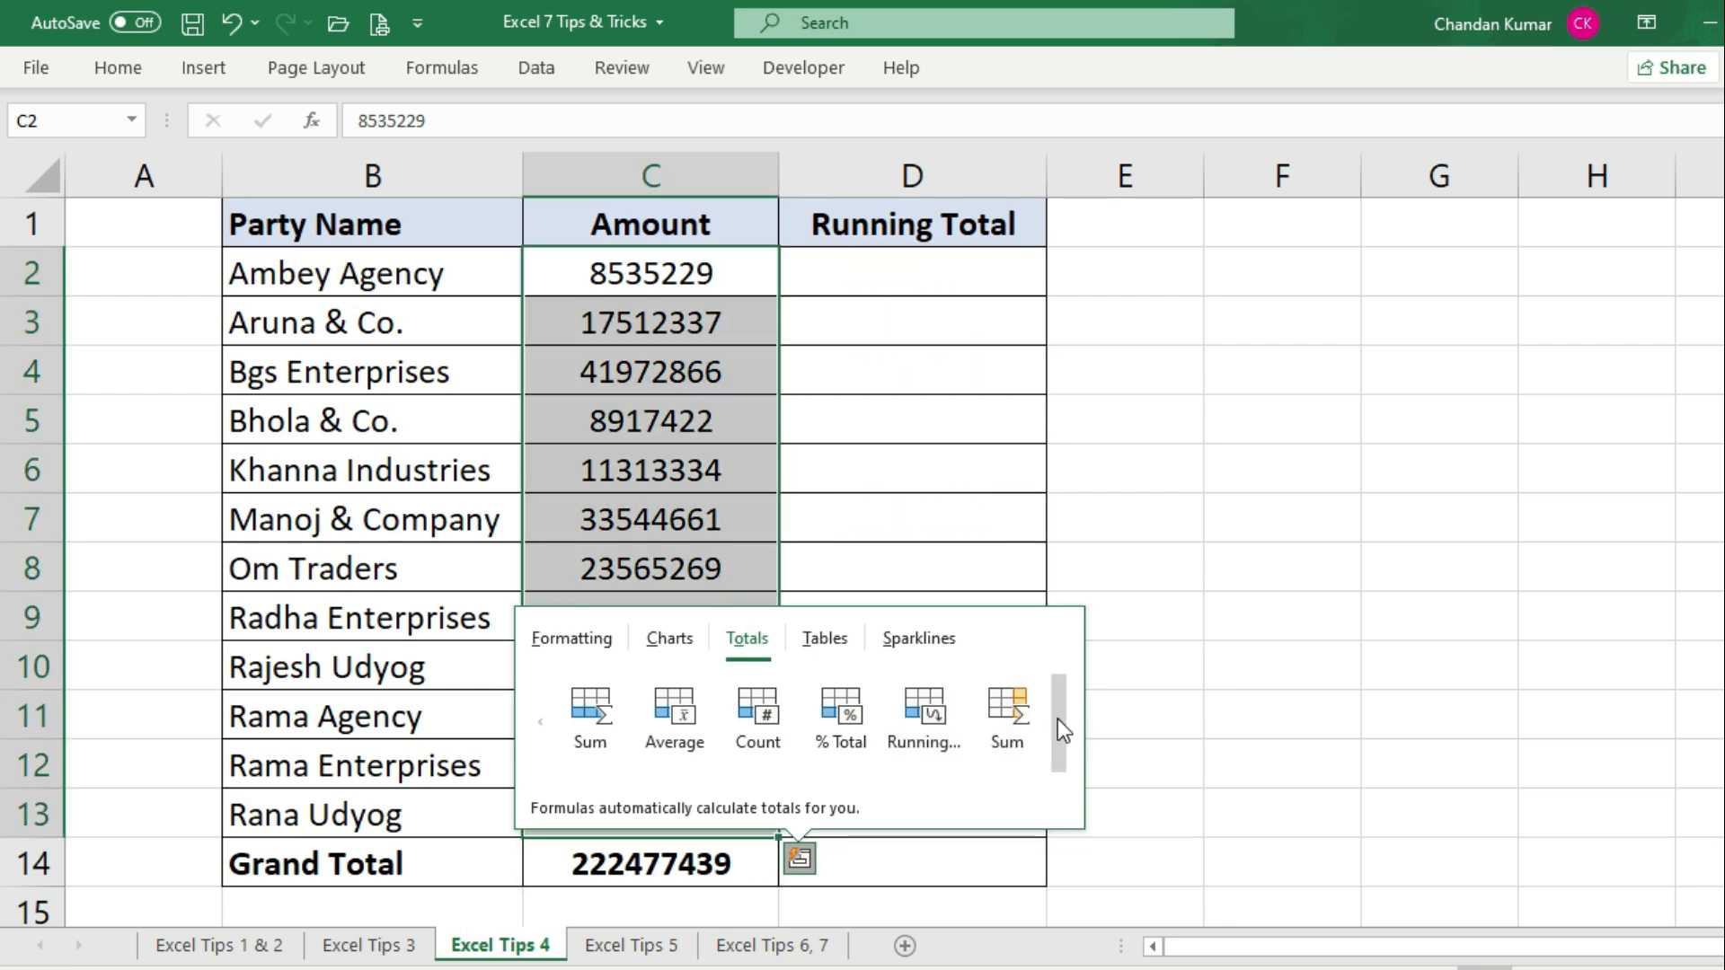
{"action": "left_click", "coordinate": [1059, 712]}
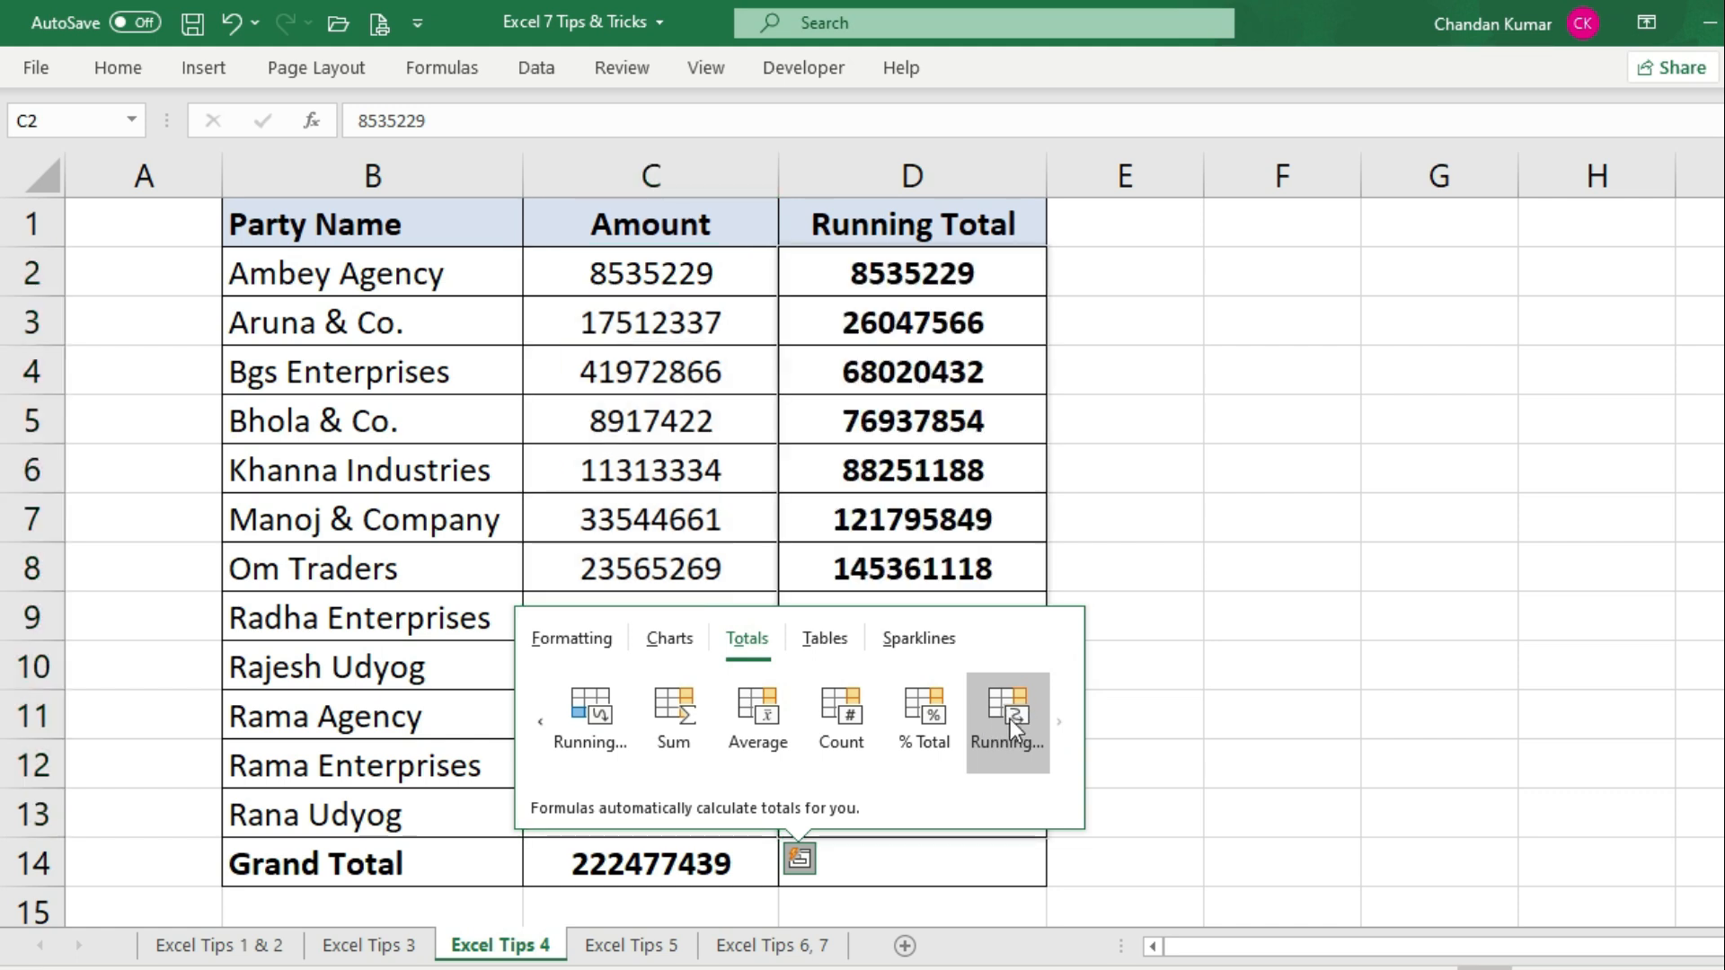
{"action": "left_click", "coordinate": [1007, 710]}
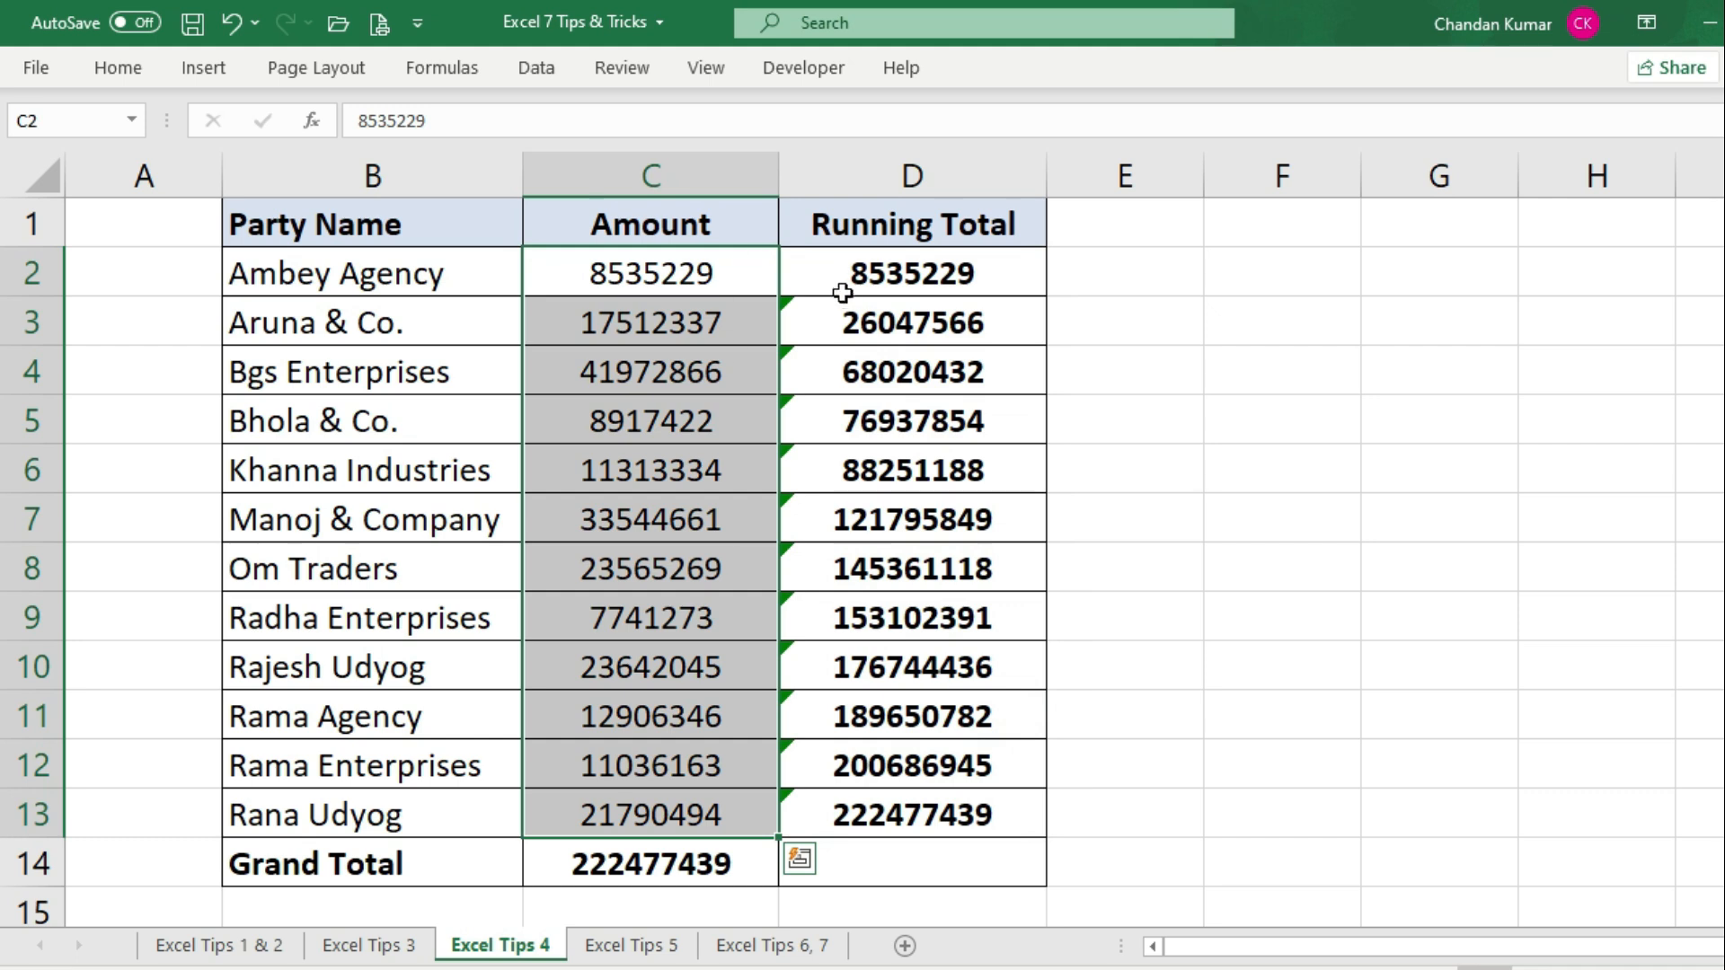
Step: Inspect the =SUM($C$2:C2) running total formula in D2 against the Amount values
{"action": "left_click", "coordinate": [844, 296]}
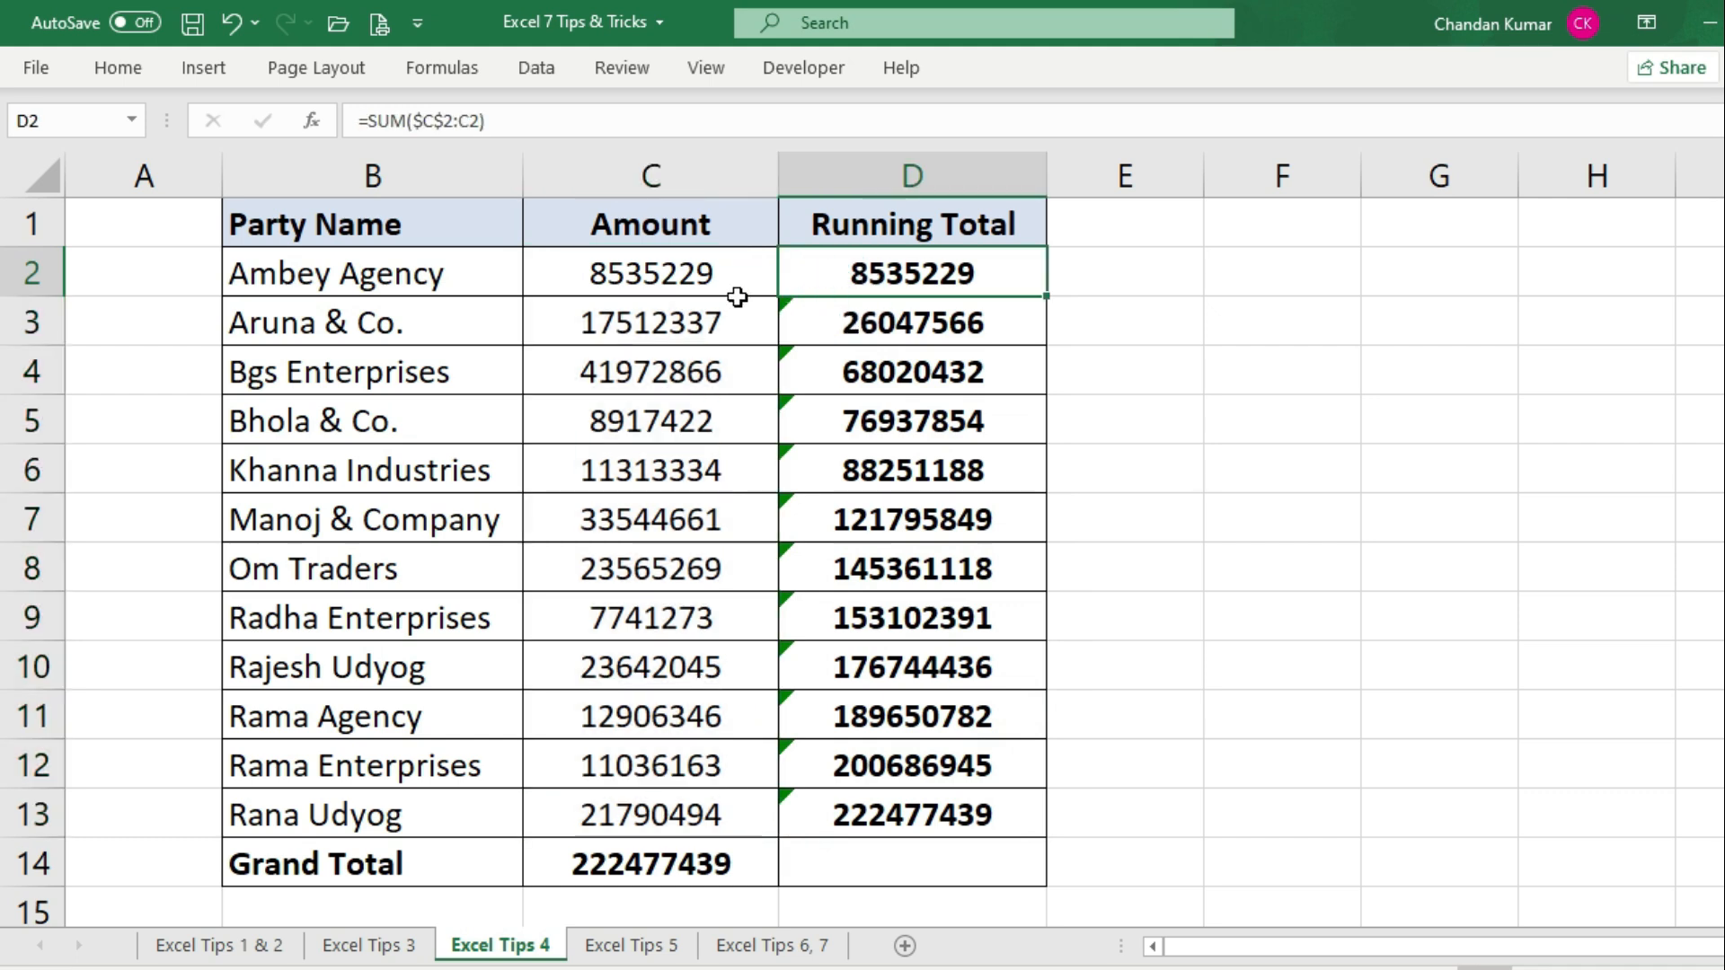
{"action": "left_click_drag", "start_coordinate": [728, 270], "coordinate": [744, 804]}
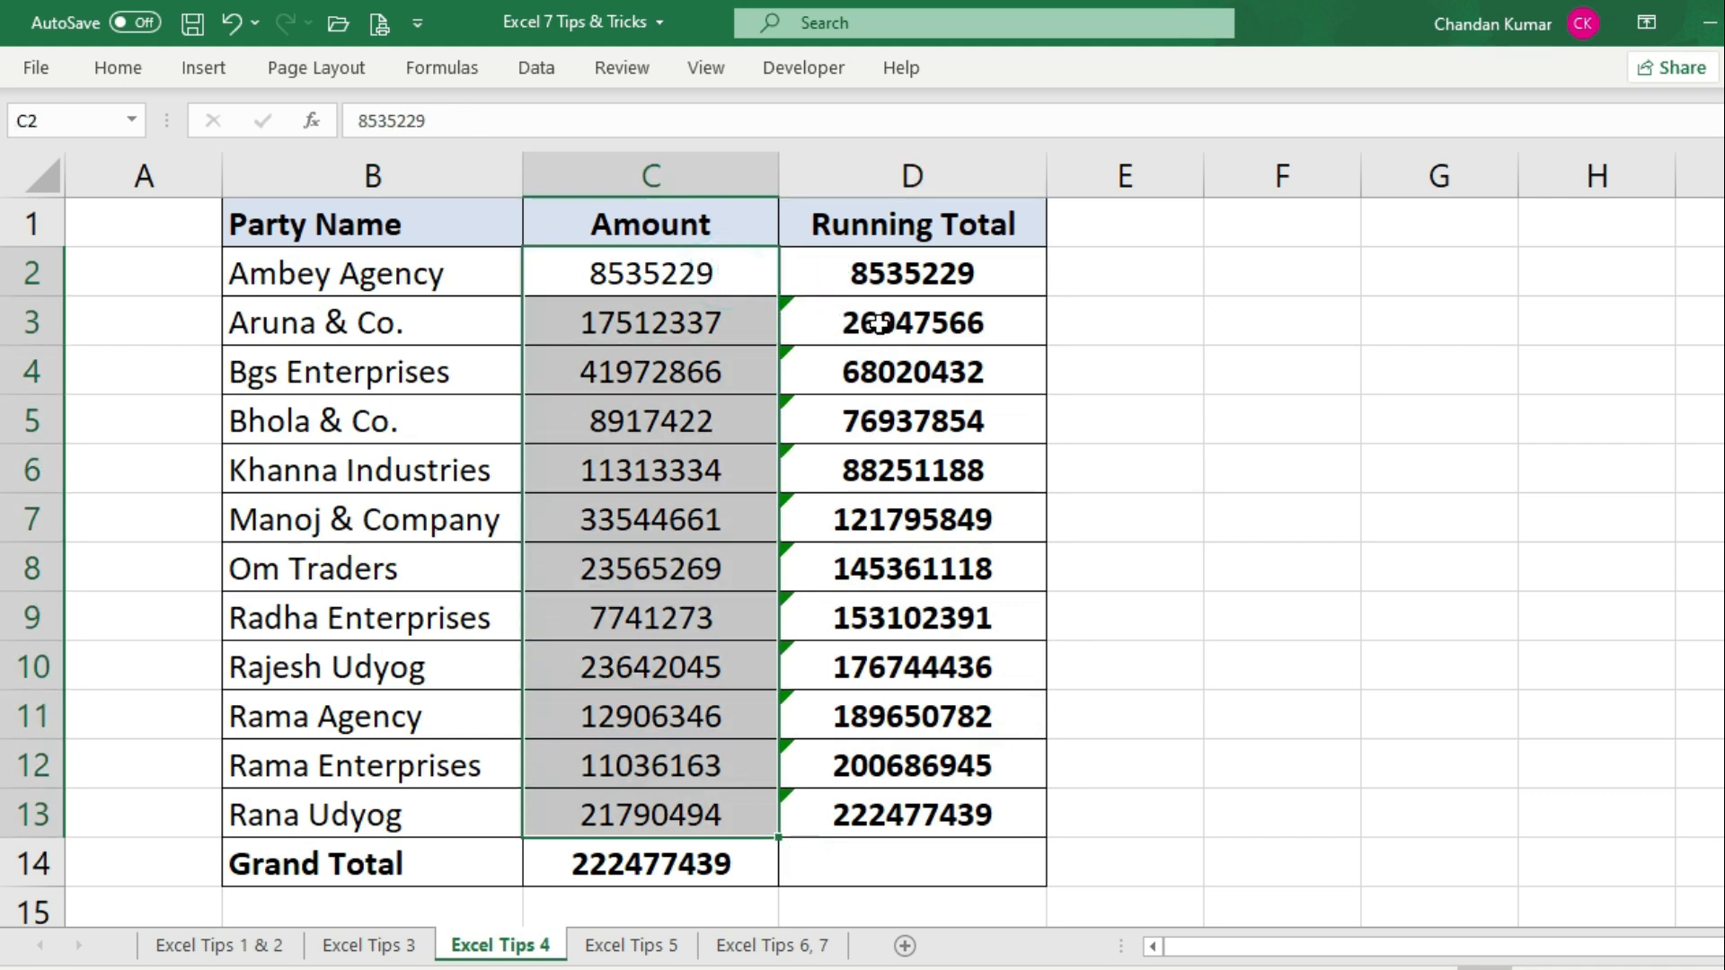
{"action": "left_click", "coordinate": [913, 270]}
{"action": "left_click_drag", "start_coordinate": [996, 276], "coordinate": [974, 832]}
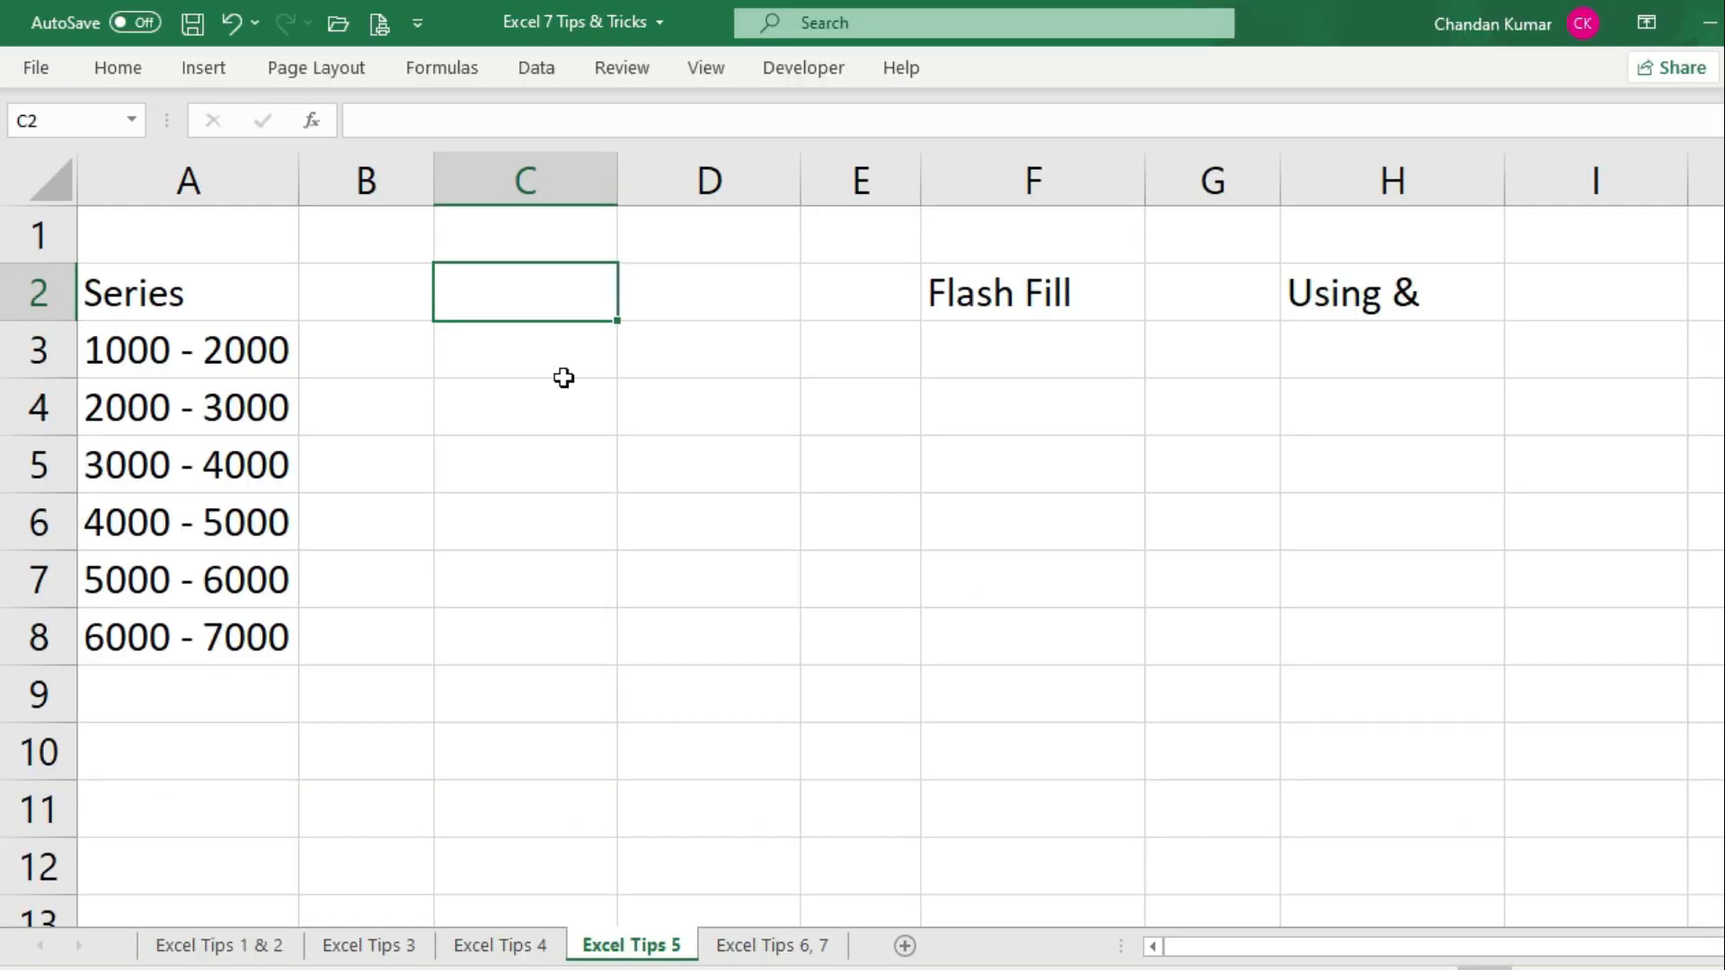
{"action": "left_click_drag", "start_coordinate": [235, 299], "coordinate": [266, 620]}
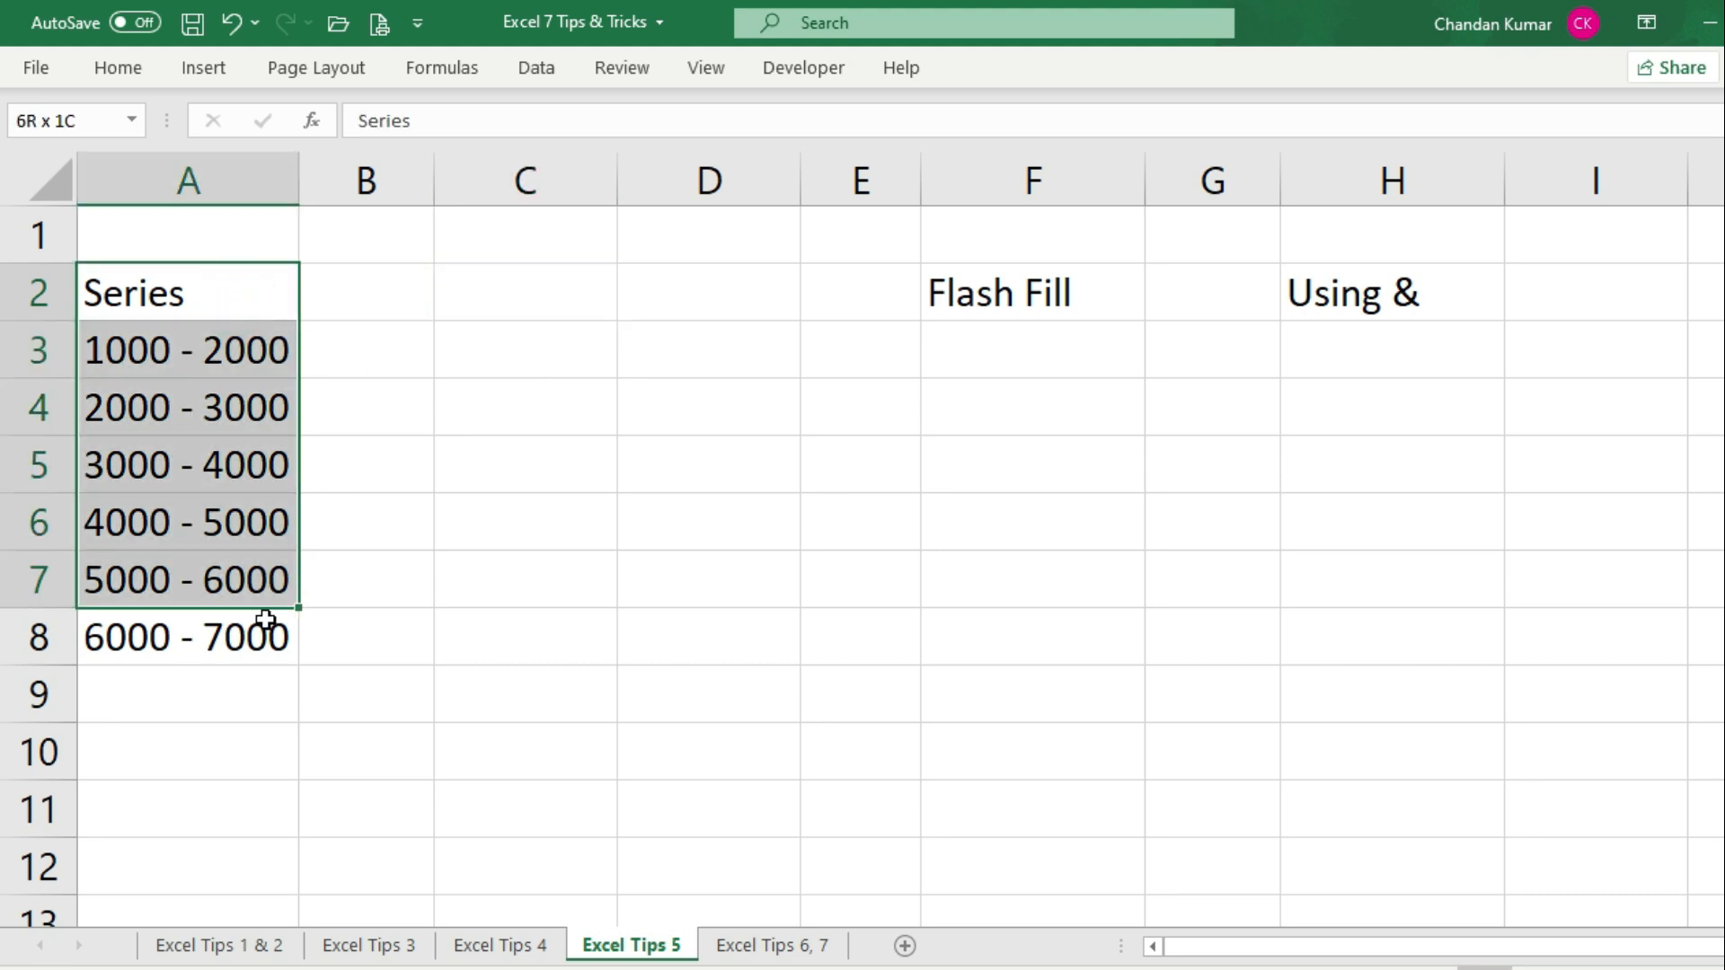
{"action": "left_click", "coordinate": [526, 340]}
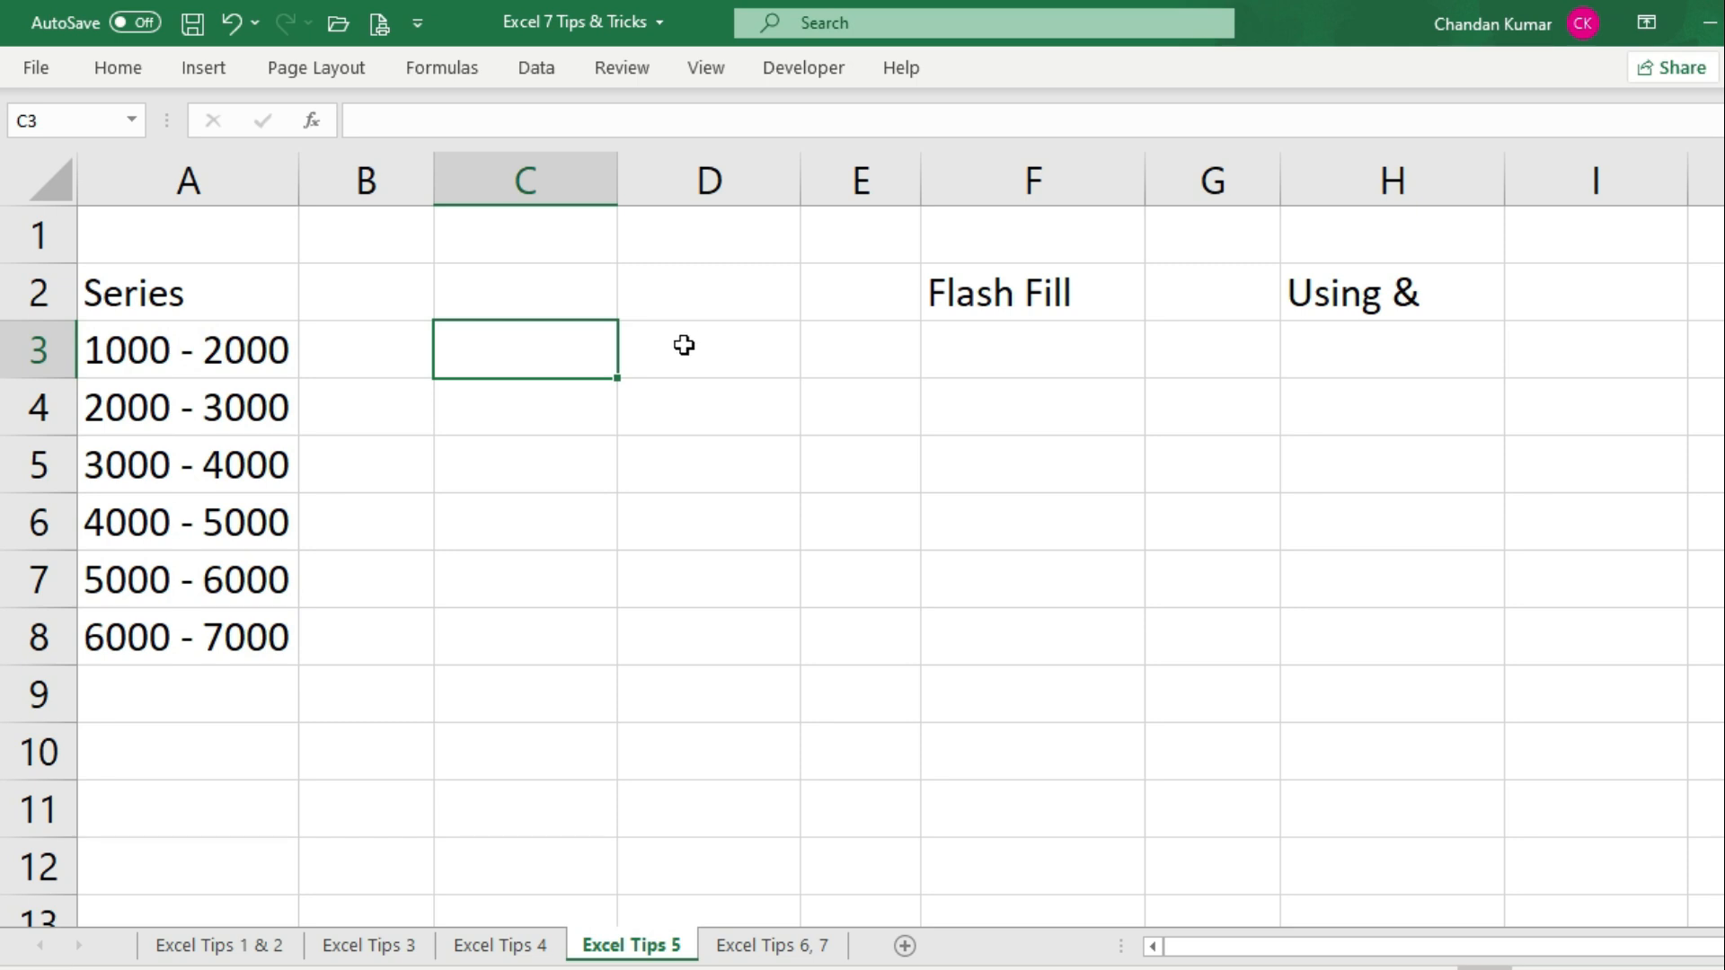
{"action": "type", "text": "1000-2000"}
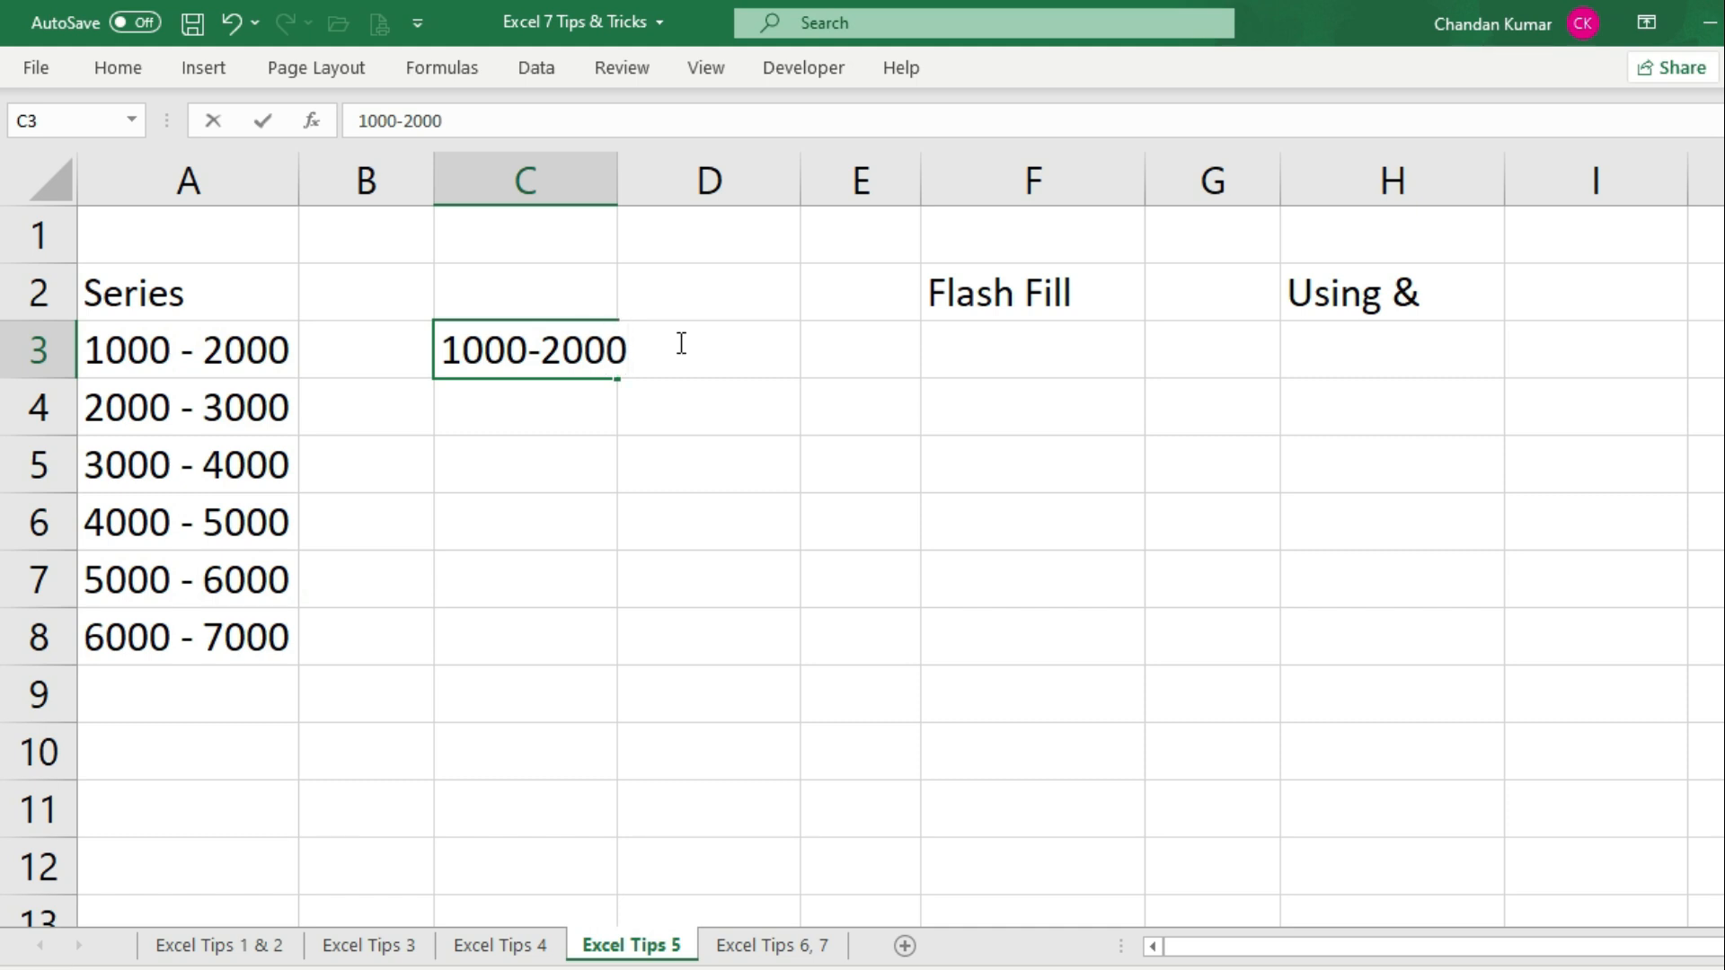
{"action": "key", "text": "Return"}
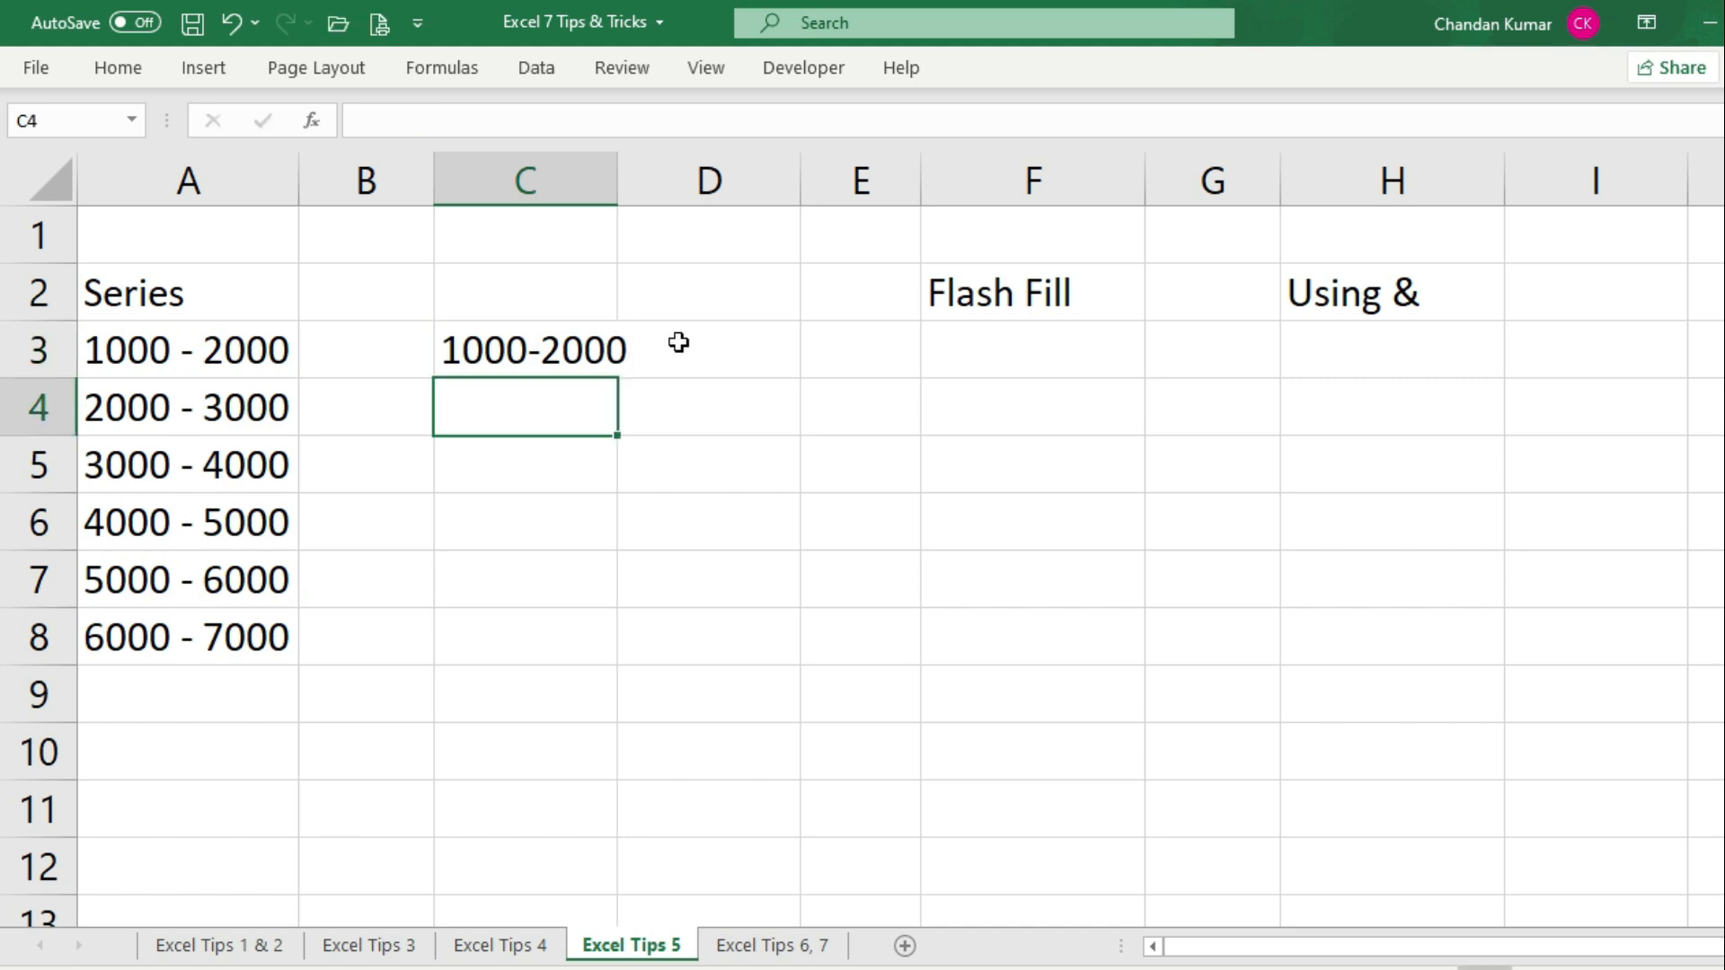
{"action": "type", "text": "2000-3000"}
{"action": "key", "text": "Return"}
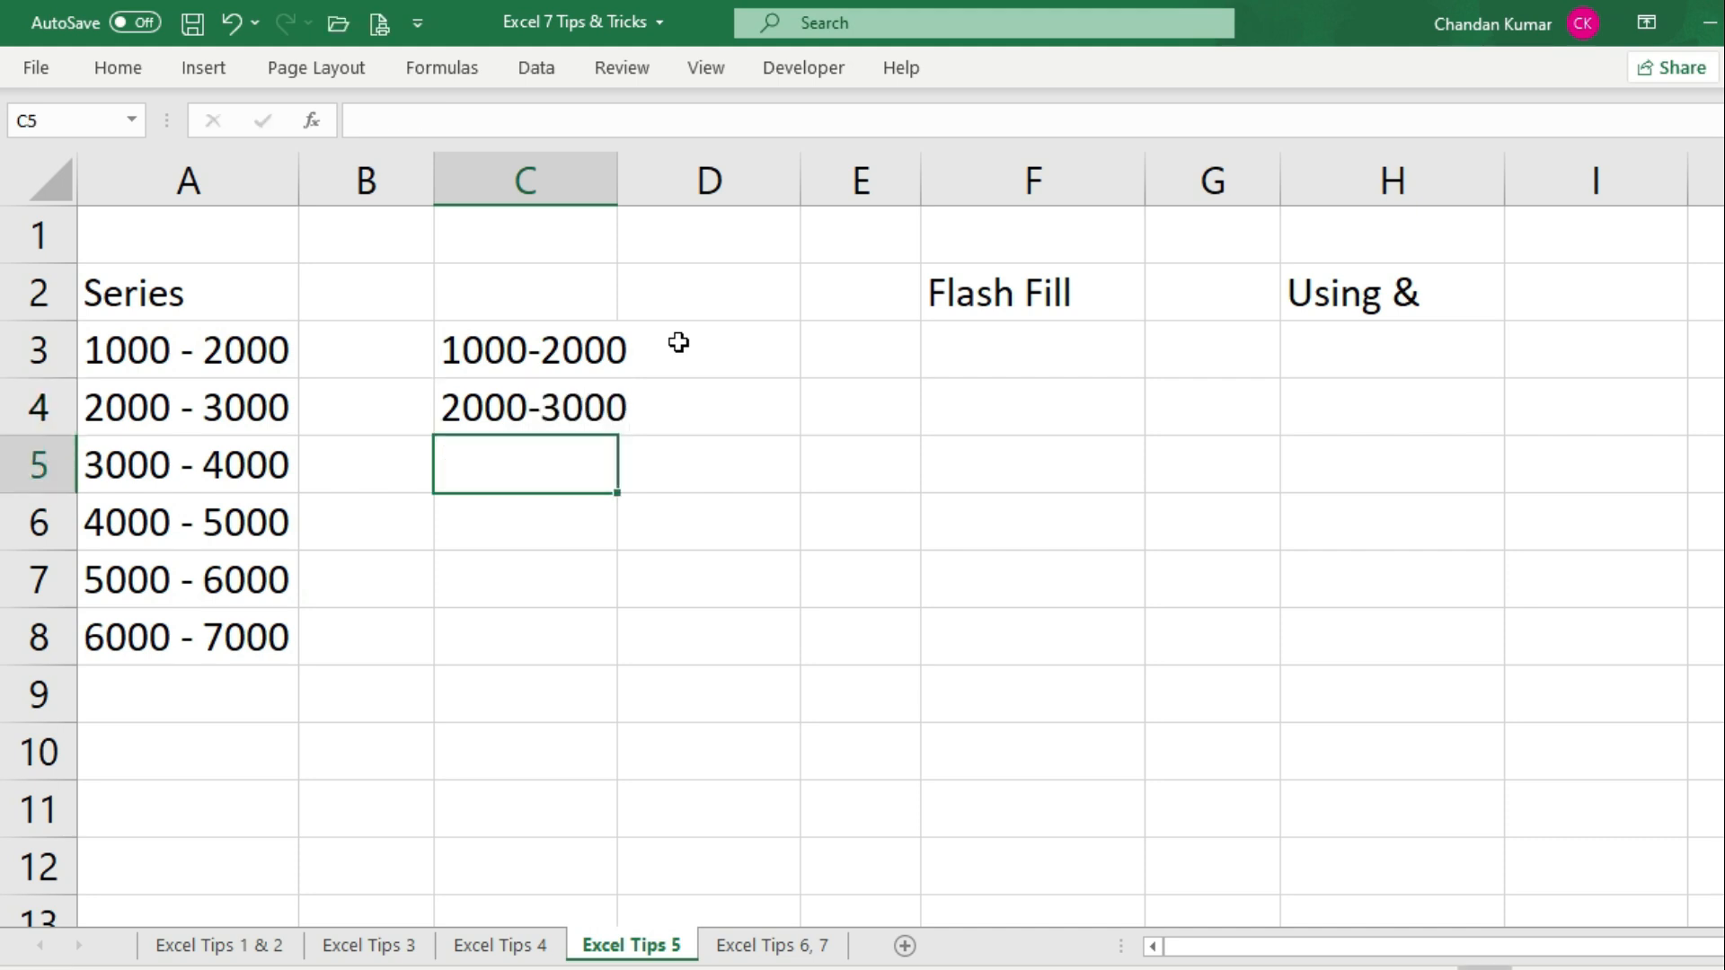
{"action": "left_click_drag", "start_coordinate": [541, 346], "coordinate": [584, 685]}
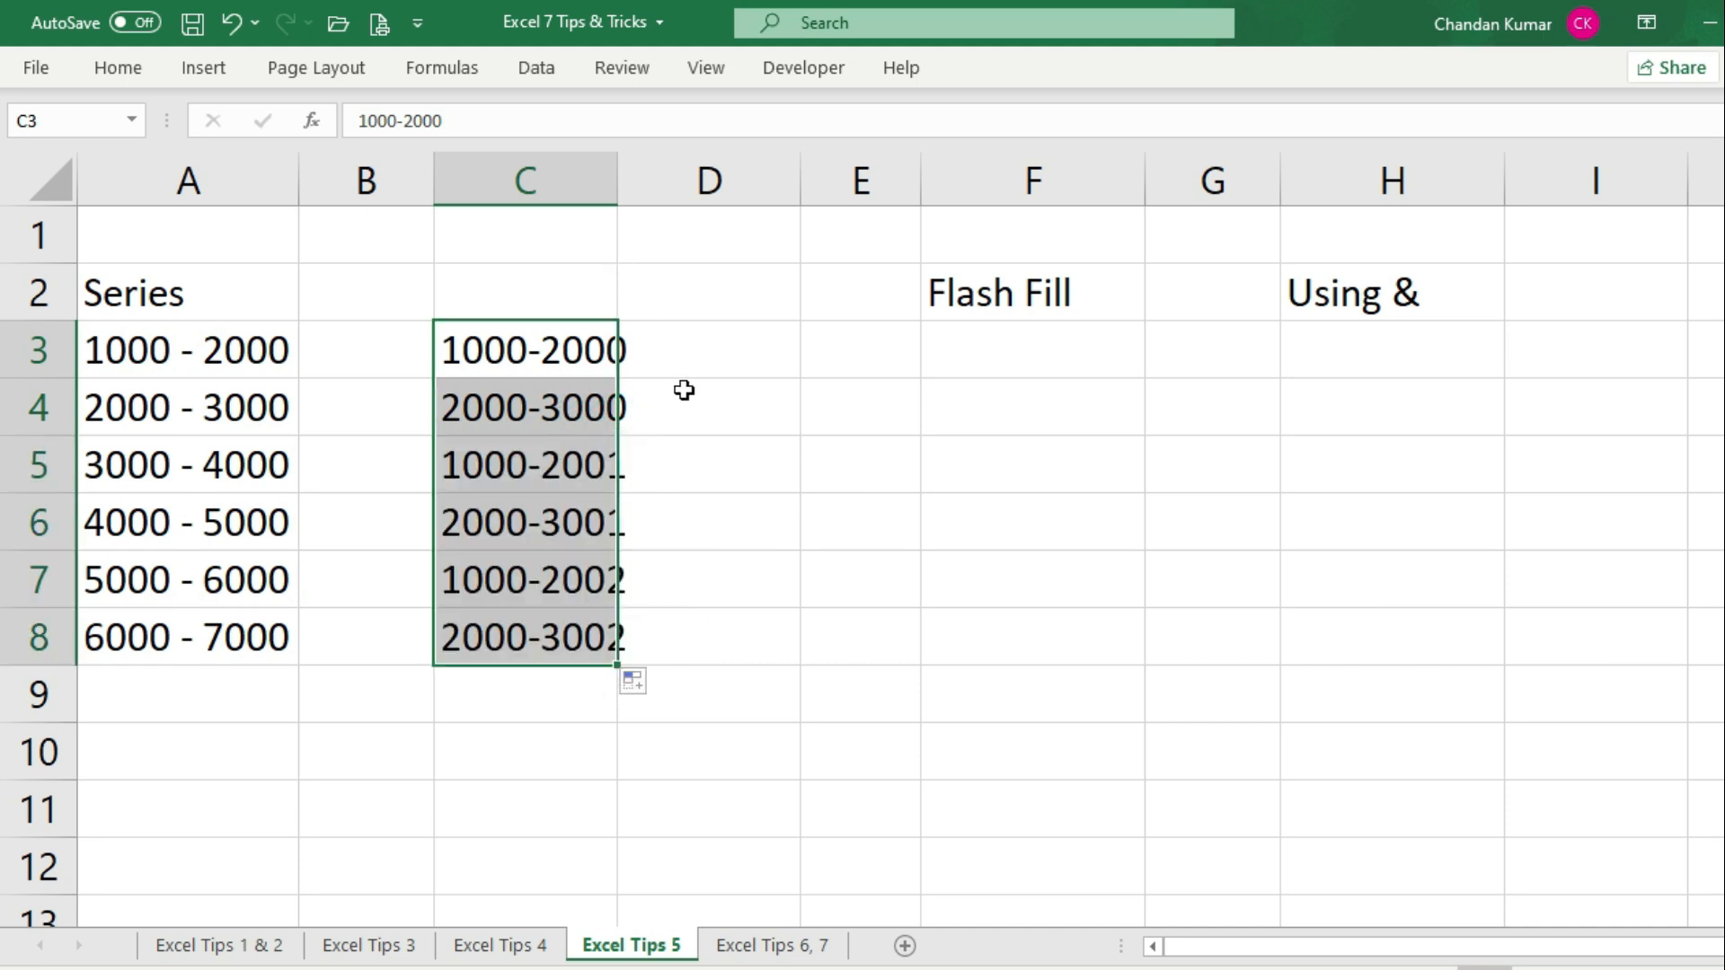
{"action": "left_click", "coordinate": [683, 390]}
{"action": "left_click", "coordinate": [736, 535]}
{"action": "left_click", "coordinate": [895, 555]}
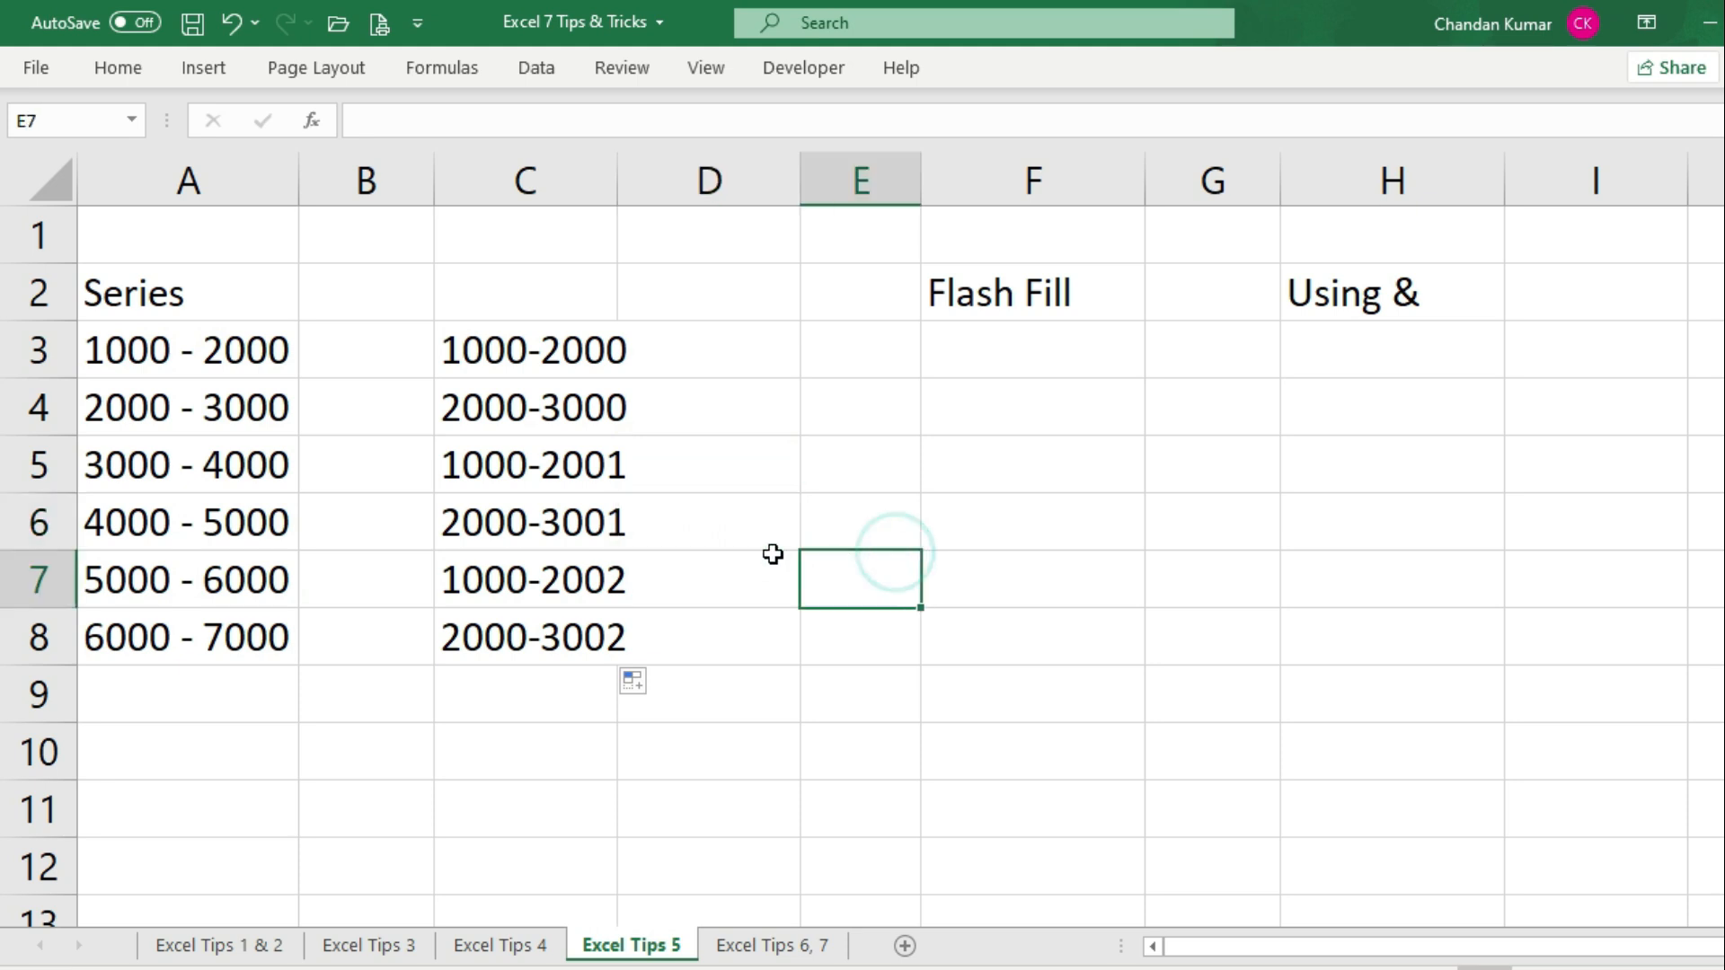
{"action": "left_click_drag", "start_coordinate": [543, 342], "coordinate": [566, 650]}
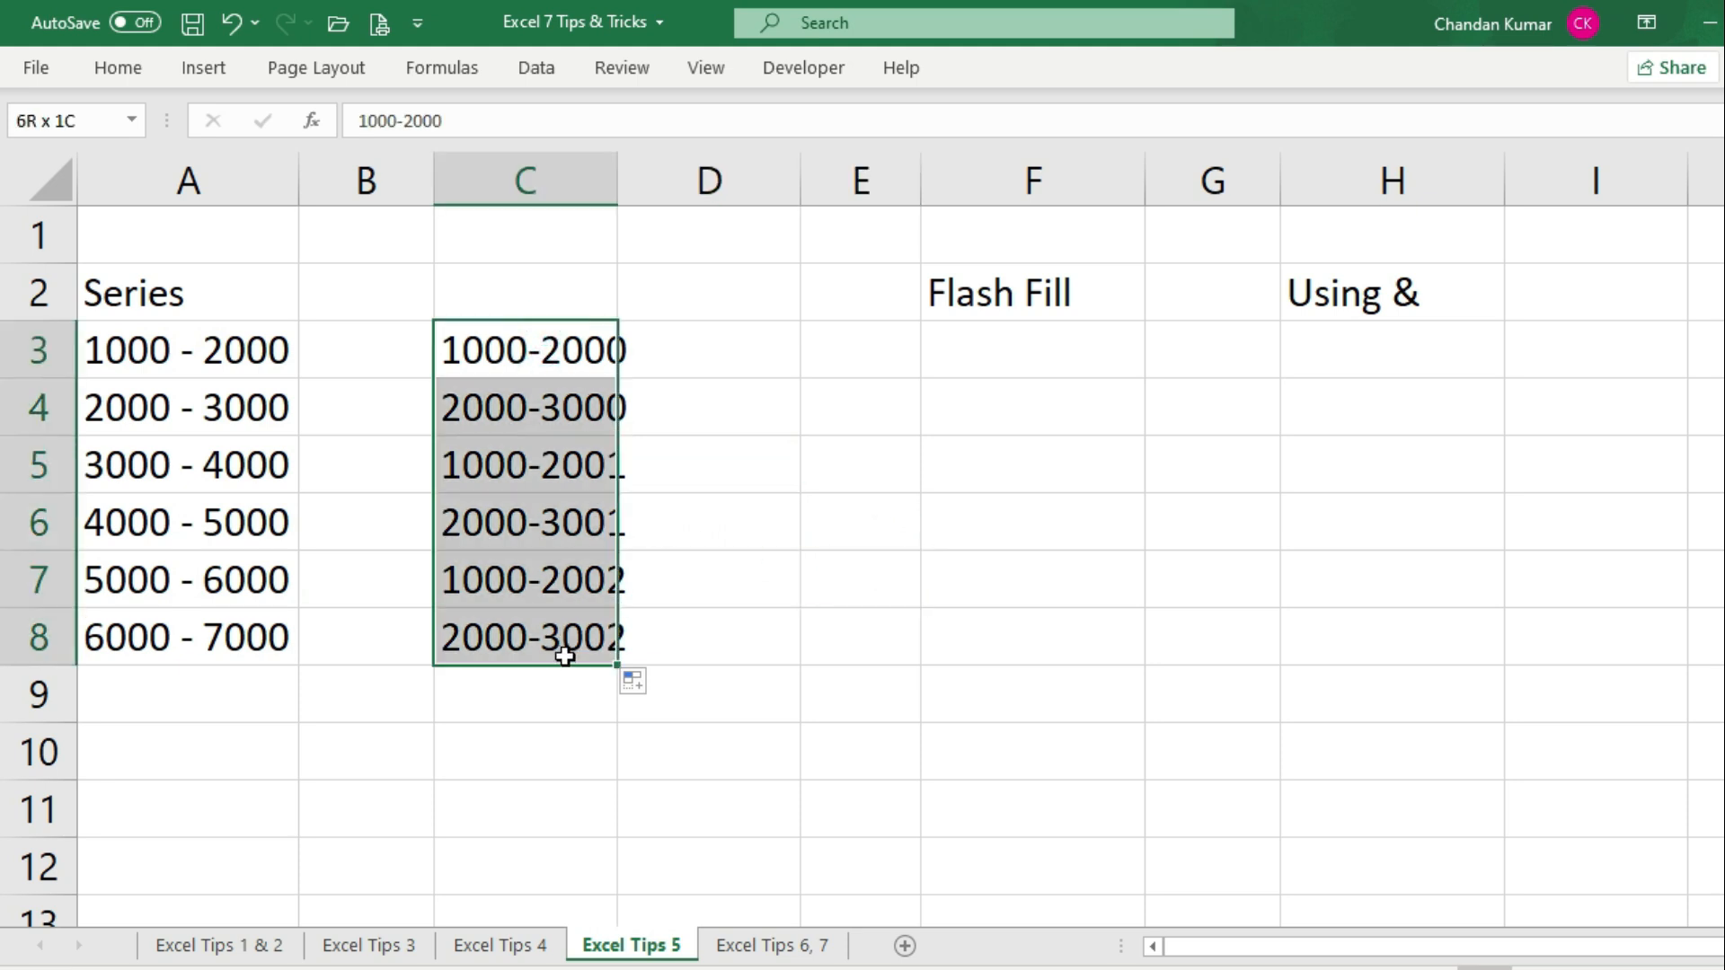
{"action": "left_click", "coordinate": [823, 578]}
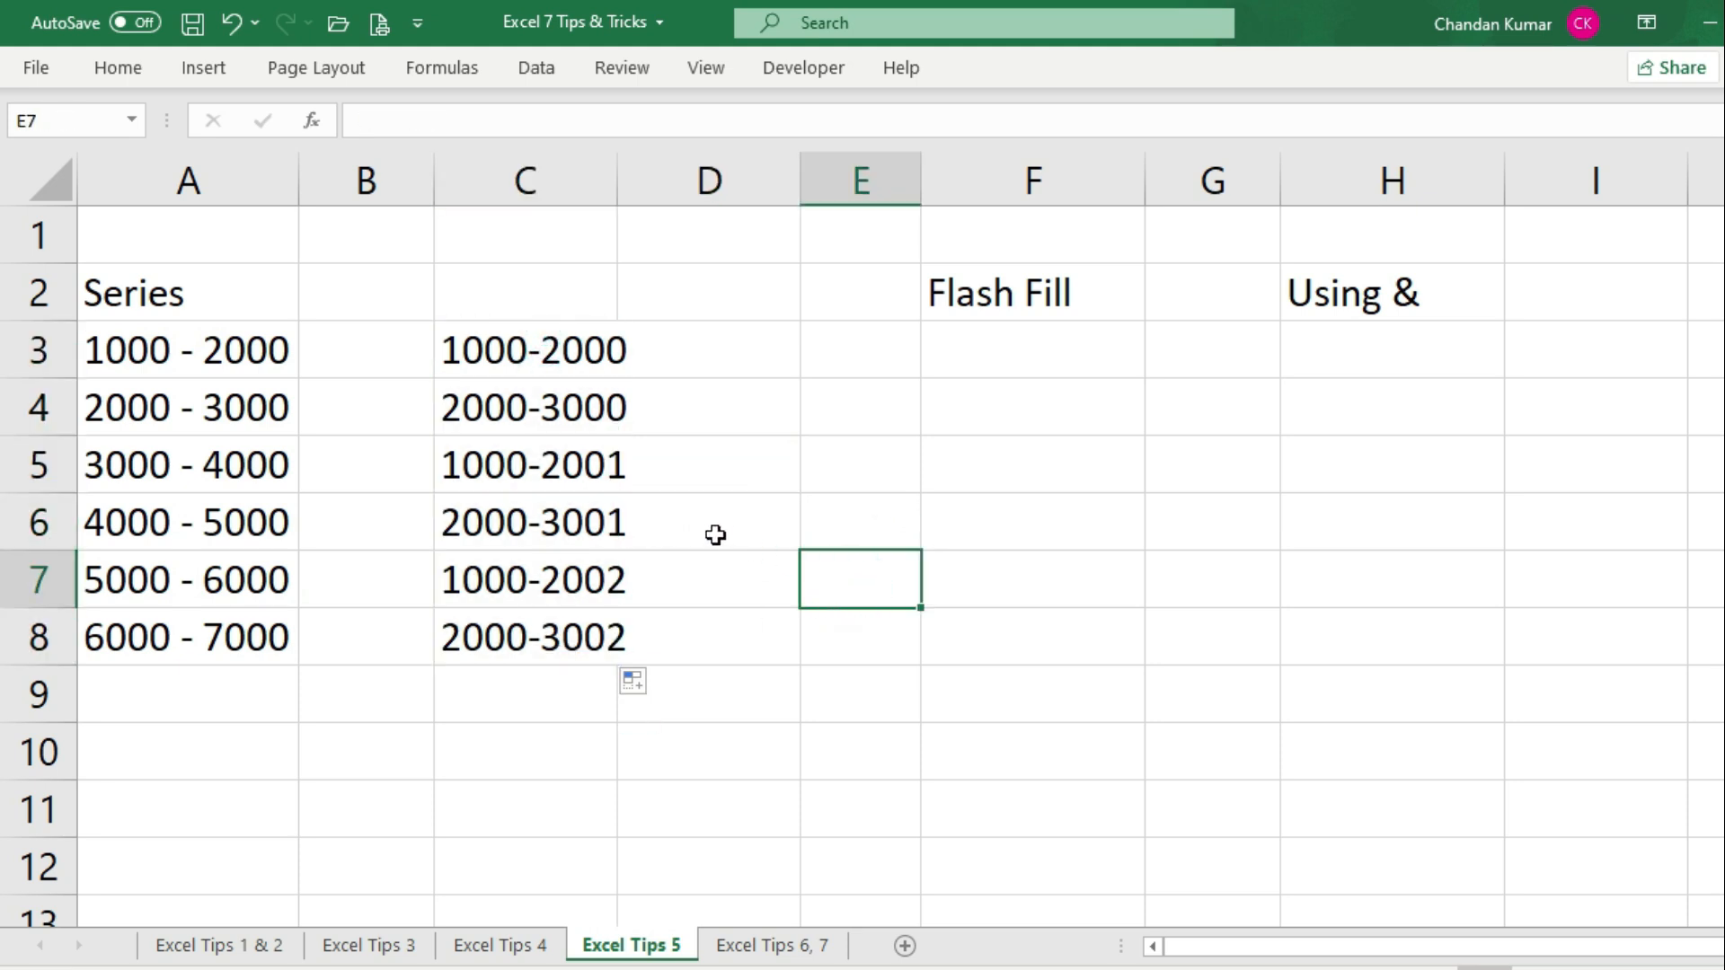
{"action": "left_click", "coordinate": [536, 335]}
{"action": "left_click_drag", "start_coordinate": [536, 379], "coordinate": [535, 629]}
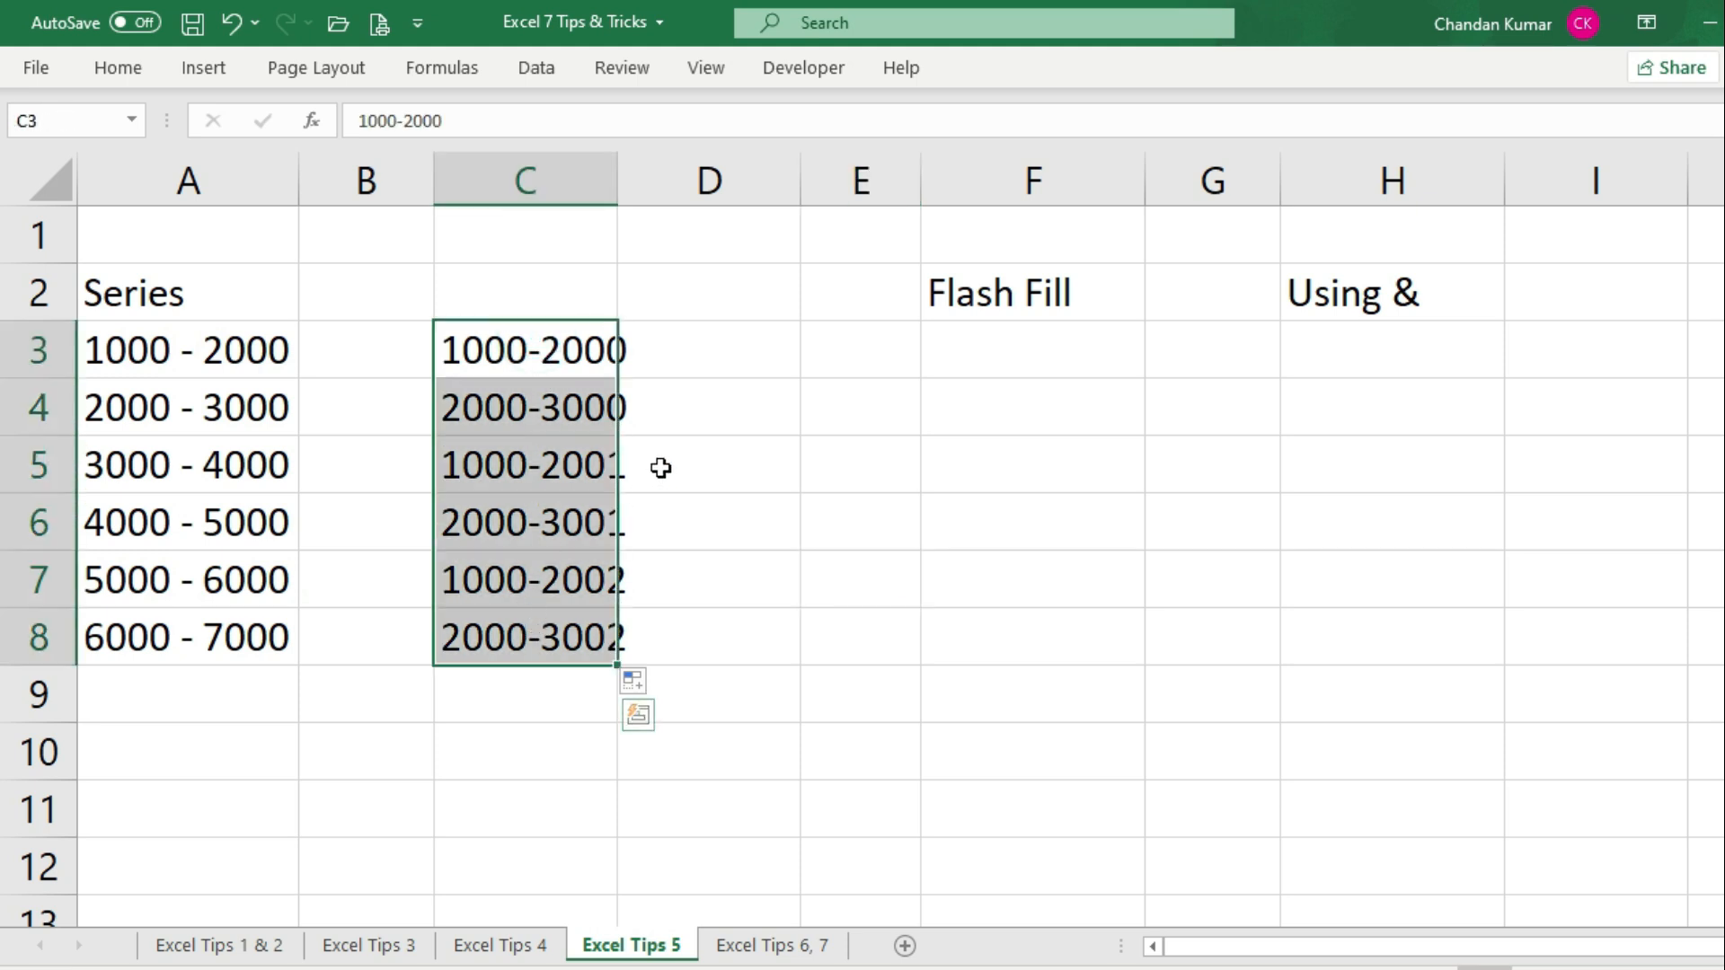
{"action": "left_click_drag", "start_coordinate": [213, 305], "coordinate": [215, 638]}
{"action": "left_click", "coordinate": [866, 334]}
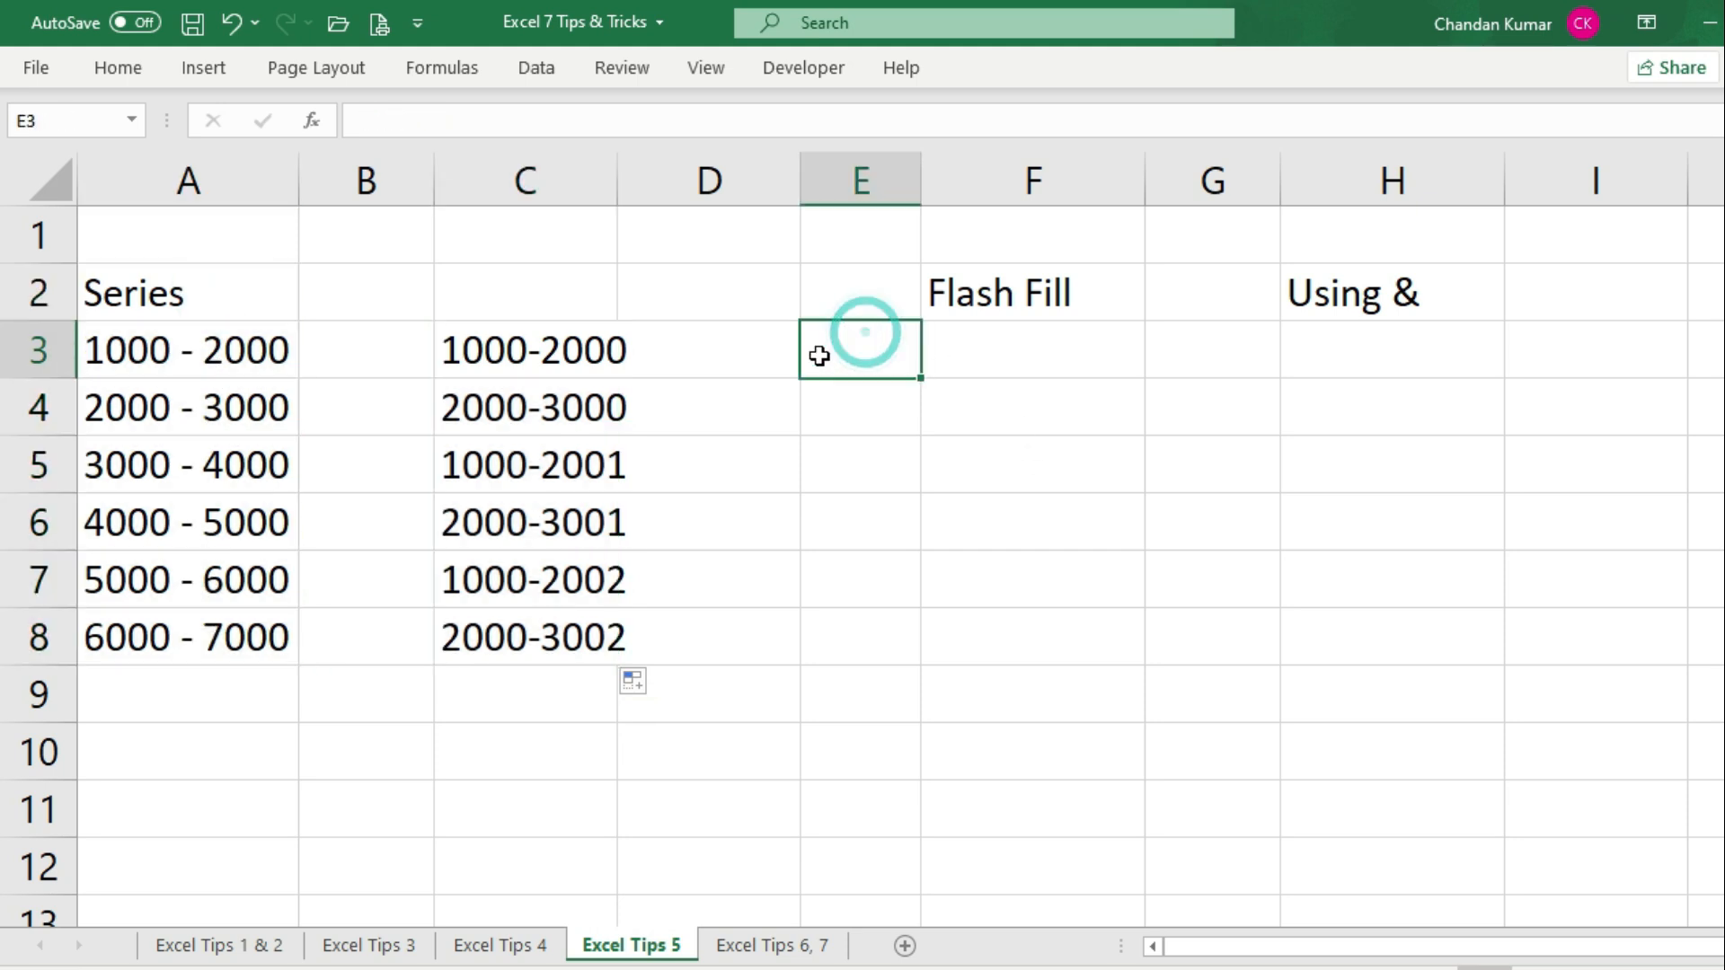
{"action": "left_click_drag", "start_coordinate": [238, 301], "coordinate": [251, 643]}
{"action": "left_click_drag", "start_coordinate": [1034, 292], "coordinate": [1028, 670]}
{"action": "left_click_drag", "start_coordinate": [1398, 294], "coordinate": [1391, 625]}
{"action": "left_click", "coordinate": [882, 563]}
{"action": "left_click", "coordinate": [514, 348]}
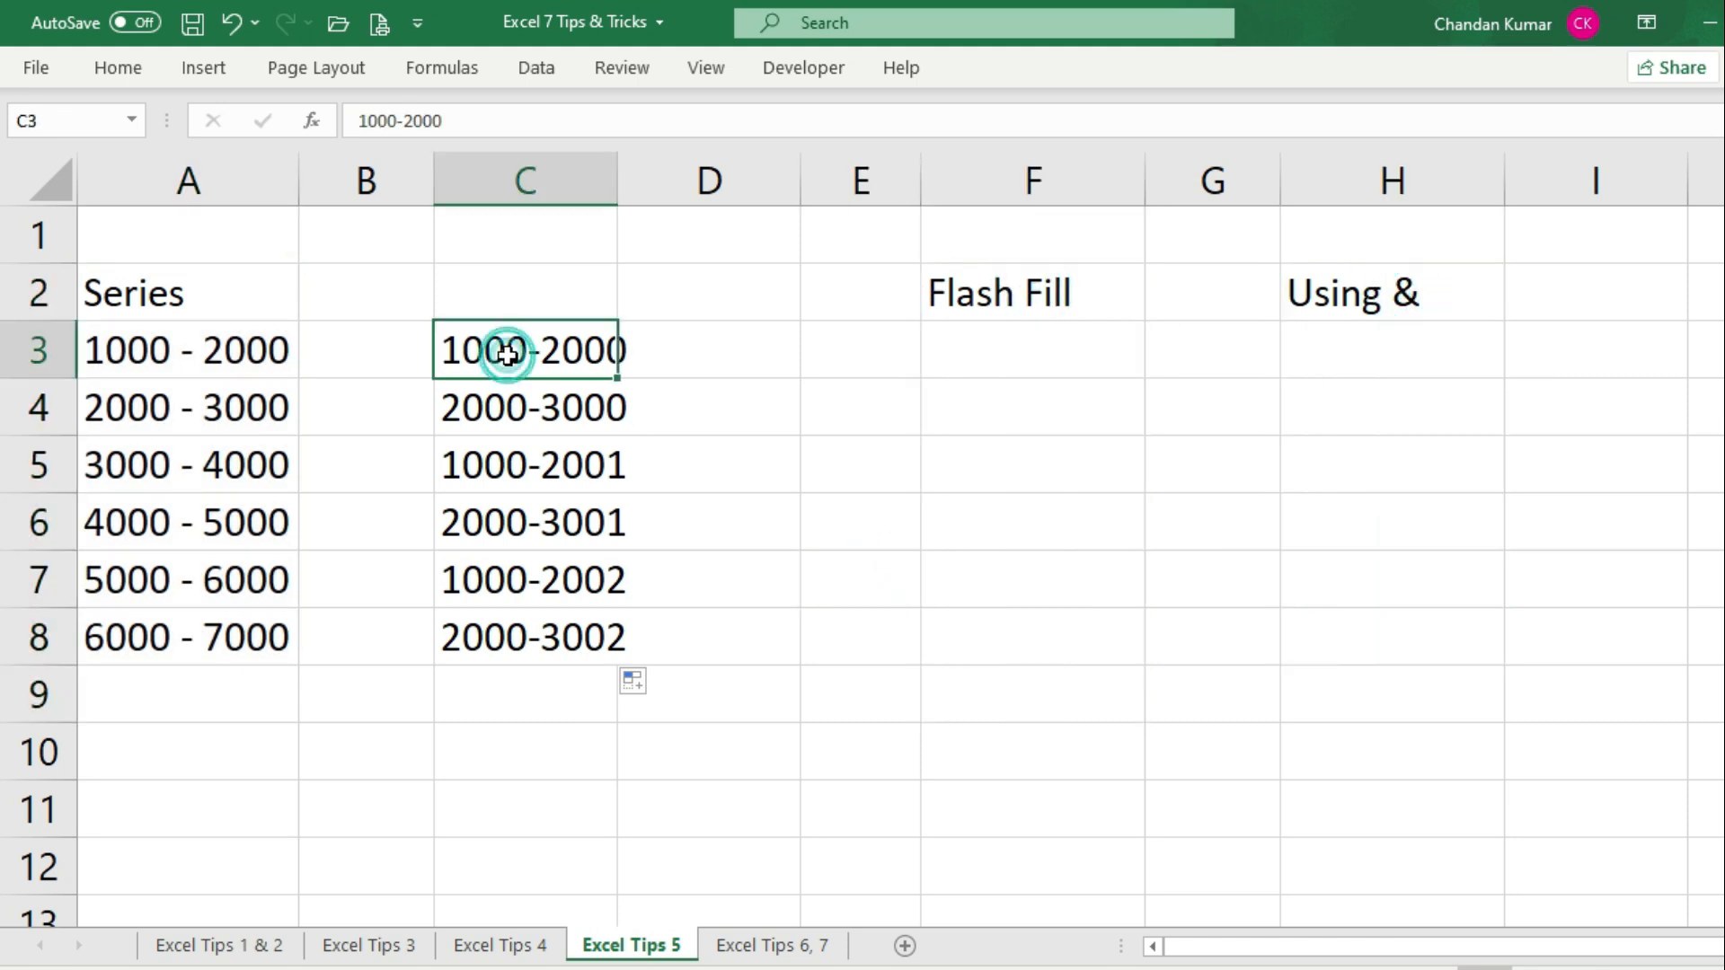
{"action": "left_click_drag", "start_coordinate": [538, 351], "coordinate": [560, 638]}
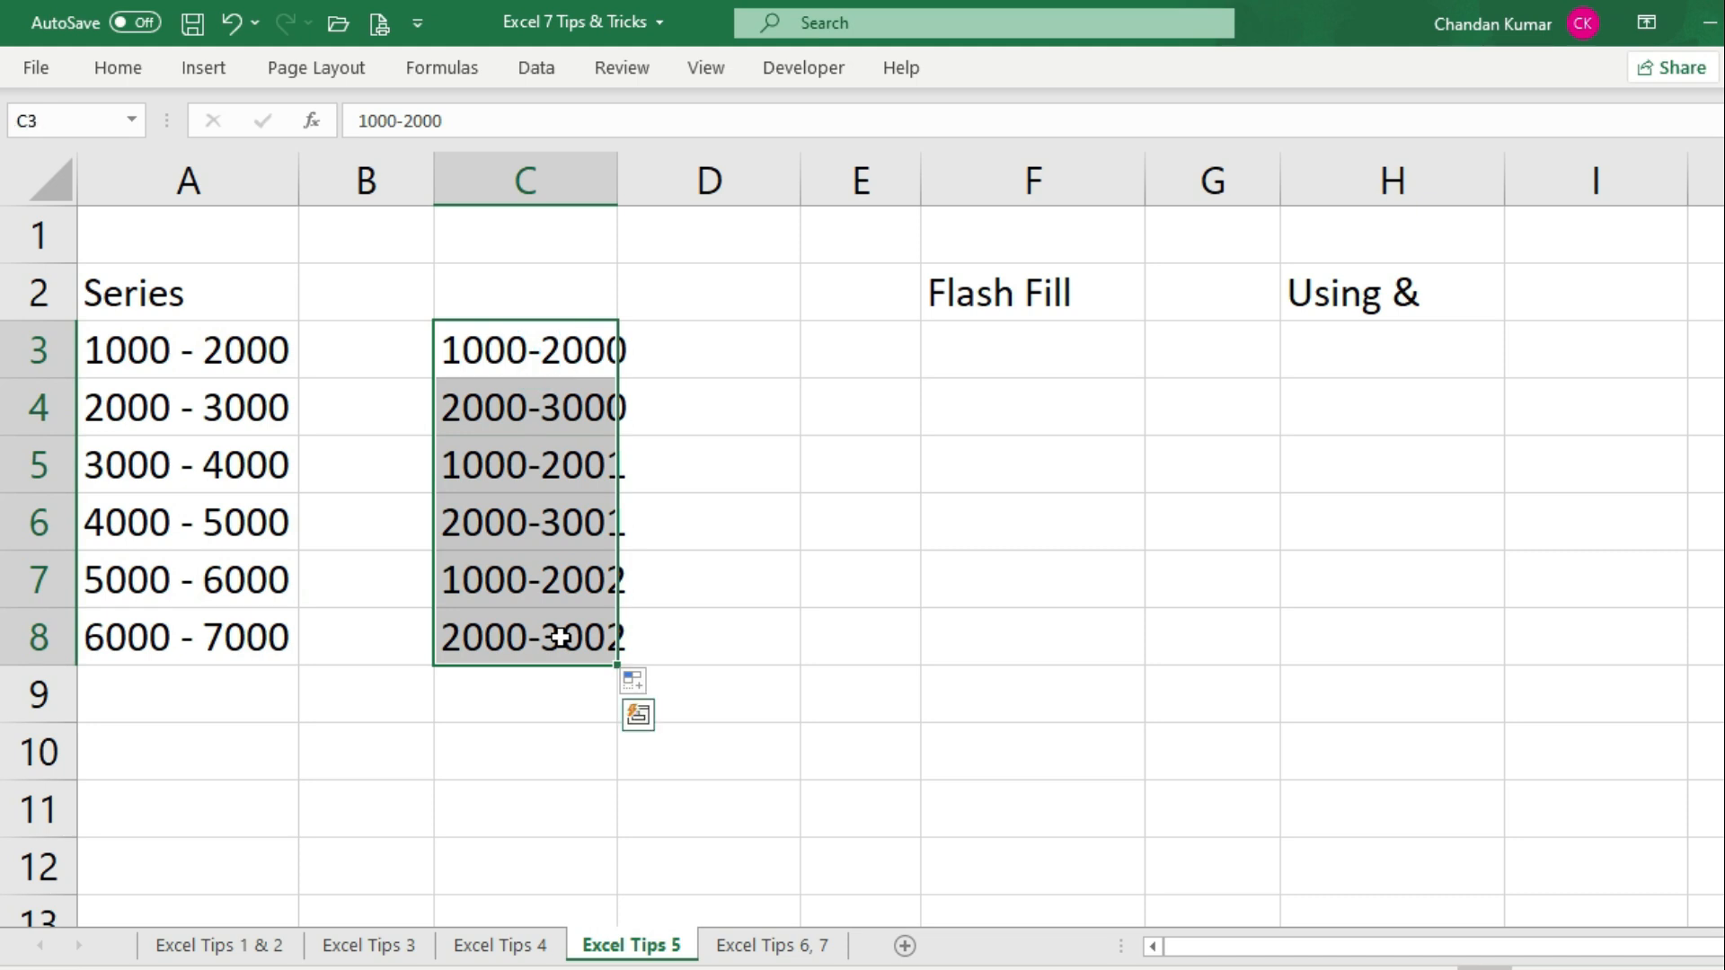
{"action": "key", "text": "Delete"}
{"action": "left_click", "coordinate": [683, 352]}
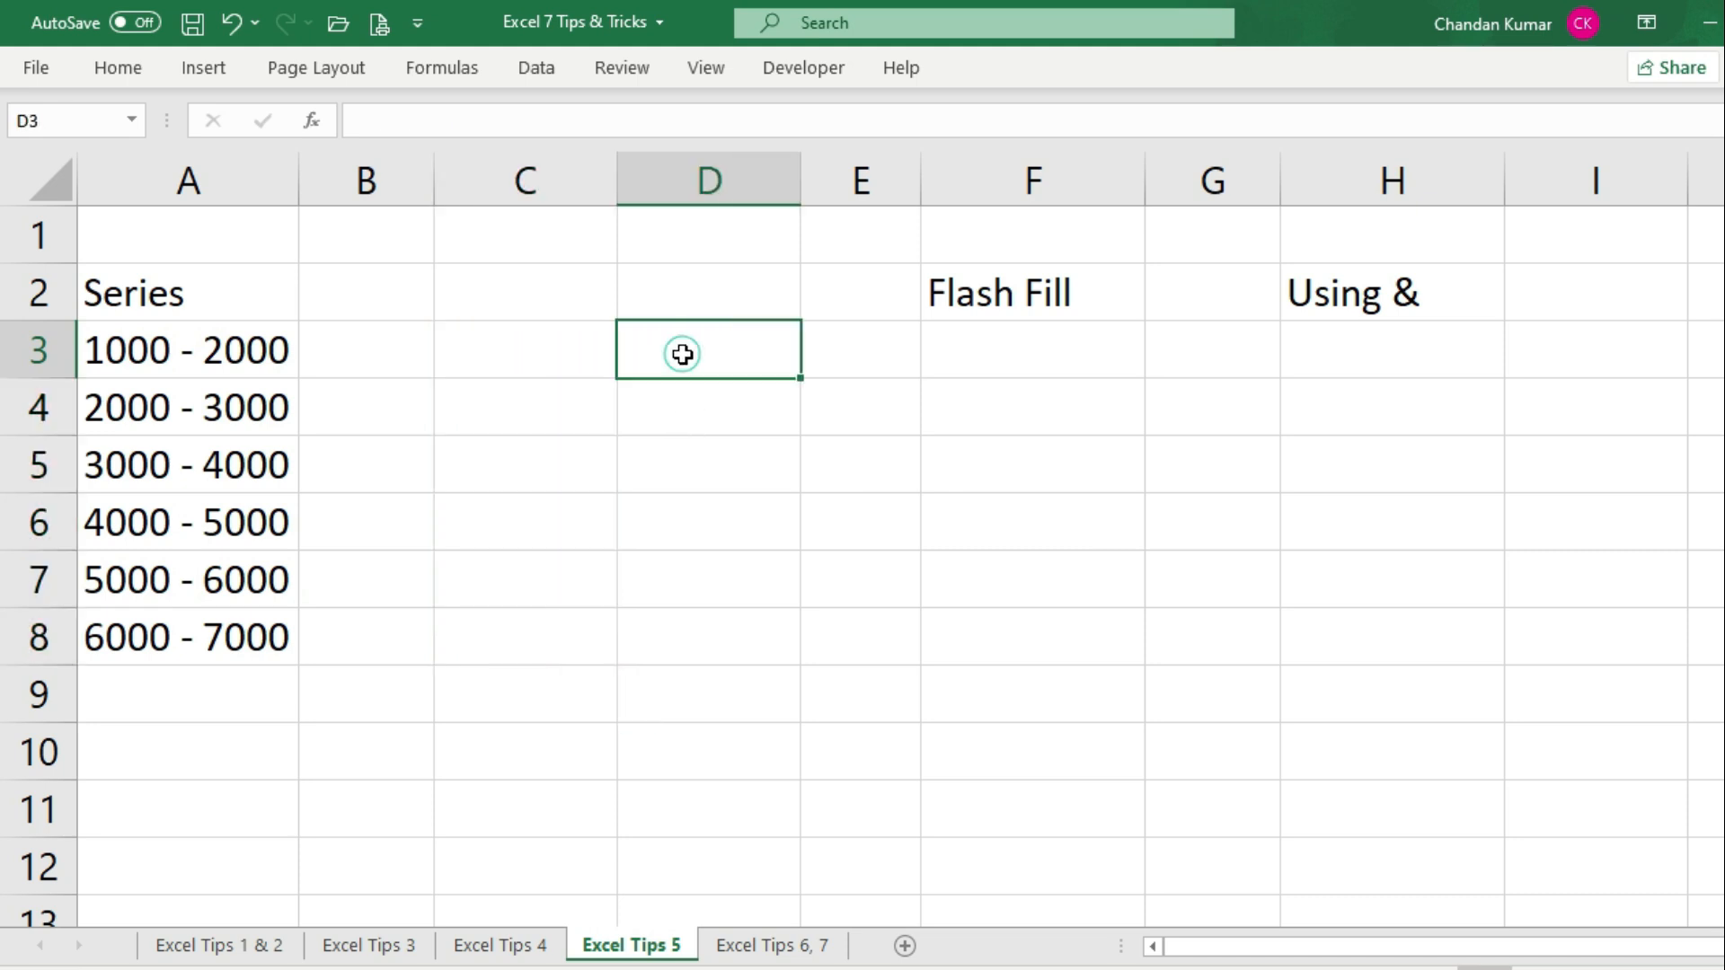
Step: Enter starting values 1000 and 2000 in C3:C4, and 2000 and 3000 in D3:D4
{"action": "left_click", "coordinate": [536, 347]}
{"action": "type", "text": "1000"}
{"action": "key", "text": "Return"}
{"action": "type", "text": "2000"}
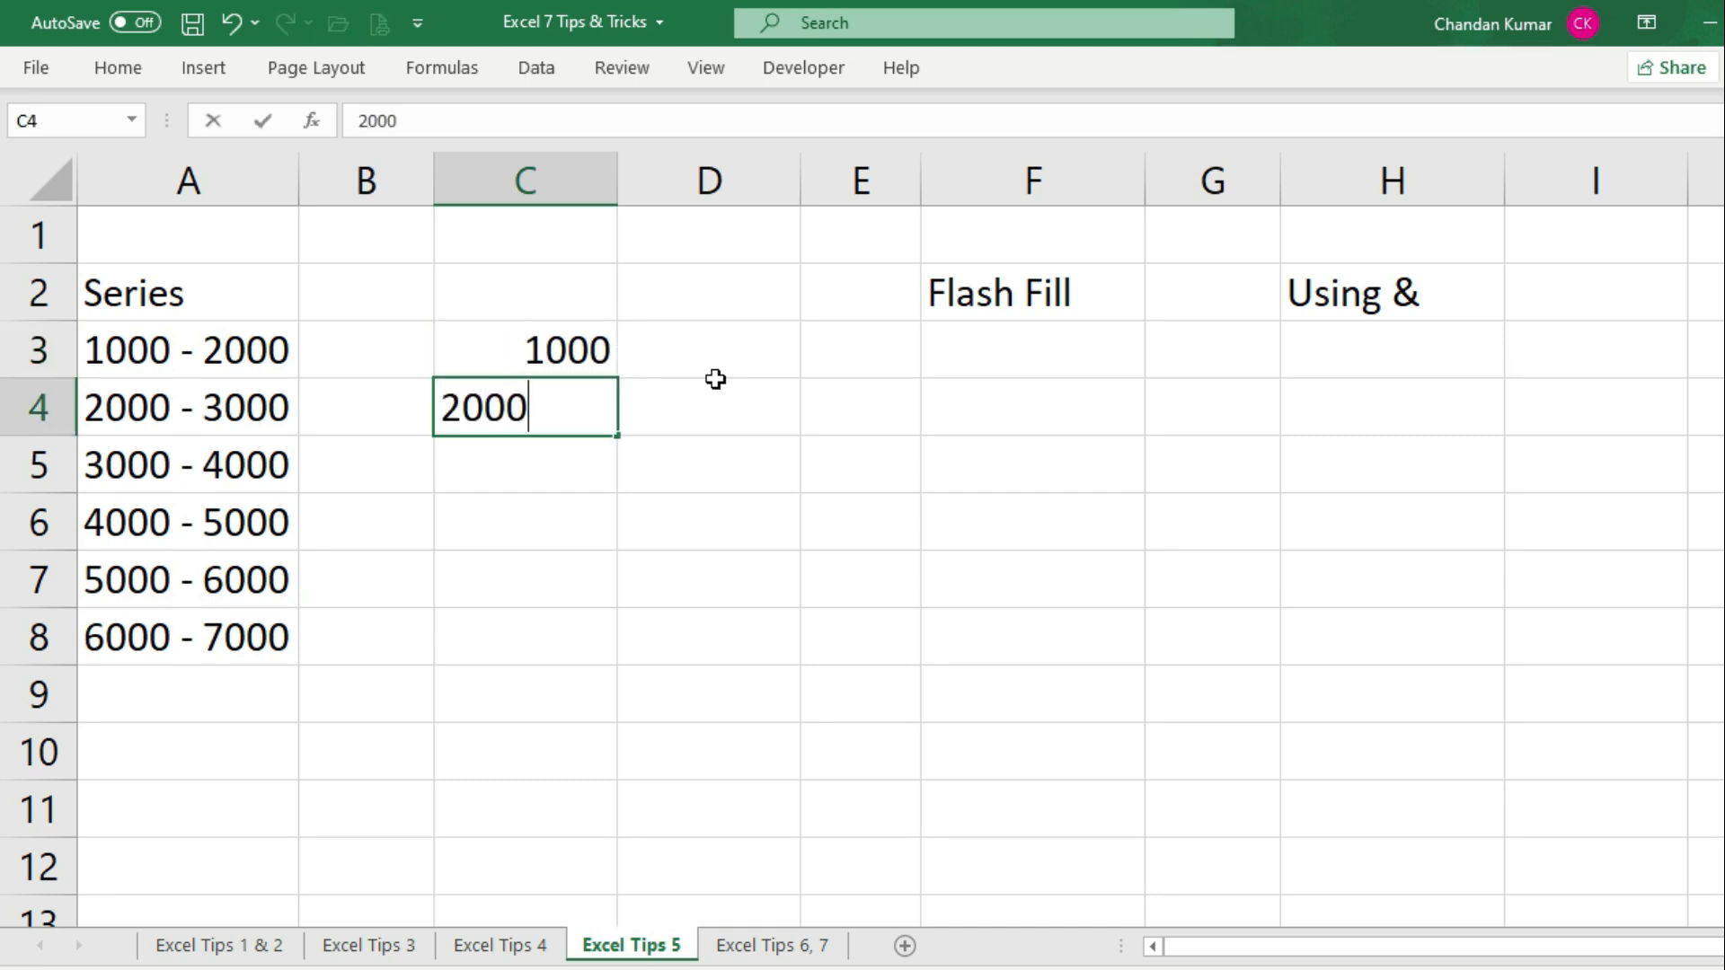
{"action": "key", "text": "Return"}
{"action": "left_click", "coordinate": [716, 351]}
{"action": "type", "text": "2000"}
{"action": "key", "text": "Return"}
{"action": "type", "text": "3000"}
{"action": "key", "text": "Return"}
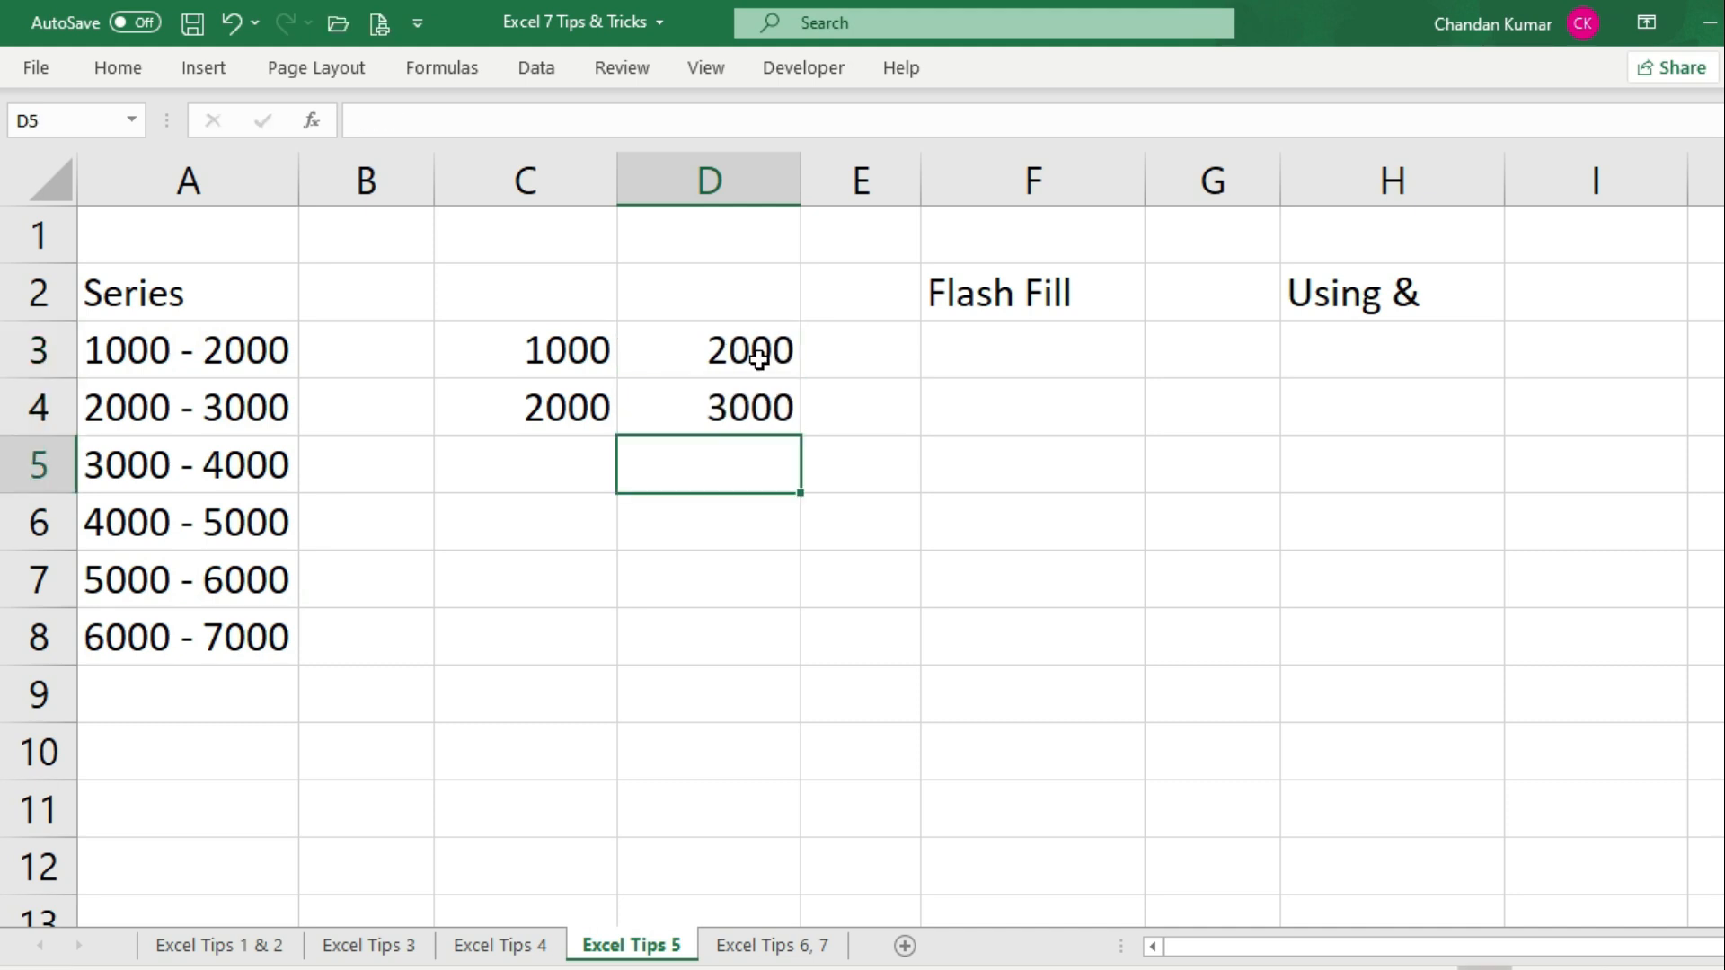
Step: Extend both series from C3:D4 down to row 11, reaching 9000 and 10000
{"action": "left_click_drag", "start_coordinate": [534, 345], "coordinate": [796, 831]}
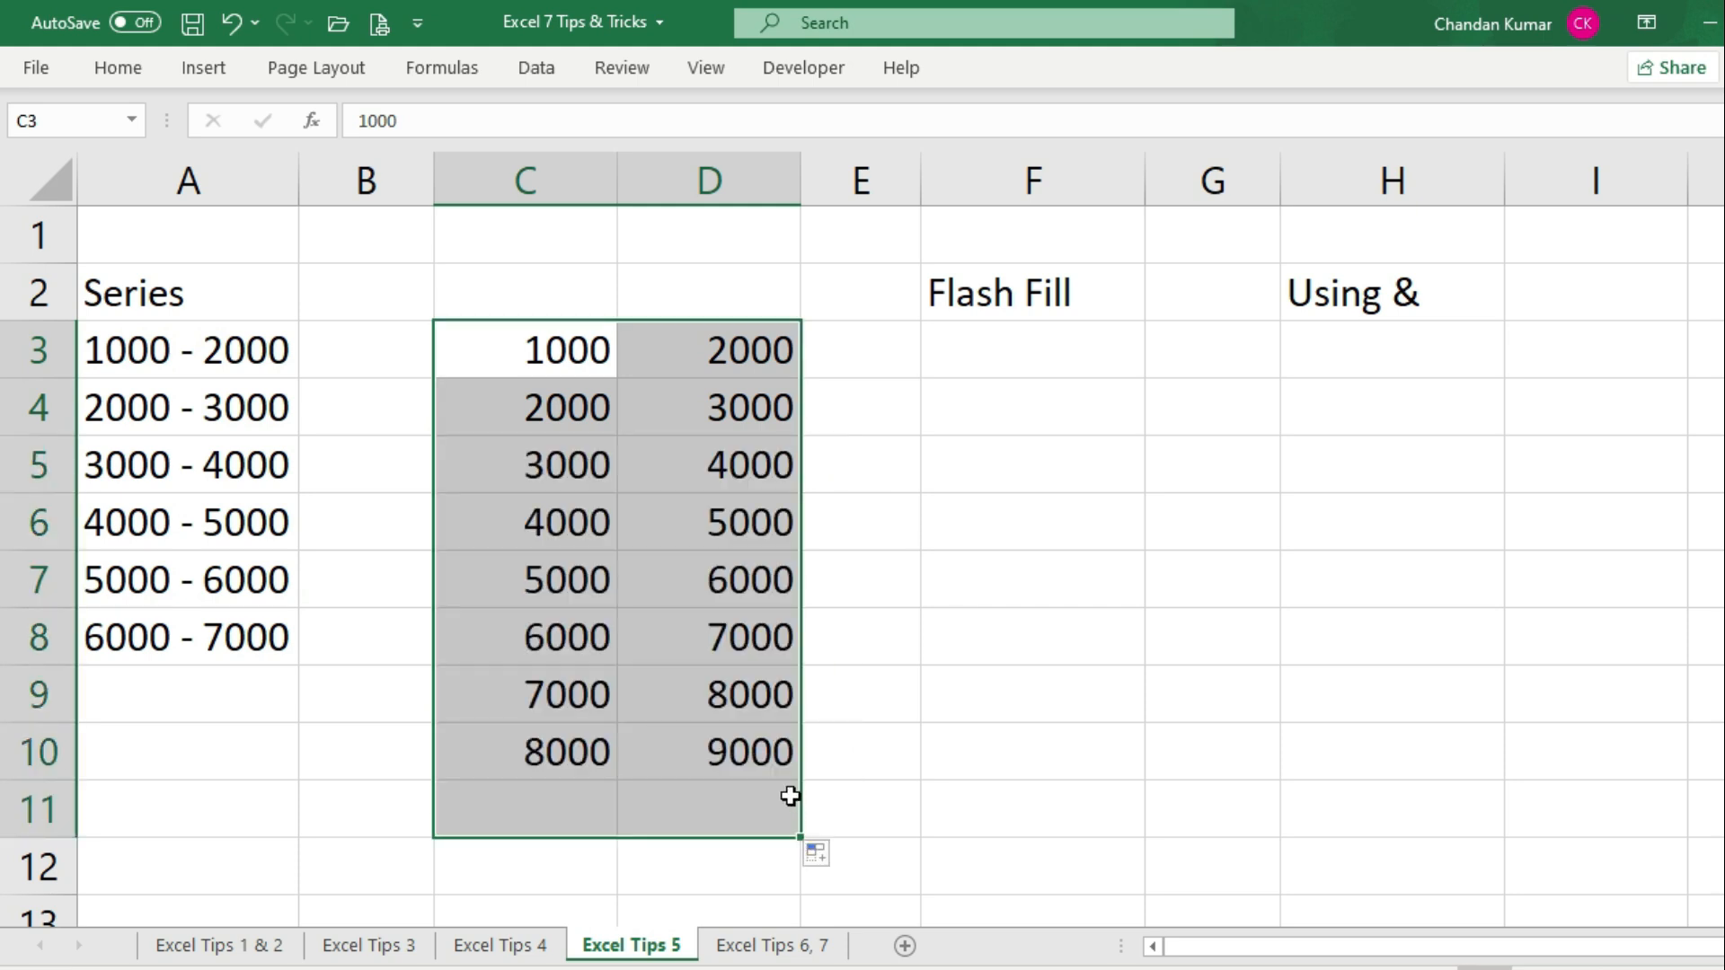
{"action": "left_click", "coordinate": [536, 349]}
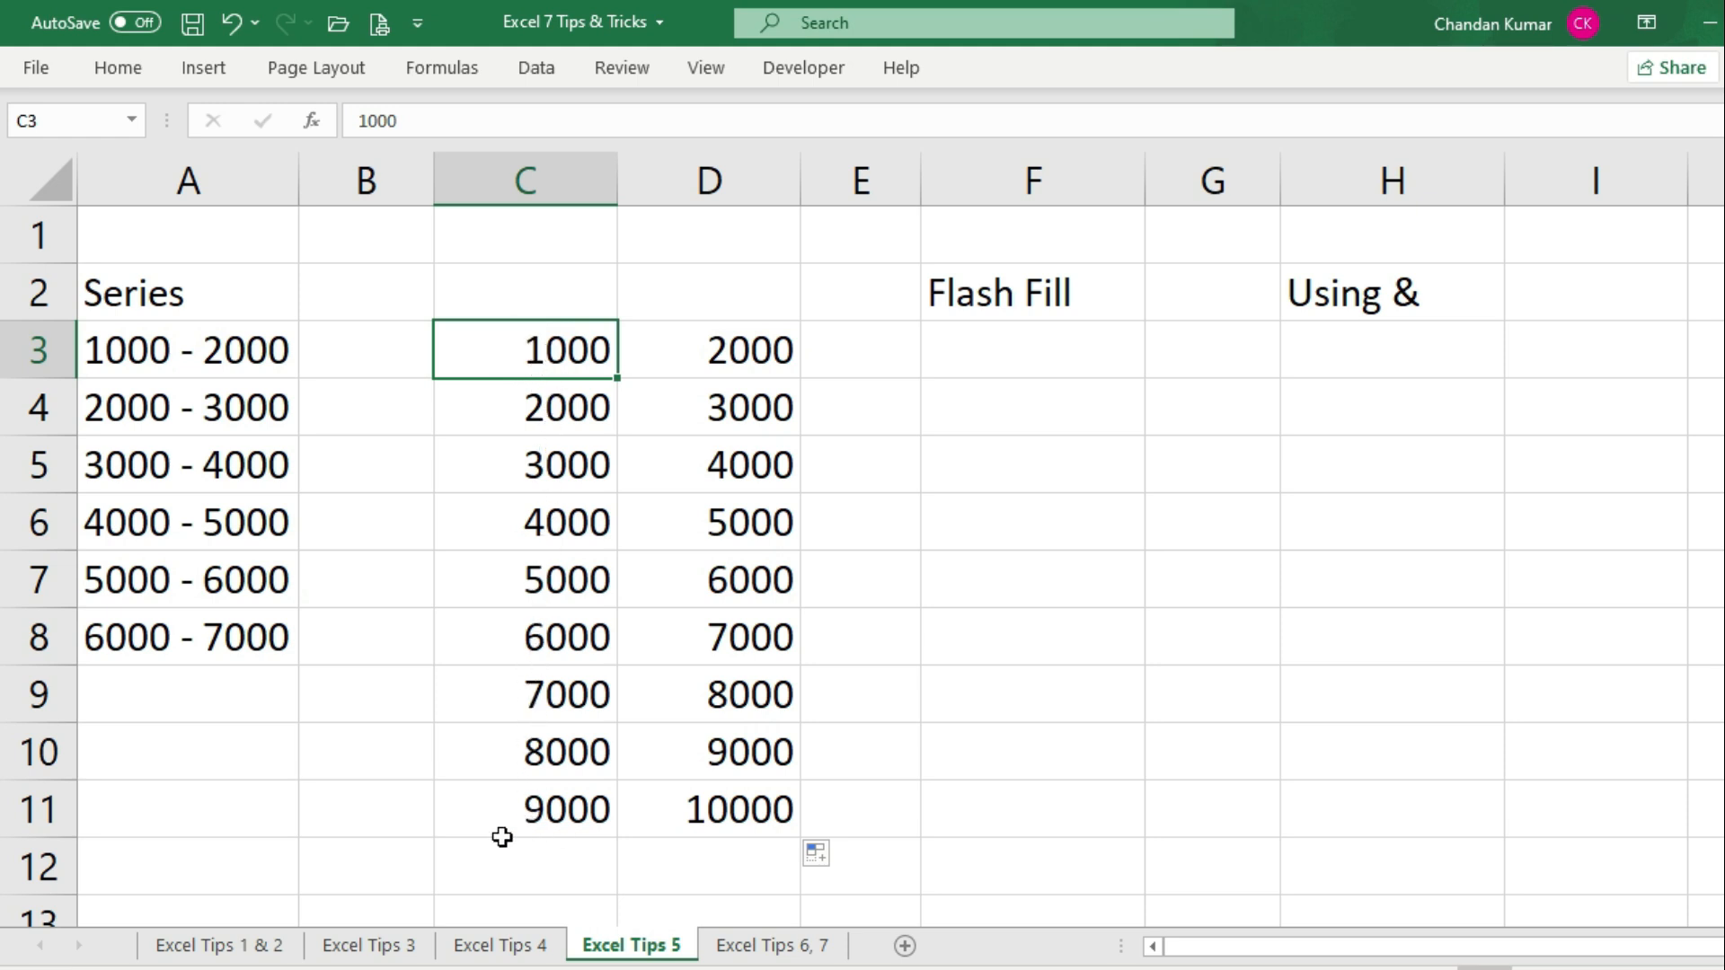
{"action": "left_click", "coordinate": [726, 346]}
{"action": "left_click_drag", "start_coordinate": [726, 406], "coordinate": [716, 805]}
{"action": "left_click", "coordinate": [727, 386]}
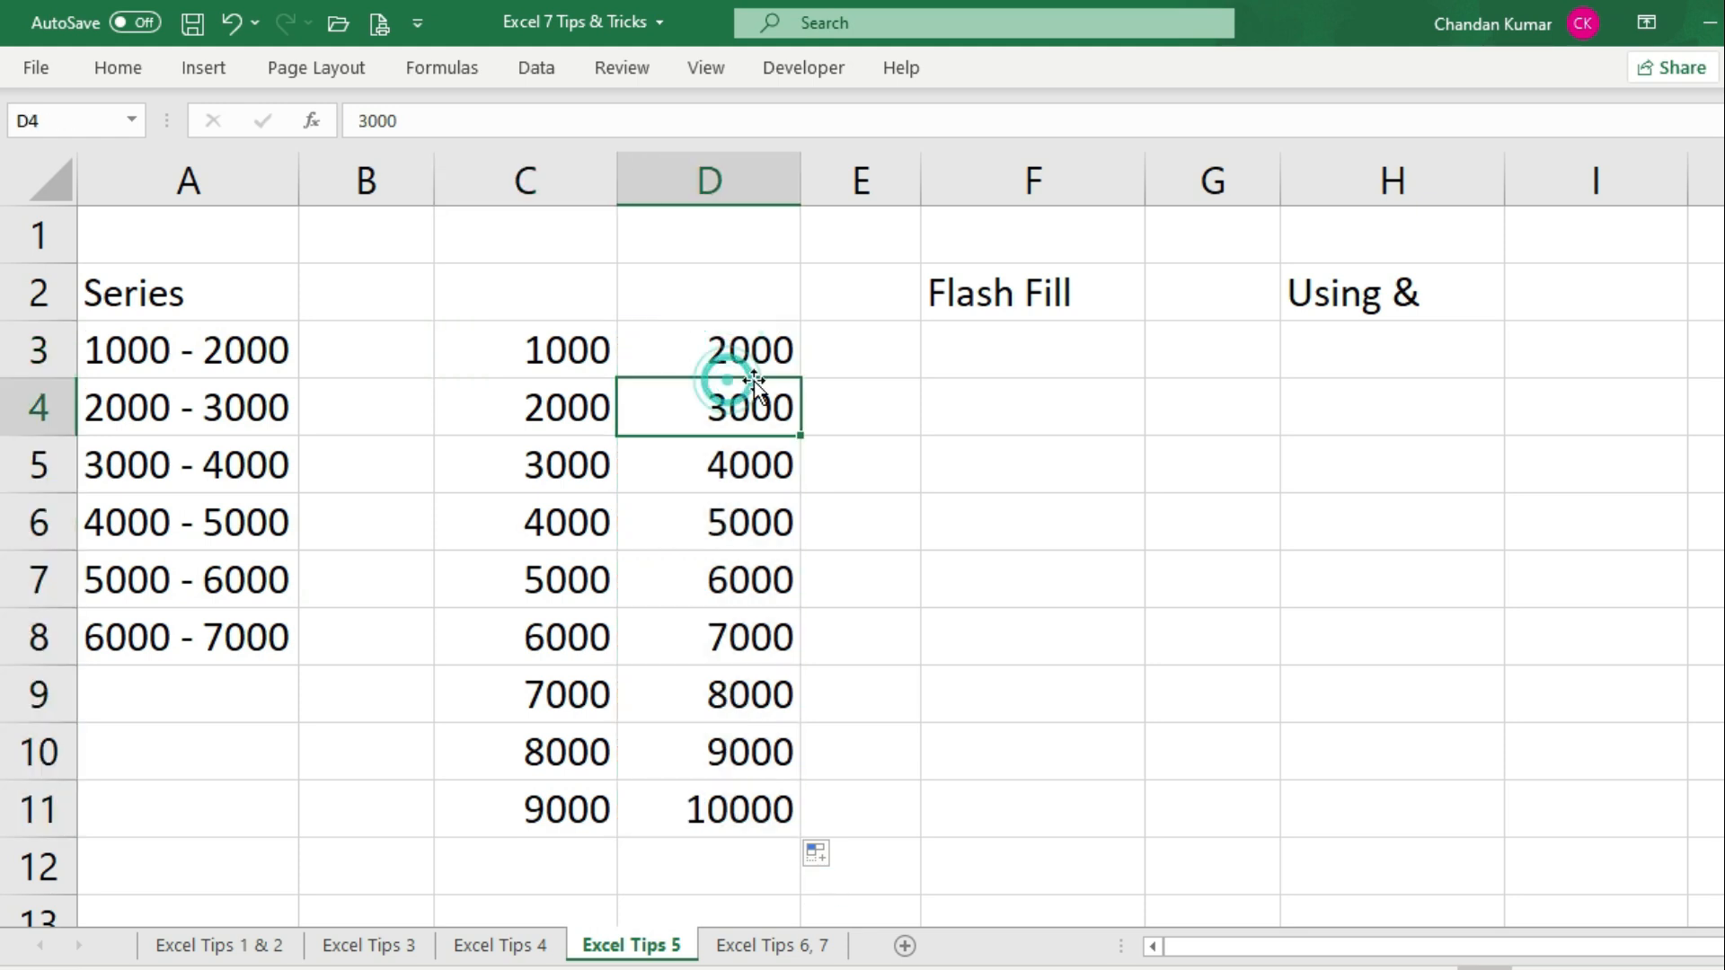
{"action": "left_click", "coordinate": [1048, 346]}
{"action": "left_click_drag", "start_coordinate": [254, 282], "coordinate": [256, 645]}
Step: Type the example '1000 - 2000' in F3, try Flash Fill, and dismiss the no-pattern warning
{"action": "left_click", "coordinate": [1040, 354]}
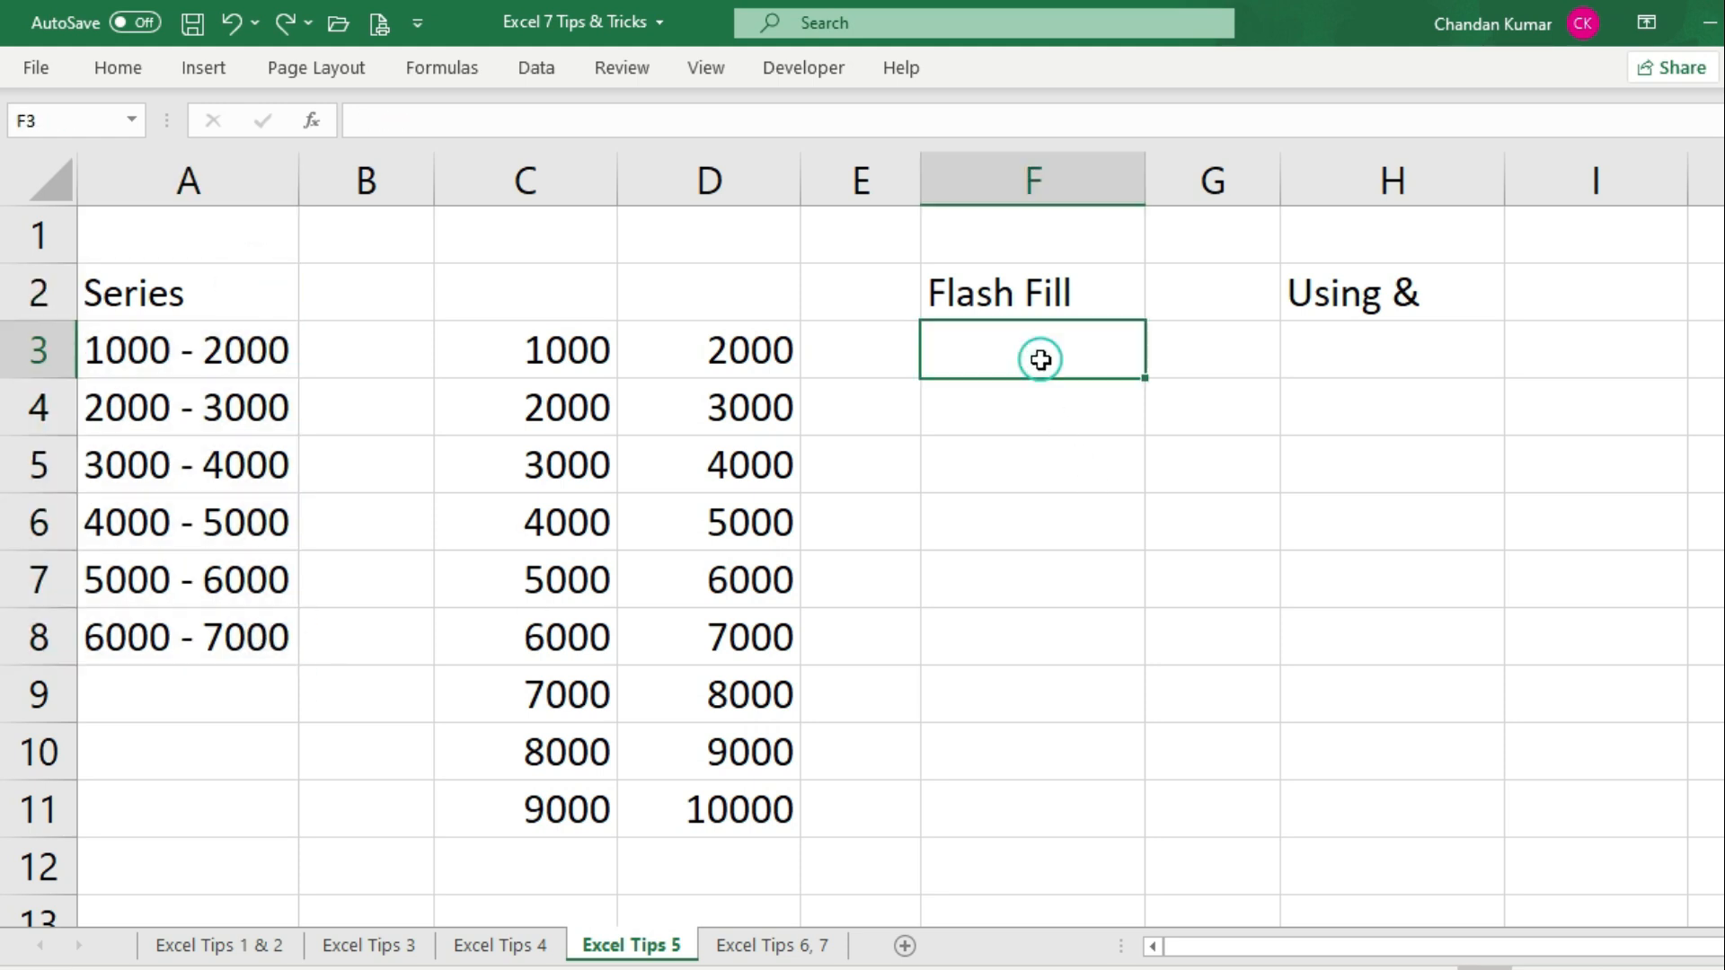
{"action": "left_click_drag", "start_coordinate": [1063, 269], "coordinate": [1053, 791]}
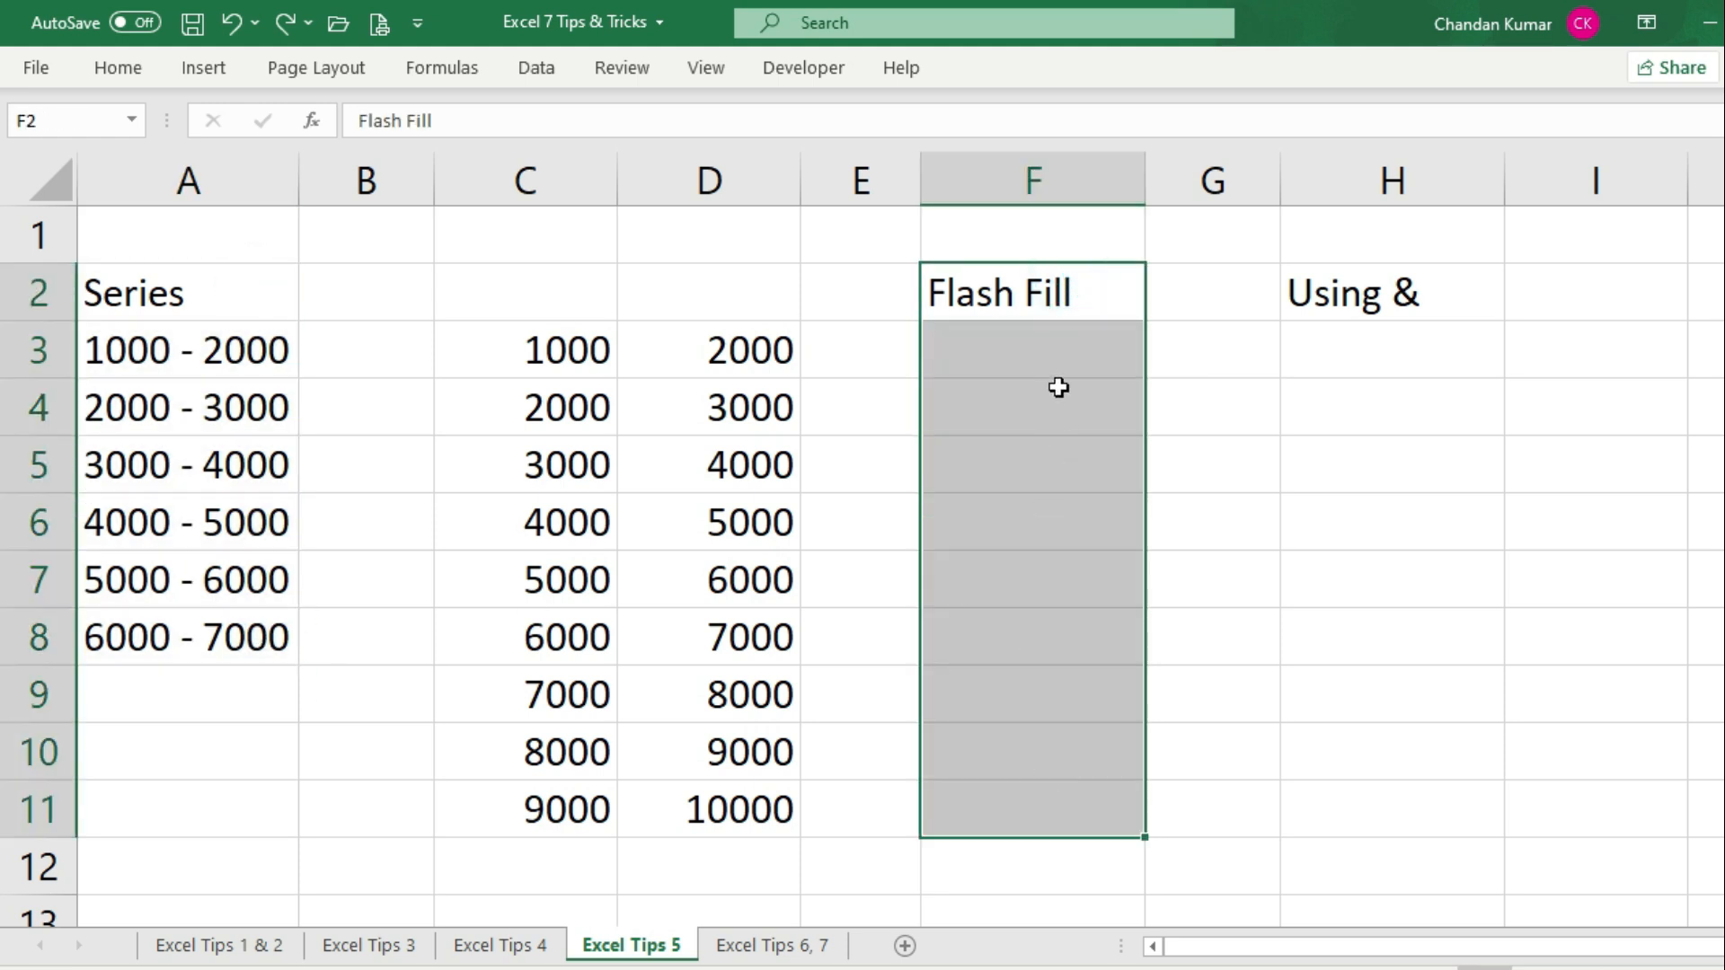
{"action": "left_click", "coordinate": [1057, 351]}
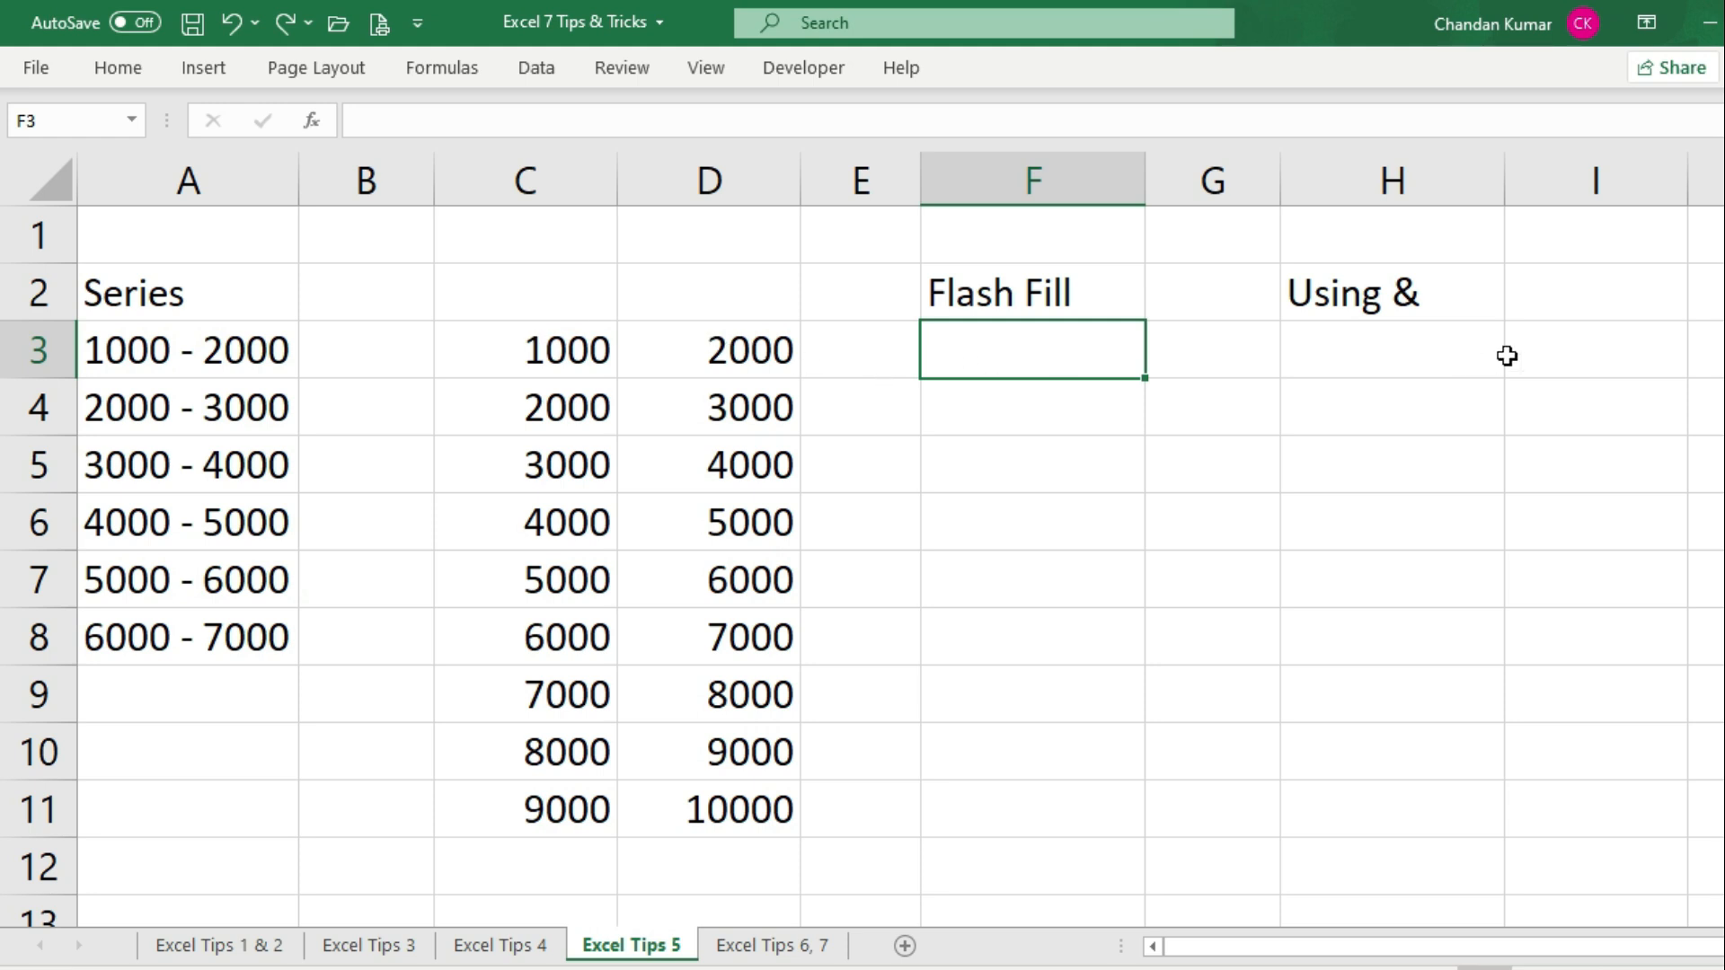
{"action": "left_click", "coordinate": [1427, 299]}
{"action": "left_click", "coordinate": [1378, 351]}
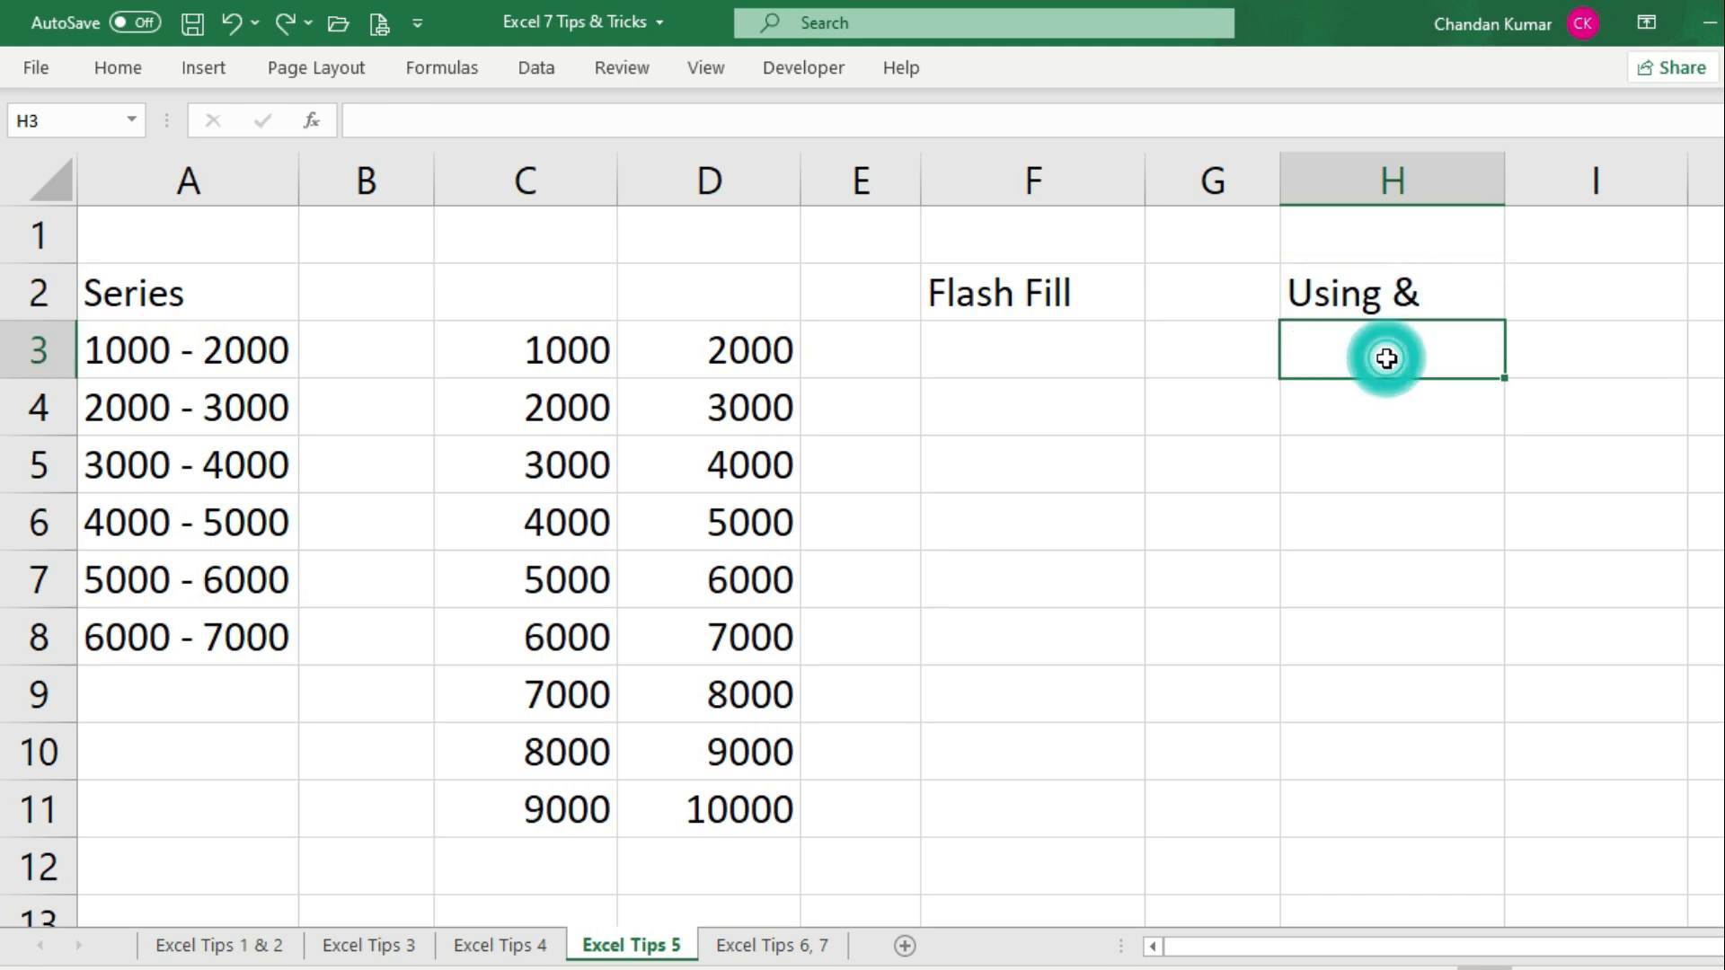
{"action": "left_click", "coordinate": [1038, 350]}
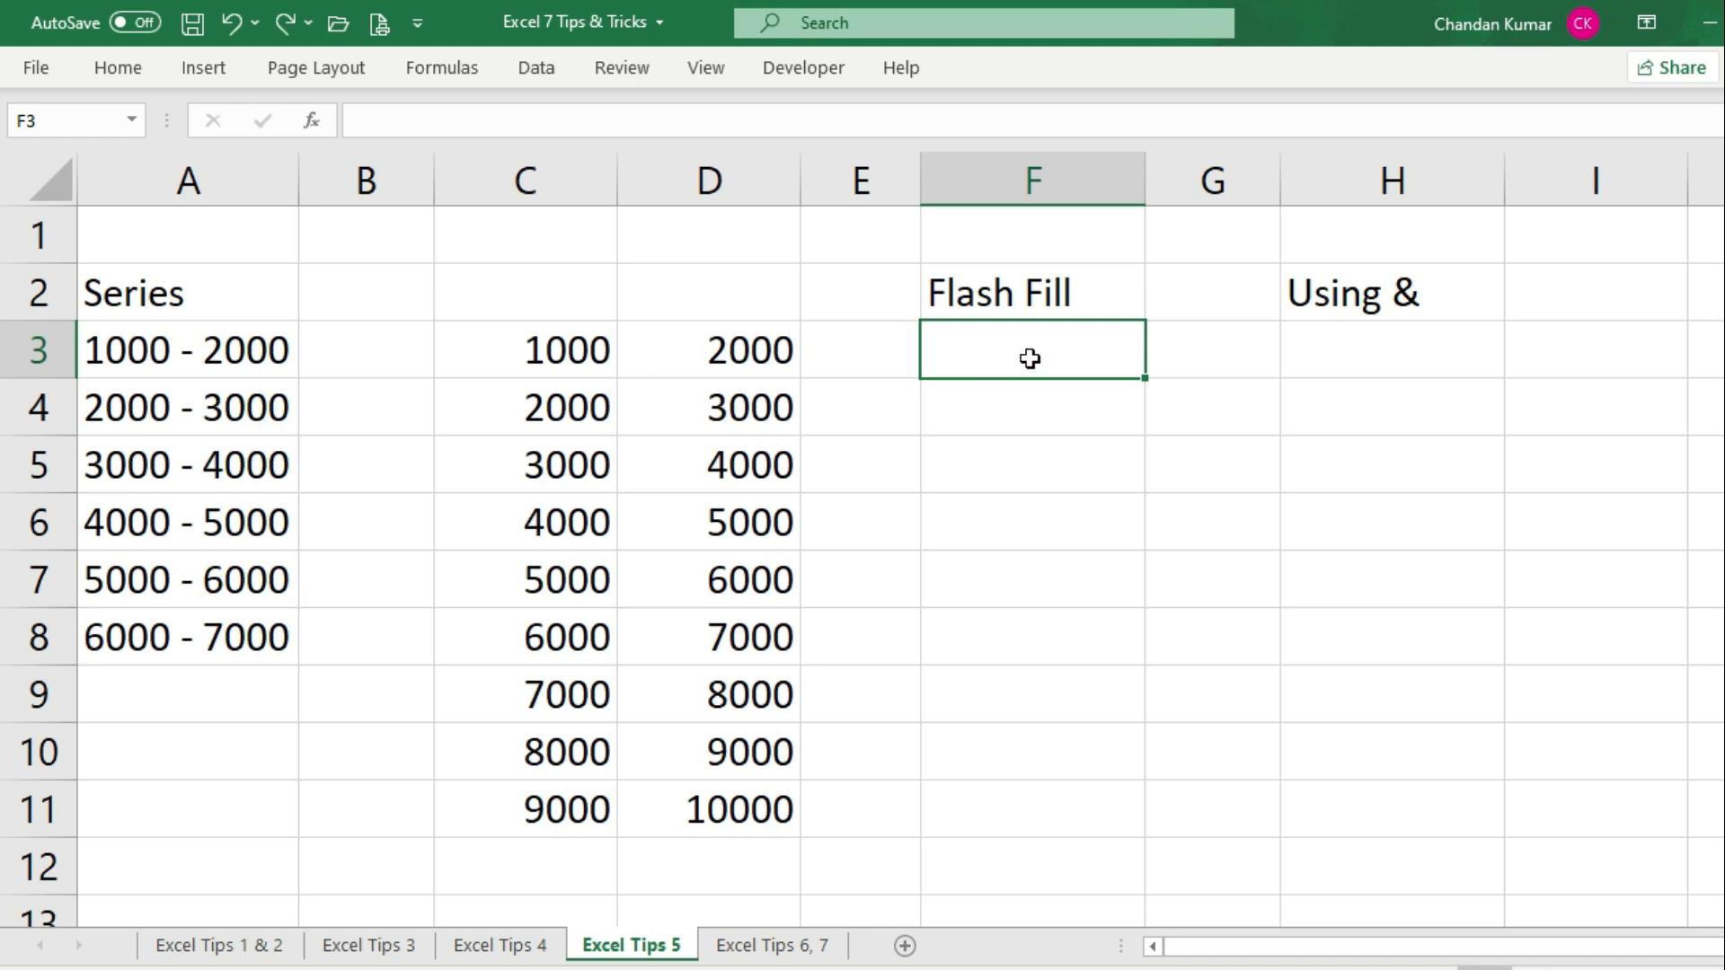
{"action": "type", "text": "1"}
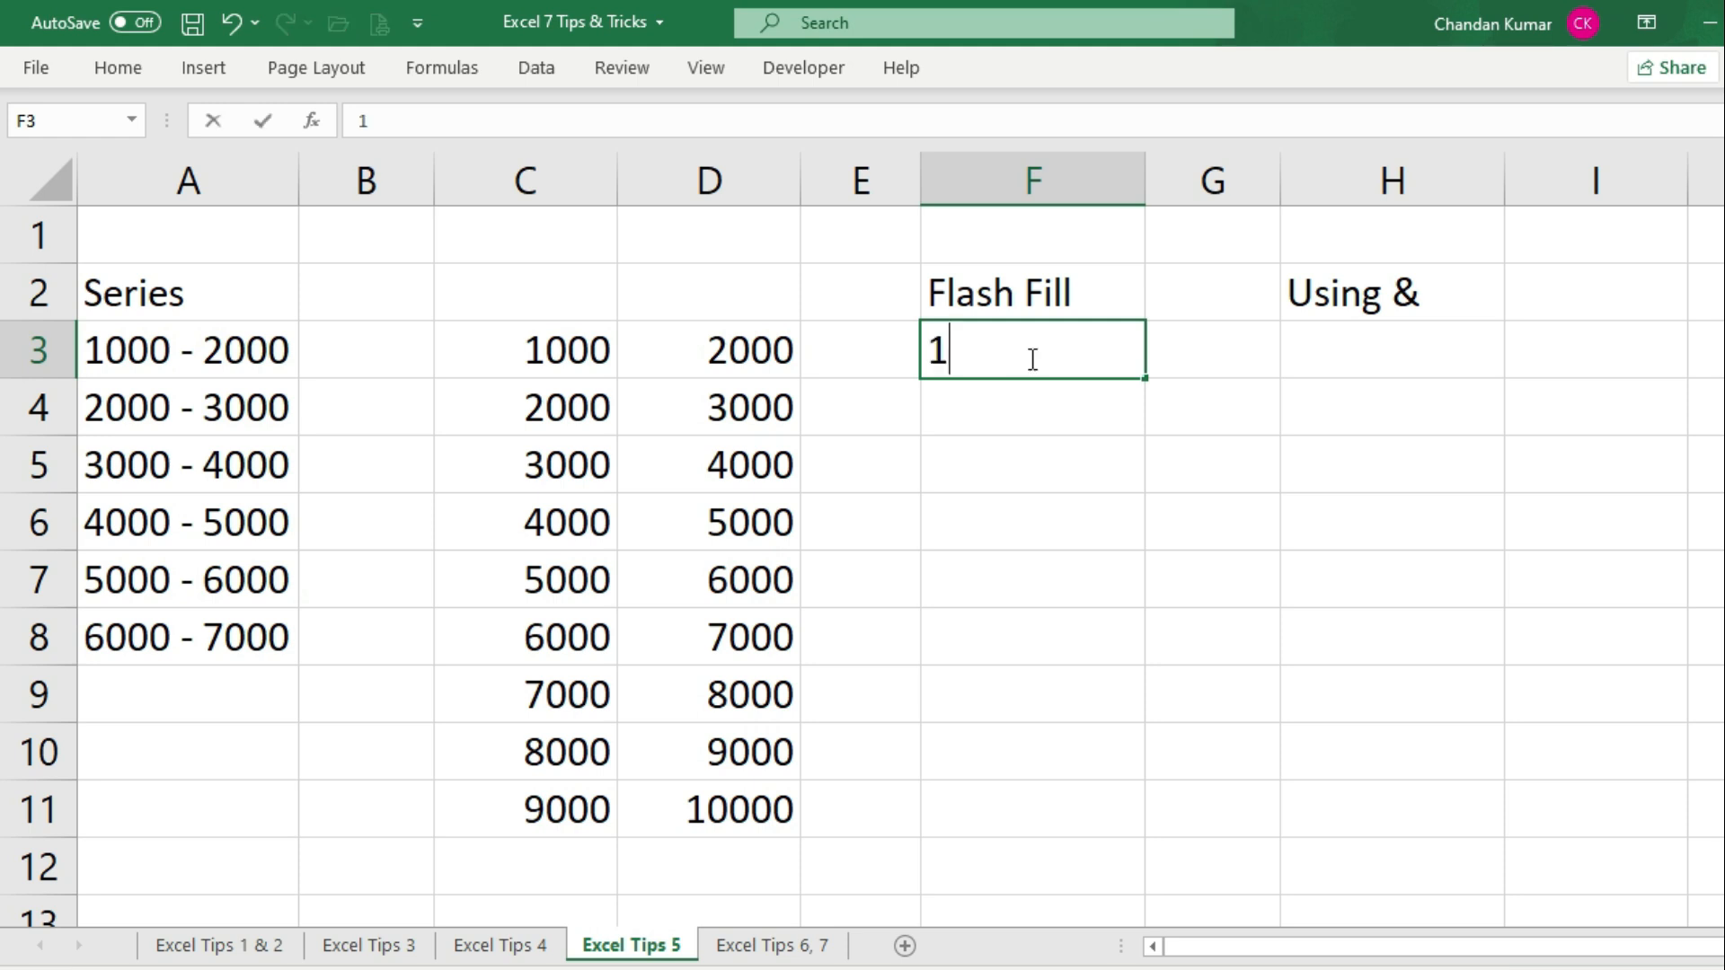
{"action": "type", "text": "000 - 2000"}
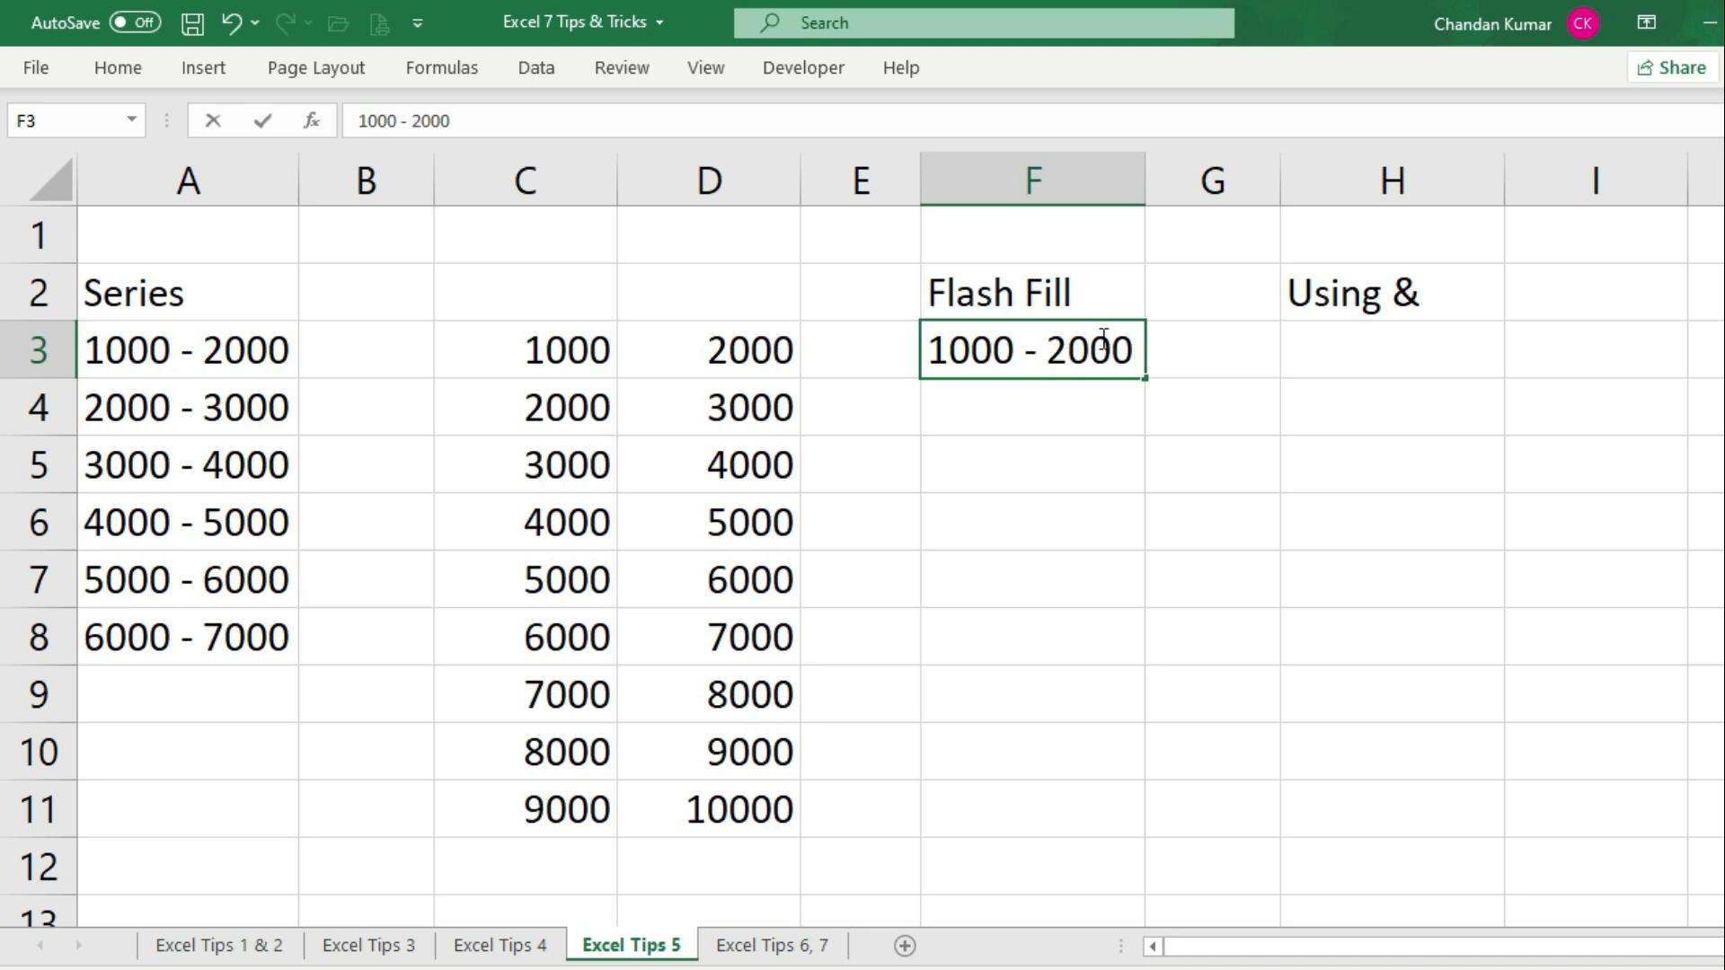
{"action": "key", "text": "Return"}
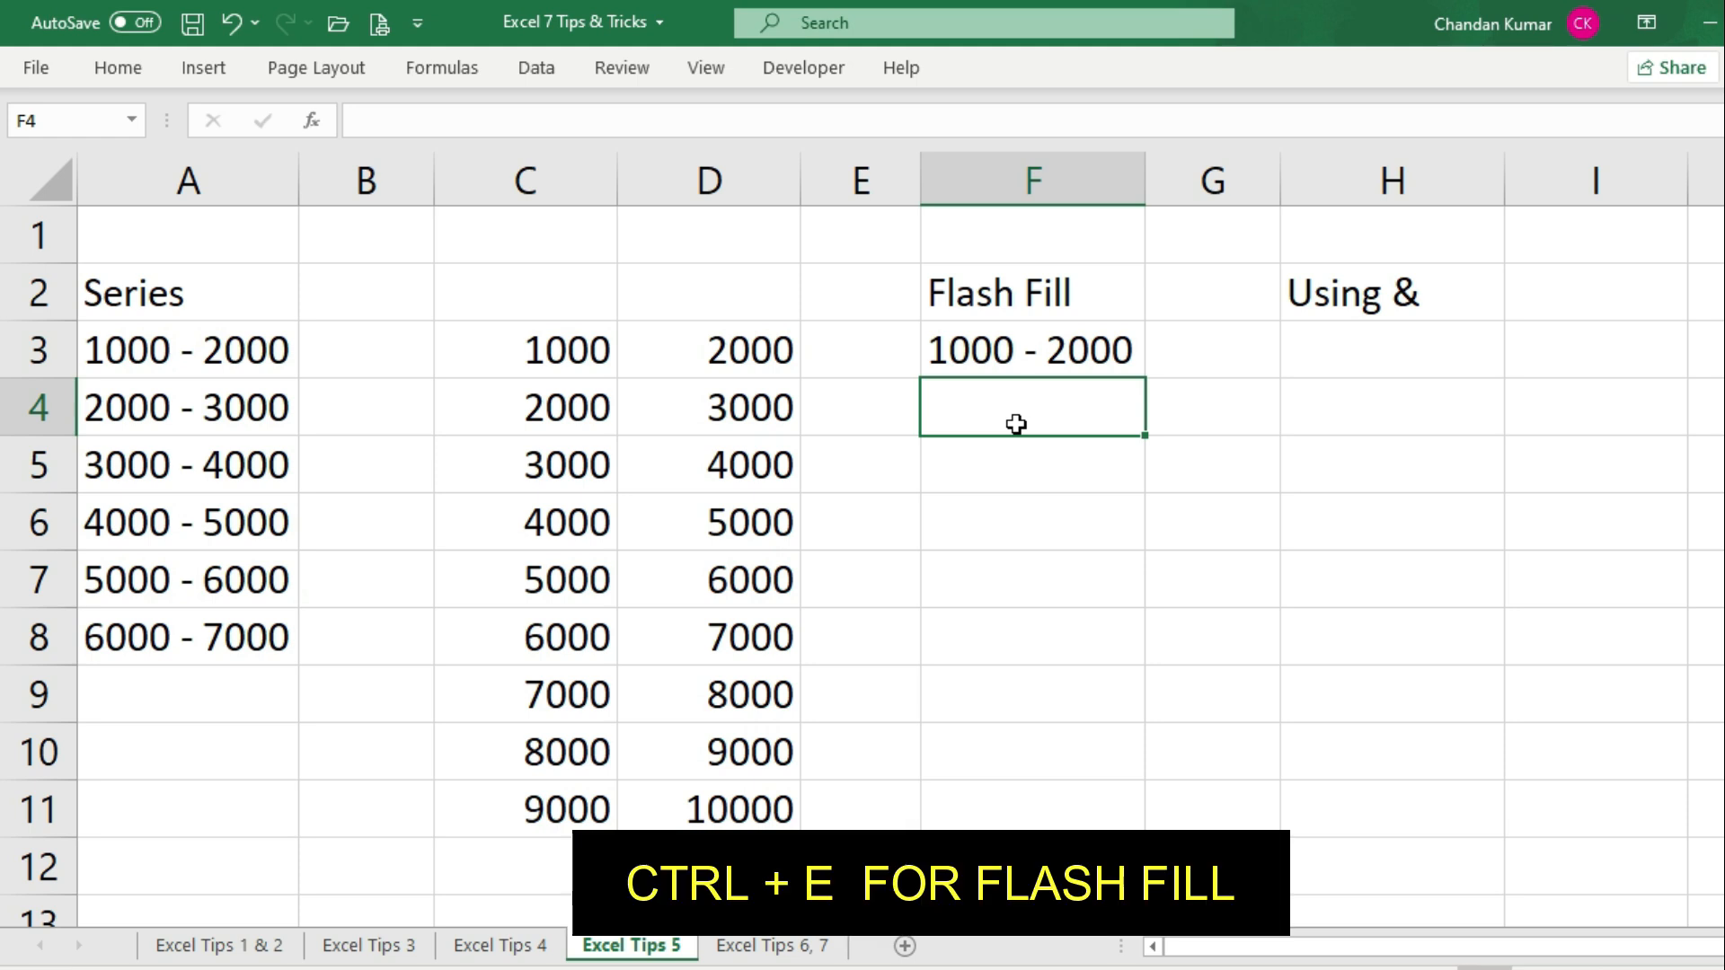
{"action": "key", "text": "ctrl+e"}
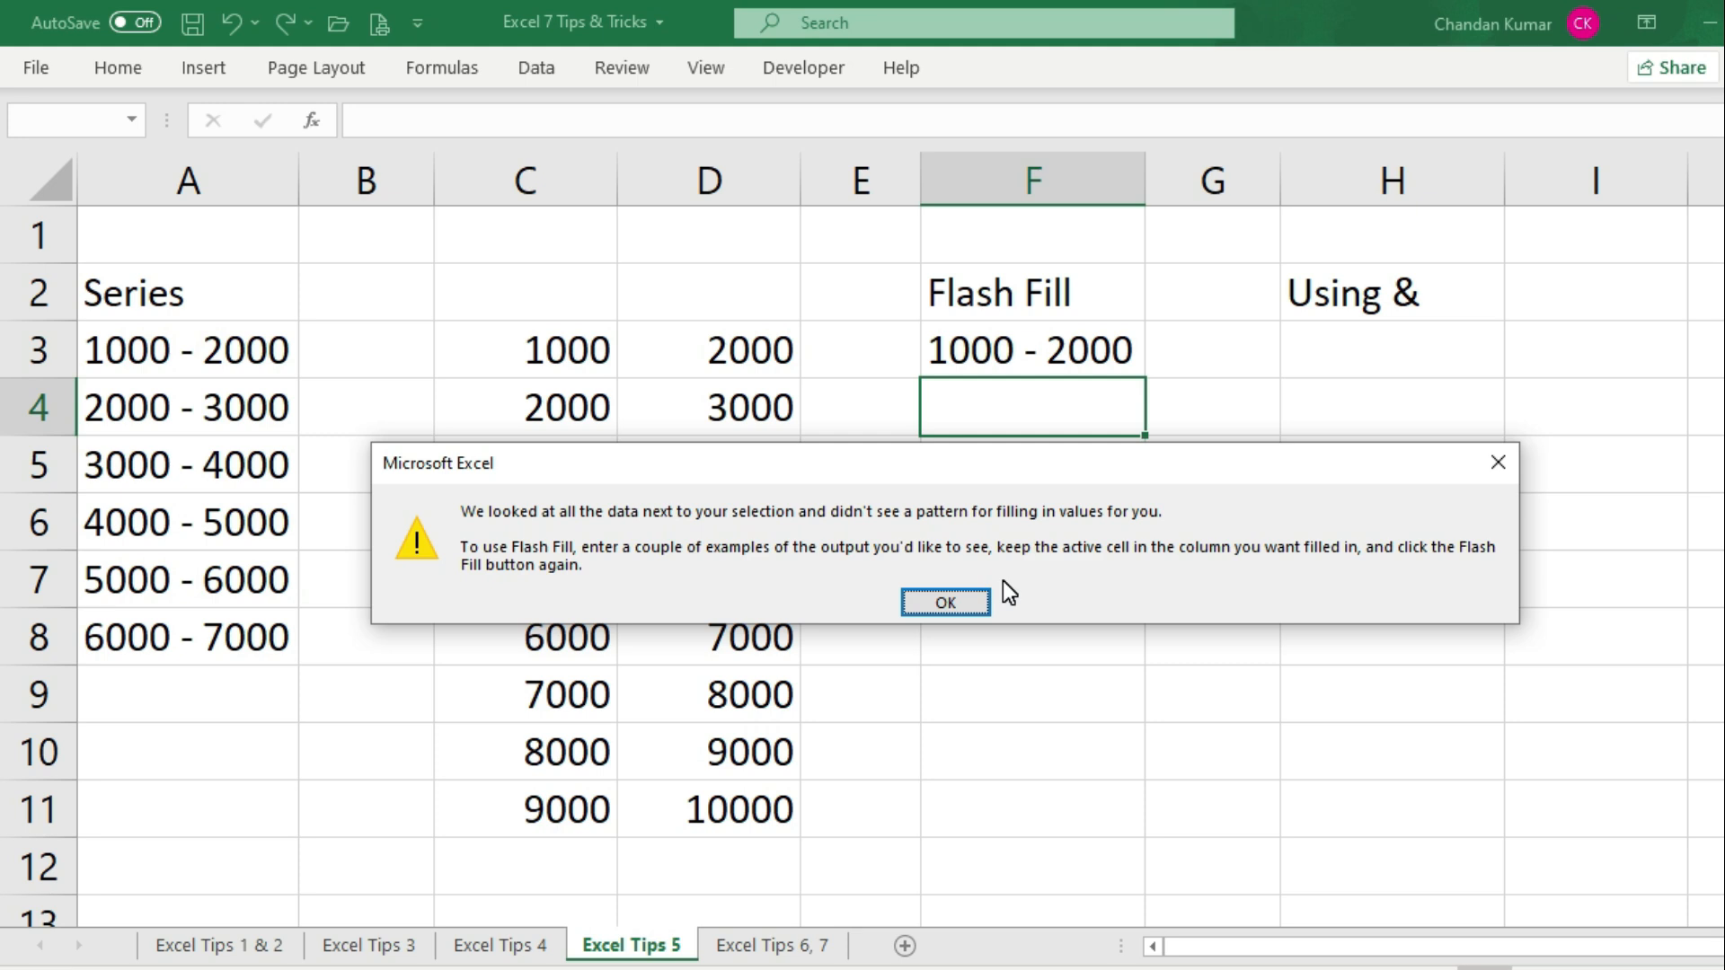
{"action": "left_click", "coordinate": [957, 601]}
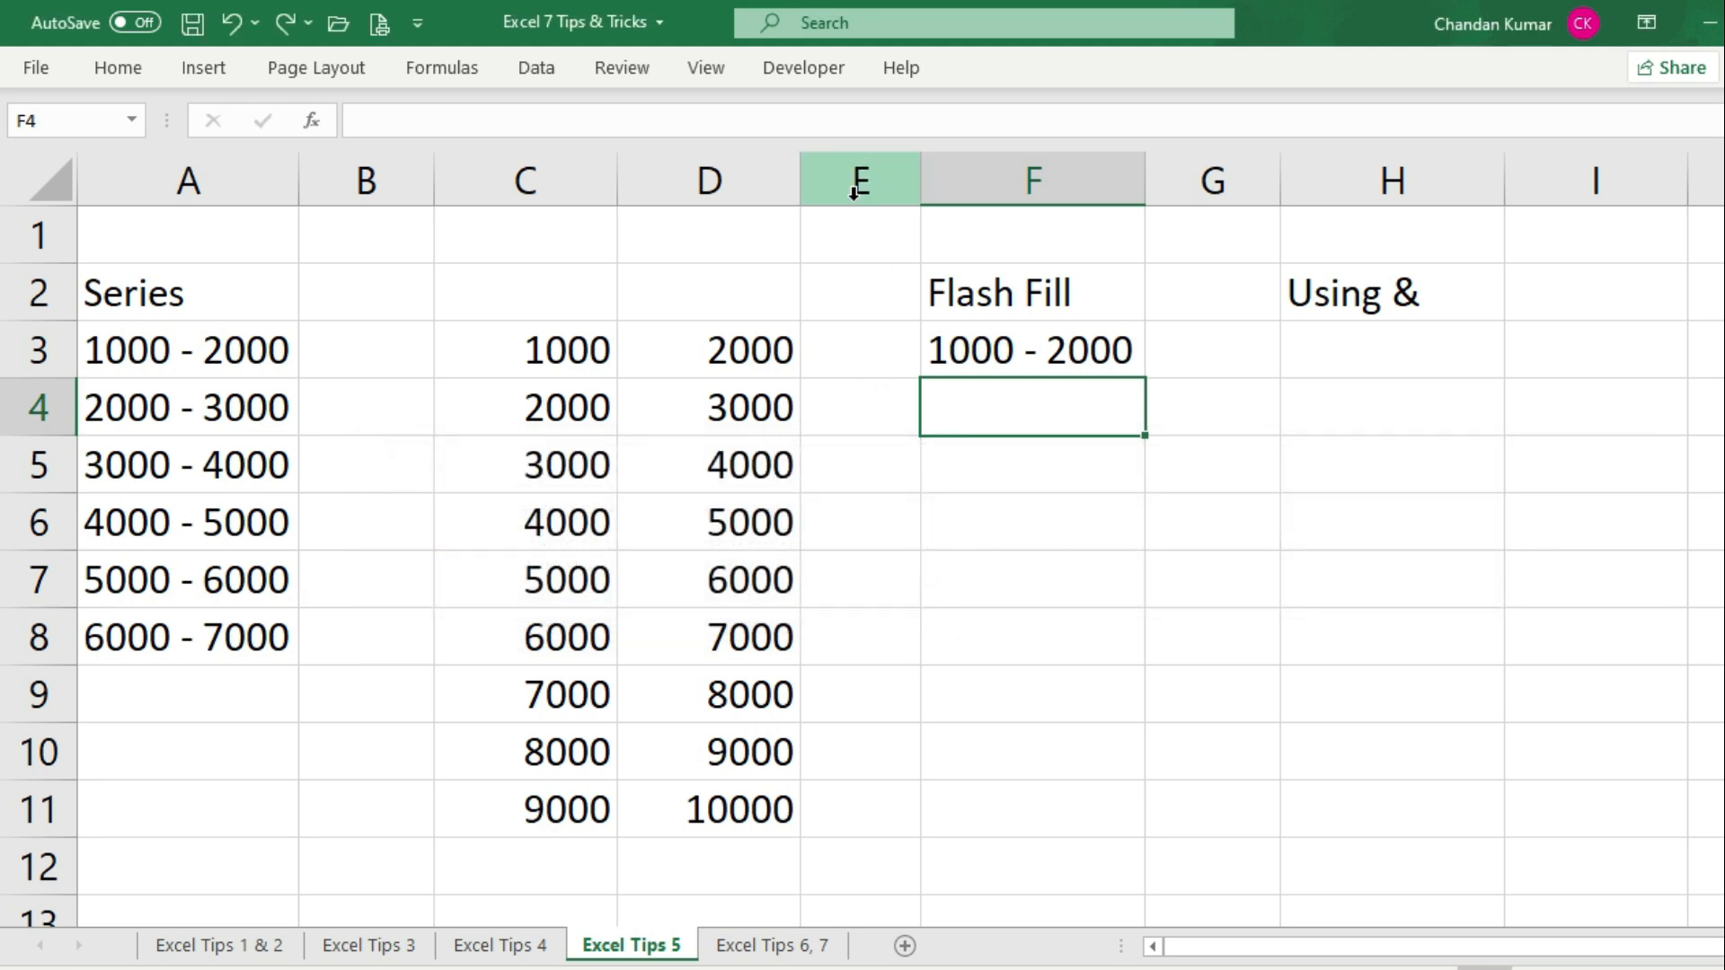
Step: Delete empty column E and Flash Fill the remaining ranges from E4 with Ctrl+E
{"action": "left_click_drag", "start_coordinate": [844, 351], "coordinate": [847, 794]}
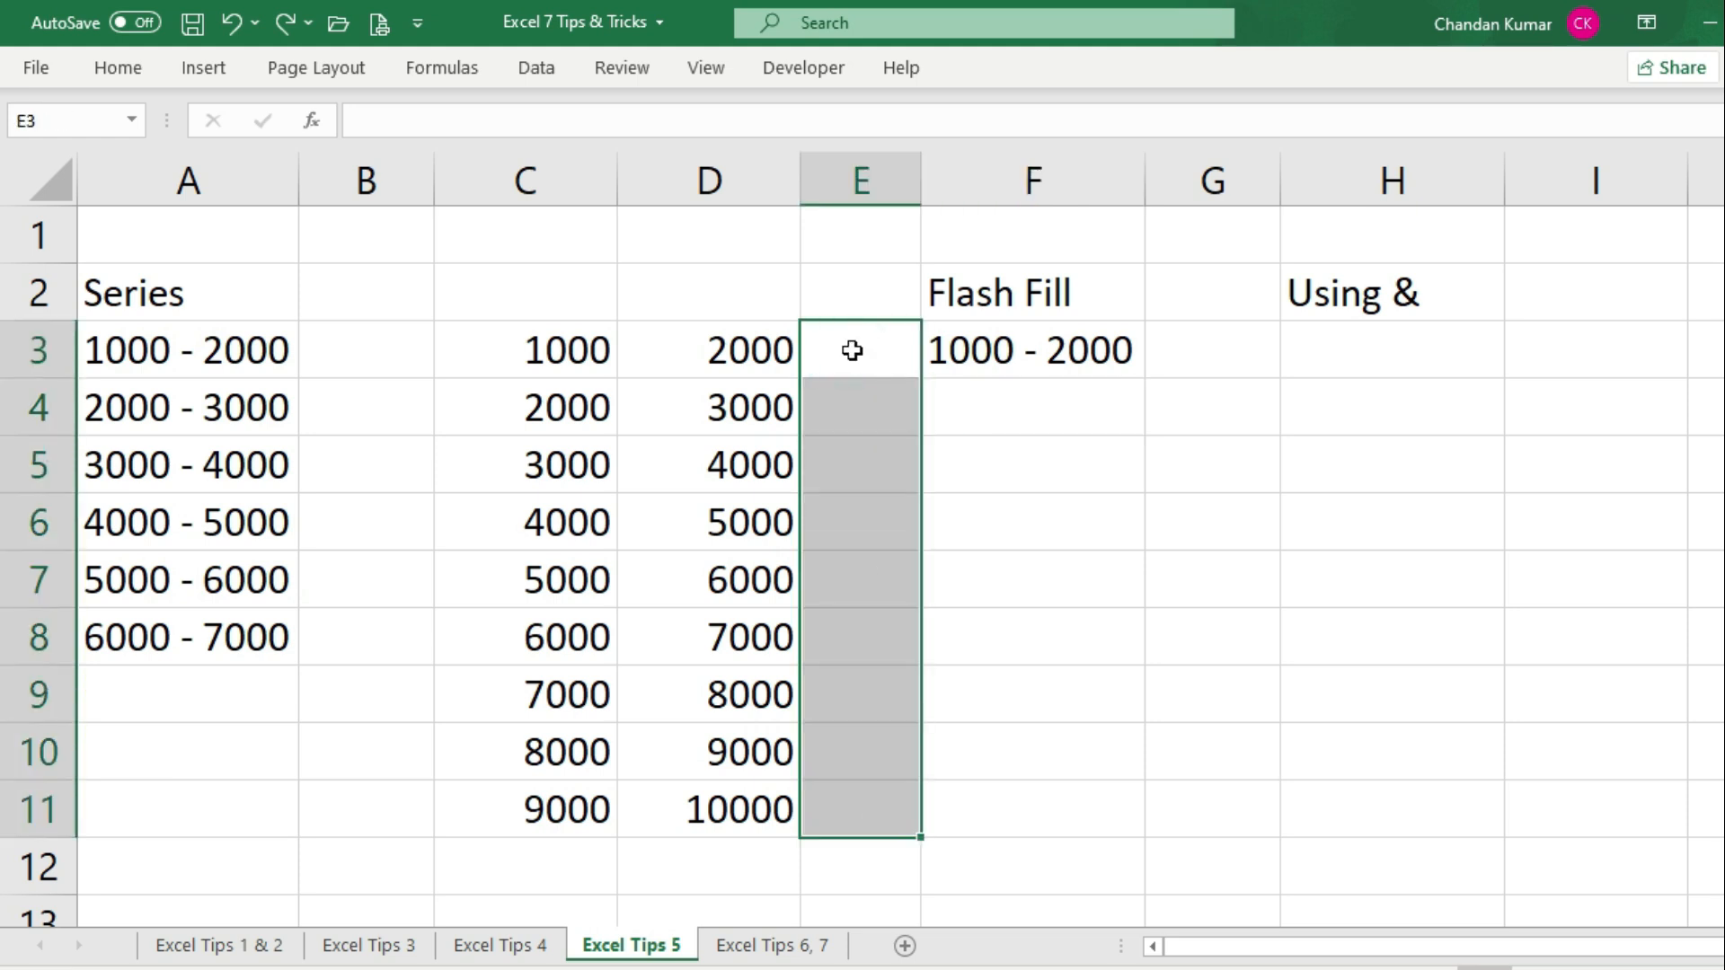
{"action": "left_click", "coordinate": [860, 179]}
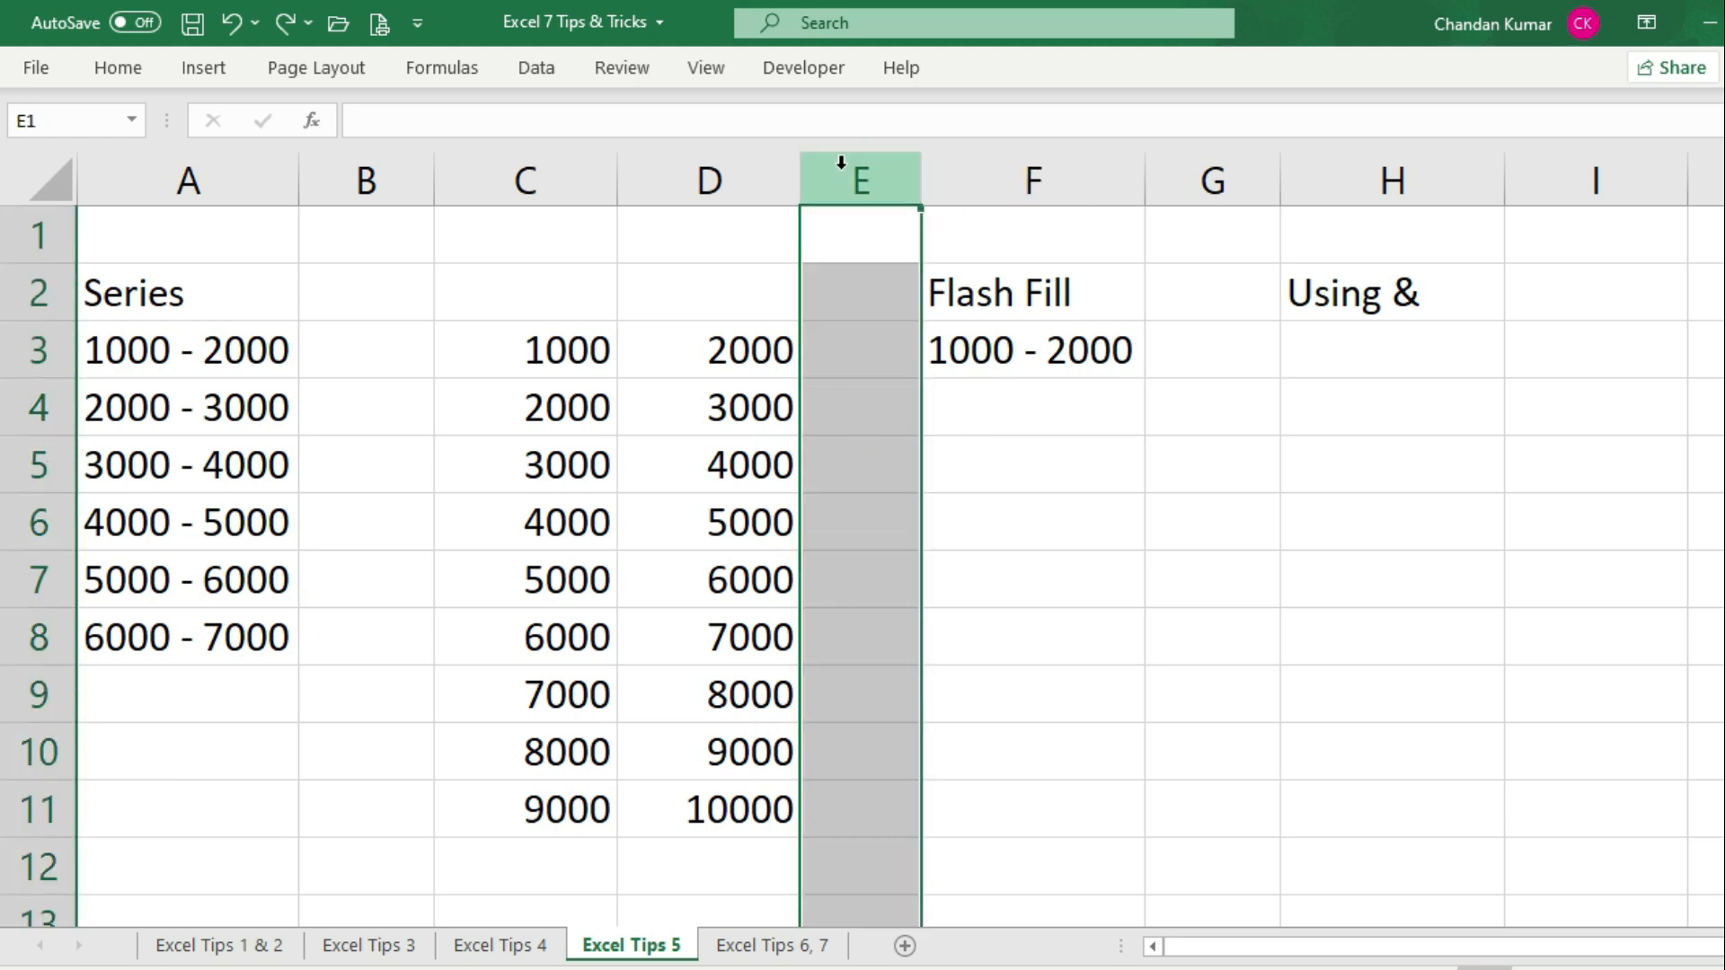
{"action": "key", "text": "ctrl+minus"}
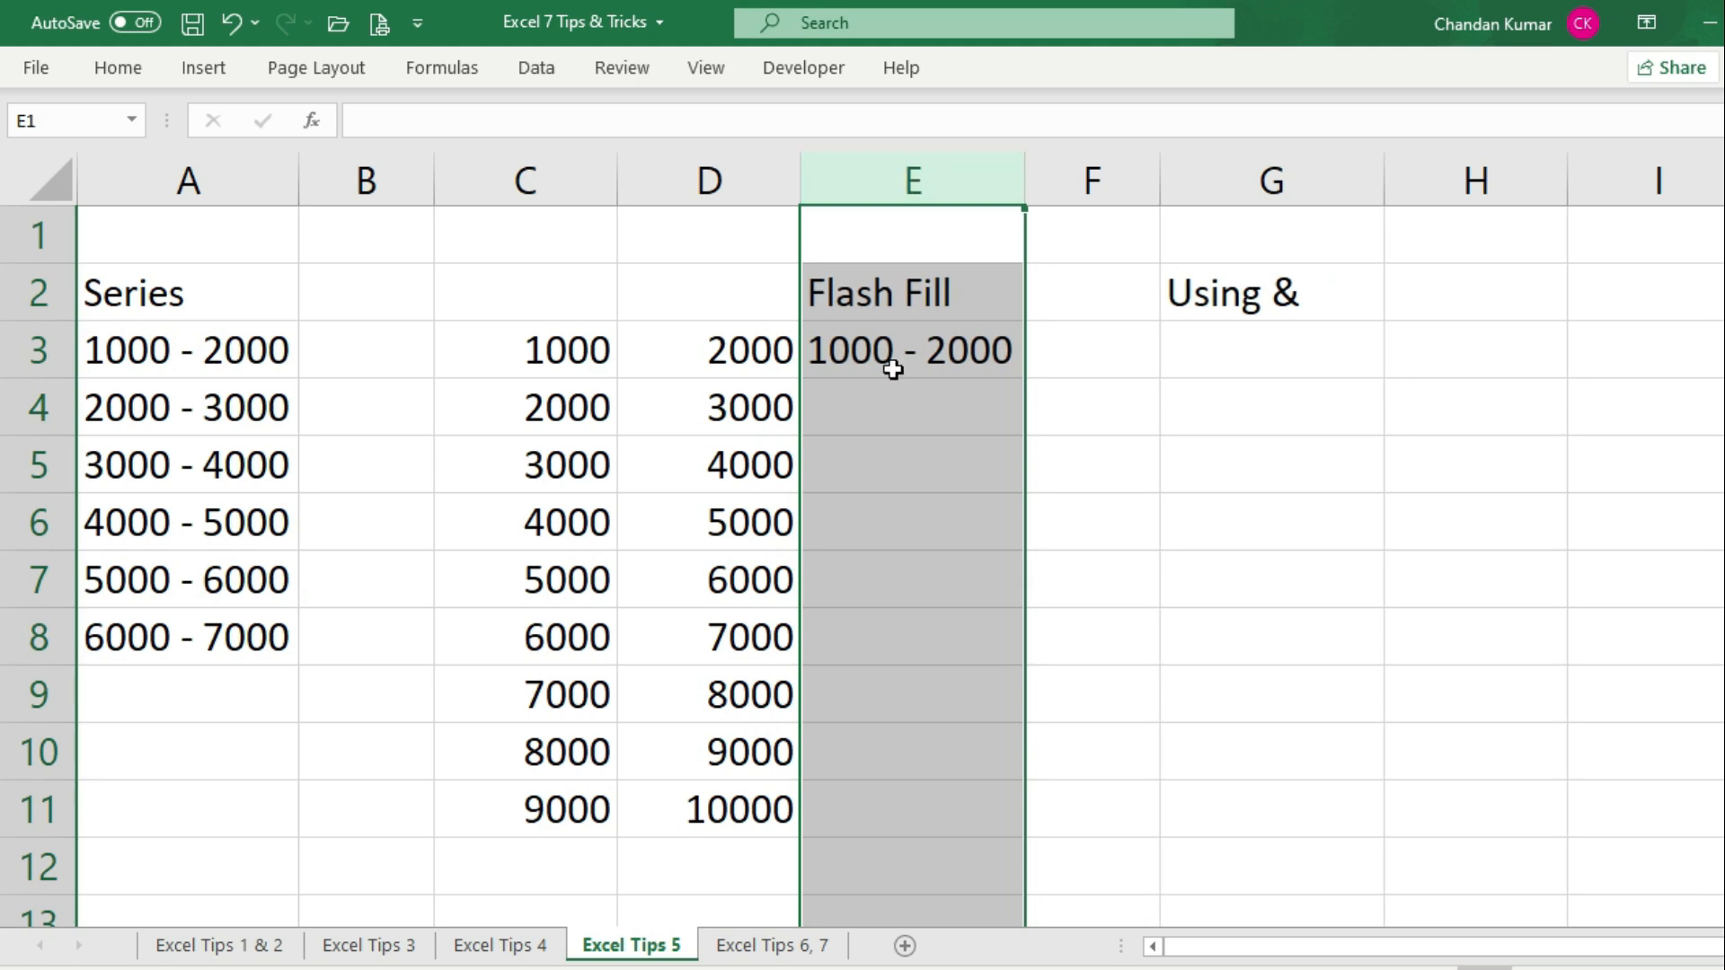
{"action": "left_click", "coordinate": [909, 396]}
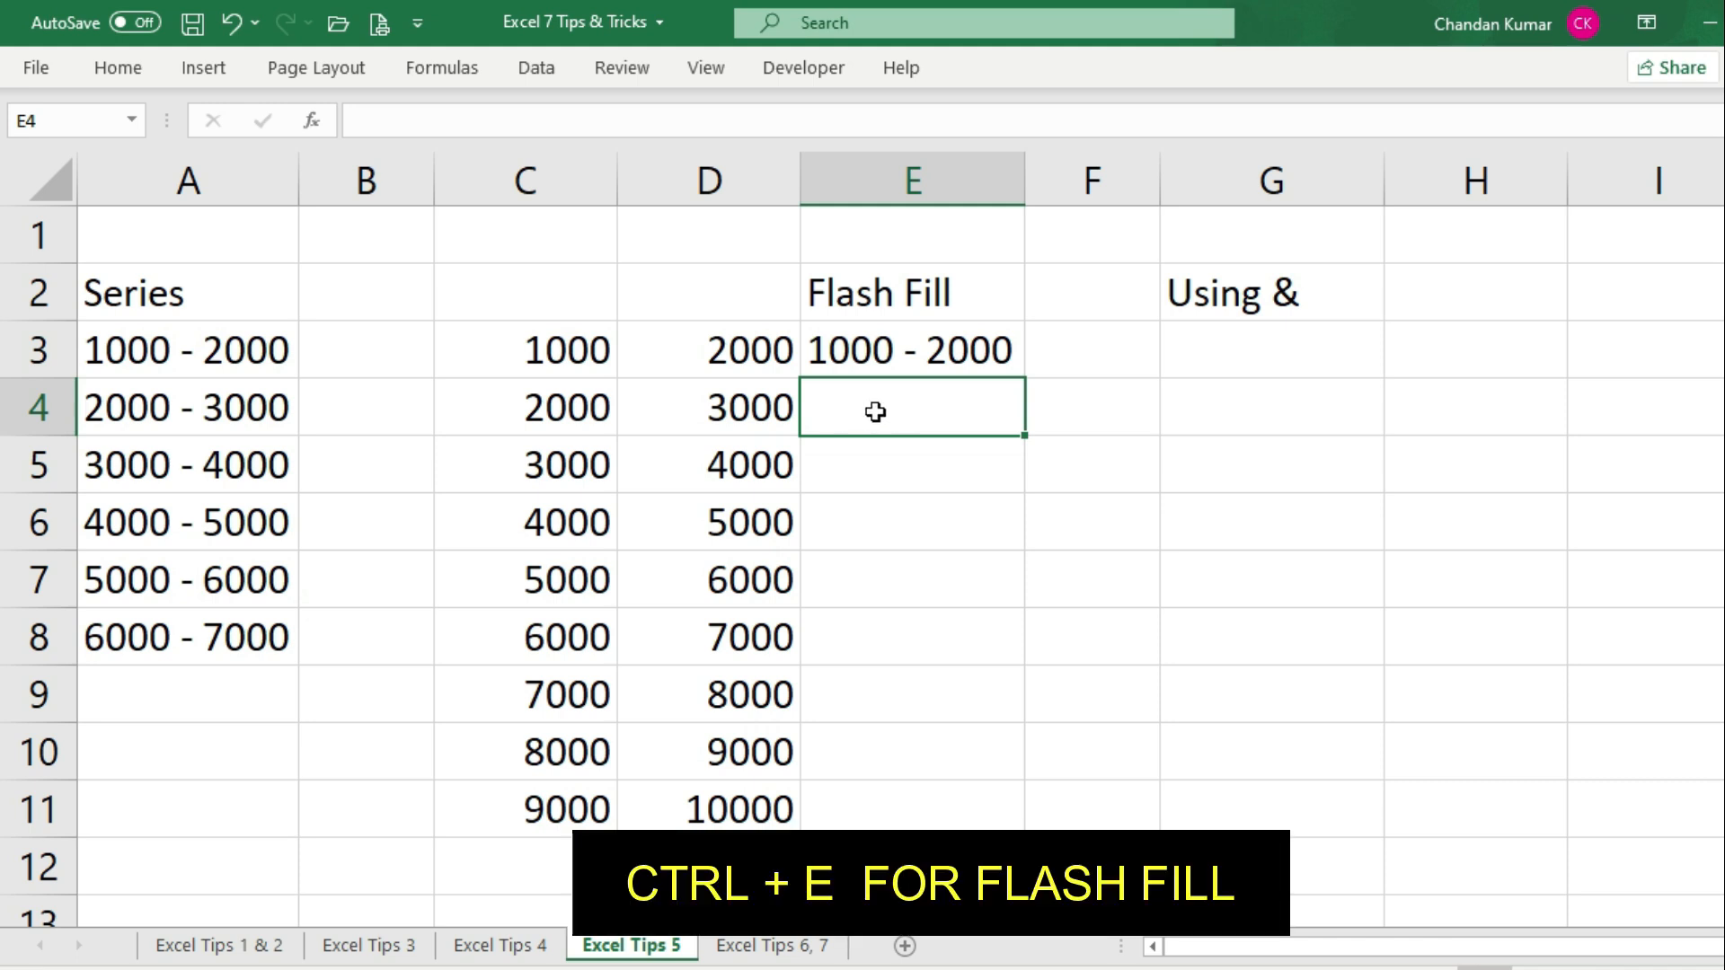
{"action": "key", "text": "ctrl+e"}
Step: Review the nine flash-filled ranges in E3:E11, then move to the Using & Sign column
{"action": "left_click_drag", "start_coordinate": [877, 349], "coordinate": [879, 809]}
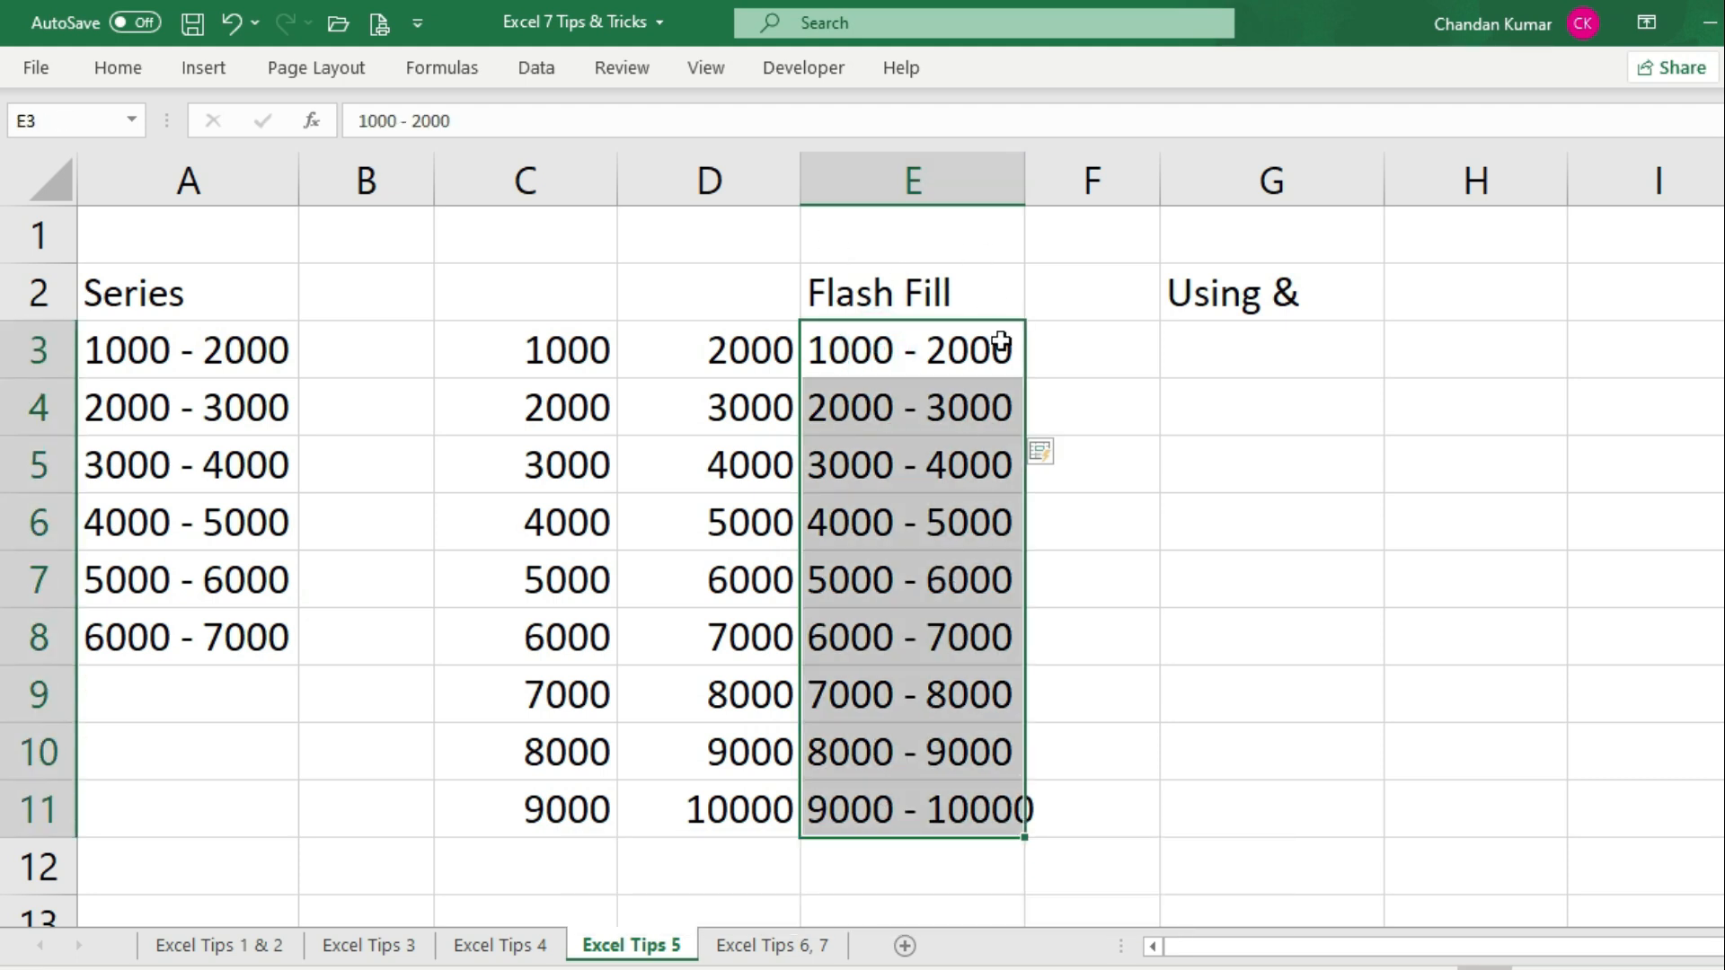
{"action": "left_click_drag", "start_coordinate": [957, 286], "coordinate": [984, 808]}
{"action": "left_click", "coordinate": [1133, 662]}
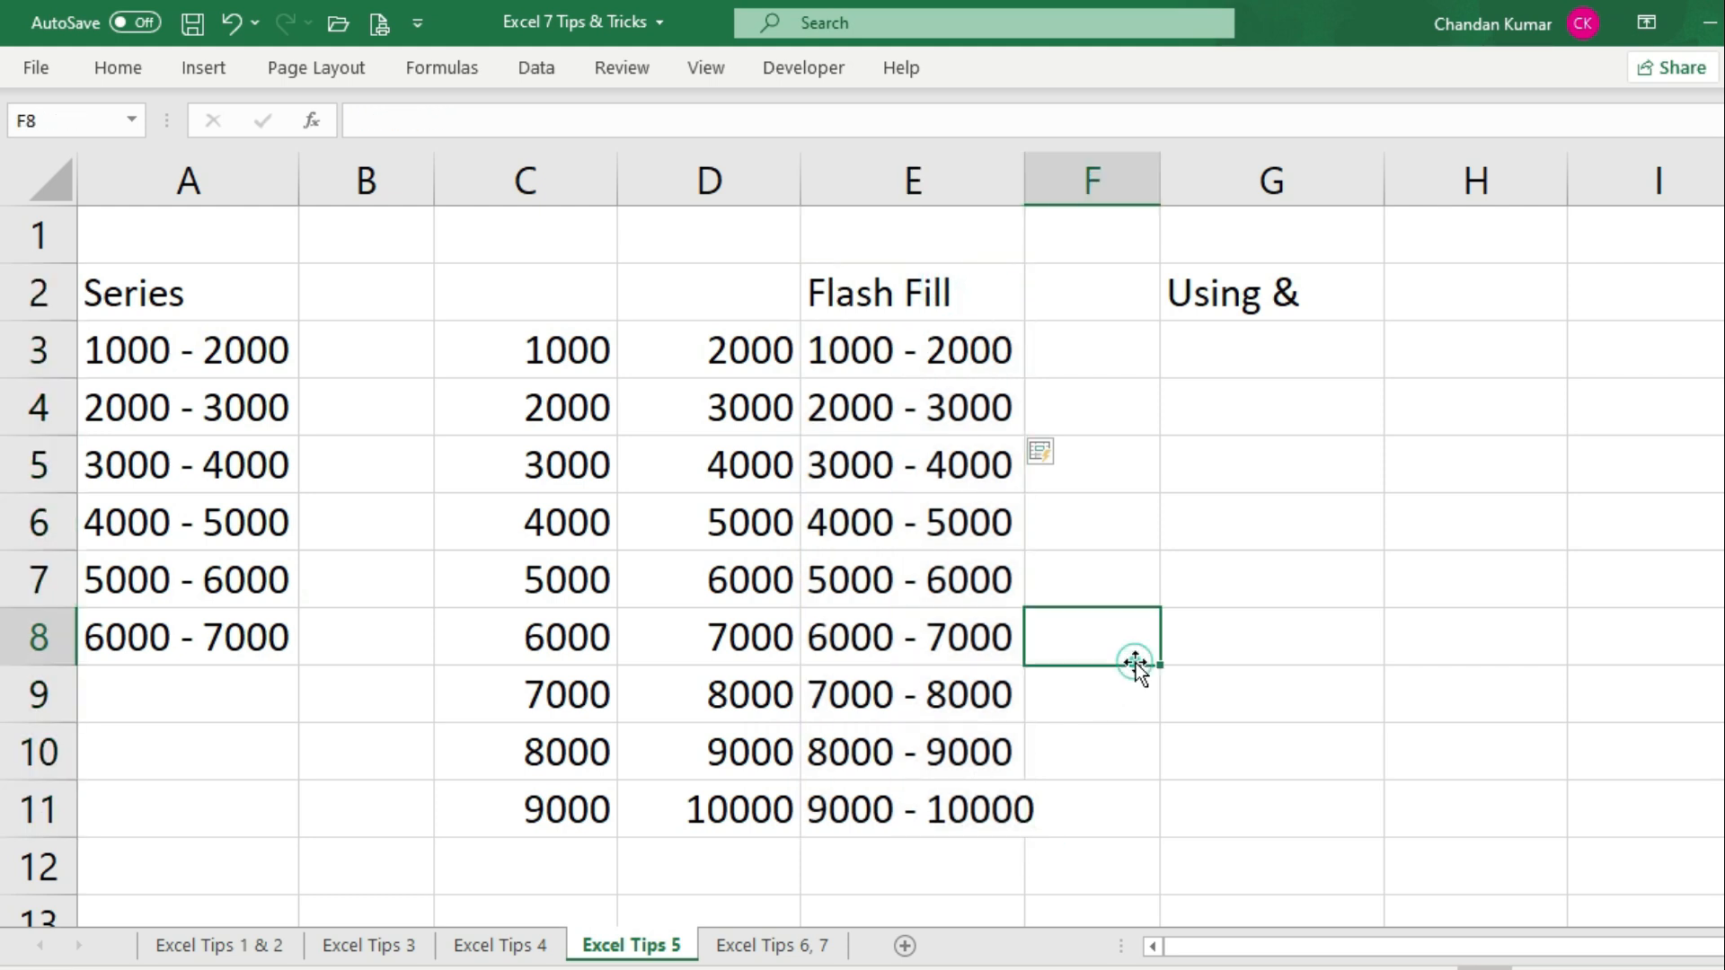
{"action": "left_click_drag", "start_coordinate": [935, 349], "coordinate": [945, 809]}
{"action": "left_click", "coordinate": [1108, 589]}
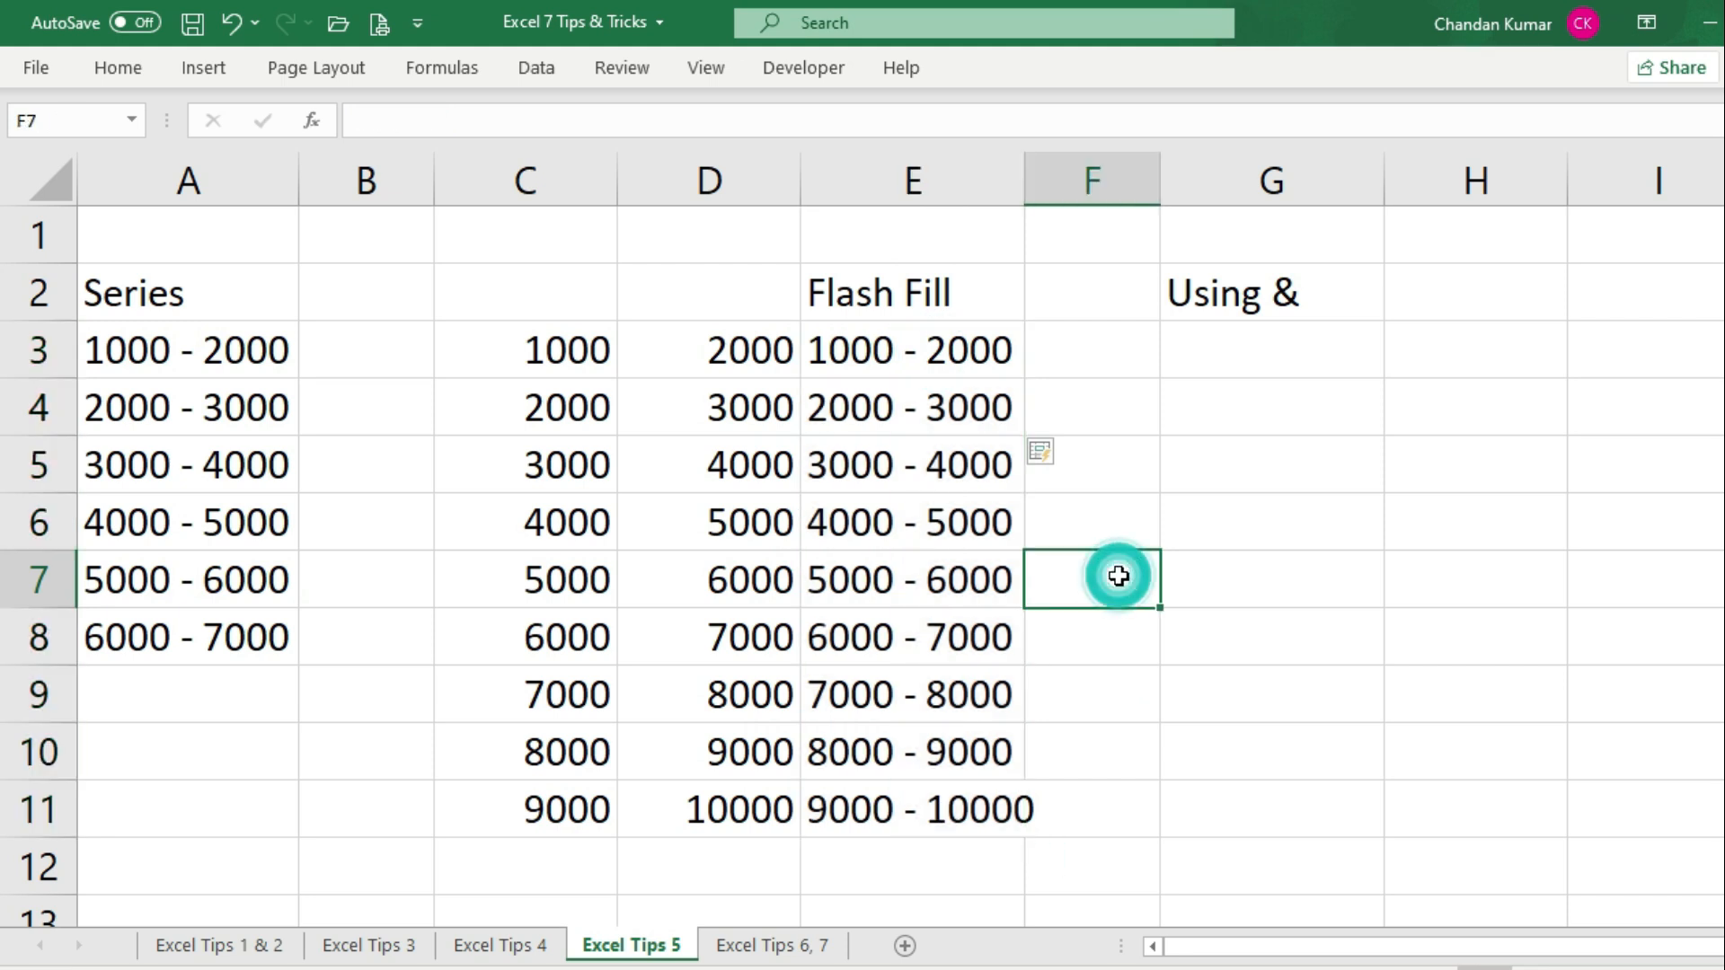
{"action": "left_click_drag", "start_coordinate": [885, 349], "coordinate": [912, 808]}
{"action": "left_click", "coordinate": [1102, 329]}
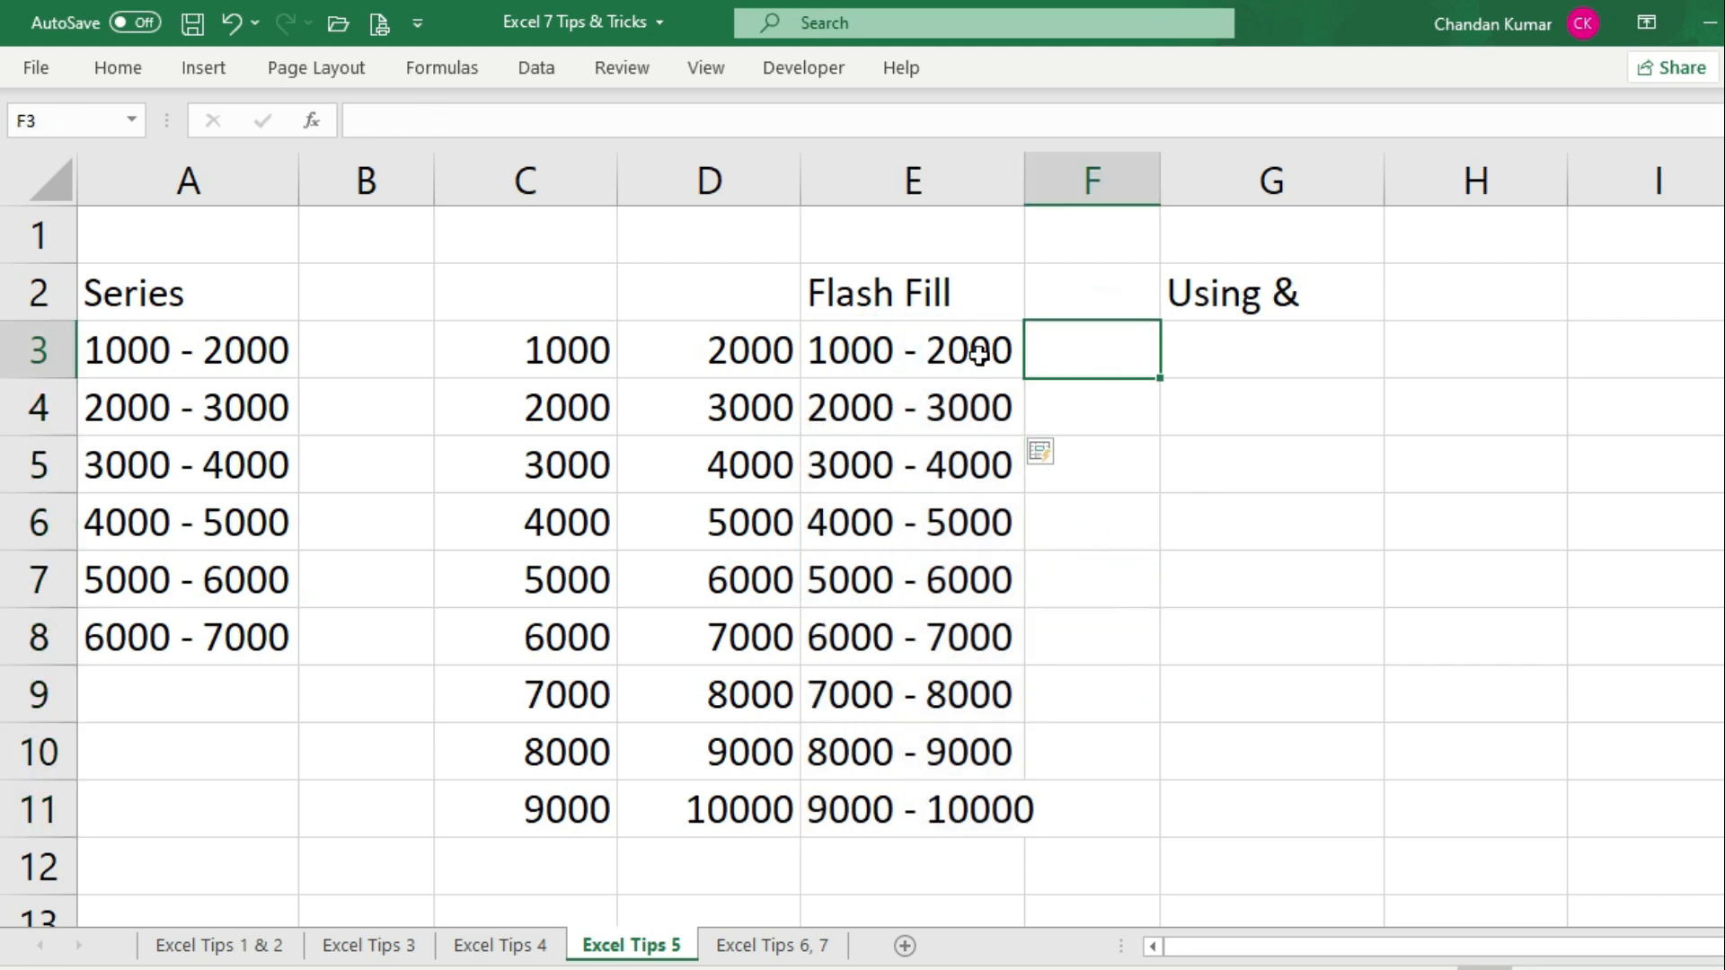
{"action": "left_click_drag", "start_coordinate": [901, 342], "coordinate": [946, 804]}
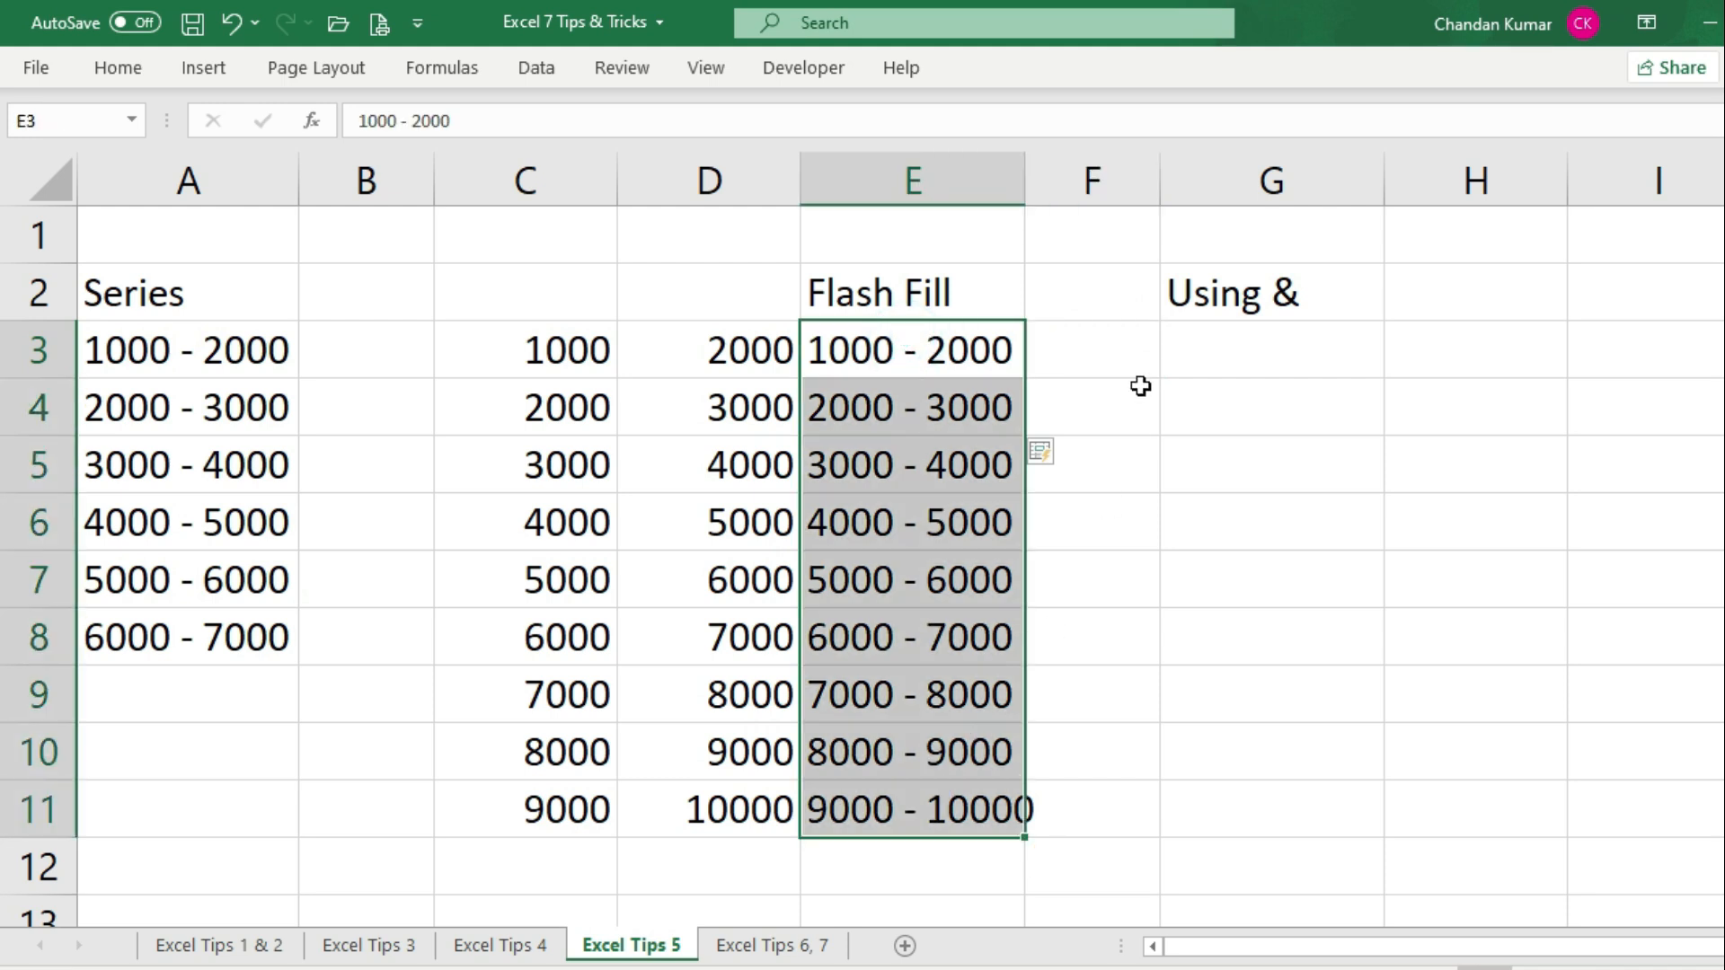
{"action": "left_click", "coordinate": [1093, 347]}
{"action": "left_click", "coordinate": [1298, 328]}
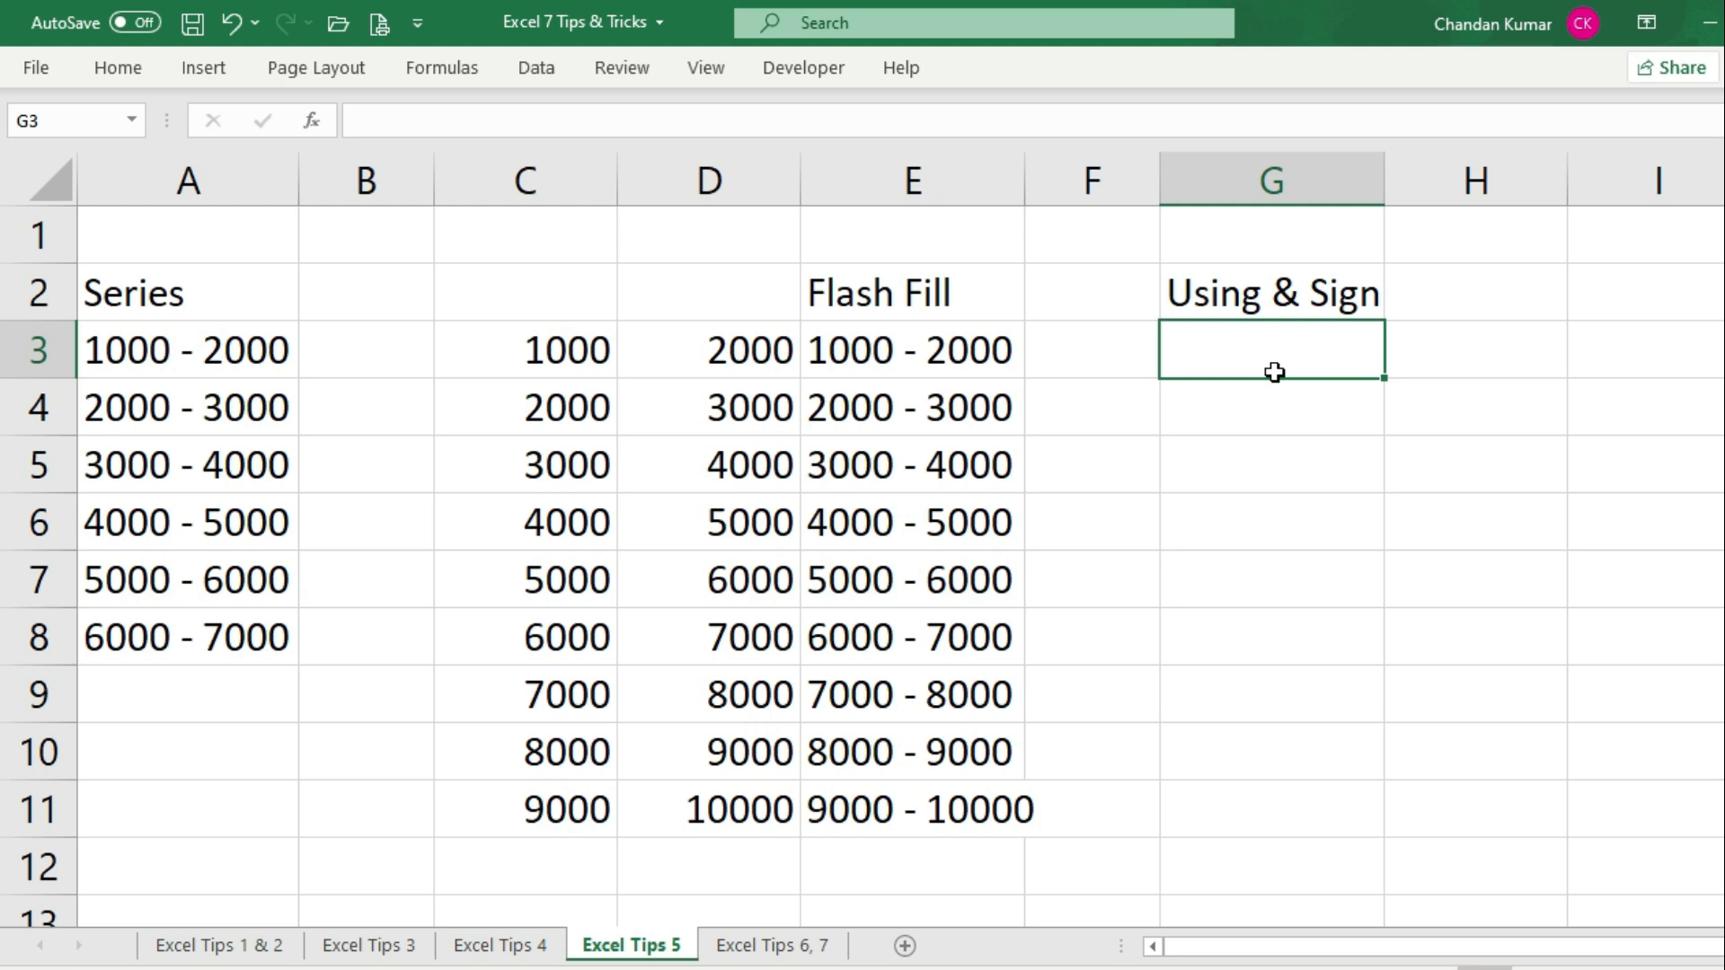
{"action": "left_click", "coordinate": [1235, 291]}
{"action": "left_click", "coordinate": [1242, 347]}
Step: Delete the Flash Fill column and enter =C3&" - "&D3 in F3
{"action": "left_click", "coordinate": [977, 177]}
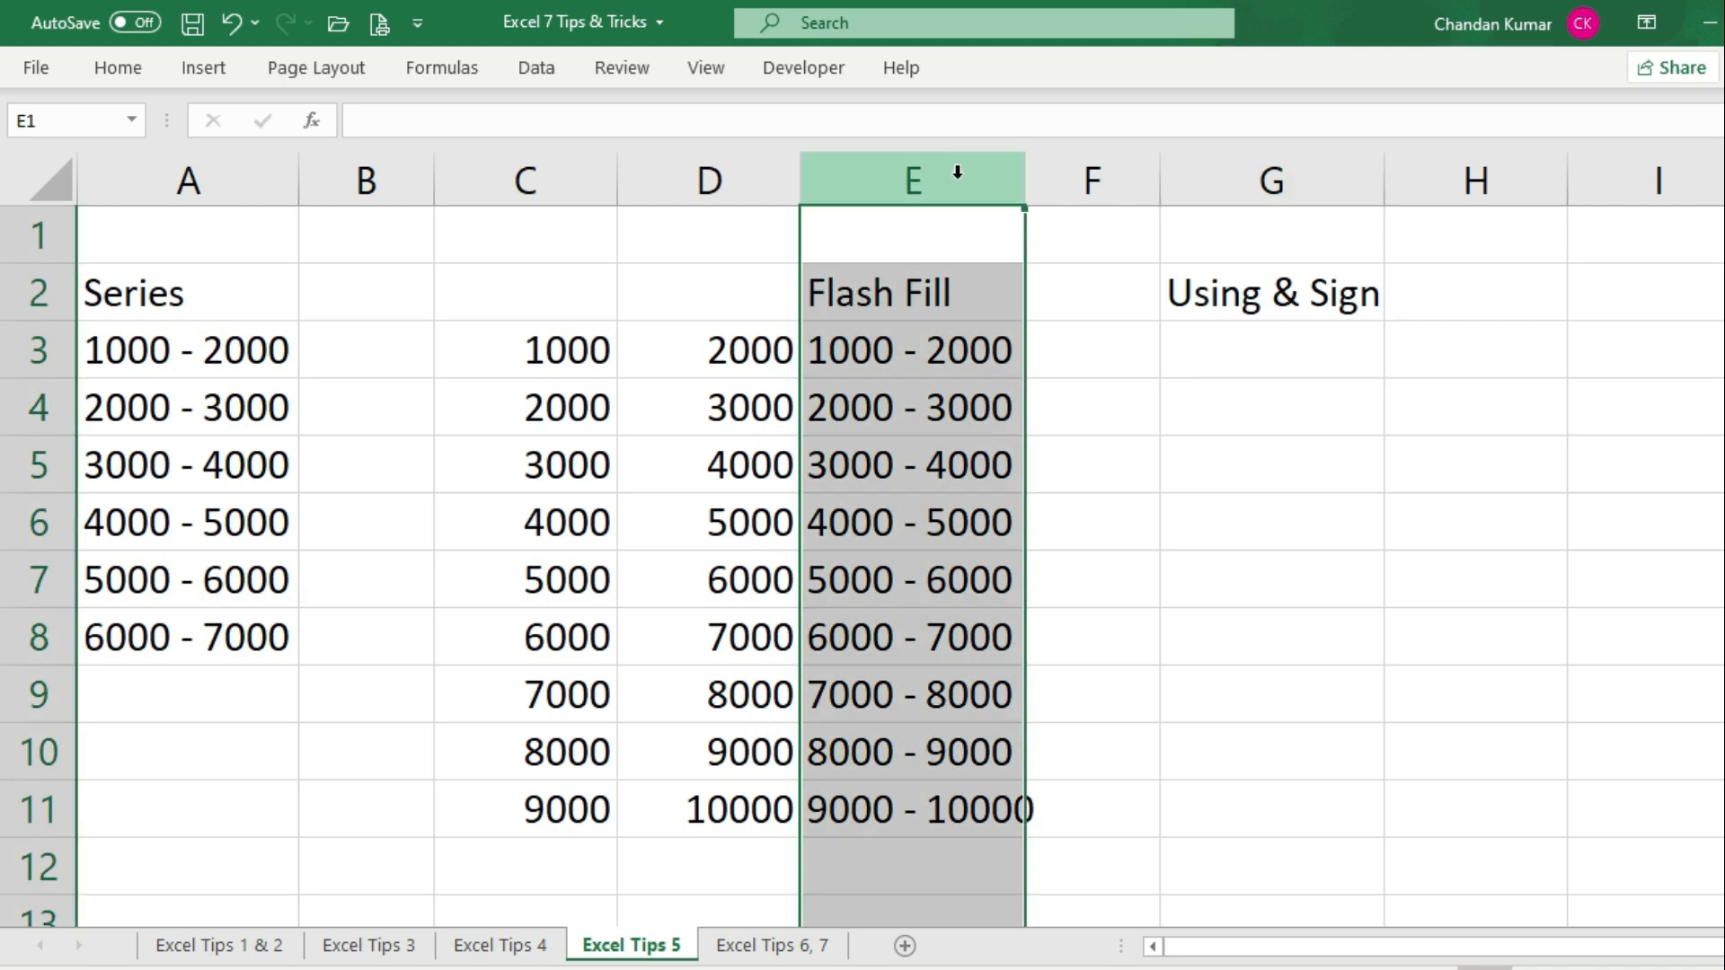
{"action": "key", "text": "ctrl+minus"}
{"action": "left_click", "coordinate": [1040, 356]}
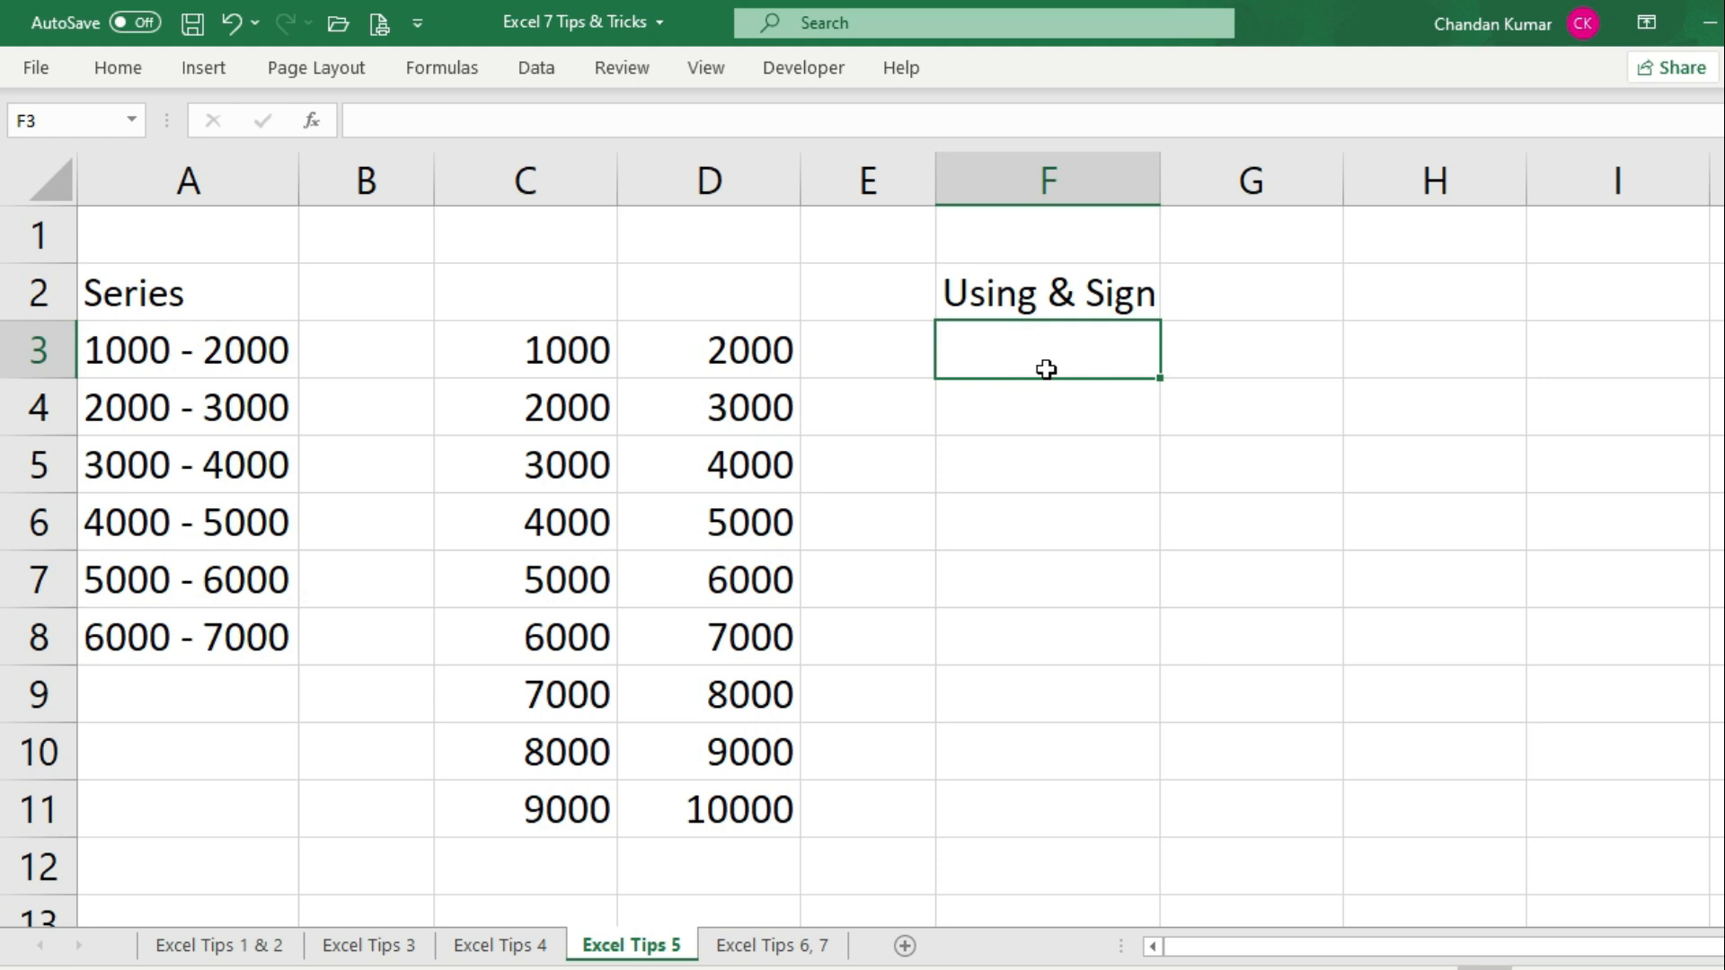
{"action": "type", "text": "="}
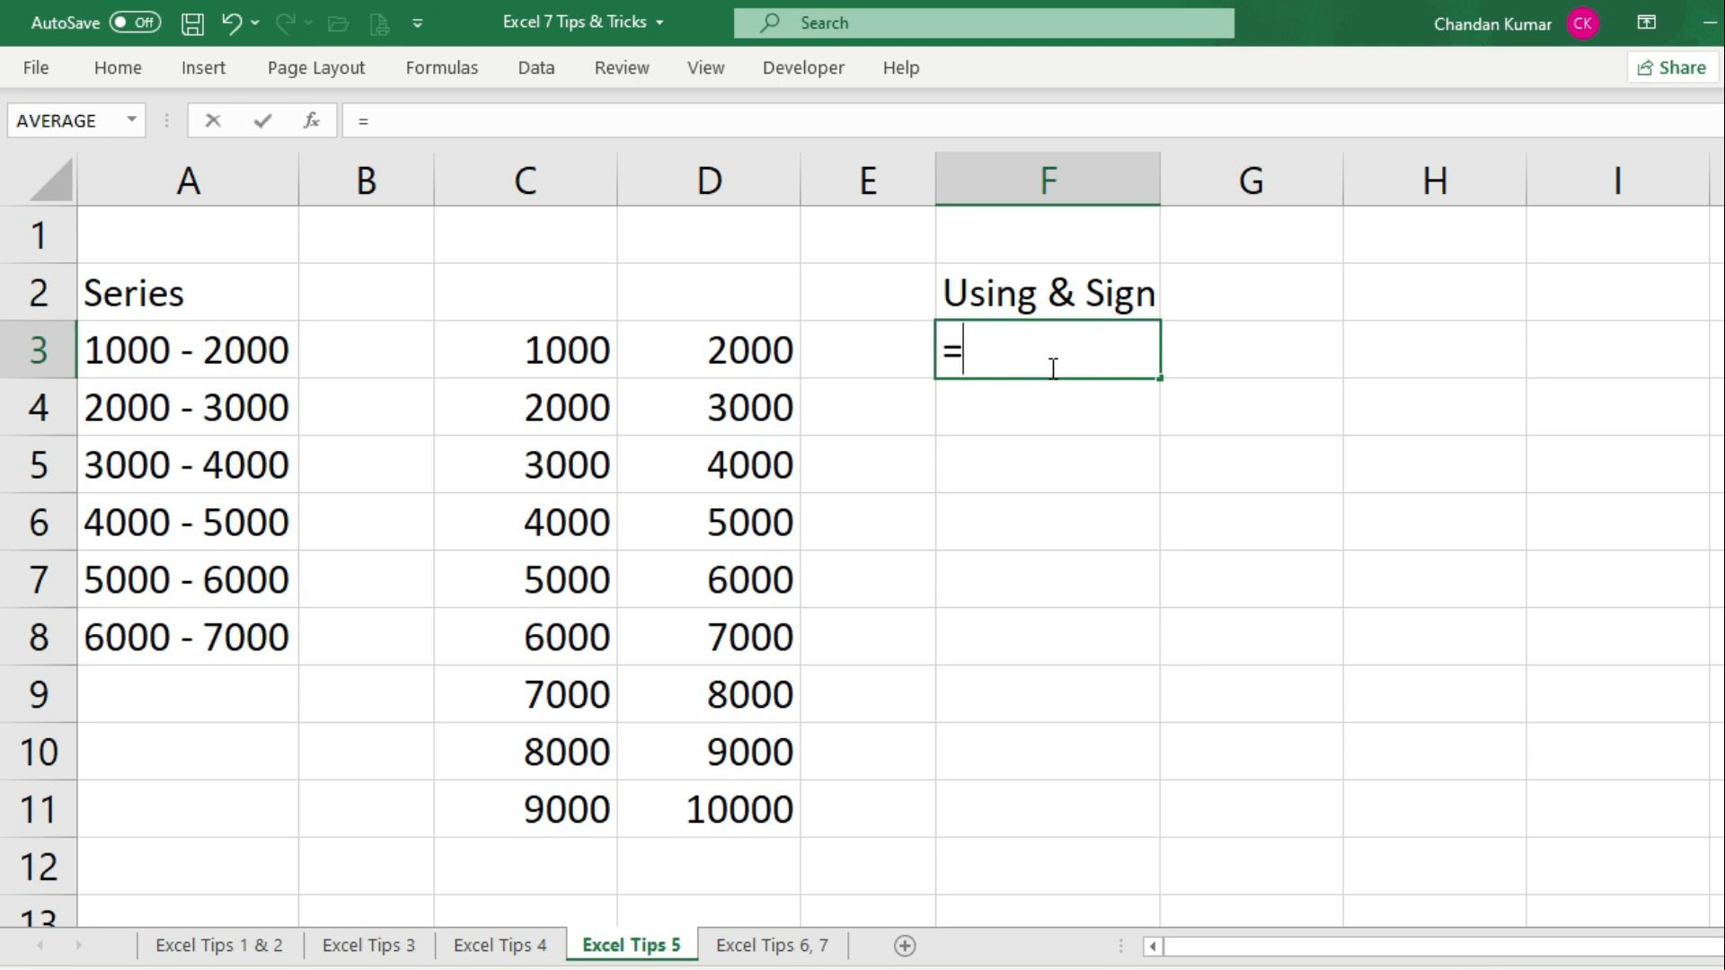
{"action": "left_click", "coordinate": [551, 349]}
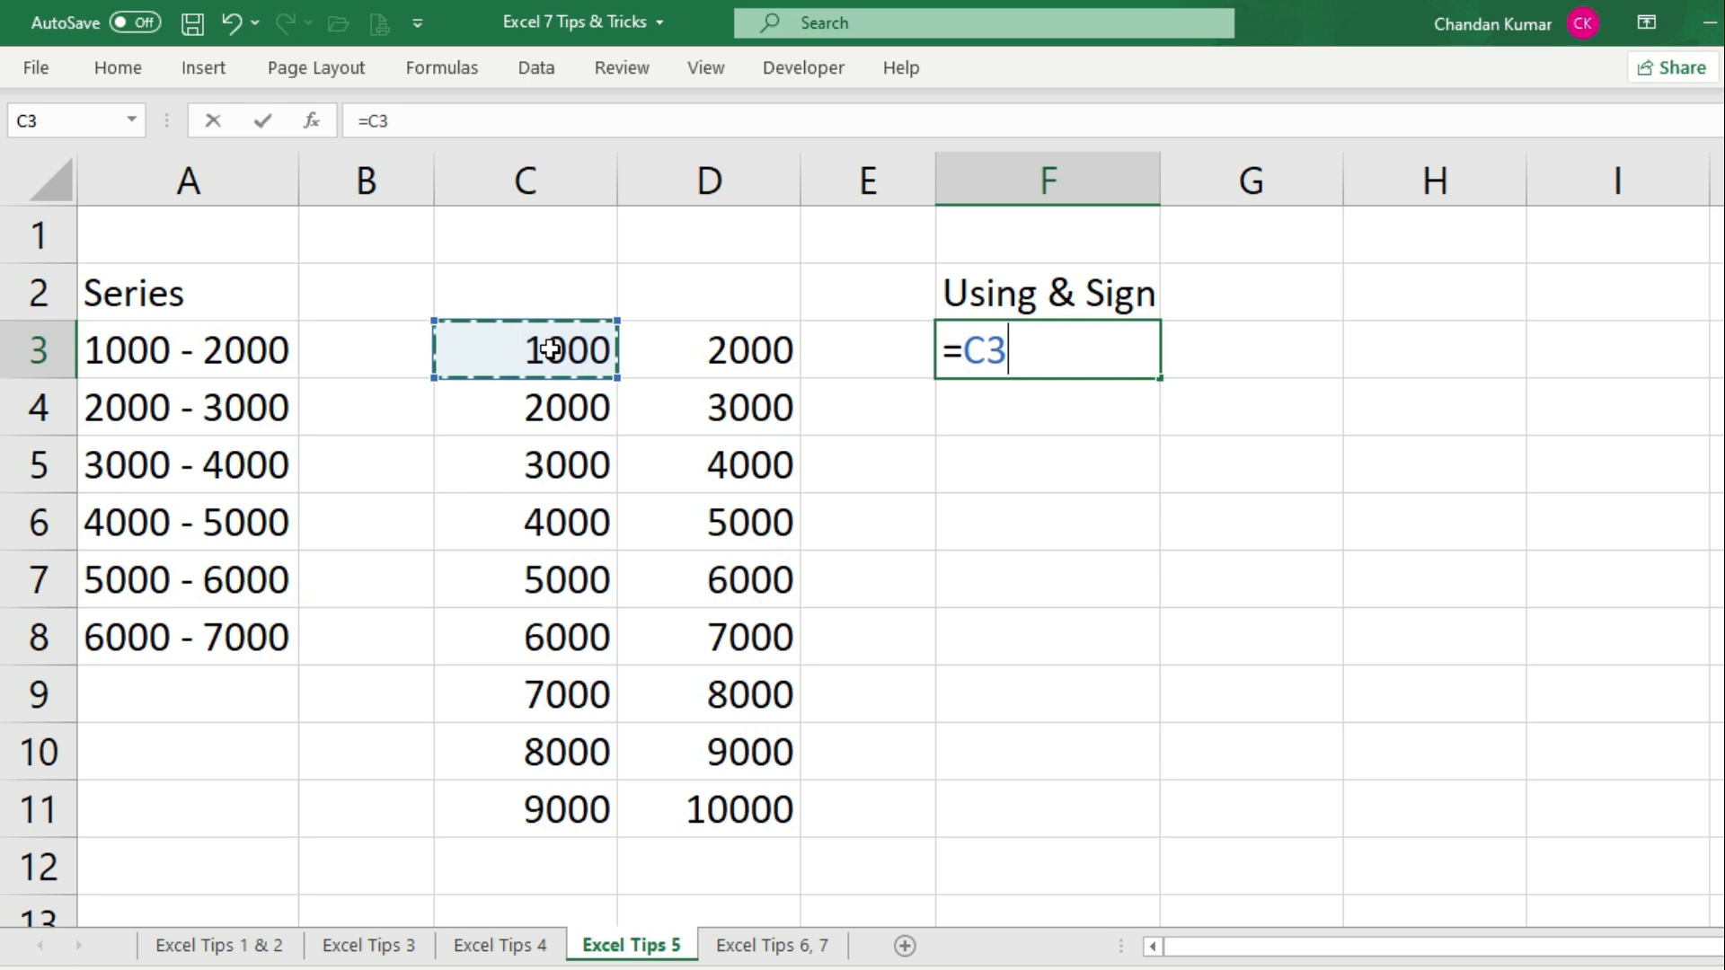
{"action": "type", "text": "&"}
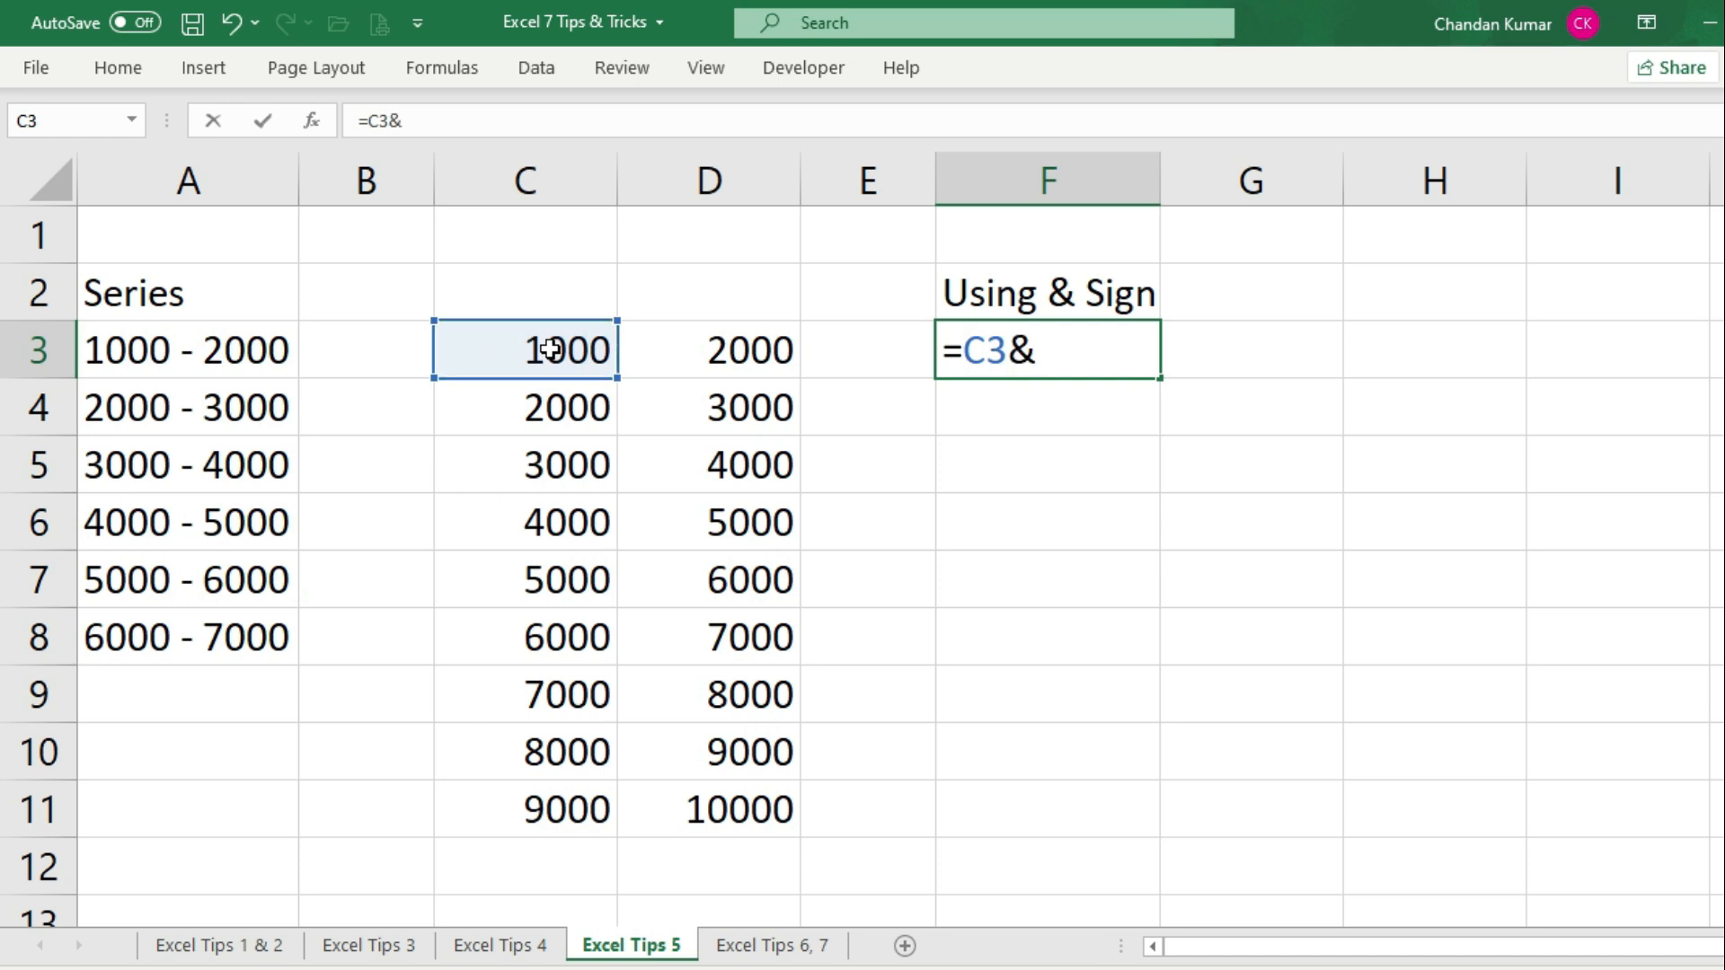
{"action": "type", "text": "\""}
{"action": "type", "text": "&"}
{"action": "left_click", "coordinate": [726, 351]}
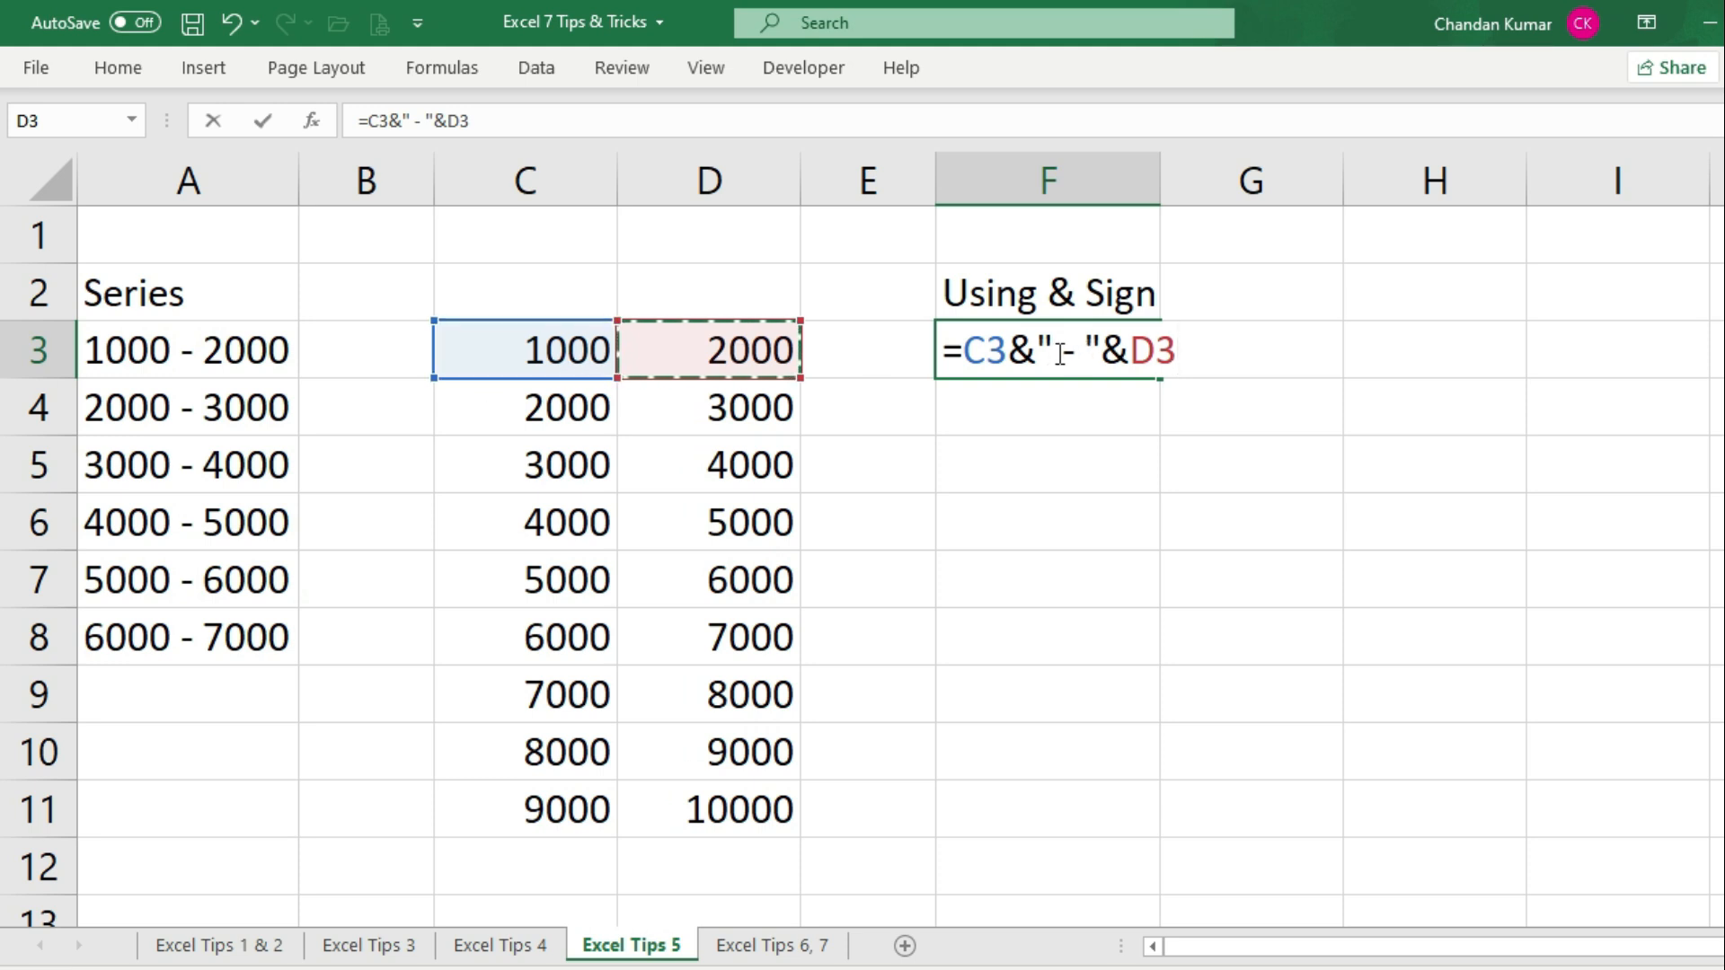
{"action": "left_click_drag", "start_coordinate": [1103, 346], "coordinate": [1040, 349]}
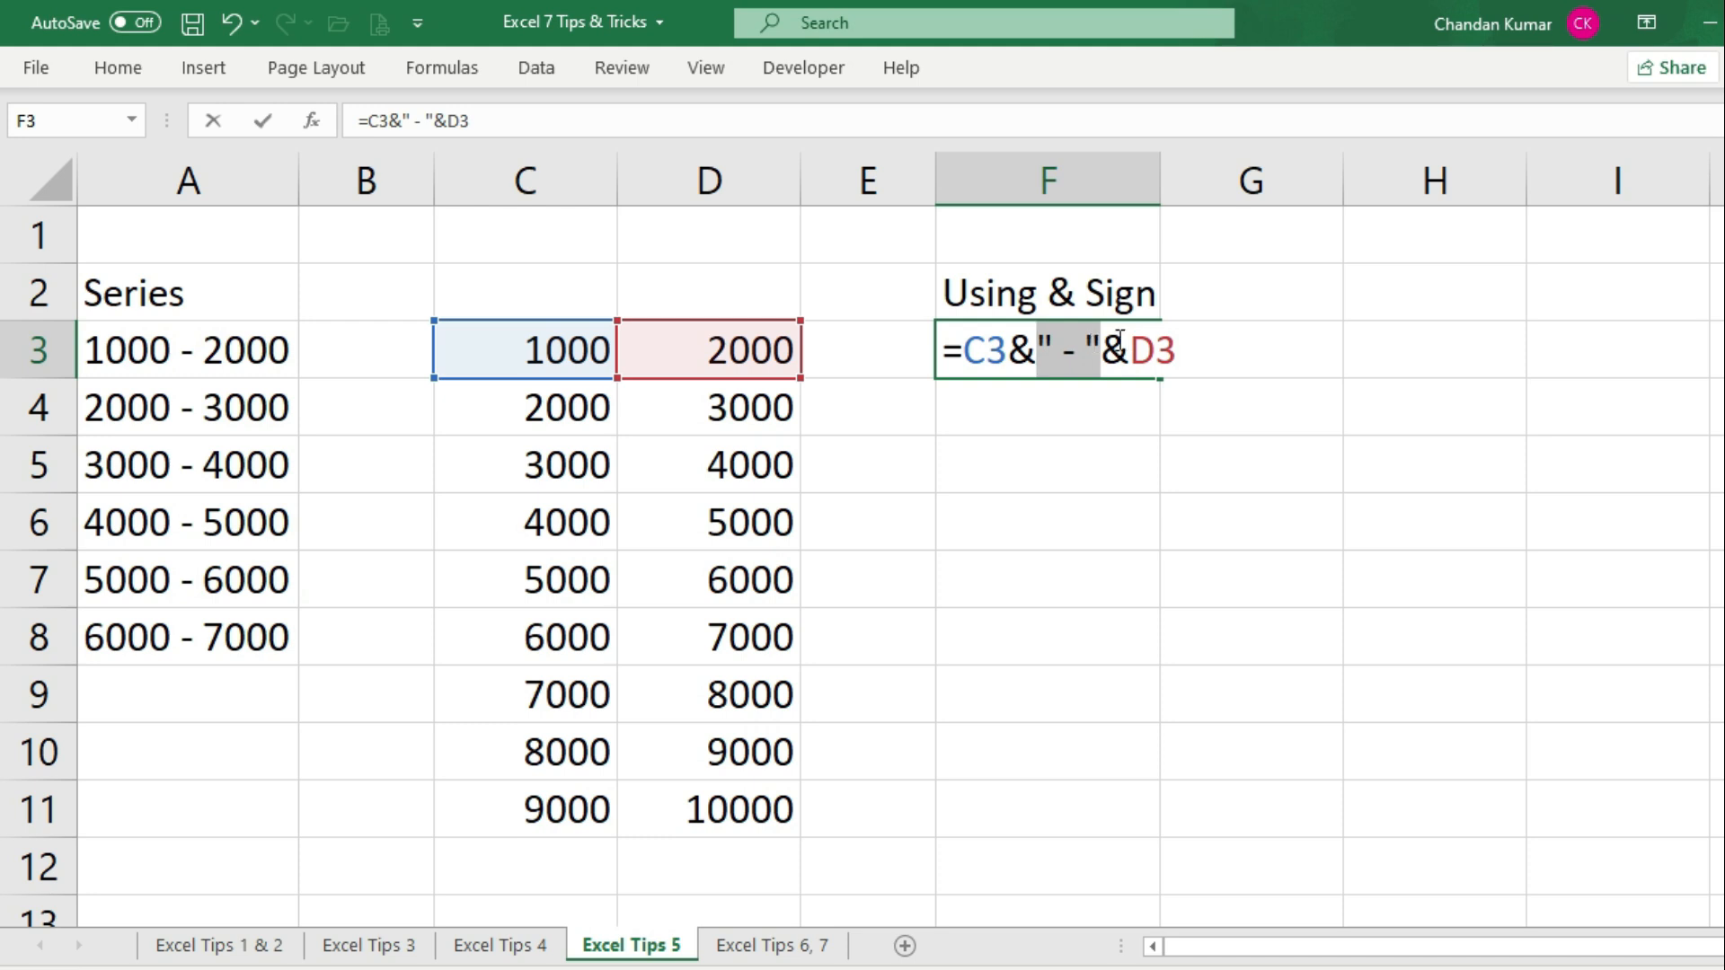
{"action": "left_click", "coordinate": [1193, 350]}
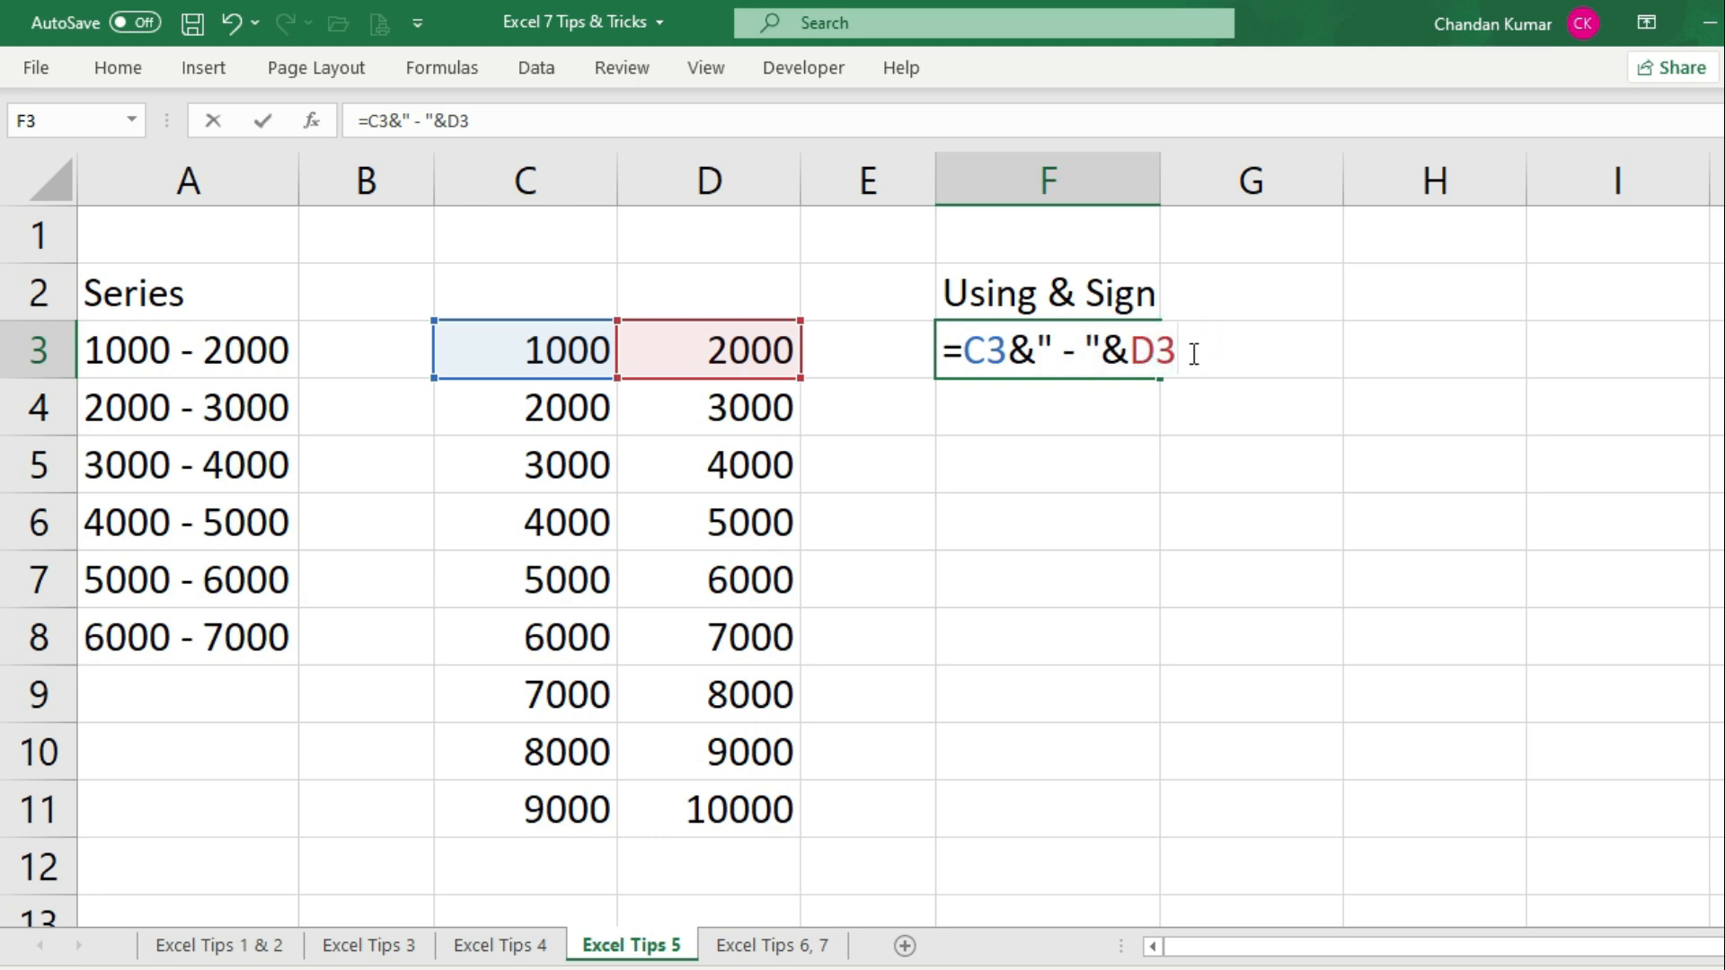
{"action": "key", "text": "Return"}
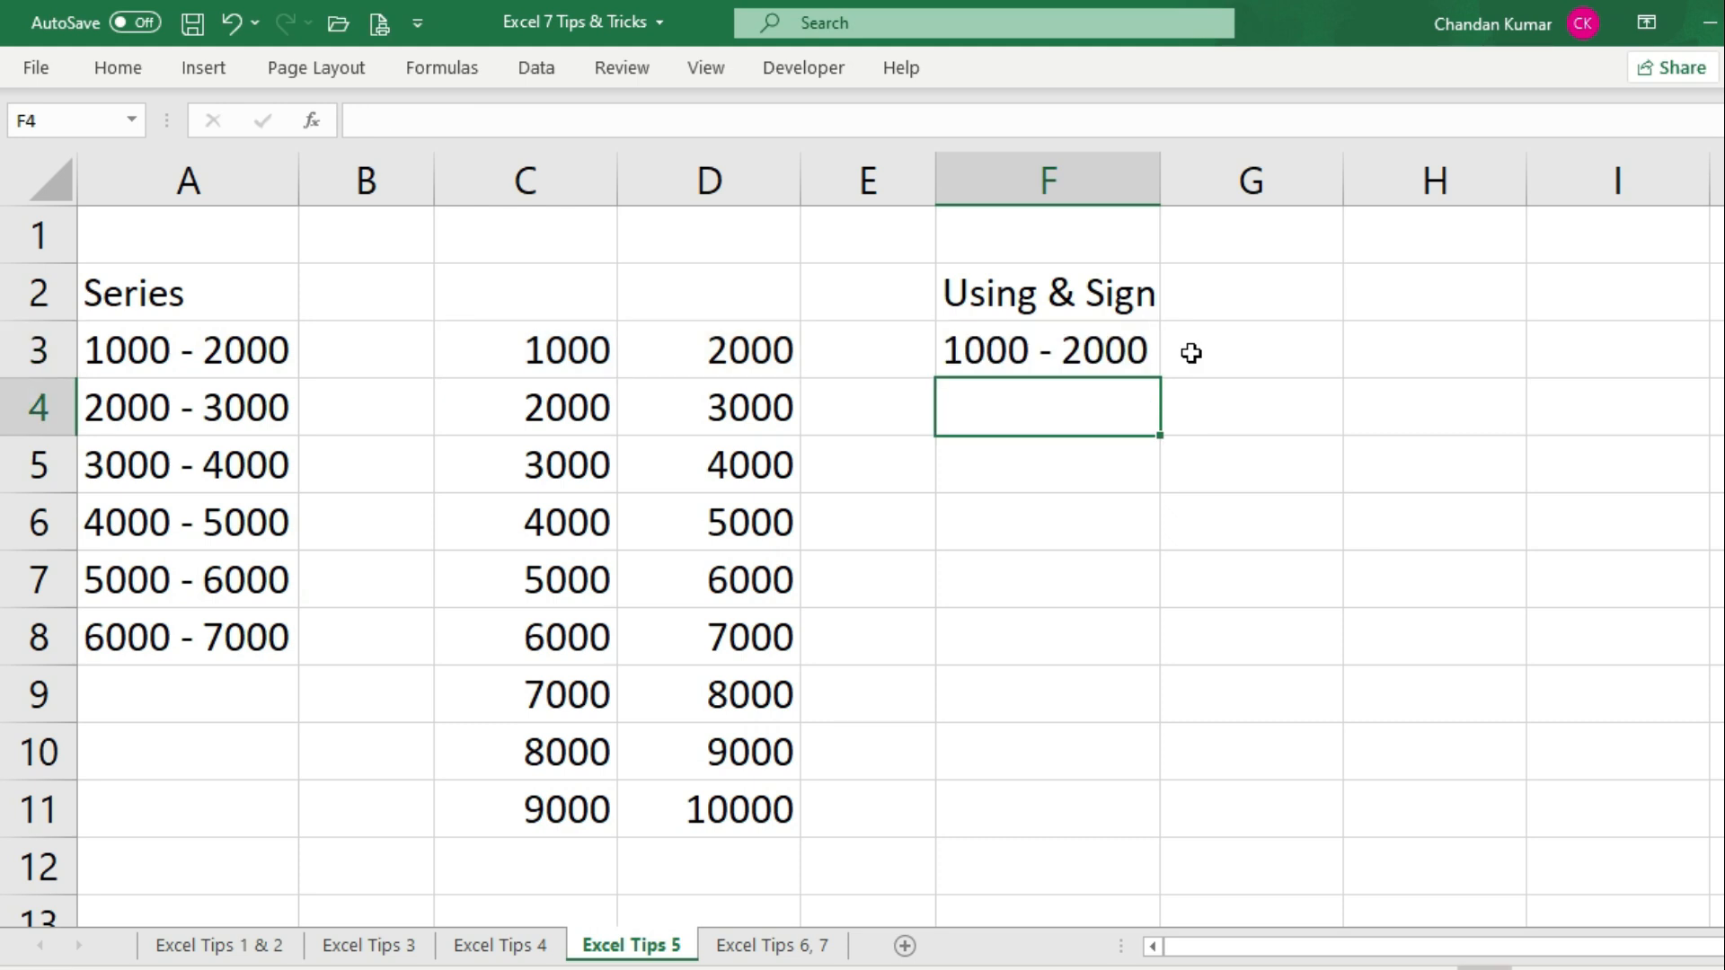
Step: Copy the joining formula down to F11 to produce all nine ranges
{"action": "left_click", "coordinate": [1030, 349]}
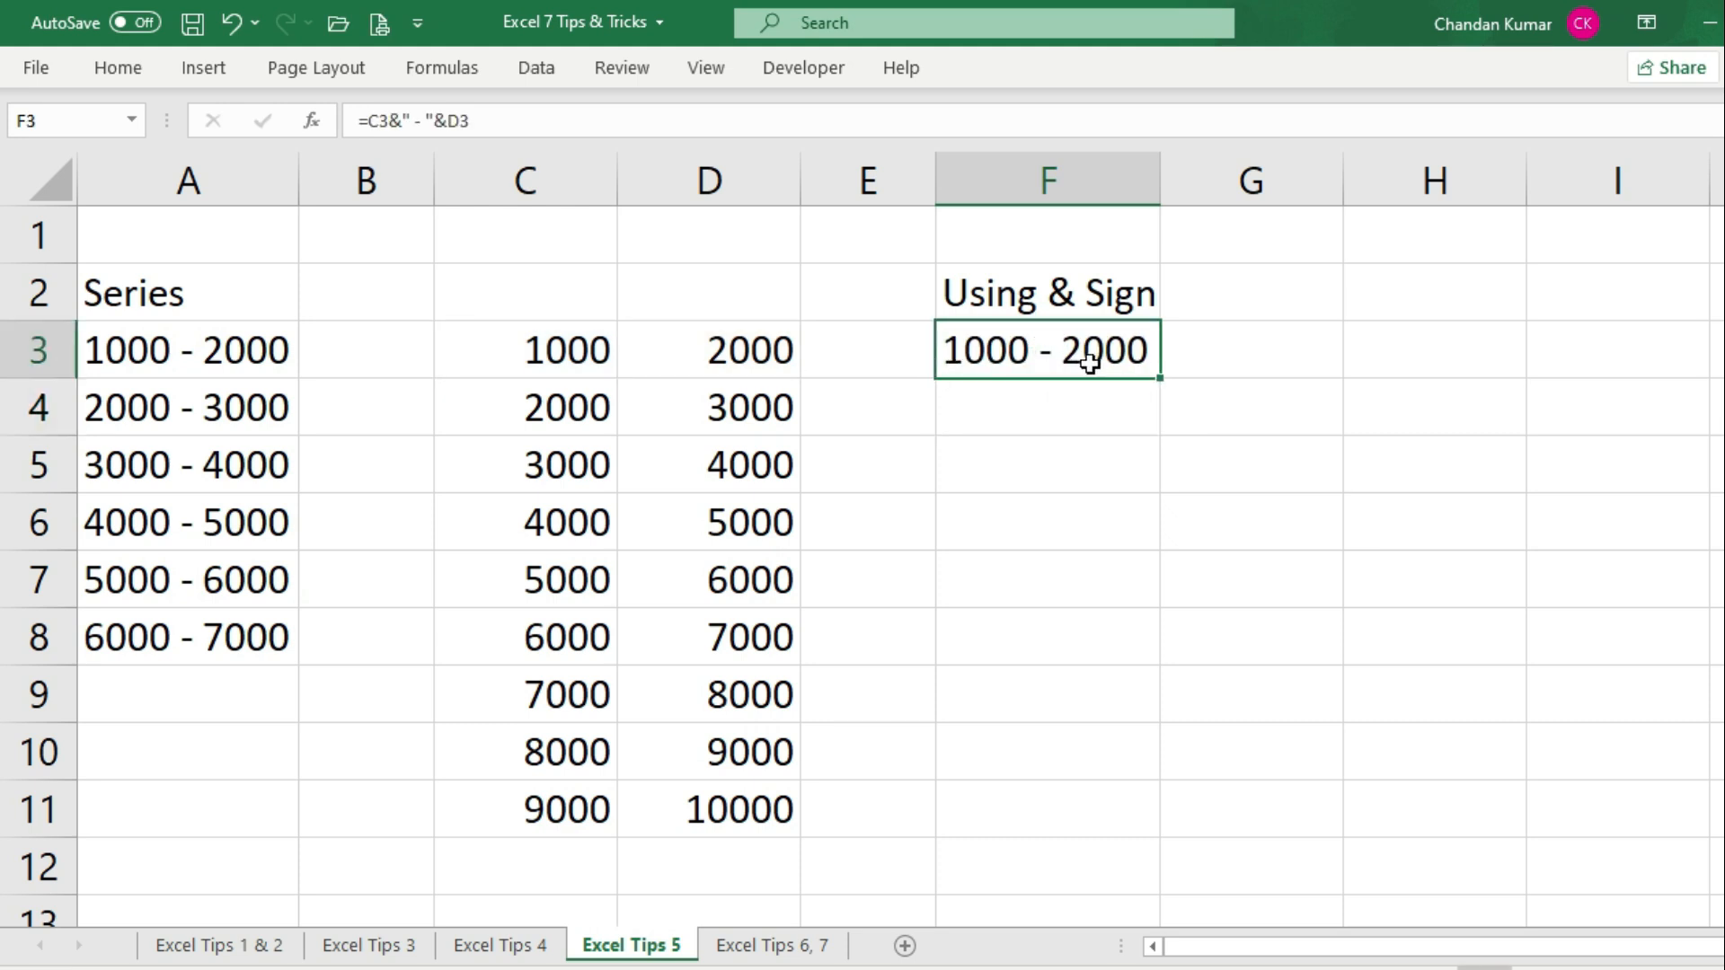
{"action": "left_click_drag", "start_coordinate": [1160, 383], "coordinate": [1124, 861]}
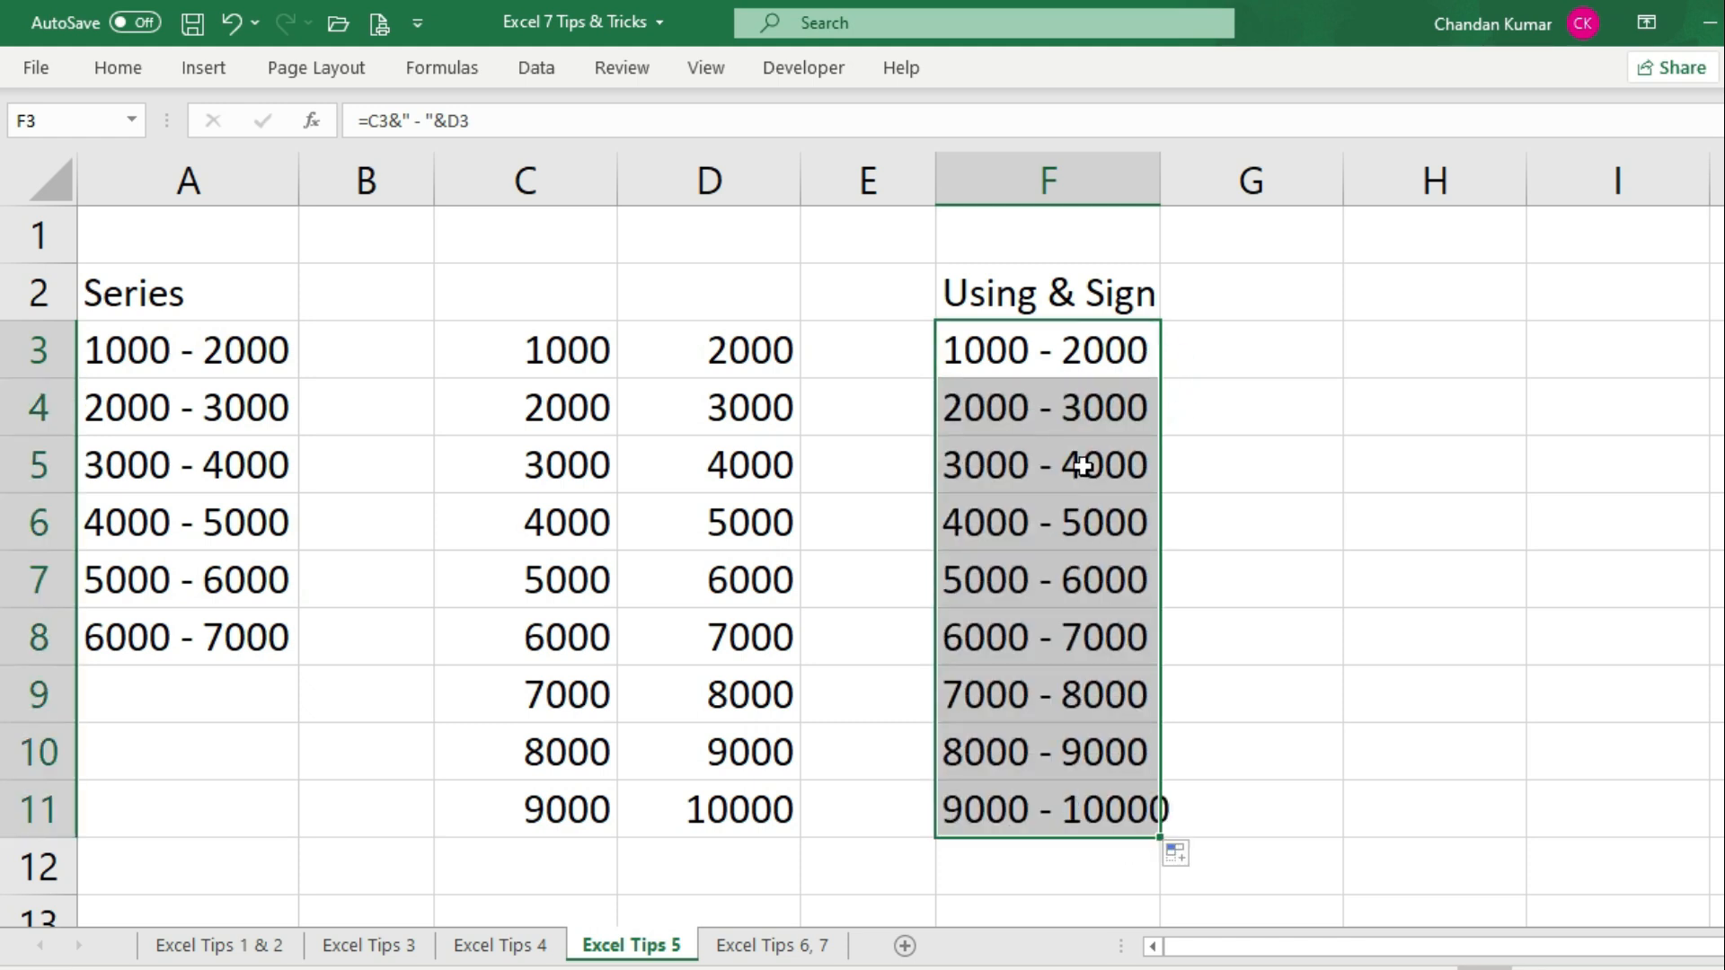
{"action": "left_click", "coordinate": [1036, 409]}
{"action": "left_click_drag", "start_coordinate": [1037, 352], "coordinate": [1042, 802]}
{"action": "left_click", "coordinate": [1221, 519]}
{"action": "left_click", "coordinate": [1207, 360]}
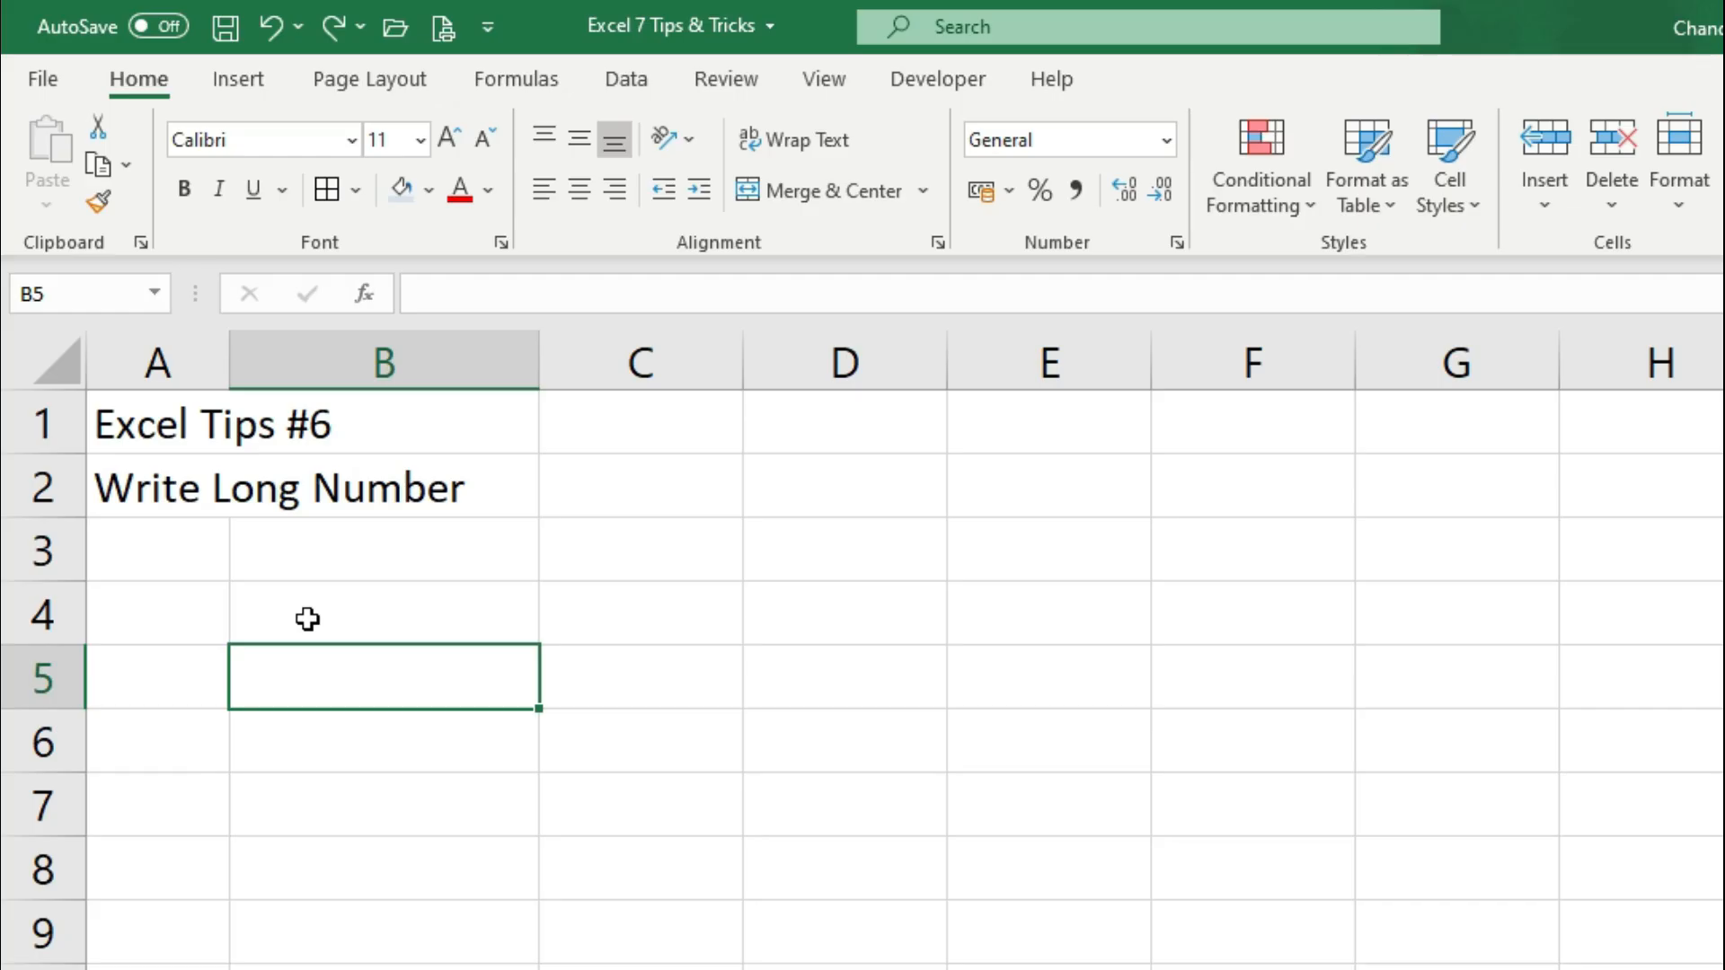
{"action": "left_click", "coordinate": [308, 619]}
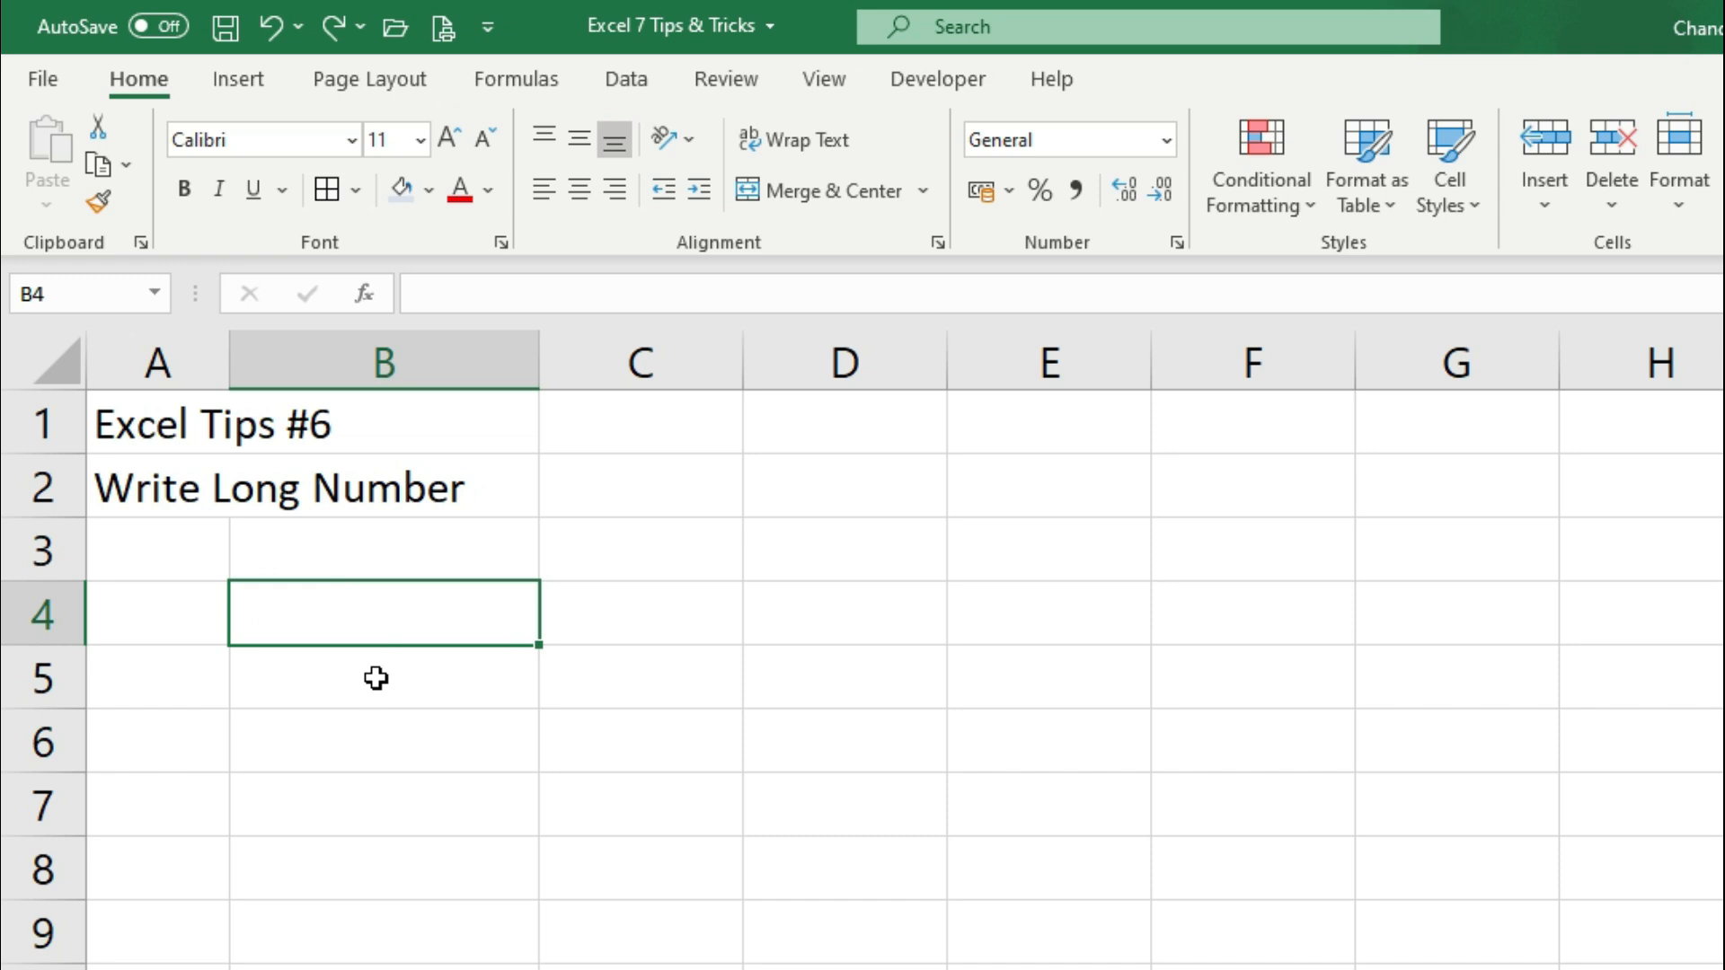
{"action": "type", "text": "1234"}
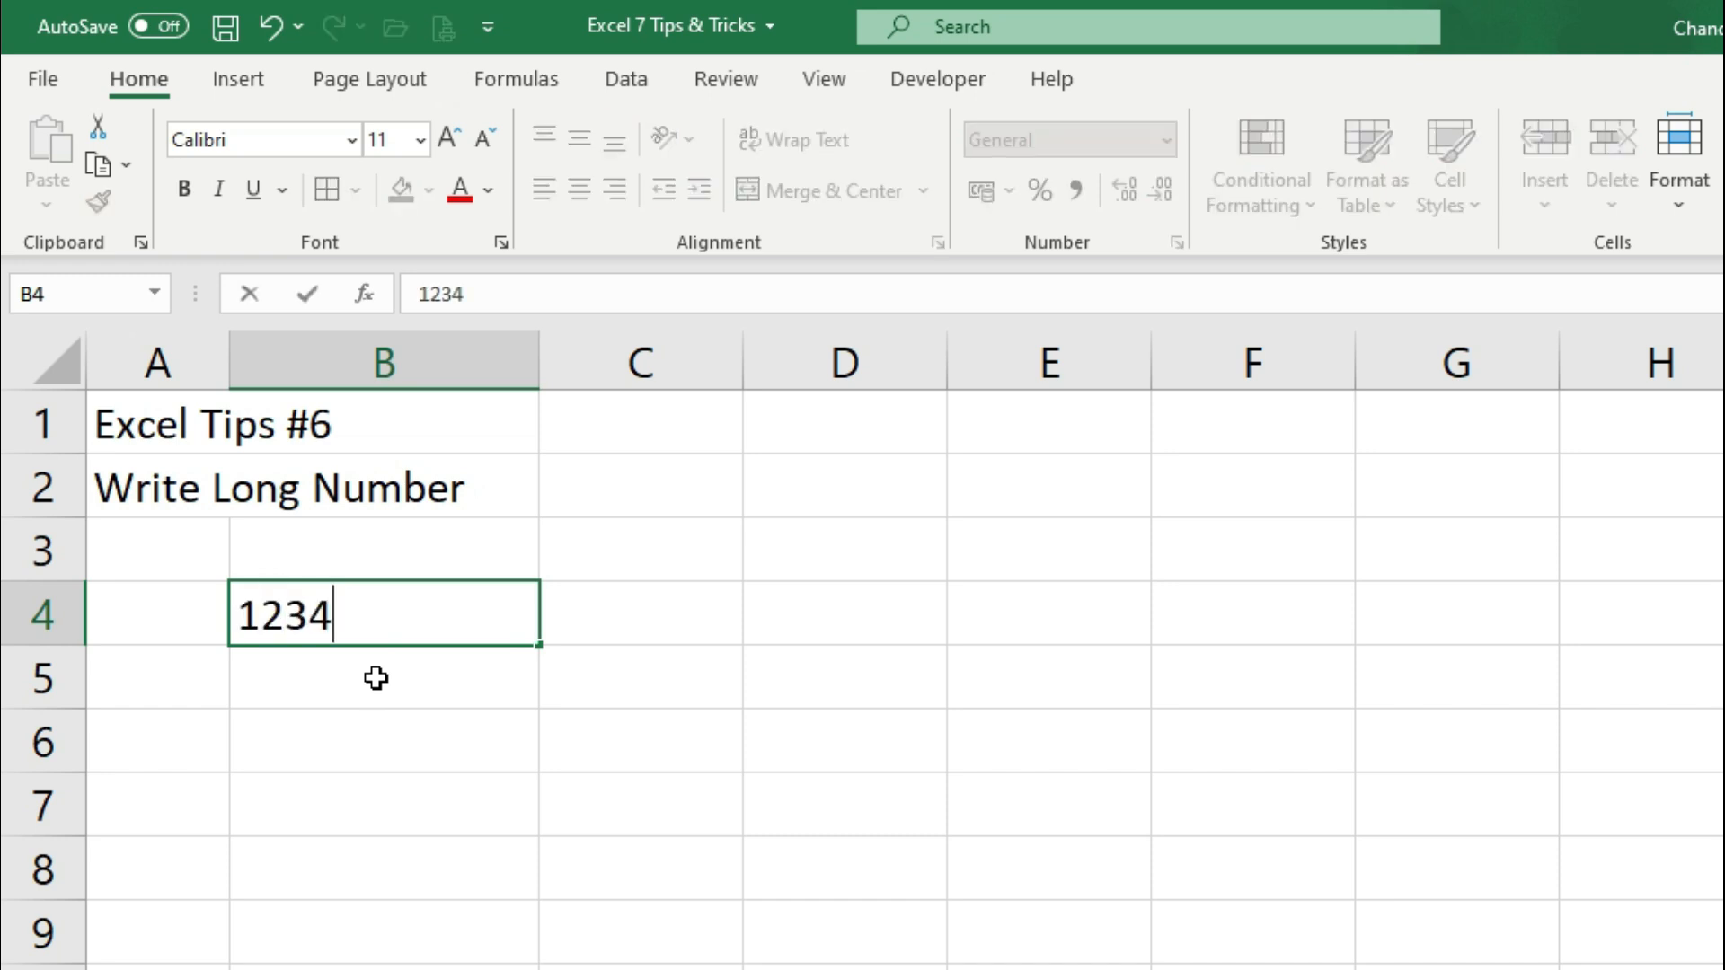
{"action": "type", "text": "567890"}
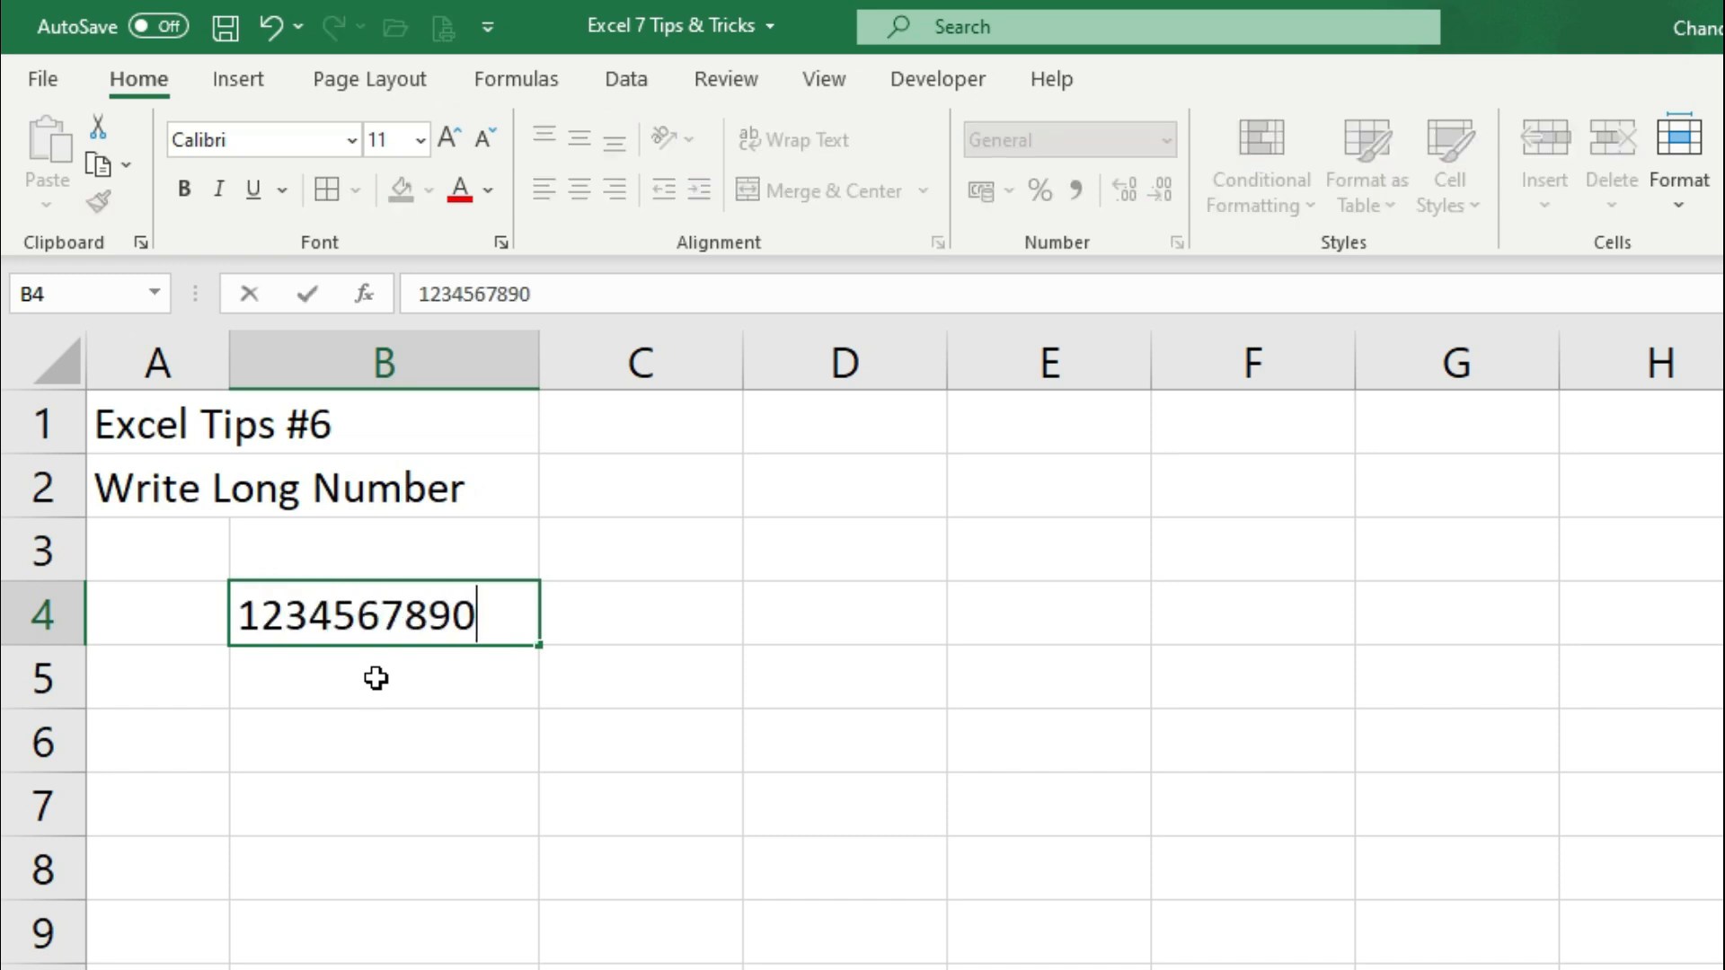
{"action": "type", "text": "1"}
{"action": "key", "text": "Return"}
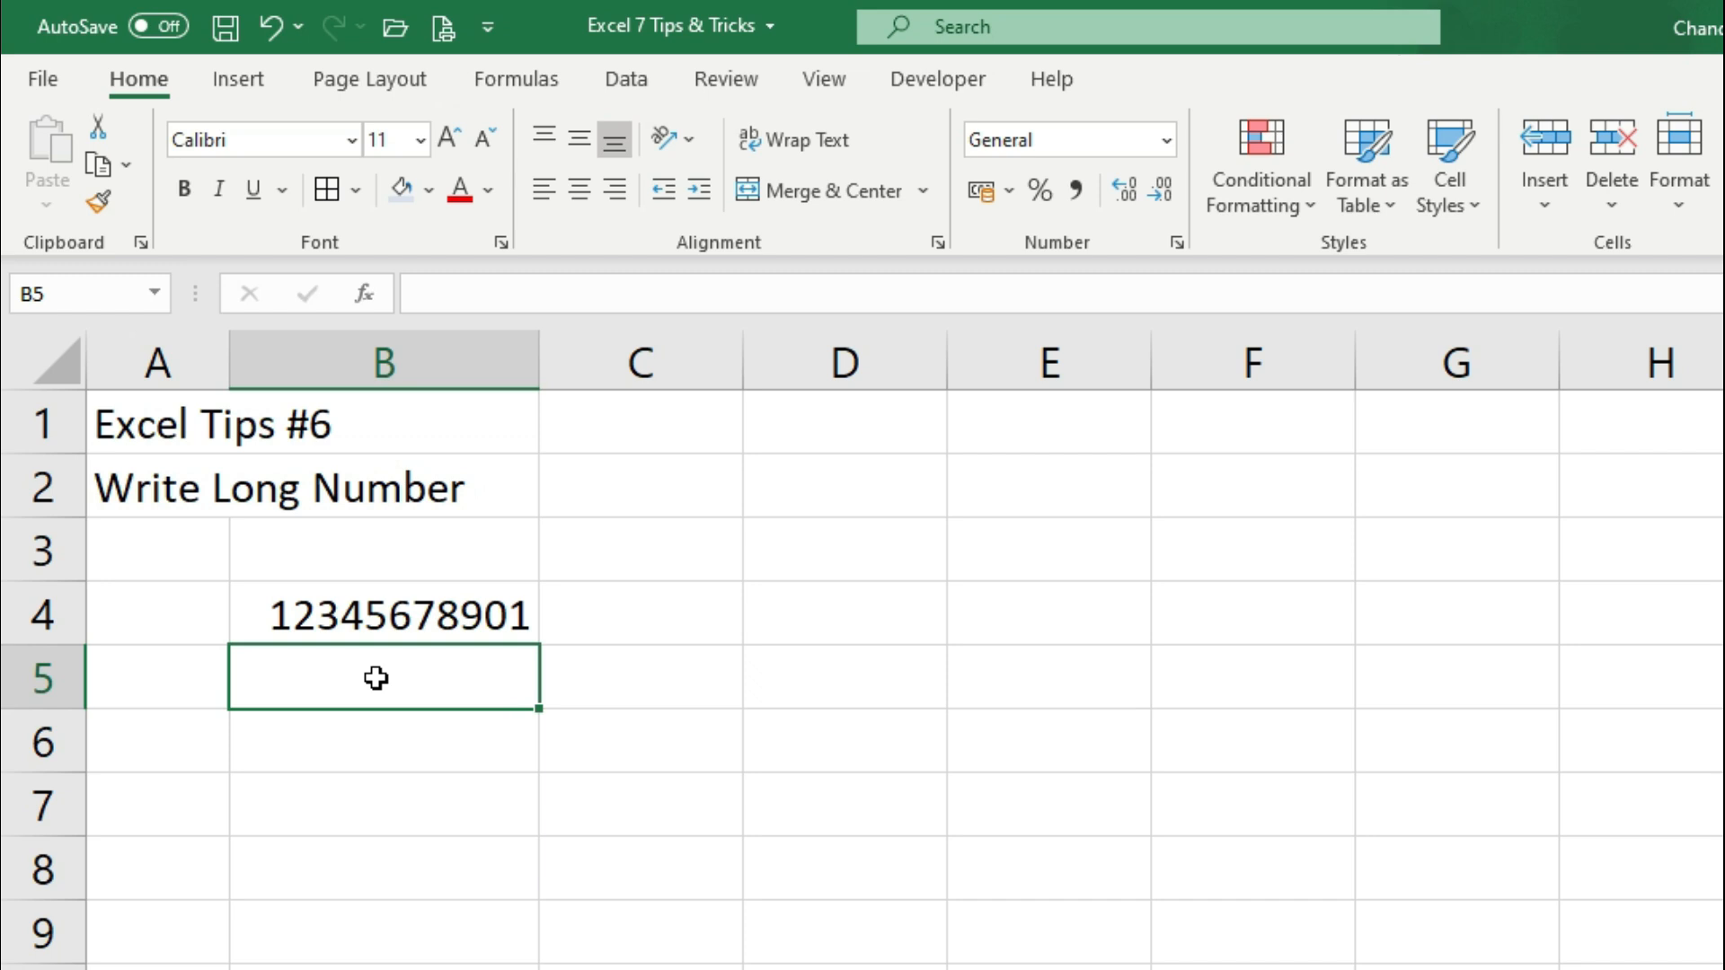
{"action": "key", "text": "Up"}
{"action": "key", "text": "F2"}
{"action": "type", "text": "2"}
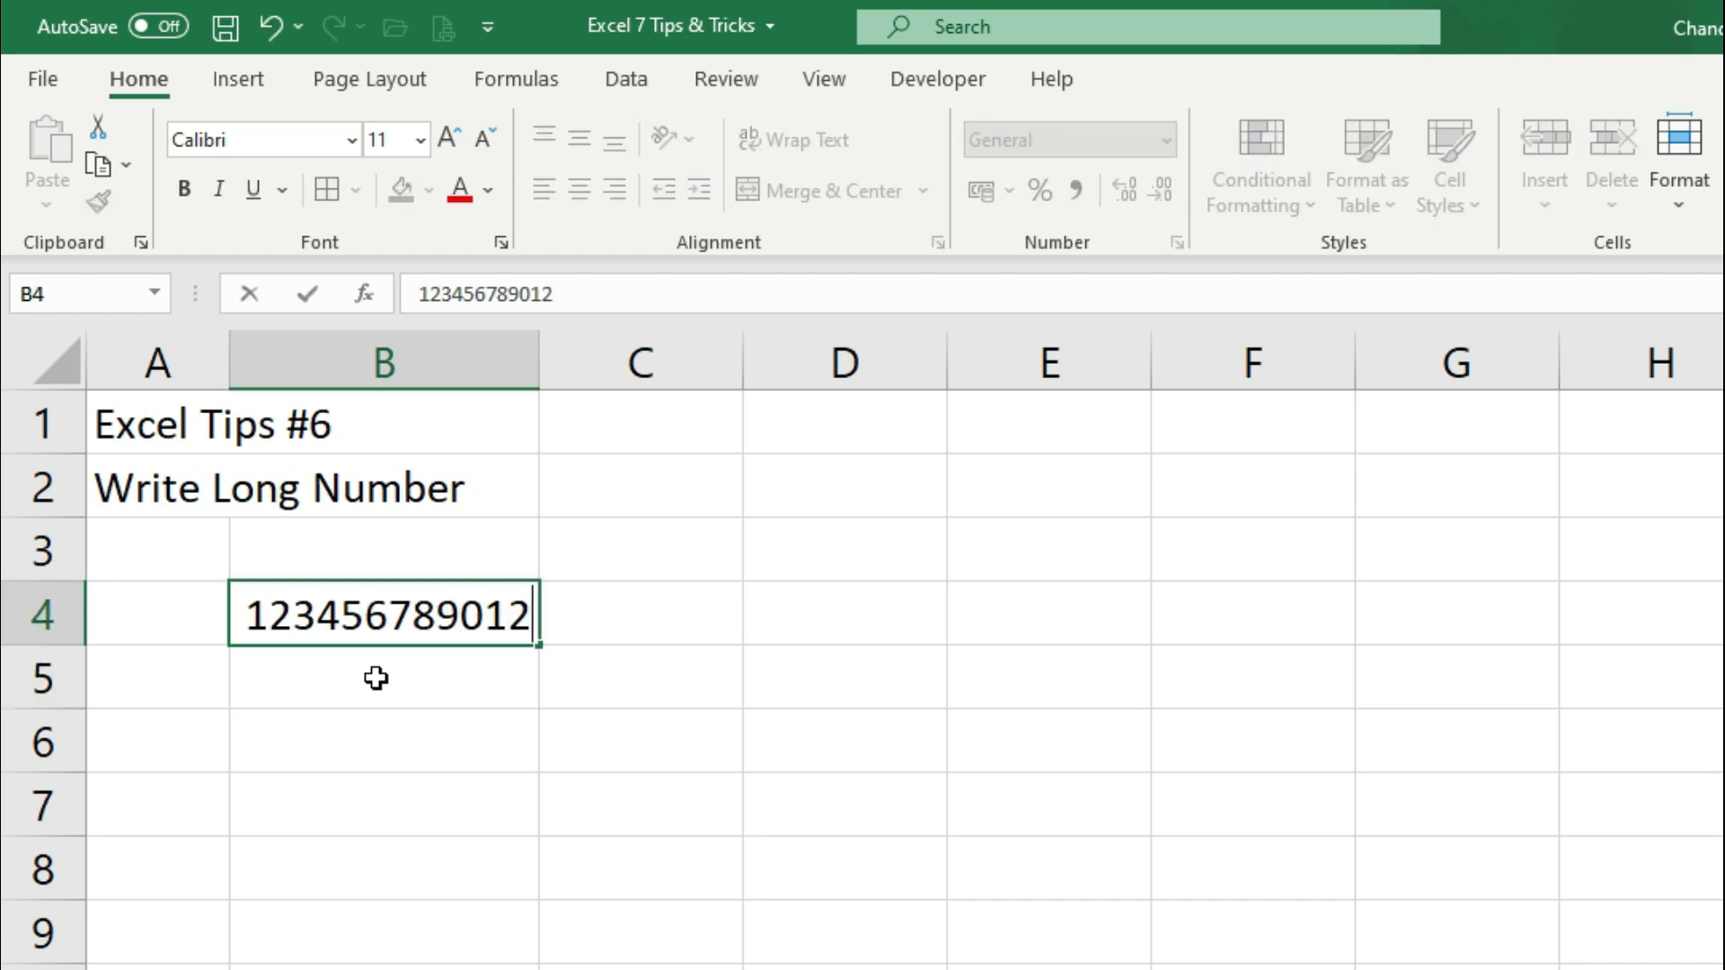
{"action": "key", "text": "Return"}
{"action": "key", "text": "Up"}
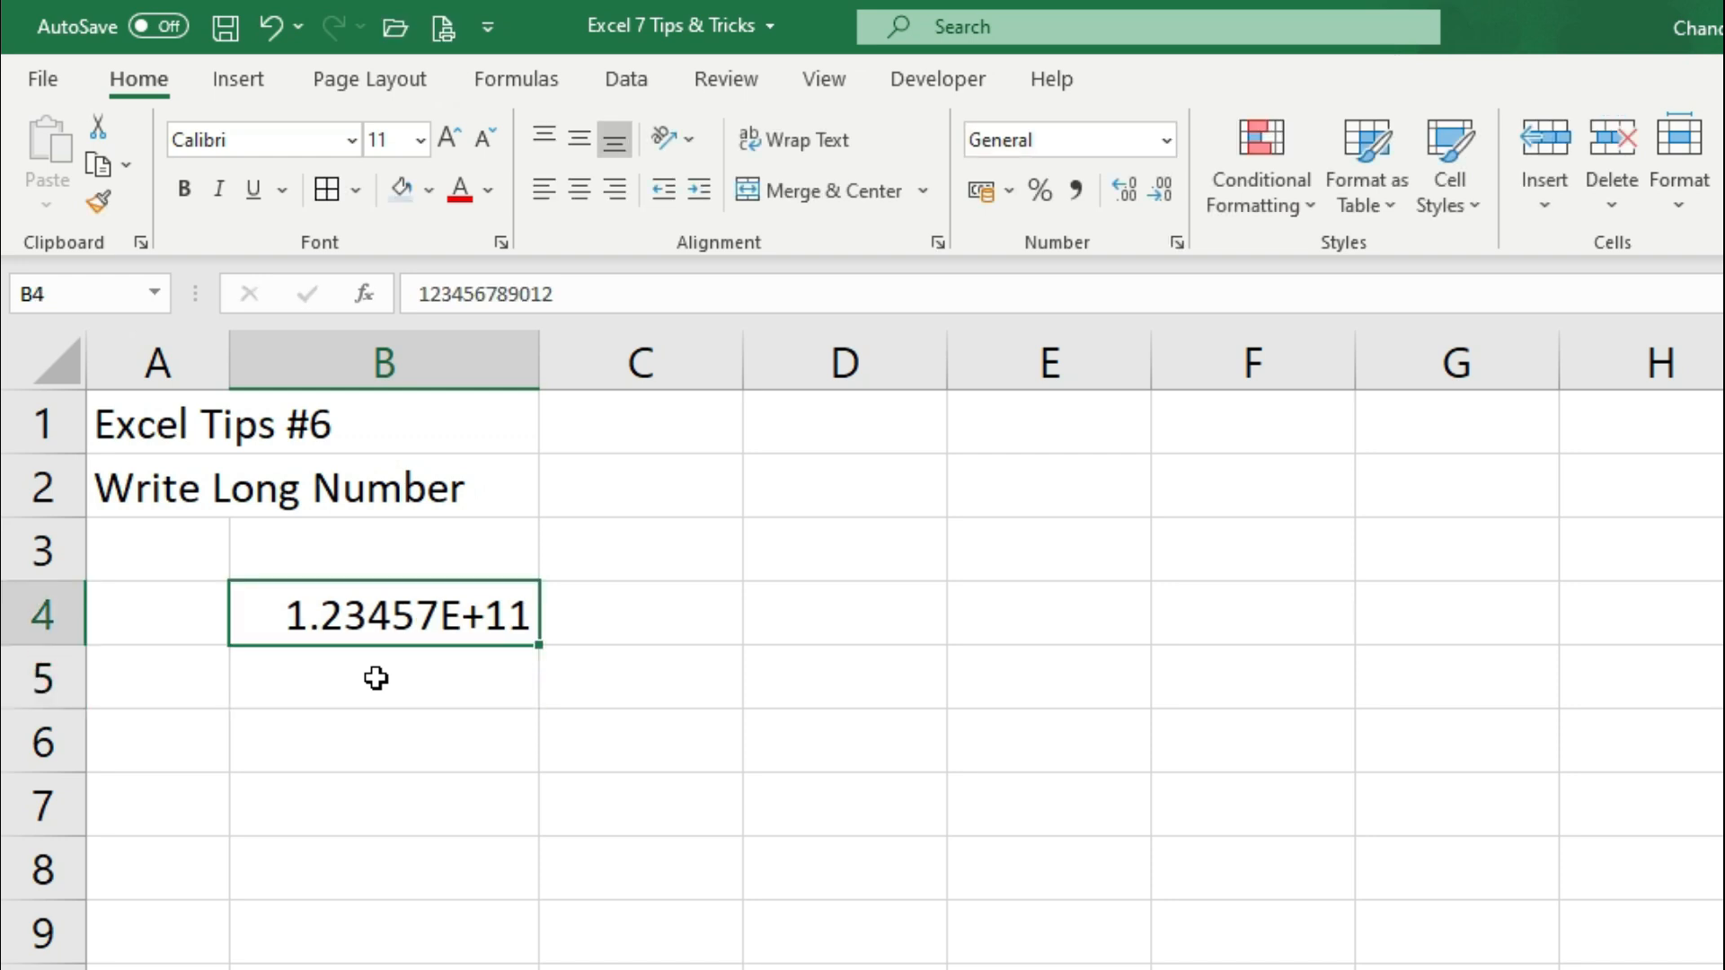
{"action": "left_click", "coordinate": [373, 685]}
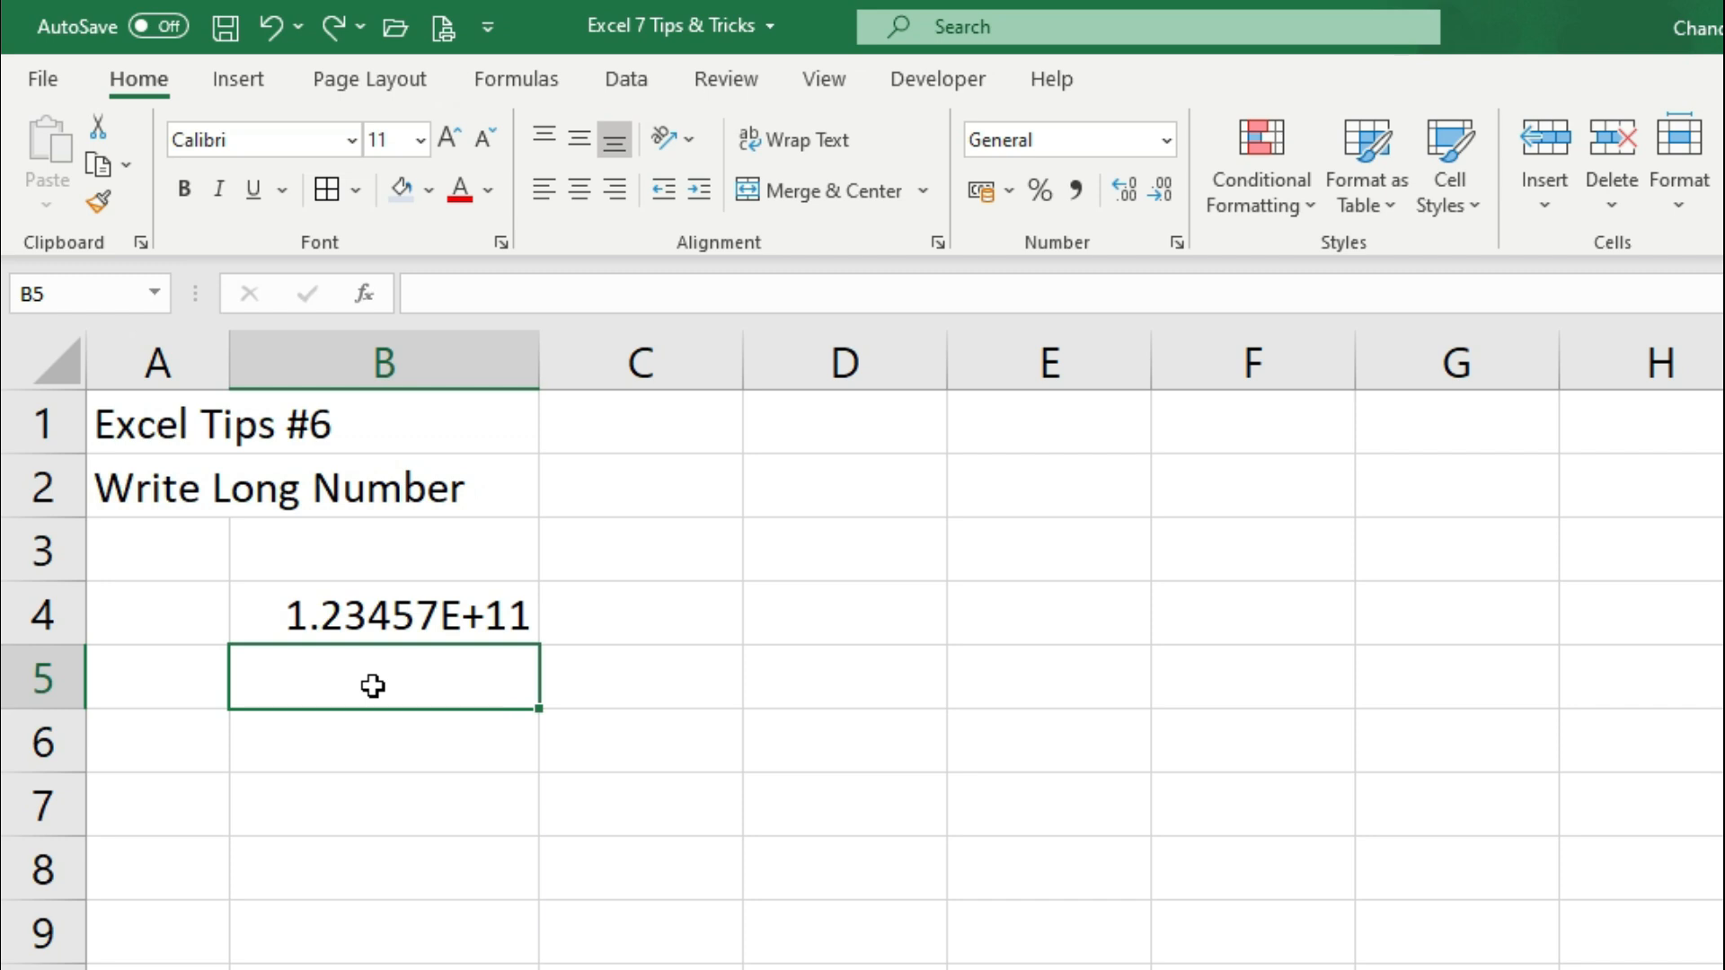
Step: Clear the number from B4 and select B3:B9
{"action": "left_click", "coordinate": [372, 631]}
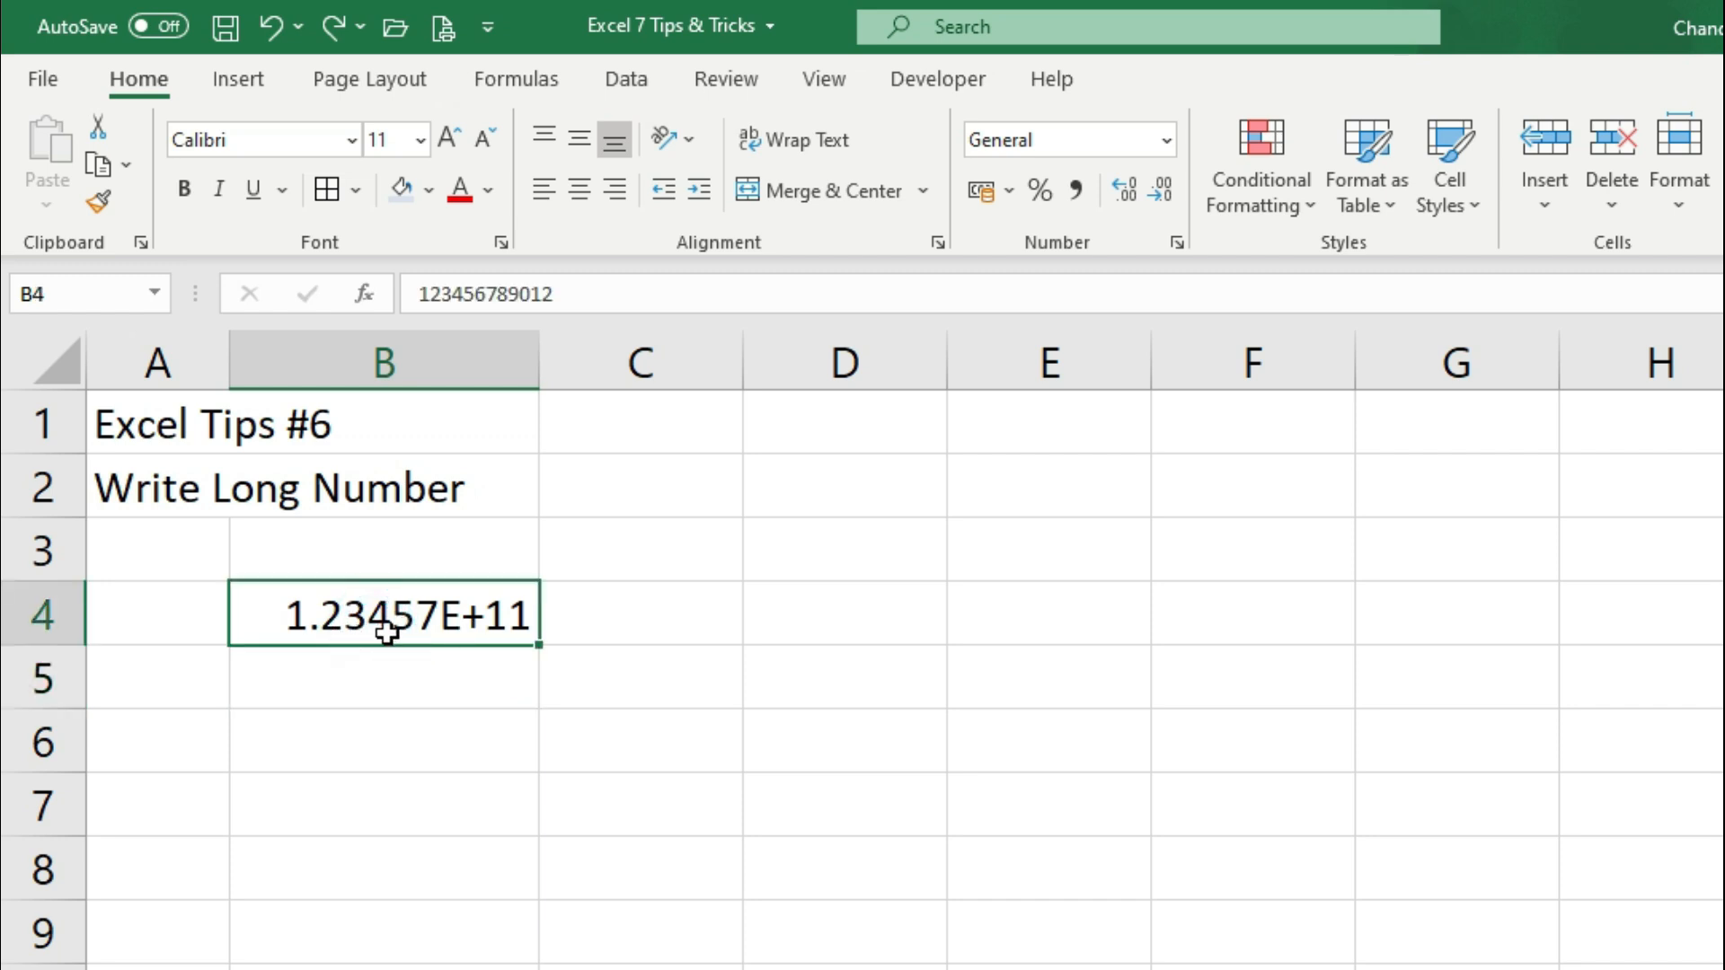
{"action": "key", "text": "Delete"}
{"action": "left_click", "coordinate": [415, 553]}
{"action": "left_click_drag", "start_coordinate": [414, 557], "coordinate": [382, 960]}
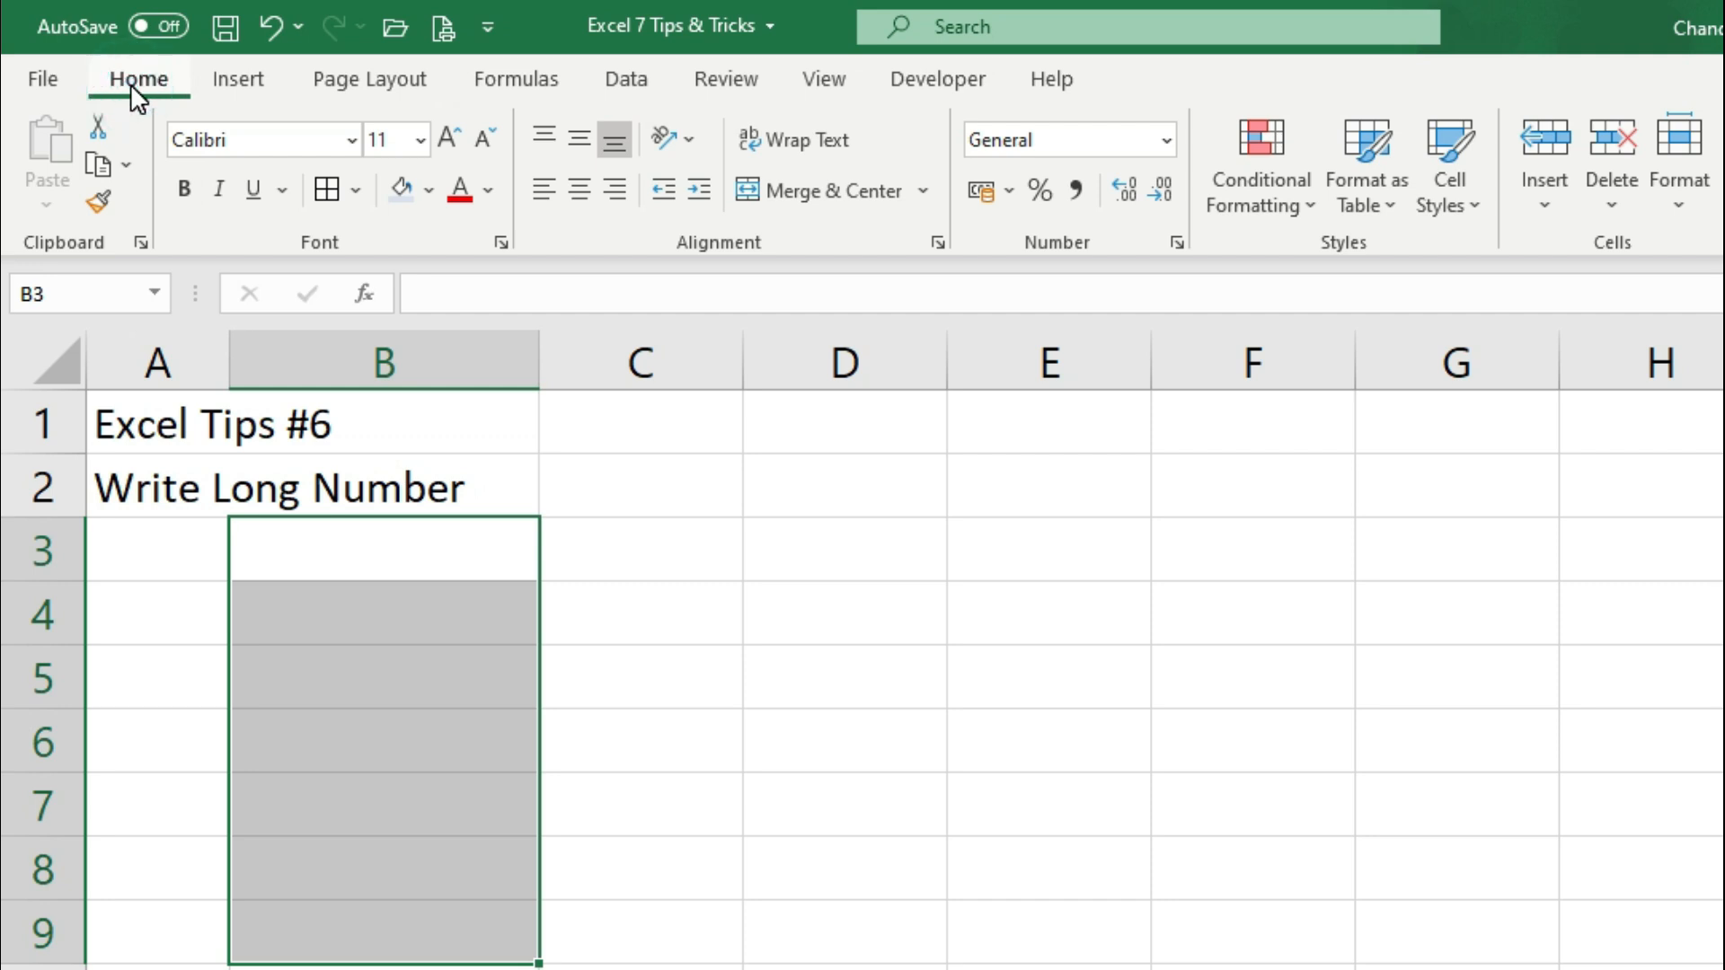
{"action": "left_click", "coordinate": [1166, 142]}
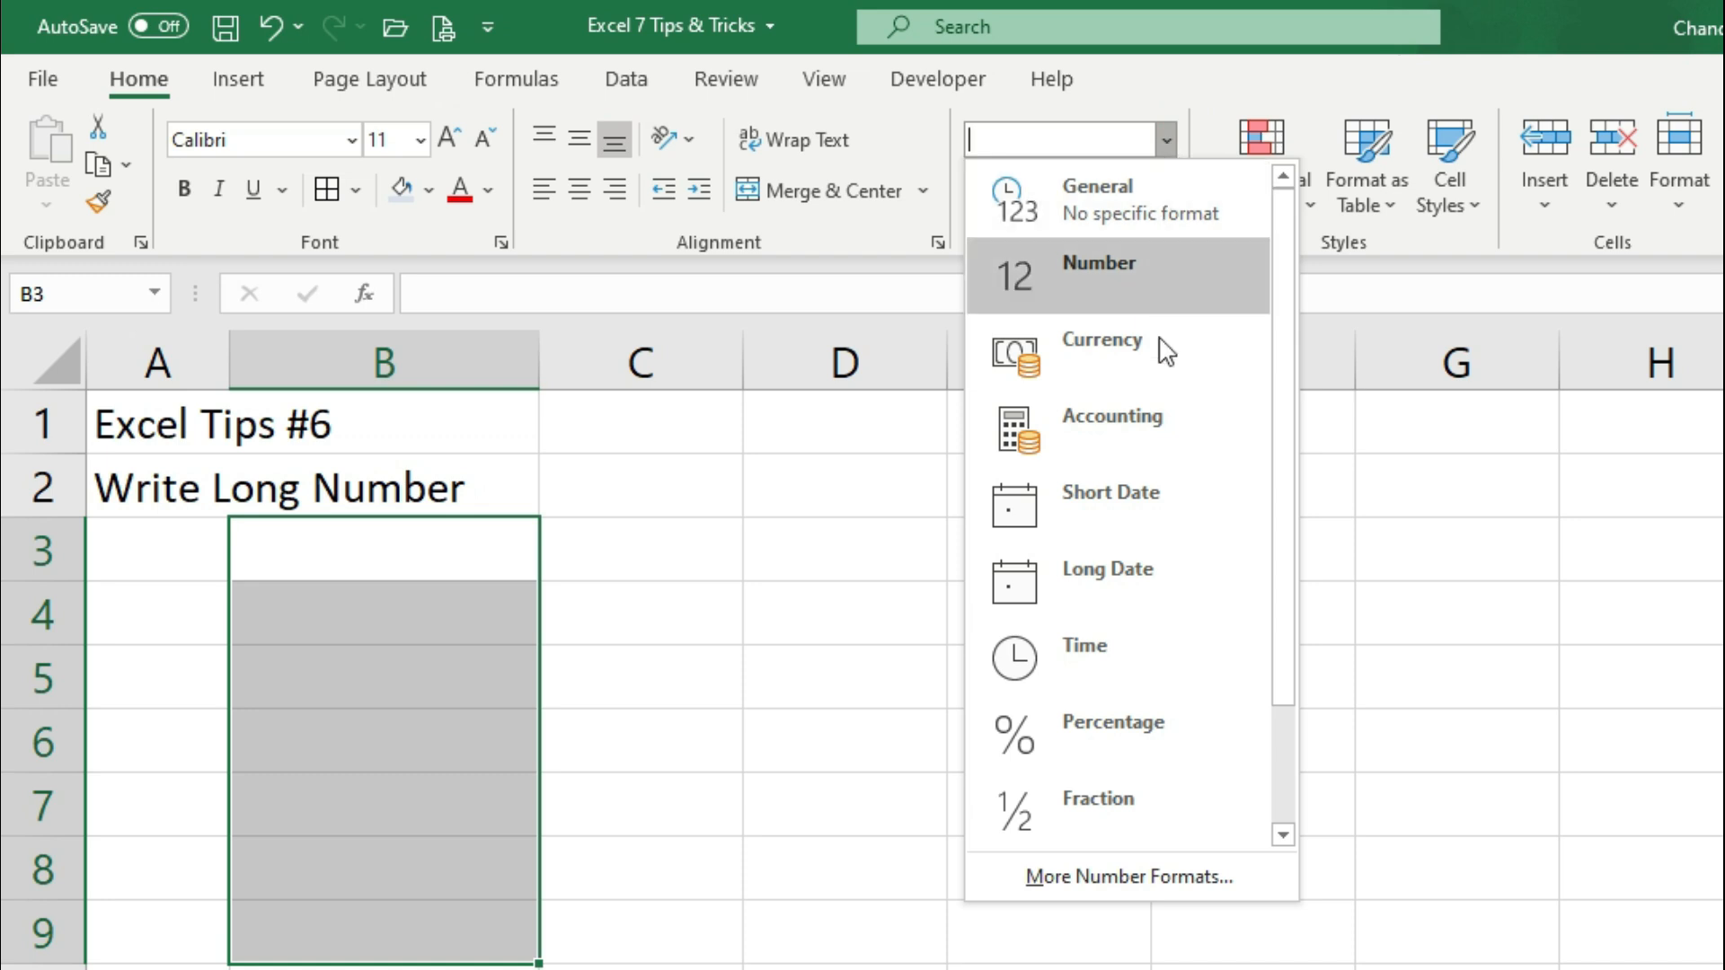
{"action": "left_click_drag", "start_coordinate": [1289, 579], "coordinate": [1282, 790]}
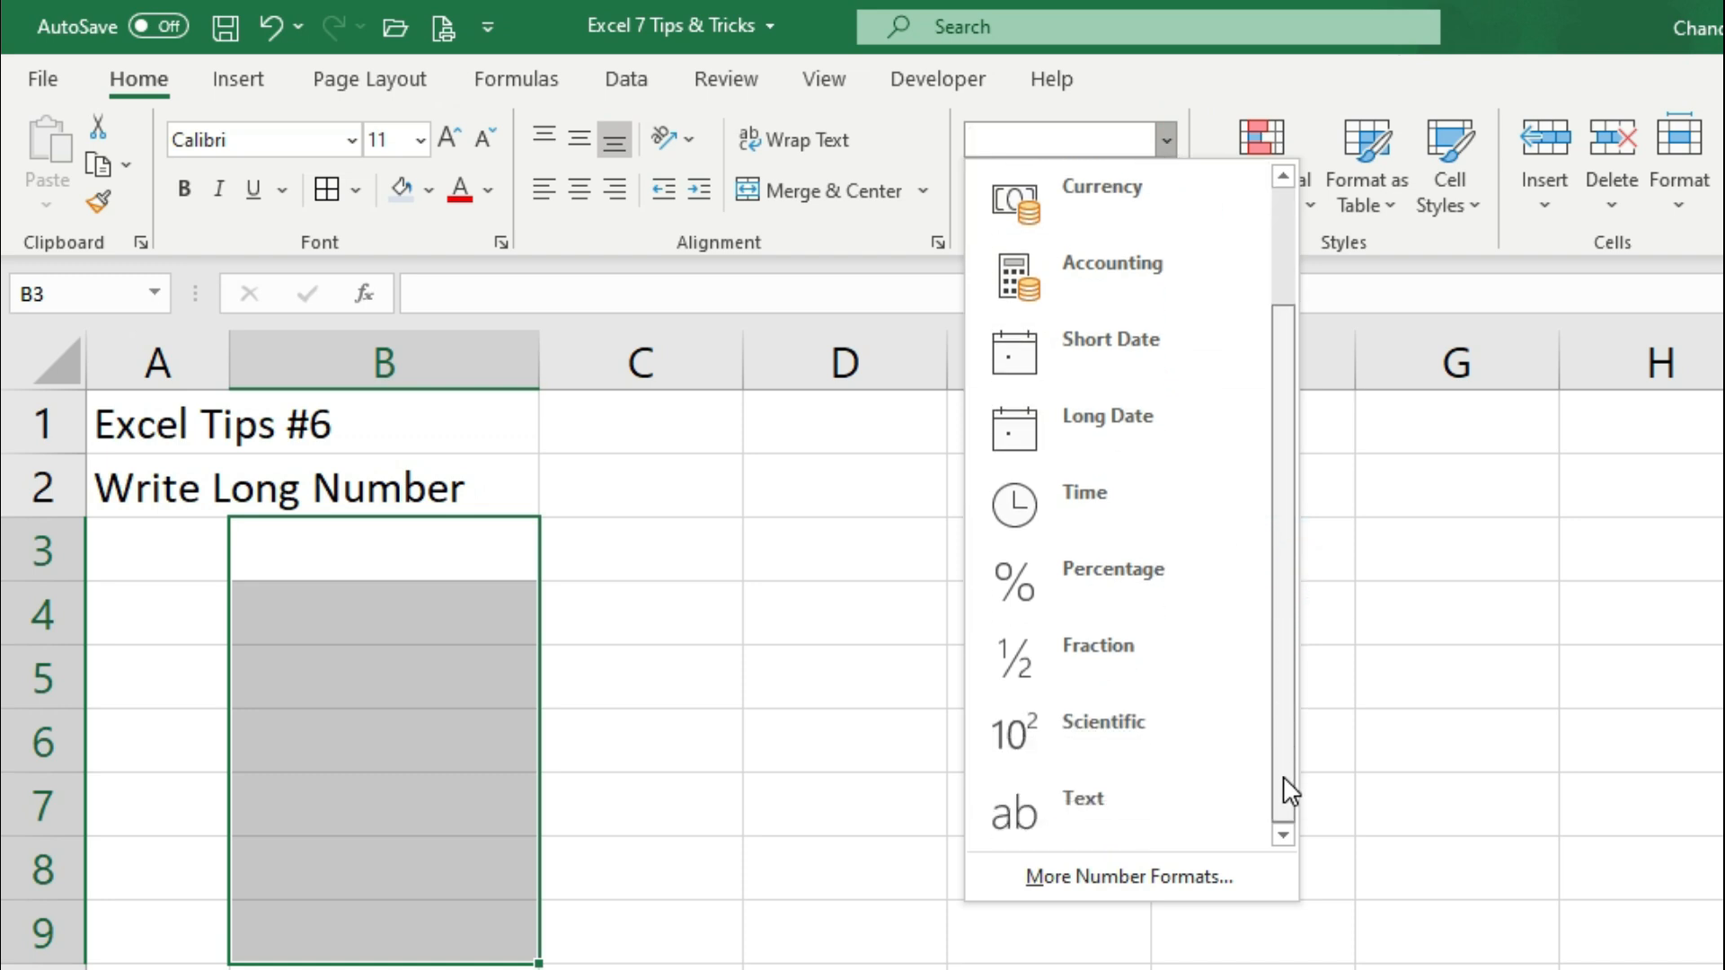
{"action": "left_click", "coordinate": [1161, 810]}
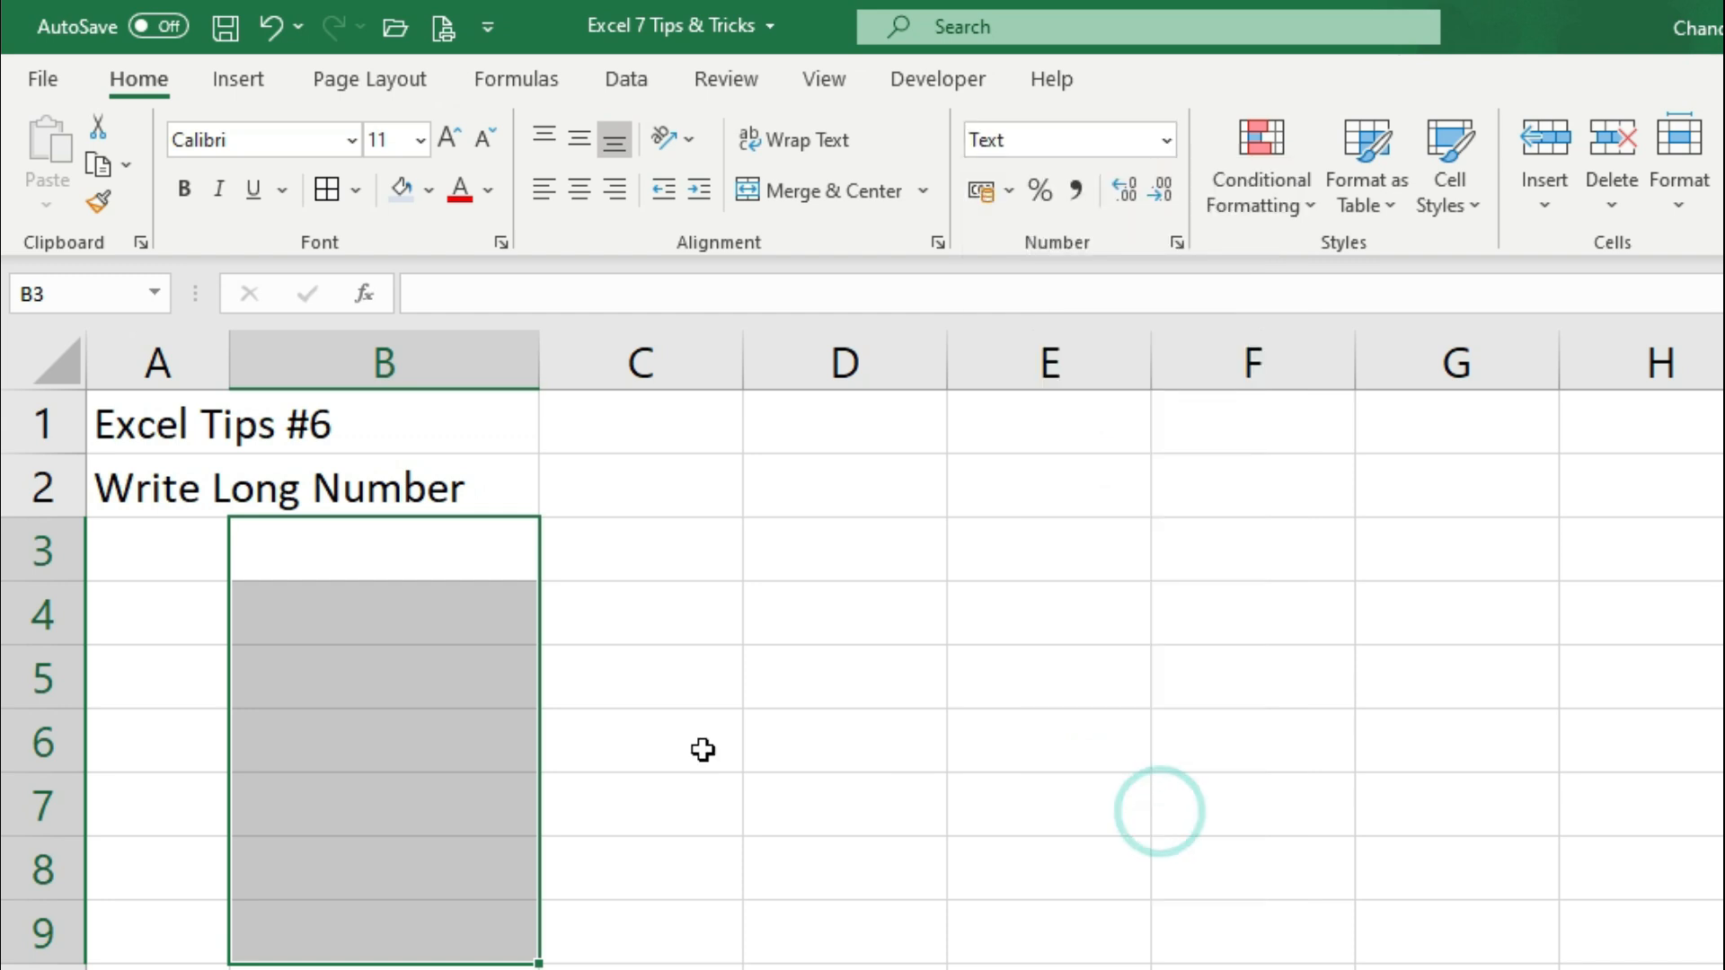
{"action": "left_click", "coordinate": [325, 559]}
{"action": "type", "text": "1222"}
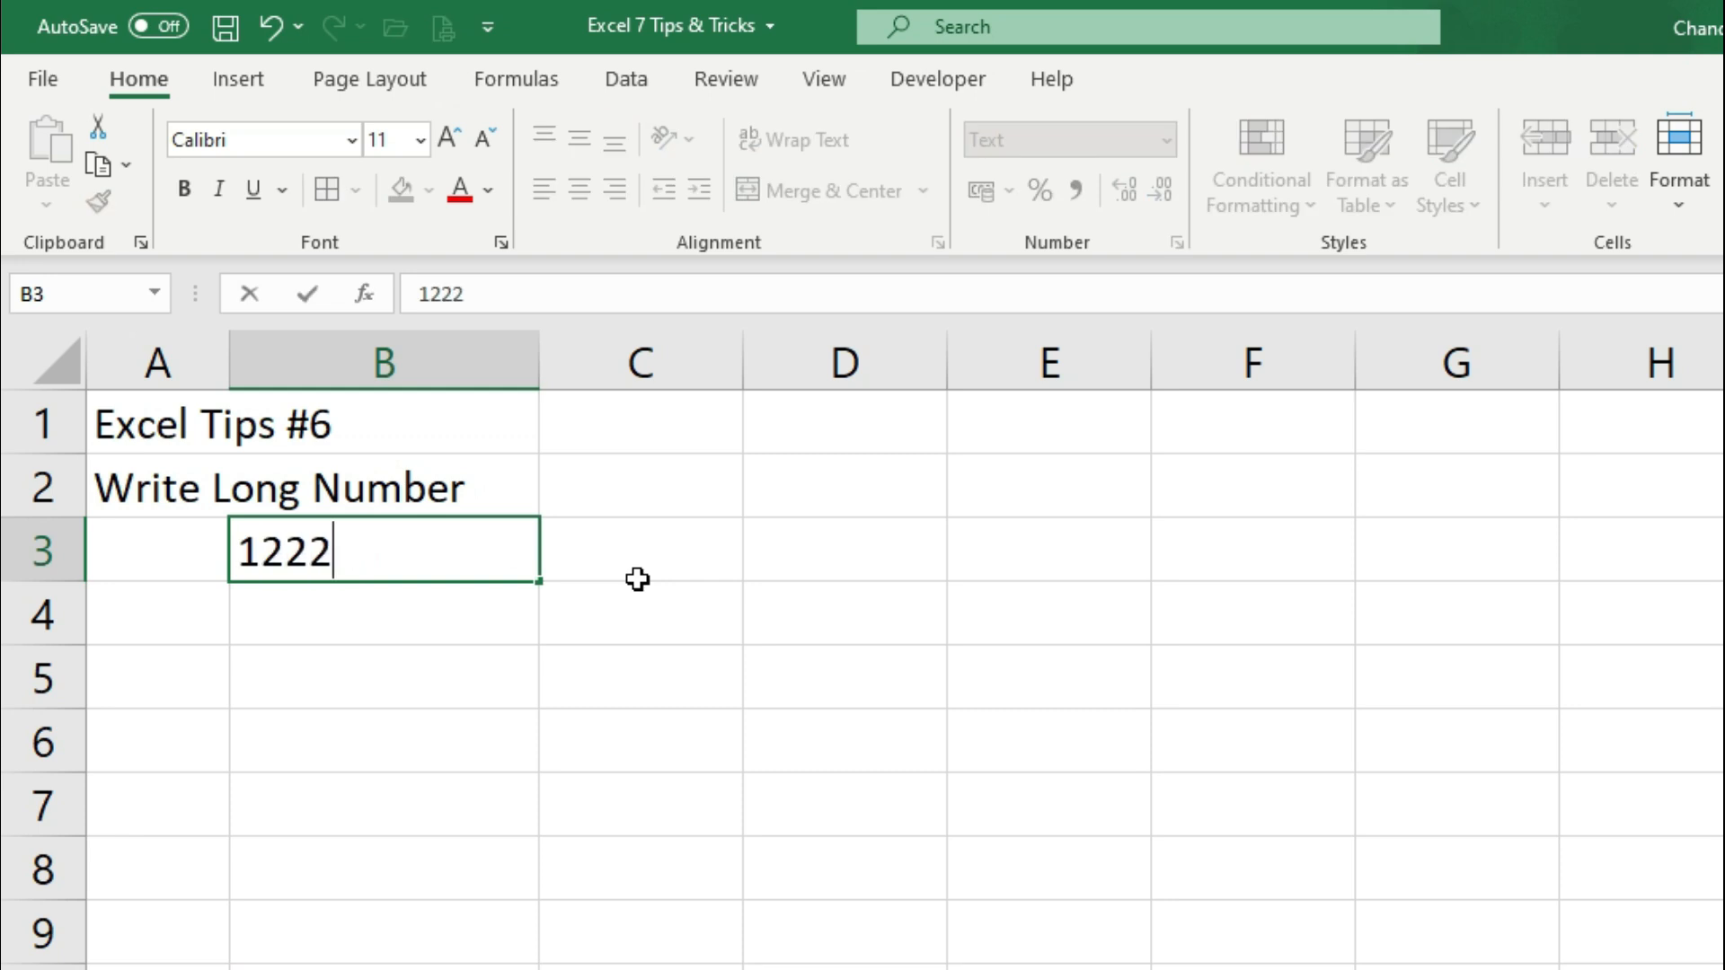
{"action": "type", "text": "2200012000"}
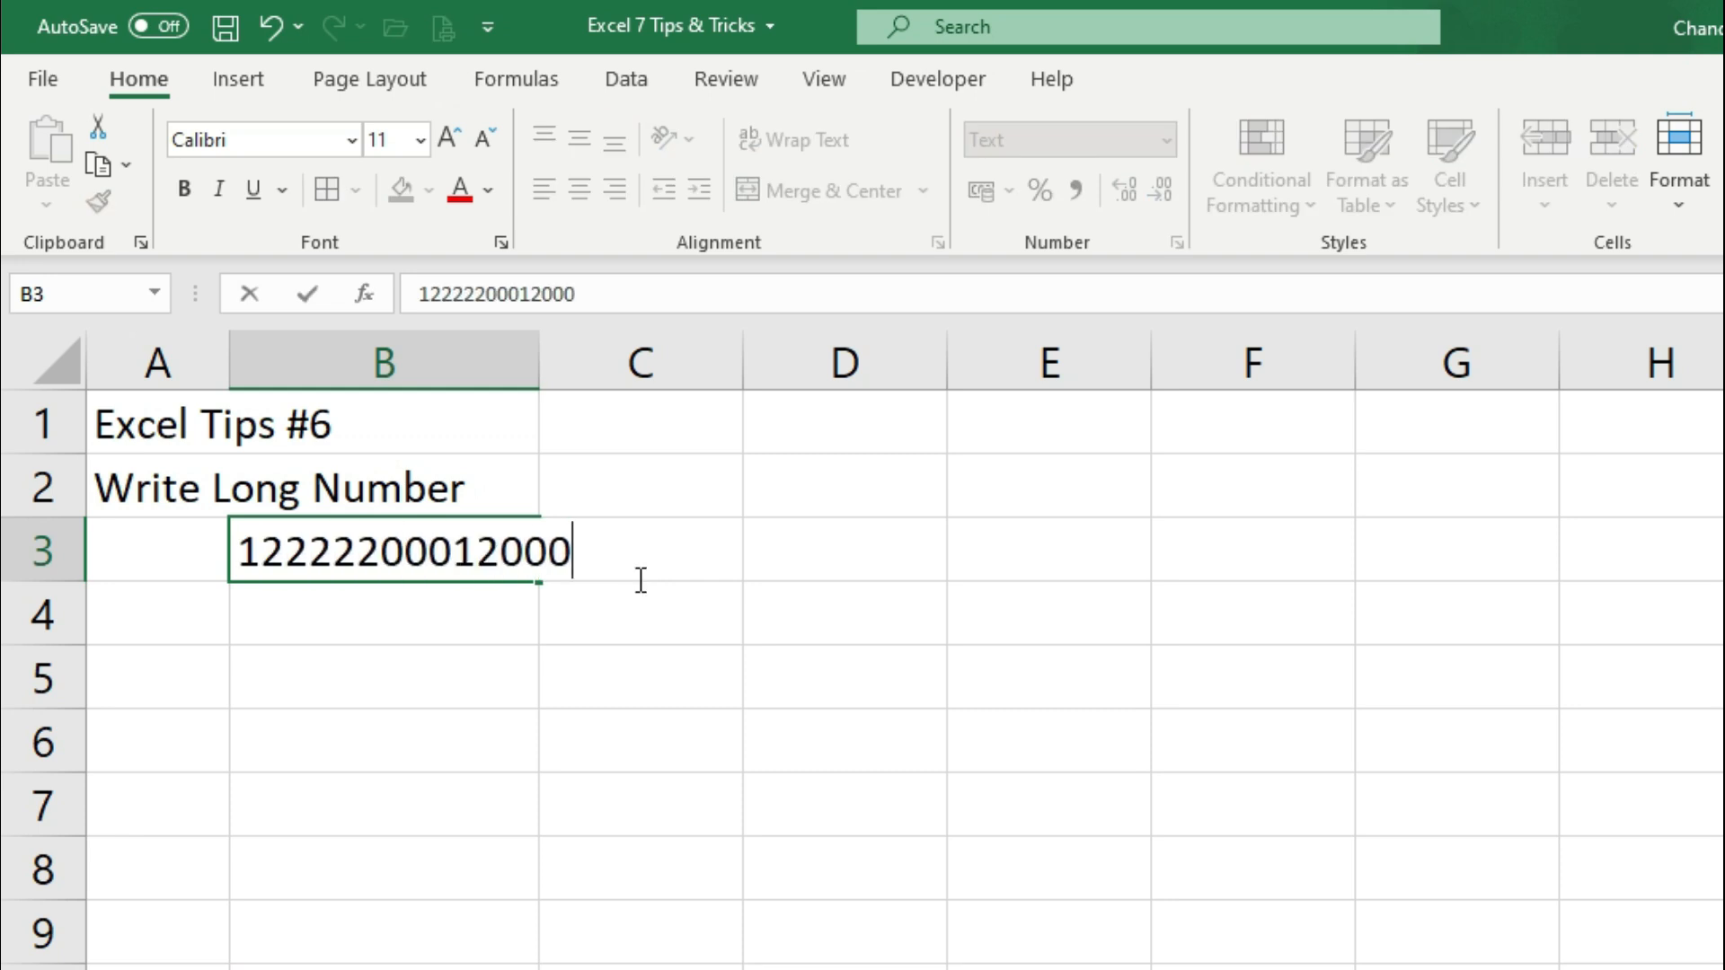
{"action": "key", "text": "Return"}
{"action": "type", "text": "12"}
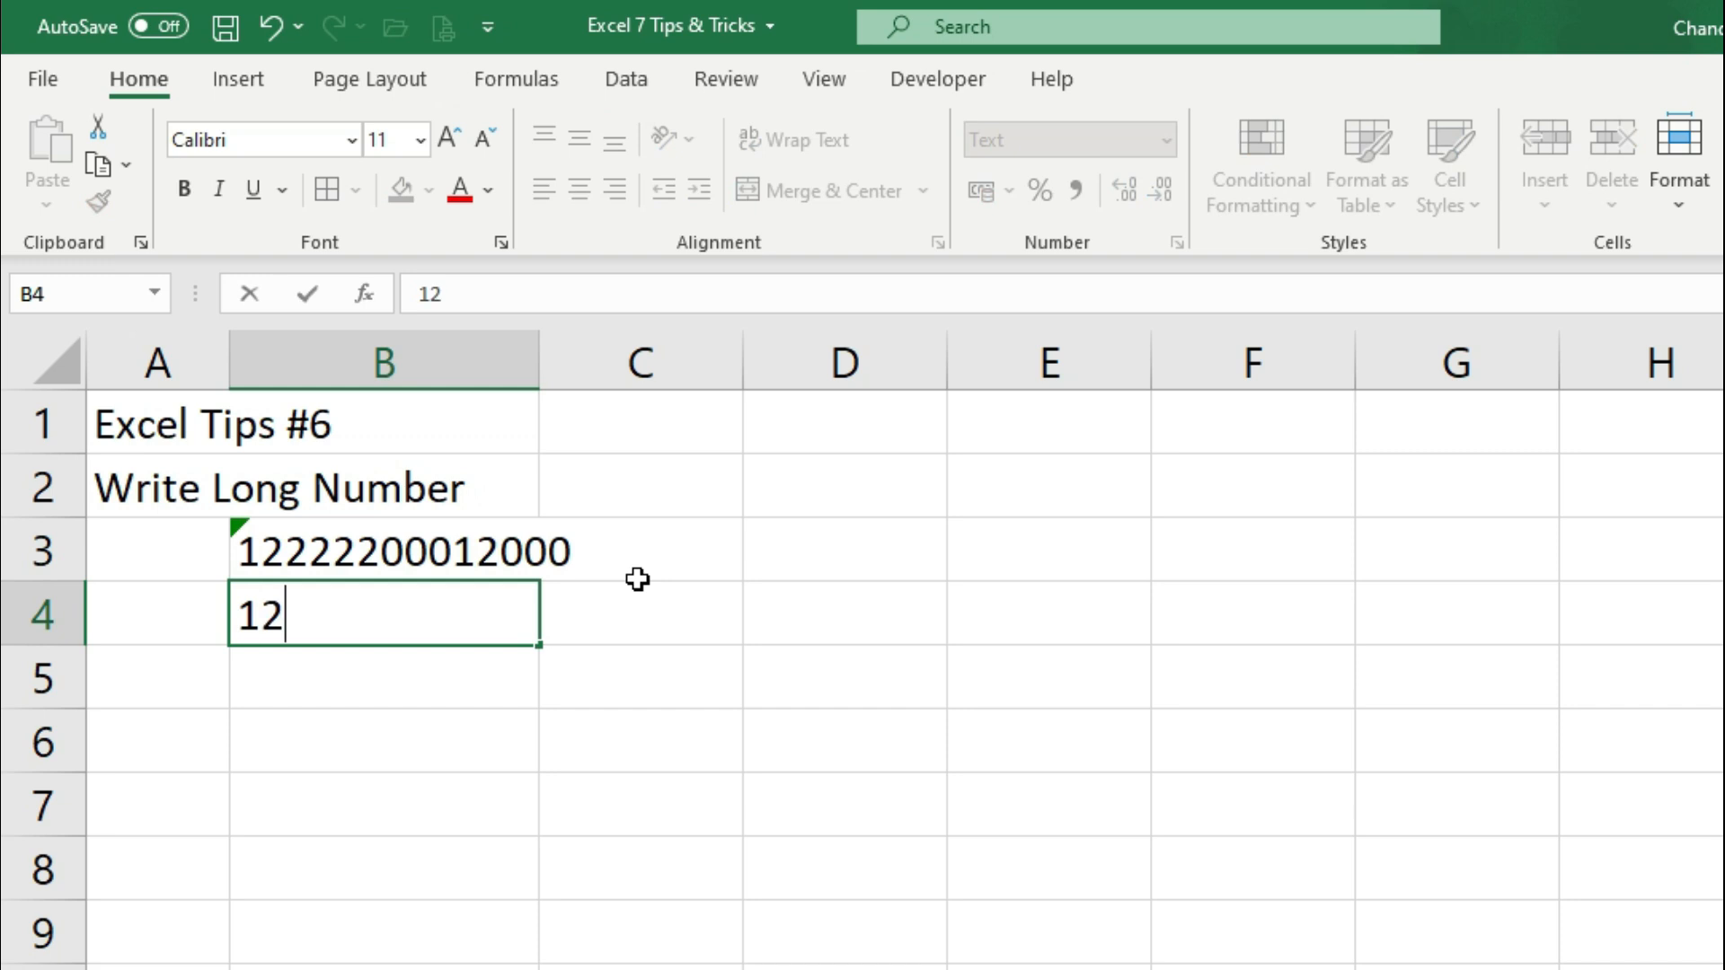
{"action": "type", "text": "334582000"}
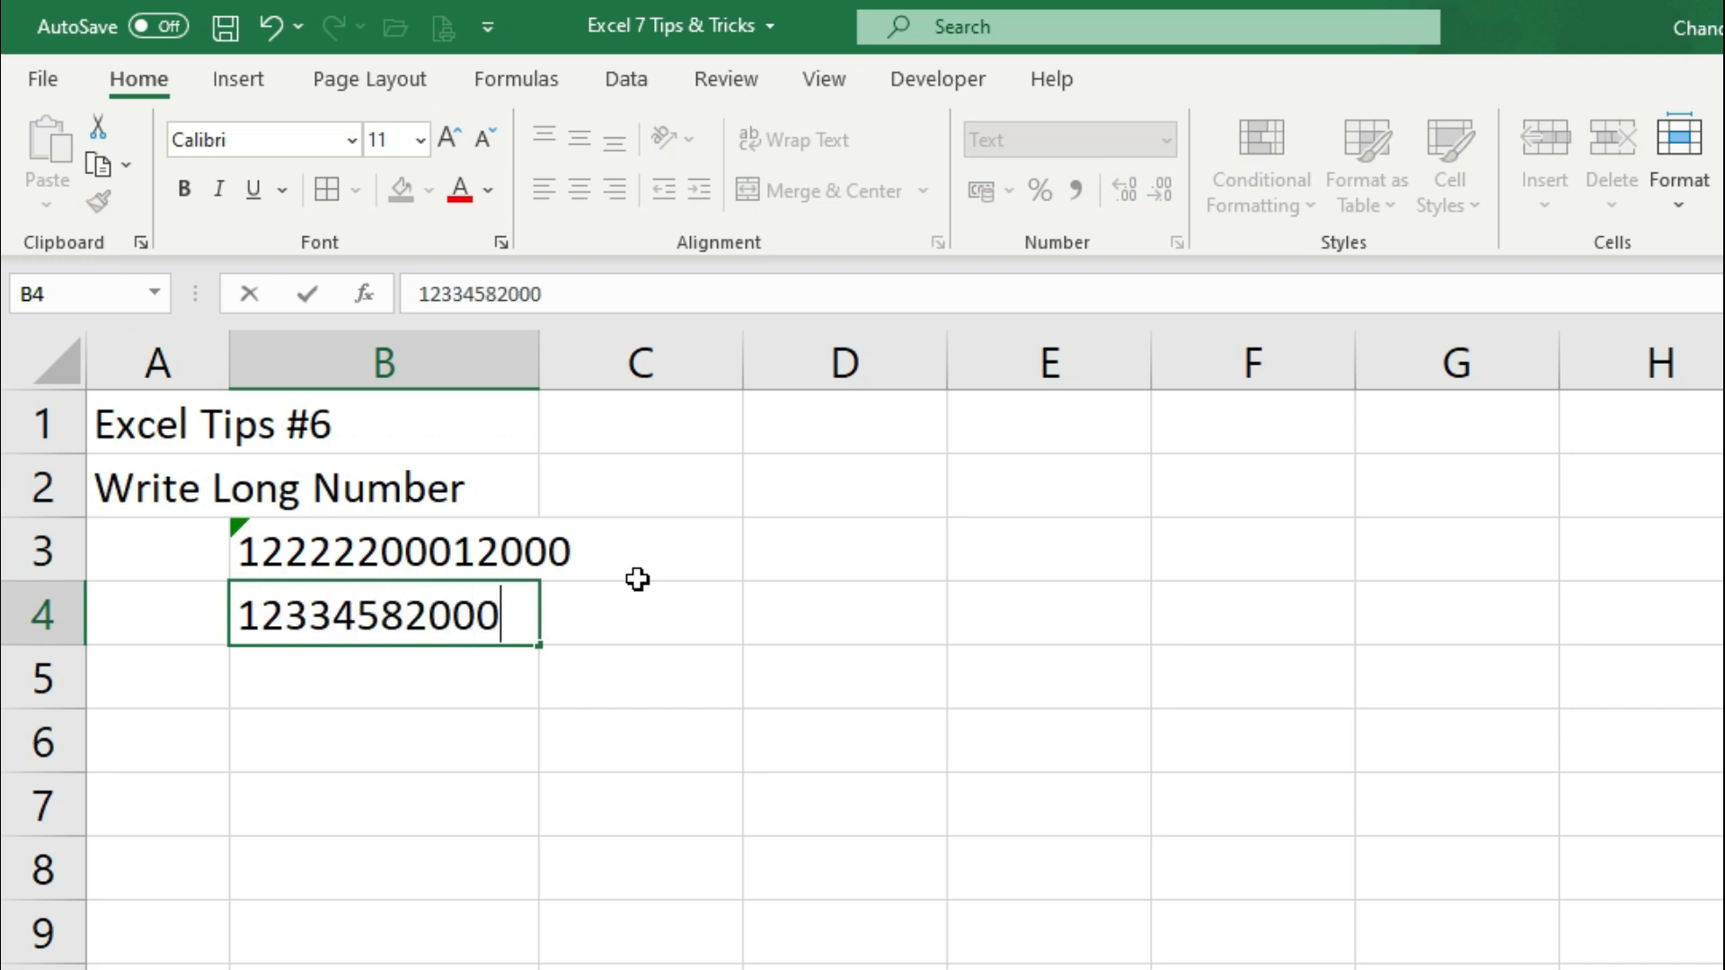
{"action": "type", "text": "000002123"}
{"action": "key", "text": "Return"}
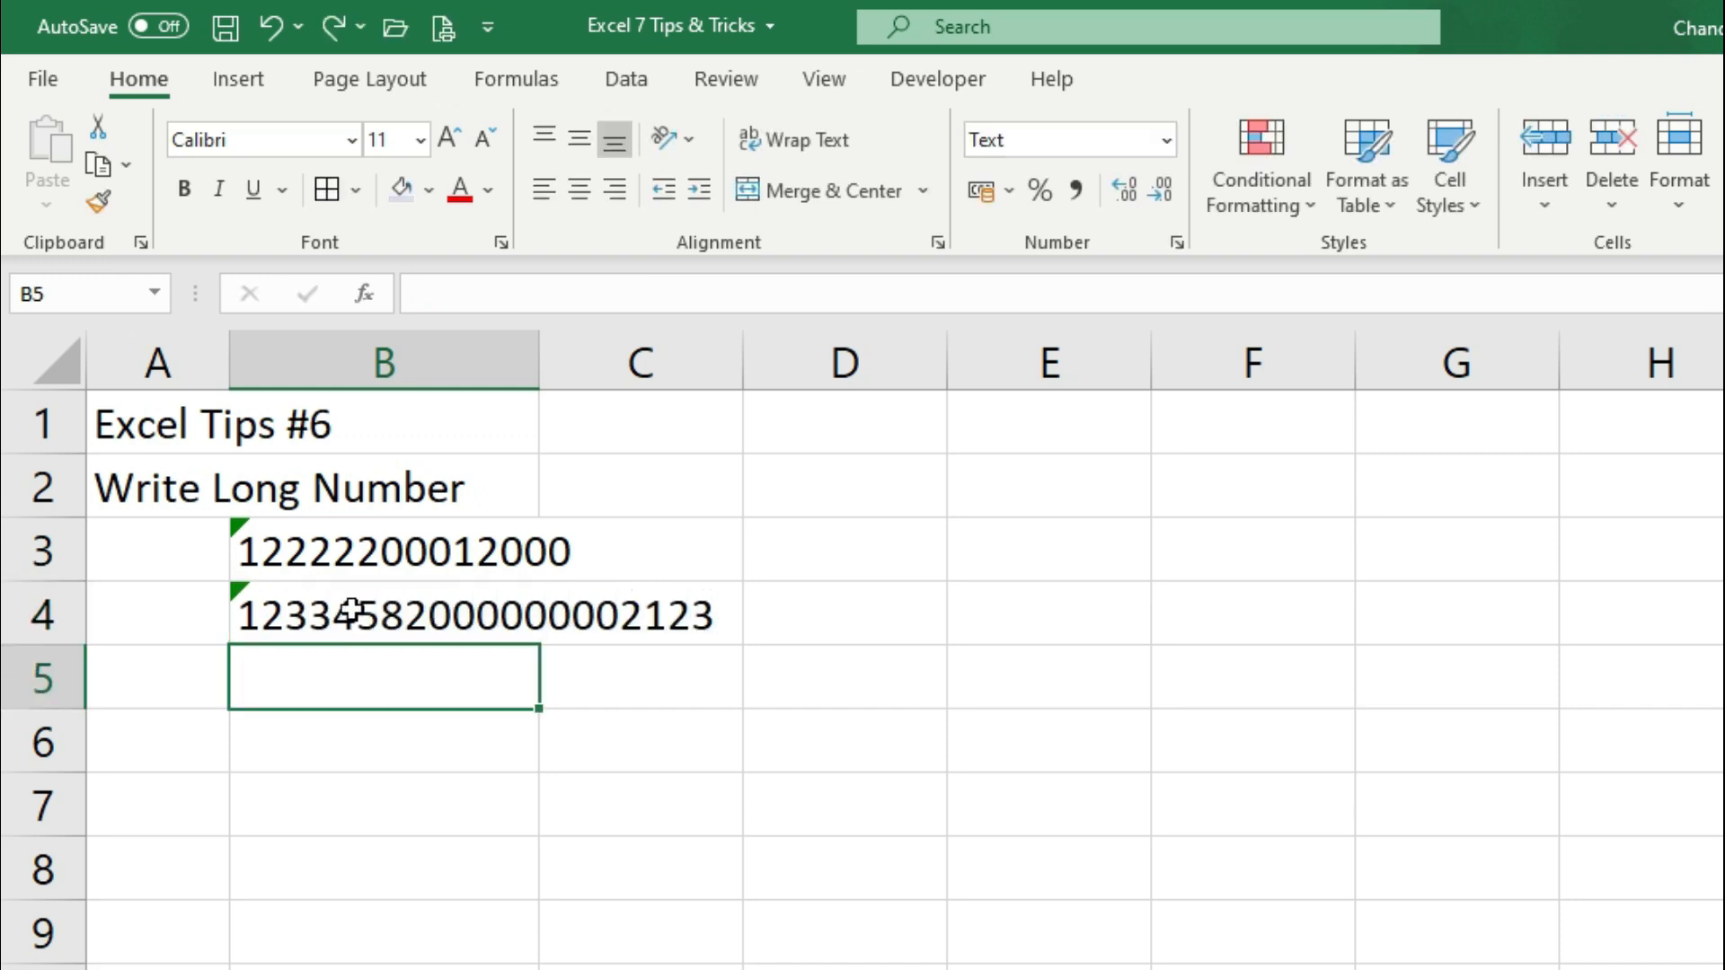
{"action": "left_click", "coordinate": [333, 550]}
{"action": "left_click_drag", "start_coordinate": [333, 603], "coordinate": [335, 925]}
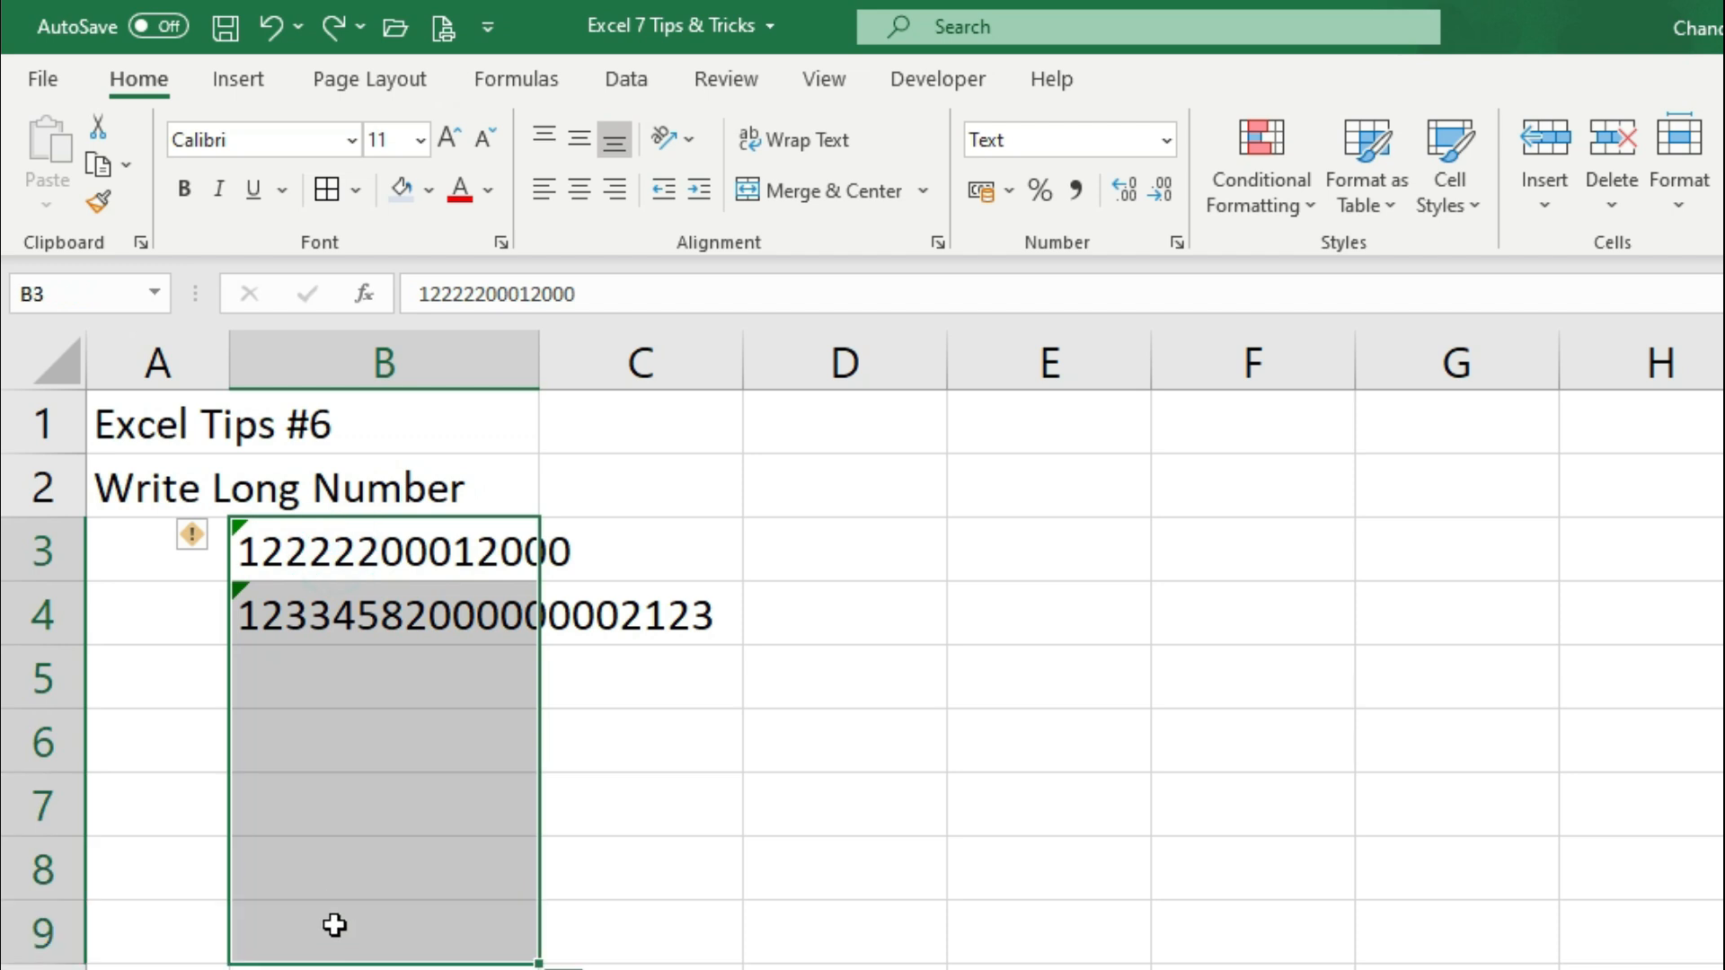
{"action": "left_click", "coordinate": [347, 662]}
{"action": "type", "text": "124"}
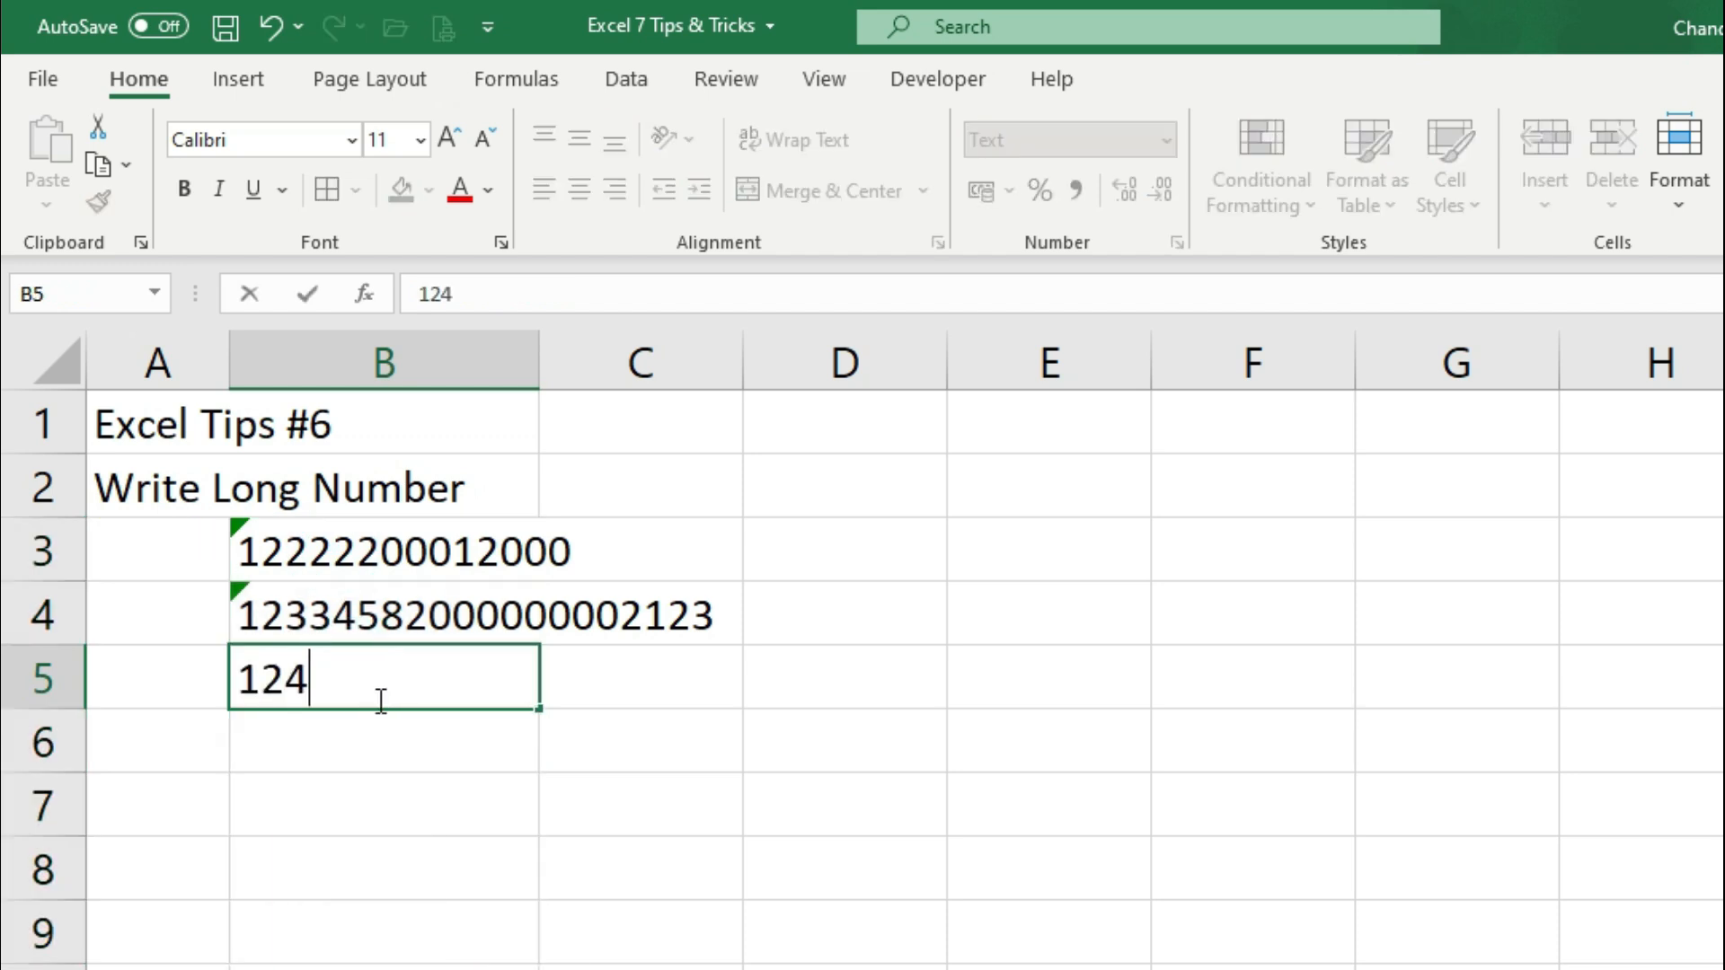
{"action": "type", "text": "55555555540063"}
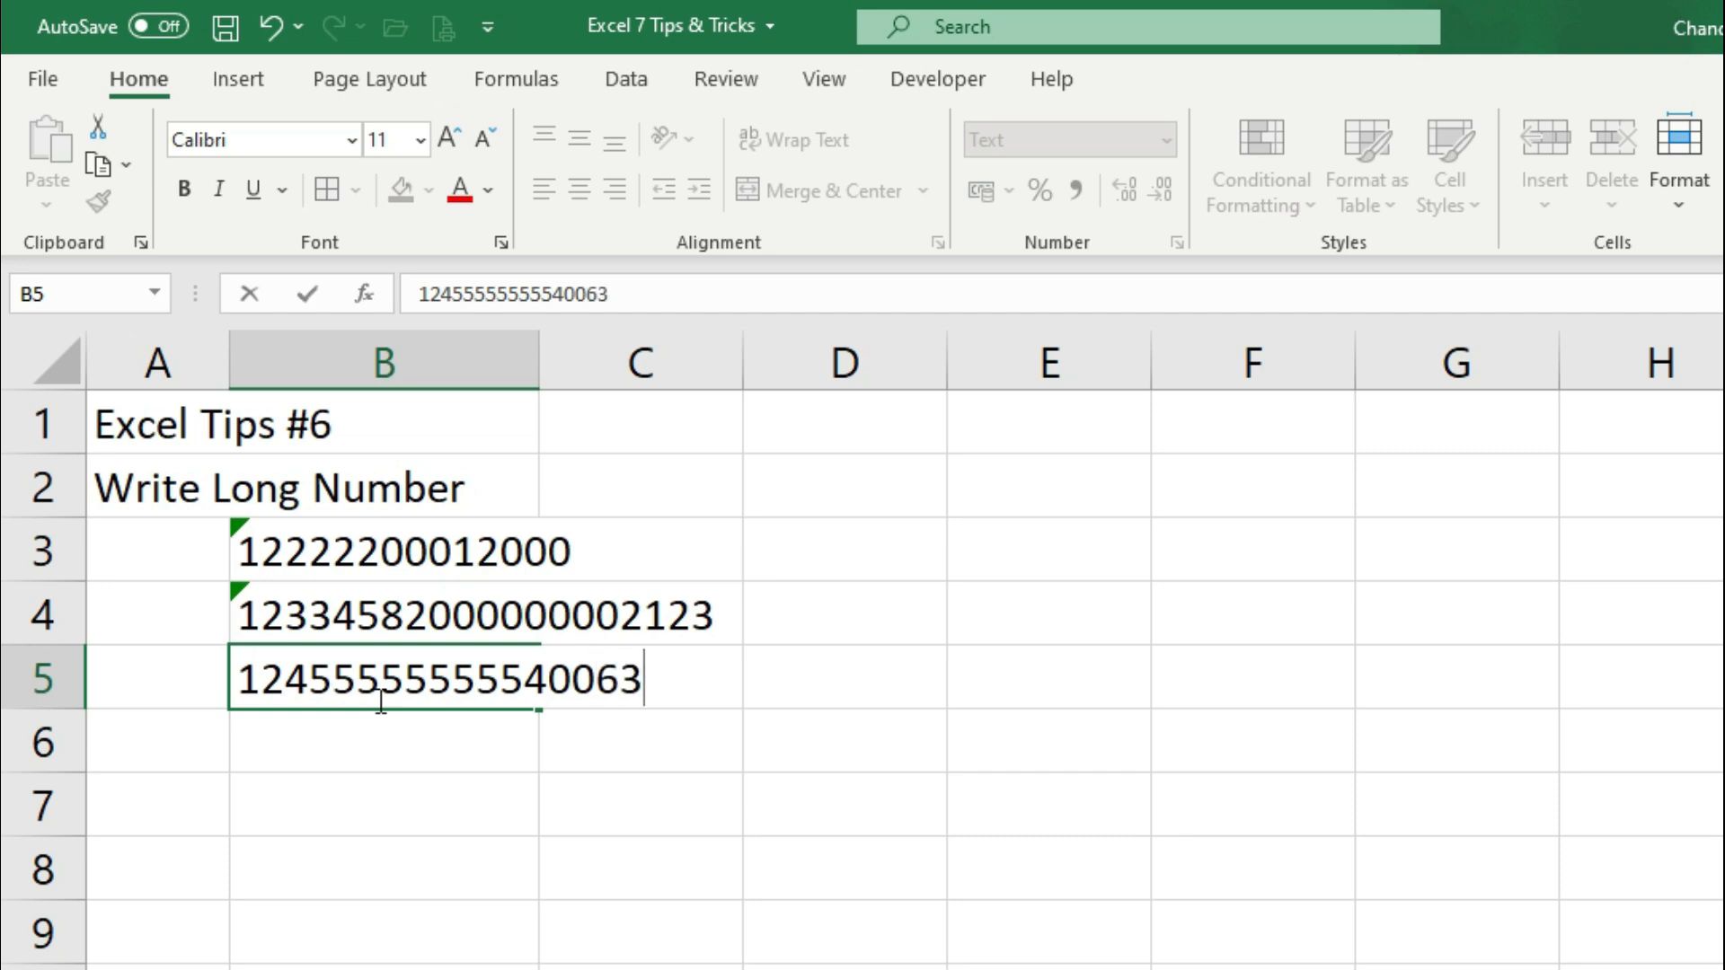
{"action": "key", "text": "Return"}
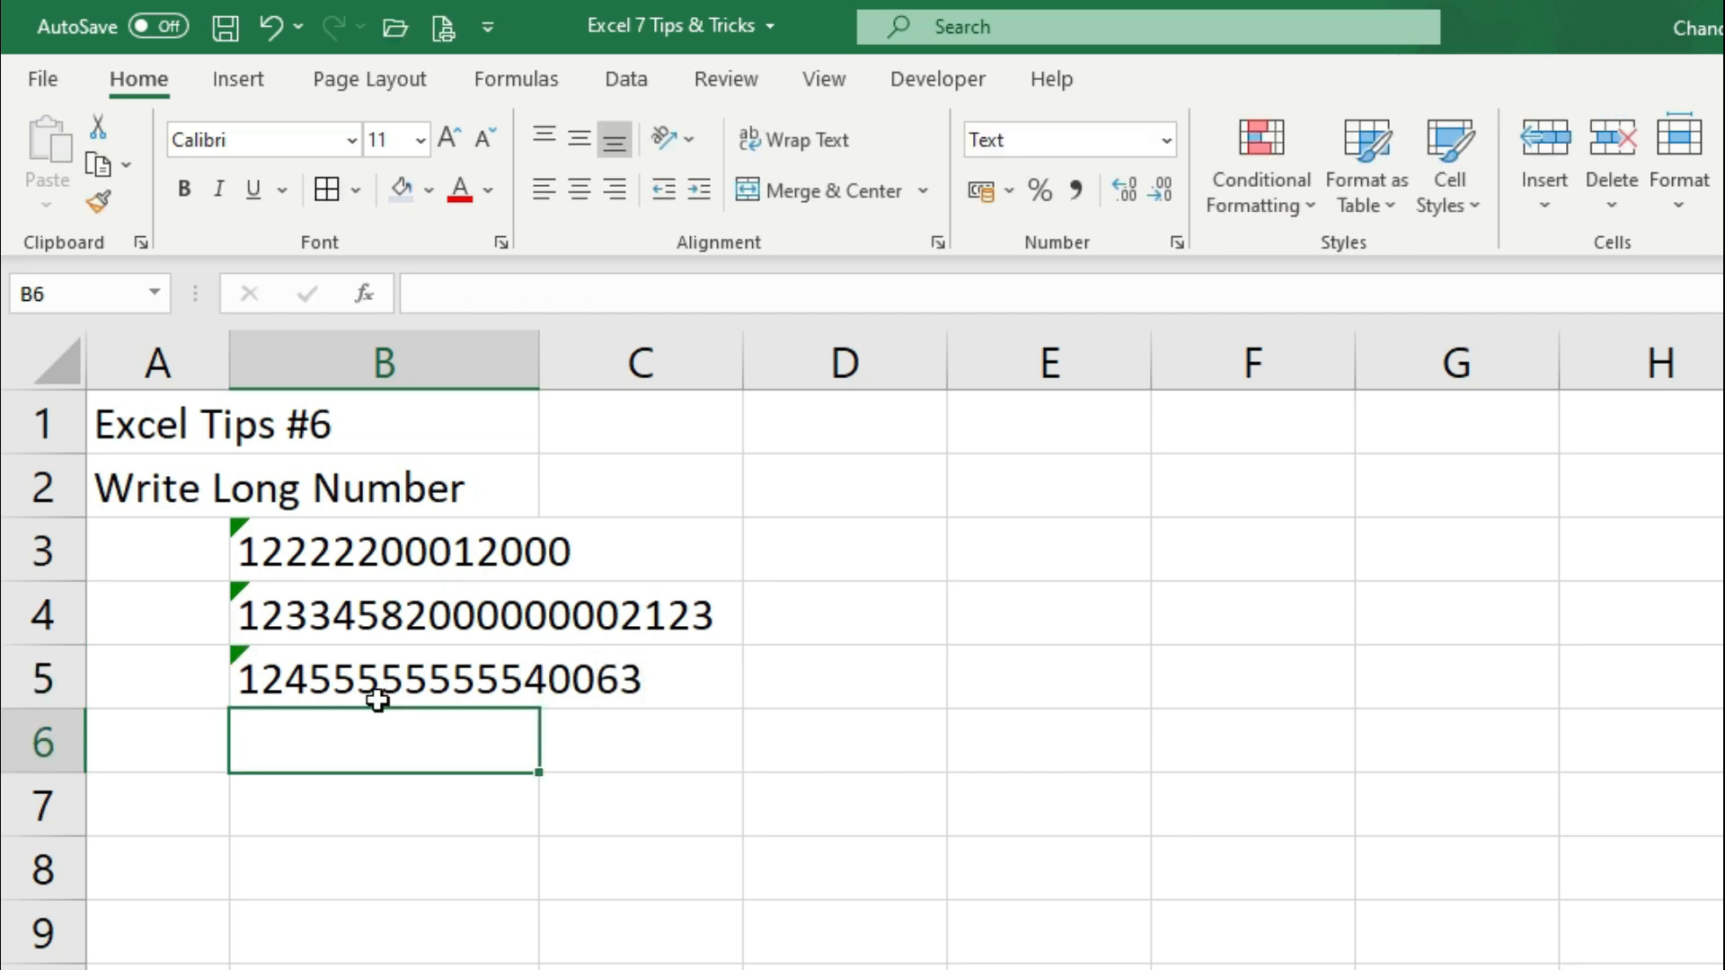
{"action": "key", "text": "Down"}
{"action": "key", "text": "Up"}
{"action": "type", "text": "87000000003"}
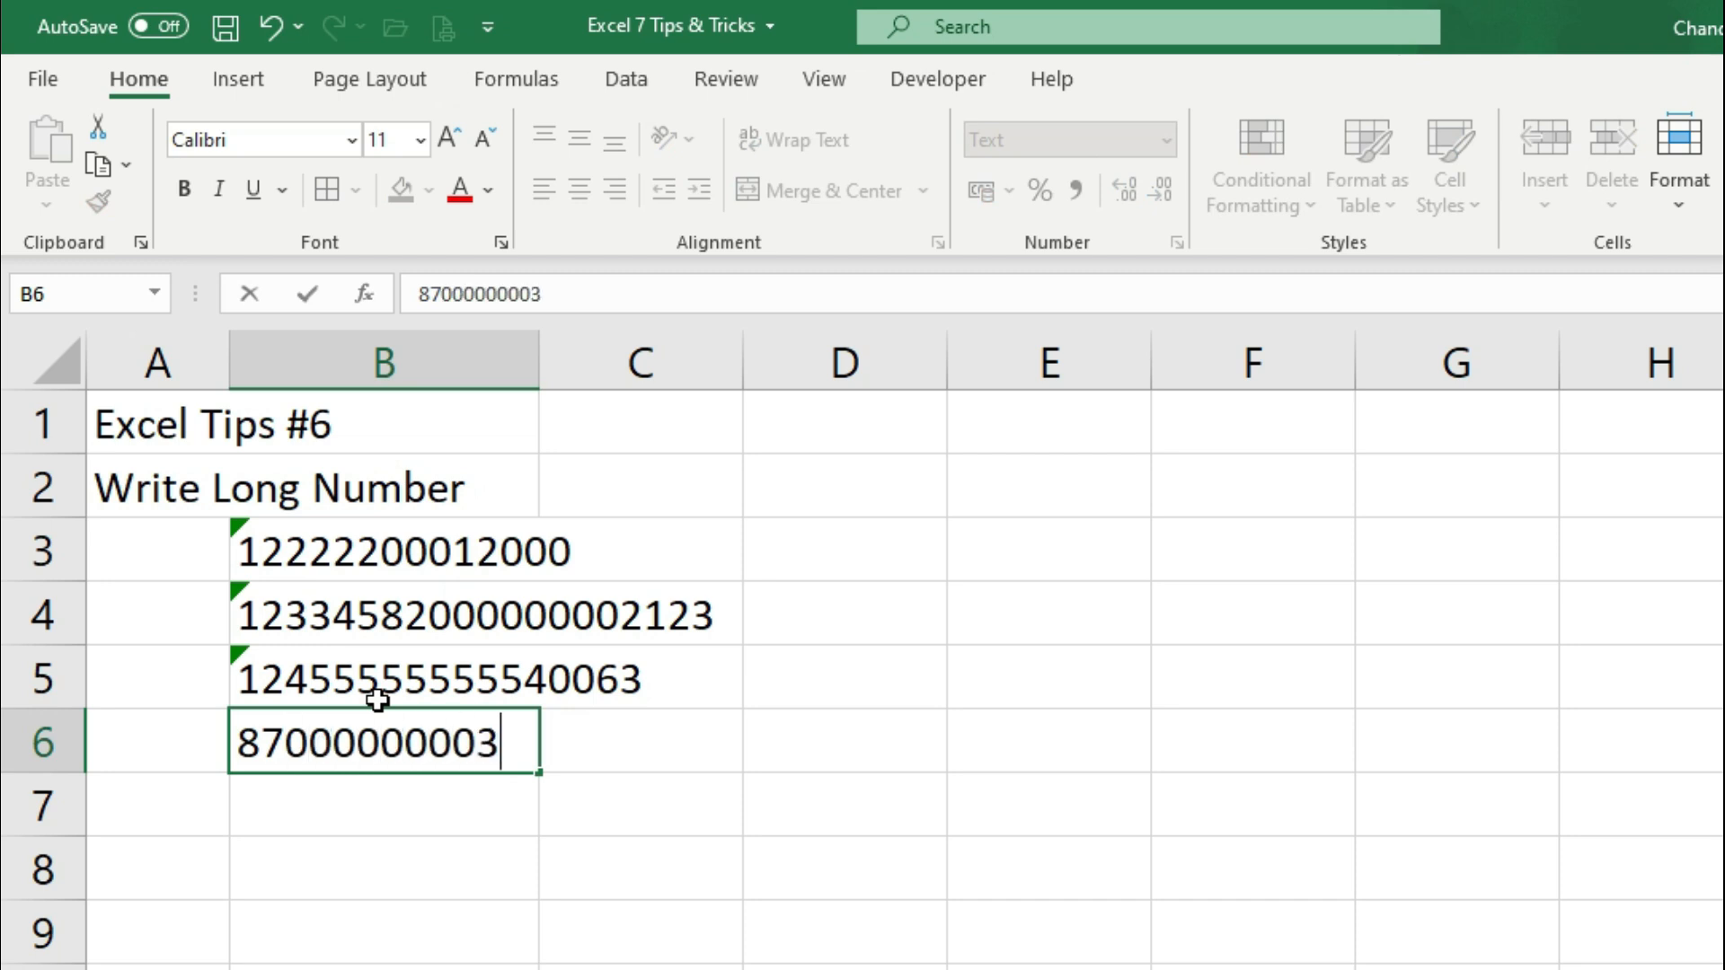
{"action": "type", "text": "65200"}
{"action": "key", "text": "Return"}
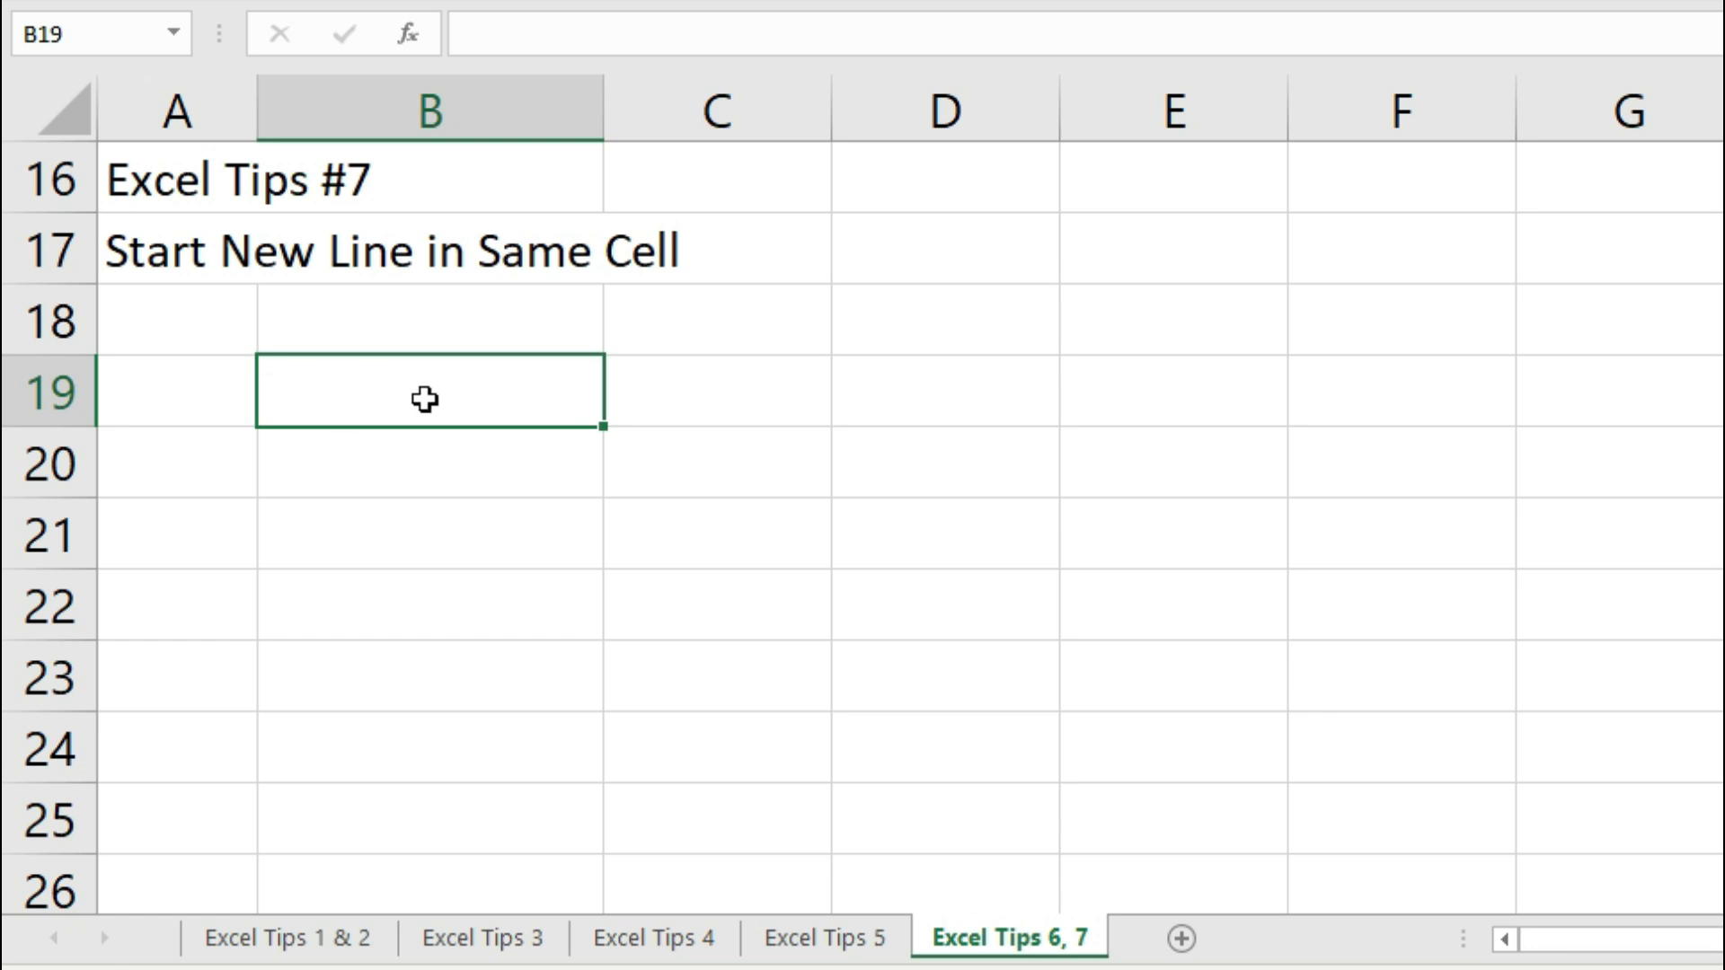
Step: Enter the presenter's name, 'My Live Support' and 'YouTube Channel' as three lines in B19 using Alt+Enter
{"action": "type", "text": "Chandan K"}
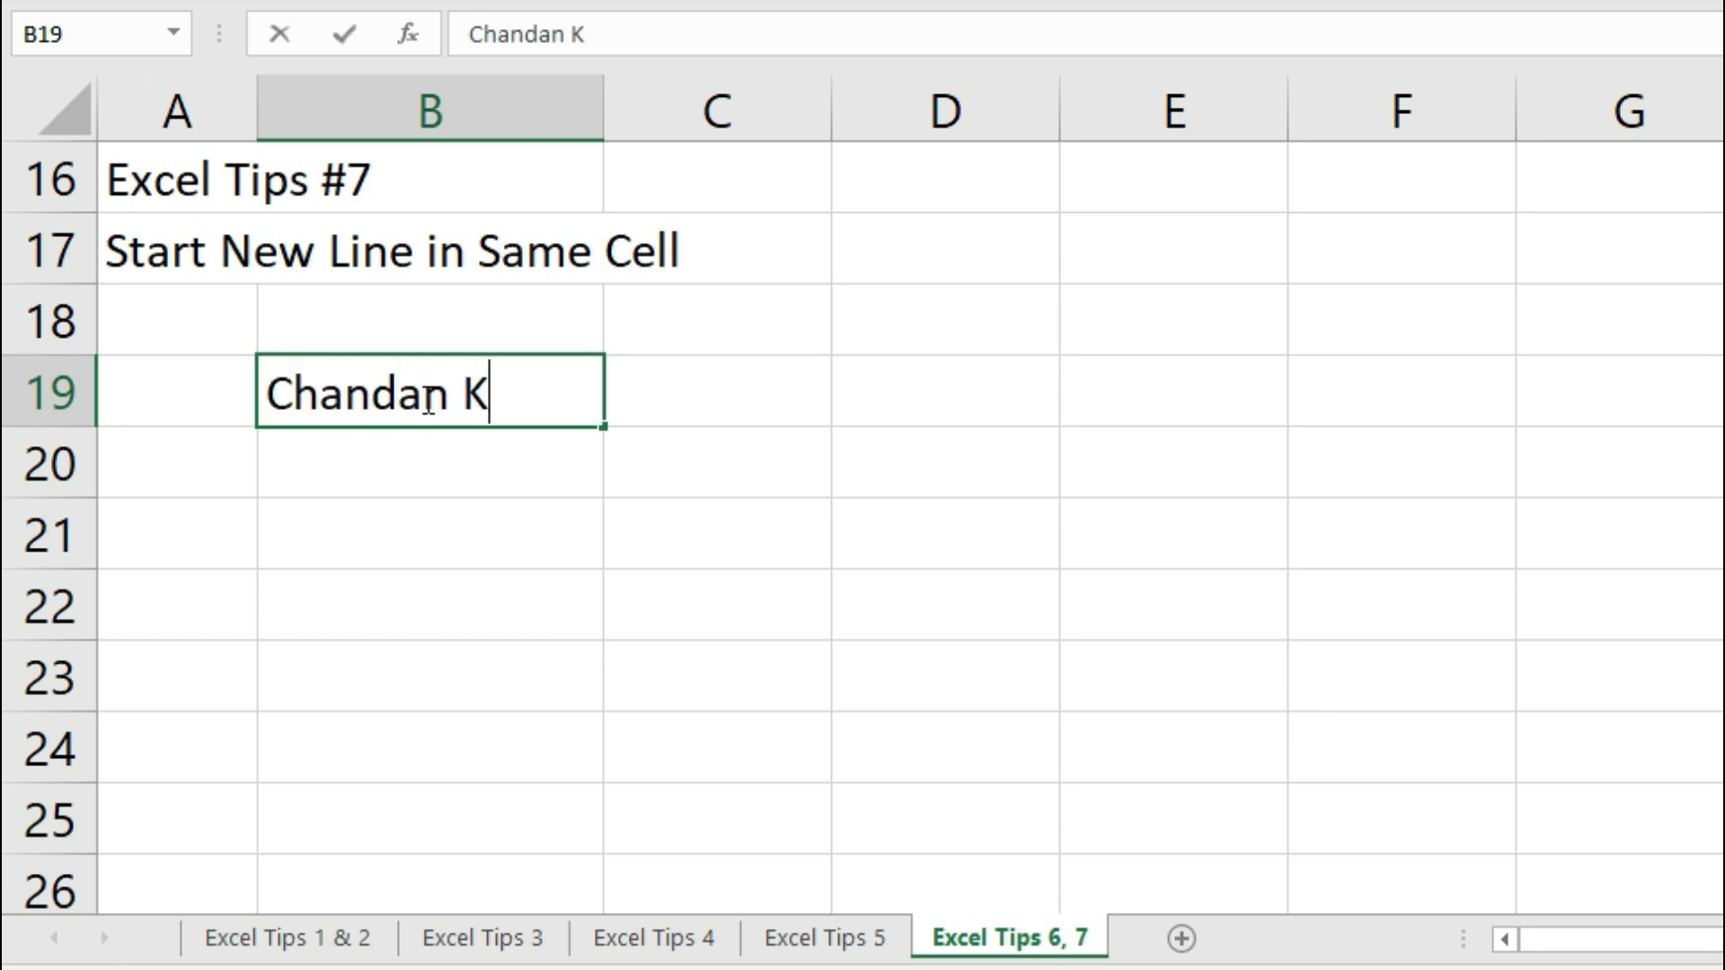
{"action": "type", "text": "umar"}
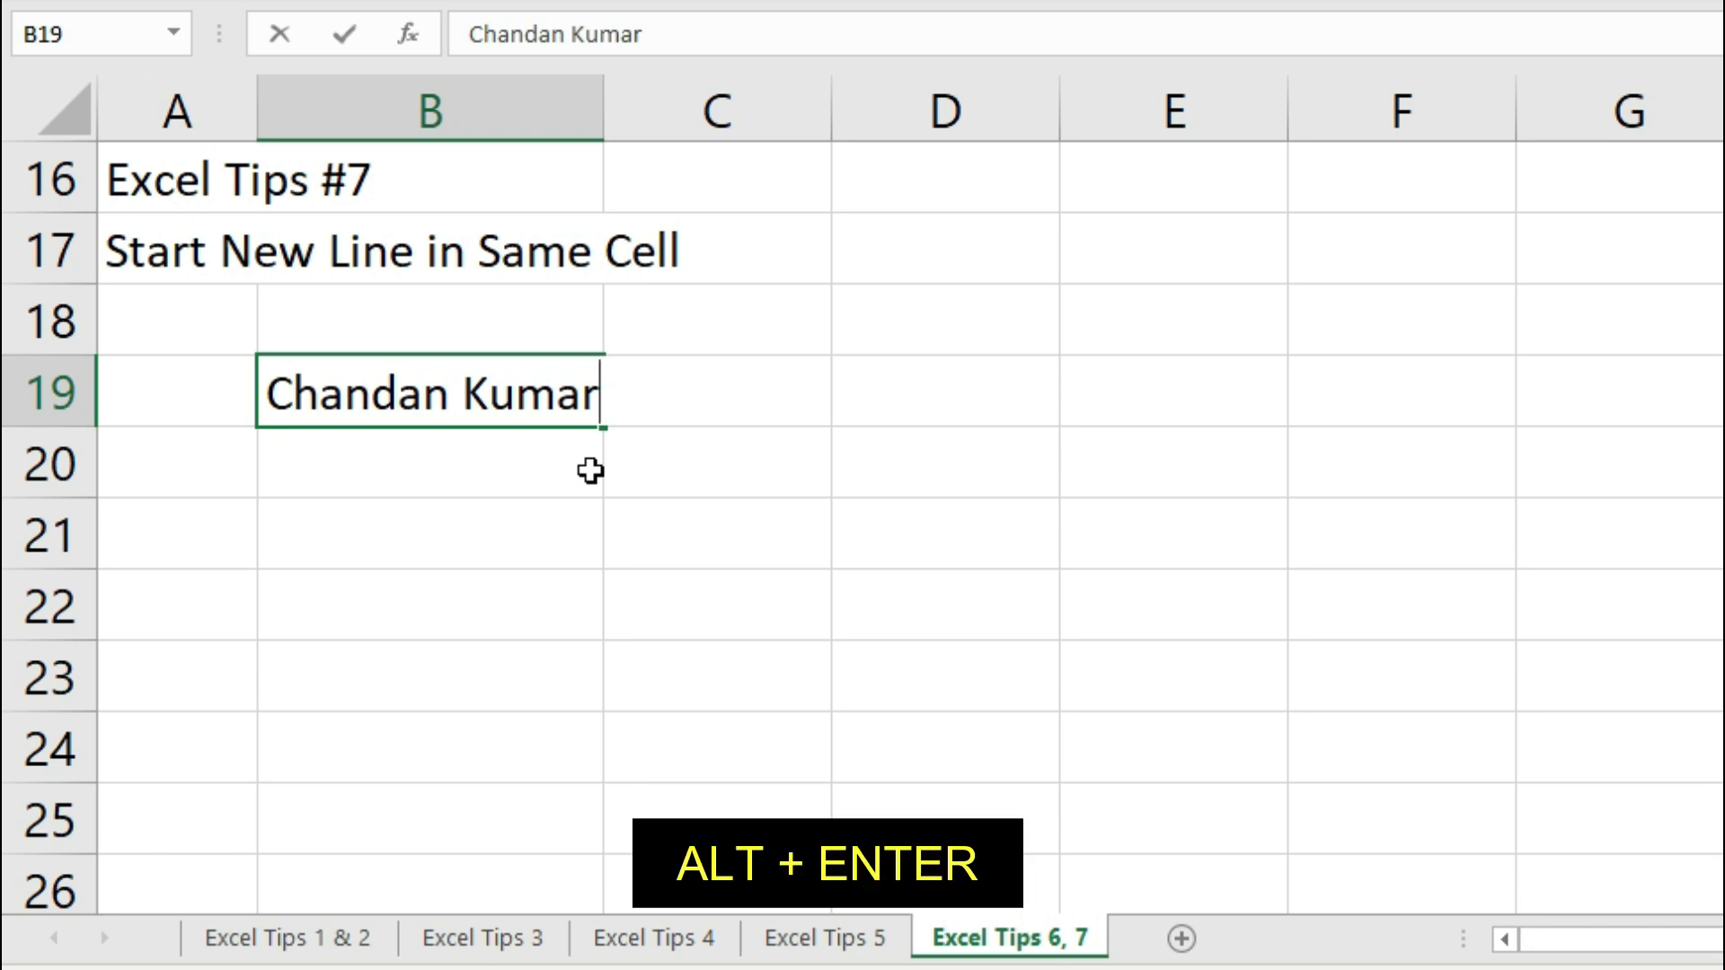
{"action": "key", "text": "alt+Return"}
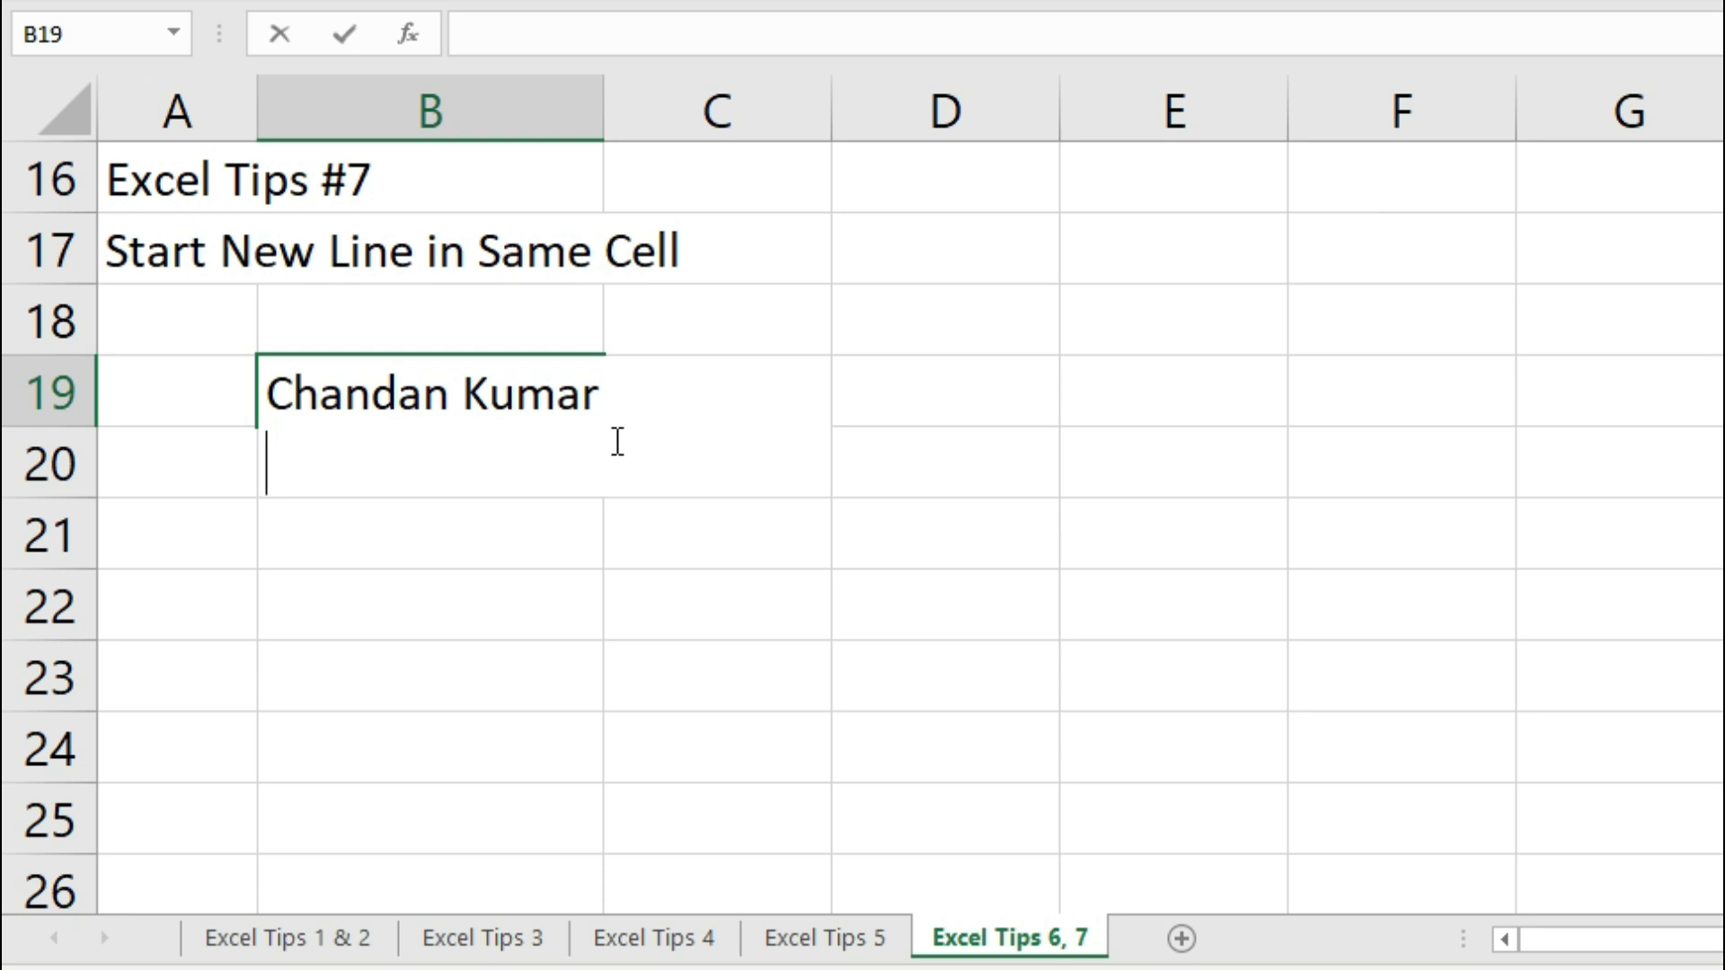
{"action": "type", "text": "My Live Support"}
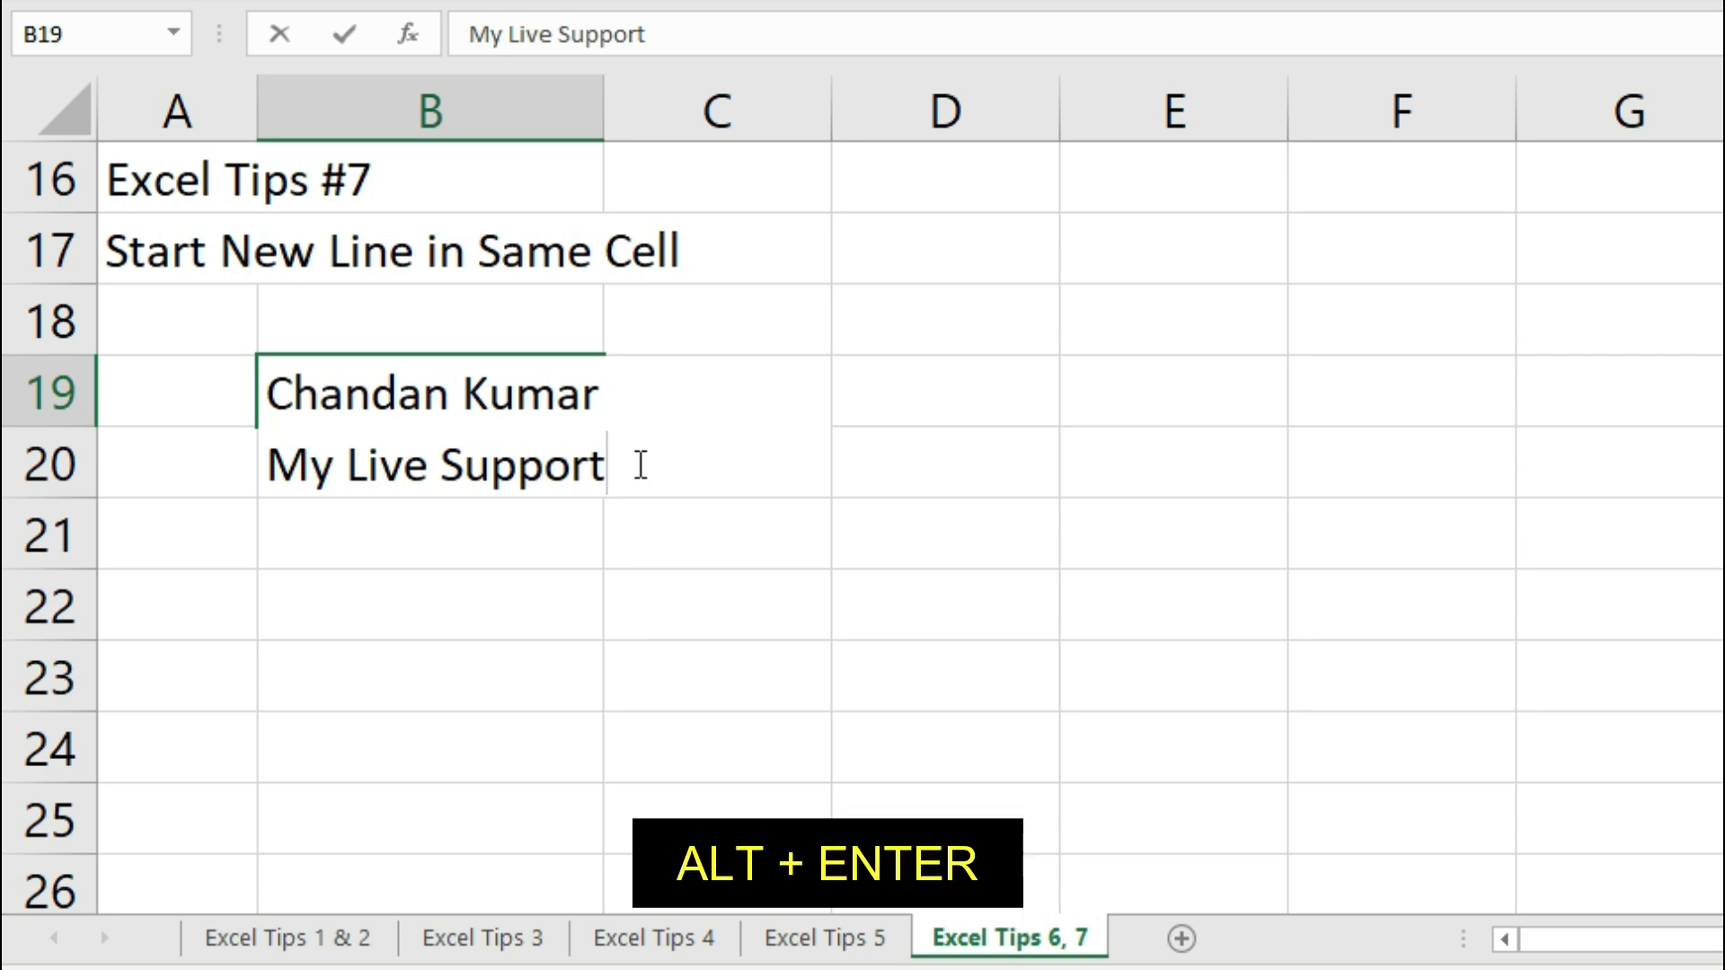
{"action": "key", "text": "alt+Return"}
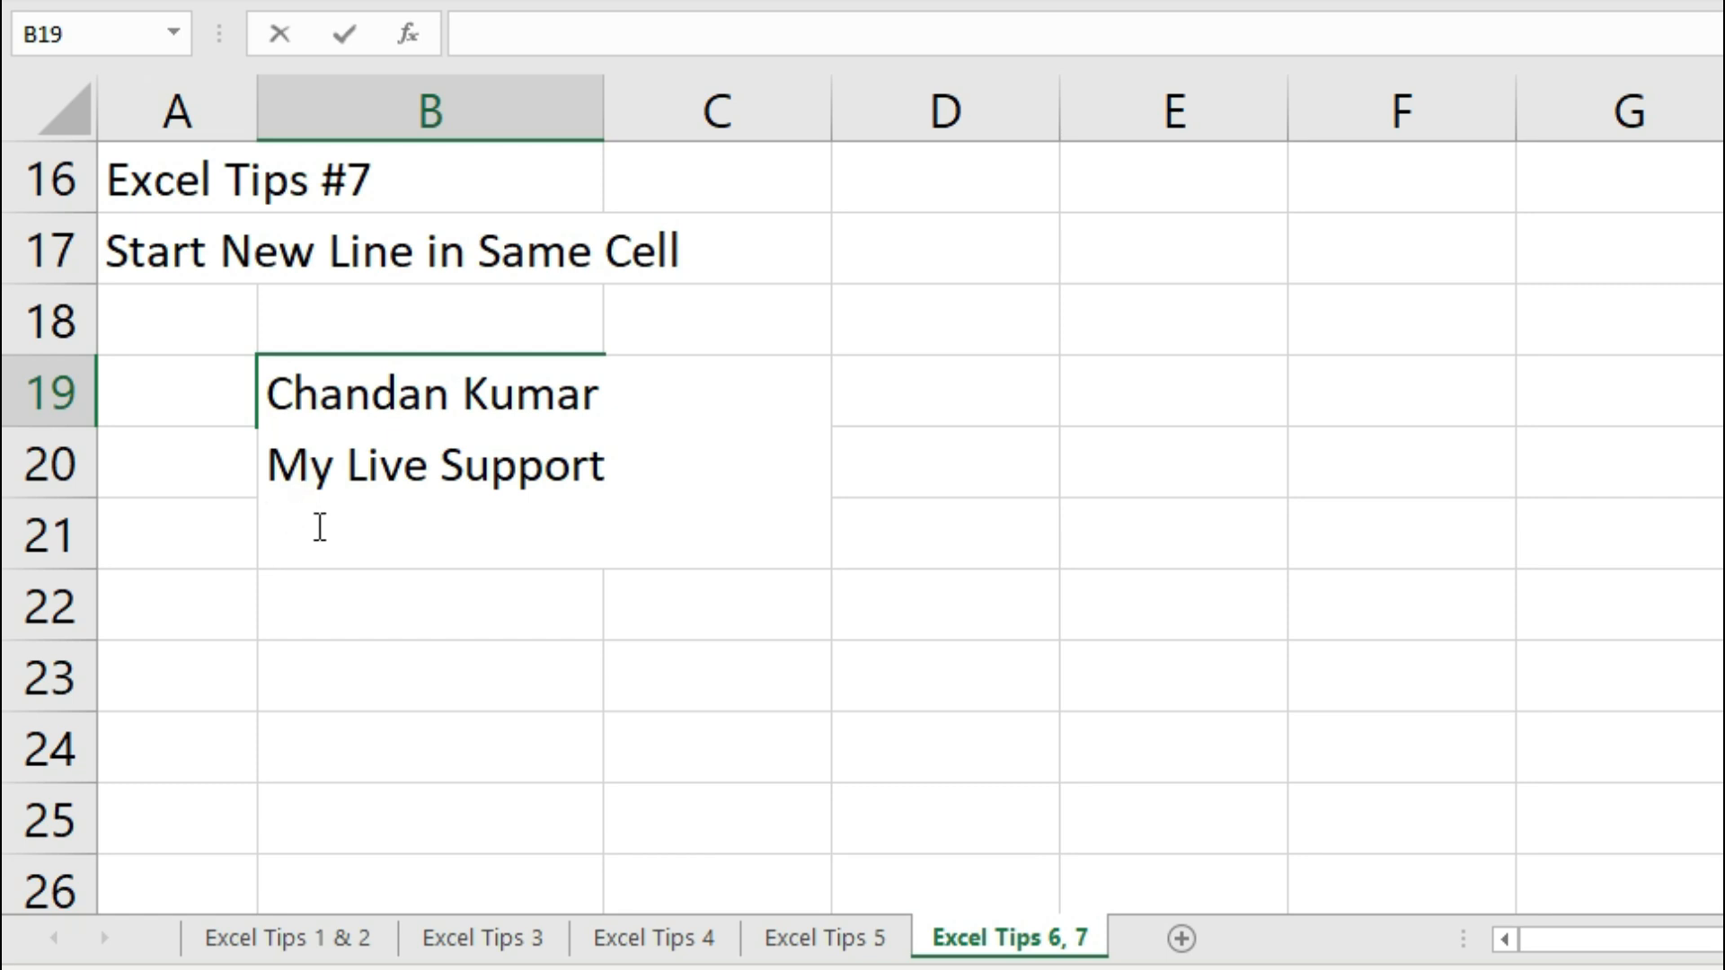
{"action": "type", "text": "YouTube Channel"}
{"action": "key", "text": "Return"}
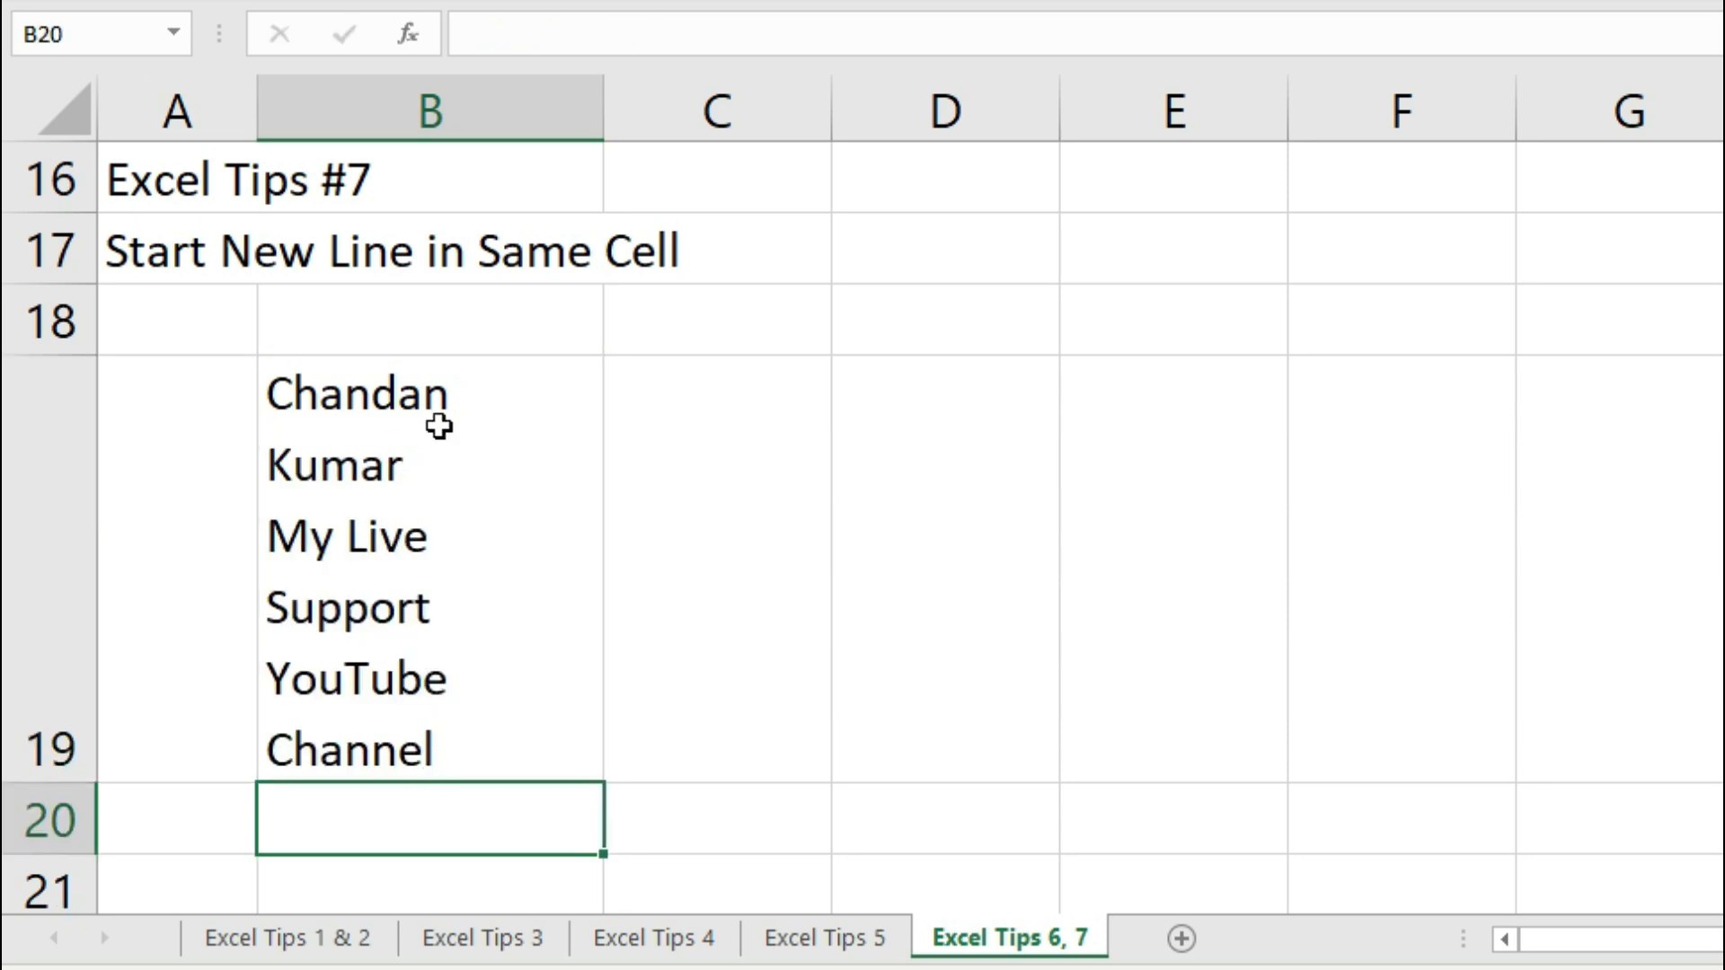
{"action": "left_click", "coordinate": [482, 92]}
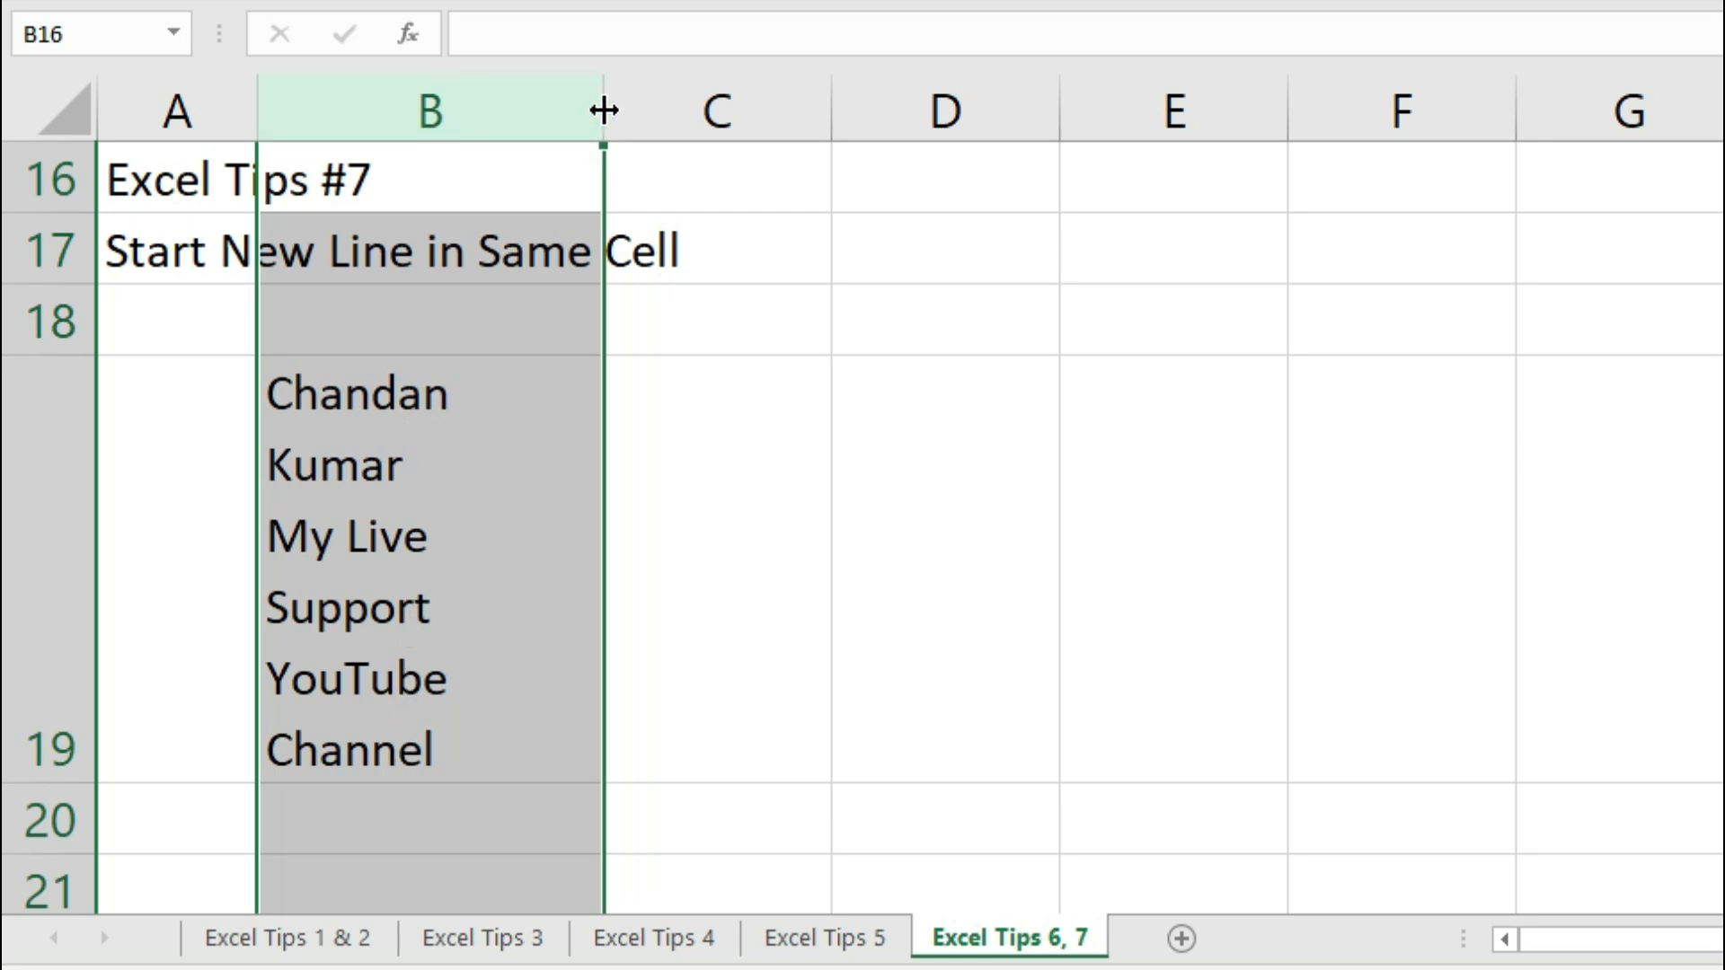
Step: Widen column B to about 120 pixels and AutoFit row 19 to its three lines
{"action": "left_click_drag", "start_coordinate": [603, 110], "coordinate": [686, 107]}
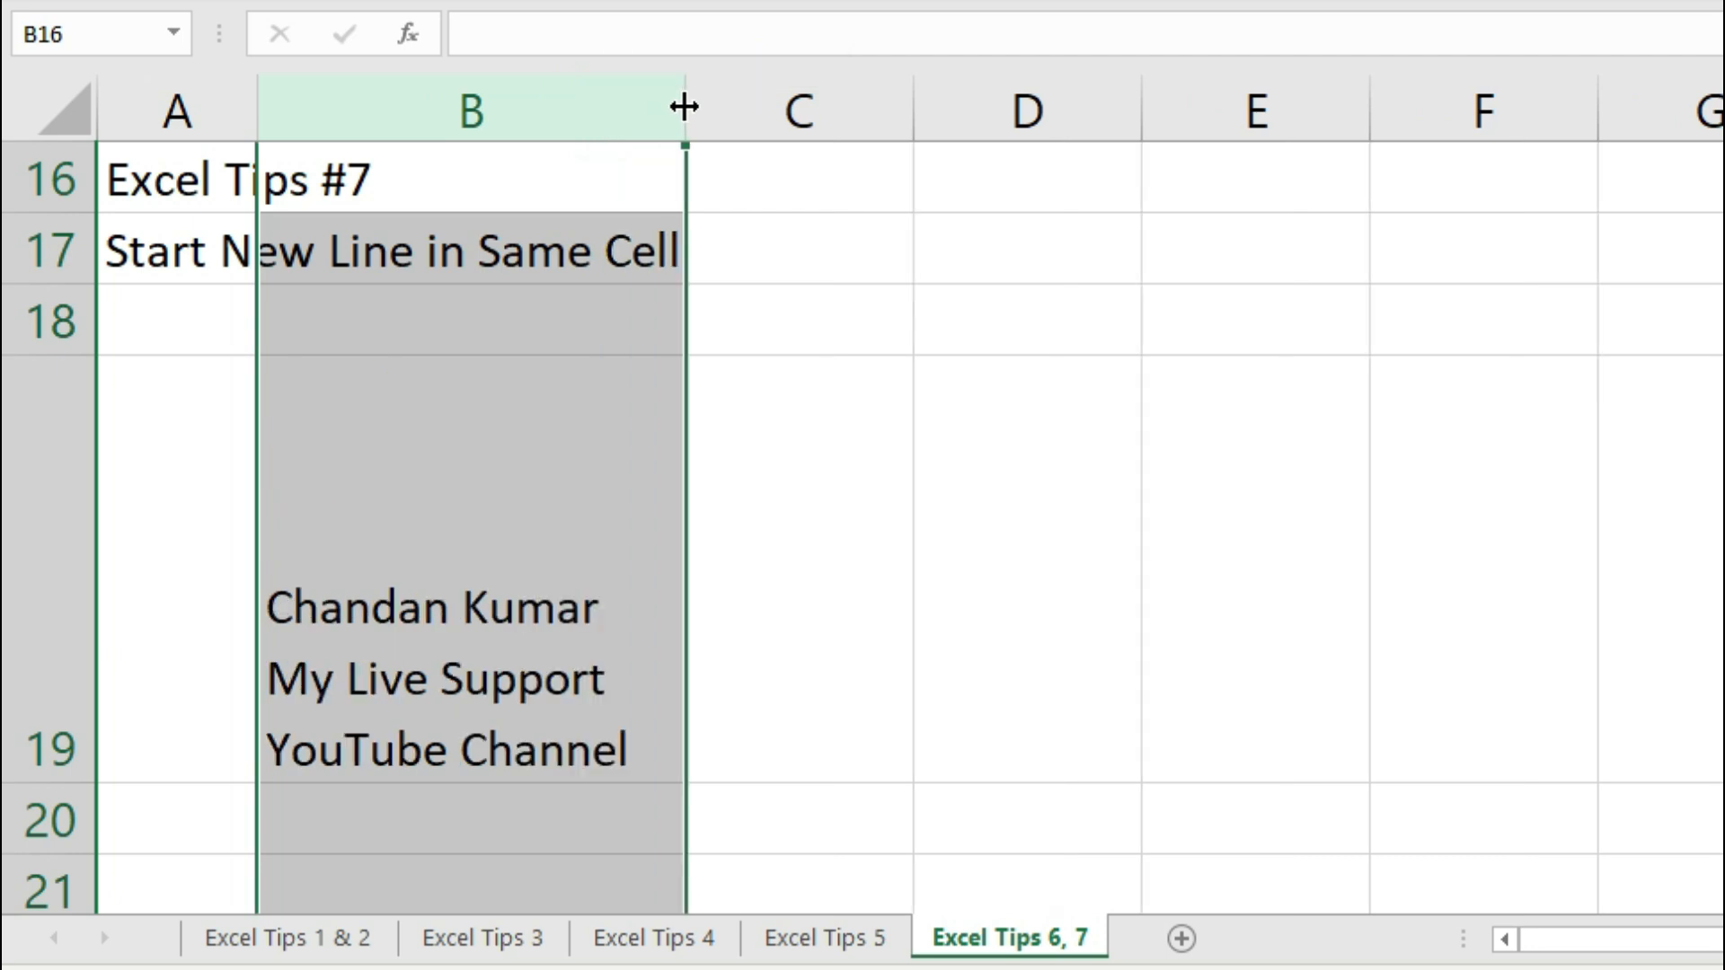
{"action": "left_click", "coordinate": [420, 470]}
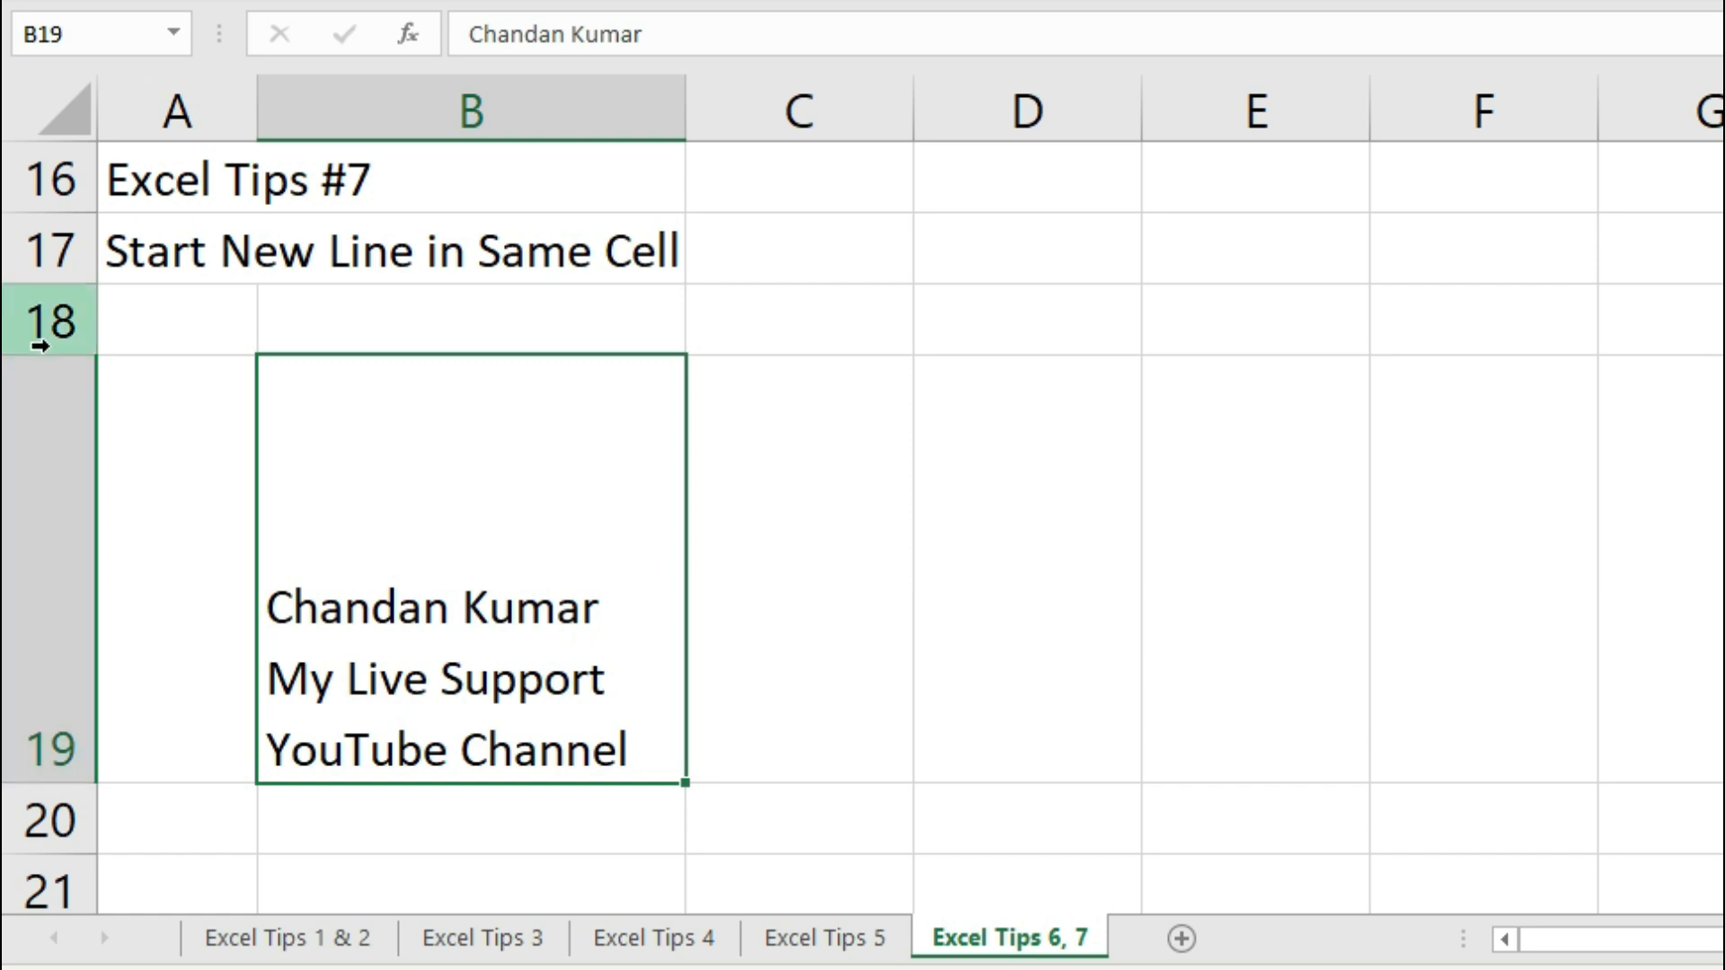
{"action": "double_click", "coordinate": [64, 791]}
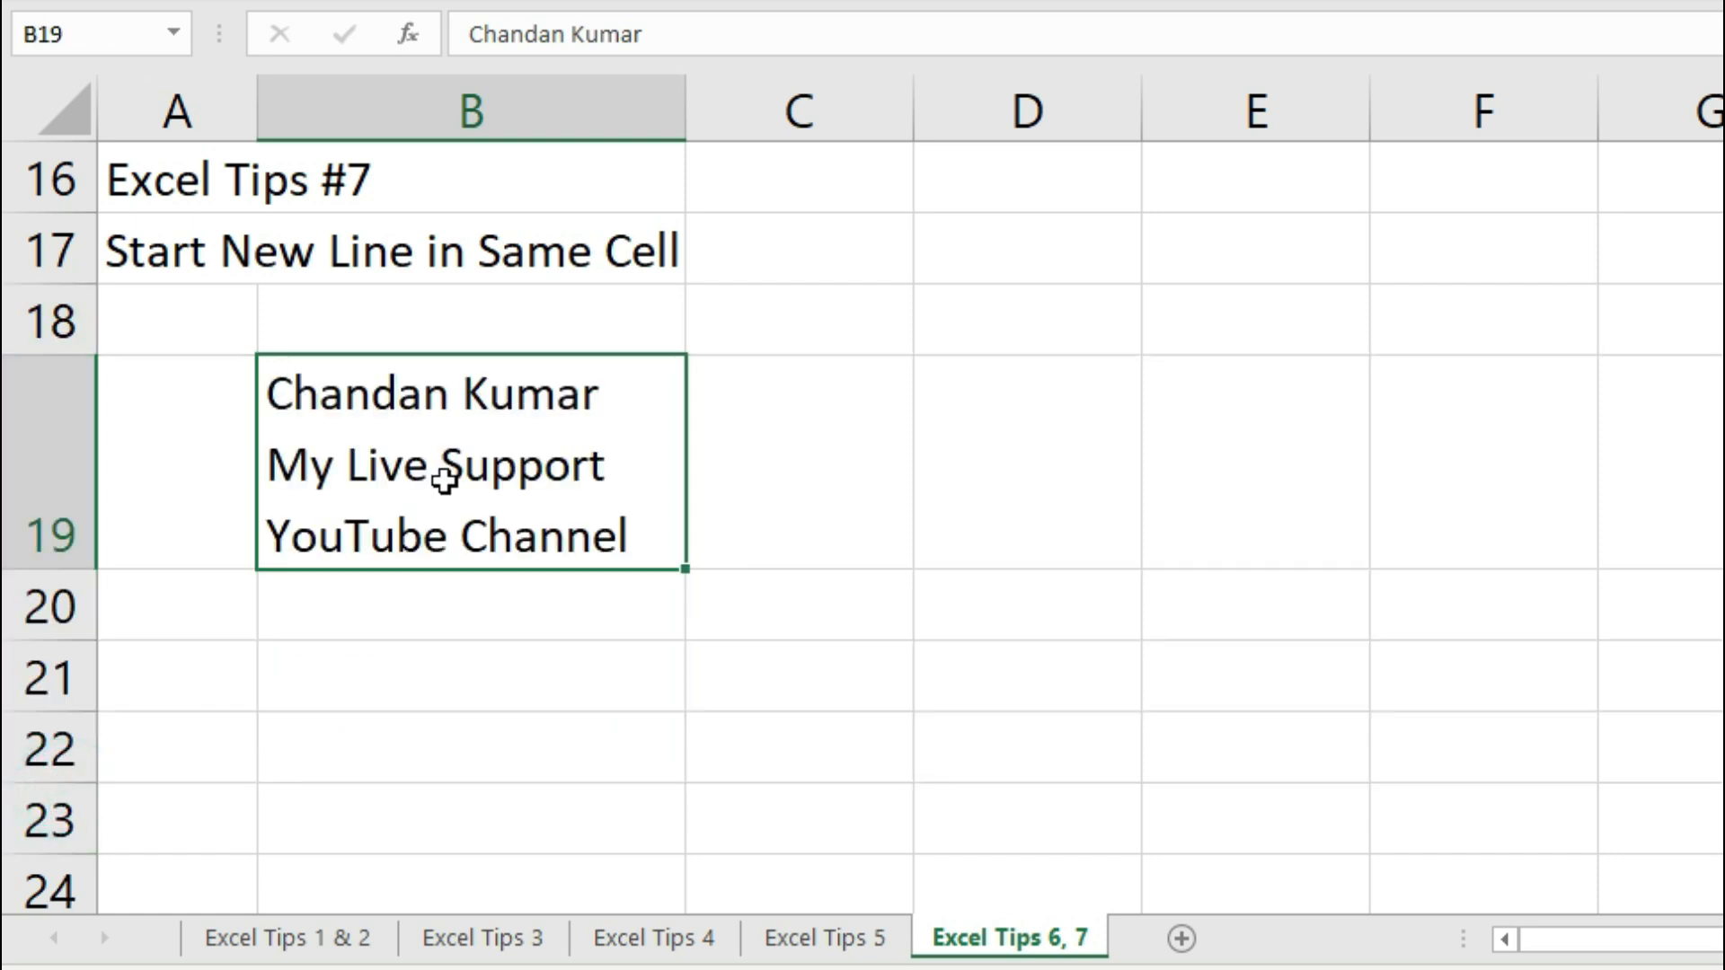
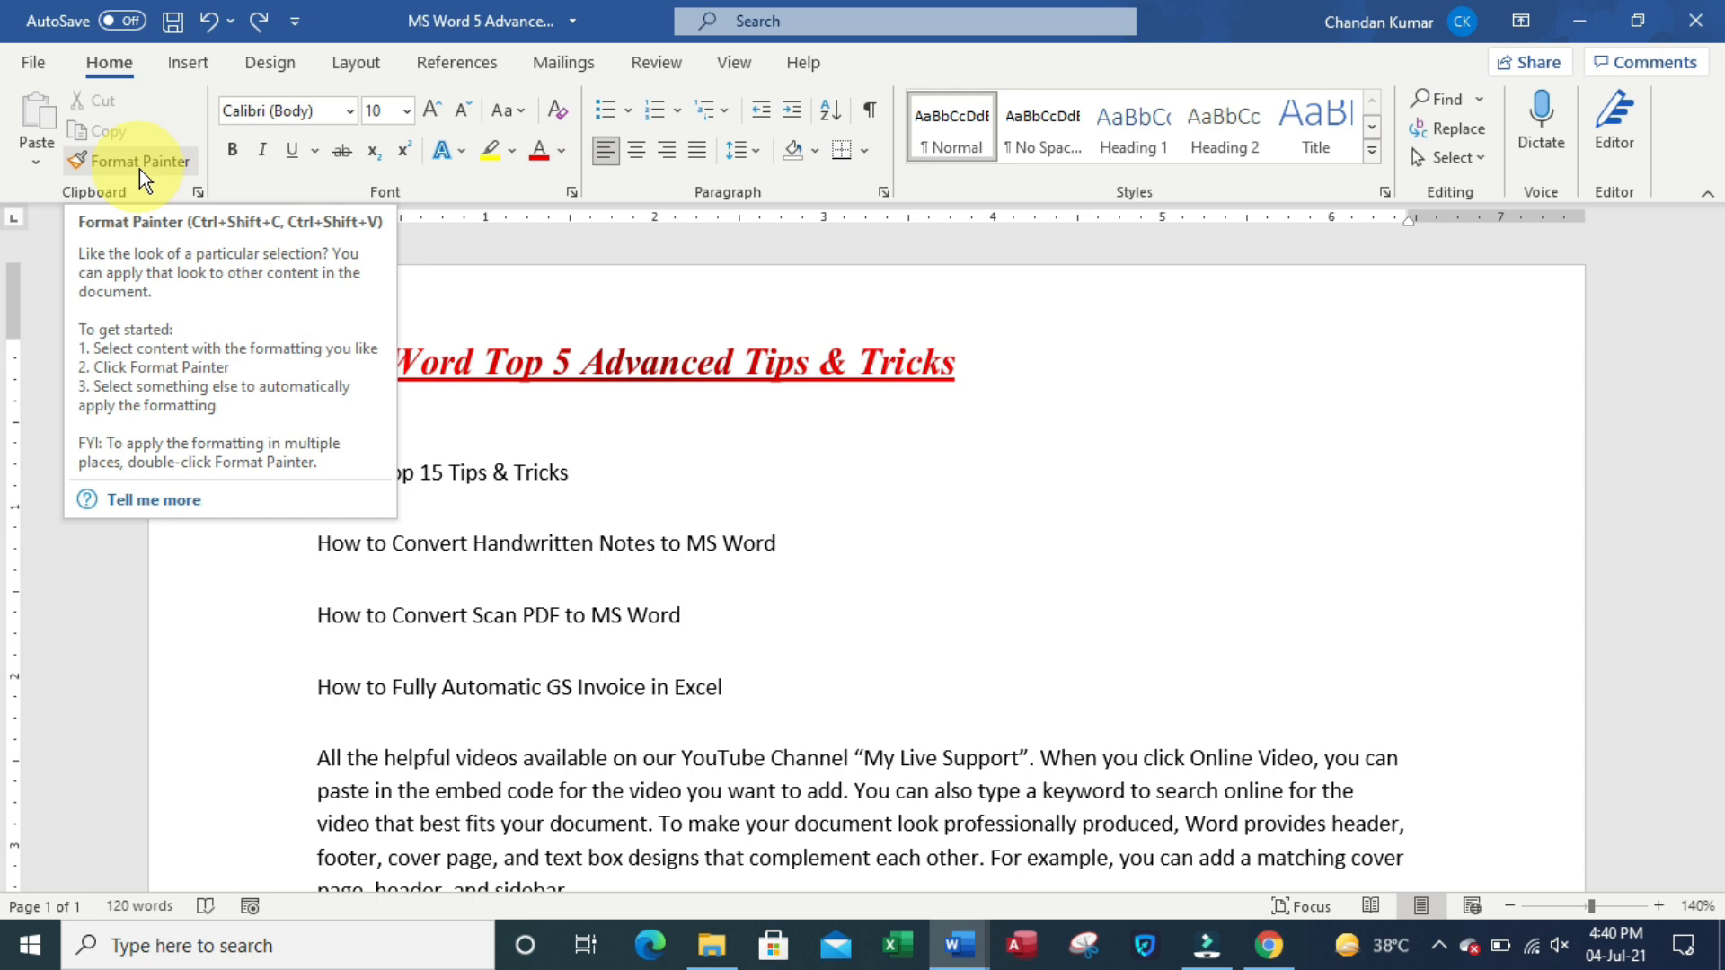
Step: Try out selections on parts of the red title and the lines below it
{"action": "left_click", "coordinate": [486, 362]}
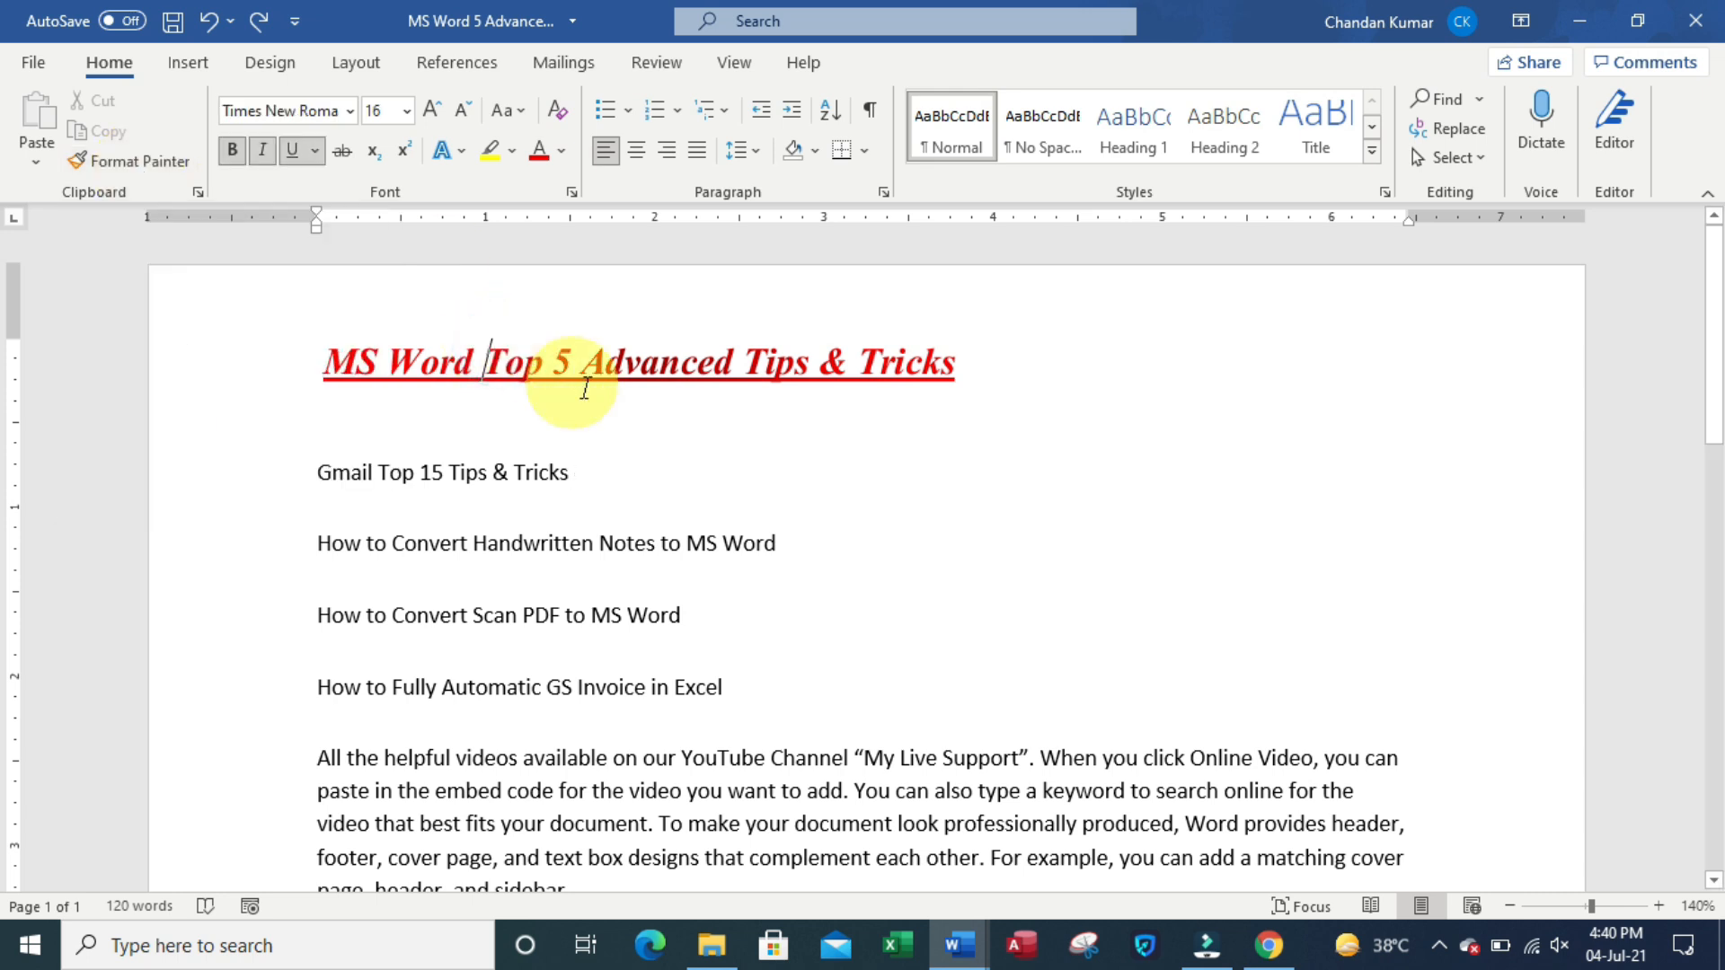
{"action": "left_click_drag", "start_coordinate": [582, 364], "coordinate": [641, 364]}
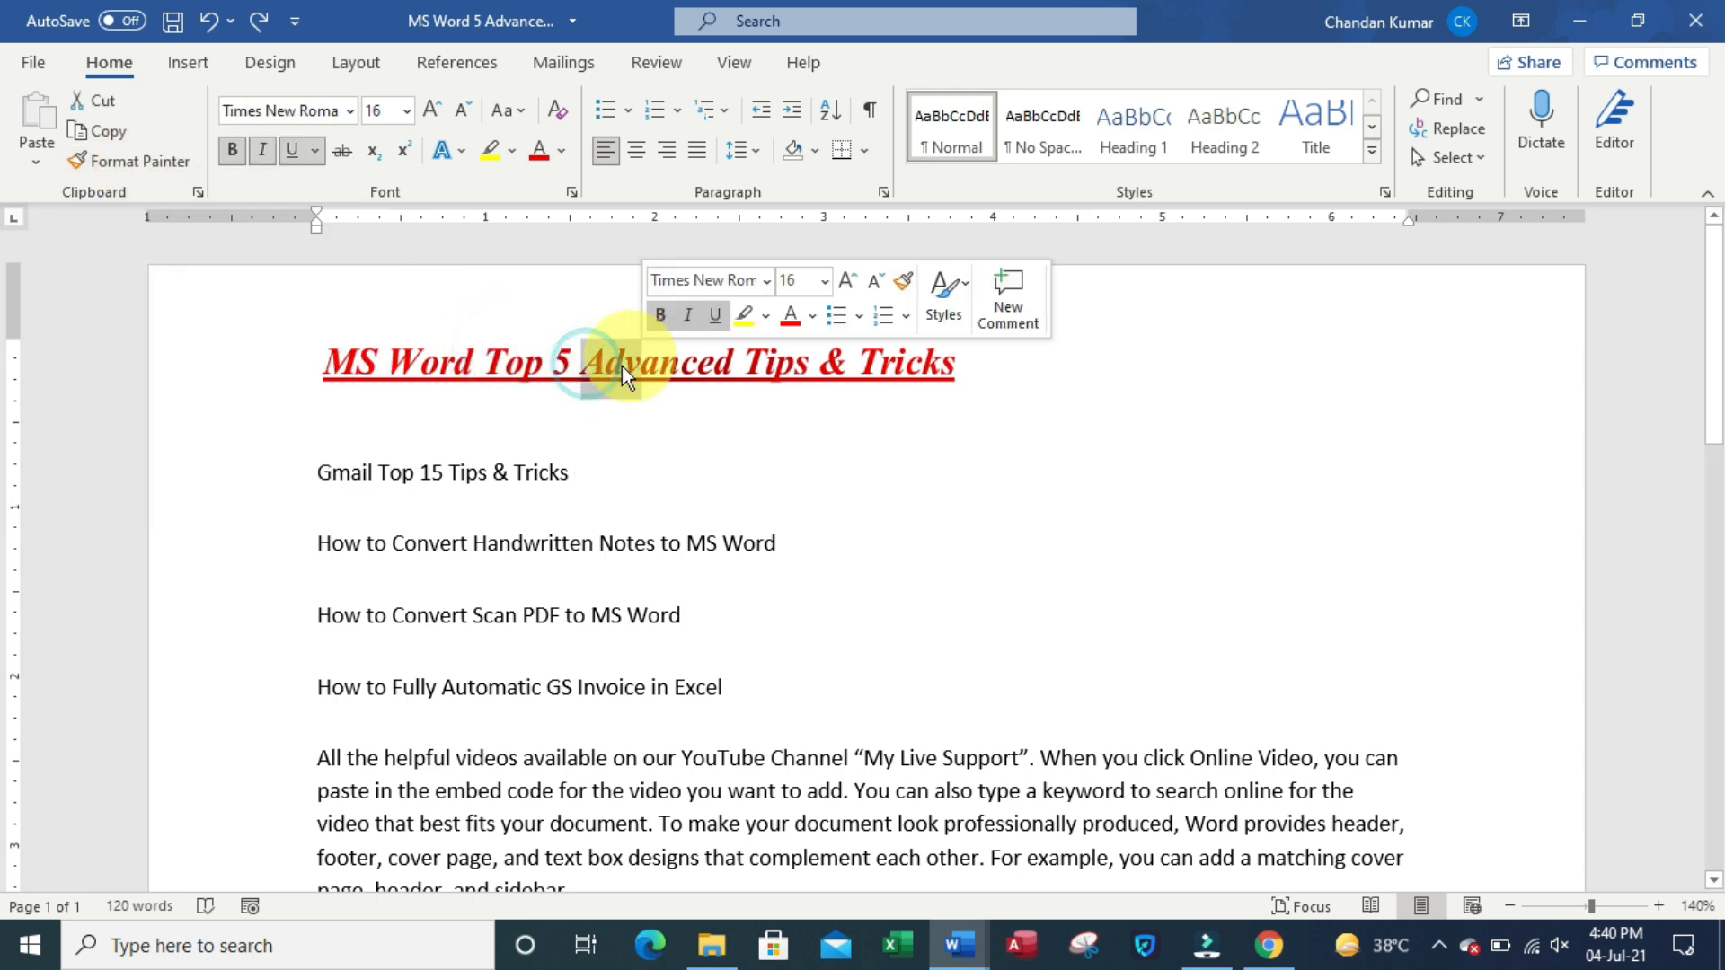
{"action": "left_click", "coordinate": [314, 473]}
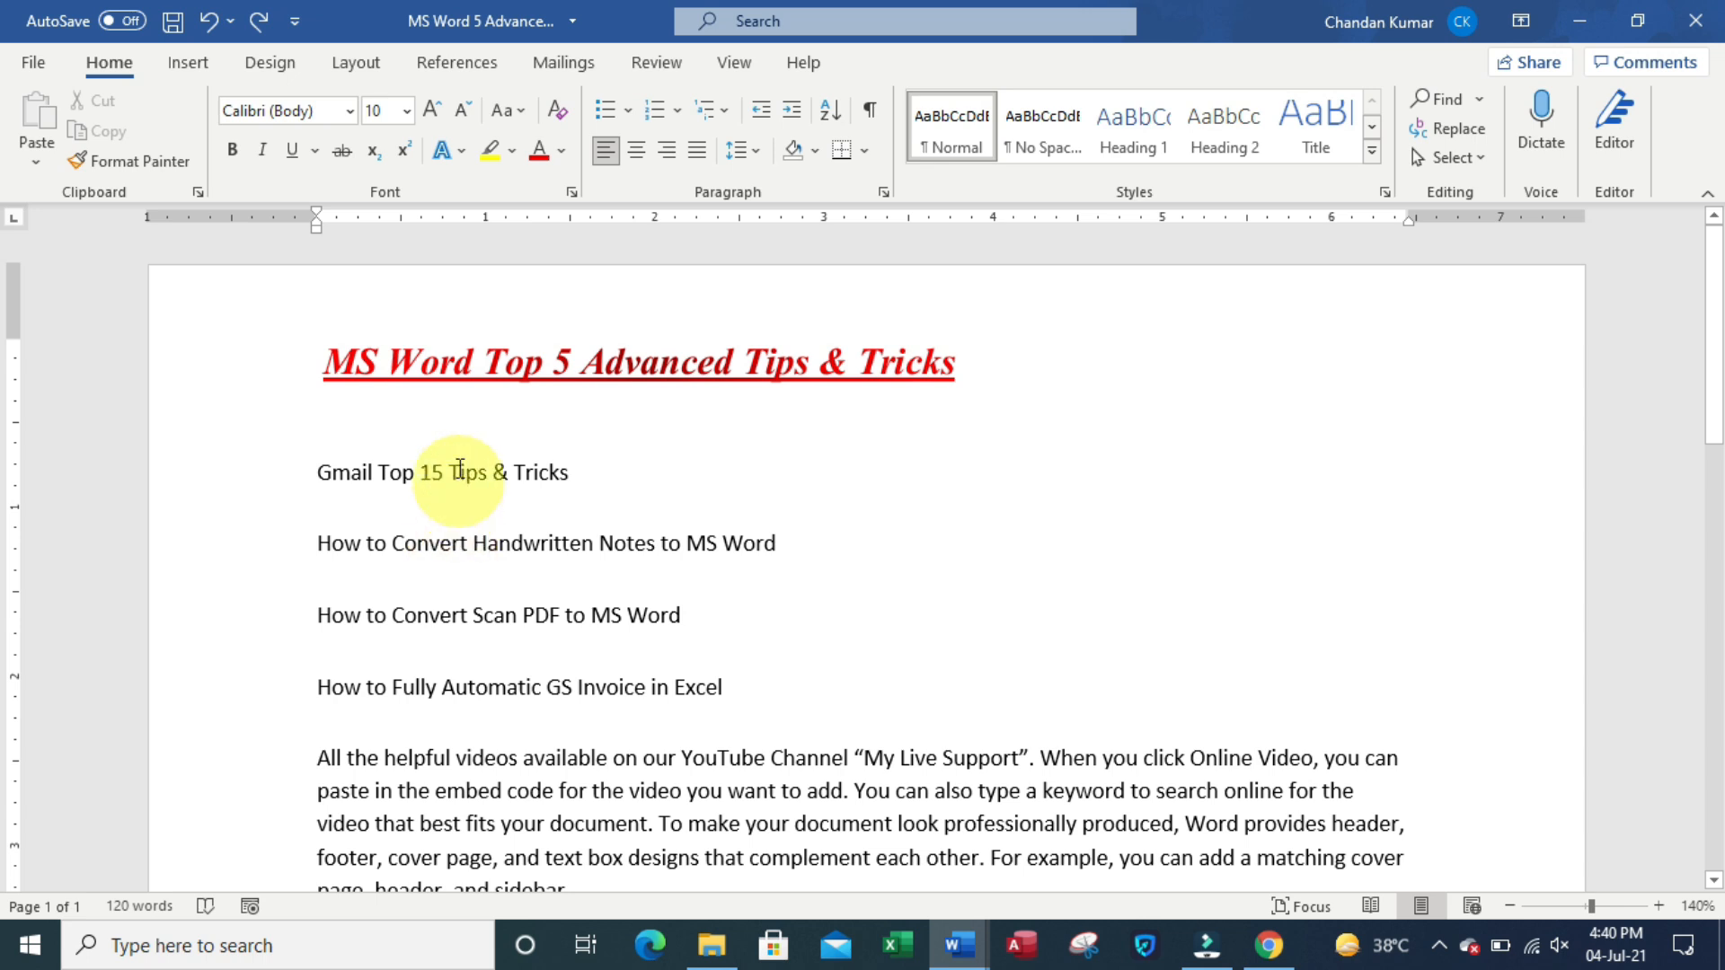
{"action": "left_click_drag", "start_coordinate": [328, 364], "coordinate": [643, 378]}
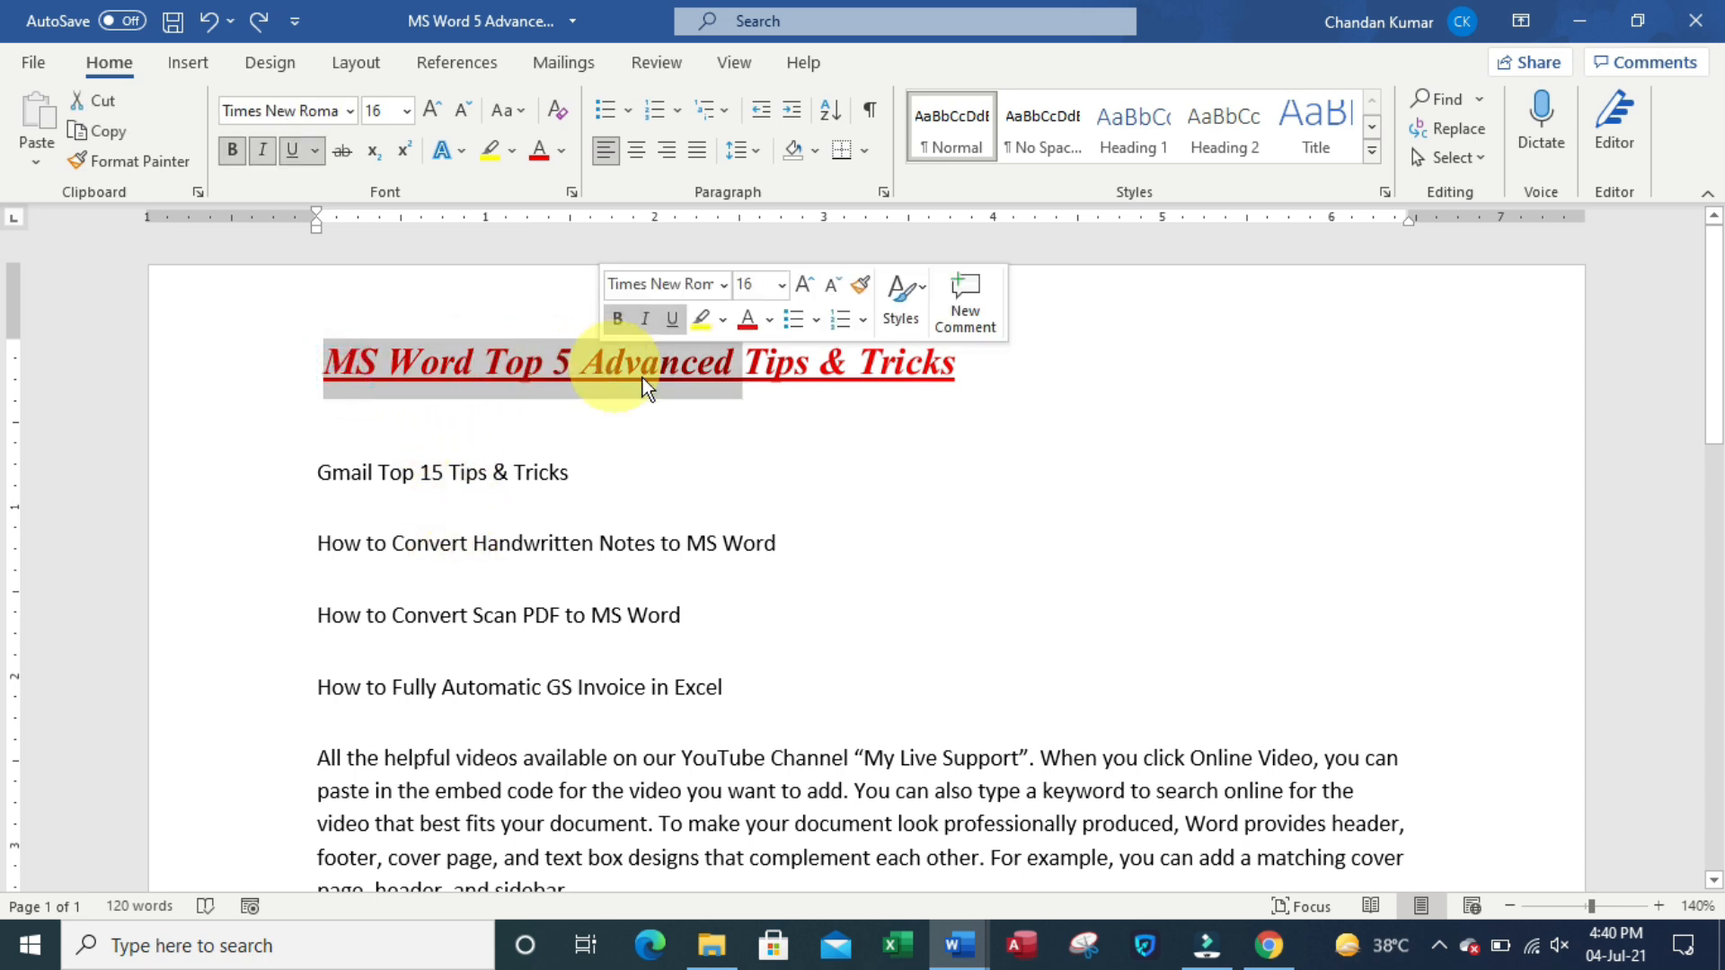
{"action": "left_click", "coordinate": [545, 366]}
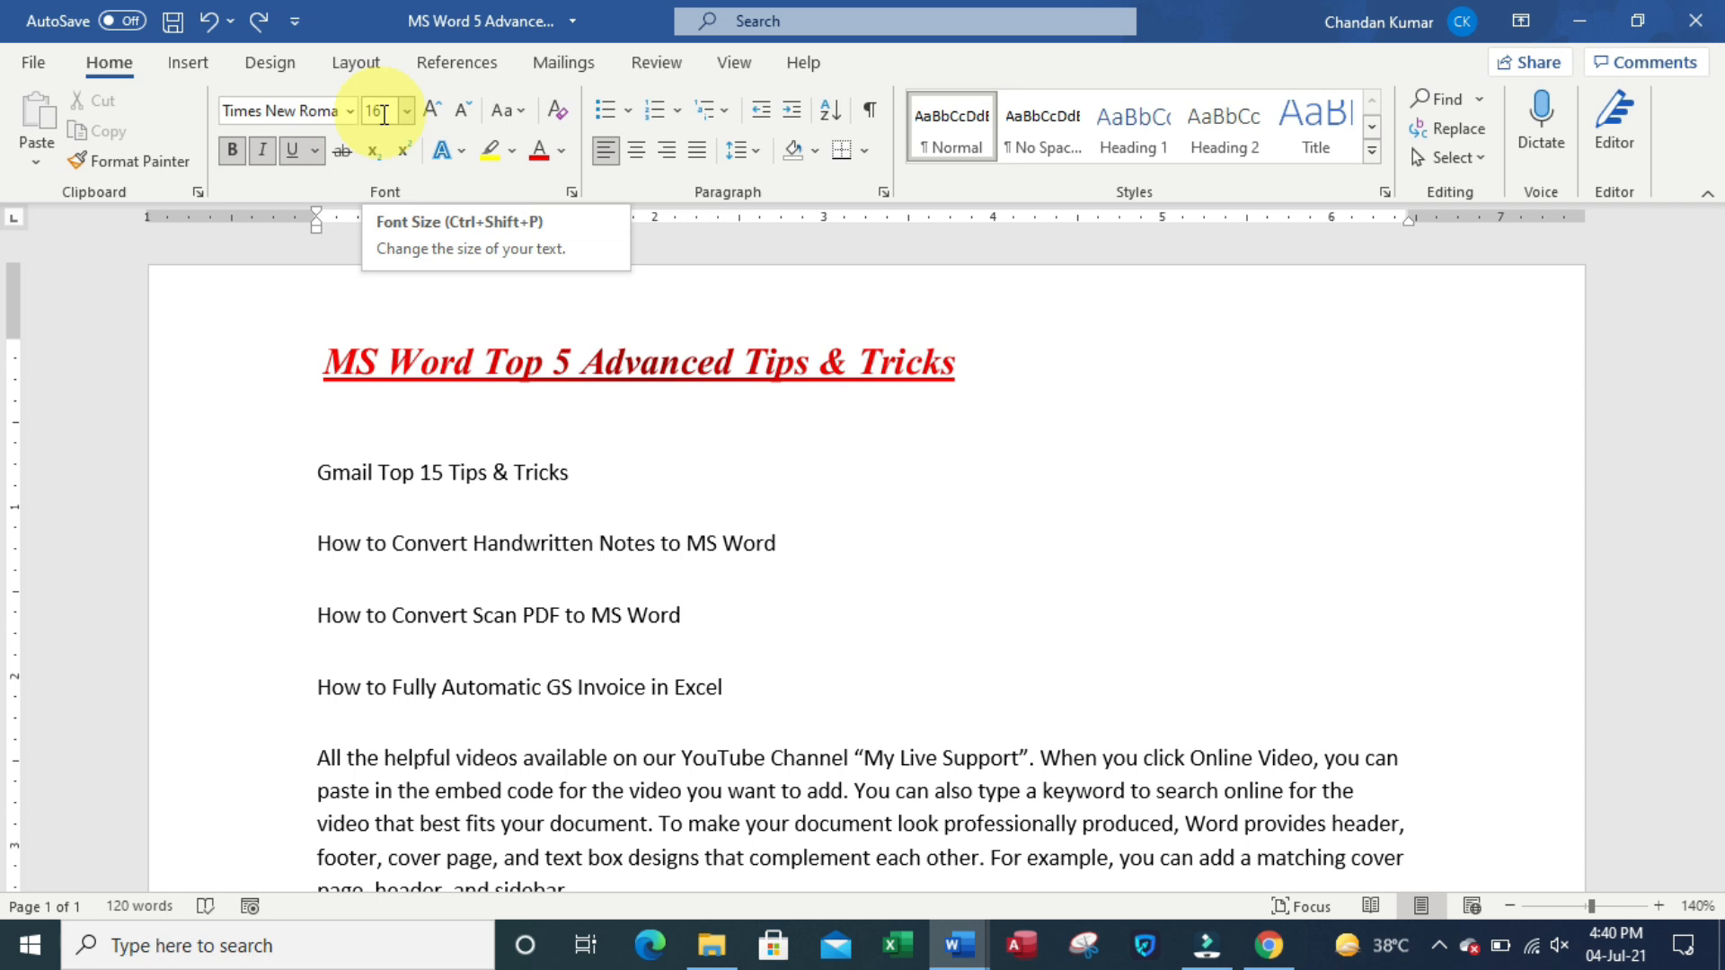
{"action": "left_click_drag", "start_coordinate": [318, 363], "coordinate": [889, 316]}
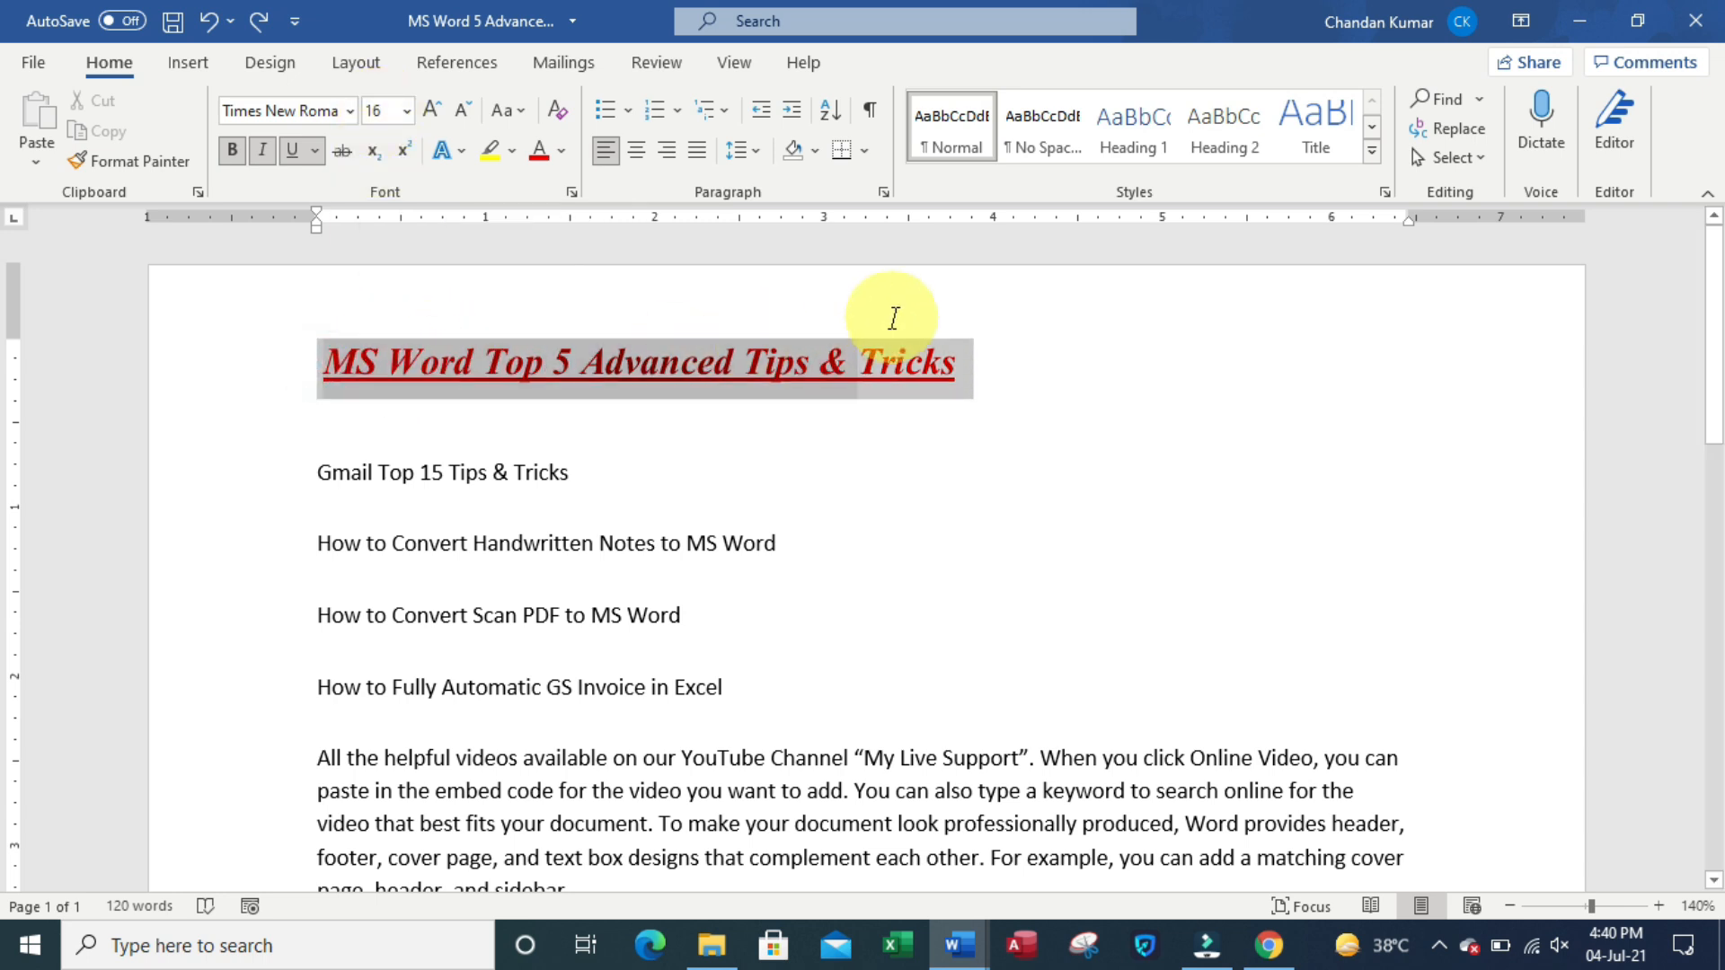
{"action": "left_click", "coordinate": [588, 369]}
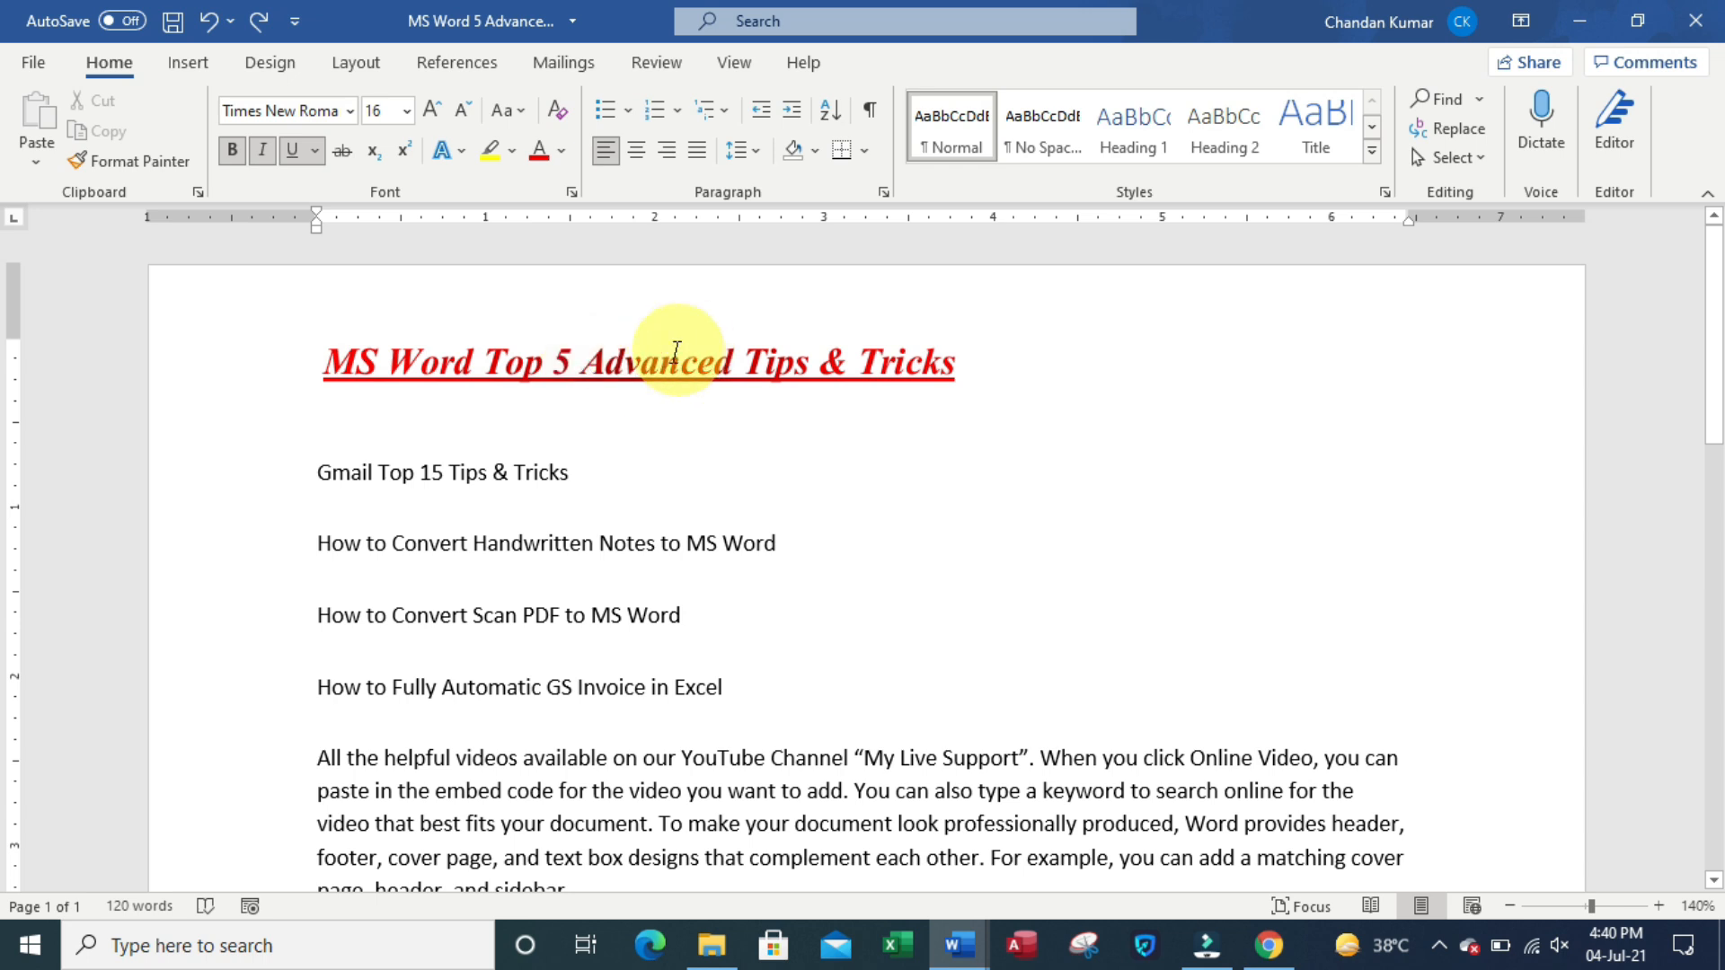
{"action": "left_click_drag", "start_coordinate": [643, 369], "coordinate": [585, 364]}
{"action": "left_click_drag", "start_coordinate": [321, 542], "coordinate": [602, 691]}
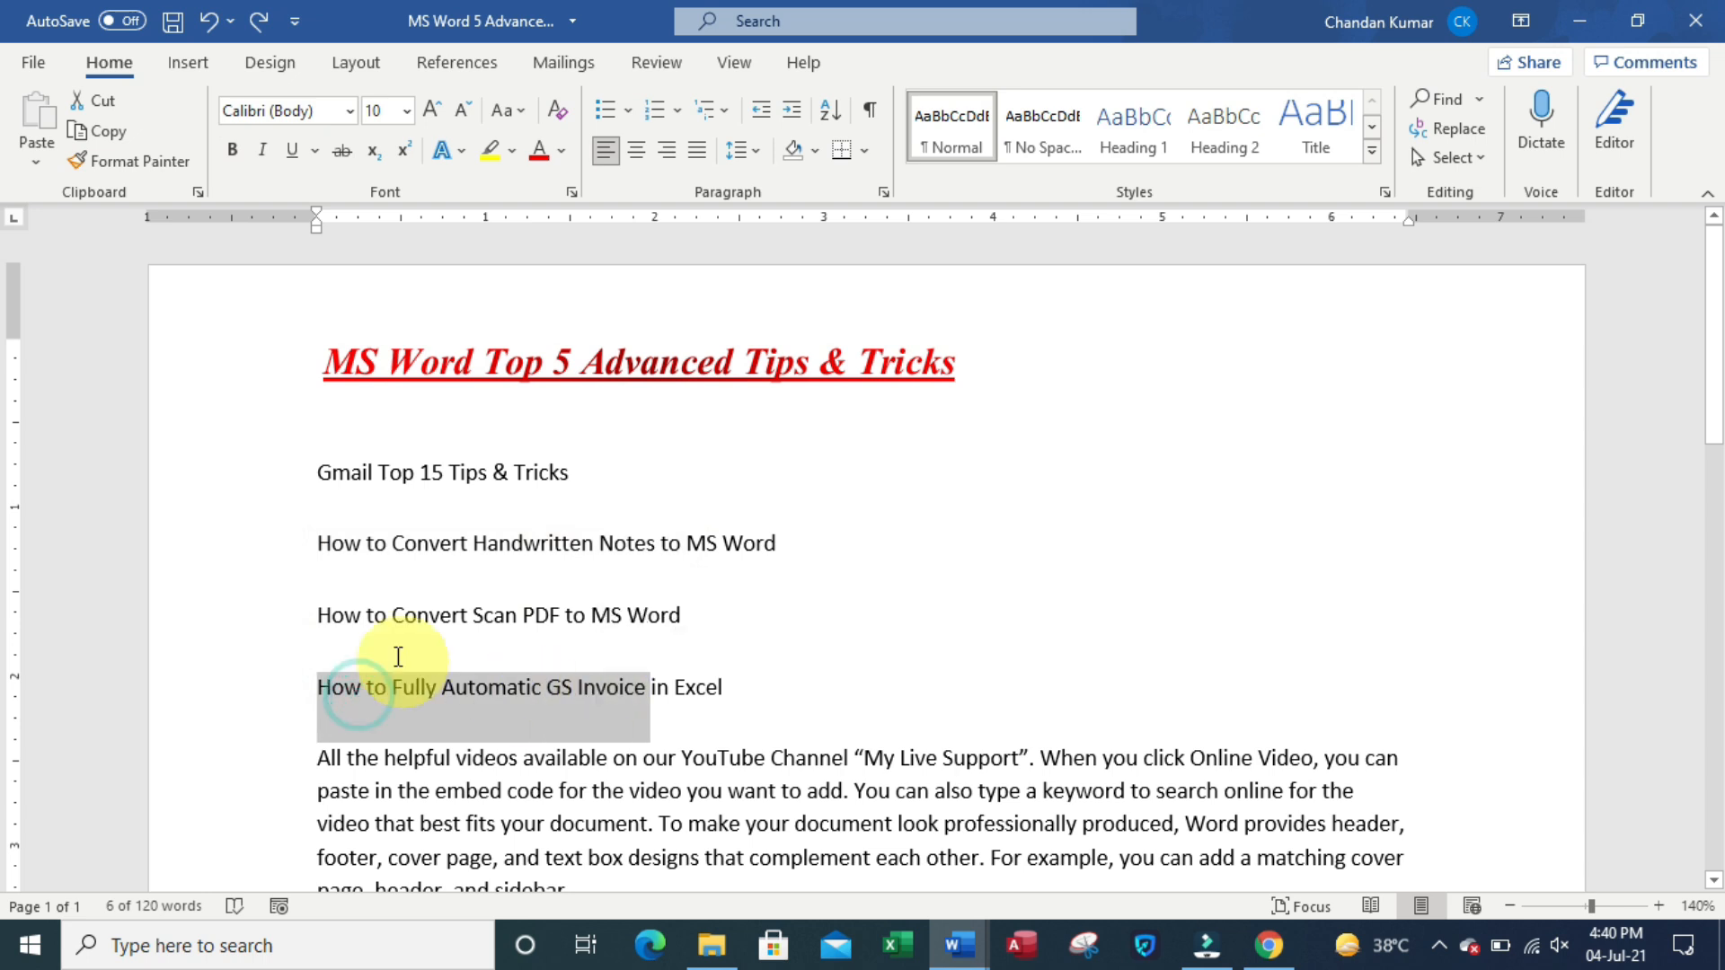
{"action": "left_click_drag", "start_coordinate": [377, 618], "coordinate": [551, 616]}
{"action": "left_click", "coordinate": [452, 542]}
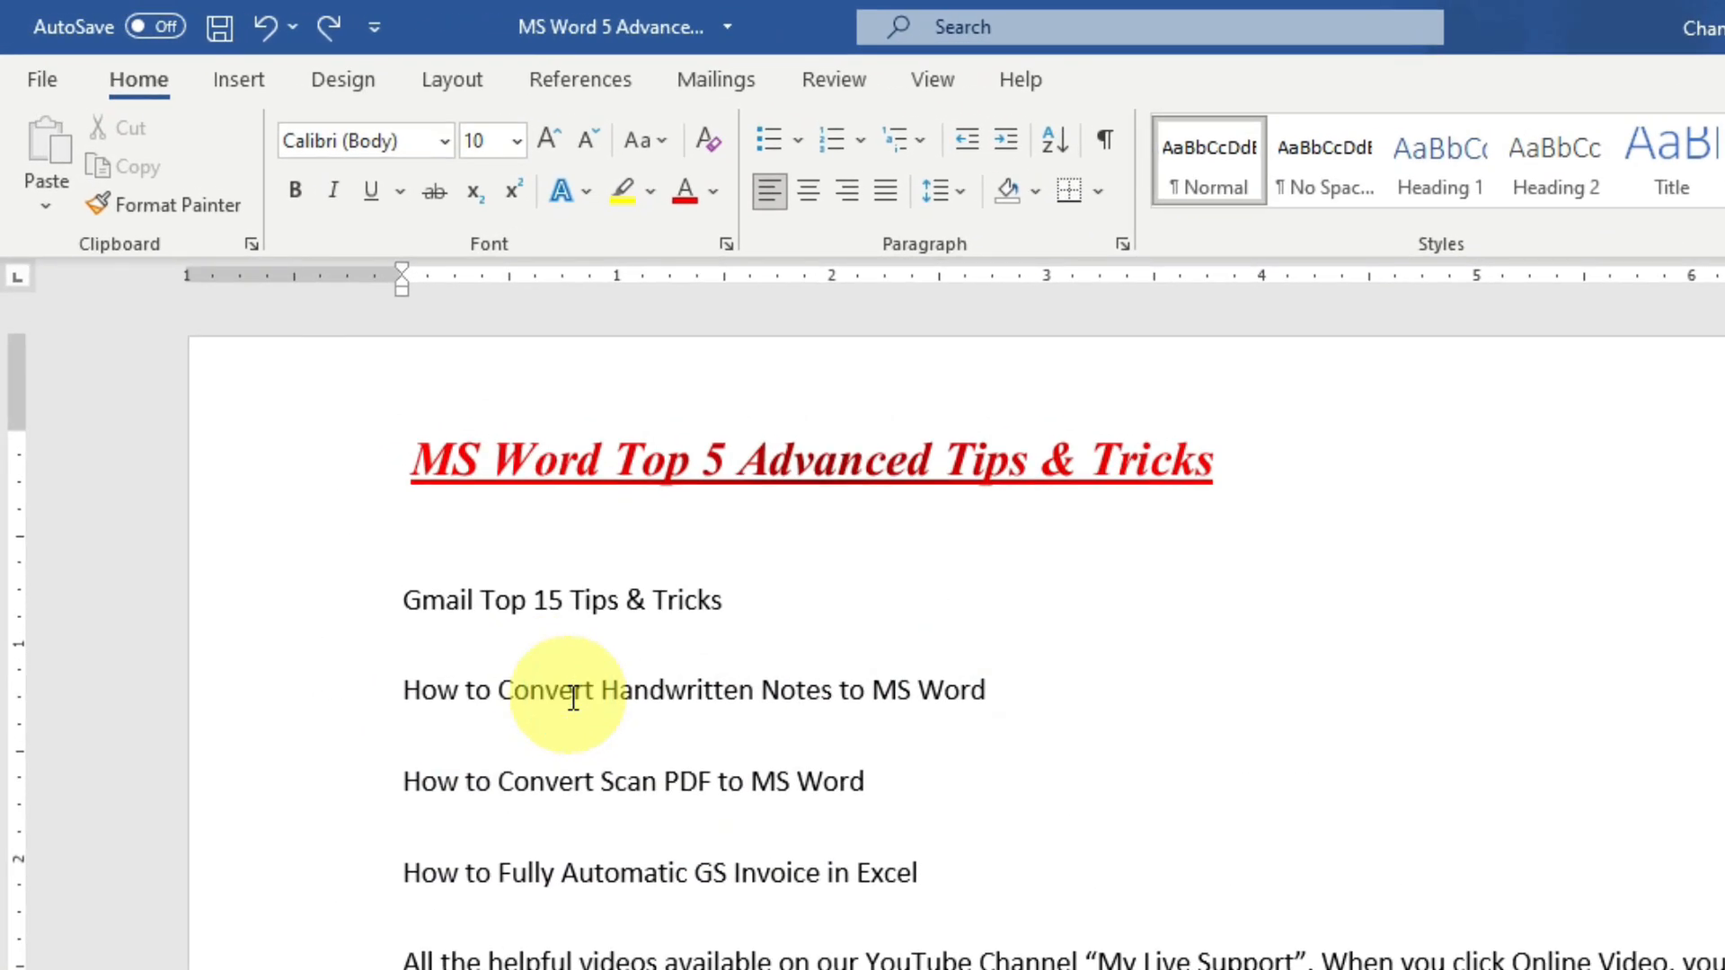
Step: Format-paint the title's style onto the 'How to Convert Handwritten Notes to MS Word' line
{"action": "left_click", "coordinate": [678, 467]}
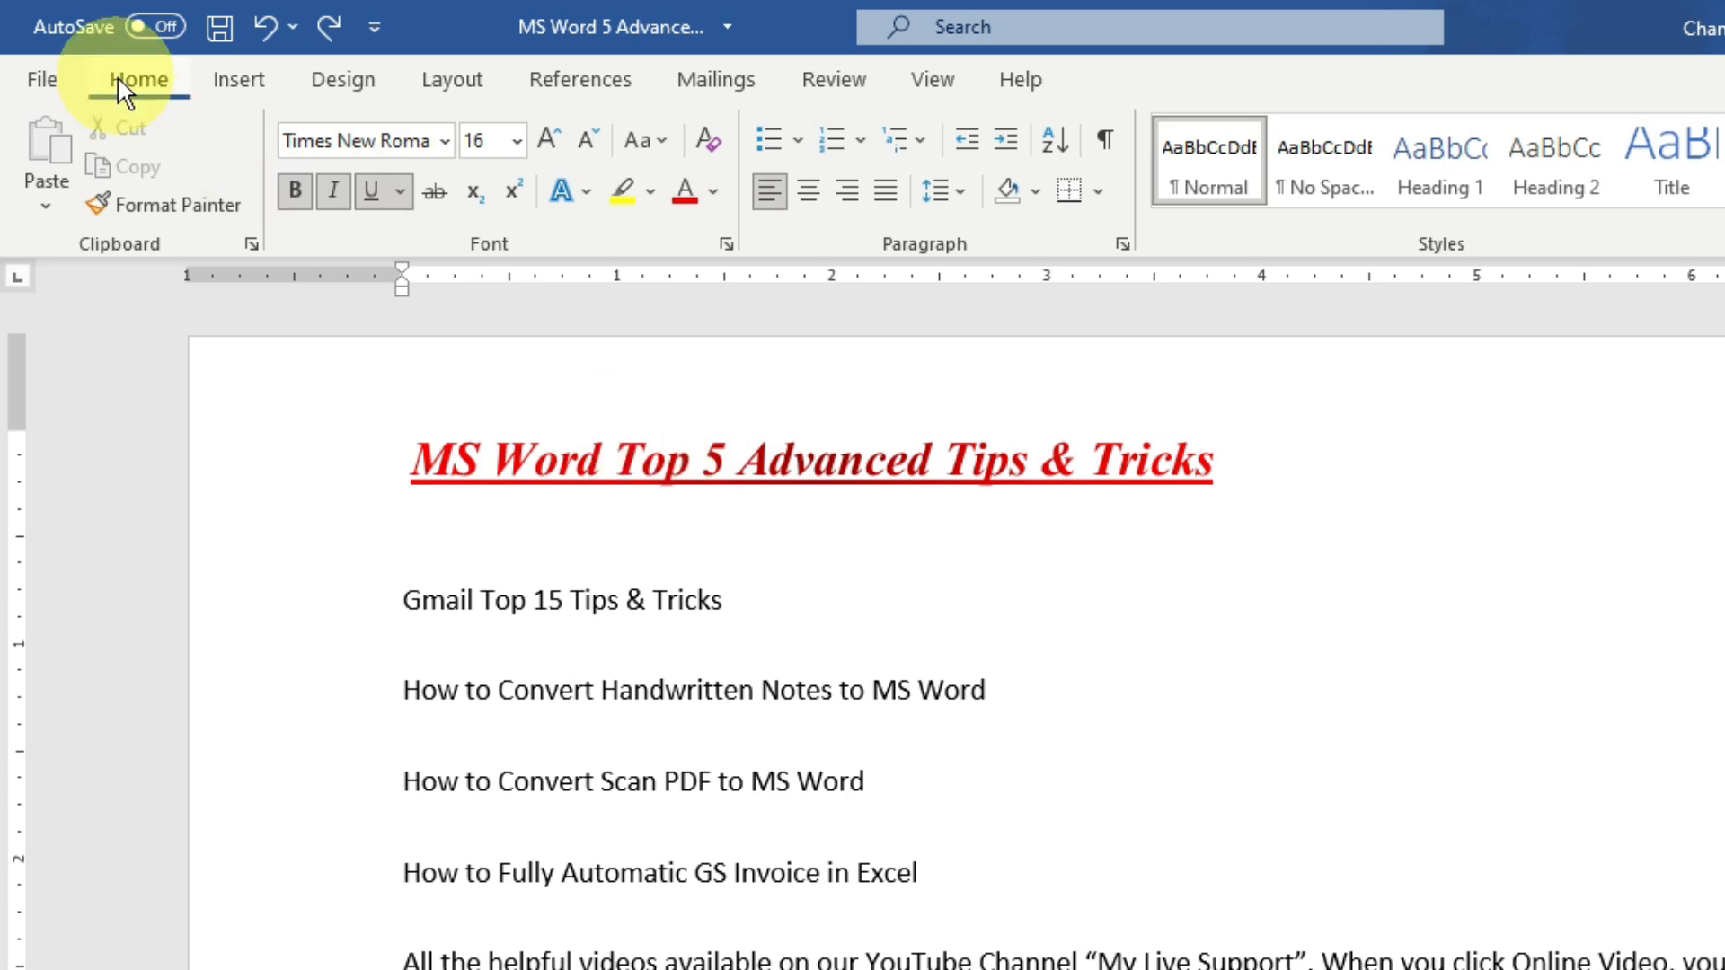
{"action": "left_click", "coordinate": [148, 206]}
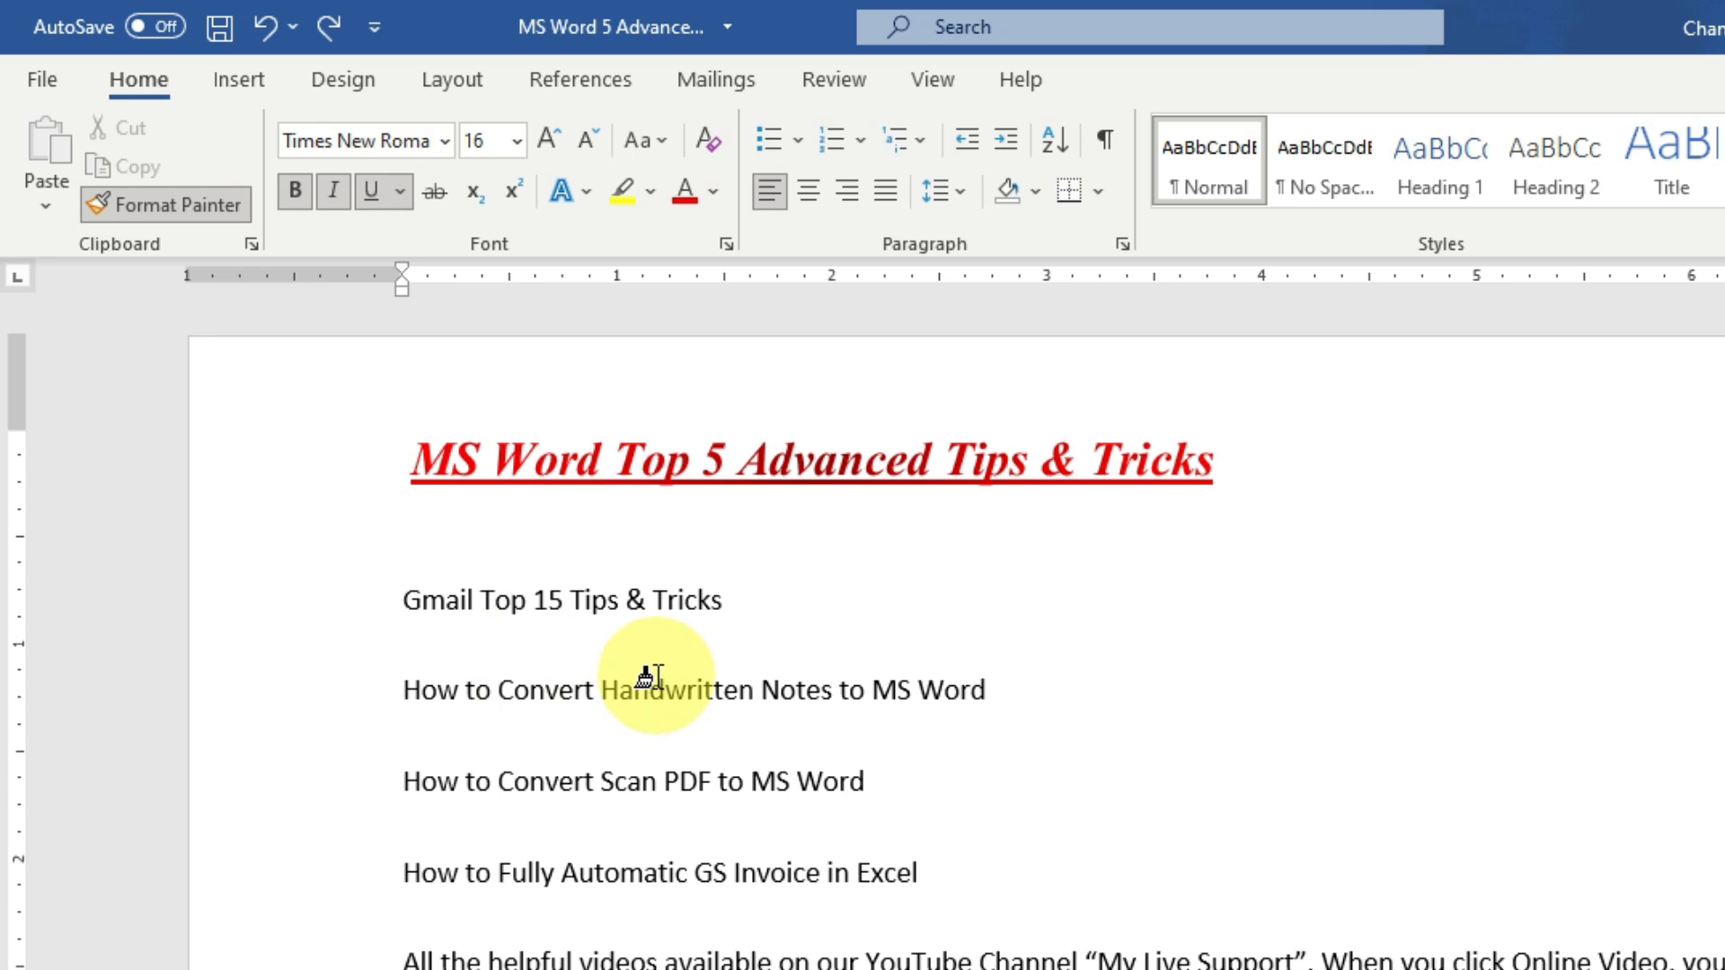
{"action": "left_click_drag", "start_coordinate": [403, 687], "coordinate": [979, 680]}
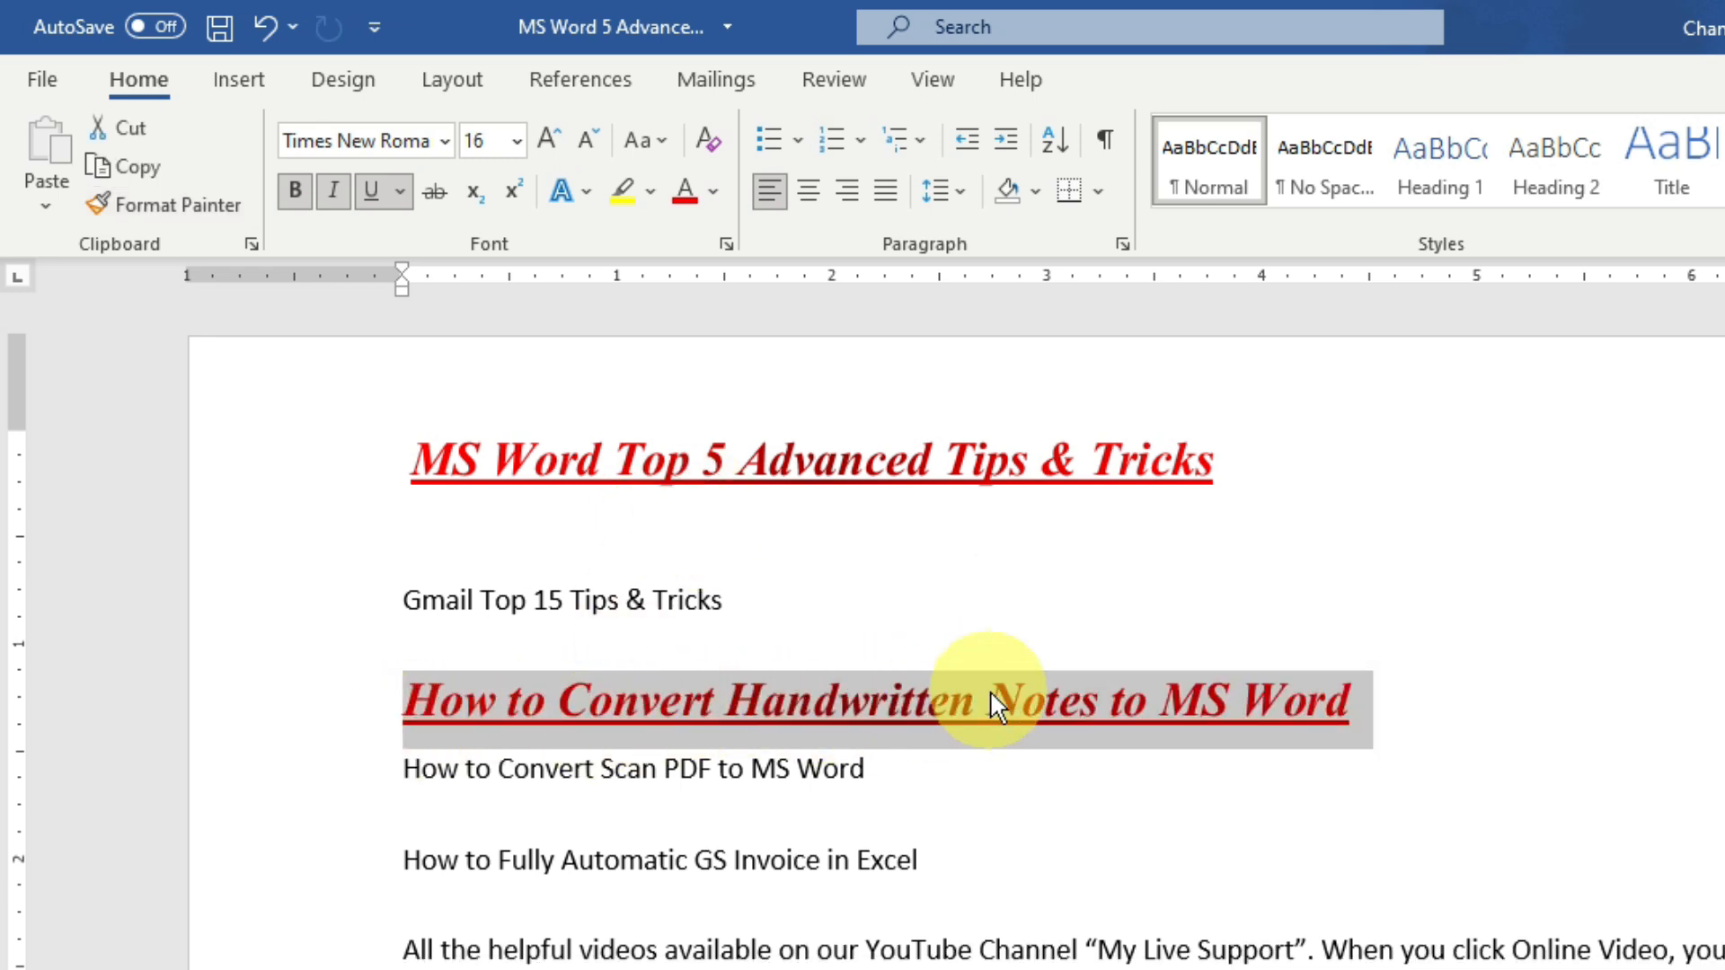
{"action": "left_click_drag", "start_coordinate": [404, 860], "coordinate": [923, 860]}
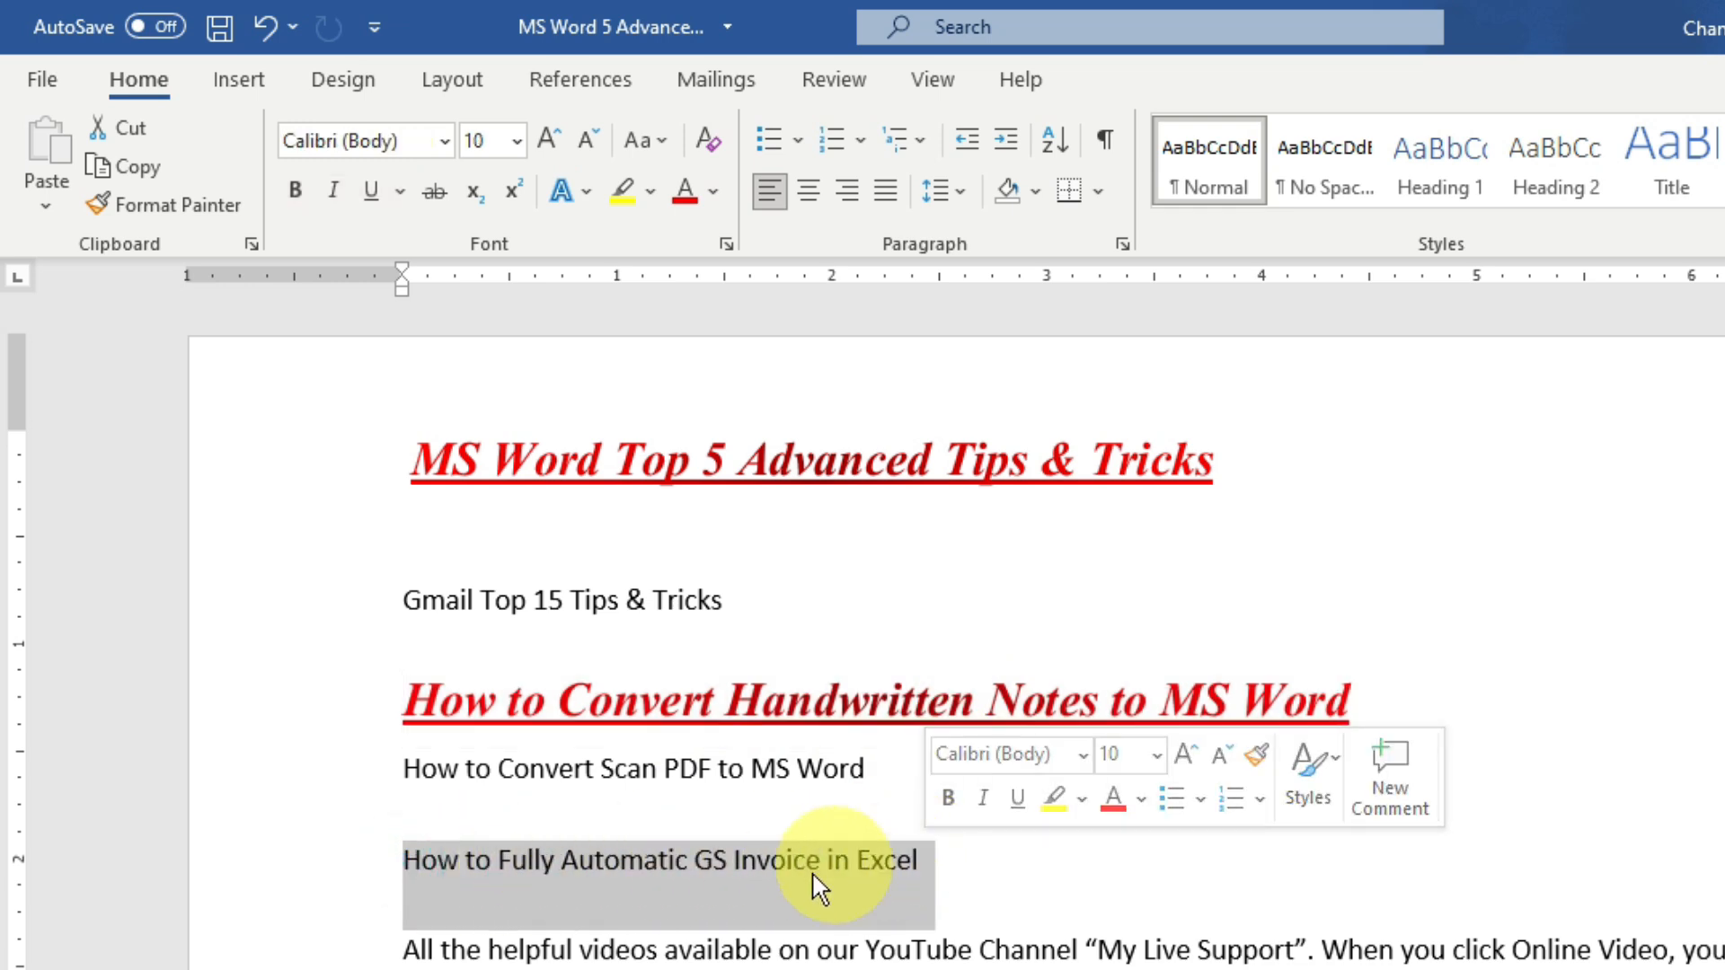
{"action": "left_click", "coordinate": [666, 701]}
{"action": "left_click", "coordinate": [679, 478]}
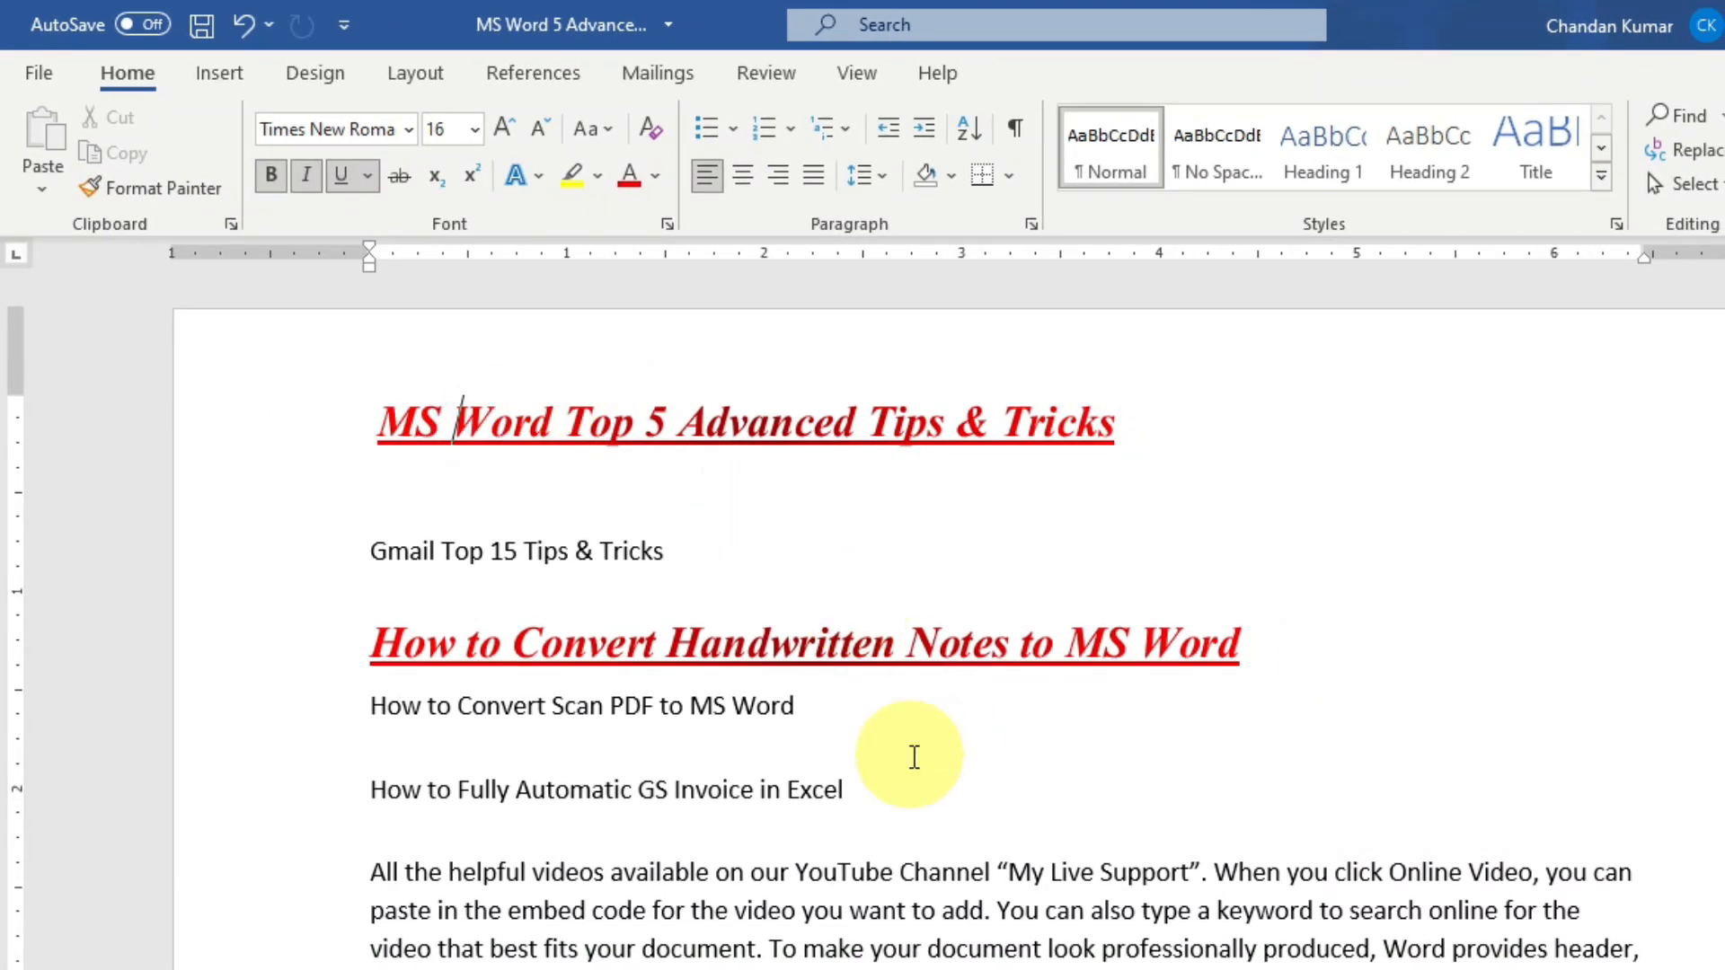
Step: Format-paint the title's style onto the GS Invoice in Excel line
{"action": "left_click_drag", "start_coordinate": [915, 782], "coordinate": [348, 776]}
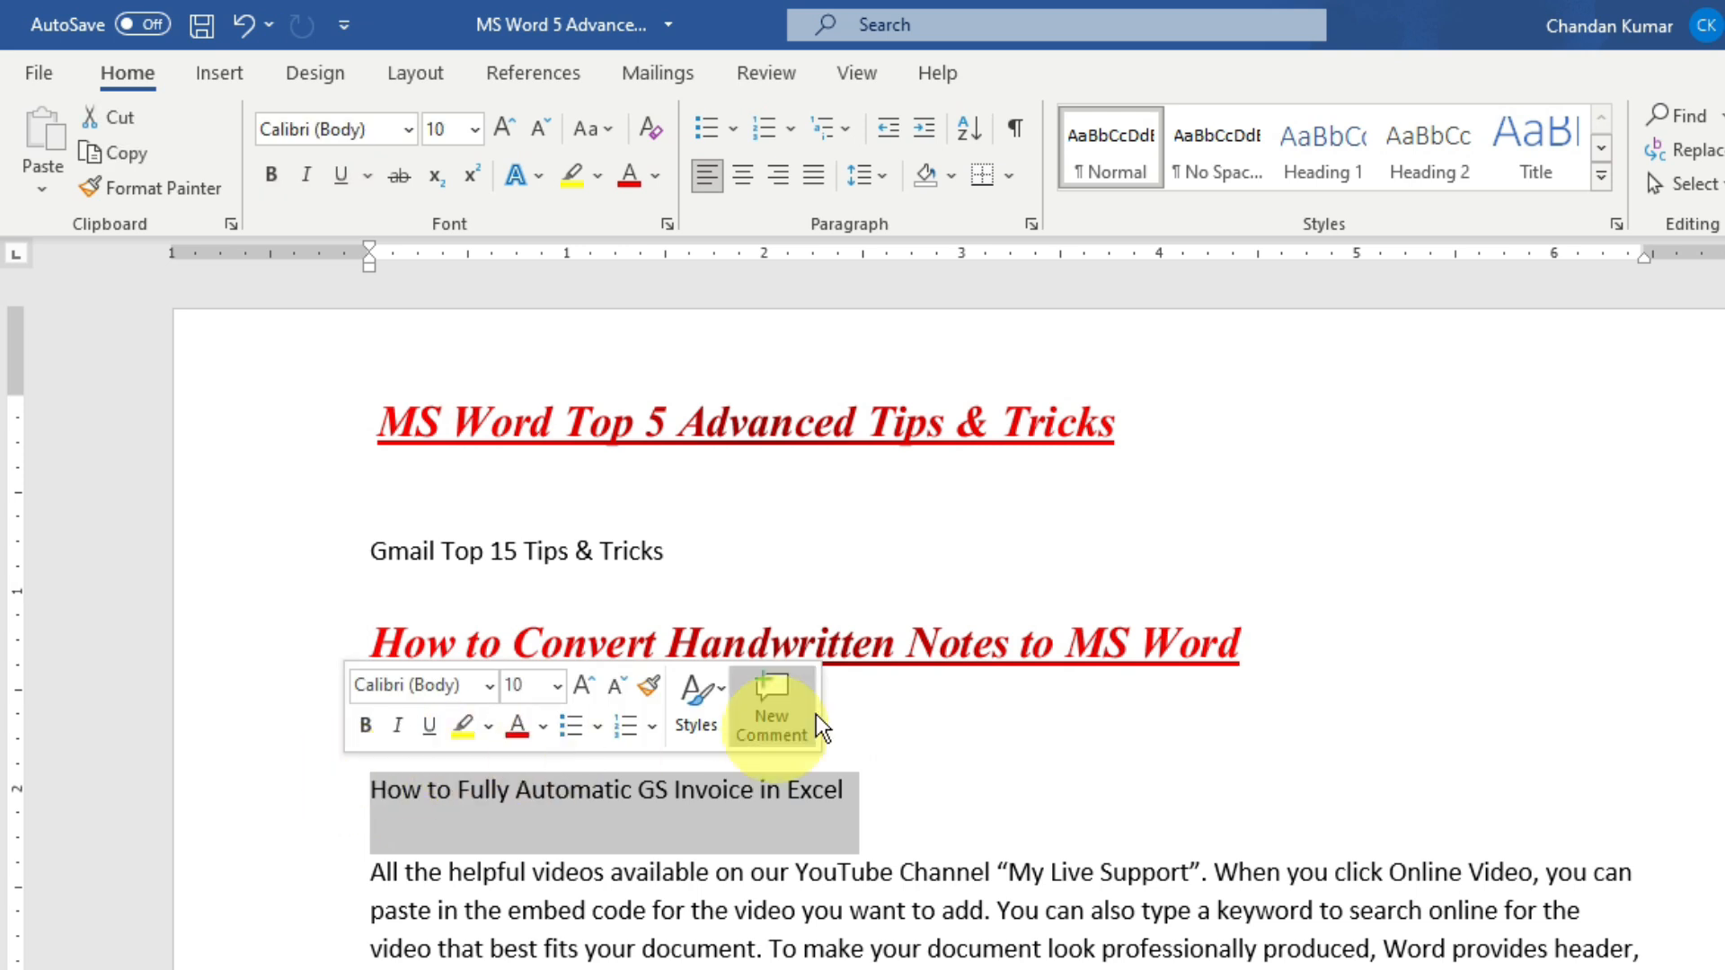
{"action": "left_click", "coordinate": [849, 633]}
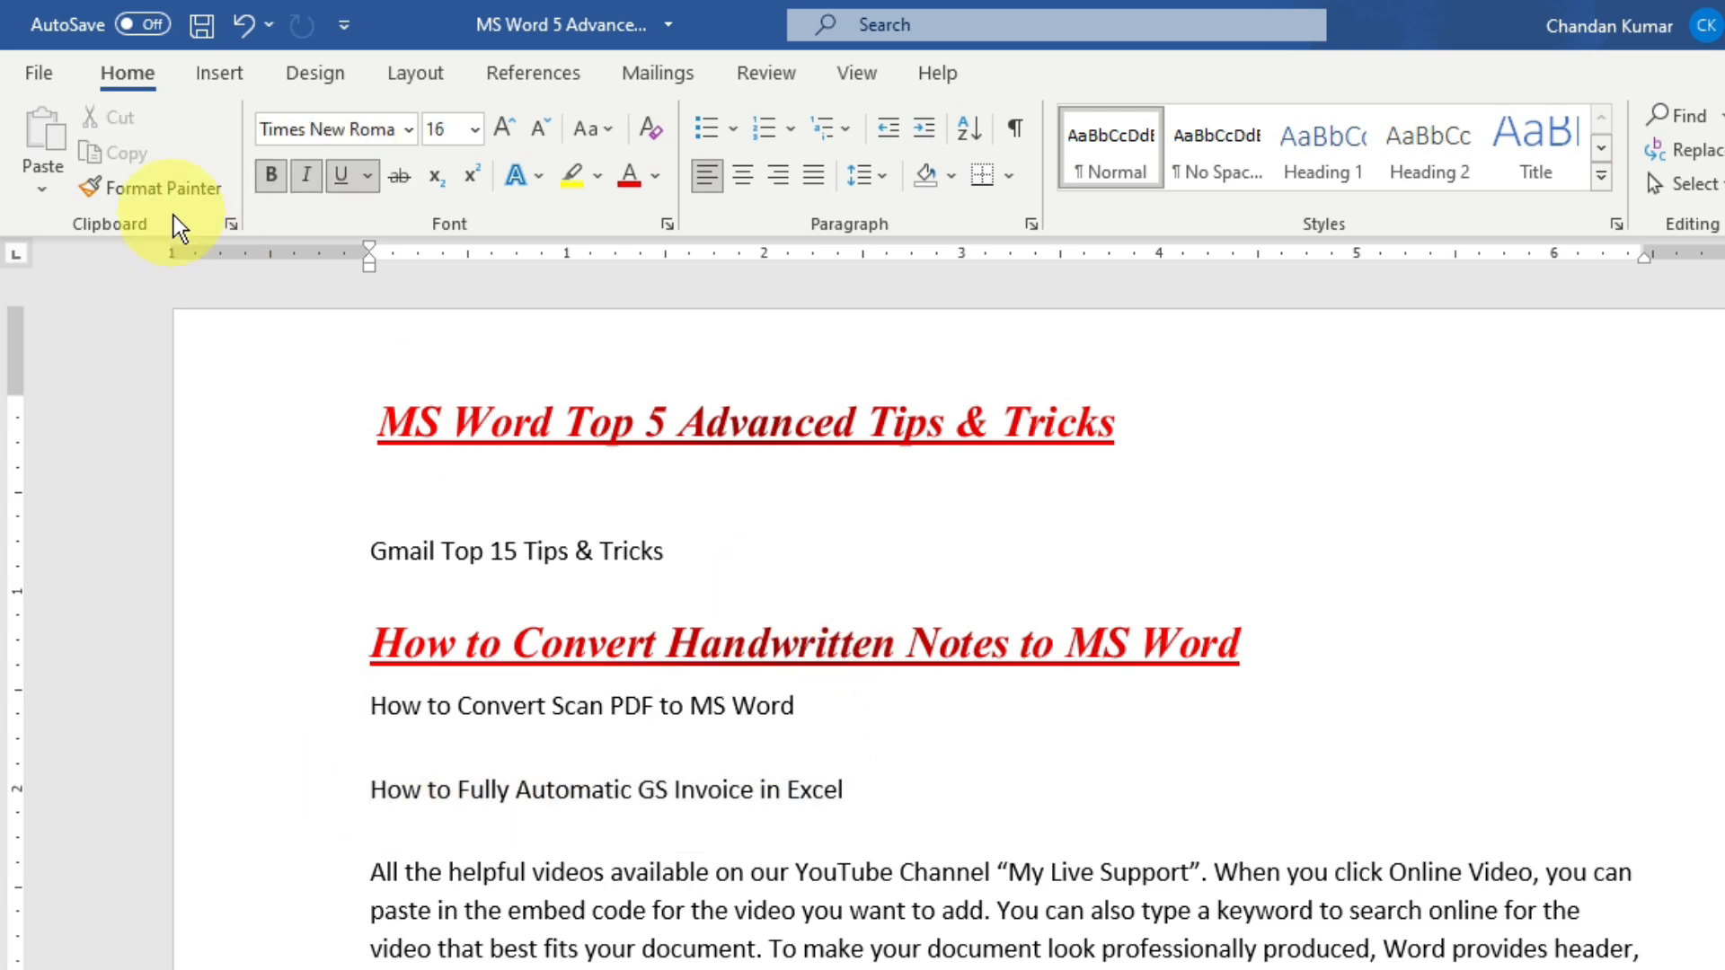
{"action": "left_click", "coordinate": [171, 188]}
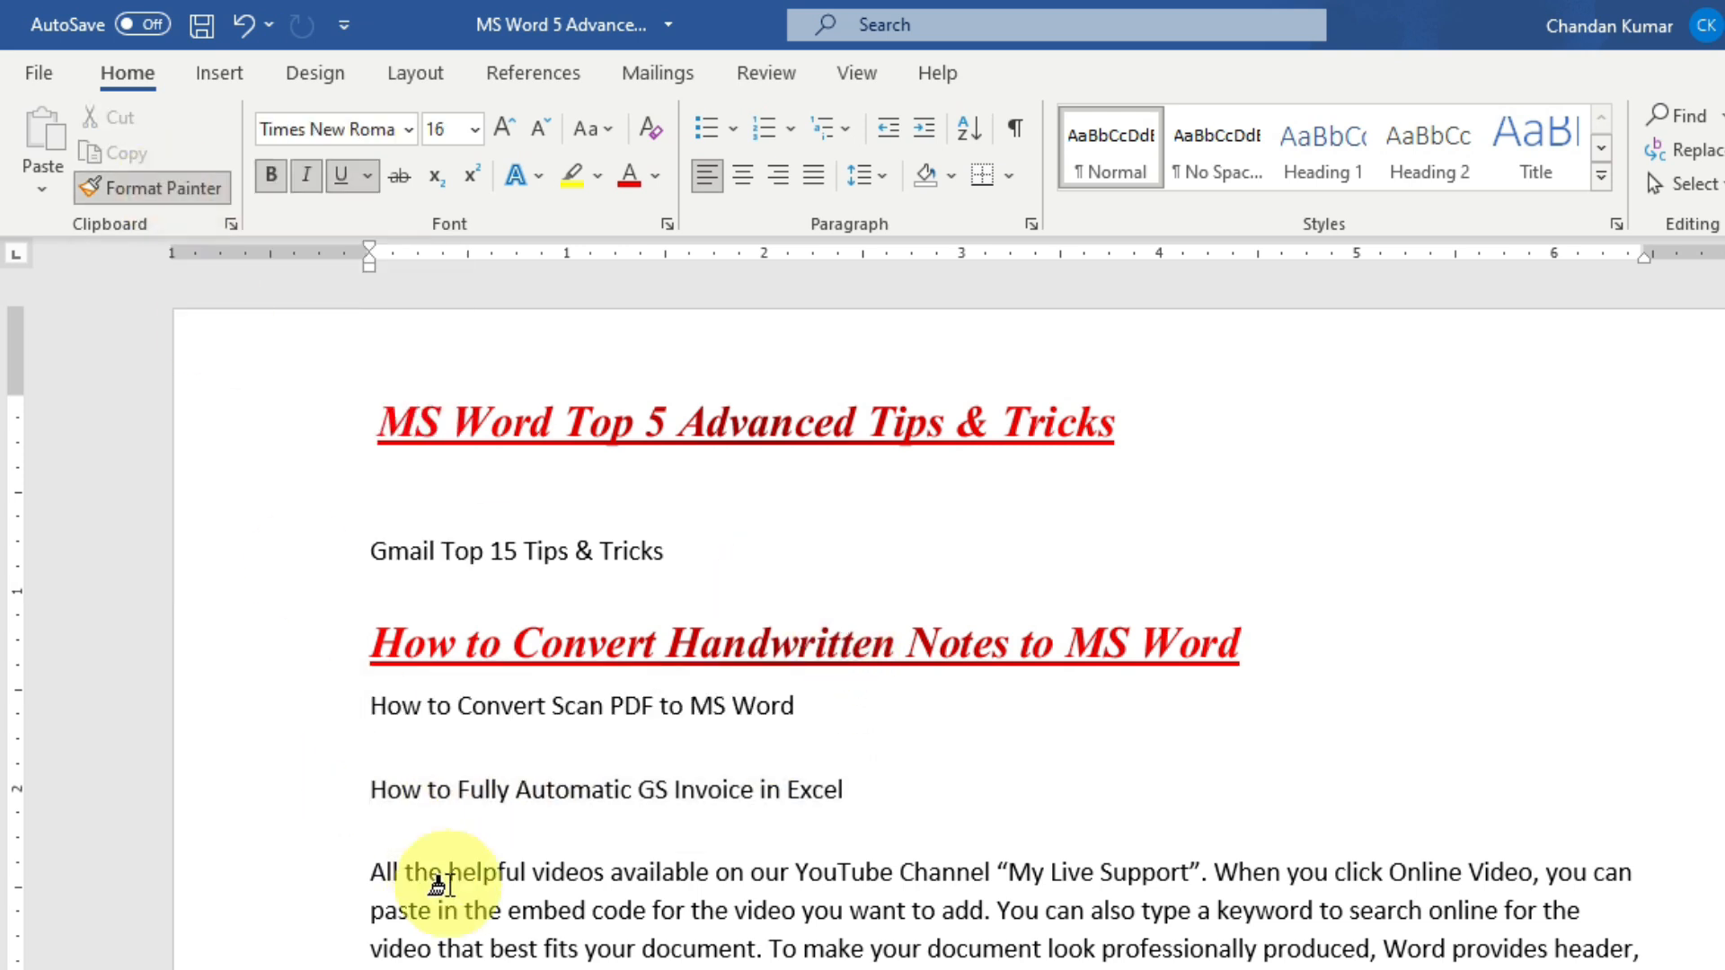
{"action": "left_click_drag", "start_coordinate": [370, 786], "coordinate": [844, 791]}
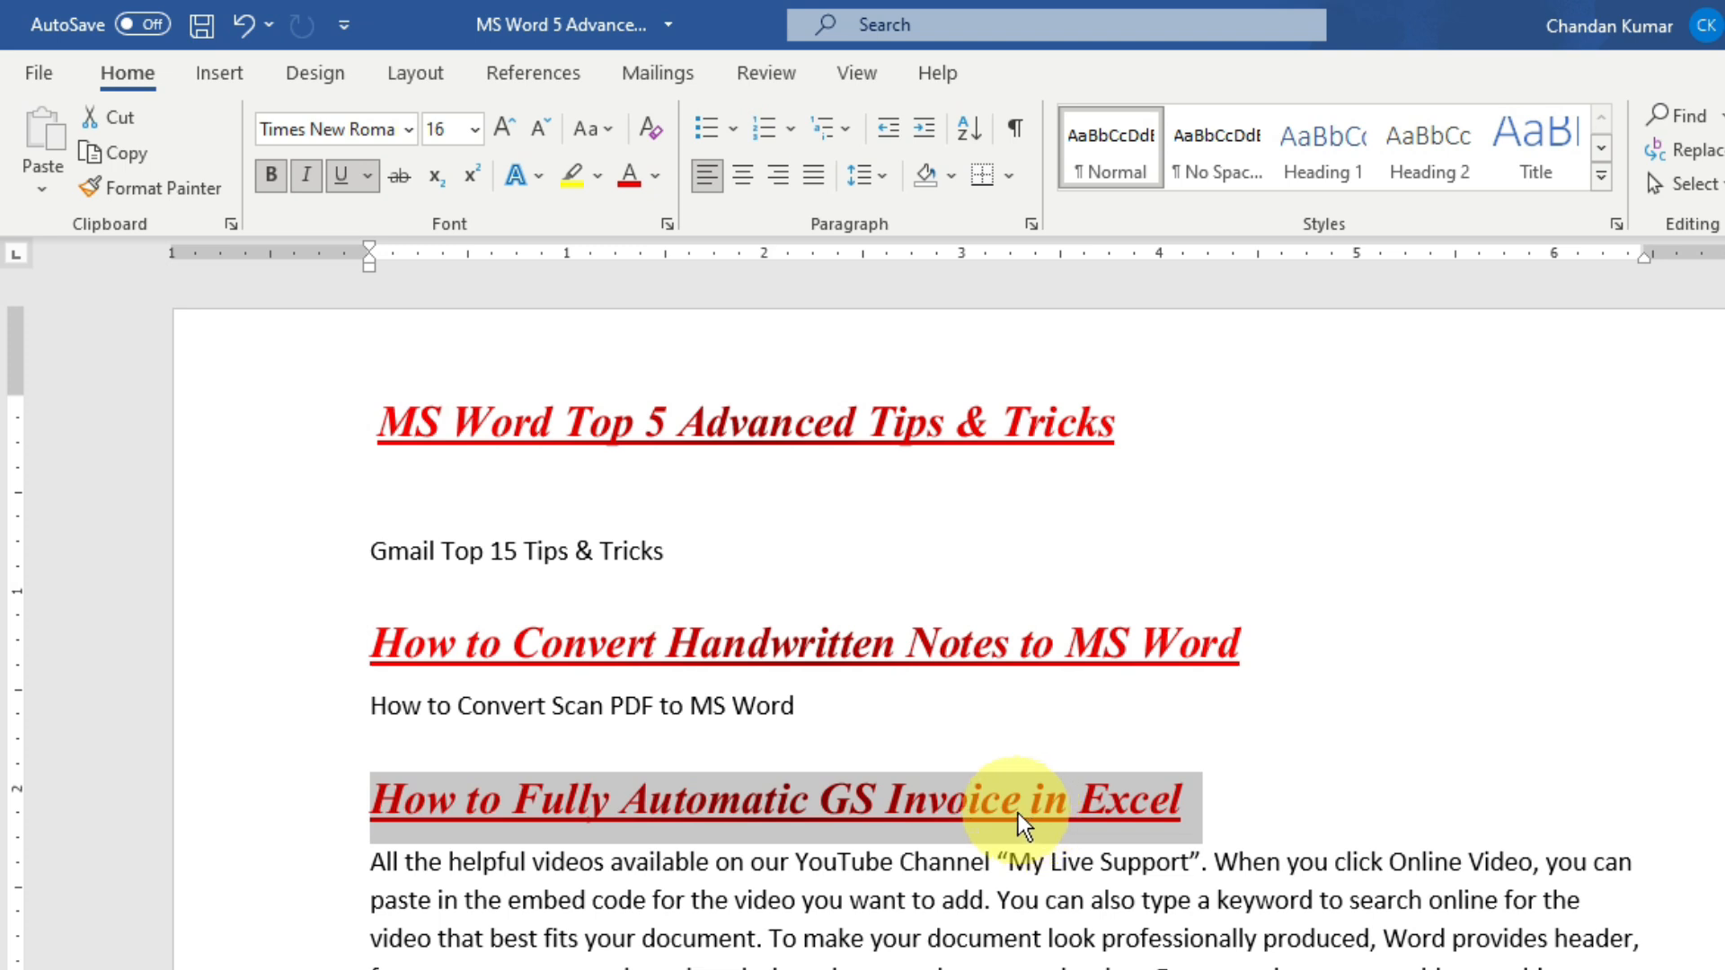
{"action": "left_click", "coordinate": [146, 200]}
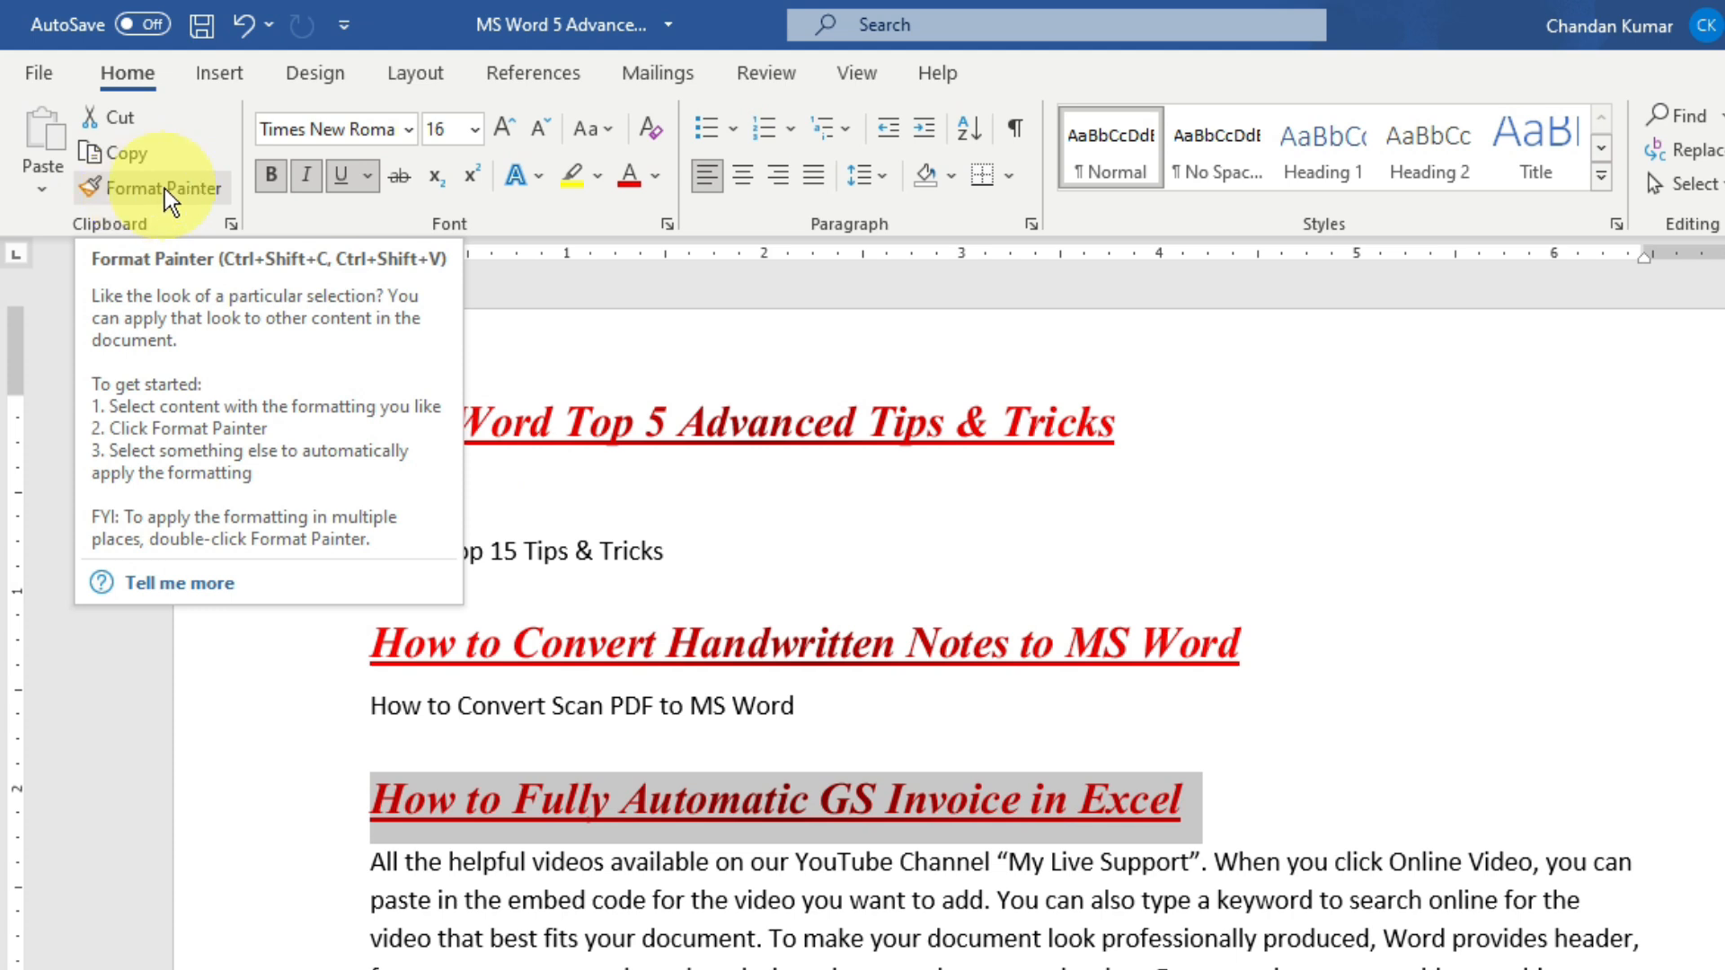
{"action": "left_click", "coordinate": [577, 405]}
{"action": "left_click", "coordinate": [157, 203]}
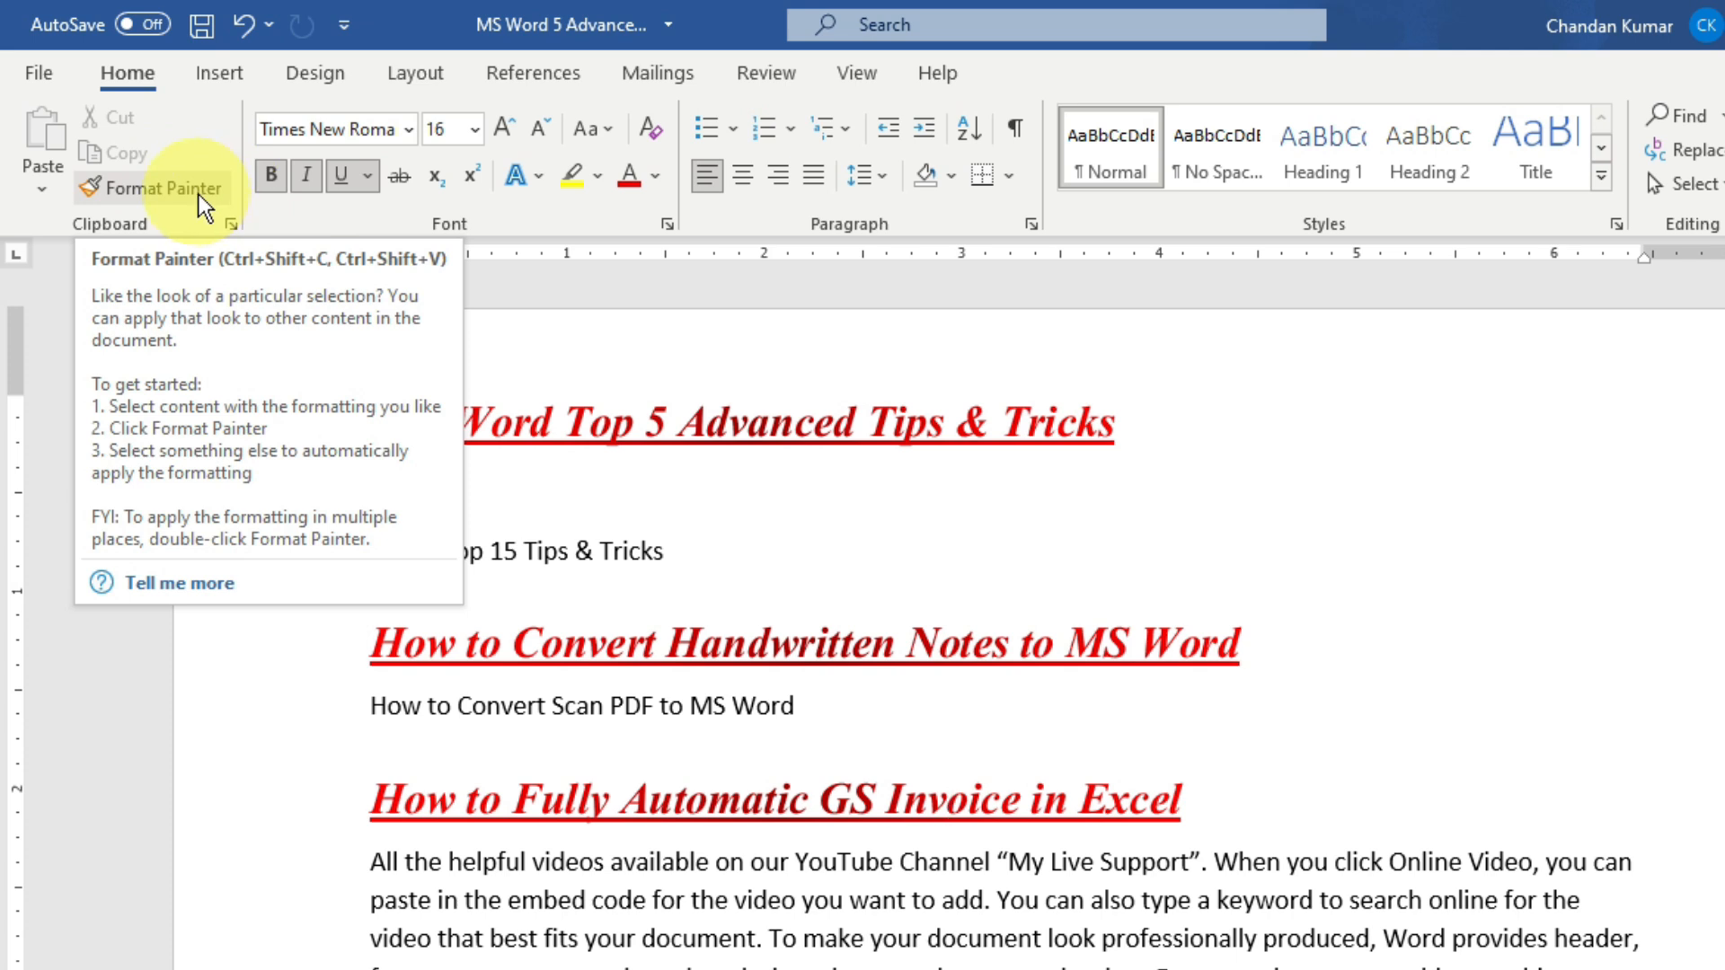
{"action": "left_click", "coordinate": [794, 565]}
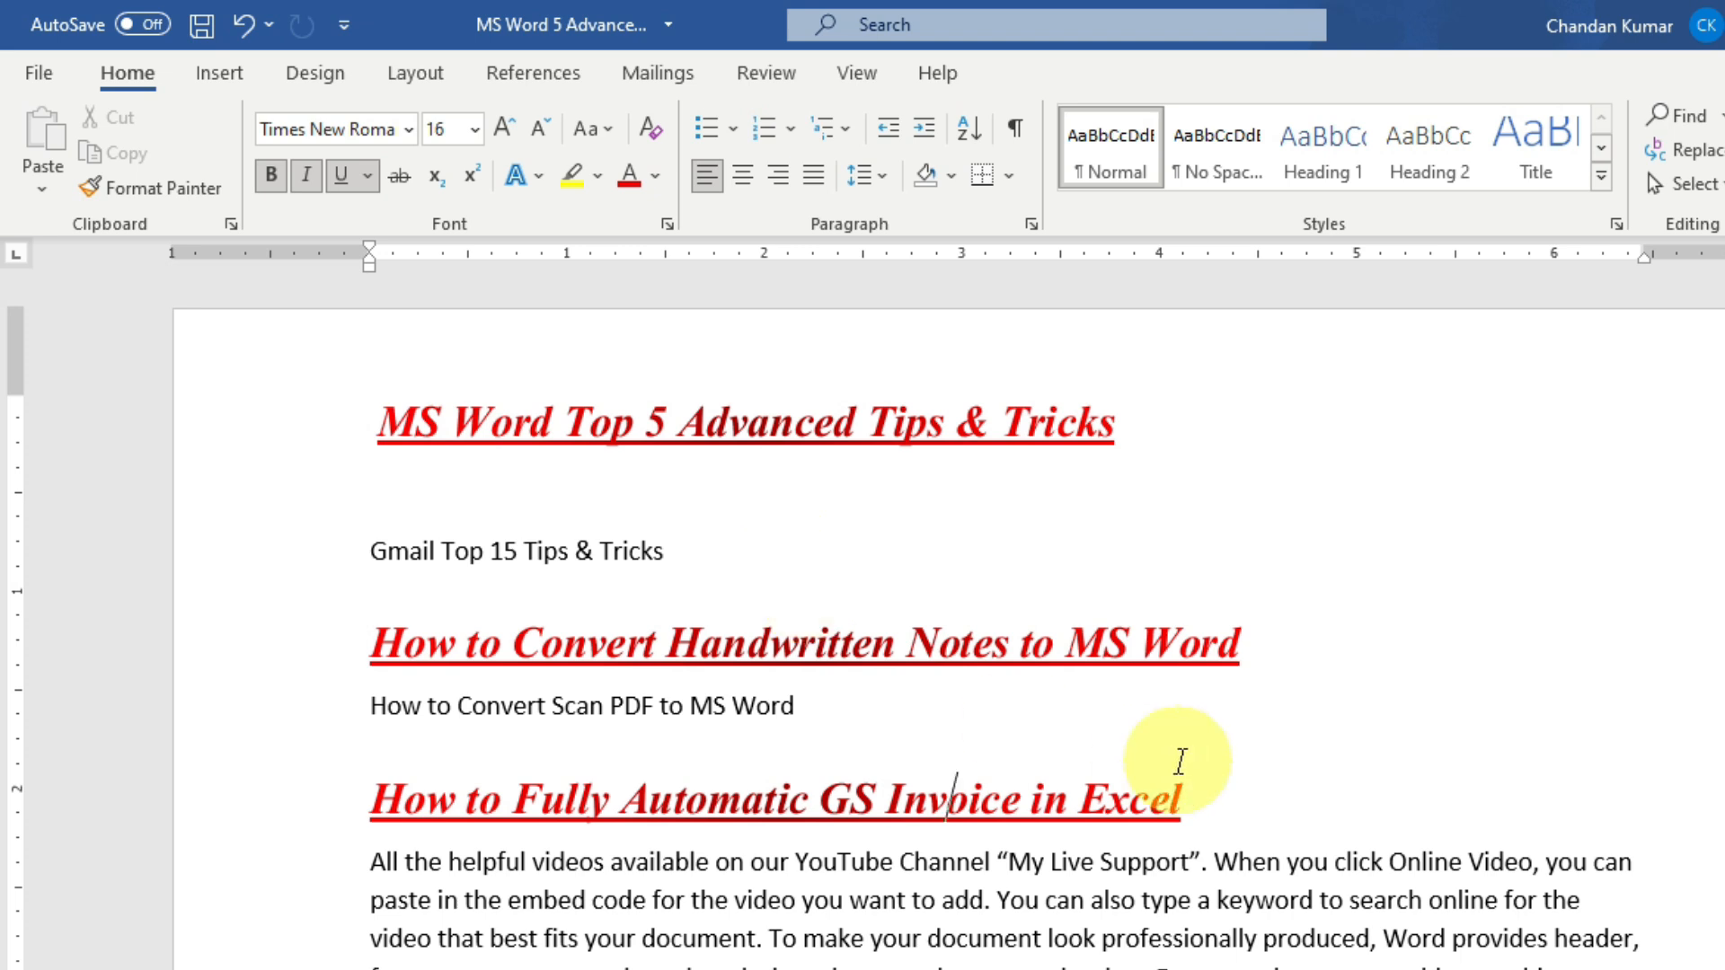
Step: Clear all formatting from the three How to lines with Ctrl+Space
{"action": "left_click_drag", "start_coordinate": [1270, 773], "coordinate": [378, 631]}
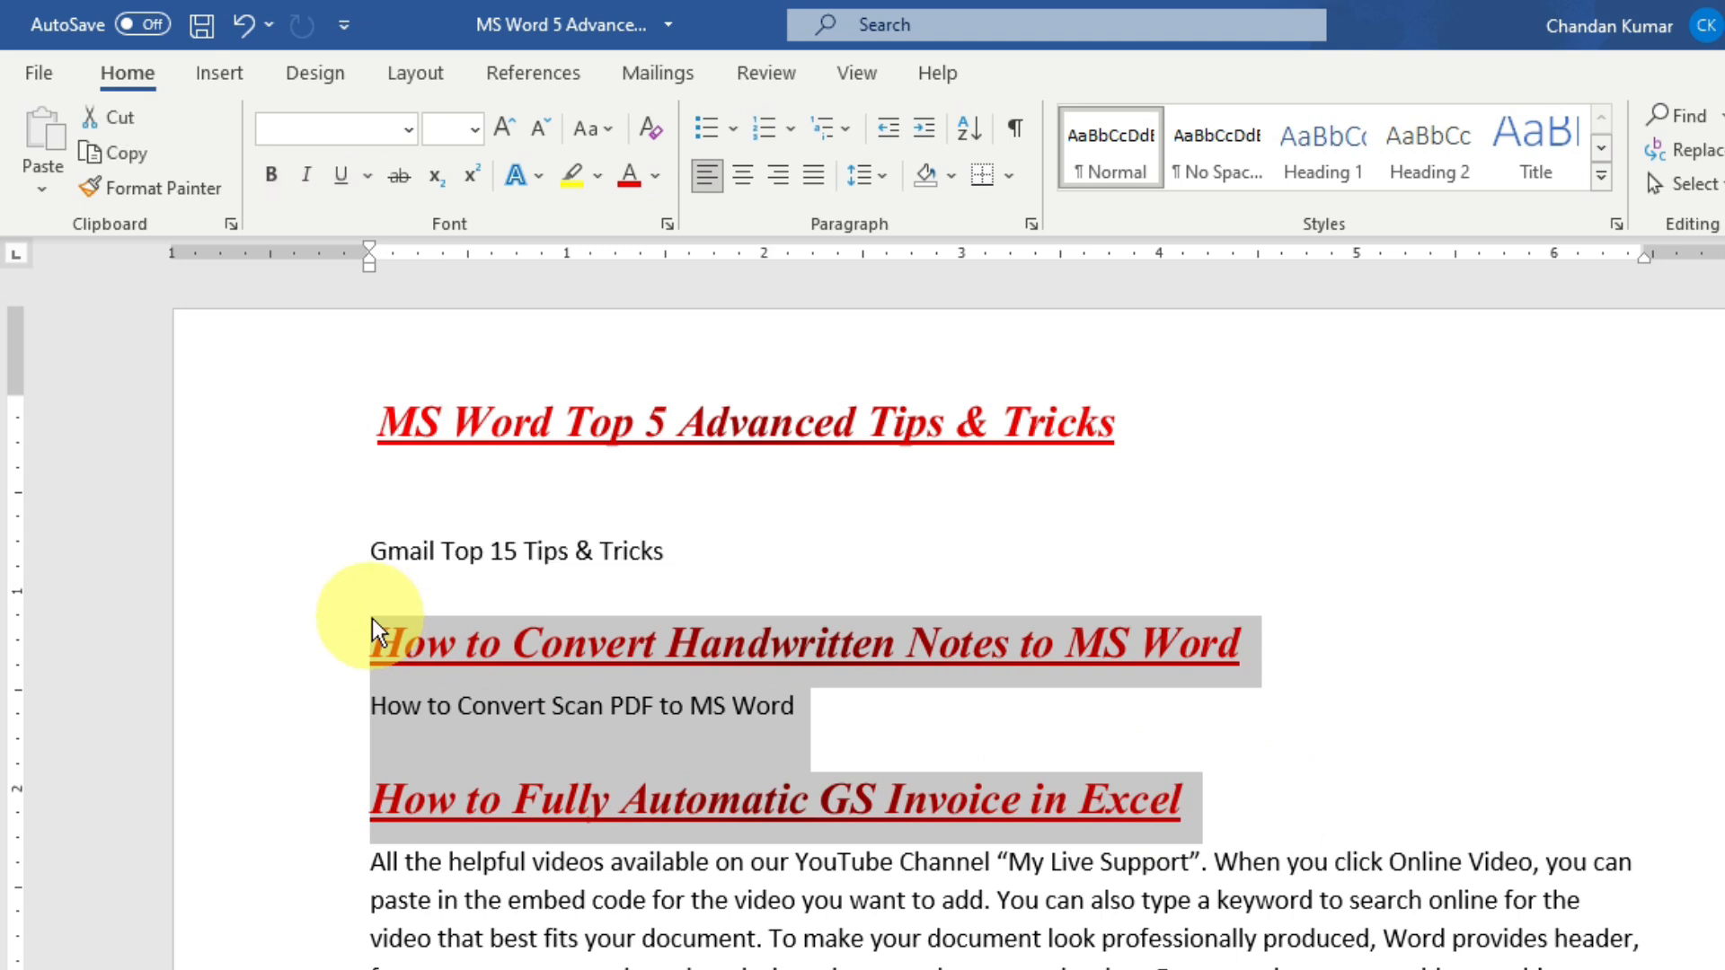
{"action": "key", "text": "ctrl+space"}
{"action": "left_click", "coordinate": [640, 551]}
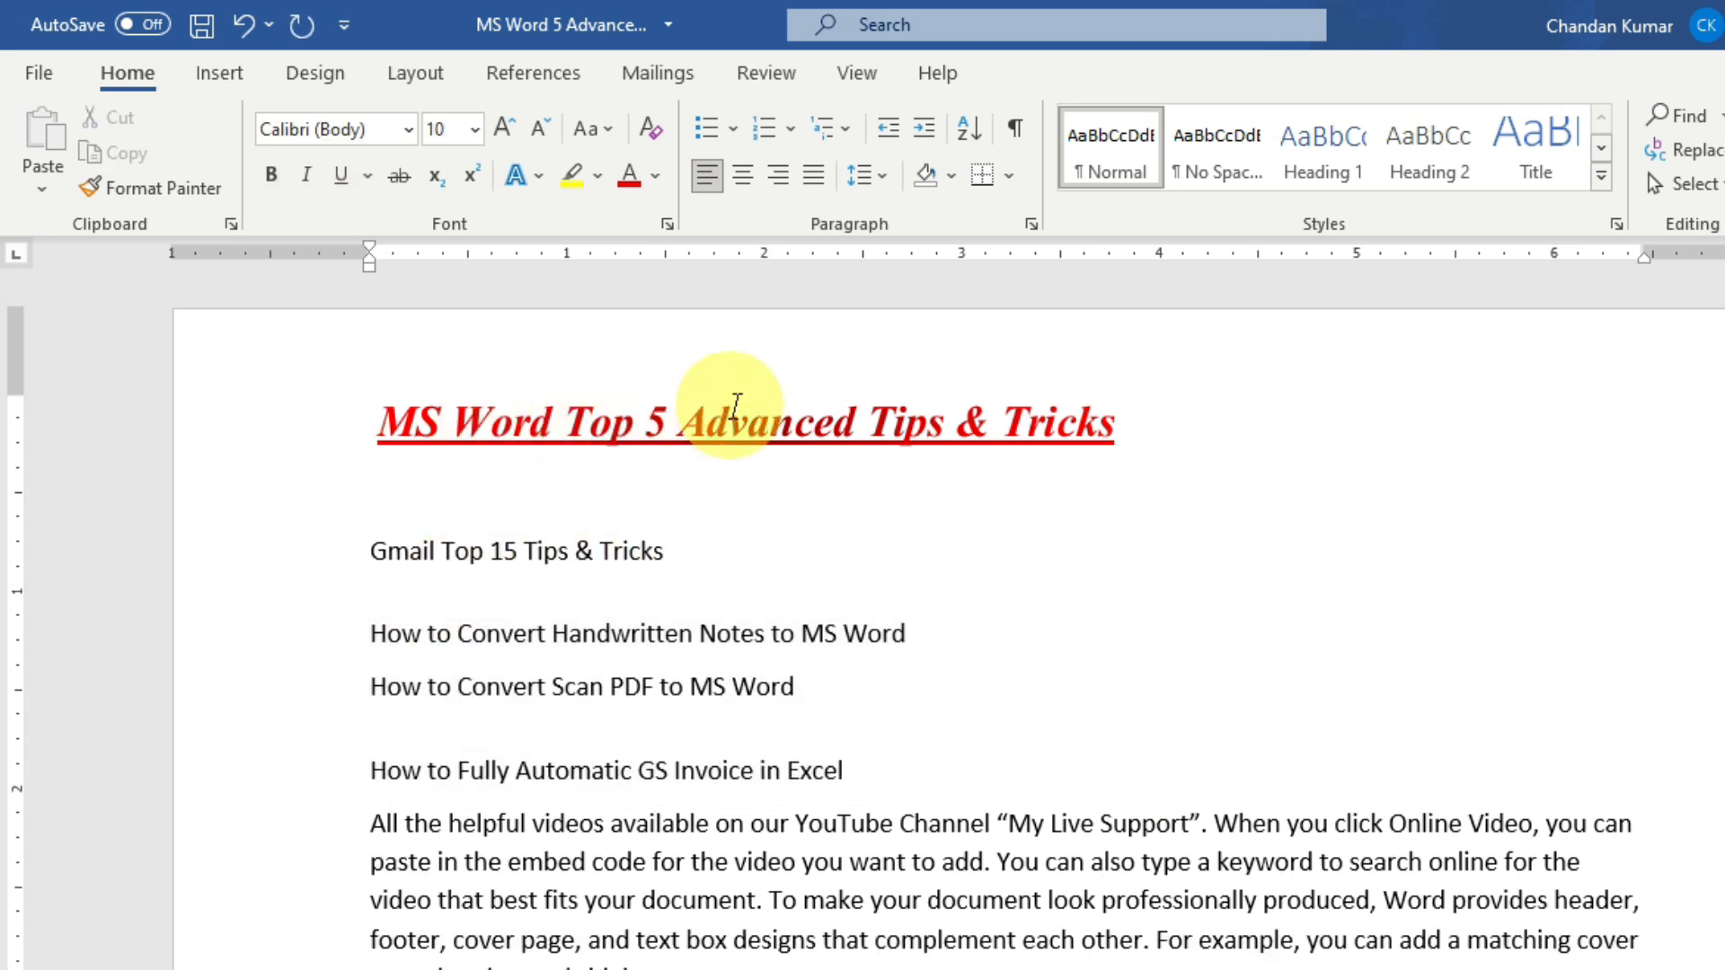
Step: Paint the title style onto the Gmail, Scan PDF, body paragraph, Handwritten Notes and GS Invoice lines
{"action": "left_click", "coordinate": [757, 411]}
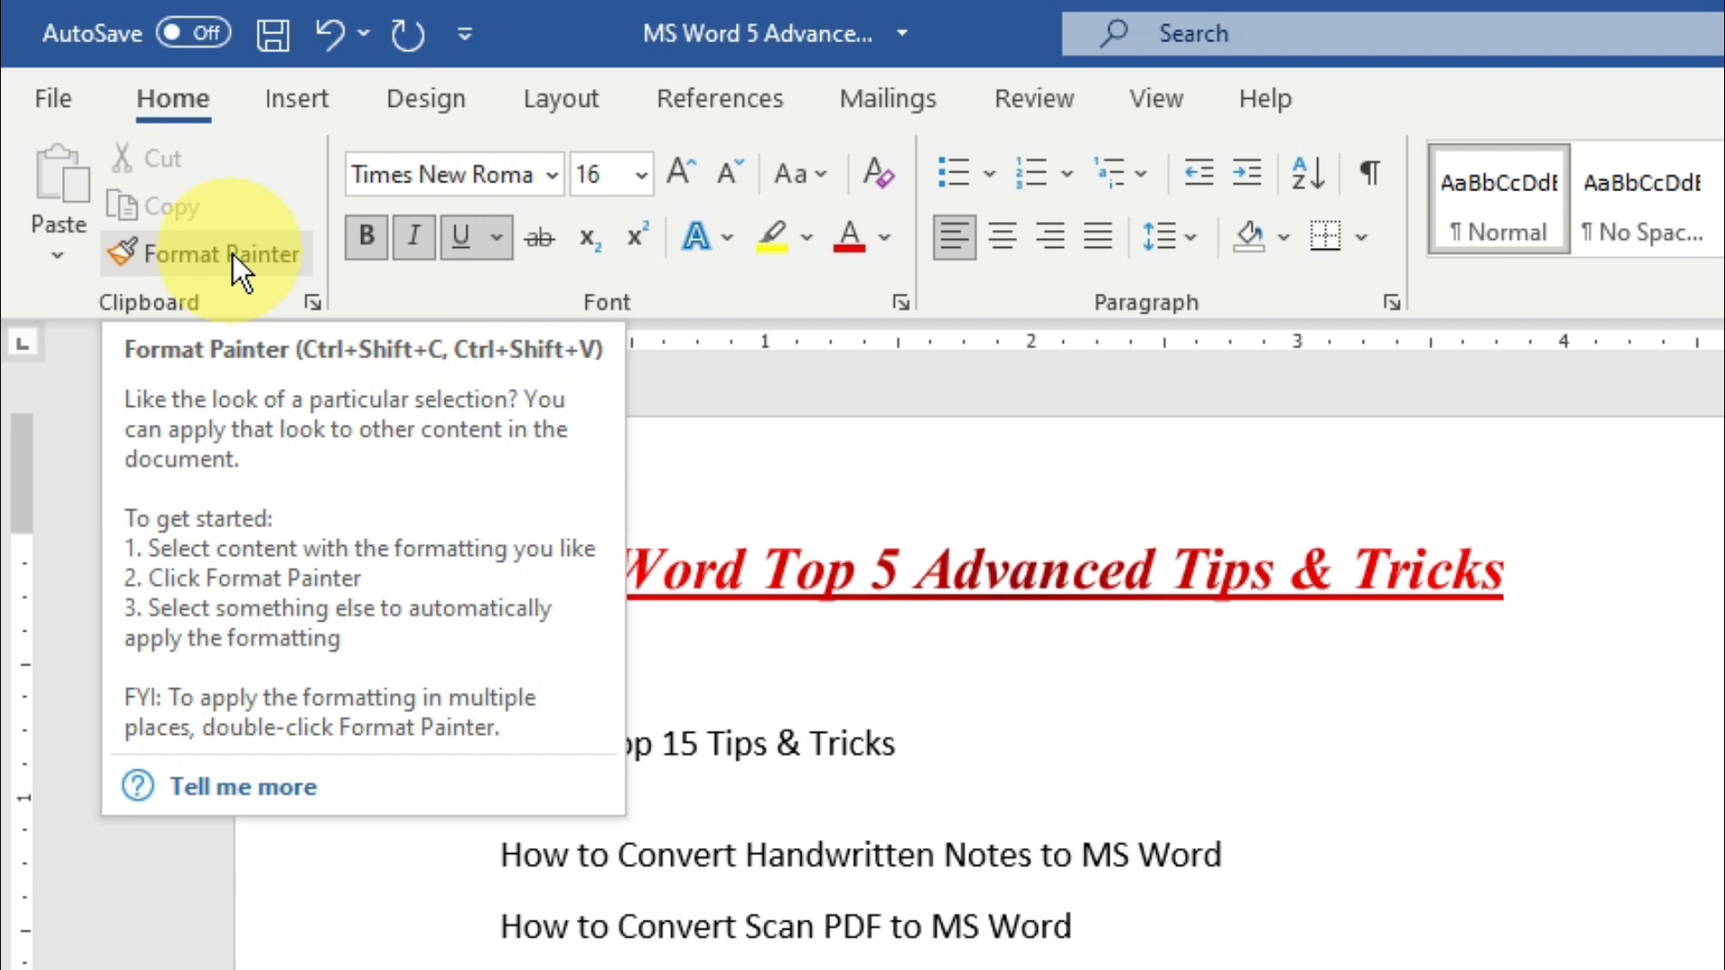
{"action": "left_click", "coordinate": [234, 255]}
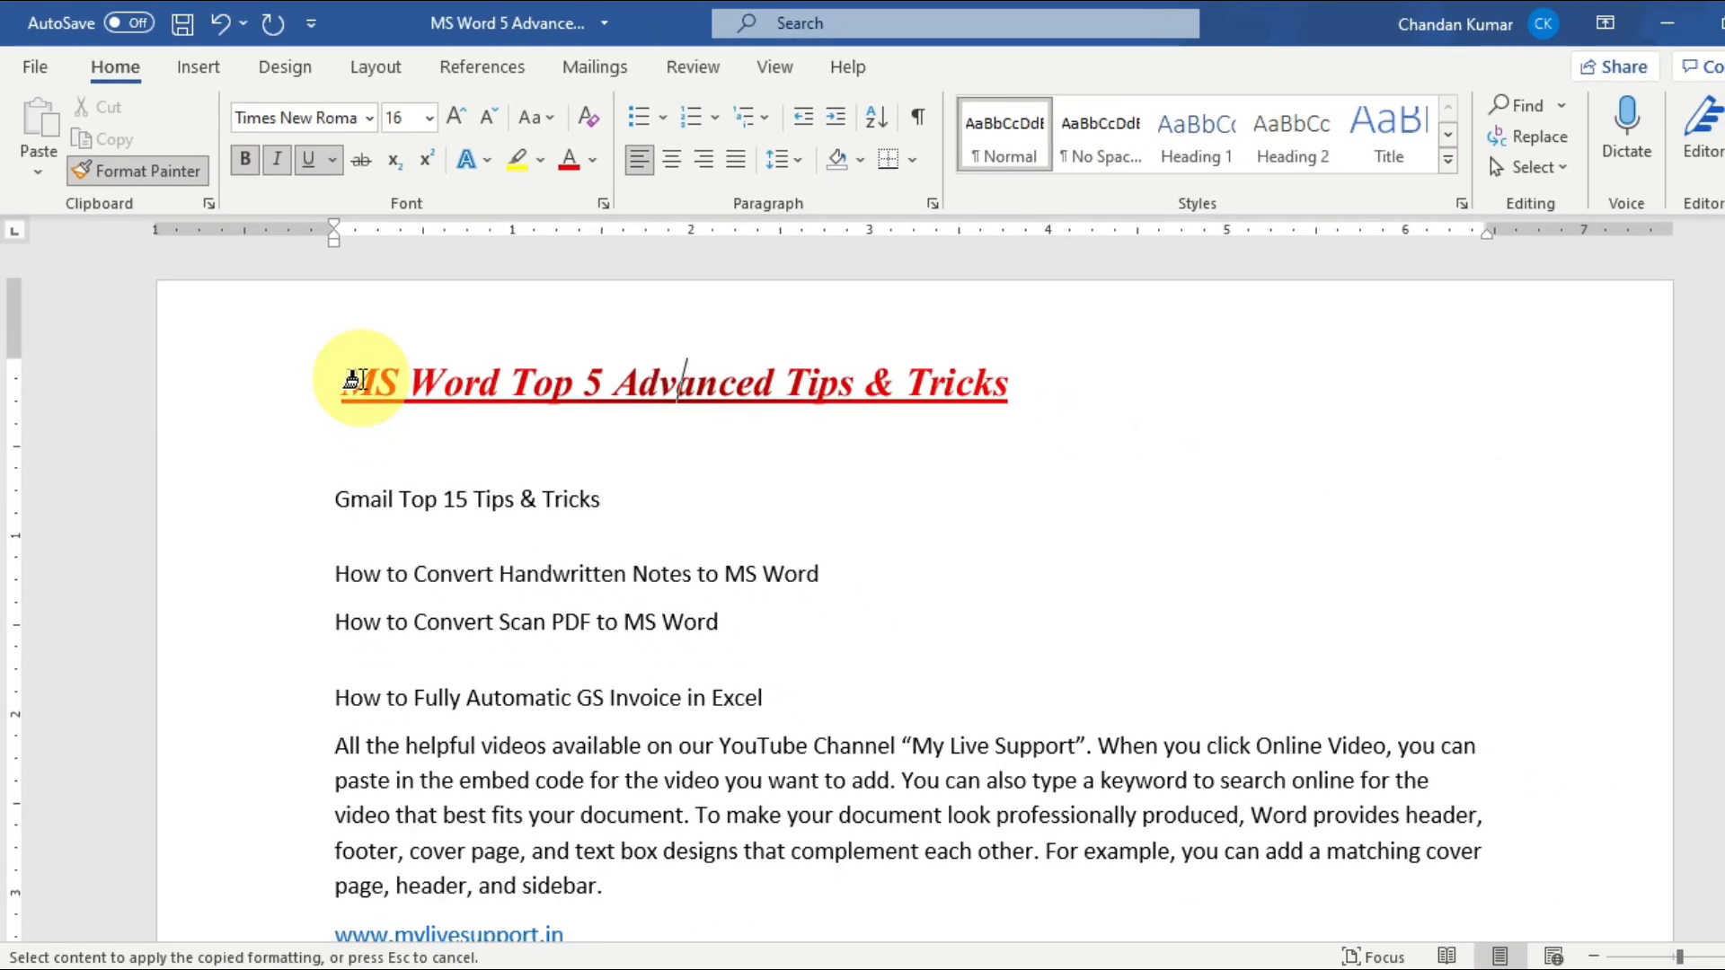
{"action": "left_click_drag", "start_coordinate": [335, 501], "coordinate": [674, 512]}
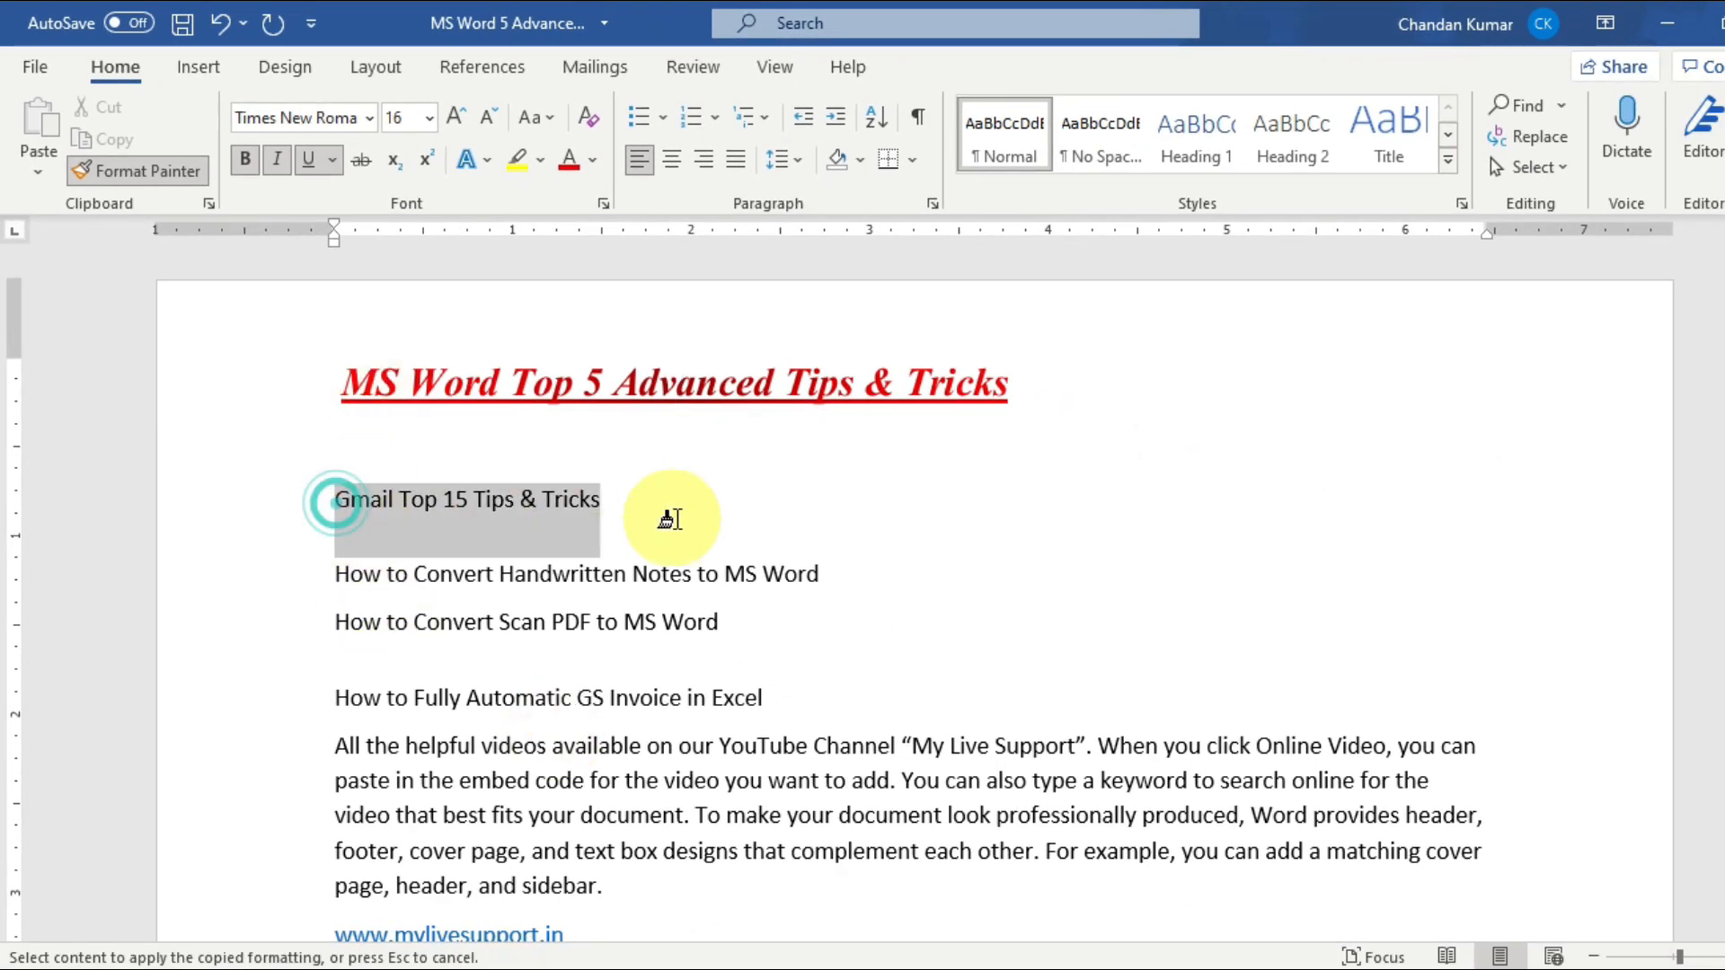
{"action": "left_click_drag", "start_coordinate": [331, 614], "coordinate": [791, 616]}
{"action": "mouse_move", "coordinate": [332, 719]}
{"action": "left_mouse_down"}
{"action": "mouse_move", "coordinate": [635, 827]}
{"action": "mouse_move", "coordinate": [669, 946]}
{"action": "mouse_move", "coordinate": [685, 839]}
{"action": "mouse_move", "coordinate": [724, 758]}
{"action": "left_mouse_up"}
{"action": "scroll", "coordinate": [716, 739], "scroll_direction": "up", "scroll_amount": 2}
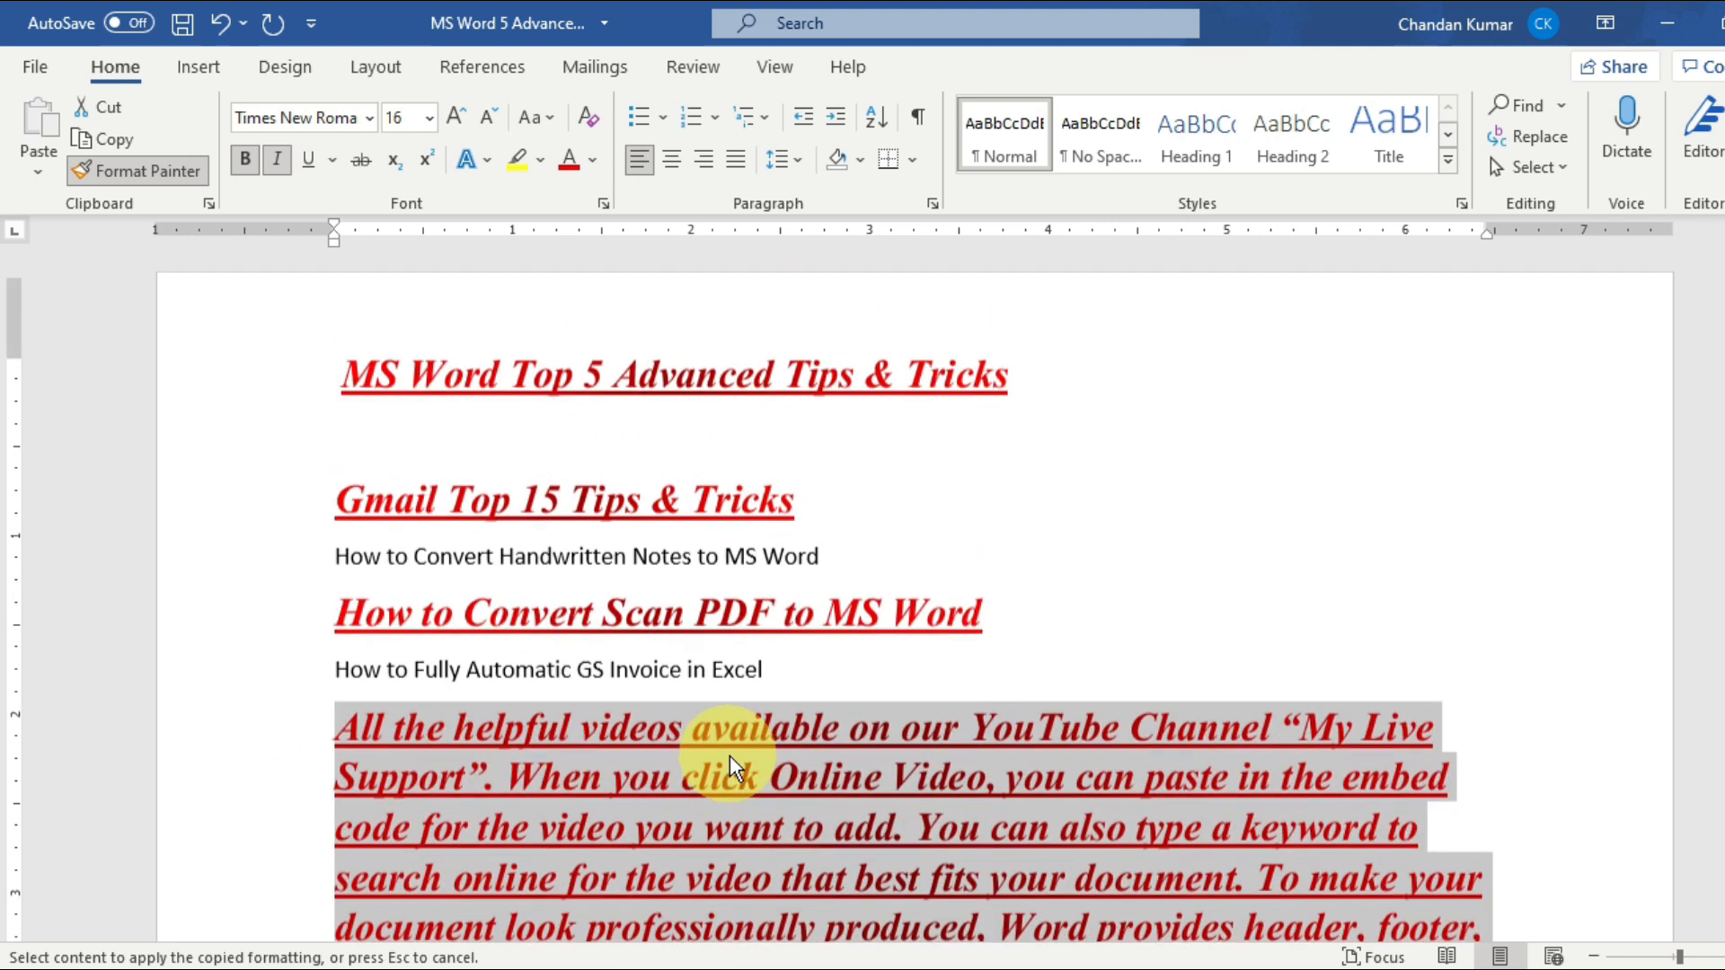
{"action": "scroll", "coordinate": [871, 671], "scroll_direction": "down", "scroll_amount": 3}
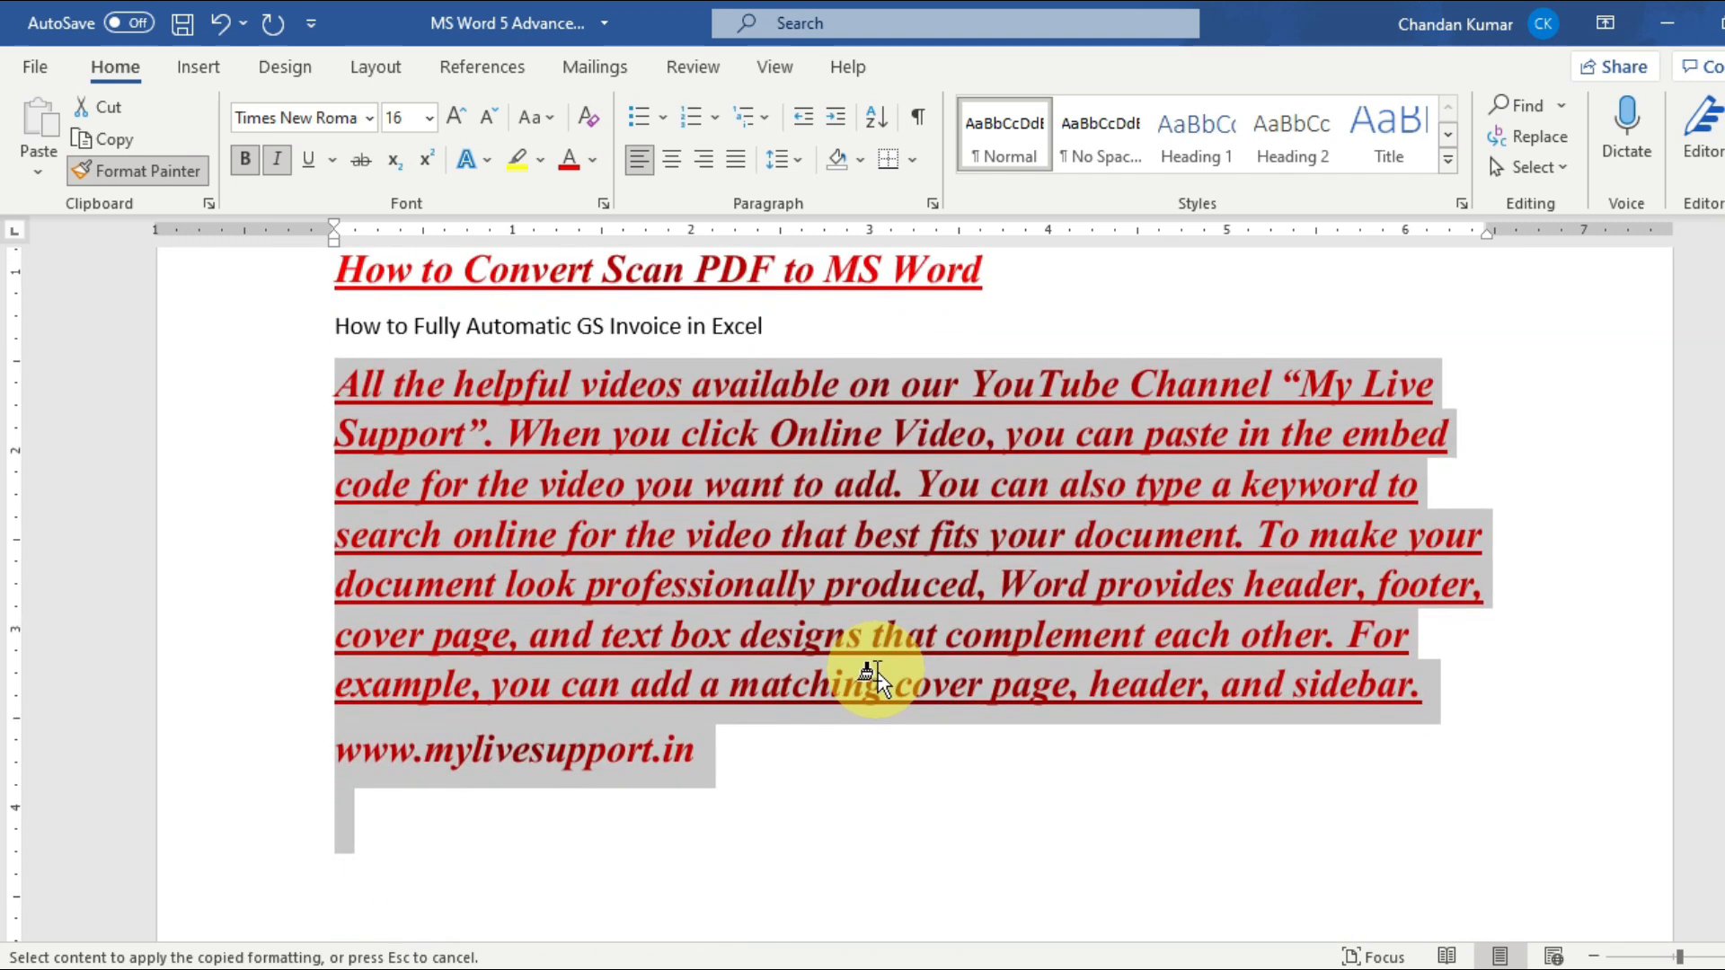
{"action": "scroll", "coordinate": [871, 671], "scroll_direction": "up", "scroll_amount": 3}
{"action": "left_click_drag", "start_coordinate": [335, 564], "coordinate": [817, 564]}
{"action": "mouse_move", "coordinate": [778, 692]}
{"action": "left_mouse_down"}
{"action": "mouse_move", "coordinate": [339, 692]}
{"action": "mouse_move", "coordinate": [346, 710]}
{"action": "left_mouse_up"}
Step: Clear the formatting of the Gmail through Excel heading lines with Ctrl+Space
{"action": "left_click", "coordinate": [1093, 724]}
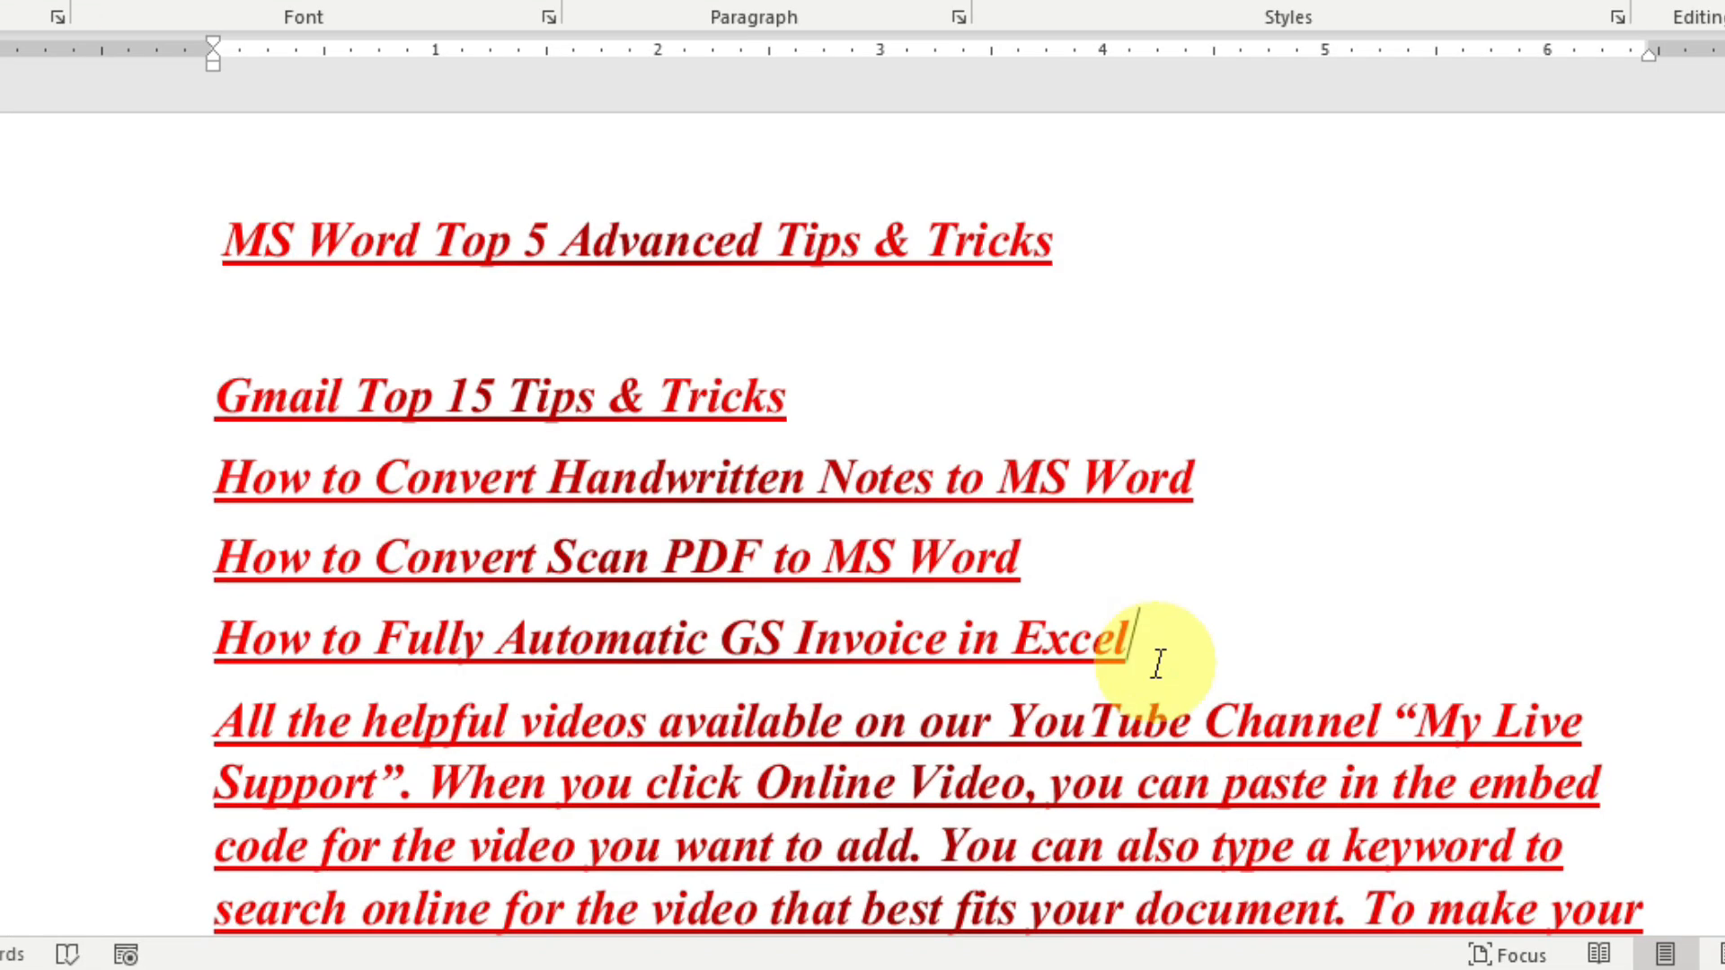
{"action": "left_click_drag", "start_coordinate": [224, 386], "coordinate": [1175, 662]}
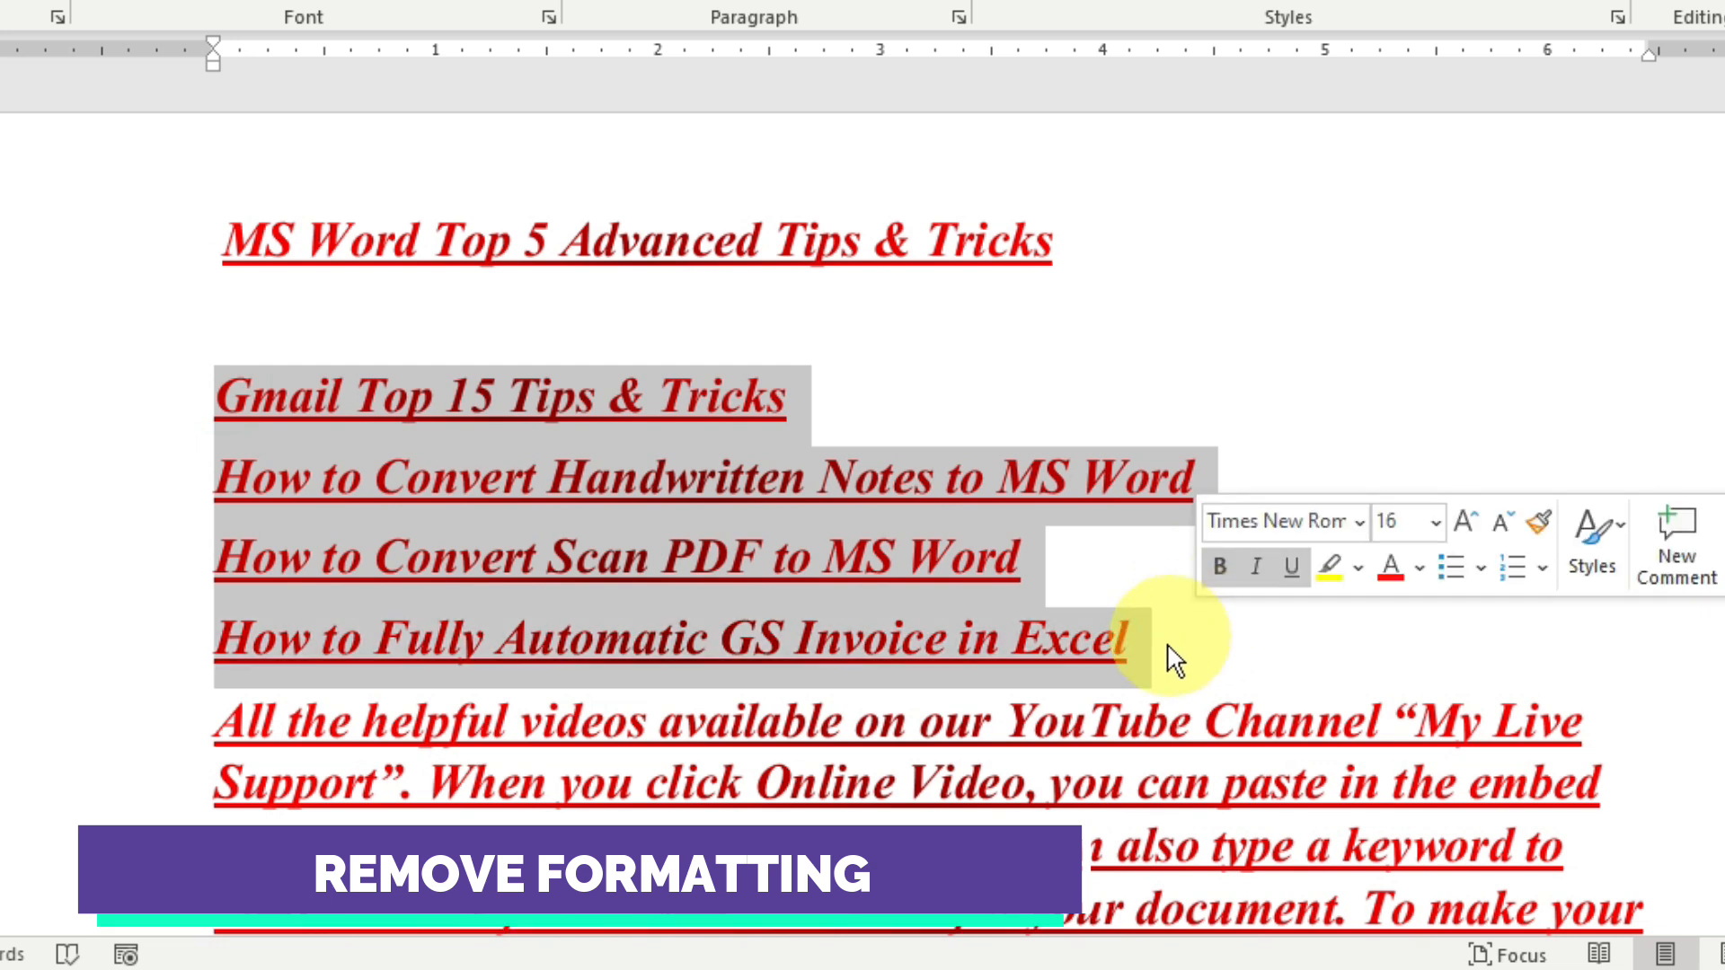
{"action": "left_click", "coordinate": [1204, 661]}
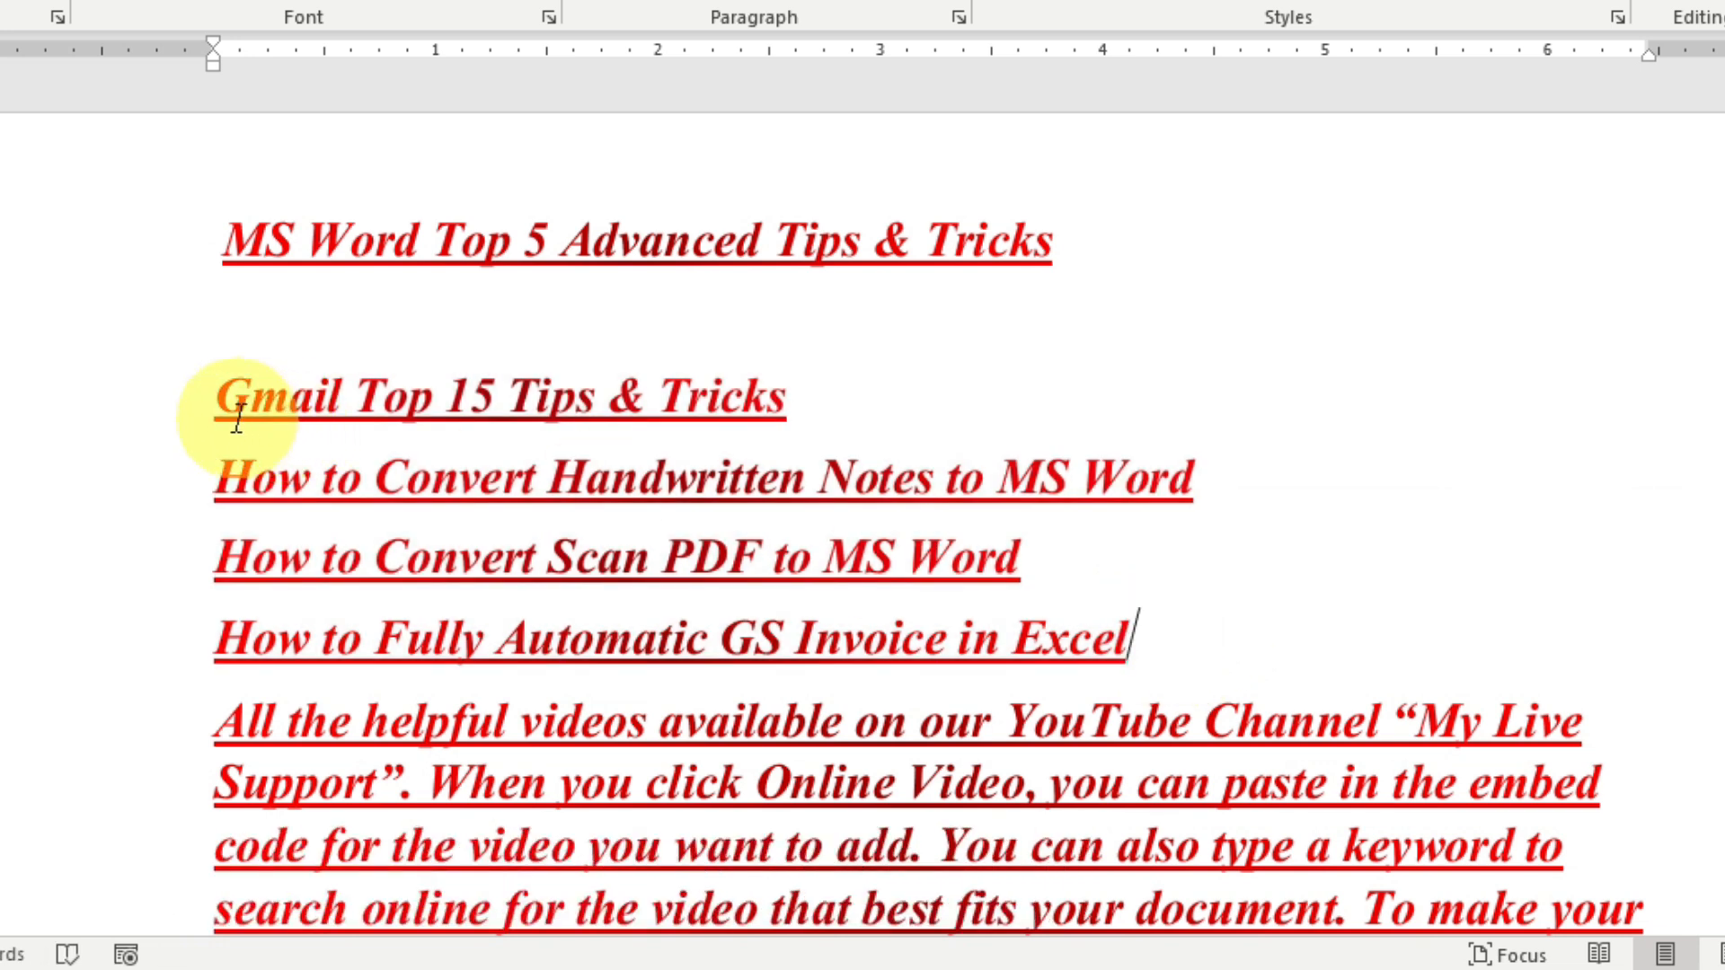
{"action": "left_click_drag", "start_coordinate": [217, 400], "coordinate": [1156, 635]}
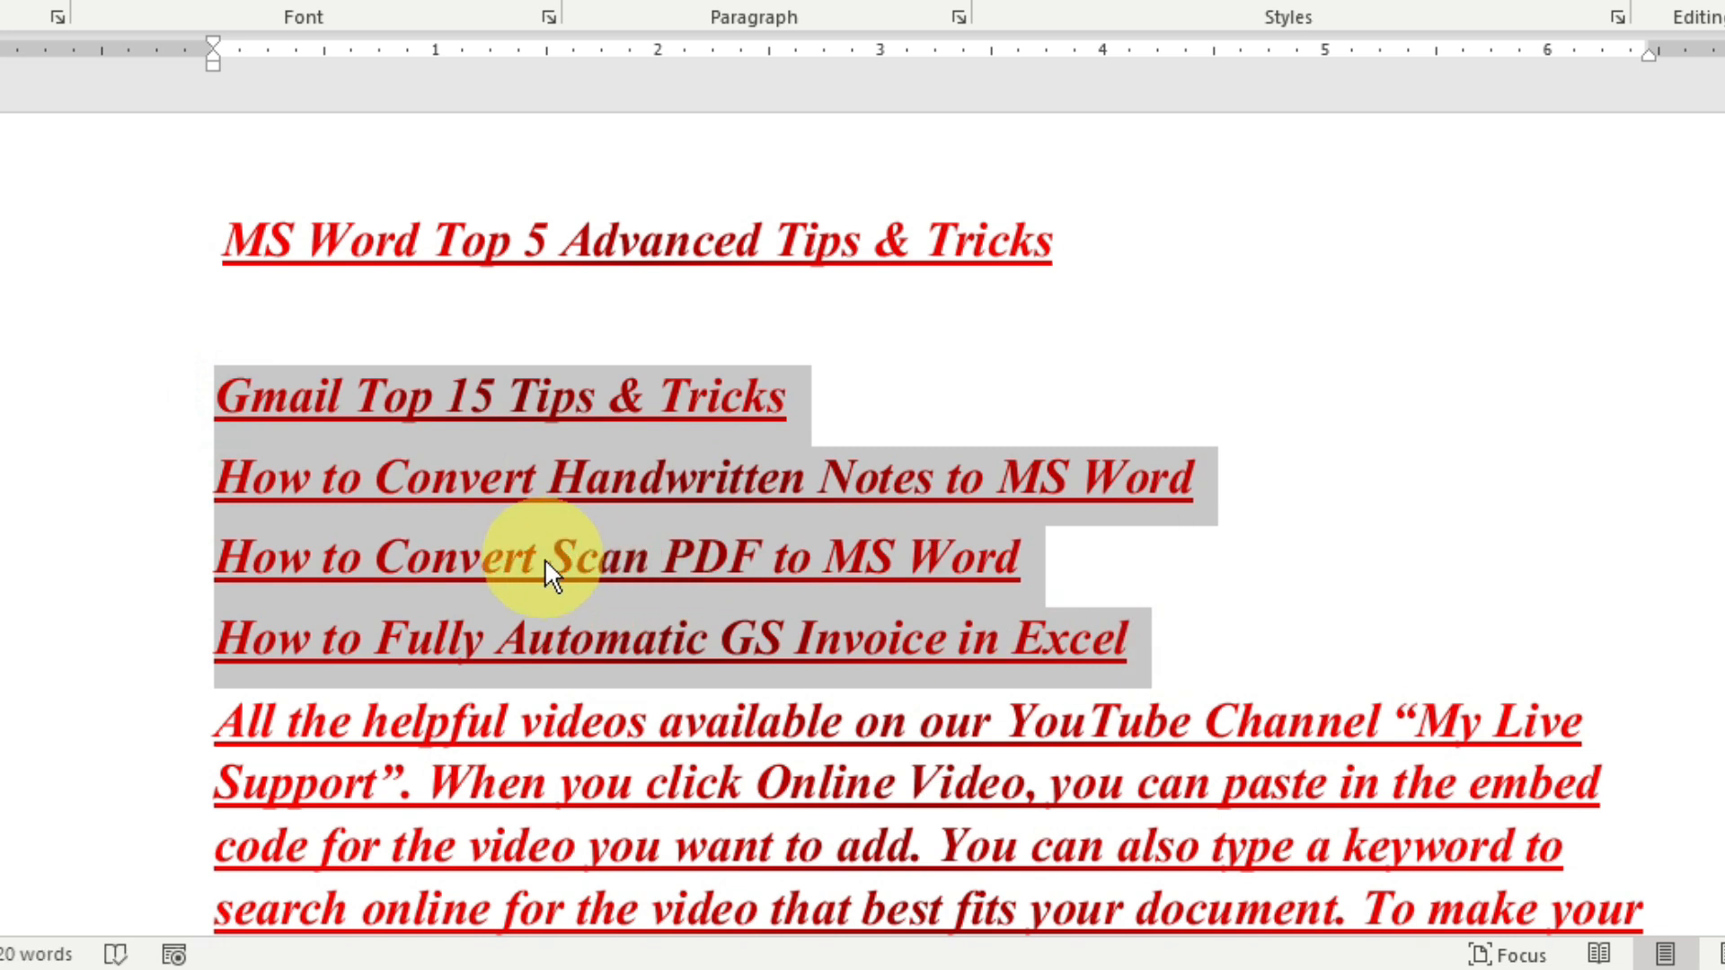
{"action": "key", "text": "ctrl+space"}
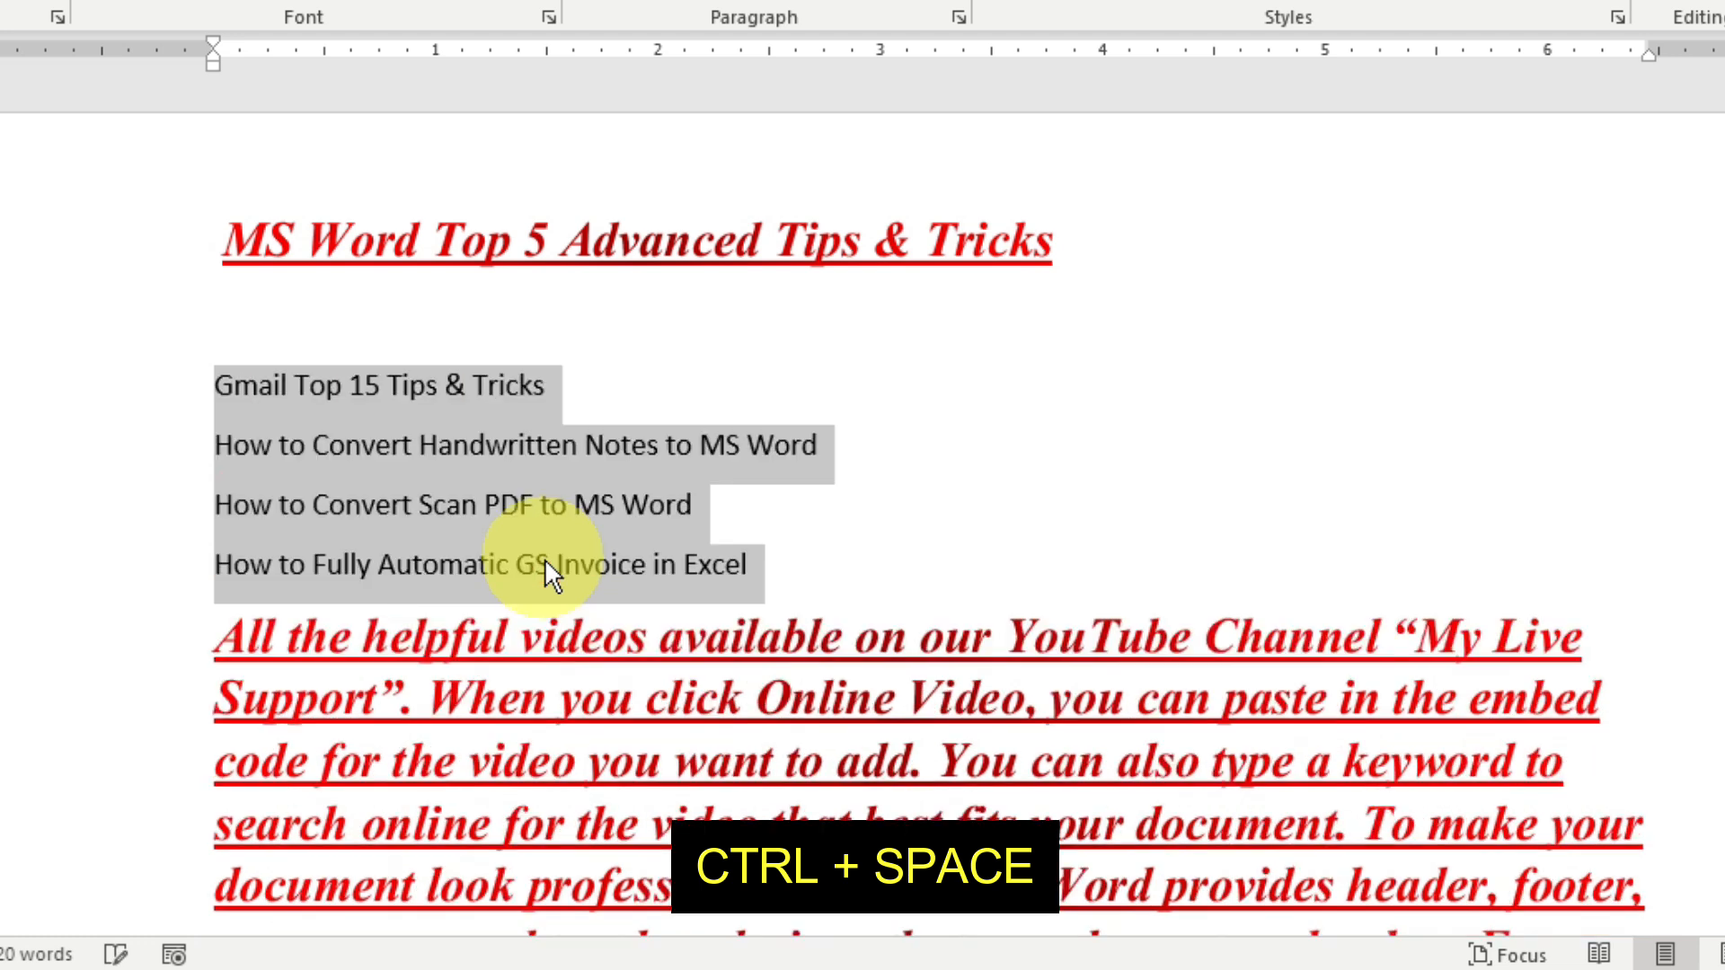
{"action": "left_click", "coordinate": [791, 571]}
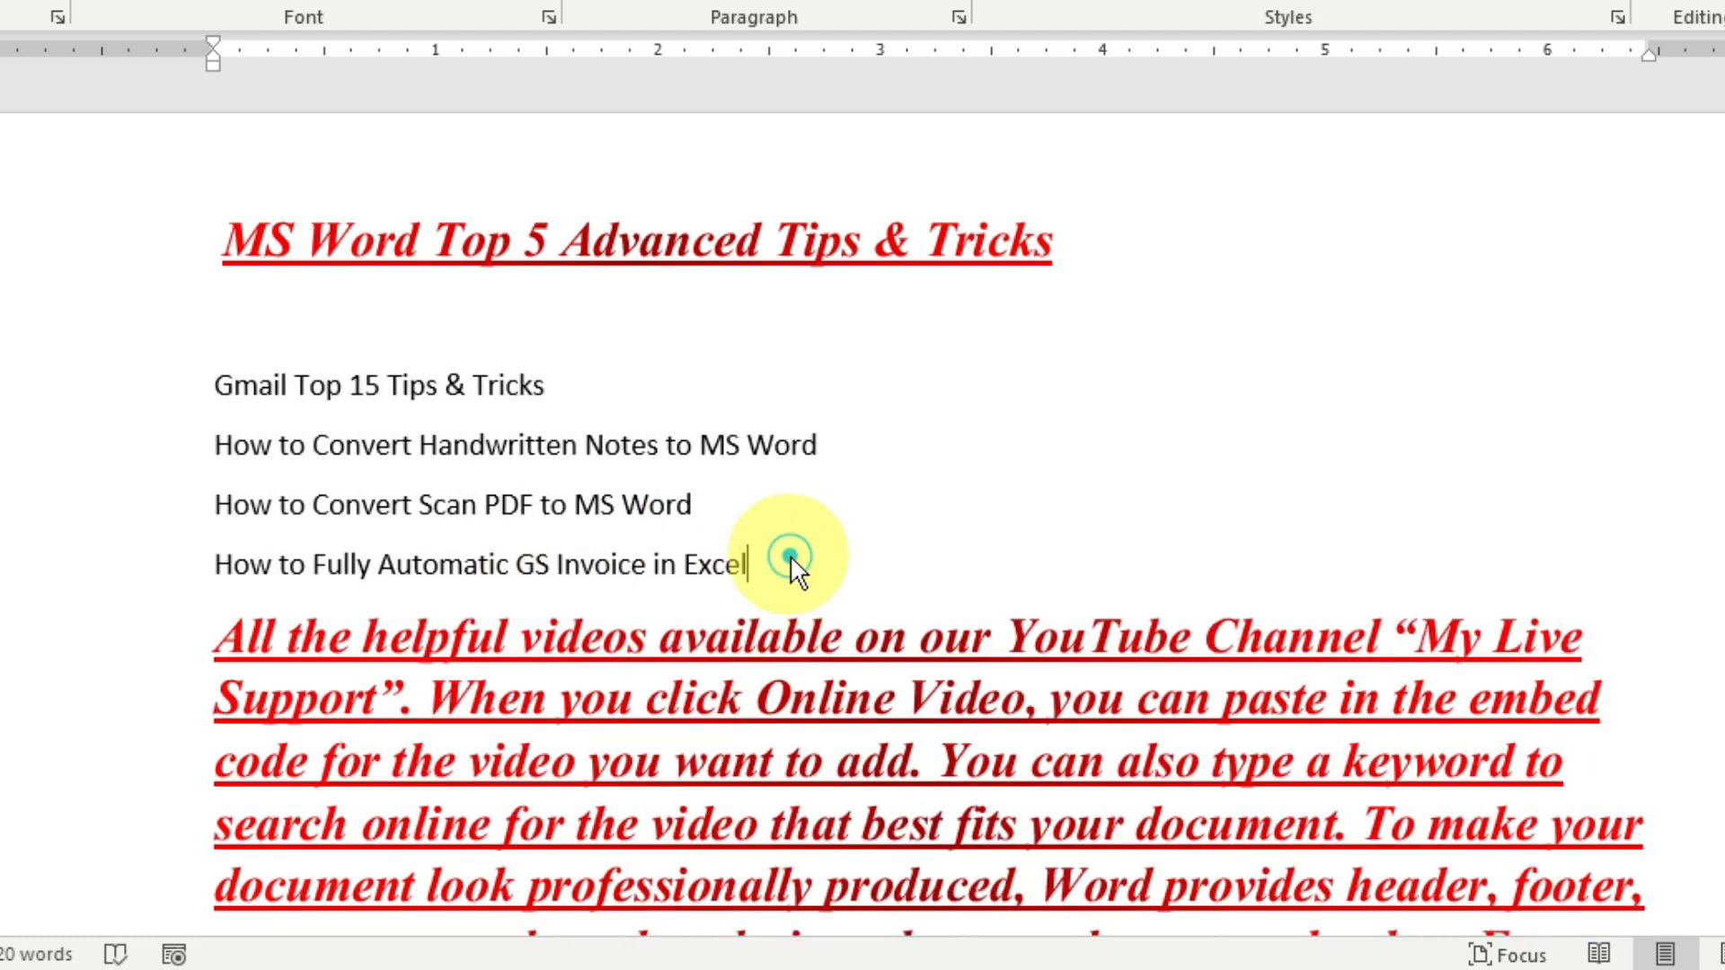
{"action": "left_click_drag", "start_coordinate": [828, 578], "coordinate": [173, 394]}
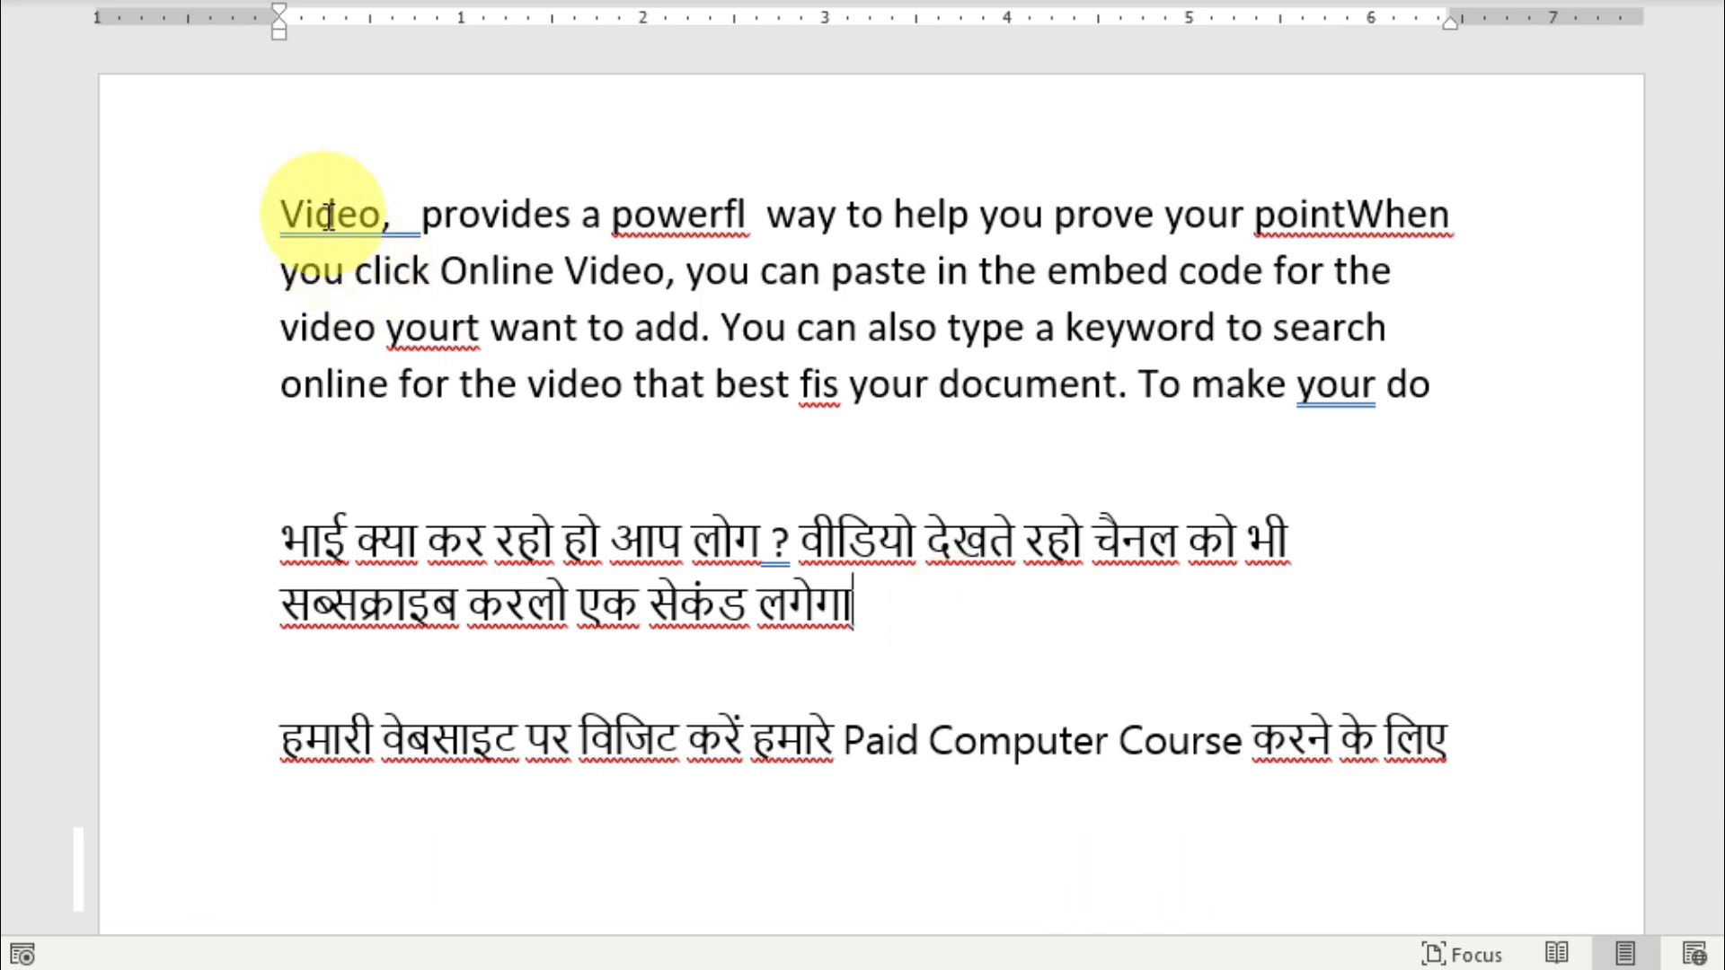
Step: Correct the misspelled powerfl to powerful using the spelling suggestion
{"action": "double_click", "coordinate": [289, 215]}
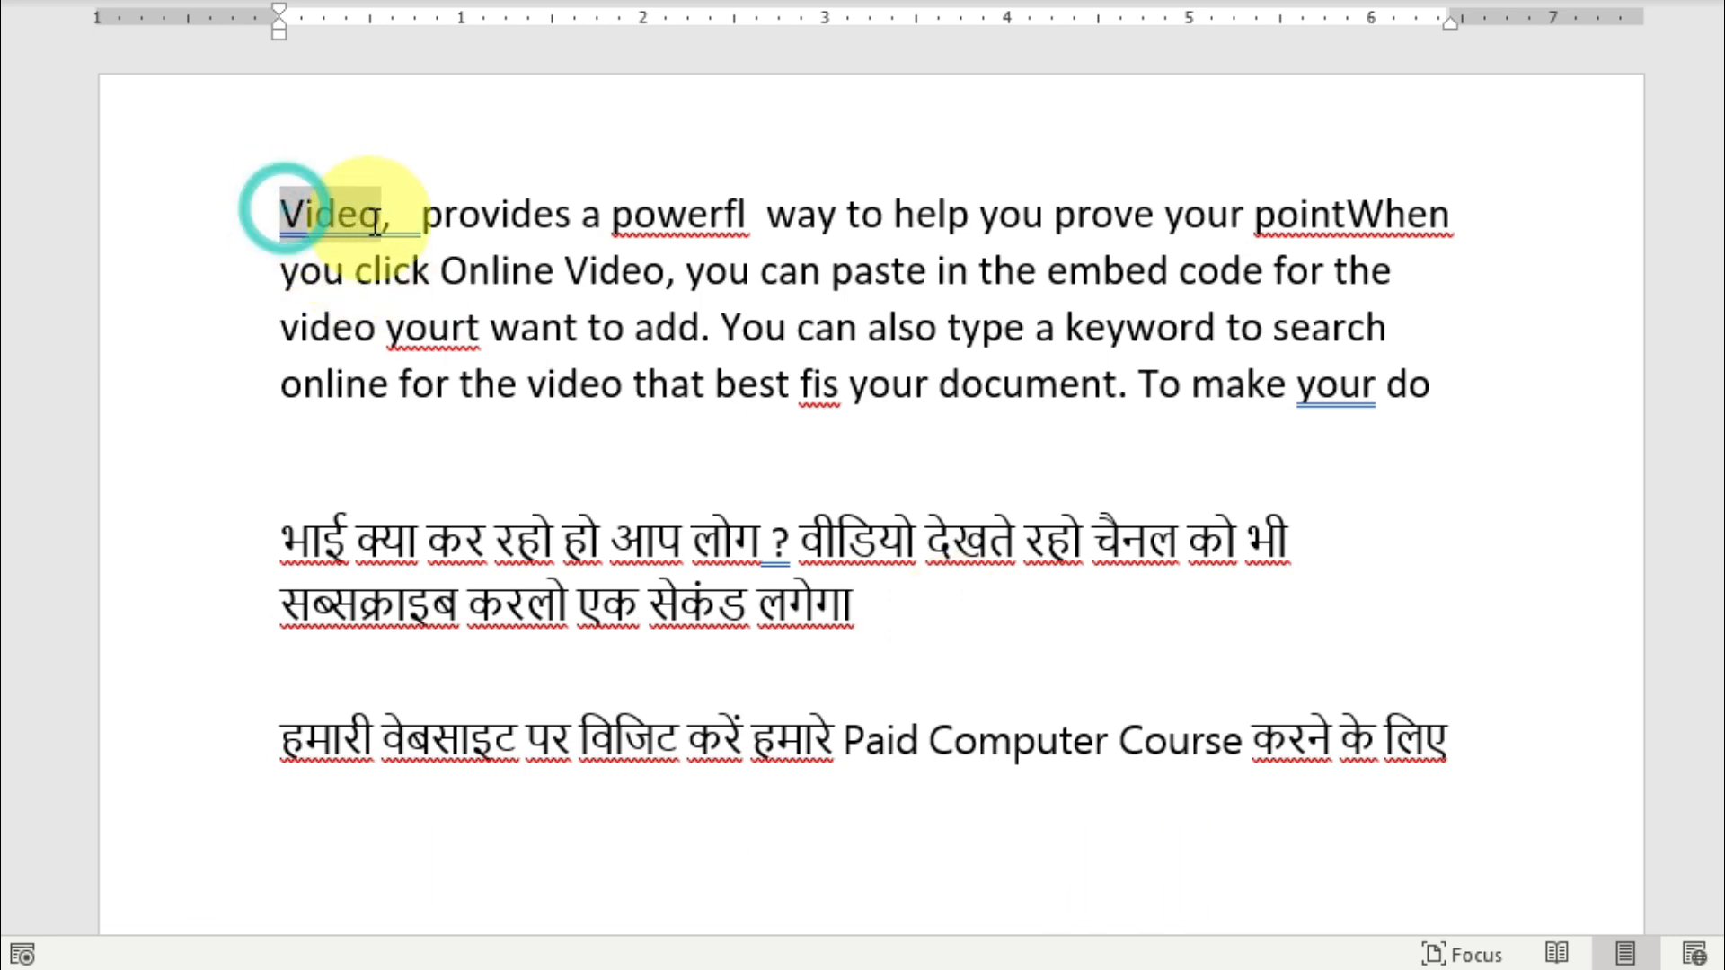
{"action": "left_click", "coordinate": [690, 257]}
{"action": "left_click_drag", "start_coordinate": [616, 213], "coordinate": [737, 212]}
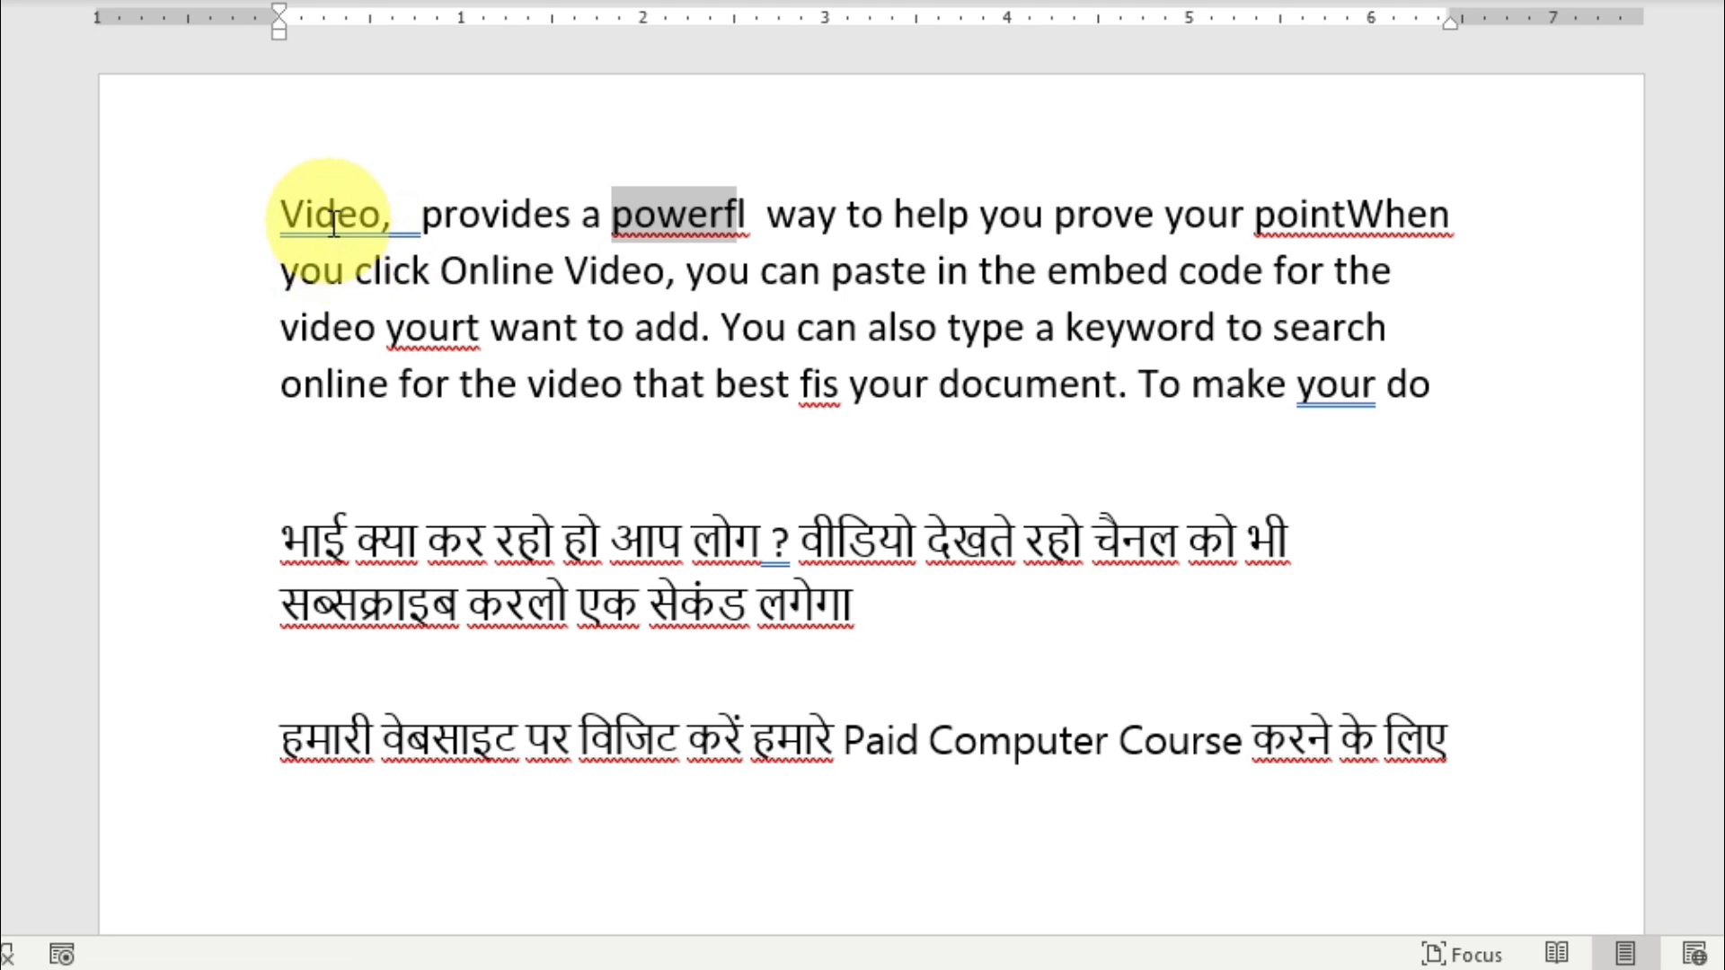
{"action": "left_click_drag", "start_coordinate": [289, 220], "coordinate": [975, 220]}
{"action": "left_click", "coordinate": [493, 279]}
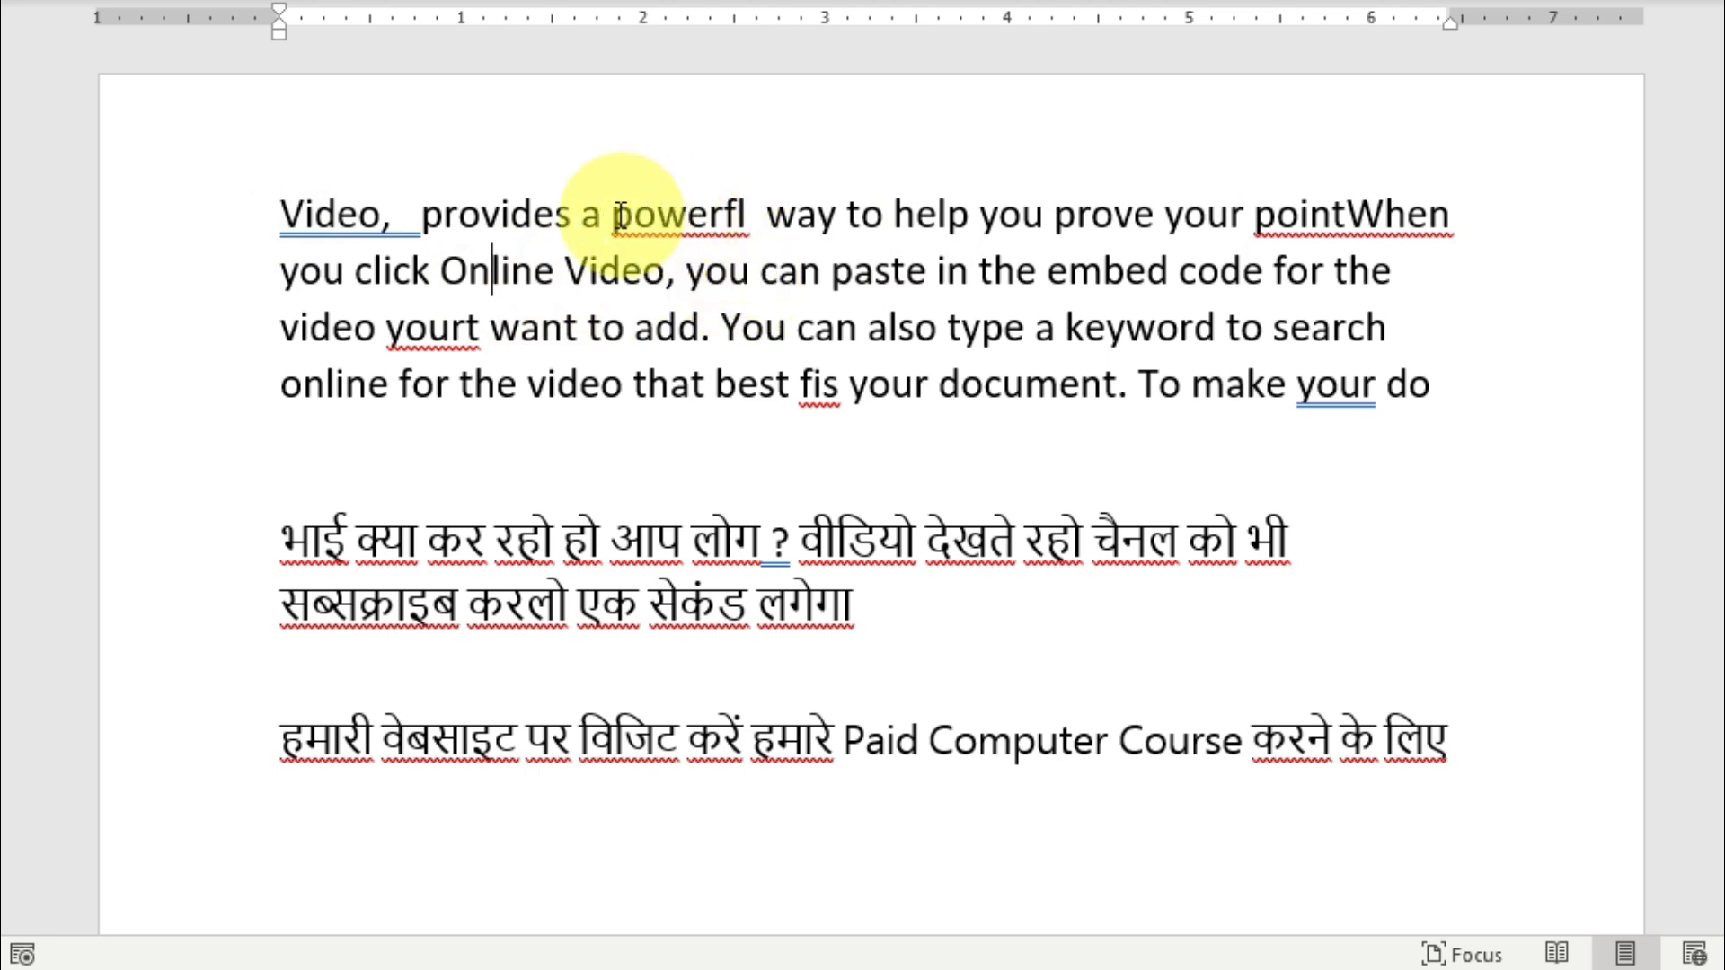
{"action": "left_click_drag", "start_coordinate": [614, 216], "coordinate": [747, 220]}
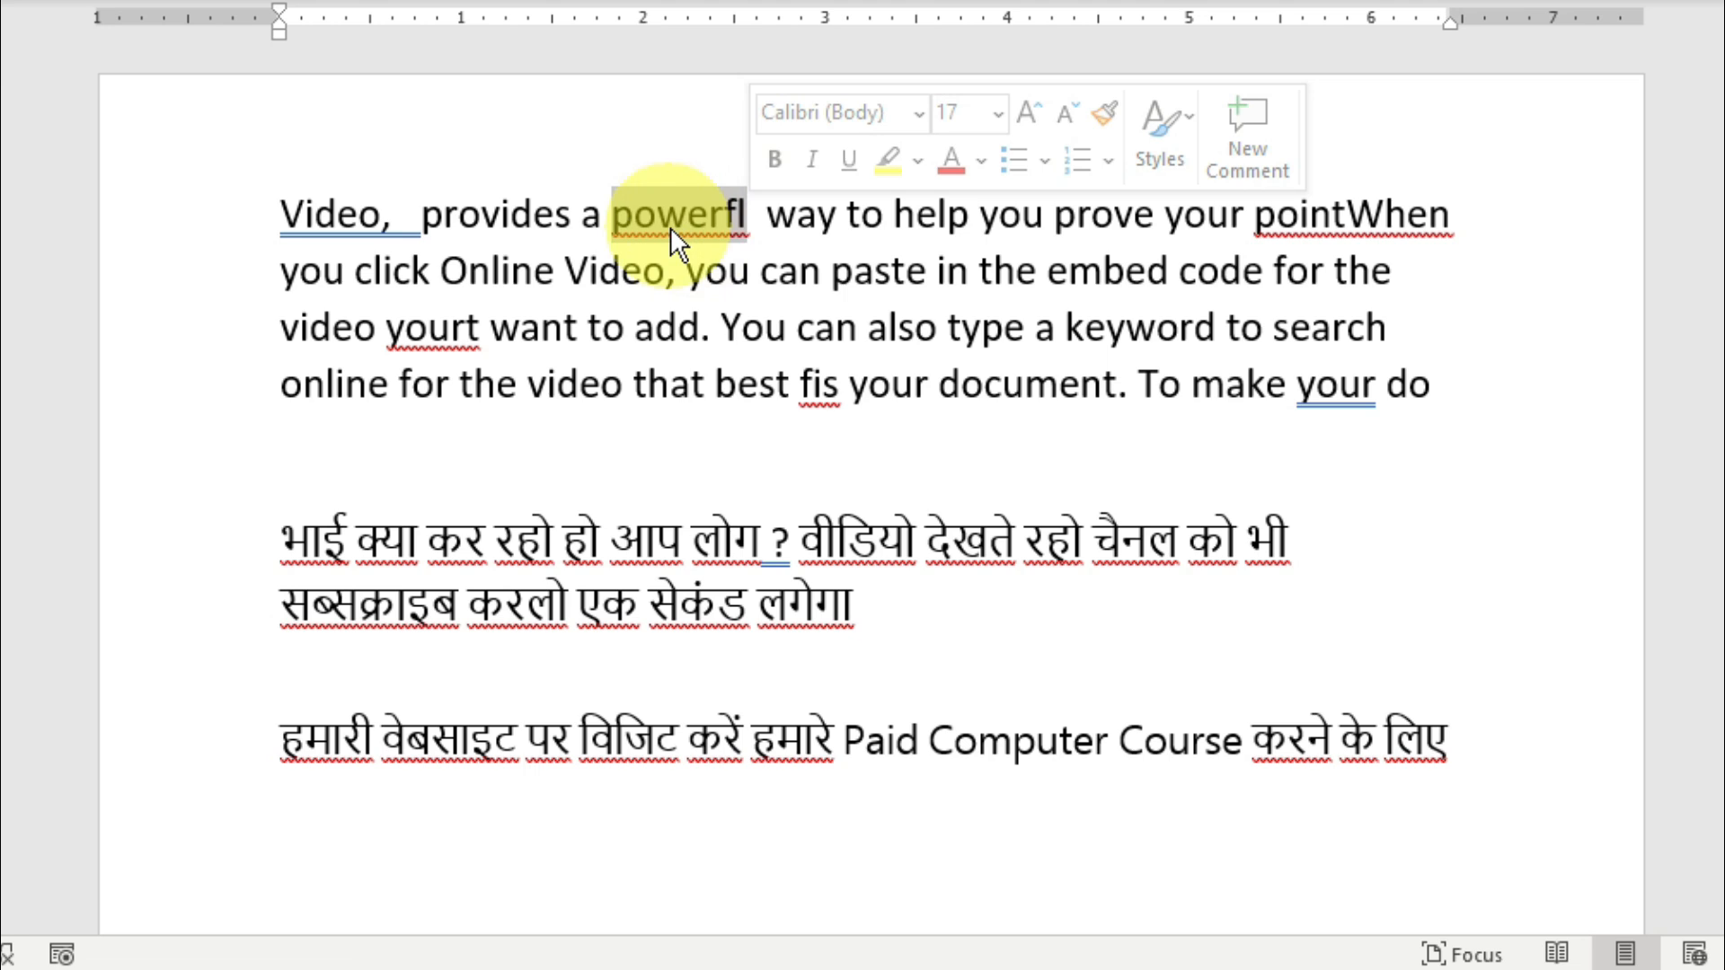
{"action": "right_click", "coordinate": [670, 226]}
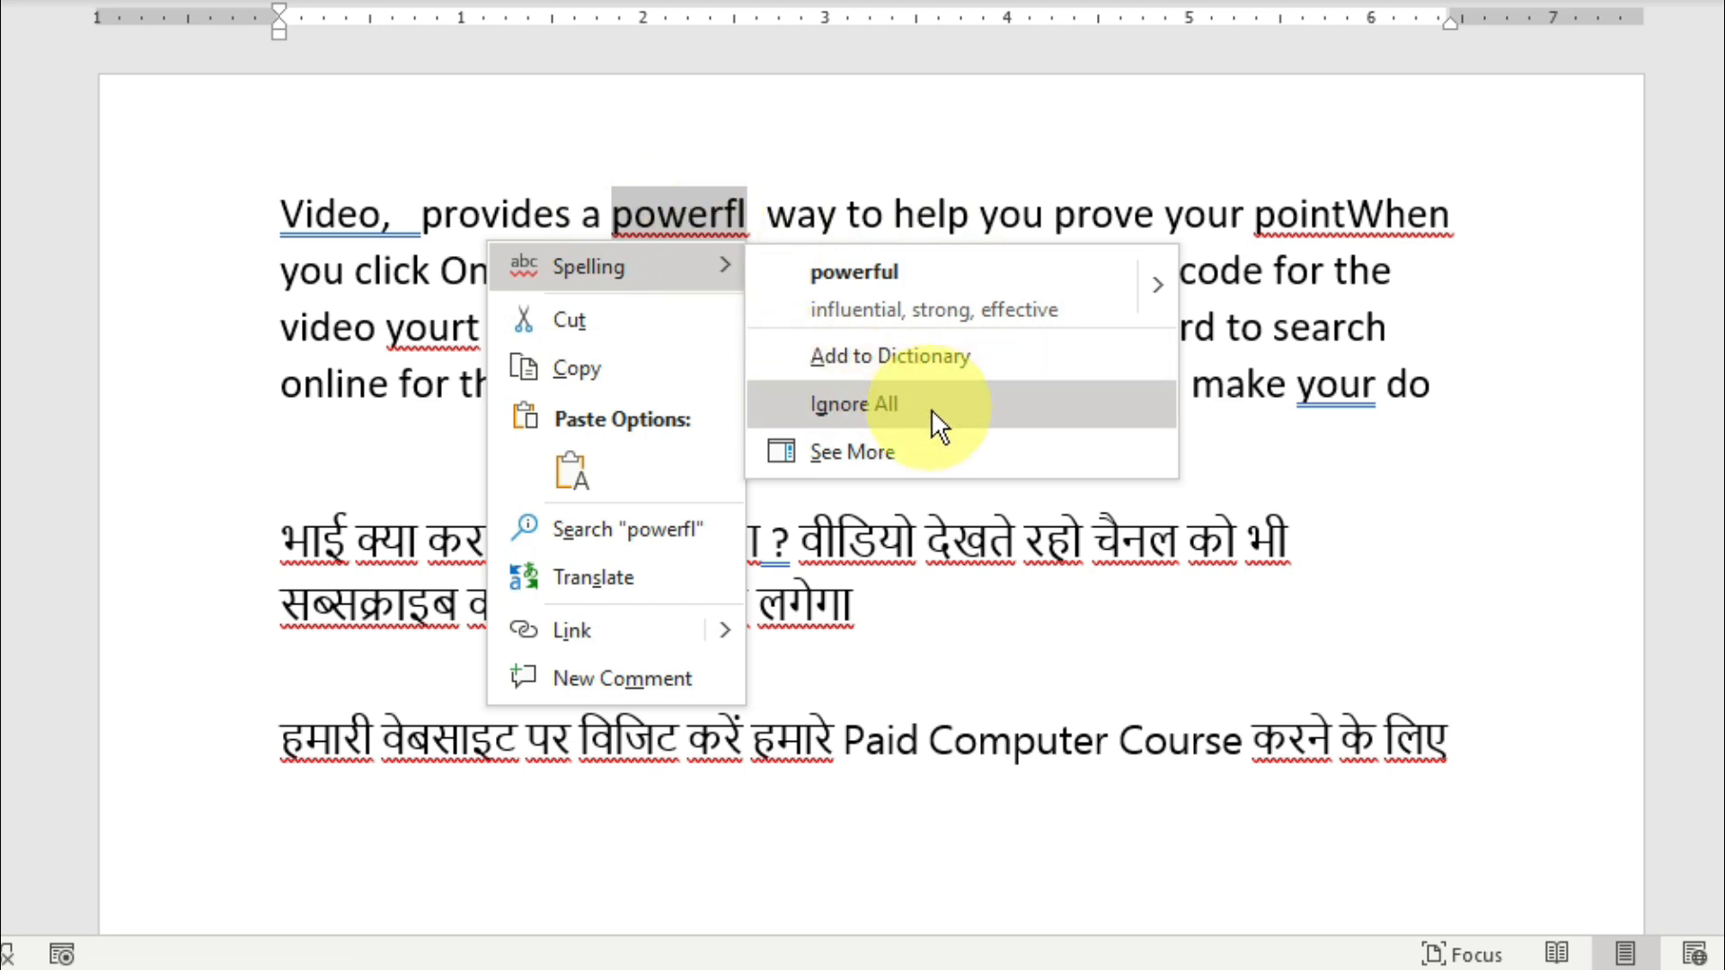
{"action": "left_click", "coordinate": [1038, 289]}
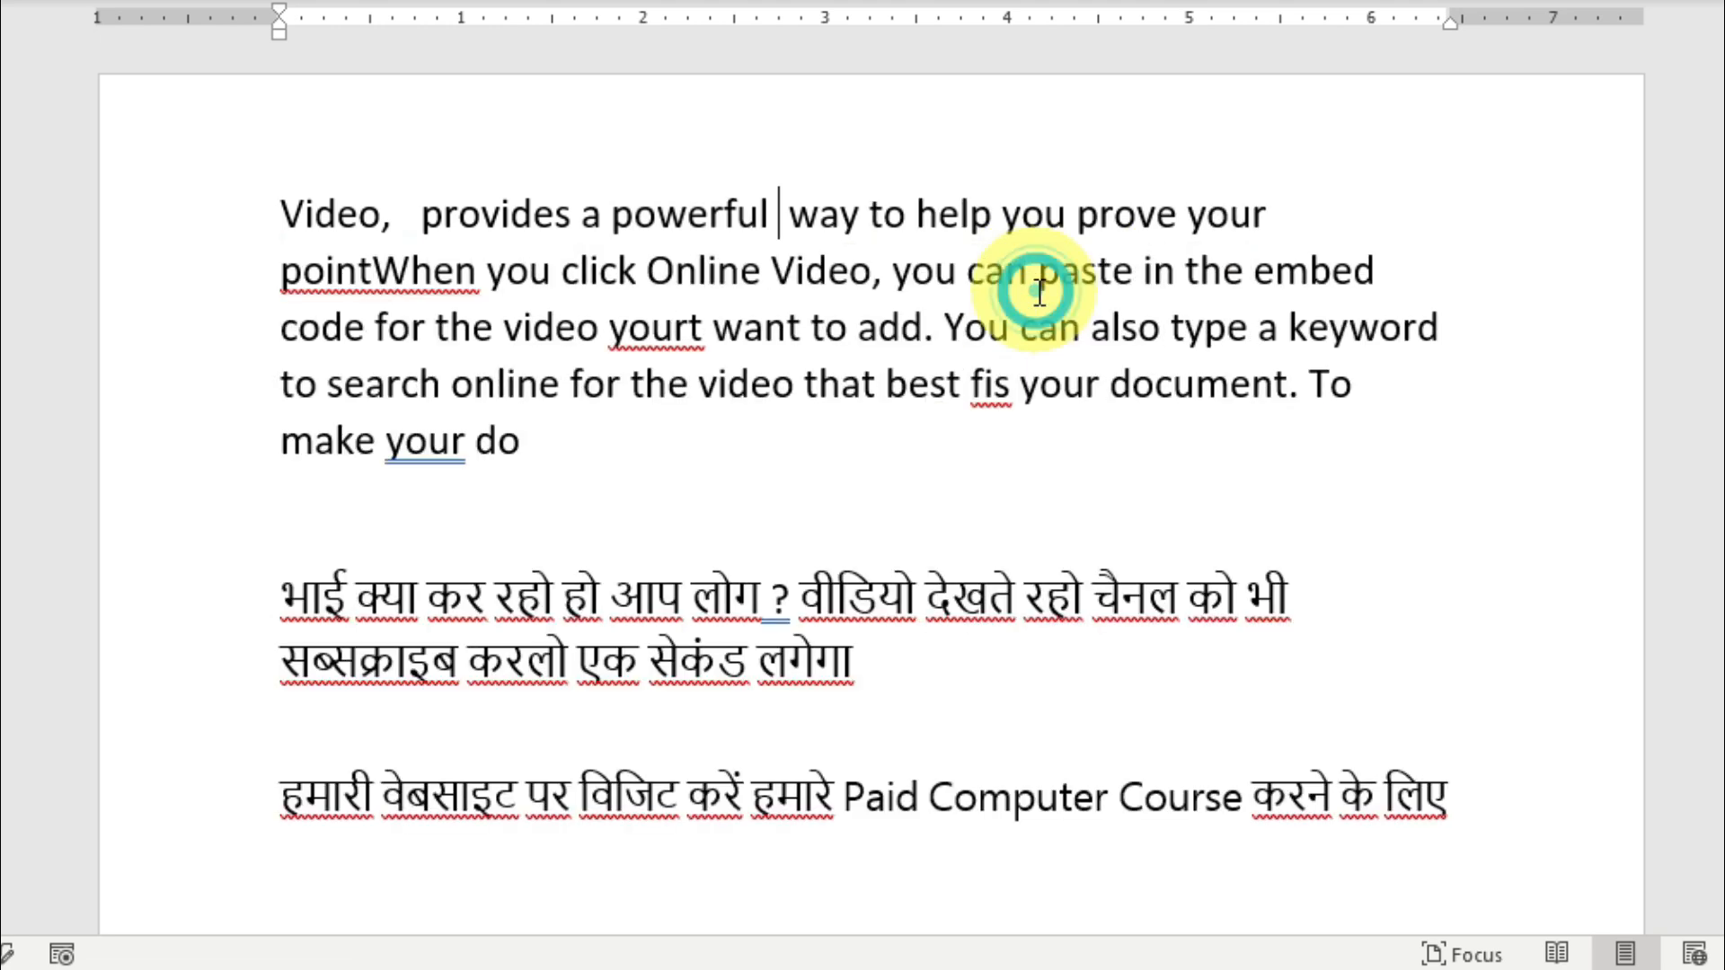
{"action": "left_click_drag", "start_coordinate": [613, 213], "coordinate": [799, 211]}
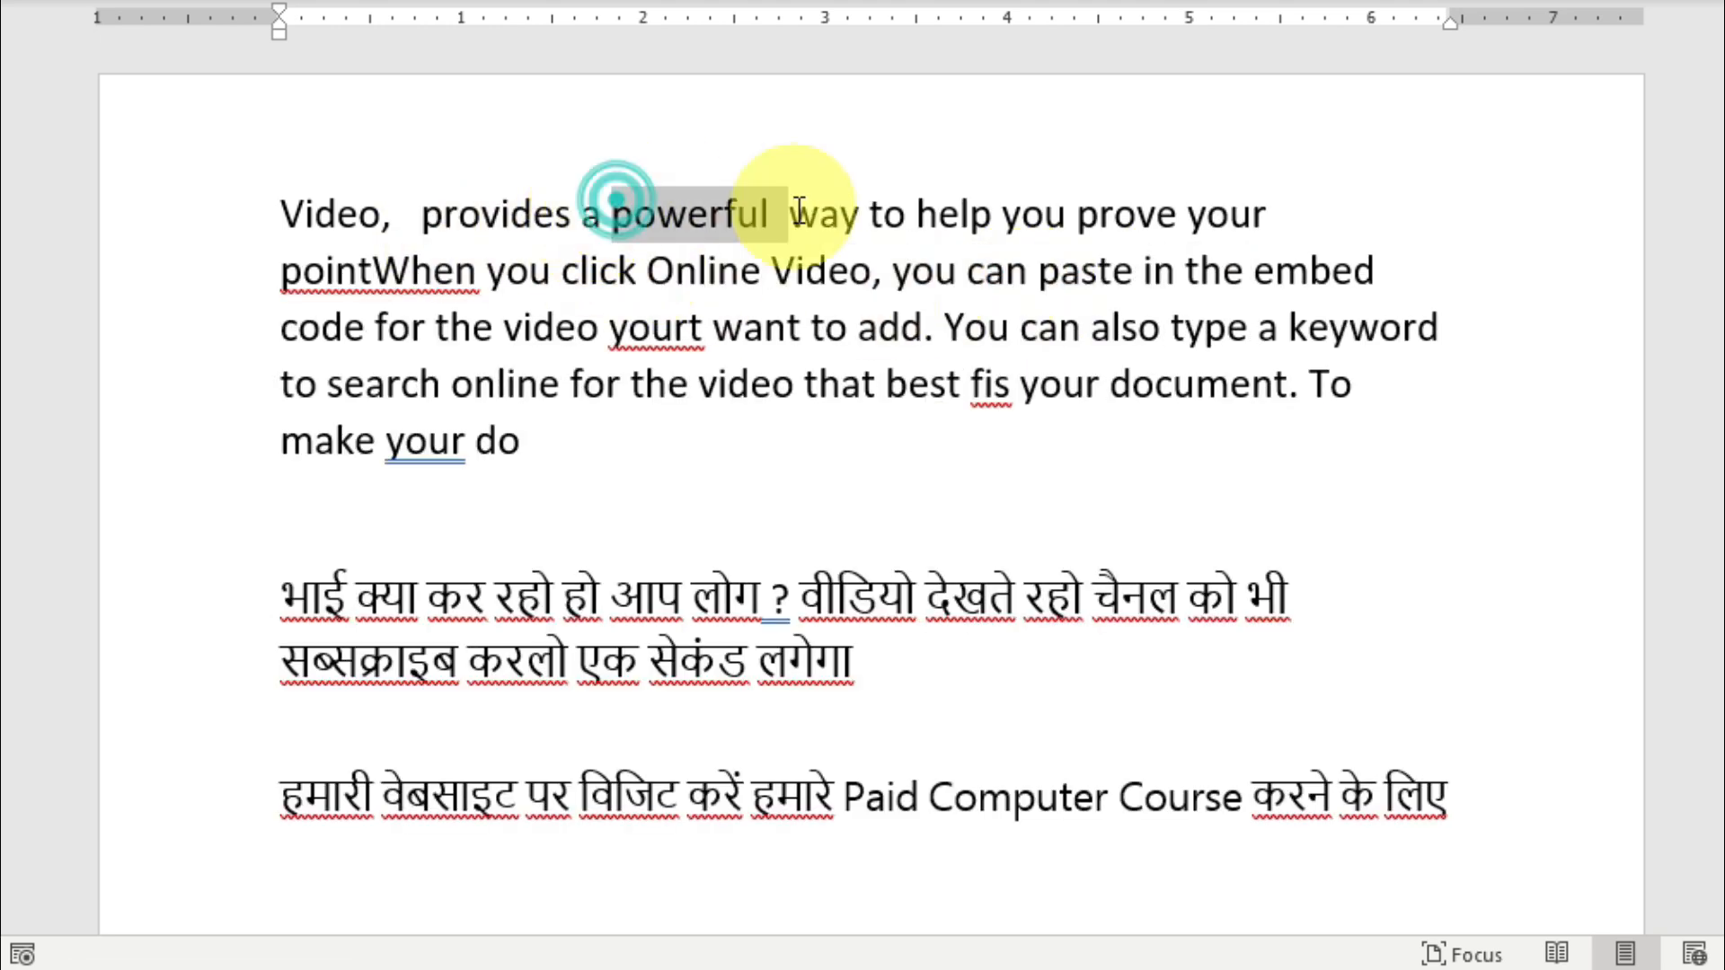
{"action": "left_click", "coordinate": [621, 388]}
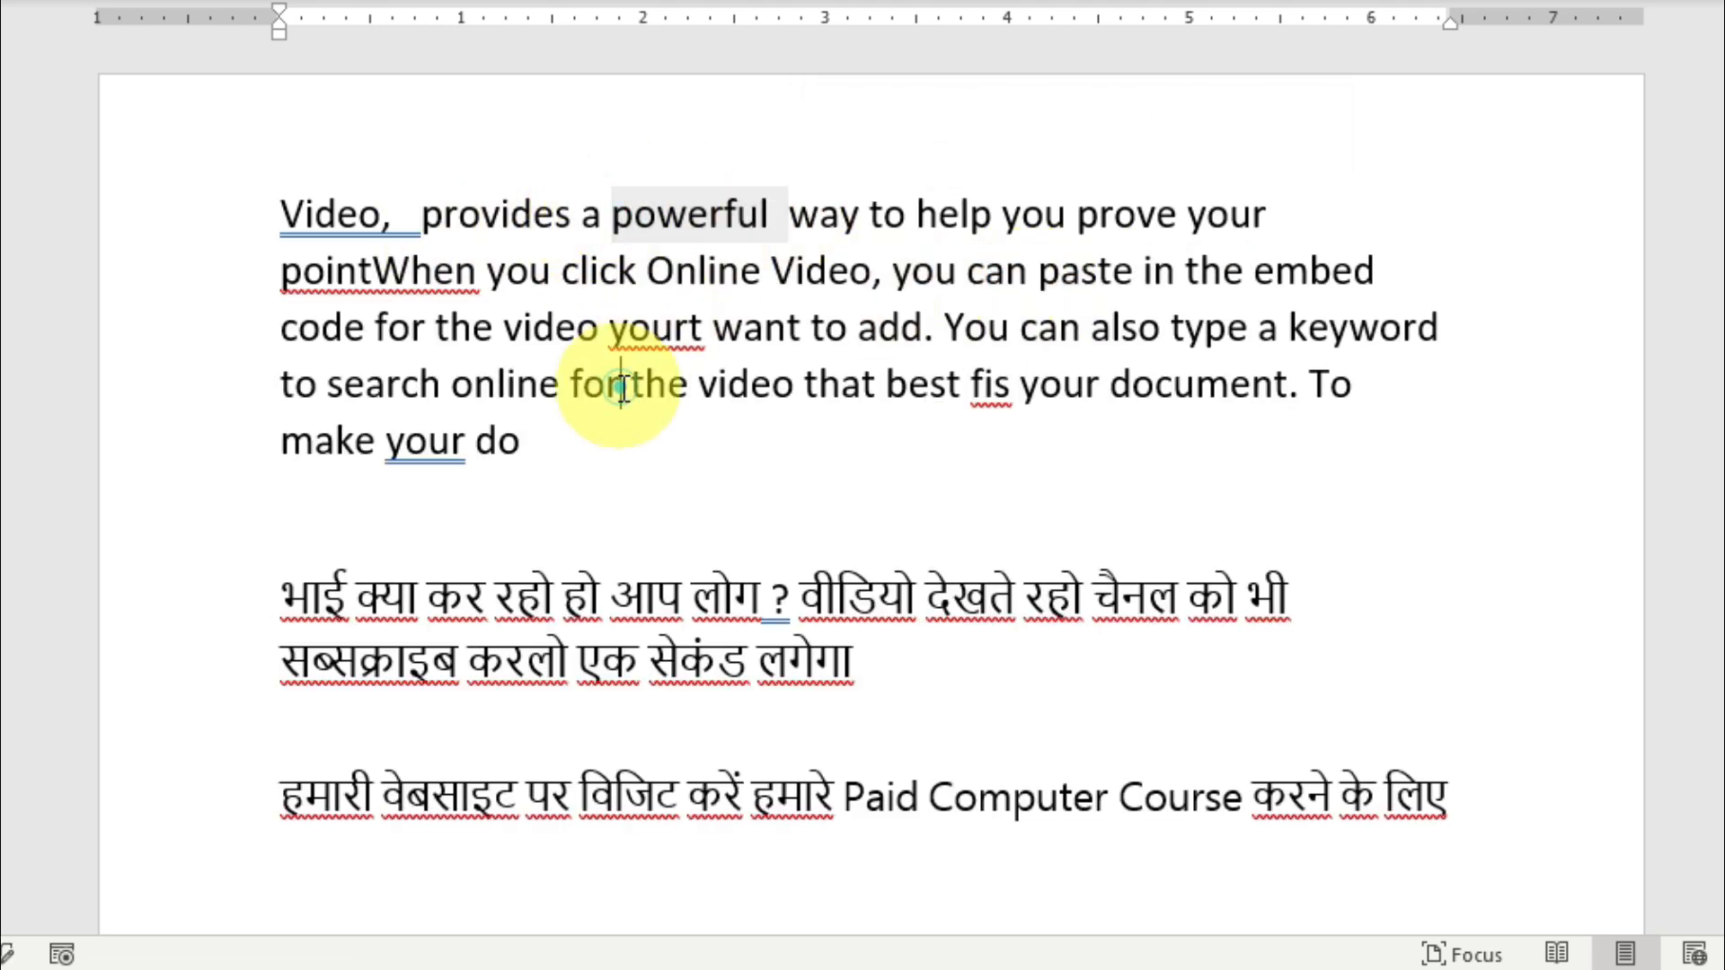
Step: Ignore All for the flagged words pointWhen and yourt
{"action": "right_click", "coordinate": [375, 279]}
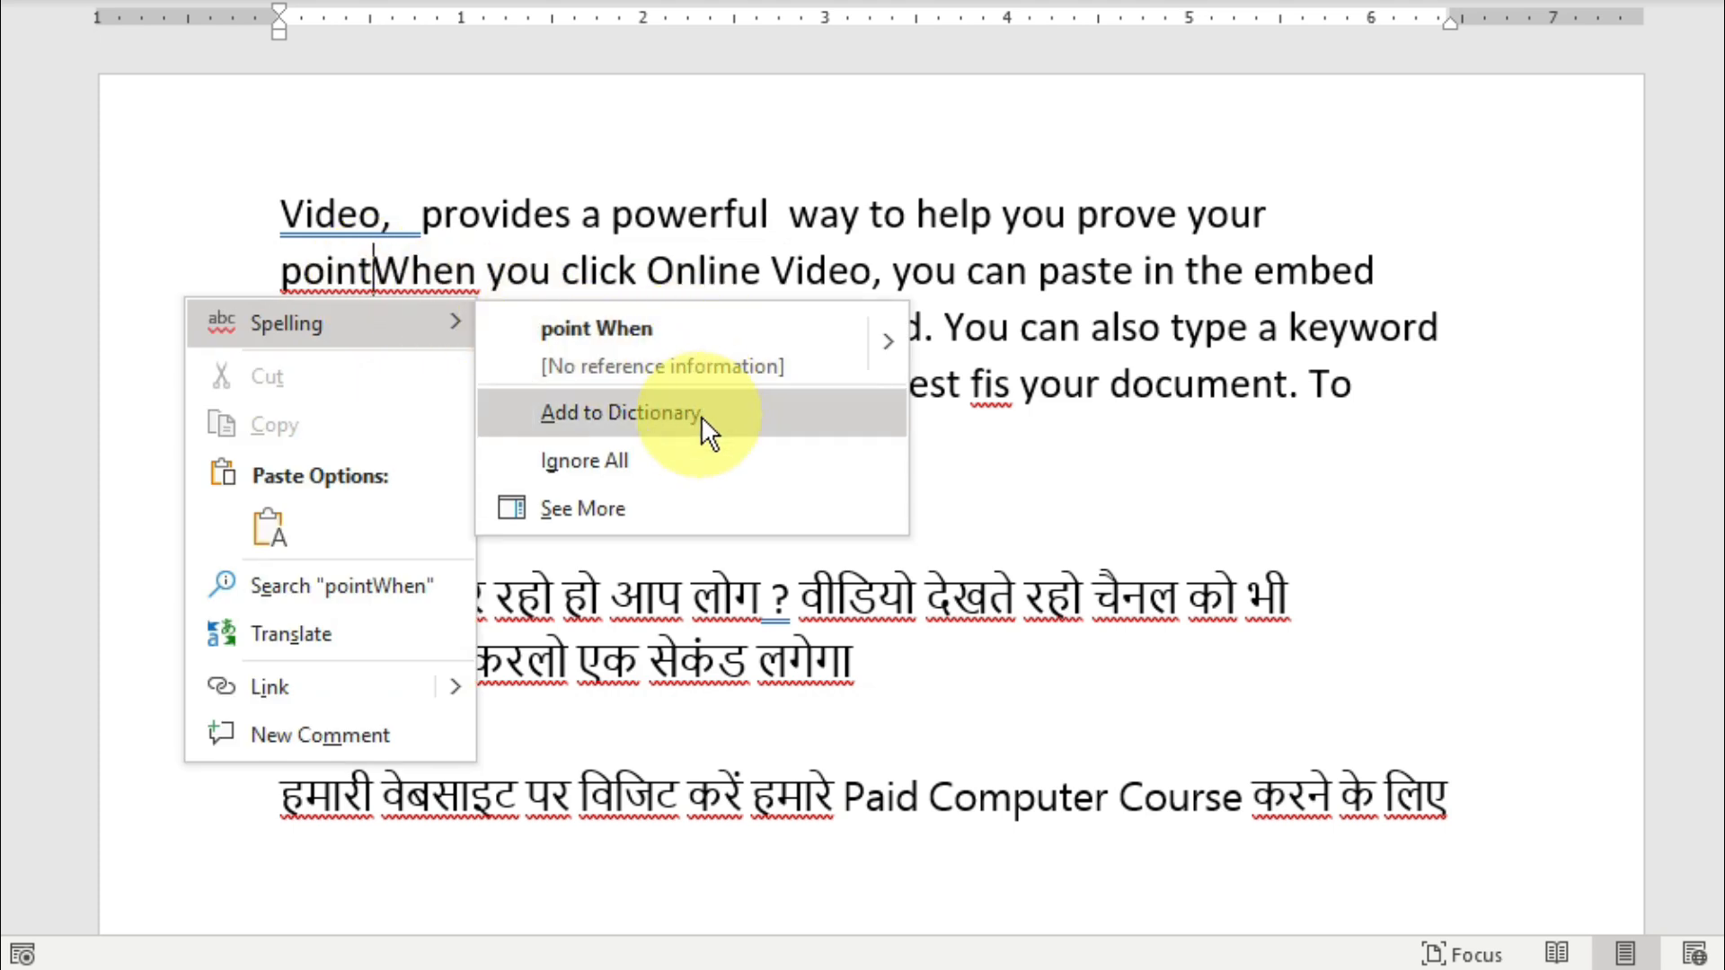
{"action": "left_click", "coordinate": [692, 455]}
{"action": "right_click", "coordinate": [670, 333]}
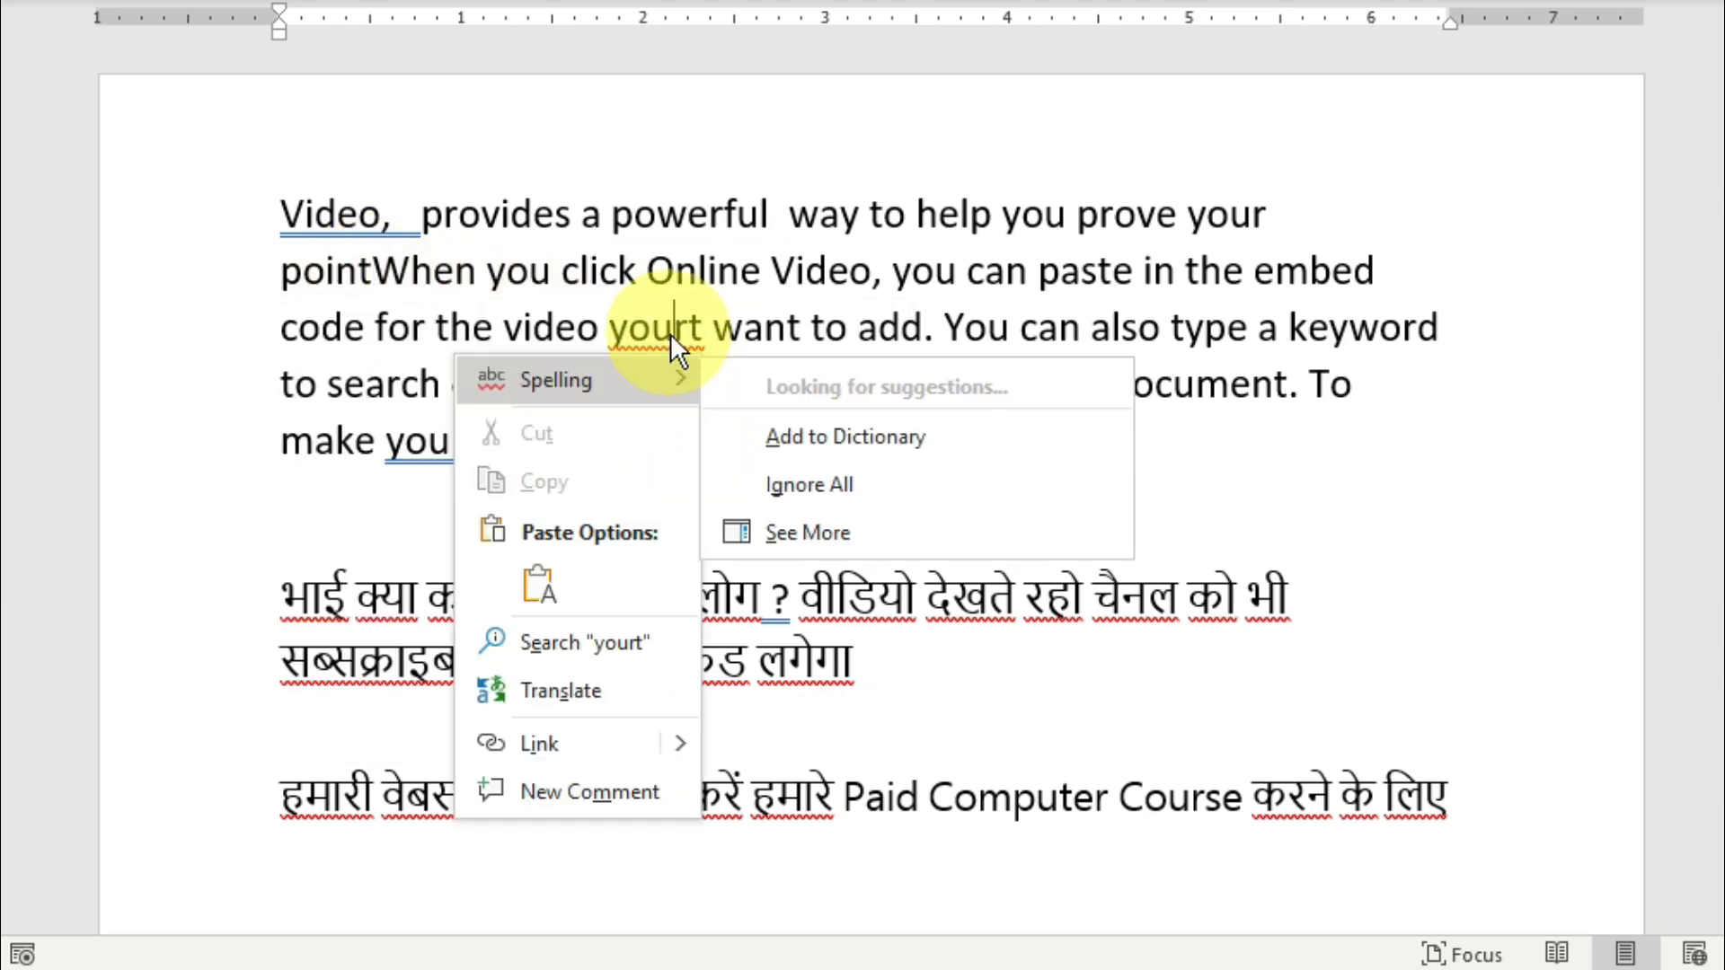
{"action": "left_click", "coordinate": [919, 672]}
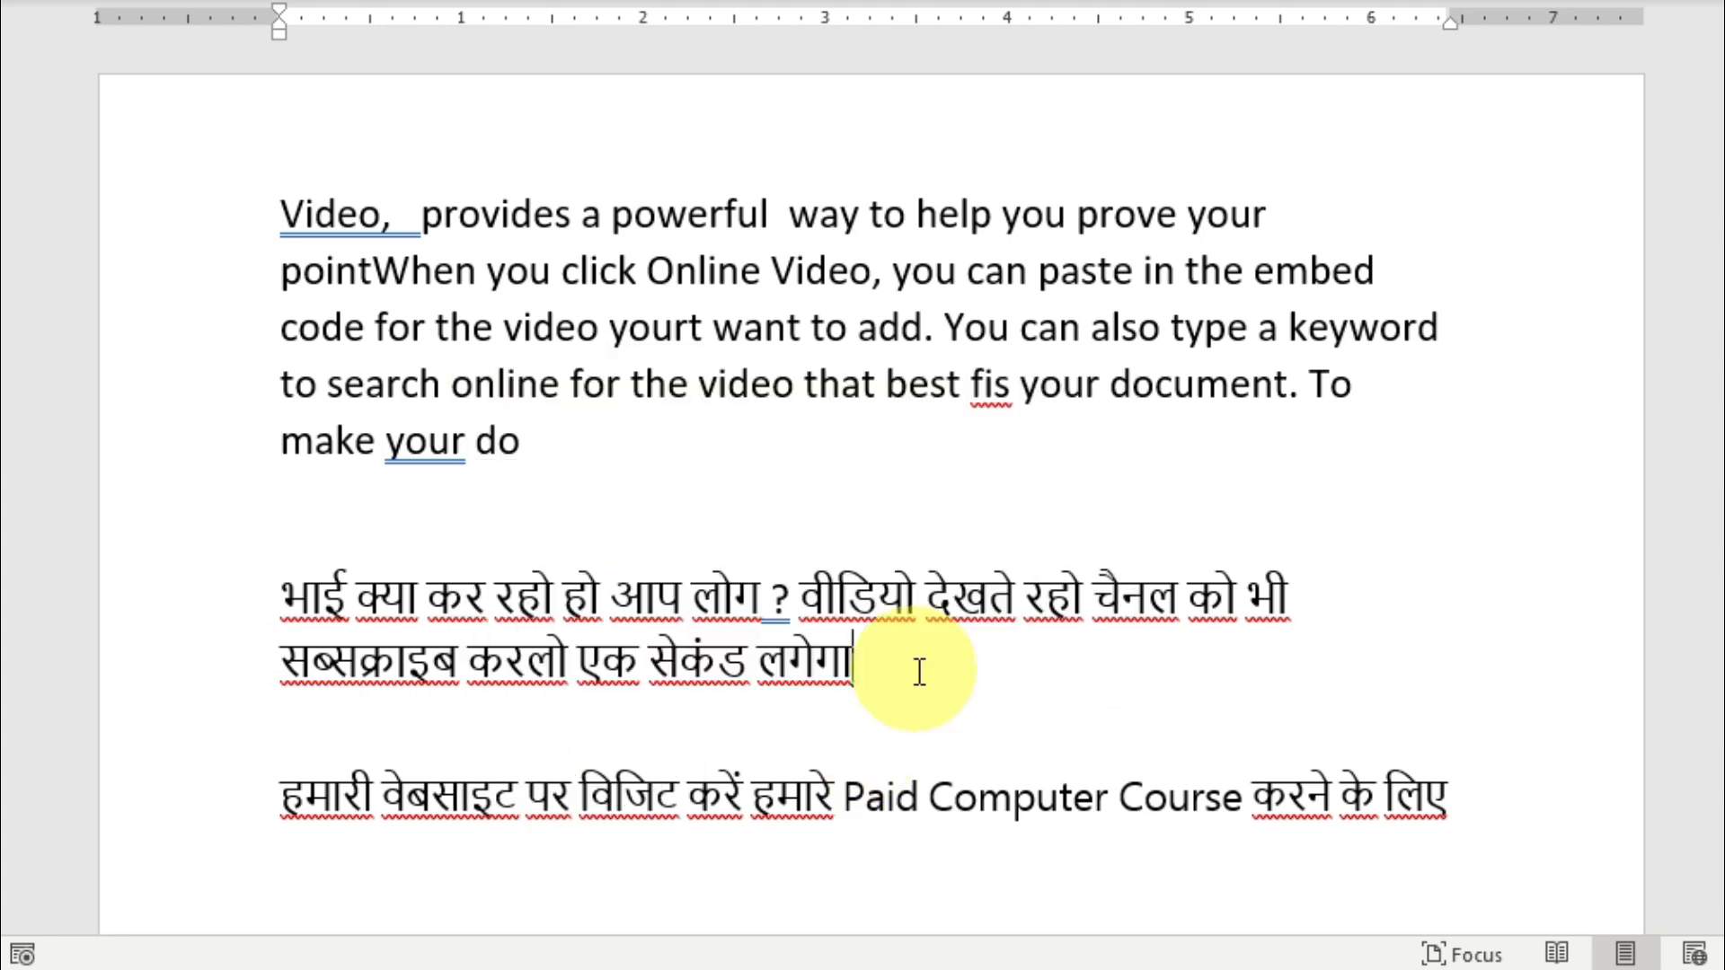
{"action": "left_click_drag", "start_coordinate": [578, 443], "coordinate": [271, 206]}
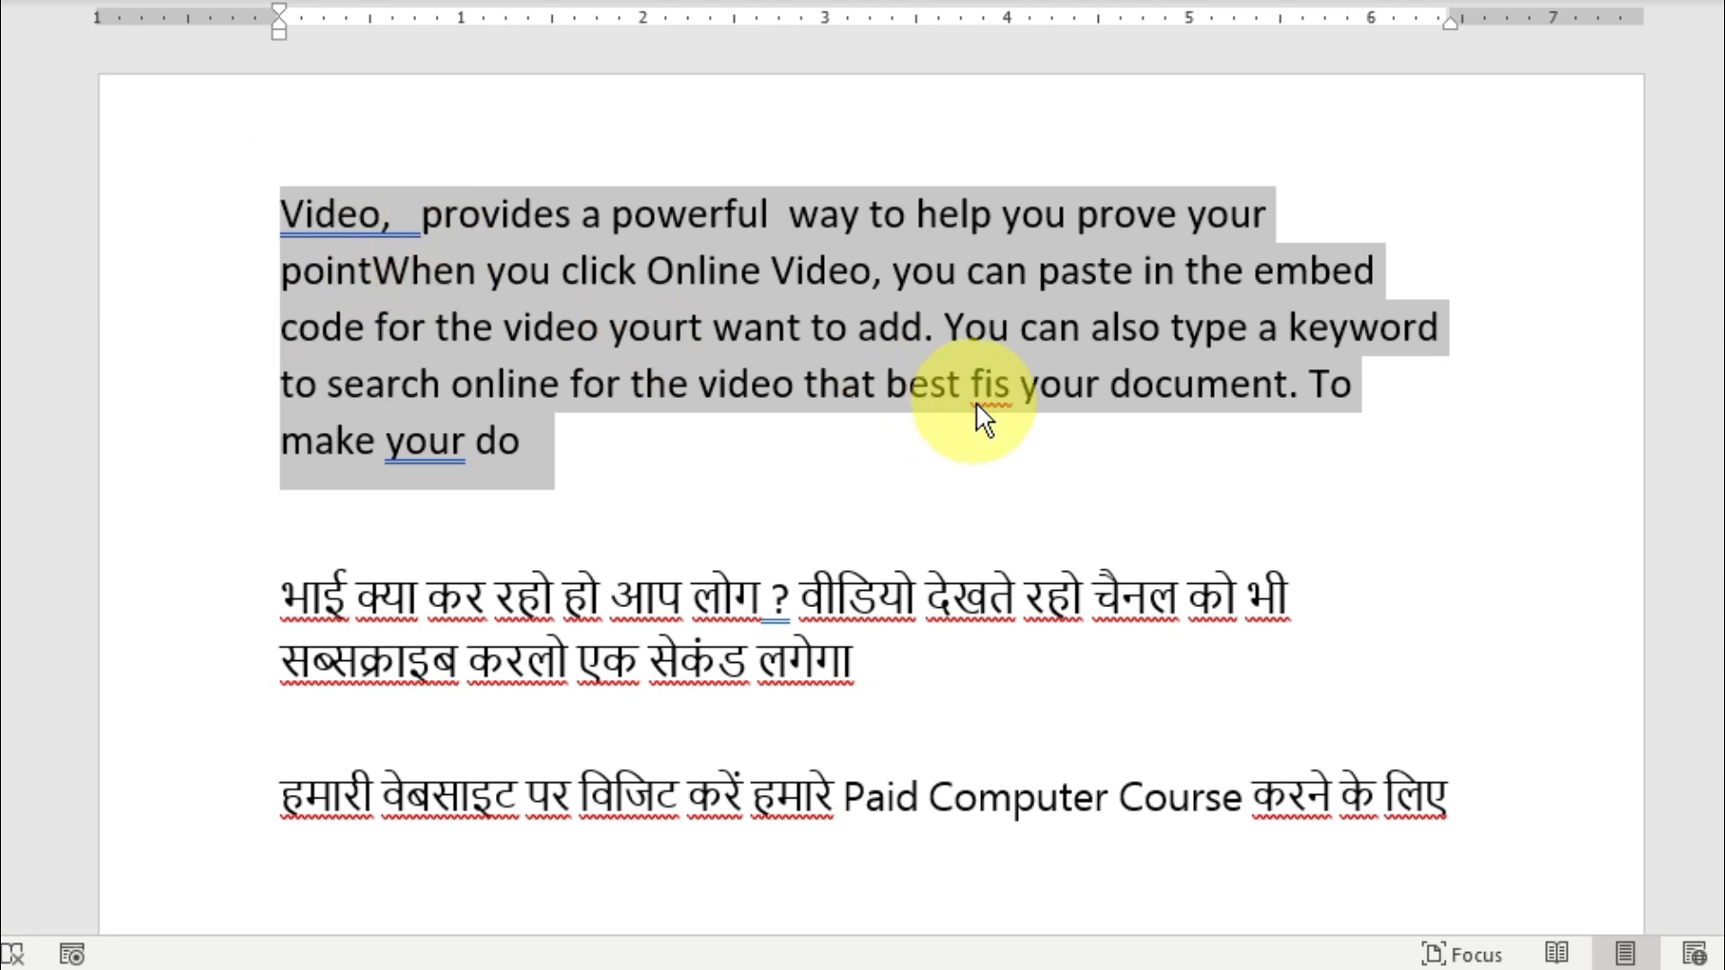
{"action": "left_click", "coordinate": [913, 681]}
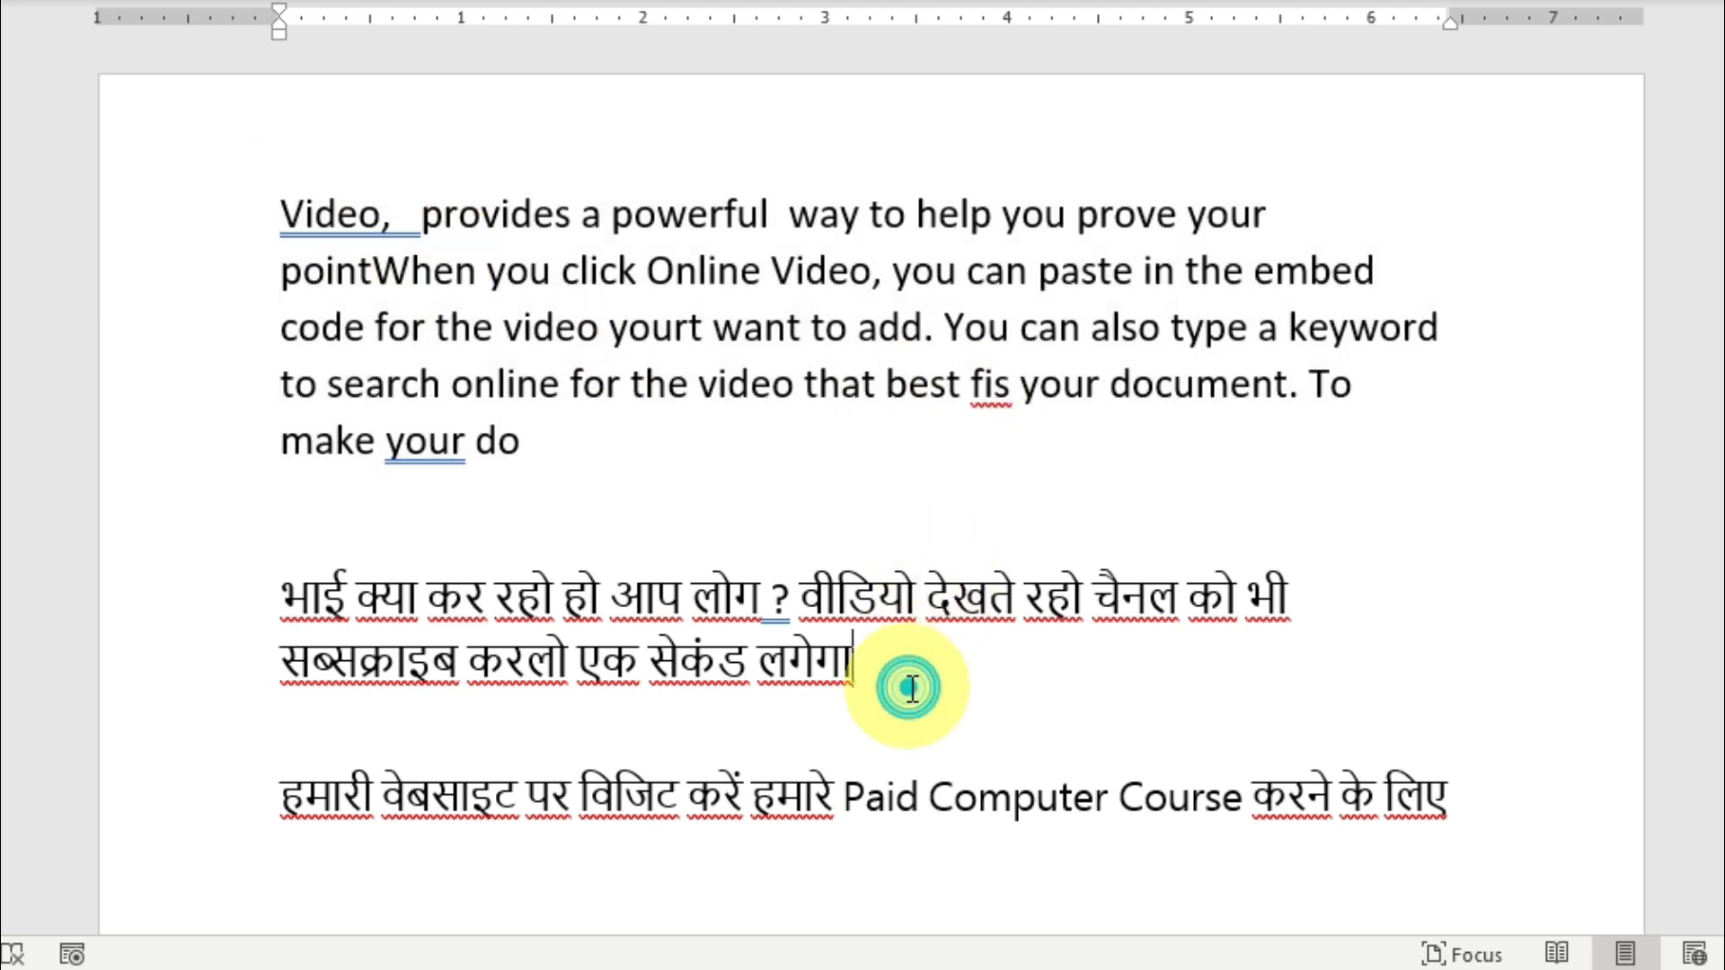
{"action": "left_click_drag", "start_coordinate": [268, 593], "coordinate": [910, 687]}
{"action": "left_click", "coordinate": [979, 697]}
{"action": "left_click_drag", "start_coordinate": [282, 795], "coordinate": [1433, 797]}
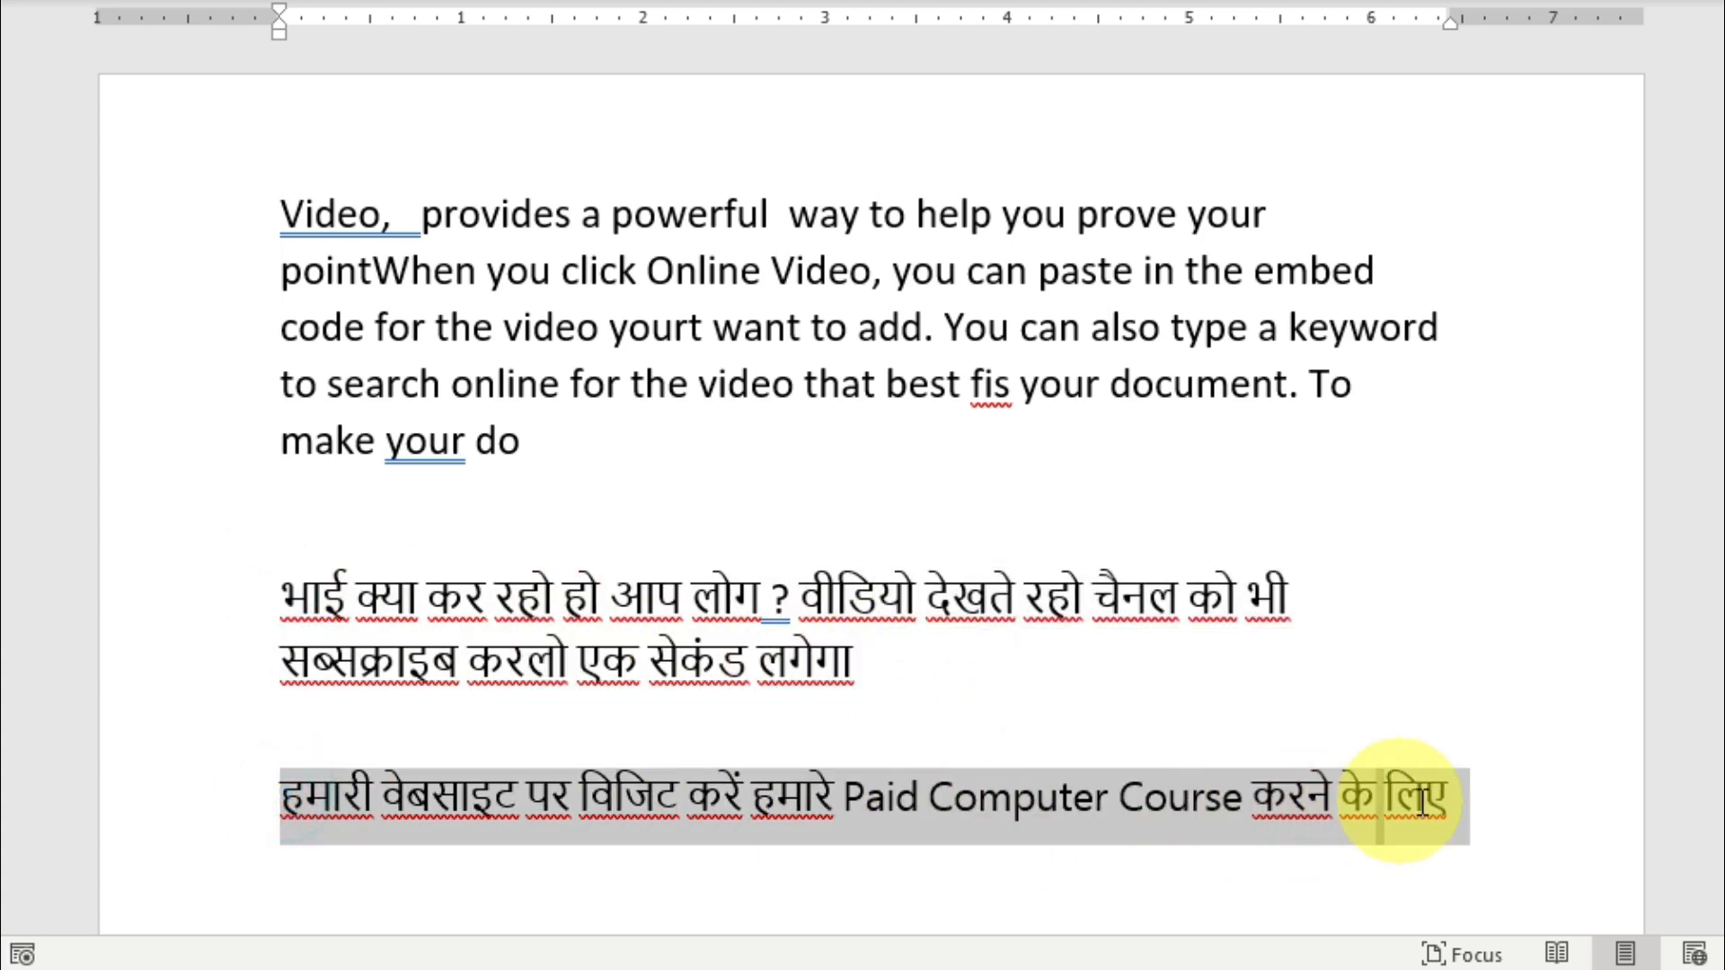
{"action": "left_click", "coordinate": [883, 670]}
{"action": "triple_click", "coordinate": [935, 662]}
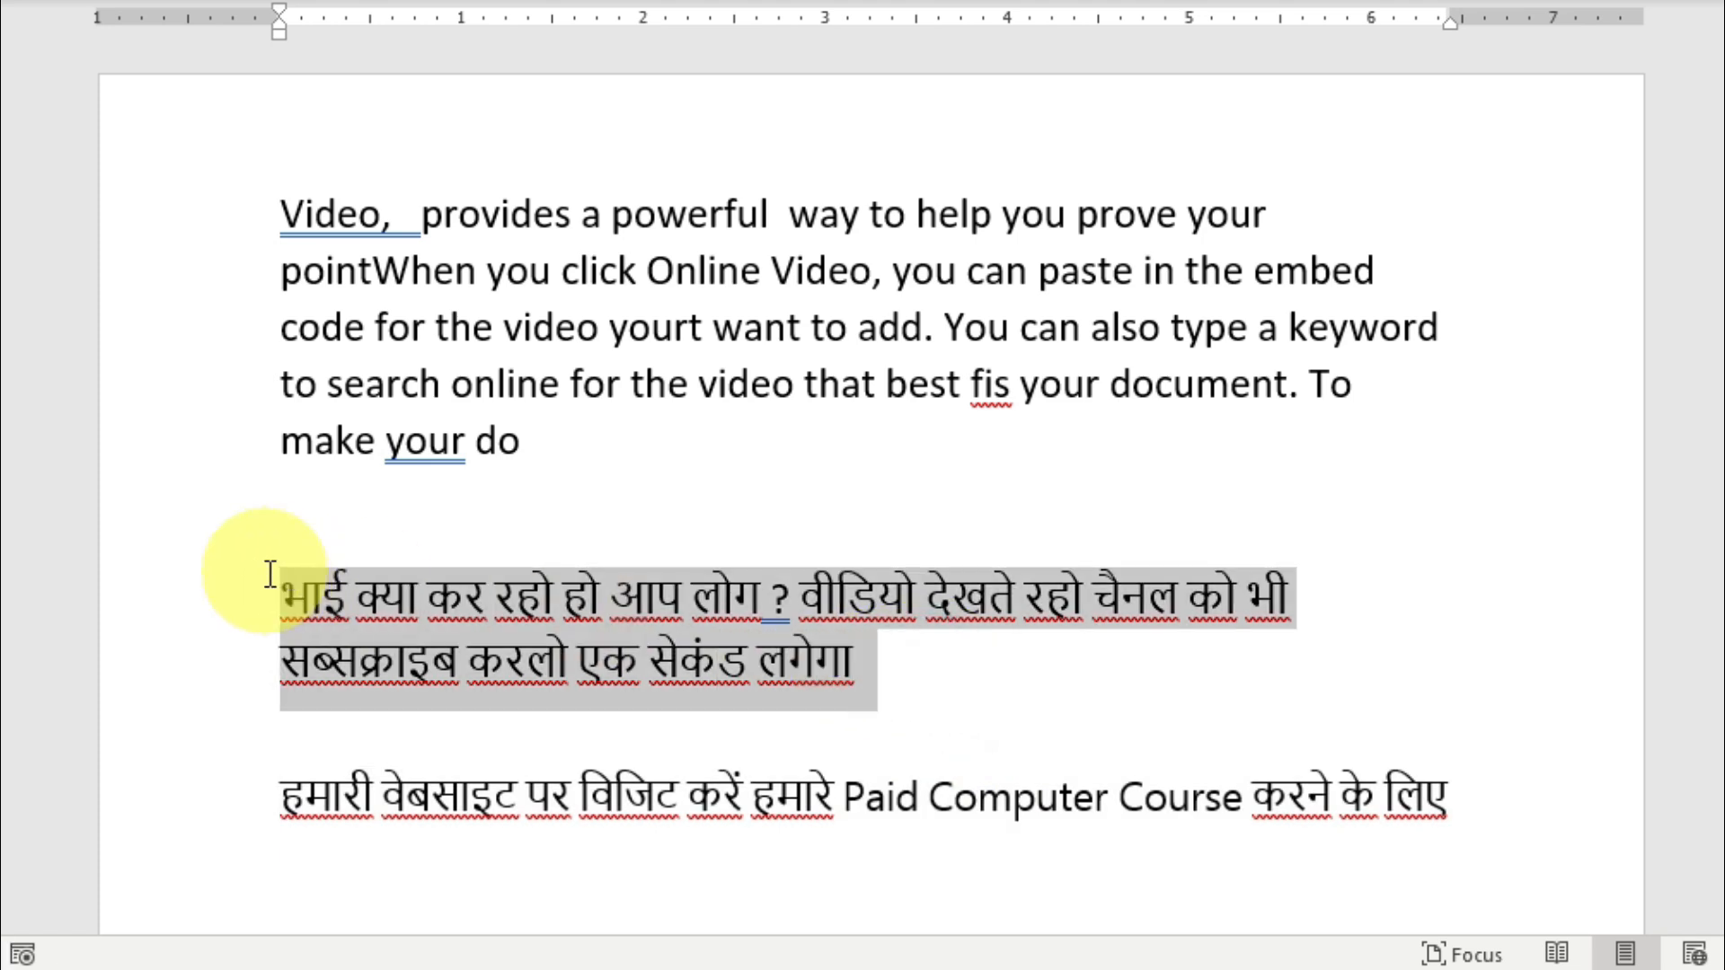
{"action": "left_click", "coordinate": [989, 674]}
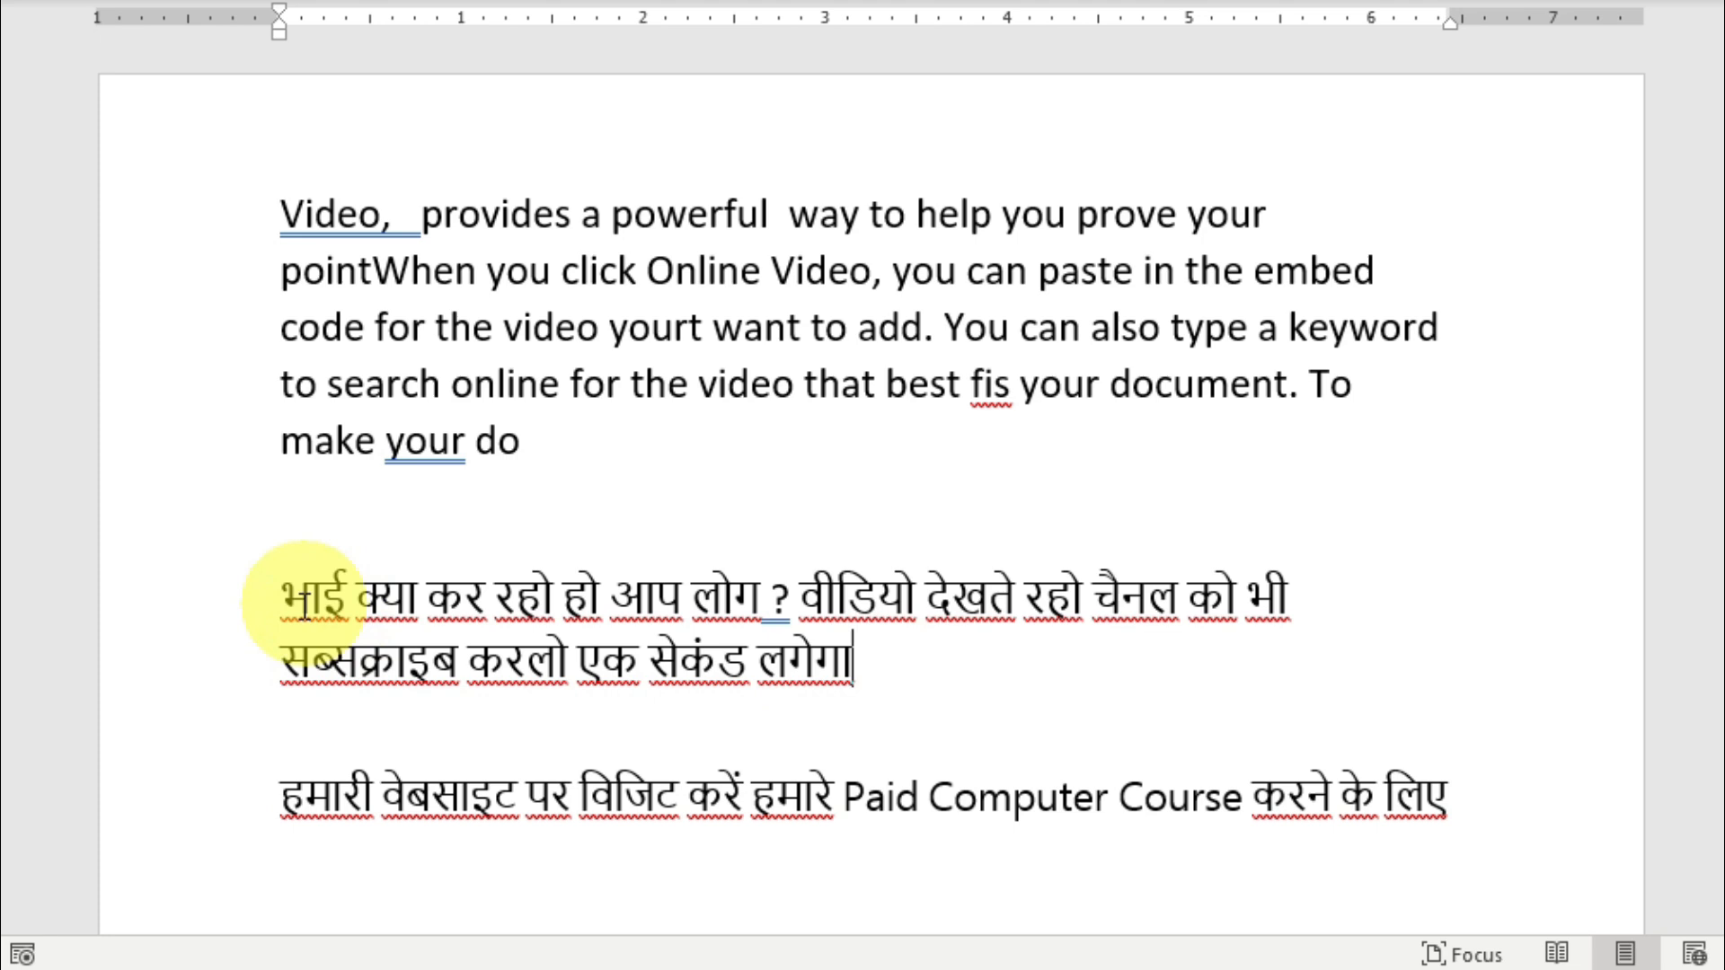
{"action": "left_click_drag", "start_coordinate": [269, 596], "coordinate": [1494, 802]}
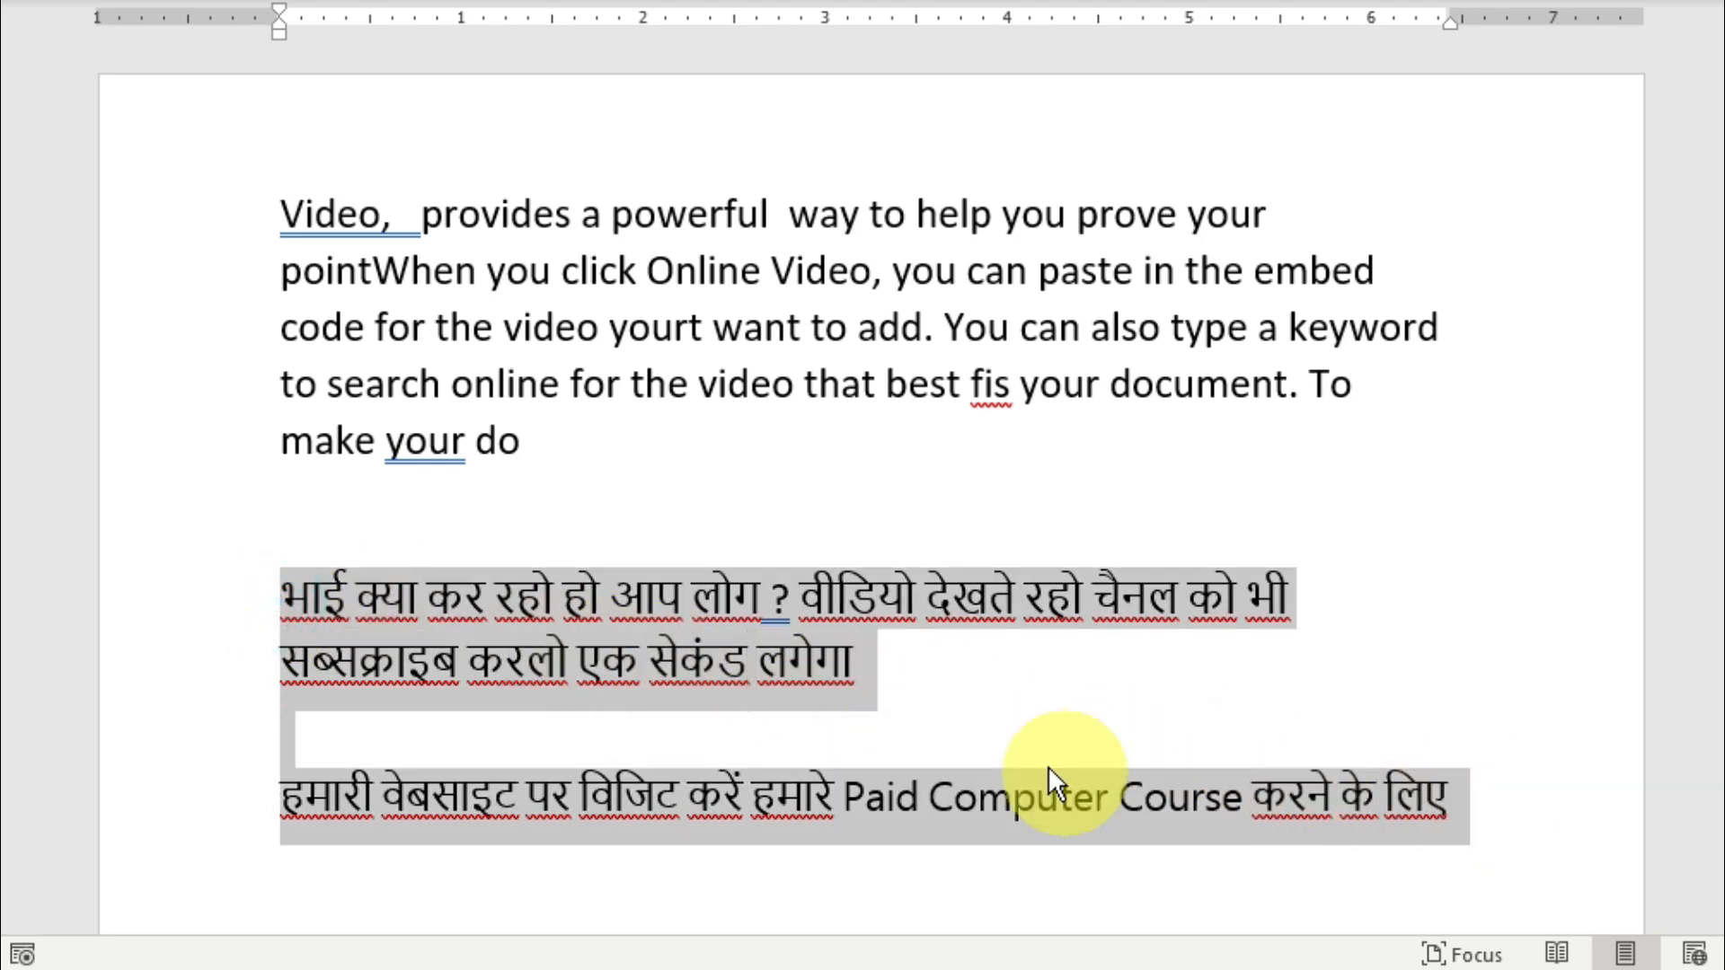
{"action": "left_click", "coordinate": [950, 689]}
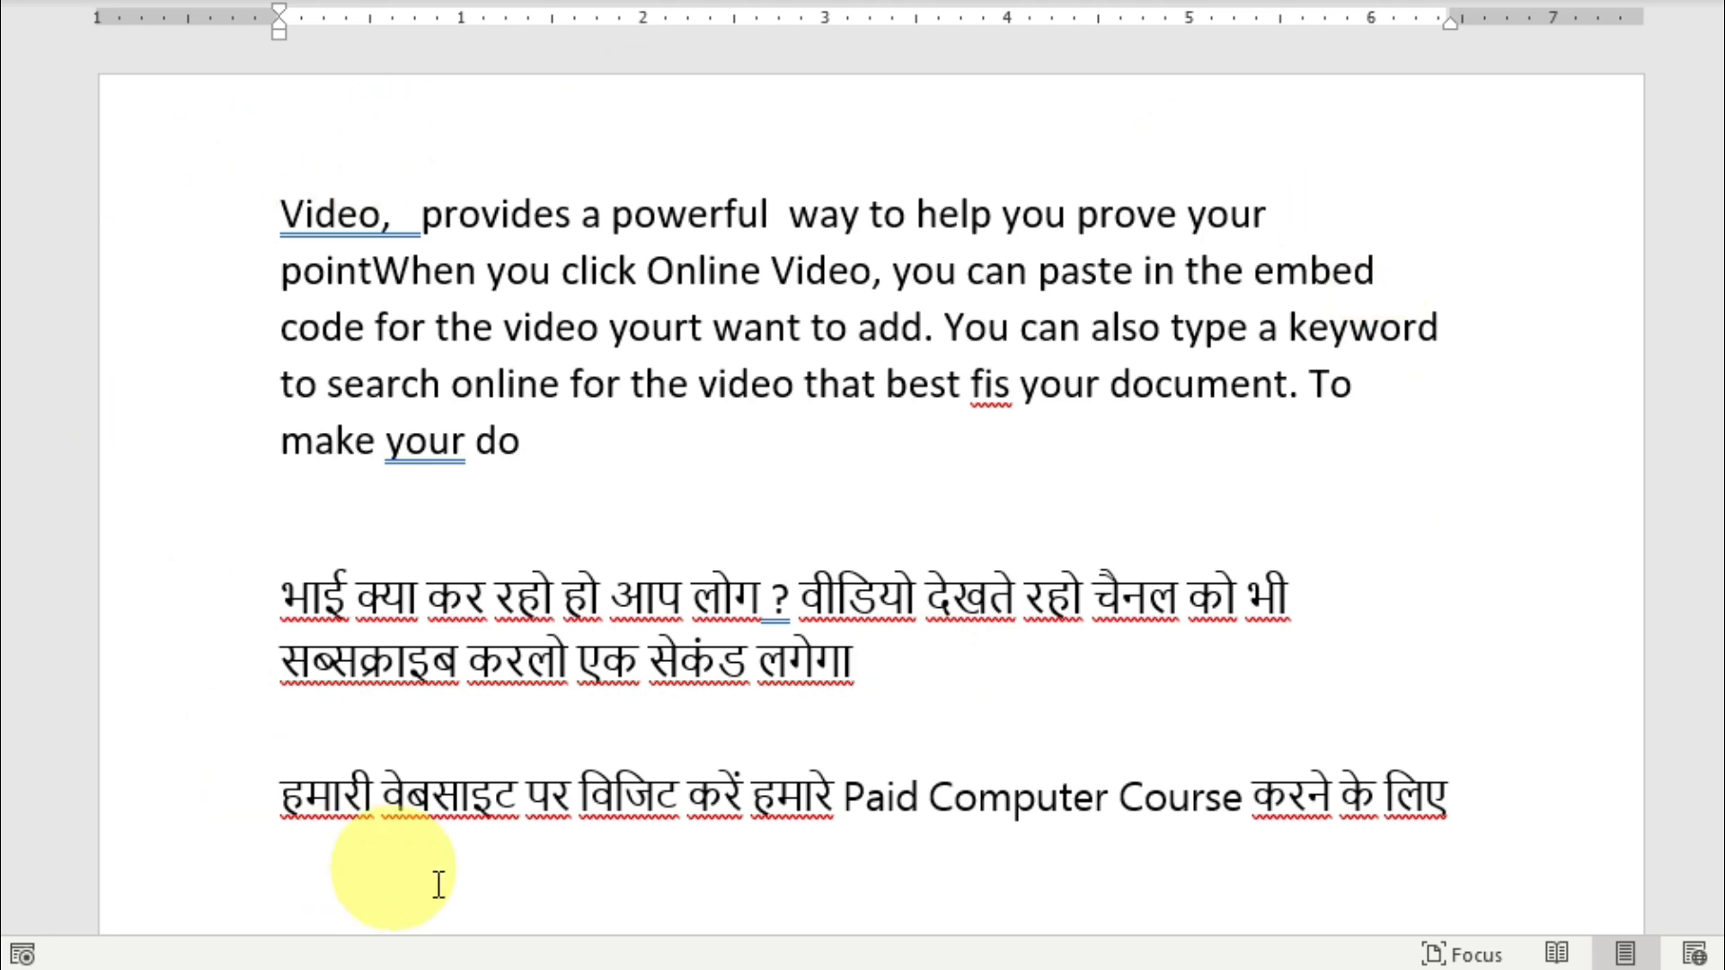
{"action": "left_click_drag", "start_coordinate": [916, 682], "coordinate": [286, 603]}
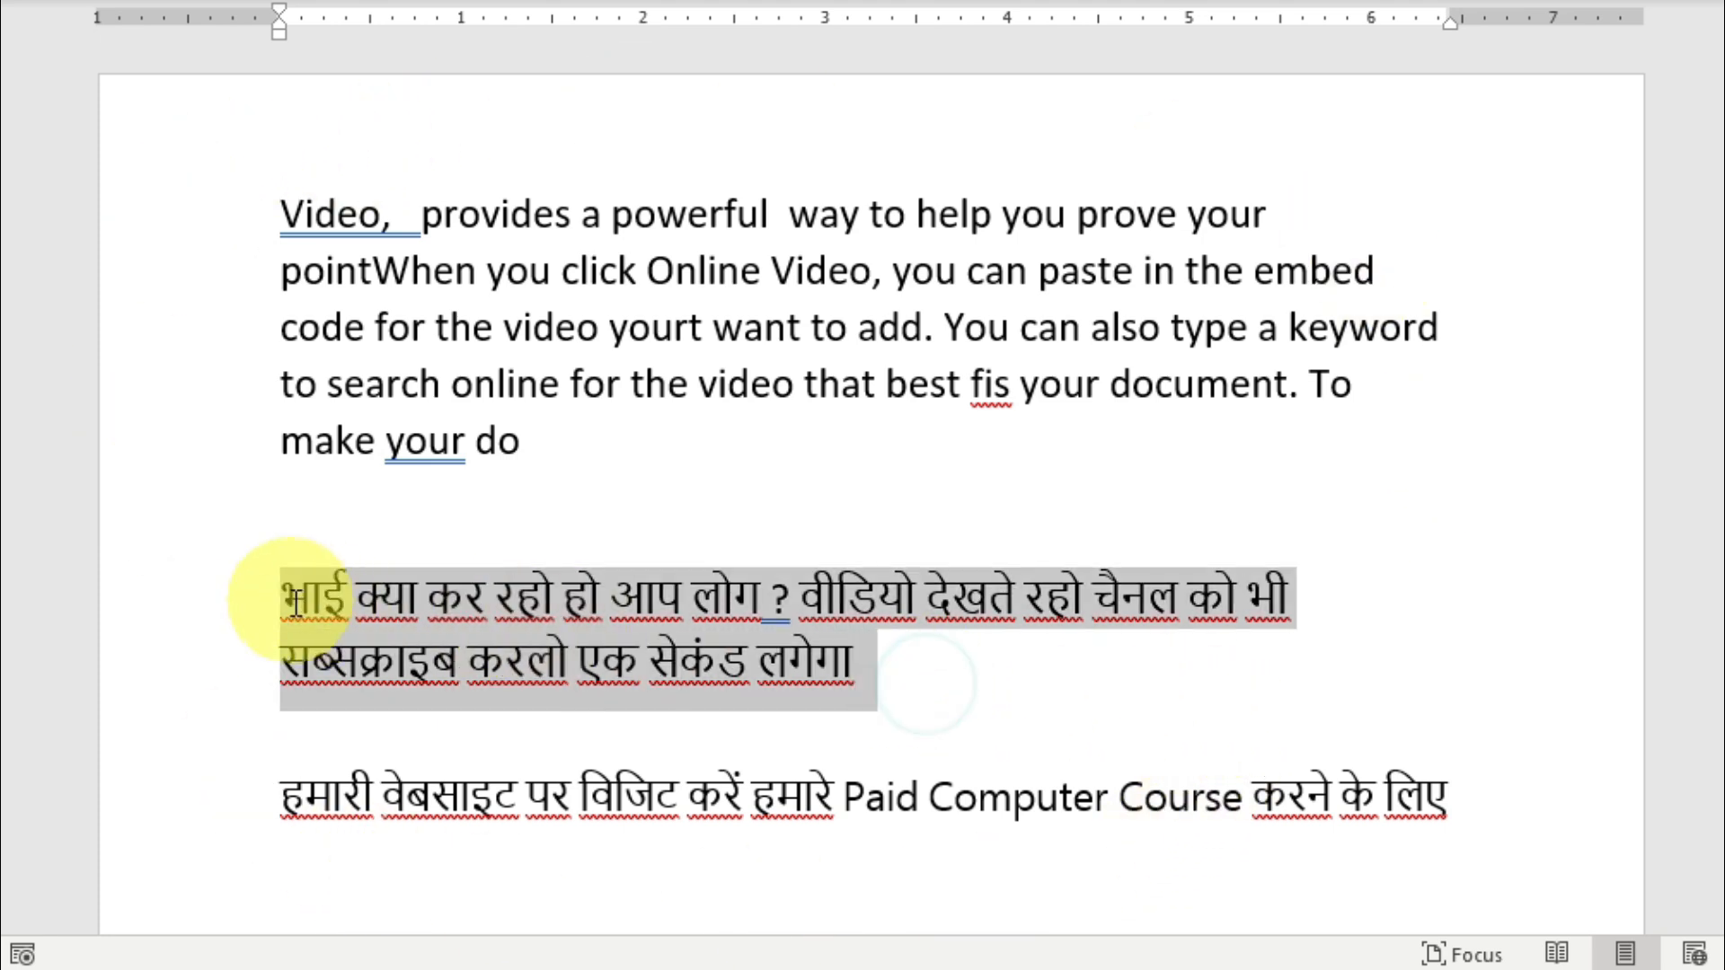
{"action": "left_click", "coordinate": [1003, 696]}
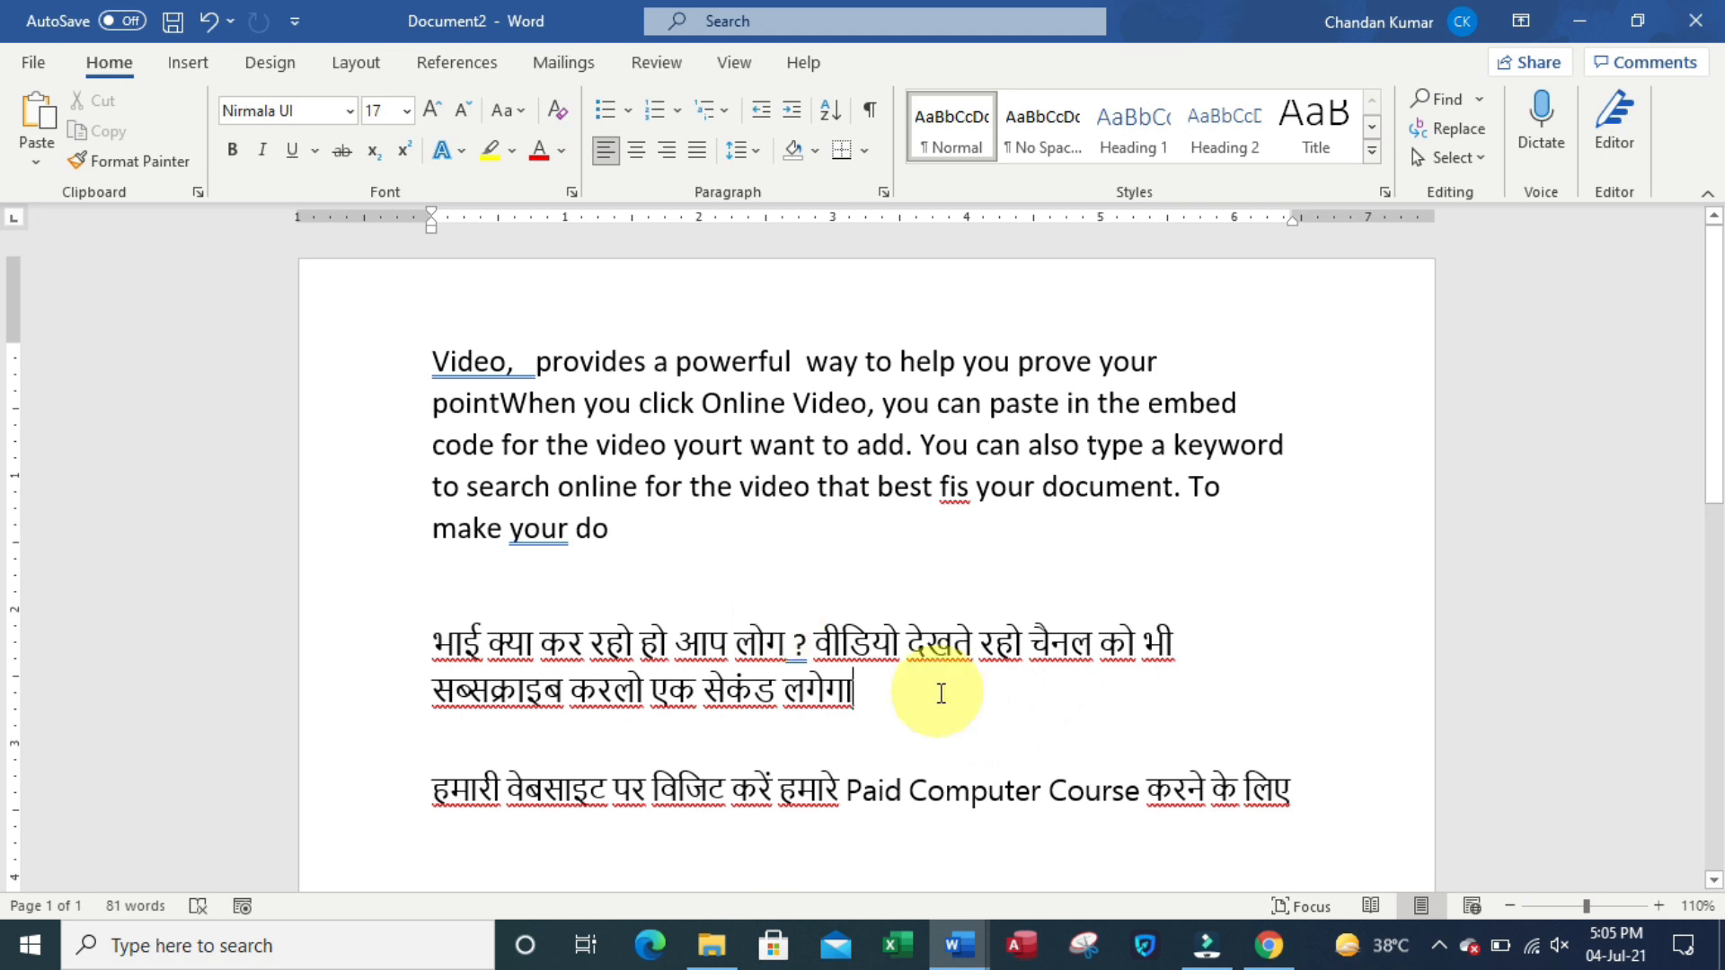
Step: In Word Options > Proofing, turn off spelling and grammar checking as you type
{"action": "left_click", "coordinate": [34, 61]}
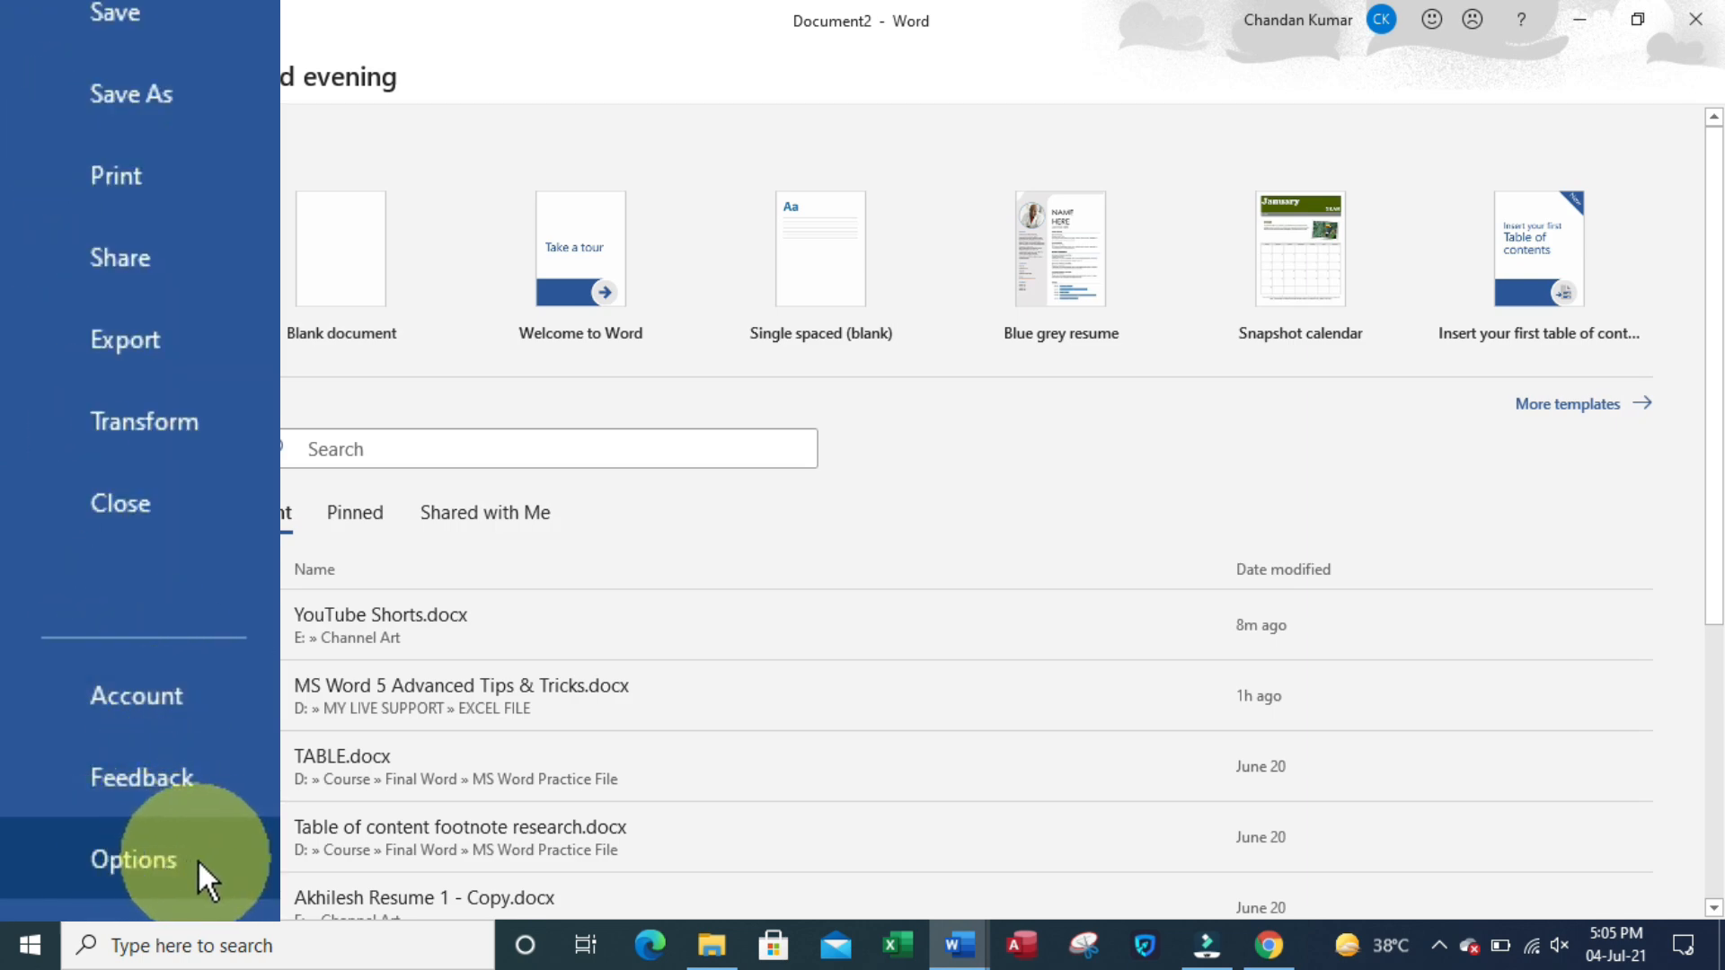
{"action": "left_click", "coordinate": [207, 844]}
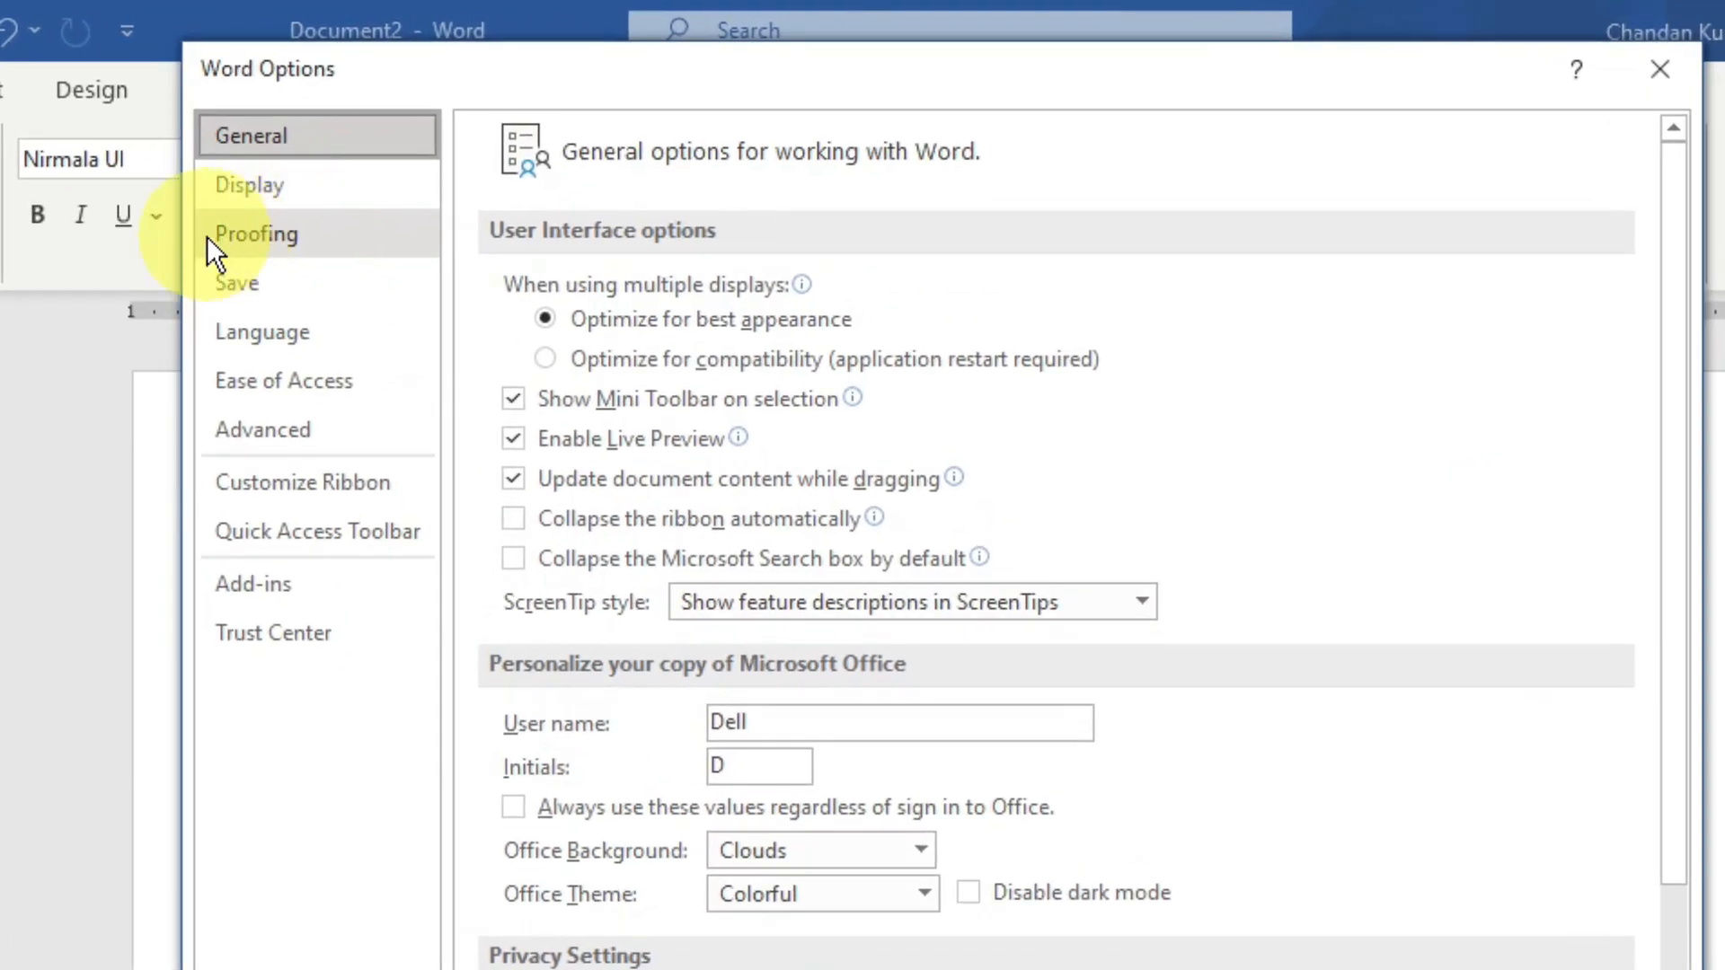
{"action": "left_click", "coordinate": [358, 235]}
{"action": "scroll", "coordinate": [819, 952], "scroll_direction": "down", "scroll_amount": 1}
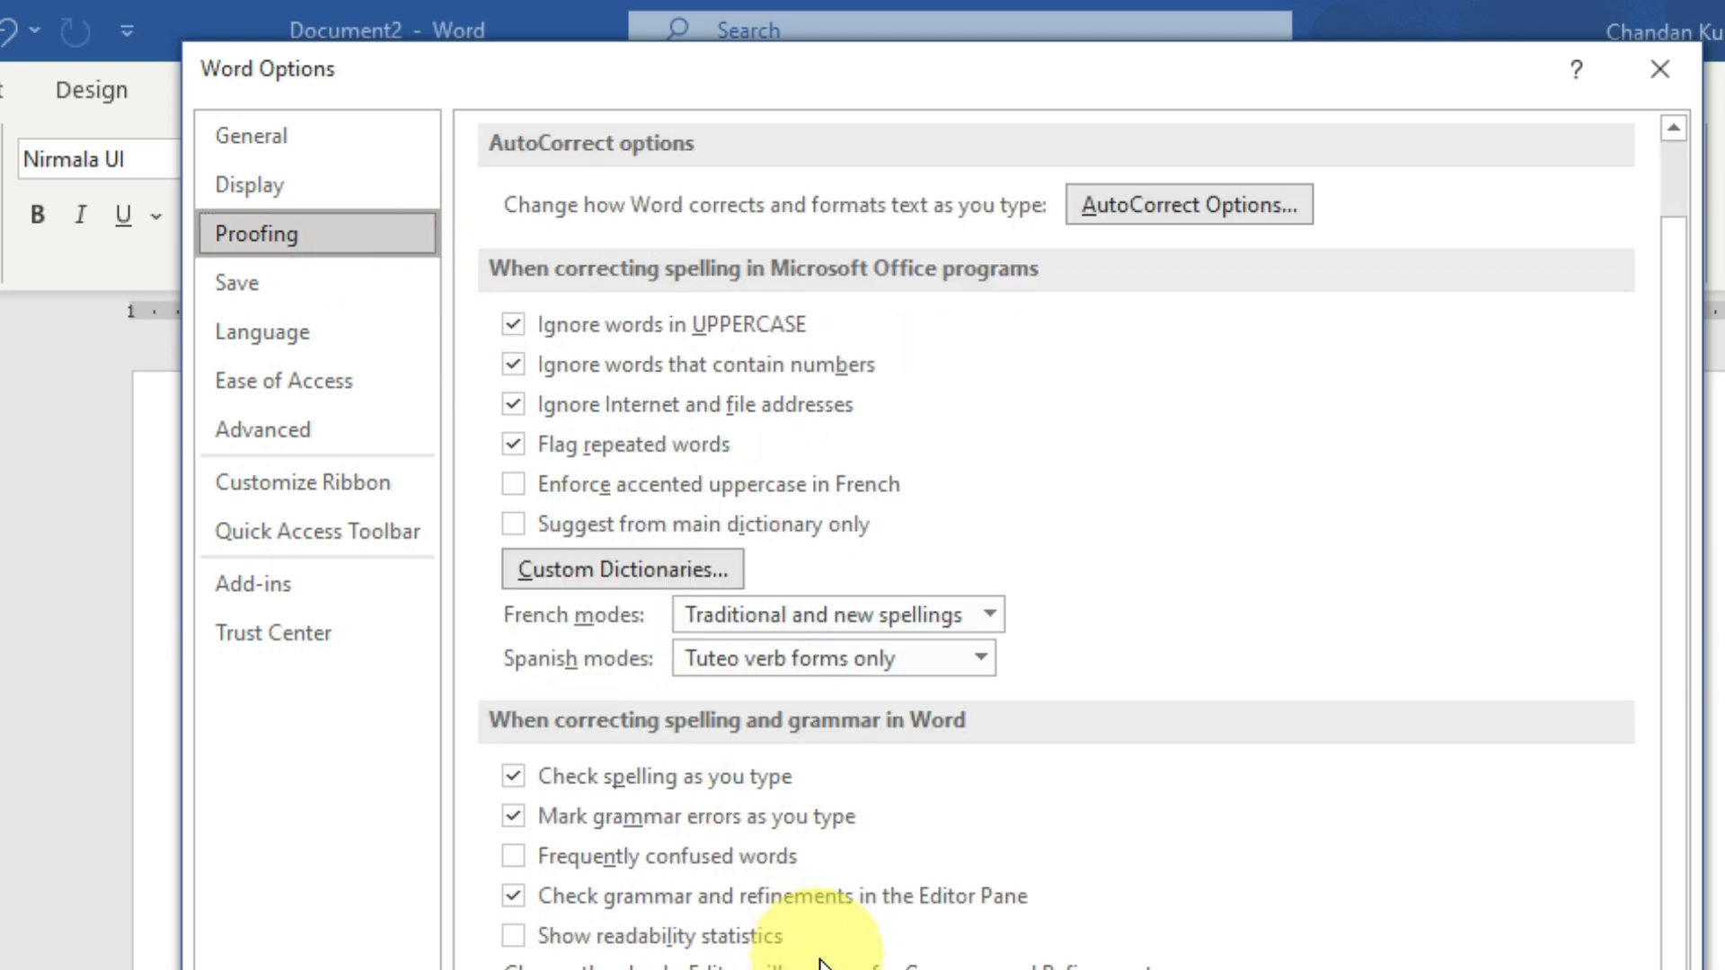
{"action": "scroll", "coordinate": [820, 963], "scroll_direction": "down", "scroll_amount": 1}
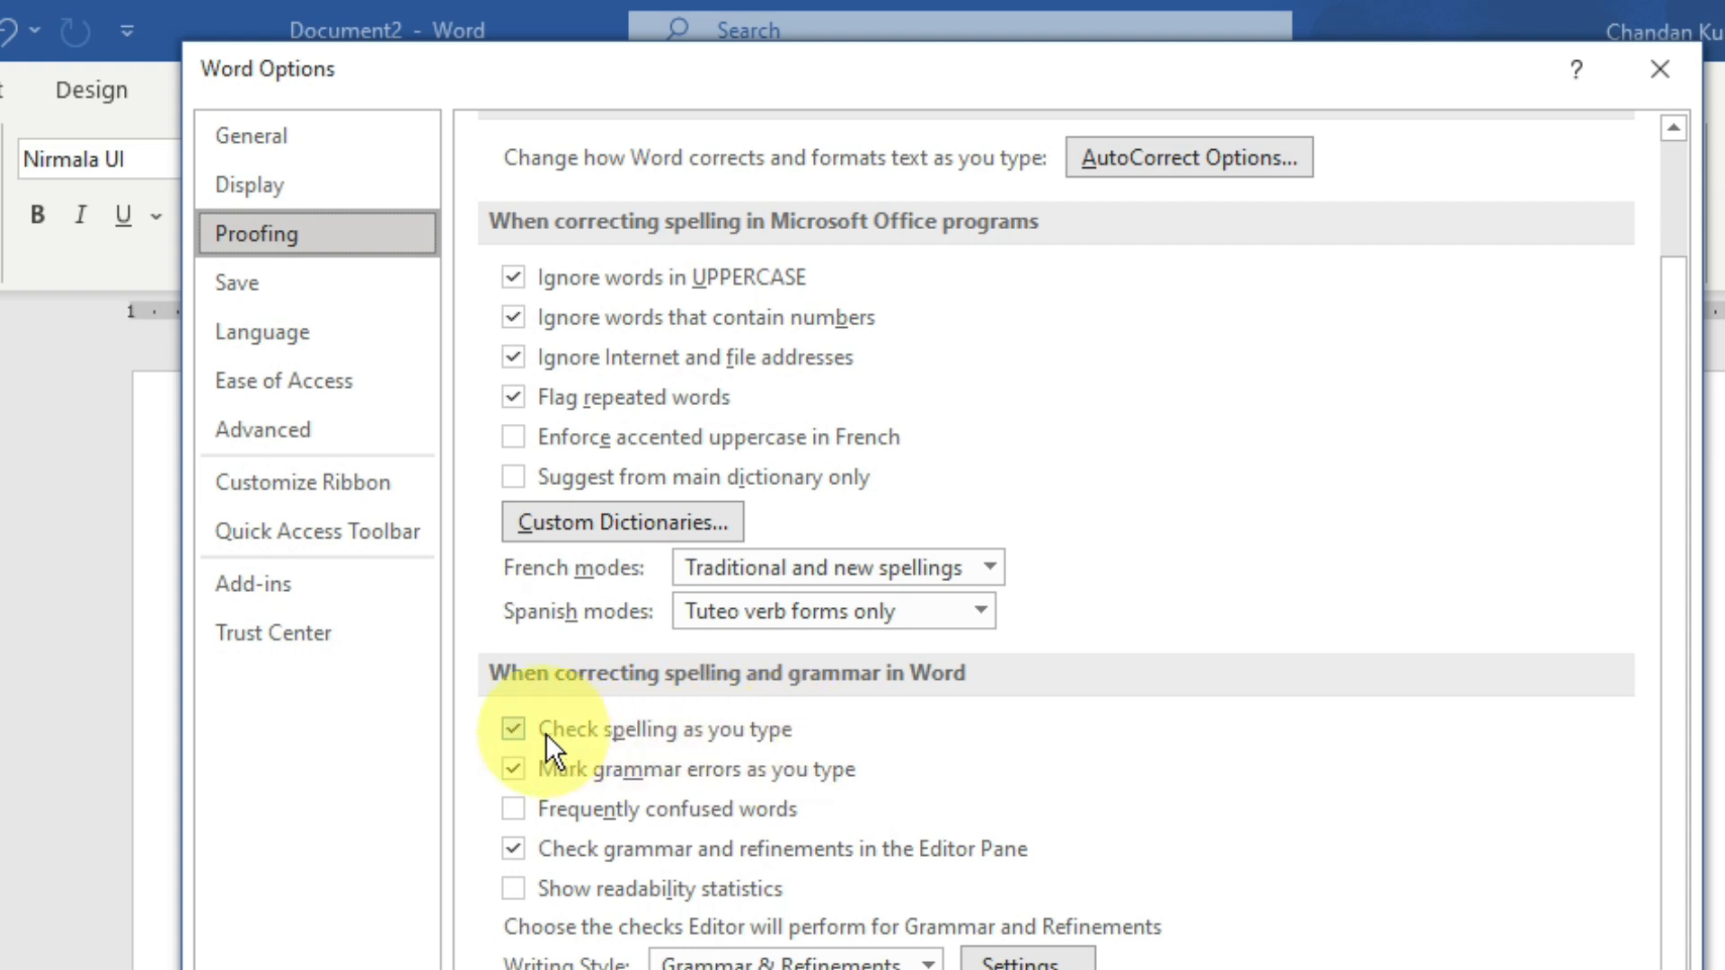
{"action": "left_click", "coordinate": [515, 726]}
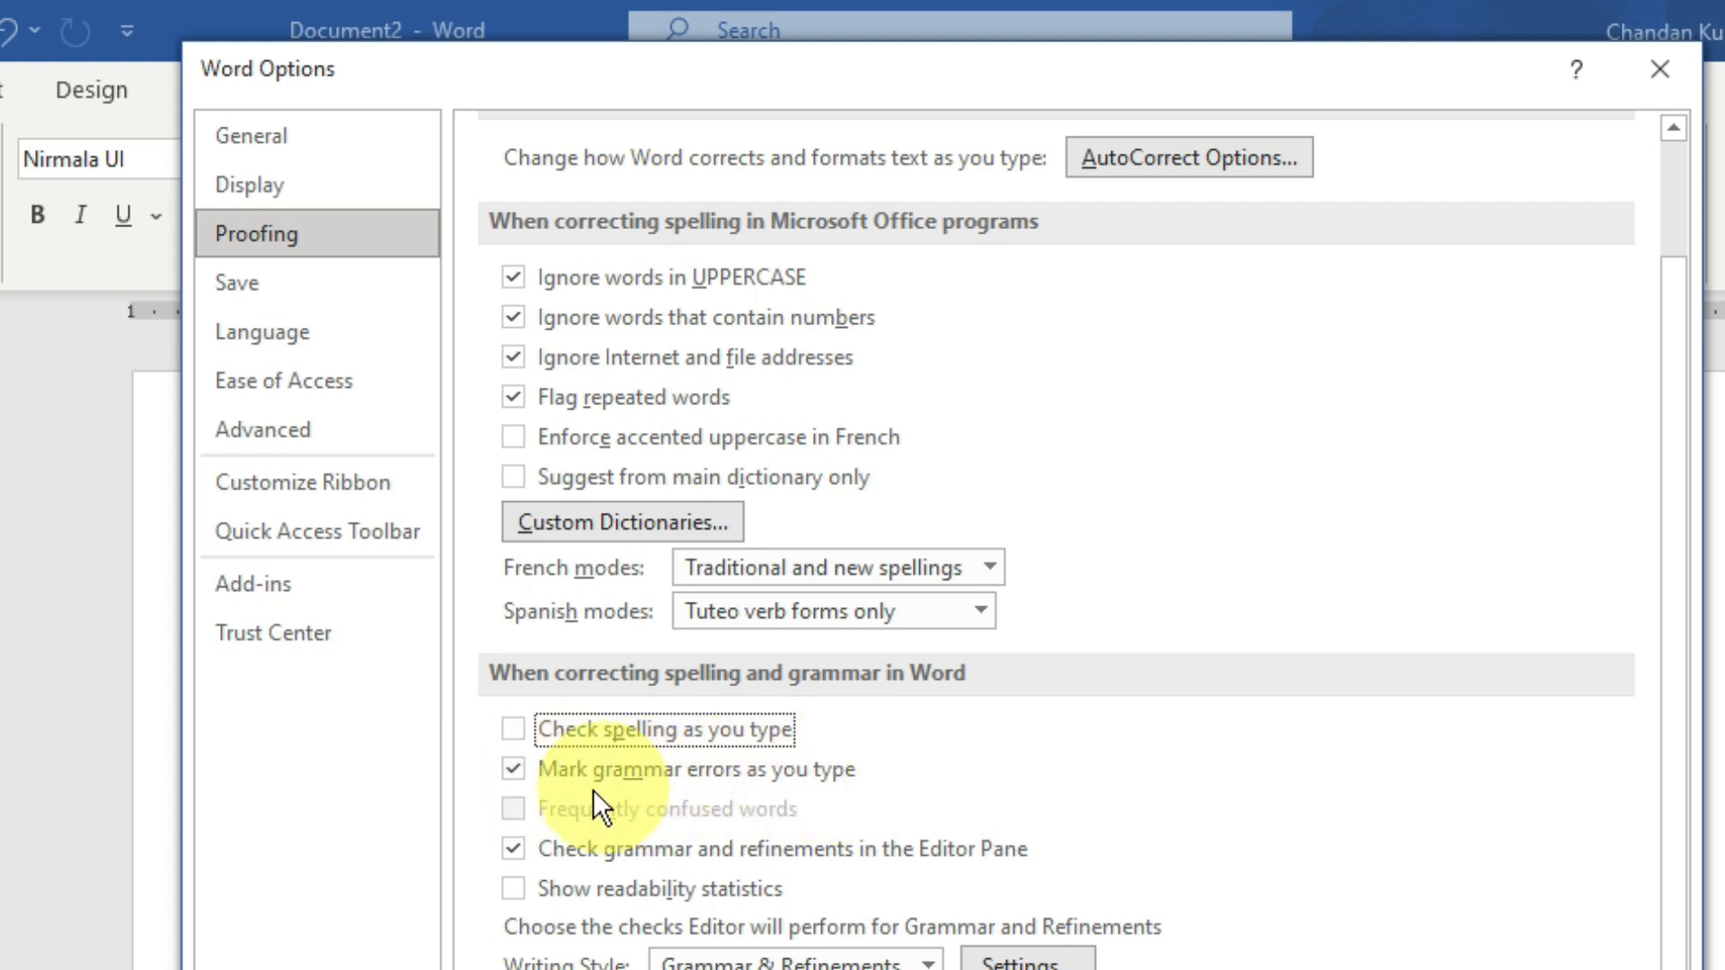
{"action": "left_click", "coordinate": [515, 769]}
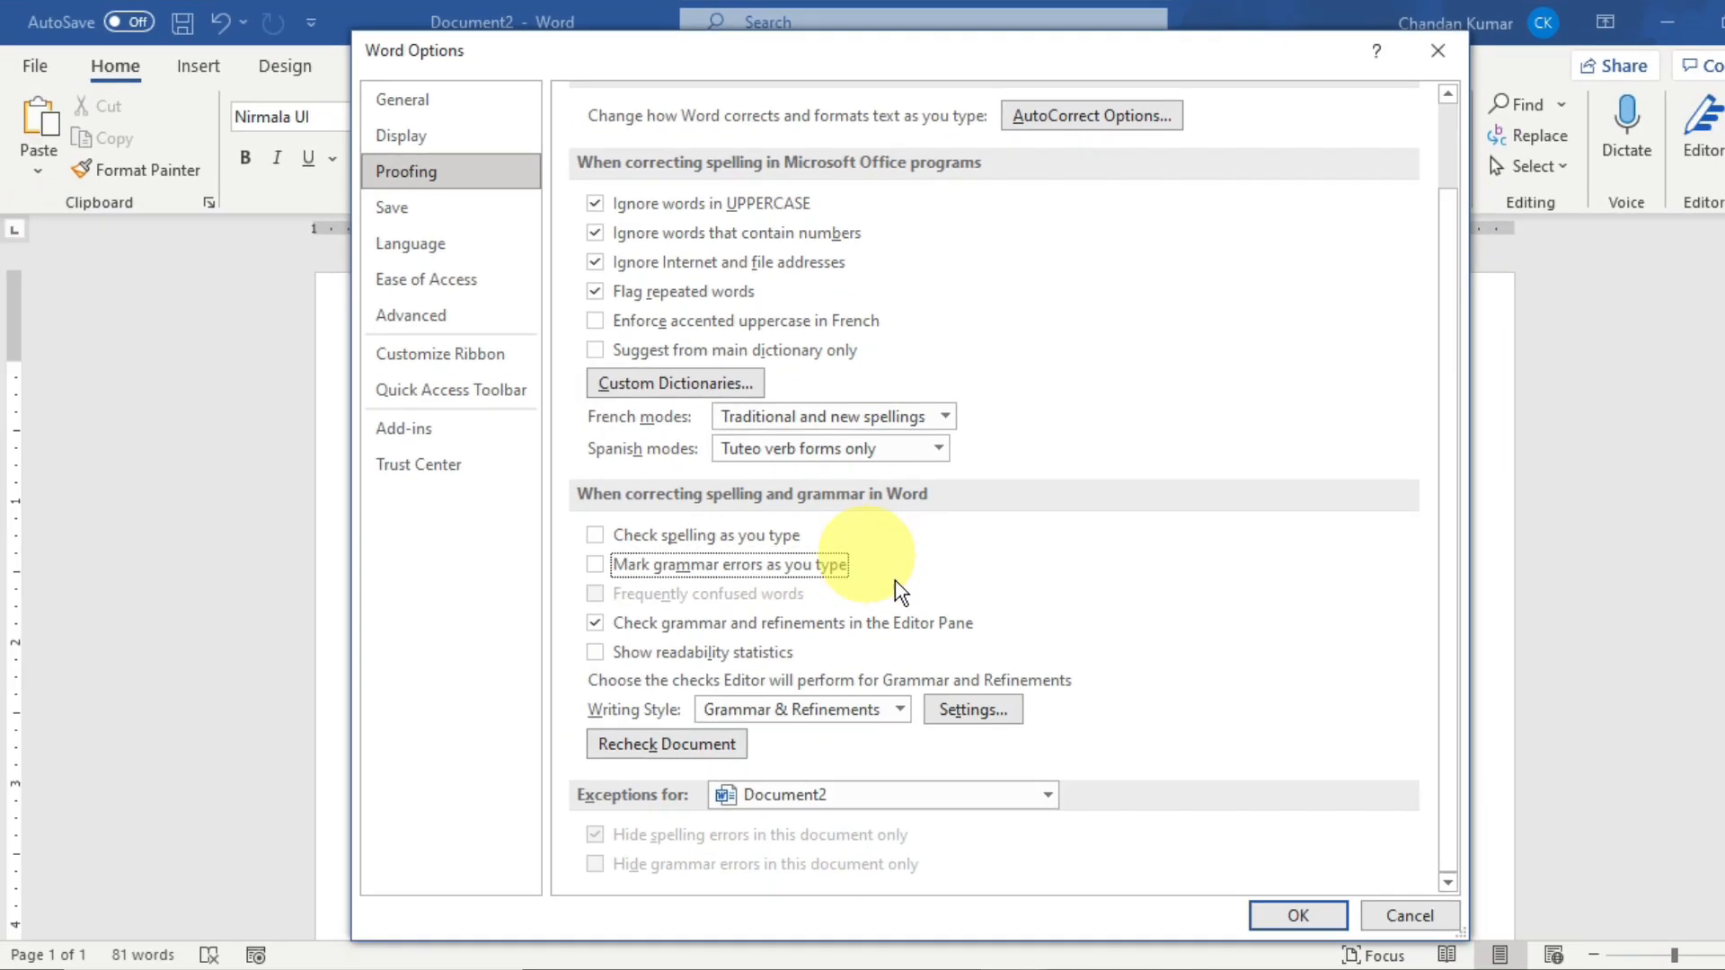
{"action": "left_click", "coordinate": [1274, 905]}
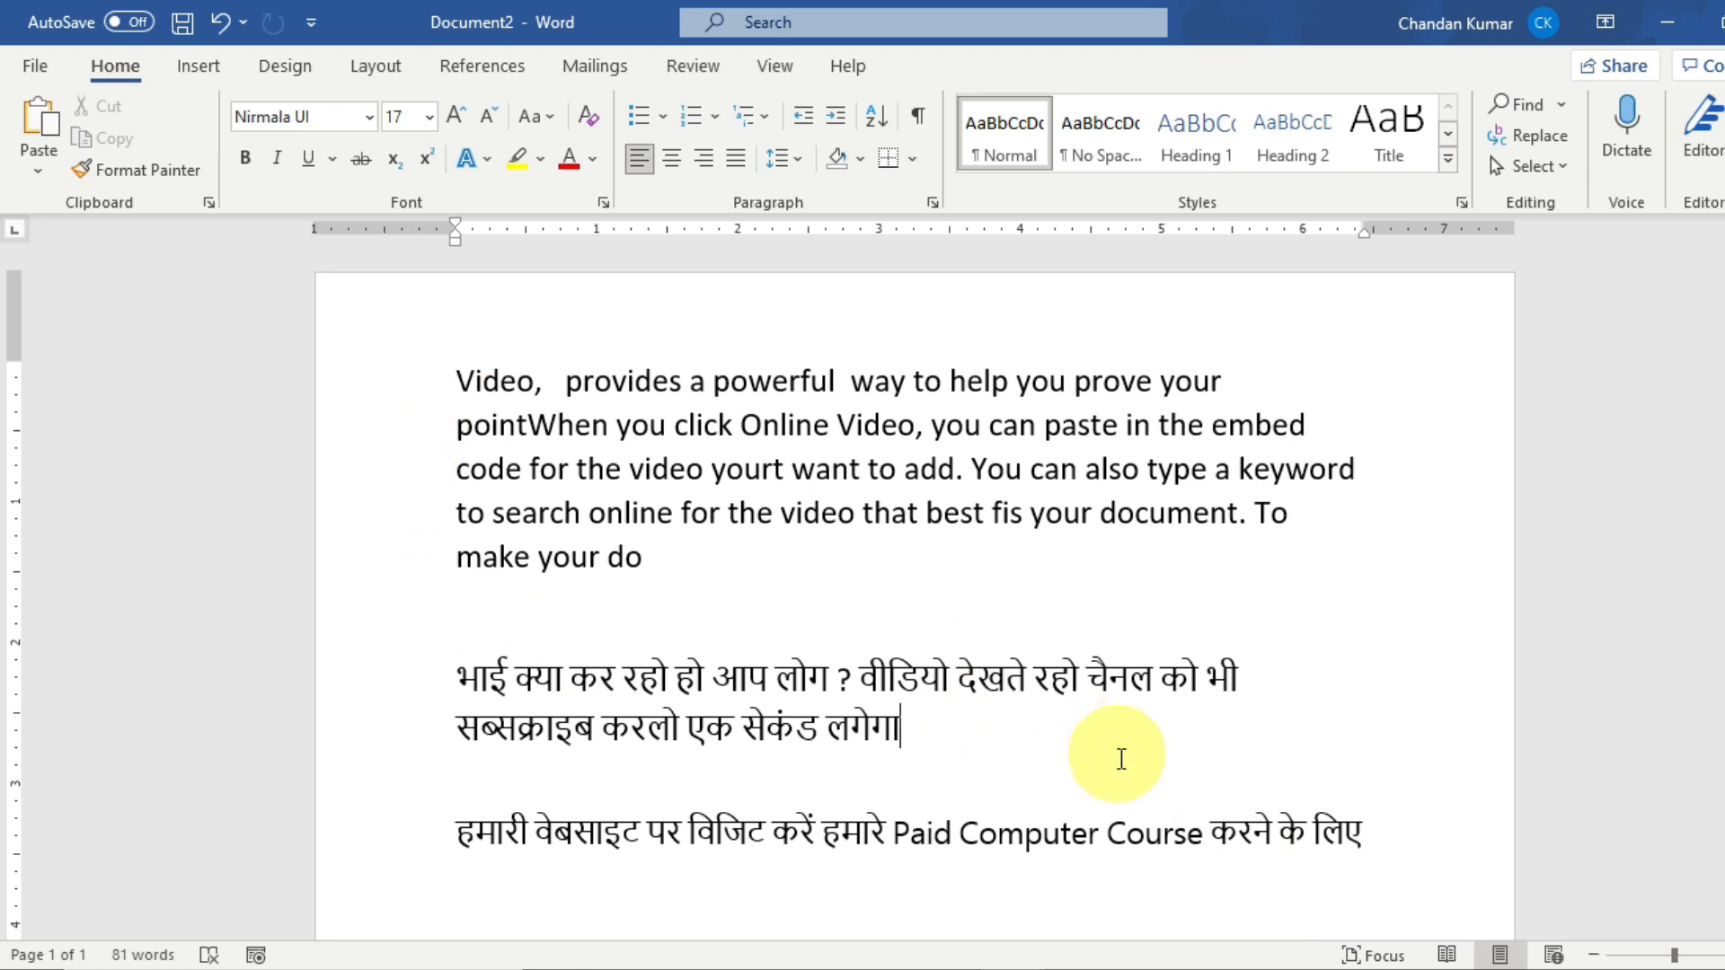
{"action": "scroll", "coordinate": [1121, 755], "scroll_direction": "down", "scroll_amount": 3}
{"action": "scroll", "coordinate": [1121, 755], "scroll_direction": "up", "scroll_amount": 3}
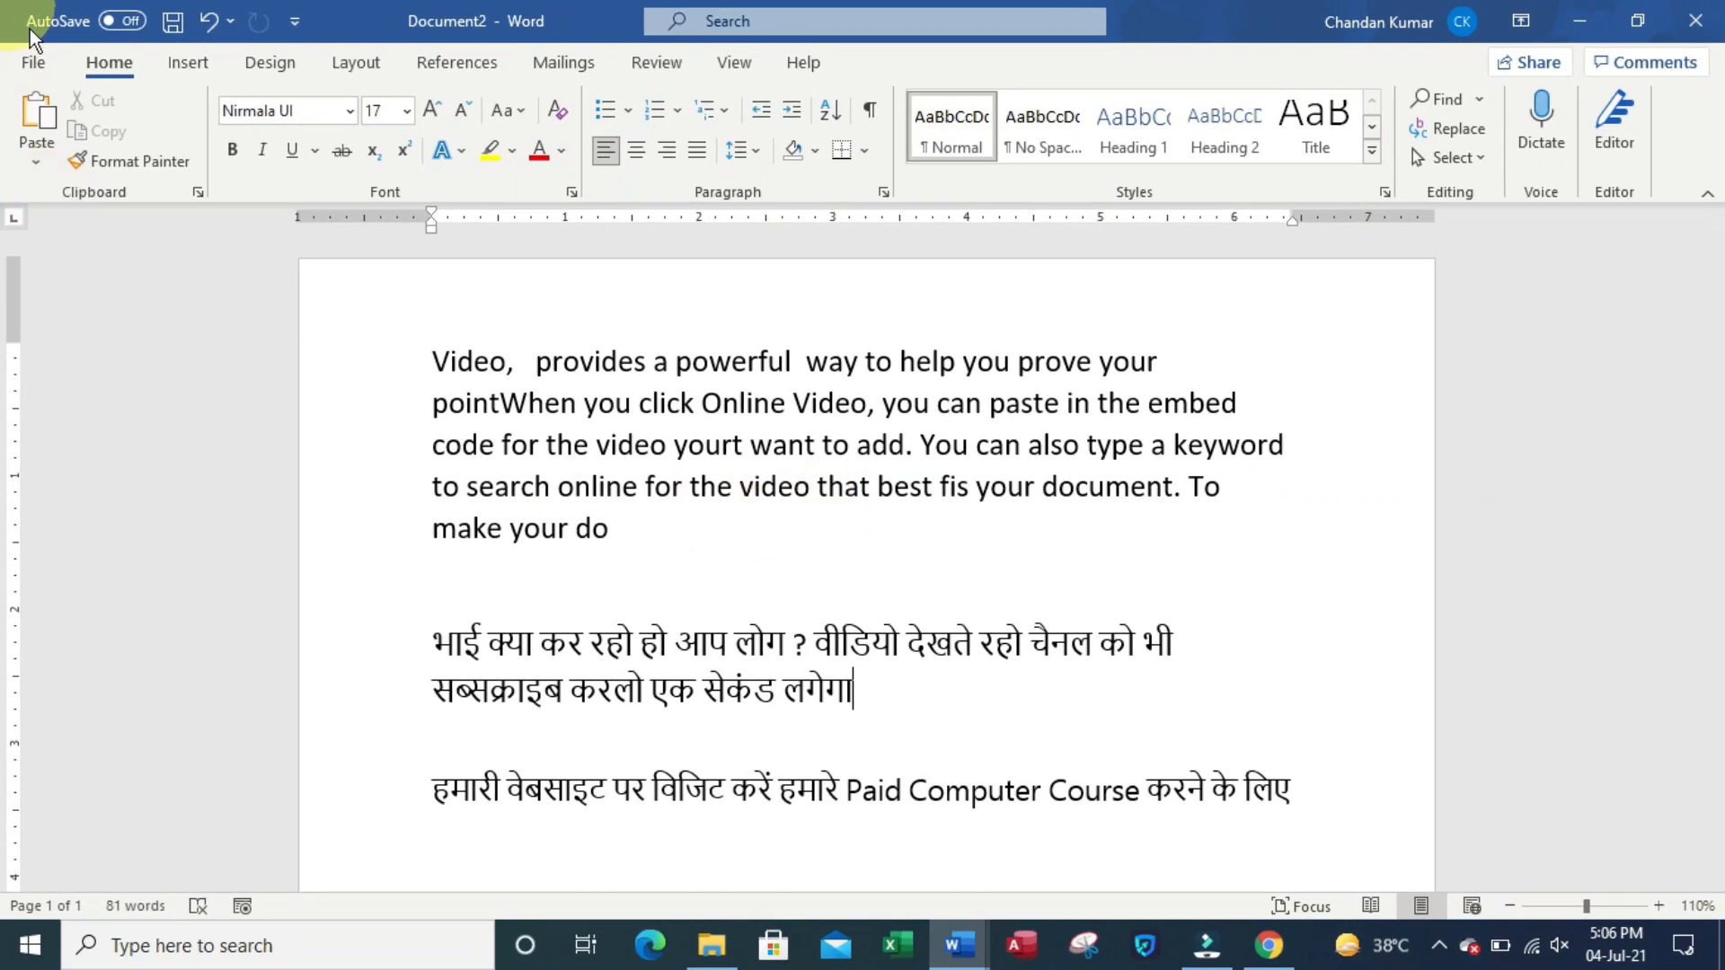
Step: Re-check Check spelling as you type and Mark grammar errors as you type in Proofing
{"action": "left_click", "coordinate": [24, 61]}
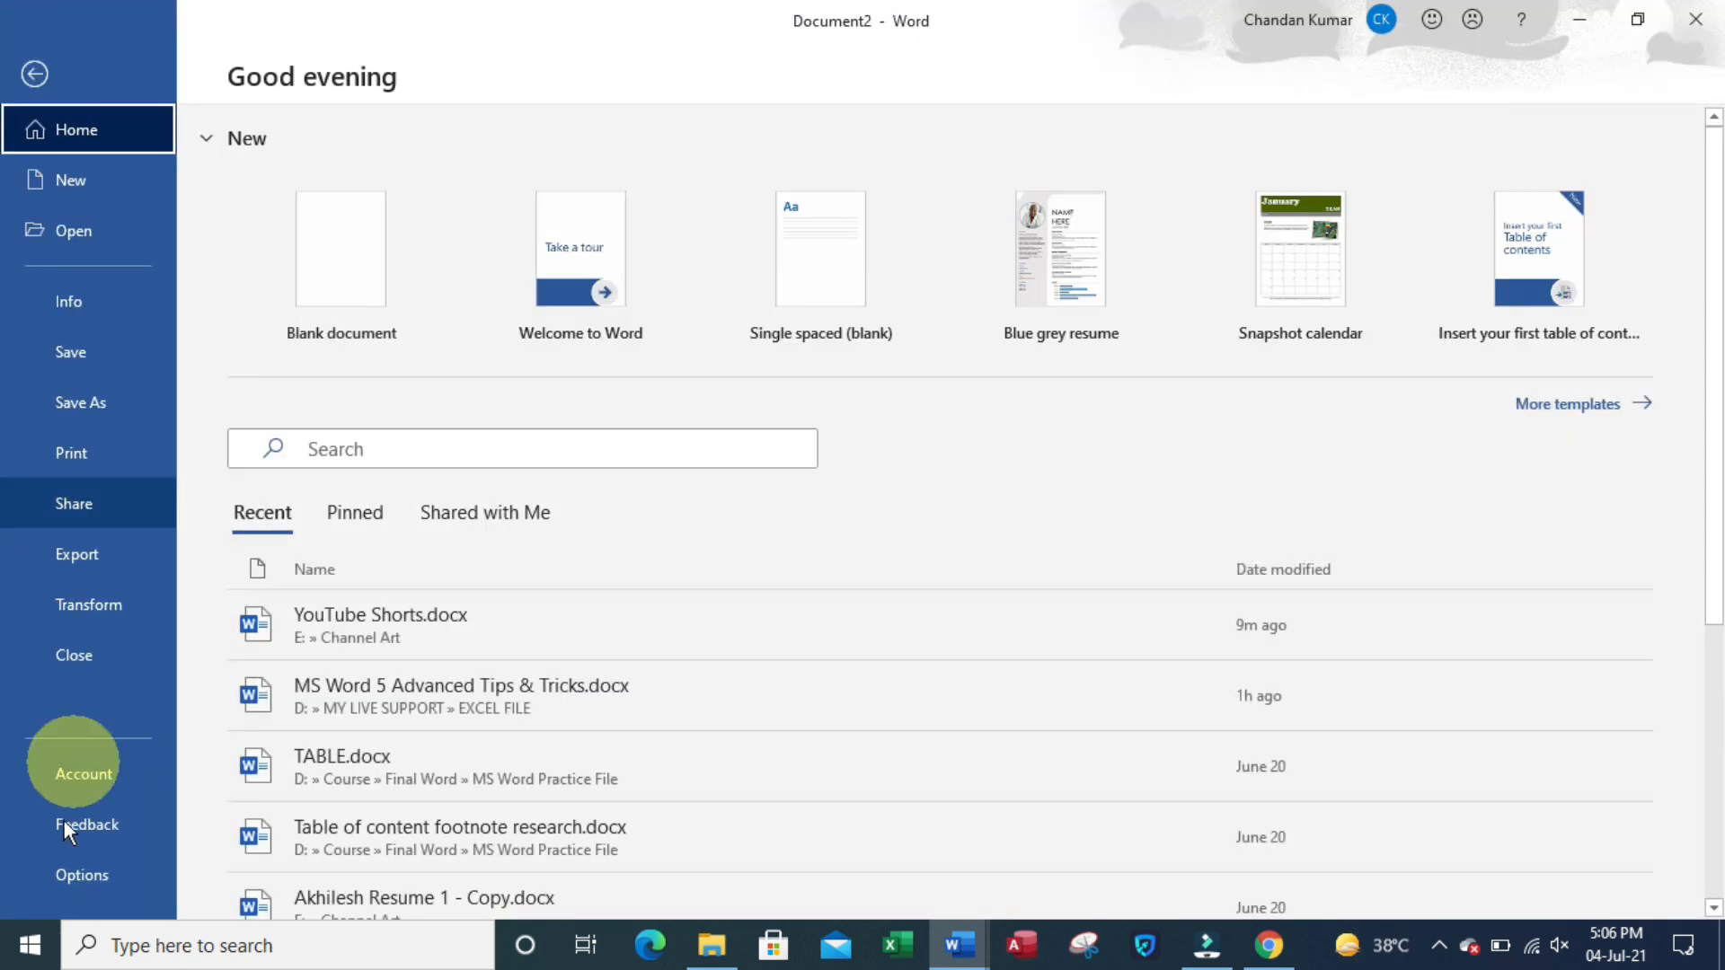
{"action": "left_click", "coordinate": [132, 877]}
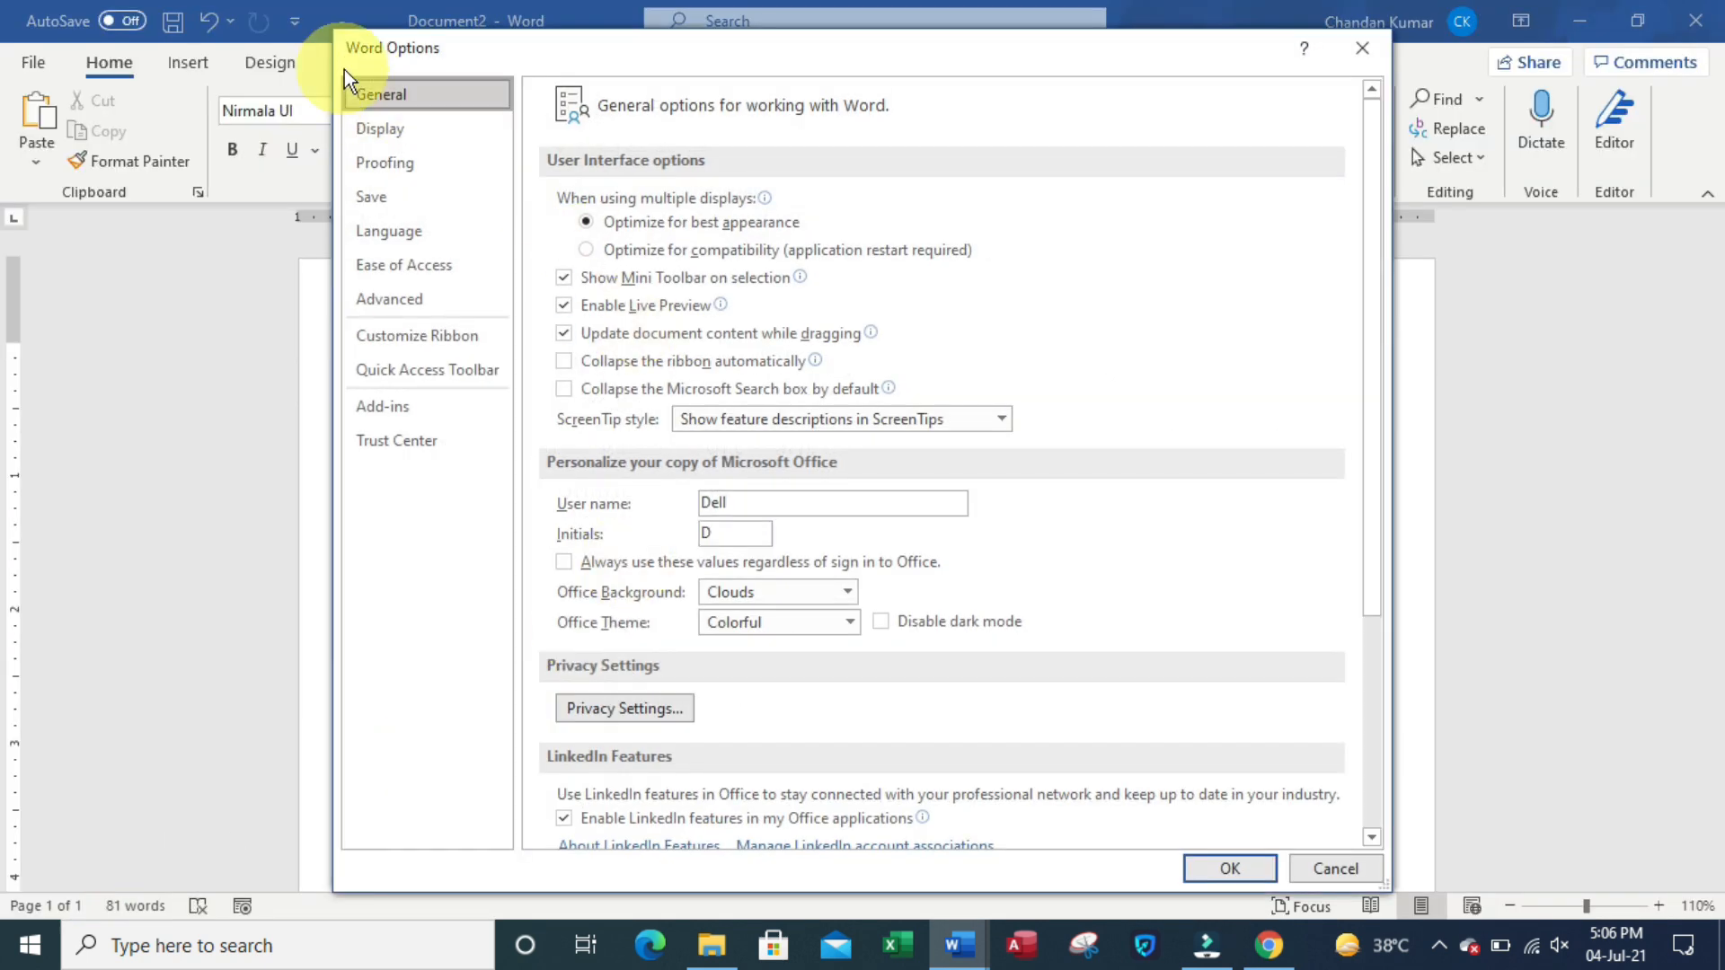
{"action": "left_click", "coordinate": [416, 156]}
{"action": "scroll", "coordinate": [795, 593], "scroll_direction": "down", "scroll_amount": 1}
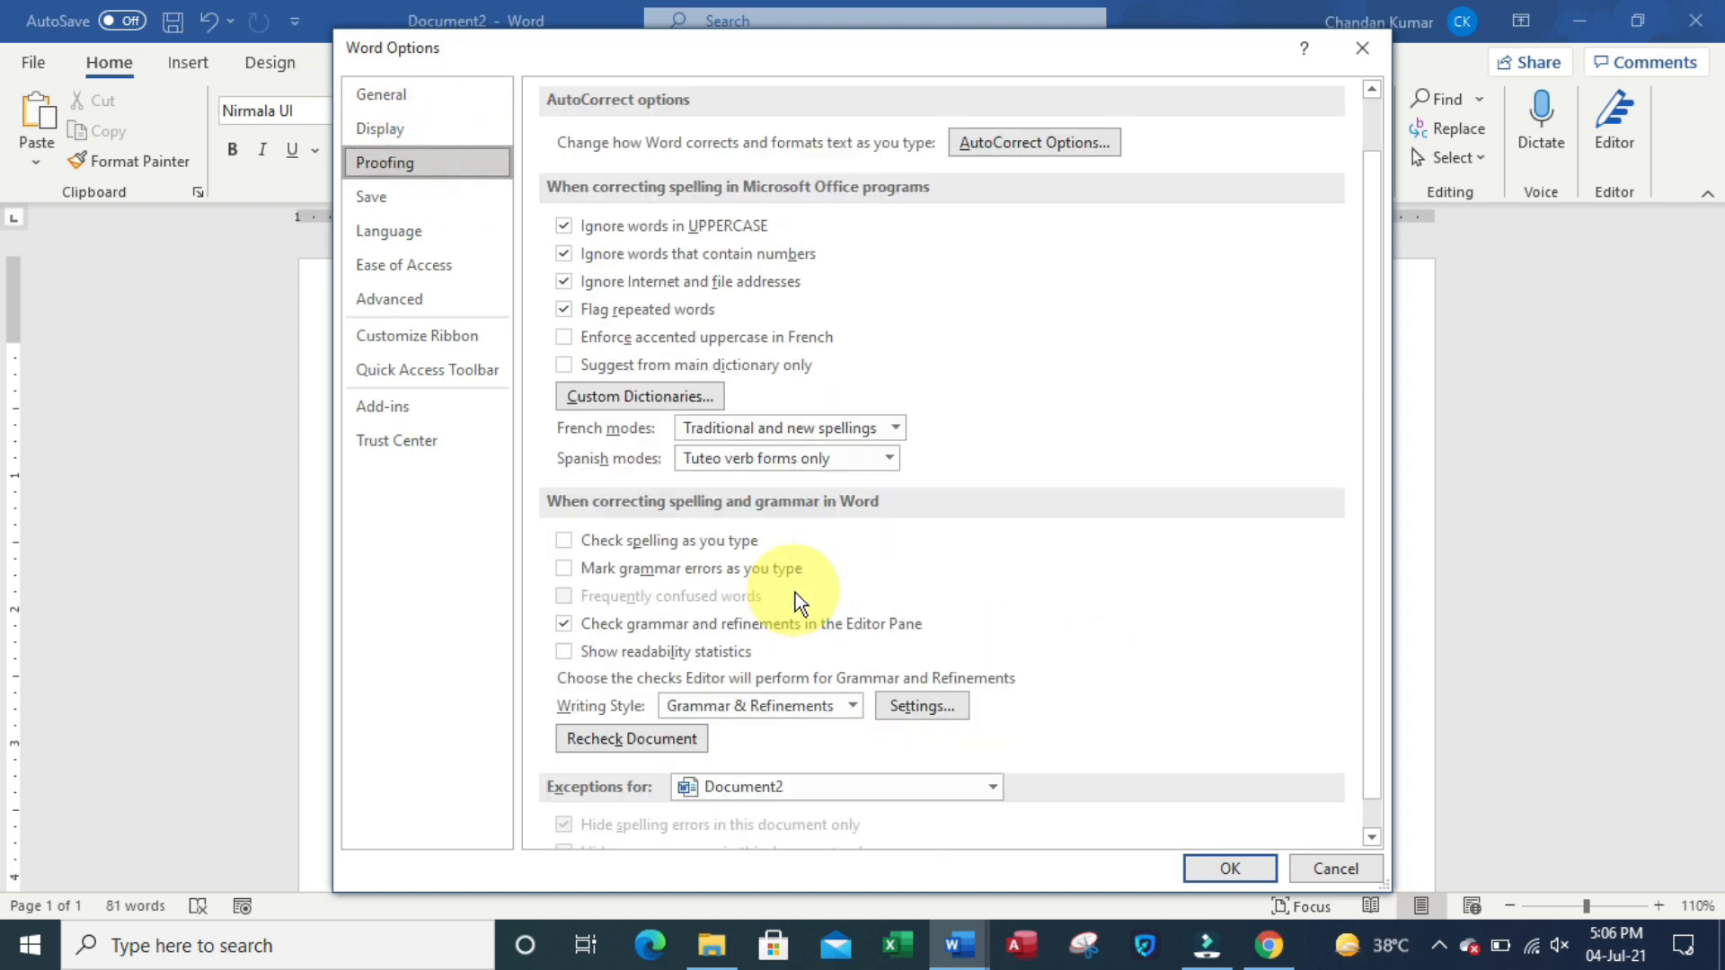
{"action": "left_click", "coordinate": [564, 541]}
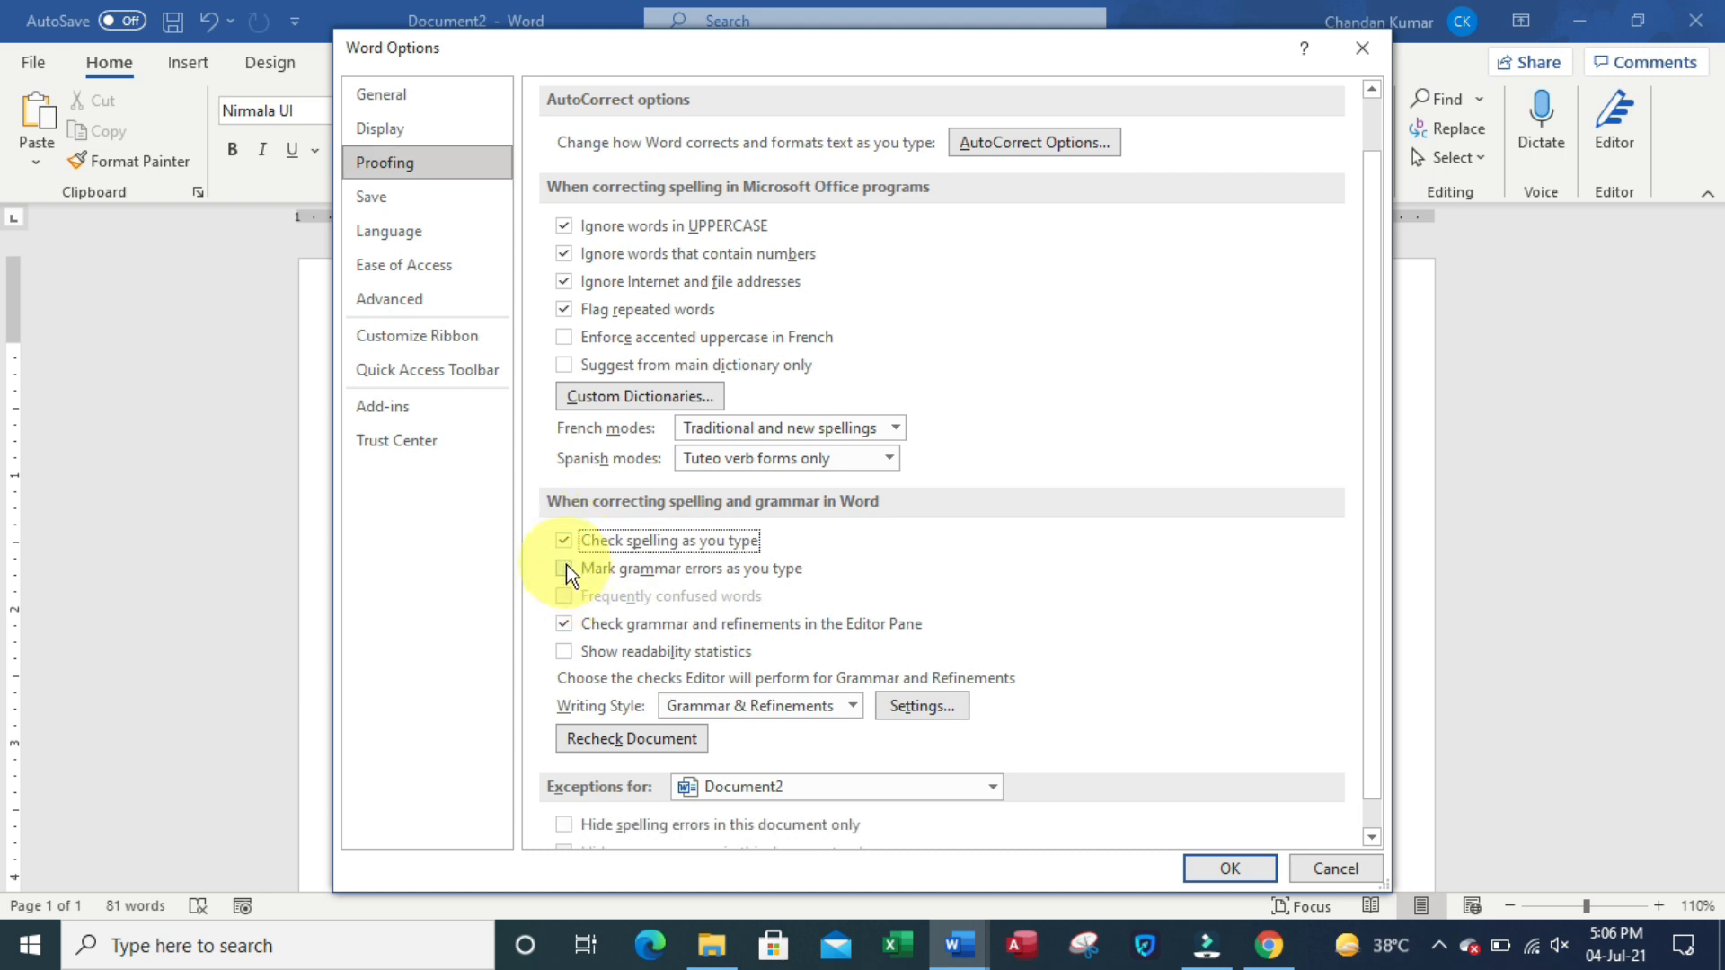
{"action": "left_click", "coordinate": [564, 569]}
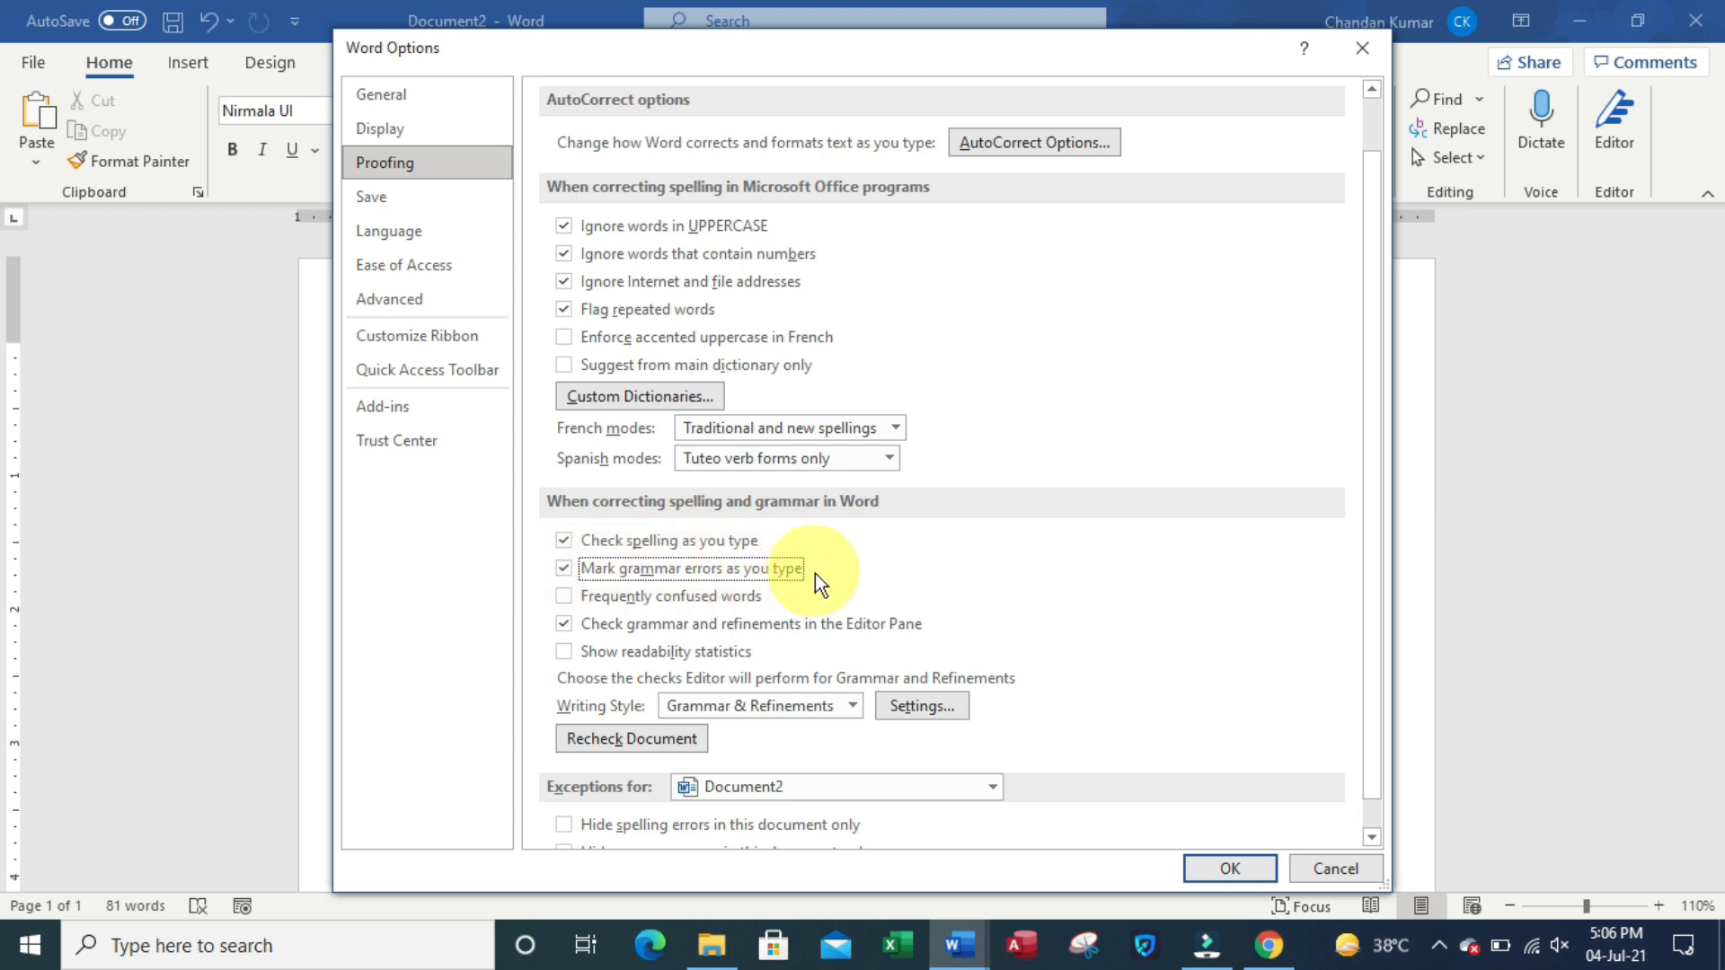
{"action": "left_click", "coordinate": [1225, 869]}
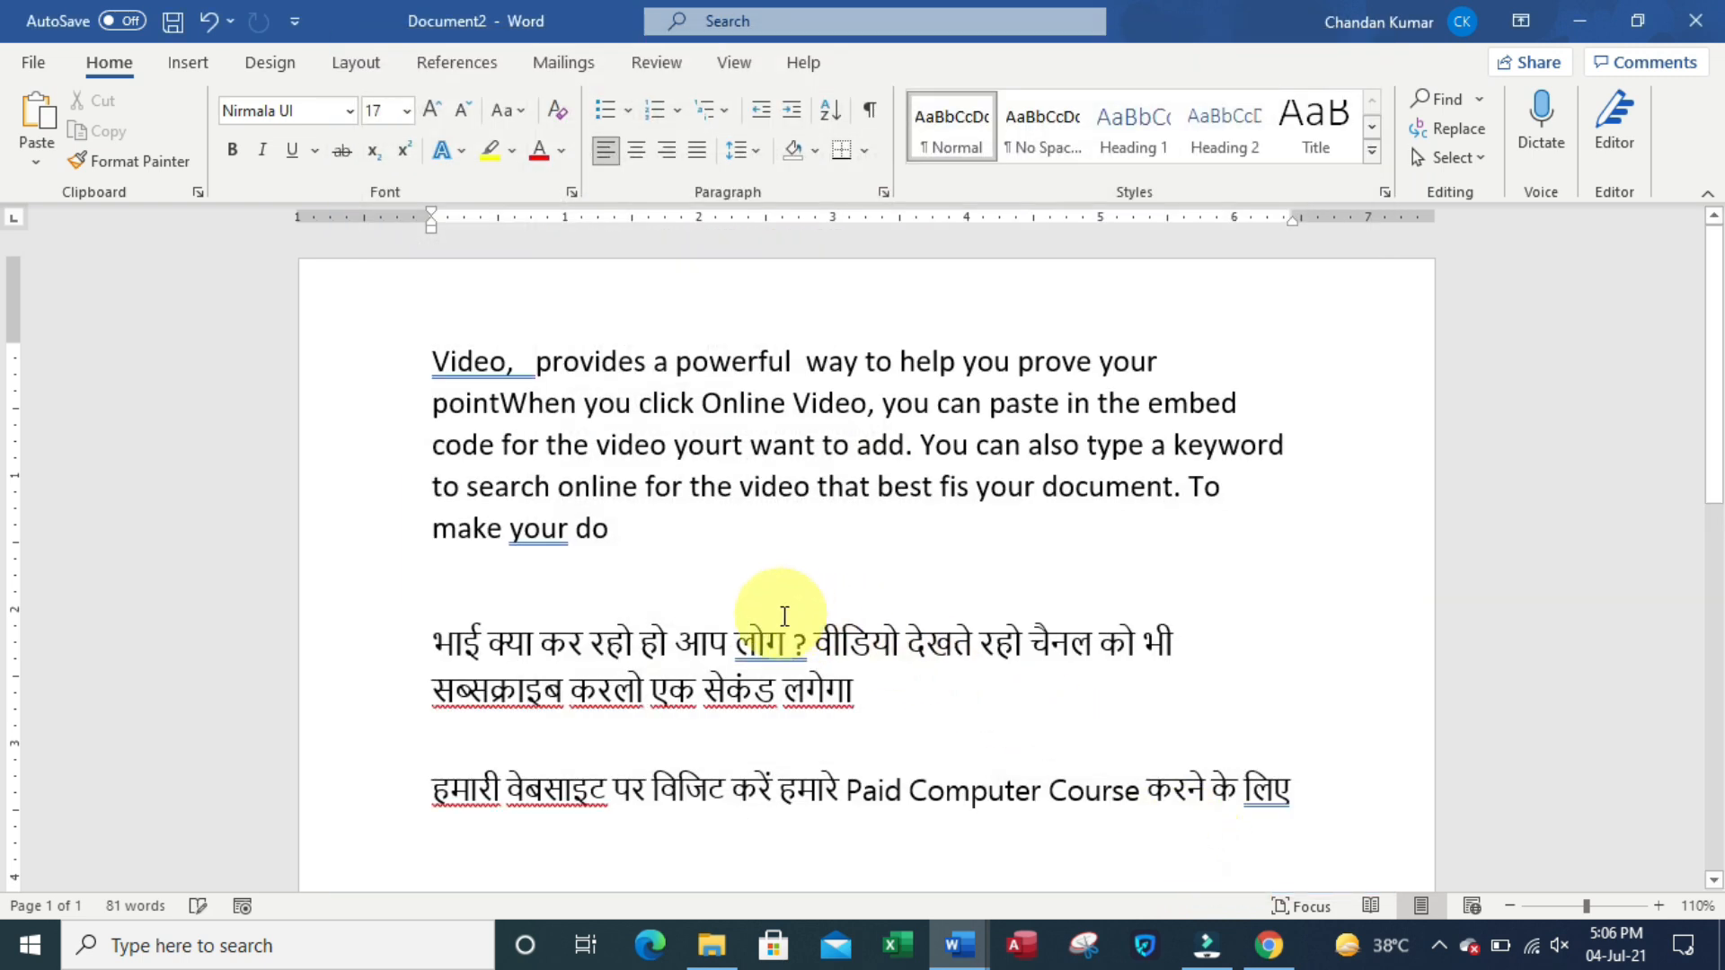
{"action": "scroll", "coordinate": [984, 703], "scroll_direction": "down", "scroll_amount": 1}
{"action": "left_click", "coordinate": [952, 640]}
{"action": "scroll", "coordinate": [952, 640], "scroll_direction": "up", "scroll_amount": 1}
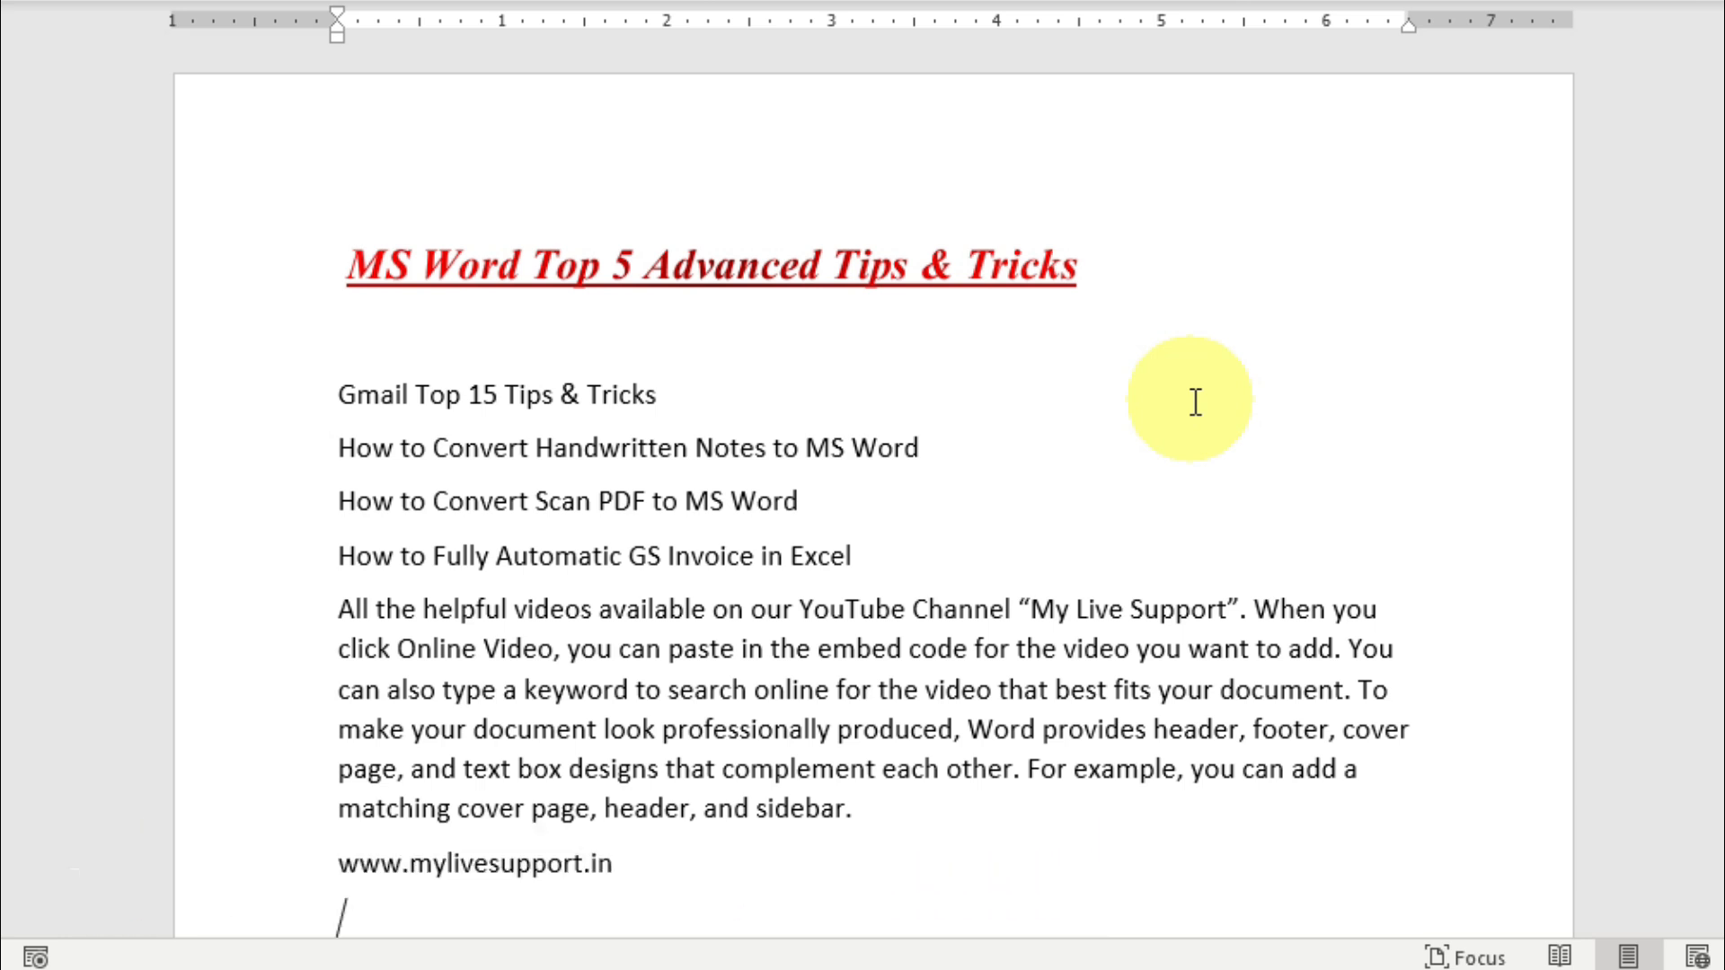
Step: Cut all text from title to URL with Ctrl+X, paste it back, and show Paste Options
{"action": "left_click_drag", "start_coordinate": [319, 242], "coordinate": [755, 822]}
{"action": "scroll", "coordinate": [798, 545], "scroll_direction": "up", "scroll_amount": 2}
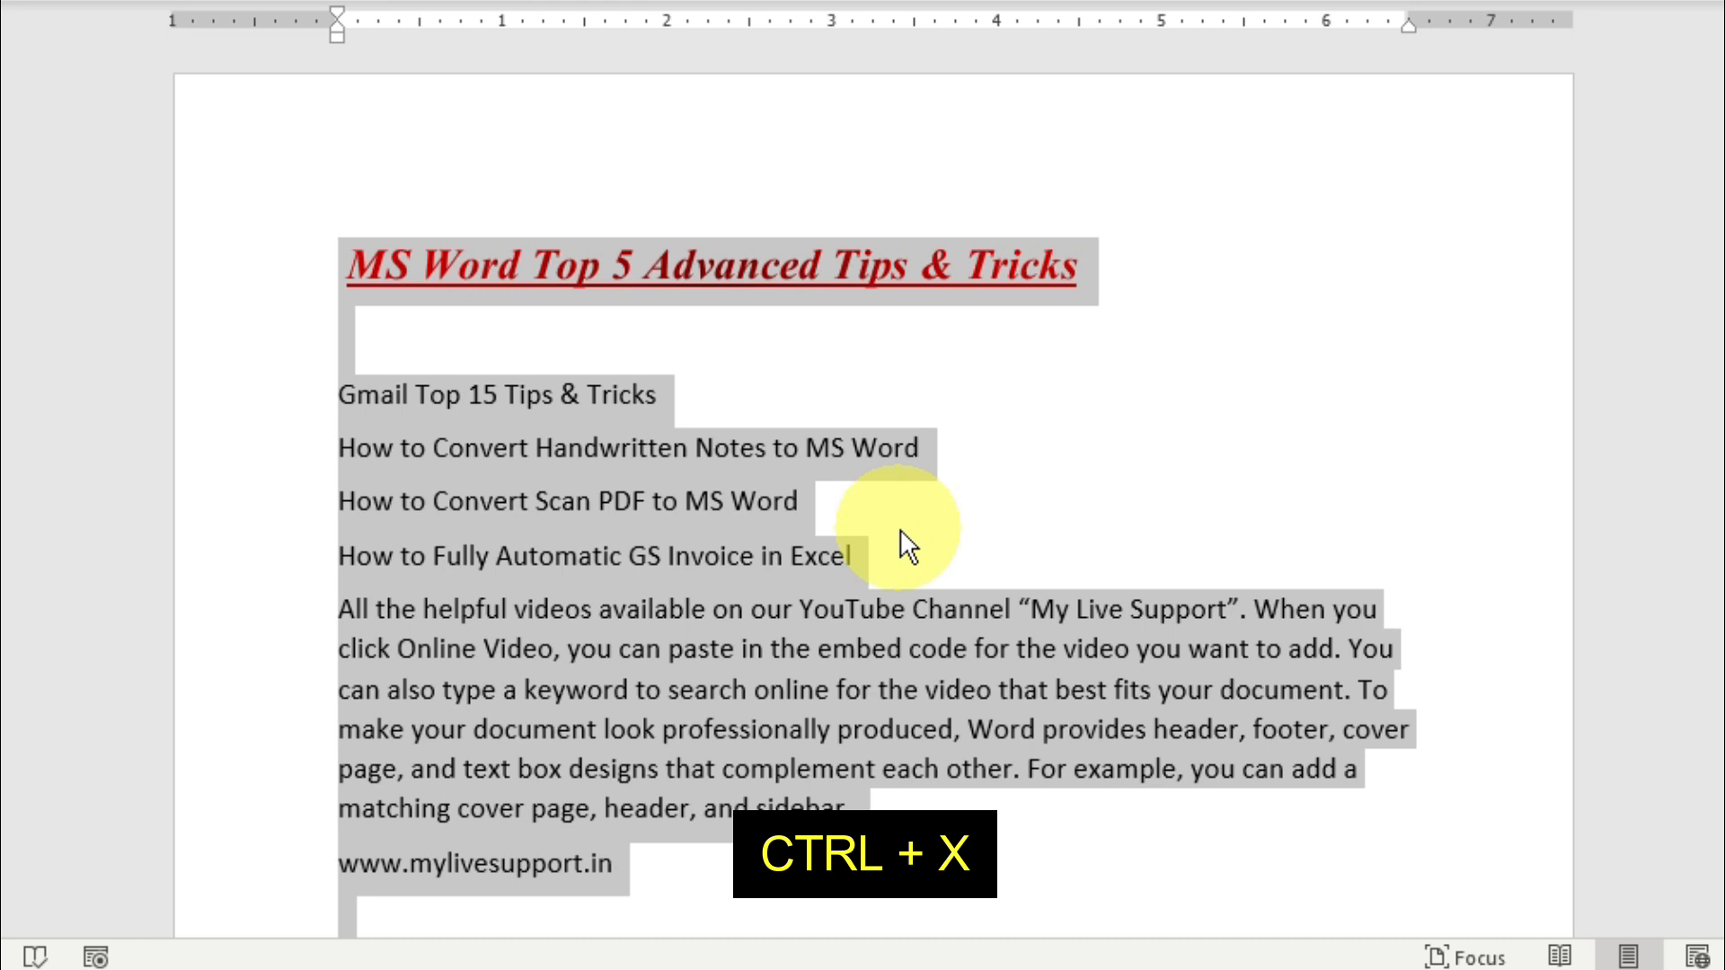
{"action": "key", "text": "ctrl+x"}
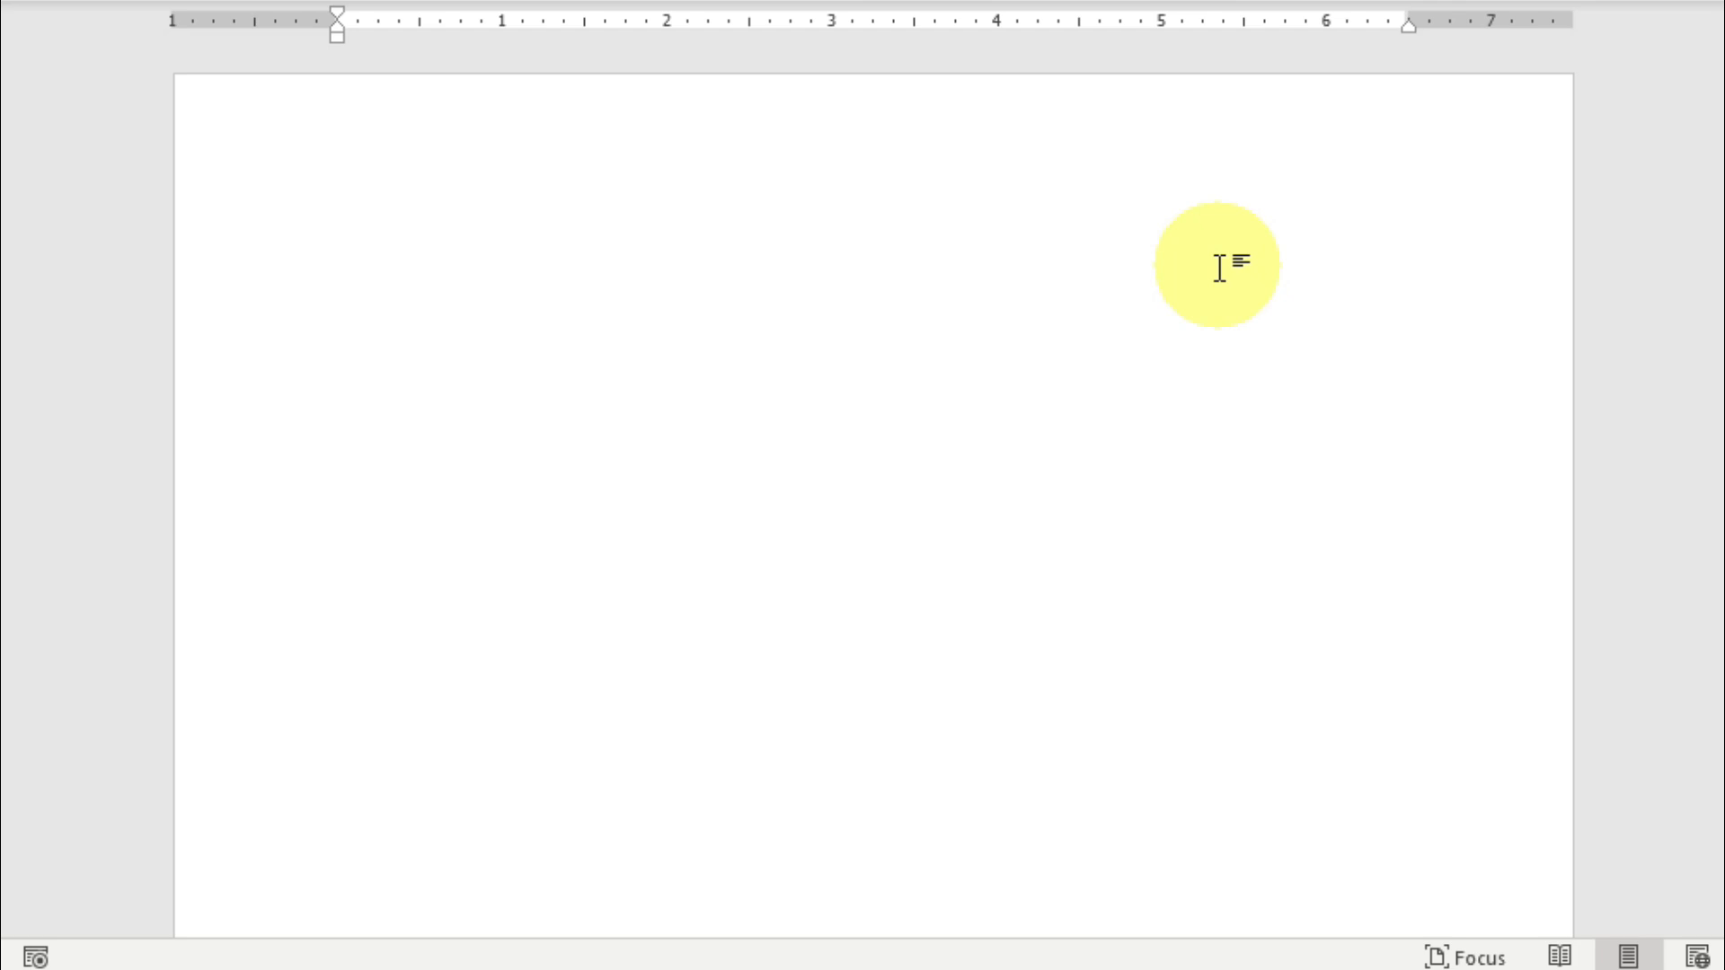
{"action": "key", "text": "ctrl+v"}
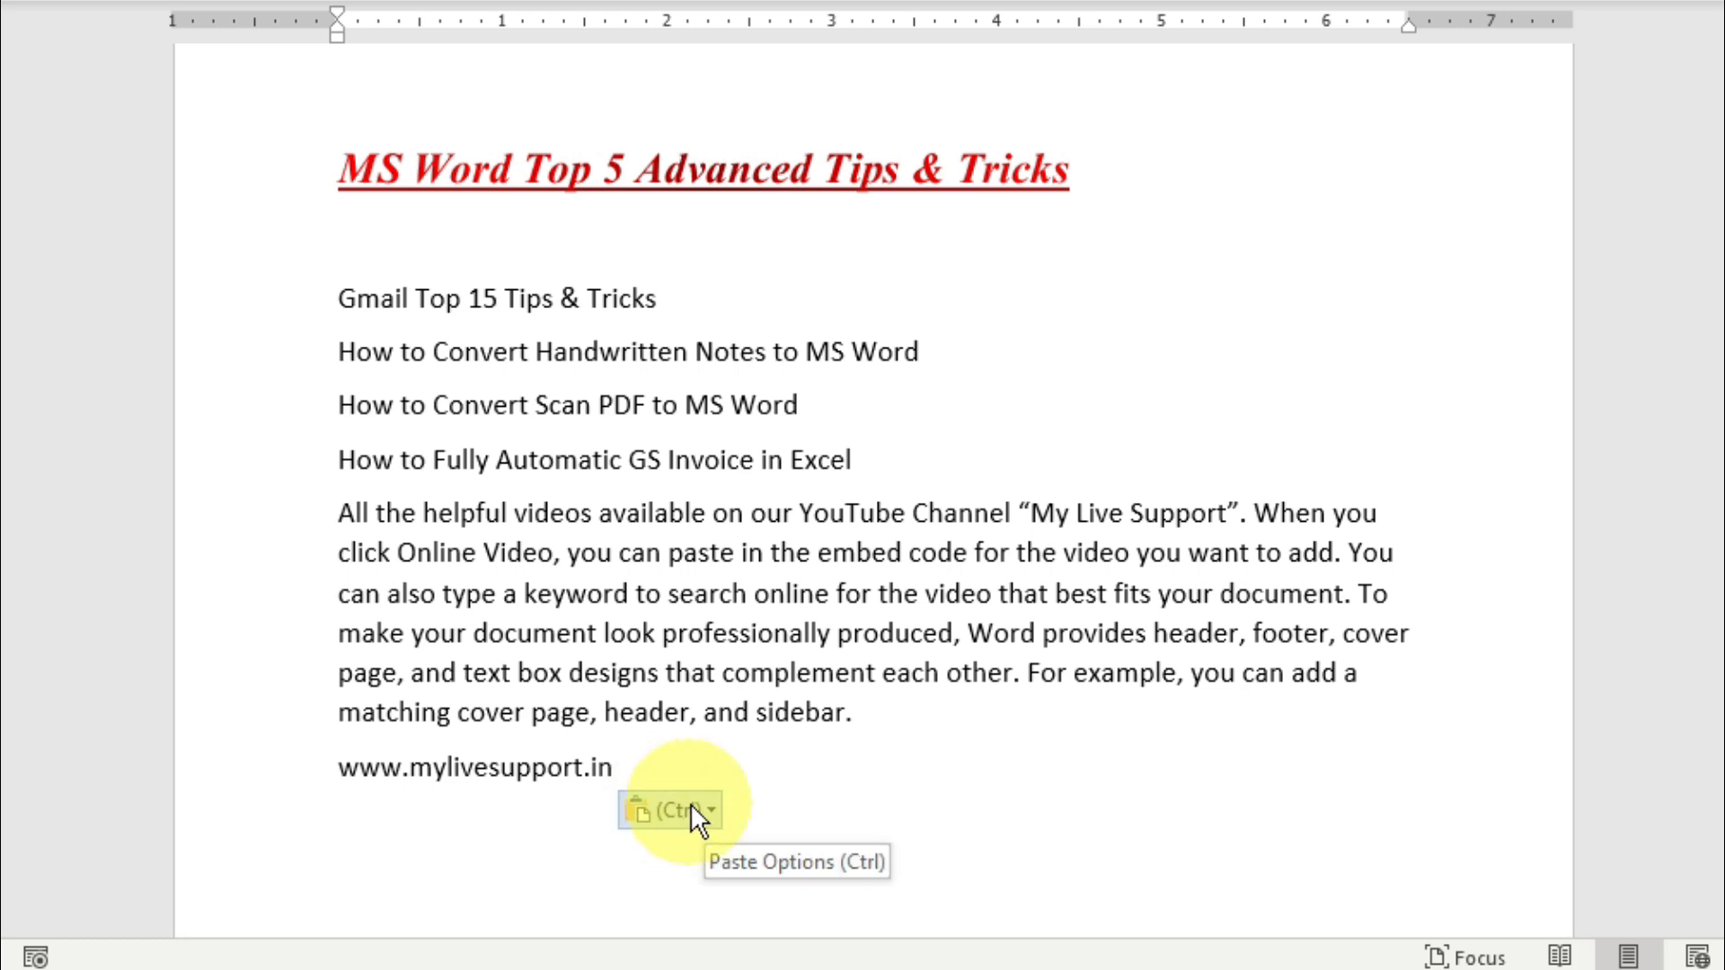
{"action": "key", "text": "ctrl"}
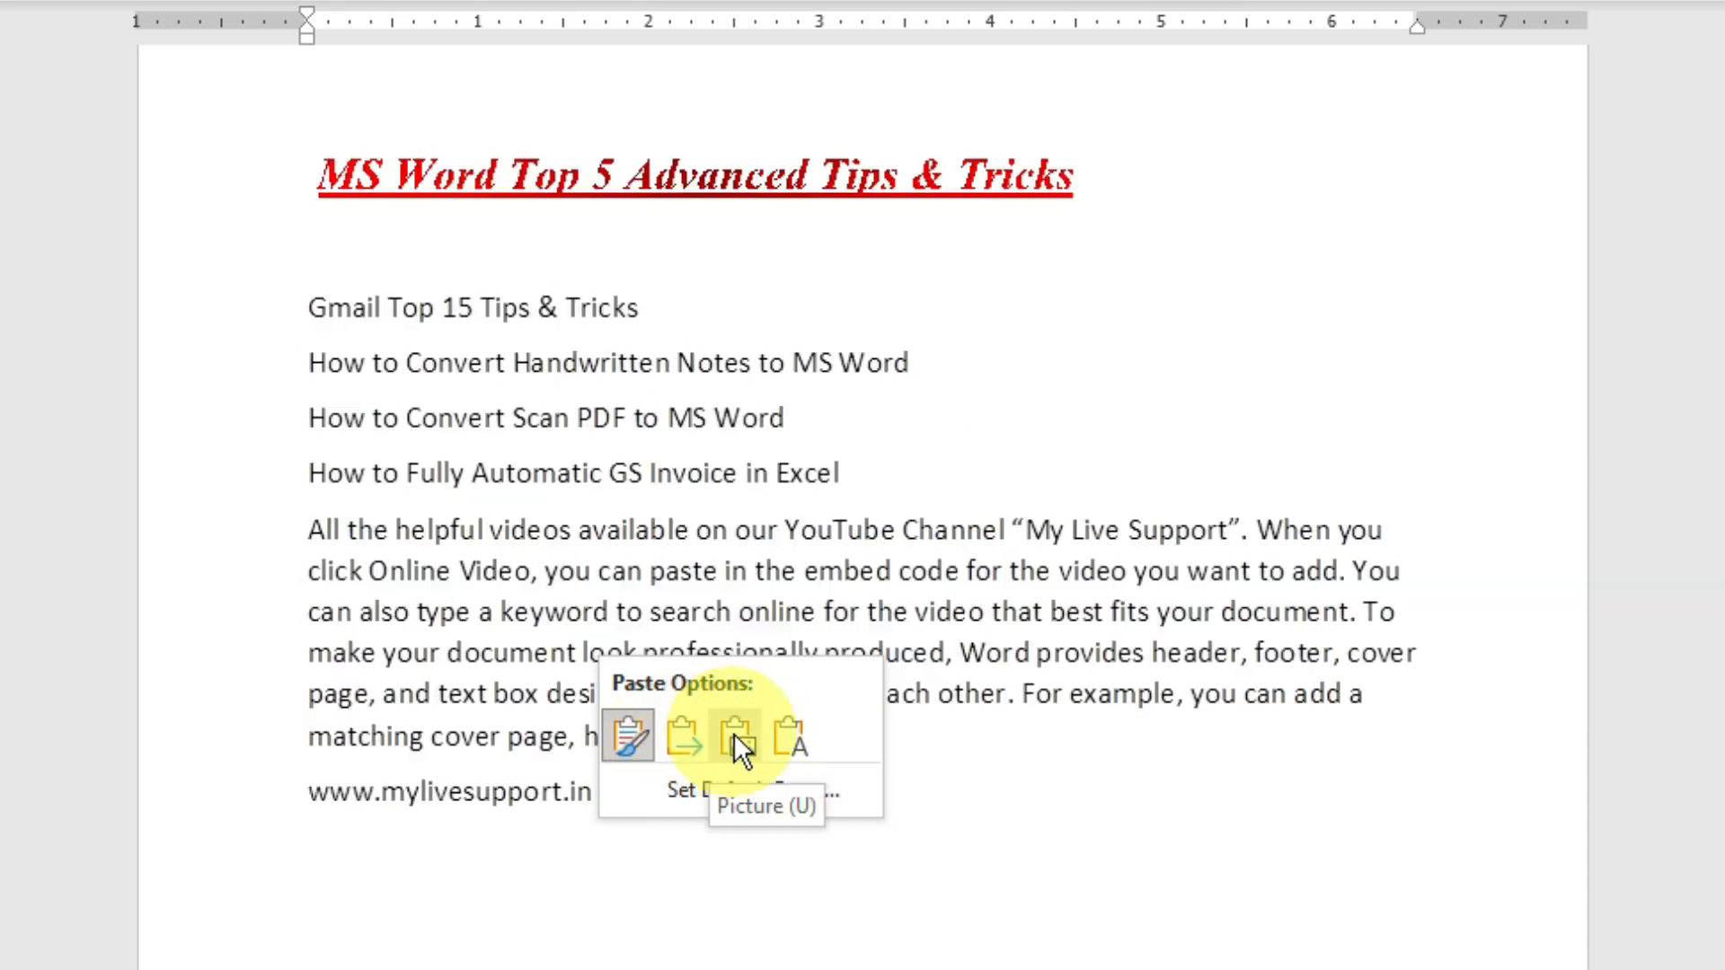
Step: Paste the text as a Picture, nudge the picture down, and right-click it
{"action": "left_click", "coordinate": [740, 733]}
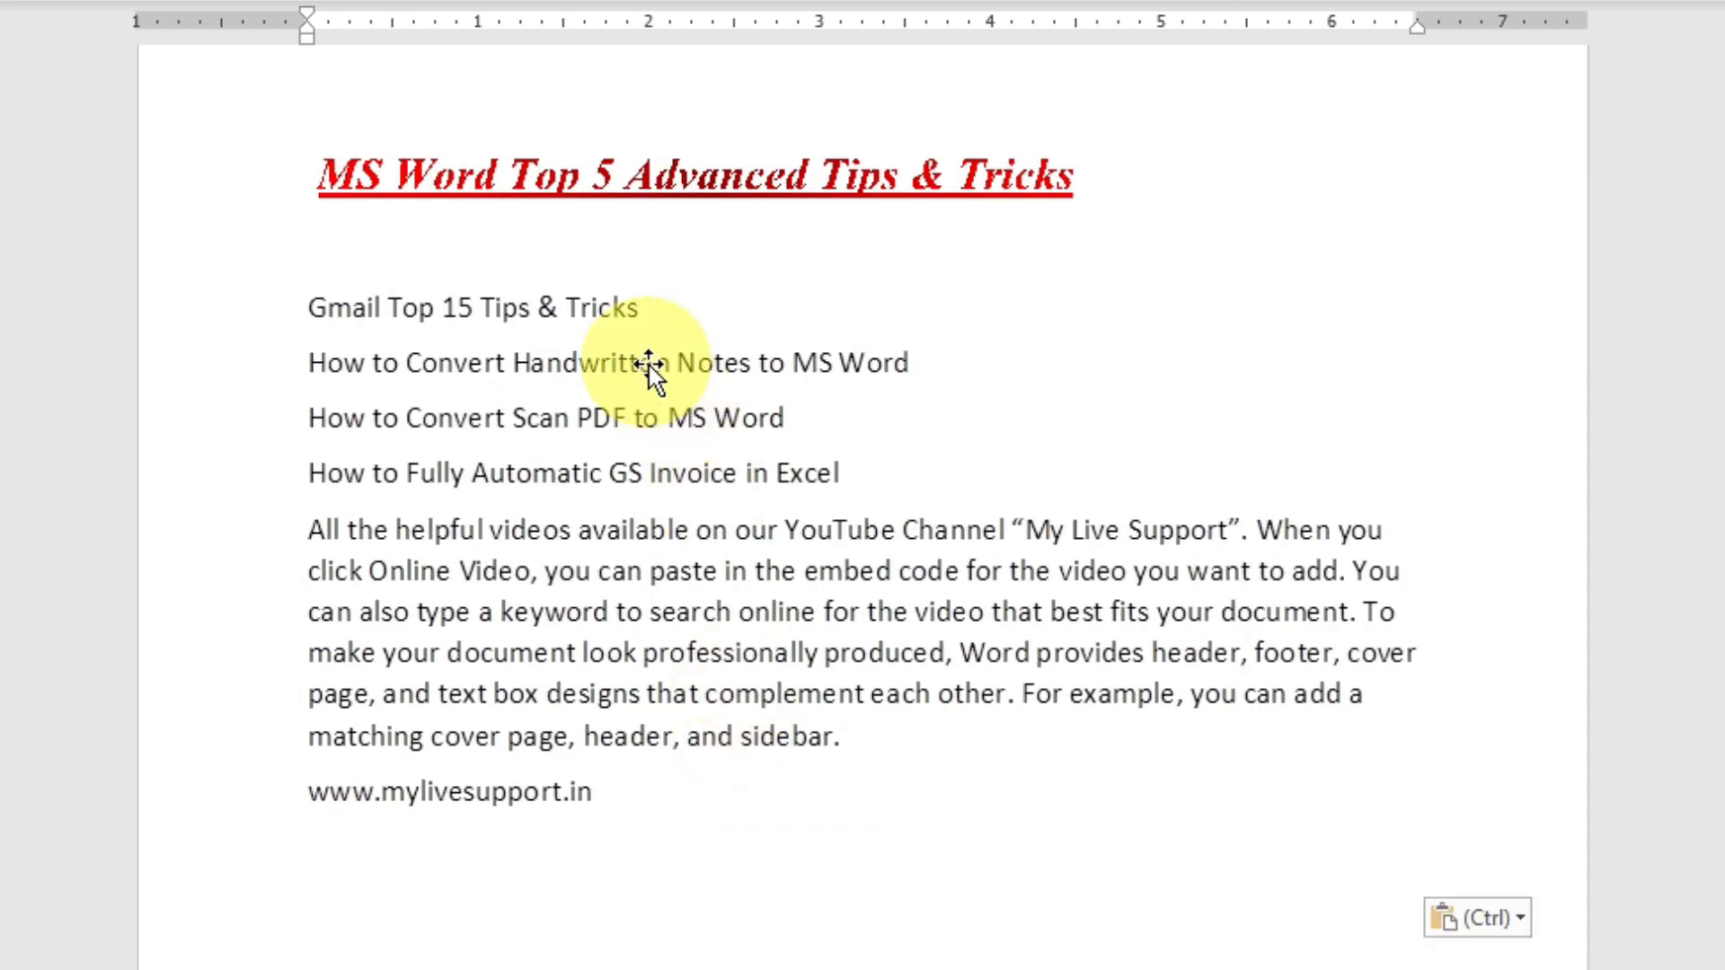
{"action": "left_click", "coordinate": [649, 364]}
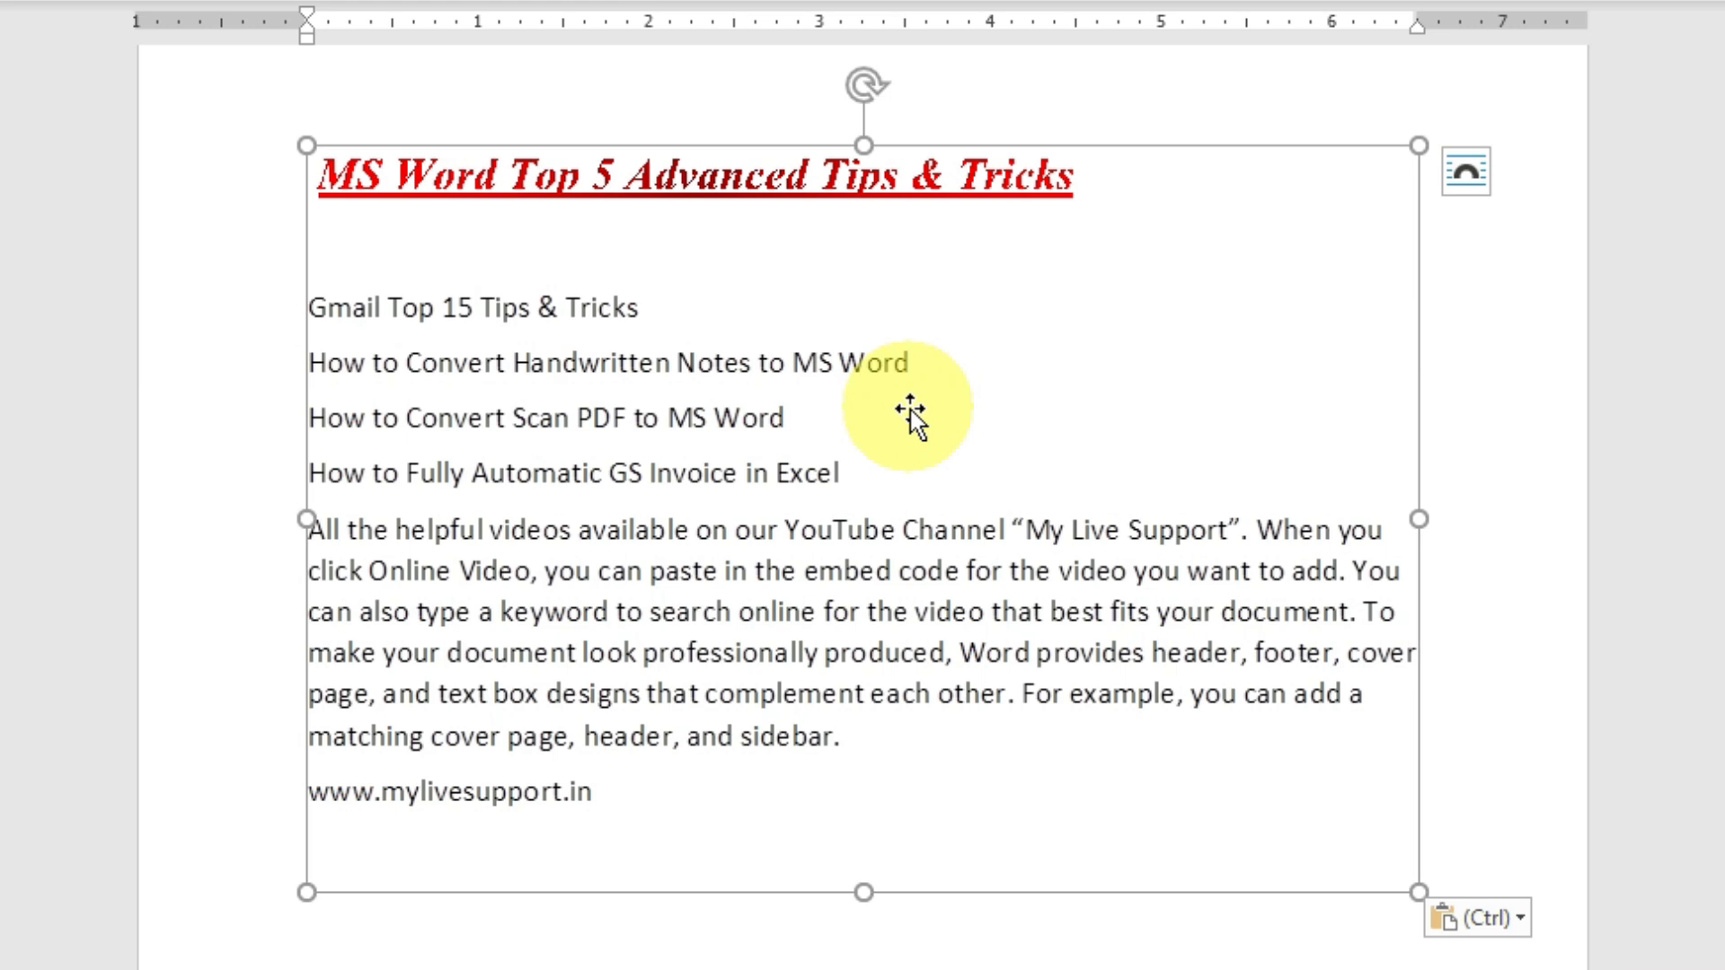
{"action": "scroll", "coordinate": [909, 410], "scroll_direction": "up", "scroll_amount": 1}
{"action": "scroll", "coordinate": [909, 451], "scroll_direction": "down", "scroll_amount": 3}
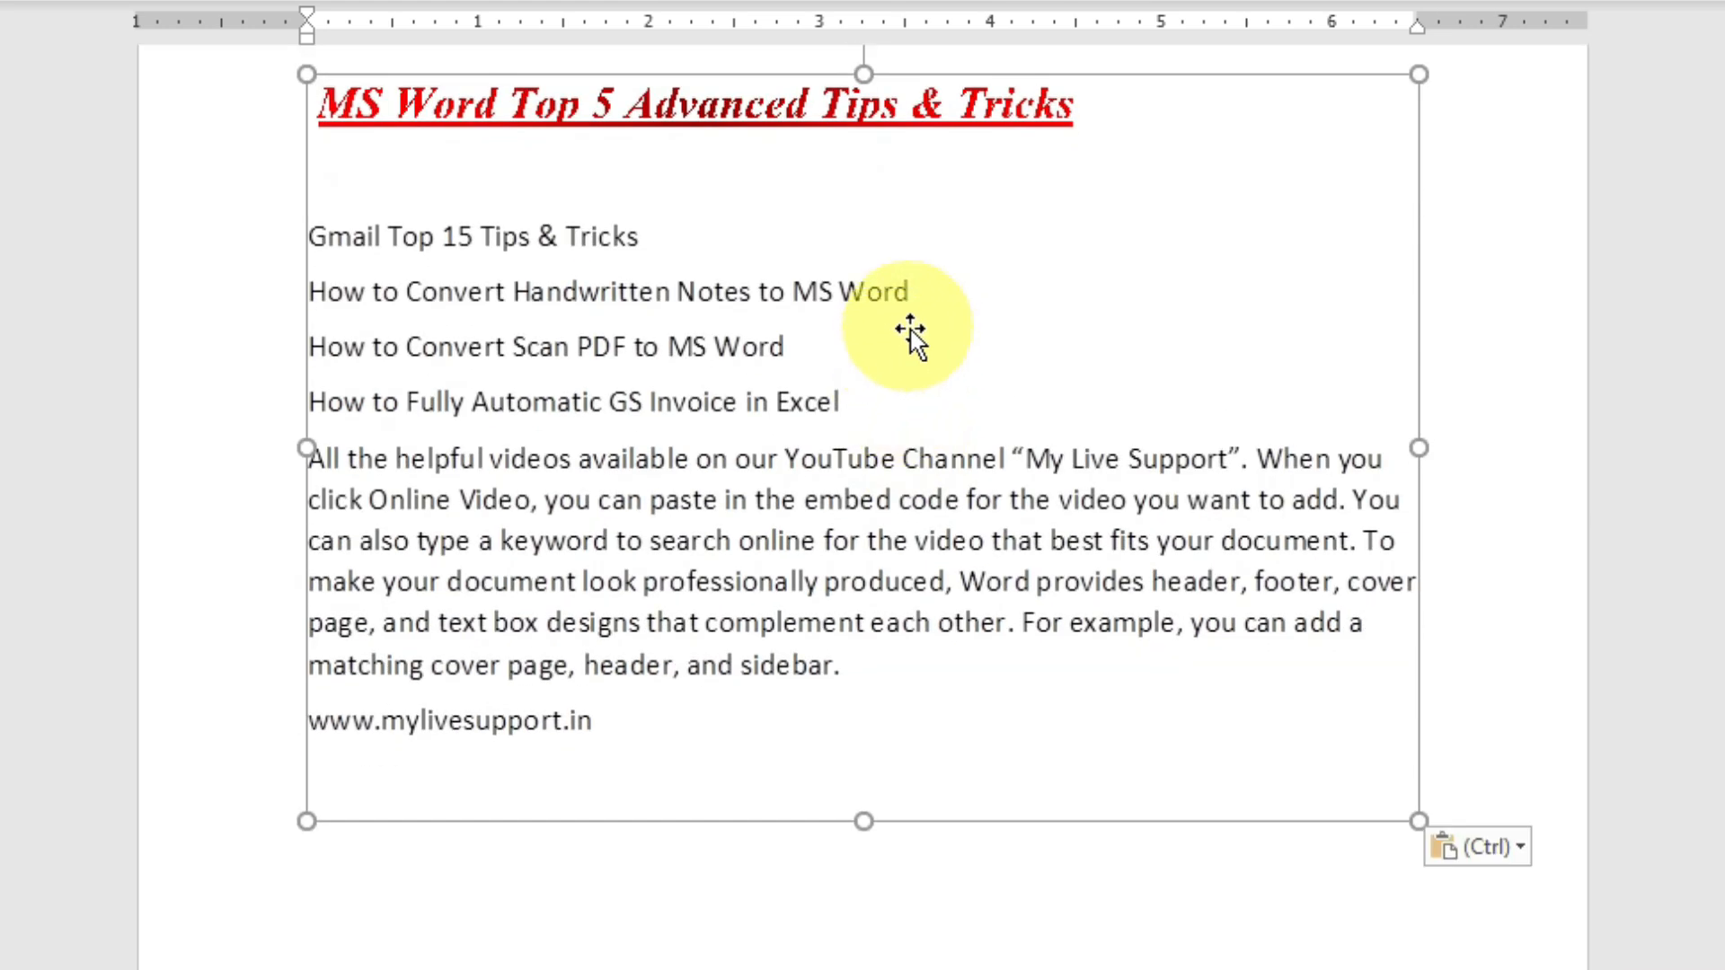
{"action": "left_click_drag", "start_coordinate": [955, 299], "coordinate": [1033, 588]}
{"action": "left_click", "coordinate": [961, 360]}
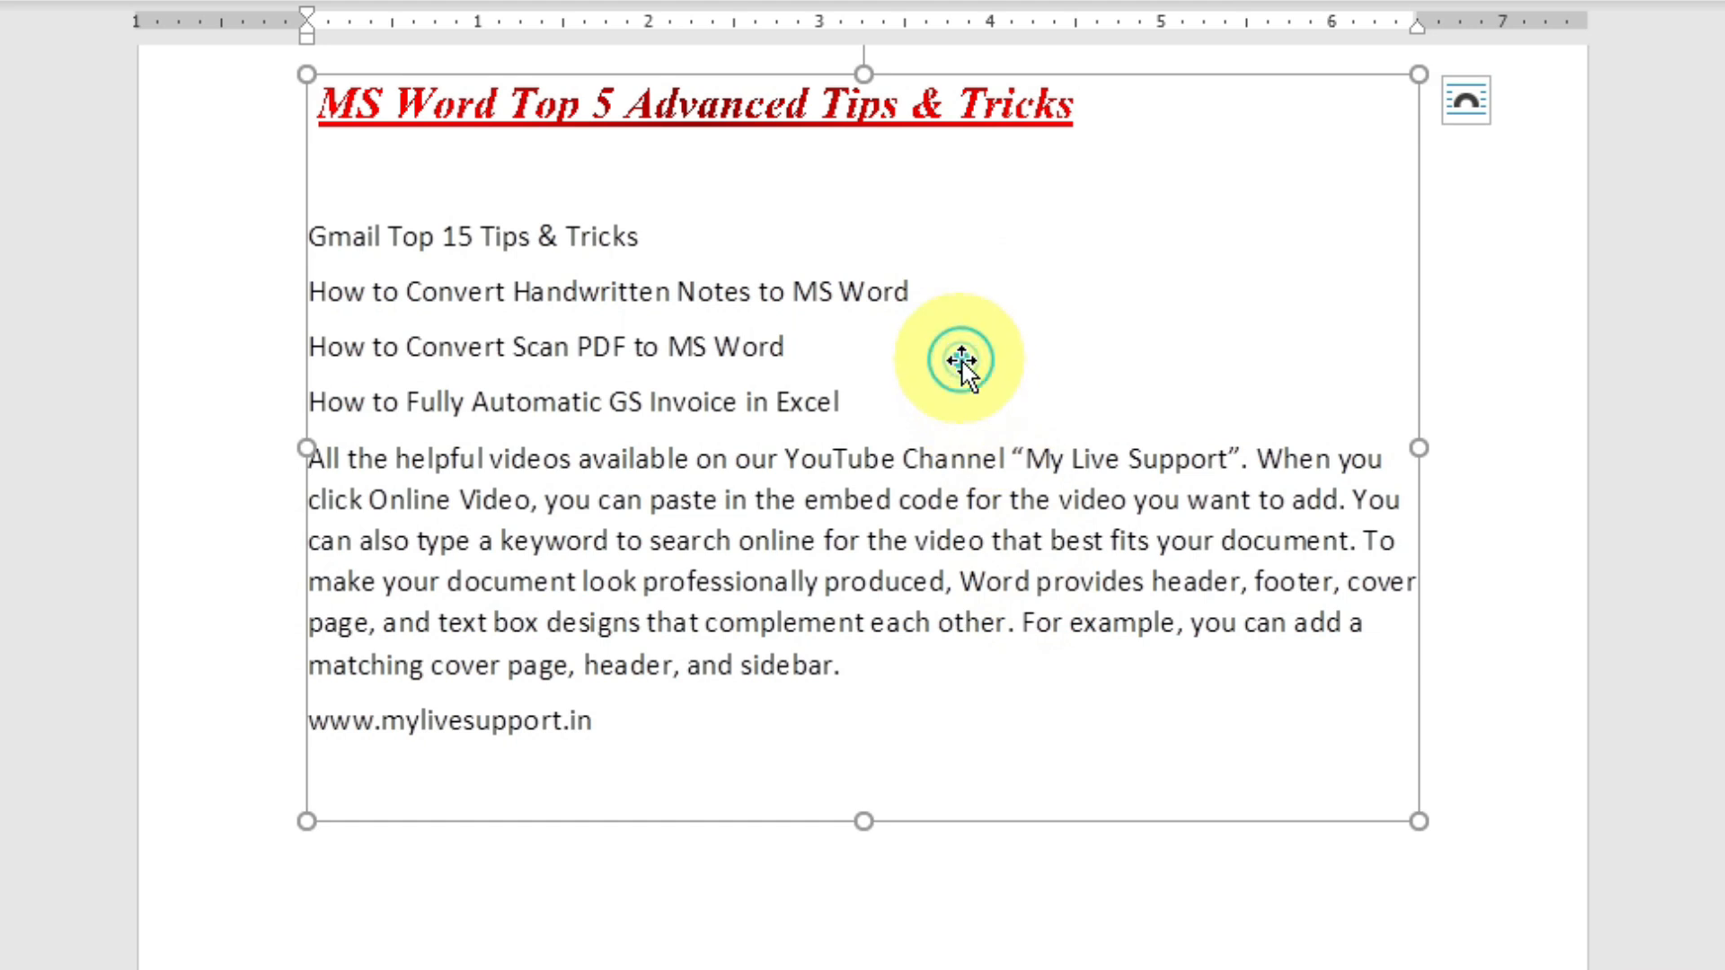
{"action": "scroll", "coordinate": [961, 361], "scroll_direction": "up", "scroll_amount": 3}
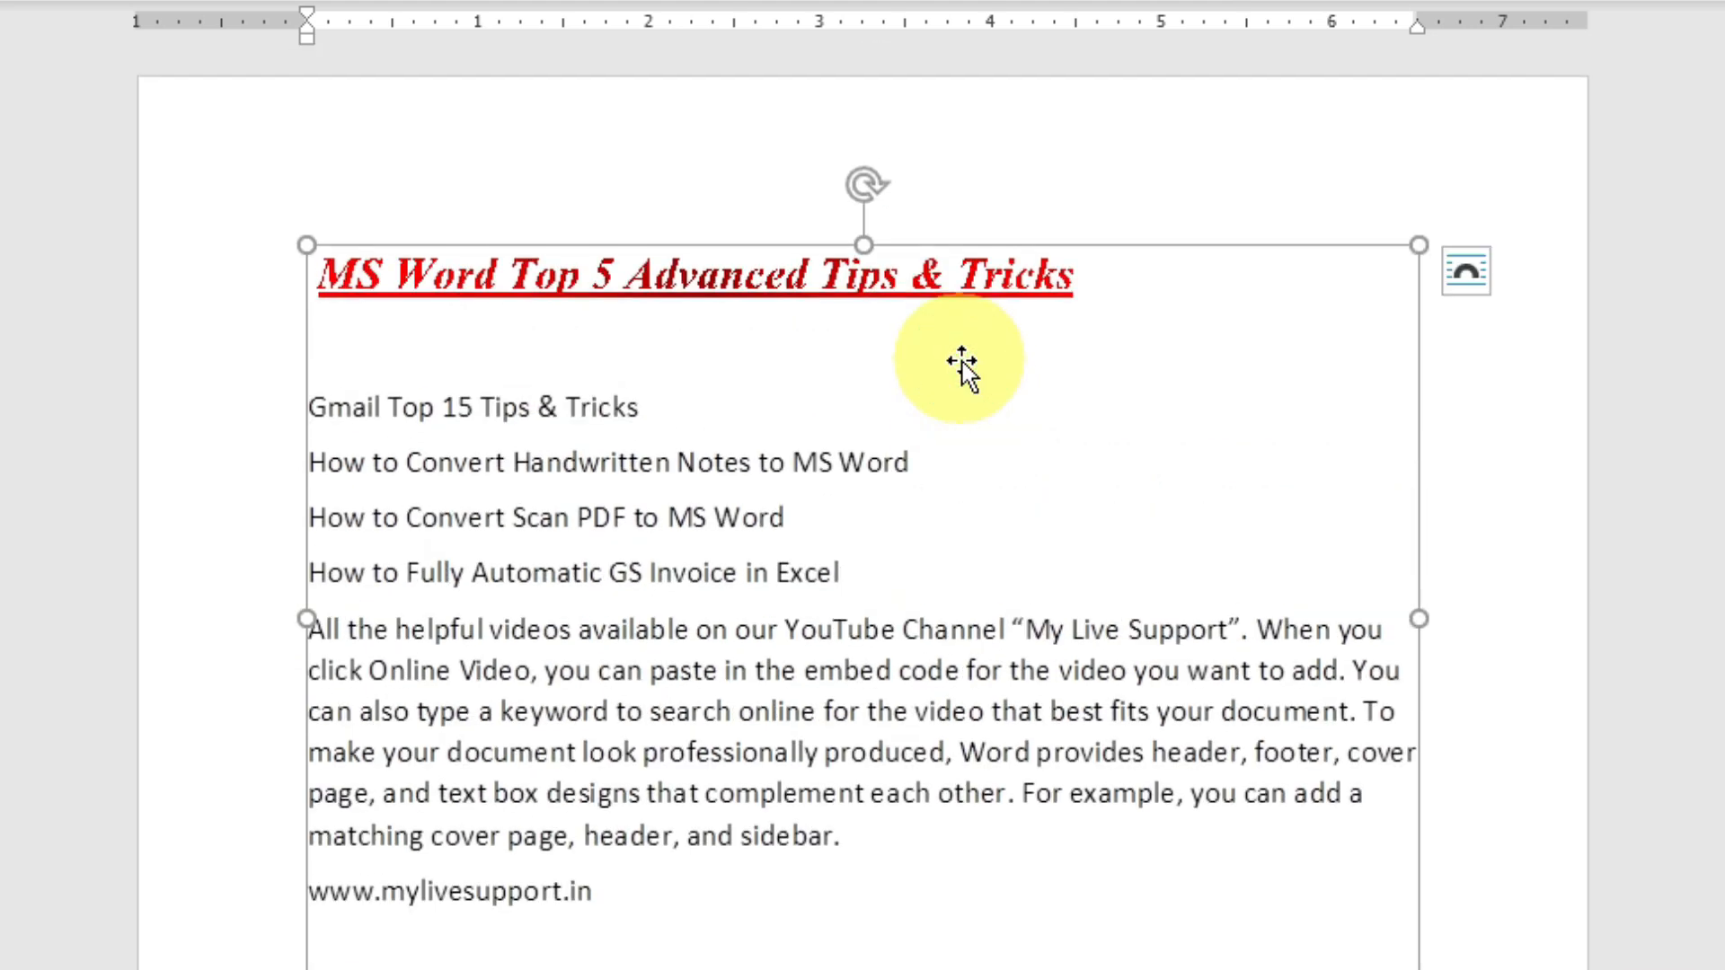
{"action": "left_click", "coordinate": [752, 391]}
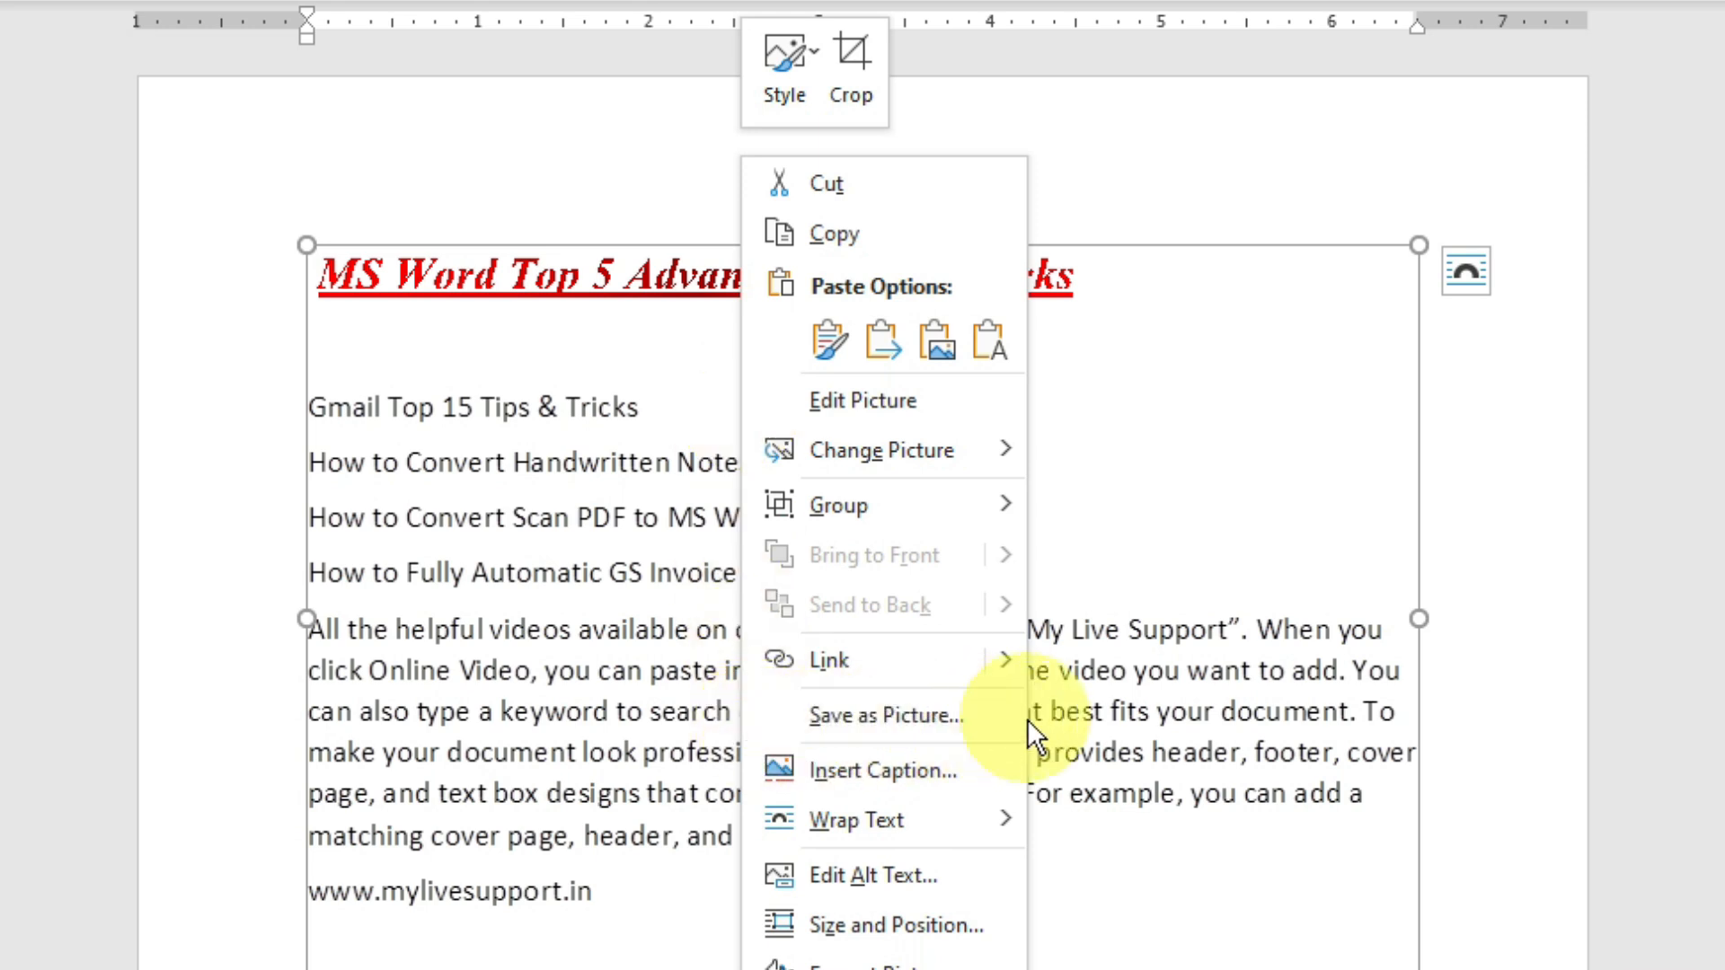
Step: Save the picture to the Desktop as MLS in PNG format
{"action": "left_click", "coordinate": [979, 714]}
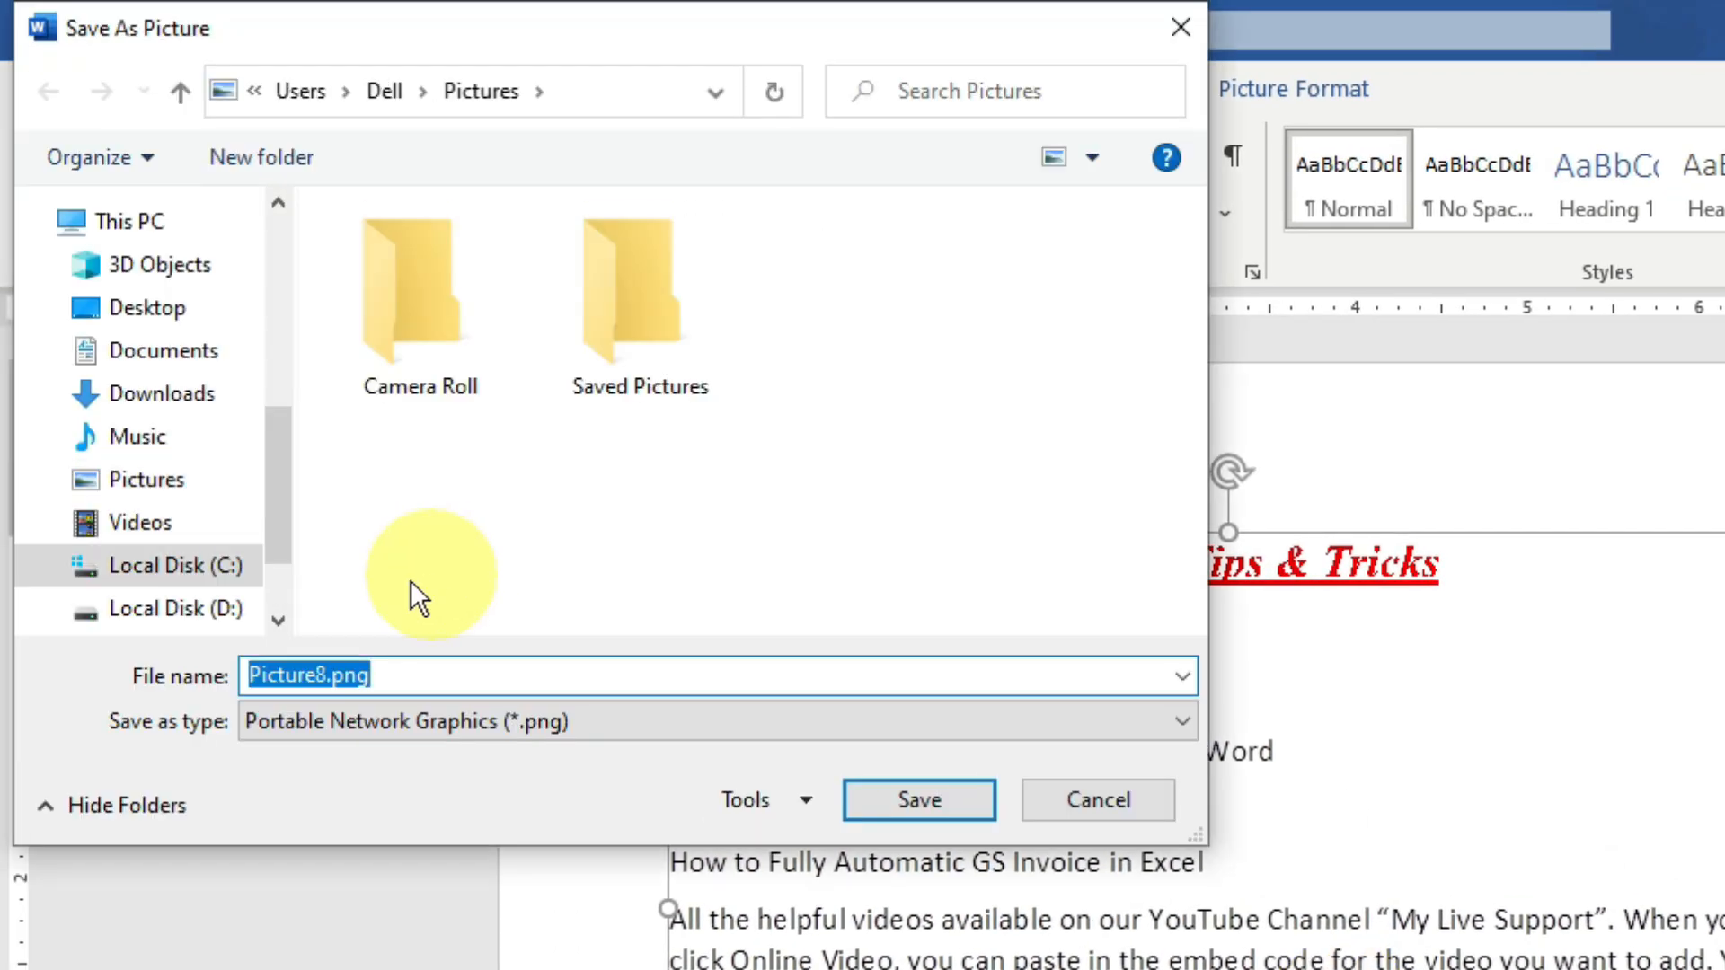
{"action": "mouse_move", "coordinate": [273, 462]}
{"action": "left_mouse_down"}
{"action": "mouse_move", "coordinate": [293, 262]}
{"action": "mouse_move", "coordinate": [284, 539]}
{"action": "mouse_move", "coordinate": [294, 384]}
{"action": "mouse_move", "coordinate": [295, 449]}
{"action": "left_mouse_up"}
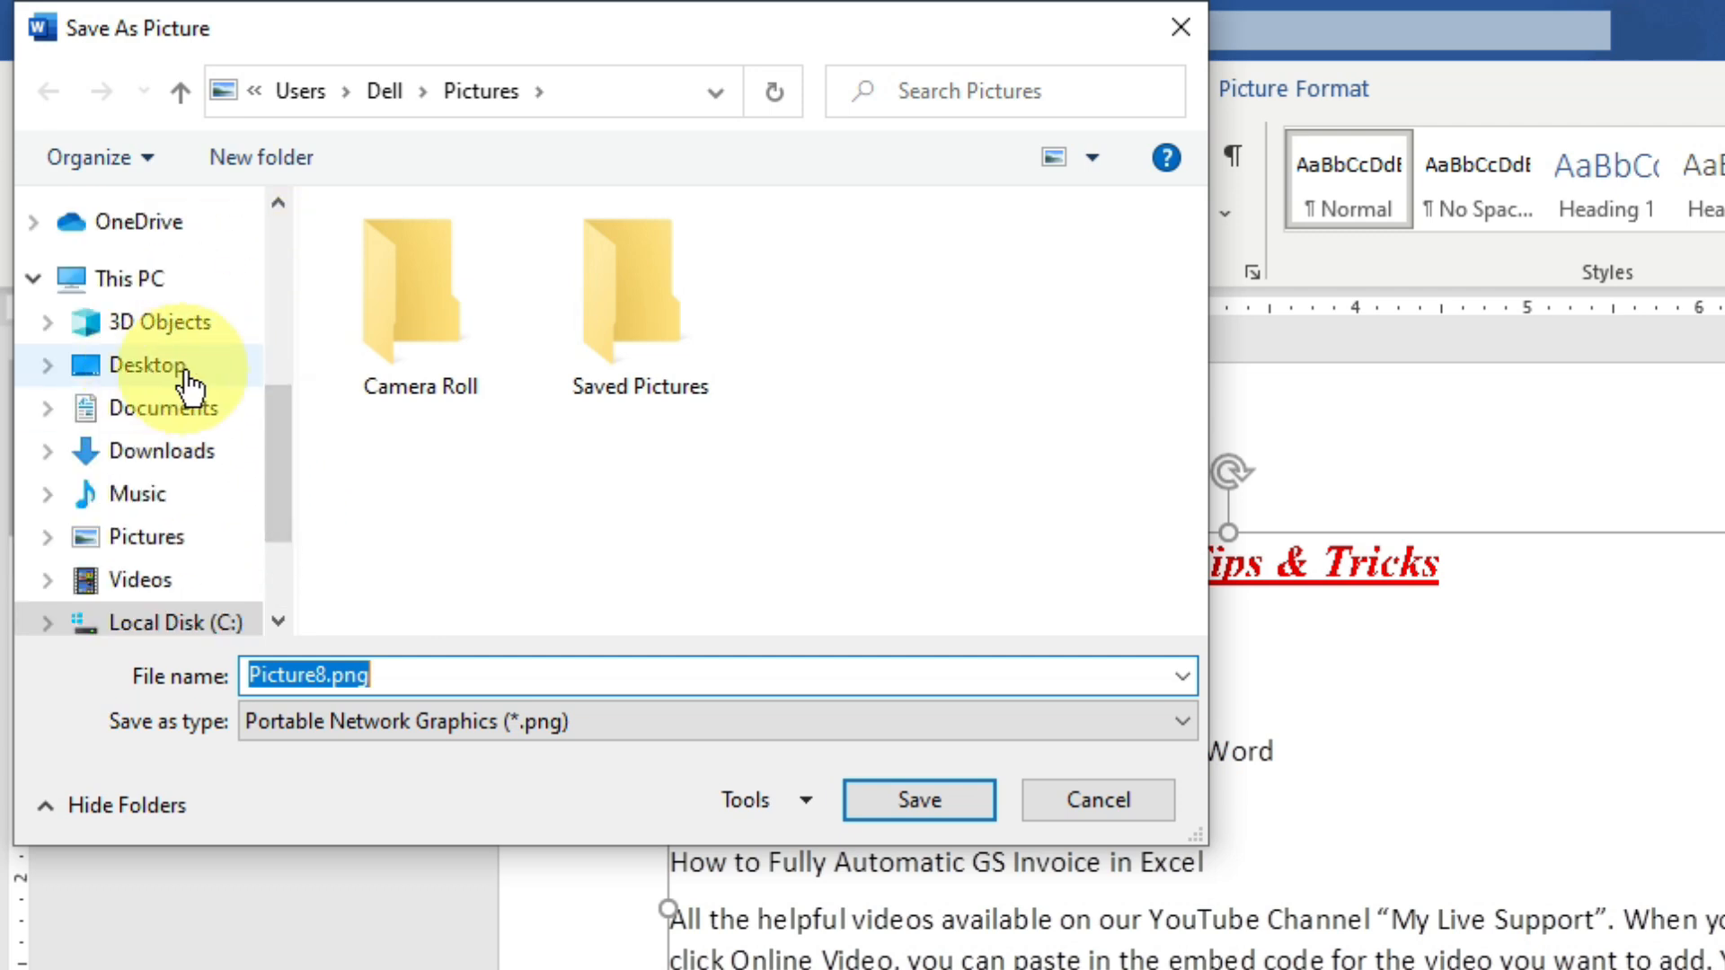
{"action": "left_click", "coordinate": [187, 383]}
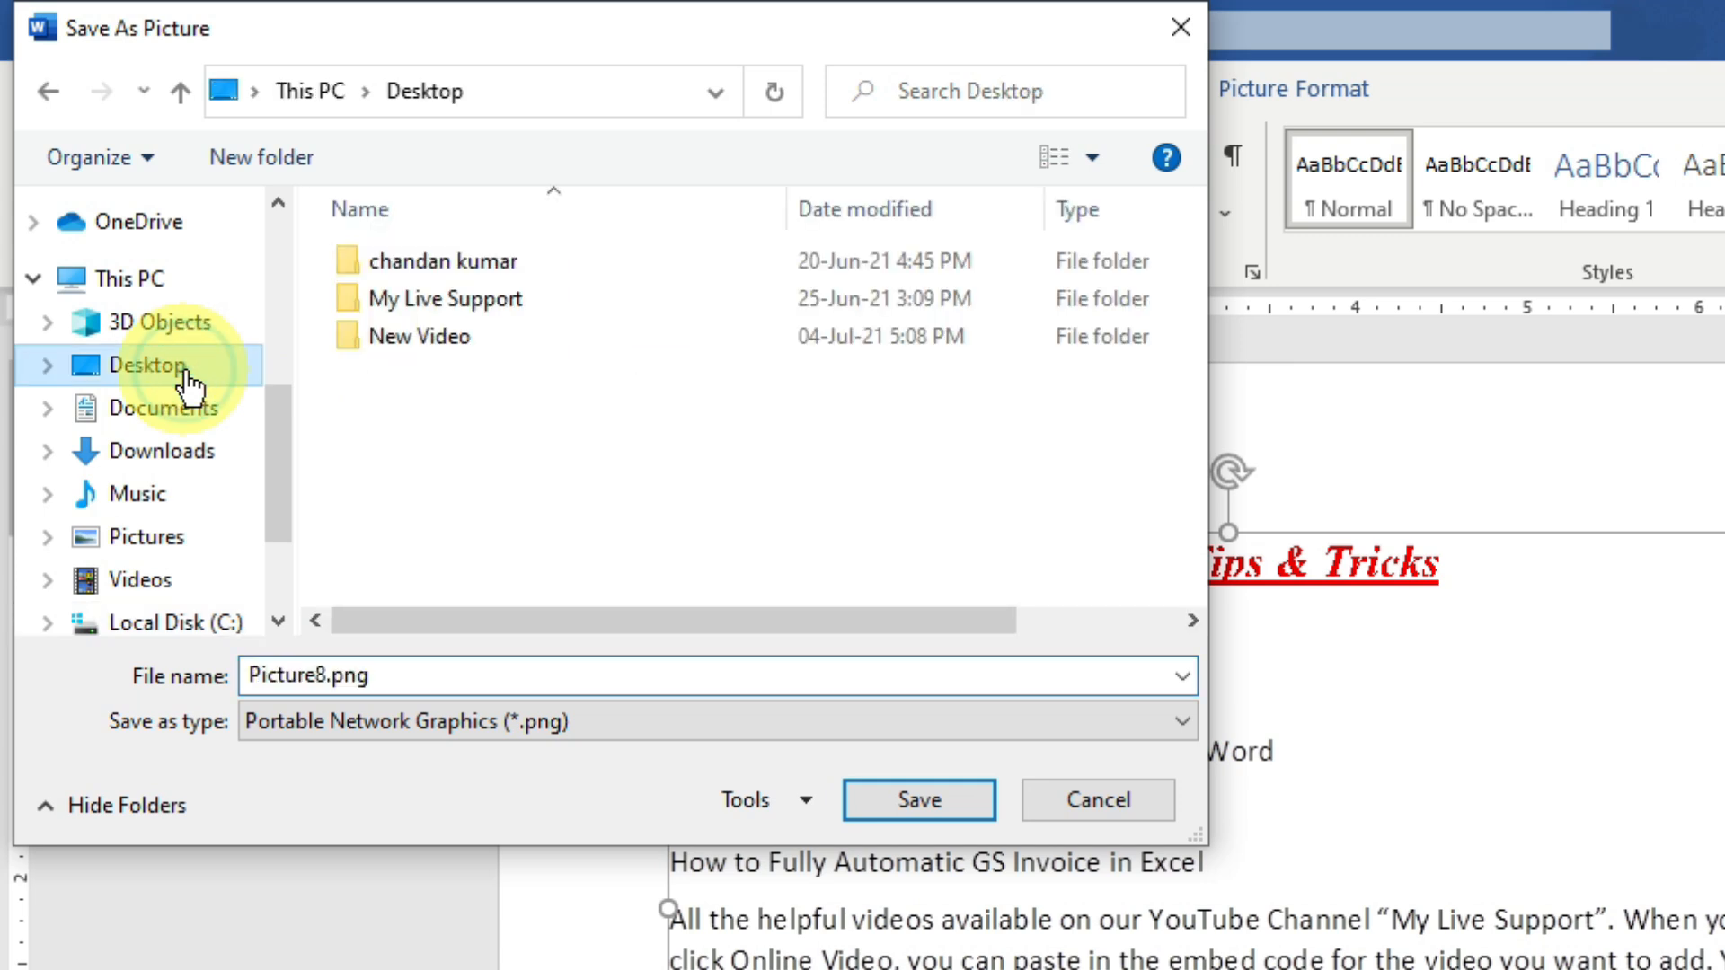
{"action": "left_click", "coordinate": [438, 662]}
{"action": "type", "text": "MLS"}
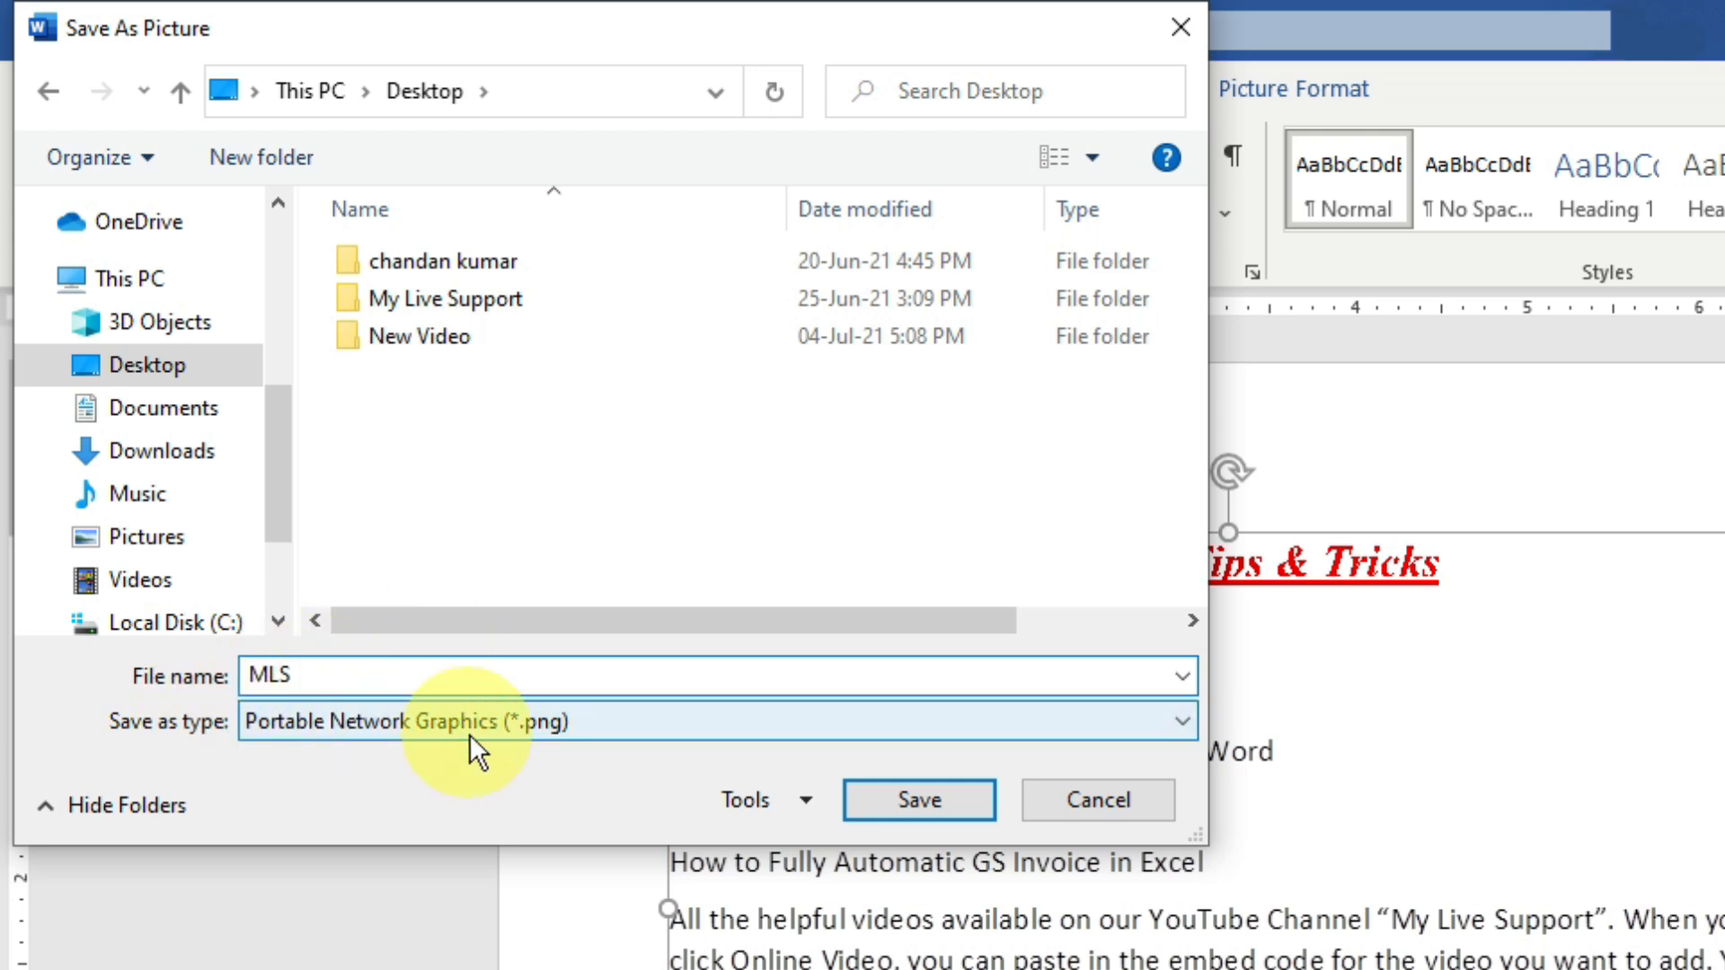
{"action": "left_click", "coordinate": [649, 730]}
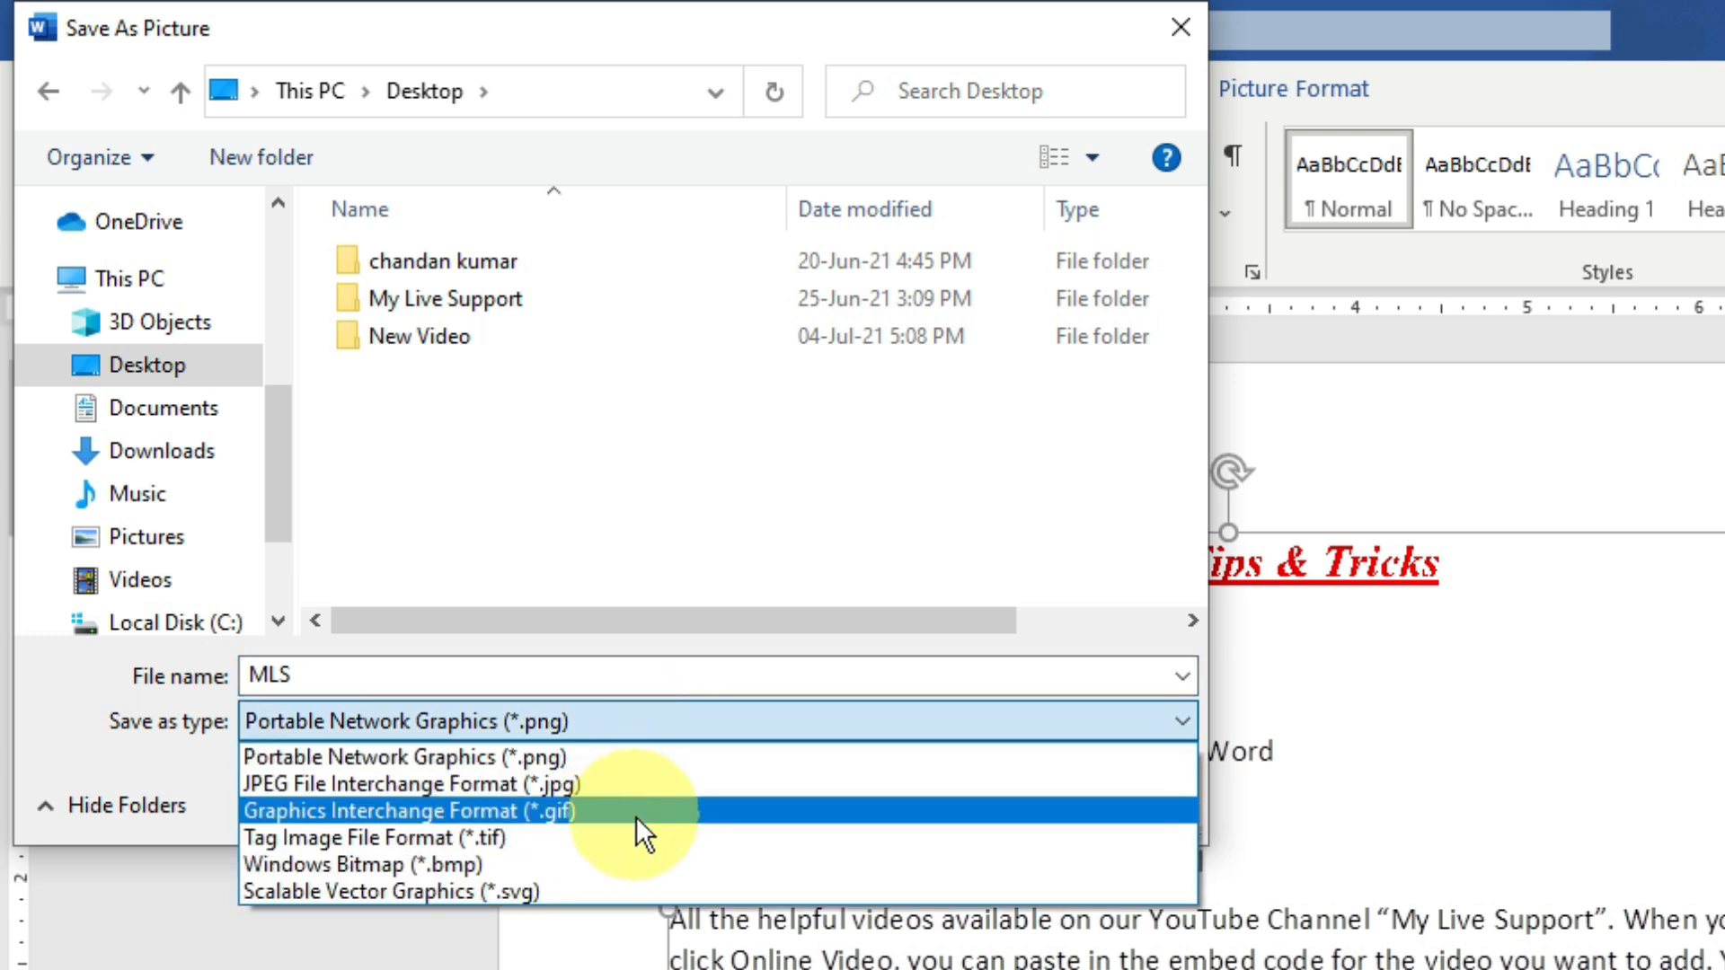
{"action": "left_click", "coordinate": [104, 725]}
{"action": "left_click", "coordinate": [952, 807]}
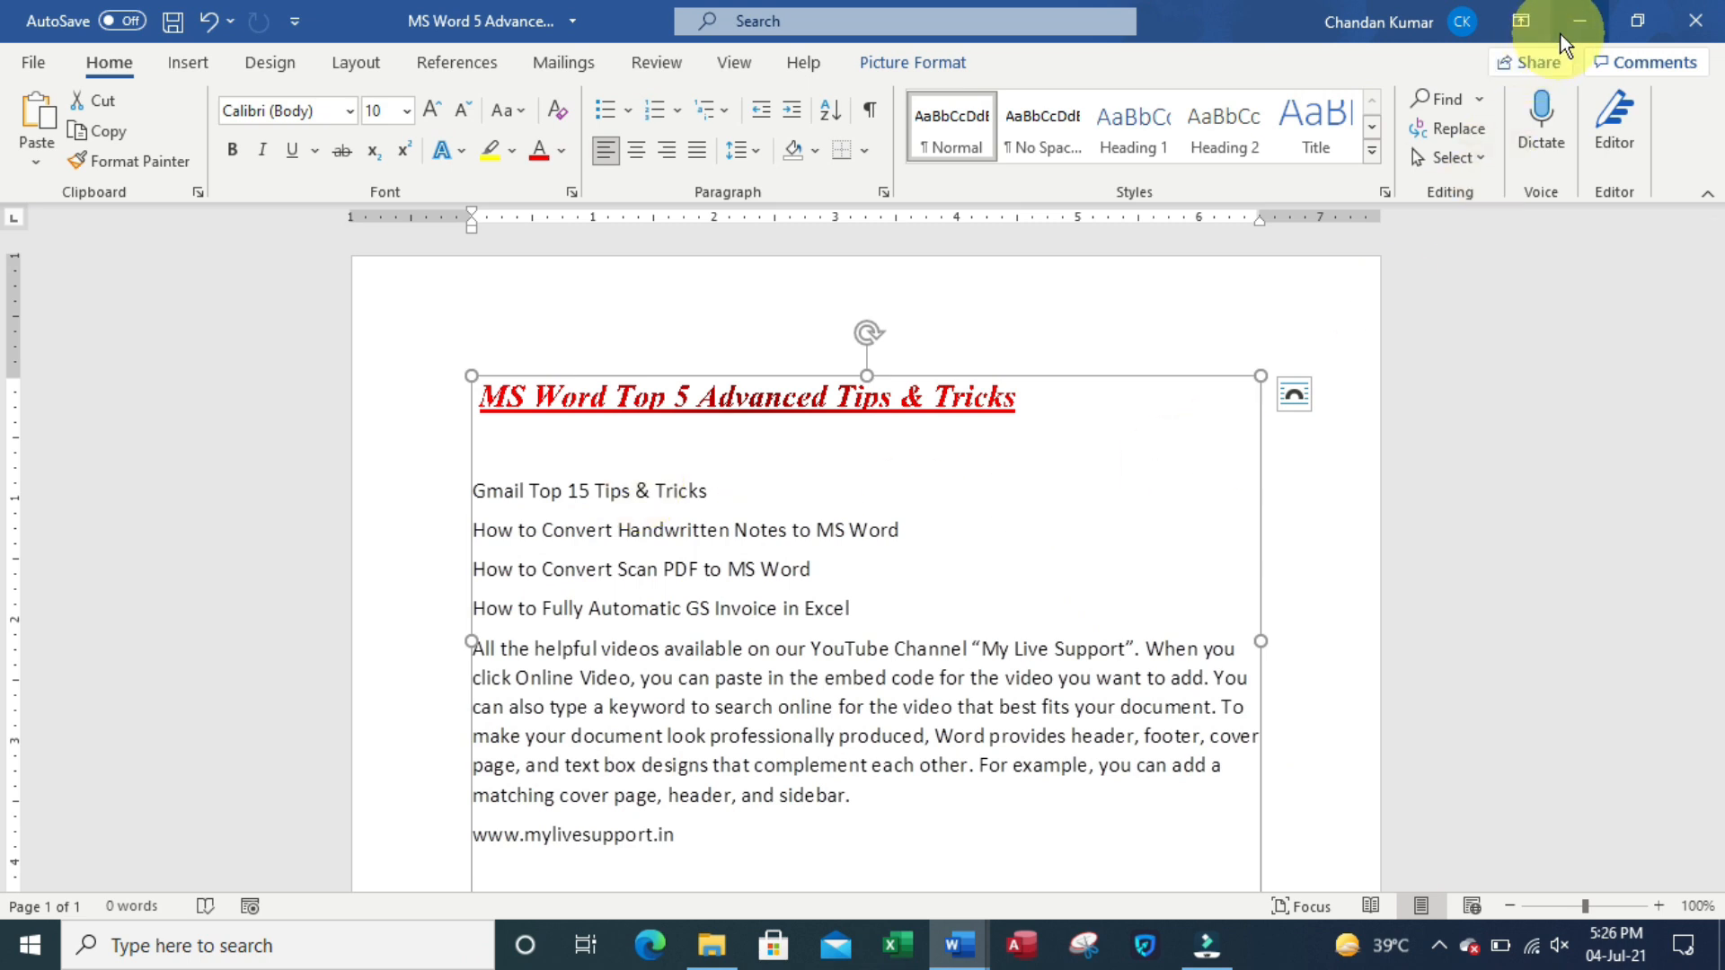
Step: Minimize Word and view the saved MLS.png tips image in Photos, dismissing the zoom tip
{"action": "left_click", "coordinate": [1580, 22]}
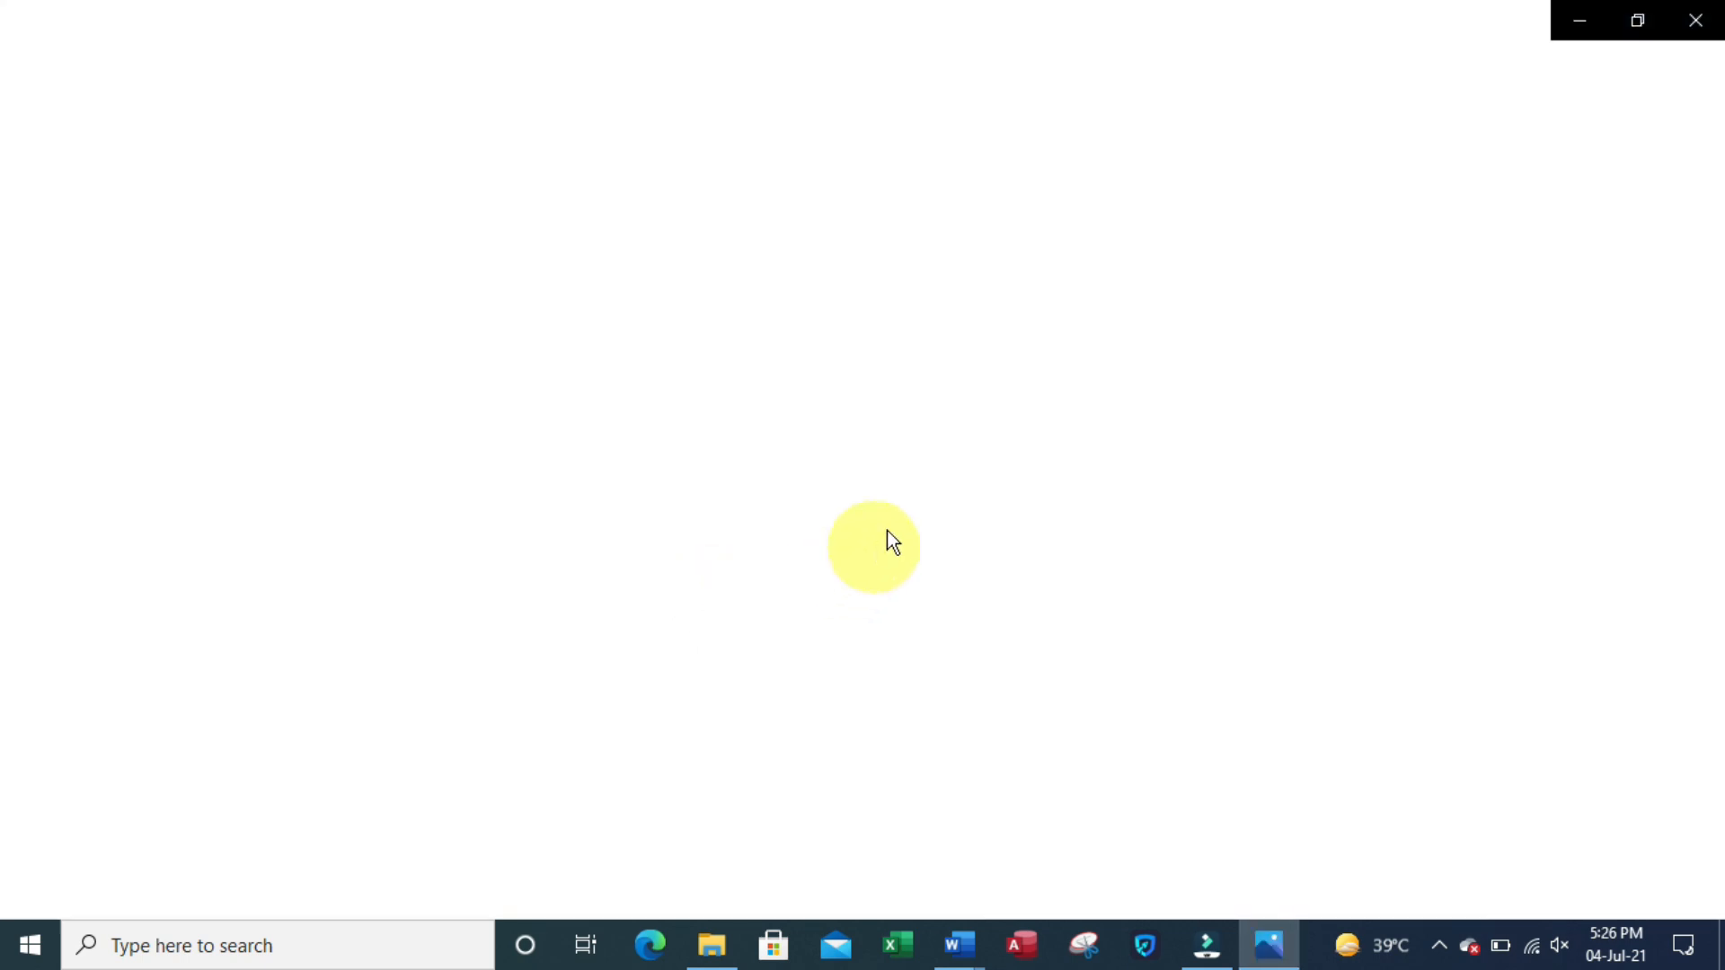
{"action": "scroll", "coordinate": [883, 456], "scroll_direction": "down", "scroll_amount": 1}
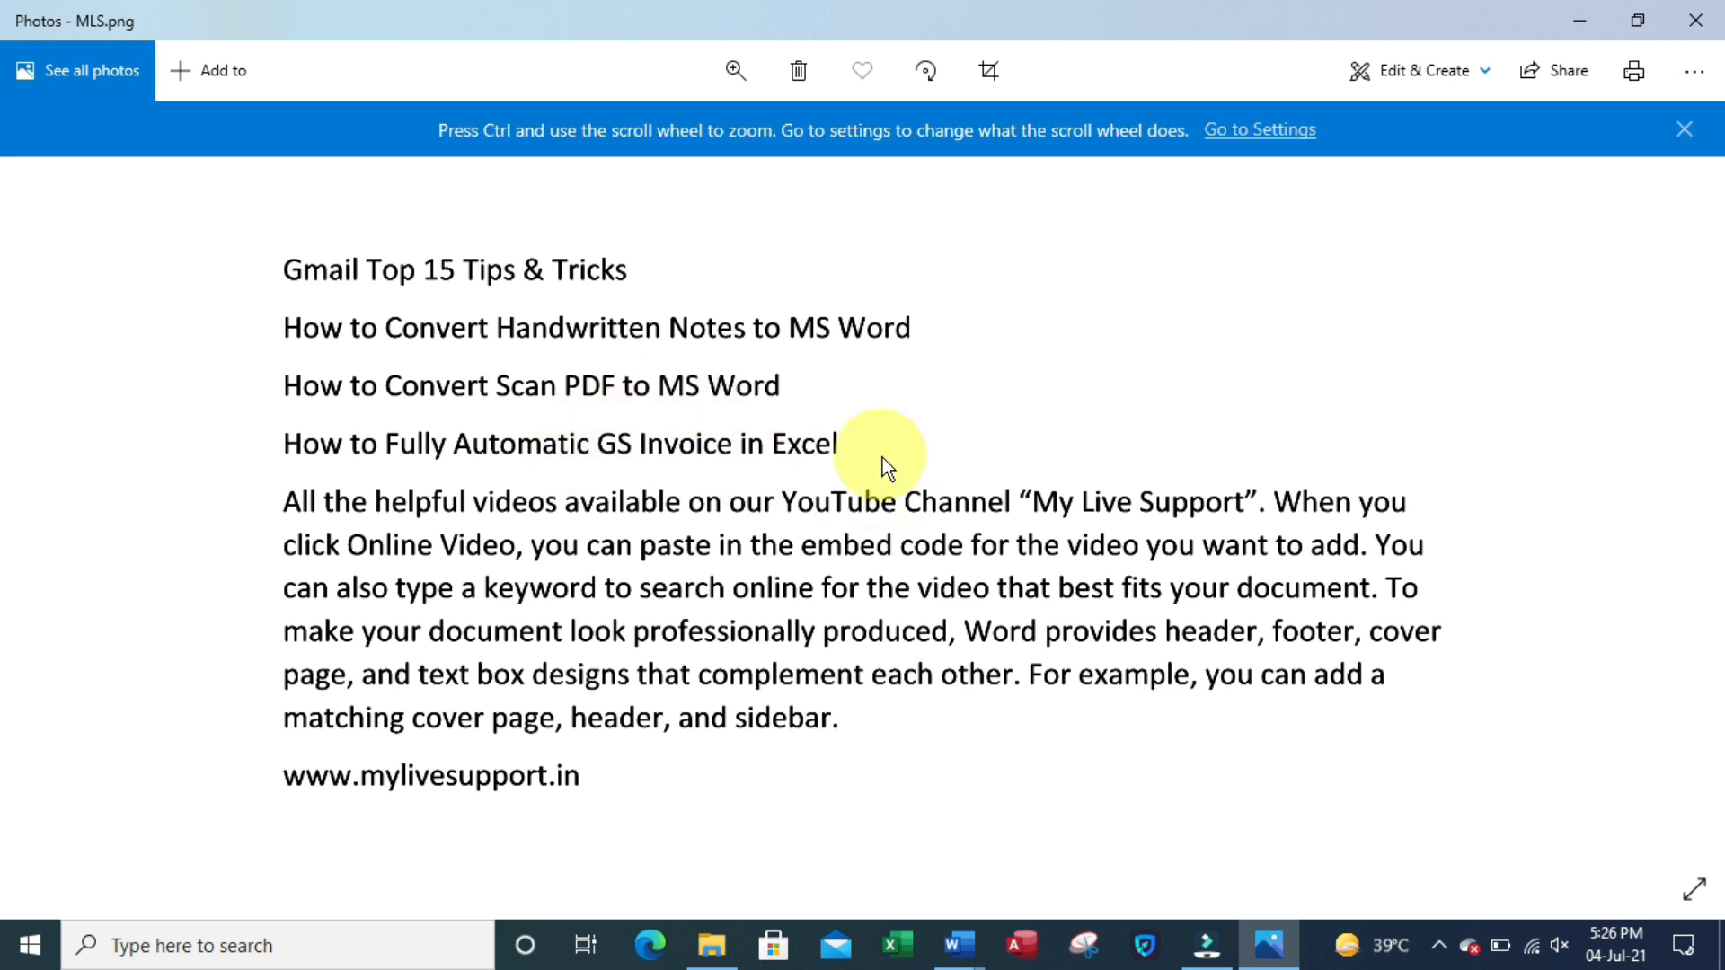
{"action": "left_click", "coordinate": [1684, 130]}
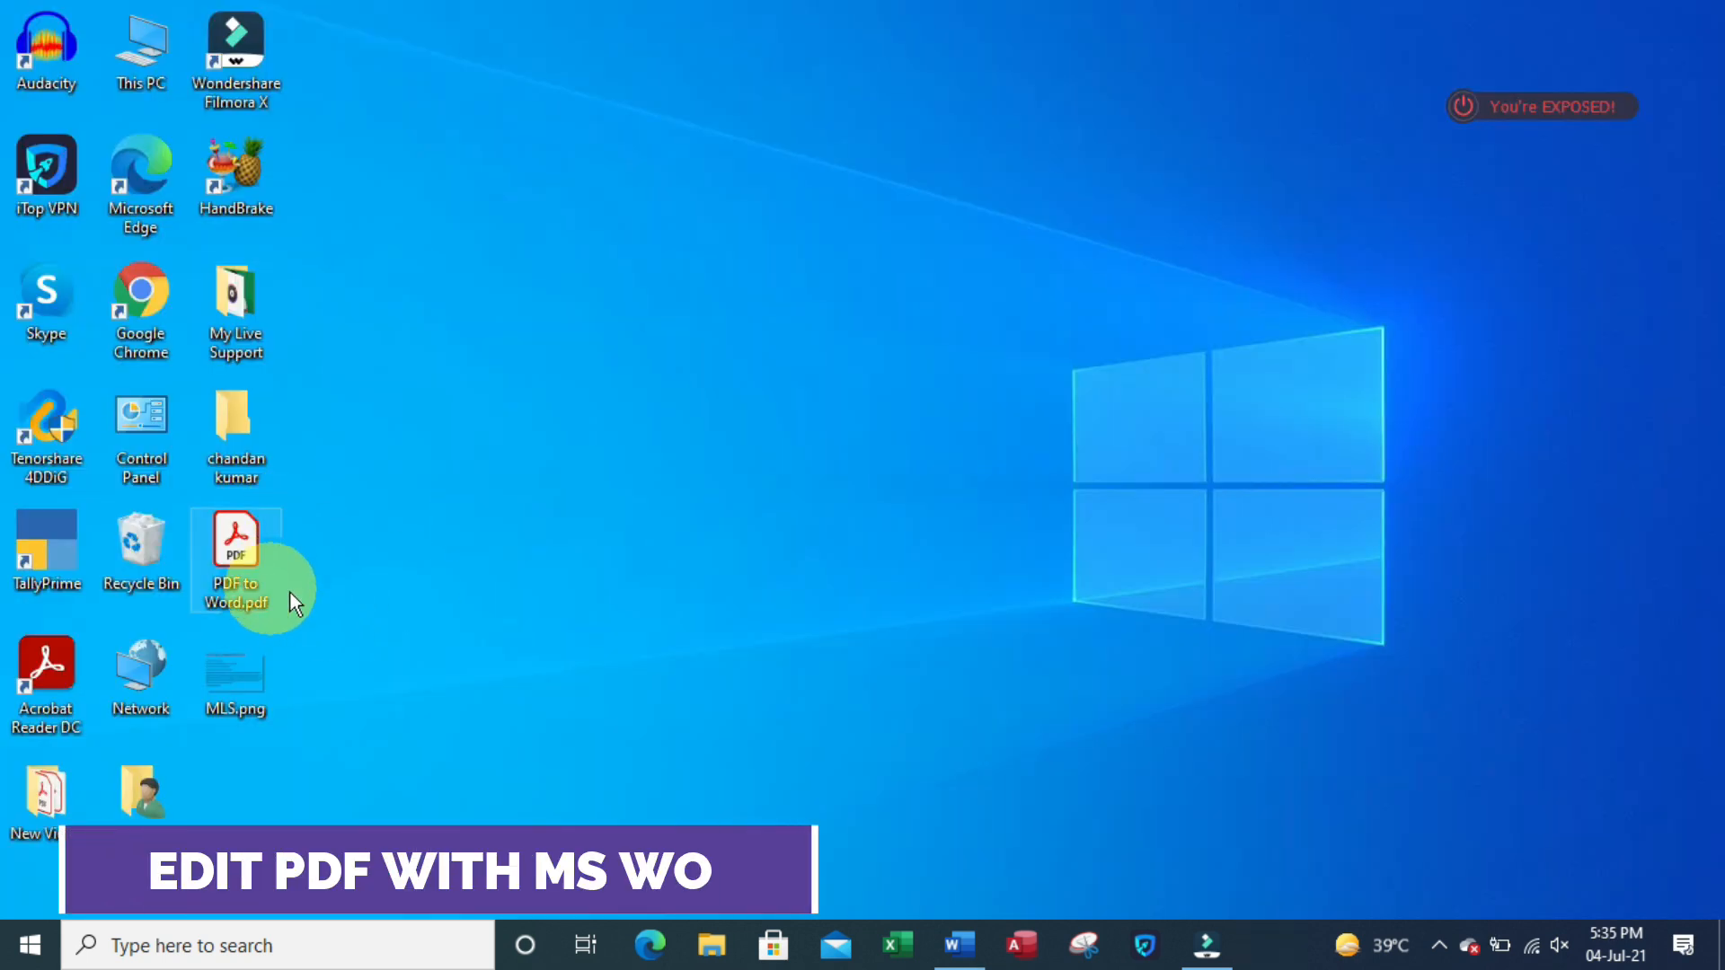
Step: Open PDF to Word.pdf from the desktop in Acrobat Reader
{"action": "double_click", "coordinate": [241, 546]}
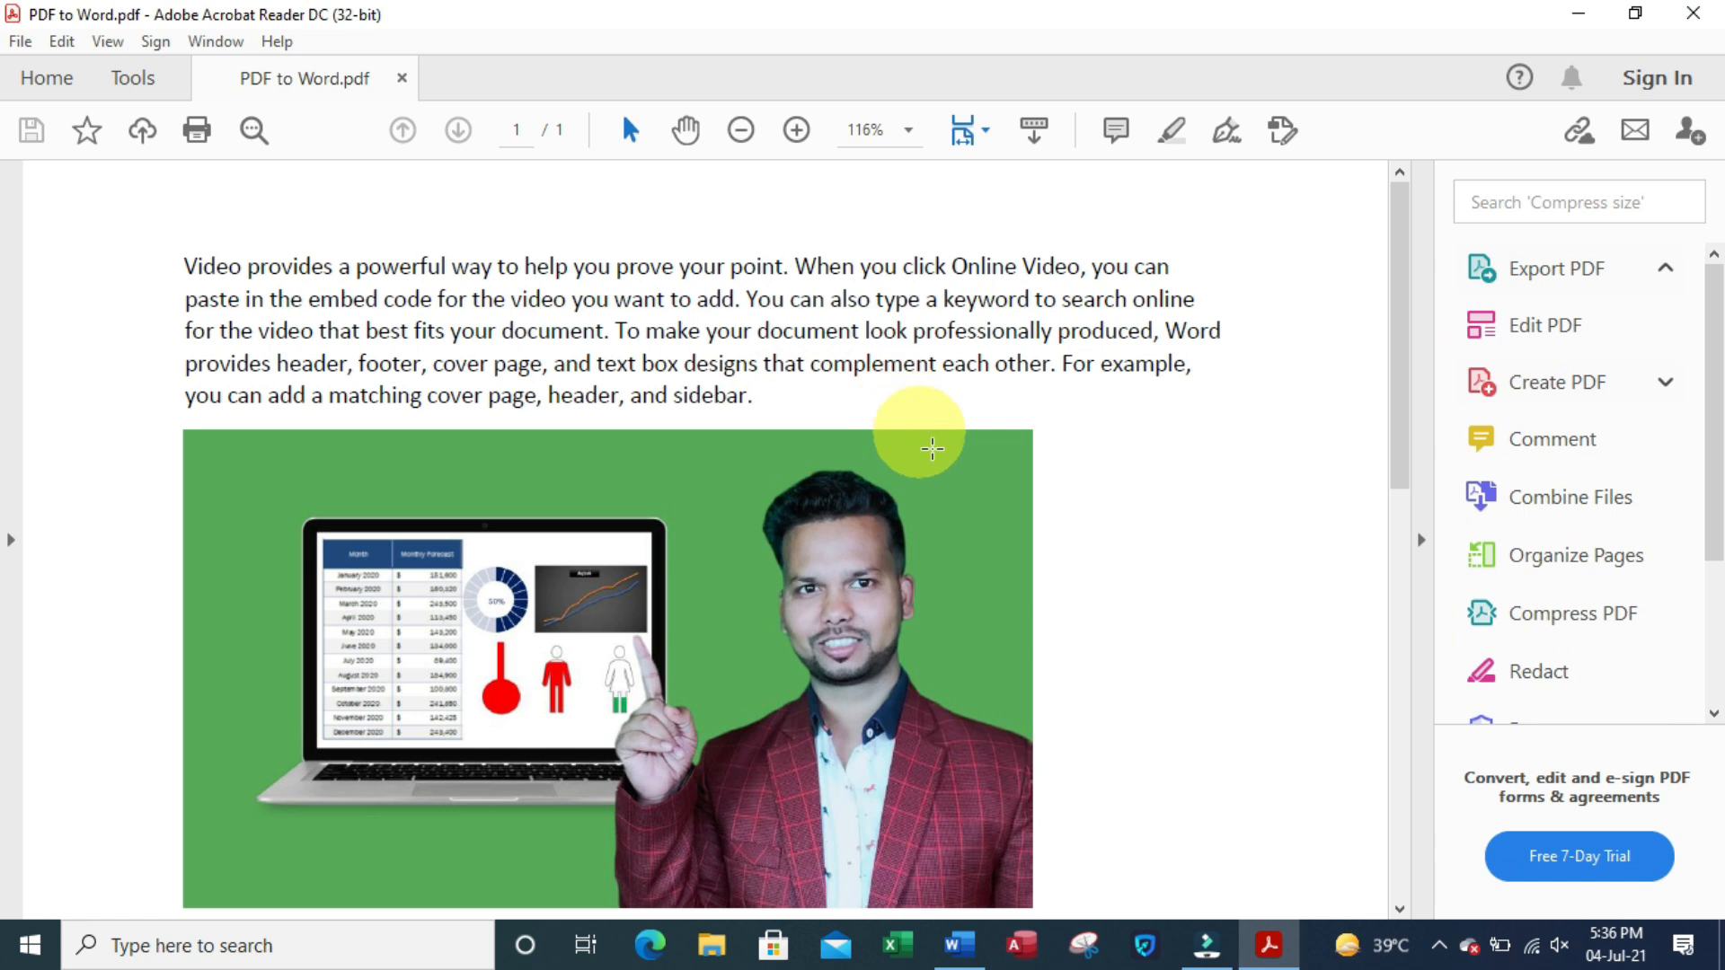
Step: Close Acrobat Reader and return to the blank Word document, Document1
{"action": "scroll", "coordinate": [912, 431], "scroll_direction": "down", "scroll_amount": 10}
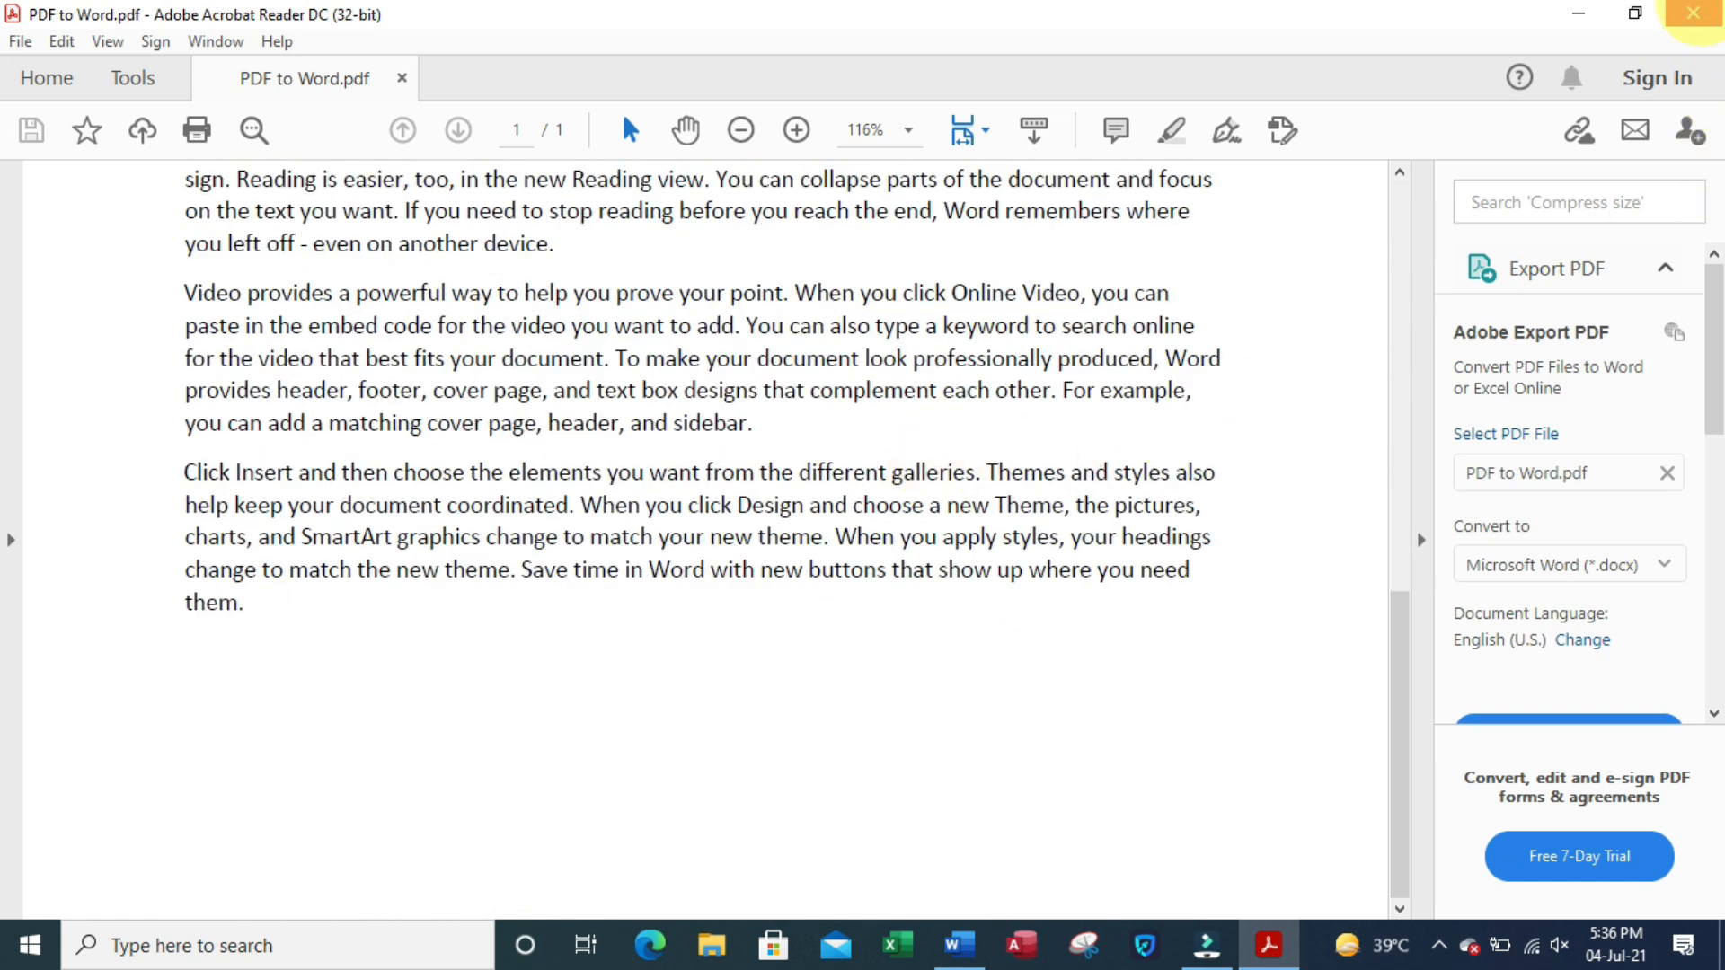
{"action": "left_click", "coordinate": [1693, 12]}
{"action": "left_click", "coordinate": [957, 945]}
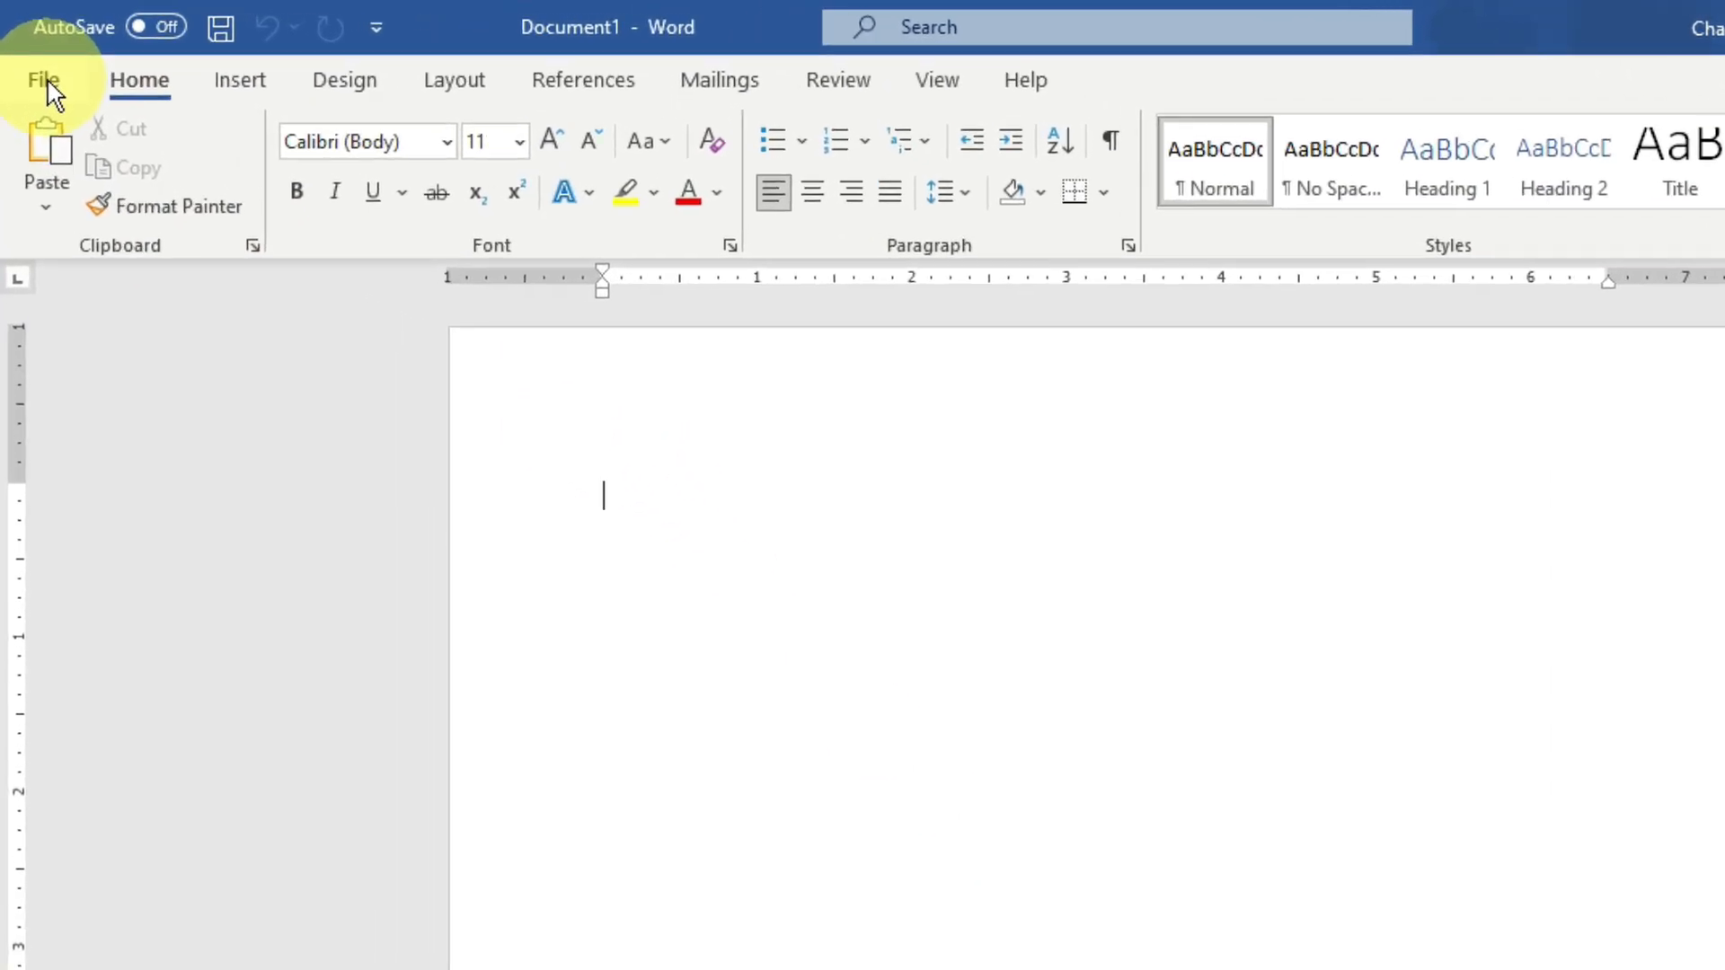
Step: Open the Desktop's PDF to Word.pdf in Word, reaching the conversion notice
{"action": "left_click", "coordinate": [47, 80]}
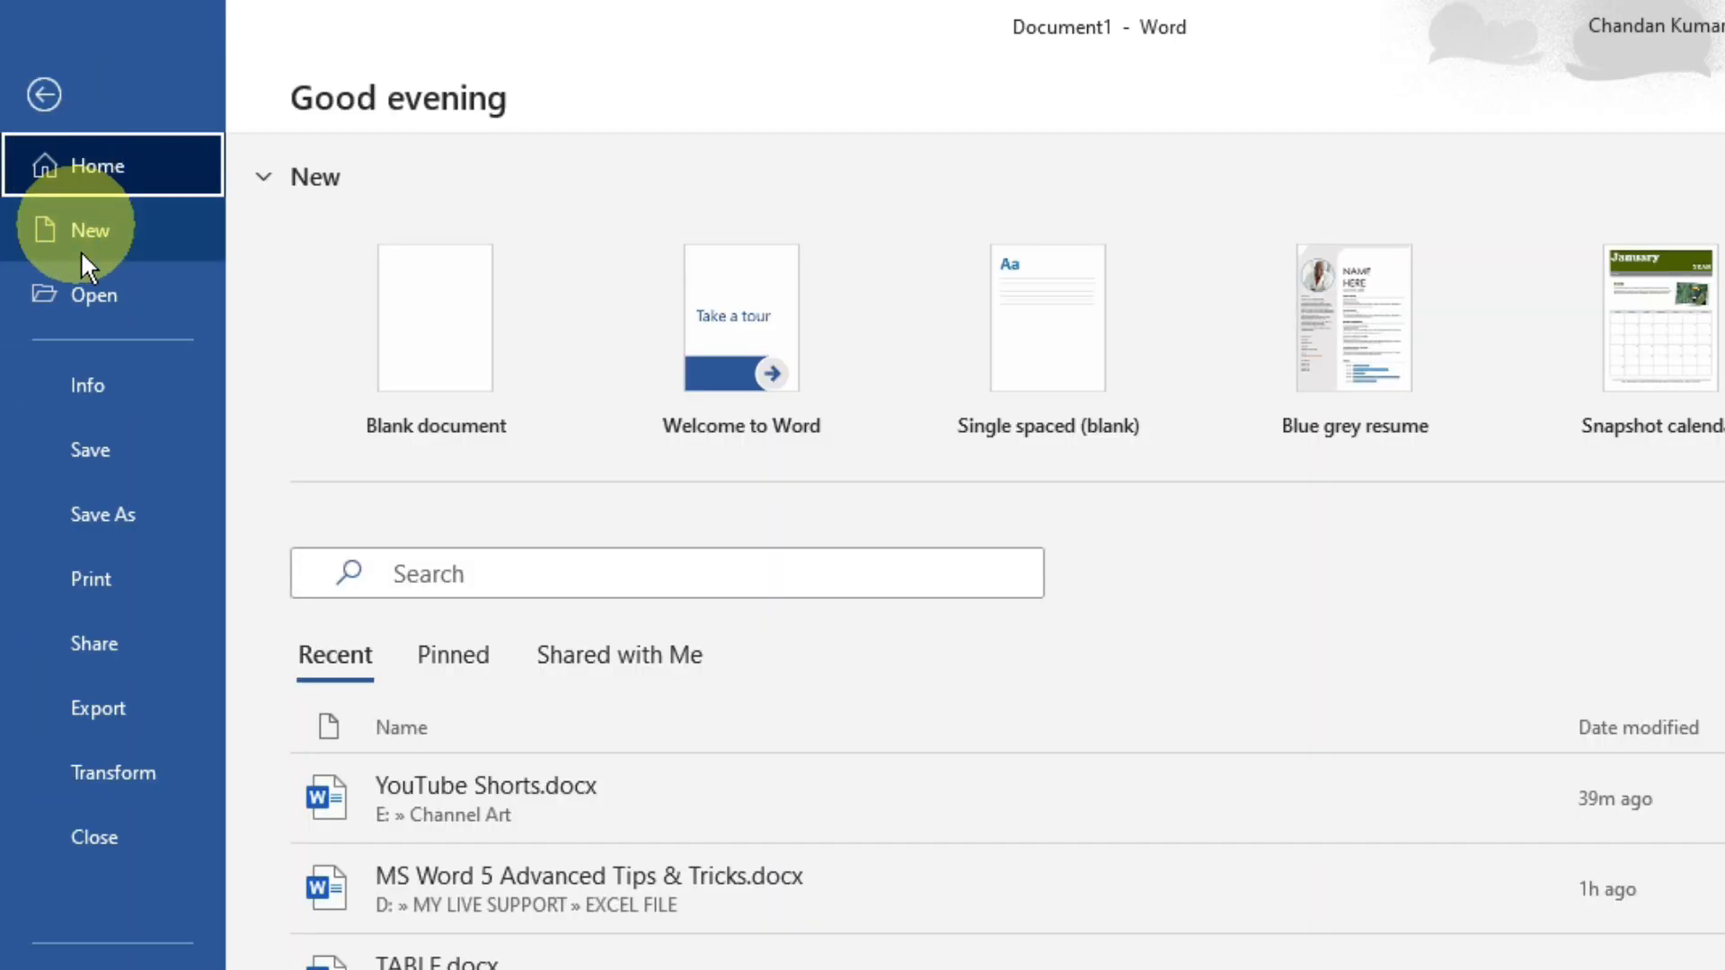
{"action": "left_click", "coordinate": [157, 298]}
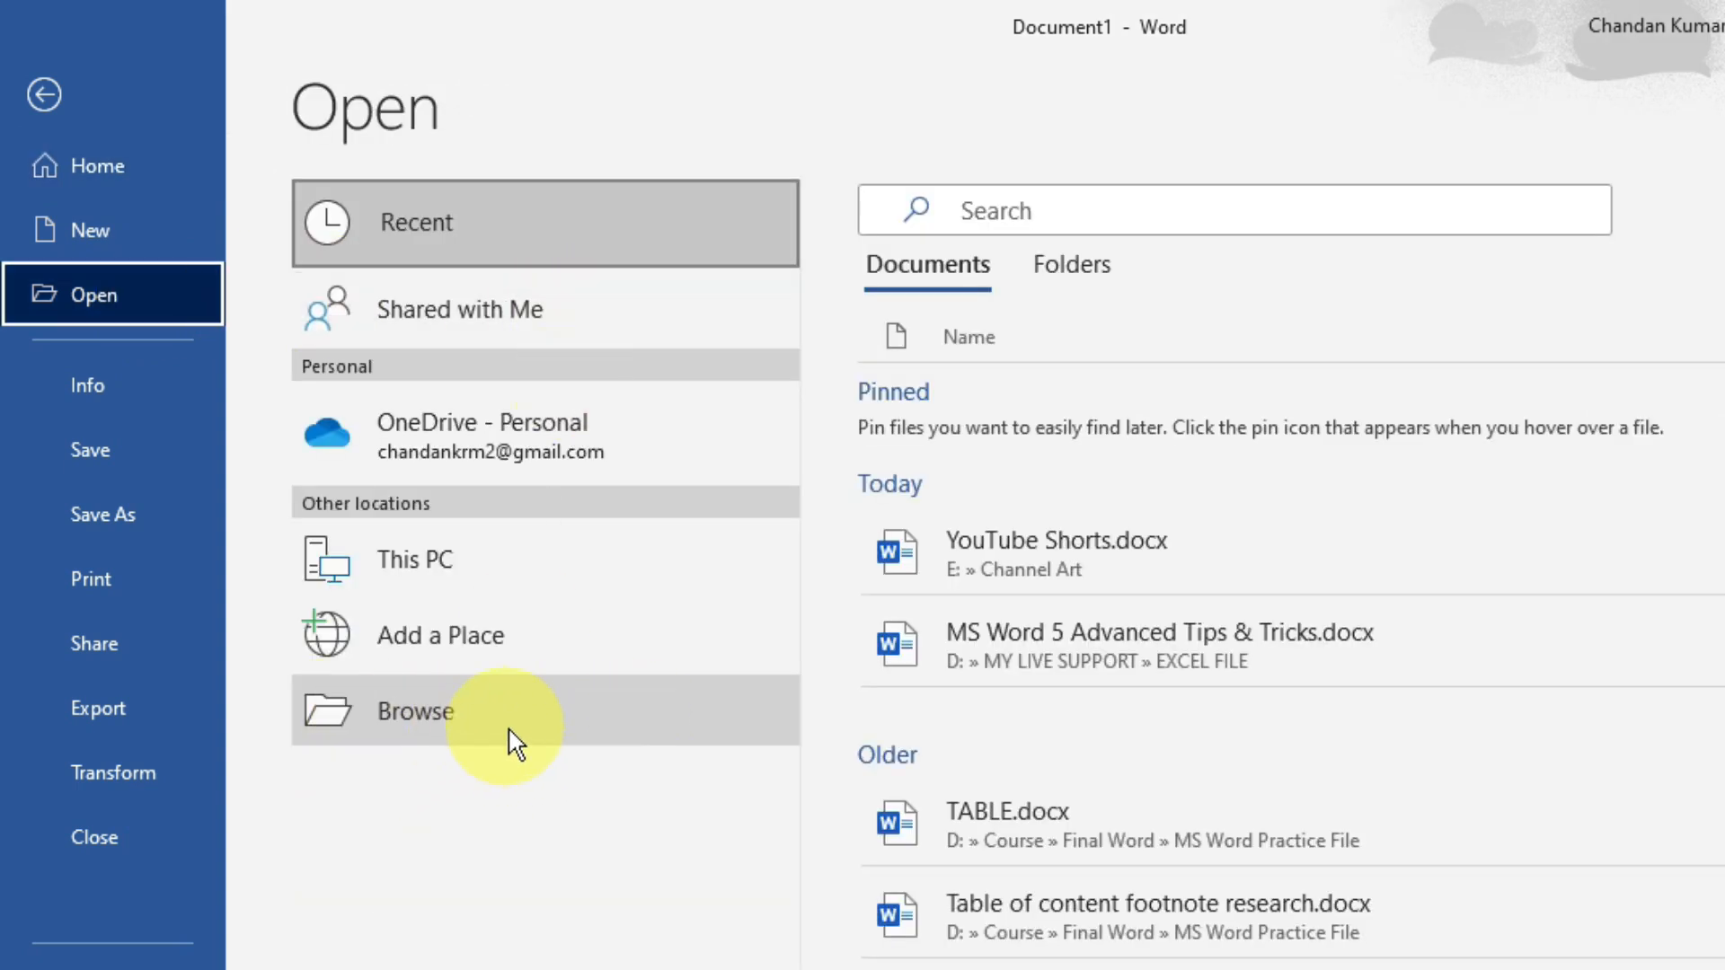
{"action": "left_click", "coordinate": [562, 723]}
{"action": "left_click", "coordinate": [563, 724]}
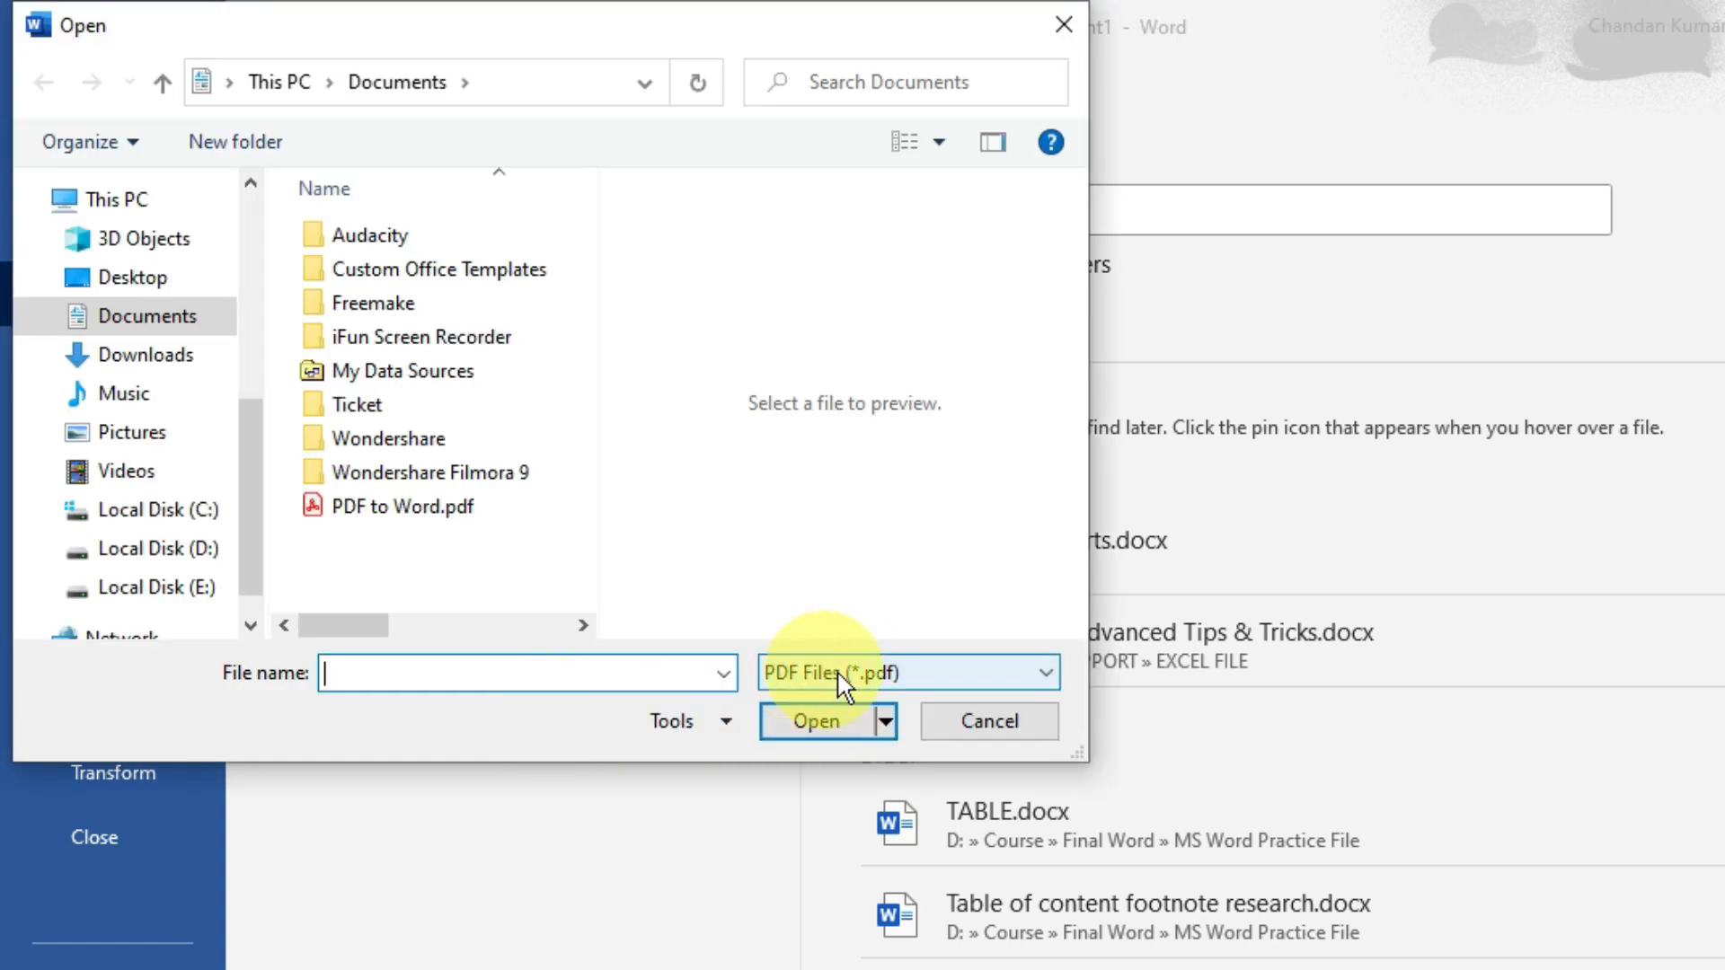
{"action": "left_click", "coordinate": [914, 688]}
{"action": "scroll", "coordinate": [899, 687], "scroll_direction": "up", "scroll_amount": 4}
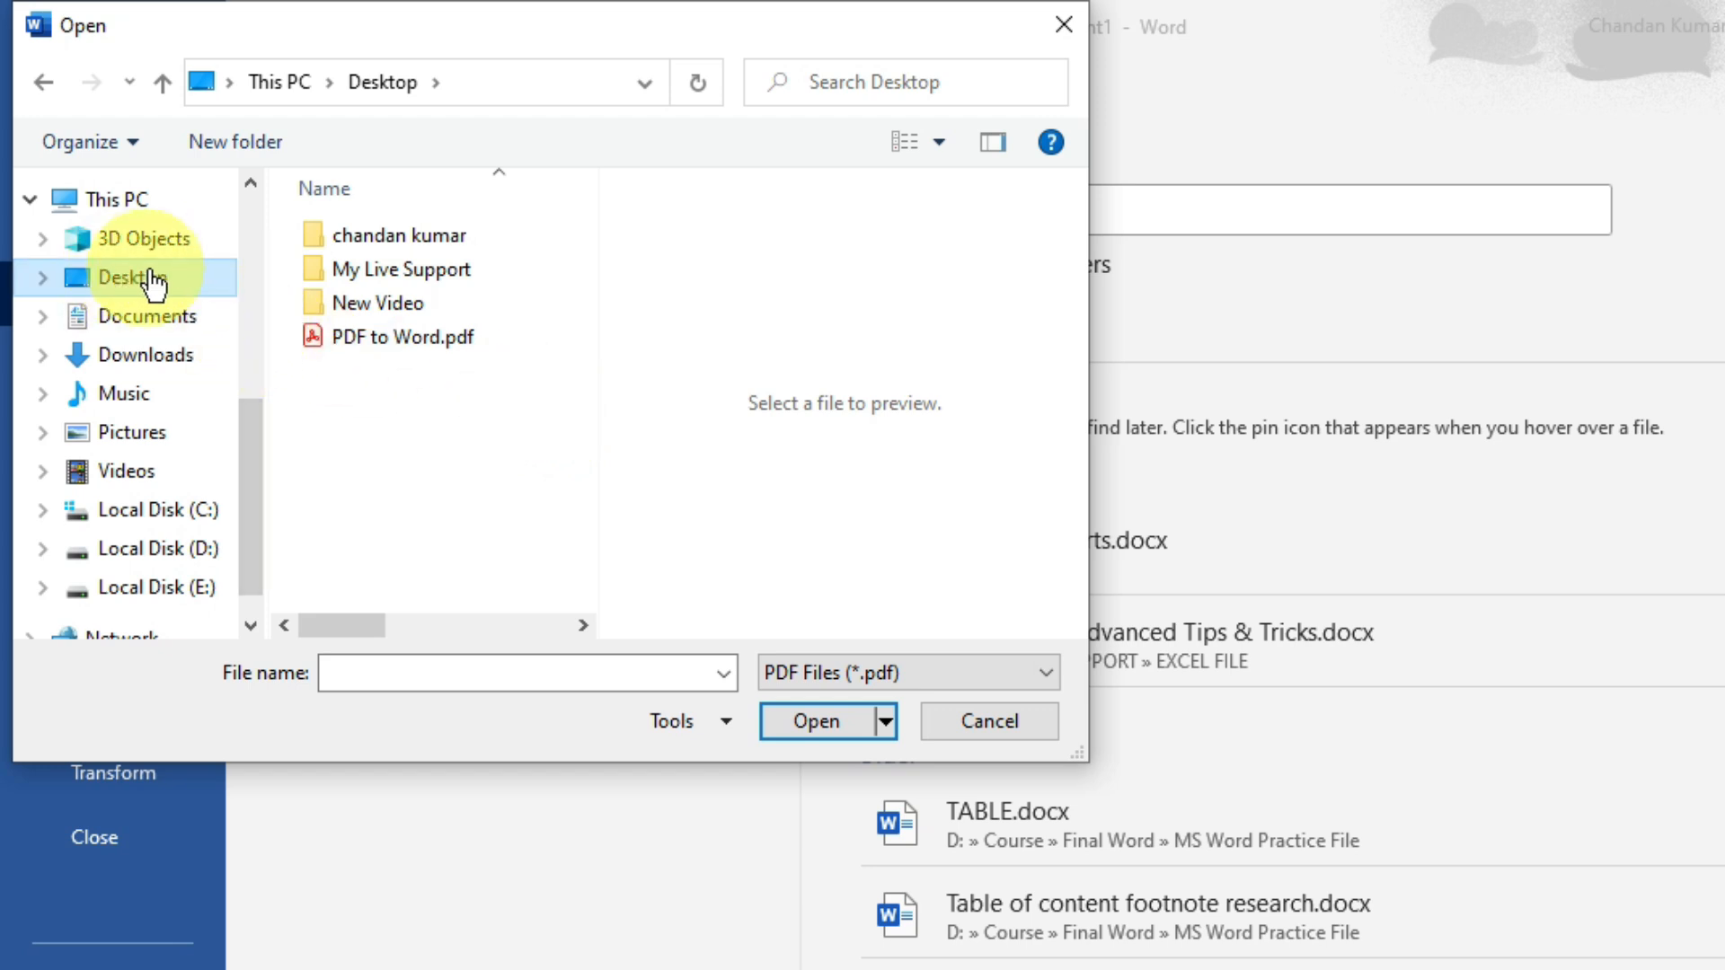
{"action": "left_click", "coordinate": [419, 342]}
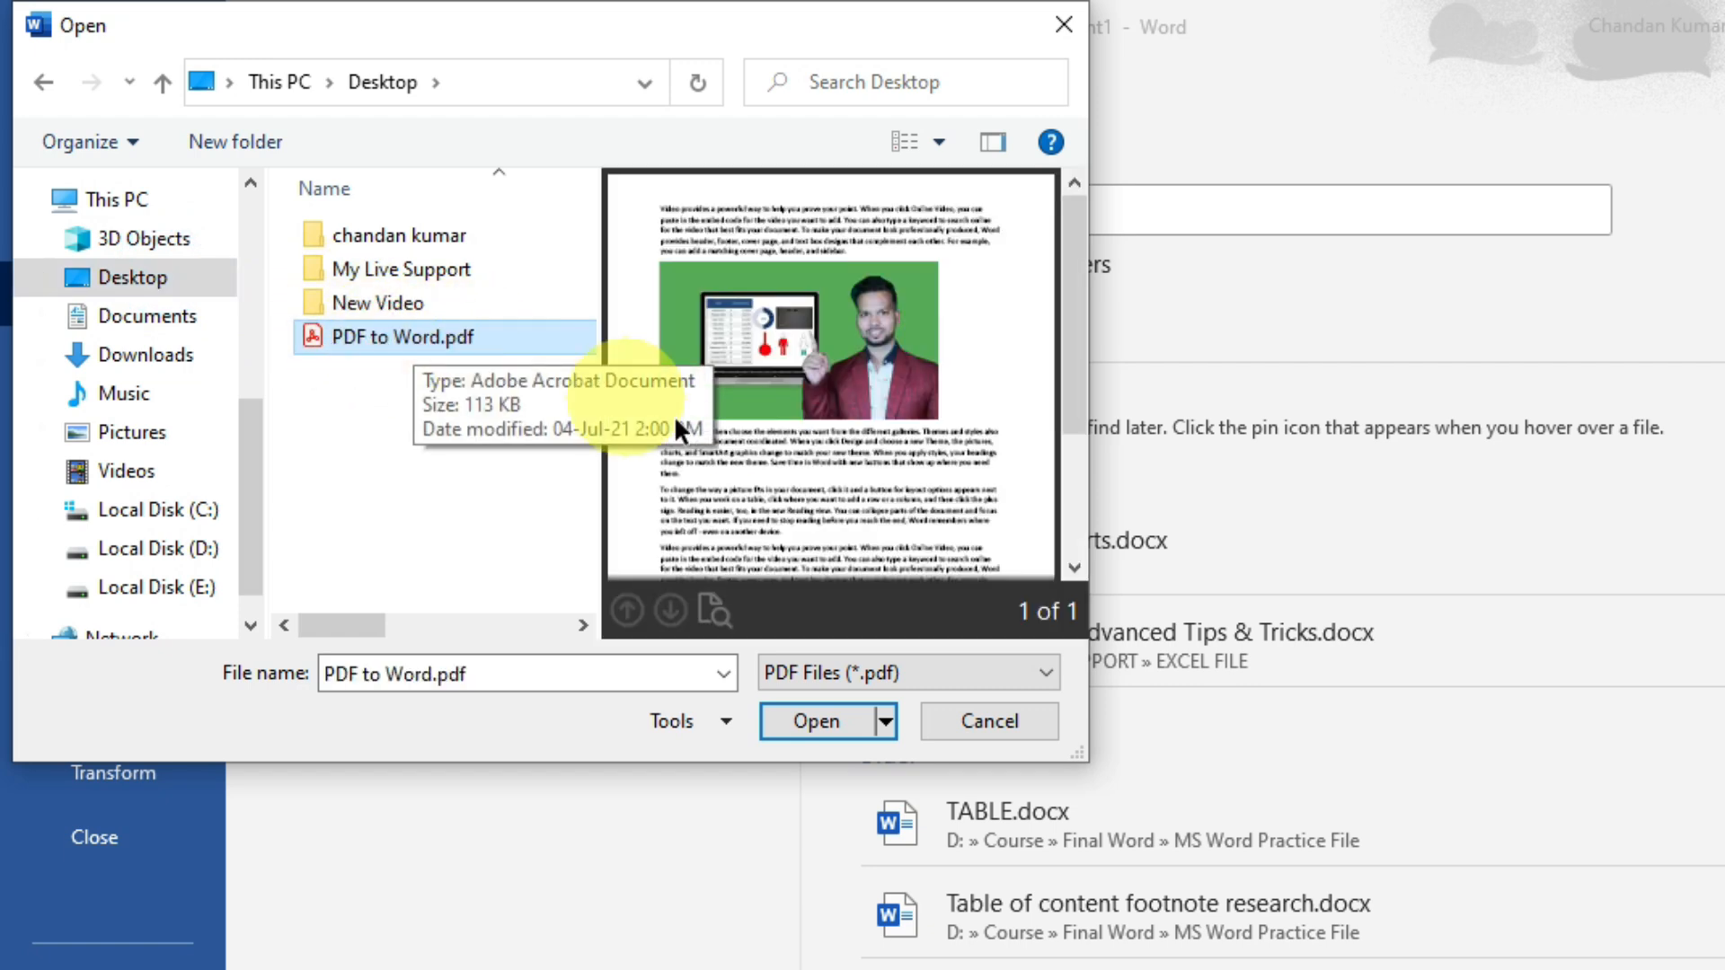
{"action": "left_click", "coordinate": [809, 724]}
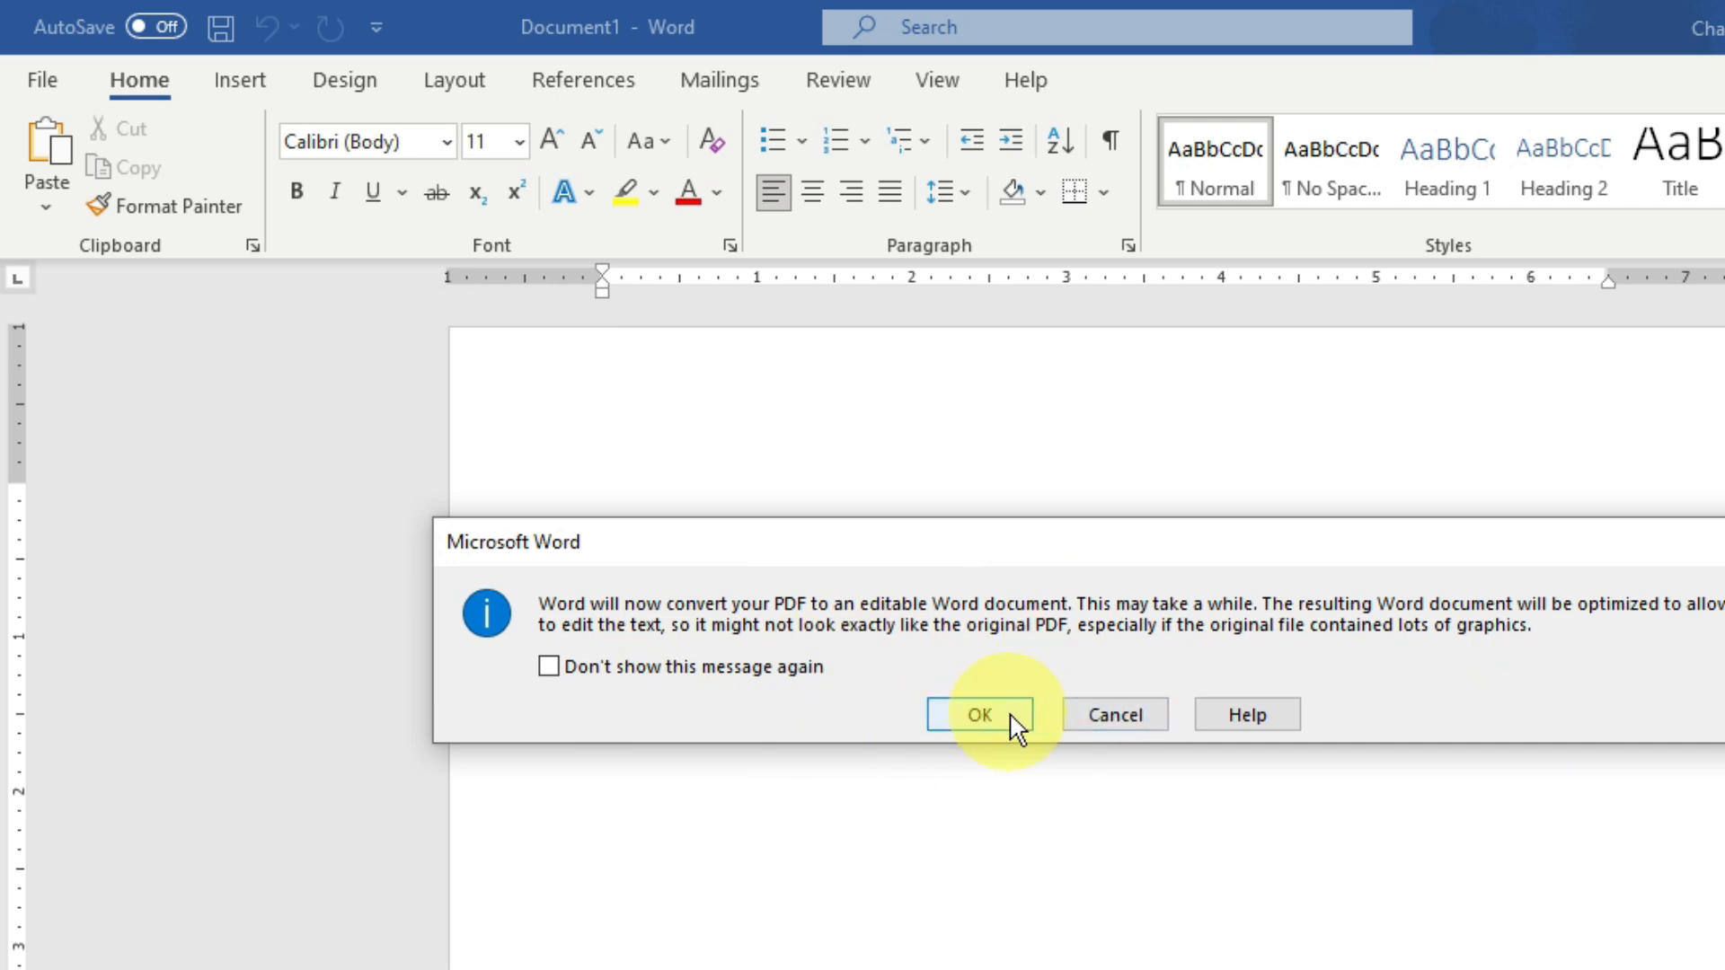
Step: Convert the PDF into editable text and bold the 'Video provides' paragraph
{"action": "left_click", "coordinate": [979, 714]}
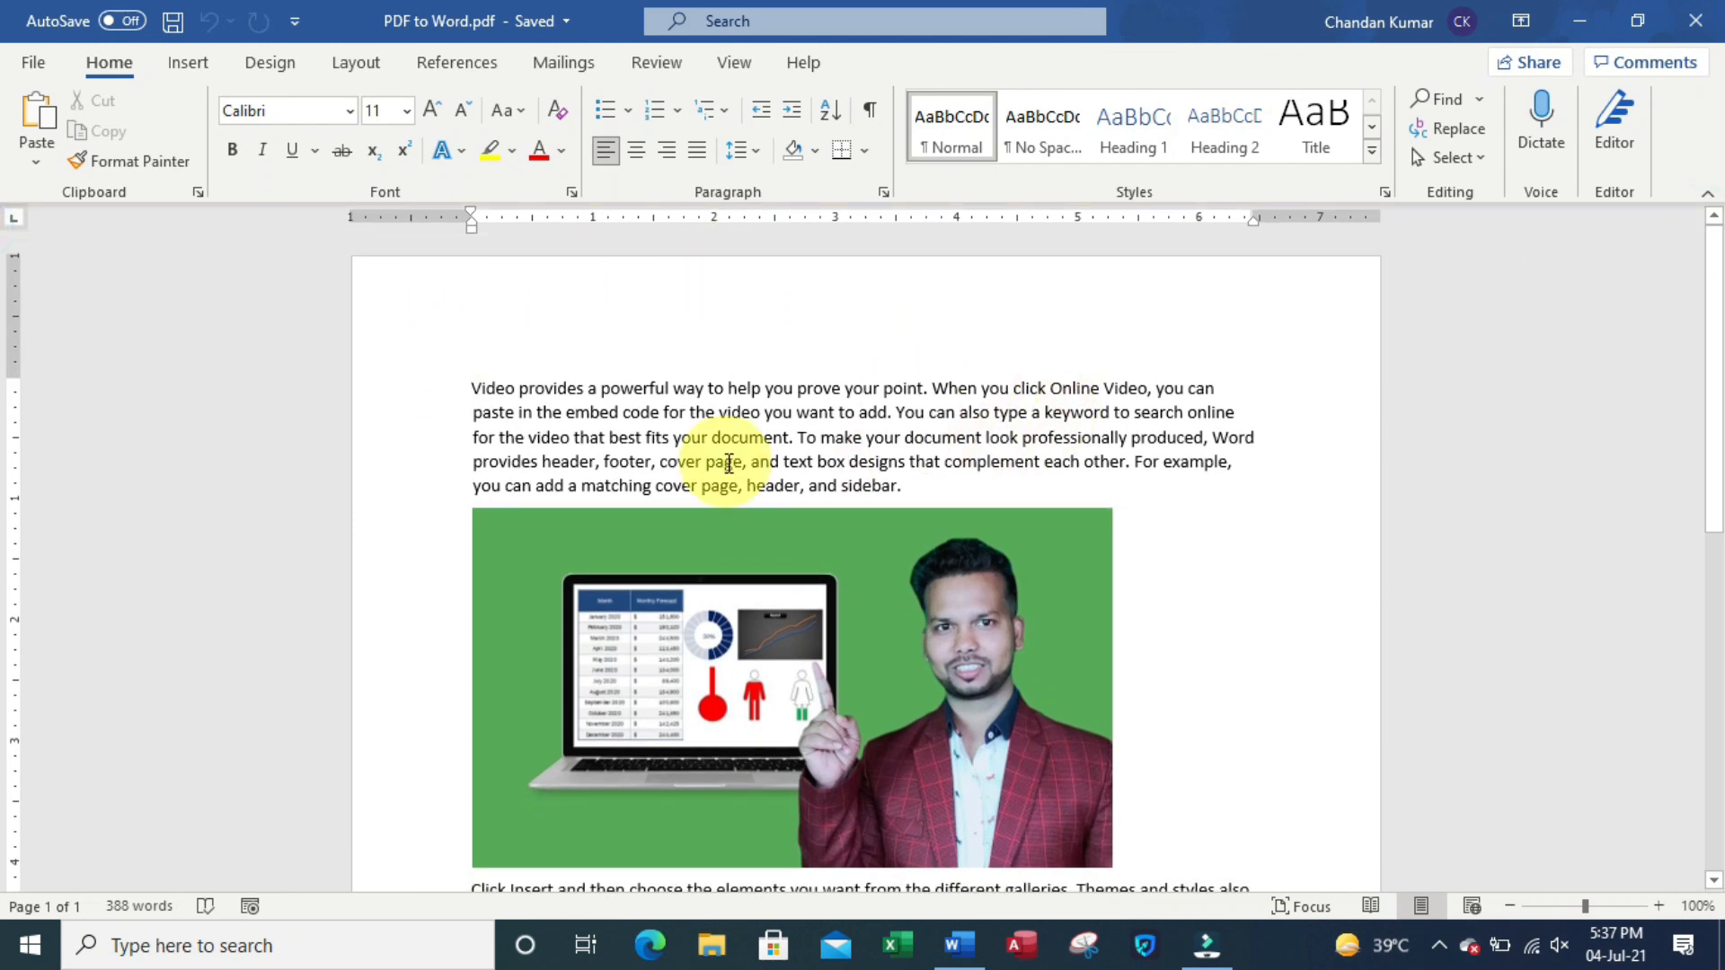
{"action": "scroll", "coordinate": [687, 471], "scroll_direction": "down", "scroll_amount": 3}
{"action": "scroll", "coordinate": [687, 470], "scroll_direction": "down", "scroll_amount": 3}
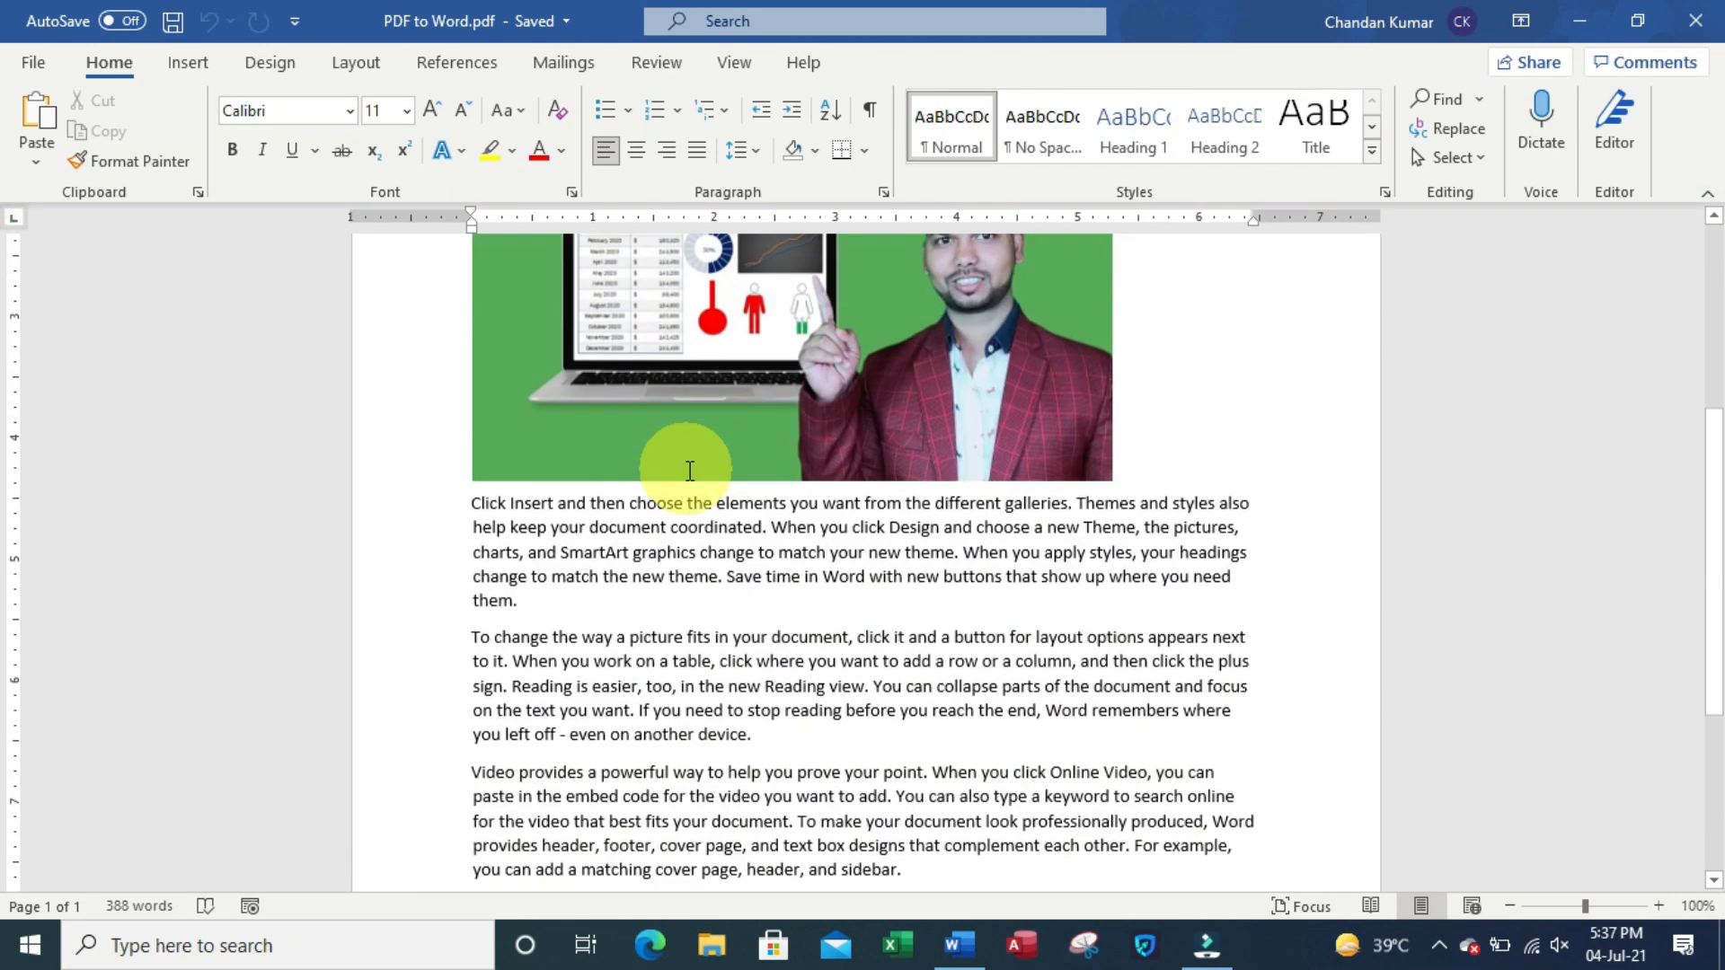
{"action": "scroll", "coordinate": [839, 597], "scroll_direction": "down", "scroll_amount": 4}
{"action": "scroll", "coordinate": [921, 618], "scroll_direction": "up", "scroll_amount": 4}
{"action": "scroll", "coordinate": [920, 618], "scroll_direction": "down", "scroll_amount": 5}
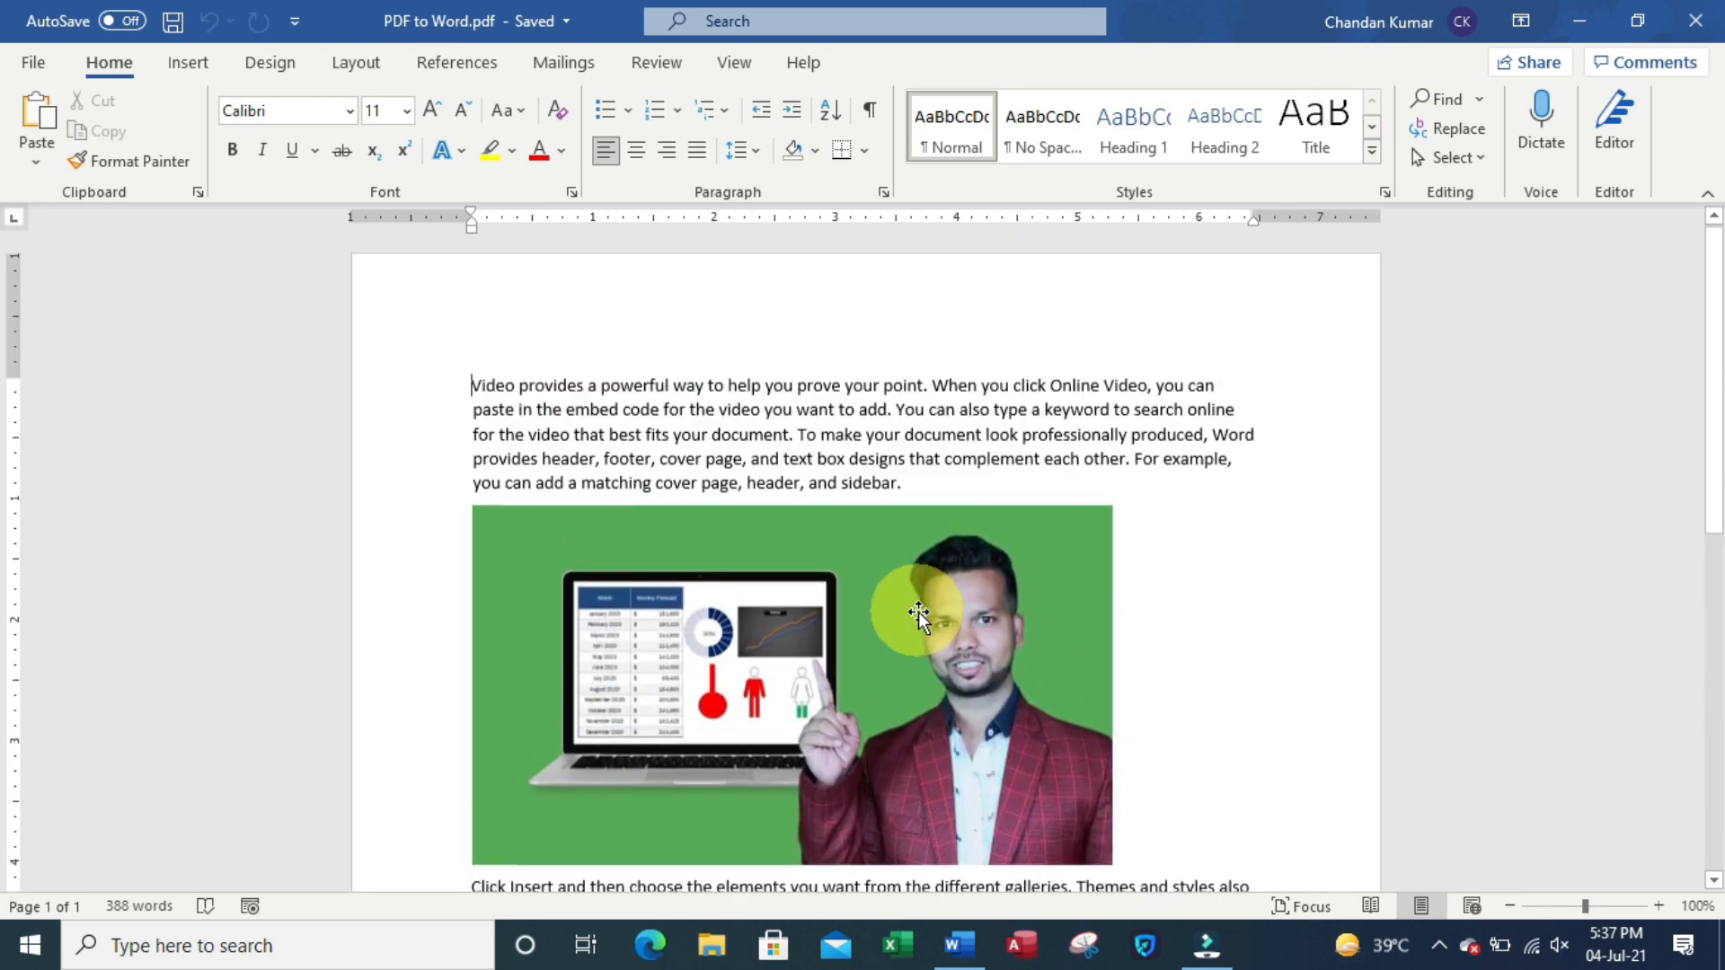
{"action": "scroll", "coordinate": [823, 469], "scroll_direction": "up", "scroll_amount": 4, "text": "ctrl"}
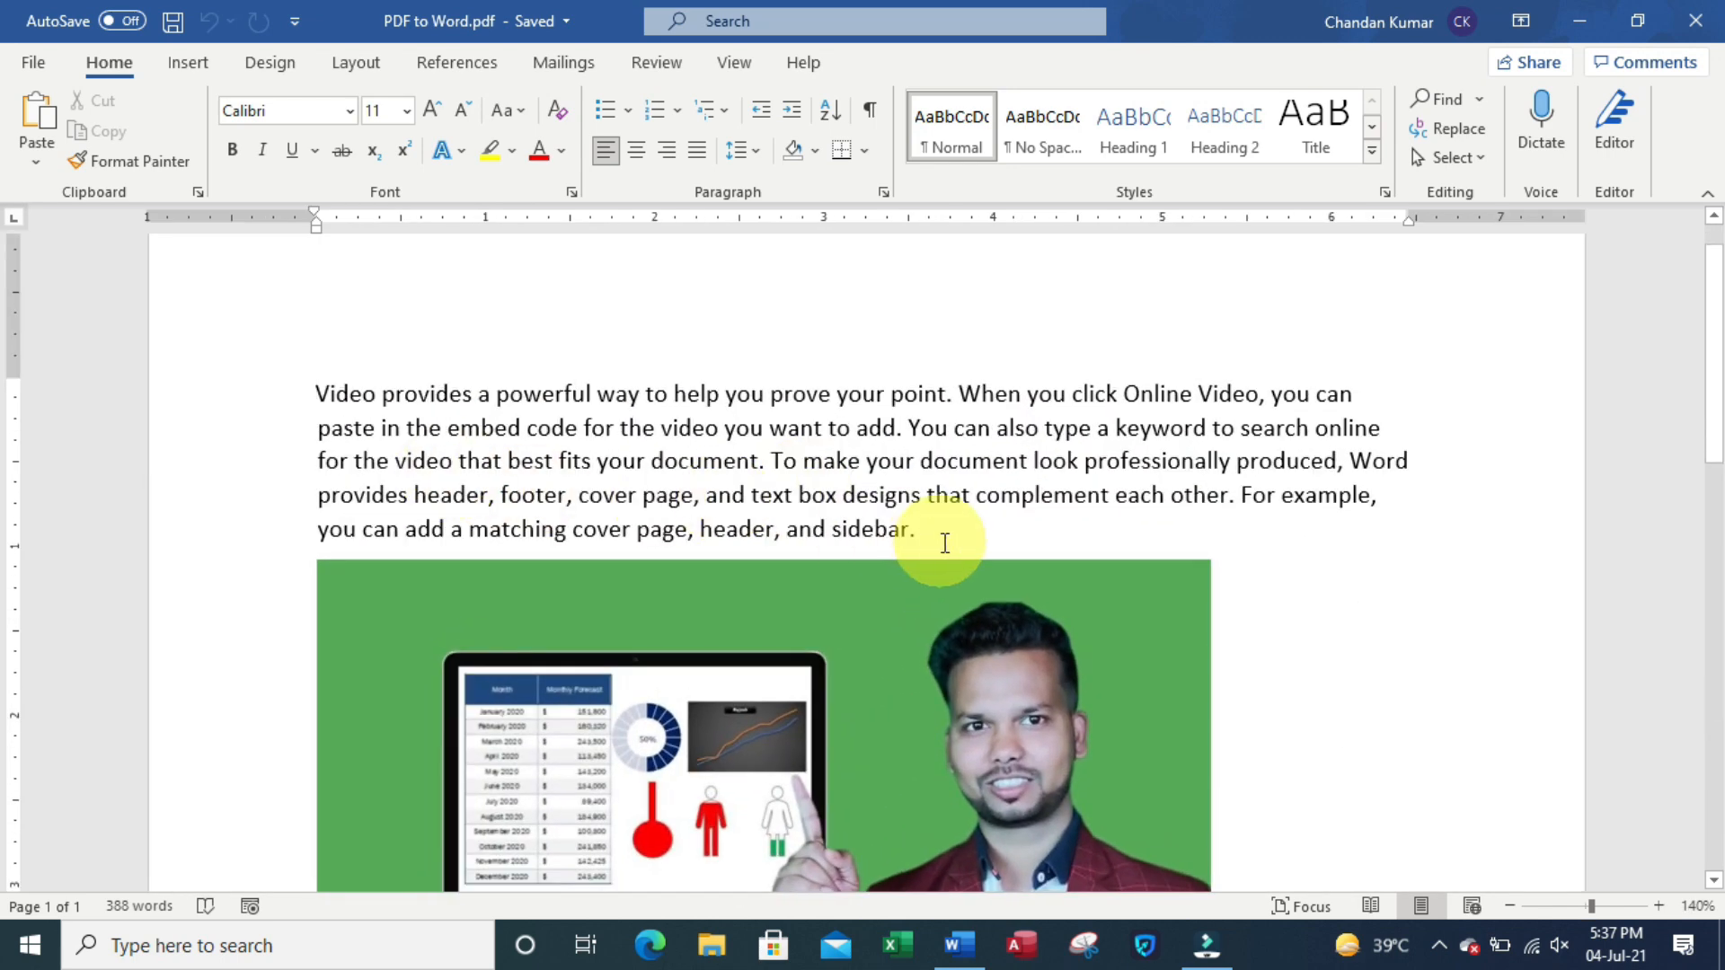
{"action": "scroll", "coordinate": [935, 539], "scroll_direction": "down", "scroll_amount": 9}
{"action": "scroll", "coordinate": [724, 543], "scroll_direction": "up", "scroll_amount": 3}
{"action": "scroll", "coordinate": [724, 543], "scroll_direction": "up", "scroll_amount": 6}
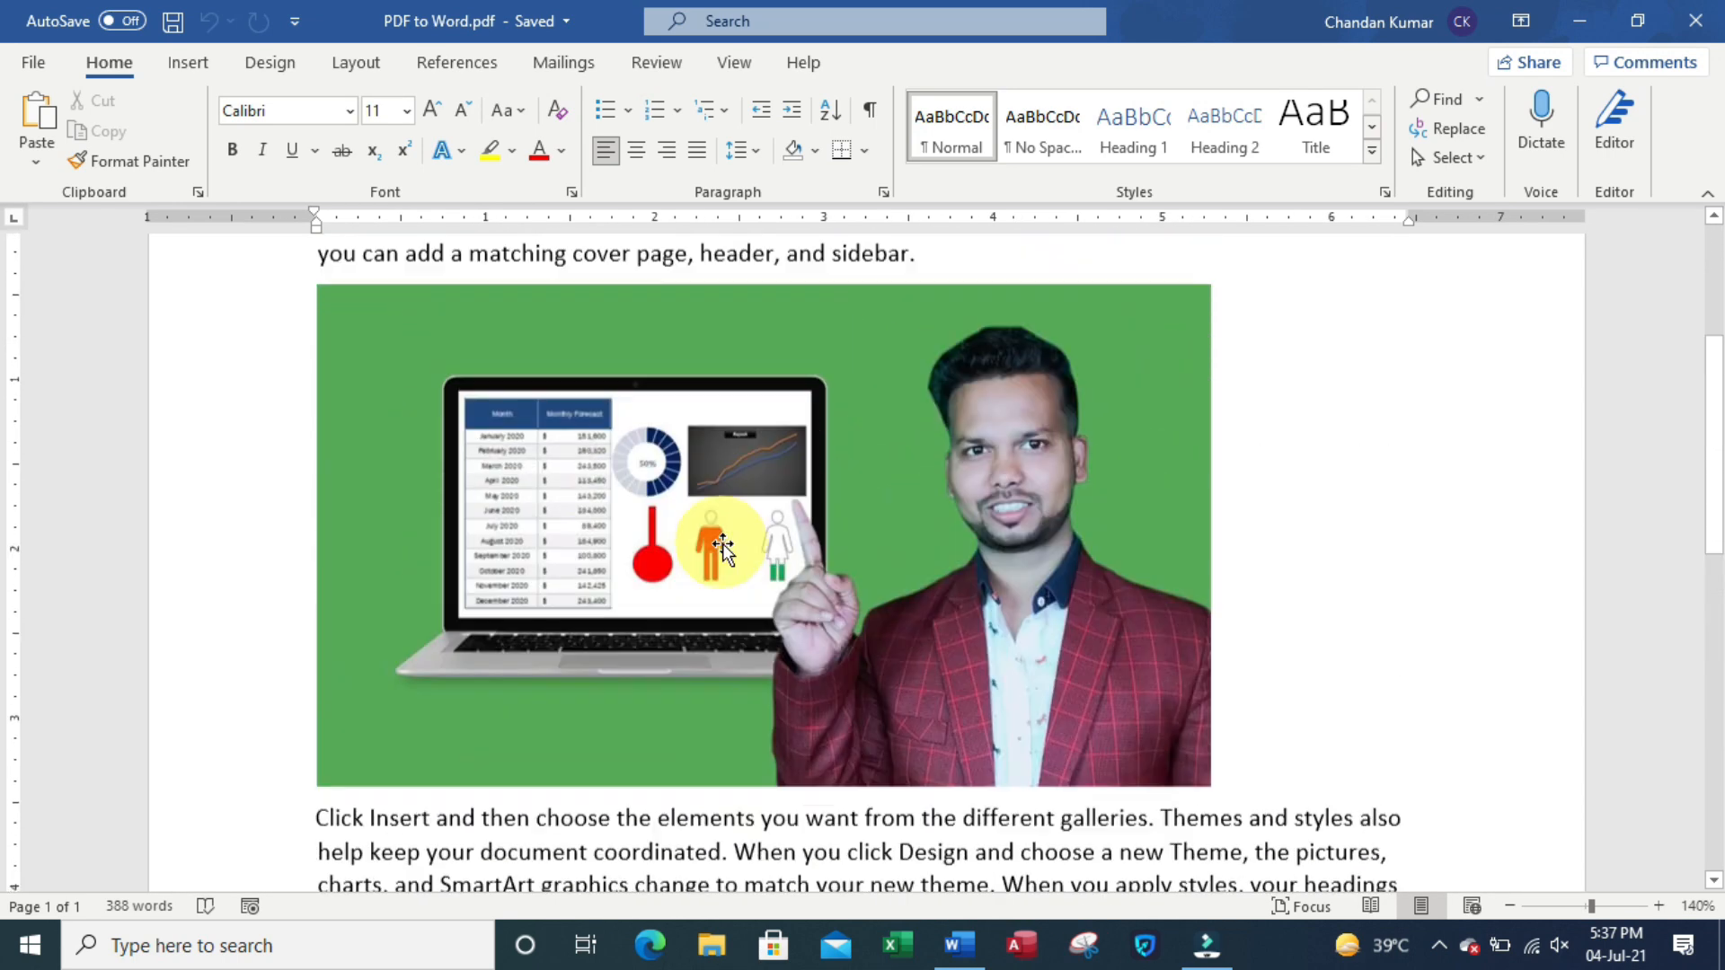
{"action": "left_click_drag", "start_coordinate": [922, 578], "coordinate": [316, 450]}
{"action": "key", "text": "ctrl+b"}
Step: Type a person's name after 'them.' in the Click Insert paragraph
{"action": "scroll", "coordinate": [516, 521], "scroll_direction": "down", "scroll_amount": 3}
{"action": "scroll", "coordinate": [516, 521], "scroll_direction": "down", "scroll_amount": 4}
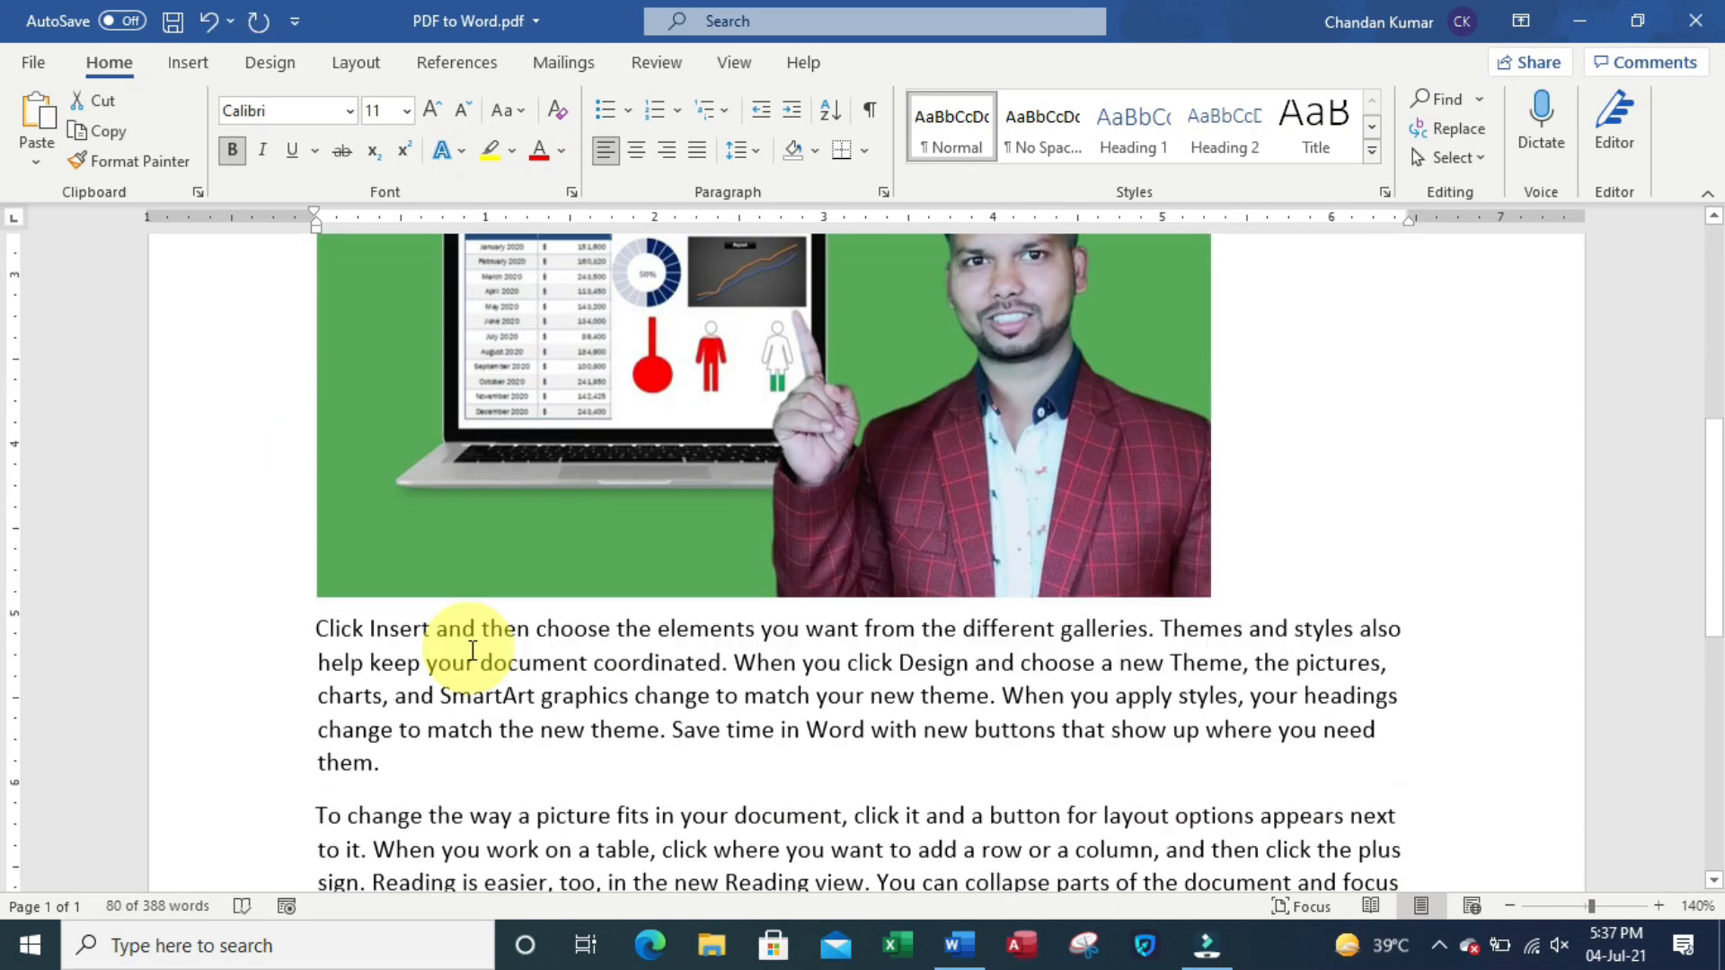
{"action": "left_click", "coordinate": [446, 614]}
{"action": "type", "text": "Chandan Kumar"}
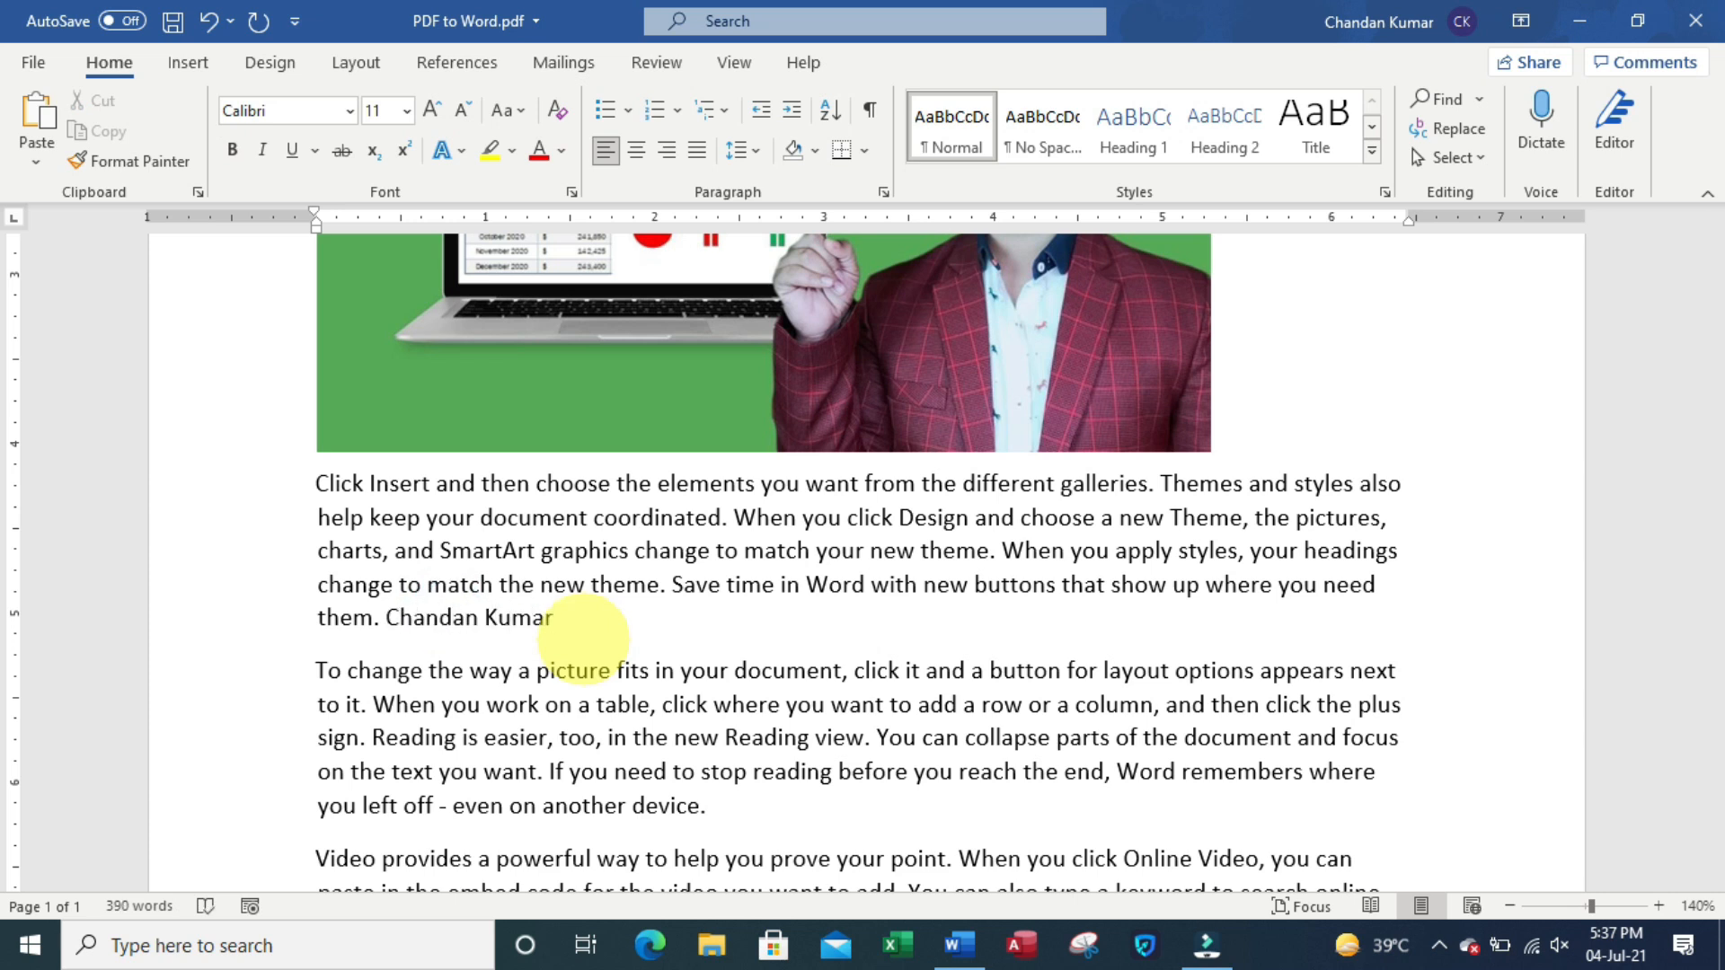
Step: Bold the 'To change the way' paragraph
{"action": "scroll", "coordinate": [582, 638], "scroll_direction": "up", "scroll_amount": 8}
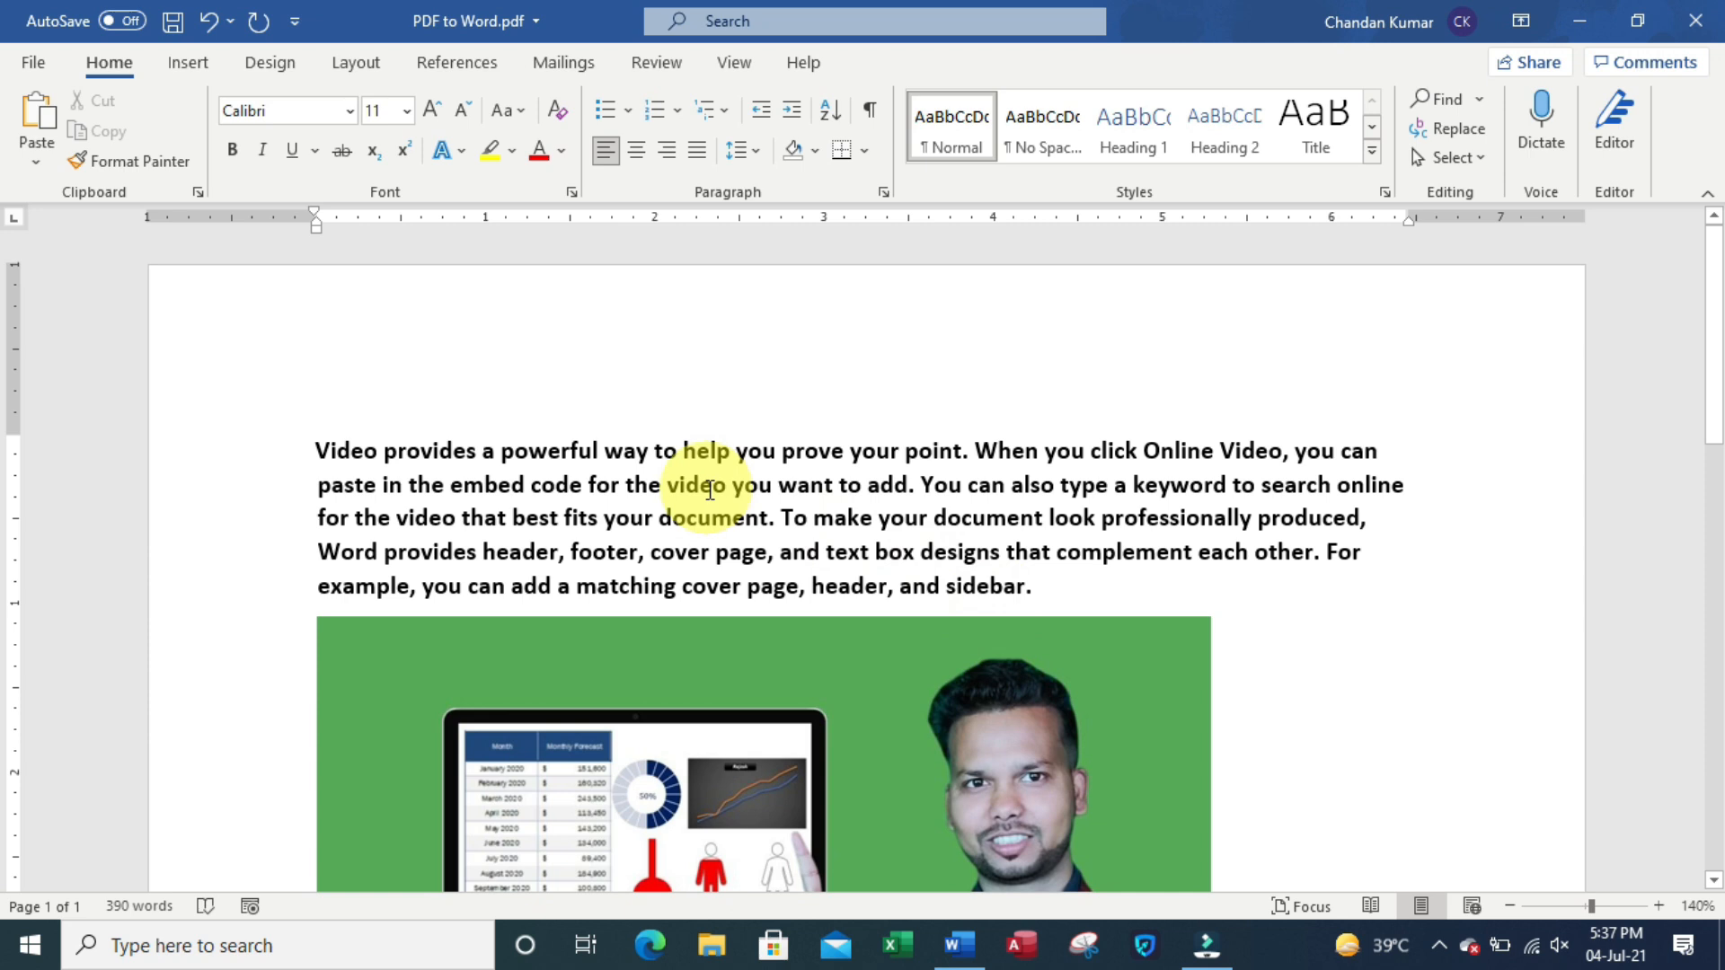
{"action": "scroll", "coordinate": [710, 494], "scroll_direction": "down", "scroll_amount": 10}
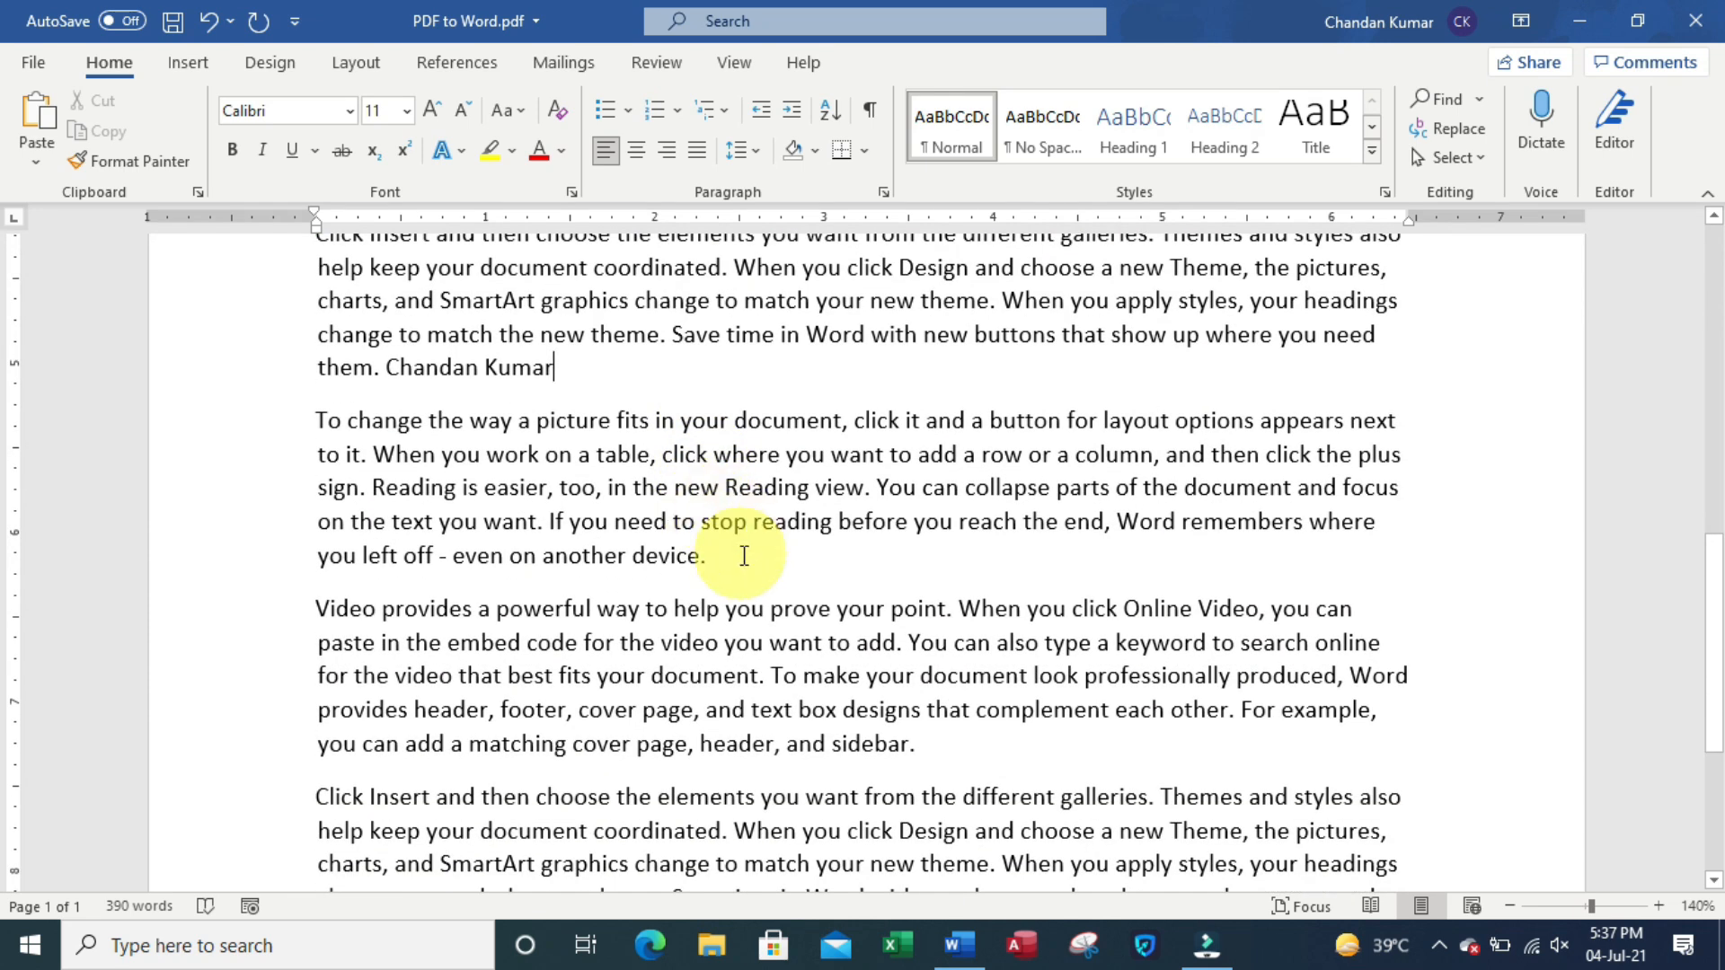
{"action": "left_click_drag", "start_coordinate": [744, 555], "coordinate": [305, 427]}
{"action": "key", "text": "ctrl+b"}
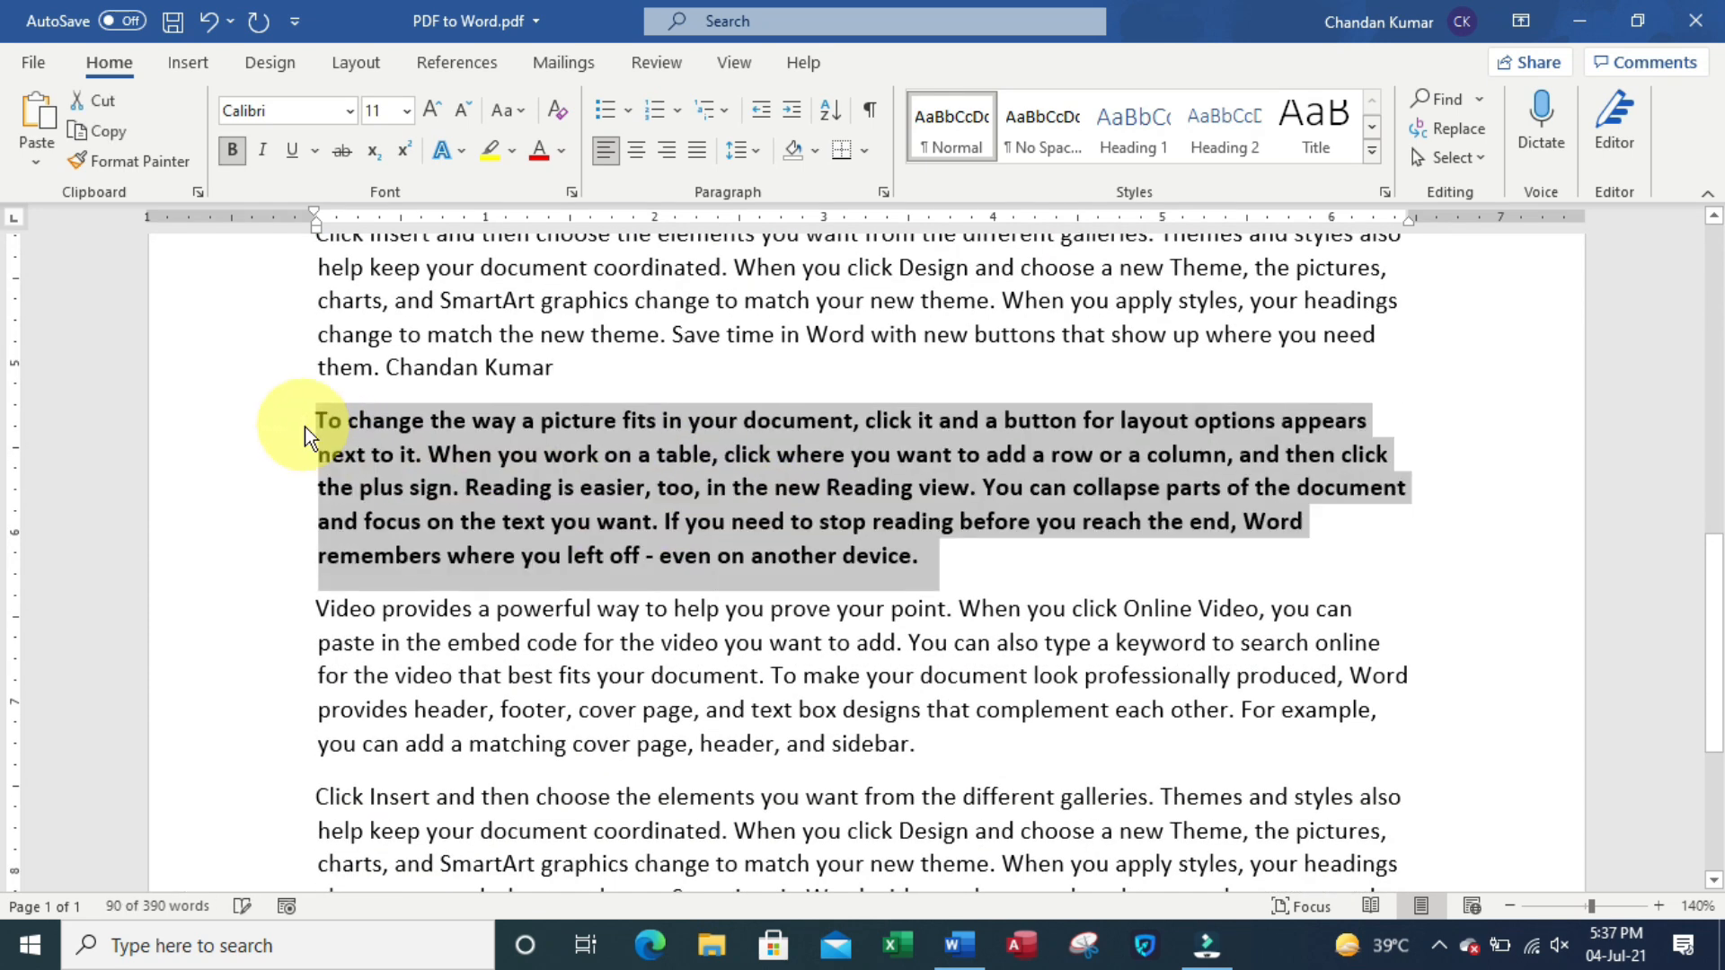
Step: Return to the top paragraph and bring up Save As with F12
{"action": "scroll", "coordinate": [725, 537], "scroll_direction": "up", "scroll_amount": 10}
{"action": "left_click", "coordinate": [761, 452]}
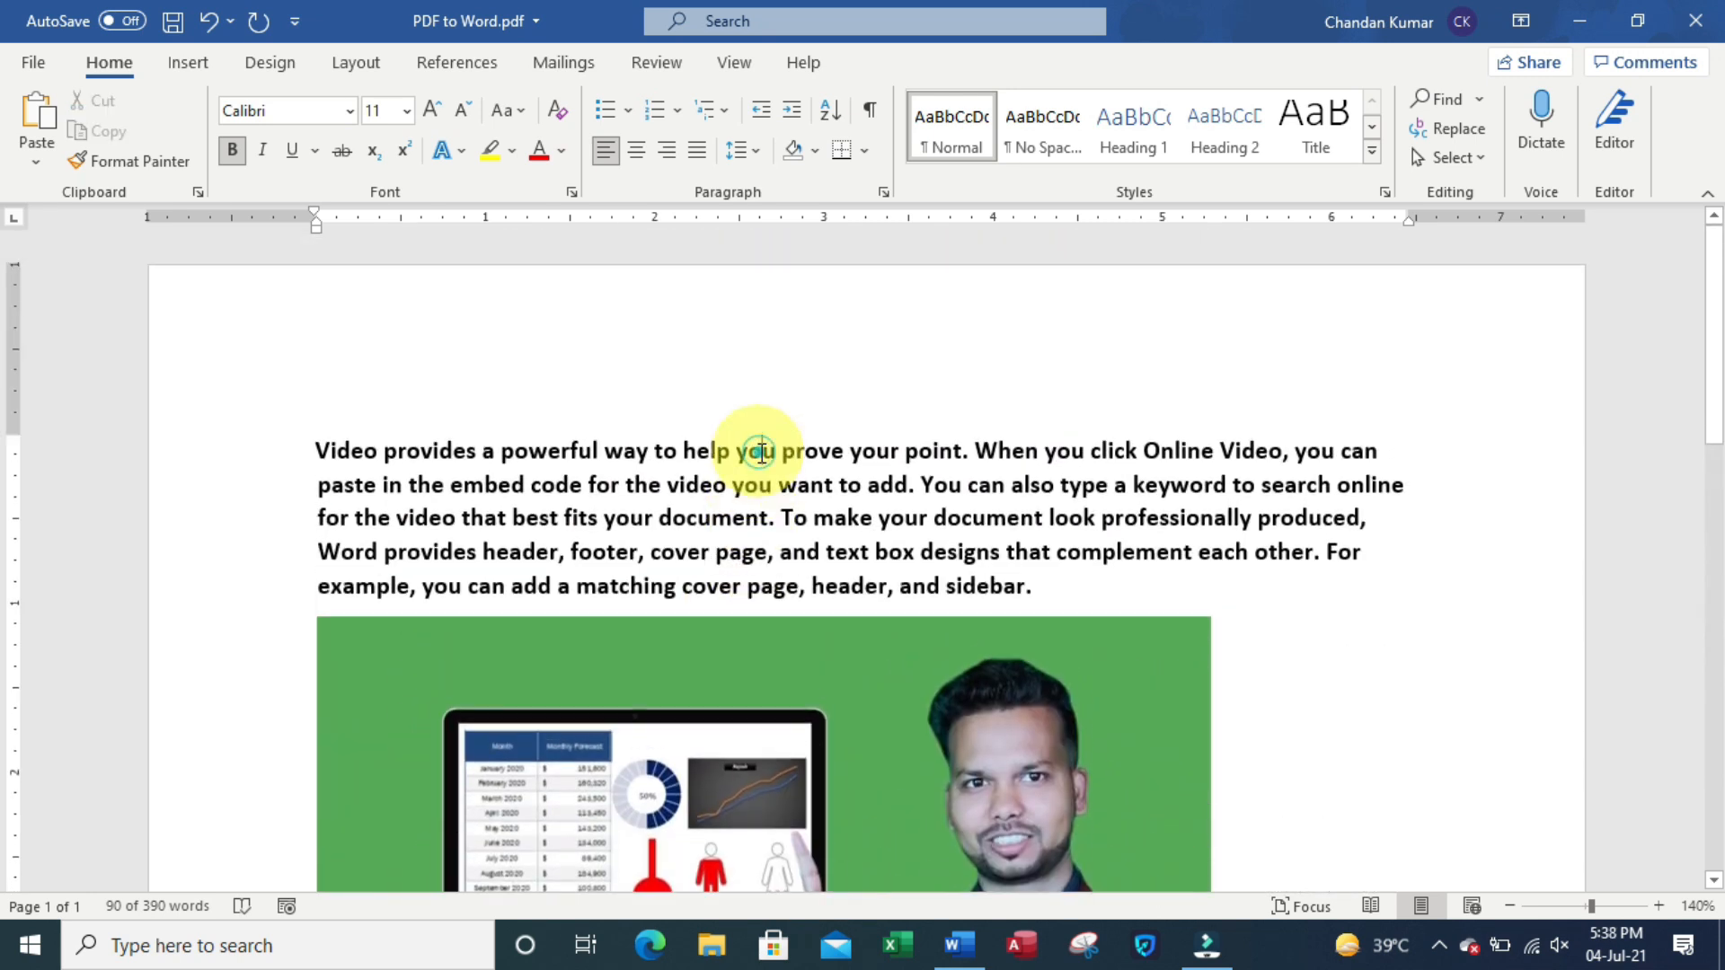
{"action": "key", "text": "F12"}
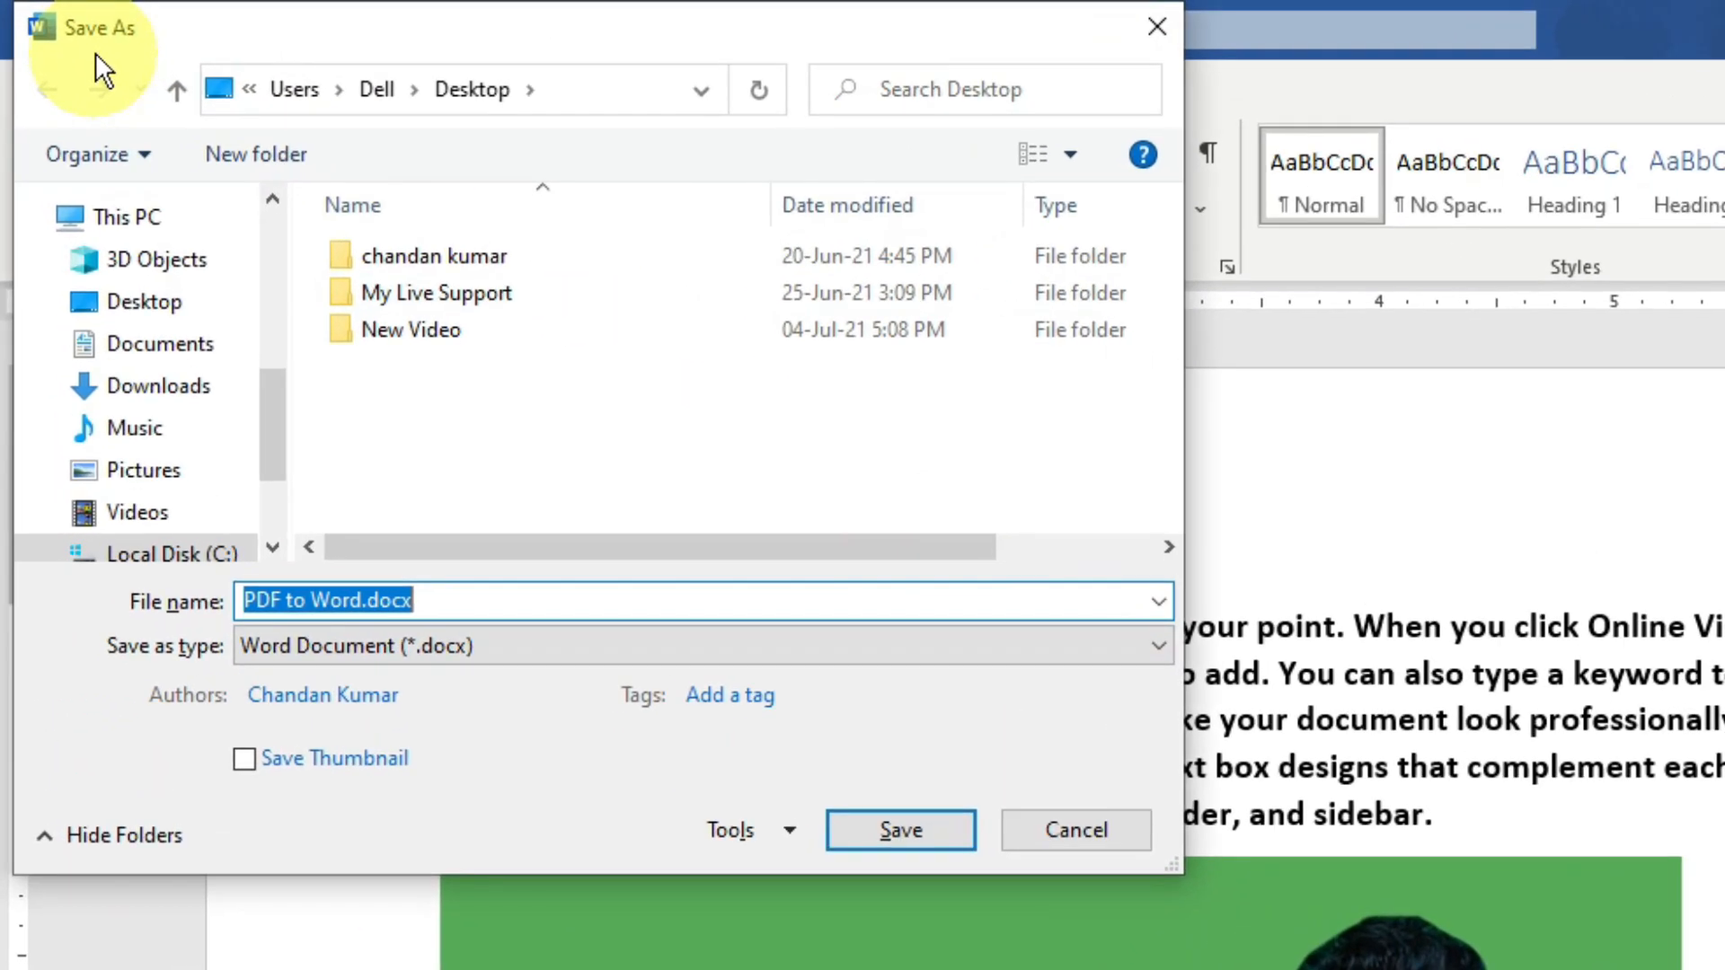
Step: Save the document to the Desktop as a PDF named 'My Live Support'
{"action": "left_click", "coordinate": [170, 302]}
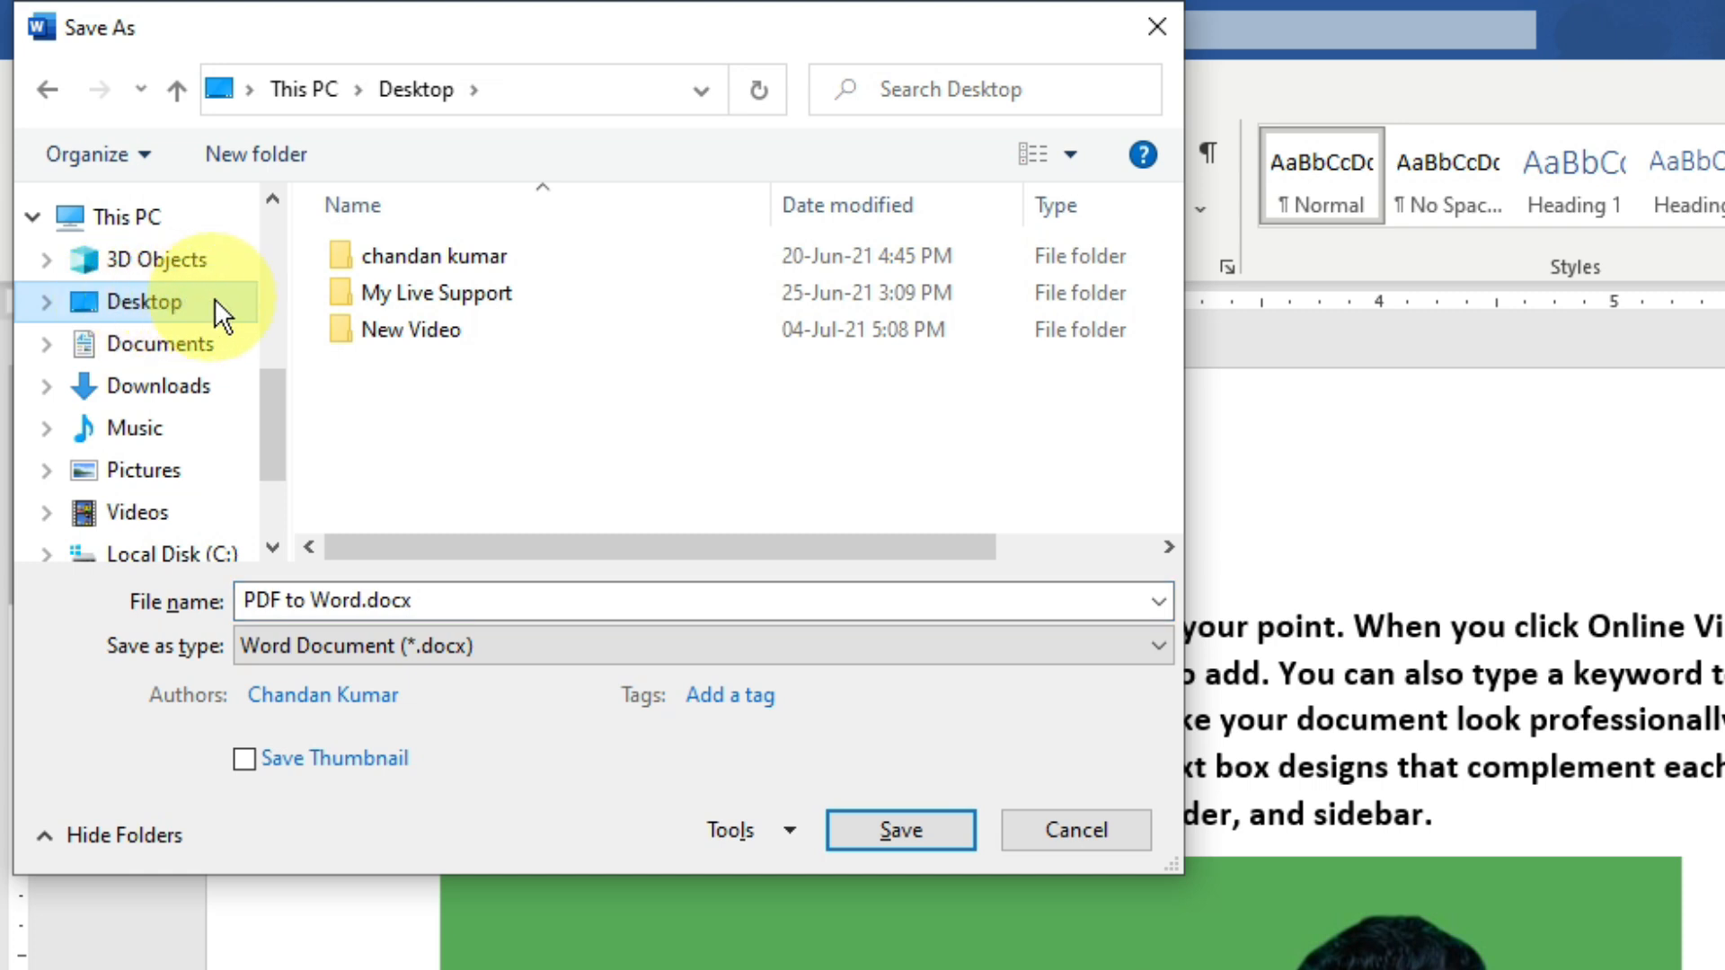
{"action": "left_click", "coordinate": [458, 600]}
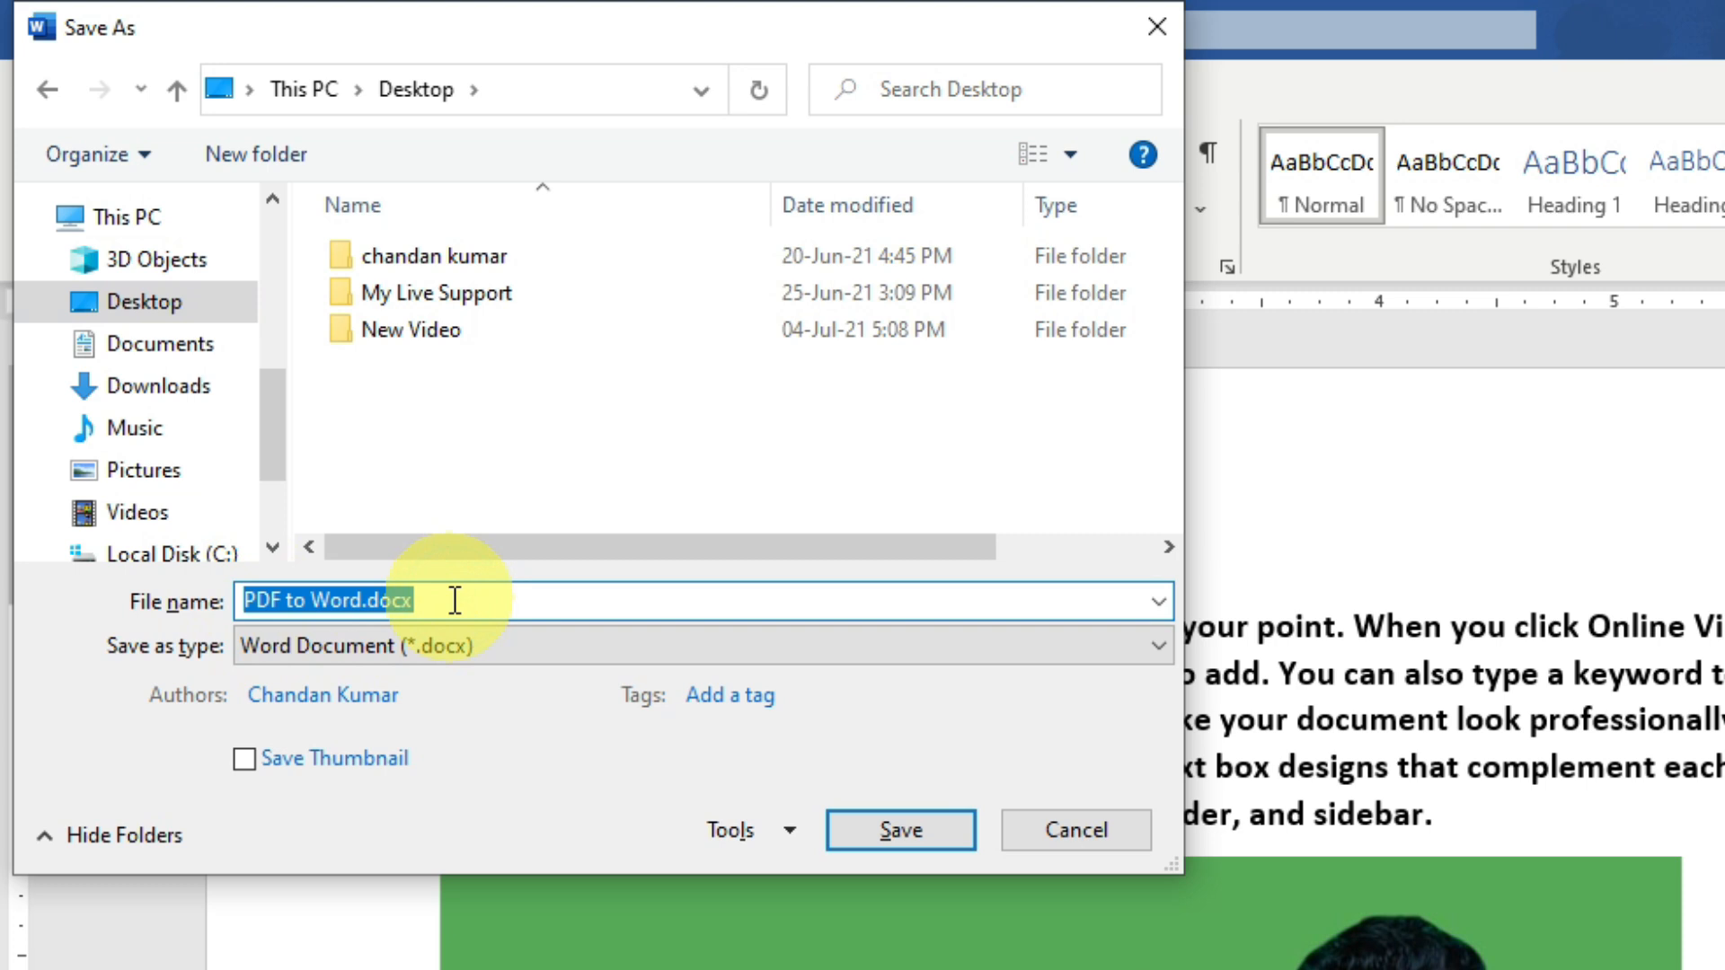
{"action": "key", "text": "BackSpace"}
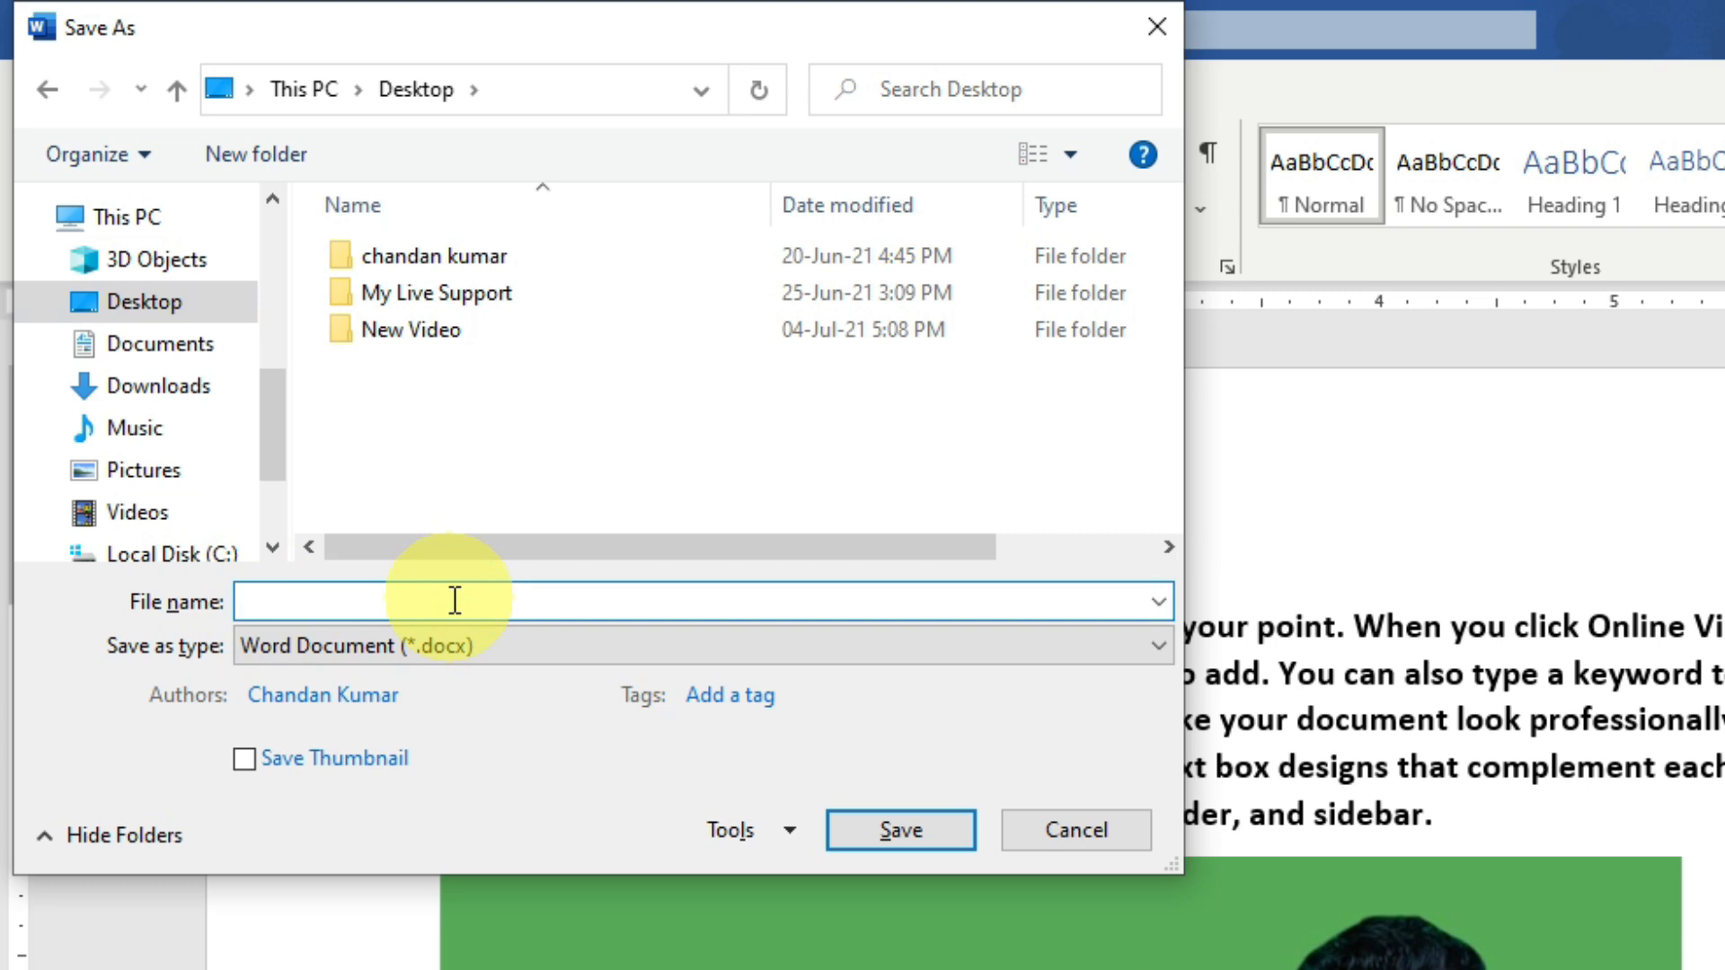
{"action": "type", "text": "My Live Suppor"}
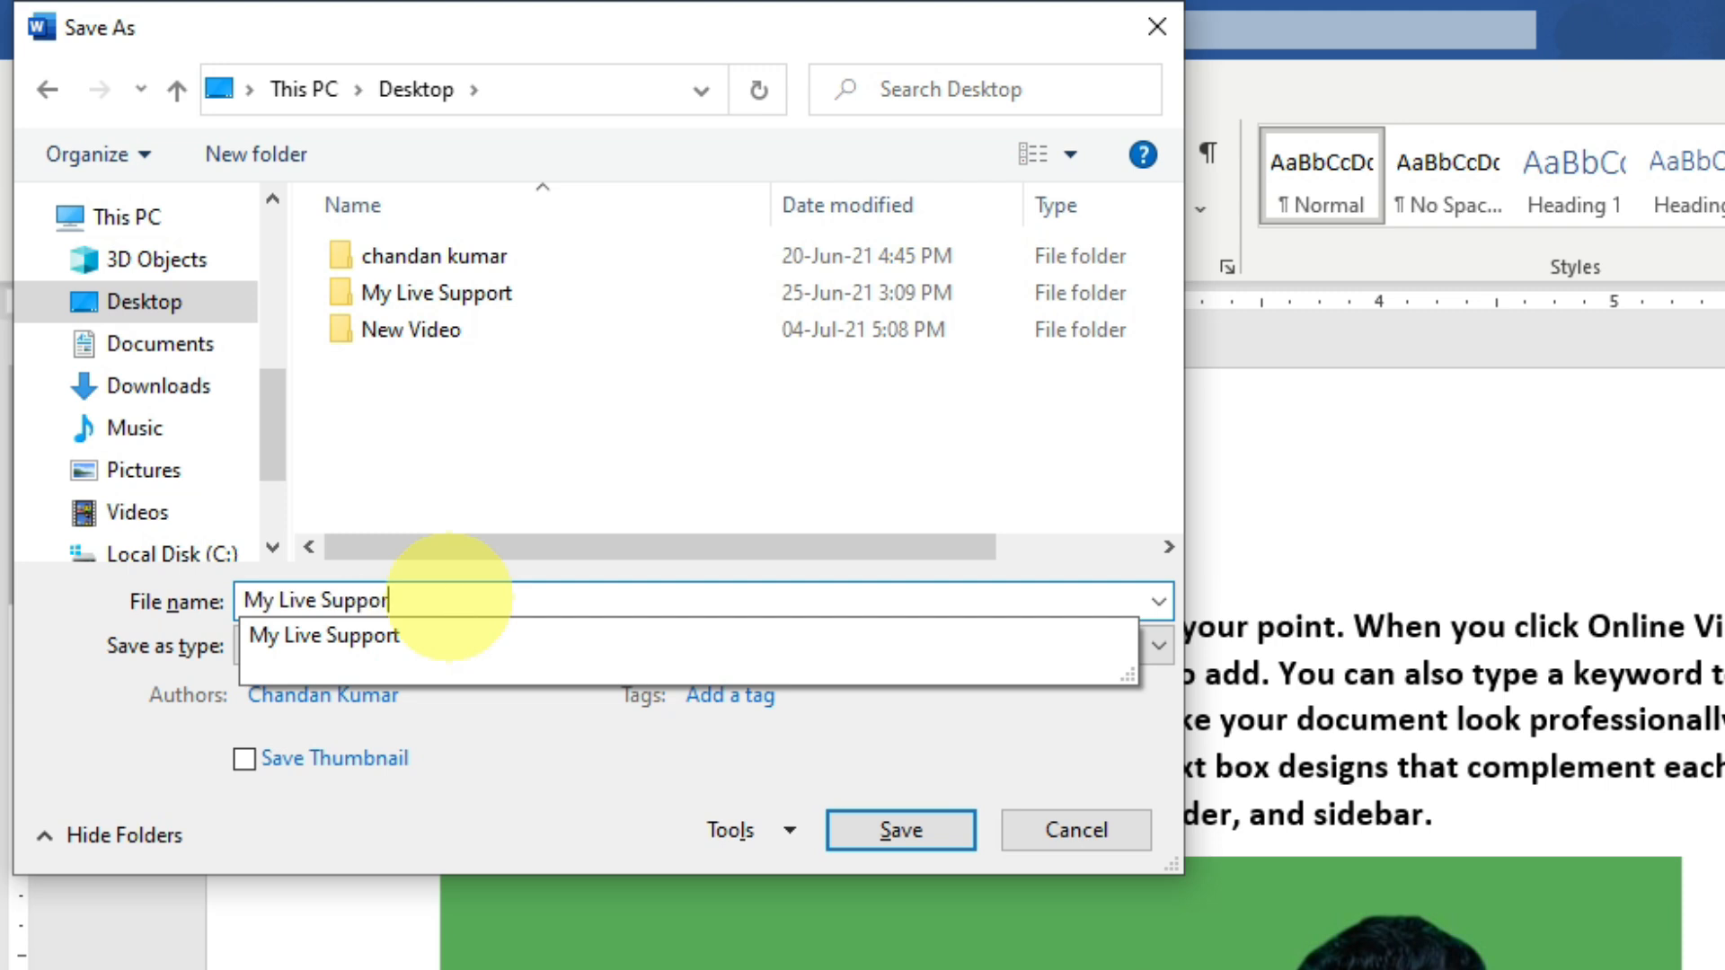
{"action": "type", "text": "t"}
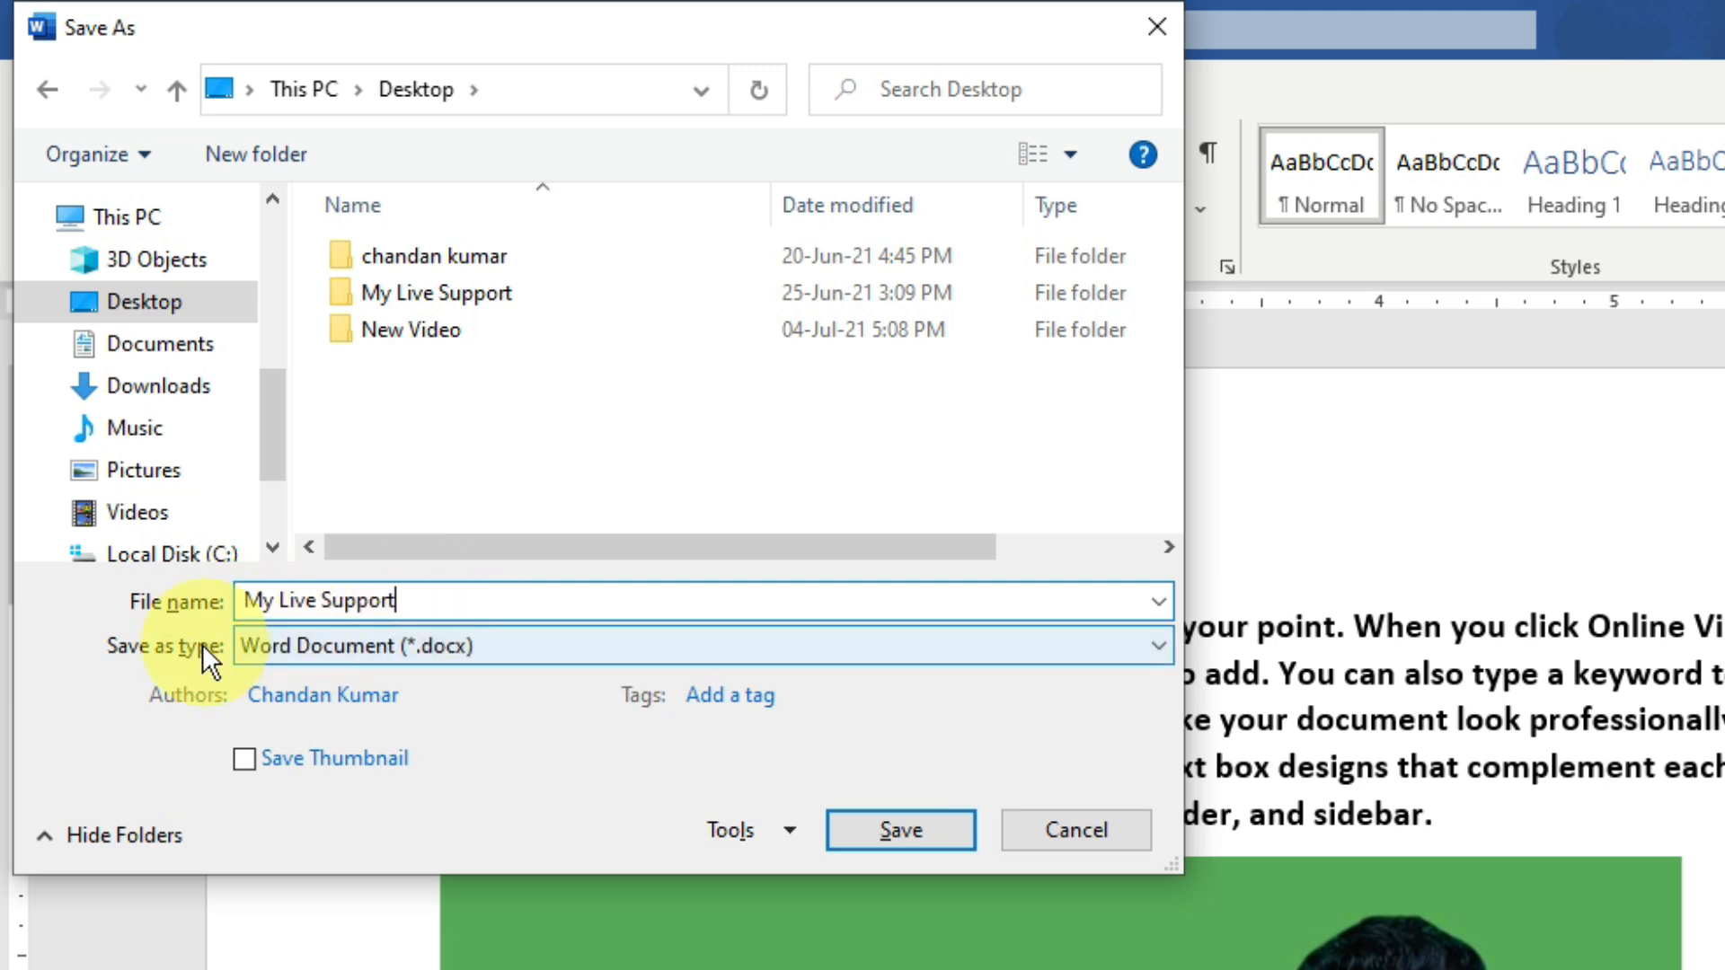
{"action": "left_click", "coordinate": [510, 650]}
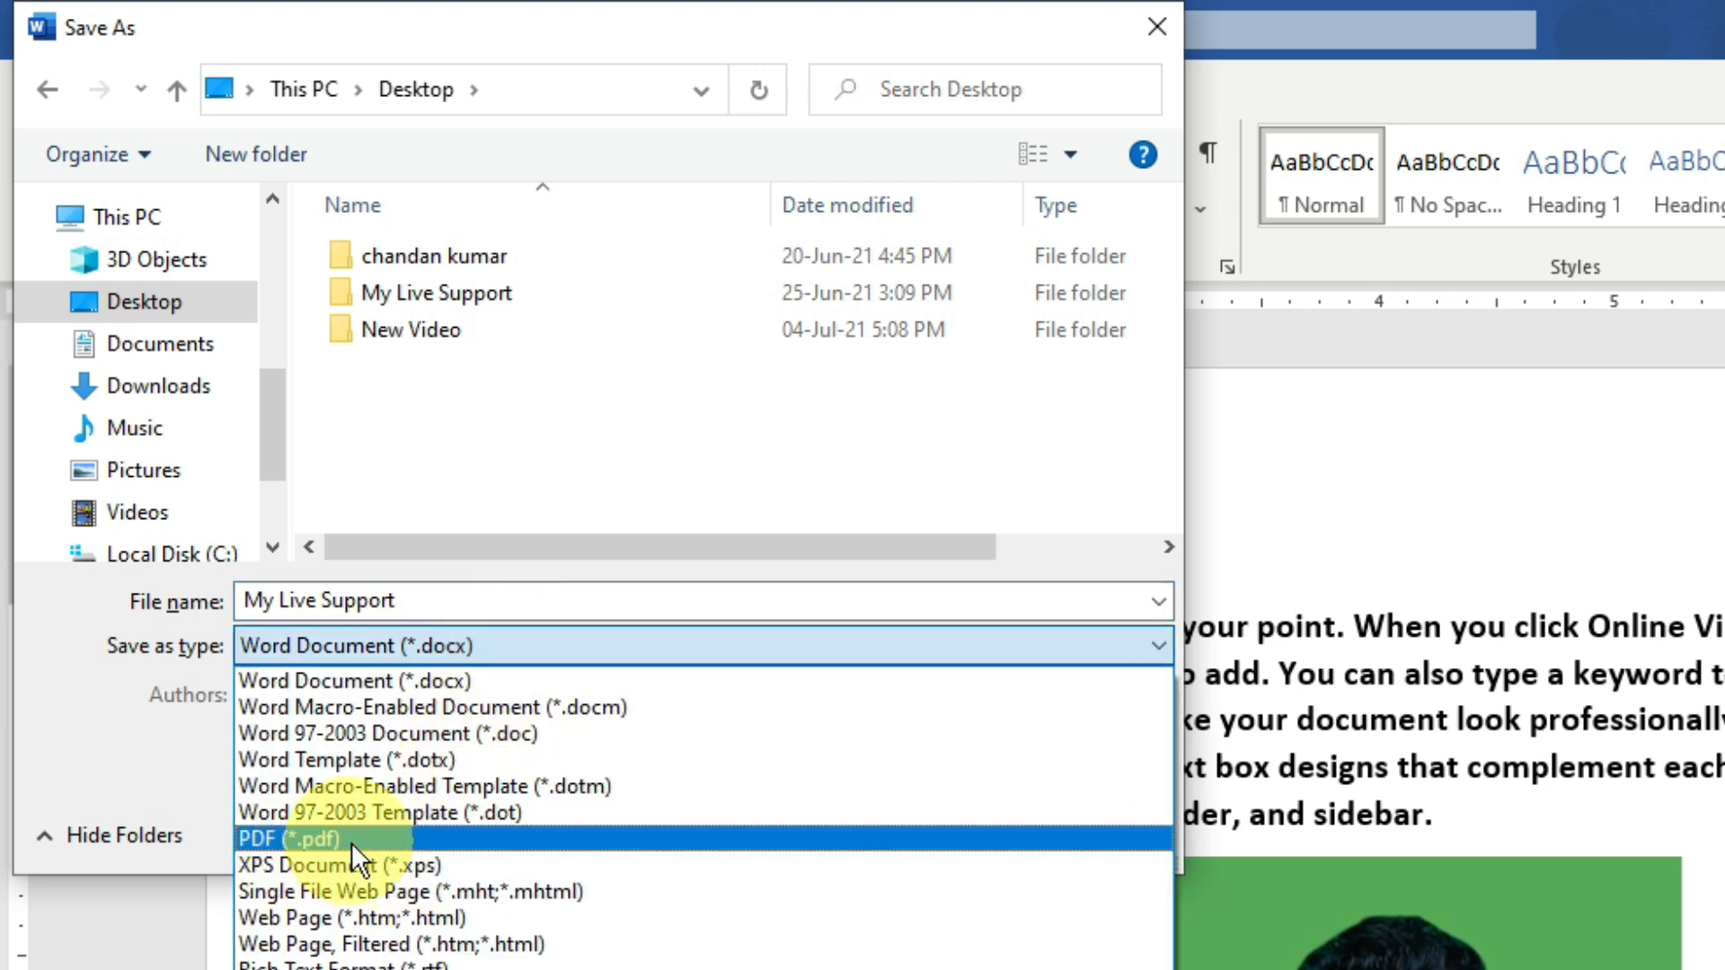
{"action": "left_click", "coordinate": [460, 843]}
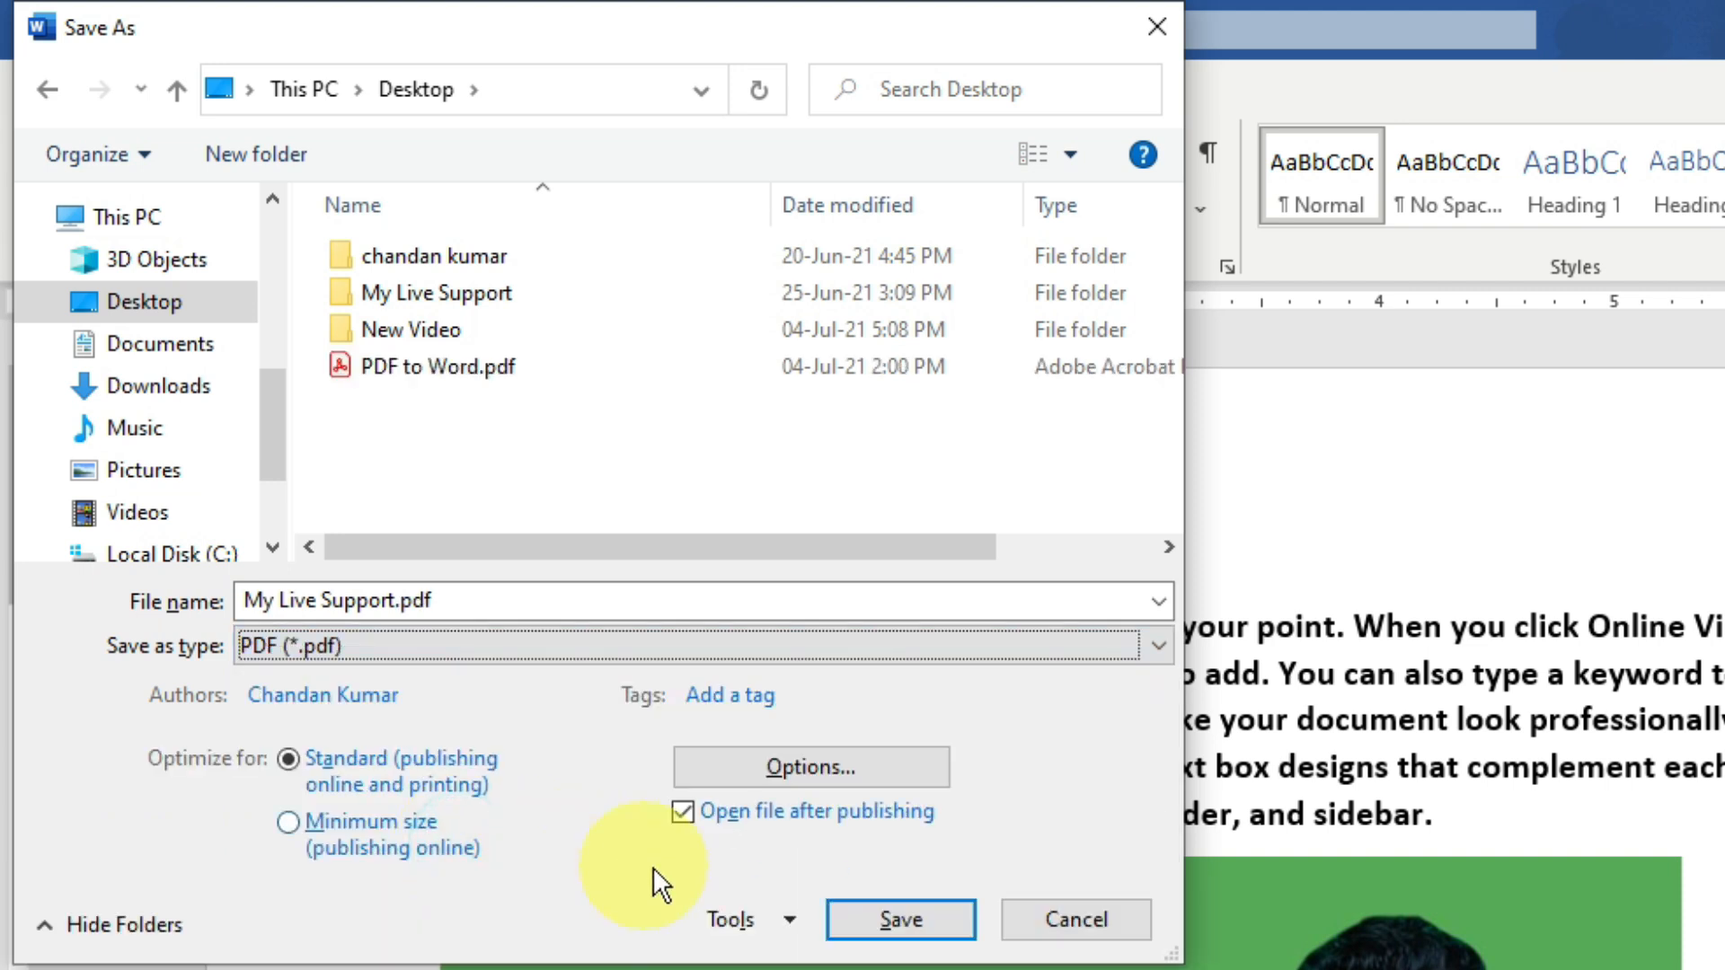
{"action": "left_click", "coordinate": [909, 919]}
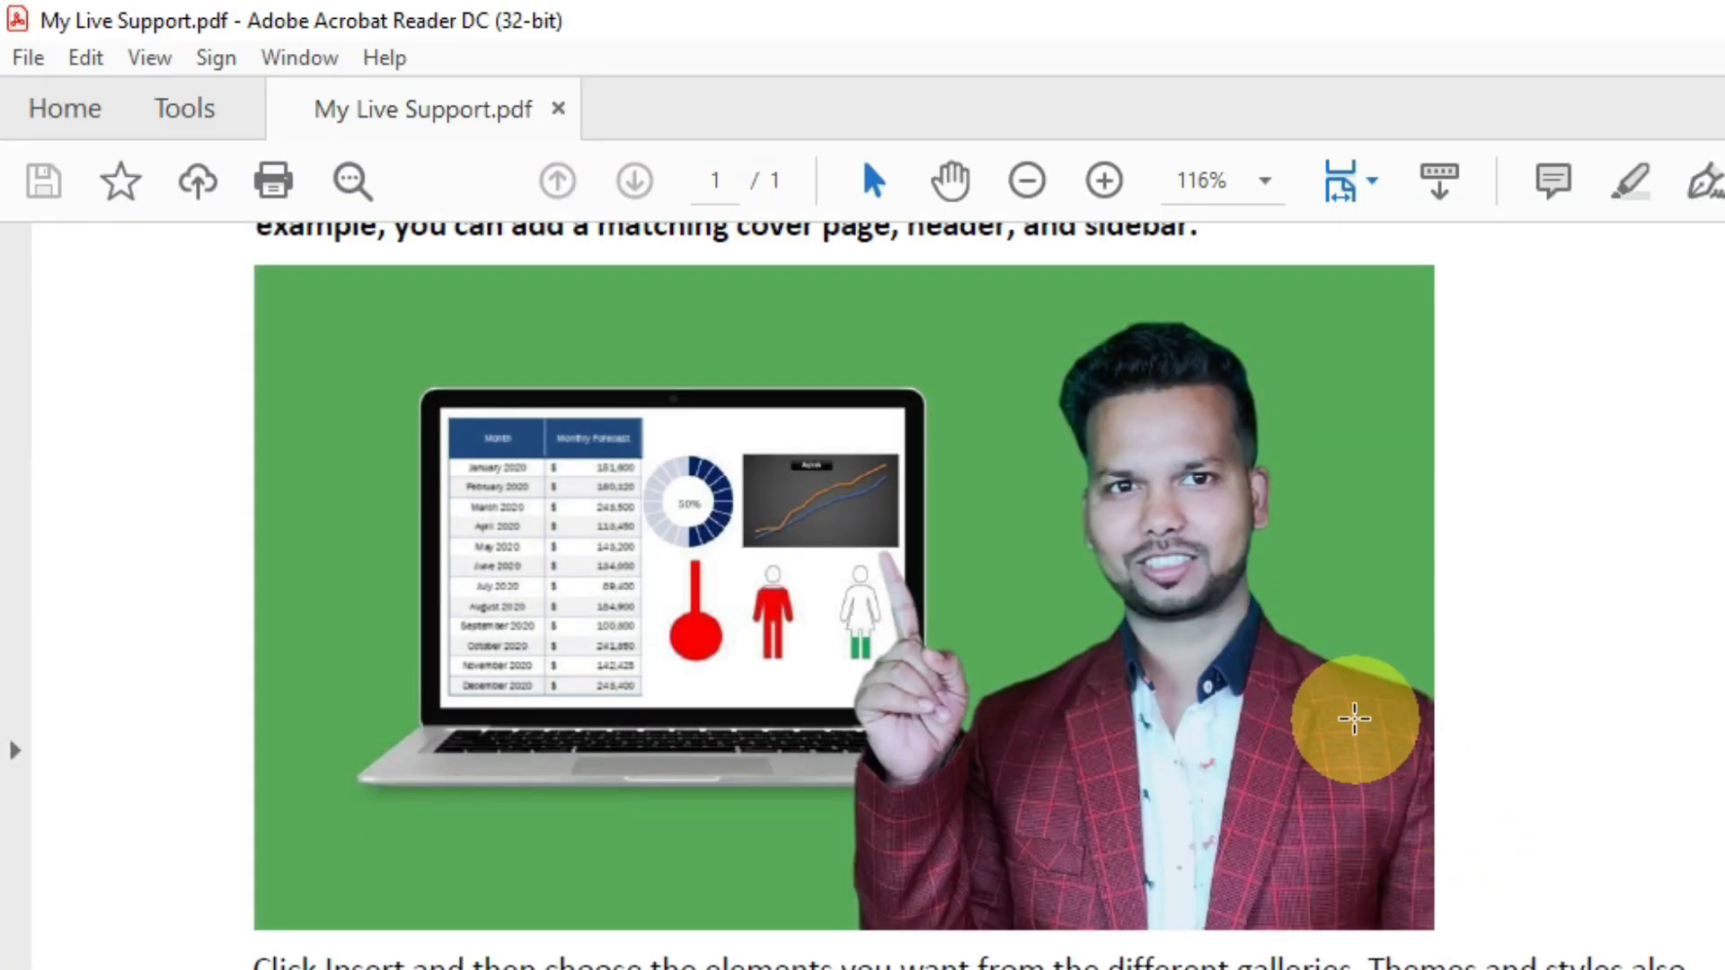
Step: Scroll through My Live Support.pdf to review the converted document
{"action": "scroll", "coordinate": [1353, 716], "scroll_direction": "up", "scroll_amount": 5}
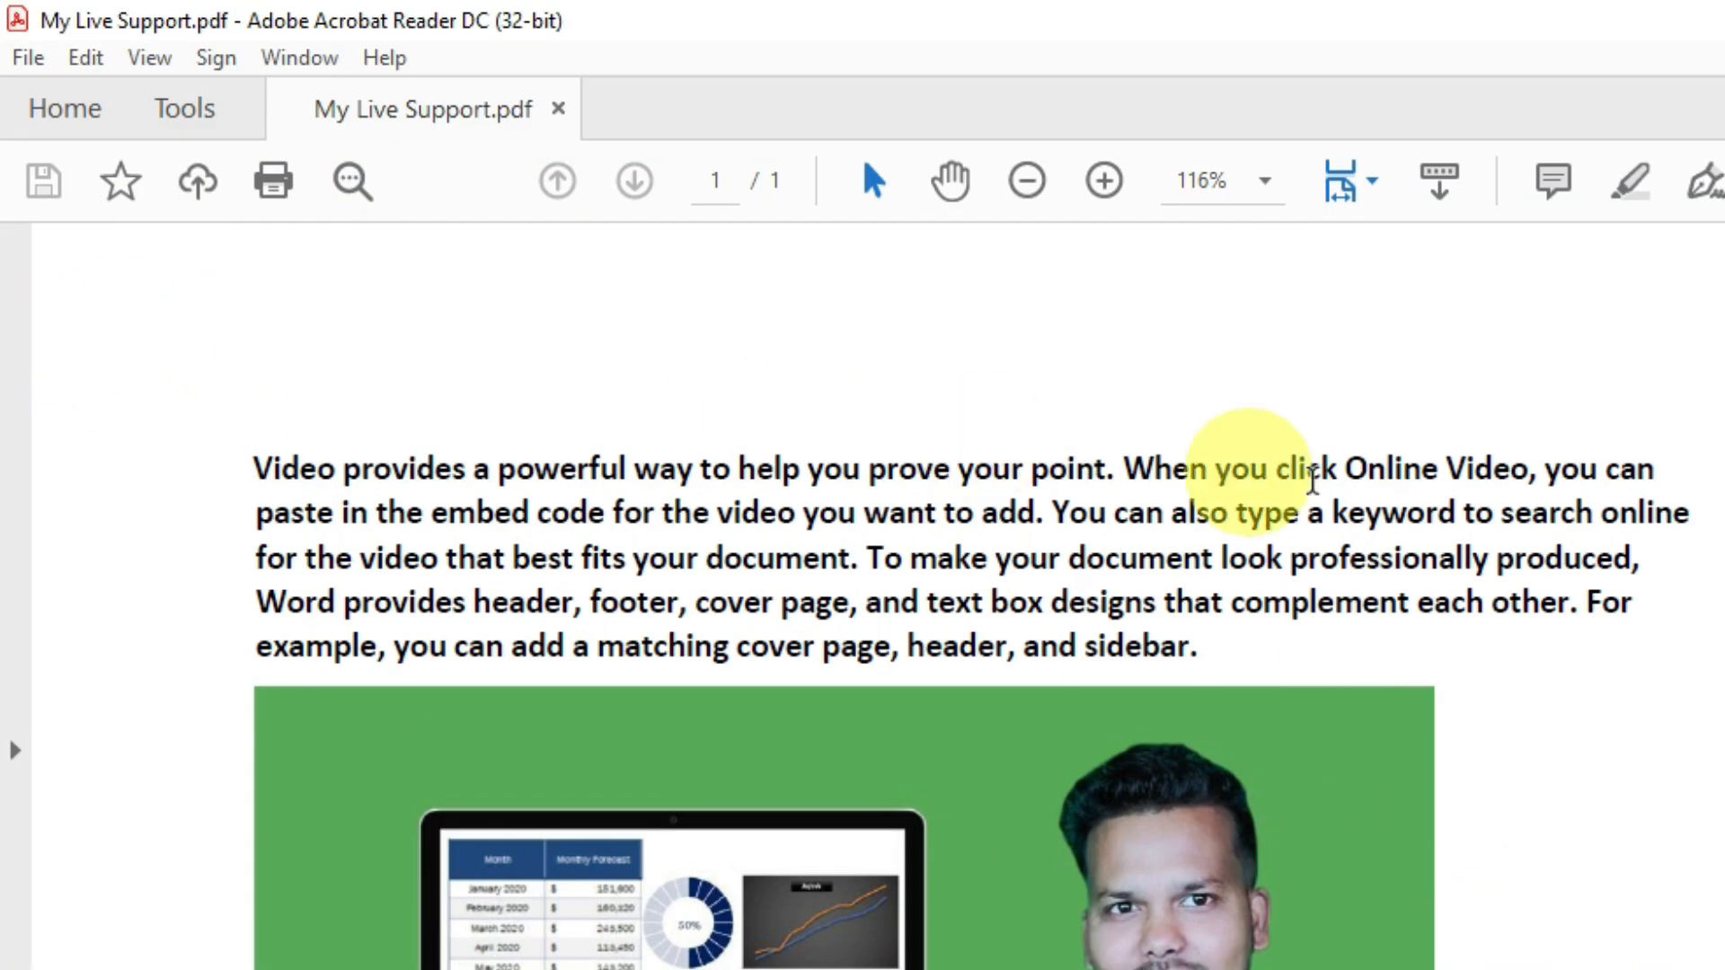
{"action": "scroll", "coordinate": [1339, 485], "scroll_direction": "down", "scroll_amount": 7}
{"action": "scroll", "coordinate": [1447, 690], "scroll_direction": "down", "scroll_amount": 15}
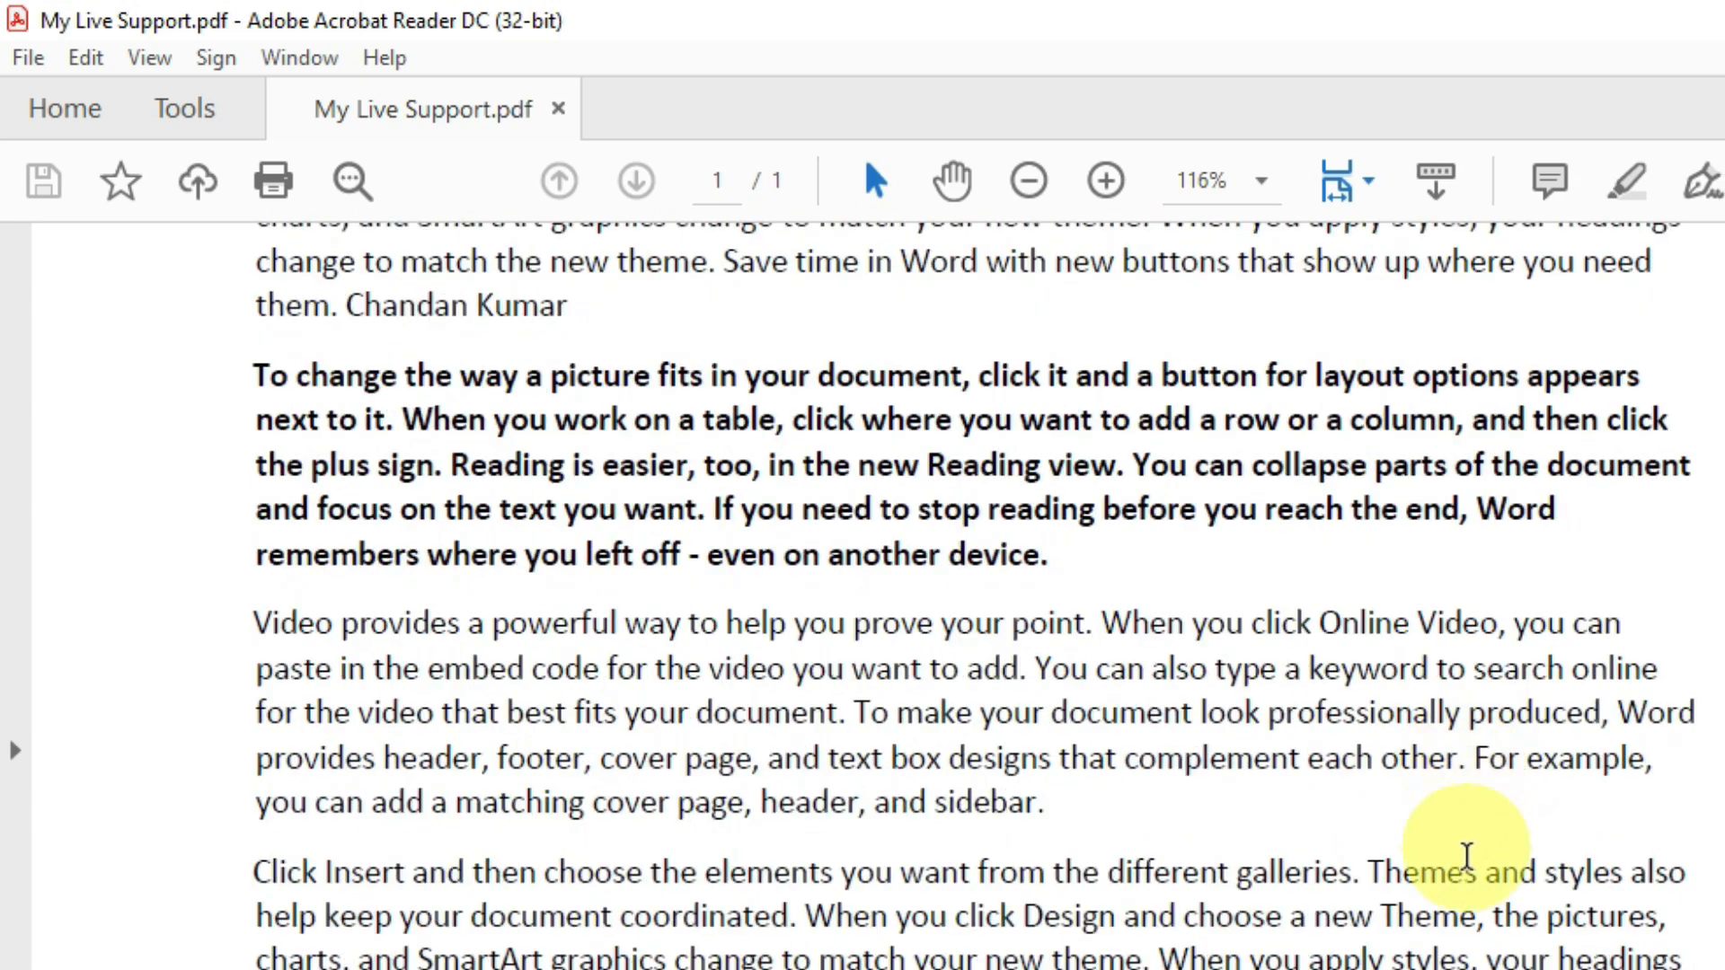
{"action": "scroll", "coordinate": [1482, 935], "scroll_direction": "up", "scroll_amount": 4}
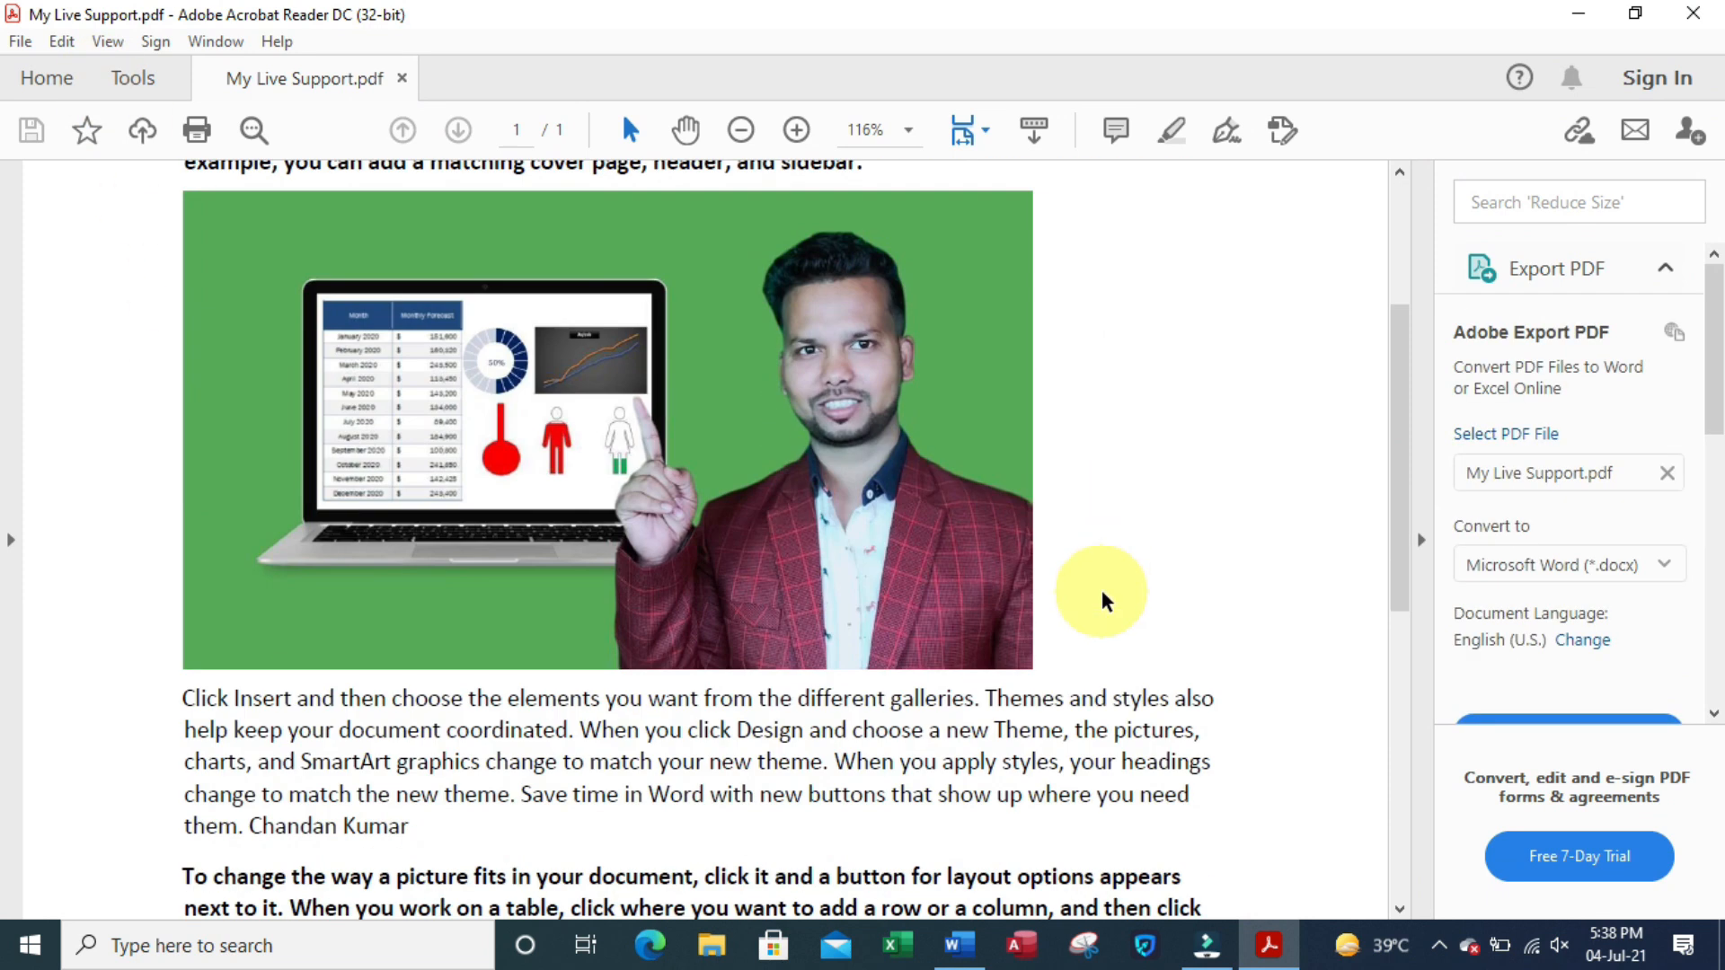
{"action": "scroll", "coordinate": [1105, 596], "scroll_direction": "down", "scroll_amount": 4}
{"action": "scroll", "coordinate": [1195, 610], "scroll_direction": "down", "scroll_amount": 4}
{"action": "scroll", "coordinate": [1195, 606], "scroll_direction": "up", "scroll_amount": 11}
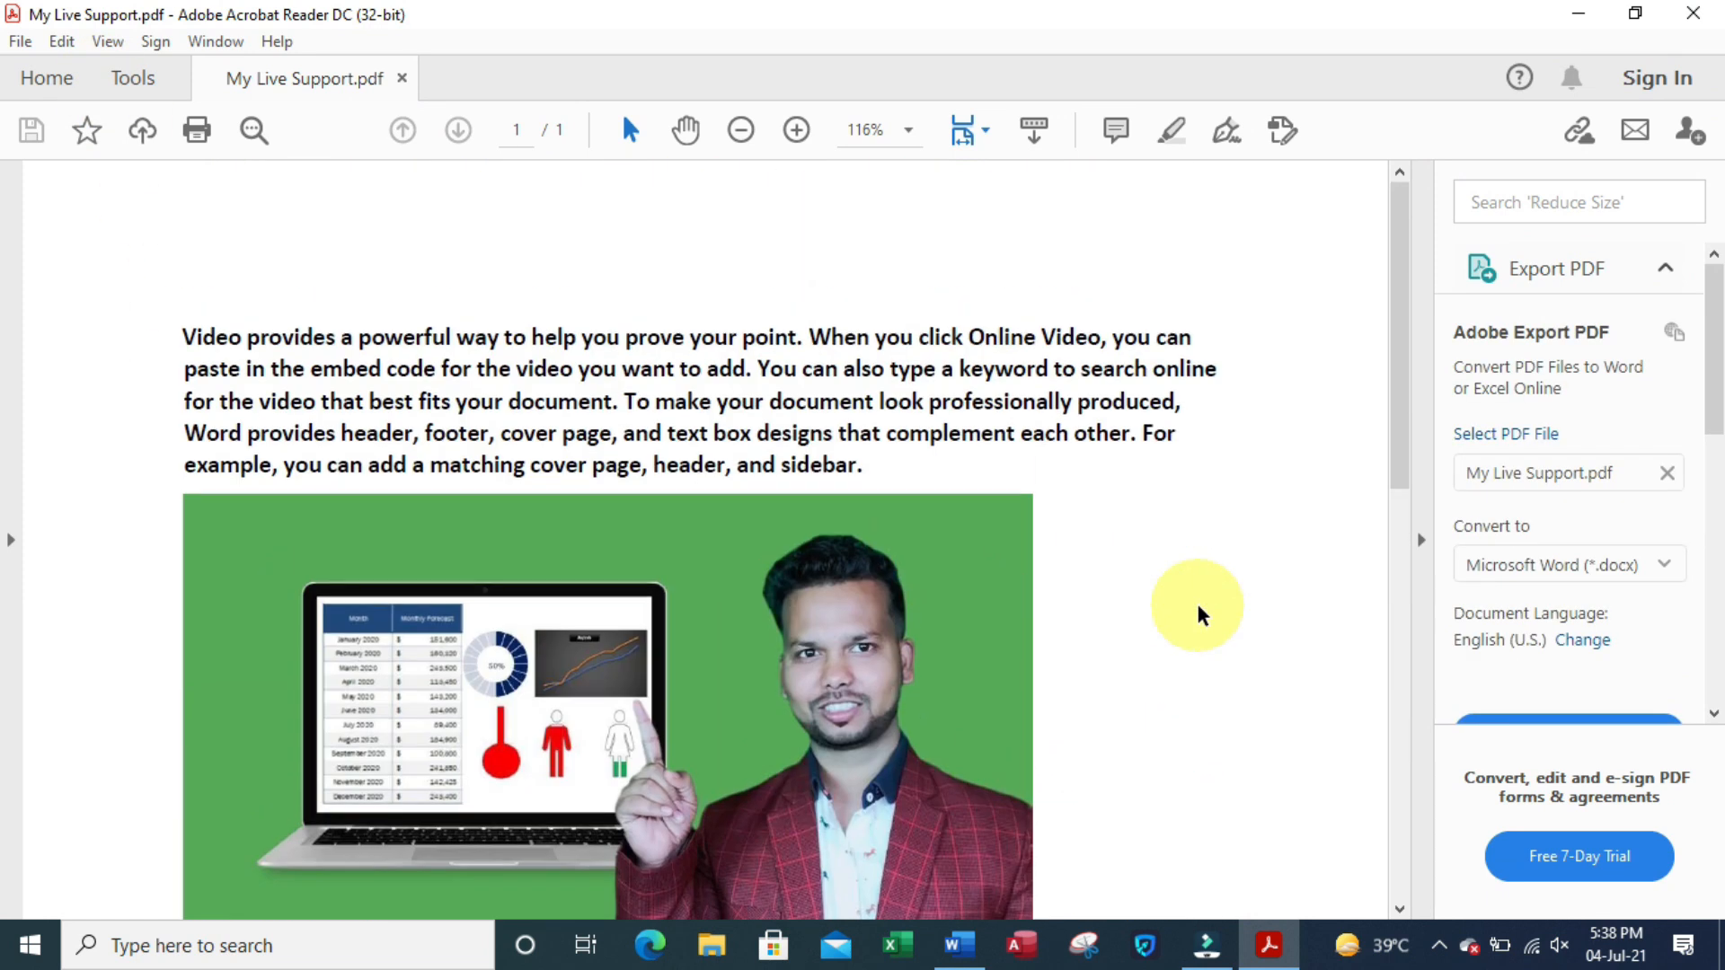
Step: Select the bold paragraph text, then close Acrobat Reader and minimize Word
{"action": "left_click_drag", "start_coordinate": [882, 468], "coordinate": [182, 308]}
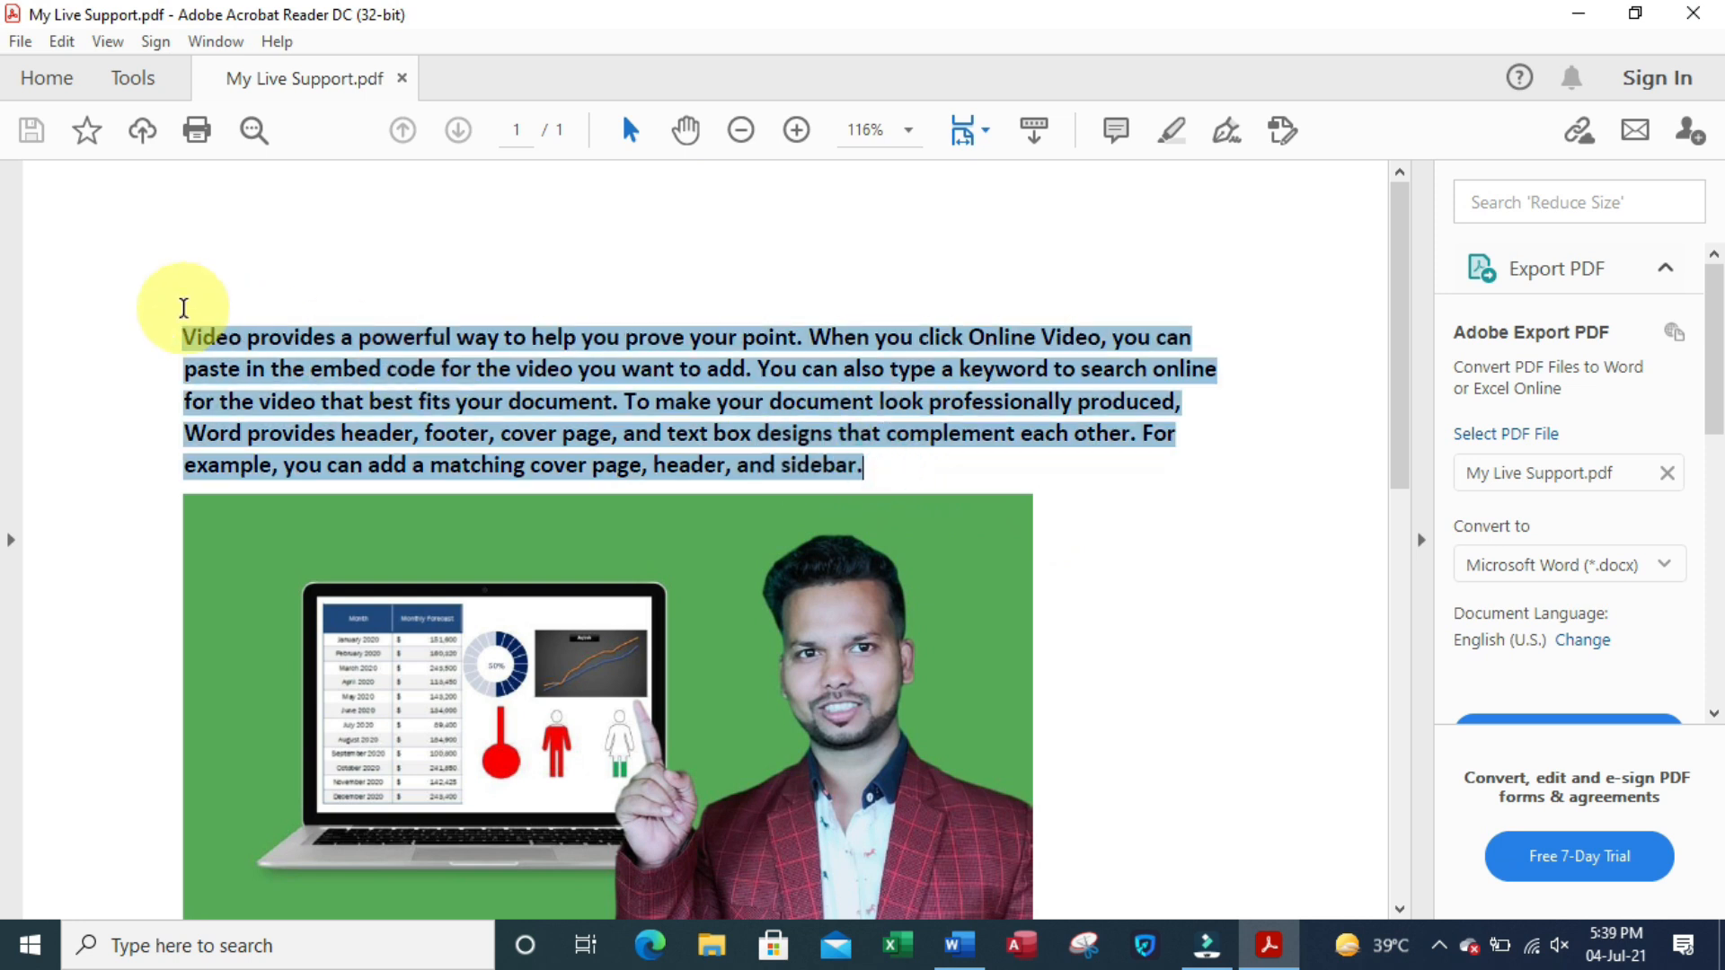
{"action": "scroll", "coordinate": [379, 530], "scroll_direction": "down", "scroll_amount": 3}
{"action": "scroll", "coordinate": [379, 528], "scroll_direction": "down", "scroll_amount": 3}
{"action": "left_click_drag", "start_coordinate": [441, 551], "coordinate": [409, 584]}
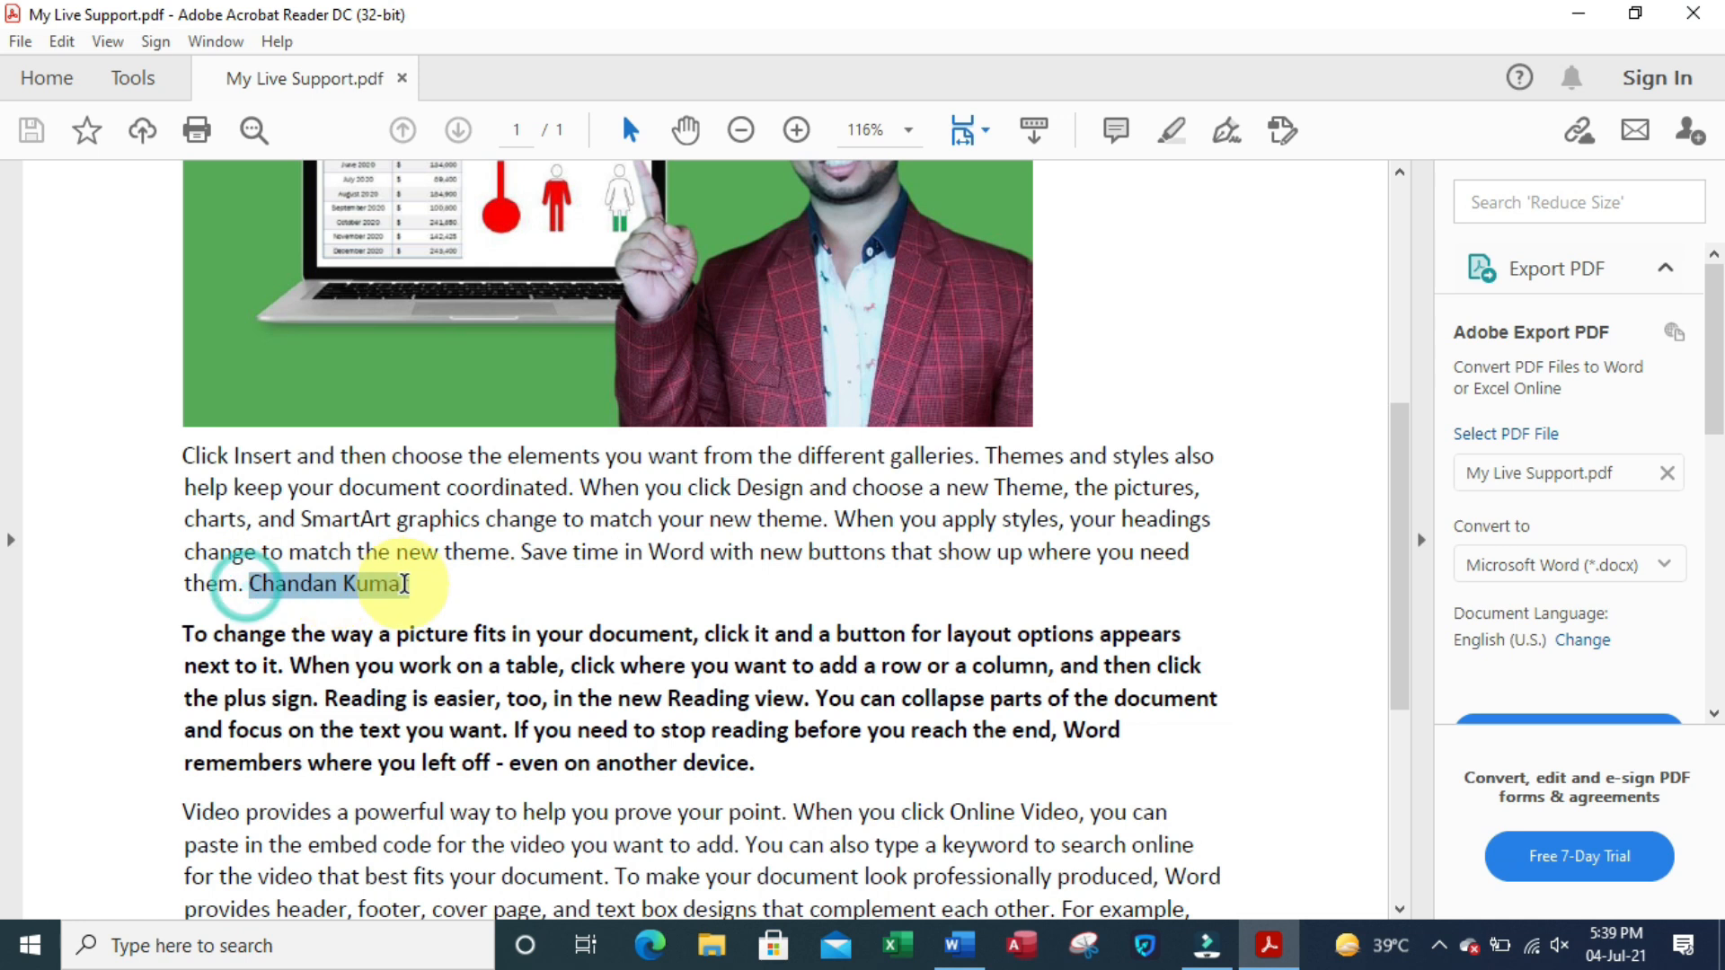
{"action": "left_click_drag", "start_coordinate": [829, 789], "coordinate": [185, 634]}
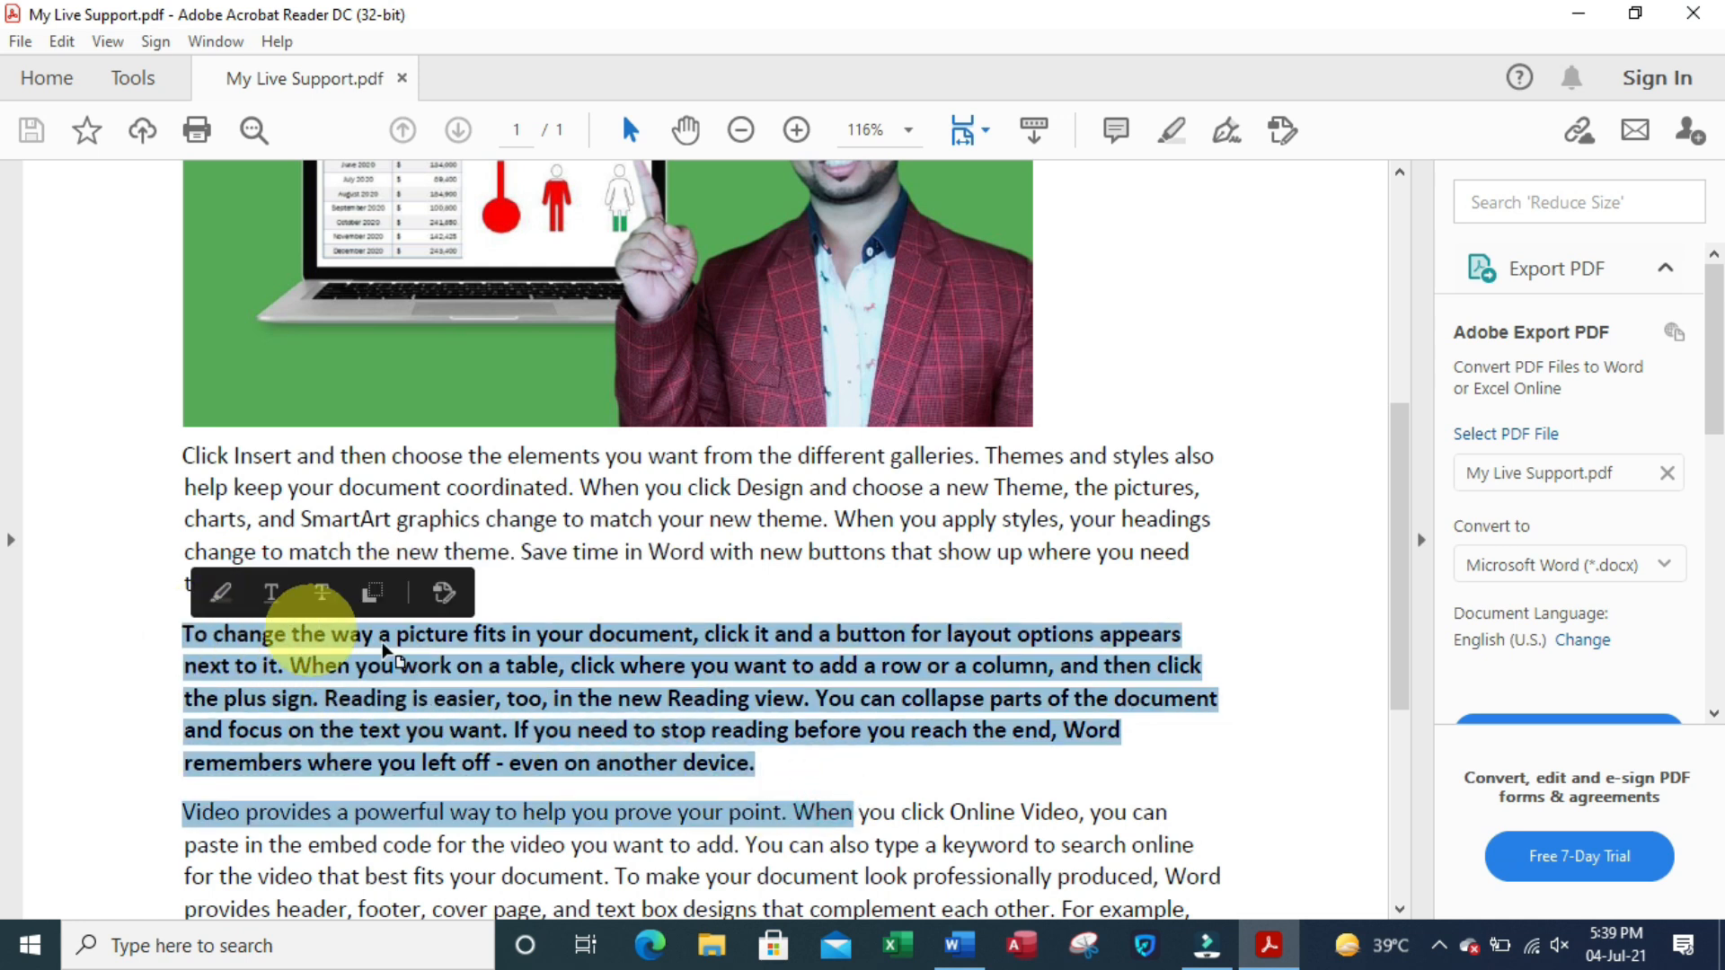
{"action": "left_click", "coordinate": [787, 758]}
{"action": "scroll", "coordinate": [1204, 449], "scroll_direction": "up", "scroll_amount": 7}
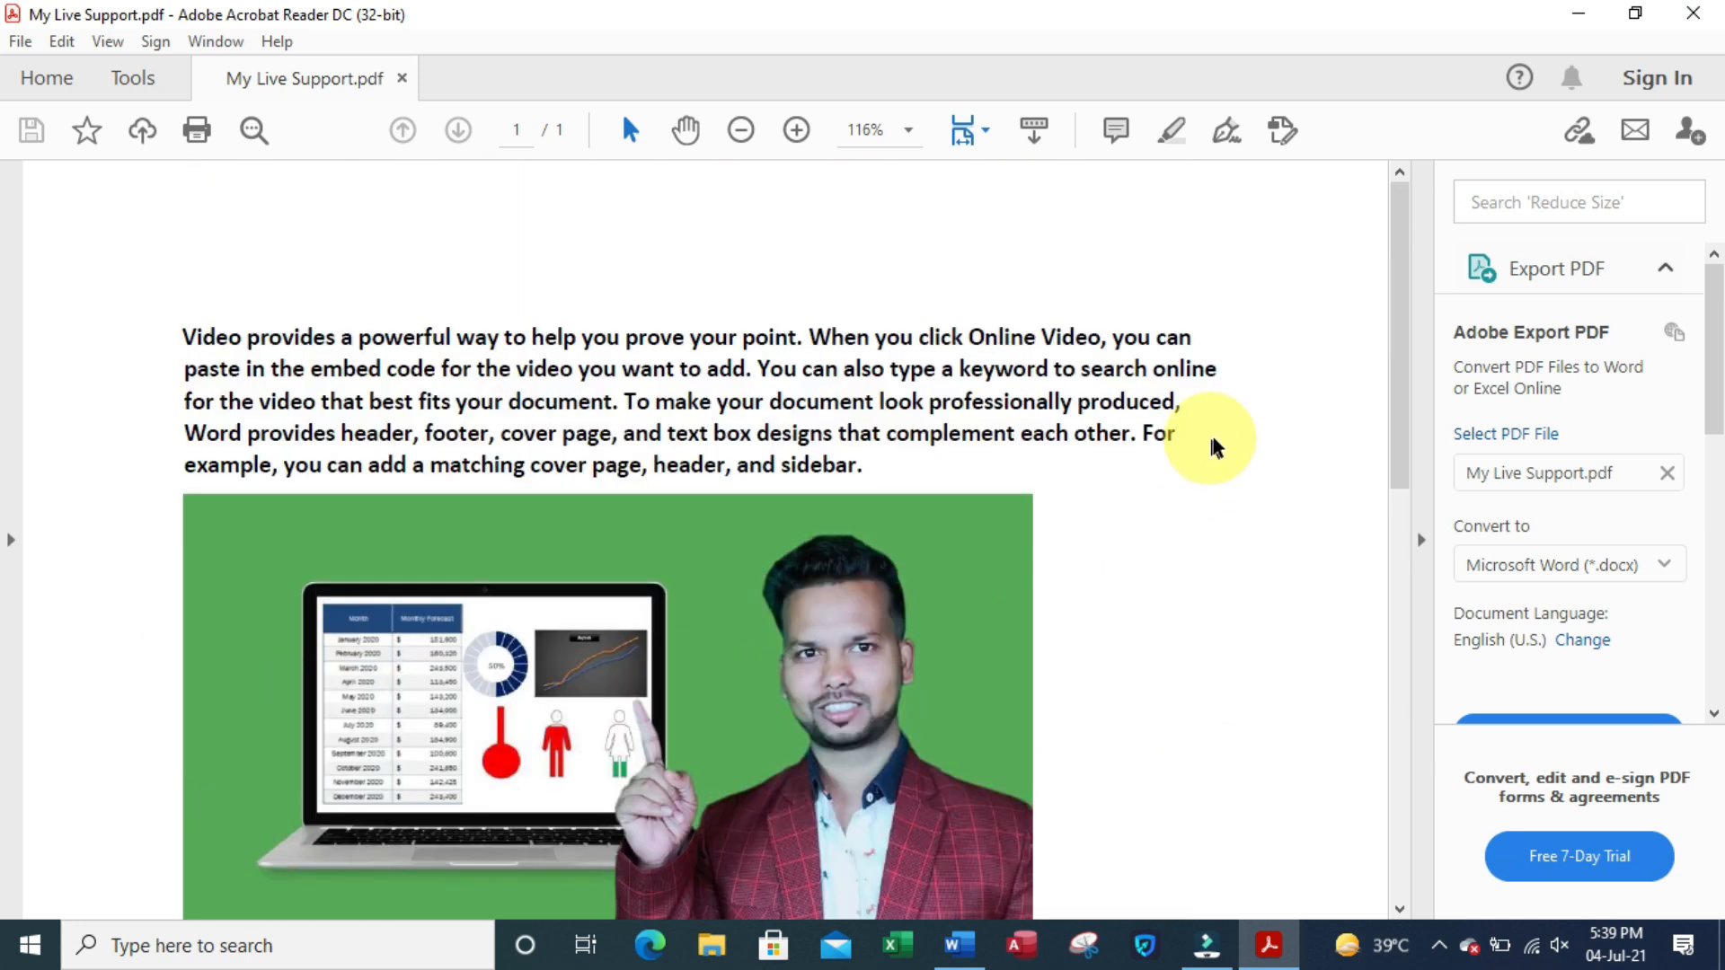
{"action": "left_click", "coordinate": [1694, 13]}
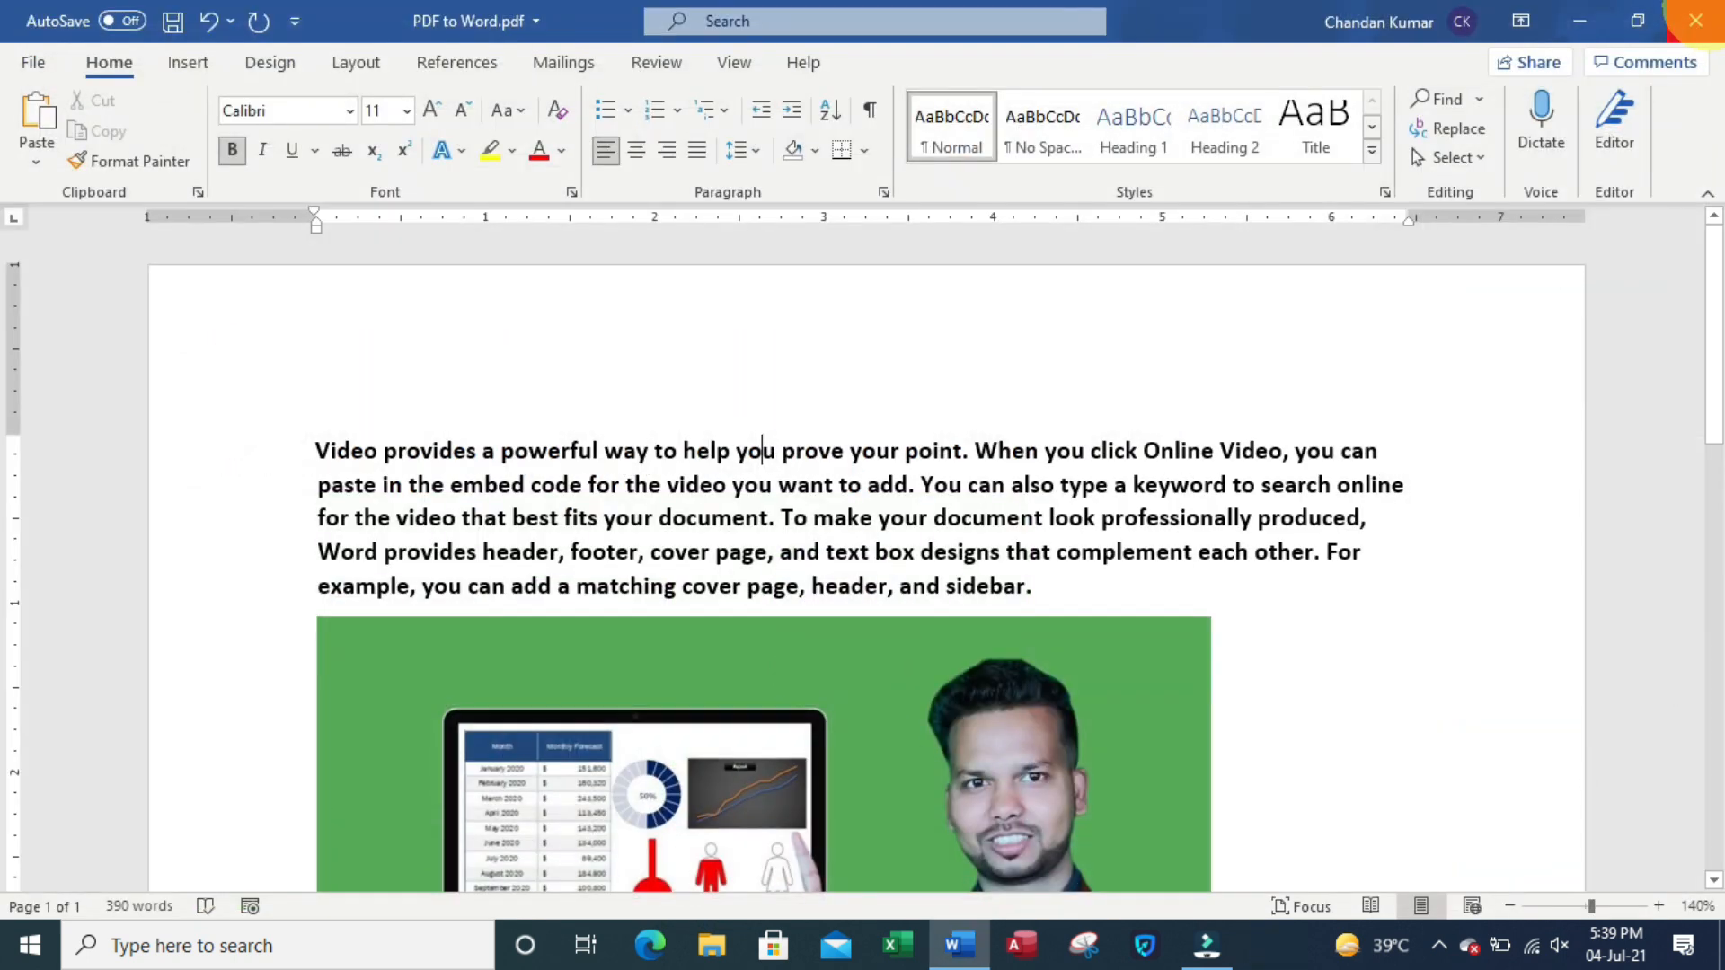
{"action": "left_click", "coordinate": [1575, 19]}
Step: Refresh the desktop and reopen My Live Support.pdf in Acrobat Reader
{"action": "right_click", "coordinate": [476, 462]}
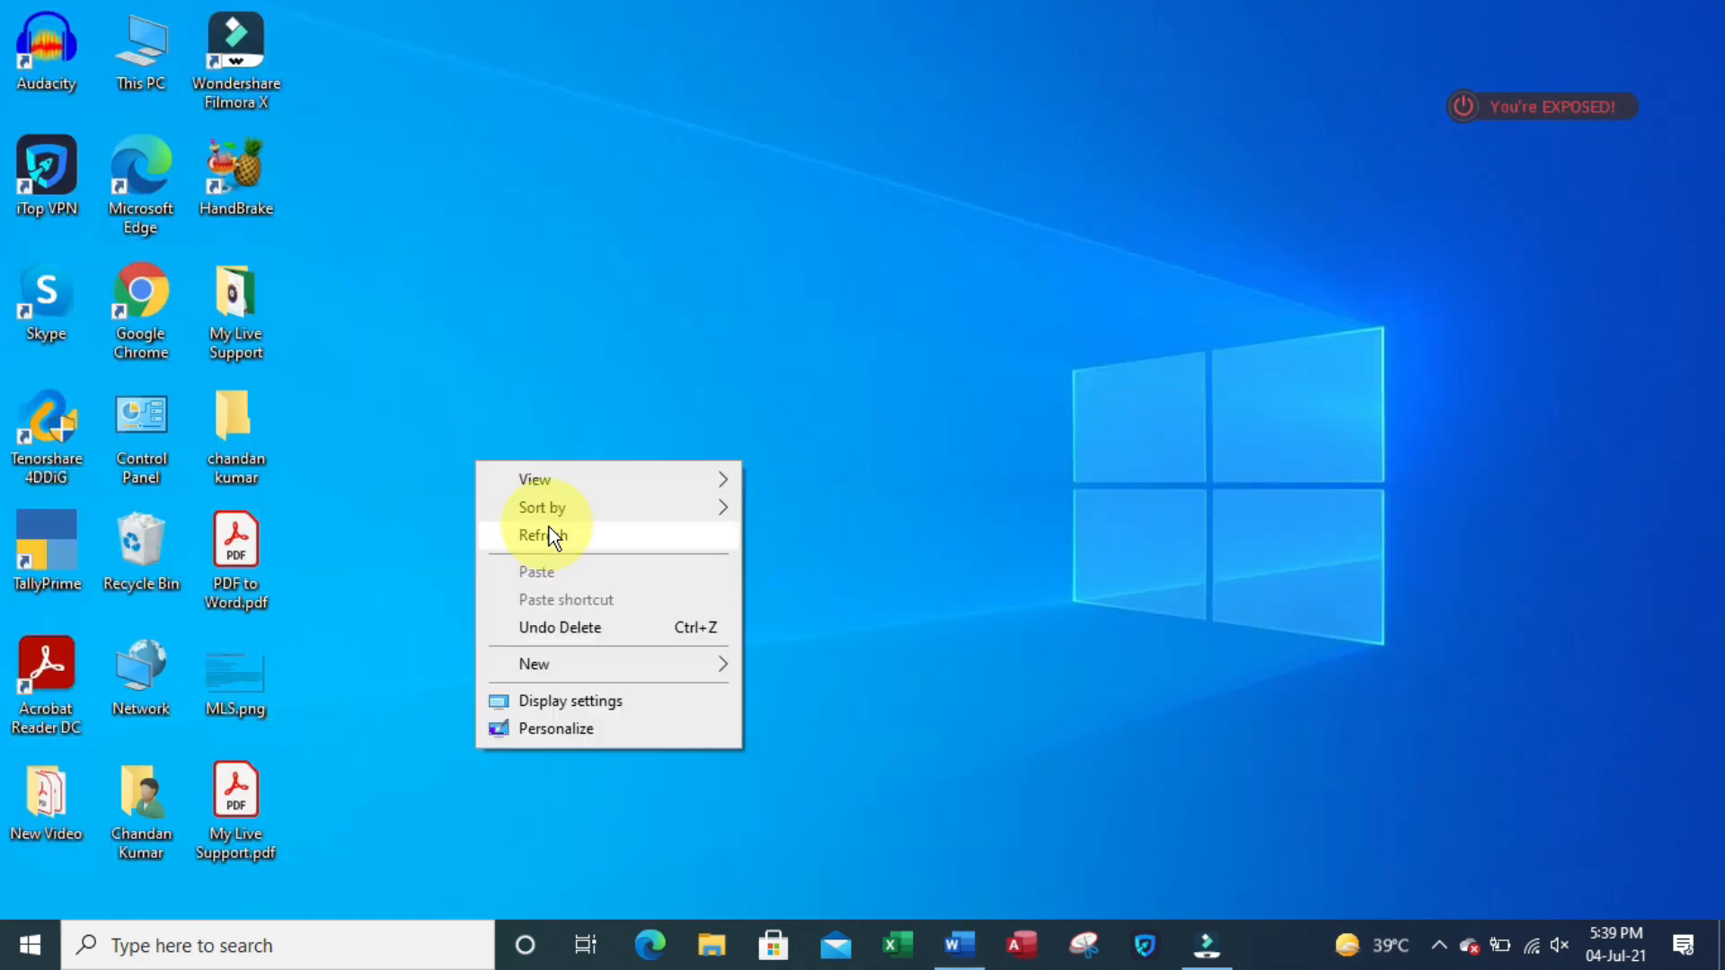
{"action": "left_click", "coordinate": [544, 535]}
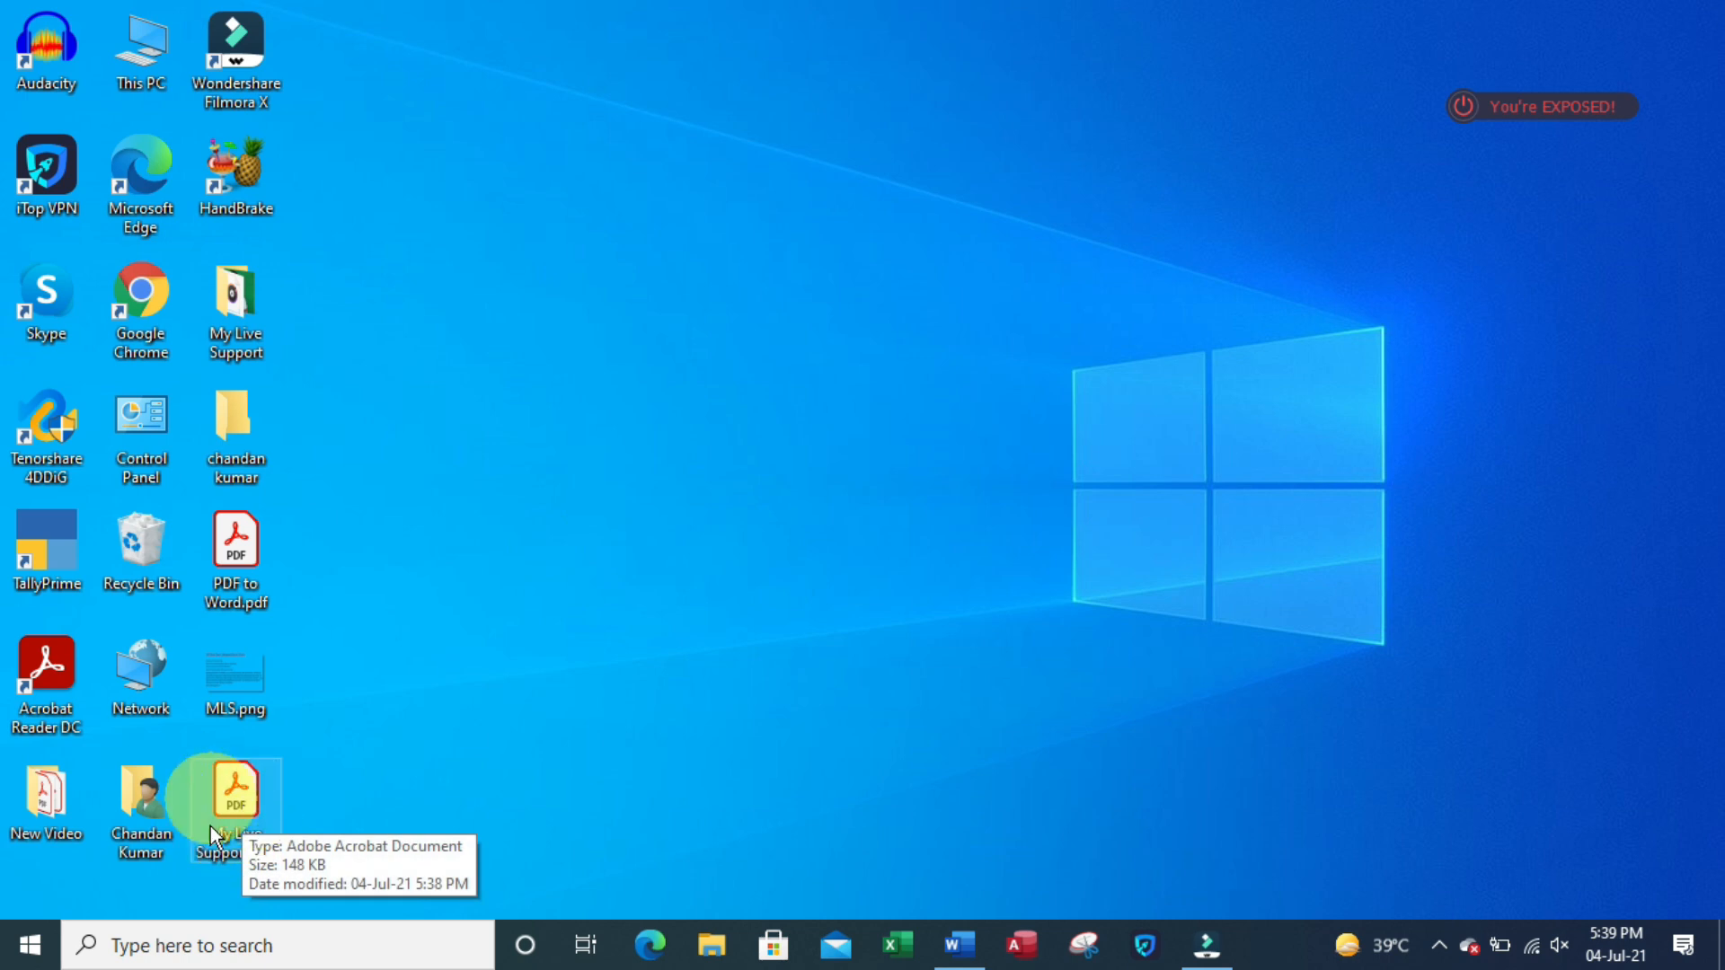
{"action": "double_click", "coordinate": [237, 789]}
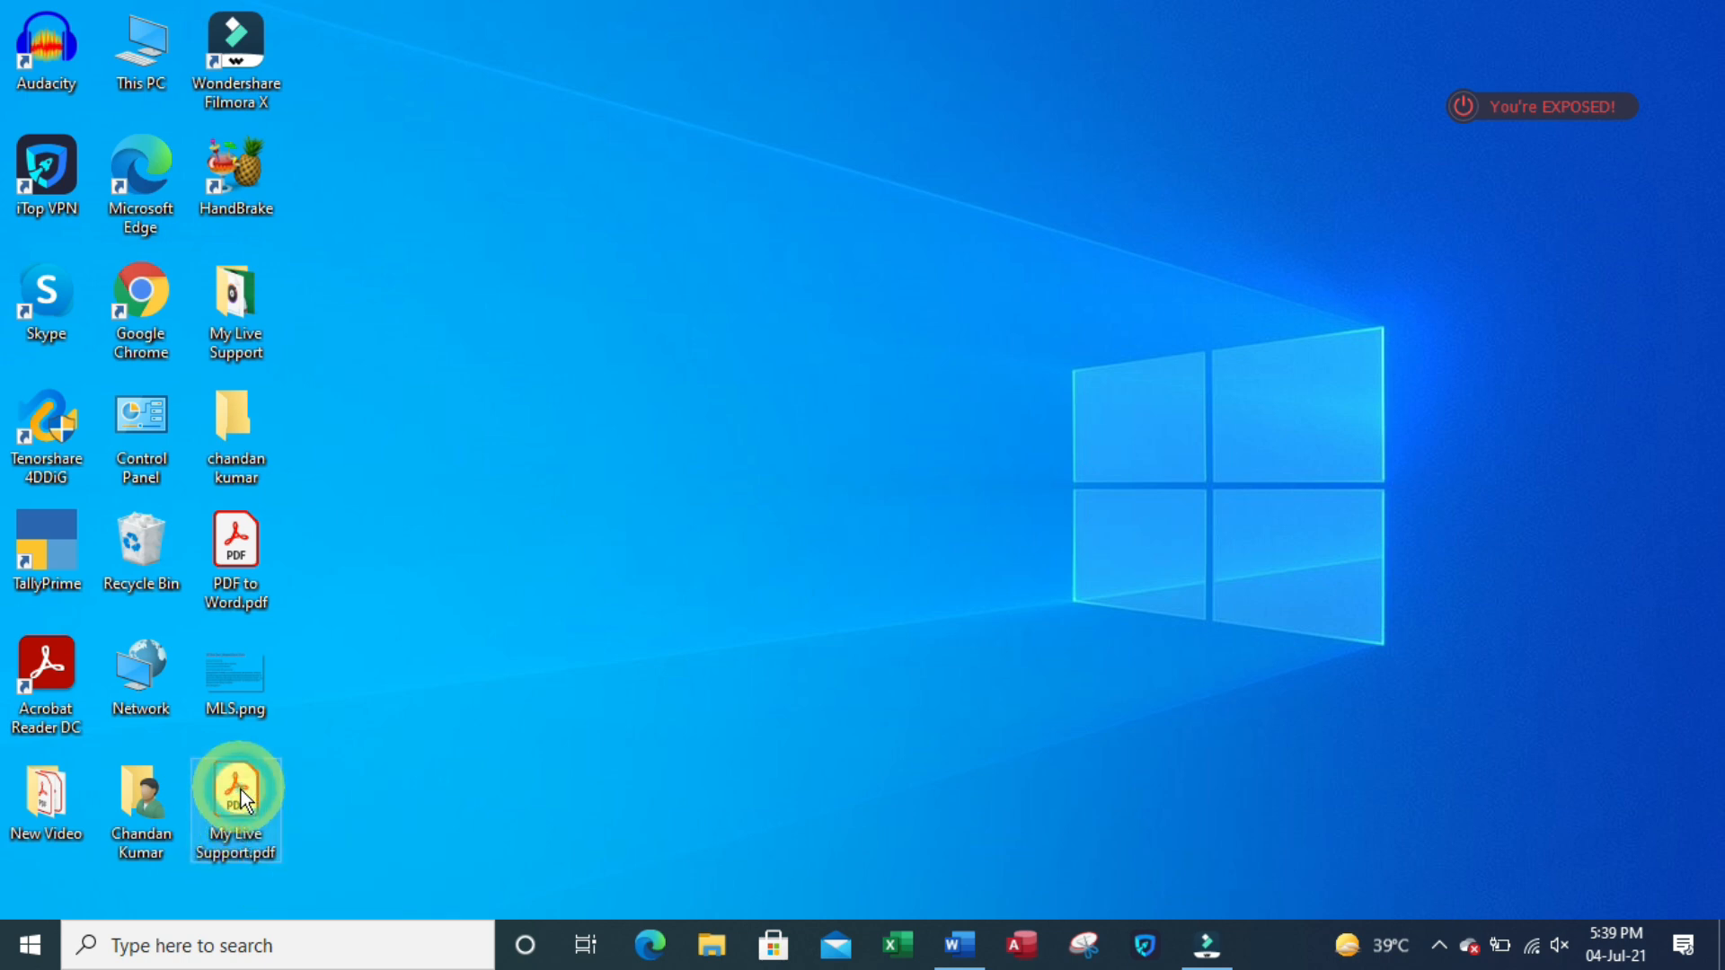
{"action": "scroll", "coordinate": [1024, 423], "scroll_direction": "down", "scroll_amount": 10}
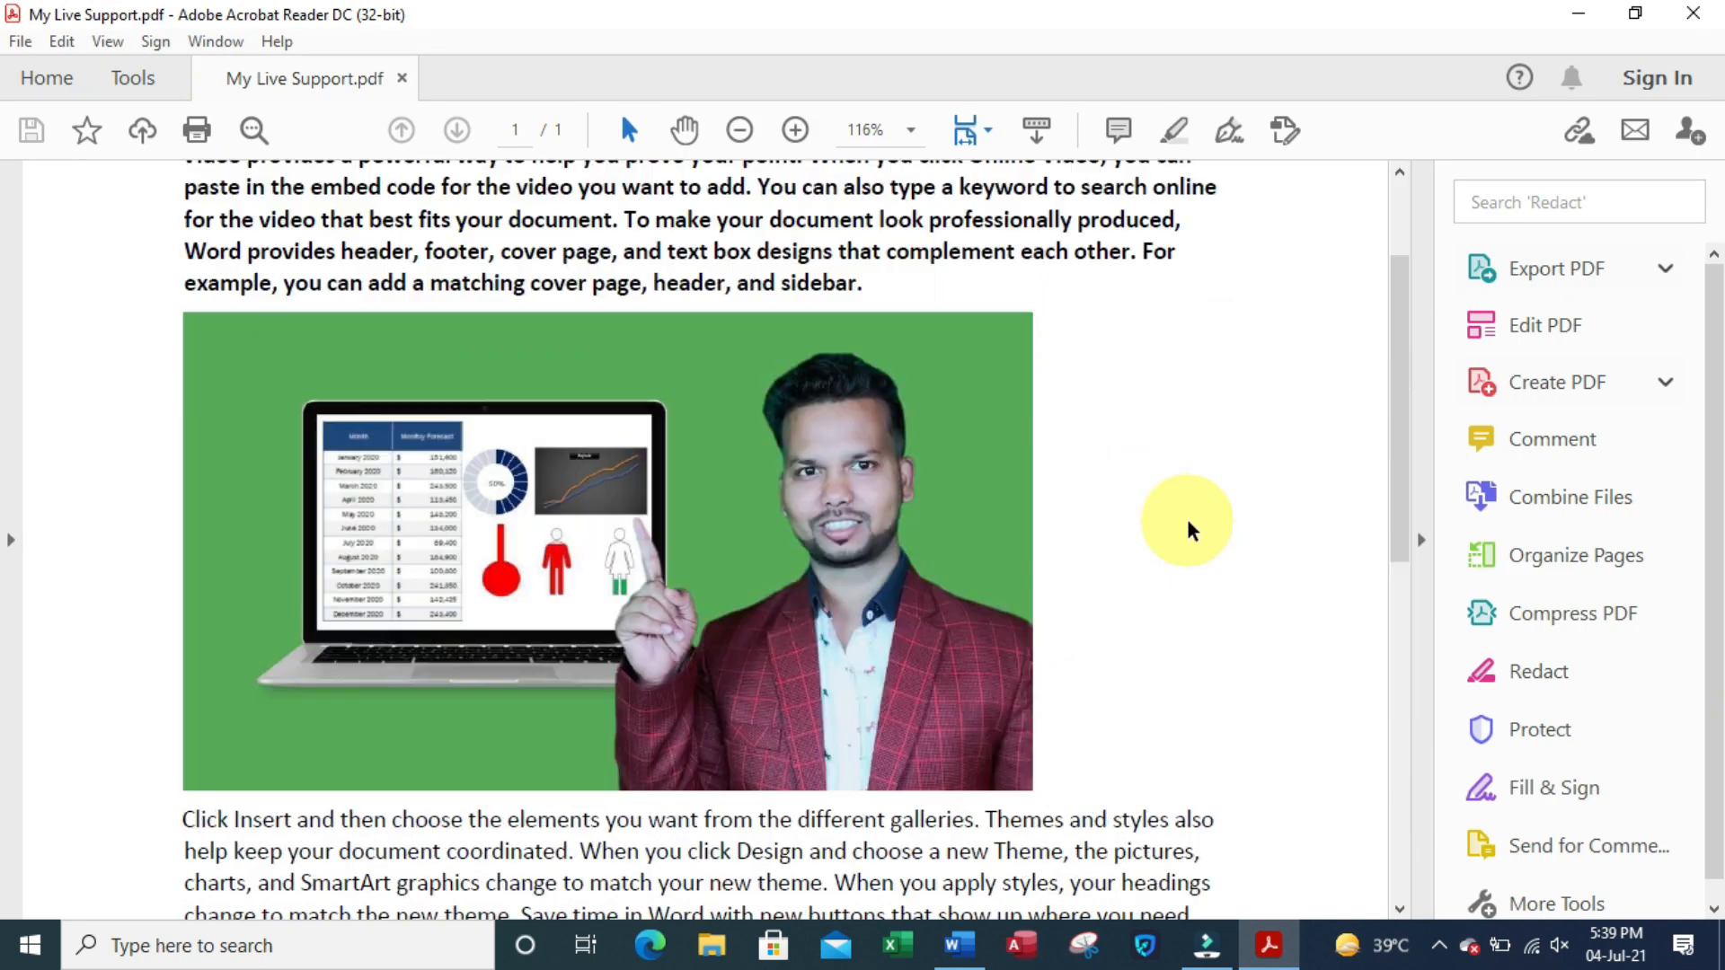
{"action": "scroll", "coordinate": [1190, 530], "scroll_direction": "up", "scroll_amount": 5}
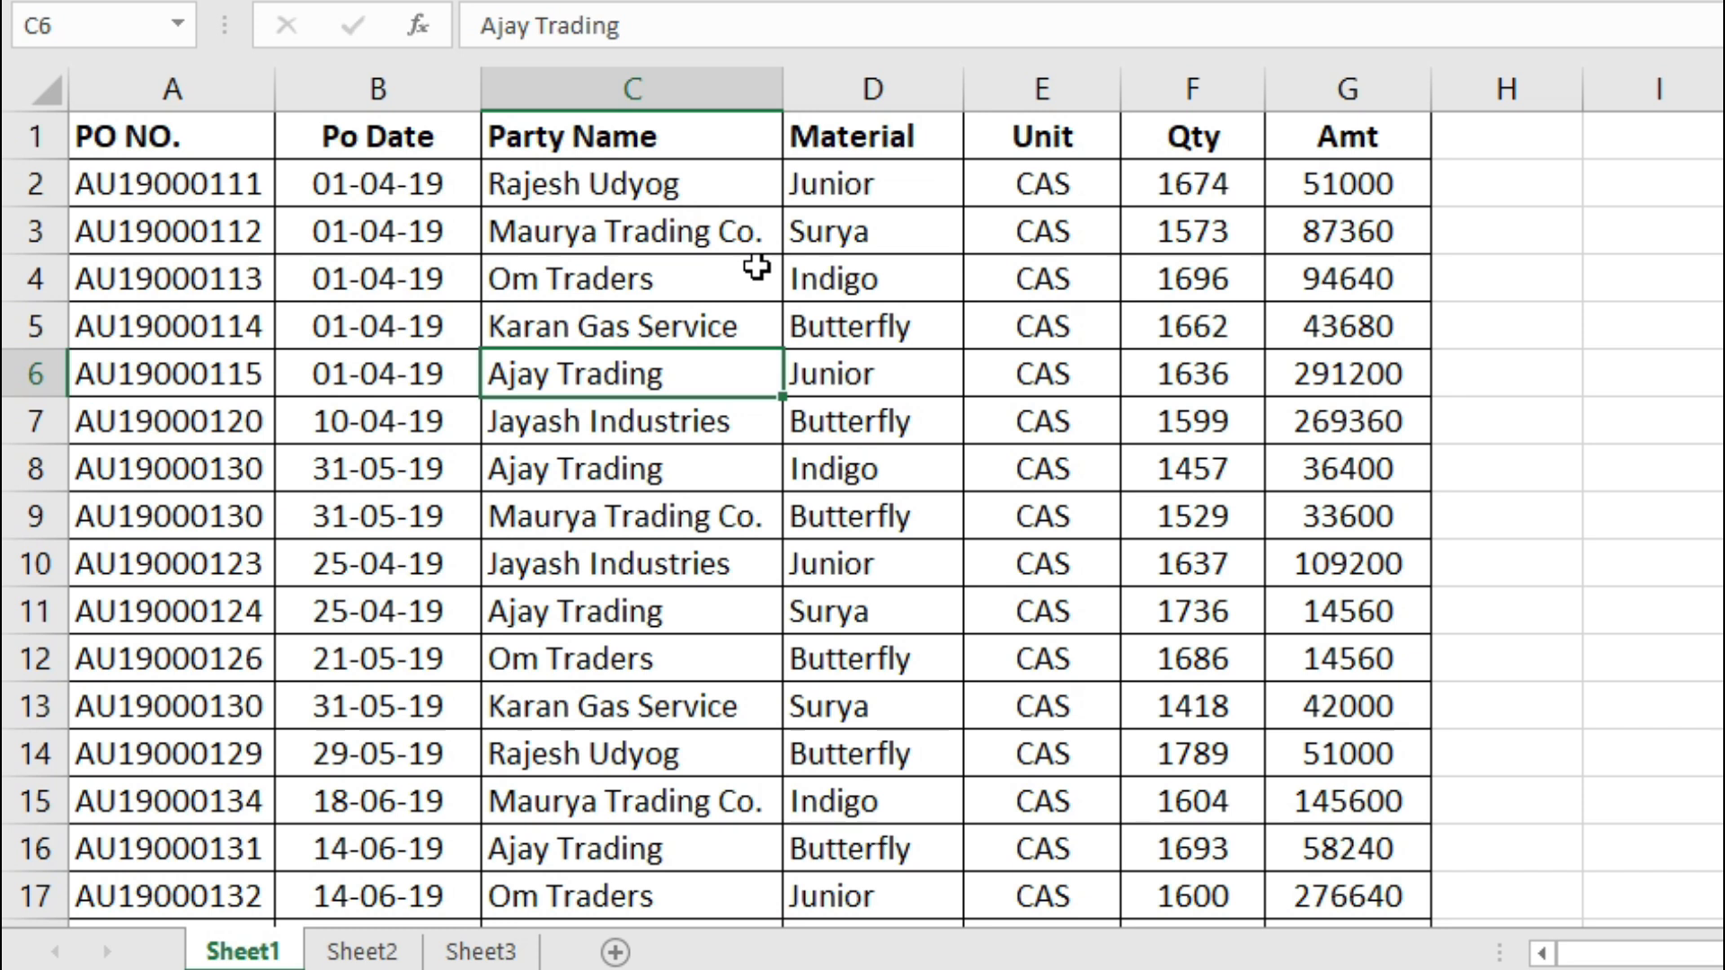
Step: Turn on filters and limit the Party Name column to Maurya Trading Co. only
{"action": "key", "text": "ctrl+shift+l"}
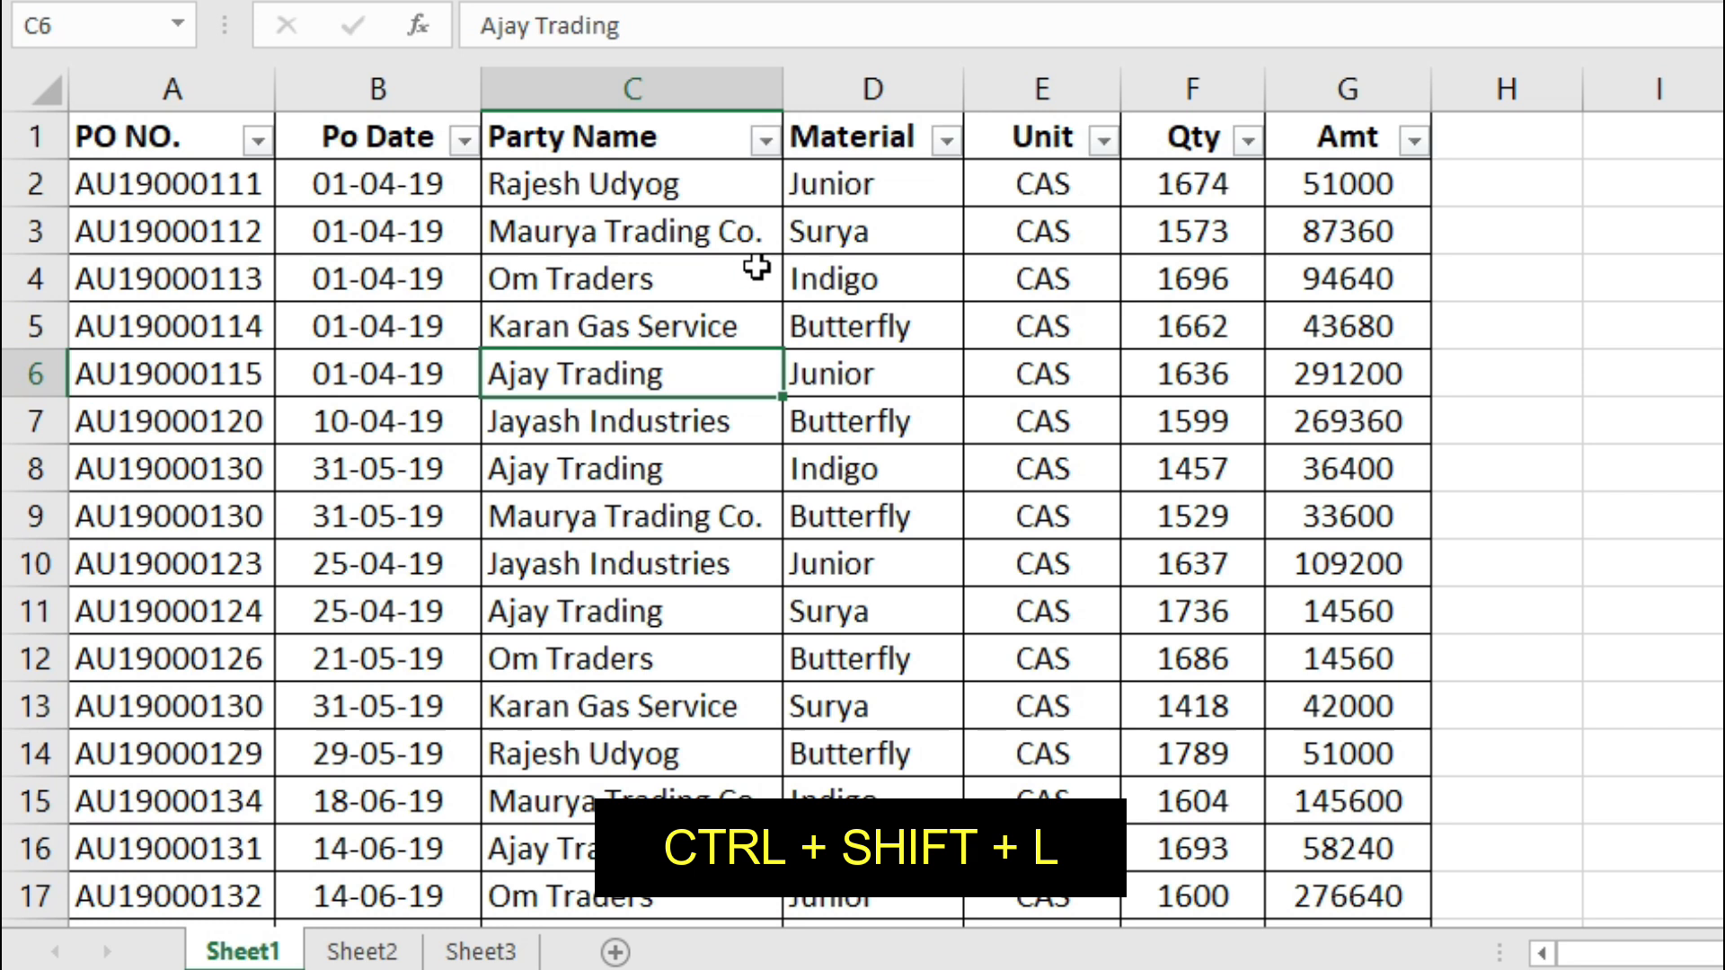
{"action": "left_click", "coordinate": [766, 142]}
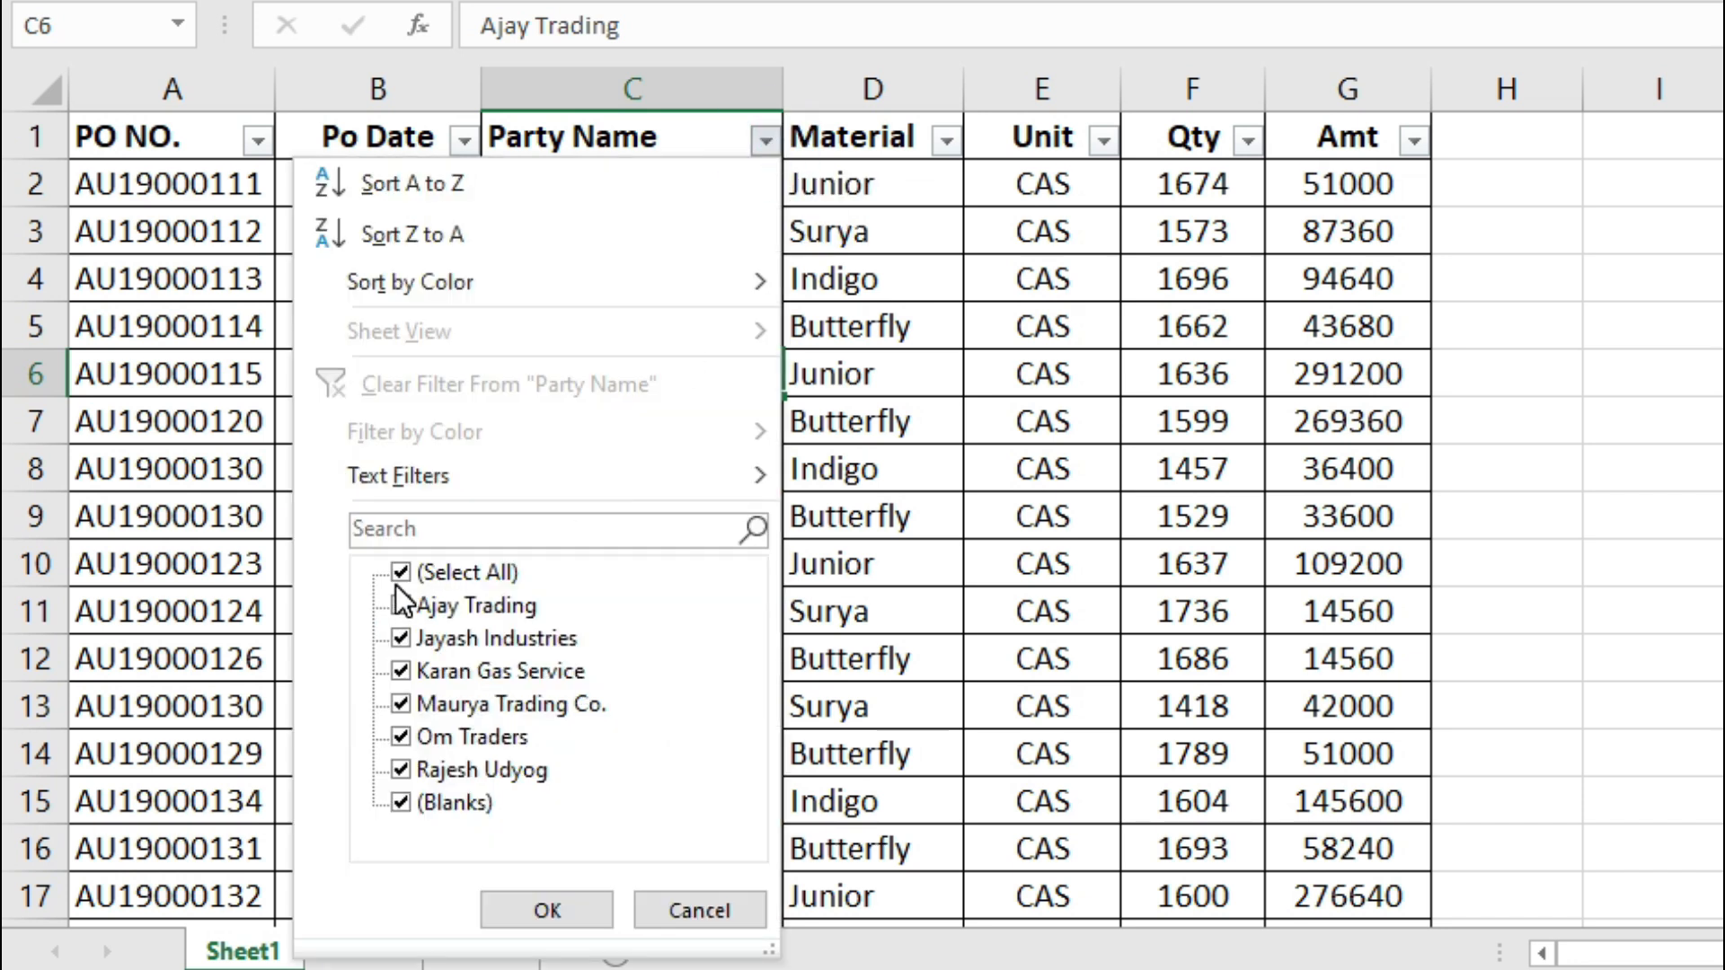
{"action": "left_click", "coordinate": [399, 569]}
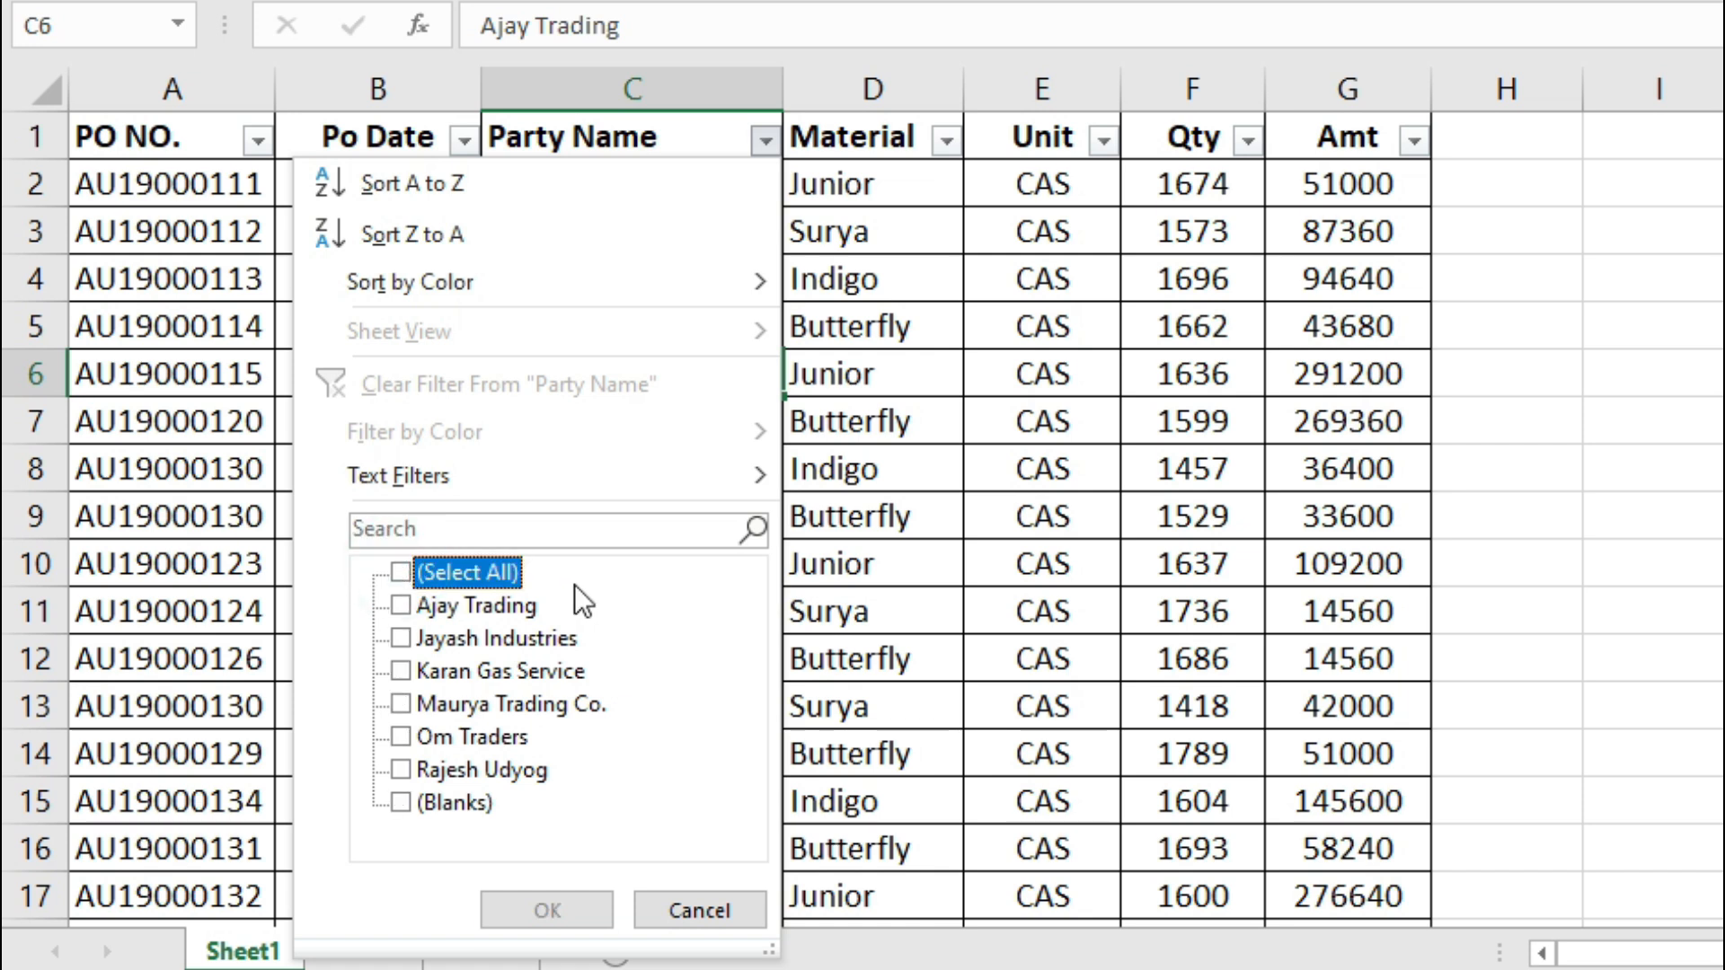
{"action": "left_click", "coordinate": [412, 703]}
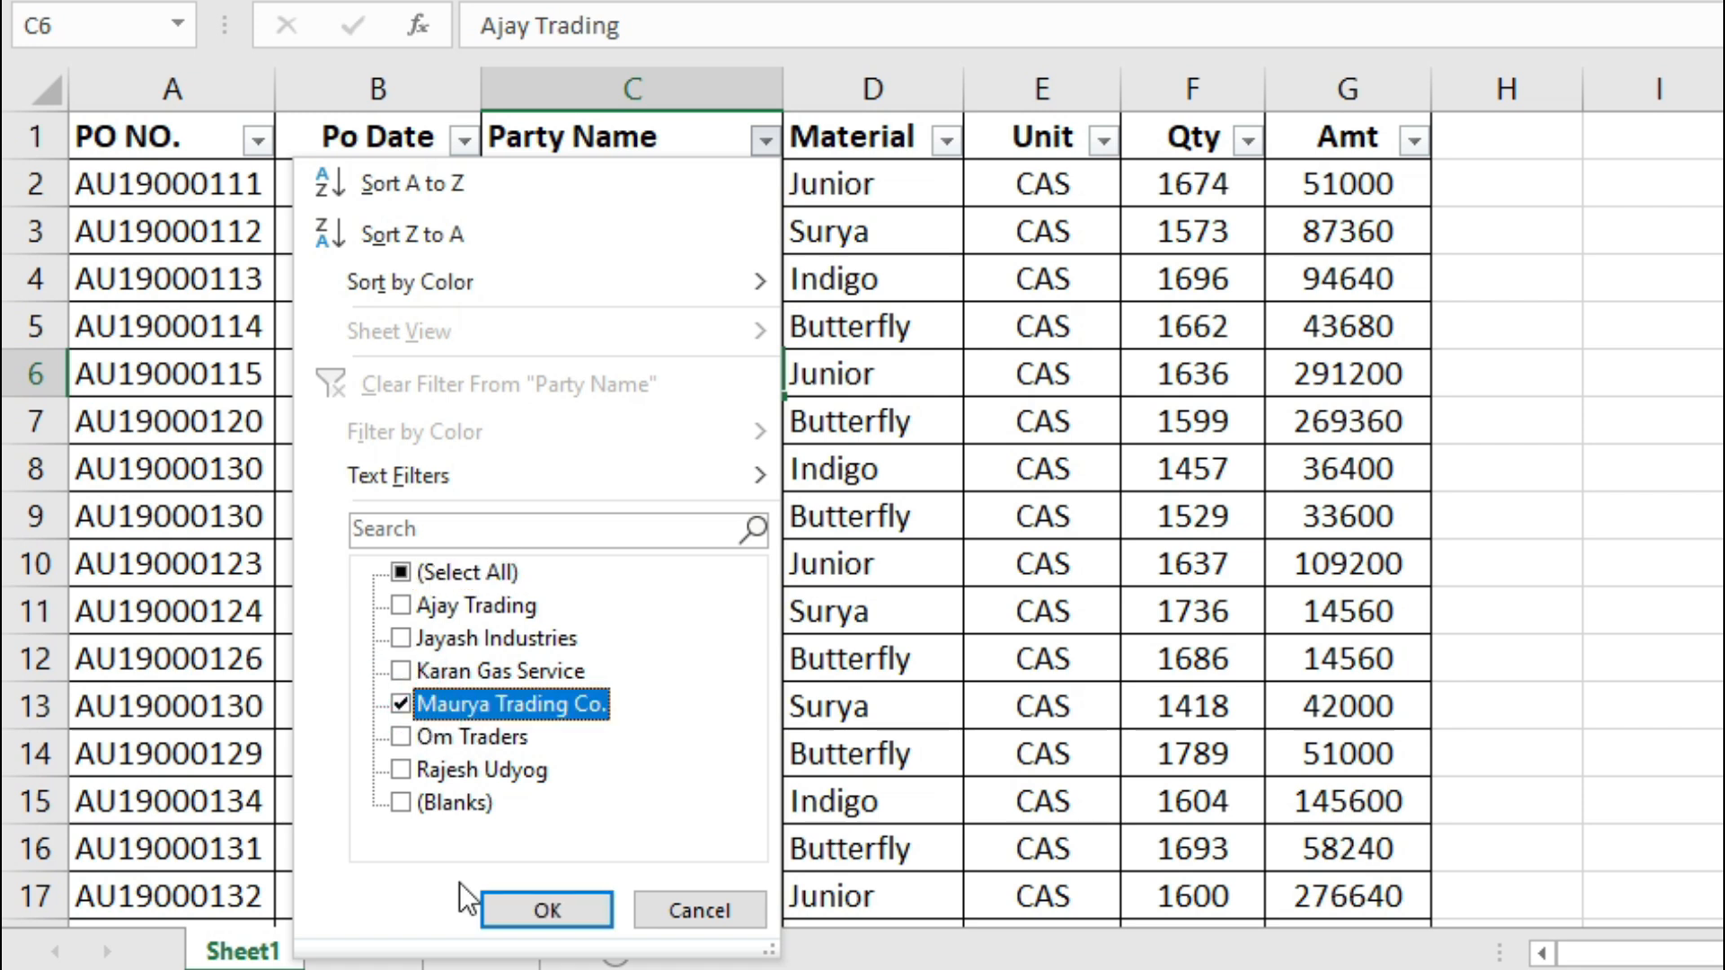
{"action": "left_click", "coordinate": [575, 926]}
{"action": "left_click", "coordinate": [658, 278]}
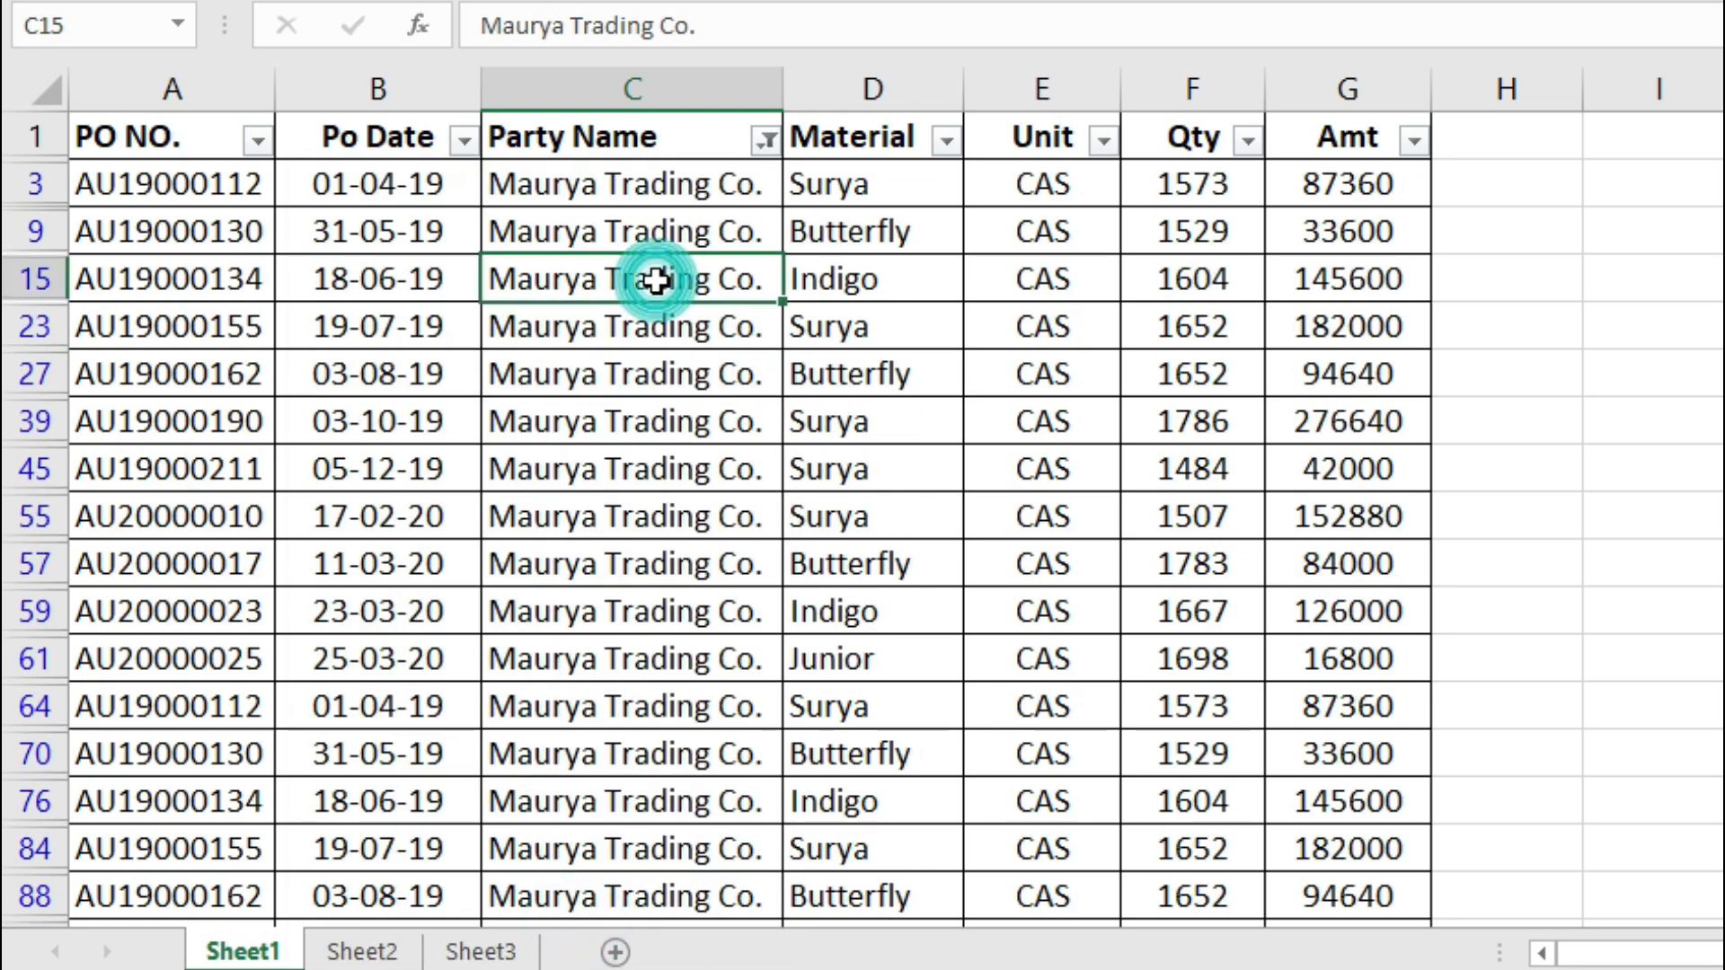
{"action": "scroll", "coordinate": [653, 516], "scroll_direction": "down", "scroll_amount": 1}
{"action": "scroll", "coordinate": [653, 516], "scroll_direction": "down", "scroll_amount": 2}
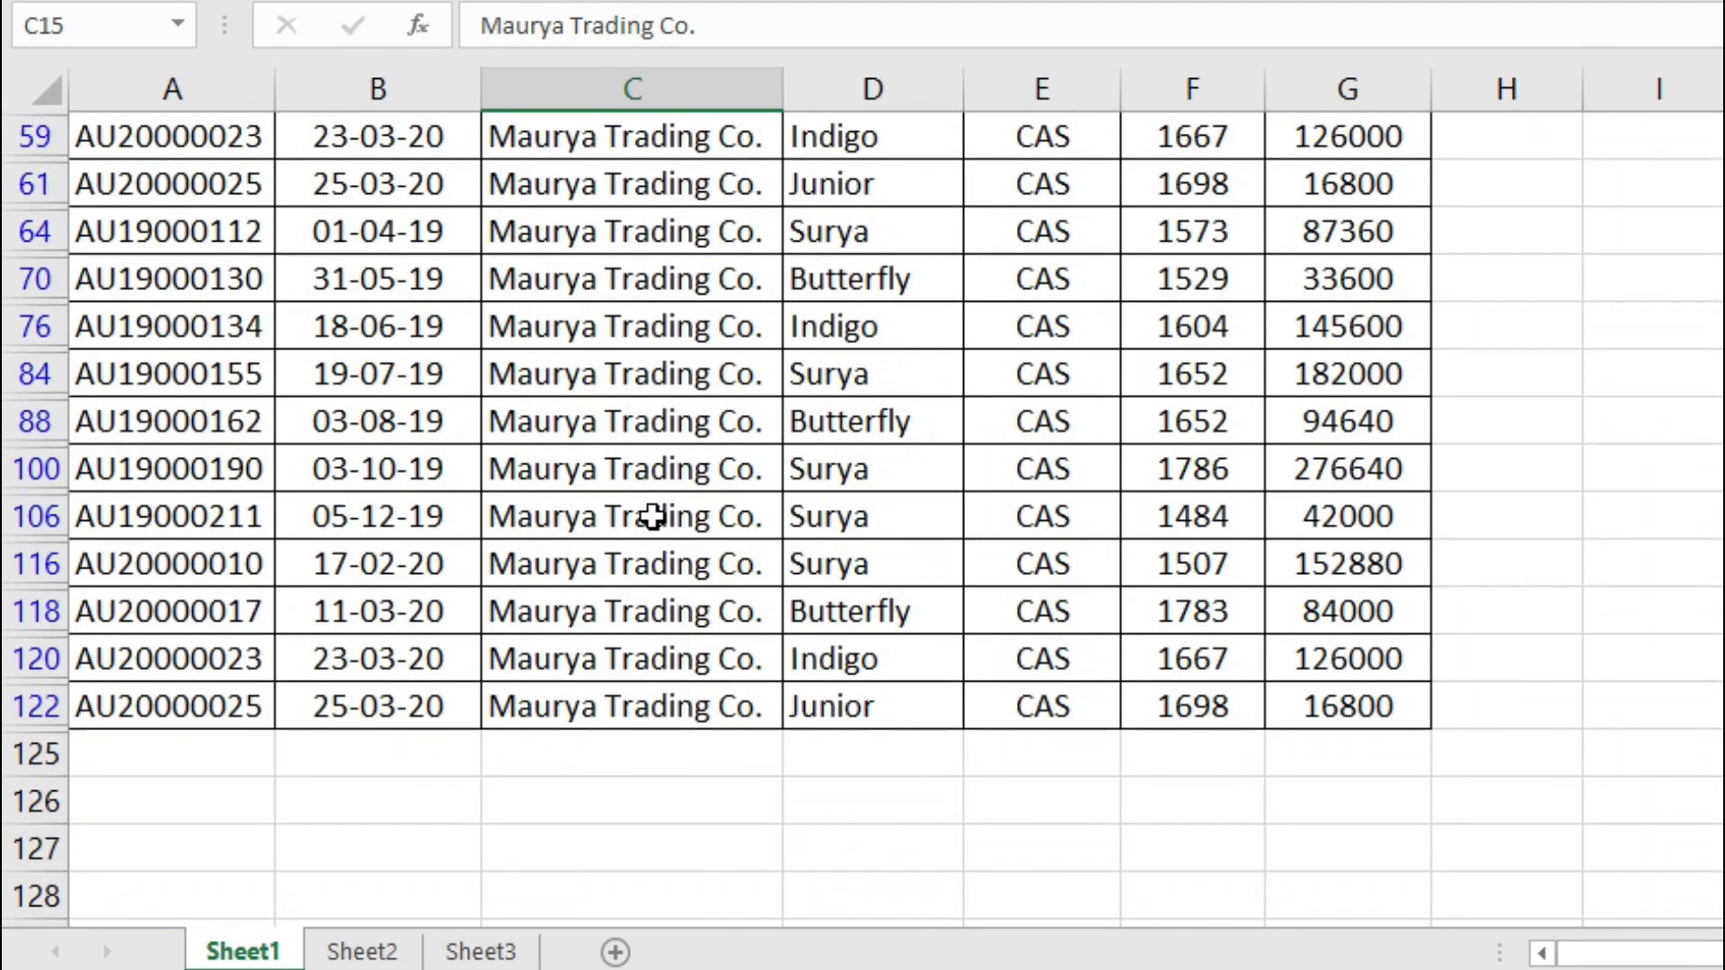
{"action": "scroll", "coordinate": [653, 517], "scroll_direction": "up", "scroll_amount": 2}
{"action": "scroll", "coordinate": [653, 516], "scroll_direction": "up", "scroll_amount": 1}
{"action": "scroll", "coordinate": [689, 329], "scroll_direction": "up", "scroll_amount": 1}
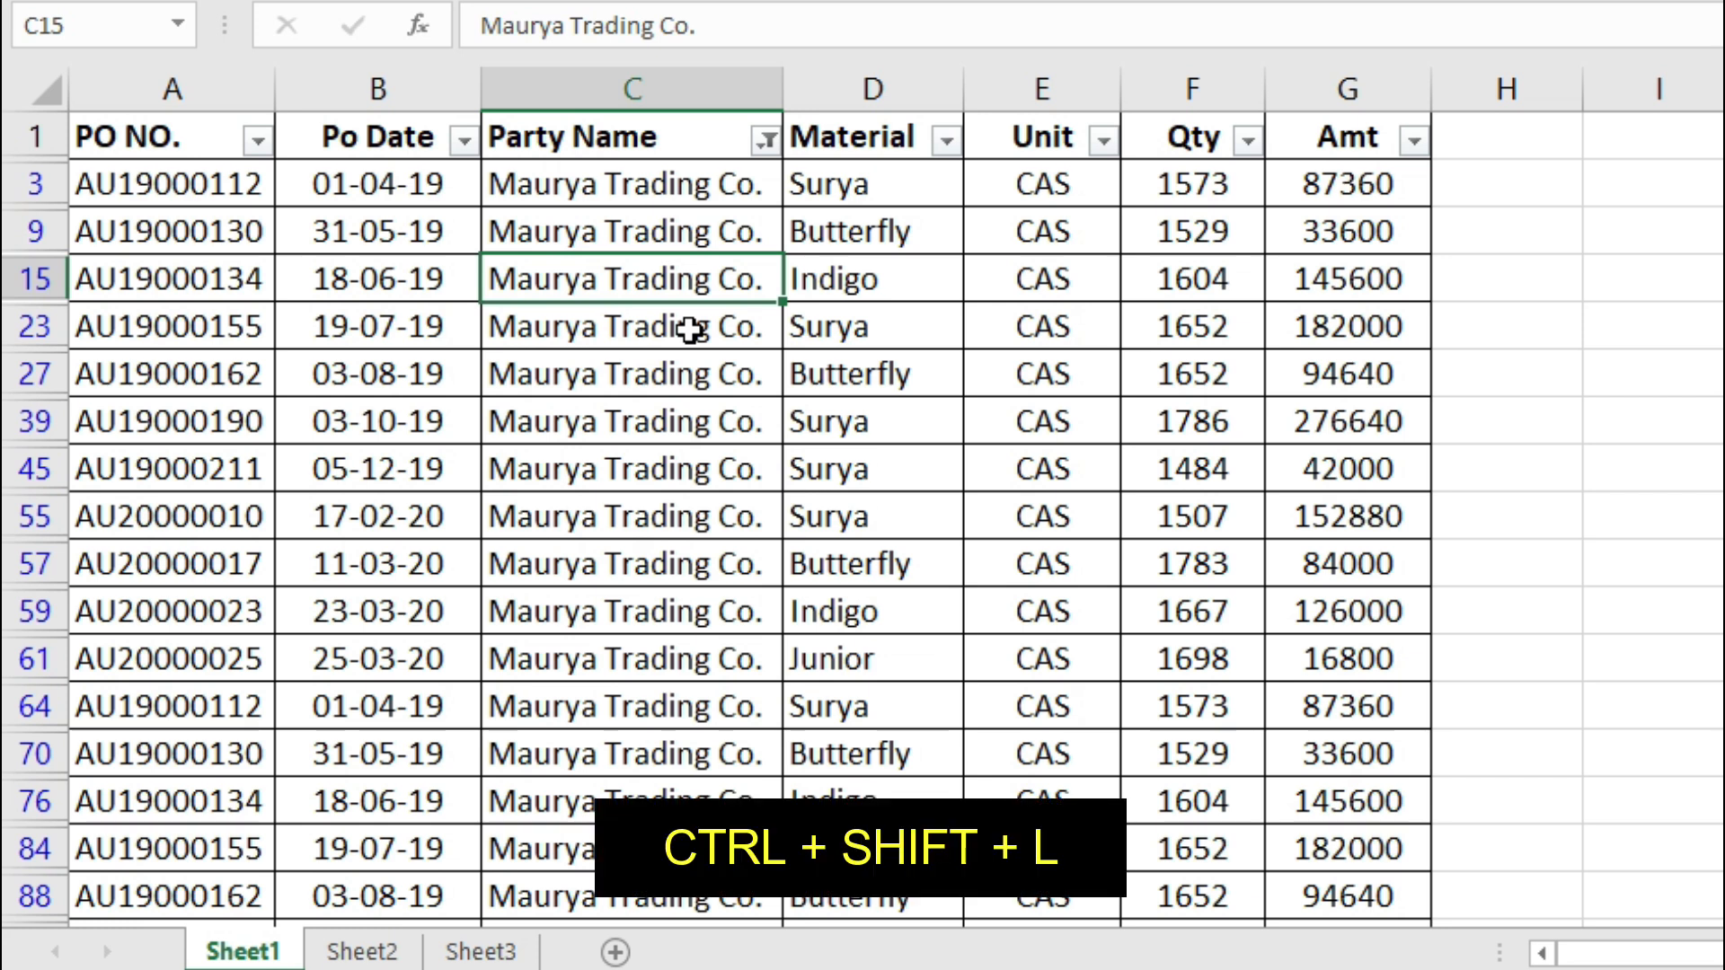
Step: Clear the filter, then filter the table by the Ajay Trading cell's value
{"action": "key", "text": "ctrl+shift+l"}
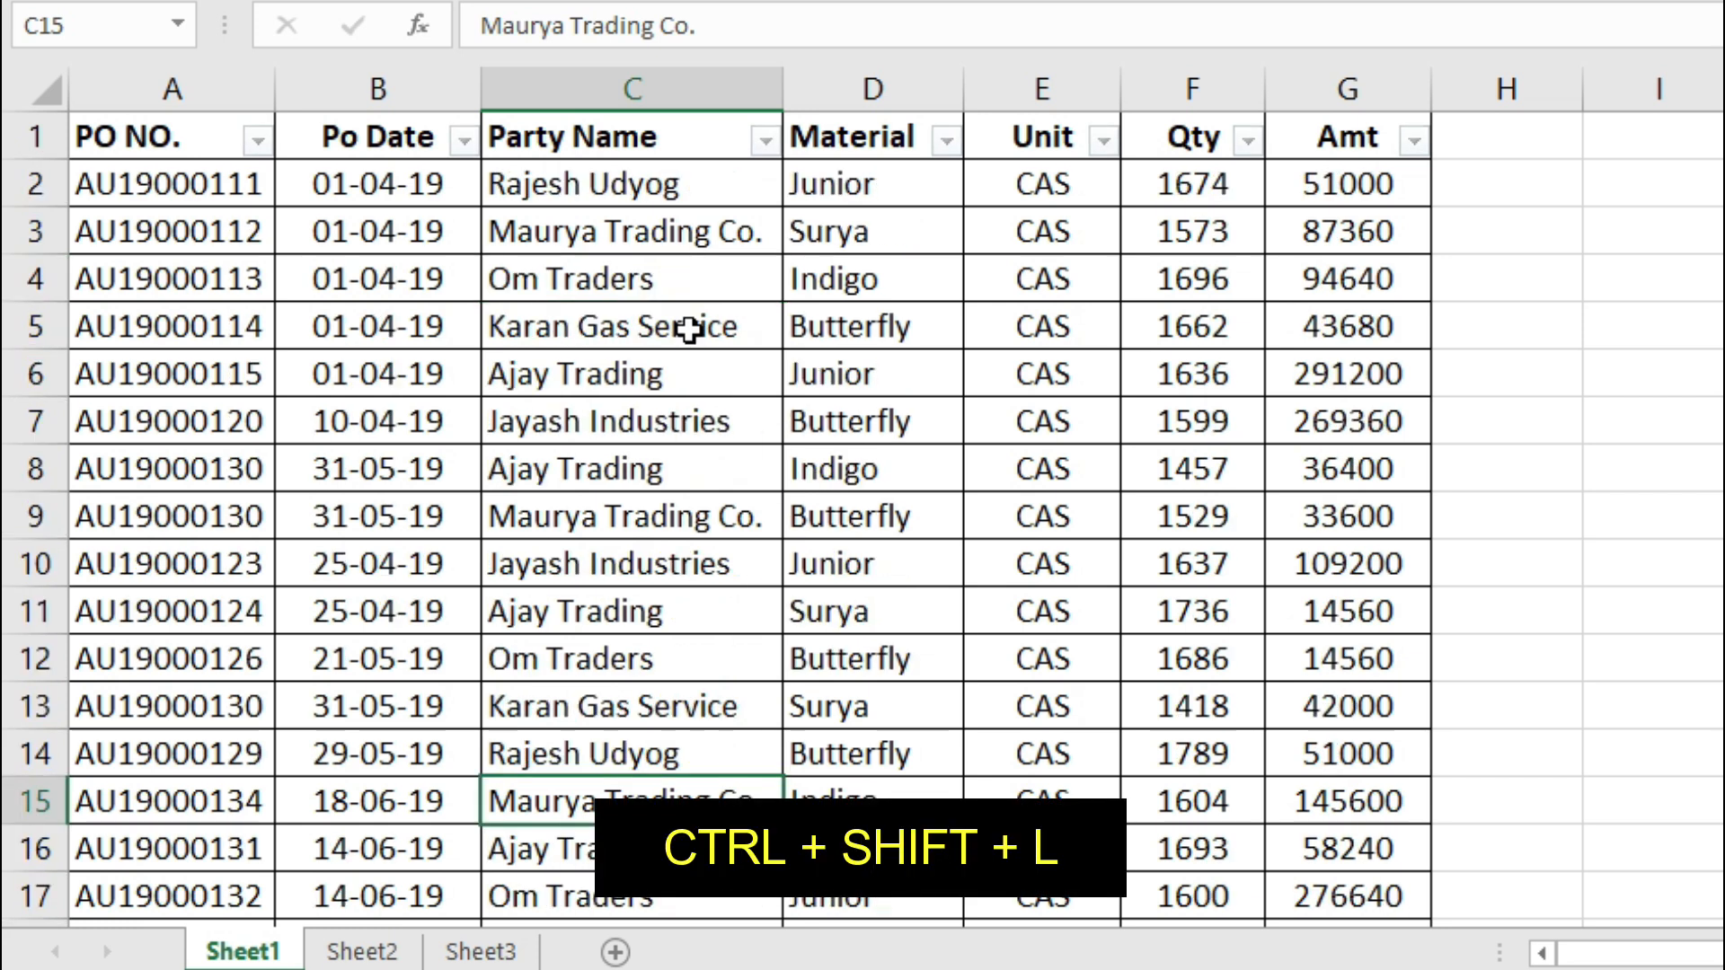
{"action": "left_click", "coordinate": [689, 330]}
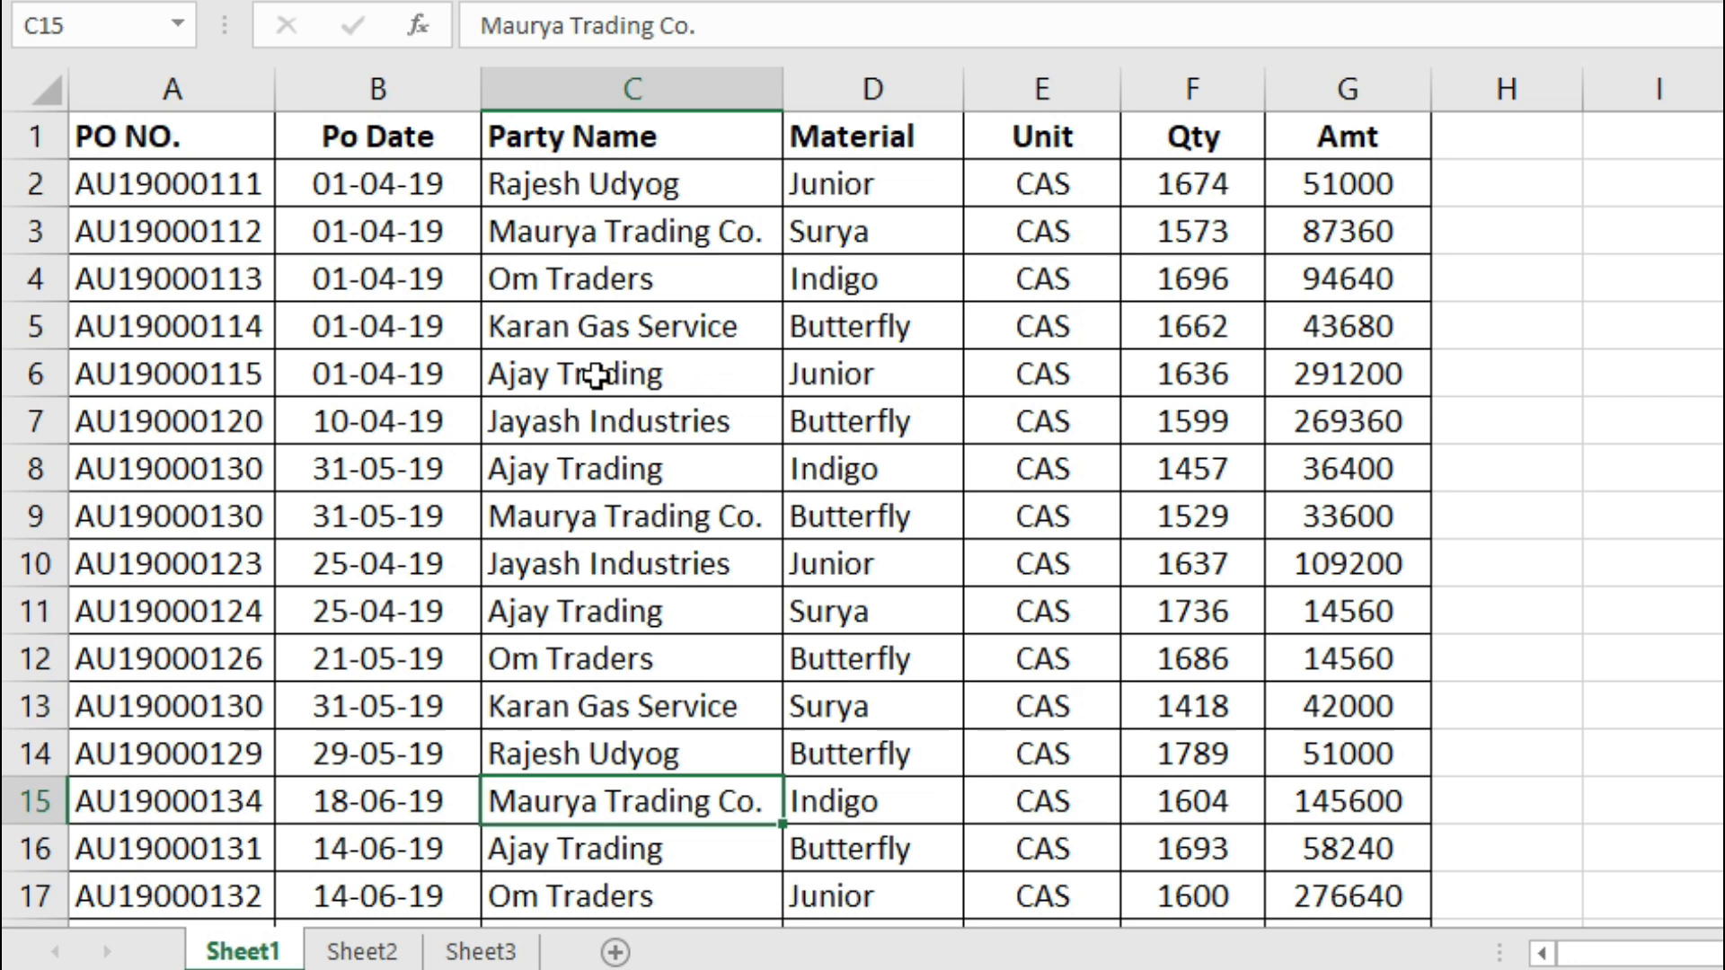
{"action": "right_click", "coordinate": [676, 376]}
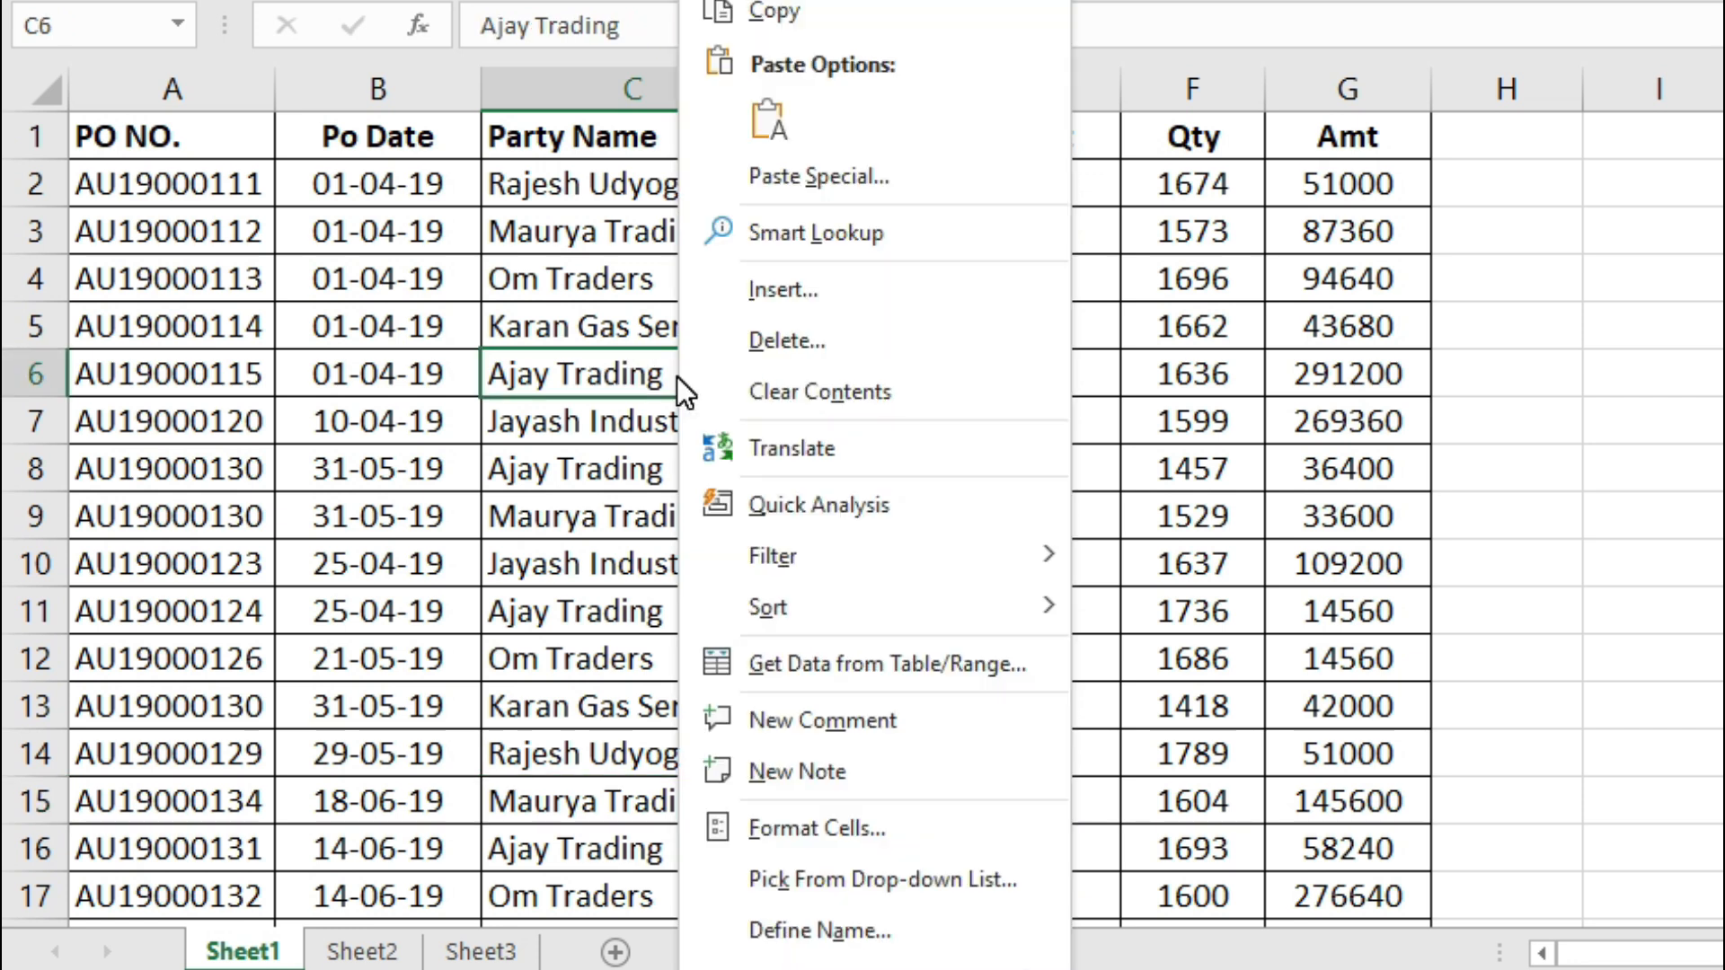
{"action": "mouse_move", "coordinate": [857, 553]}
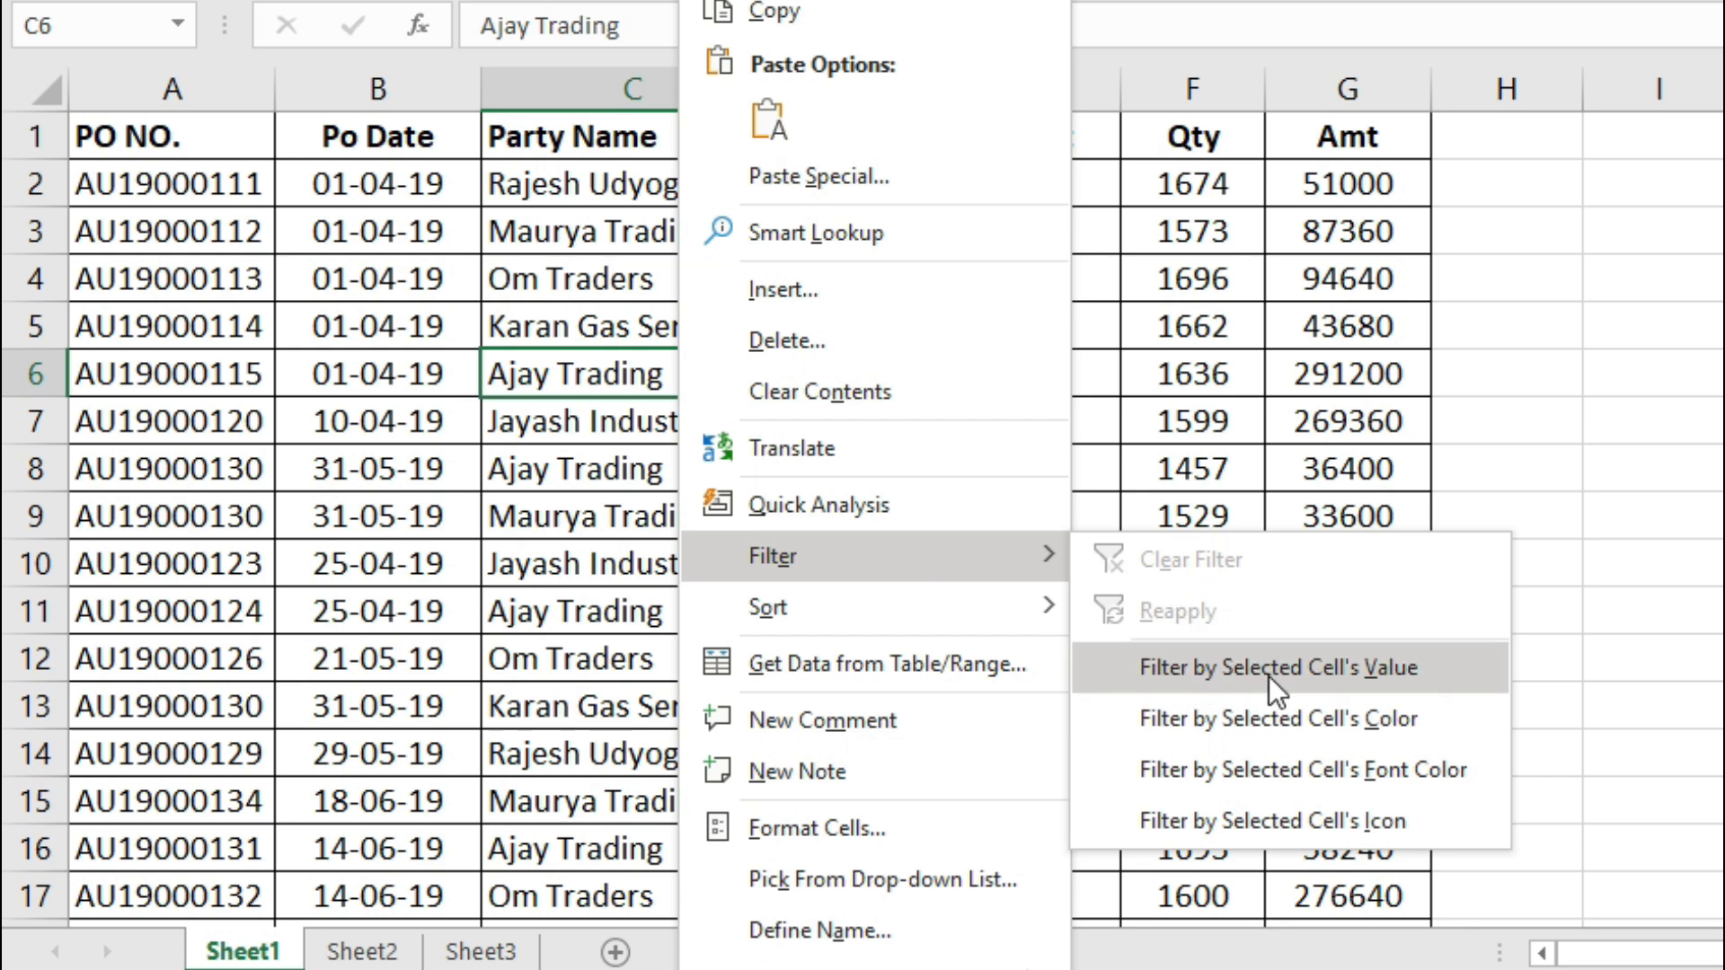
{"action": "left_click", "coordinate": [1438, 675]}
{"action": "scroll", "coordinate": [645, 449], "scroll_direction": "down", "scroll_amount": 2}
{"action": "scroll", "coordinate": [643, 462], "scroll_direction": "up", "scroll_amount": 2}
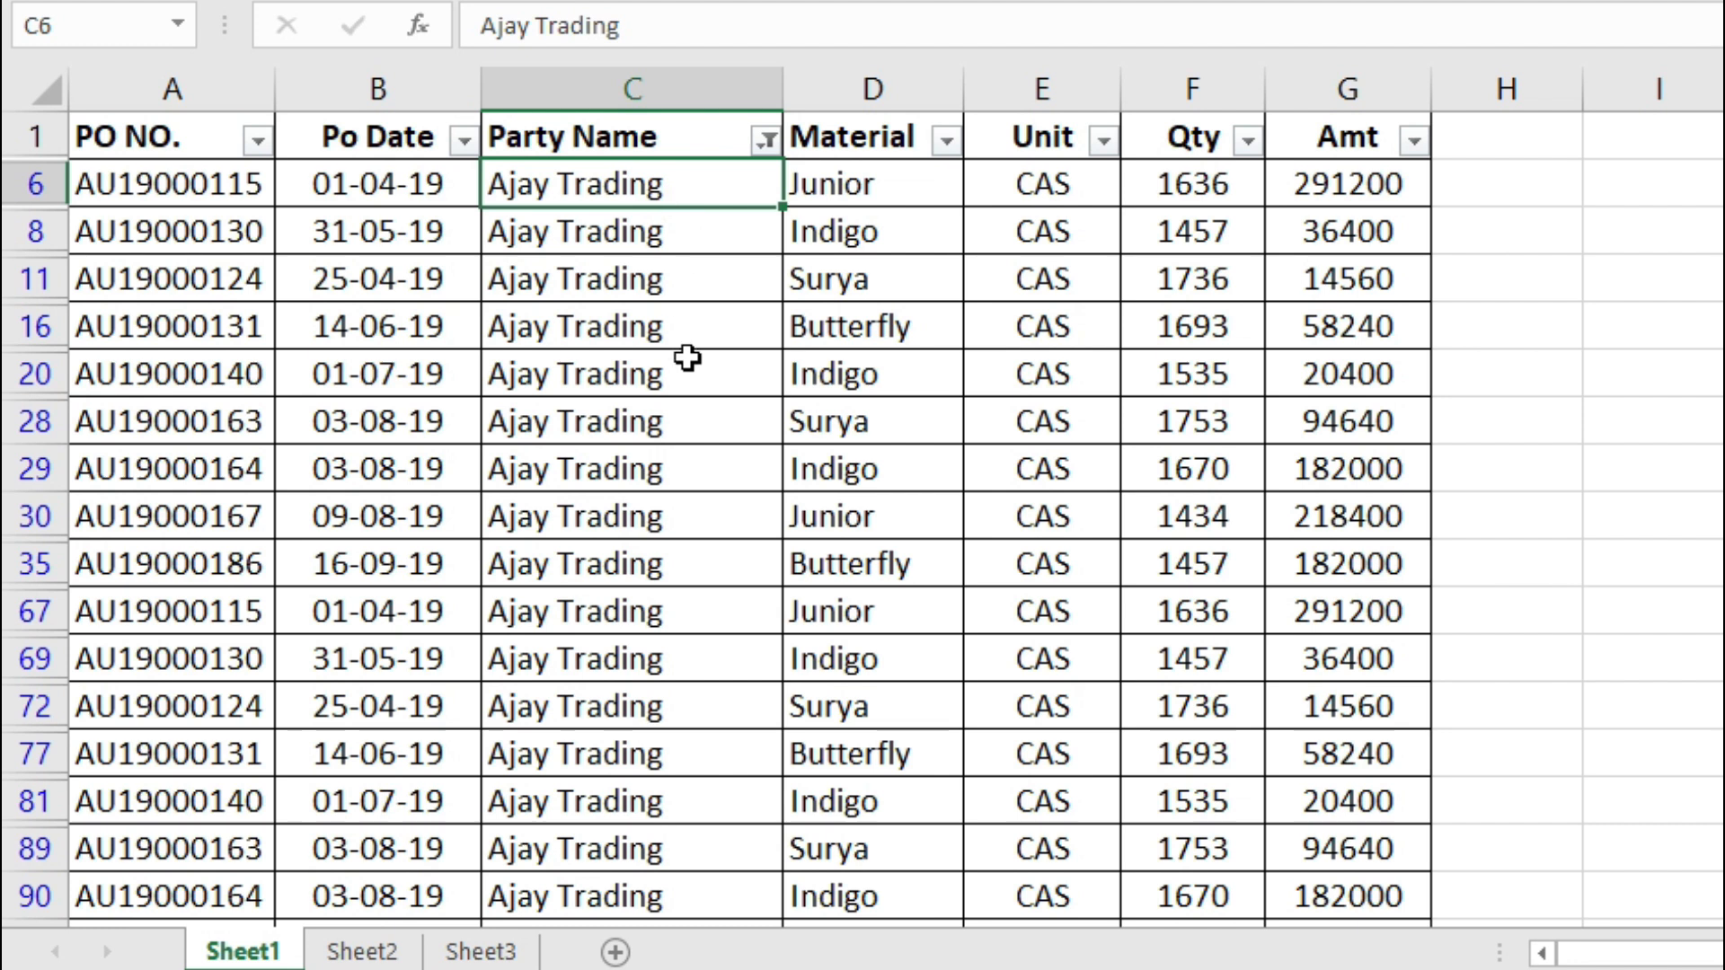
{"action": "scroll", "coordinate": [697, 395], "scroll_direction": "down", "scroll_amount": 1}
{"action": "scroll", "coordinate": [714, 441], "scroll_direction": "up", "scroll_amount": 1}
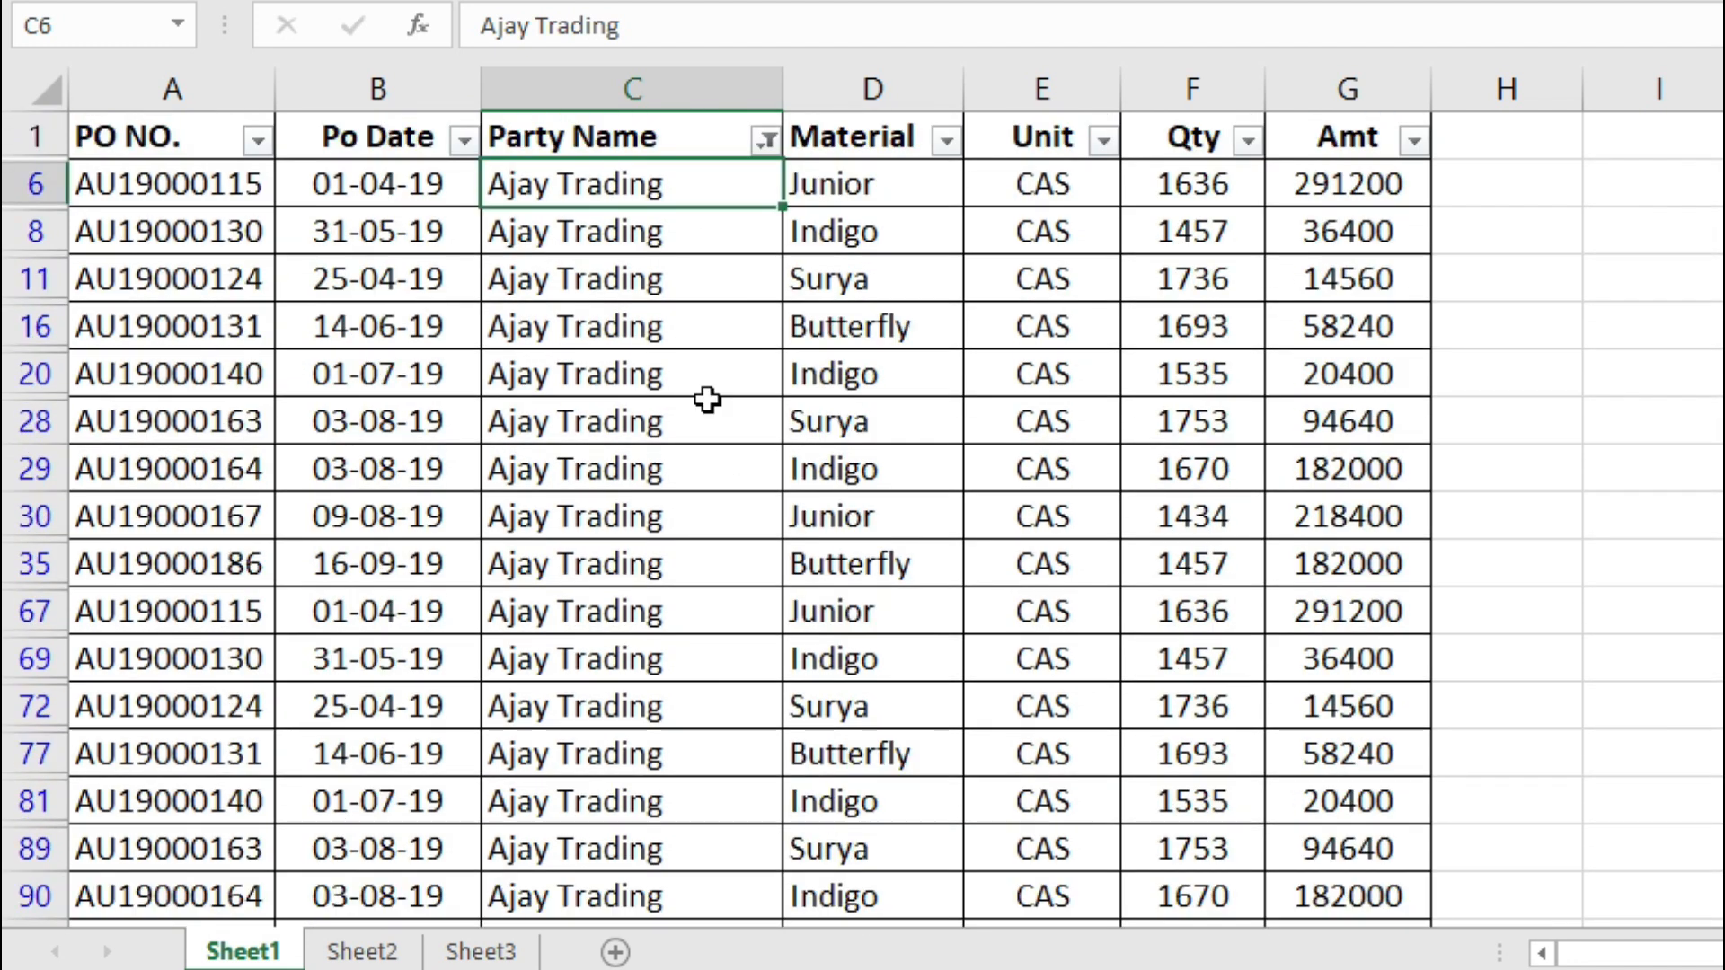
Step: Change the Party Name filter to show Karan Gas Service and Maurya Trading Co. only
{"action": "left_click_drag", "start_coordinate": [163, 129], "coordinate": [1323, 178]}
{"action": "left_click", "coordinate": [760, 331]}
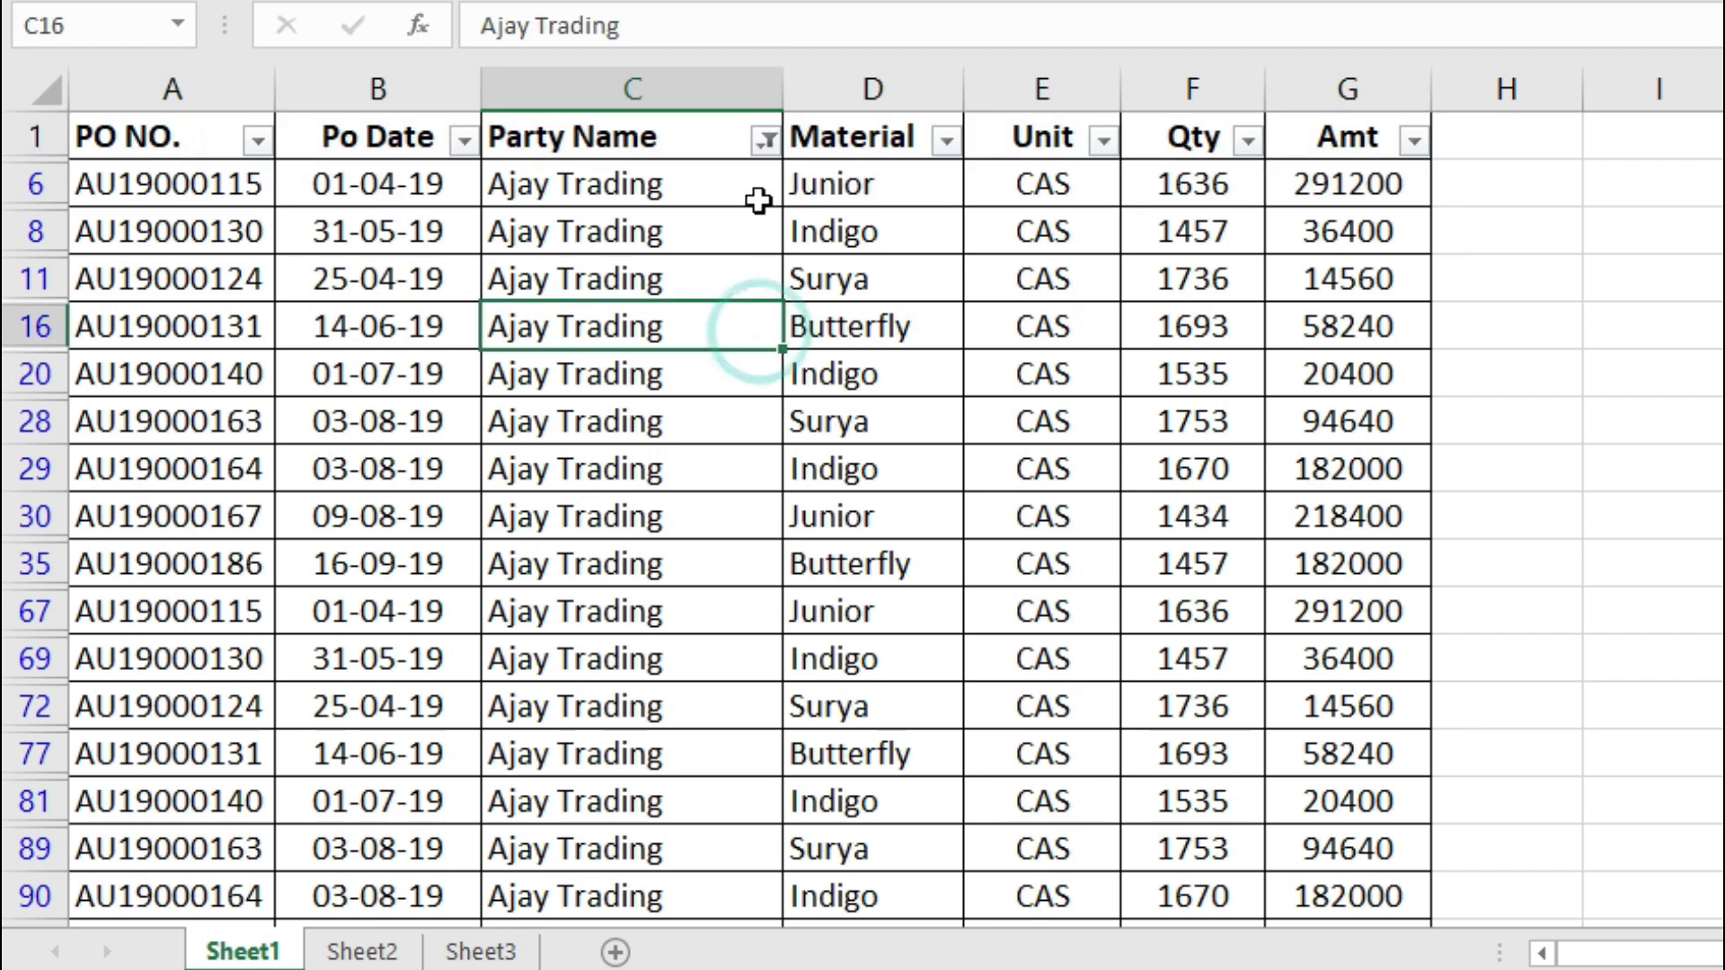
{"action": "left_click", "coordinate": [765, 140]}
{"action": "left_click", "coordinate": [440, 612]}
{"action": "left_click", "coordinate": [440, 670]}
{"action": "left_click", "coordinate": [445, 704]}
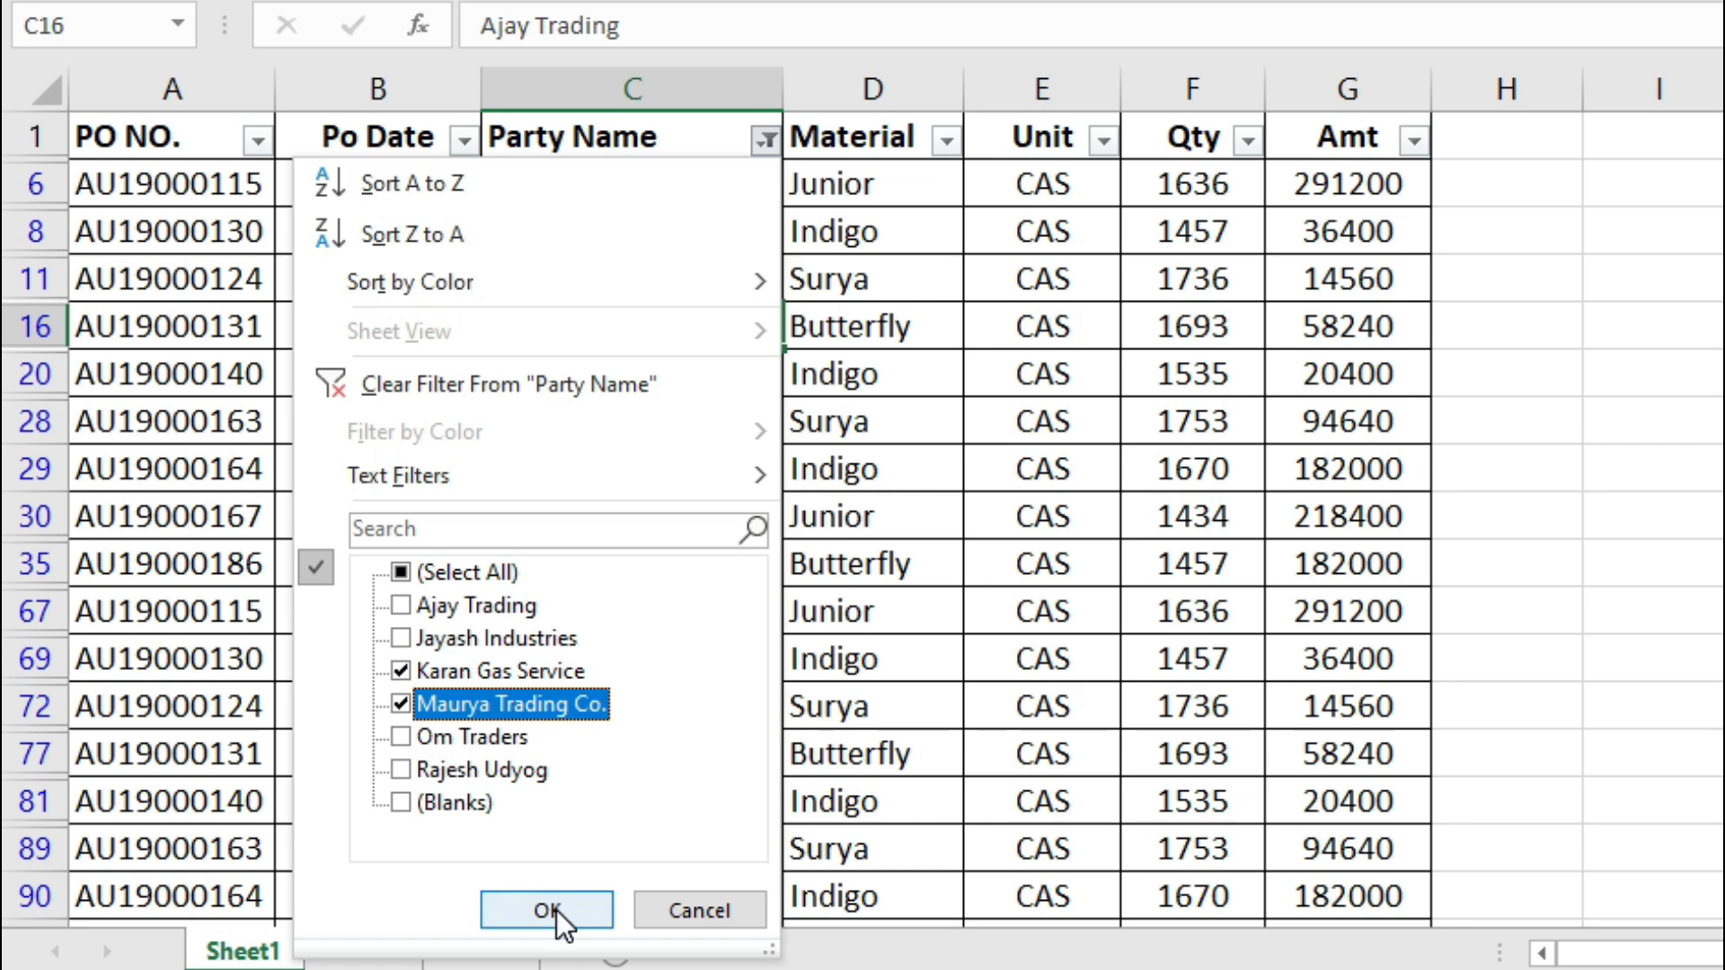
{"action": "left_click", "coordinate": [550, 906]}
{"action": "left_click", "coordinate": [624, 463]}
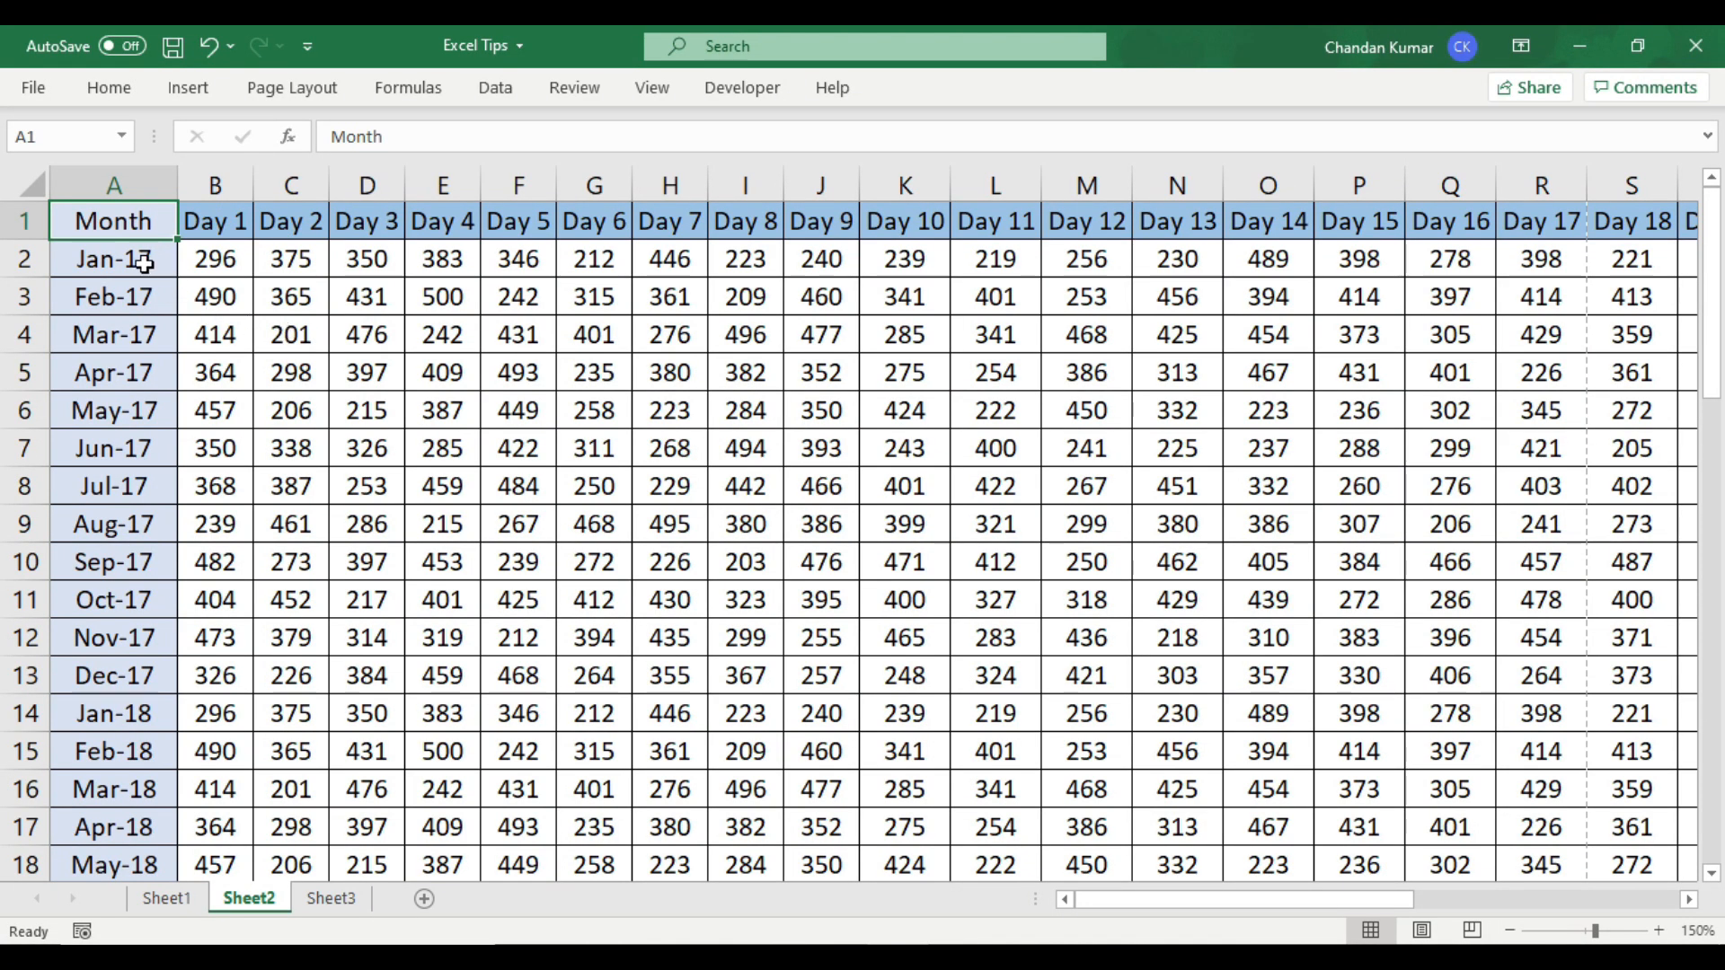
Step: Jump to the last month in column A, scroll back up, and select column A and row 1
{"action": "left_click", "coordinate": [143, 262]}
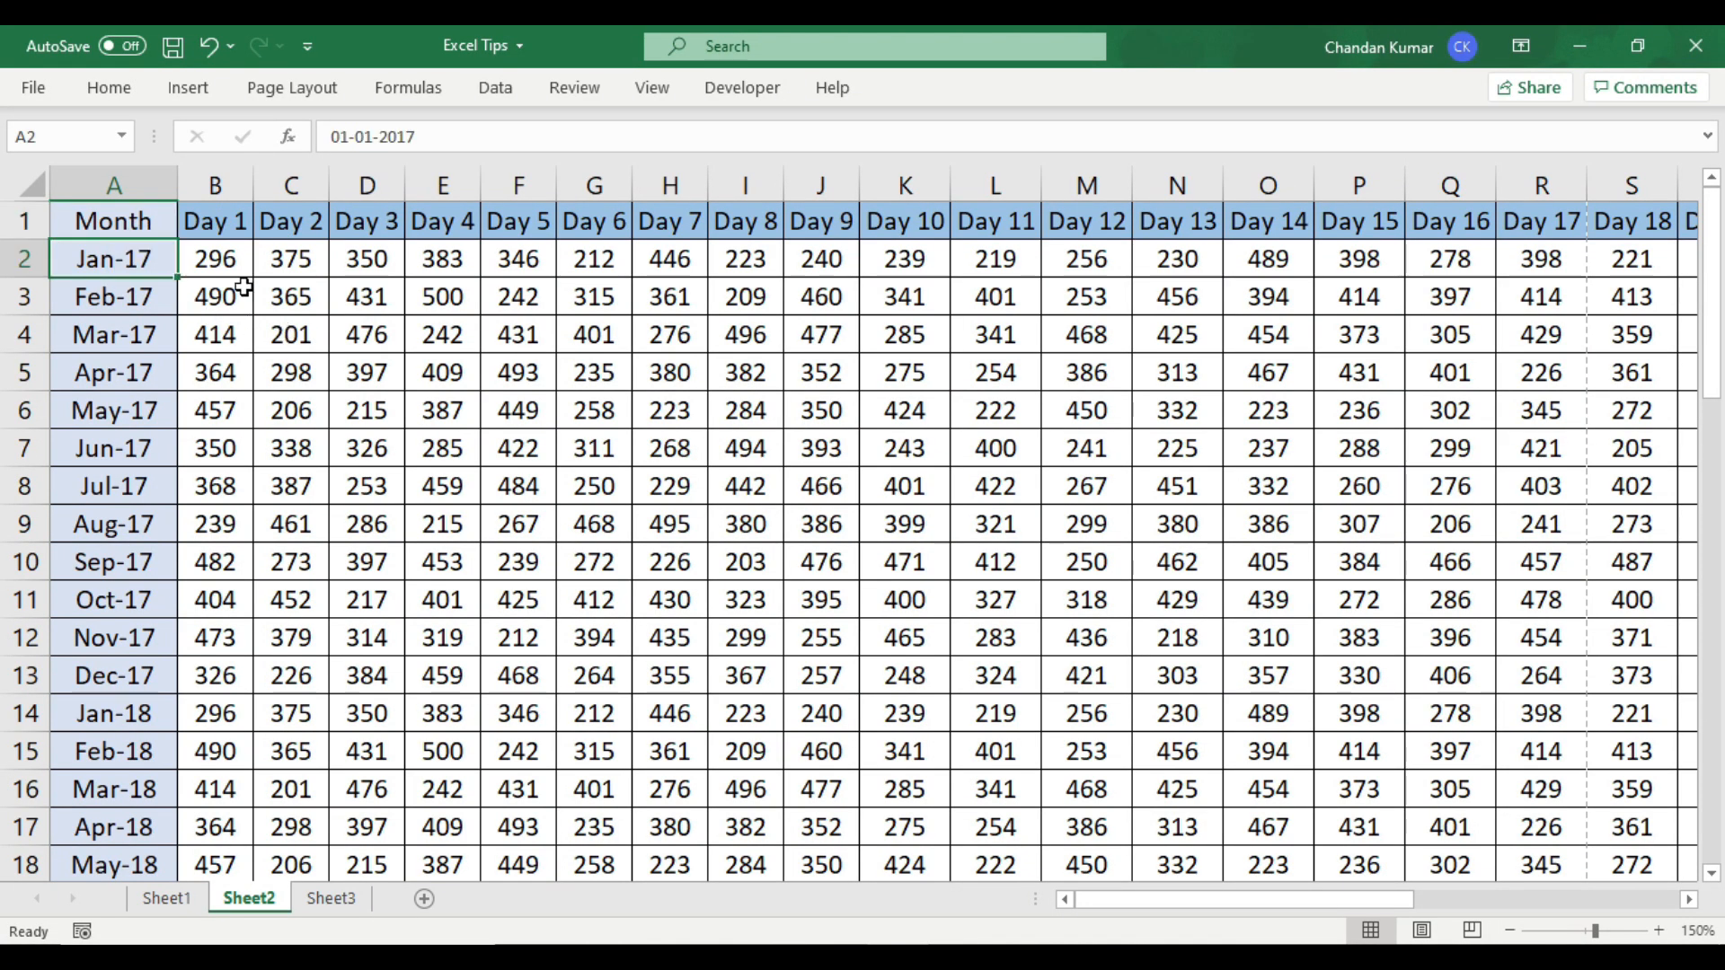
{"action": "key", "text": "ctrl+Down"}
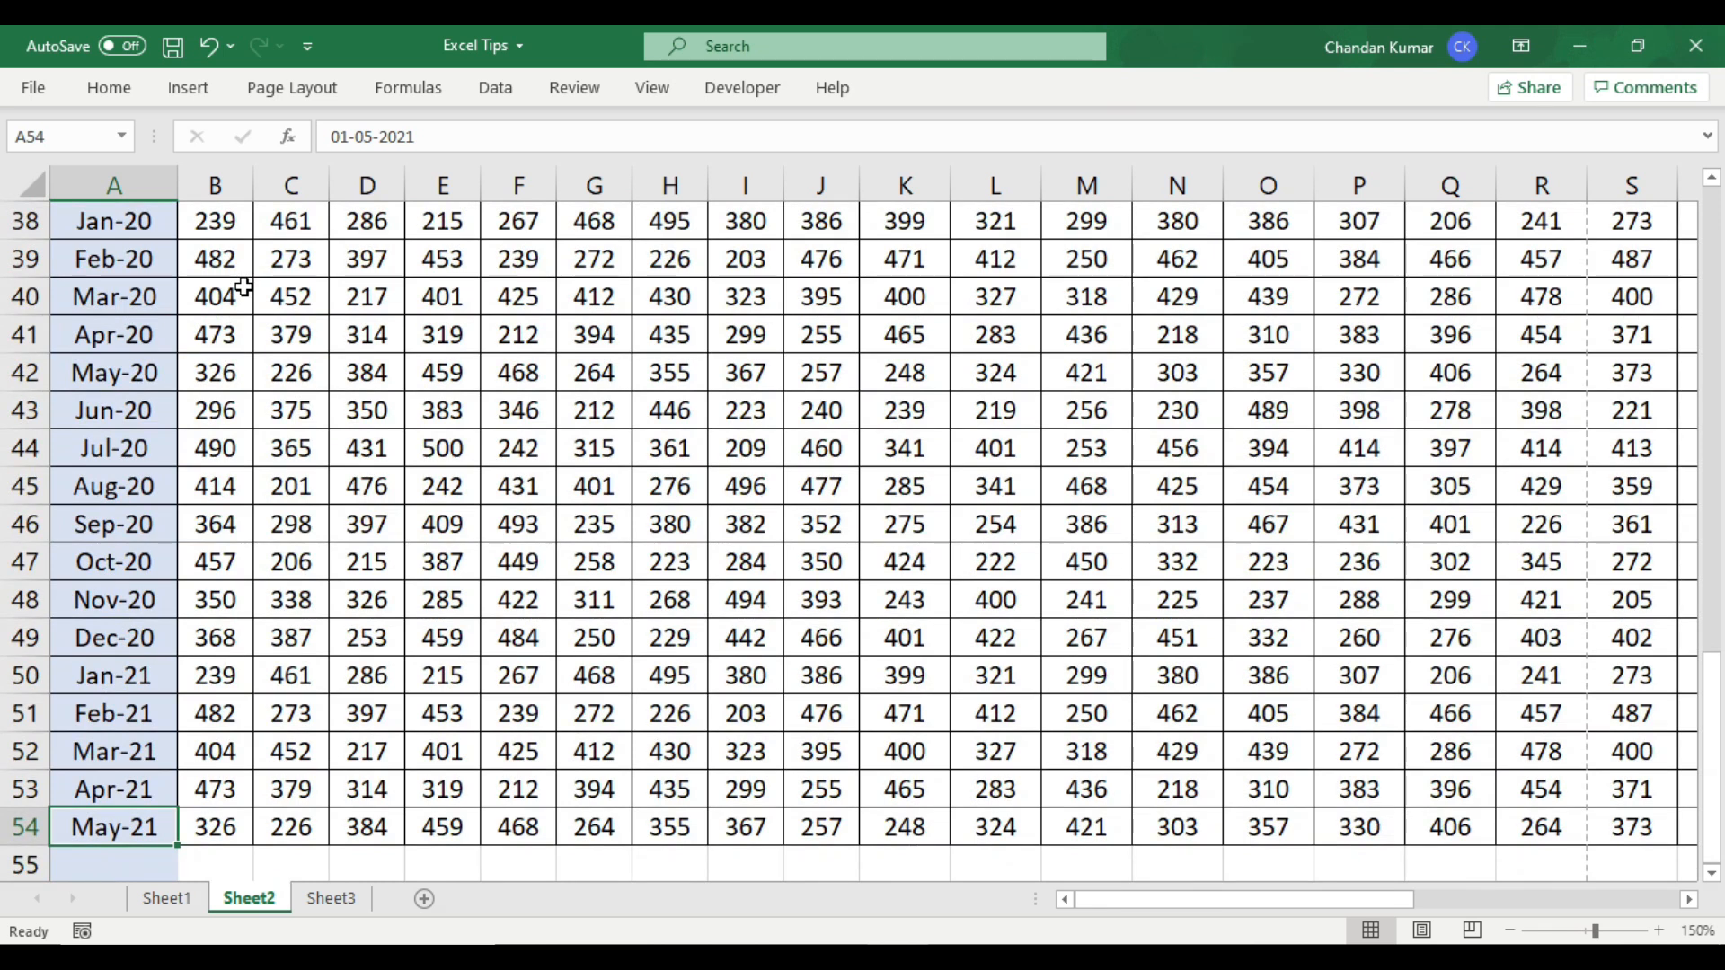
{"action": "scroll", "coordinate": [244, 288], "scroll_direction": "up", "scroll_amount": 12}
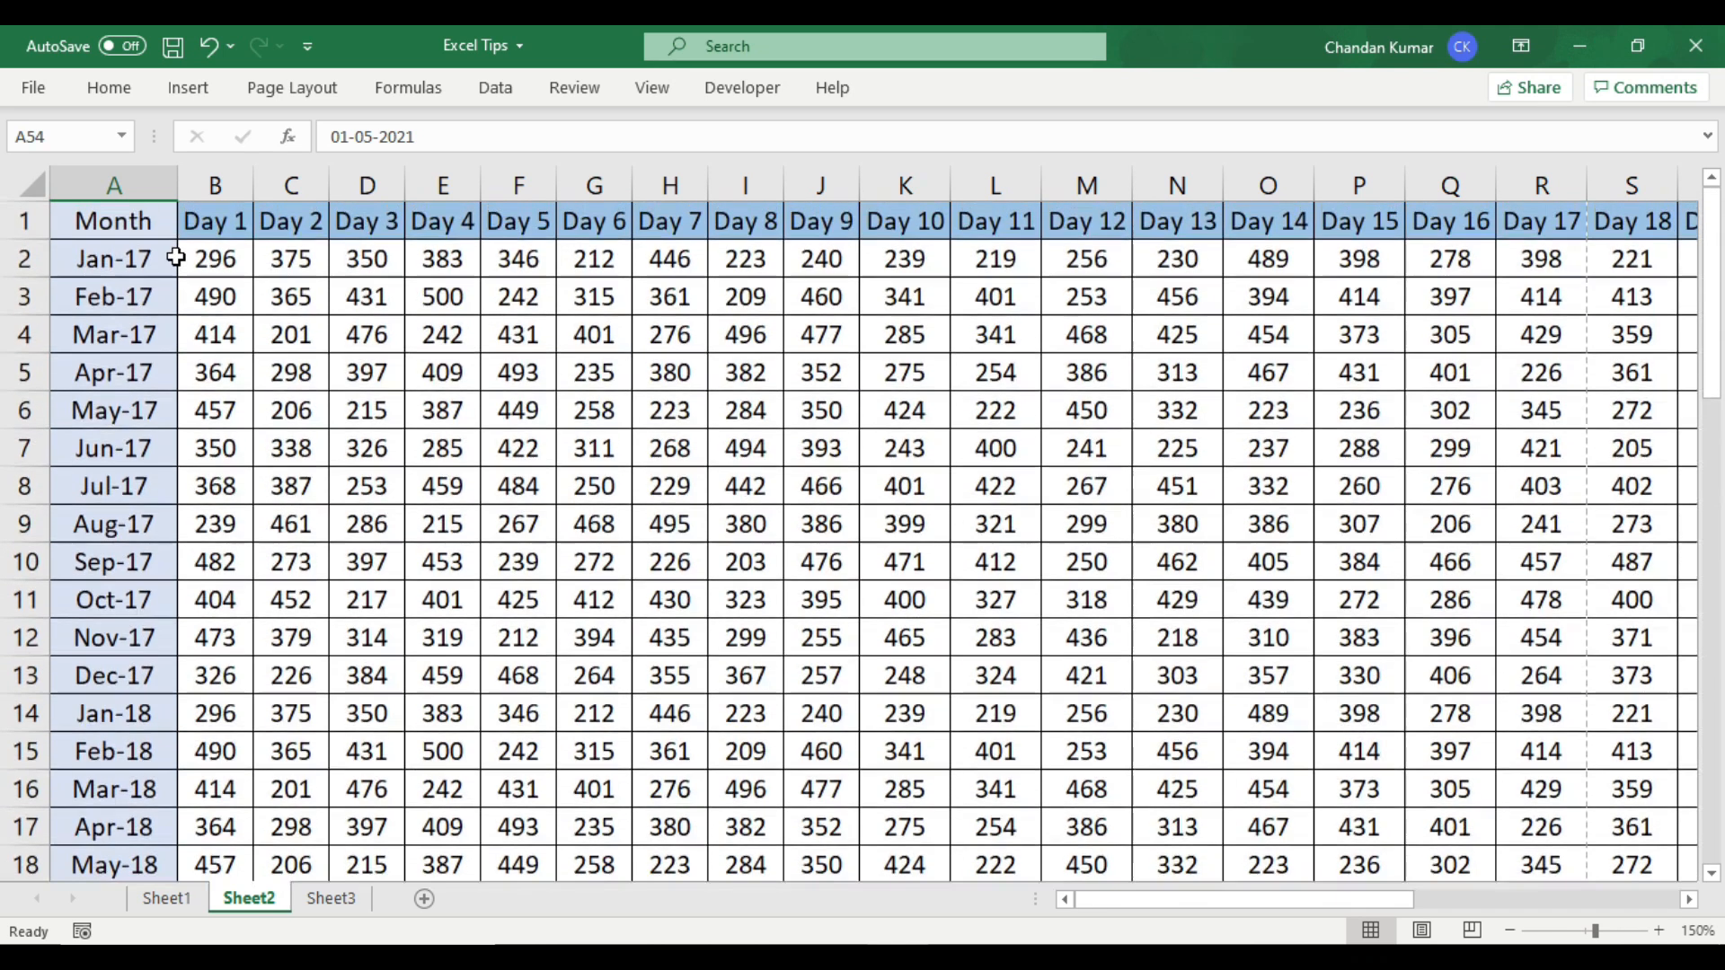
{"action": "left_click", "coordinate": [152, 185]}
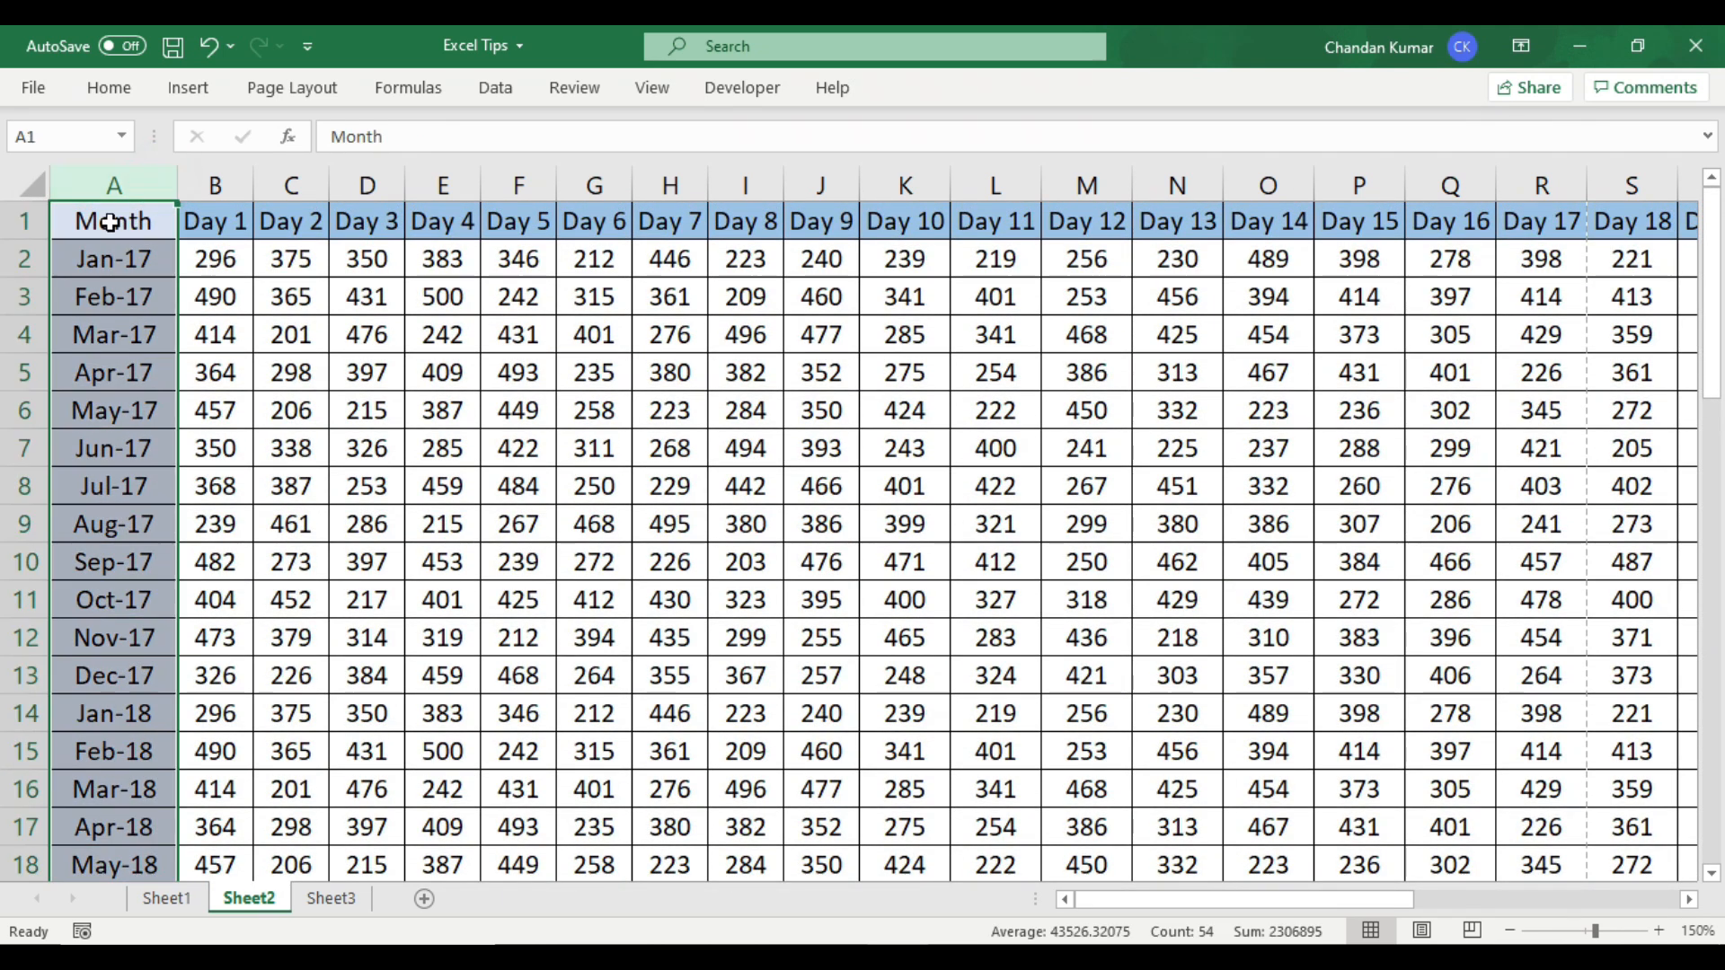
{"action": "left_click", "coordinate": [25, 221]}
Step: Scroll the sheet sideways and back, then bring up Sheet2's print preview
{"action": "left_click_drag", "start_coordinate": [1148, 897], "coordinate": [1465, 898]}
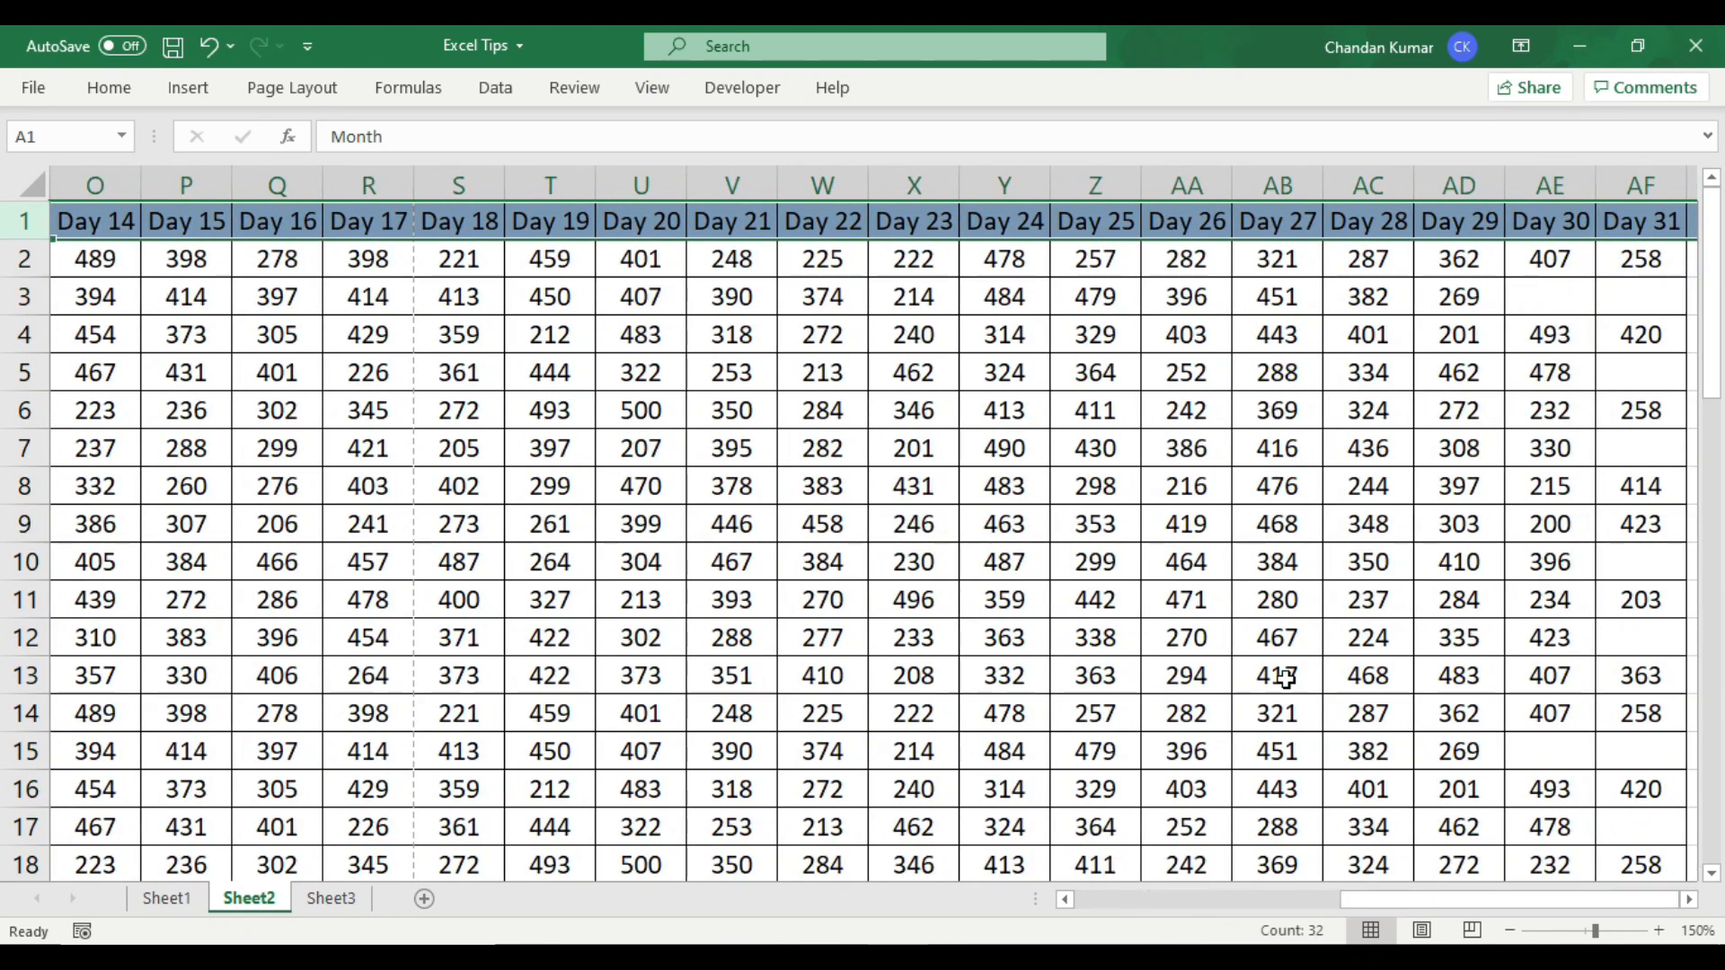
{"action": "left_click", "coordinate": [791, 352]}
{"action": "left_click_drag", "start_coordinate": [1348, 899], "coordinate": [1085, 900]}
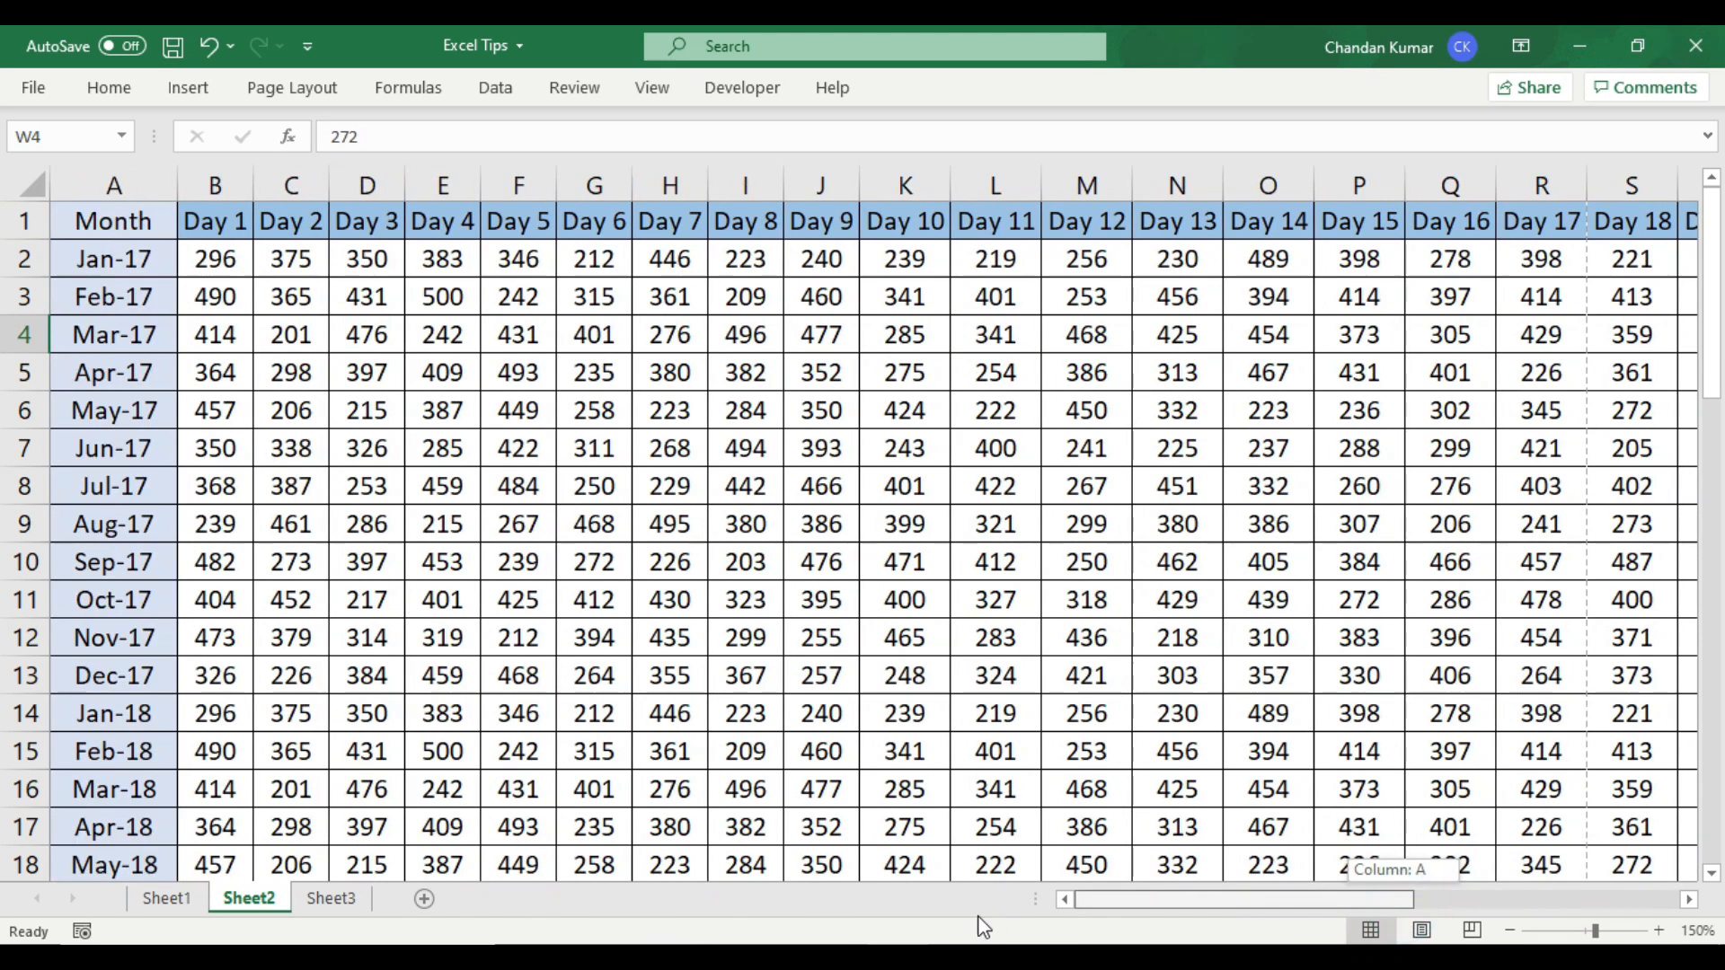
{"action": "left_click", "coordinate": [690, 487]}
{"action": "key", "text": "ctrl+p"}
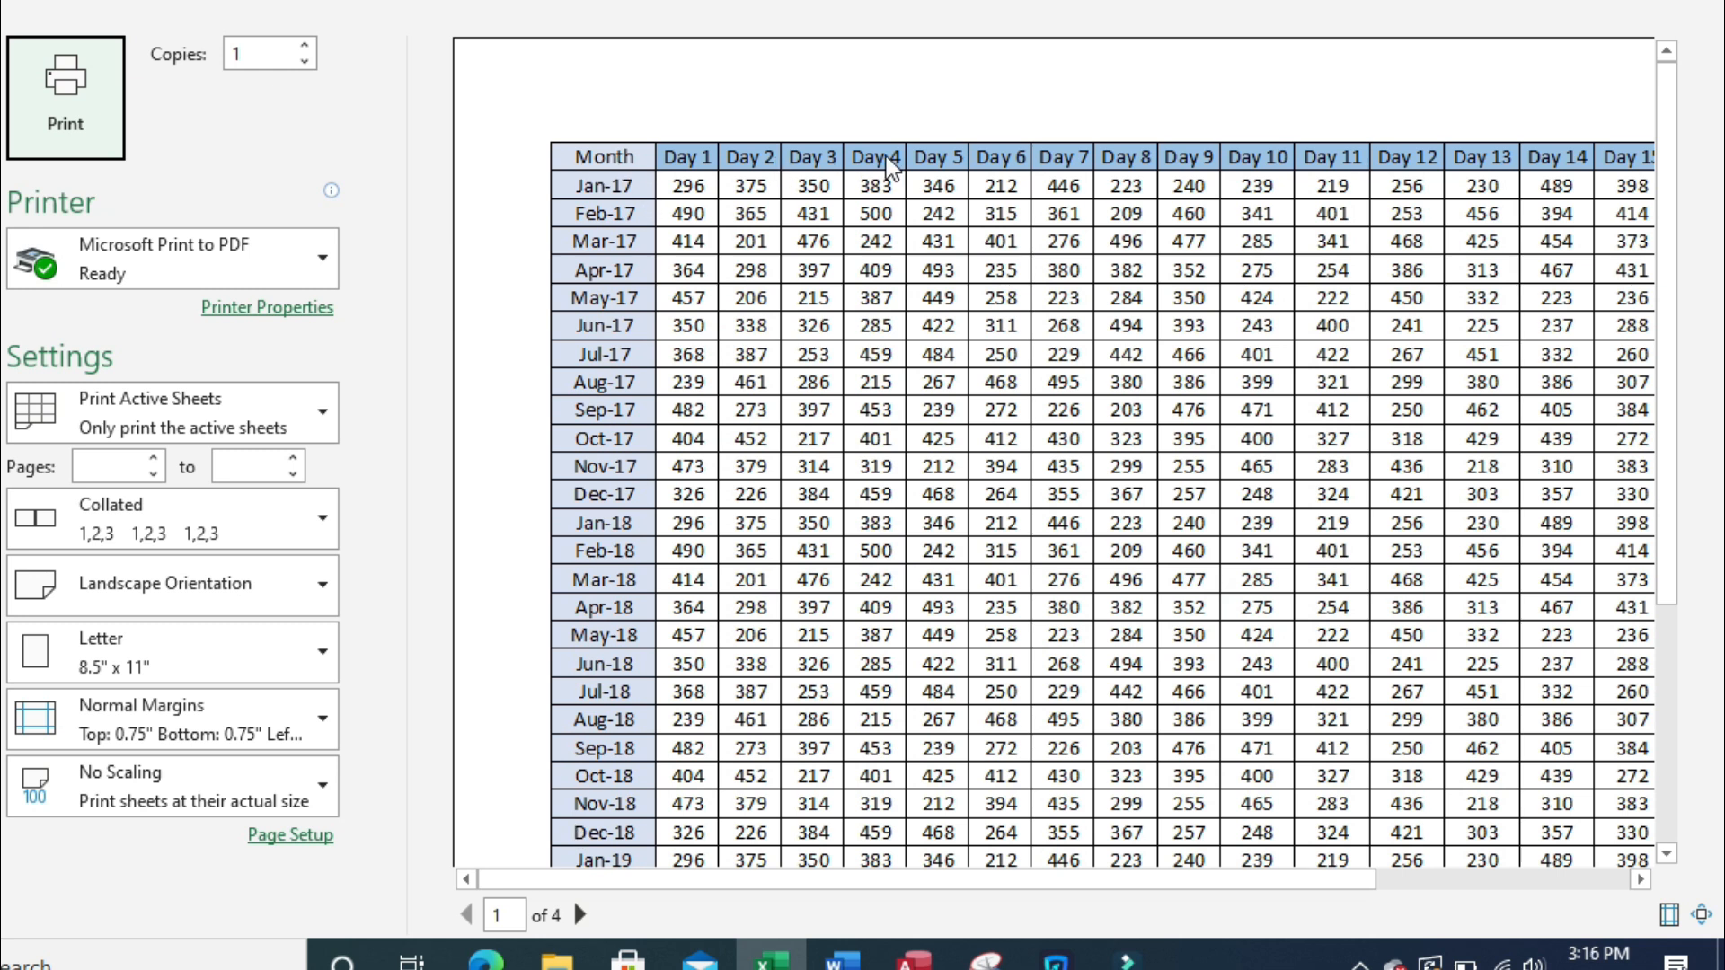
{"action": "scroll", "coordinate": [777, 382], "scroll_direction": "down", "scroll_amount": 3}
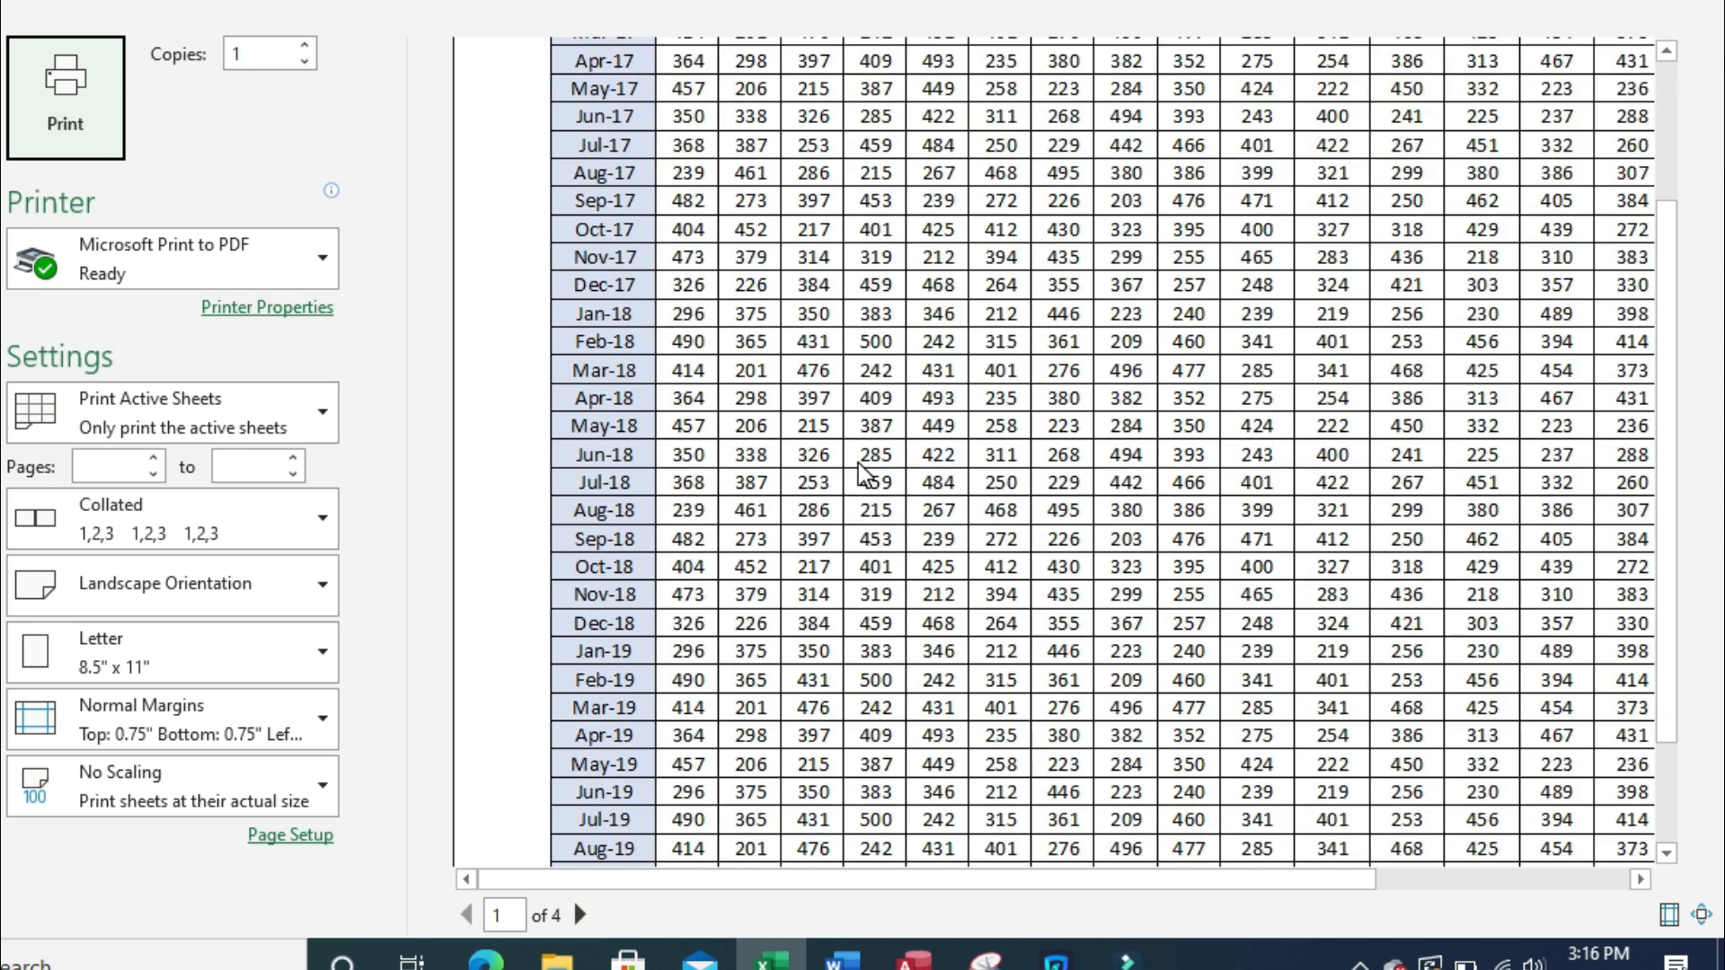
{"action": "scroll", "coordinate": [858, 476], "scroll_direction": "down", "scroll_amount": 5}
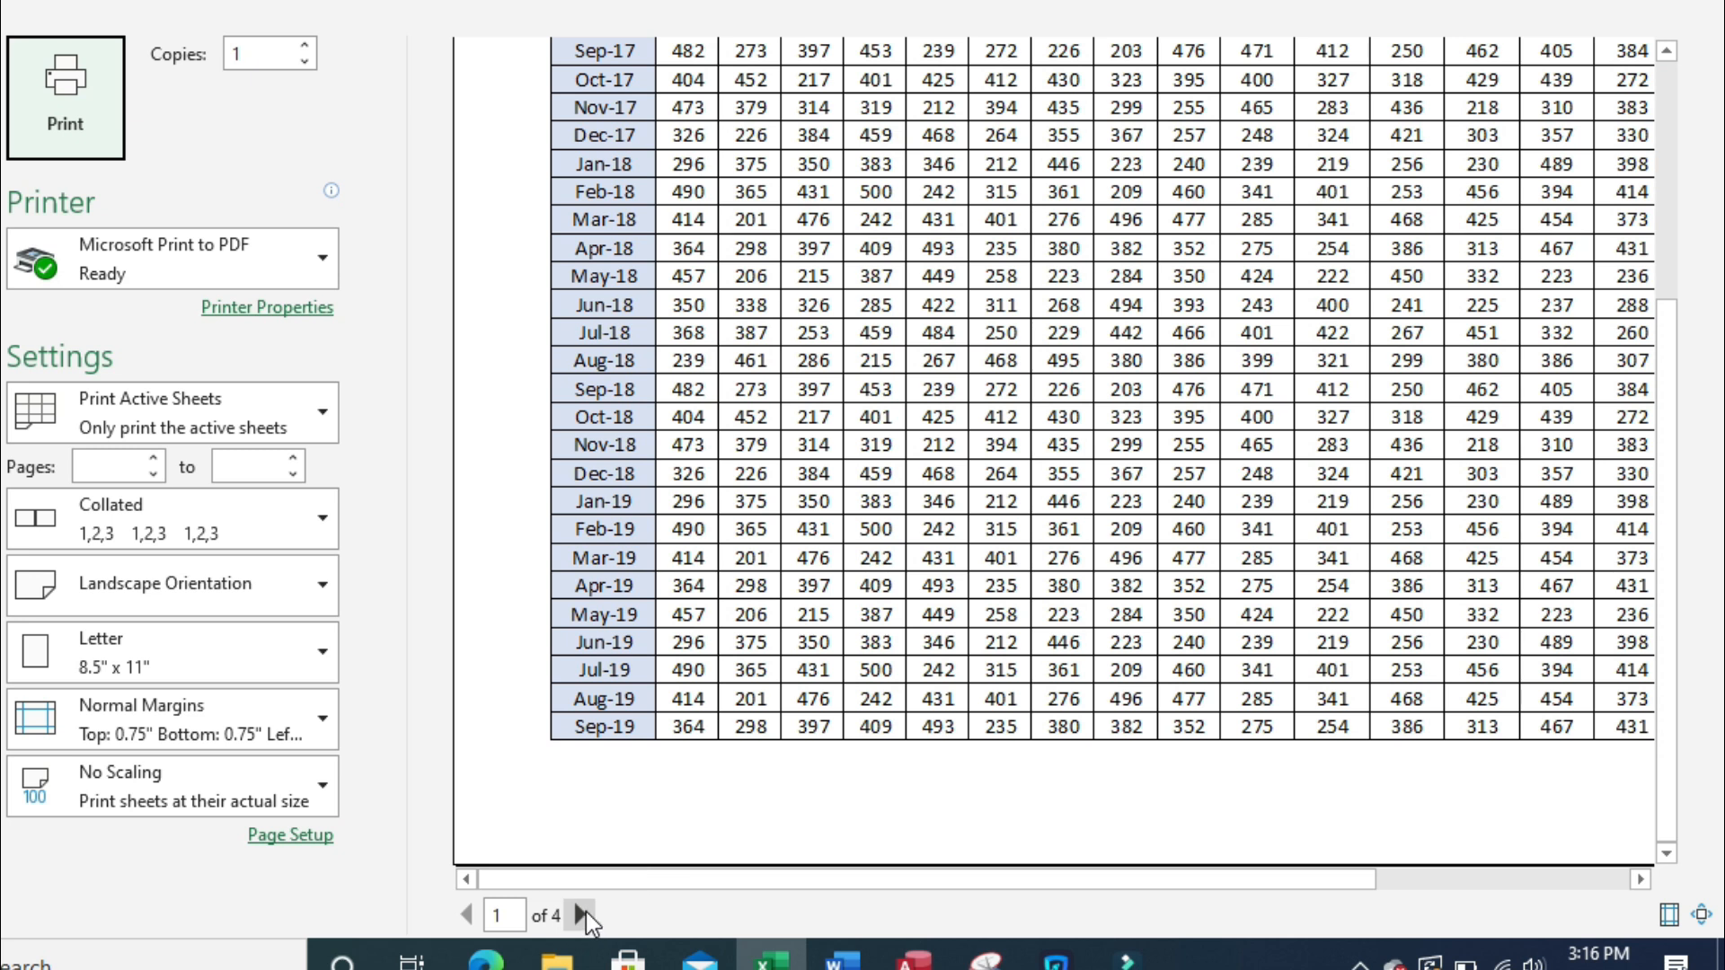
{"action": "left_click", "coordinate": [582, 913]}
{"action": "scroll", "coordinate": [903, 383], "scroll_direction": "up", "scroll_amount": 4}
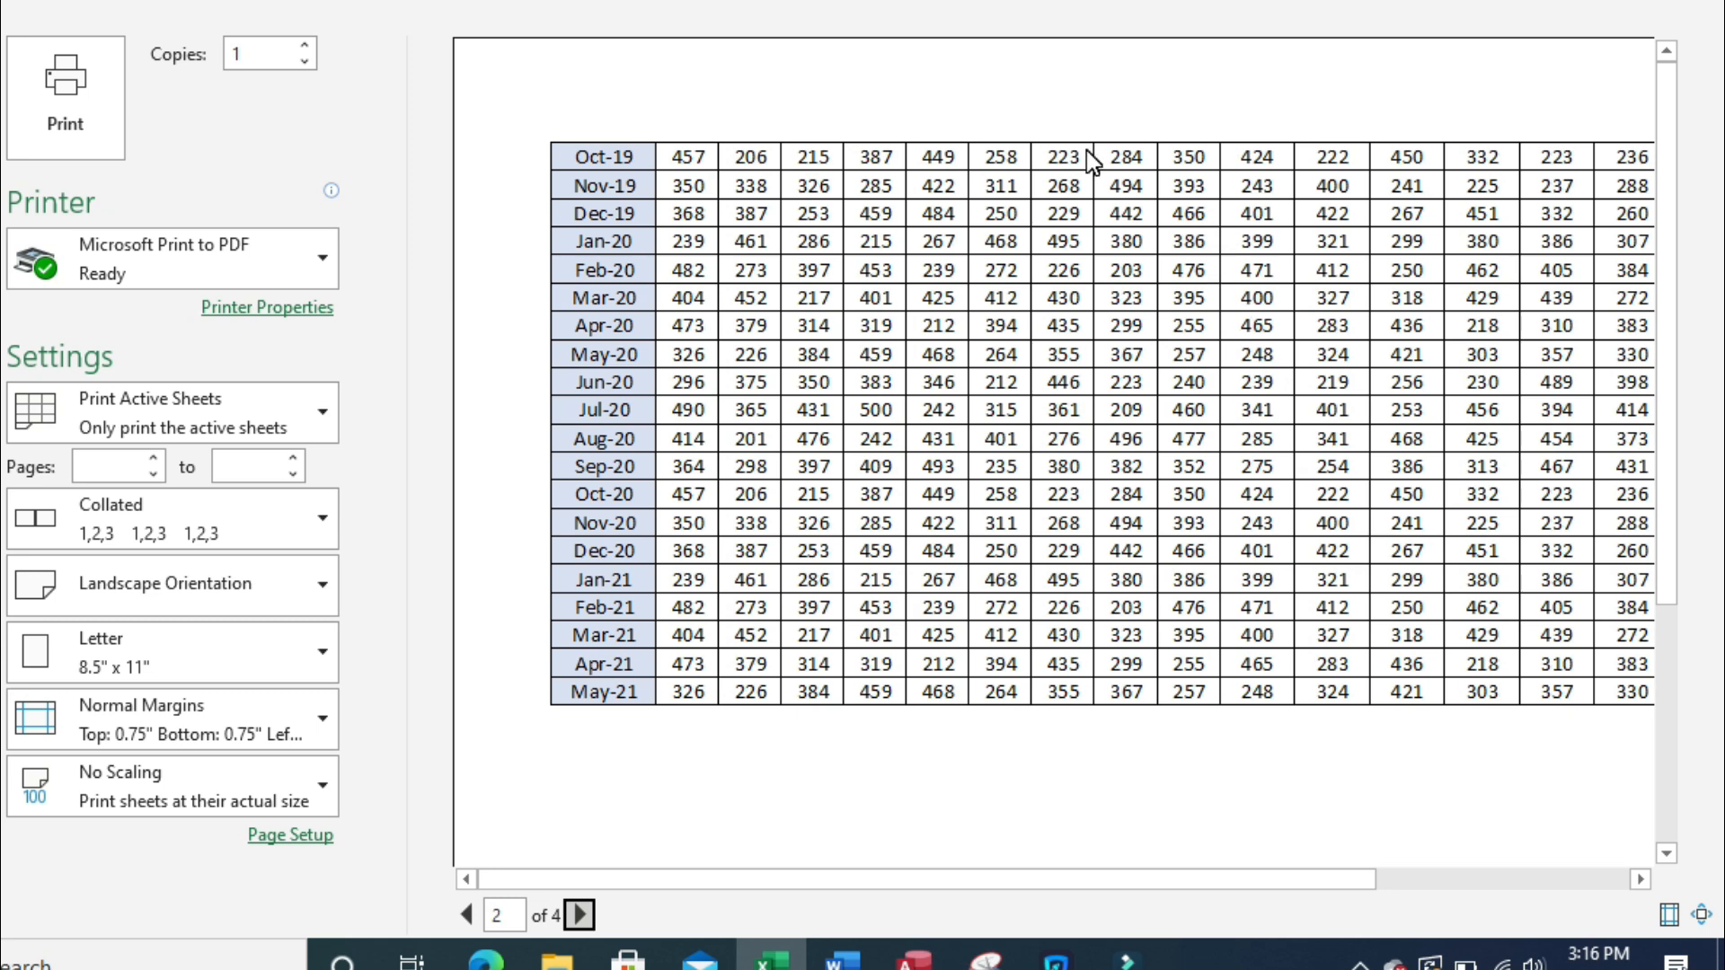
{"action": "left_click", "coordinate": [578, 913]}
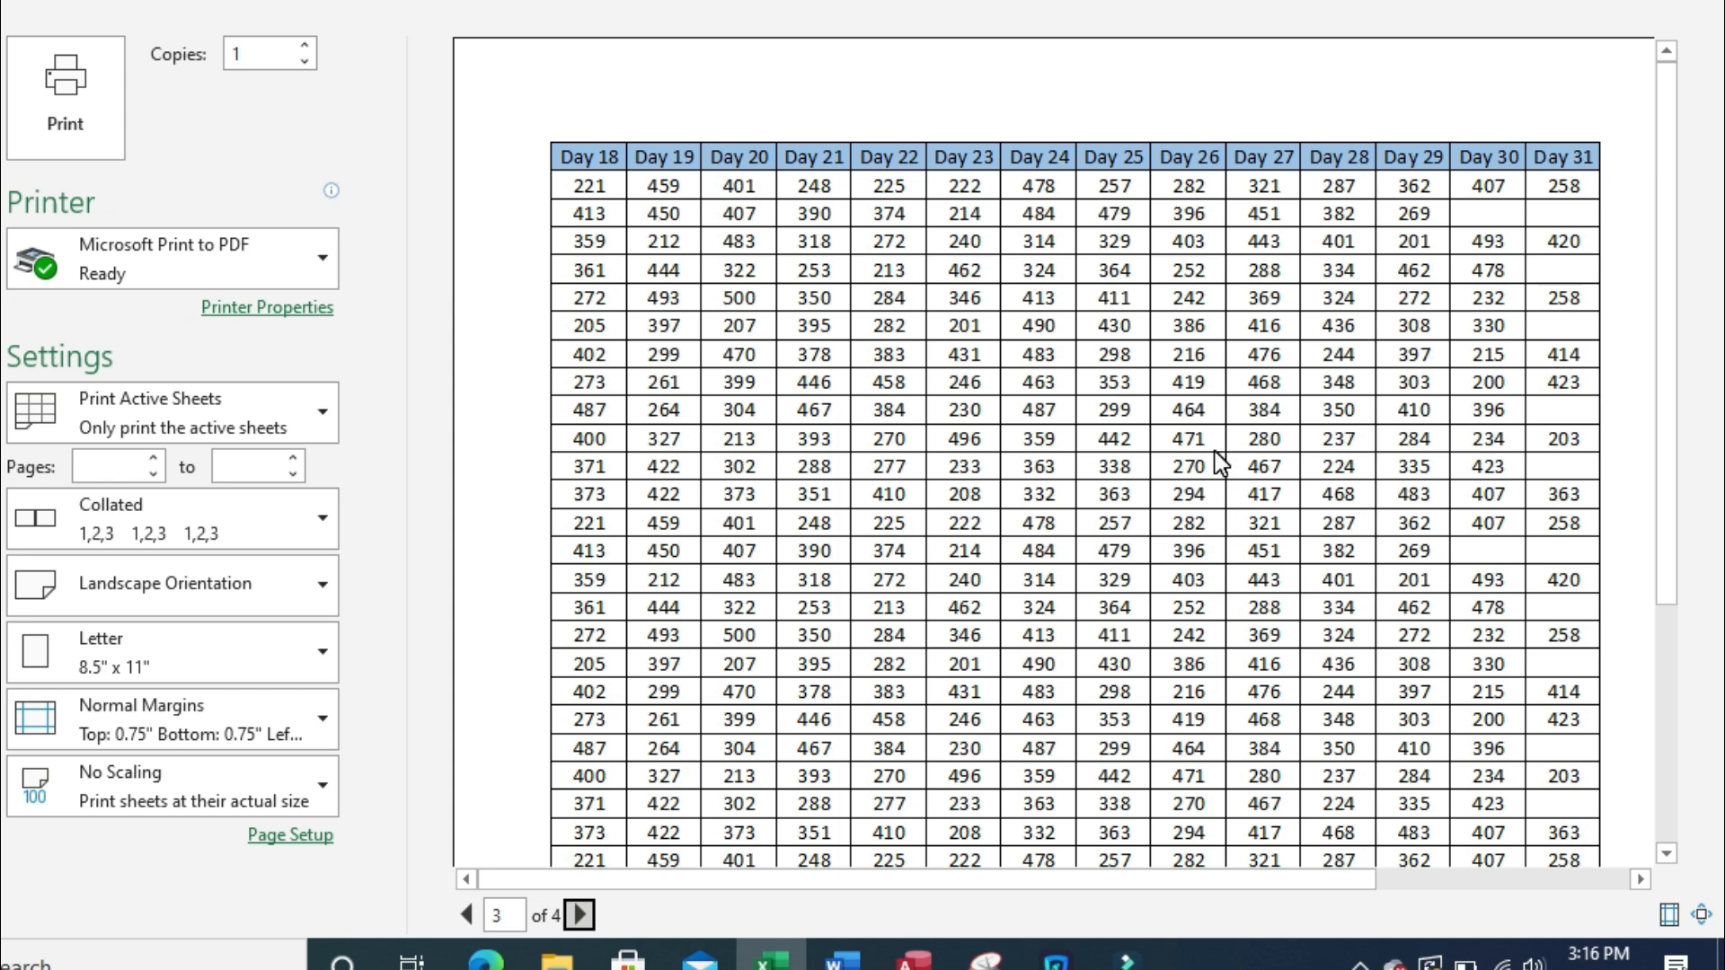
{"action": "left_click", "coordinate": [578, 914]}
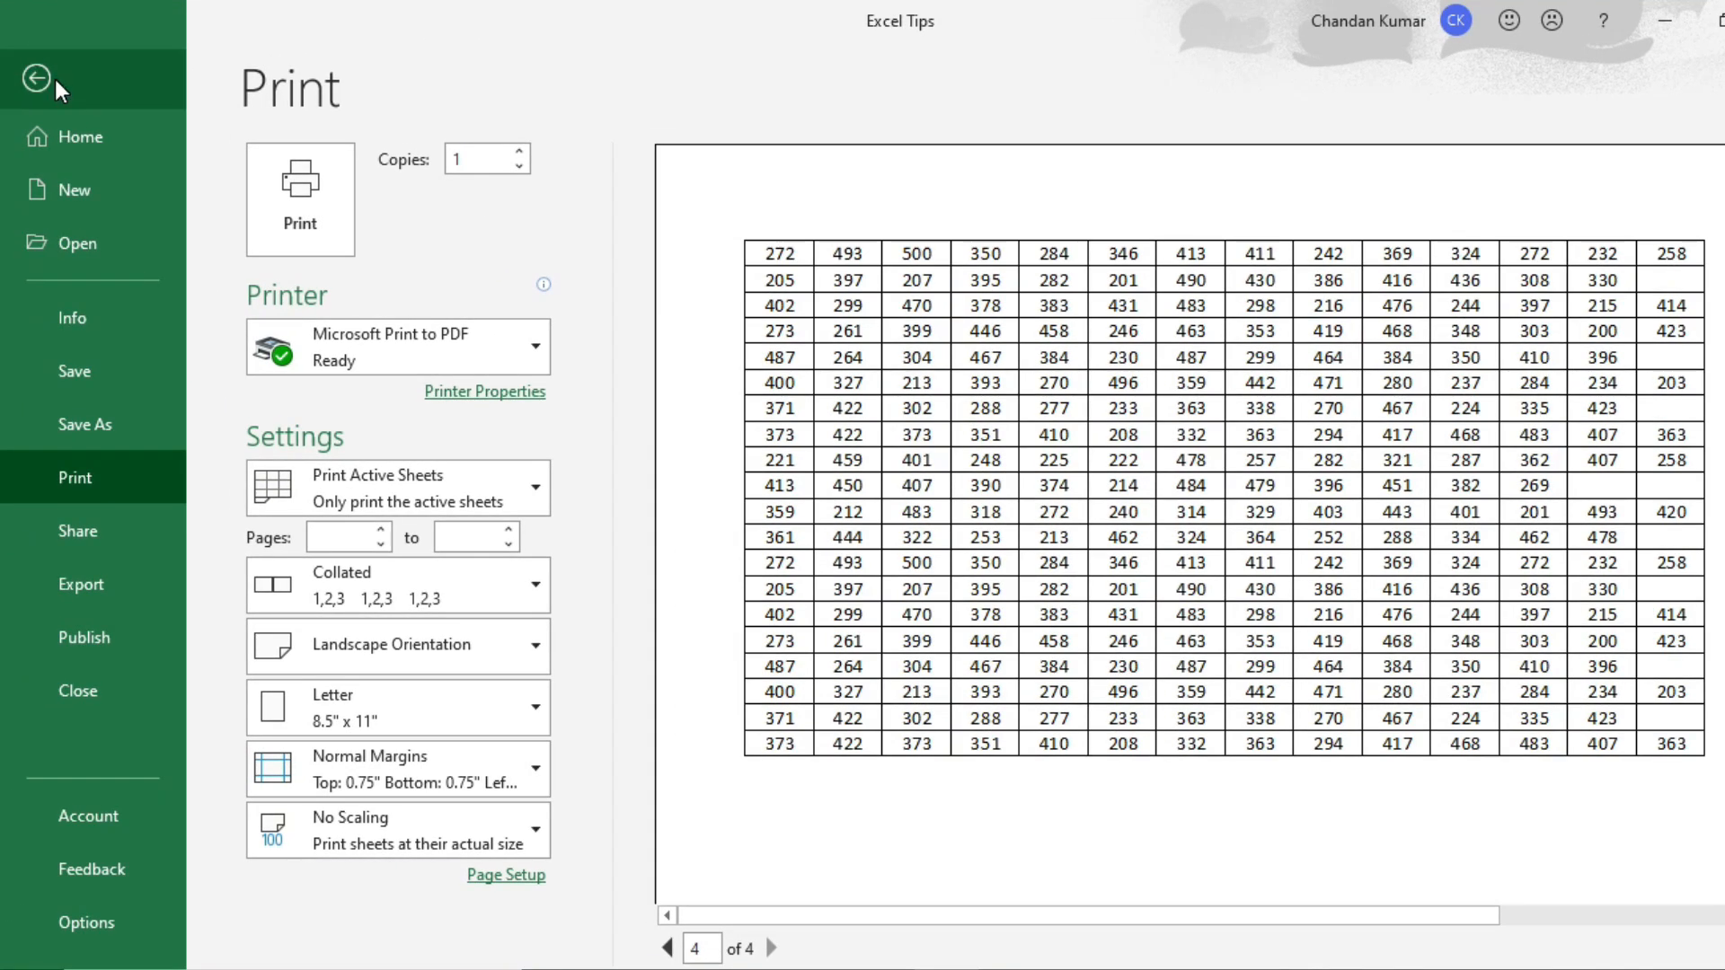
{"action": "left_click", "coordinate": [36, 79]}
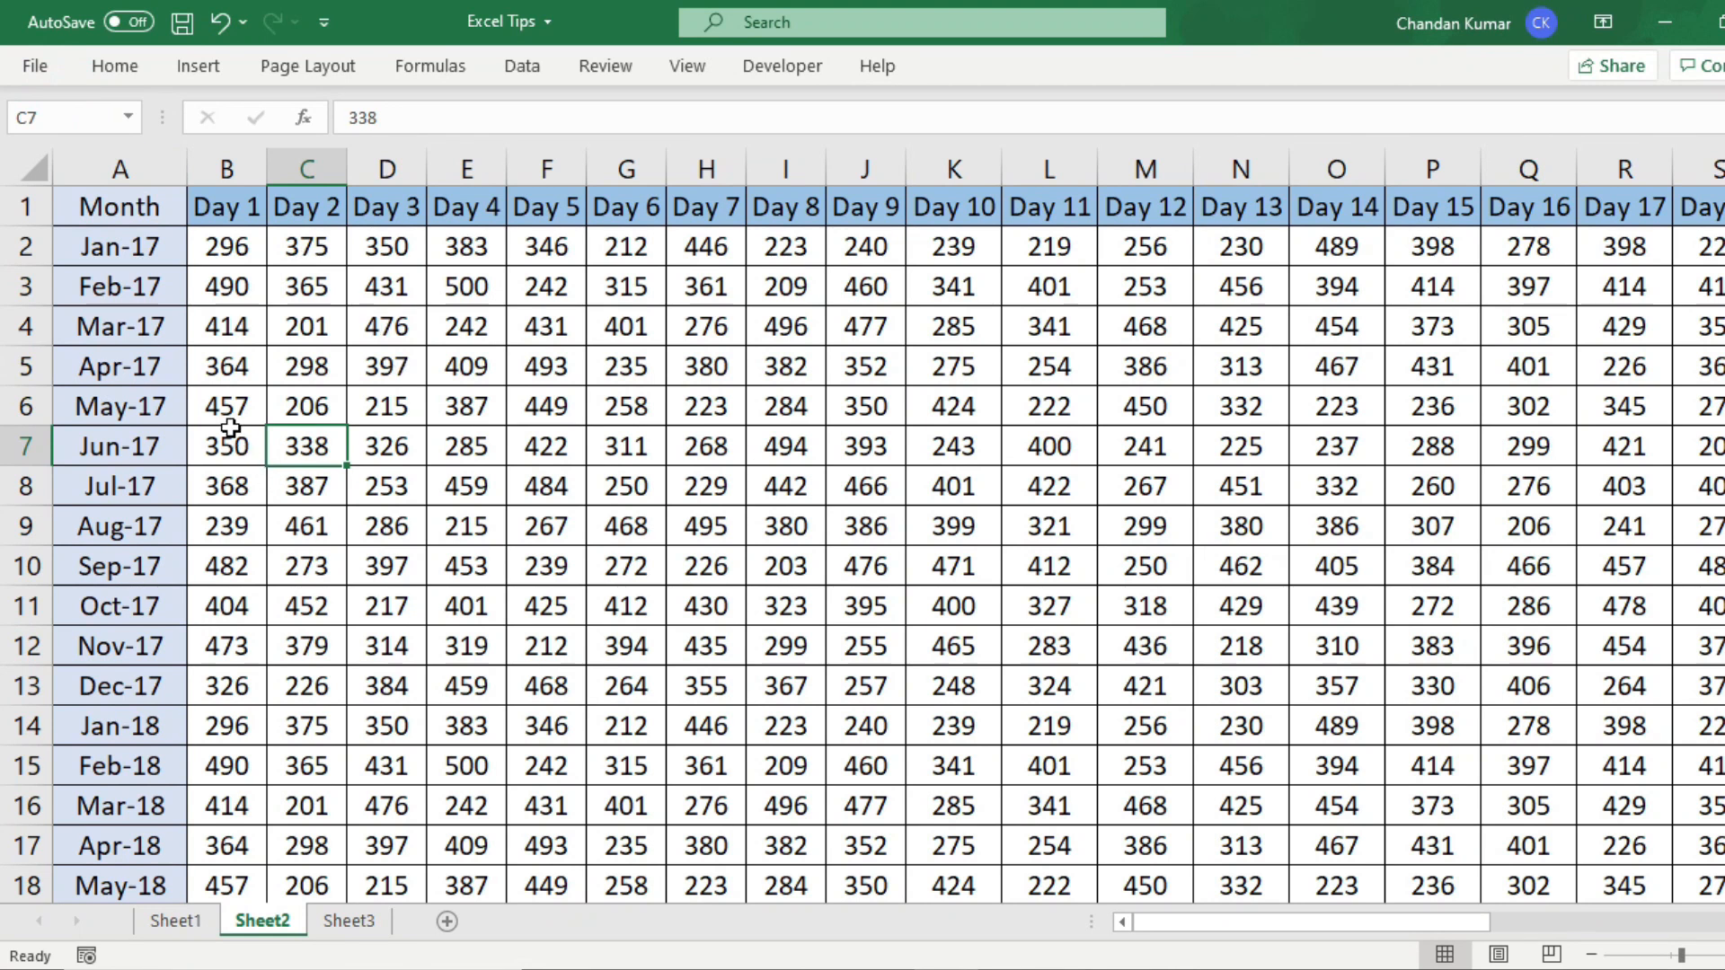
Step: Select row 1 plus column A and name that selection print_titles in the Name Box
{"action": "left_click", "coordinate": [26, 207]}
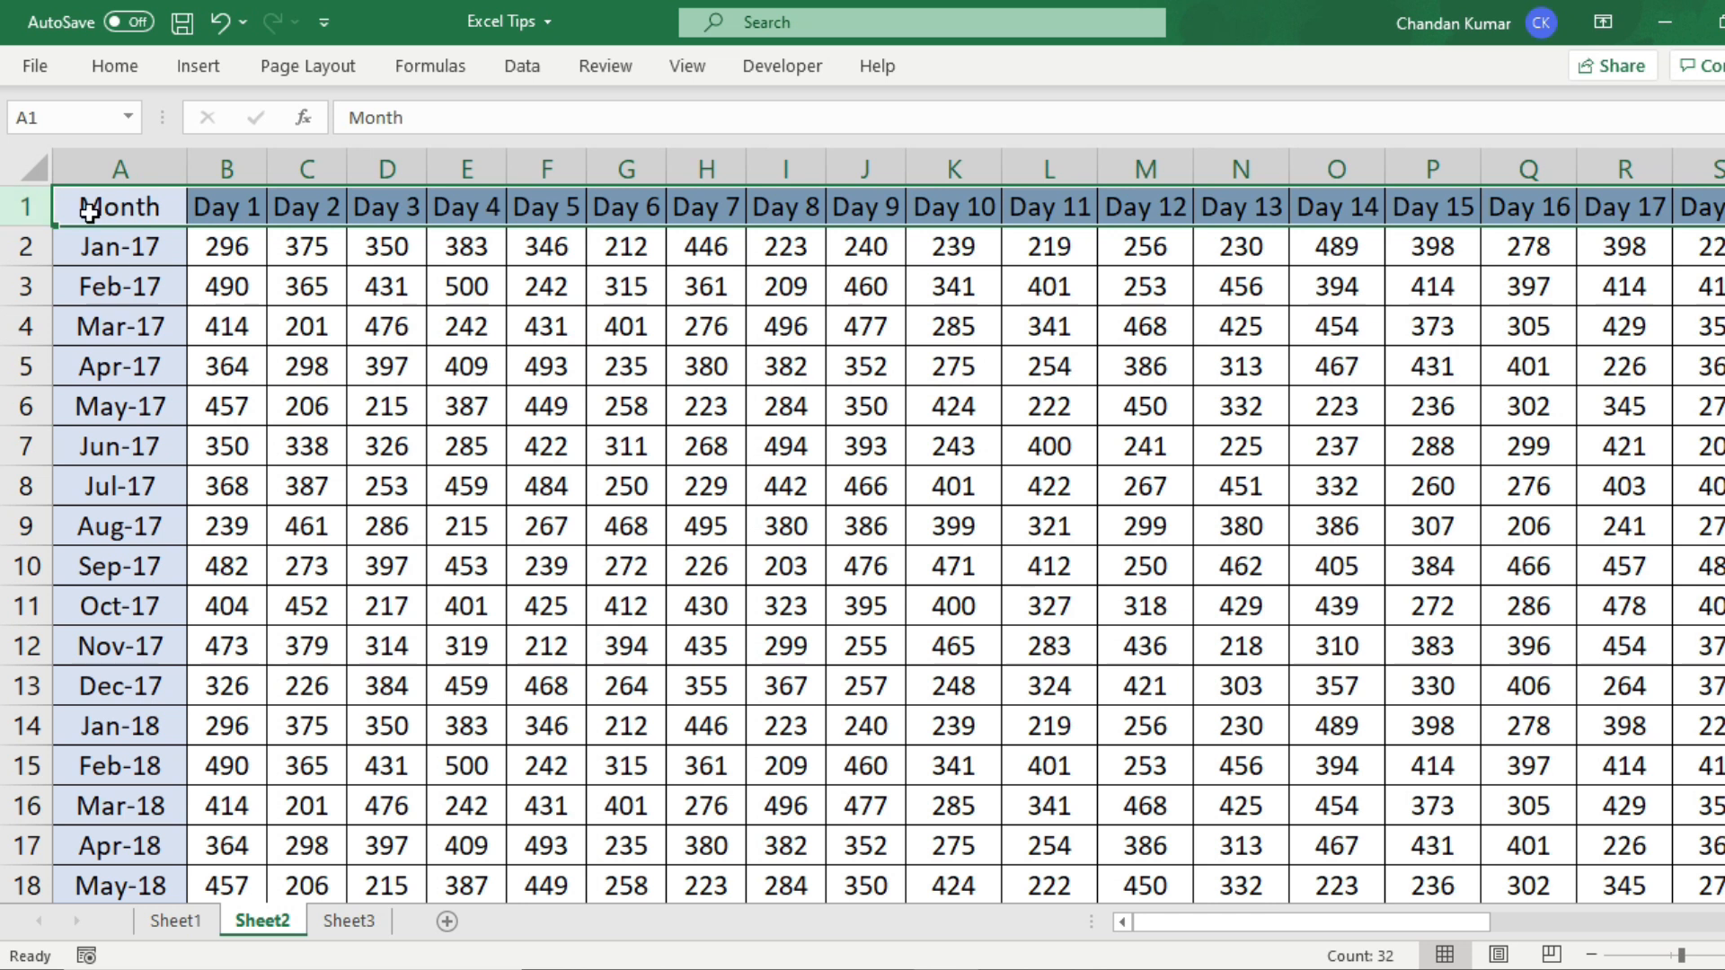
{"action": "left_click", "coordinate": [119, 168]}
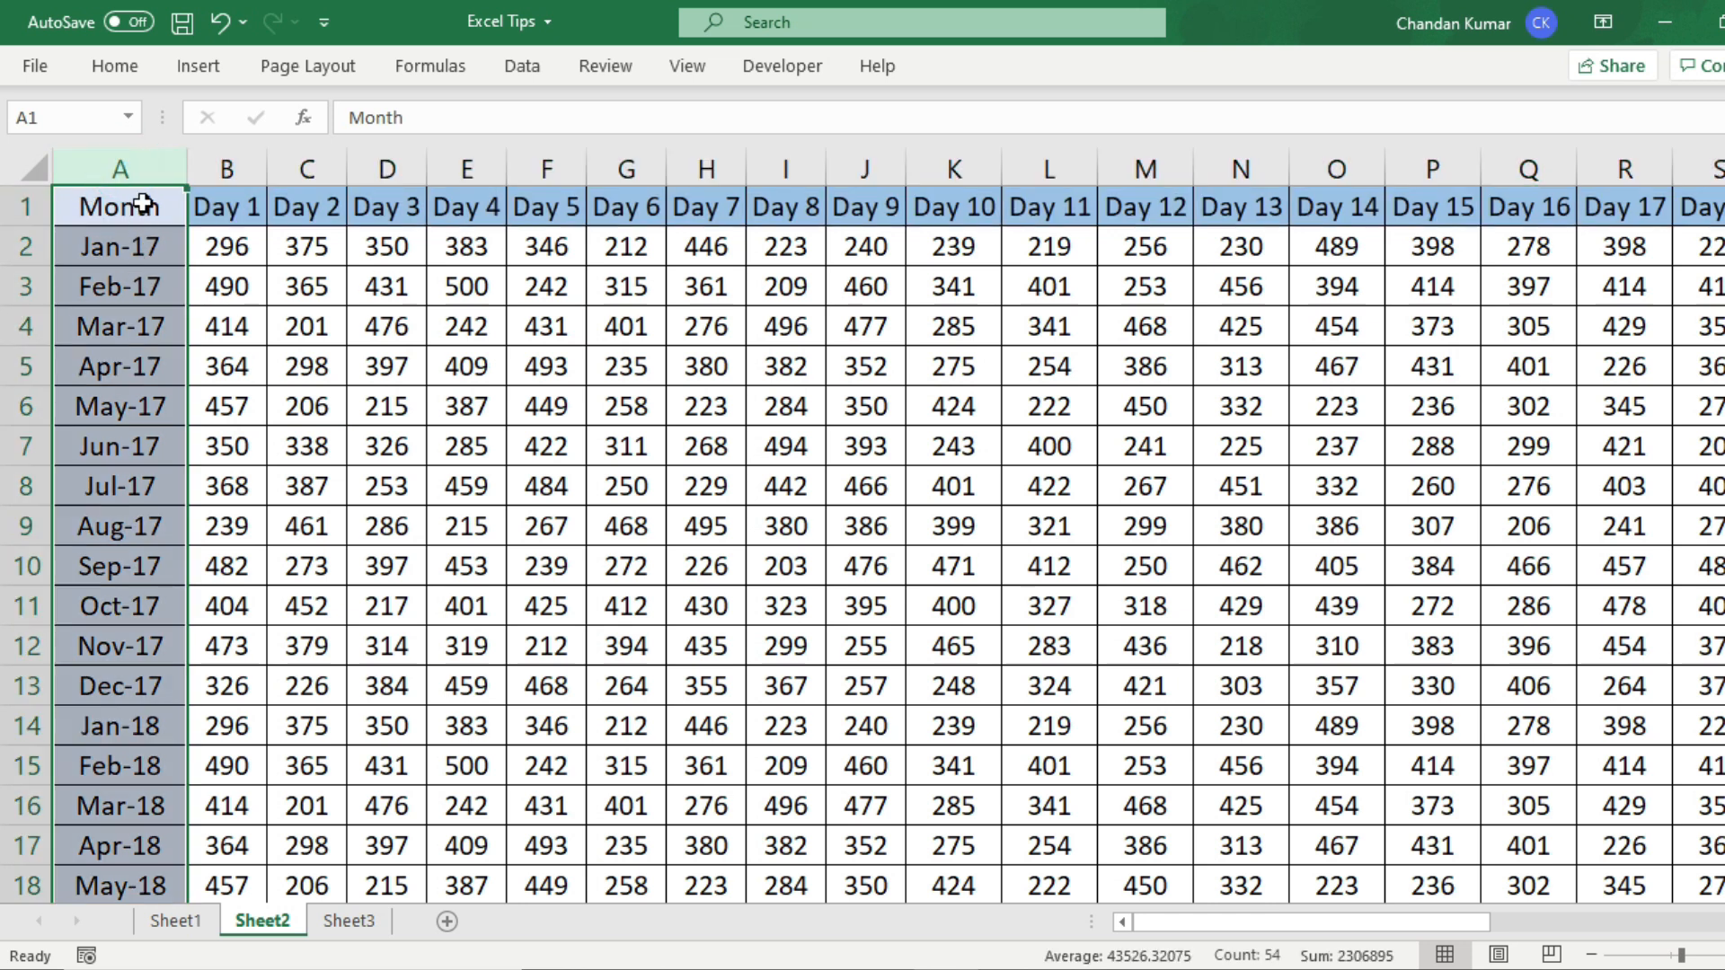
{"action": "left_click", "coordinate": [330, 332]}
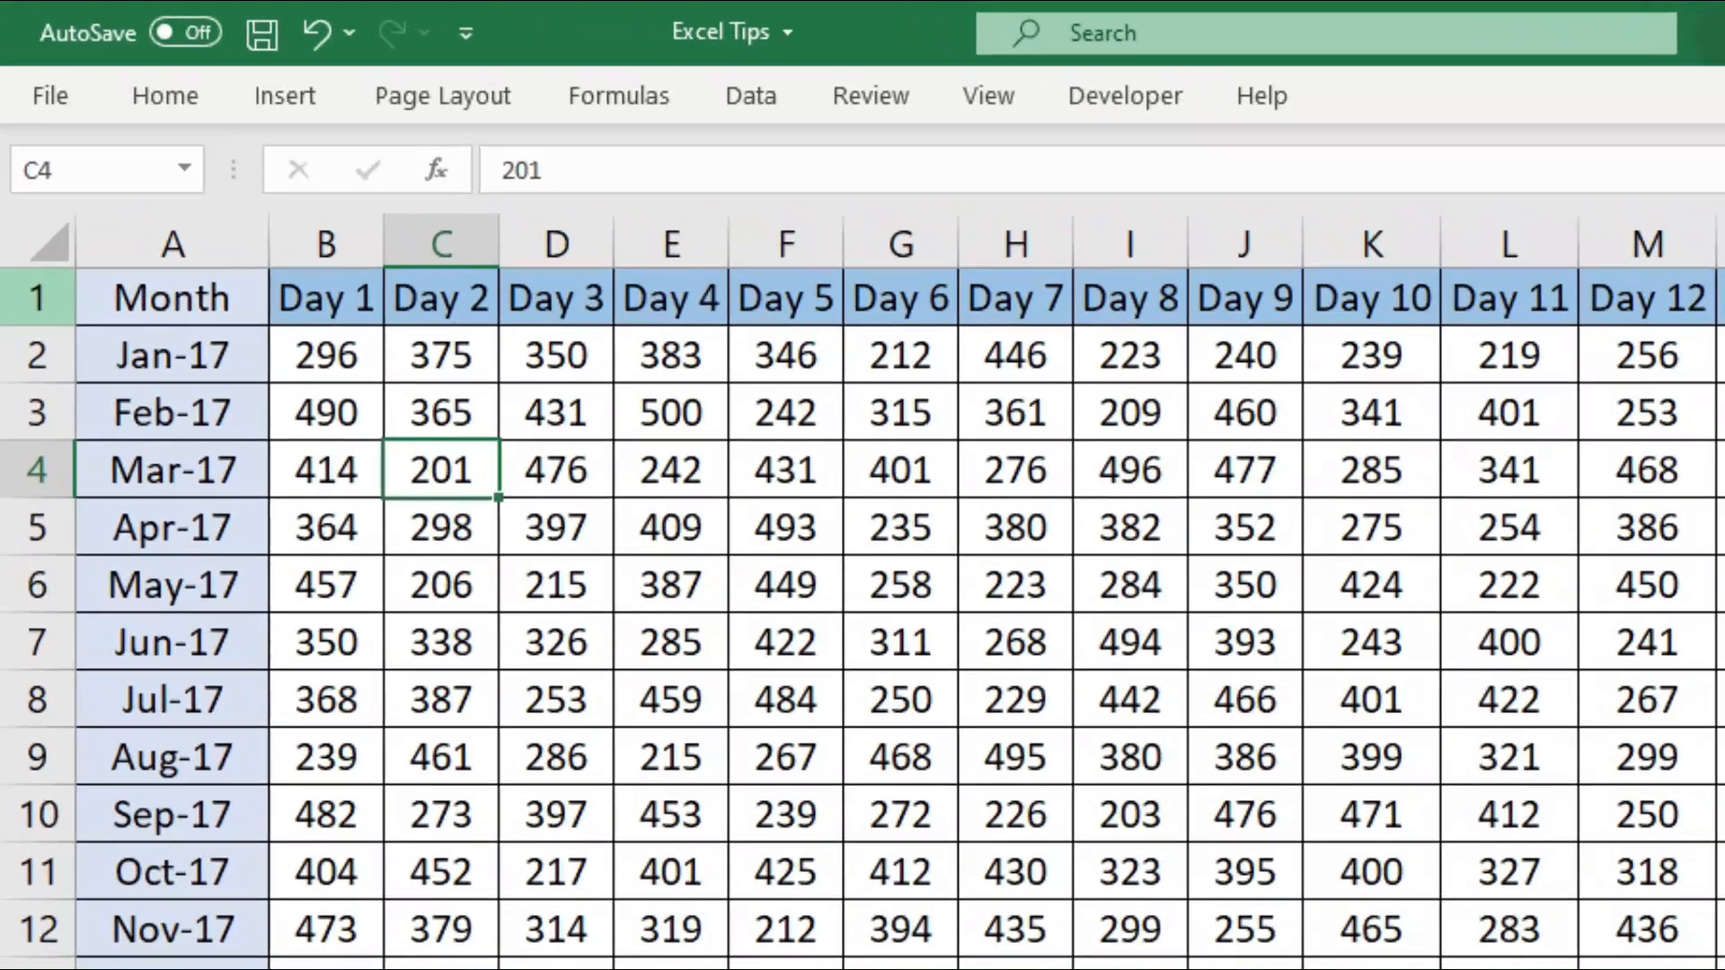
{"action": "left_click", "coordinate": [31, 296]}
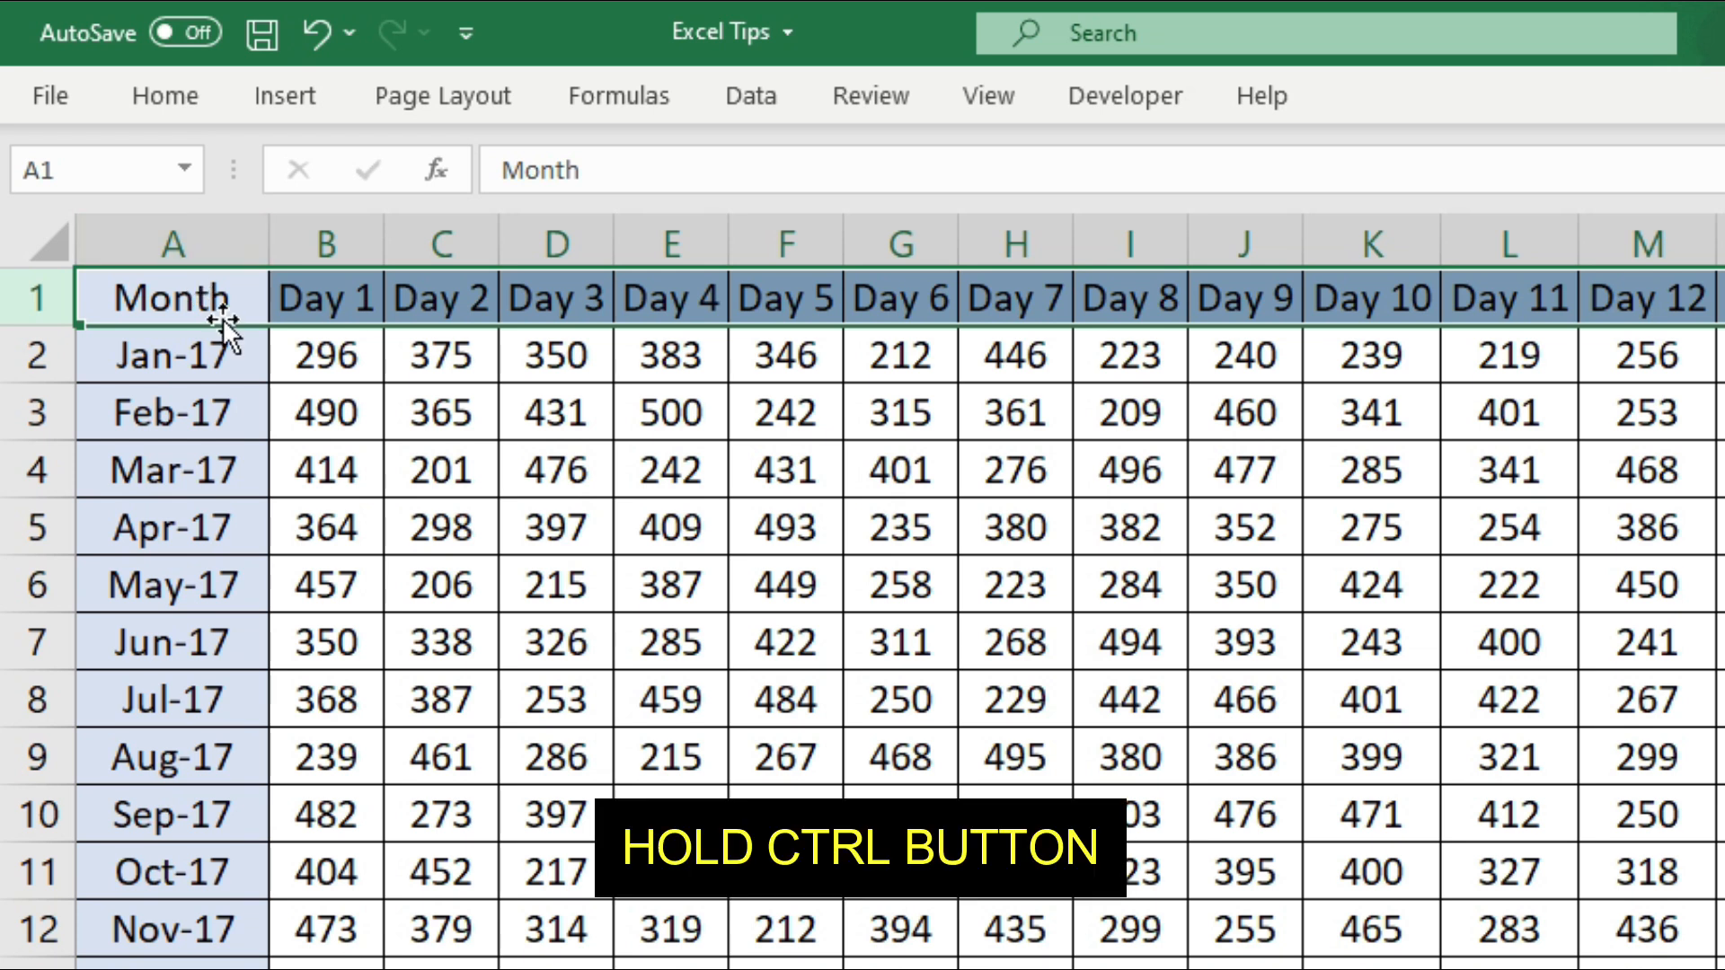
{"action": "left_click", "coordinate": [213, 225], "text": "ctrl"}
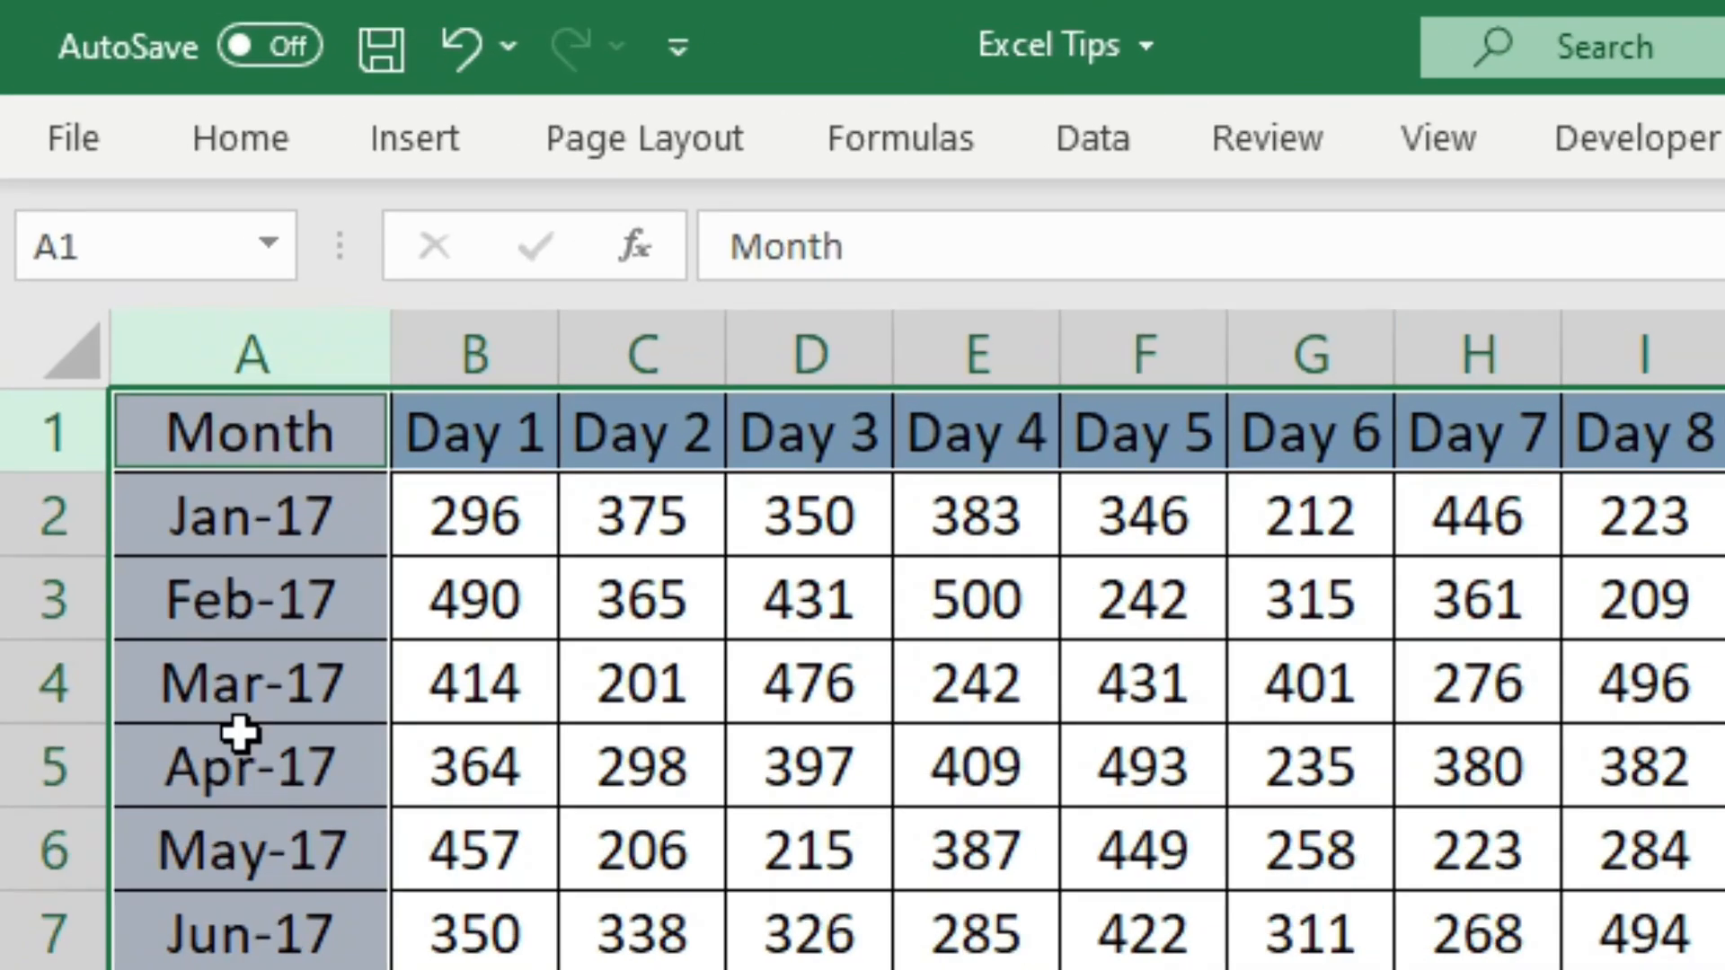
{"action": "left_click", "coordinate": [126, 239]}
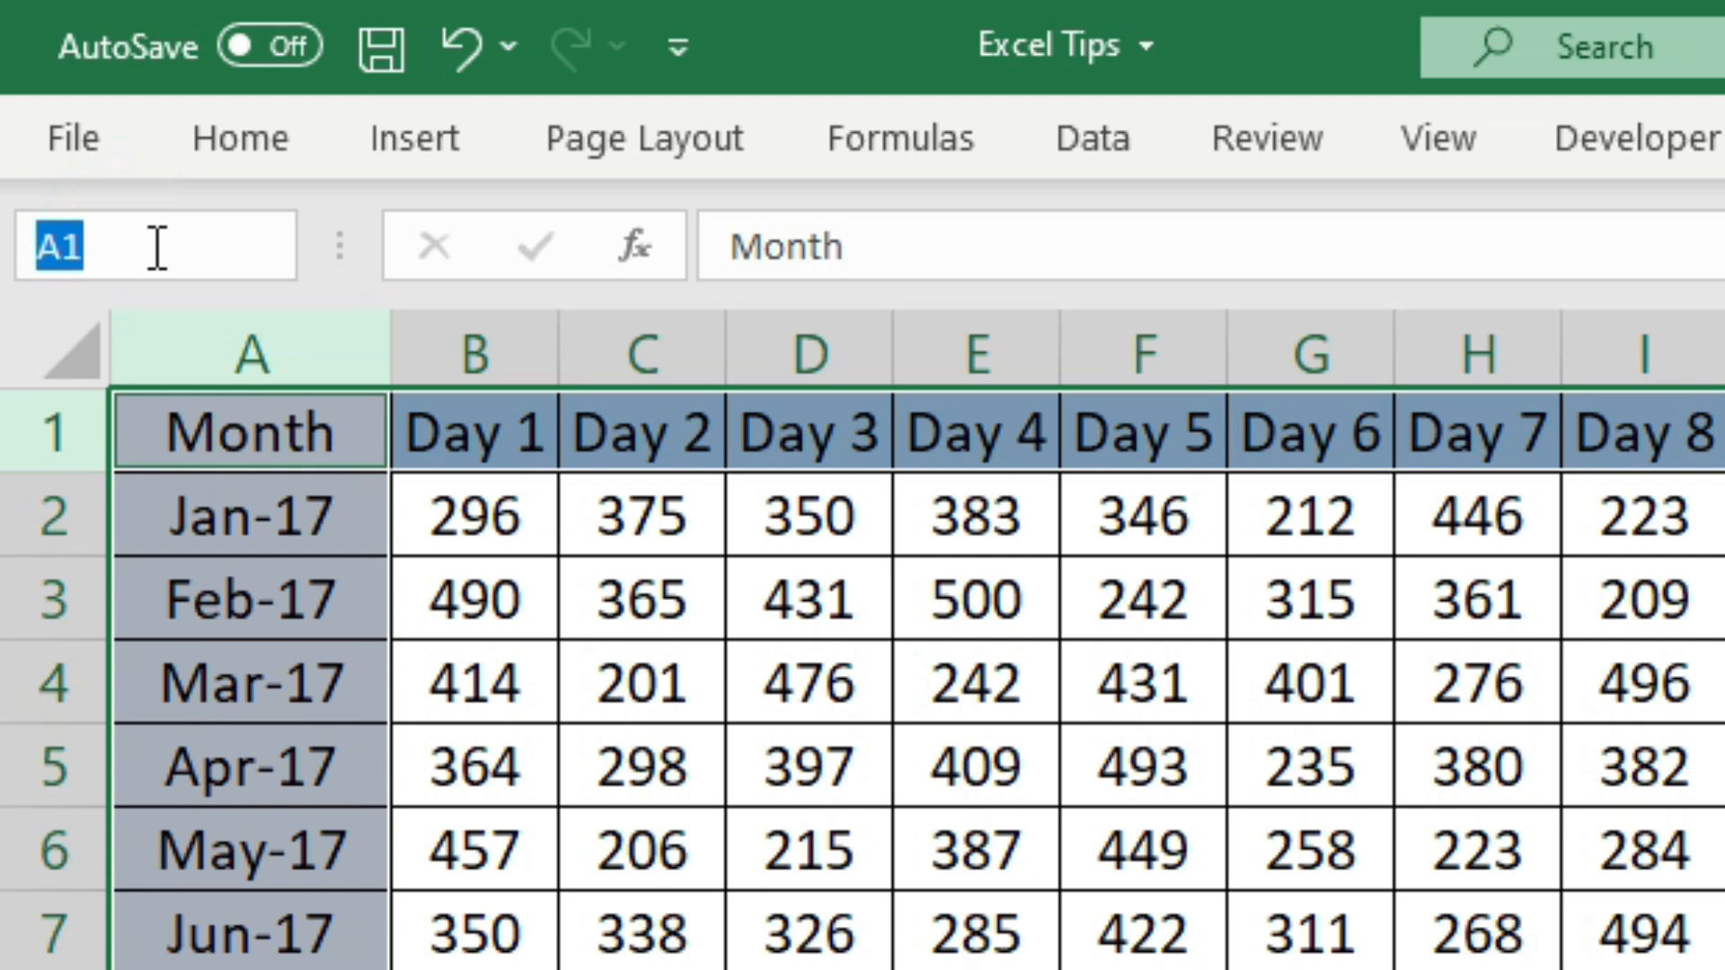
{"action": "type", "text": "p"}
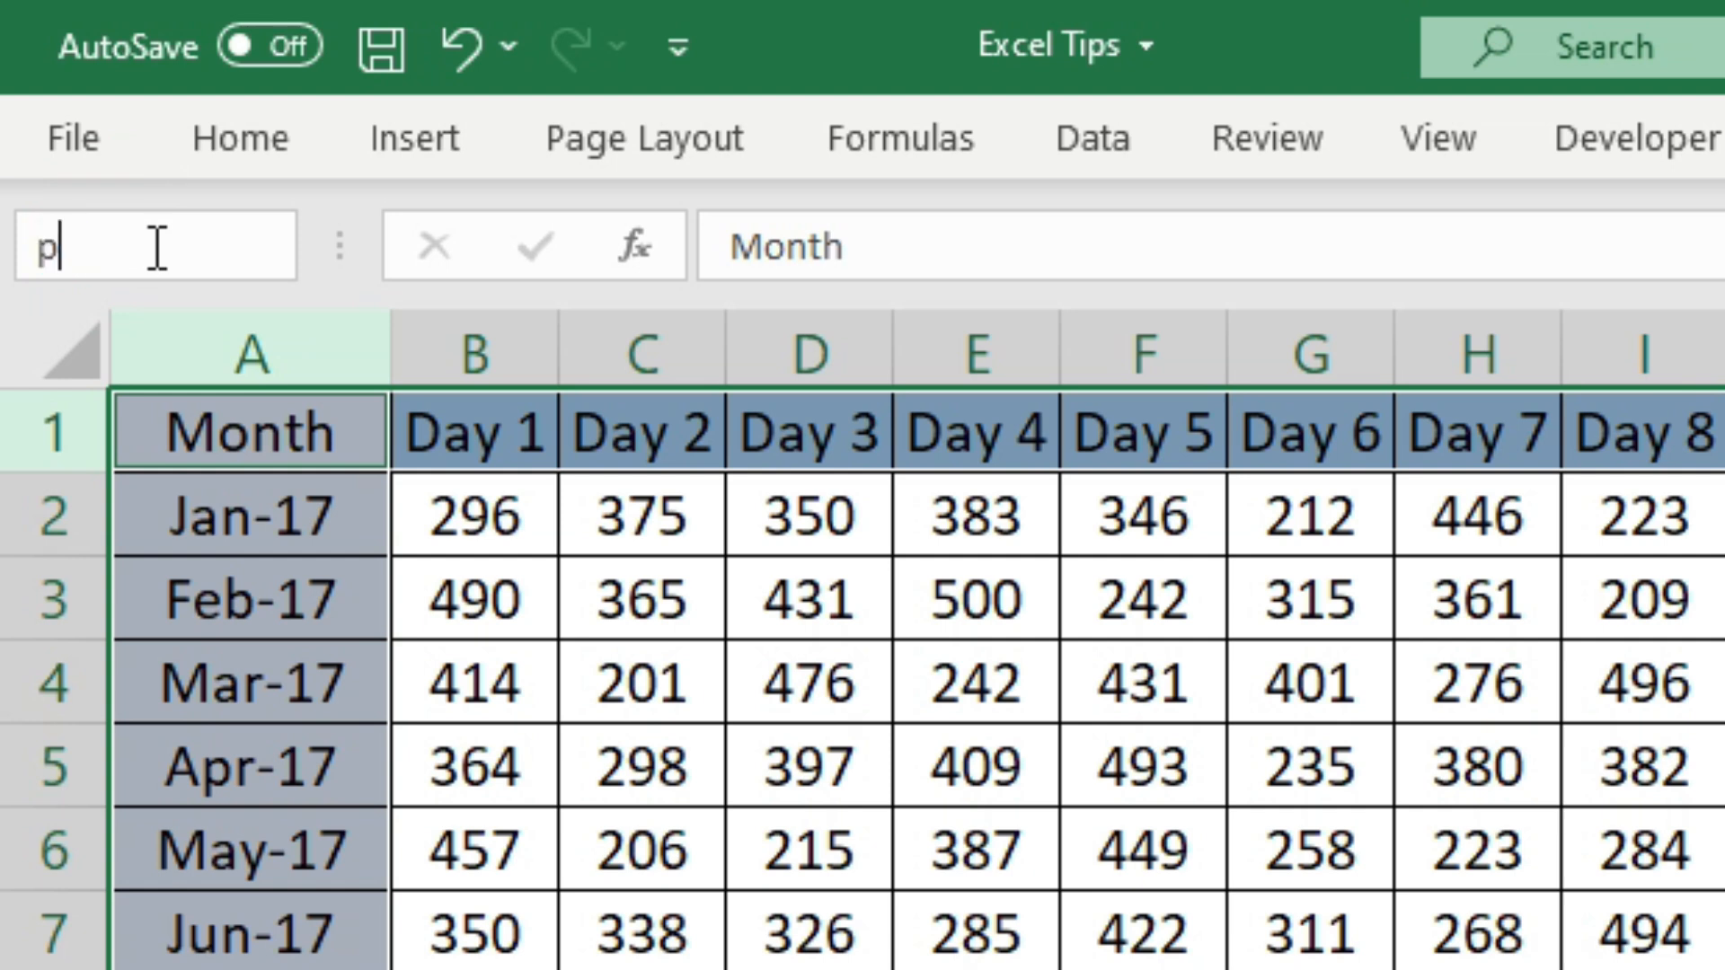
{"action": "type", "text": "rint_"}
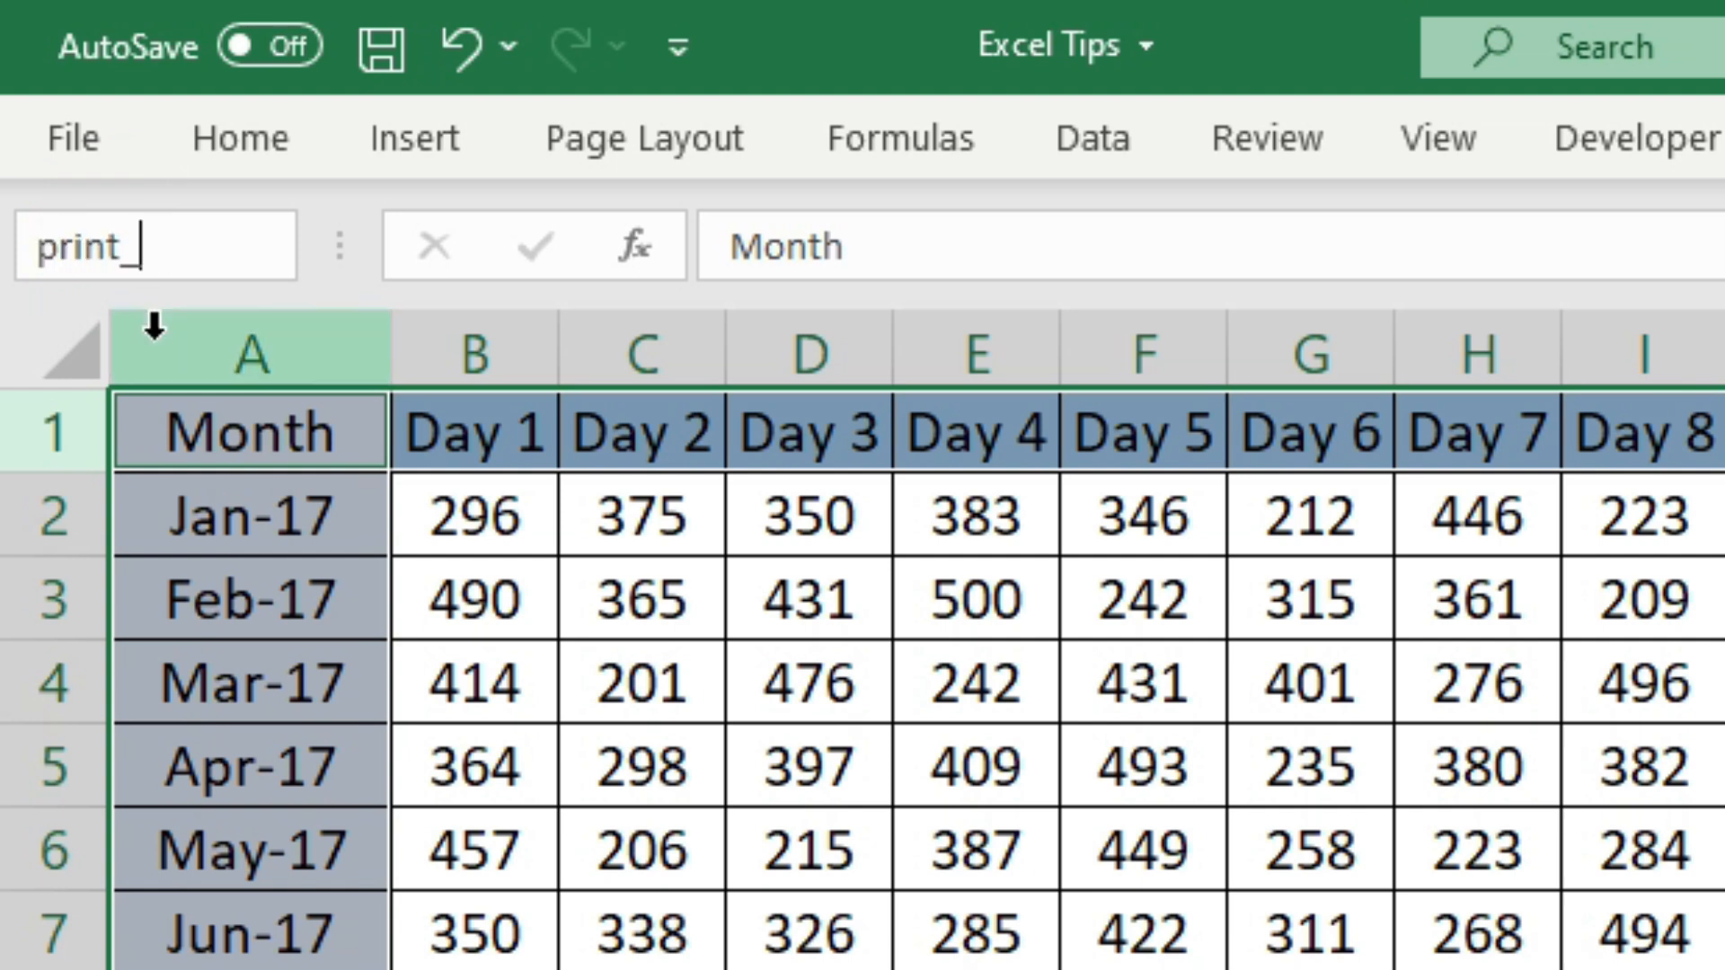
{"action": "type", "text": "titles"}
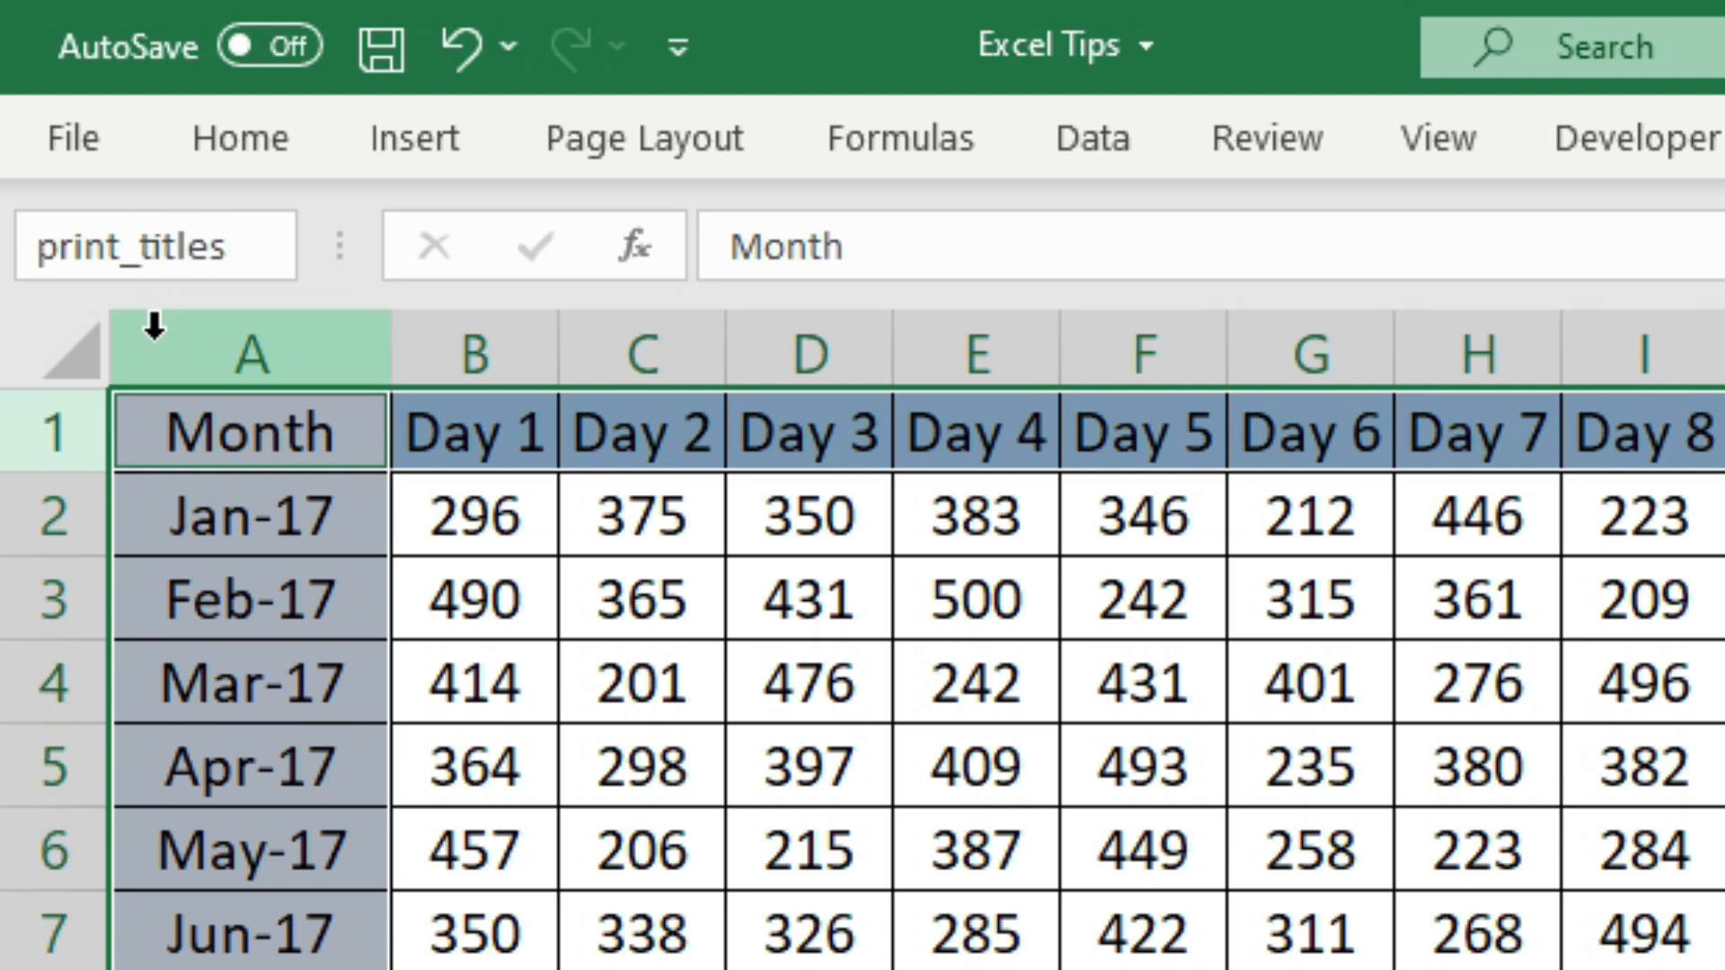
{"action": "key", "text": "Return"}
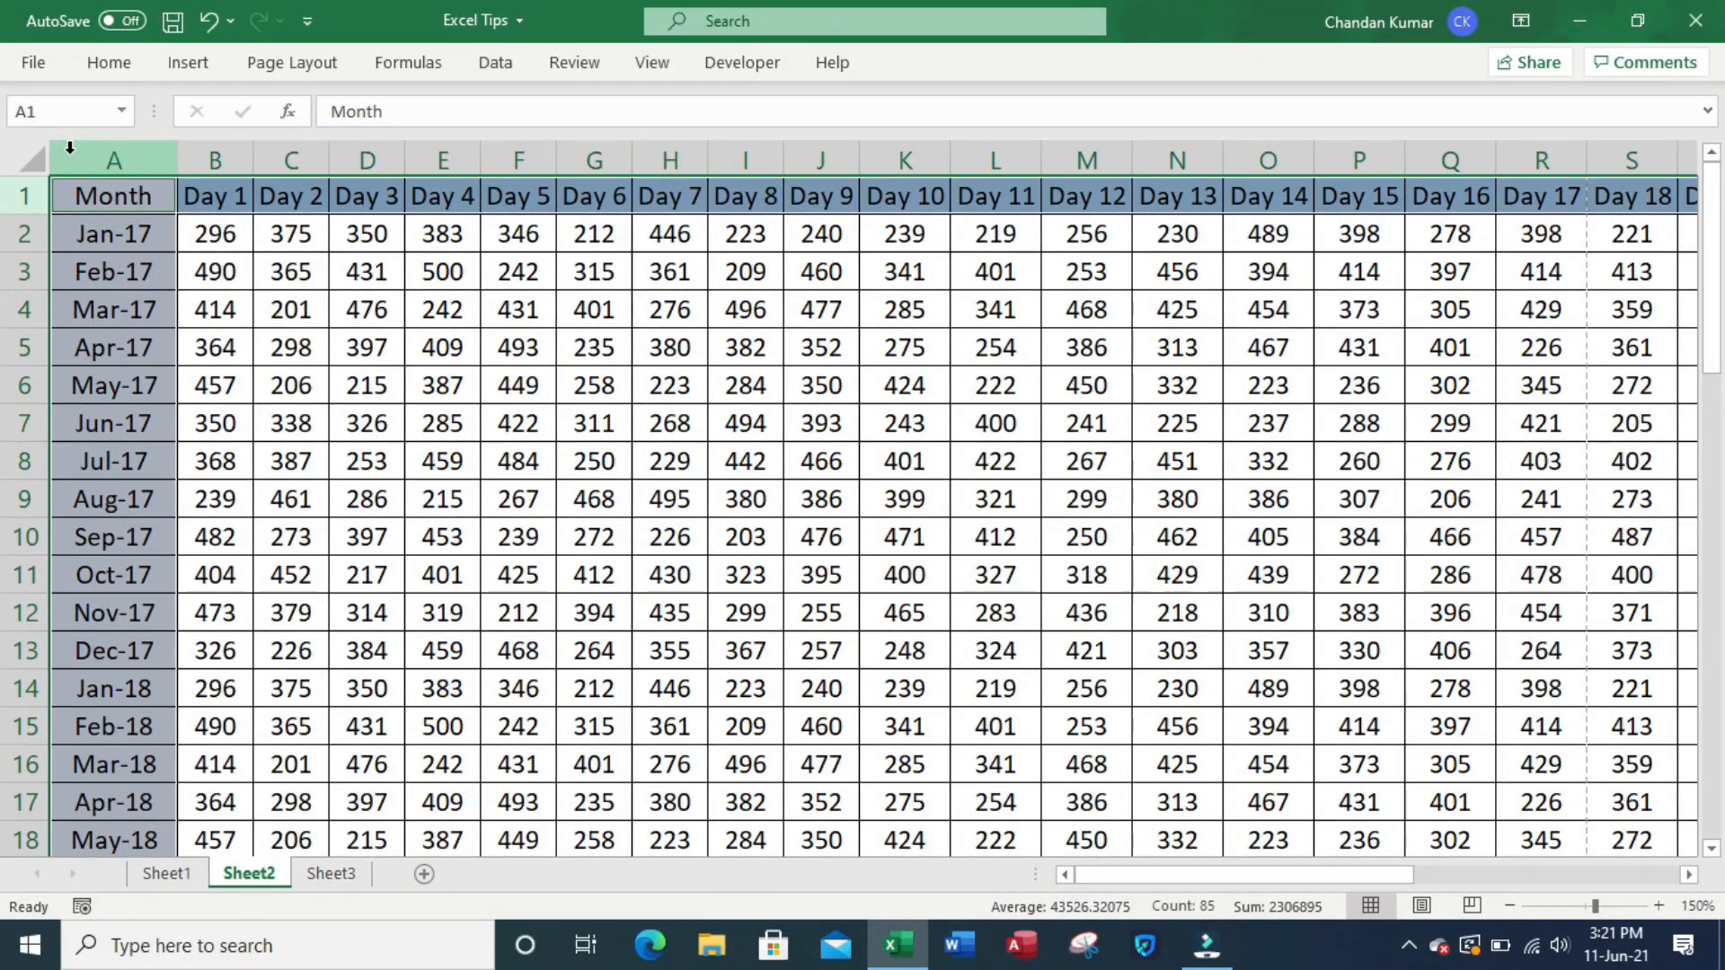
{"action": "key", "text": "ctrl+p"}
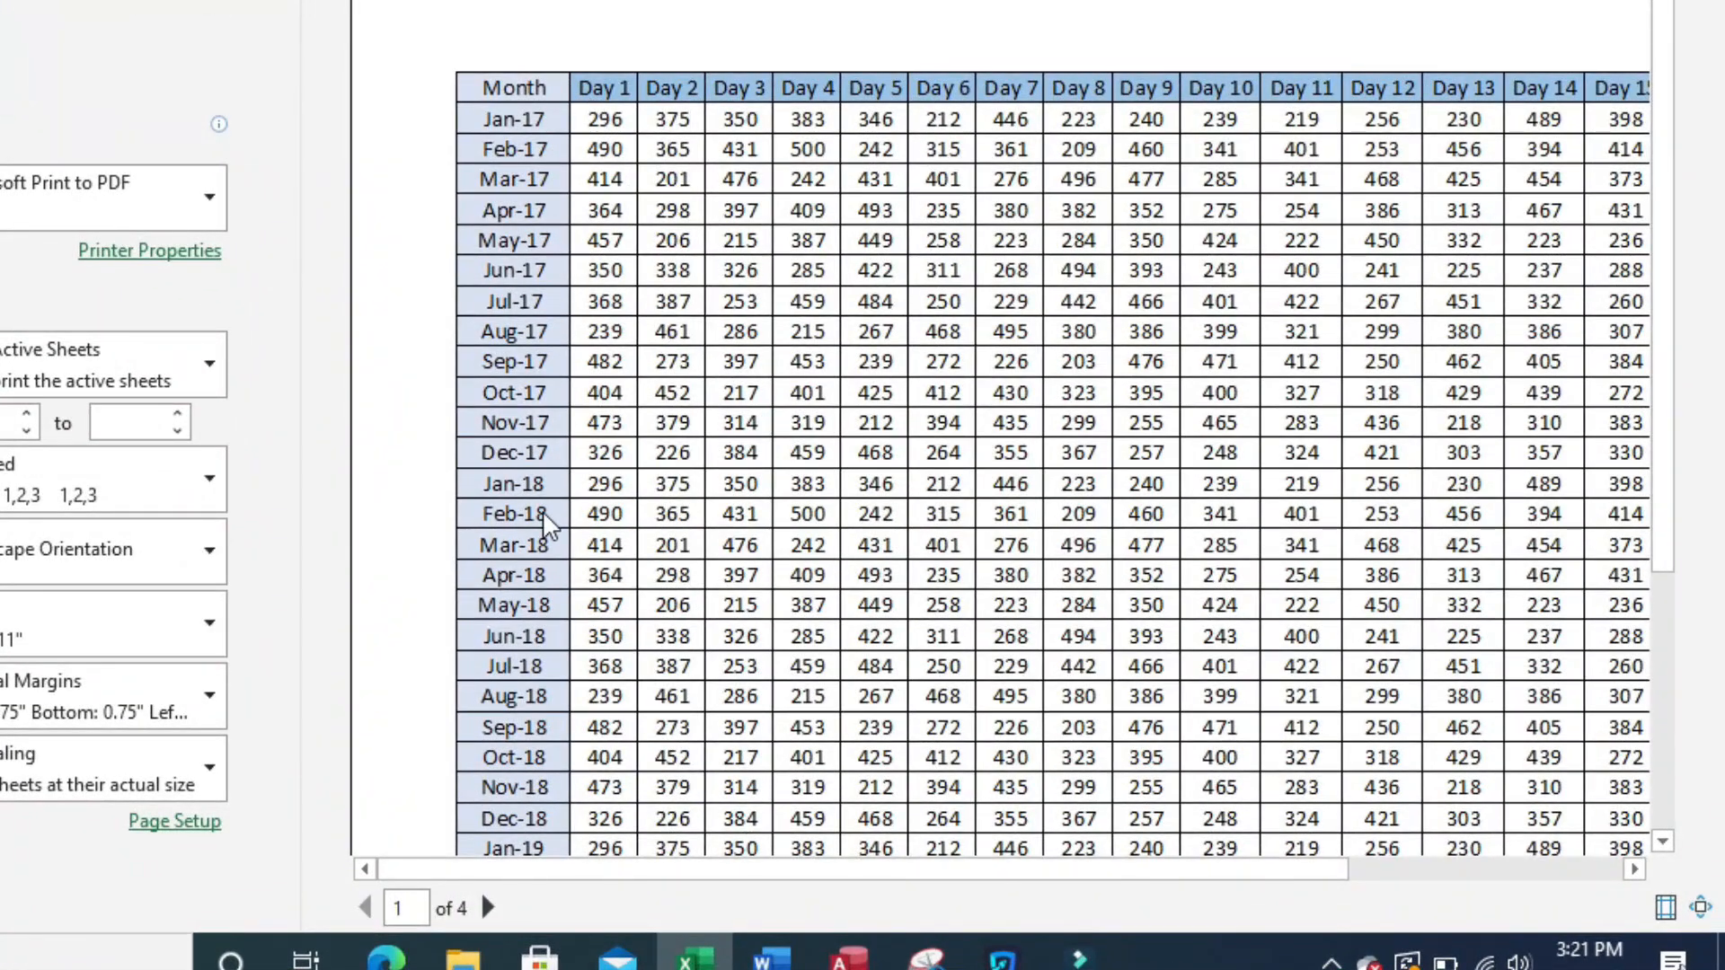
{"action": "scroll", "coordinate": [541, 526], "scroll_direction": "down", "scroll_amount": 1}
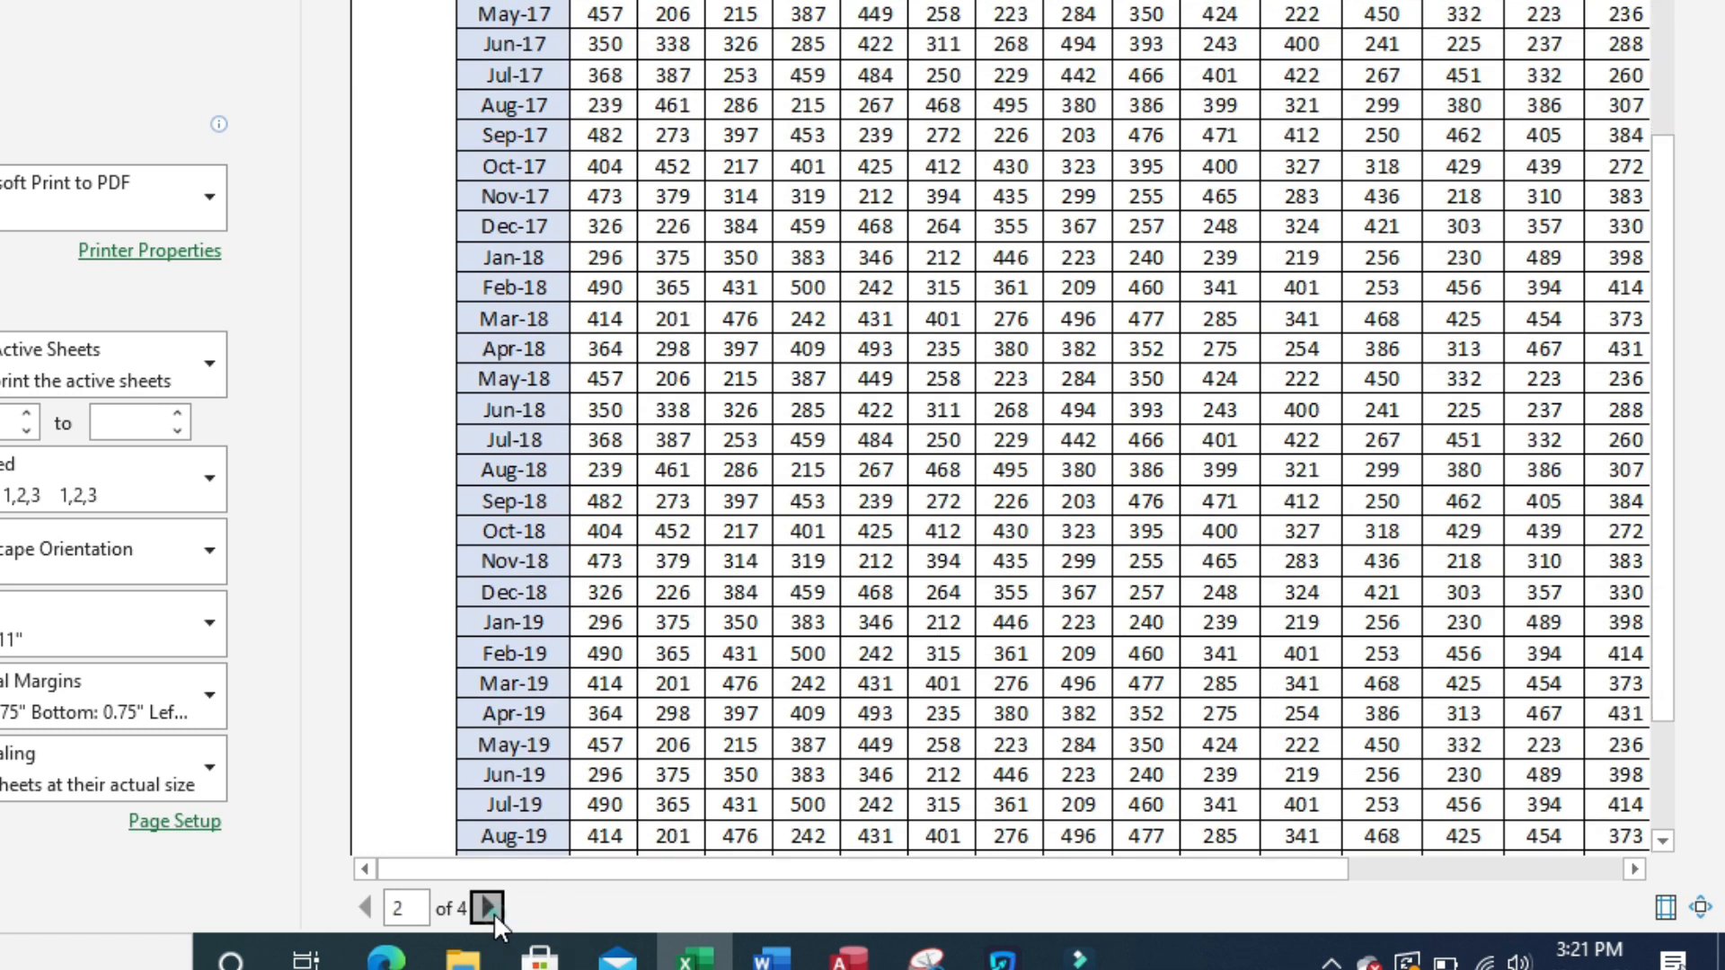
{"action": "left_click", "coordinate": [488, 907]}
{"action": "scroll", "coordinate": [605, 310], "scroll_direction": "up", "scroll_amount": 3}
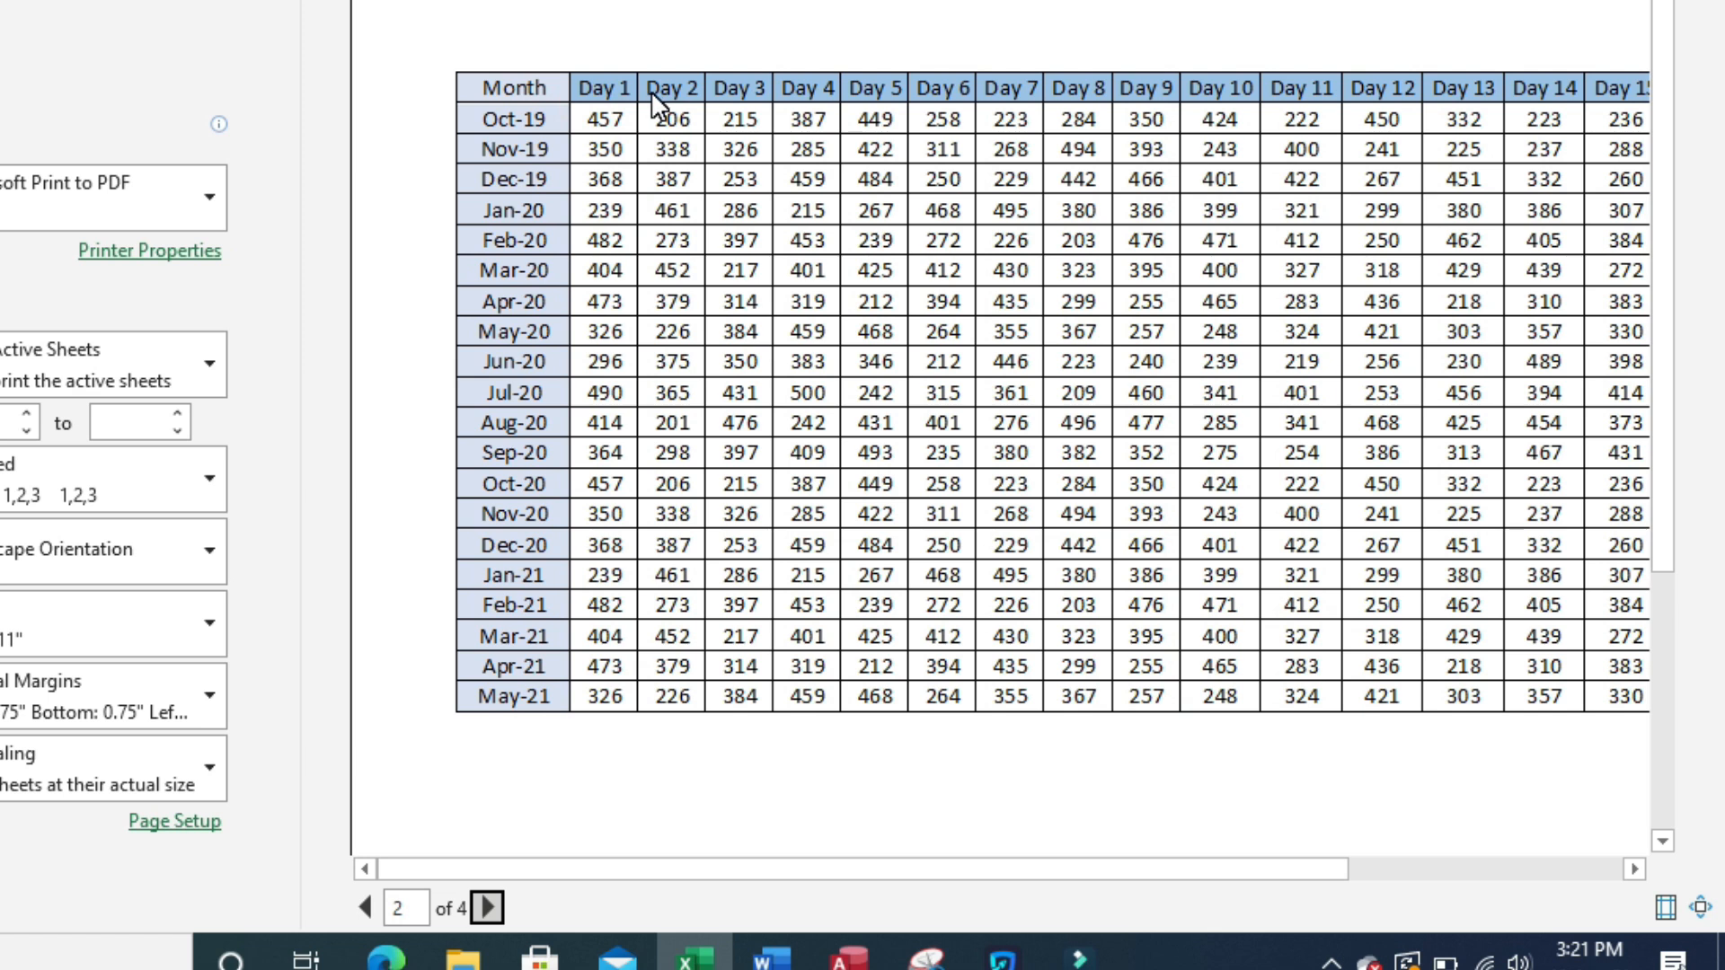
{"action": "left_click", "coordinate": [490, 907]}
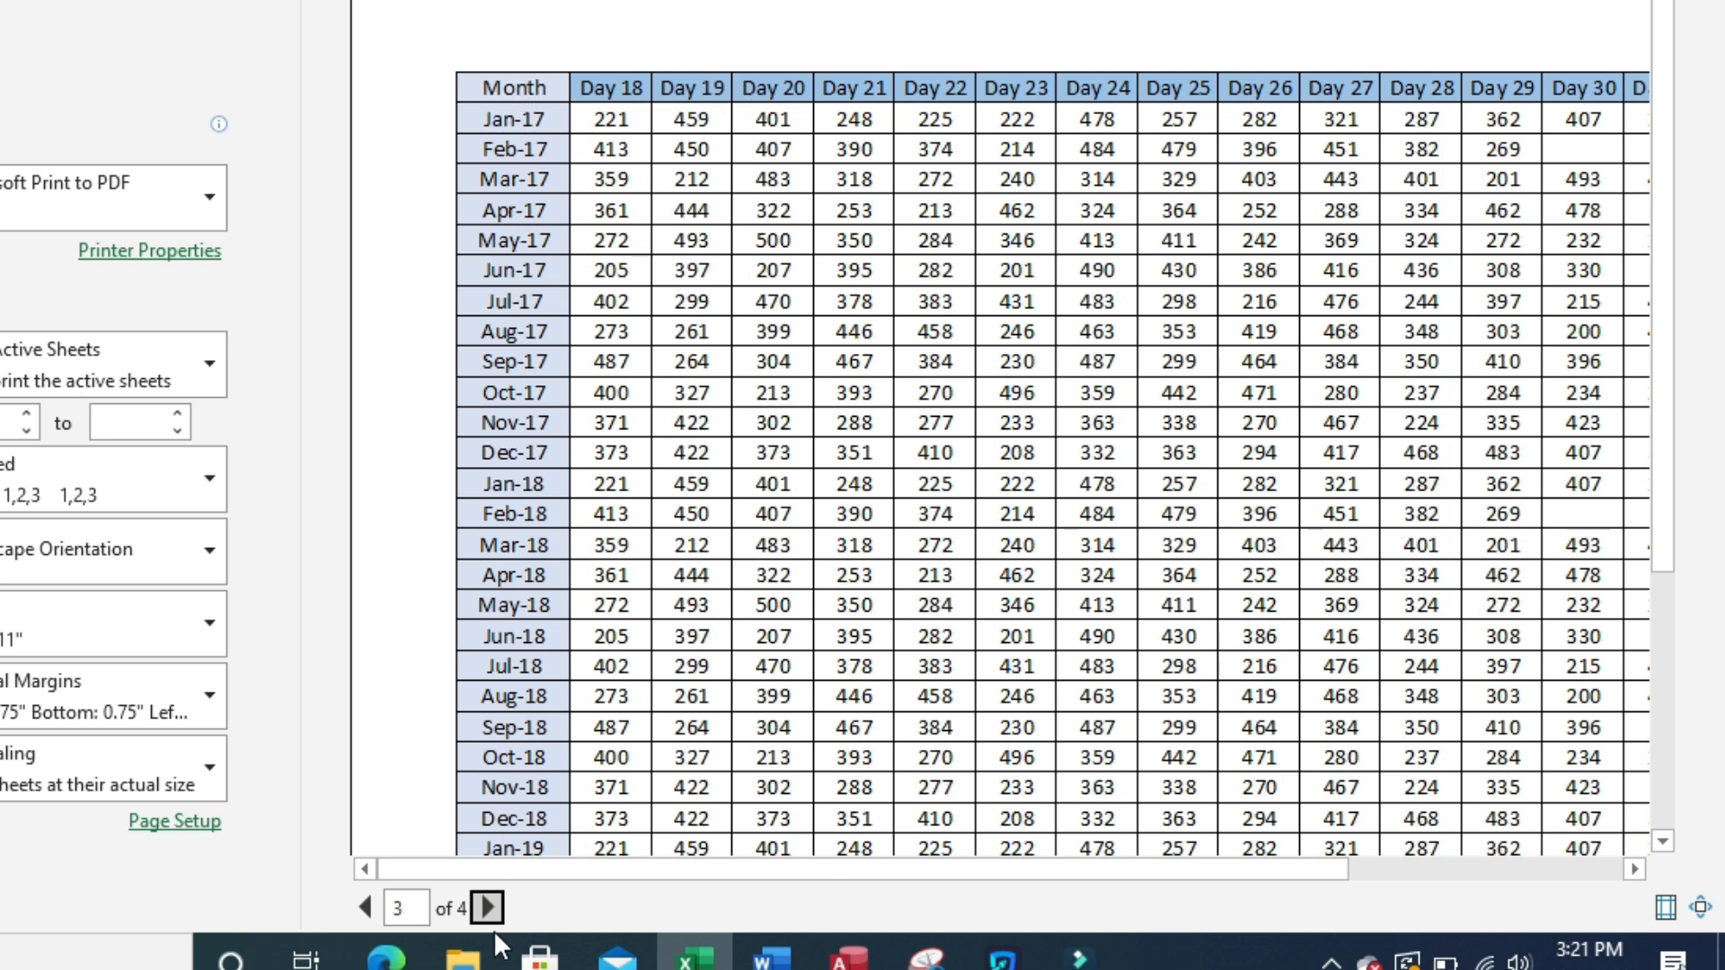
{"action": "left_click", "coordinate": [489, 907]}
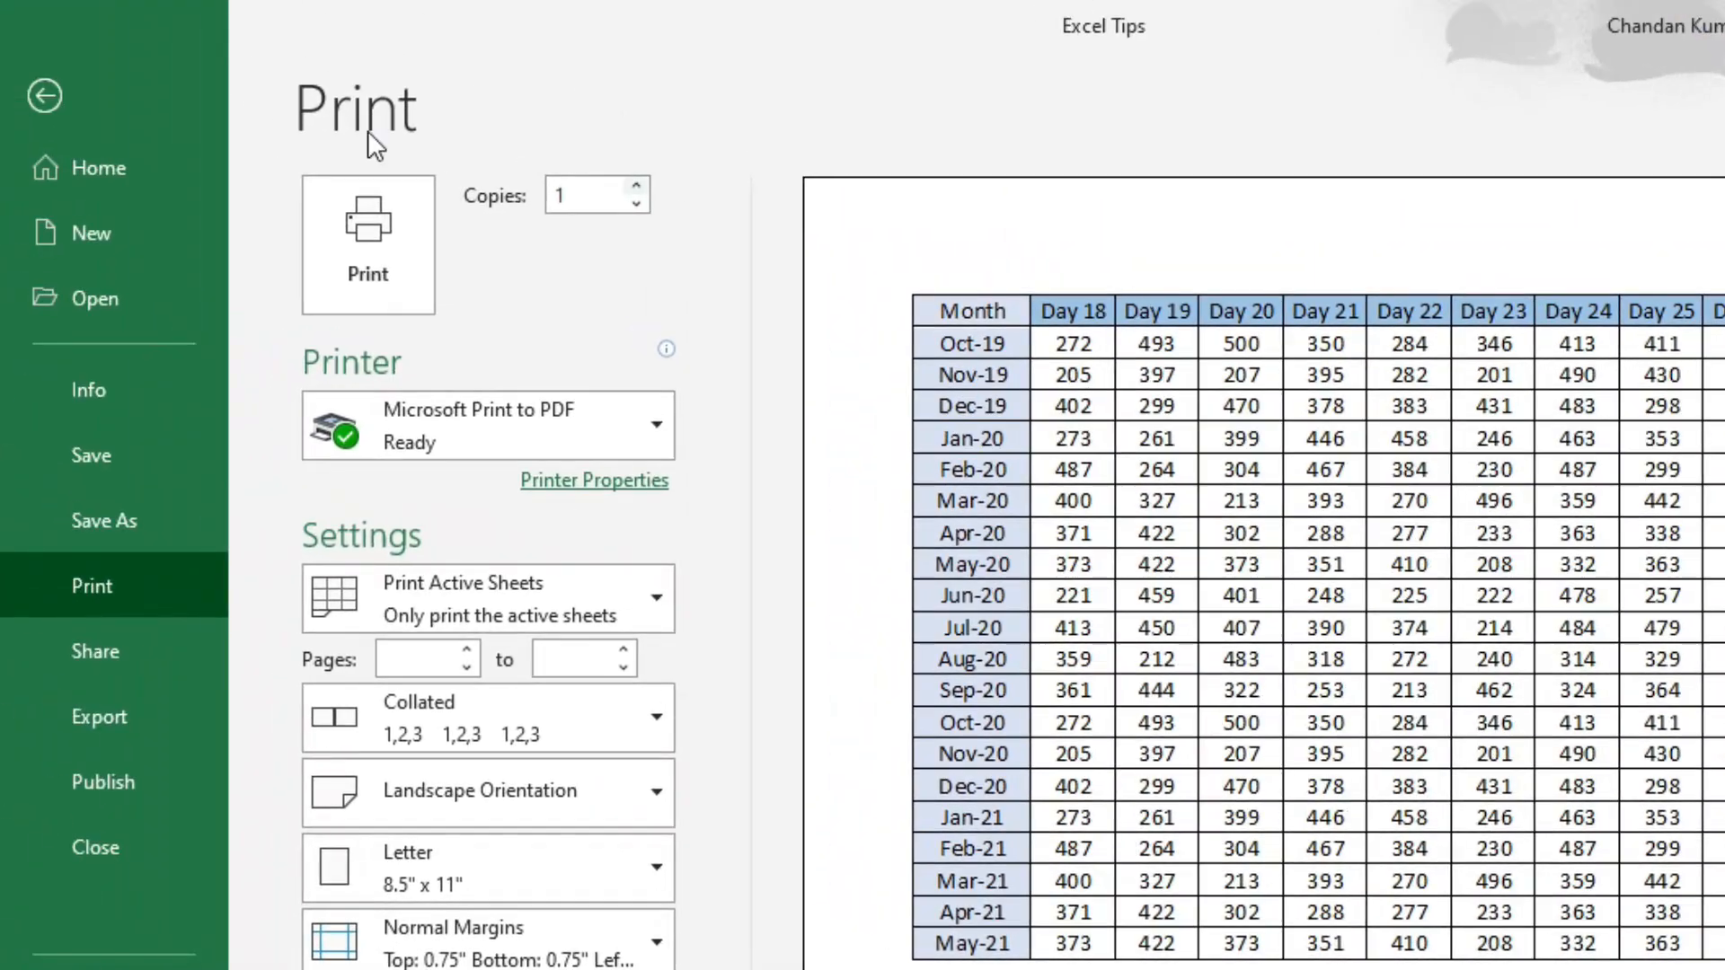
Step: In Page Setup's Print Titles, repeat rows $1:$1 at top and columns $A:$A at left
{"action": "left_click", "coordinate": [93, 97]}
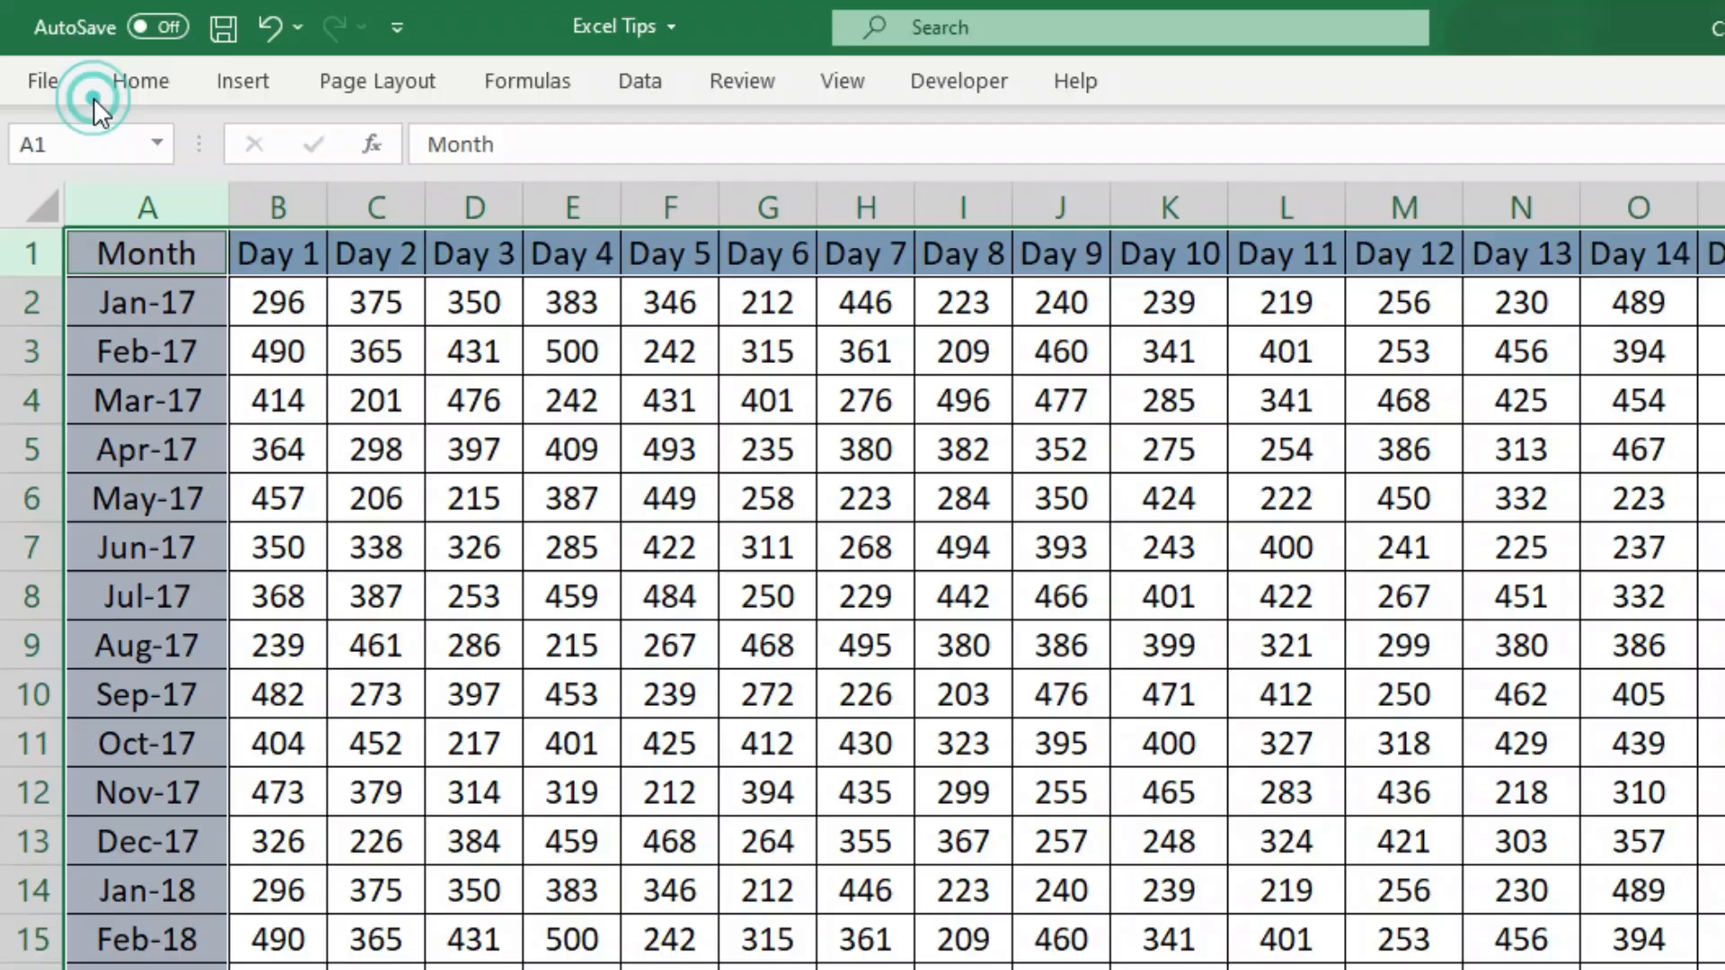
{"action": "left_click", "coordinate": [472, 497]}
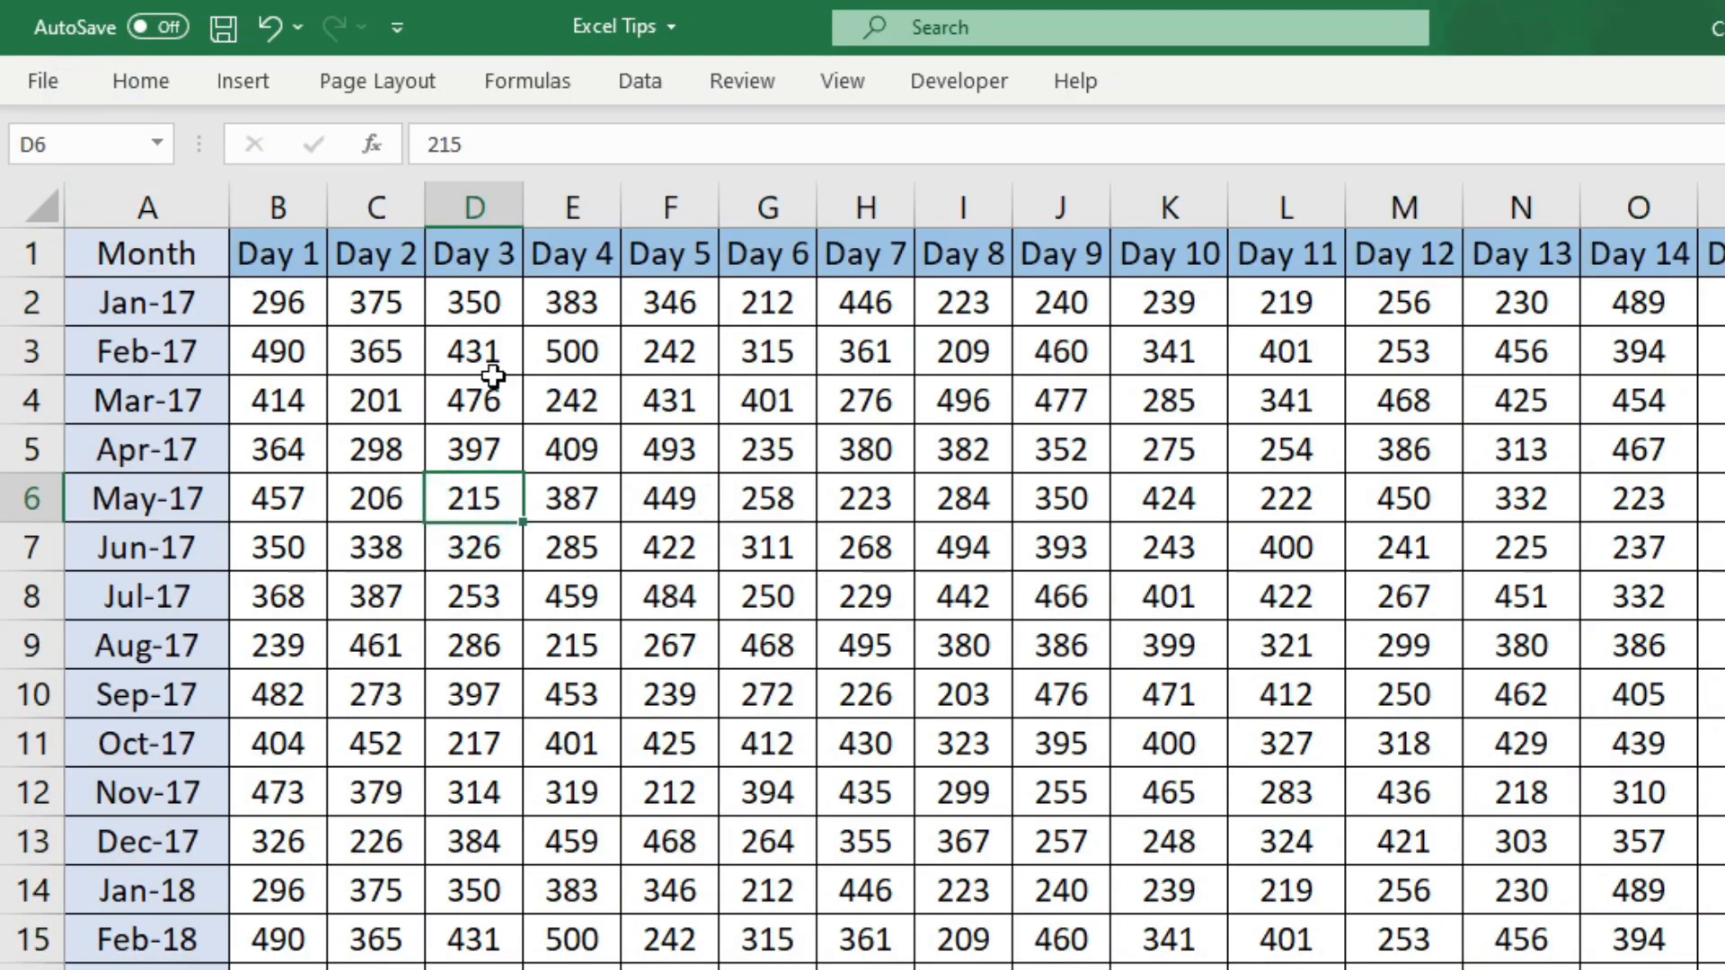
{"action": "left_click", "coordinate": [363, 80]}
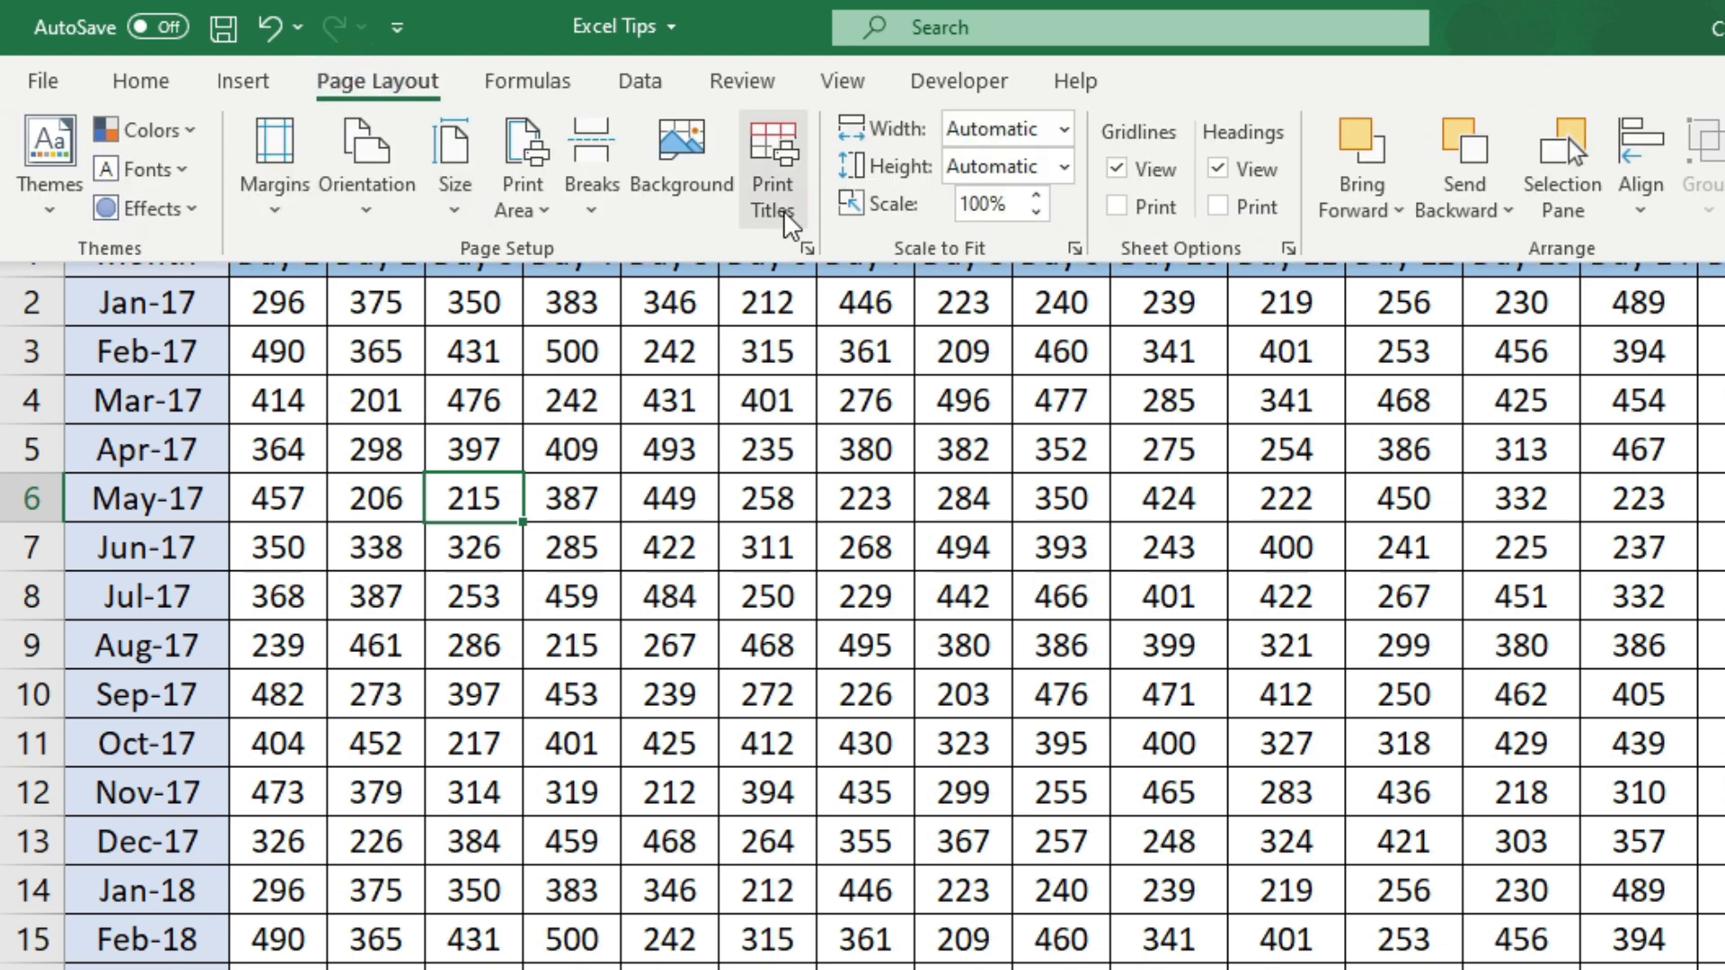
{"action": "left_click", "coordinate": [769, 164]}
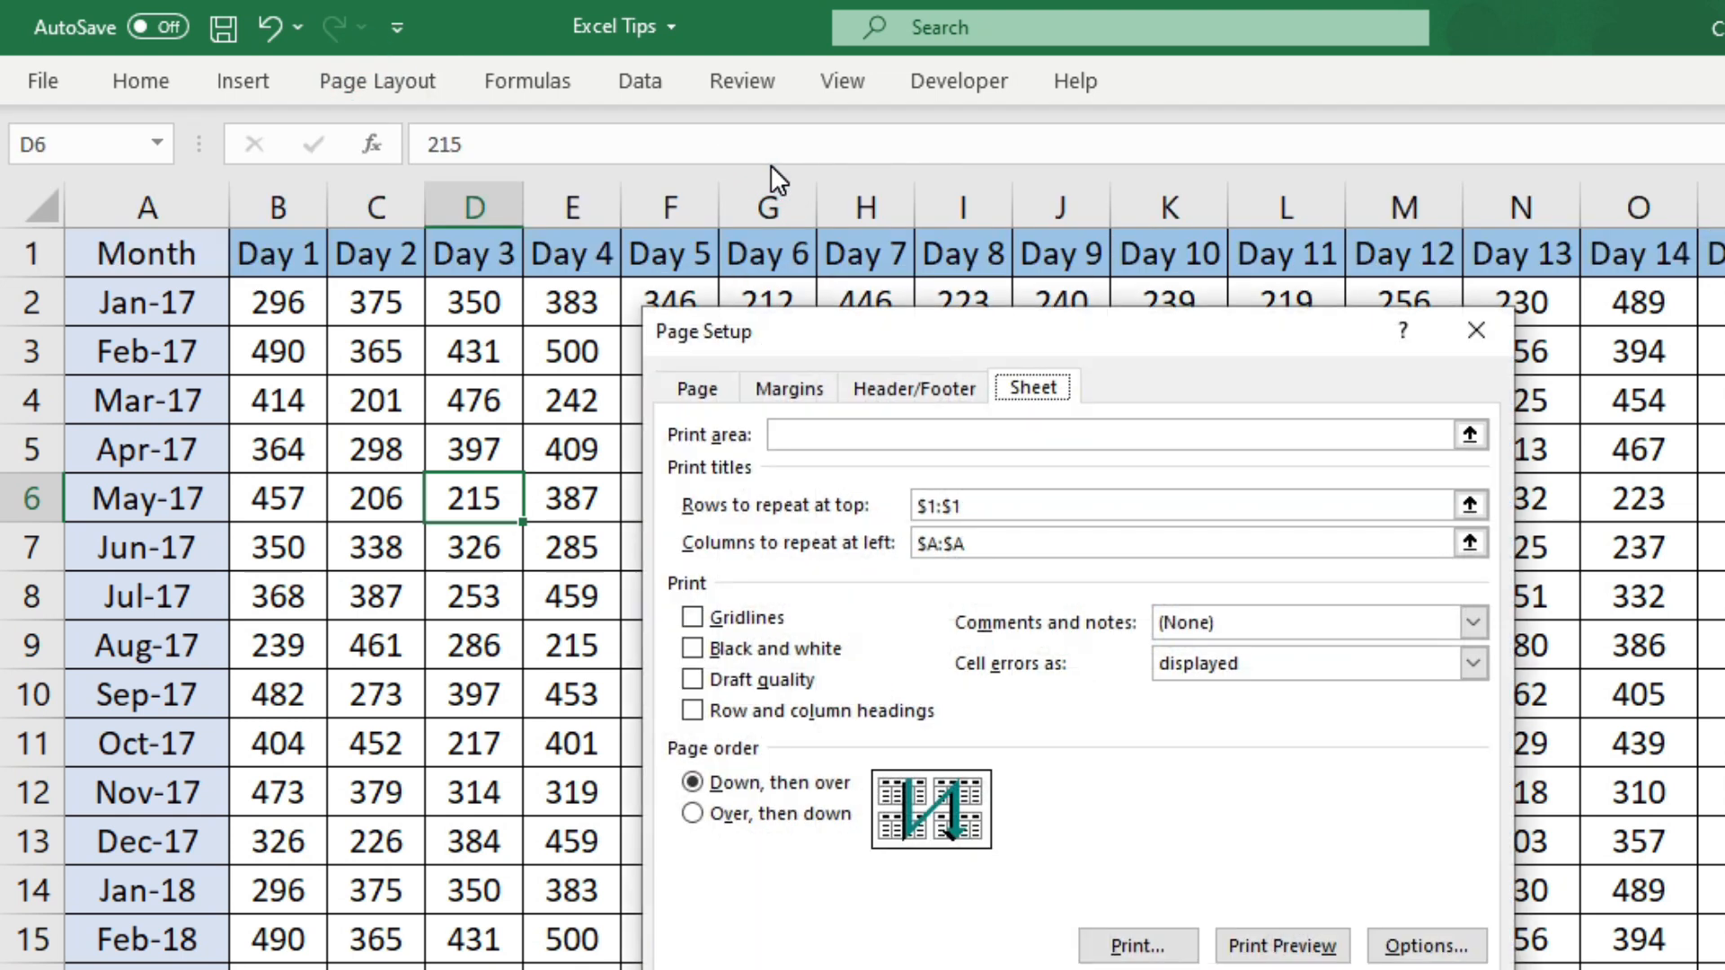
{"action": "left_click", "coordinate": [996, 508]}
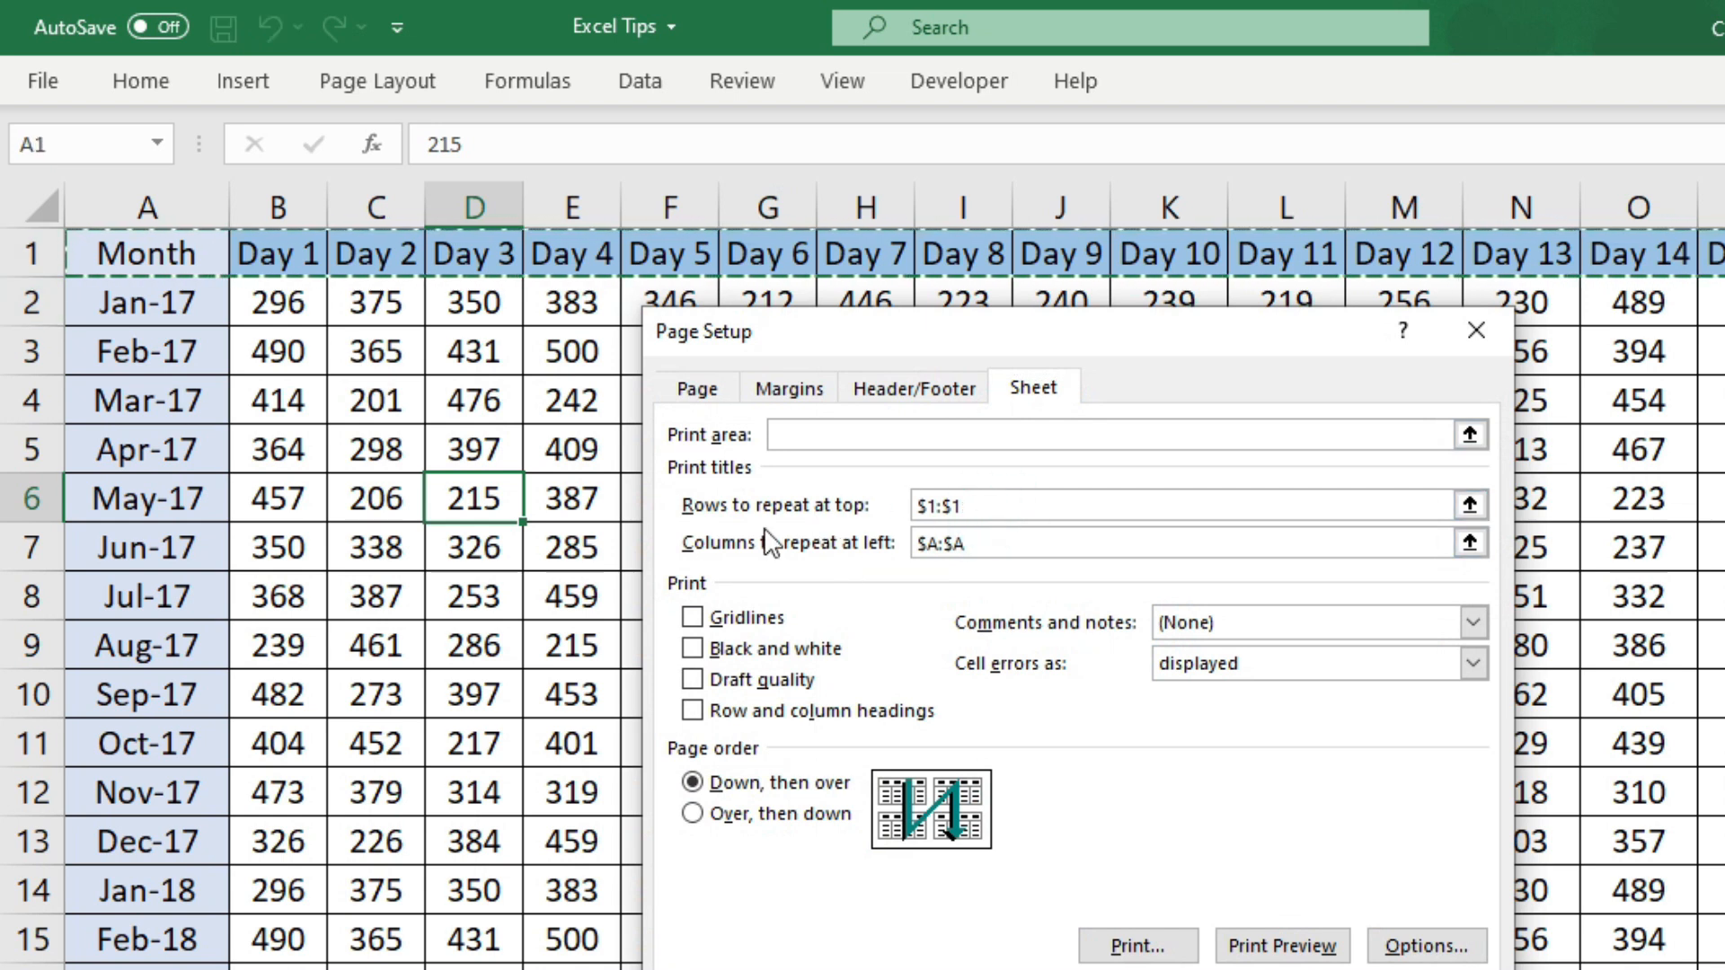
{"action": "left_click", "coordinate": [1013, 543]}
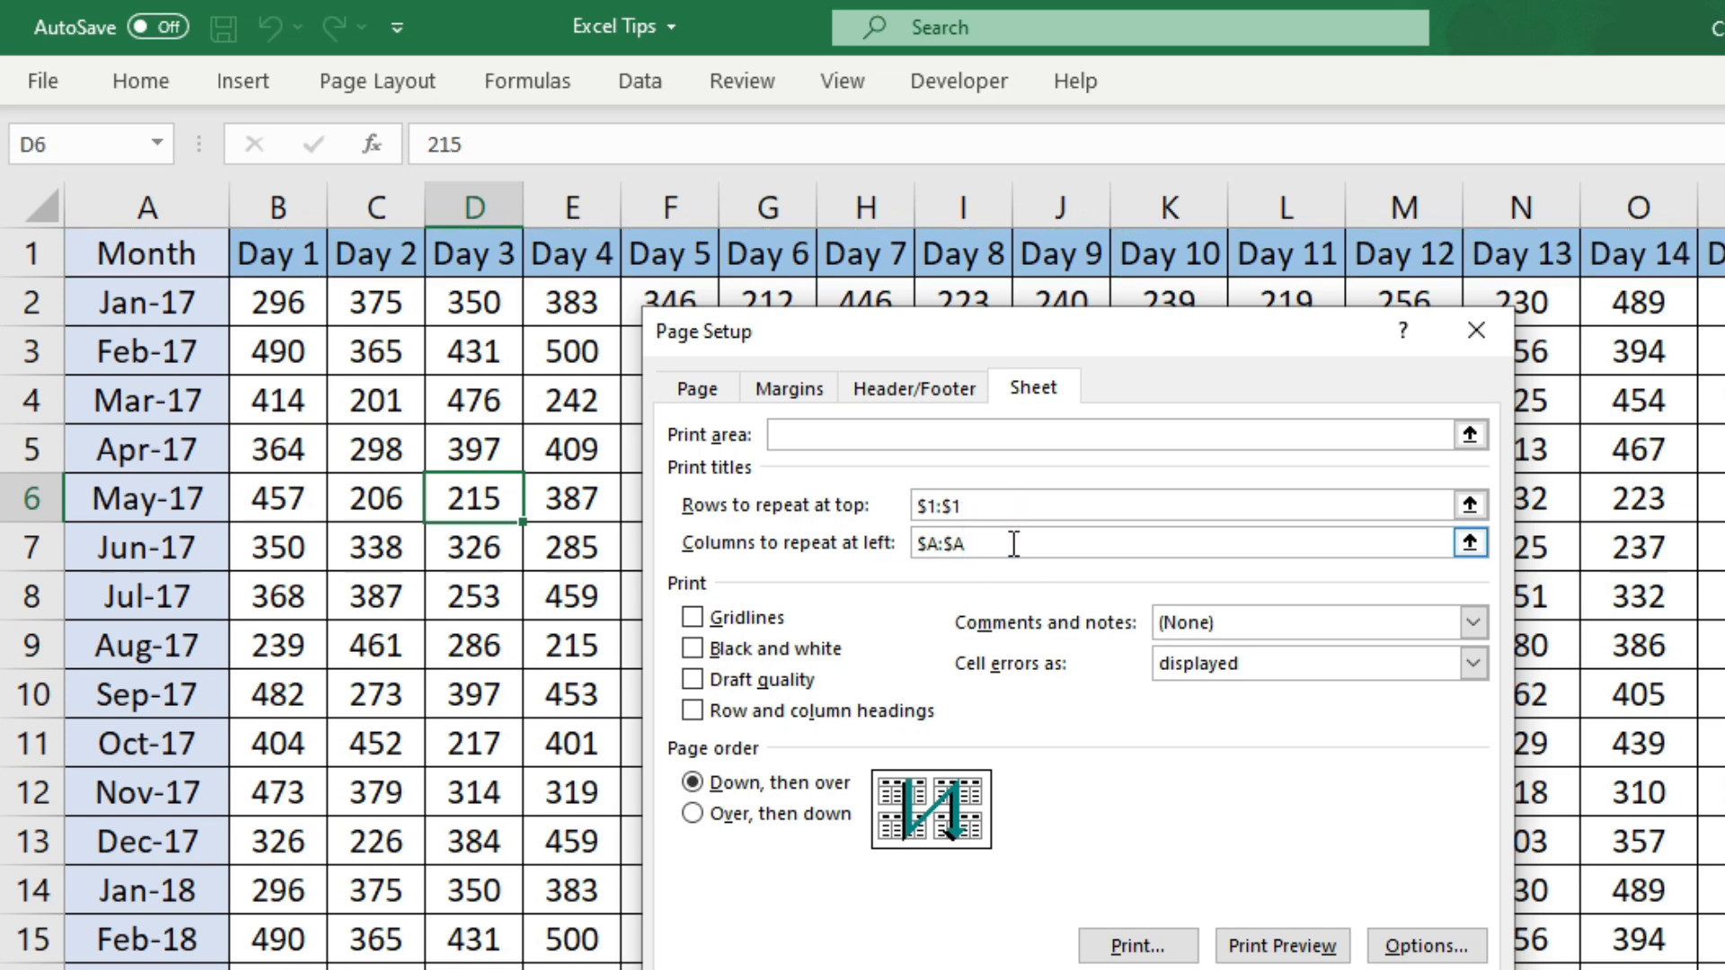
{"action": "double_click", "coordinate": [1011, 543]}
{"action": "left_click", "coordinate": [994, 501]}
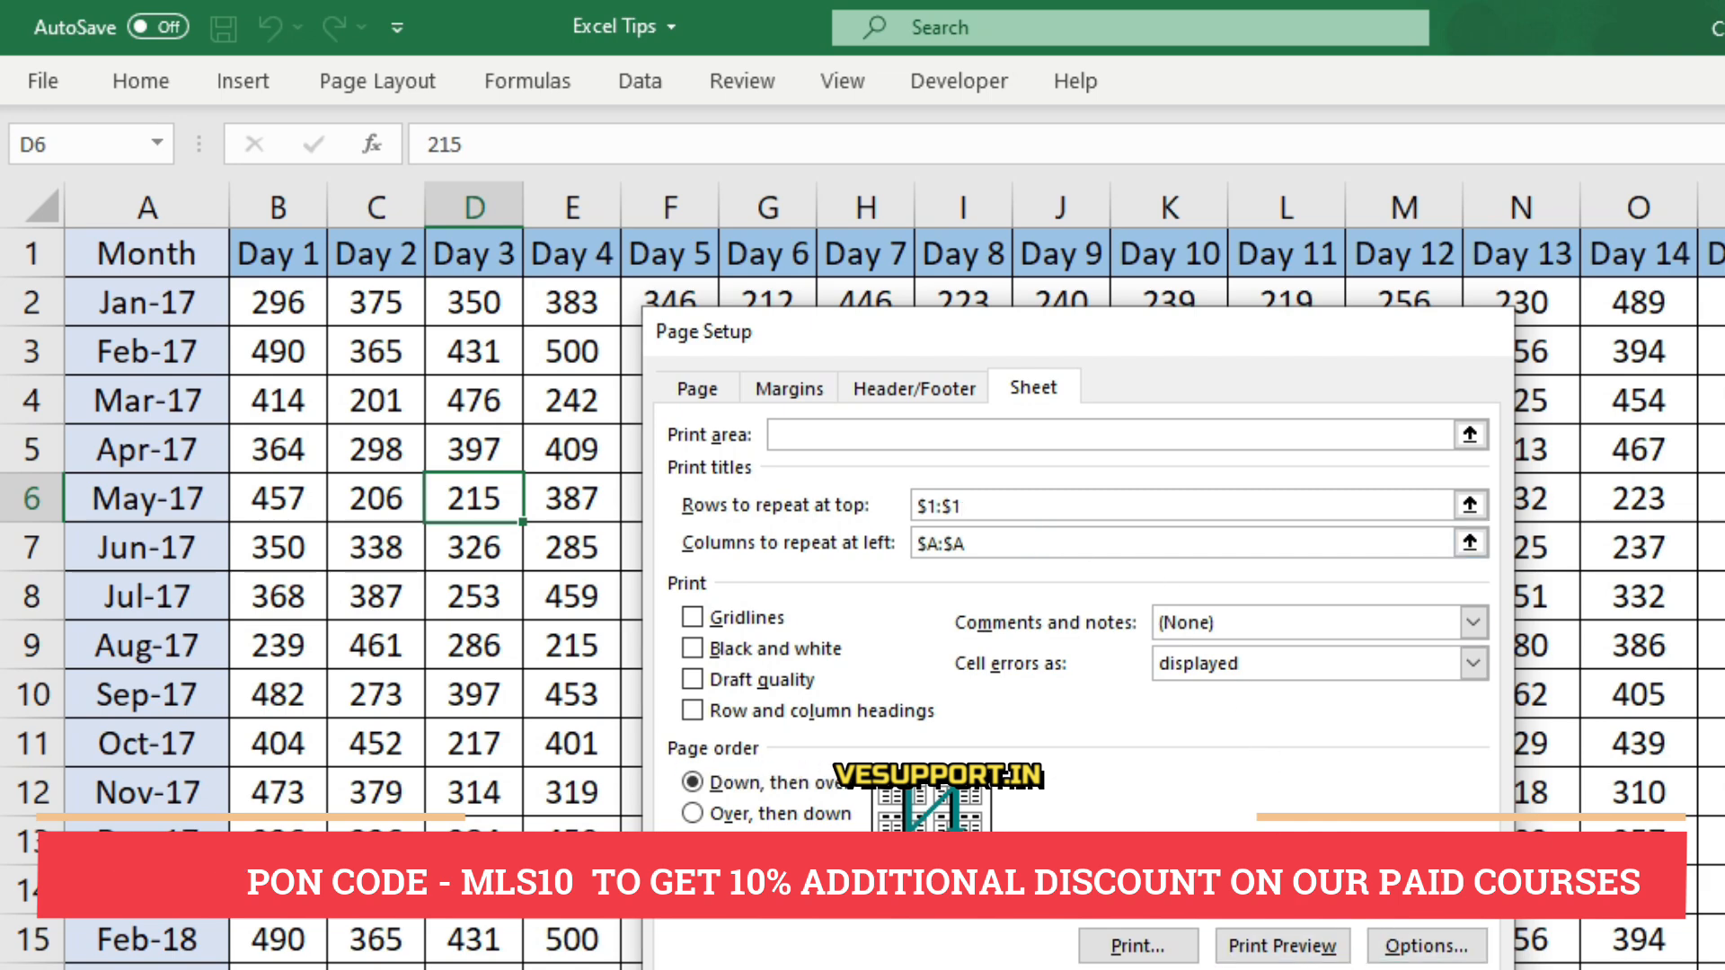
{"action": "left_click", "coordinate": [1289, 968]}
{"action": "left_click", "coordinate": [460, 452]}
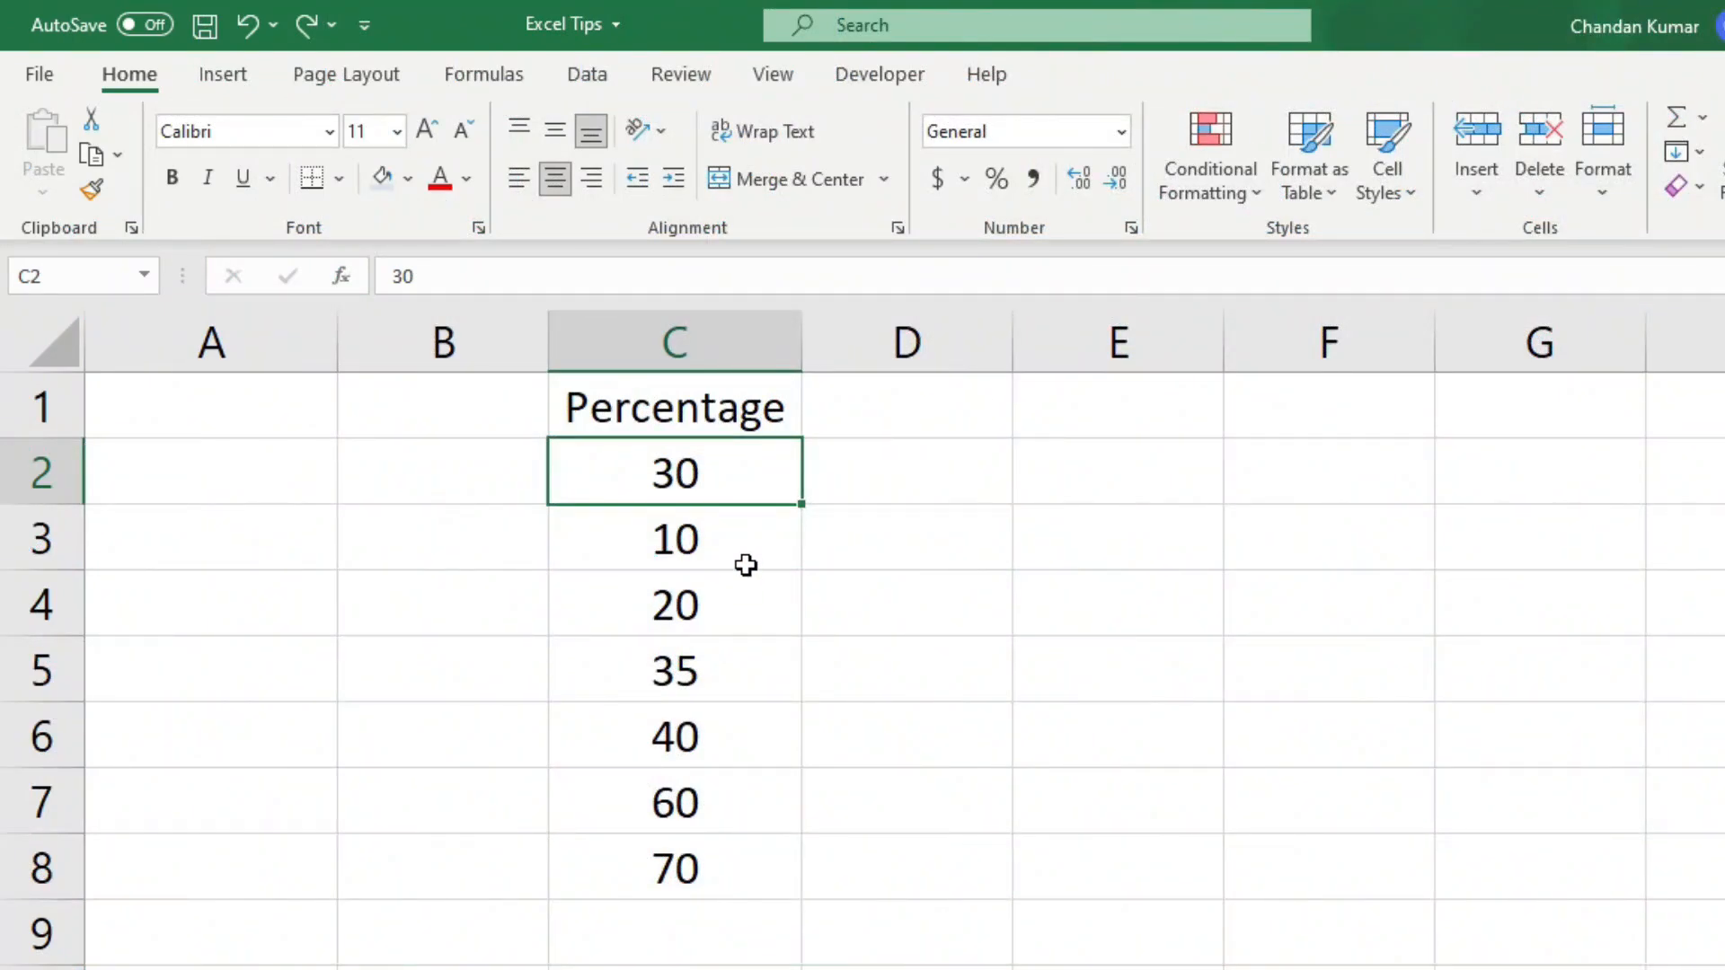
Step: Format the Percentage values C2:C8 with percent style
{"action": "mouse_move", "coordinate": [737, 459]}
{"action": "left_mouse_down"}
{"action": "mouse_move", "coordinate": [751, 862]}
{"action": "mouse_move", "coordinate": [750, 840]}
{"action": "left_mouse_up"}
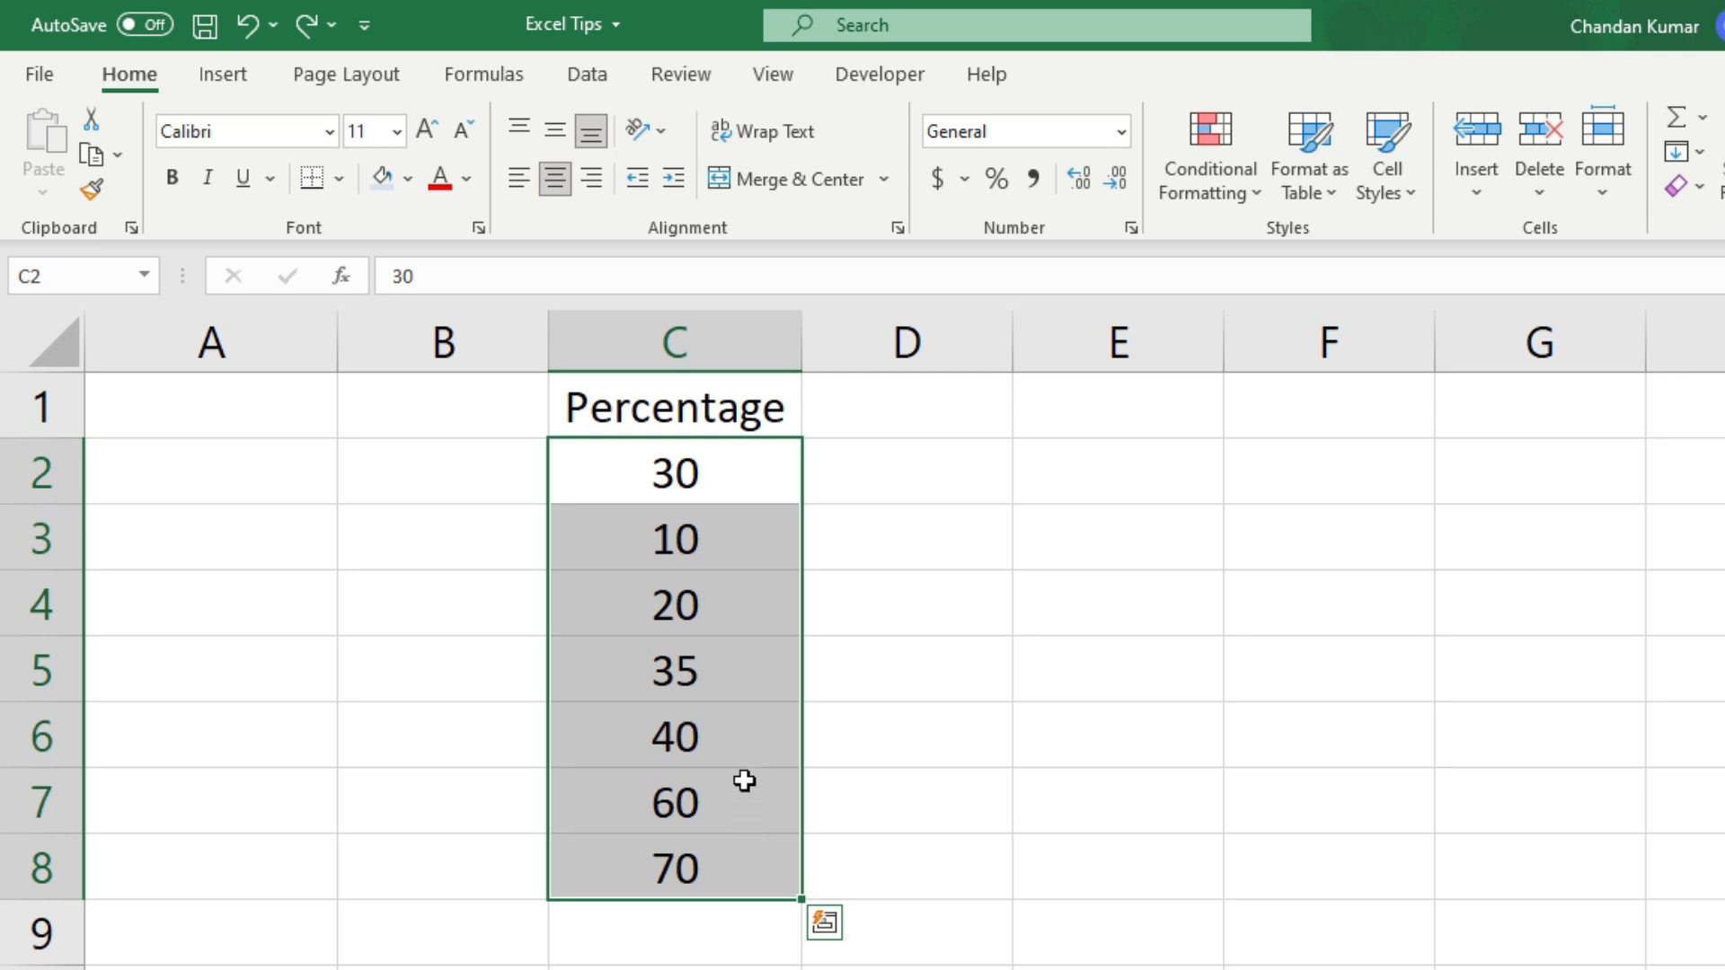
{"action": "left_click", "coordinate": [735, 469]}
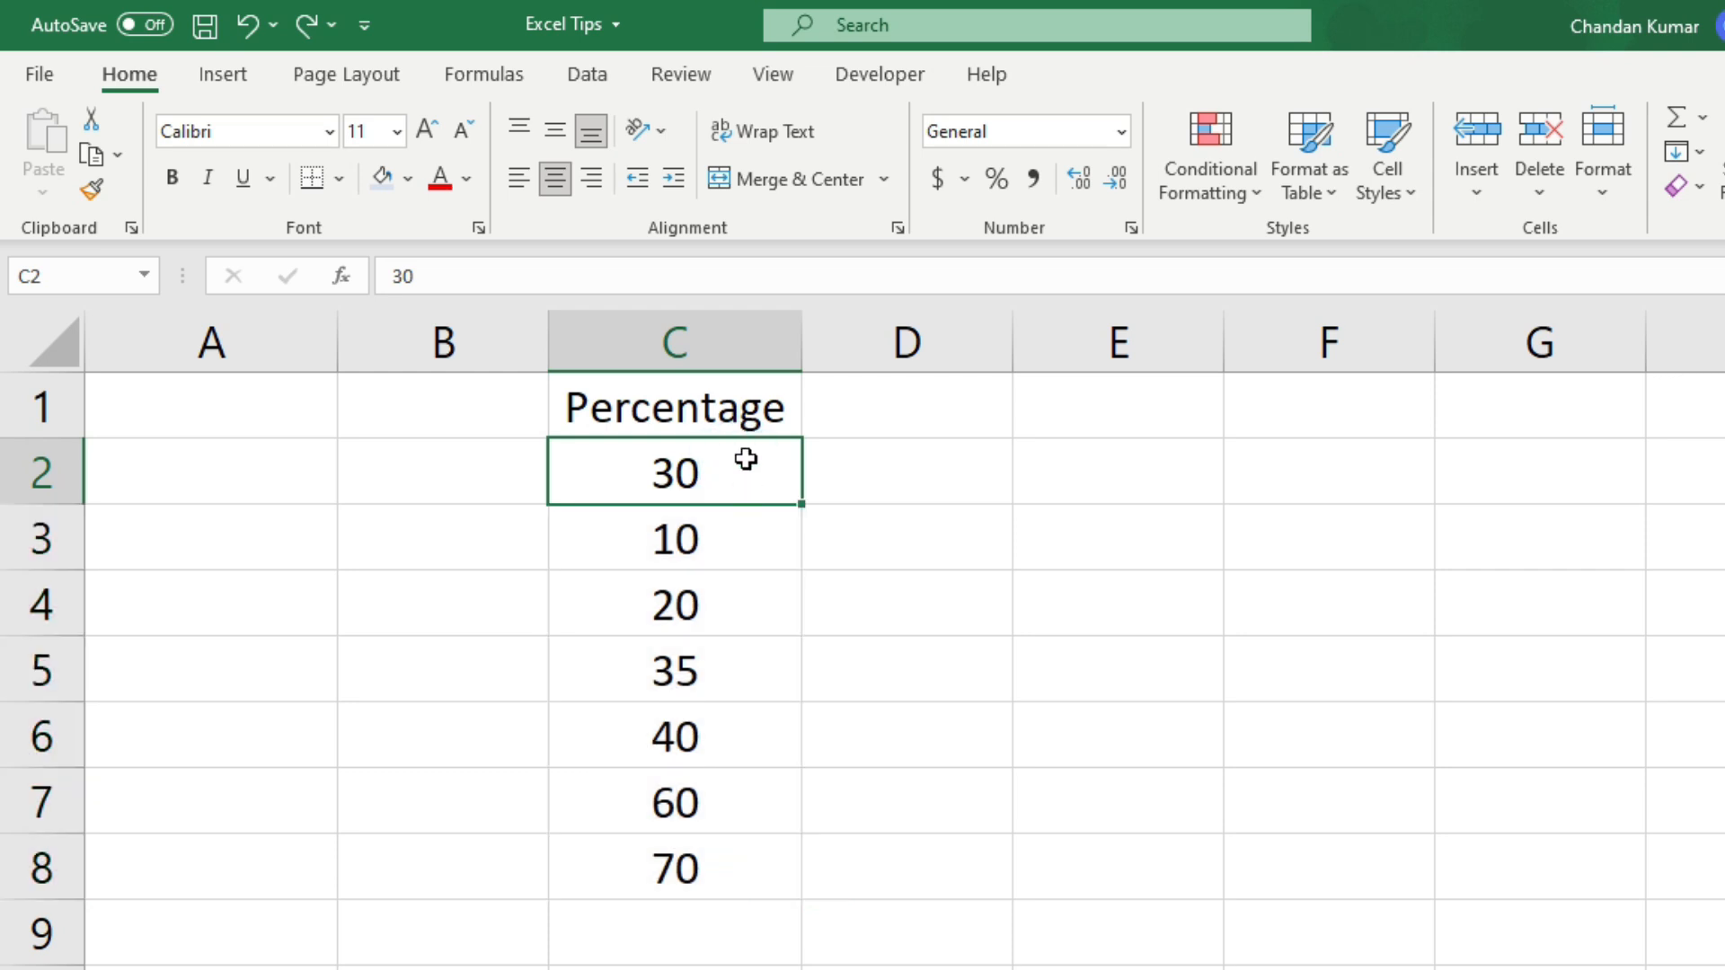
{"action": "left_click_drag", "start_coordinate": [730, 469], "coordinate": [746, 872]}
{"action": "left_click", "coordinate": [993, 179]}
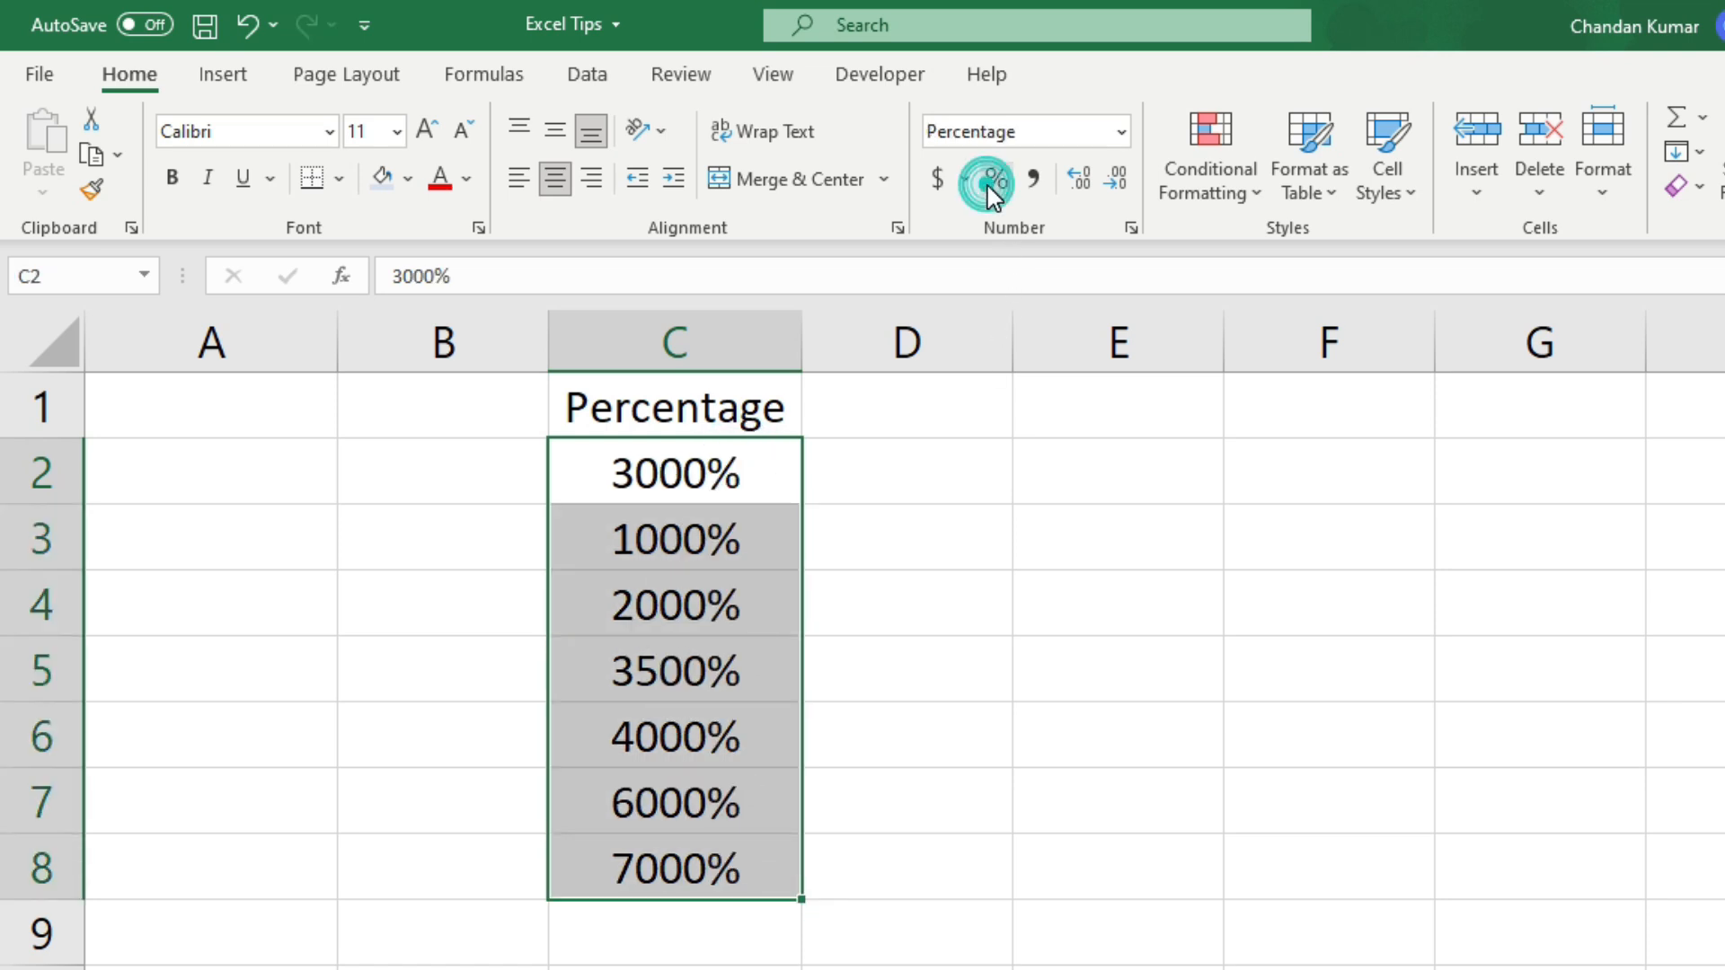
{"action": "left_click", "coordinate": [759, 469]}
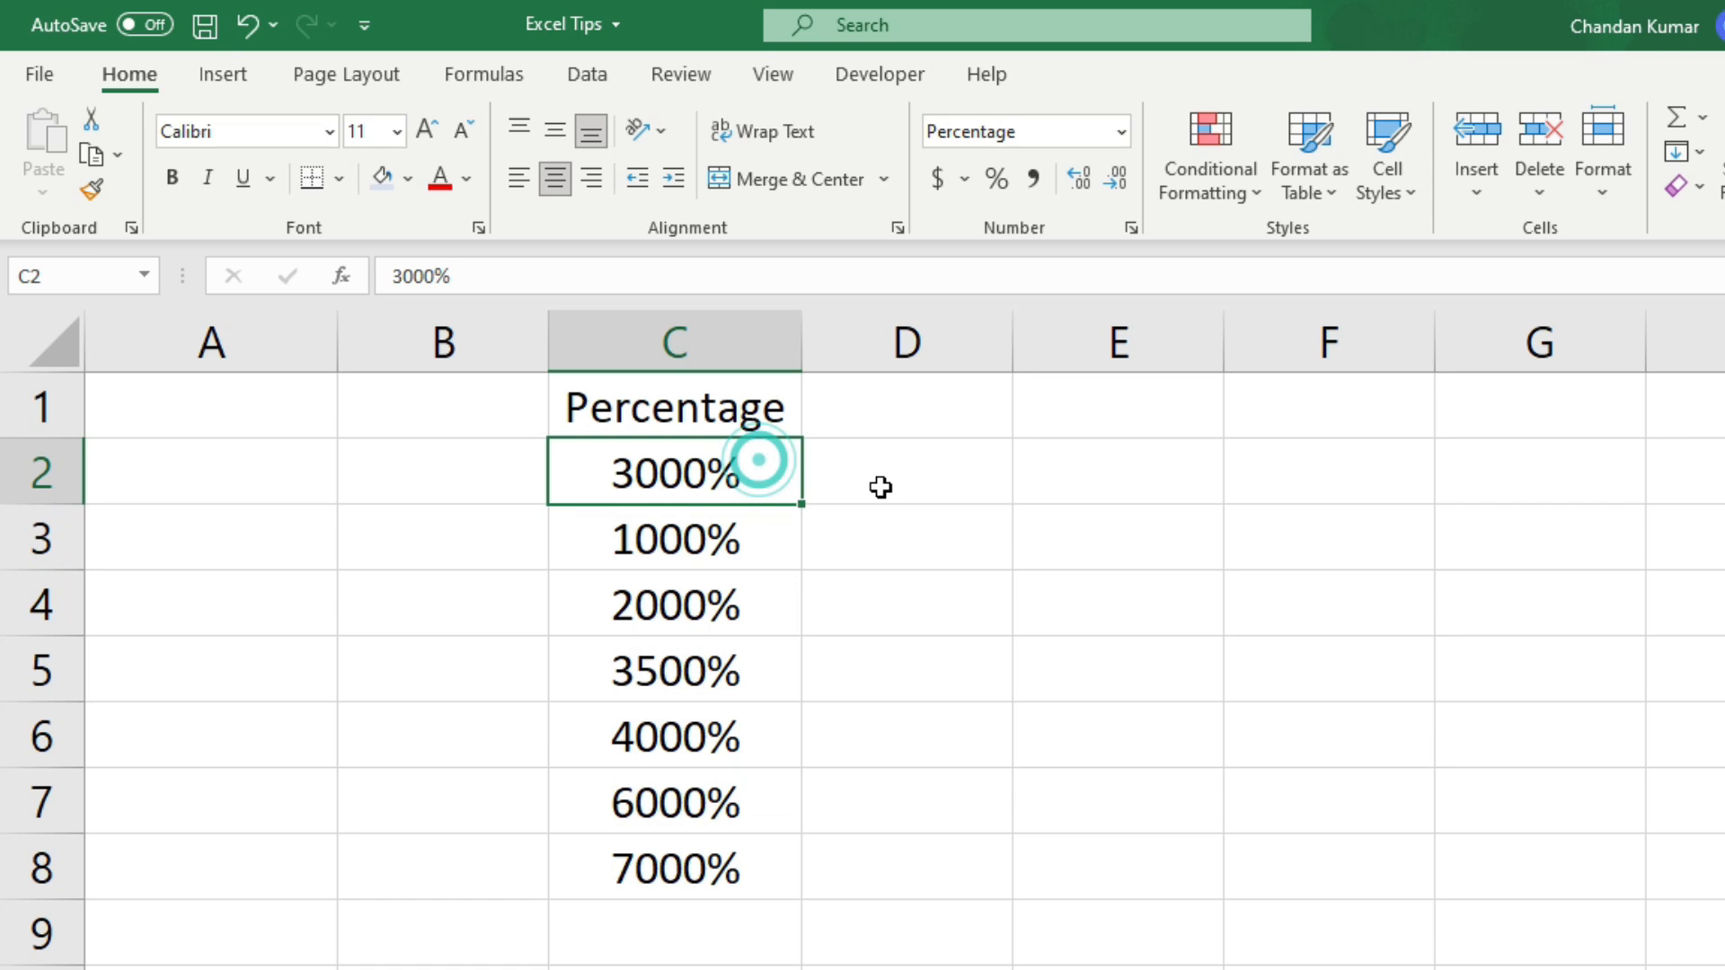
Step: Enter =C2/100 in D2 and fill it down to D8
{"action": "left_click", "coordinate": [887, 475]}
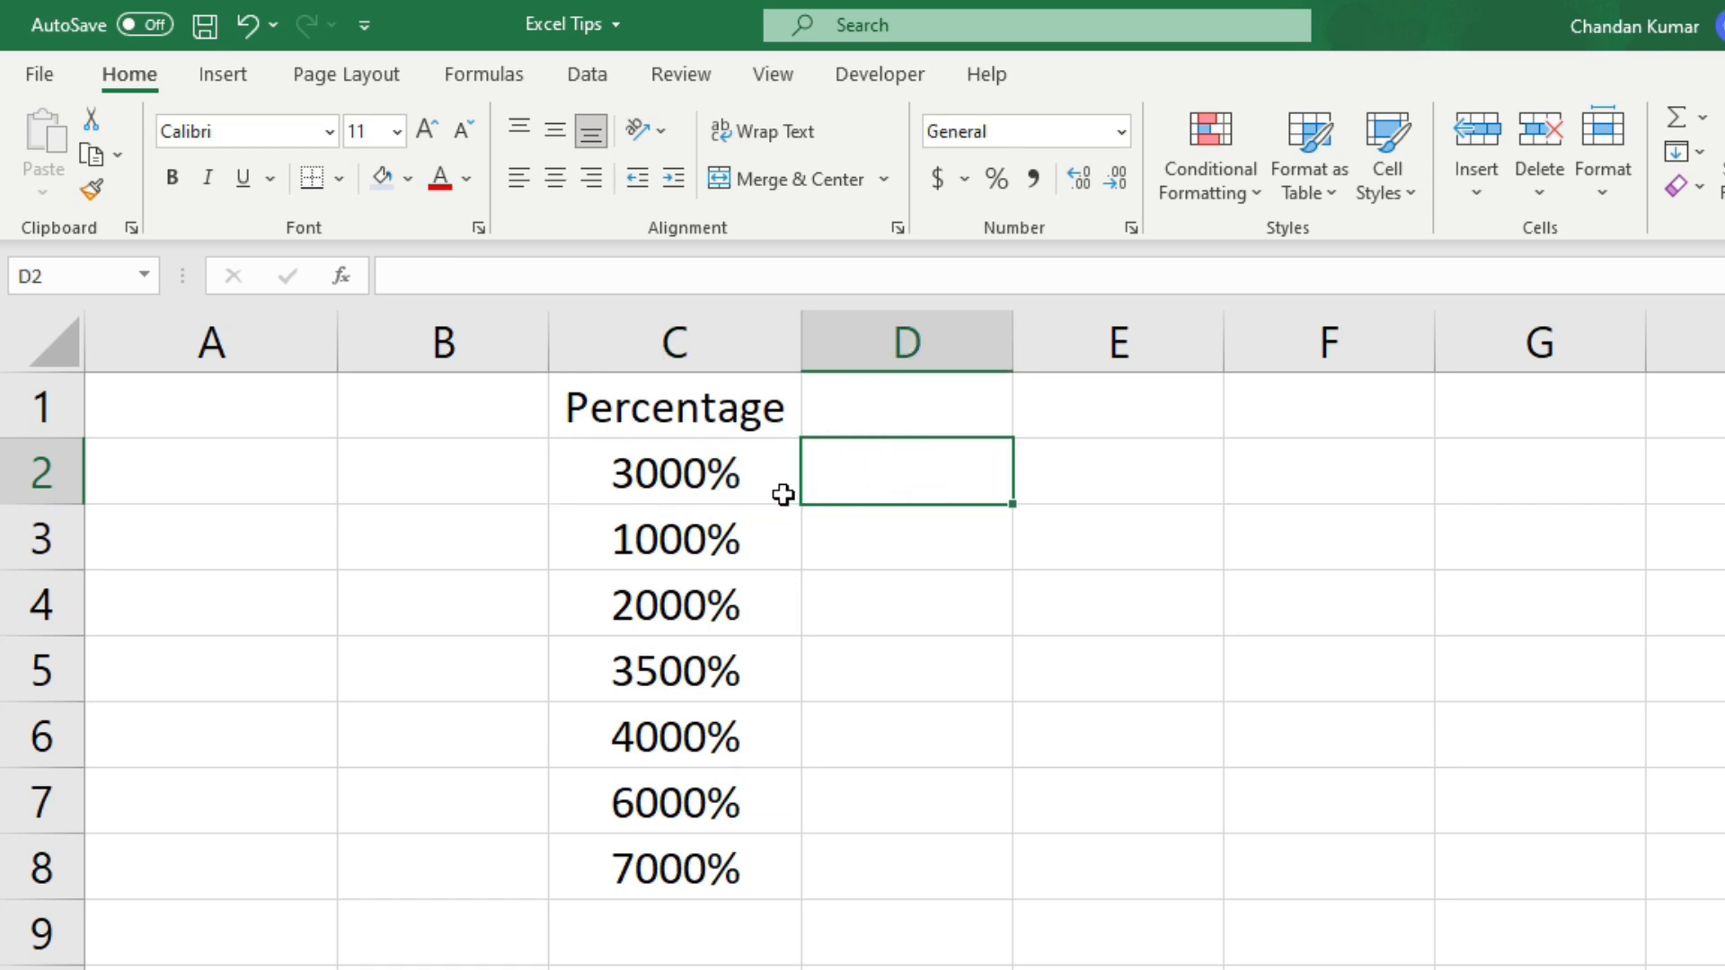
{"action": "type", "text": "="}
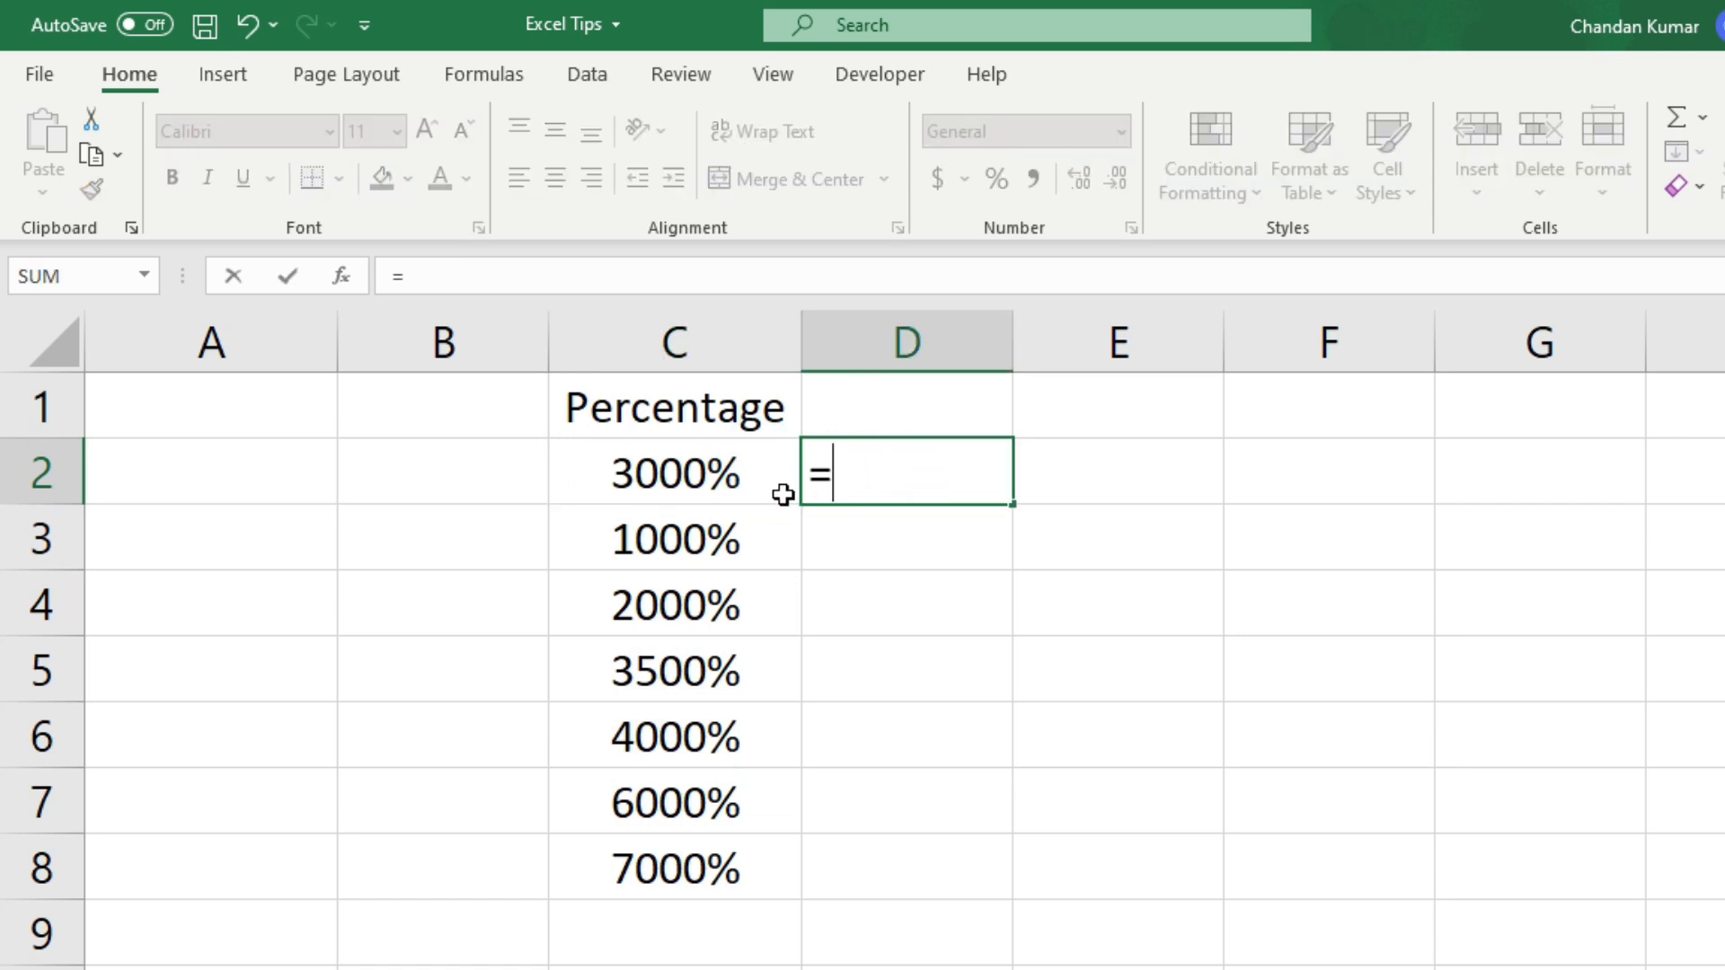
{"action": "left_click", "coordinate": [685, 470]}
{"action": "type", "text": "/100"}
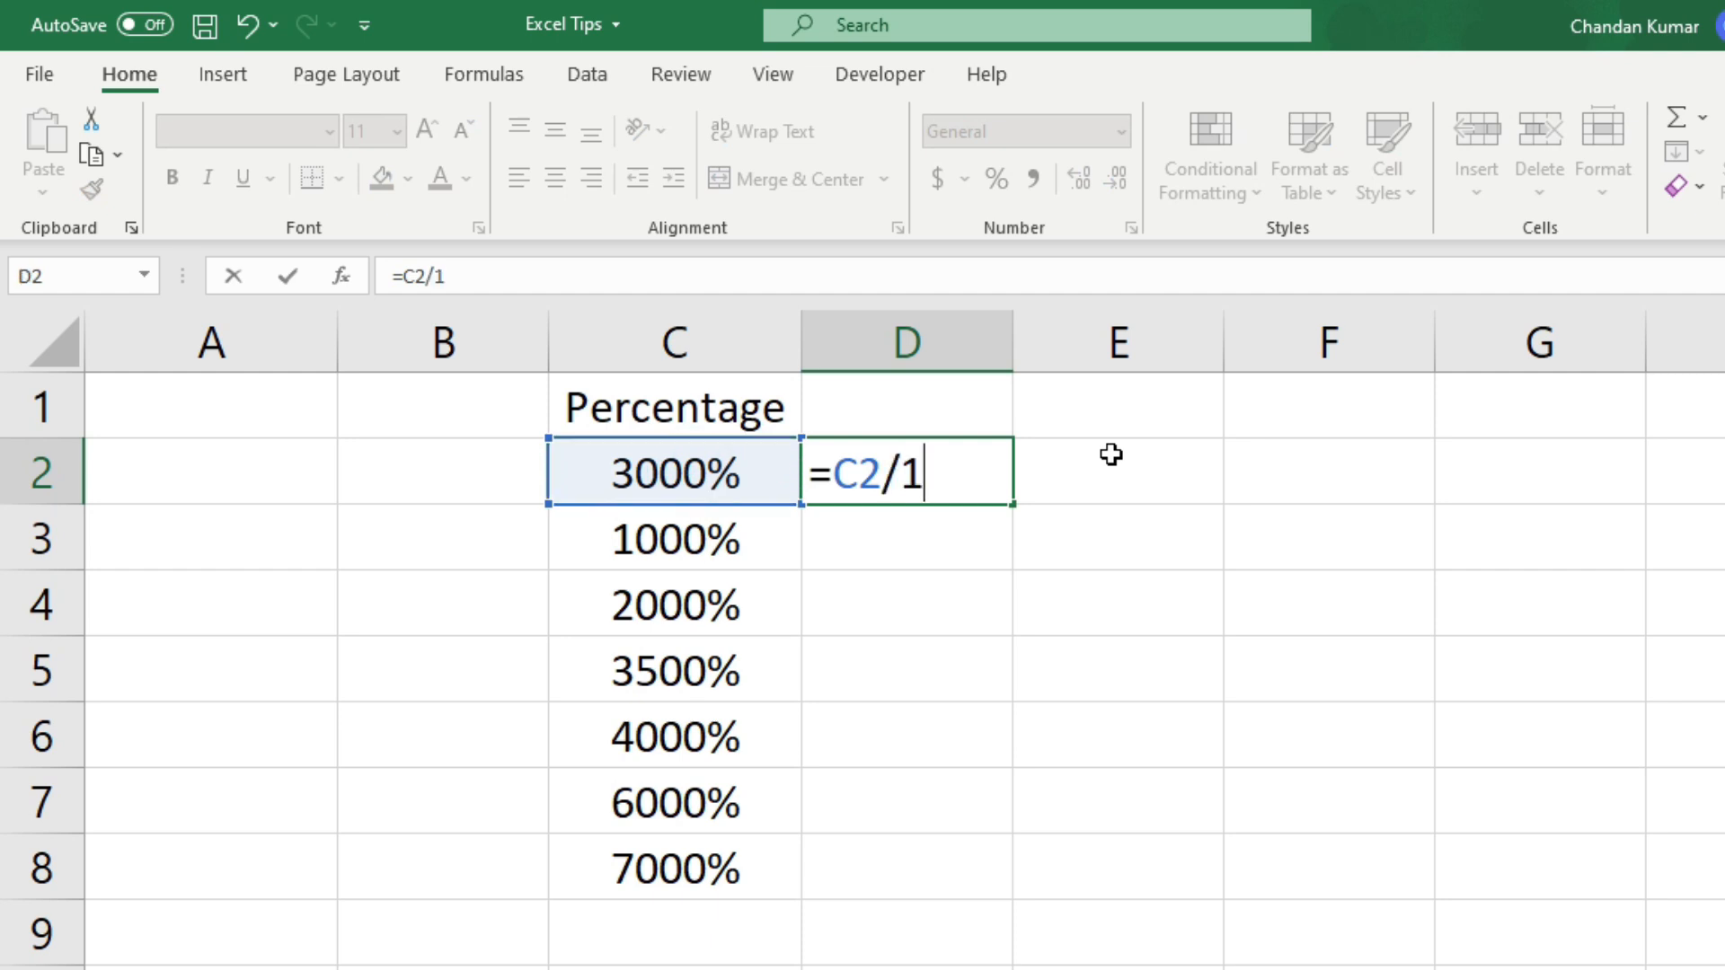
{"action": "key", "text": "Return"}
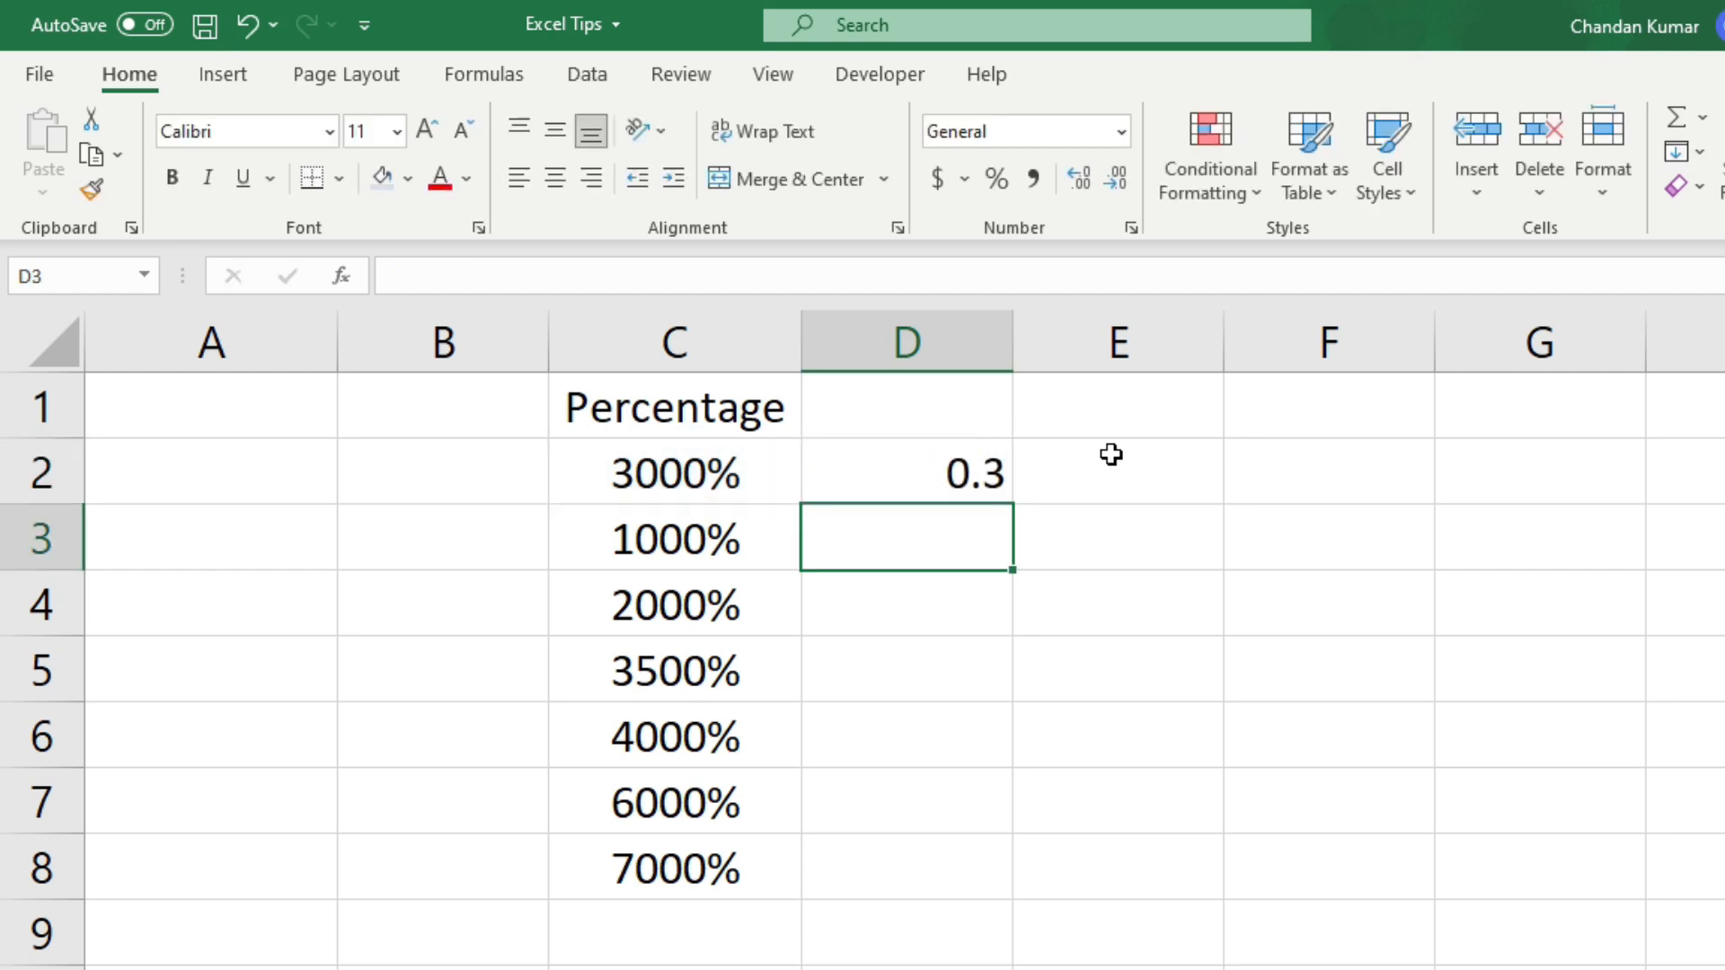
{"action": "left_click", "coordinate": [891, 487]}
{"action": "double_click", "coordinate": [1013, 504]}
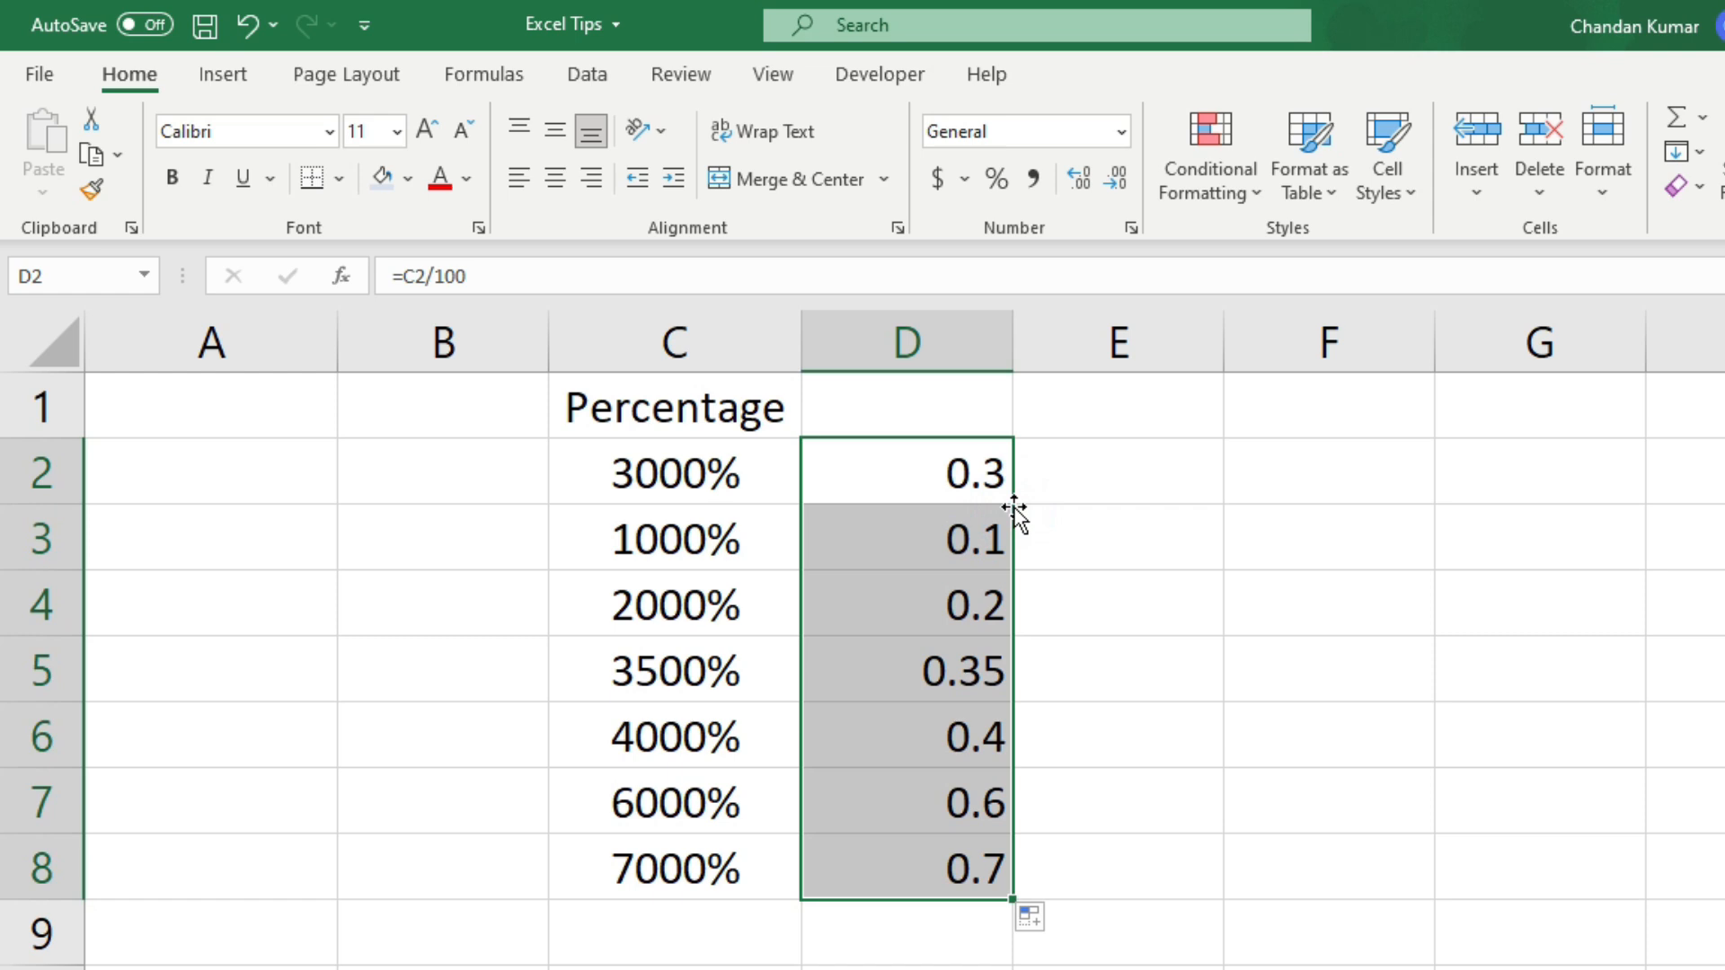
Step: Apply percent style to D2:D8, then undo the percentage conversion
{"action": "left_click", "coordinate": [997, 180]}
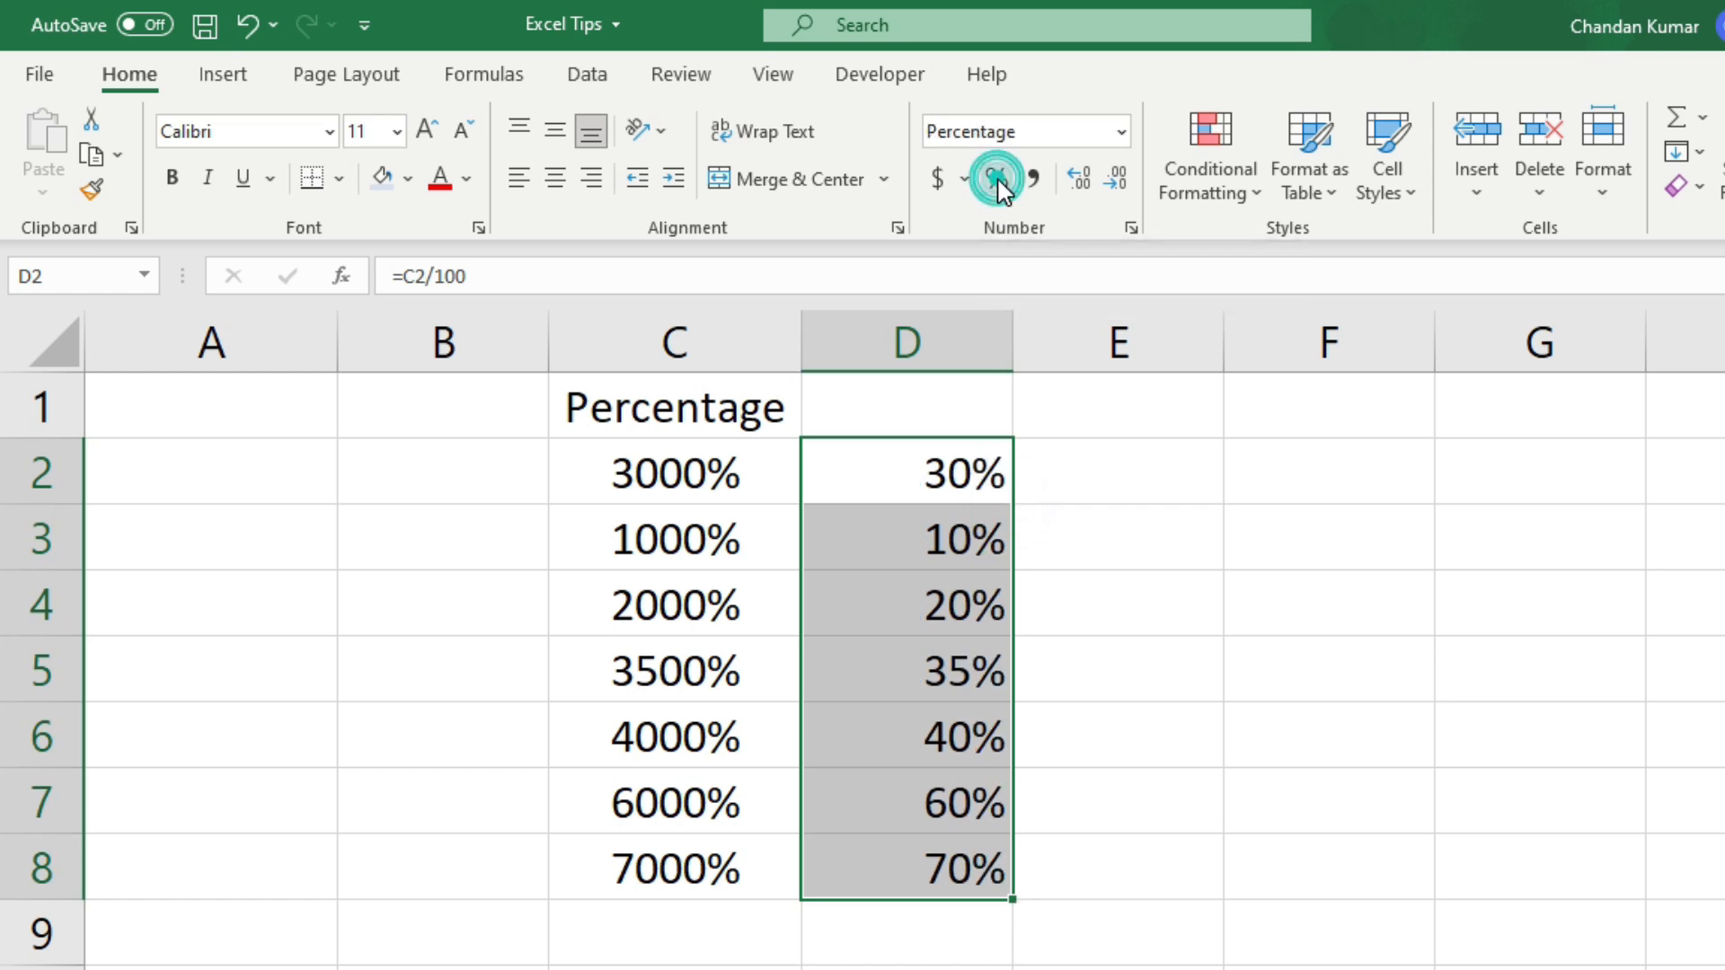
{"action": "left_click", "coordinate": [899, 454]}
{"action": "left_click_drag", "start_coordinate": [897, 477], "coordinate": [883, 876]}
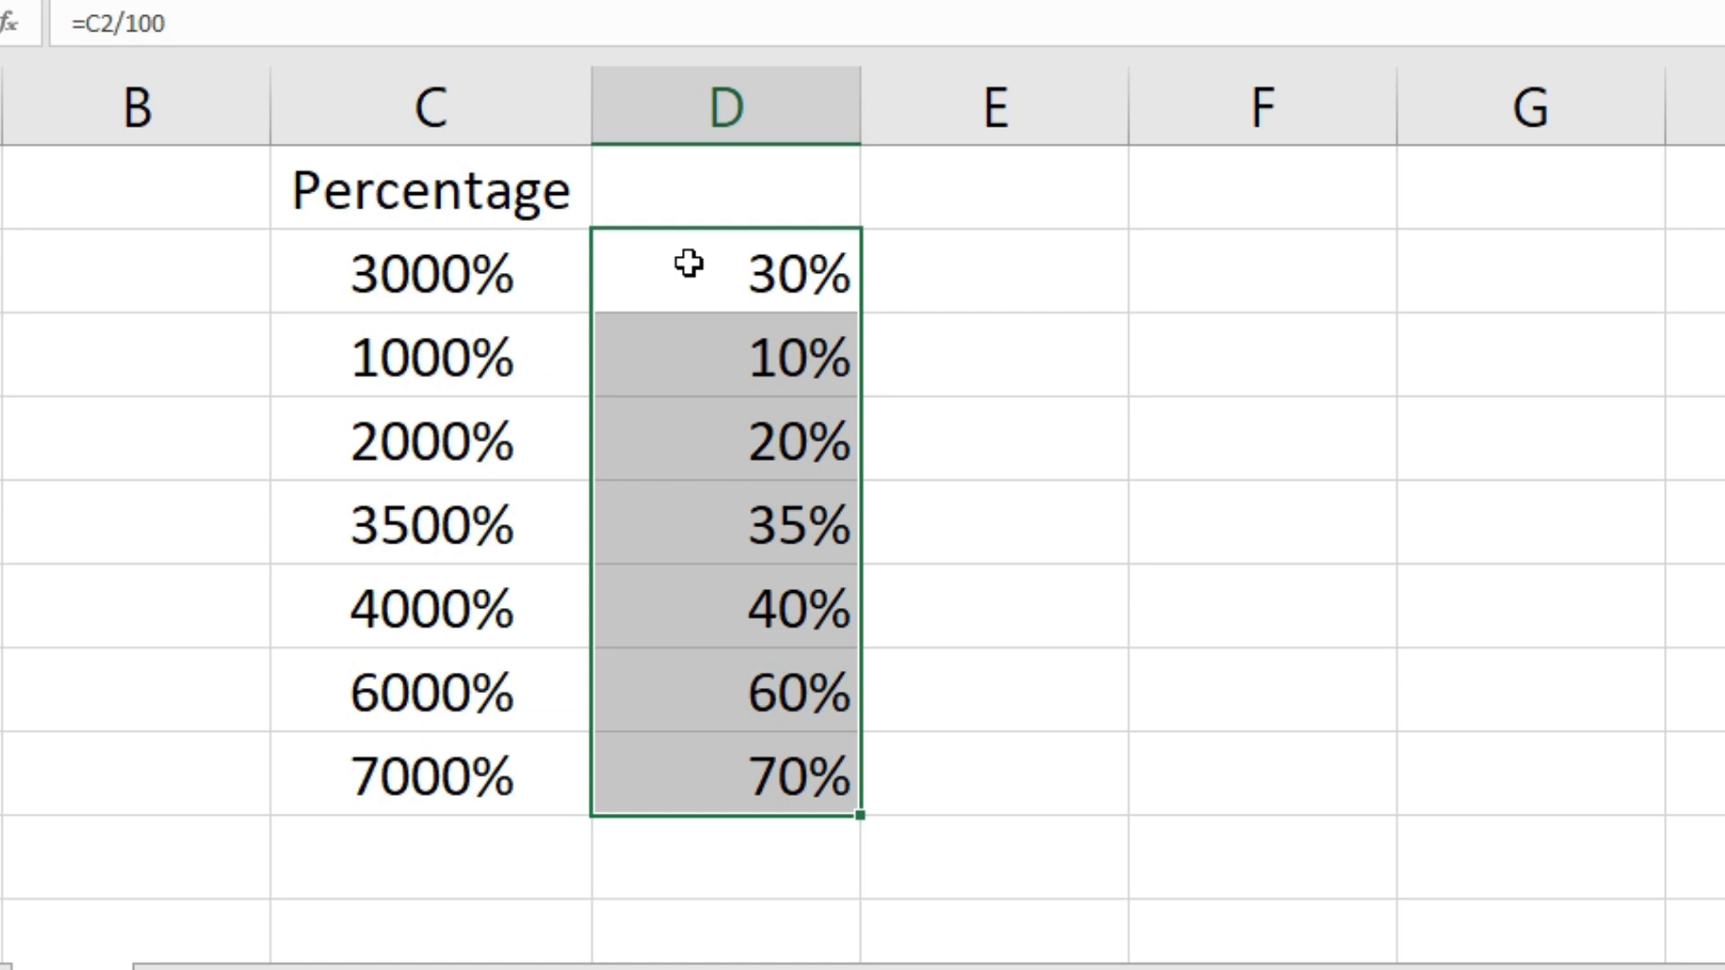
{"action": "key", "text": "ctrl+z"}
{"action": "key", "text": "ctrl+z"}
{"action": "key", "text": "ctrl+z"}
{"action": "key", "text": "ctrl+z"}
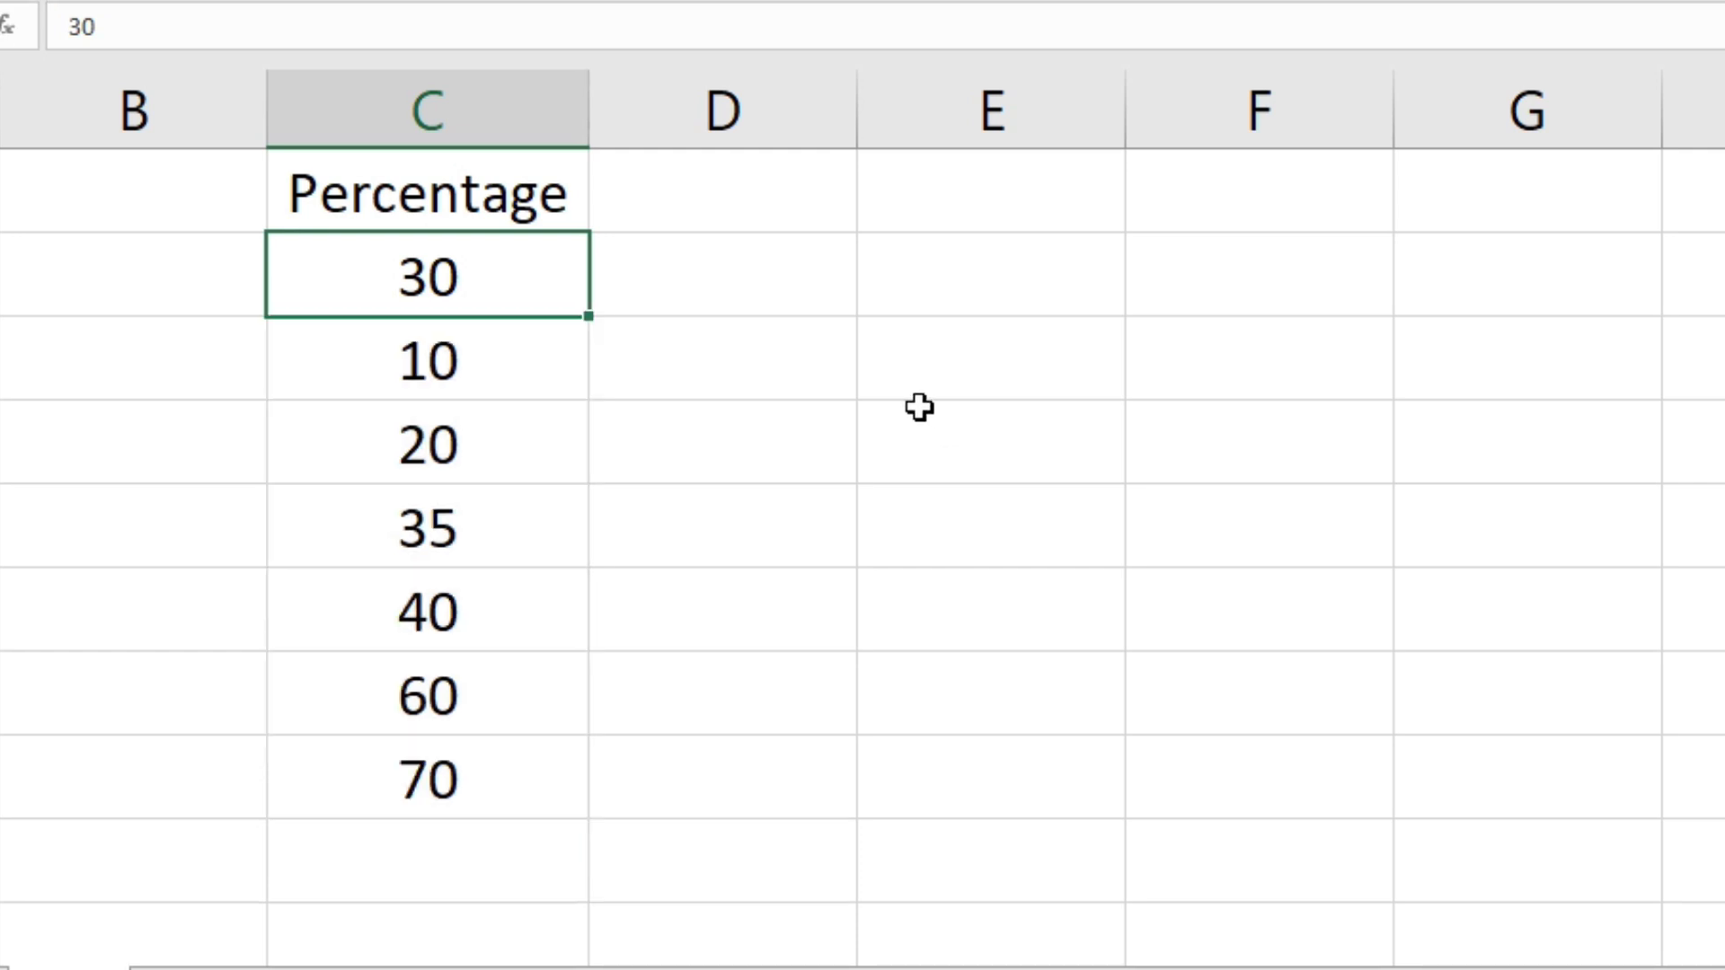
Step: Enter 1 in helper cell E2 and copy it
{"action": "left_click", "coordinate": [948, 286]}
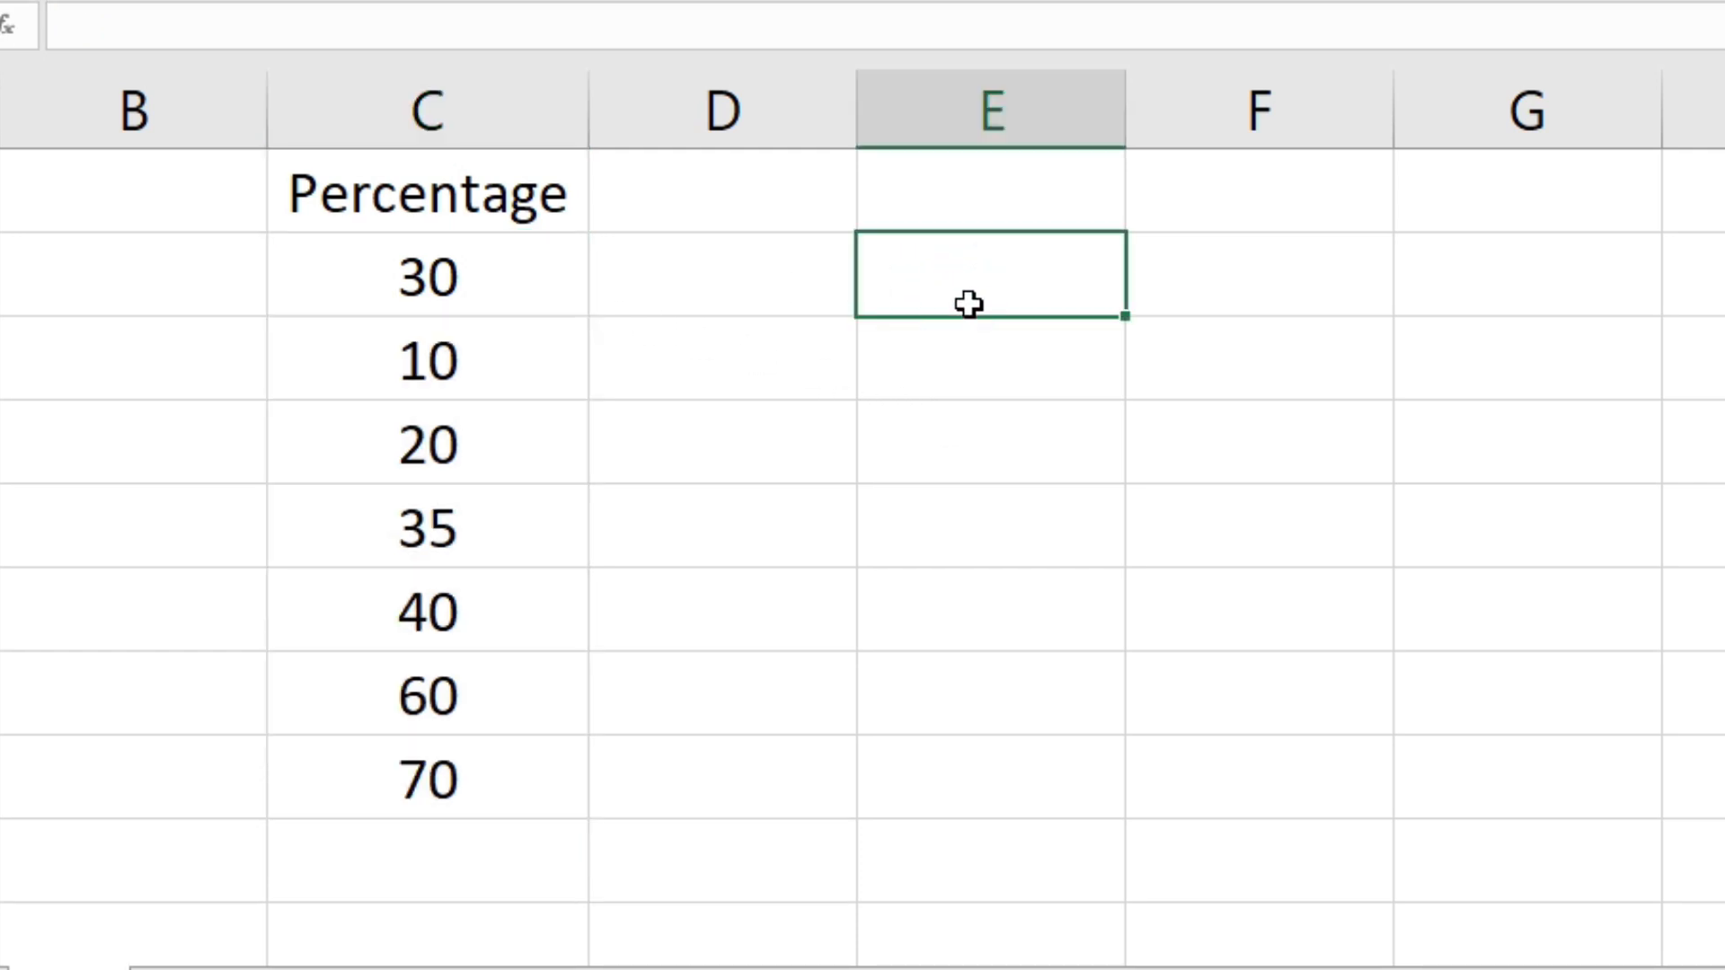
{"action": "type", "text": "1"}
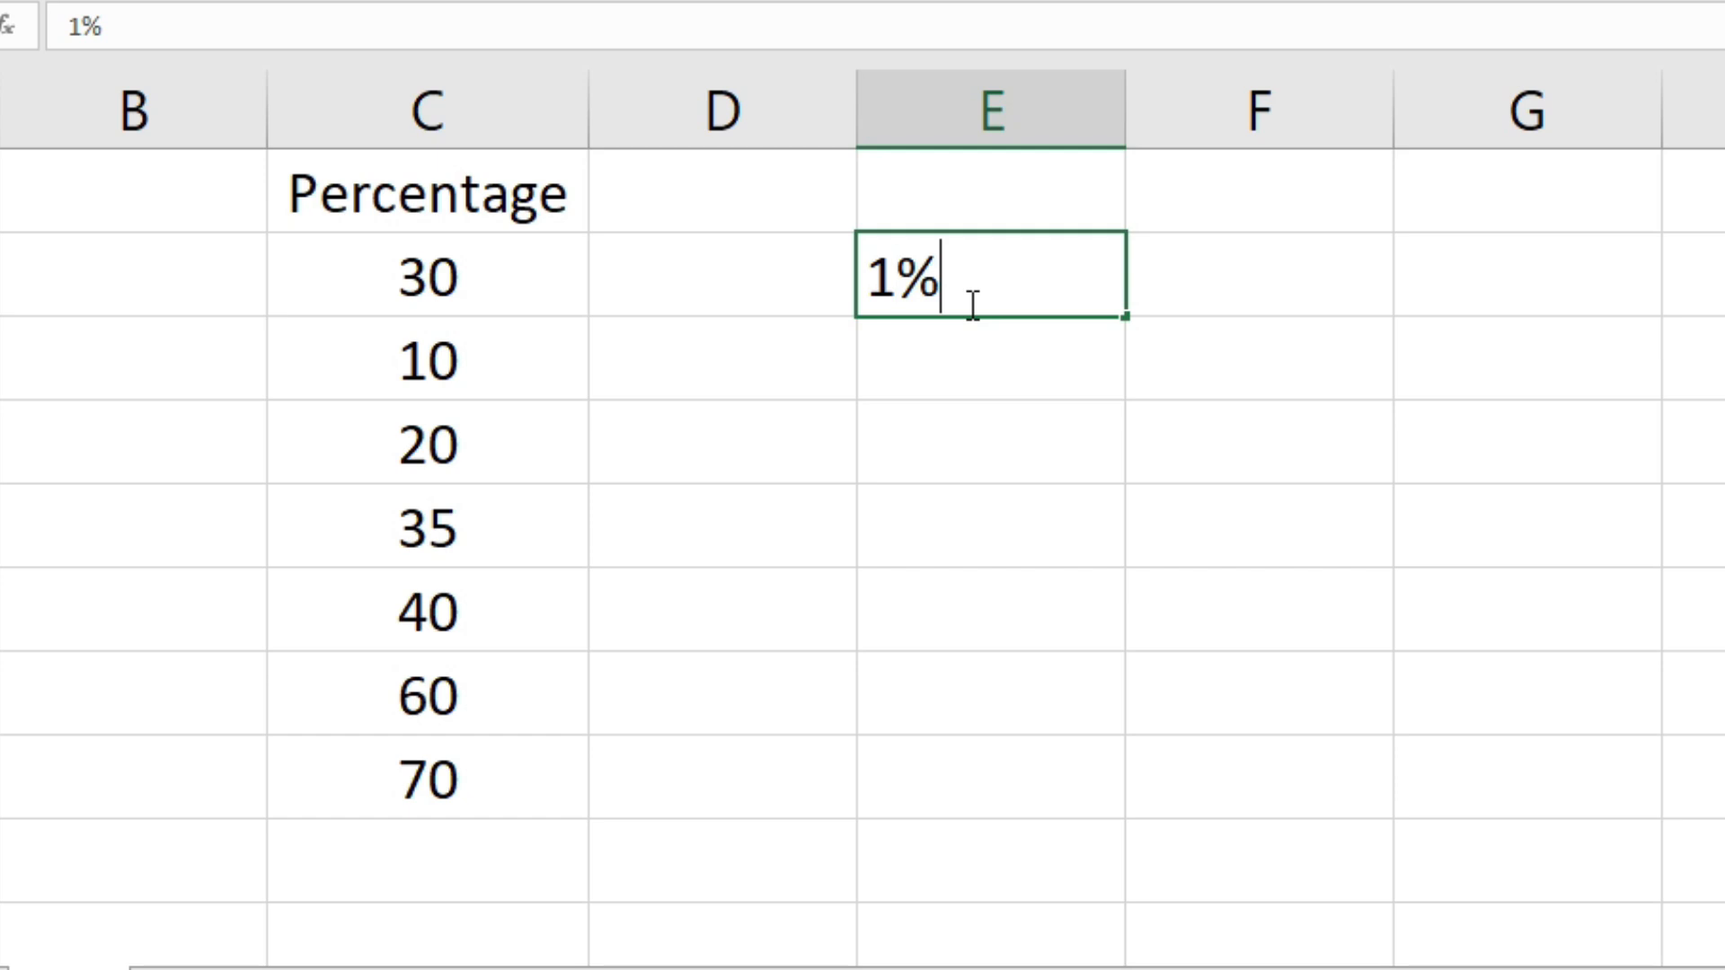
{"action": "key", "text": "Return"}
{"action": "left_click", "coordinate": [969, 305]}
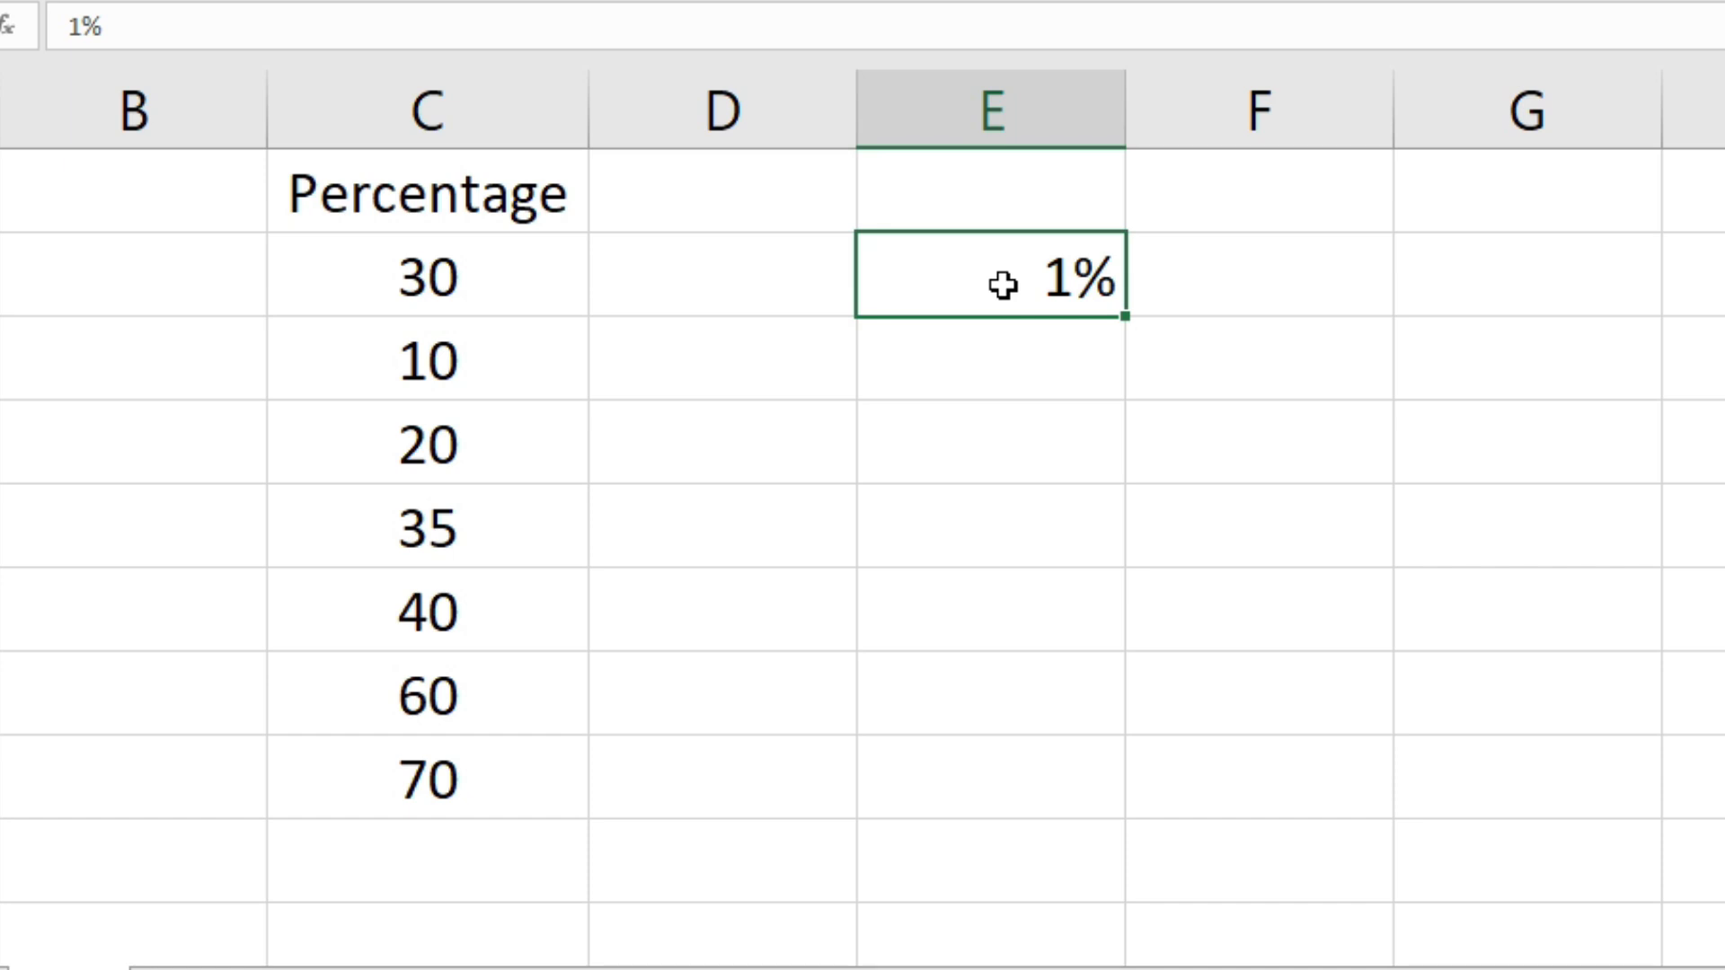
{"action": "key", "text": "ctrl+c"}
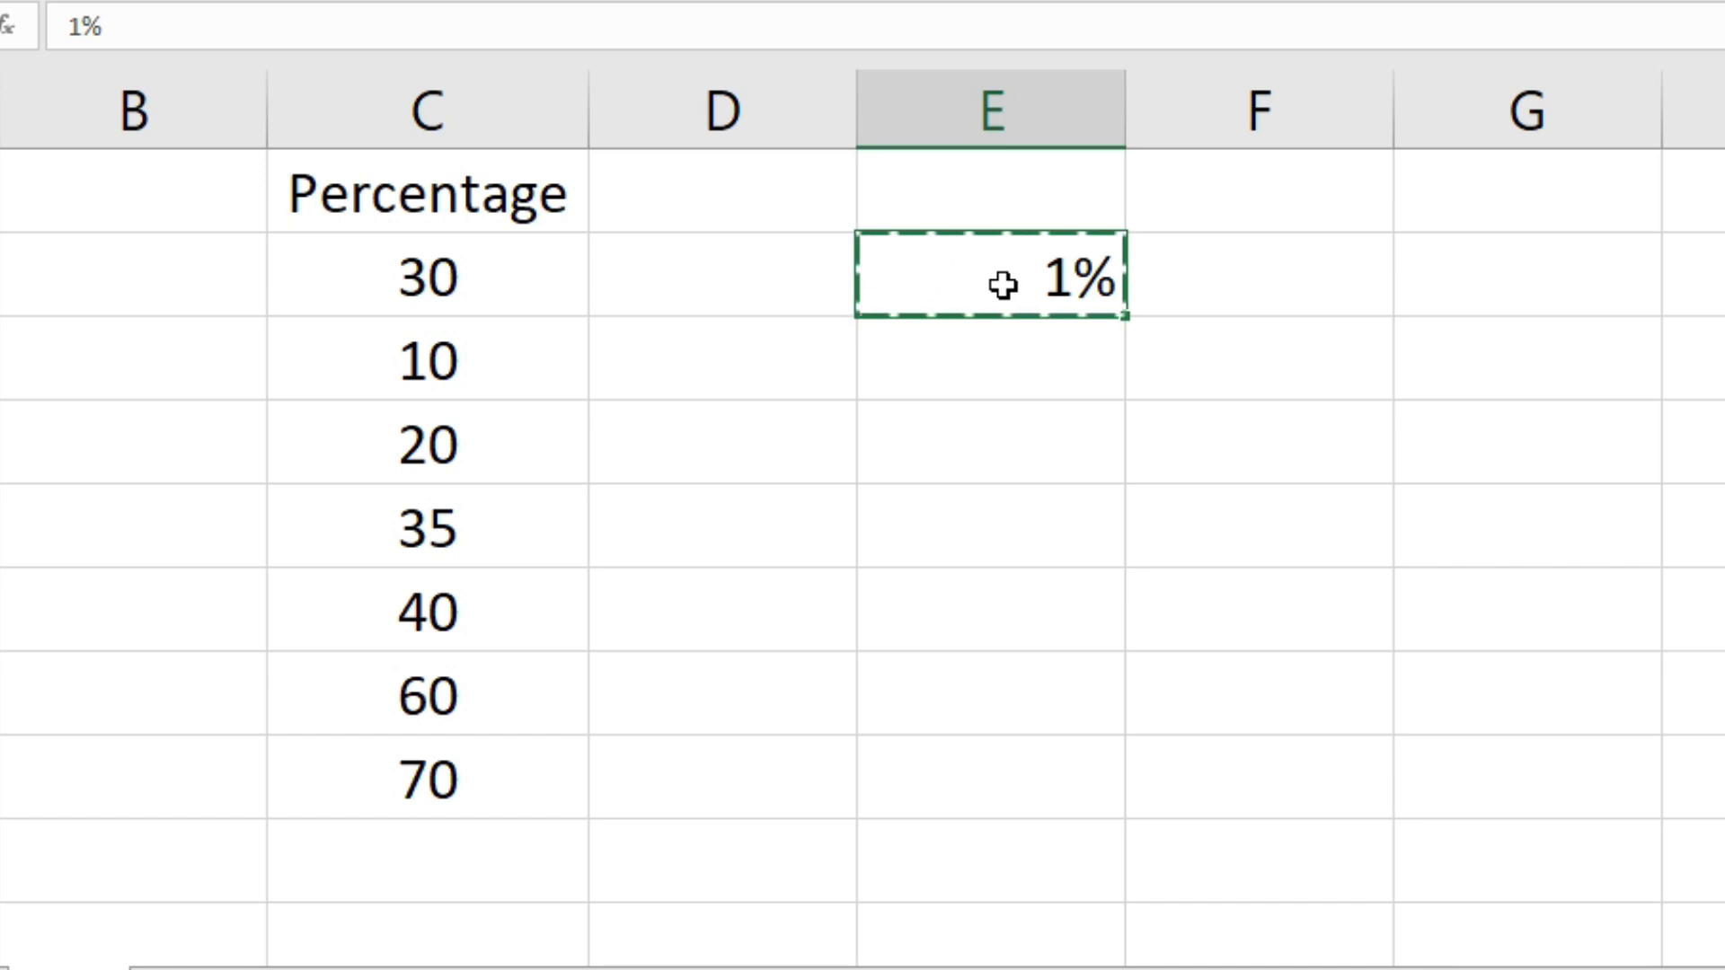
Step: Paste Special with Multiply to scale the Percentage values by the copied 1%
{"action": "key", "text": "Left"}
{"action": "key", "text": "Left"}
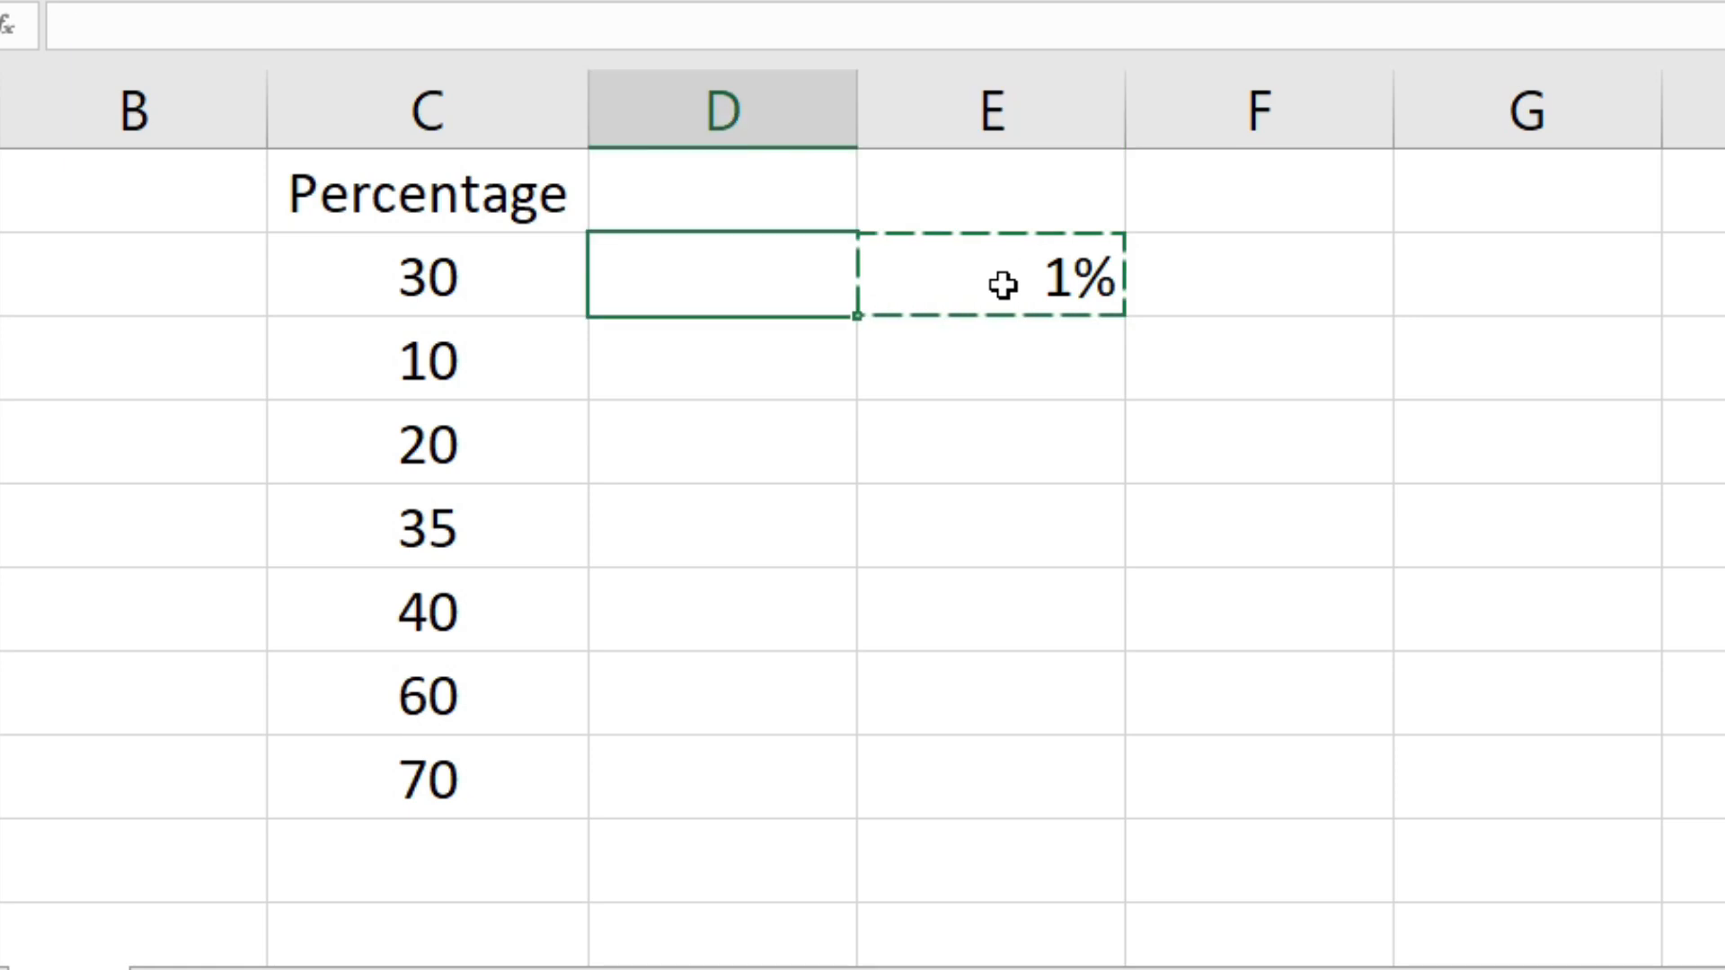
{"action": "key", "text": "shift+Down"}
{"action": "key", "text": "shift+Down"}
{"action": "key", "text": "shift+Down"}
{"action": "key", "text": "shift+Down"}
{"action": "key", "text": "shift+Down"}
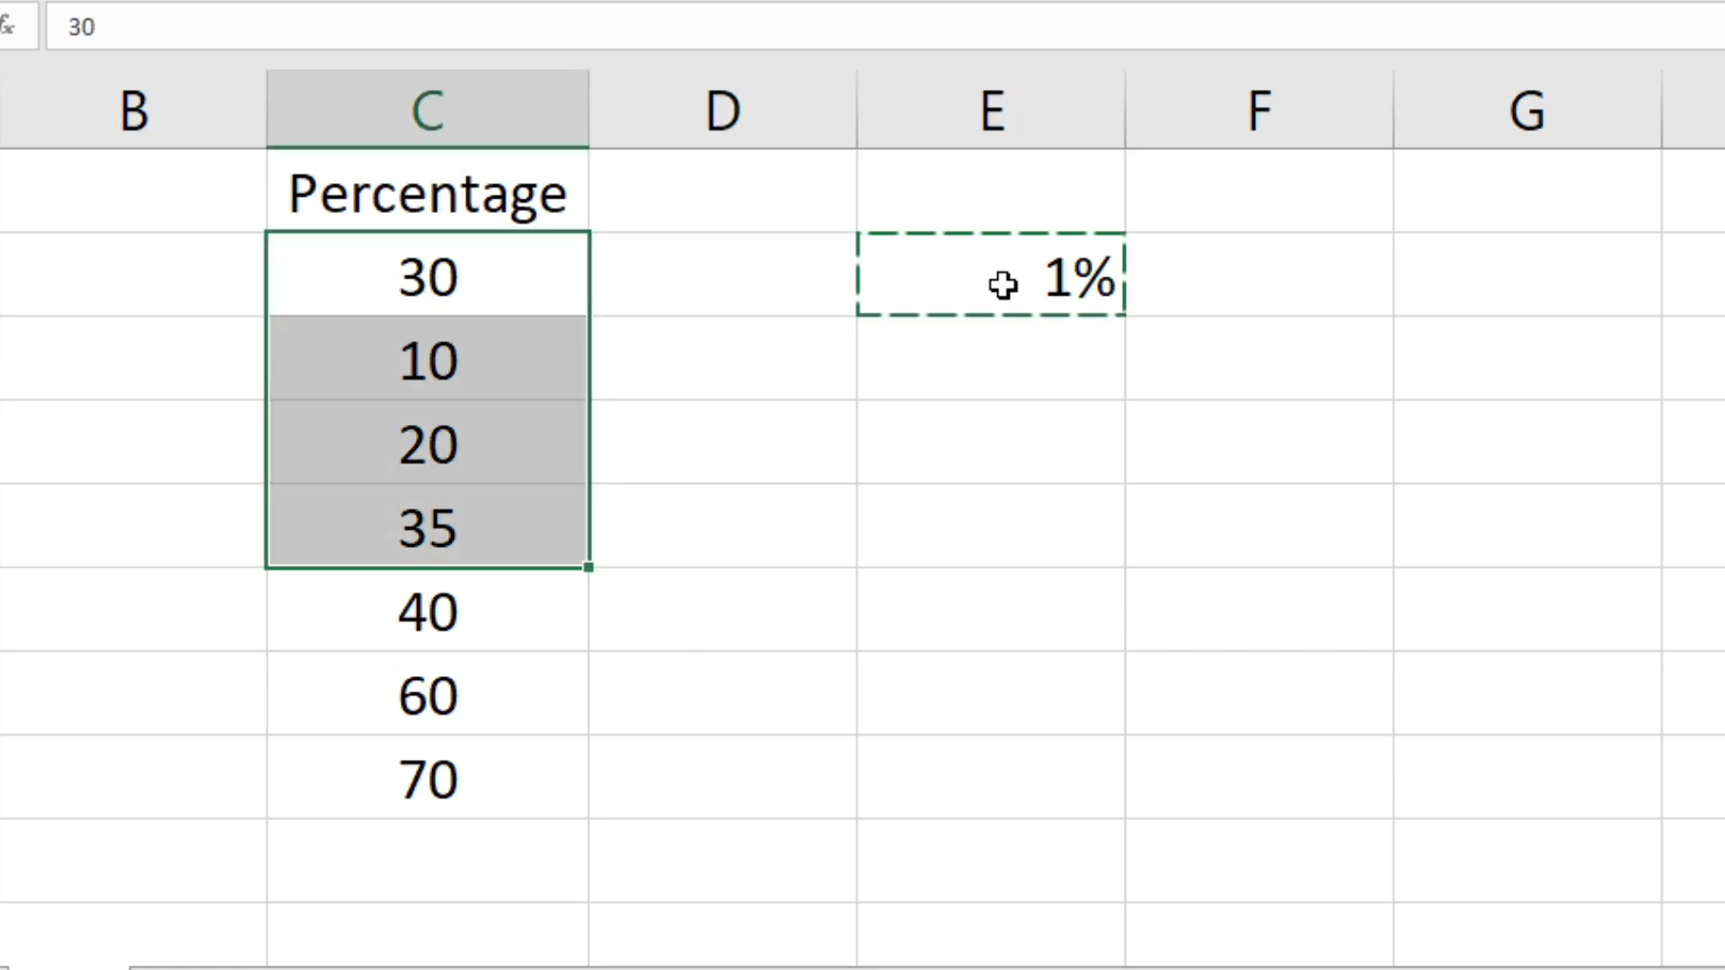
{"action": "key", "text": "shift+Down"}
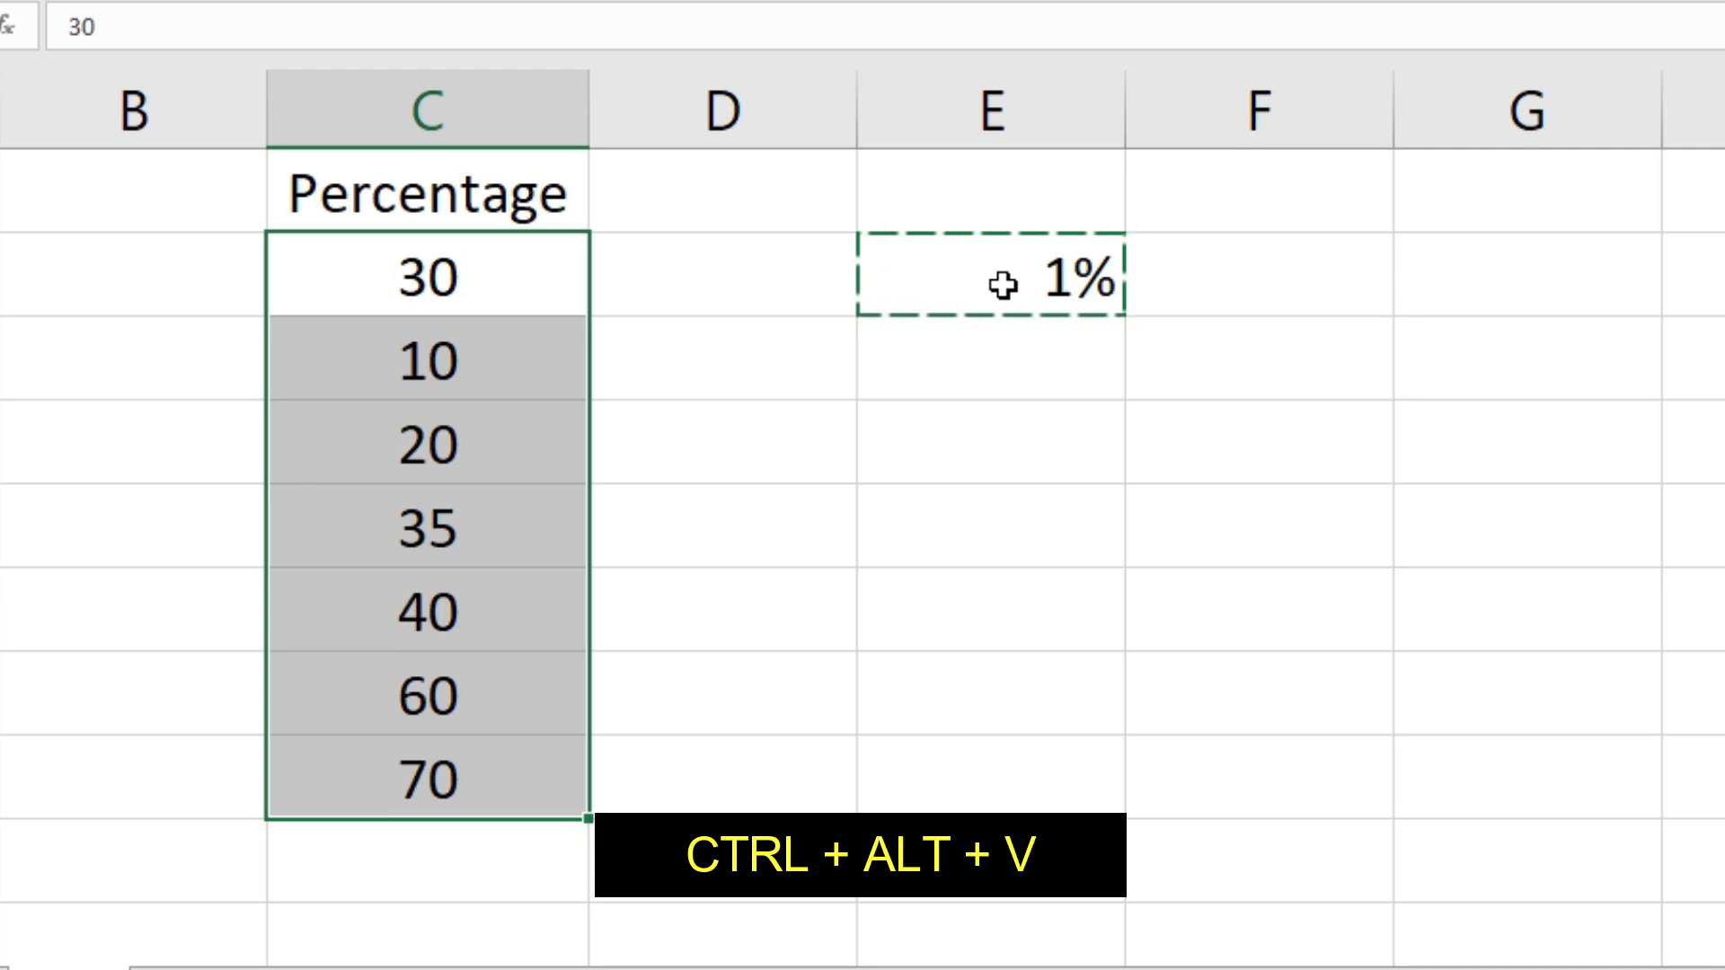
{"action": "key", "text": "ctrl+alt+v"}
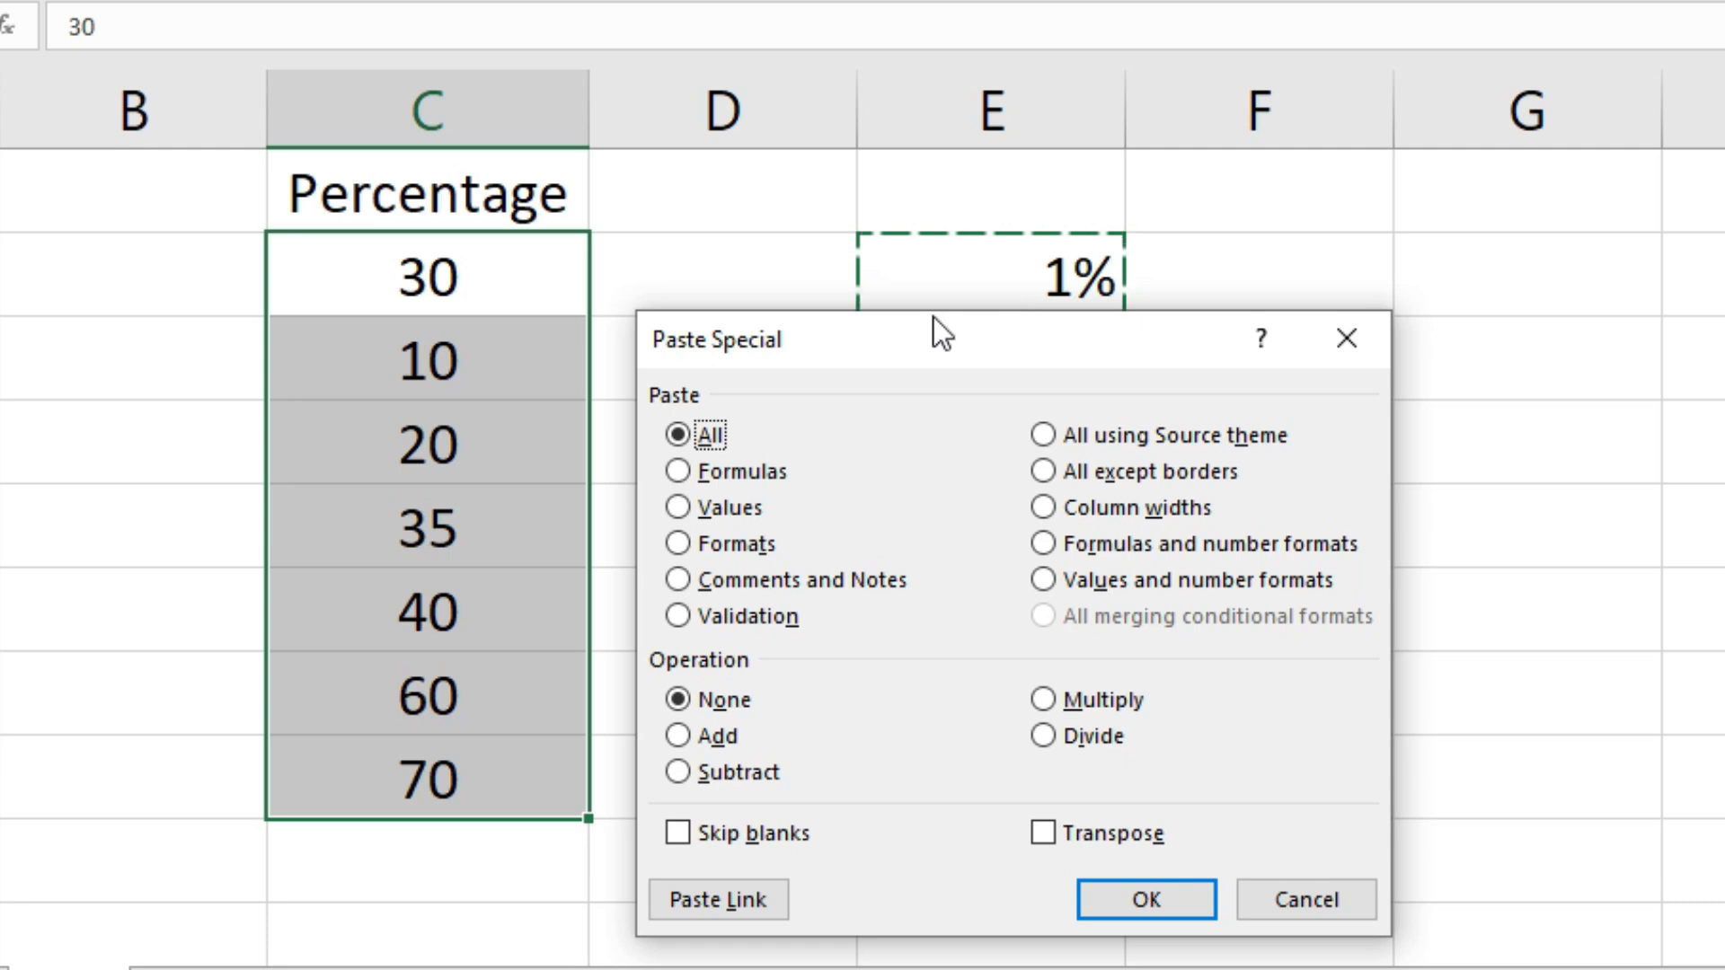
{"action": "left_click", "coordinate": [1042, 700]}
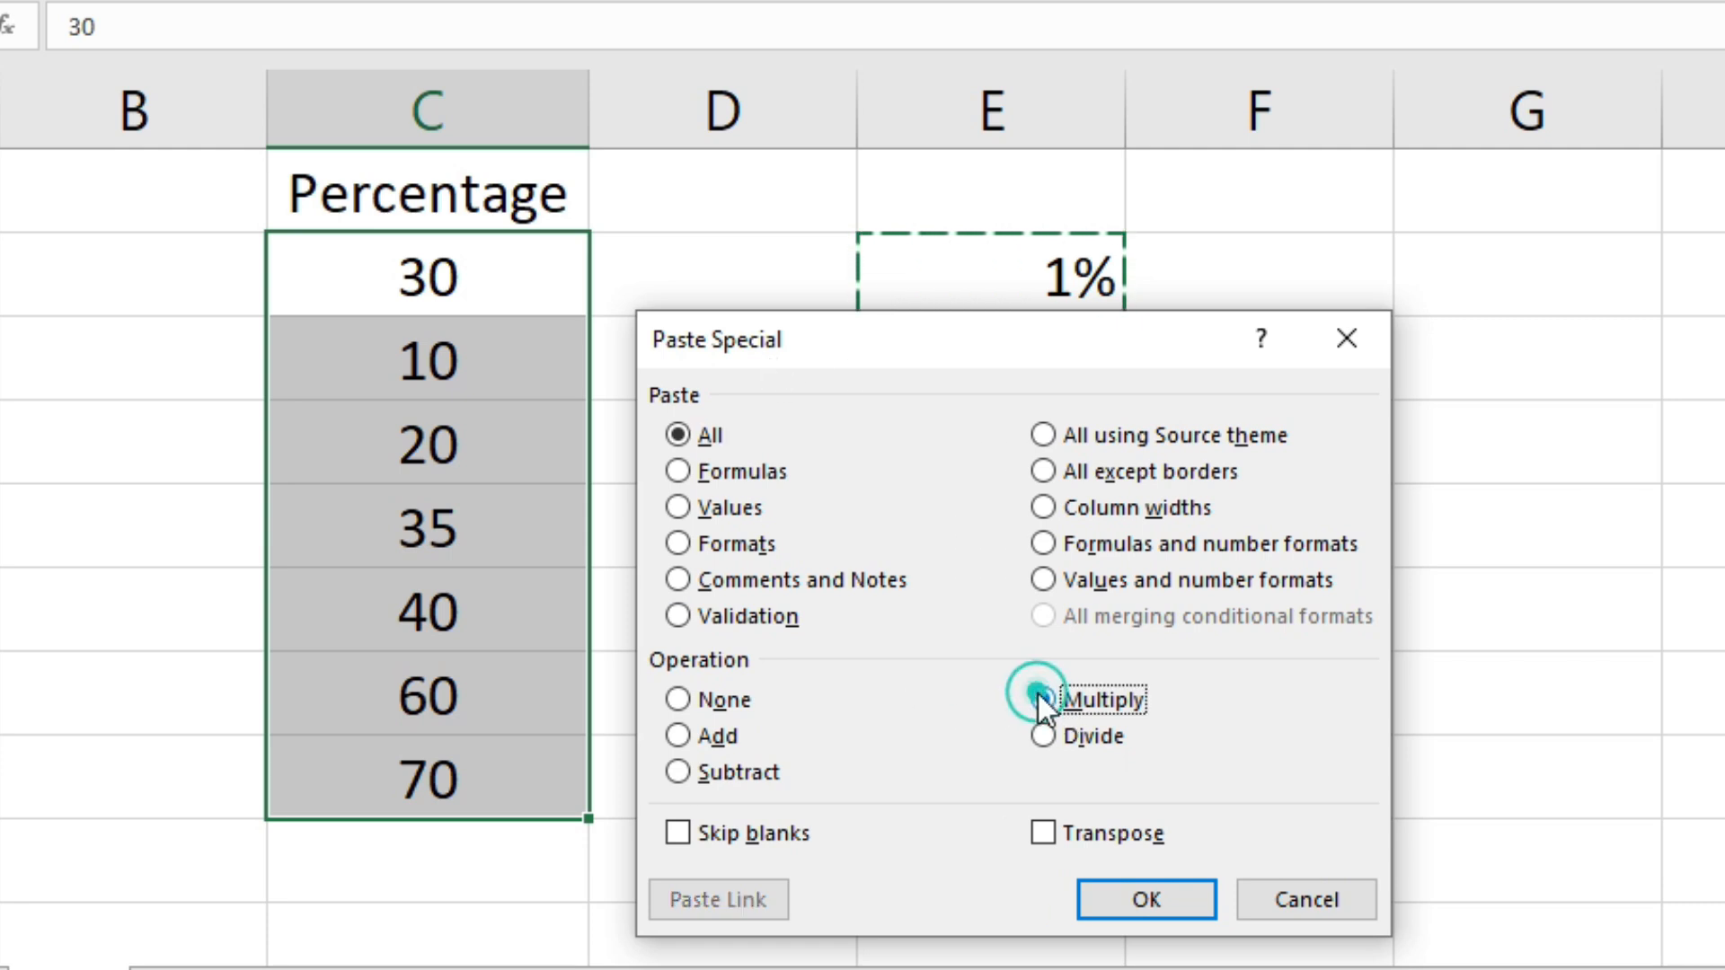
{"action": "left_click", "coordinate": [1193, 907]}
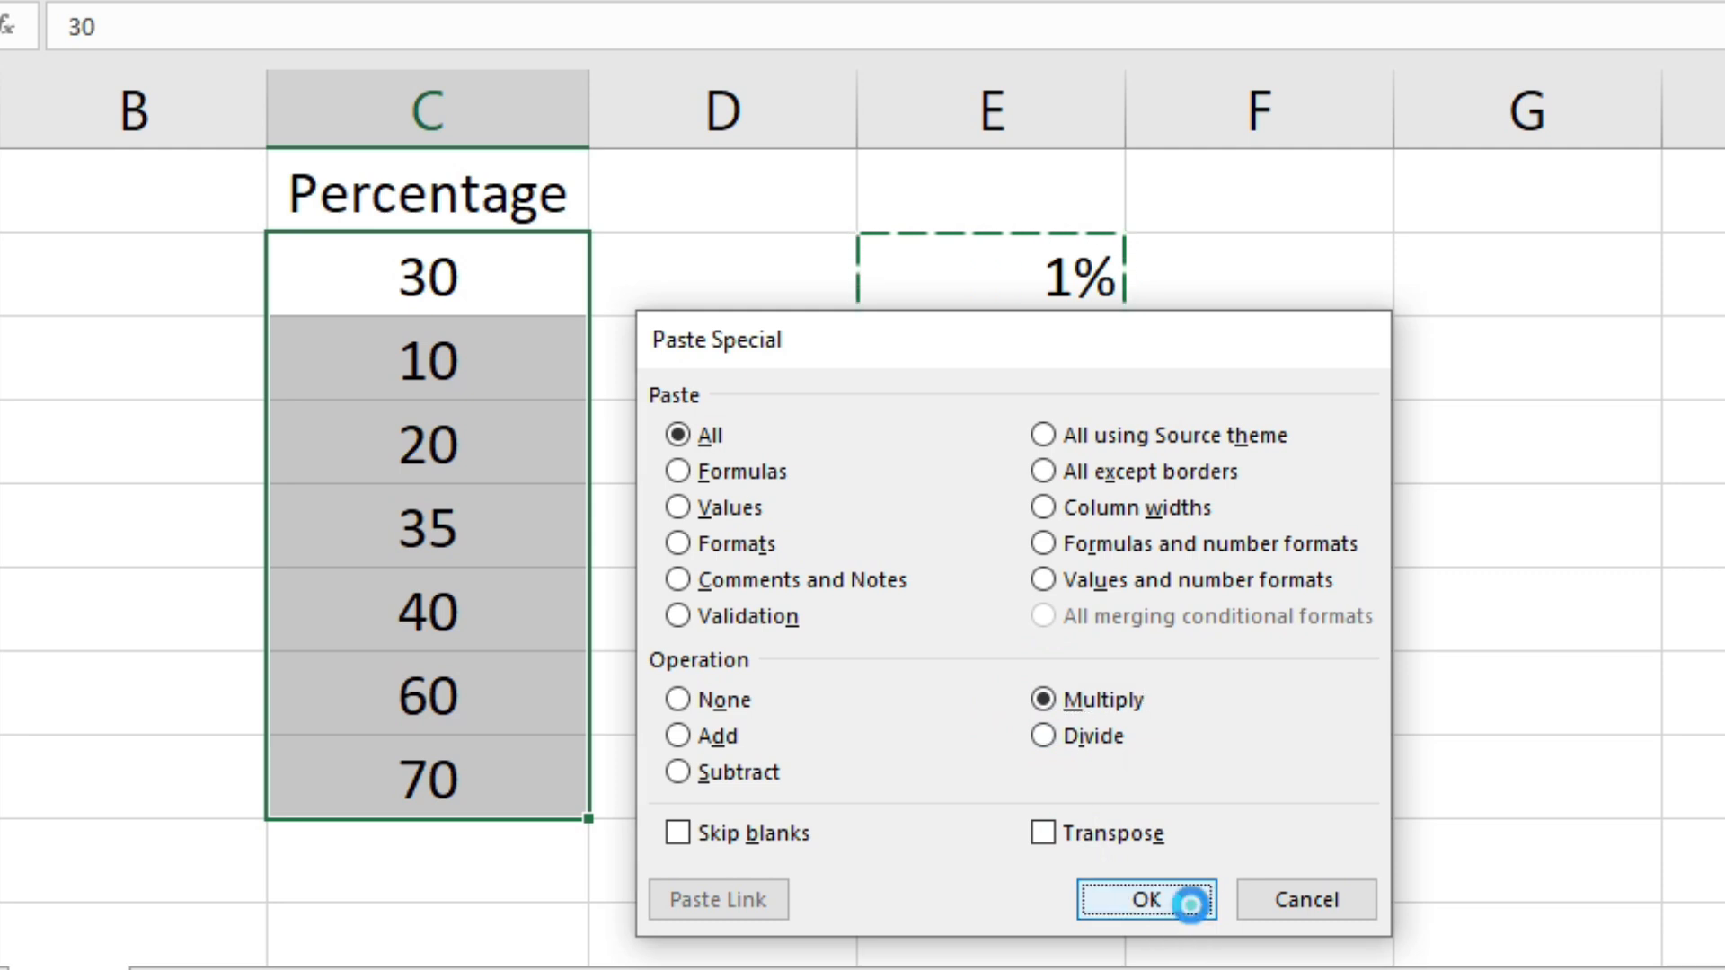
Step: Cancel the pending copy and reselect the converted percentages in column C
{"action": "left_click", "coordinate": [413, 260]}
{"action": "left_click_drag", "start_coordinate": [413, 246], "coordinate": [412, 770]}
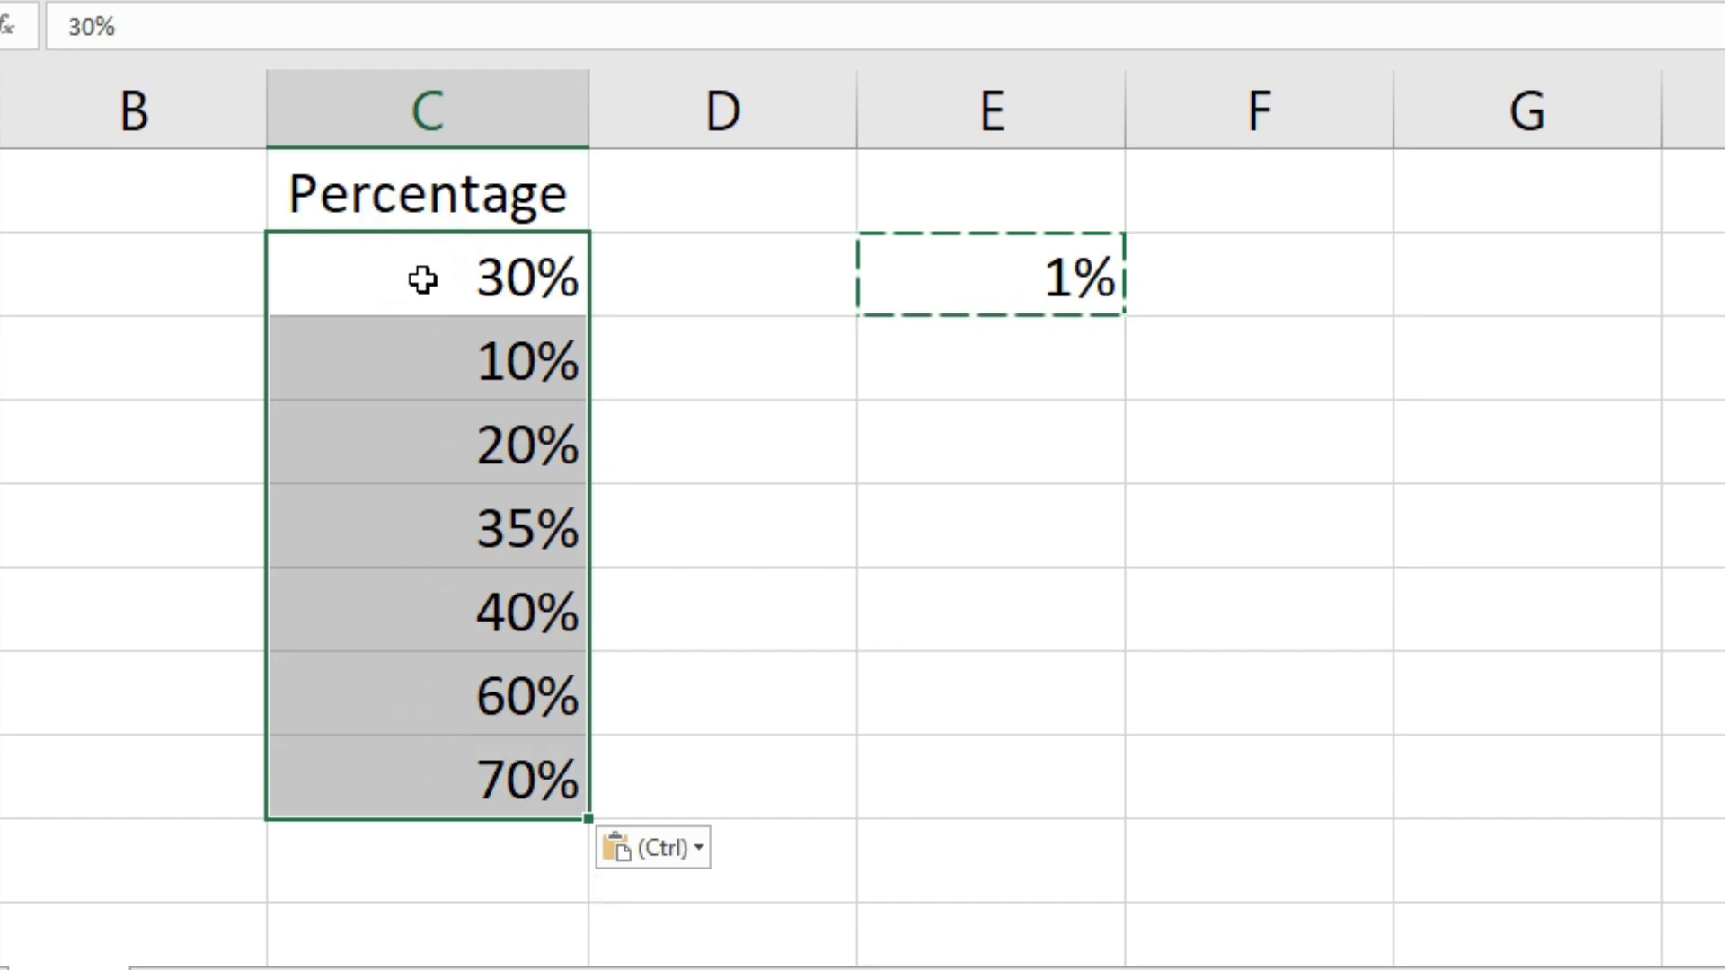
{"action": "left_click", "coordinate": [993, 271]}
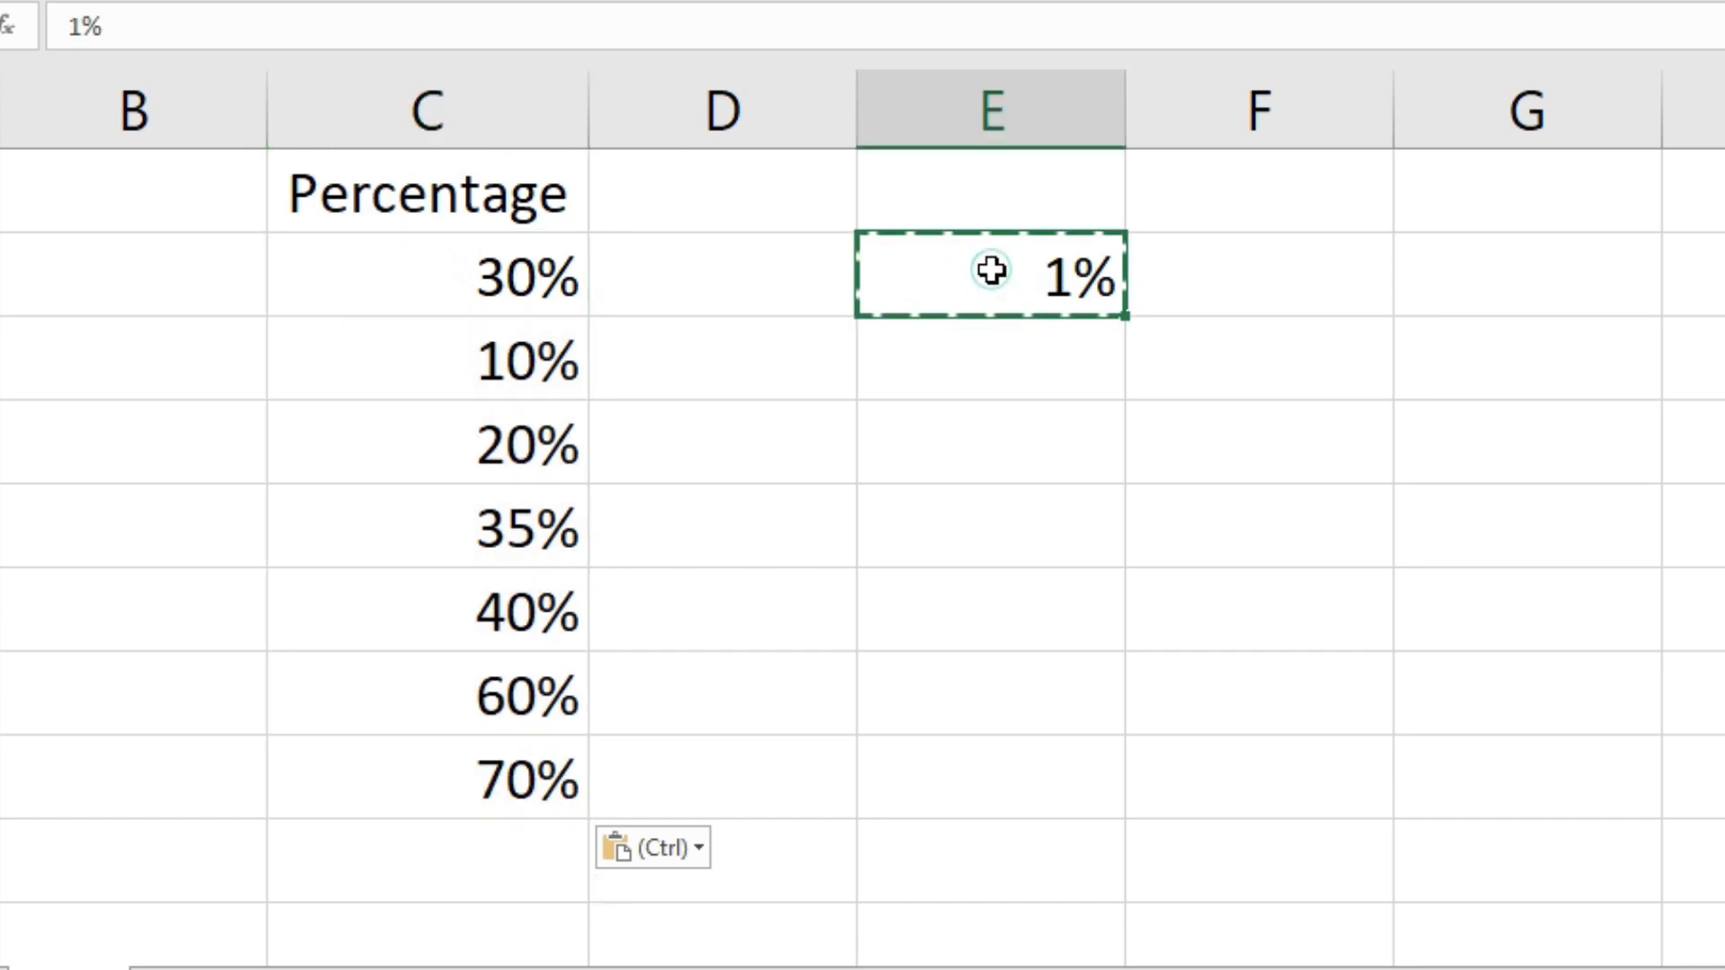
{"action": "key", "text": "Escape"}
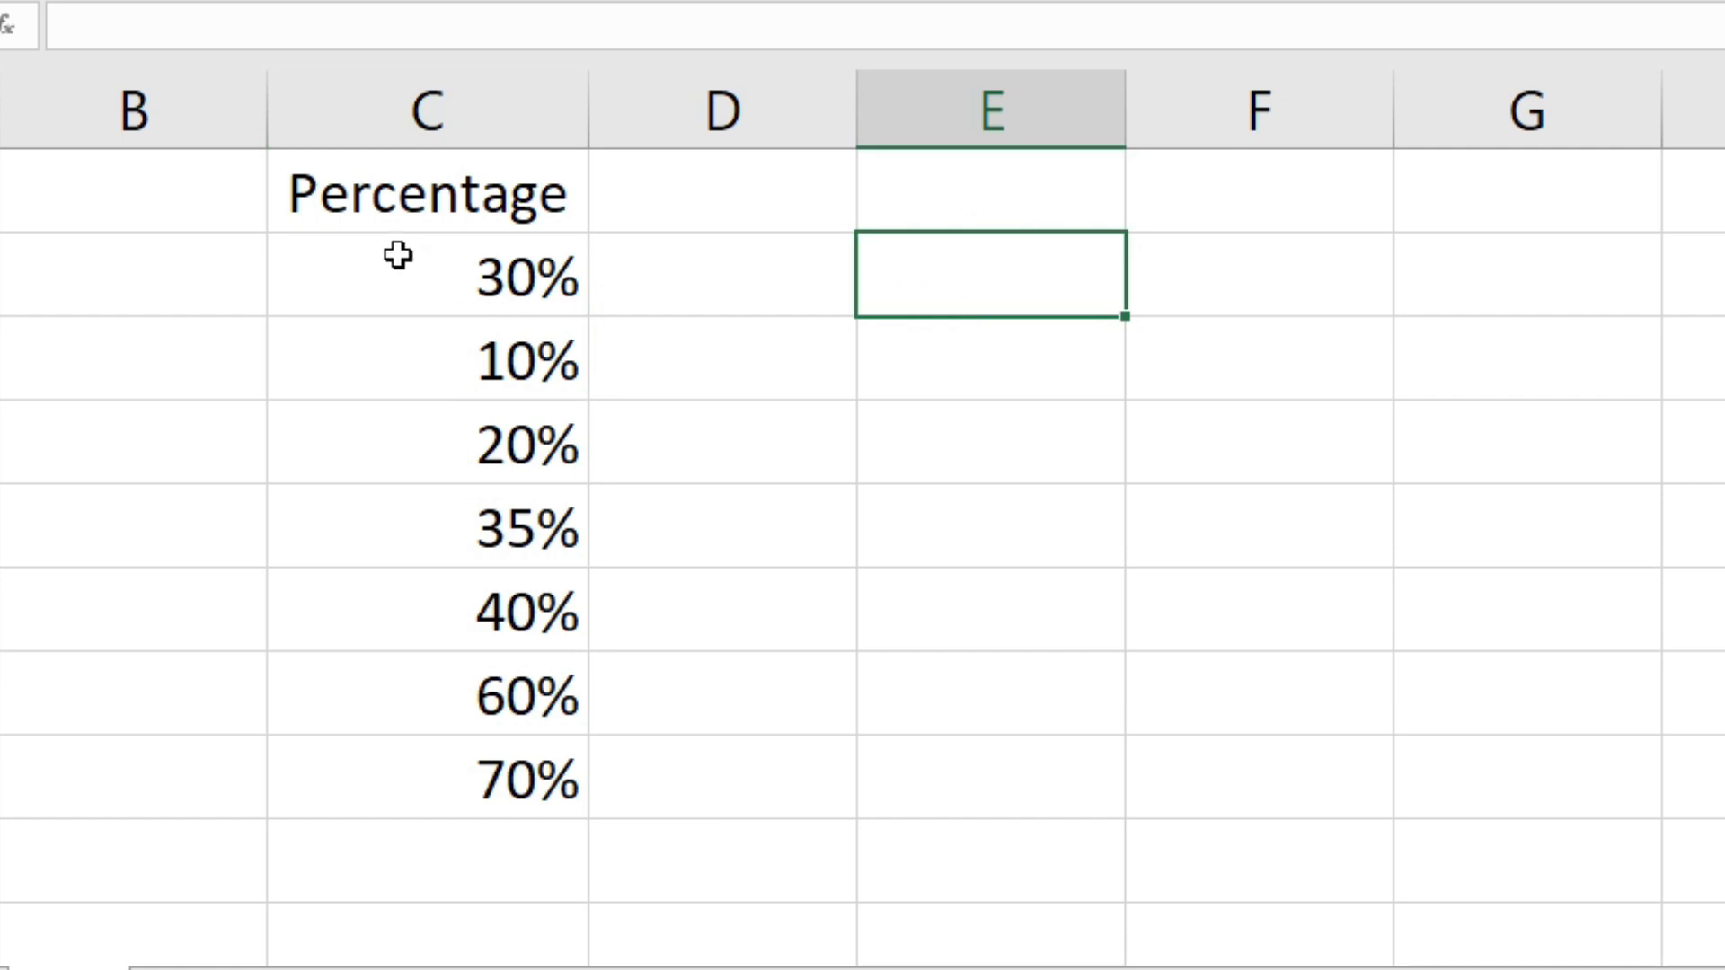
{"action": "left_click_drag", "start_coordinate": [396, 254], "coordinate": [396, 766]}
{"action": "left_click", "coordinate": [358, 594]}
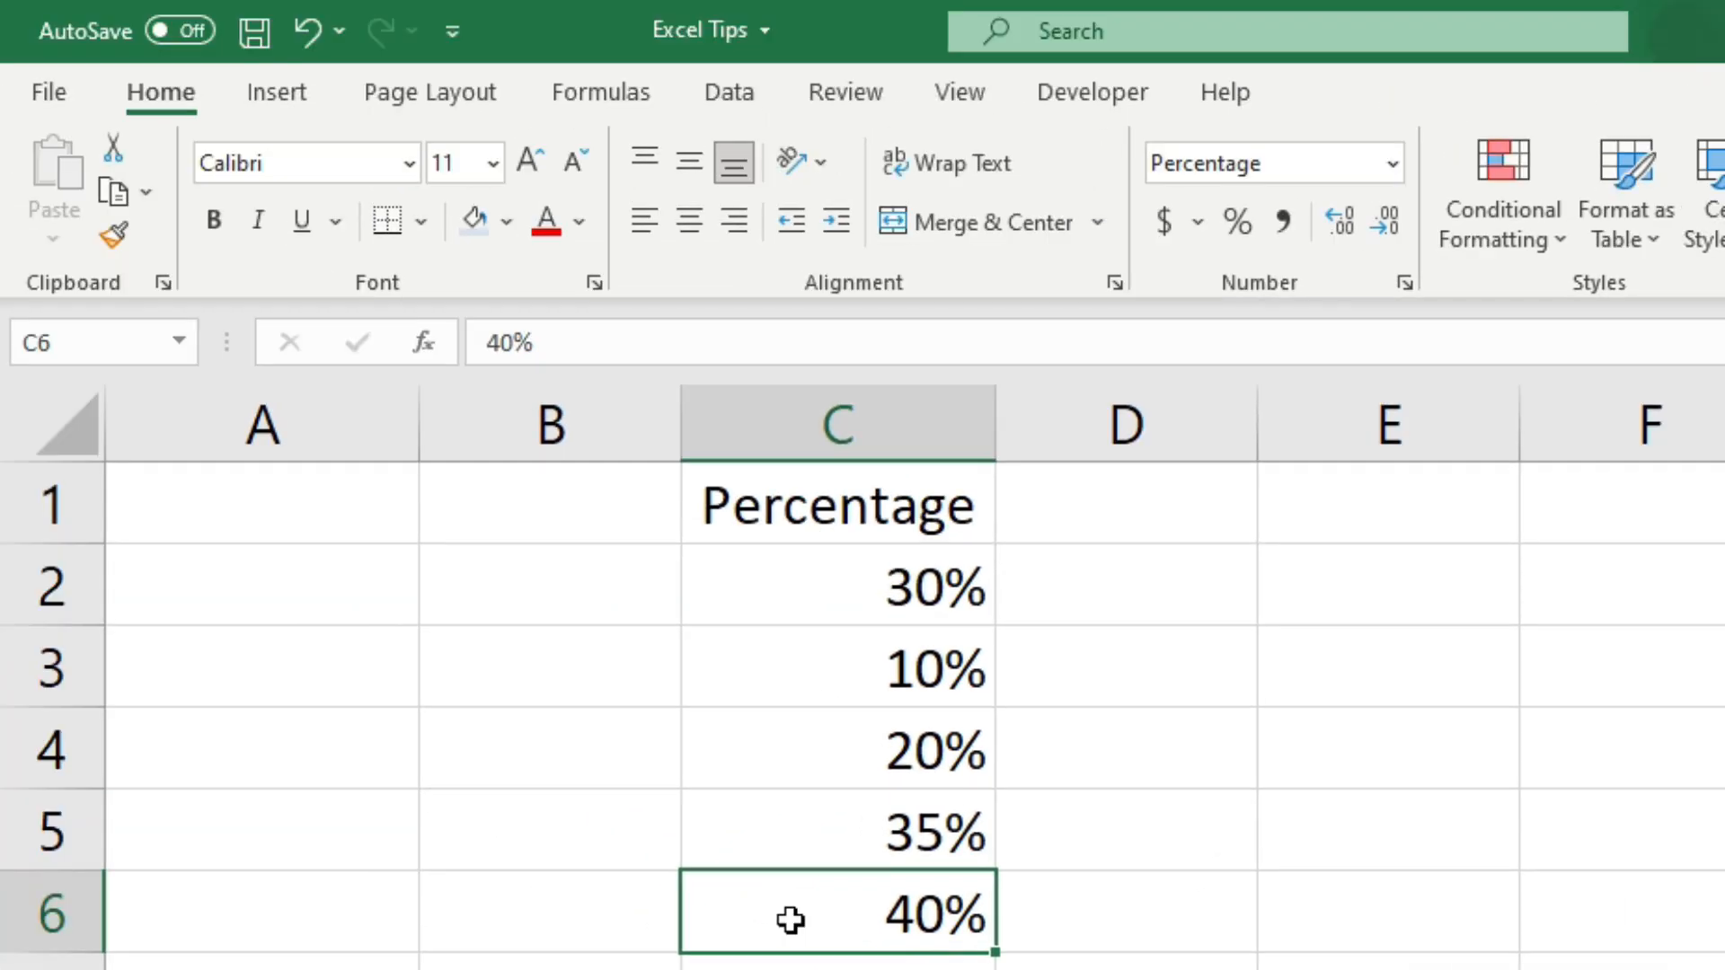
Step: Copy the 40% in C6 and open Paste Special, then cancel without pasting
{"action": "key", "text": "ctrl+c"}
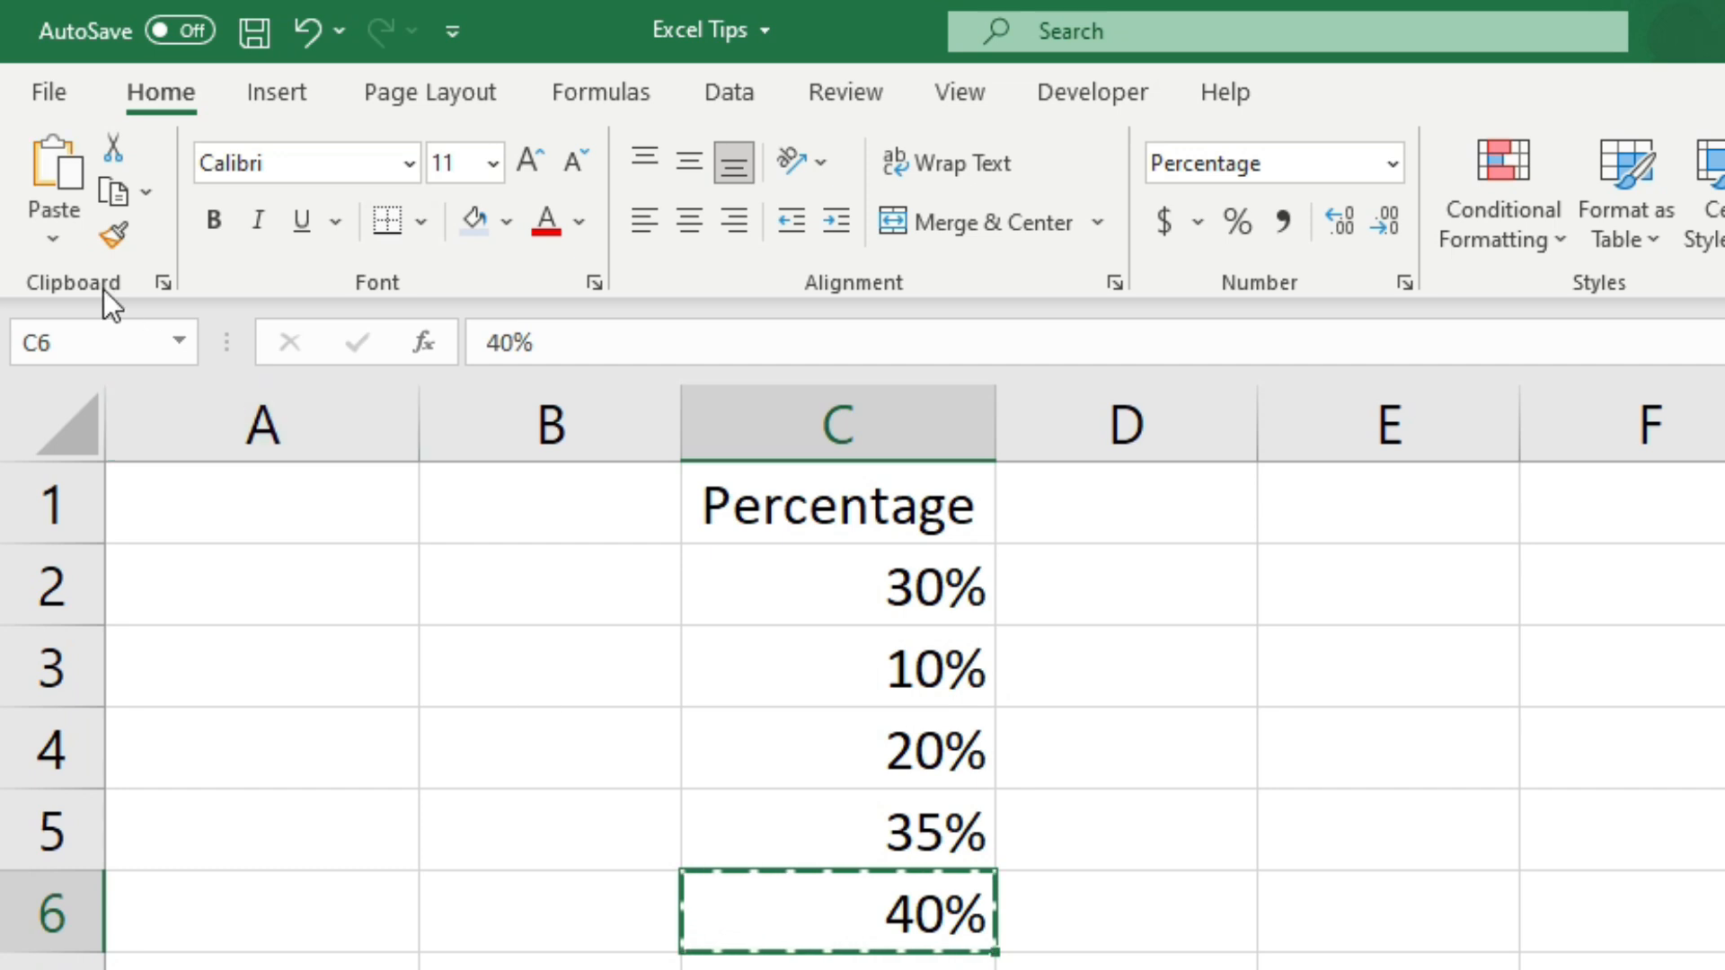
{"action": "left_click", "coordinate": [40, 248]}
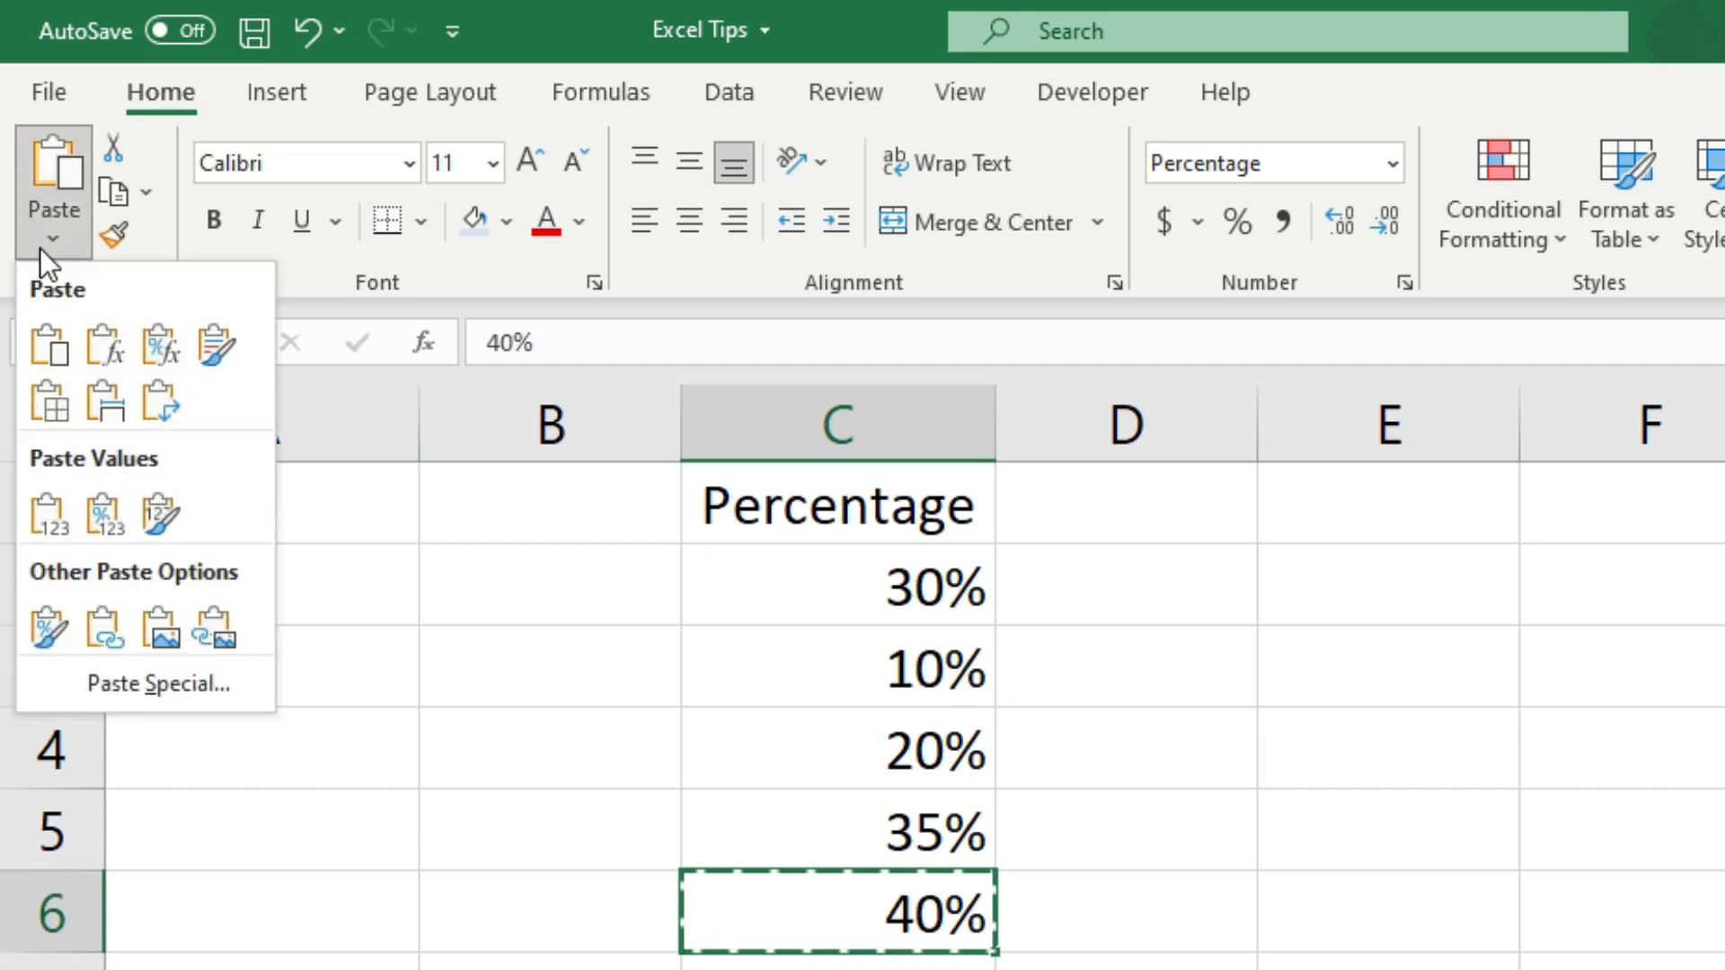
{"action": "left_click", "coordinate": [220, 684]}
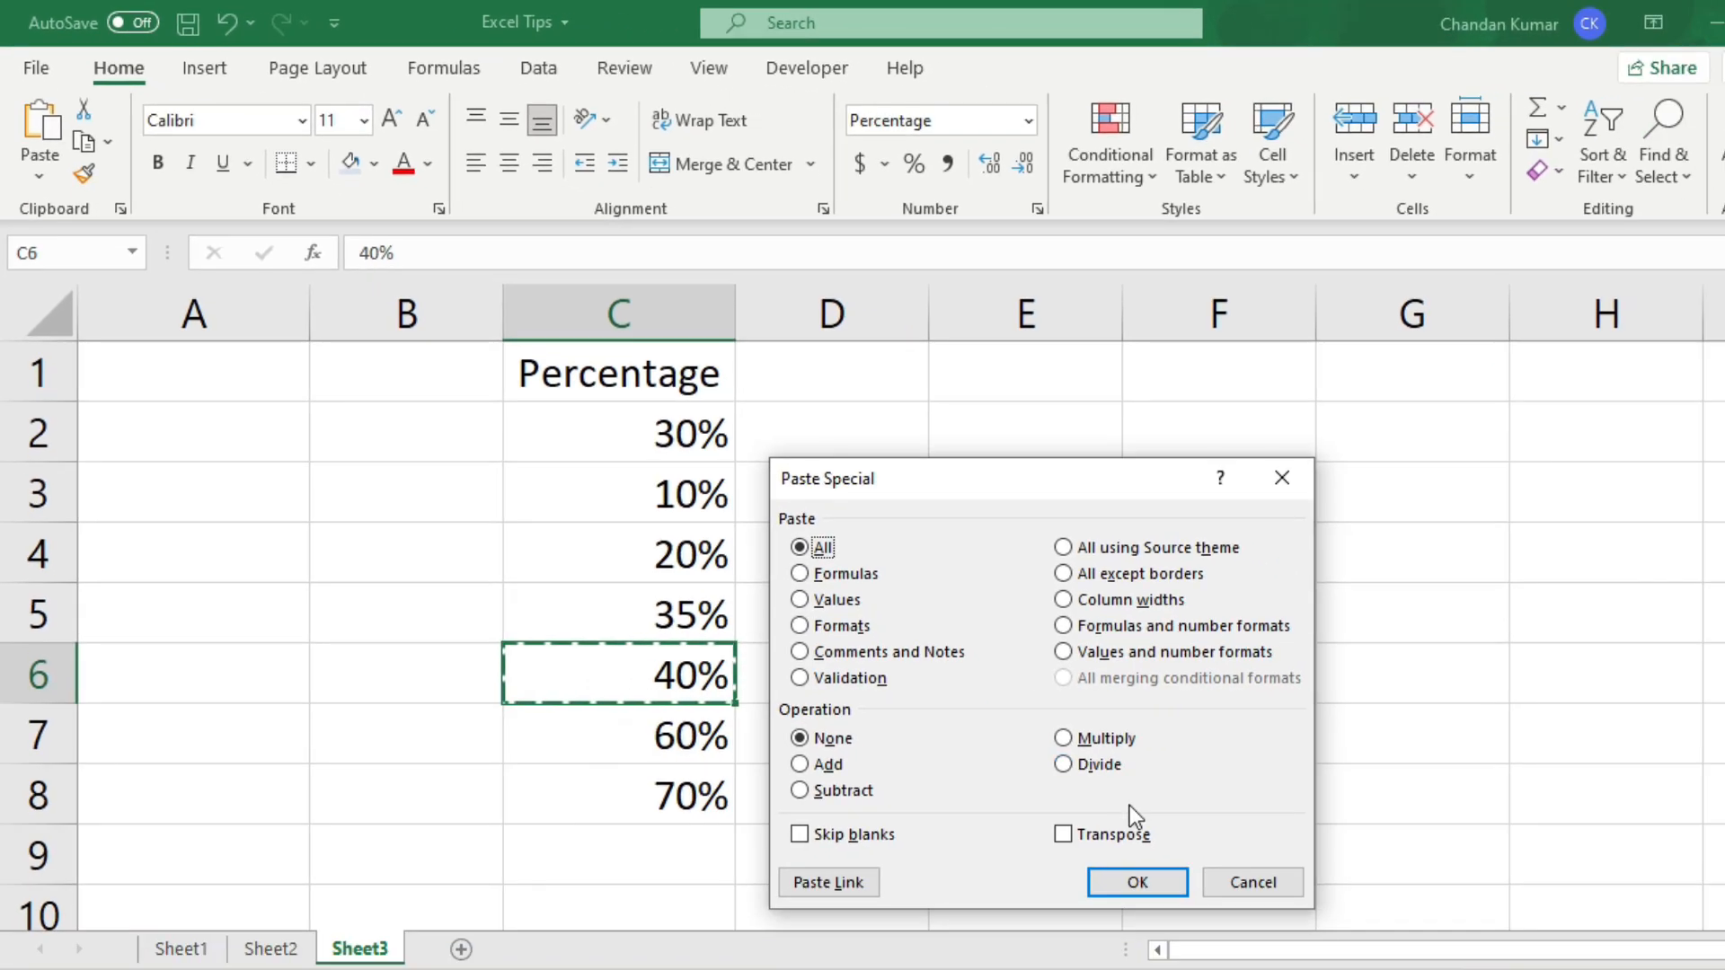
{"action": "left_click", "coordinate": [1246, 883]}
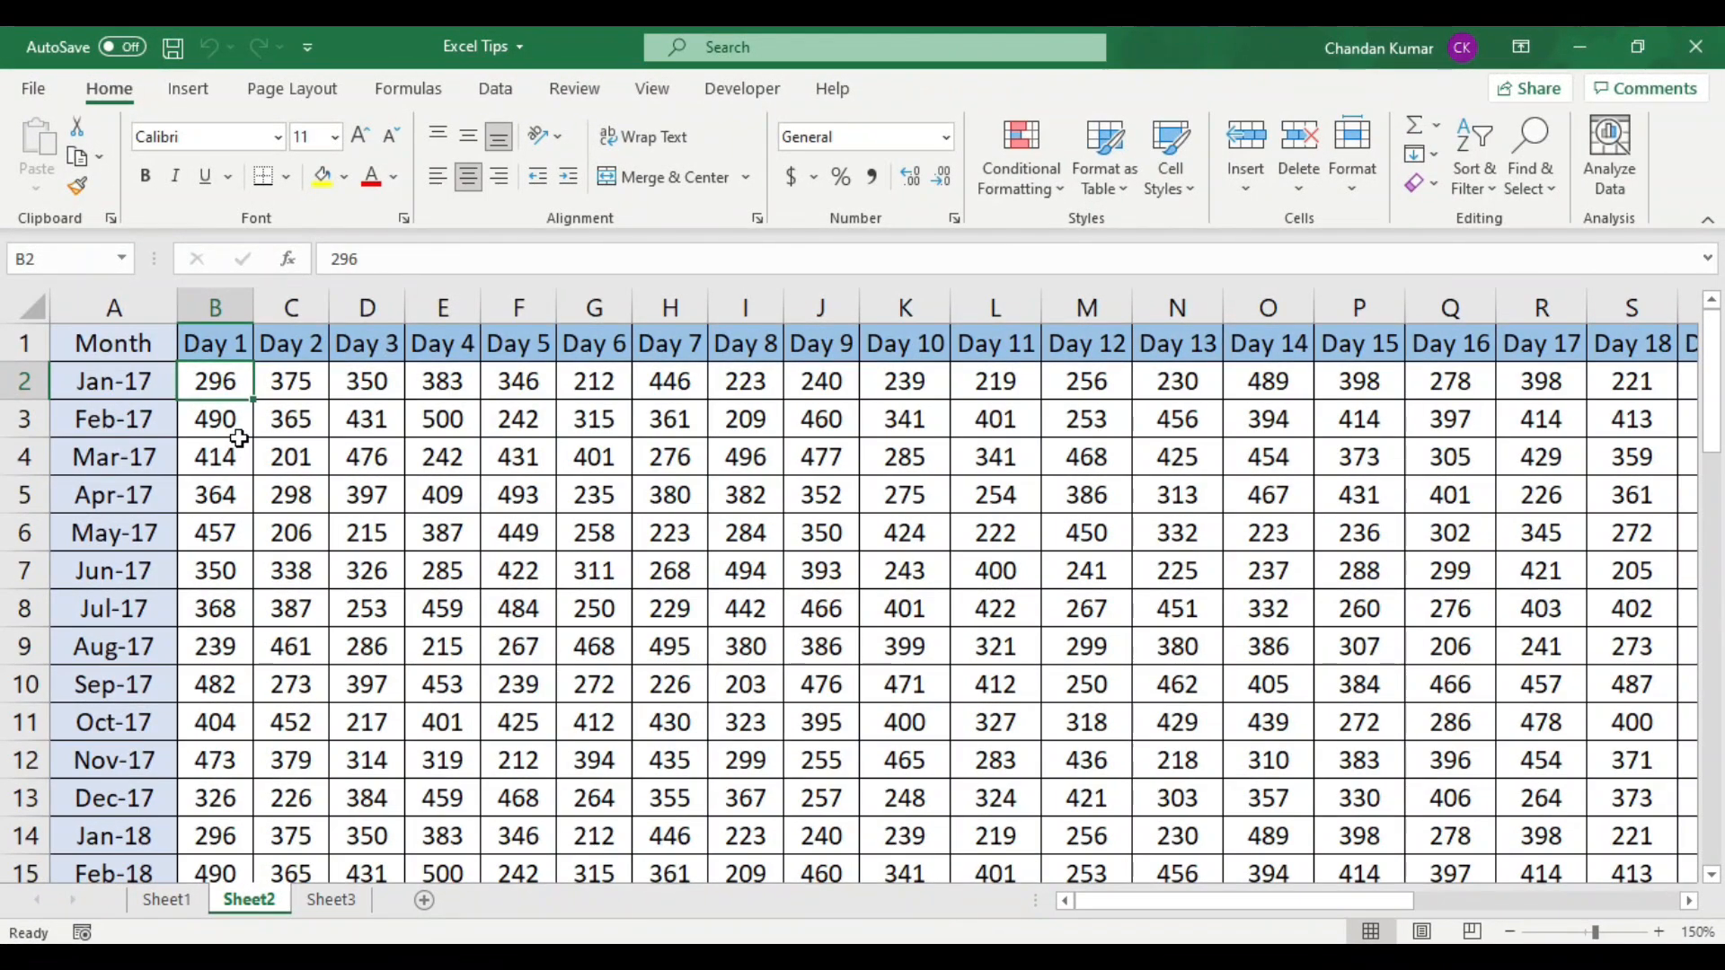
Step: Demonstrate selecting row 1, Jan-17's Day 1–7 values, column A, and the month labels
{"action": "left_click", "coordinate": [25, 343]}
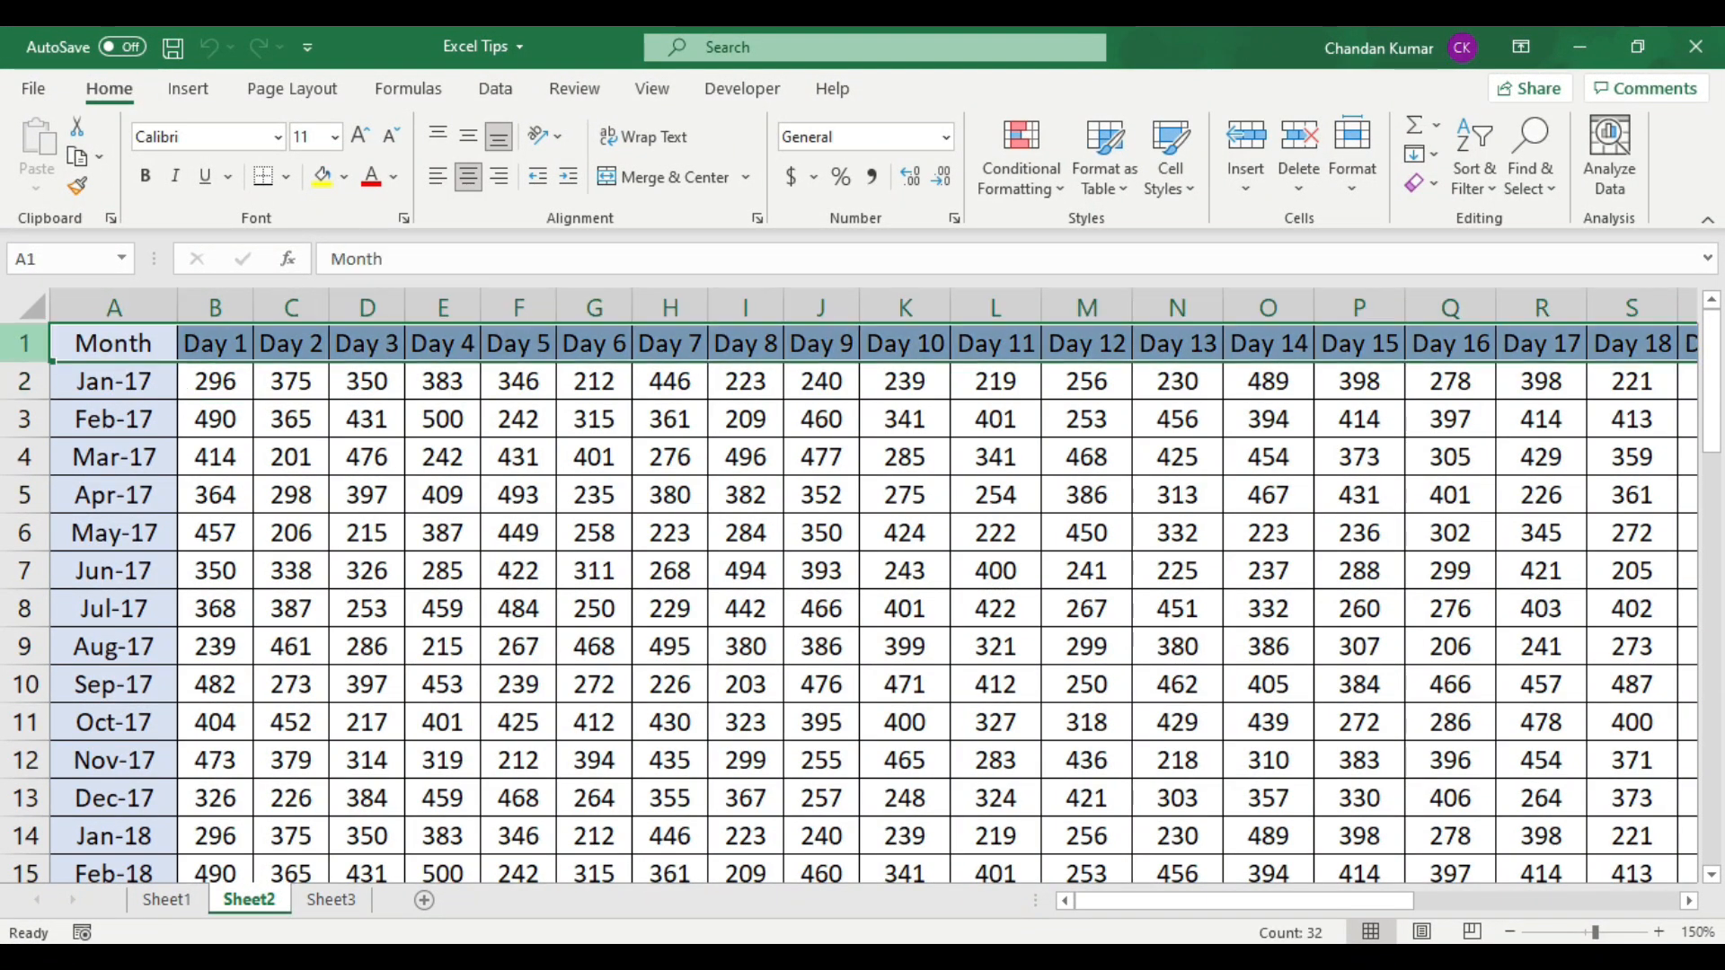
{"action": "left_click_drag", "start_coordinate": [215, 381], "coordinate": [683, 386]}
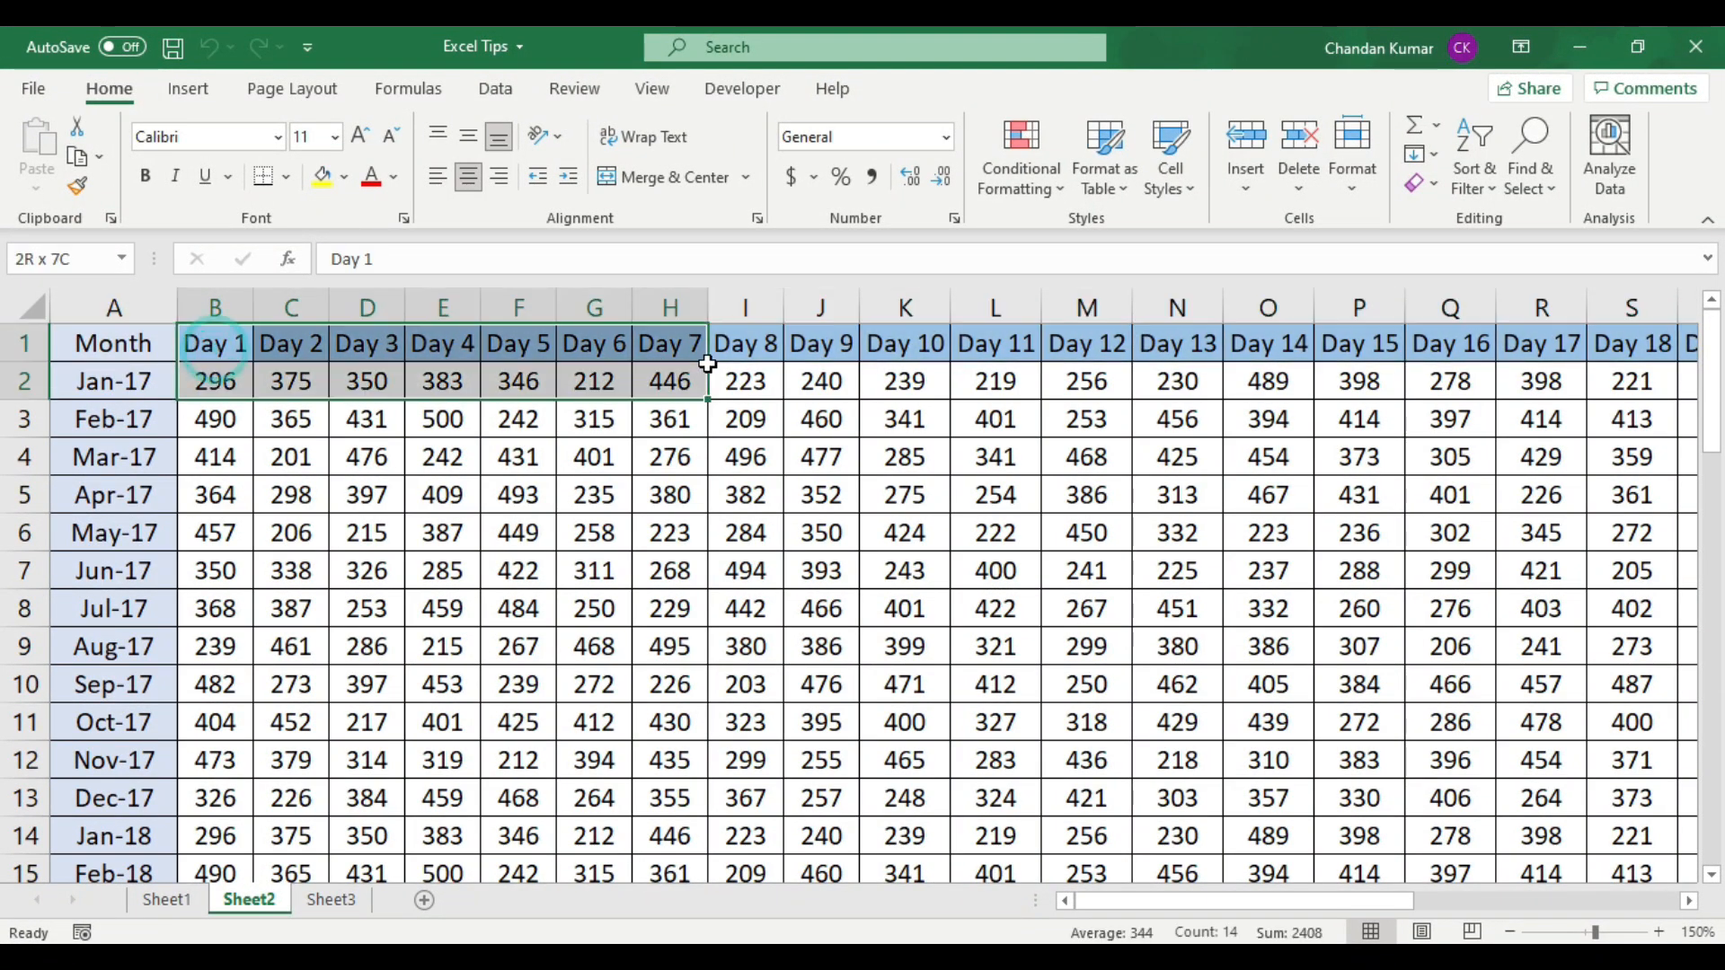
{"action": "left_click", "coordinate": [291, 418]}
{"action": "left_click", "coordinate": [127, 299]}
{"action": "left_click_drag", "start_coordinate": [139, 350], "coordinate": [142, 766]}
{"action": "left_click", "coordinate": [109, 631]}
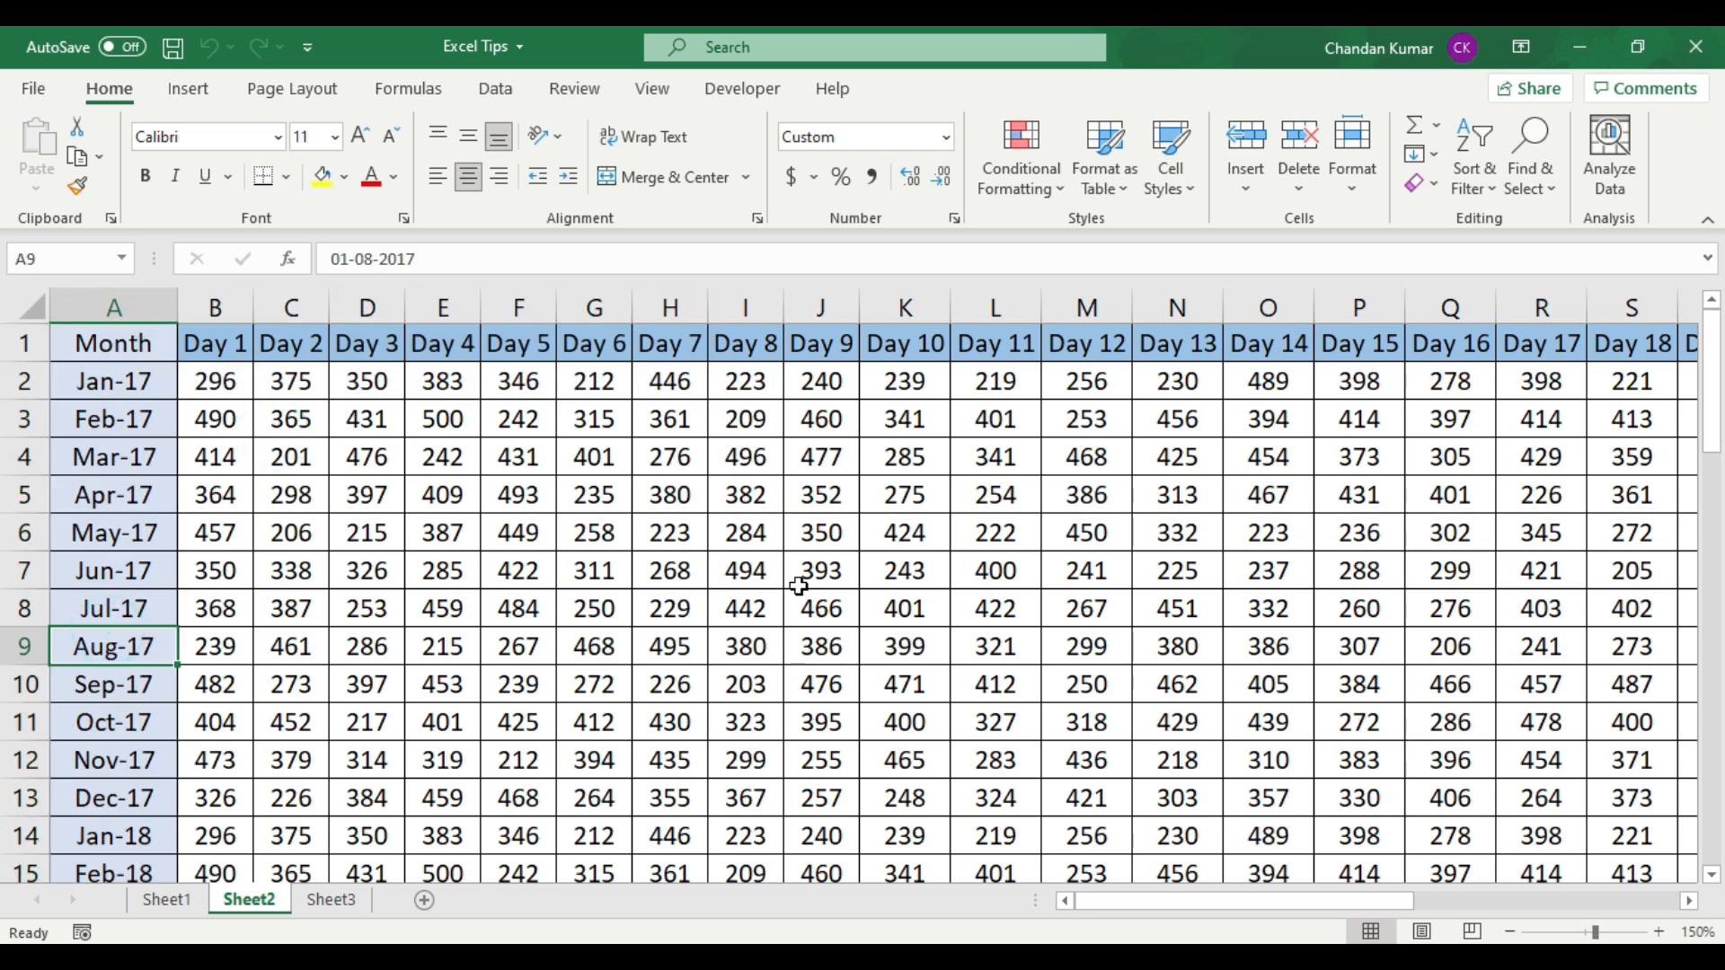
Step: Scroll through the monthly table and back, then select cell B3
{"action": "scroll", "coordinate": [782, 593], "scroll_direction": "down", "scroll_amount": 3}
{"action": "scroll", "coordinate": [717, 621], "scroll_direction": "down", "scroll_amount": 4}
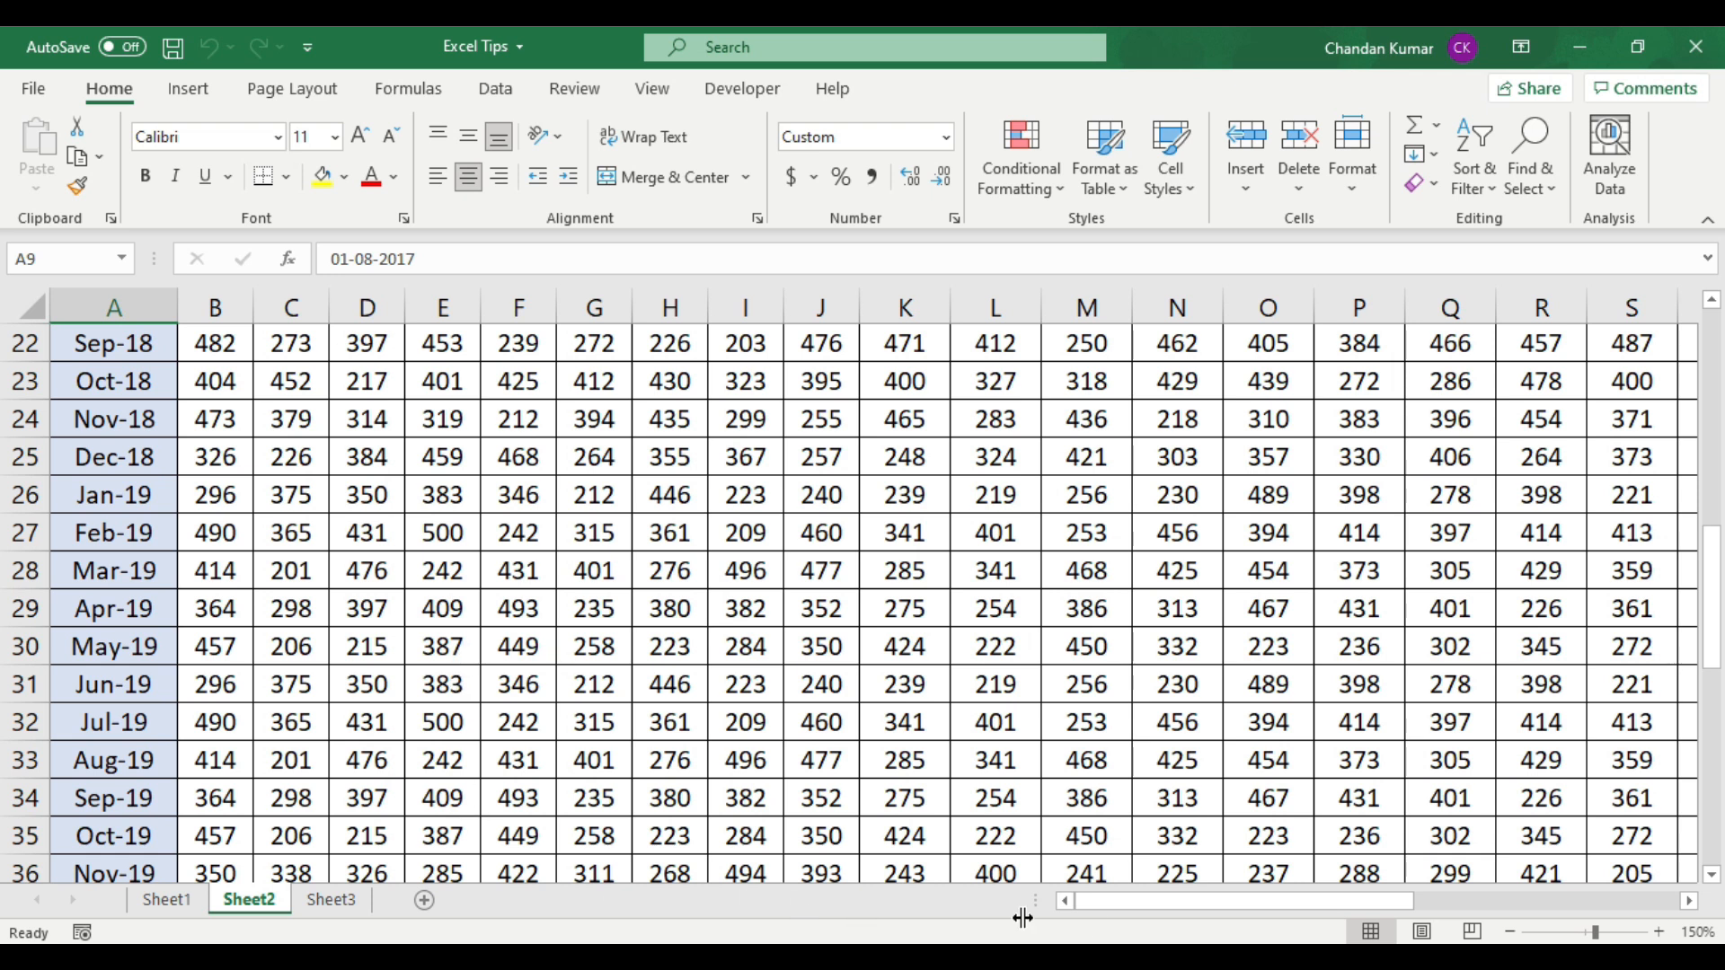
{"action": "left_click_drag", "start_coordinate": [1105, 909], "coordinate": [980, 880]}
{"action": "scroll", "coordinate": [433, 567], "scroll_direction": "up", "scroll_amount": 7}
{"action": "scroll", "coordinate": [435, 568], "scroll_direction": "down", "scroll_amount": 2}
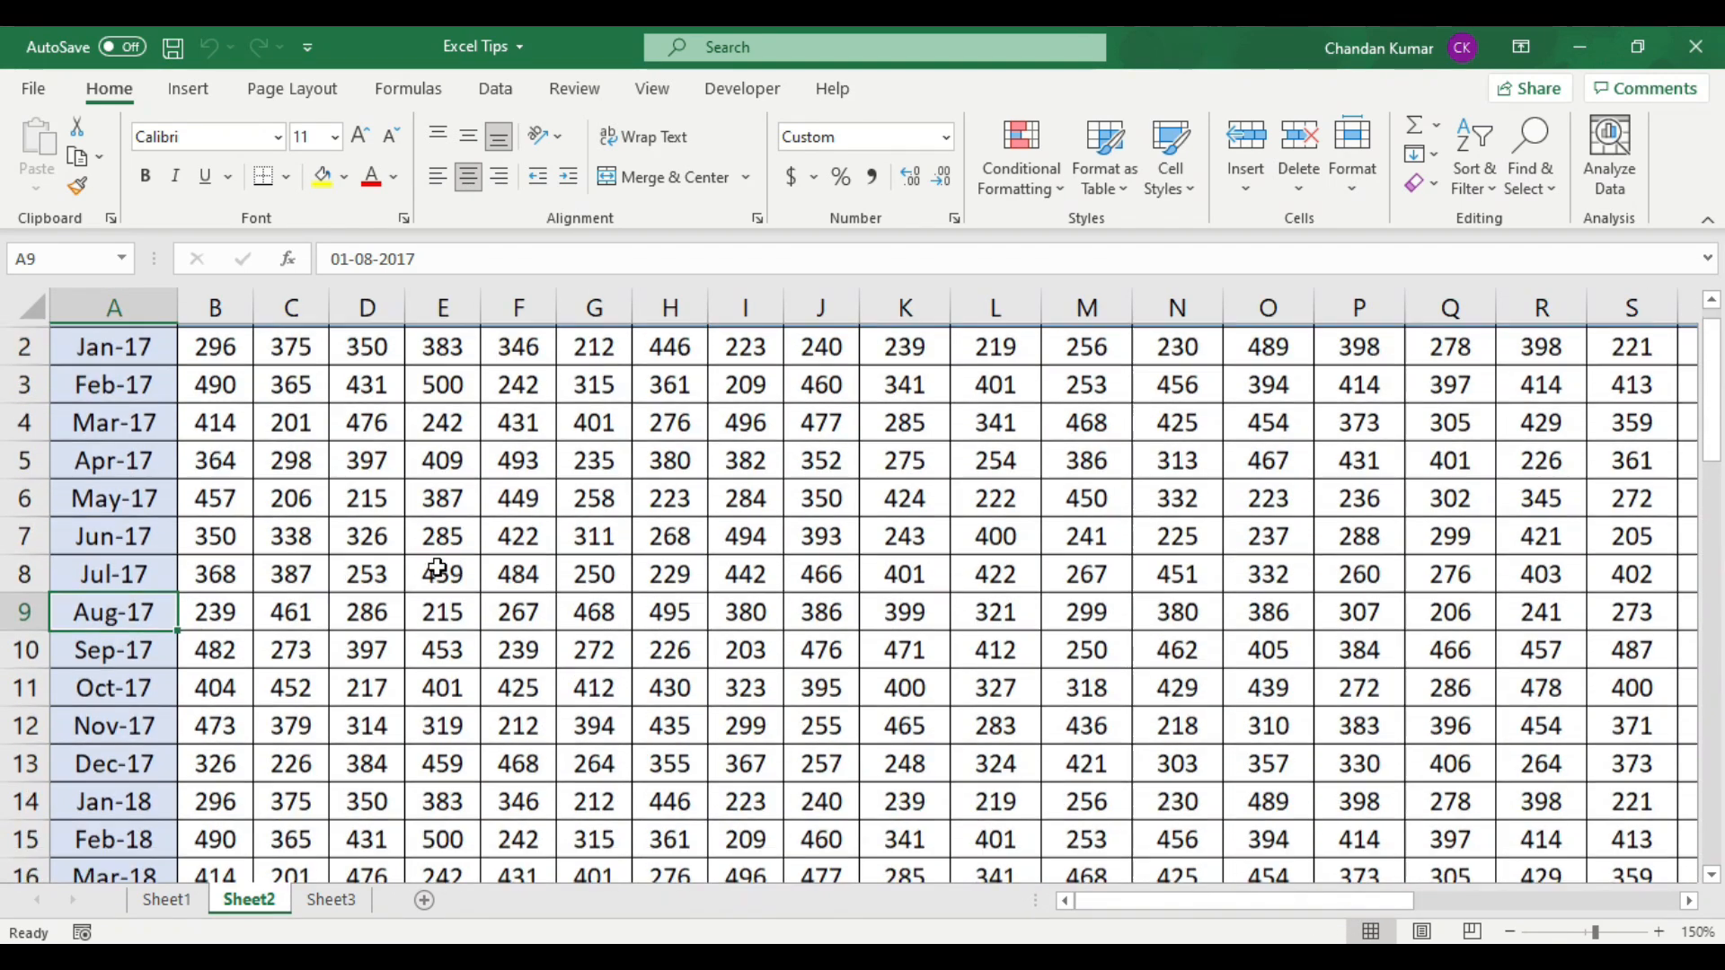
{"action": "scroll", "coordinate": [437, 568], "scroll_direction": "down", "scroll_amount": 2}
{"action": "scroll", "coordinate": [437, 567], "scroll_direction": "up", "scroll_amount": 4}
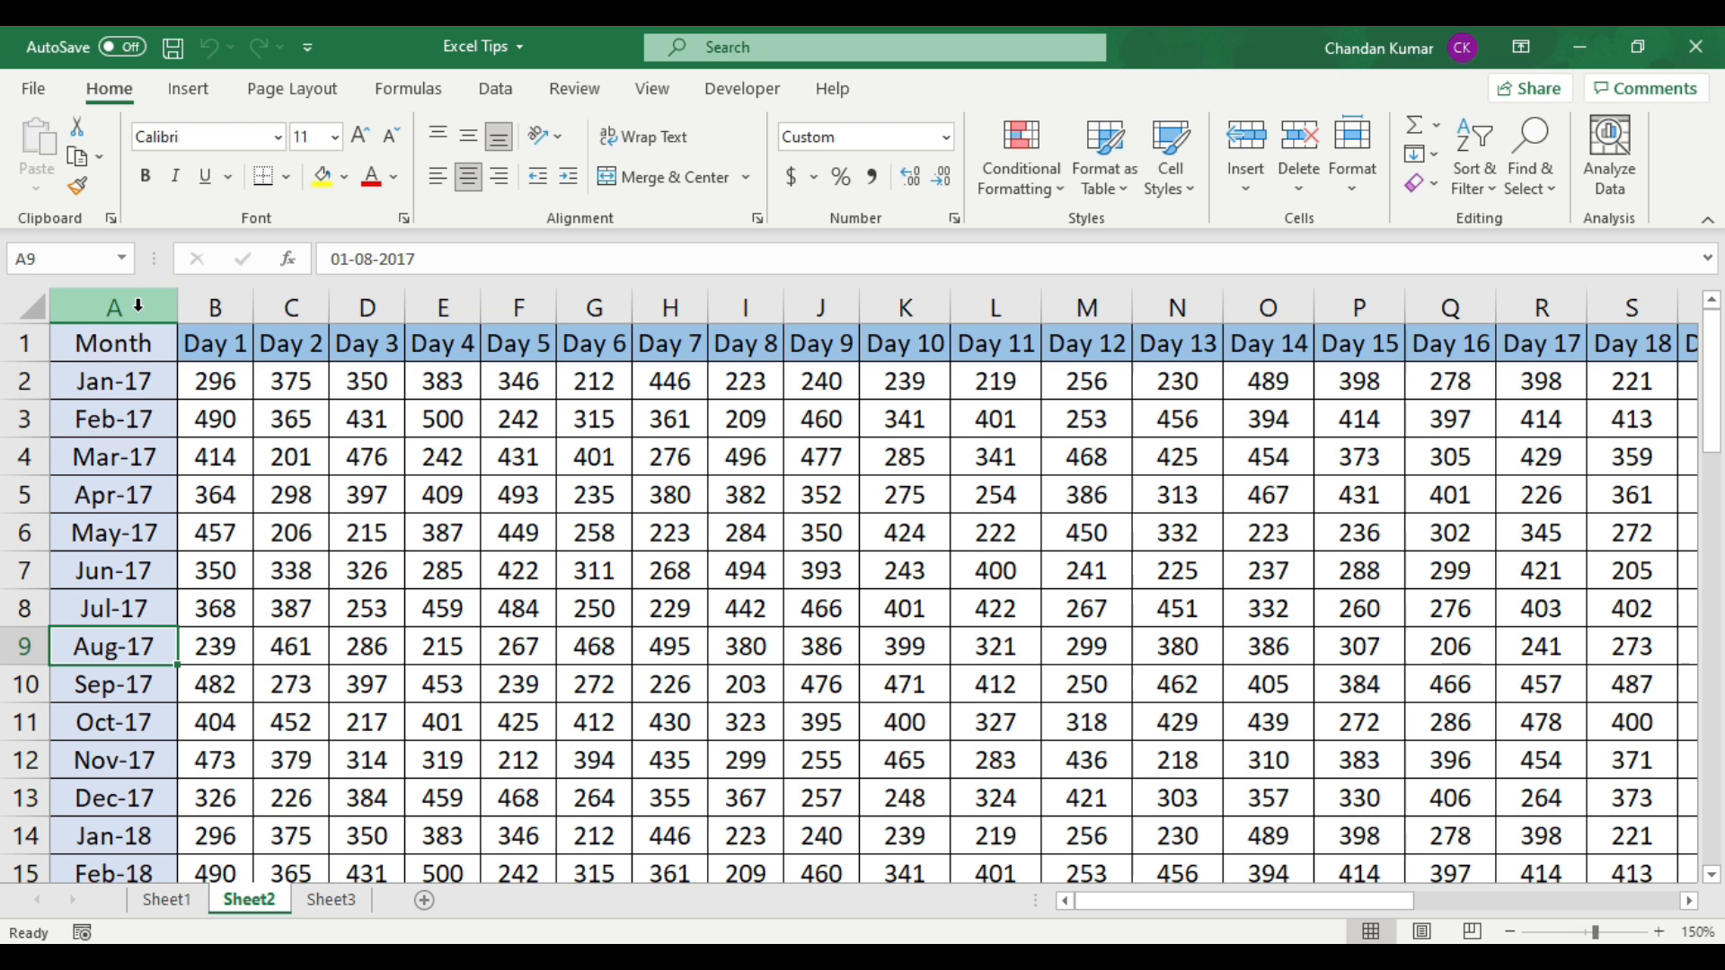
{"action": "left_click", "coordinate": [230, 419]}
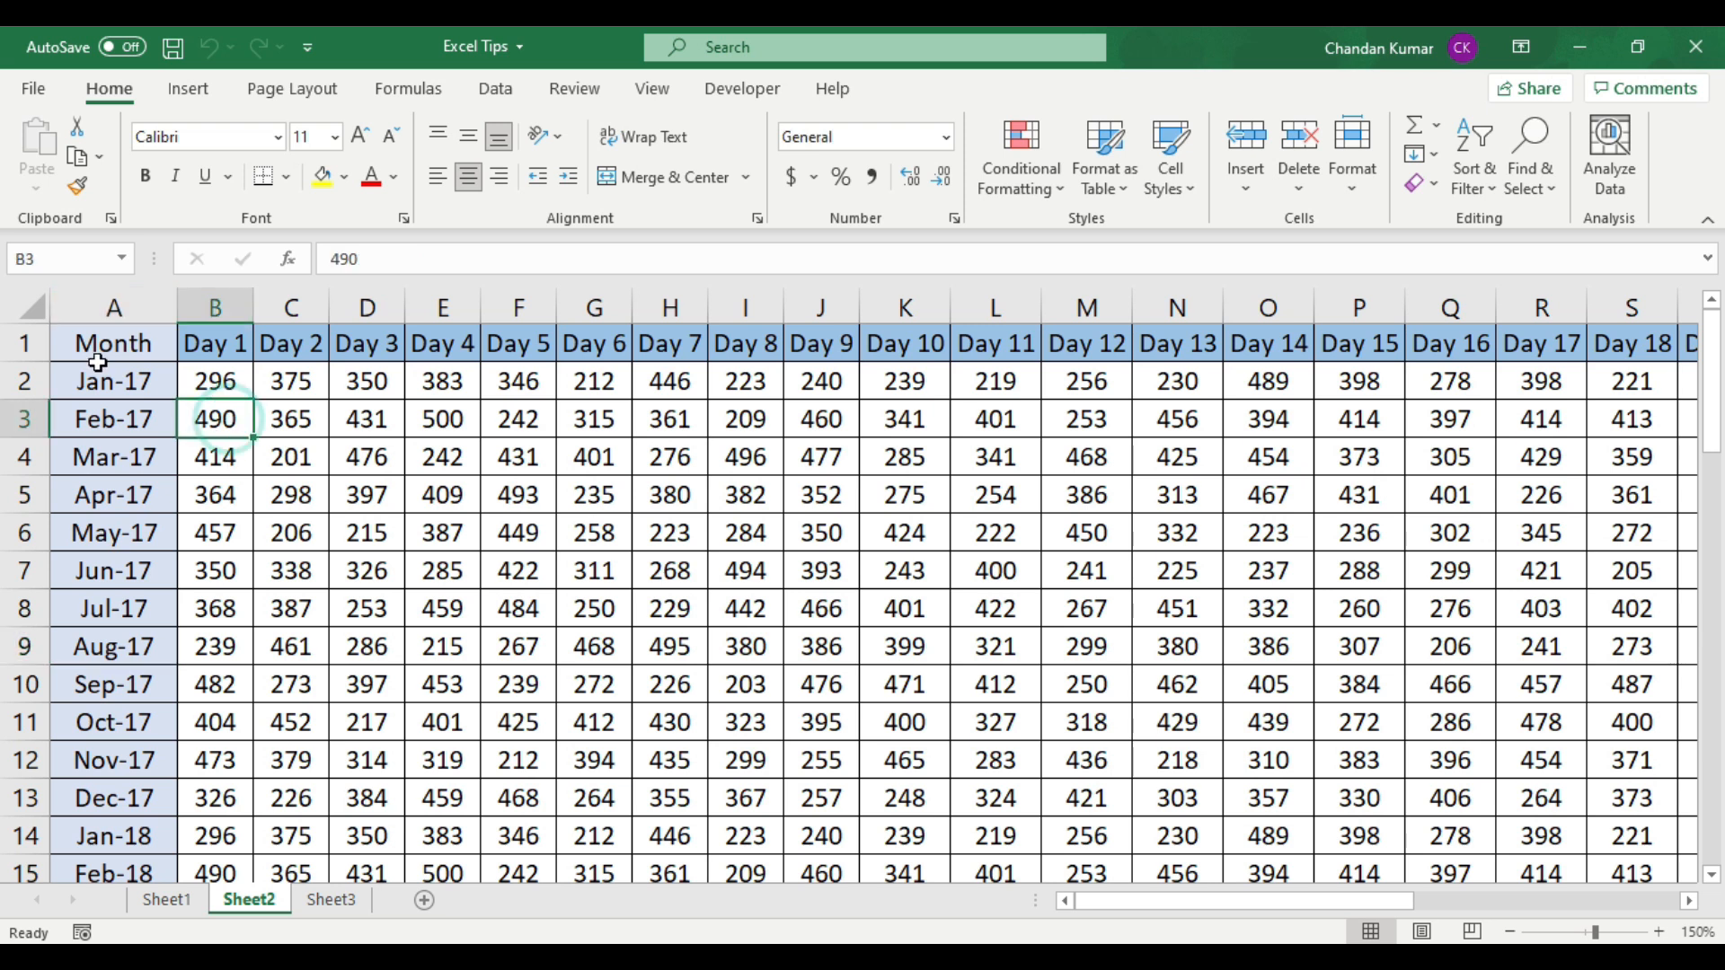
Step: Alternate between selecting row 1, column A, and cell B2
{"action": "left_click", "coordinate": [18, 346]}
{"action": "left_click", "coordinate": [114, 306]}
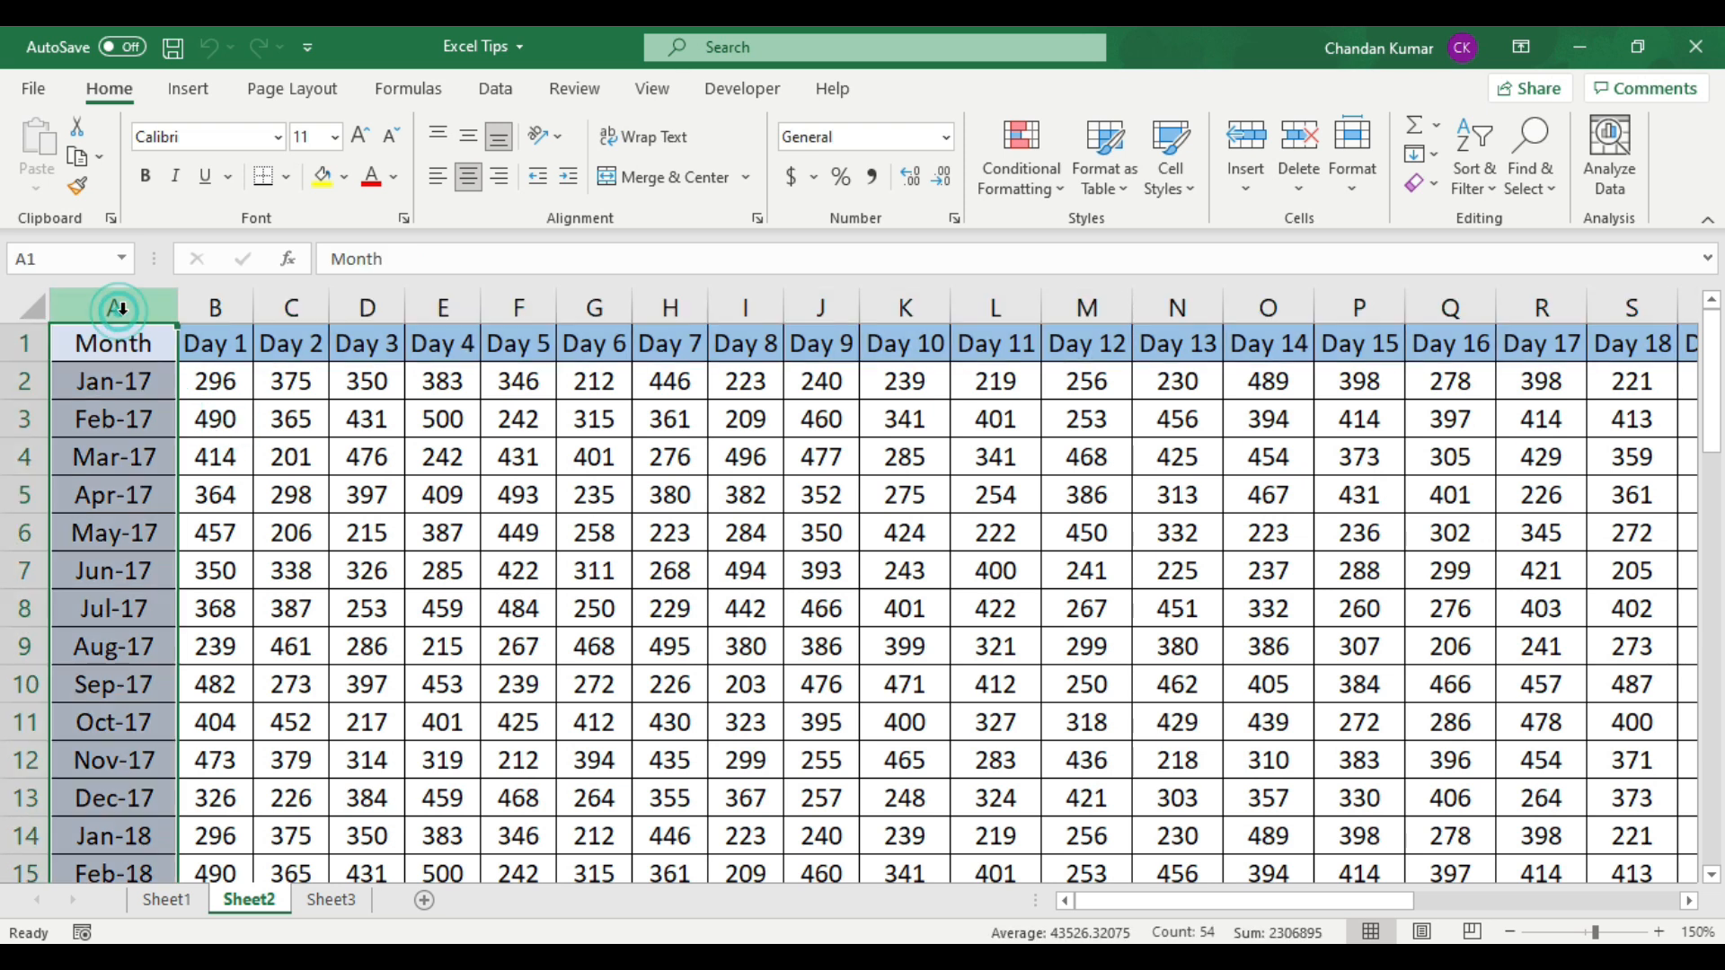
{"action": "left_click", "coordinate": [216, 385]}
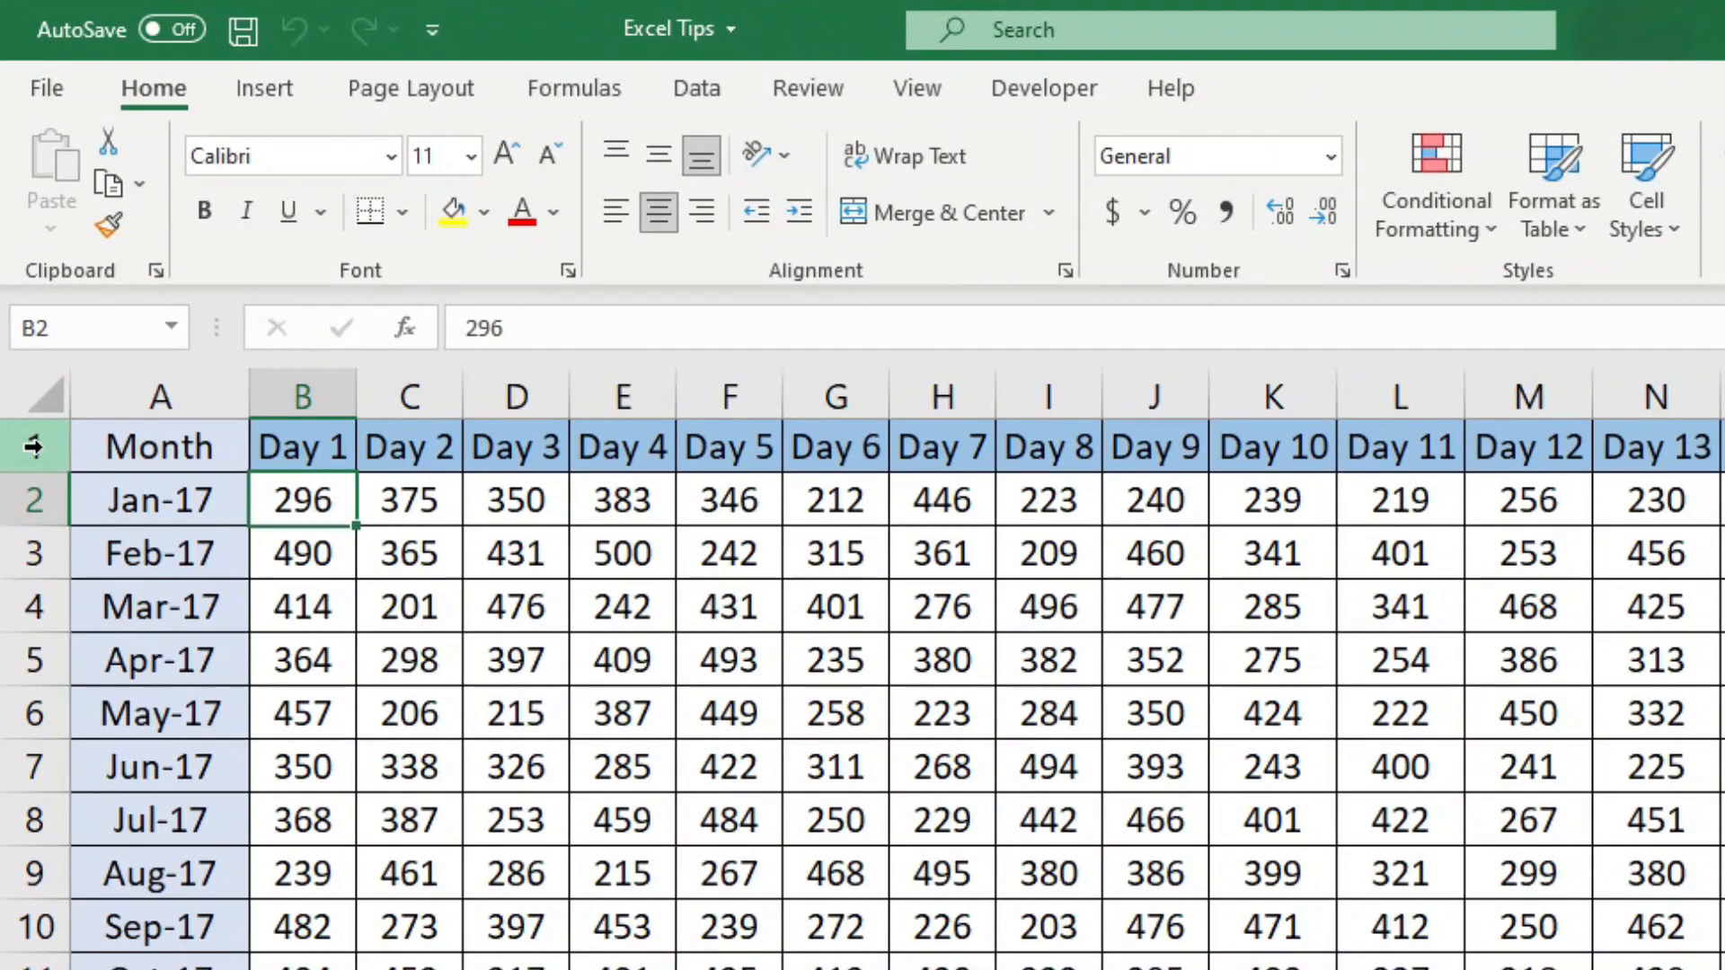
{"action": "left_click", "coordinate": [24, 342]}
{"action": "left_click", "coordinate": [158, 404]}
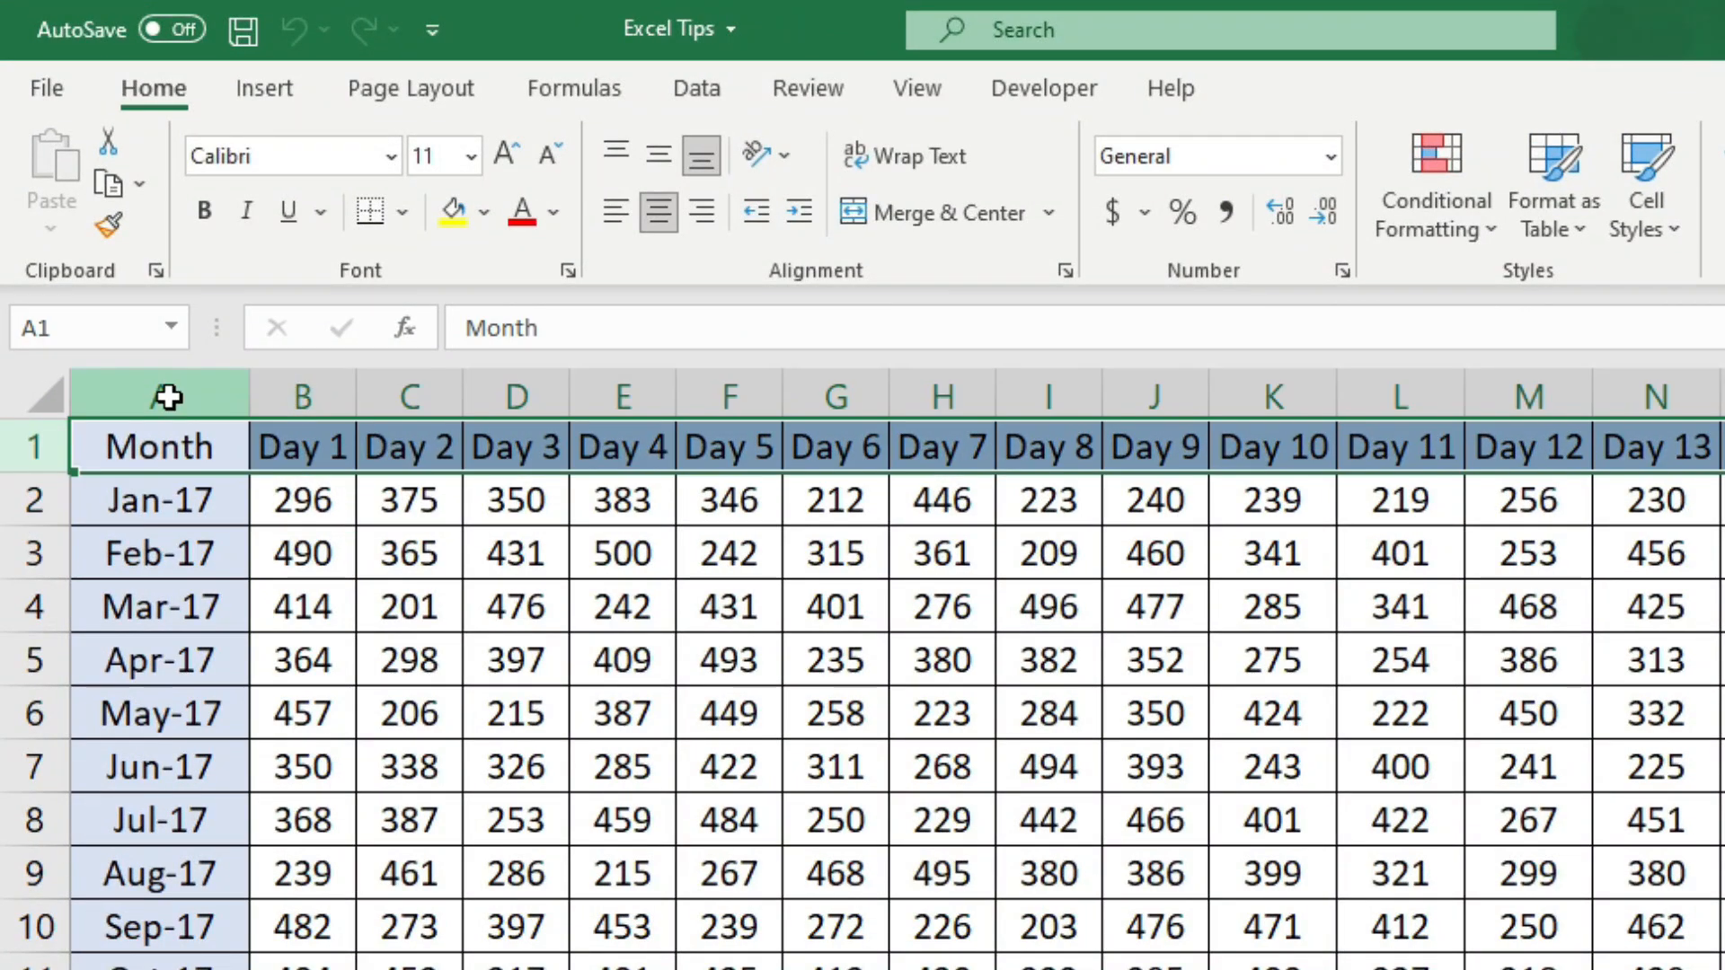
{"action": "left_click", "coordinate": [319, 503]}
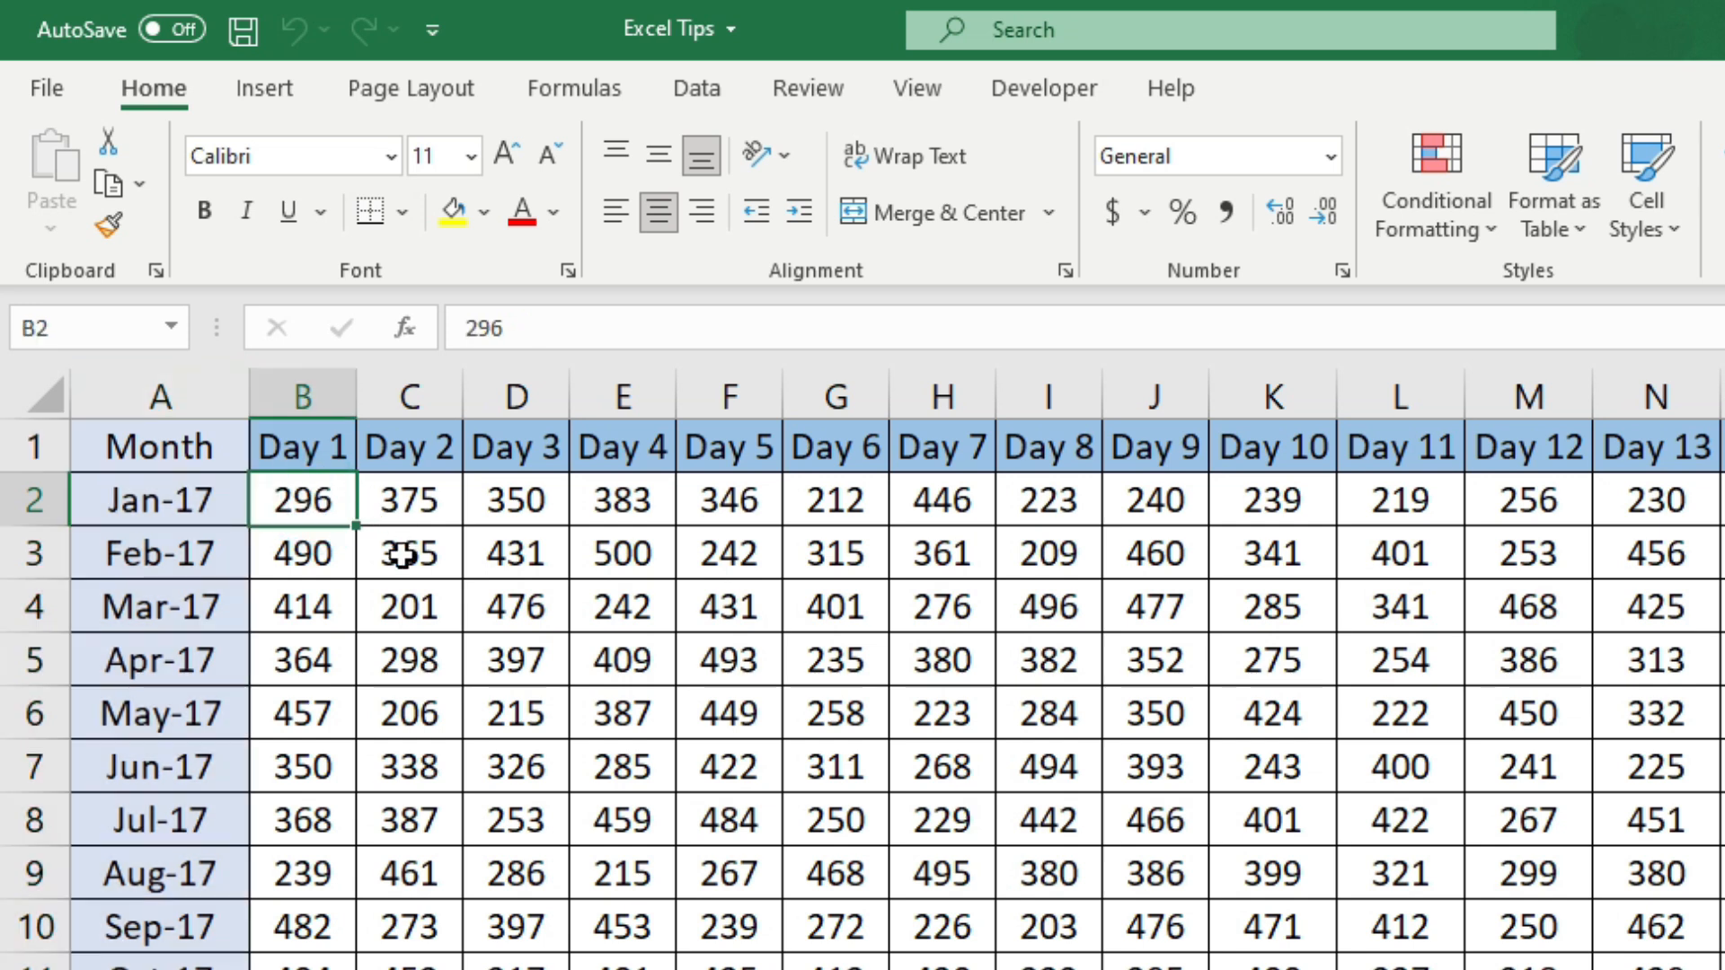
Step: Select rows 1–2 and columns A–B together, then settle on cell B2
{"action": "left_click_drag", "start_coordinate": [34, 446], "coordinate": [22, 500]}
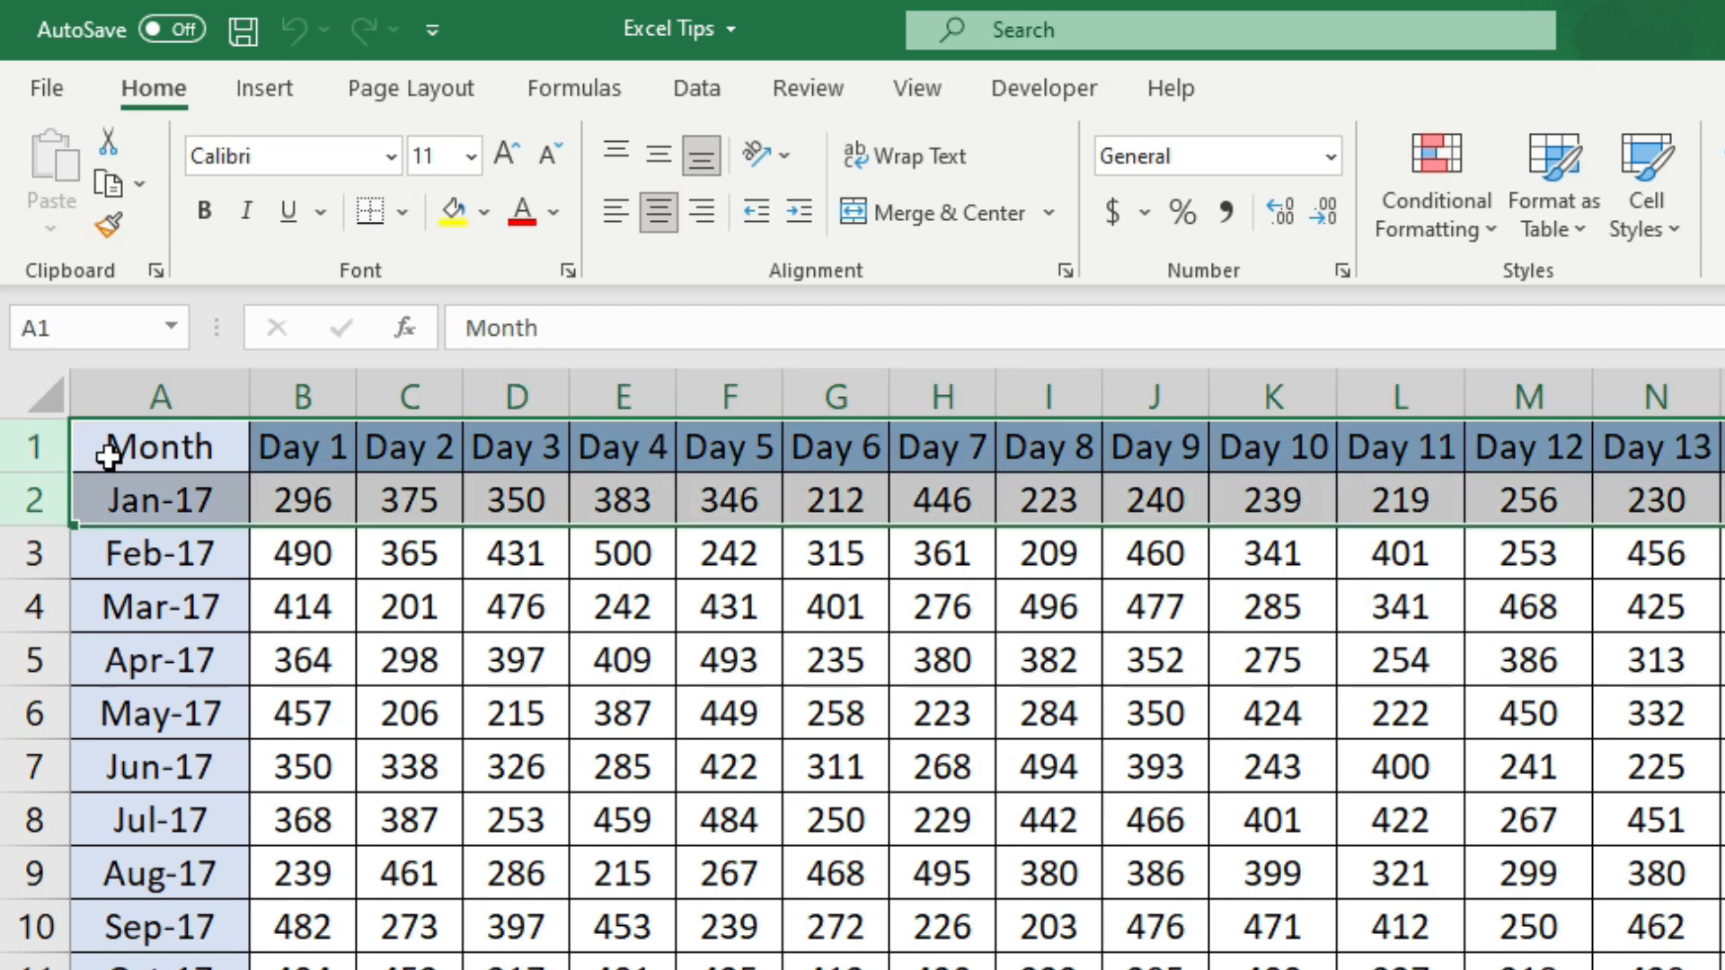
{"action": "left_click_drag", "start_coordinate": [212, 398], "coordinate": [285, 395]}
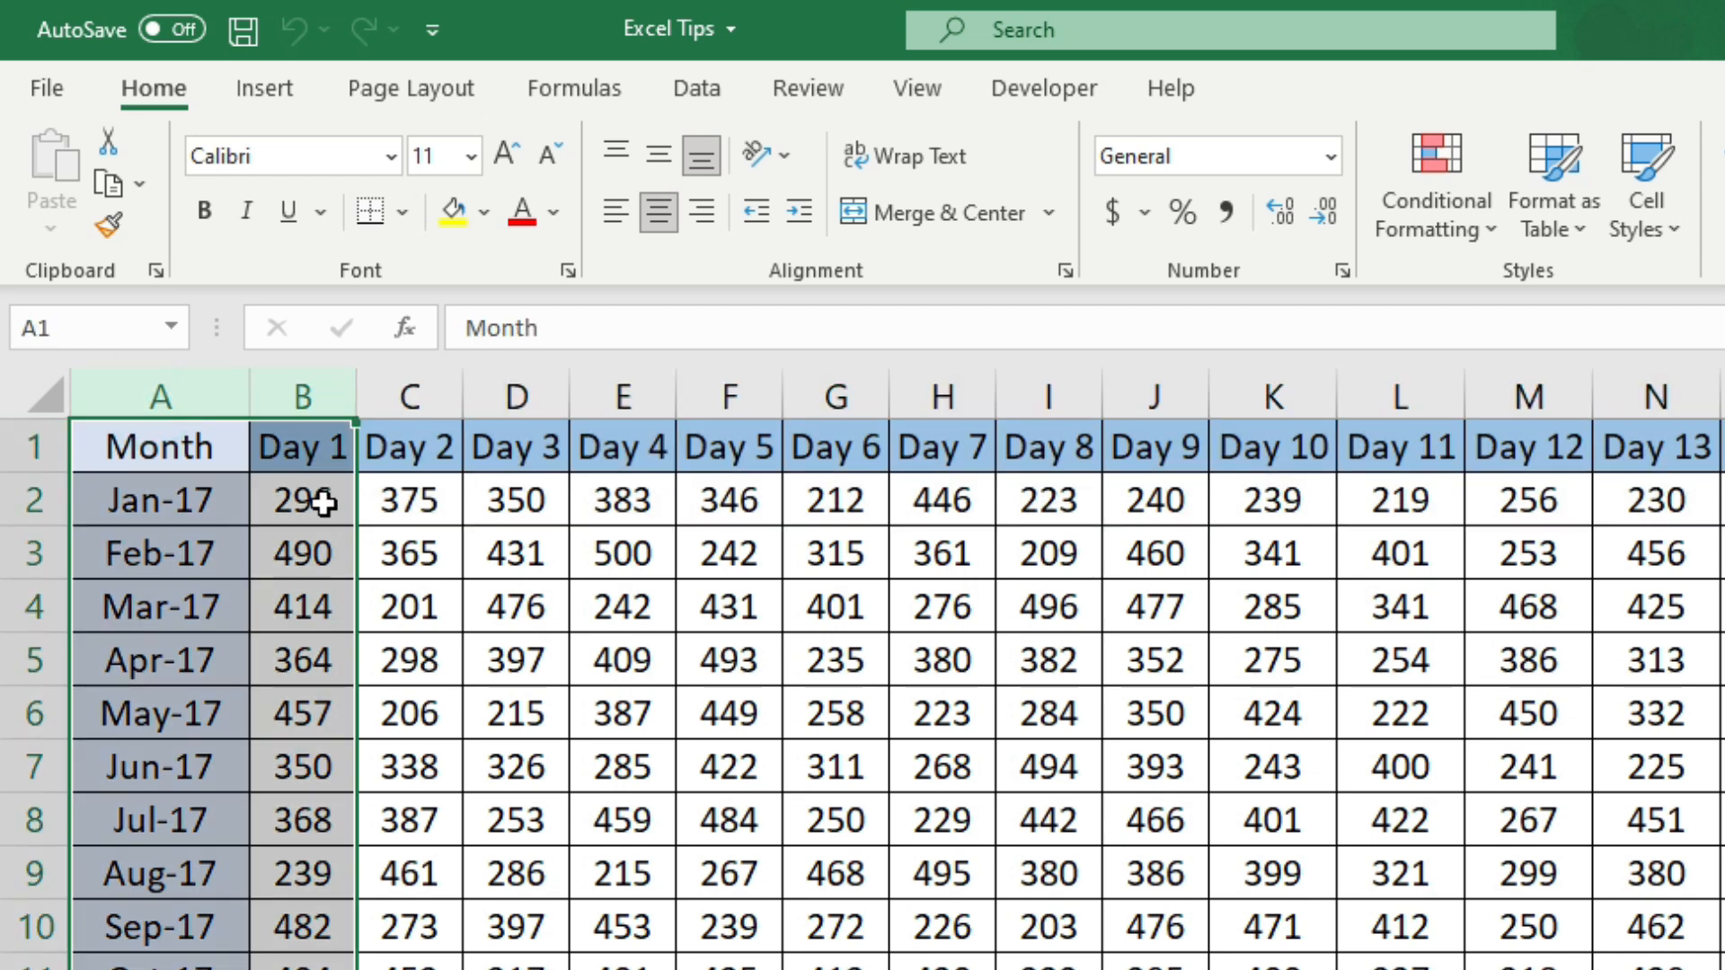
{"action": "left_click", "coordinate": [406, 556]}
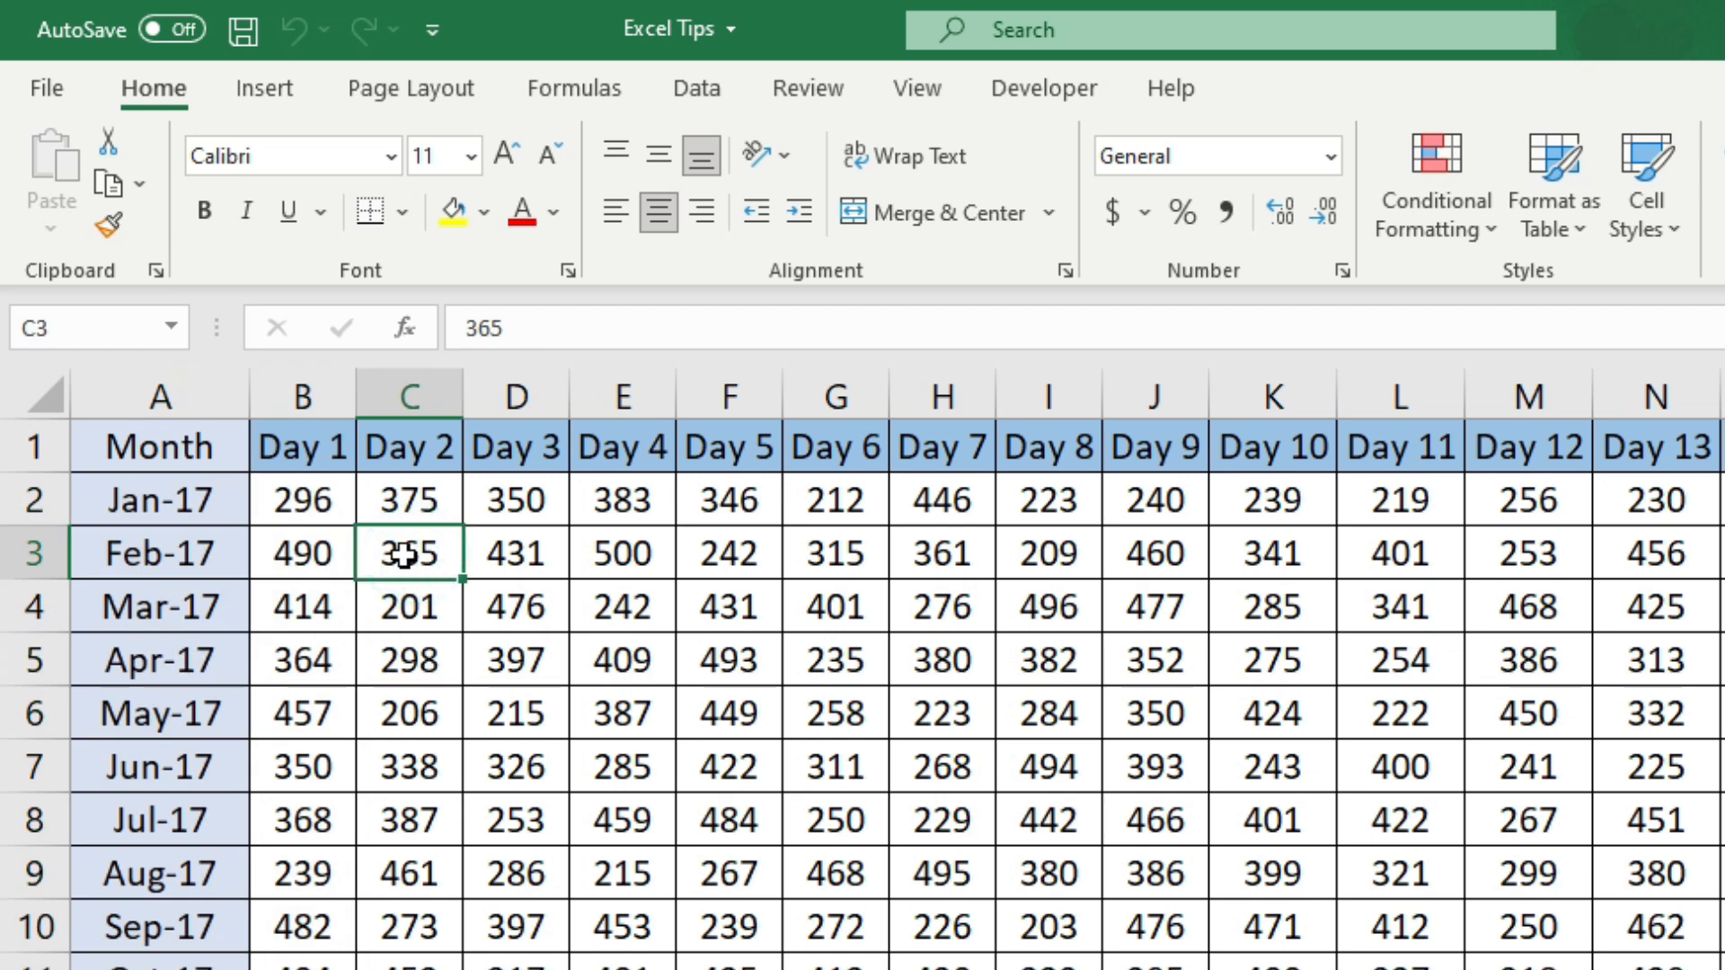
{"action": "left_click", "coordinate": [310, 508]}
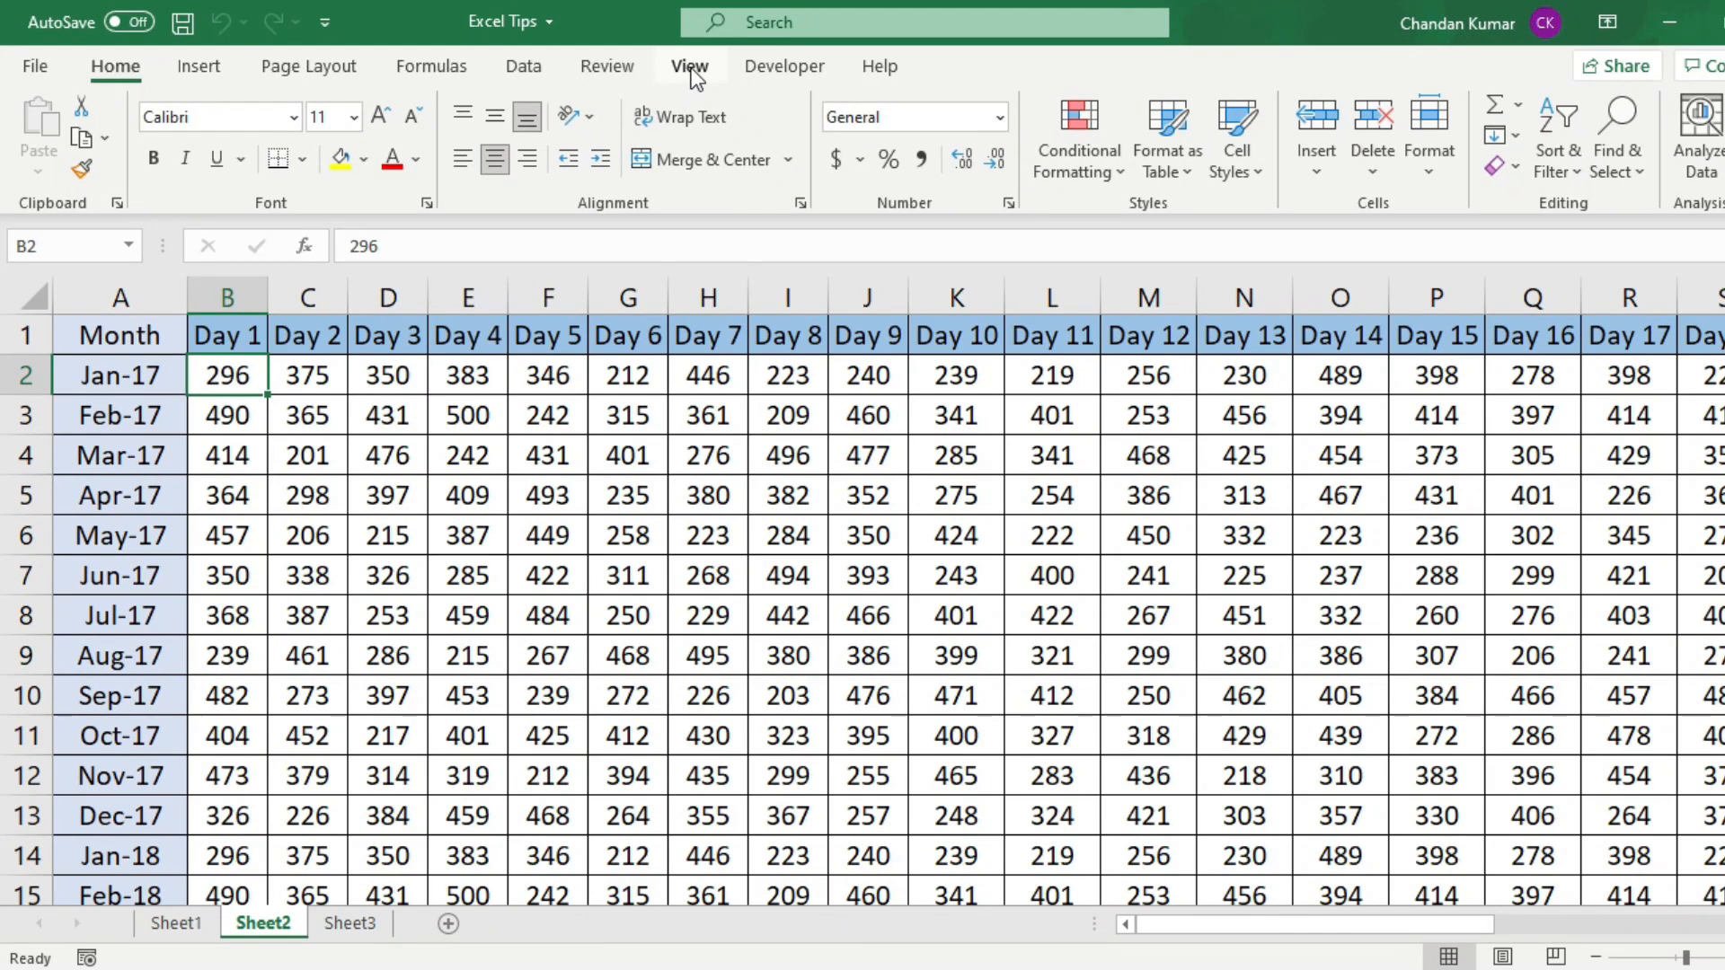
Step: Freeze panes at B2 from the View tab and scroll down to test it
{"action": "left_click", "coordinate": [691, 68]}
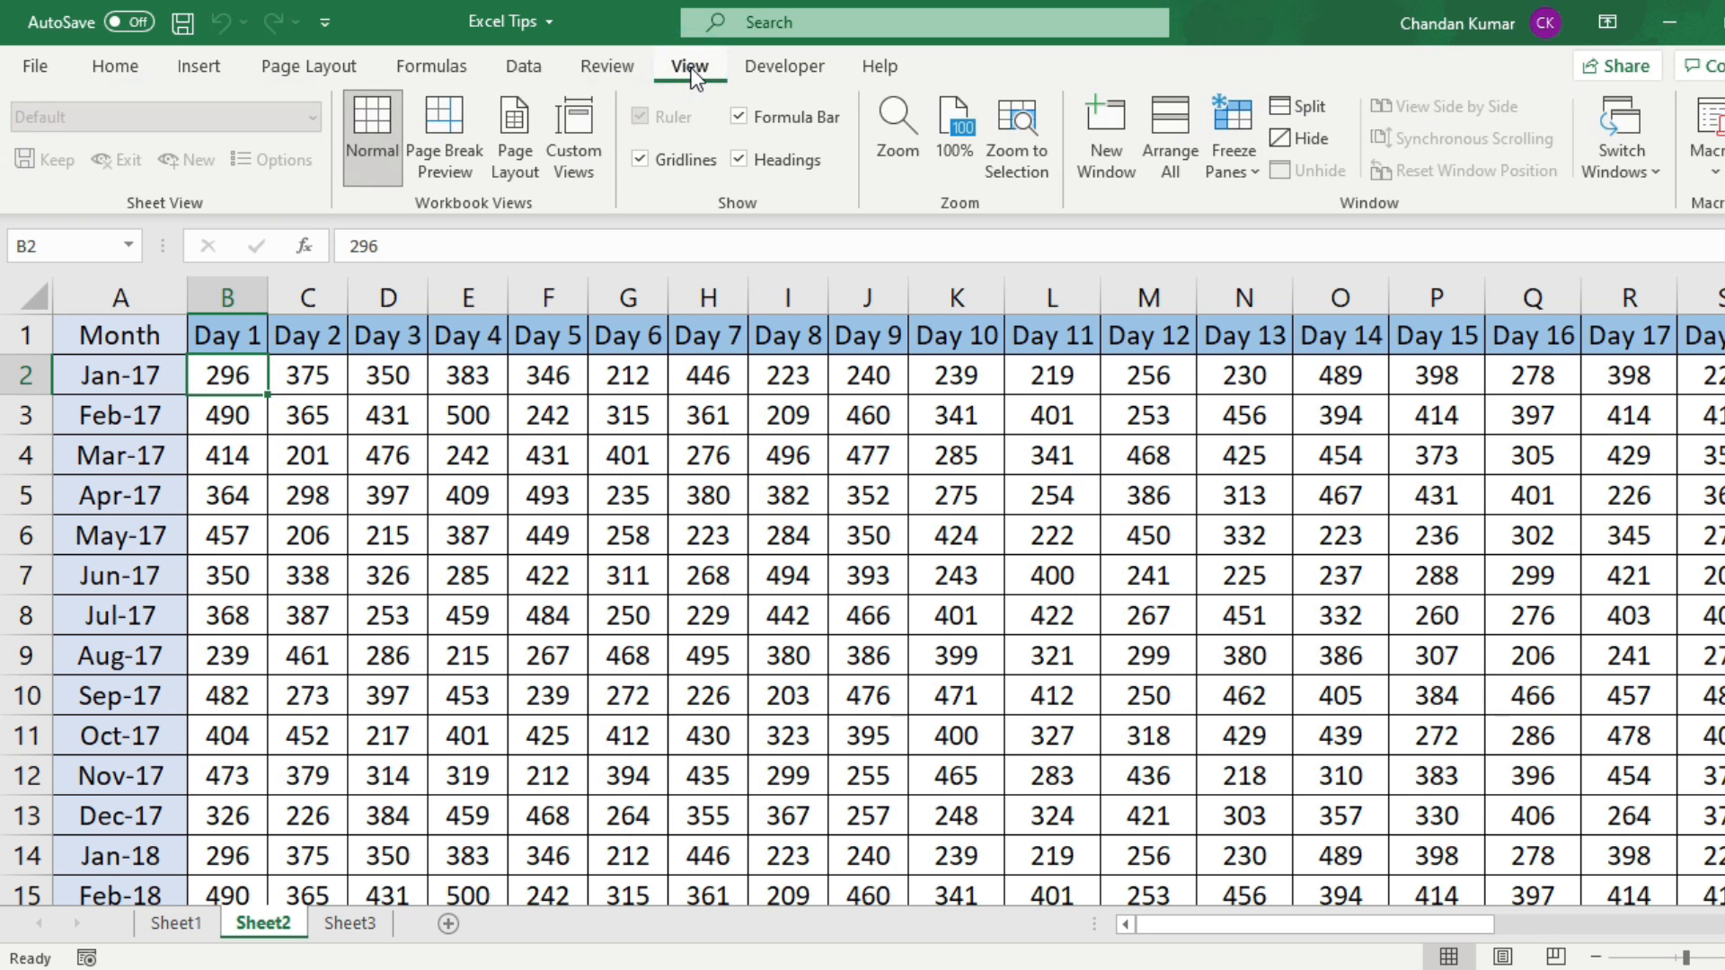
{"action": "left_click", "coordinate": [1233, 112]}
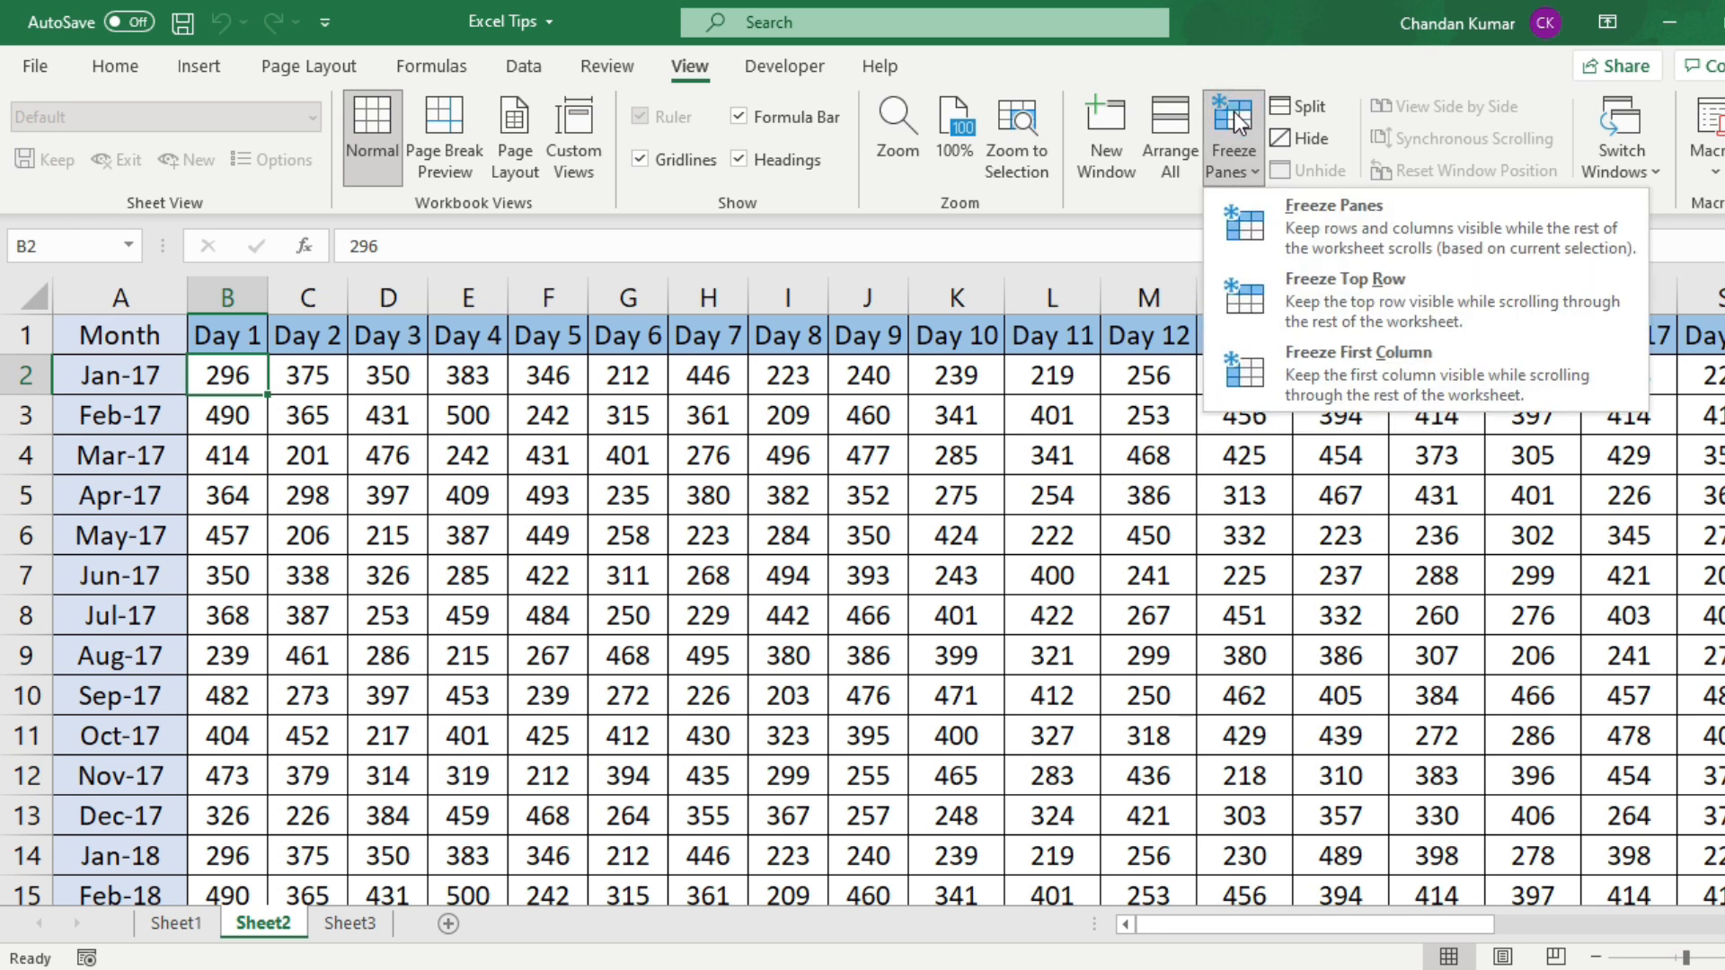
{"action": "left_click", "coordinate": [1393, 223]}
{"action": "scroll", "coordinate": [254, 535], "scroll_direction": "down", "scroll_amount": 5}
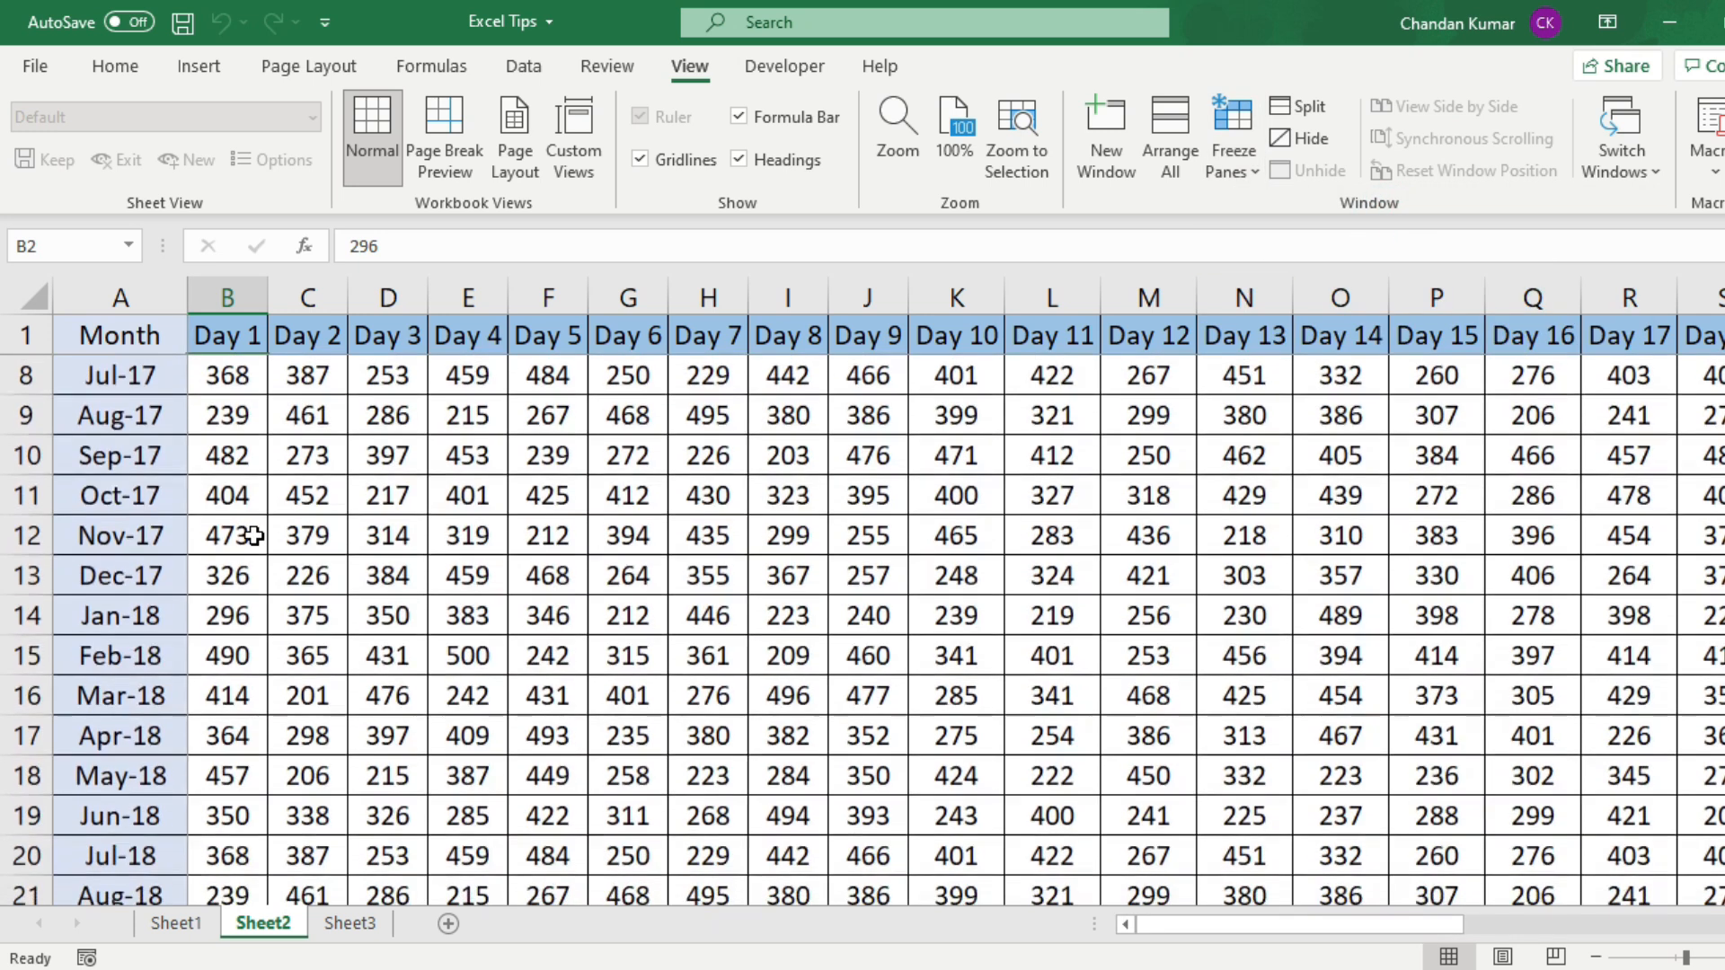
{"action": "scroll", "coordinate": [254, 535], "scroll_direction": "down", "scroll_amount": 1}
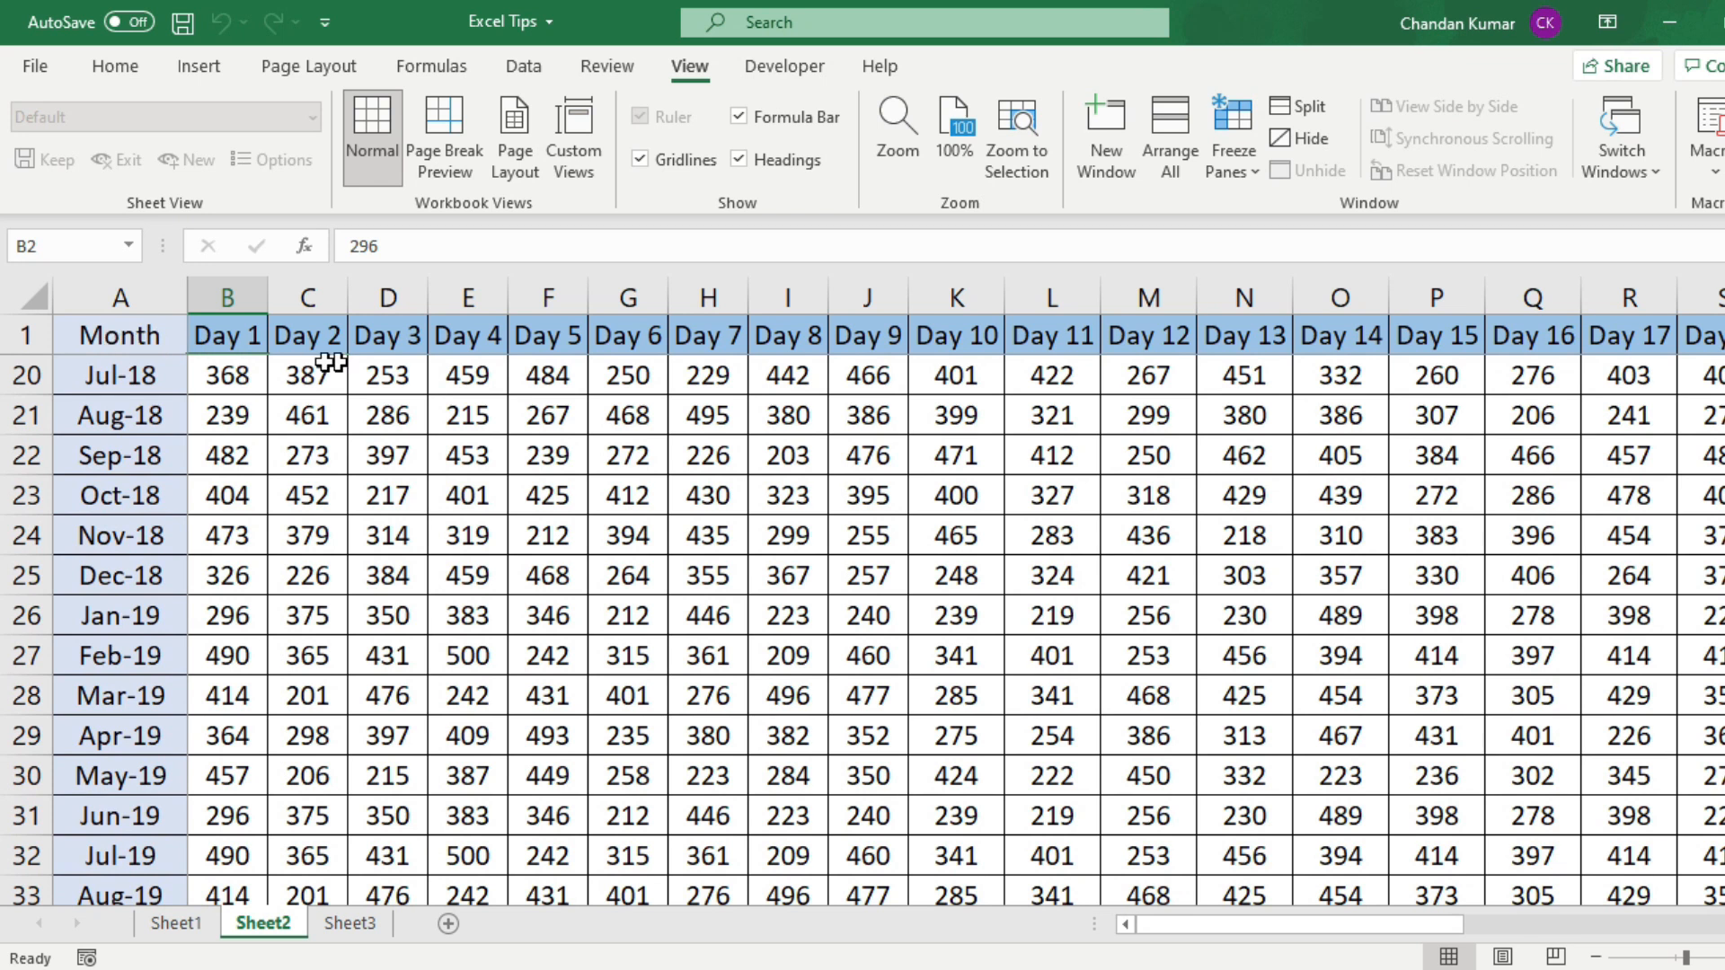
{"action": "scroll", "coordinate": [440, 456], "scroll_direction": "down", "scroll_amount": 2}
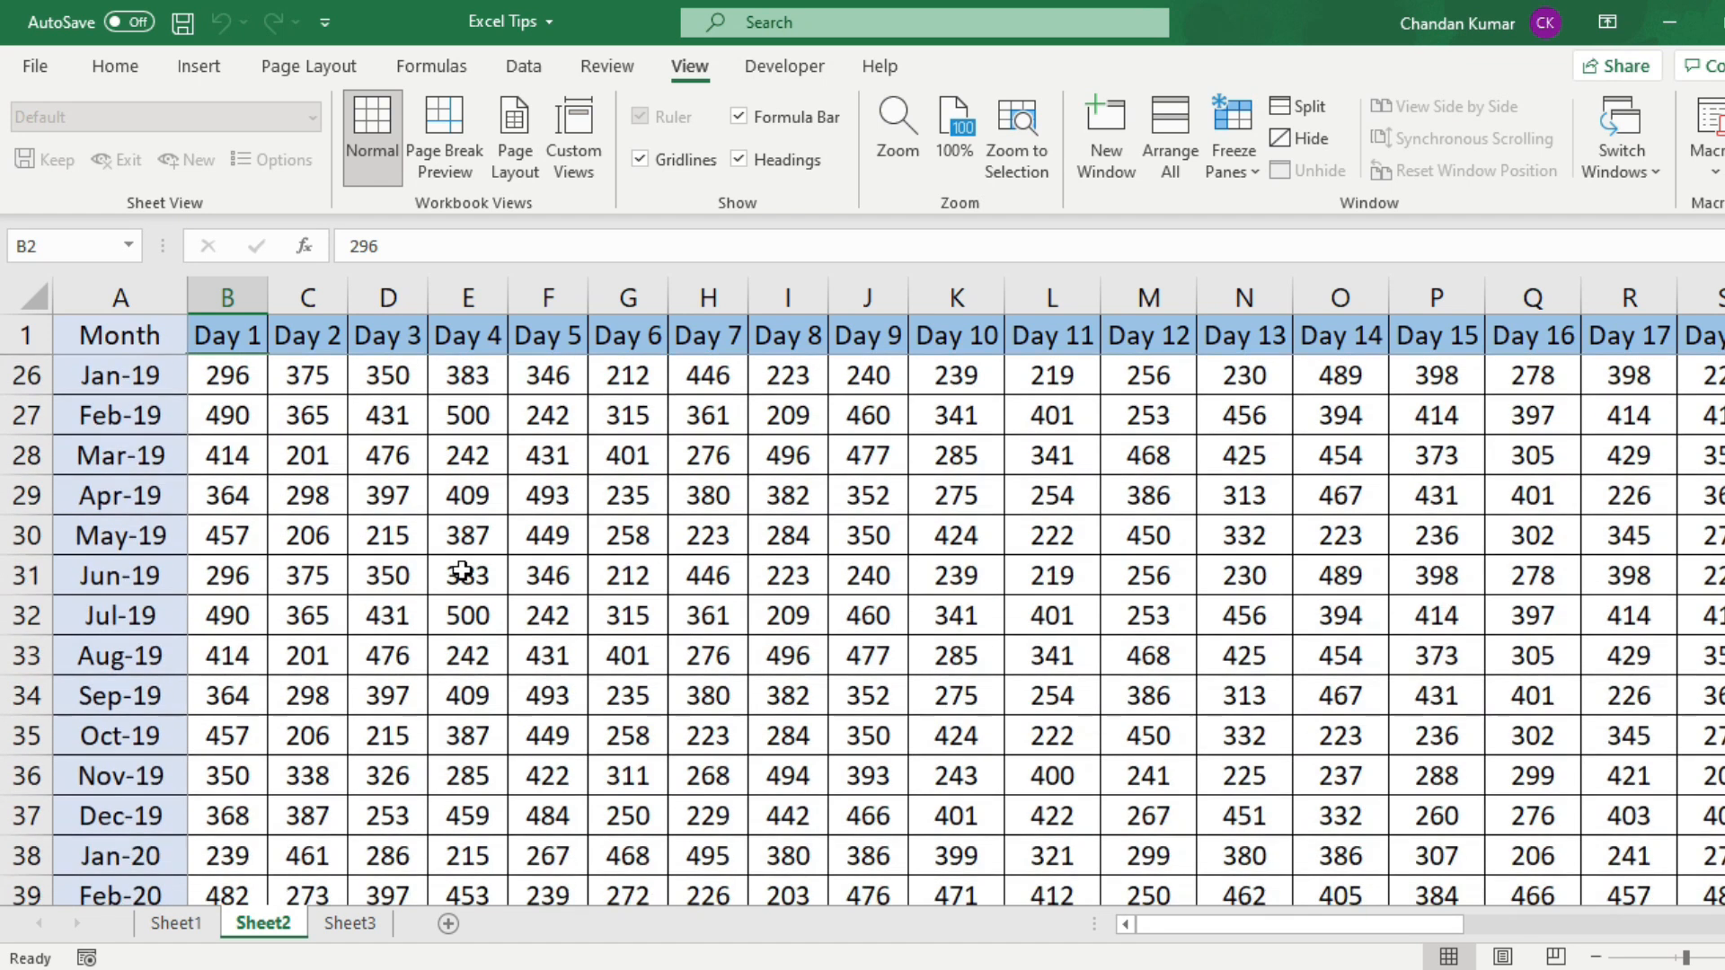
Step: Scroll sideways and down to check the frozen header and column, then reopen Freeze Panes
{"action": "left_click_drag", "start_coordinate": [1165, 933], "coordinate": [1401, 926]}
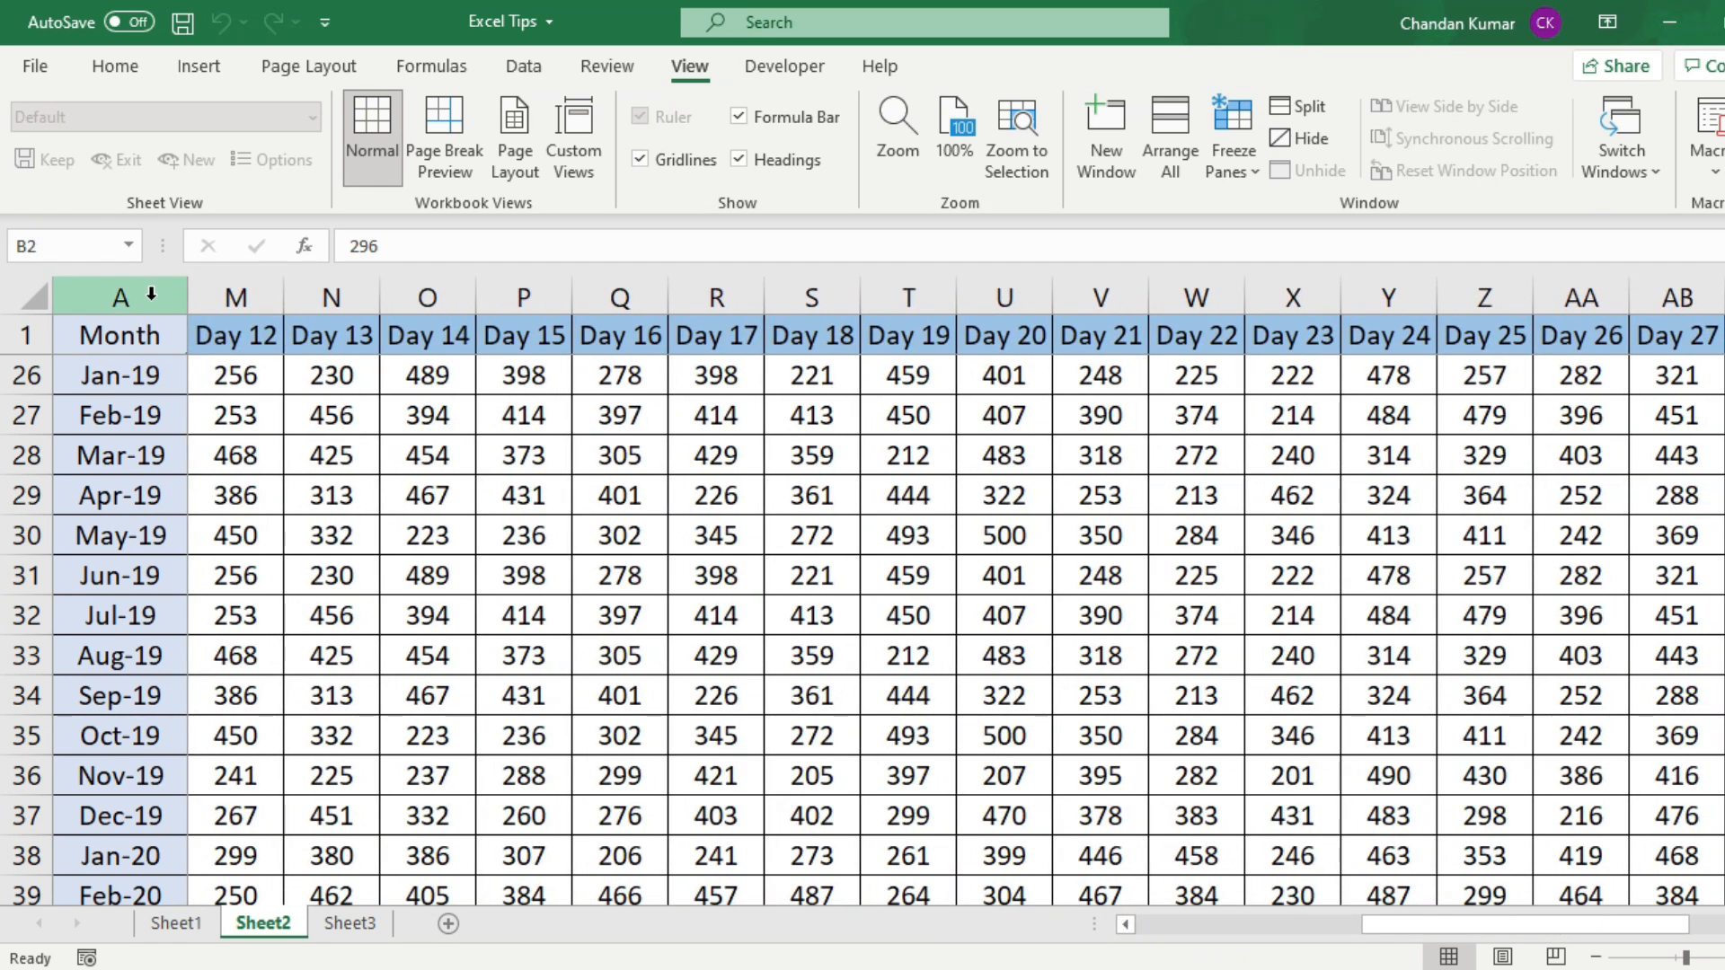
{"action": "left_click_drag", "start_coordinate": [1512, 930], "coordinate": [1168, 930]}
{"action": "left_click_drag", "start_coordinate": [1163, 929], "coordinate": [1141, 928]}
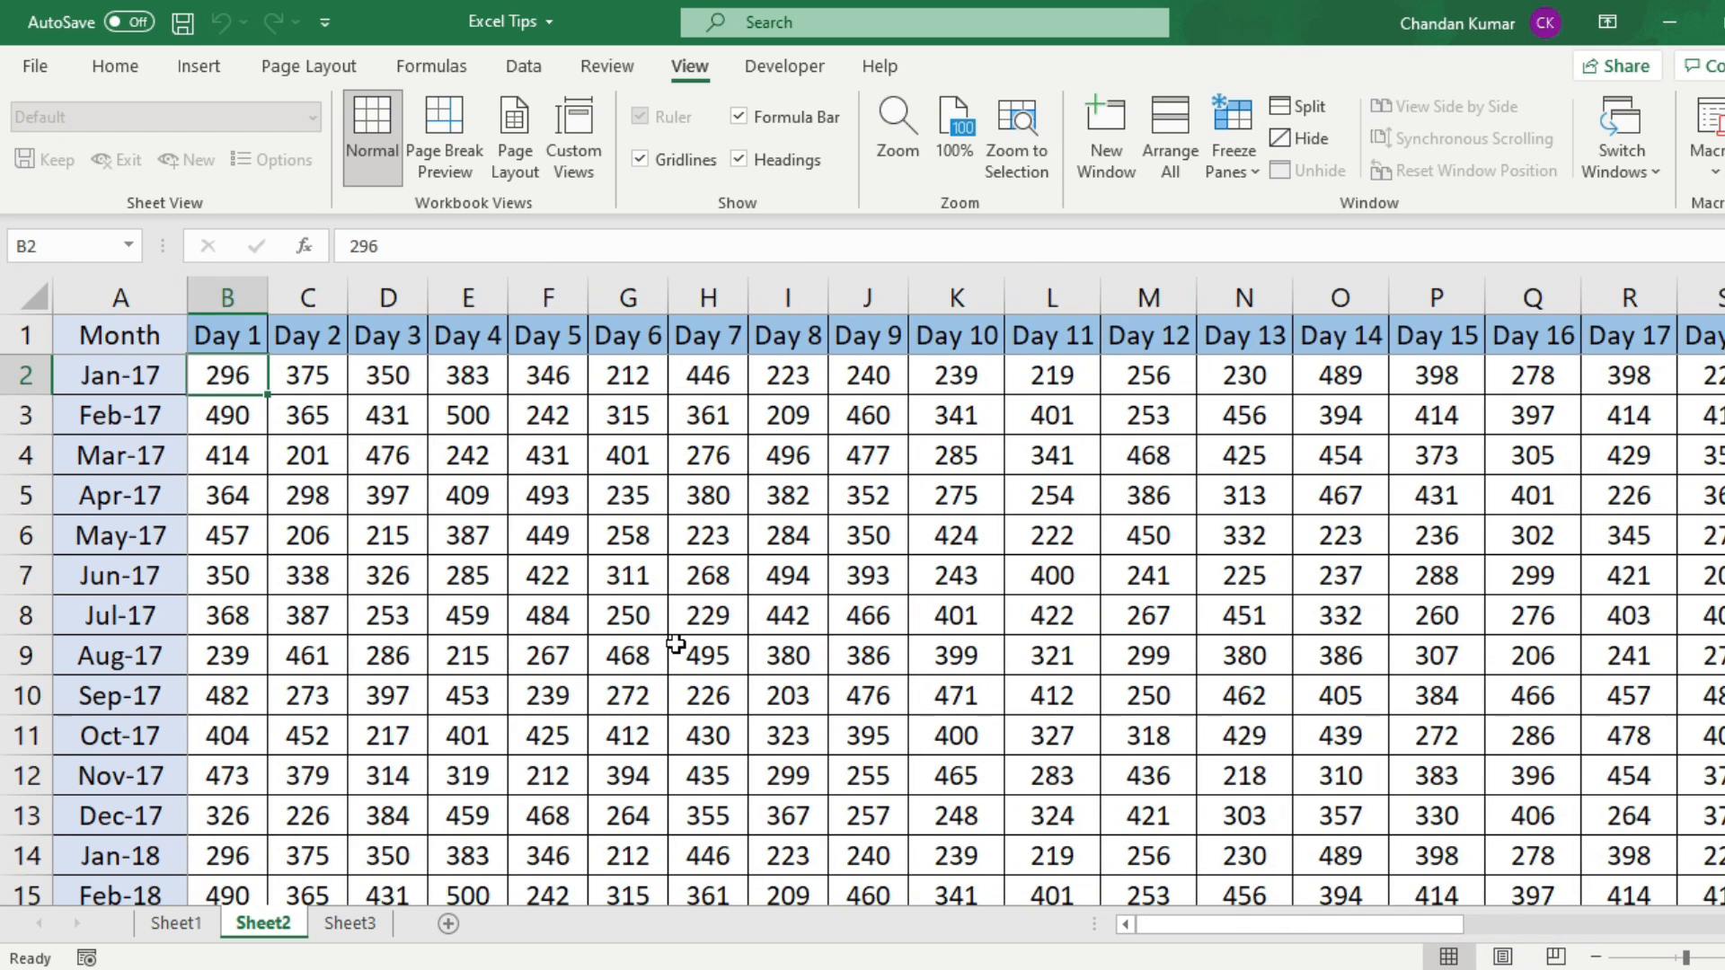
{"action": "scroll", "coordinate": [514, 647], "scroll_direction": "down", "scroll_amount": 3}
{"action": "scroll", "coordinate": [514, 647], "scroll_direction": "down", "scroll_amount": 3}
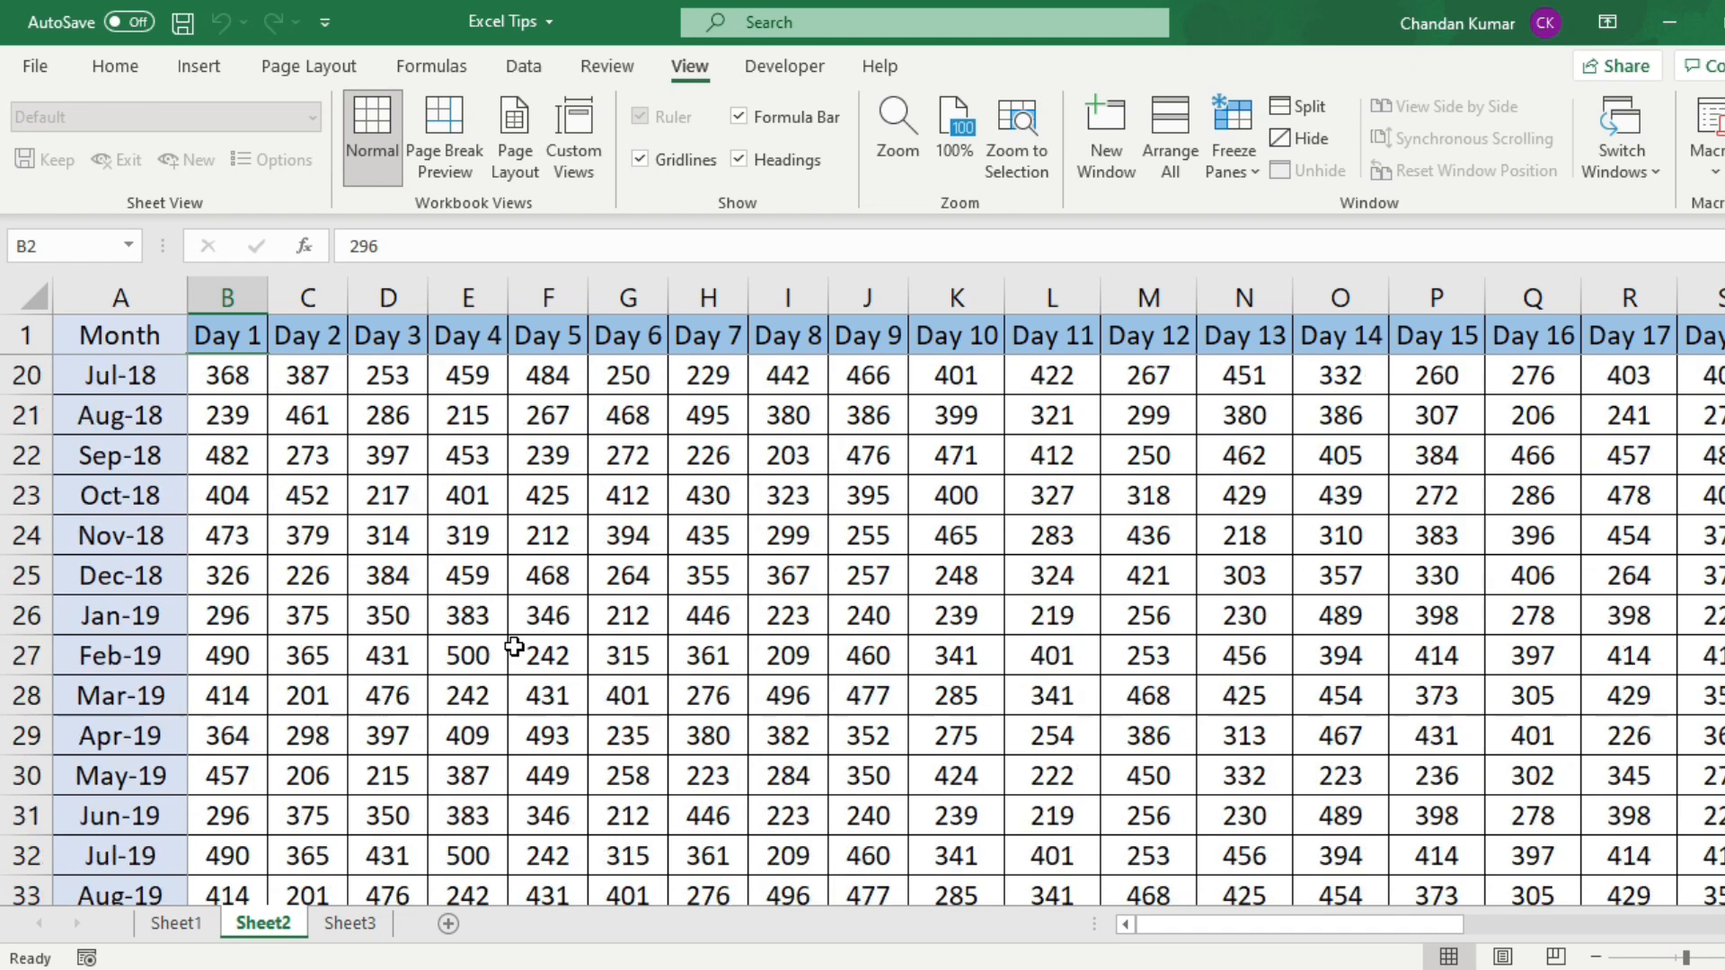
{"action": "left_click", "coordinate": [1169, 932]}
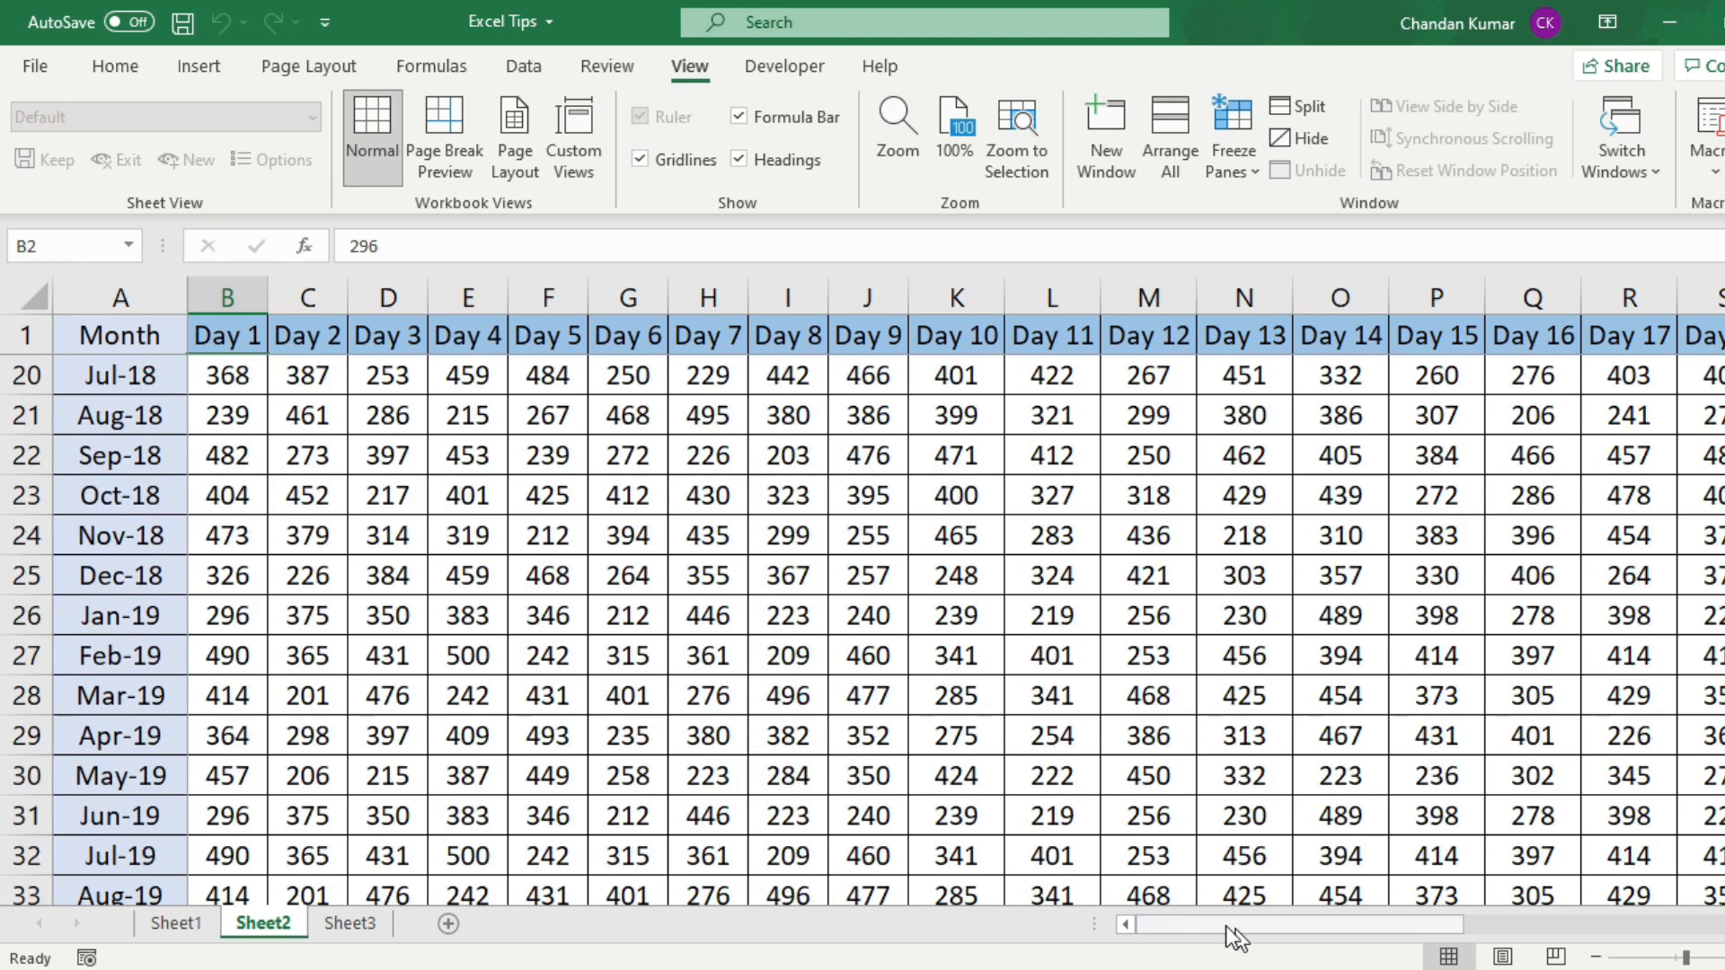
{"action": "left_click", "coordinate": [675, 65]}
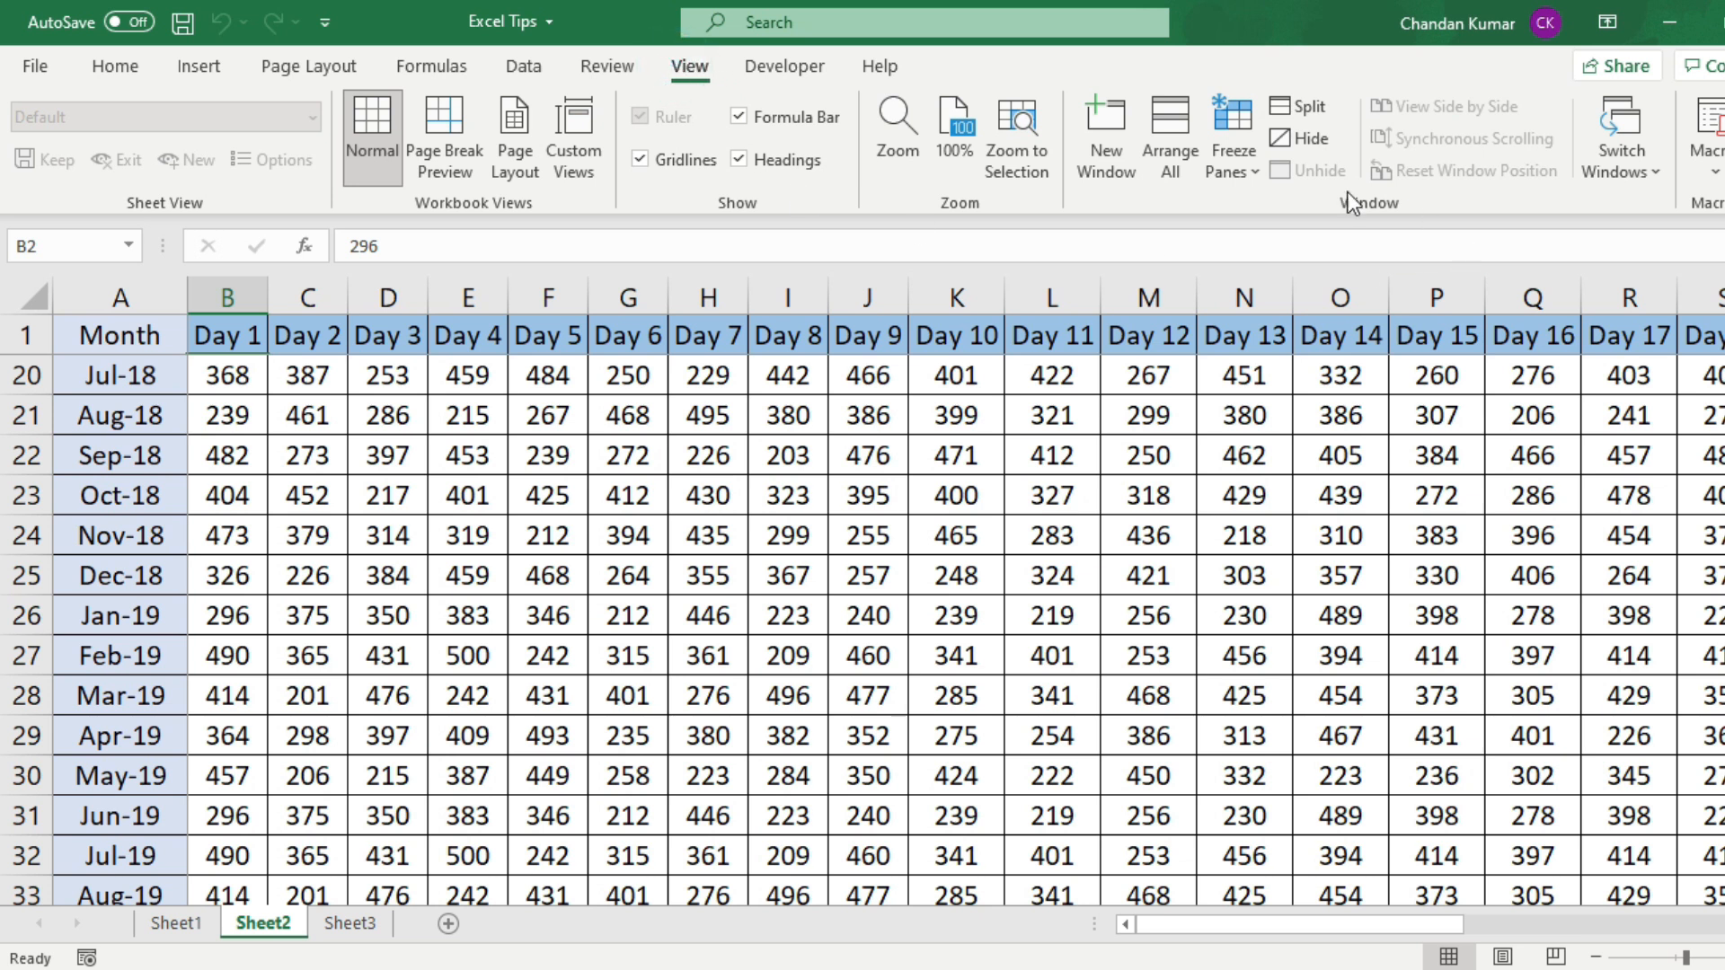
{"action": "left_click", "coordinate": [1231, 126]}
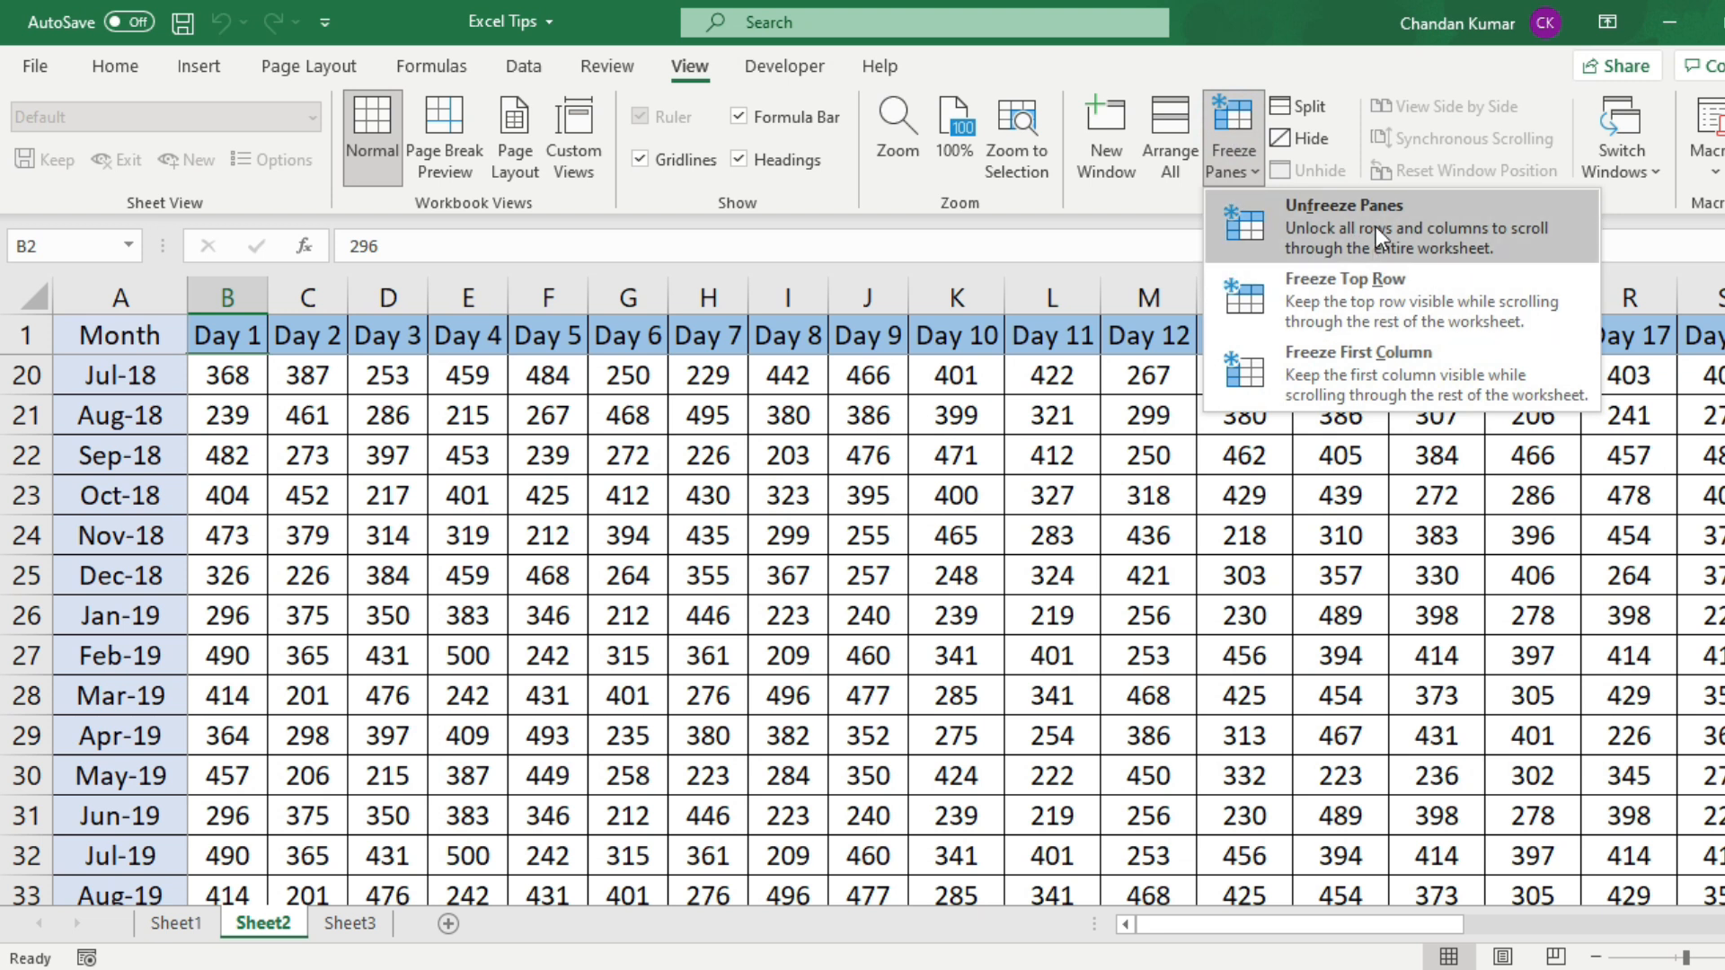
{"action": "left_click", "coordinate": [1447, 224]}
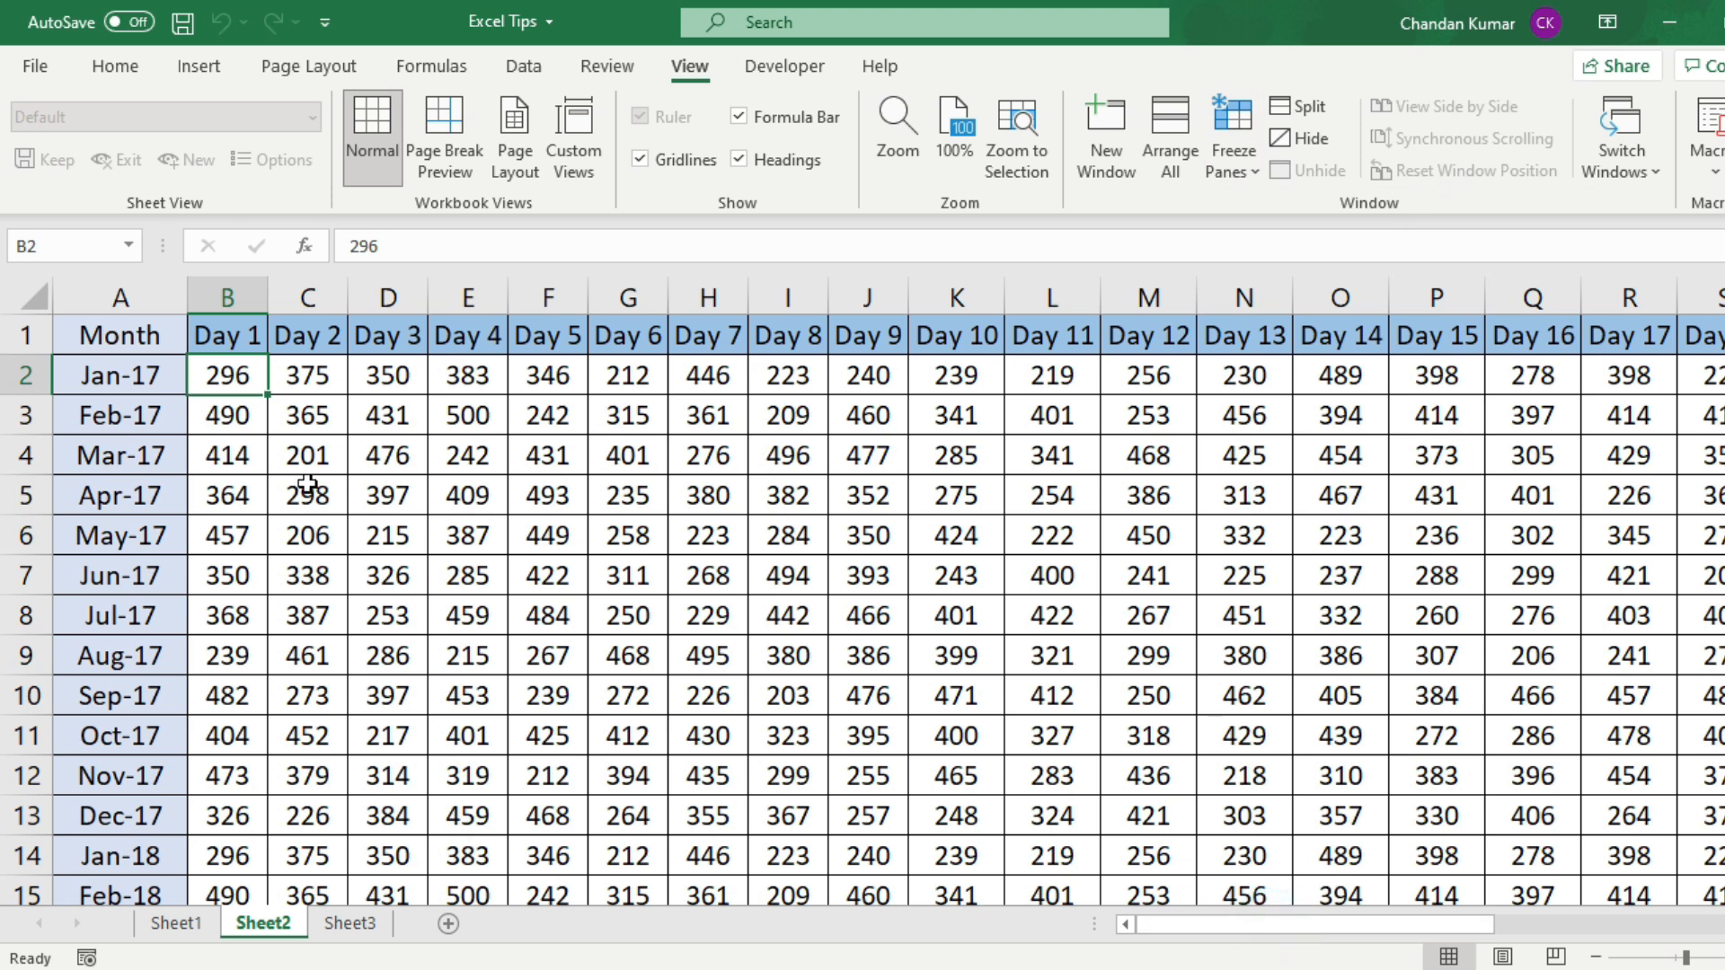
{"action": "left_click", "coordinate": [144, 287]}
{"action": "left_click", "coordinate": [229, 337]}
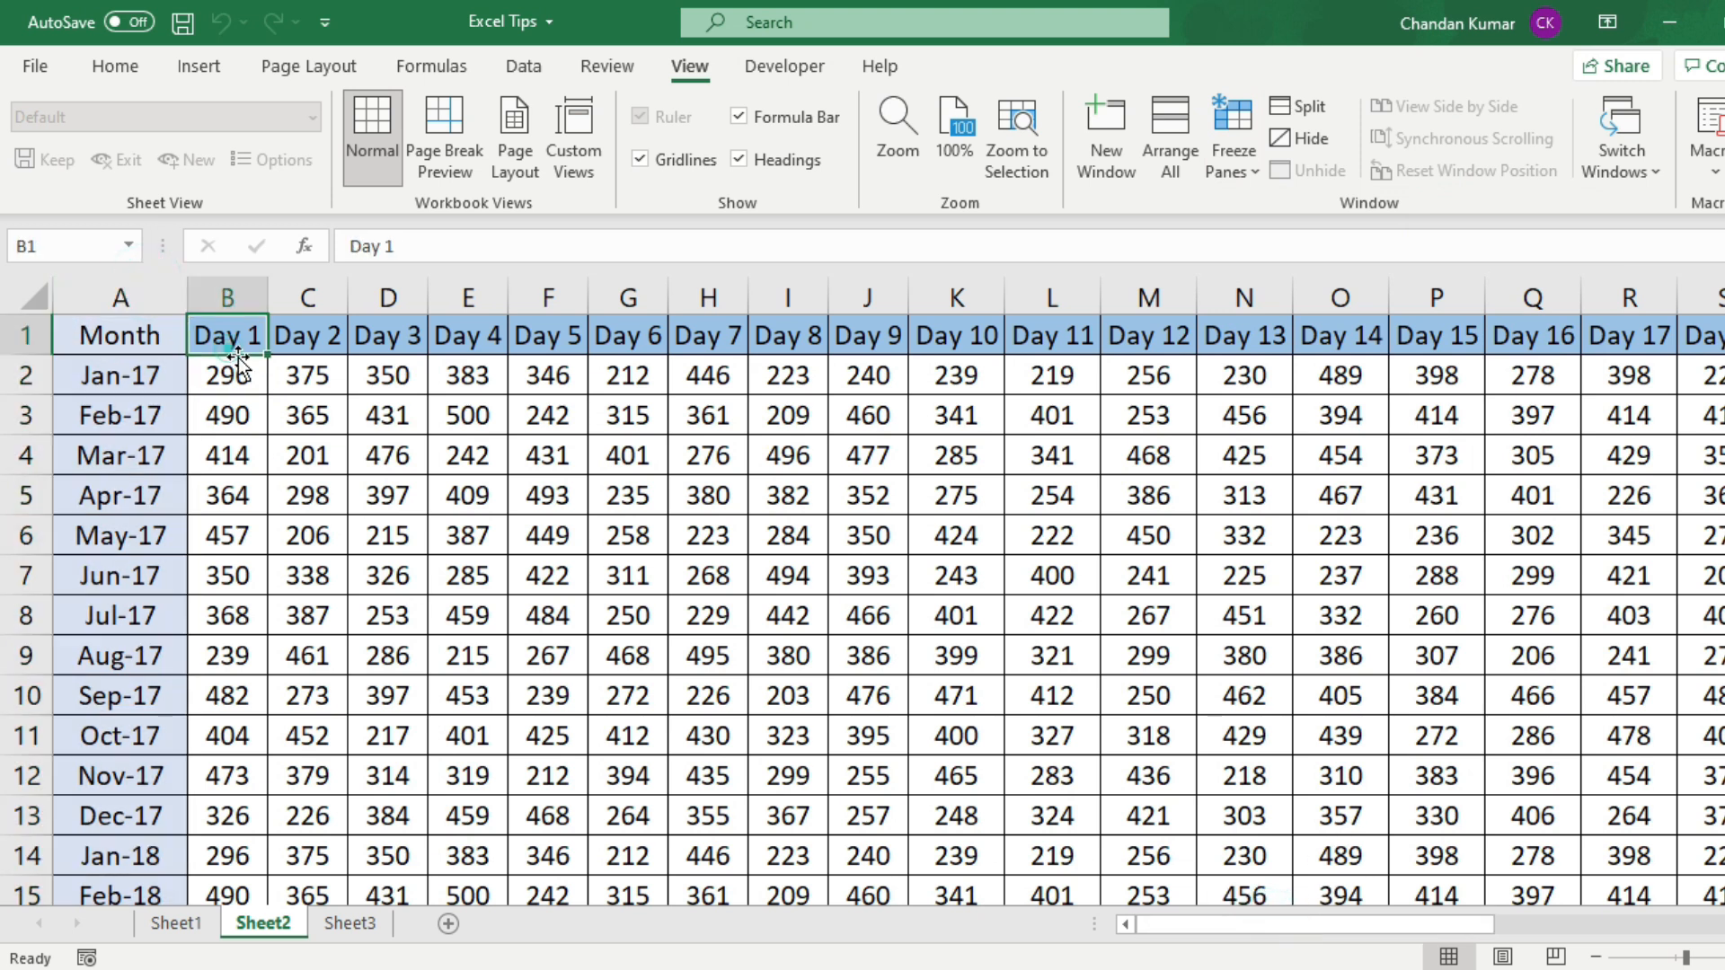
{"action": "left_click", "coordinate": [495, 536]}
{"action": "scroll", "coordinate": [515, 698], "scroll_direction": "down", "scroll_amount": 6}
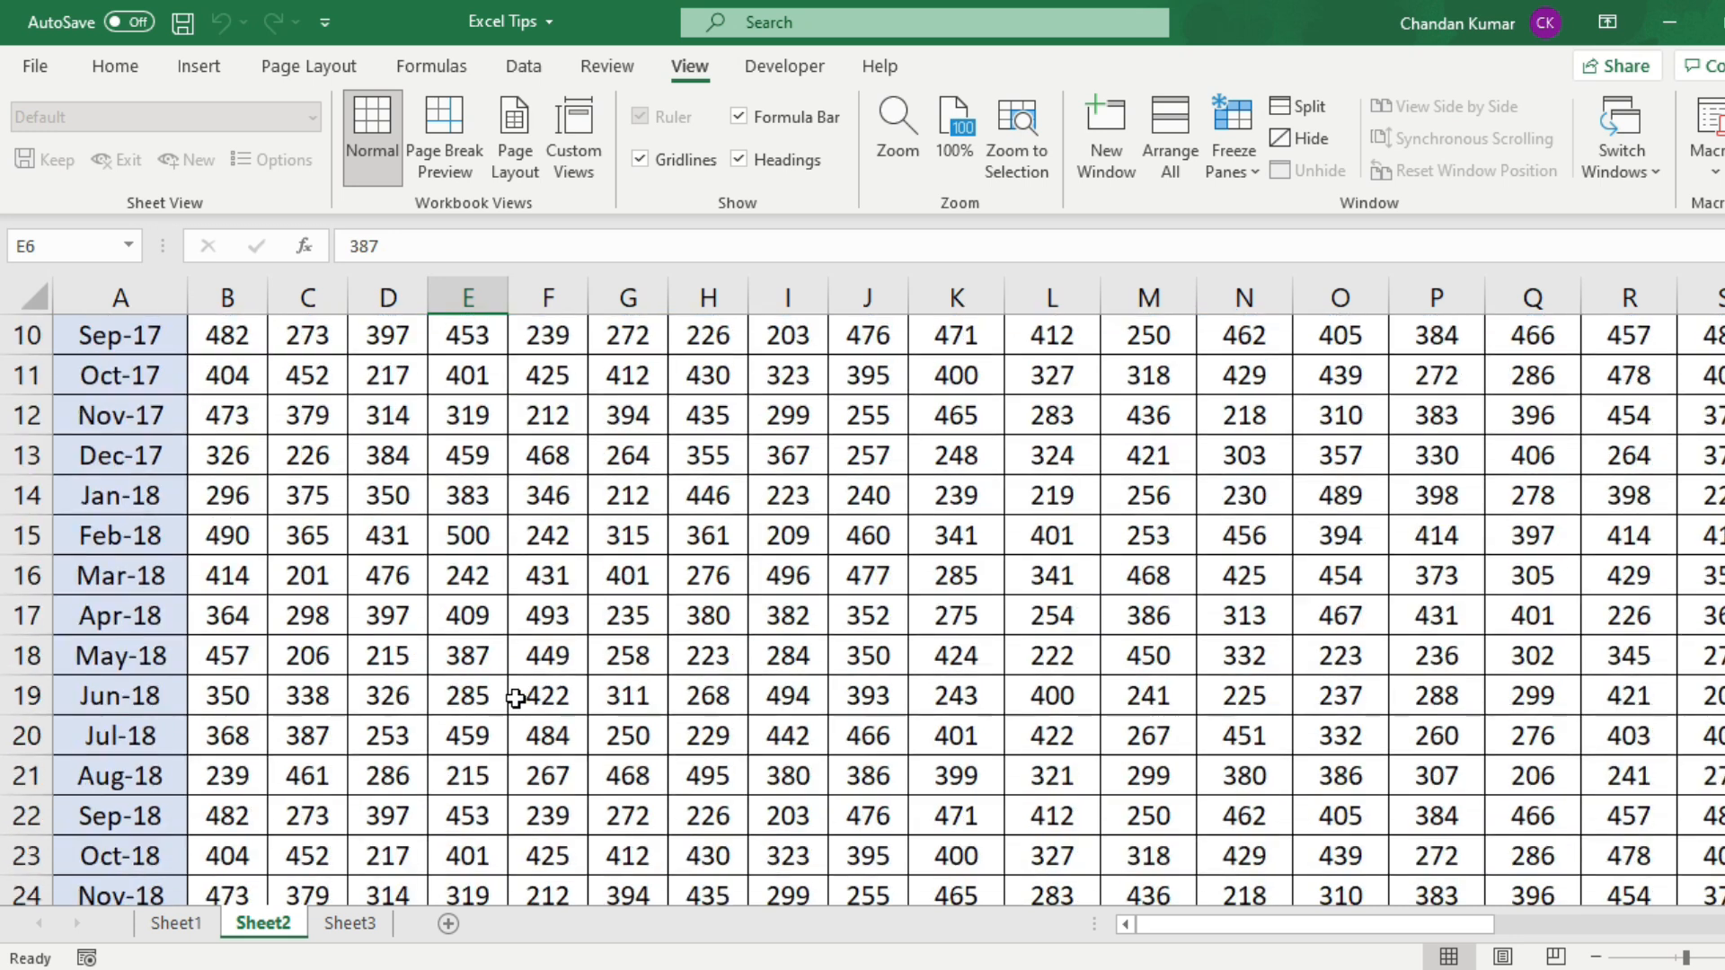
{"action": "scroll", "coordinate": [515, 698], "scroll_direction": "down", "scroll_amount": 2}
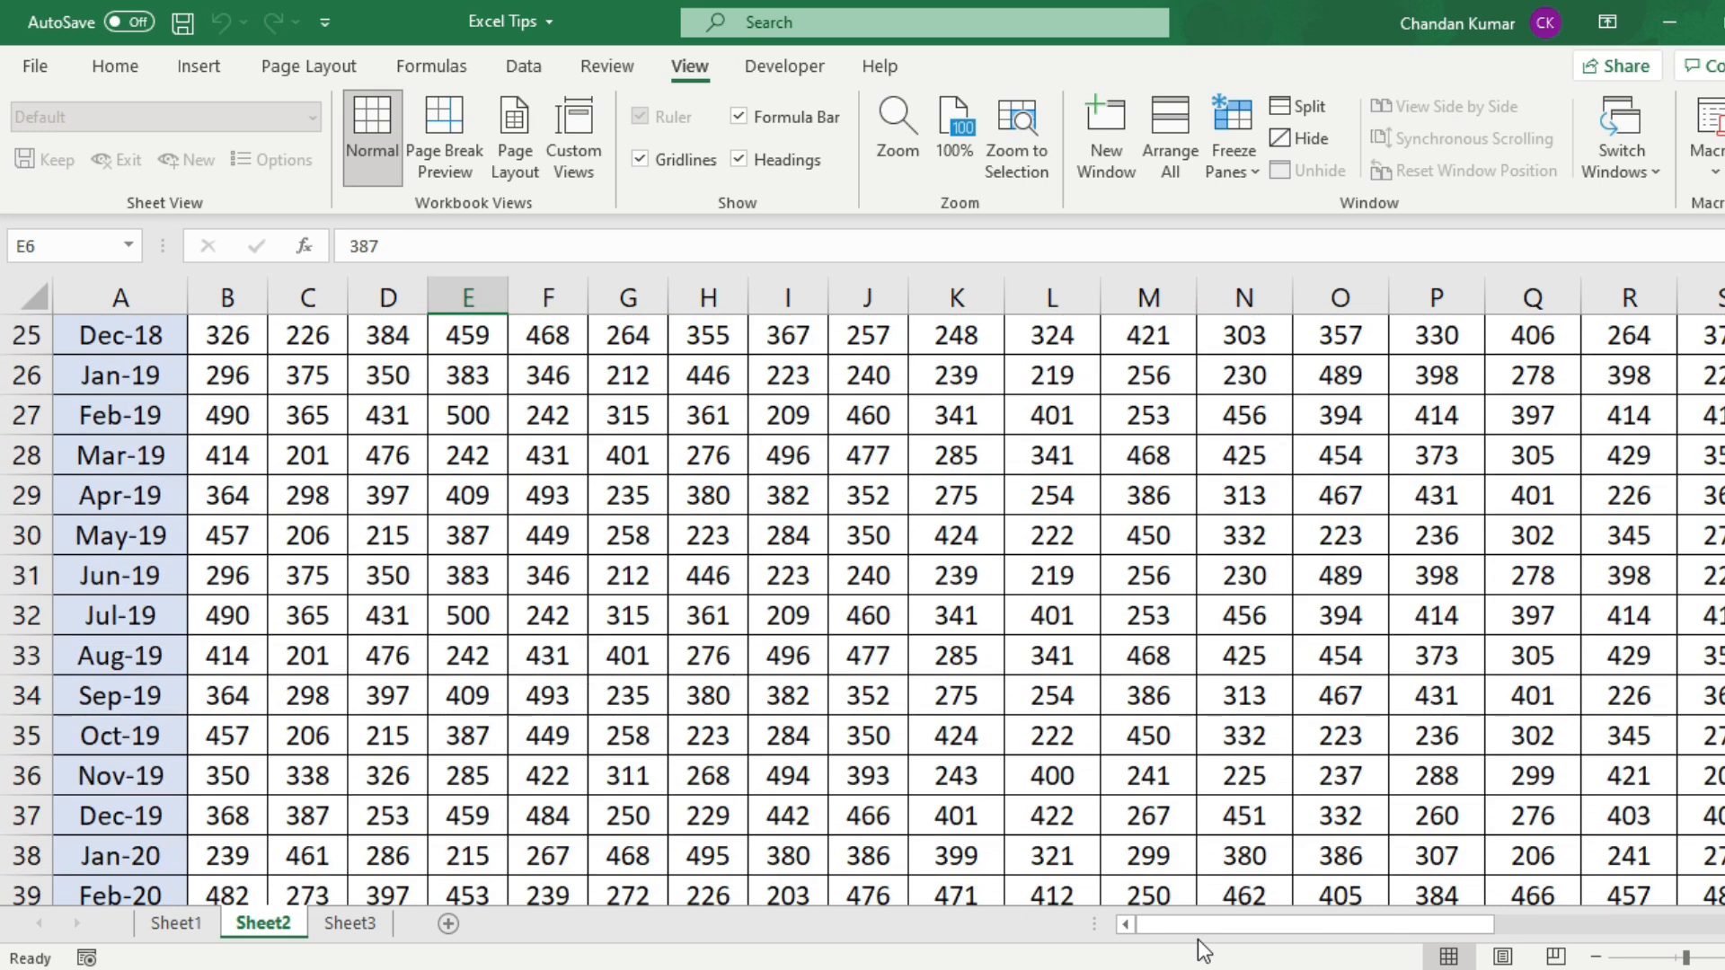
{"action": "mouse_move", "coordinate": [1188, 929]}
{"action": "left_mouse_down"}
{"action": "mouse_move", "coordinate": [1502, 911]}
{"action": "mouse_move", "coordinate": [1190, 927]}
{"action": "left_mouse_up"}
{"action": "scroll", "coordinate": [235, 578], "scroll_direction": "up", "scroll_amount": 8}
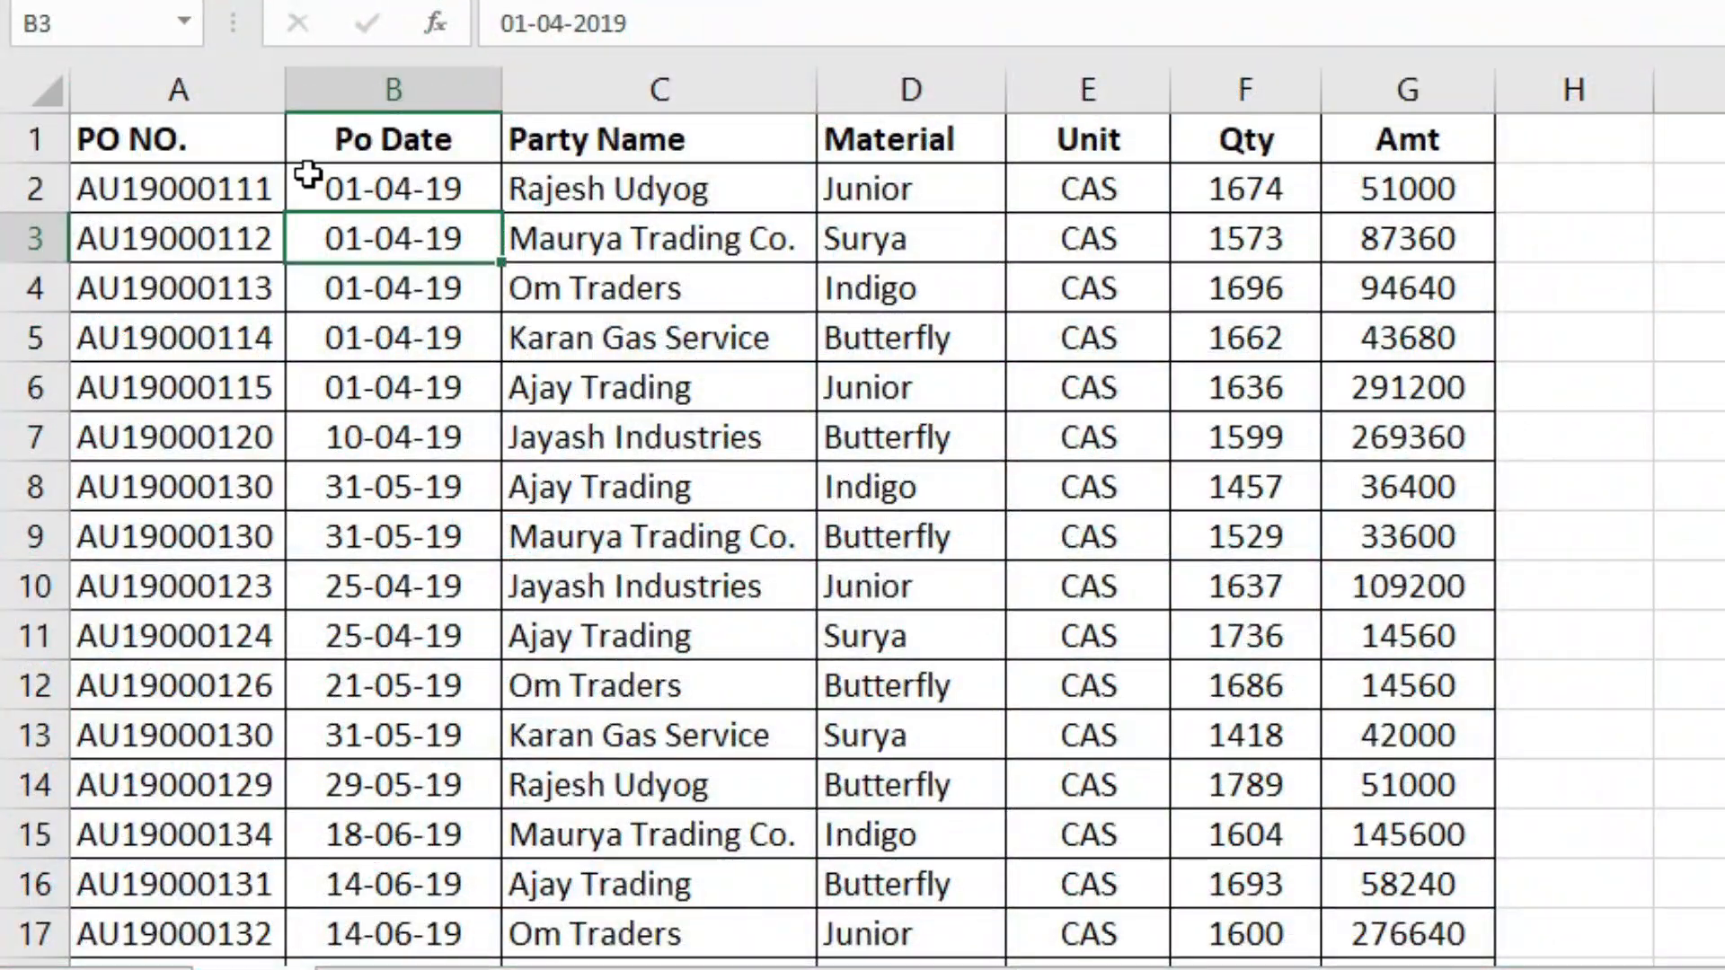
Step: Insert an empty column before PO NO. at the table's left edge
{"action": "left_click", "coordinate": [423, 135]}
{"action": "left_click", "coordinate": [429, 81]}
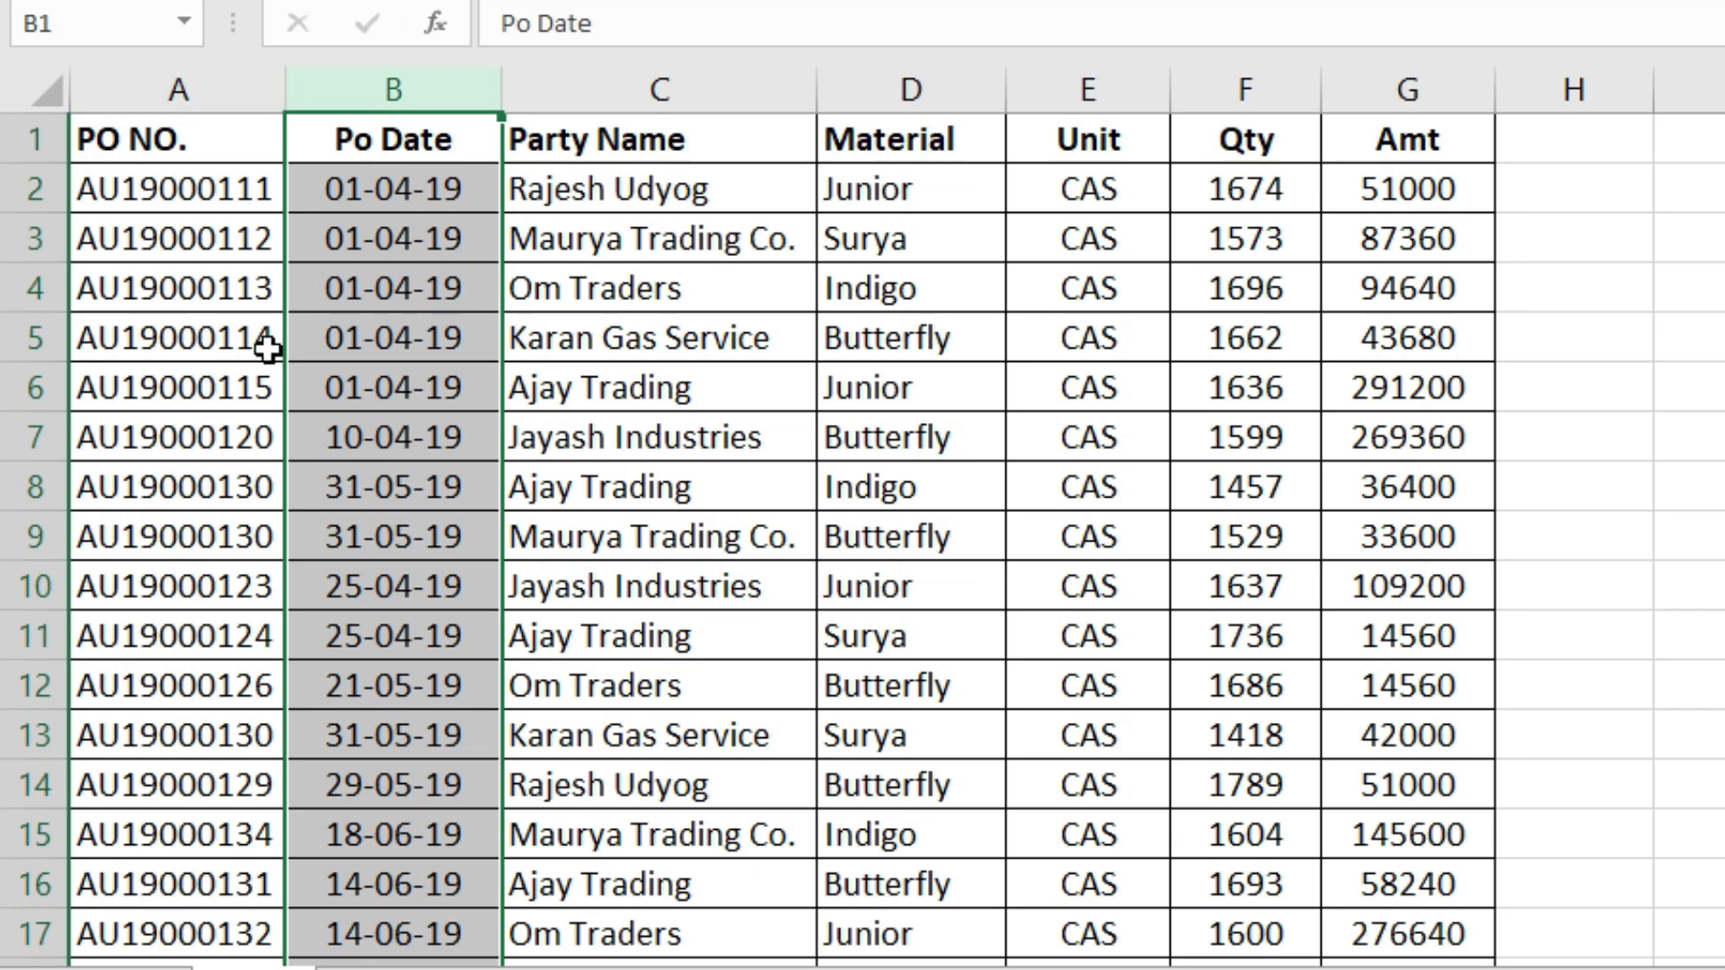
{"action": "left_click", "coordinate": [207, 305]}
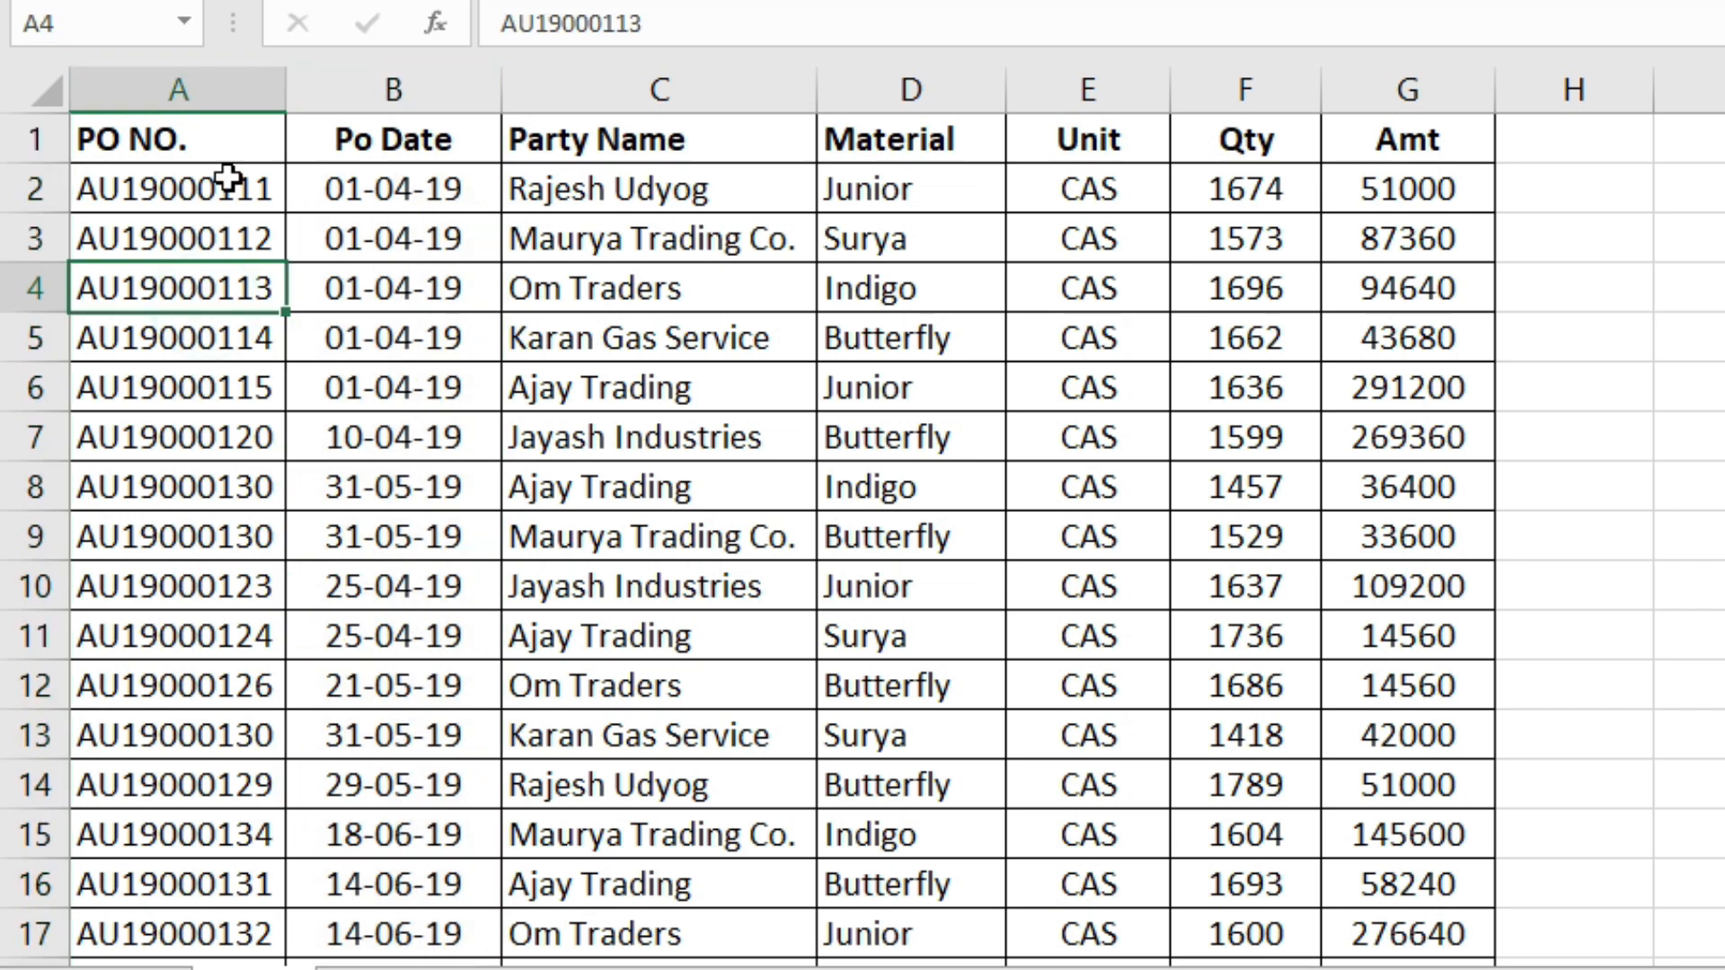
{"action": "left_click", "coordinate": [200, 83]}
{"action": "right_click", "coordinate": [207, 88]}
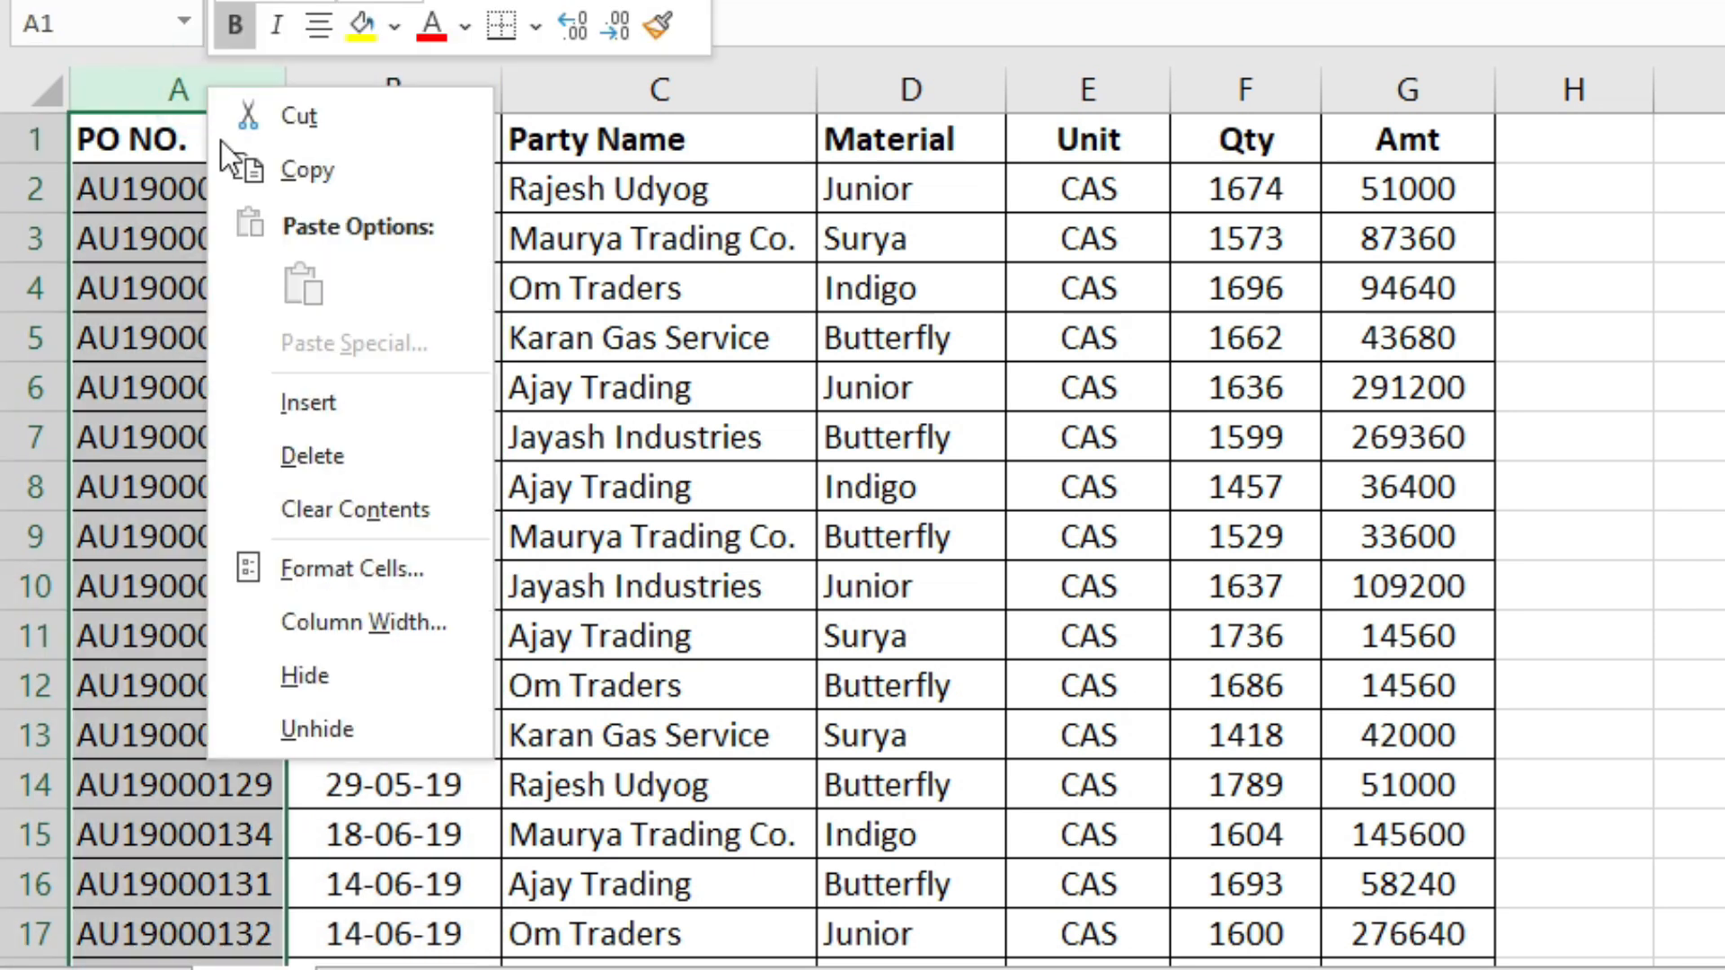
{"action": "left_click", "coordinate": [295, 400]}
{"action": "left_click", "coordinate": [422, 187]}
Step: Move Po Date into the new column A and delete the leftover empty column C
{"action": "left_click", "coordinate": [536, 83]}
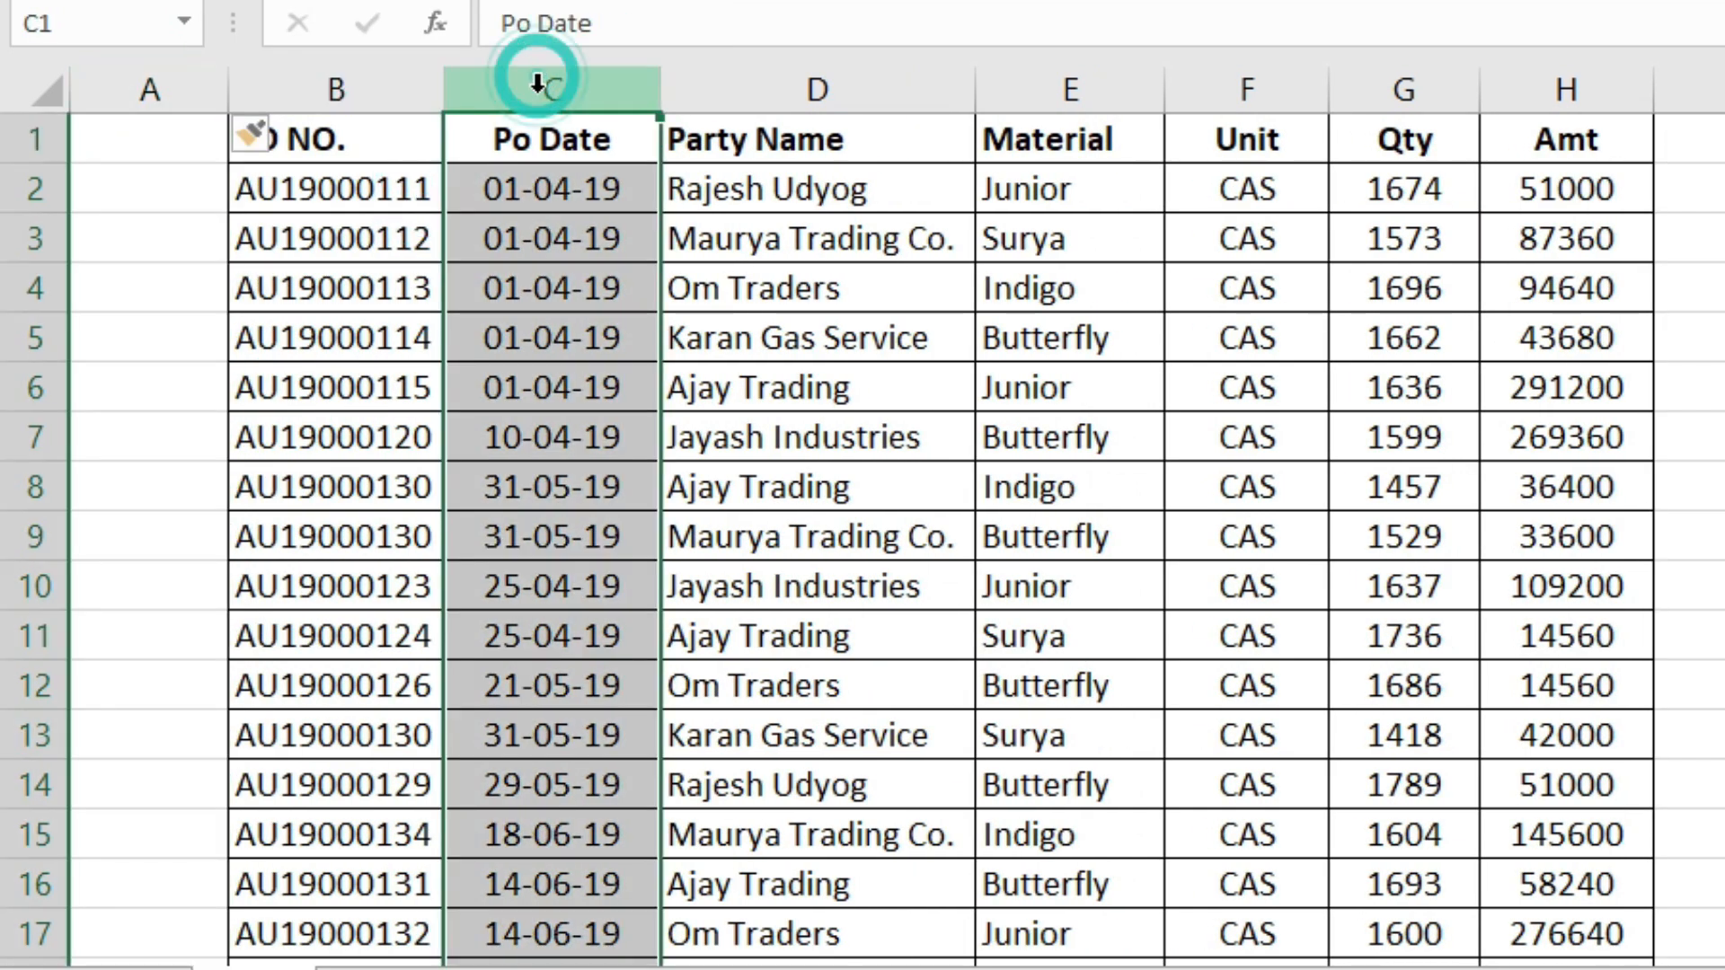
{"action": "key", "text": "ctrl+c"}
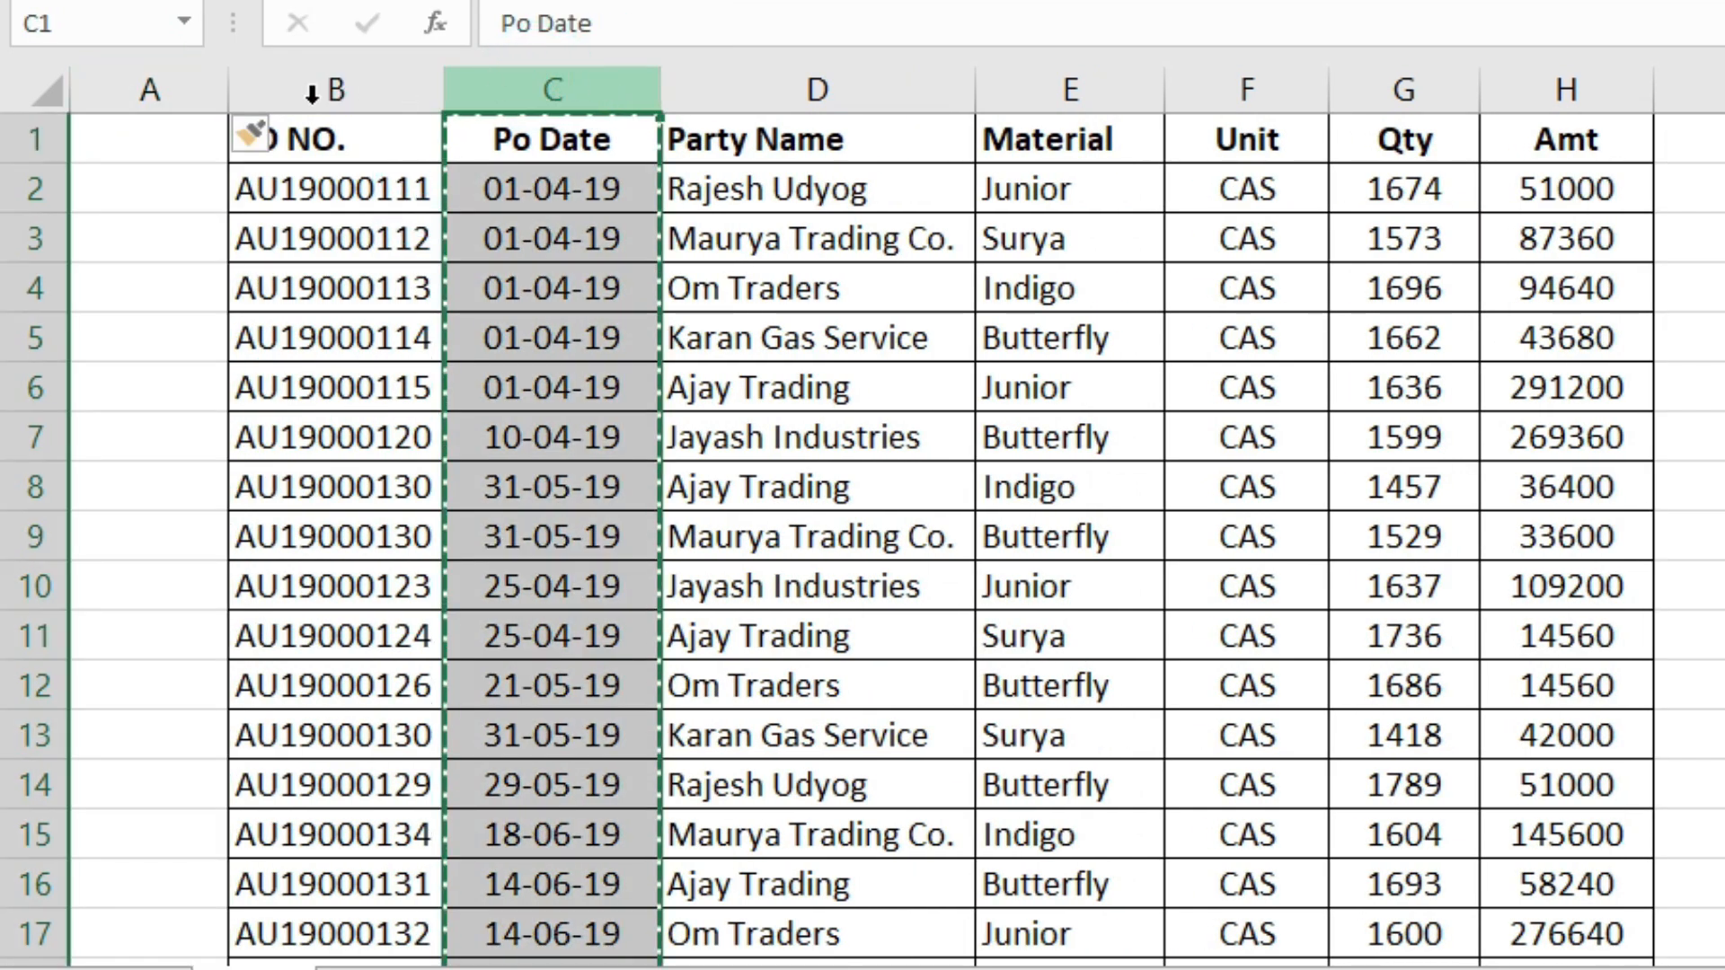
{"action": "left_click", "coordinate": [150, 90]}
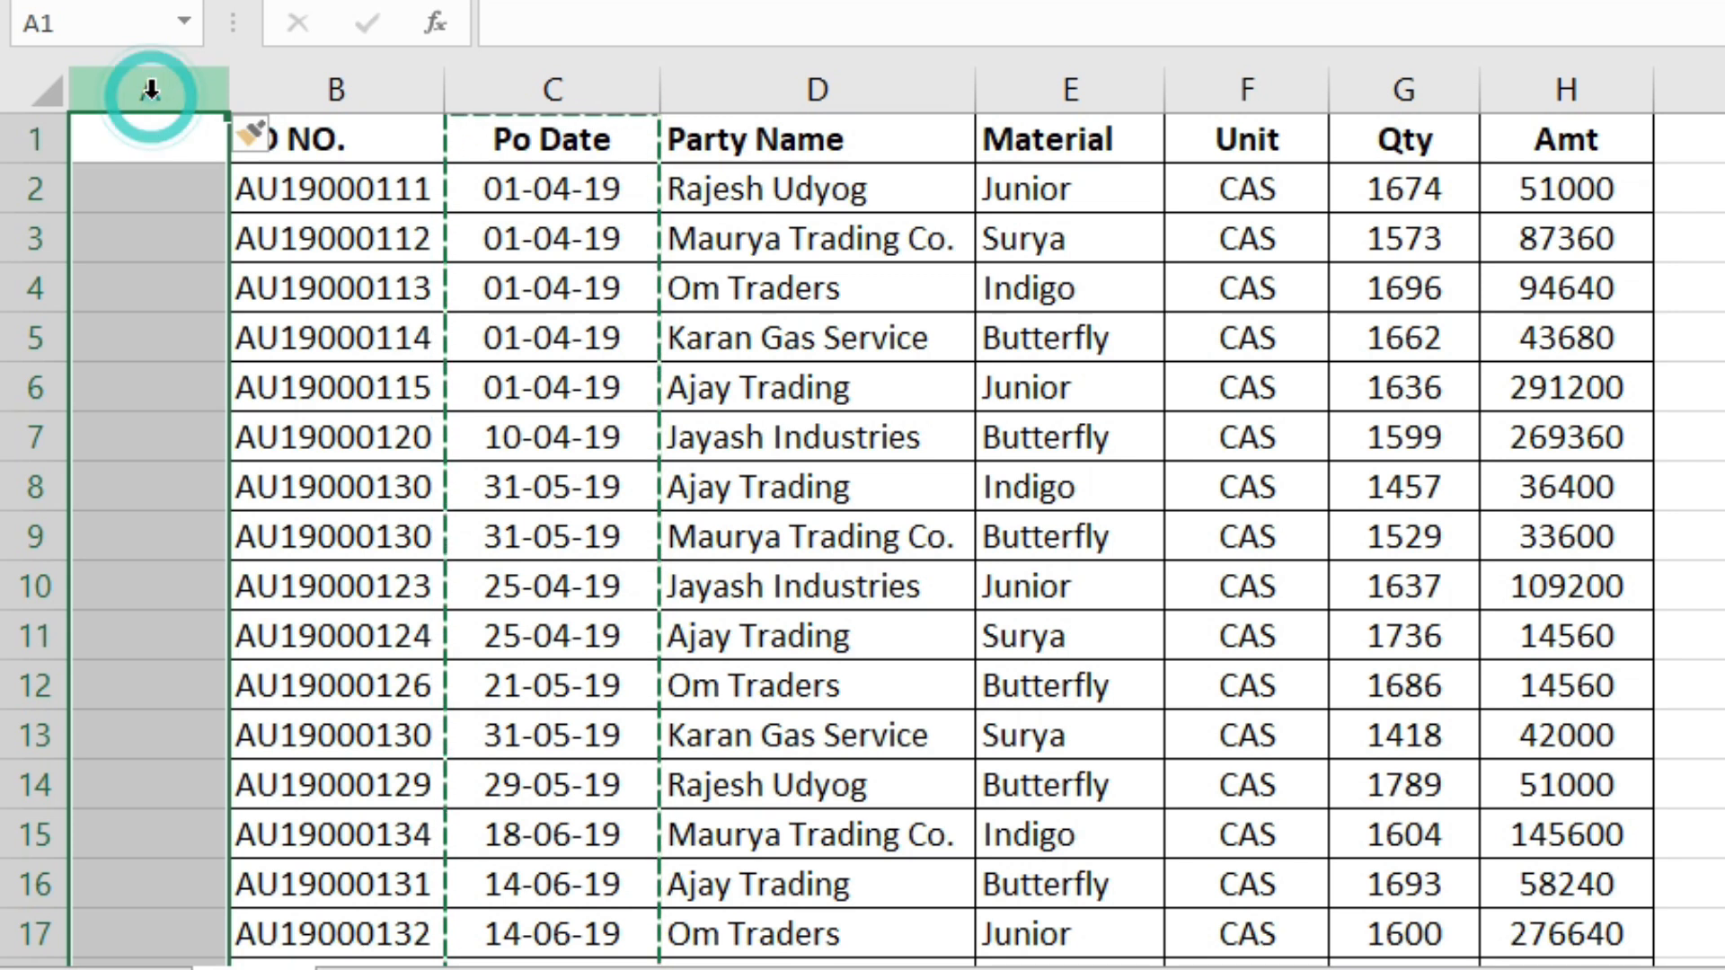
{"action": "key", "text": "ctrl+v"}
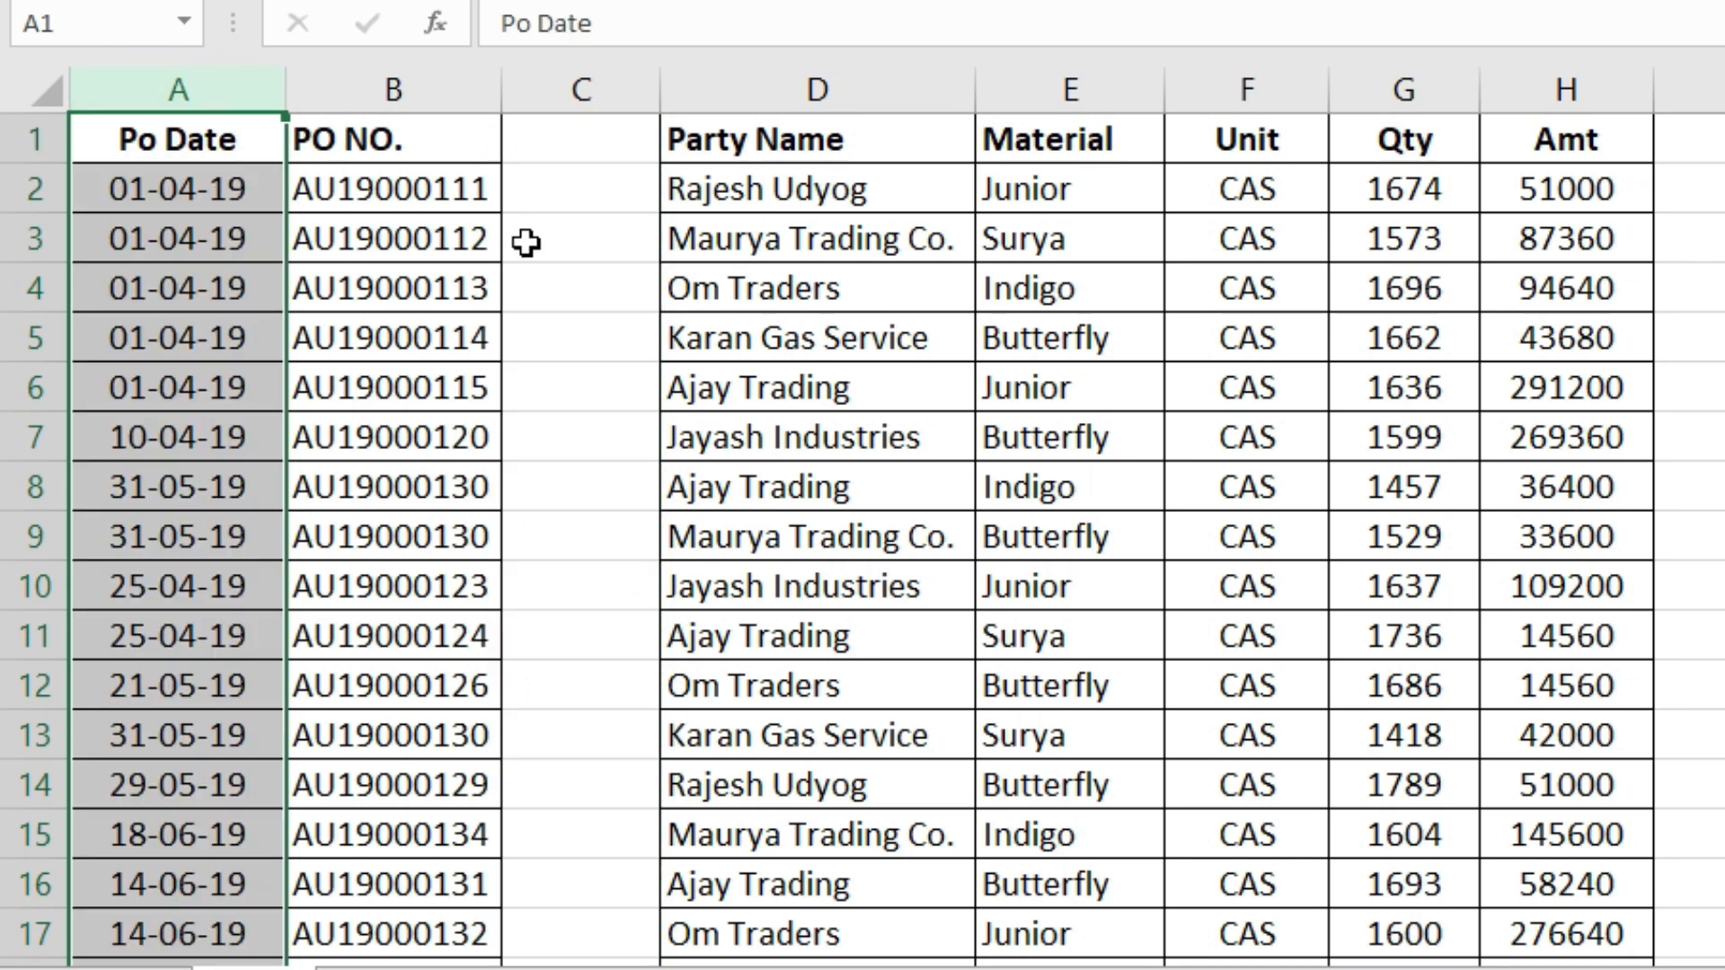
{"action": "left_click", "coordinate": [579, 85]}
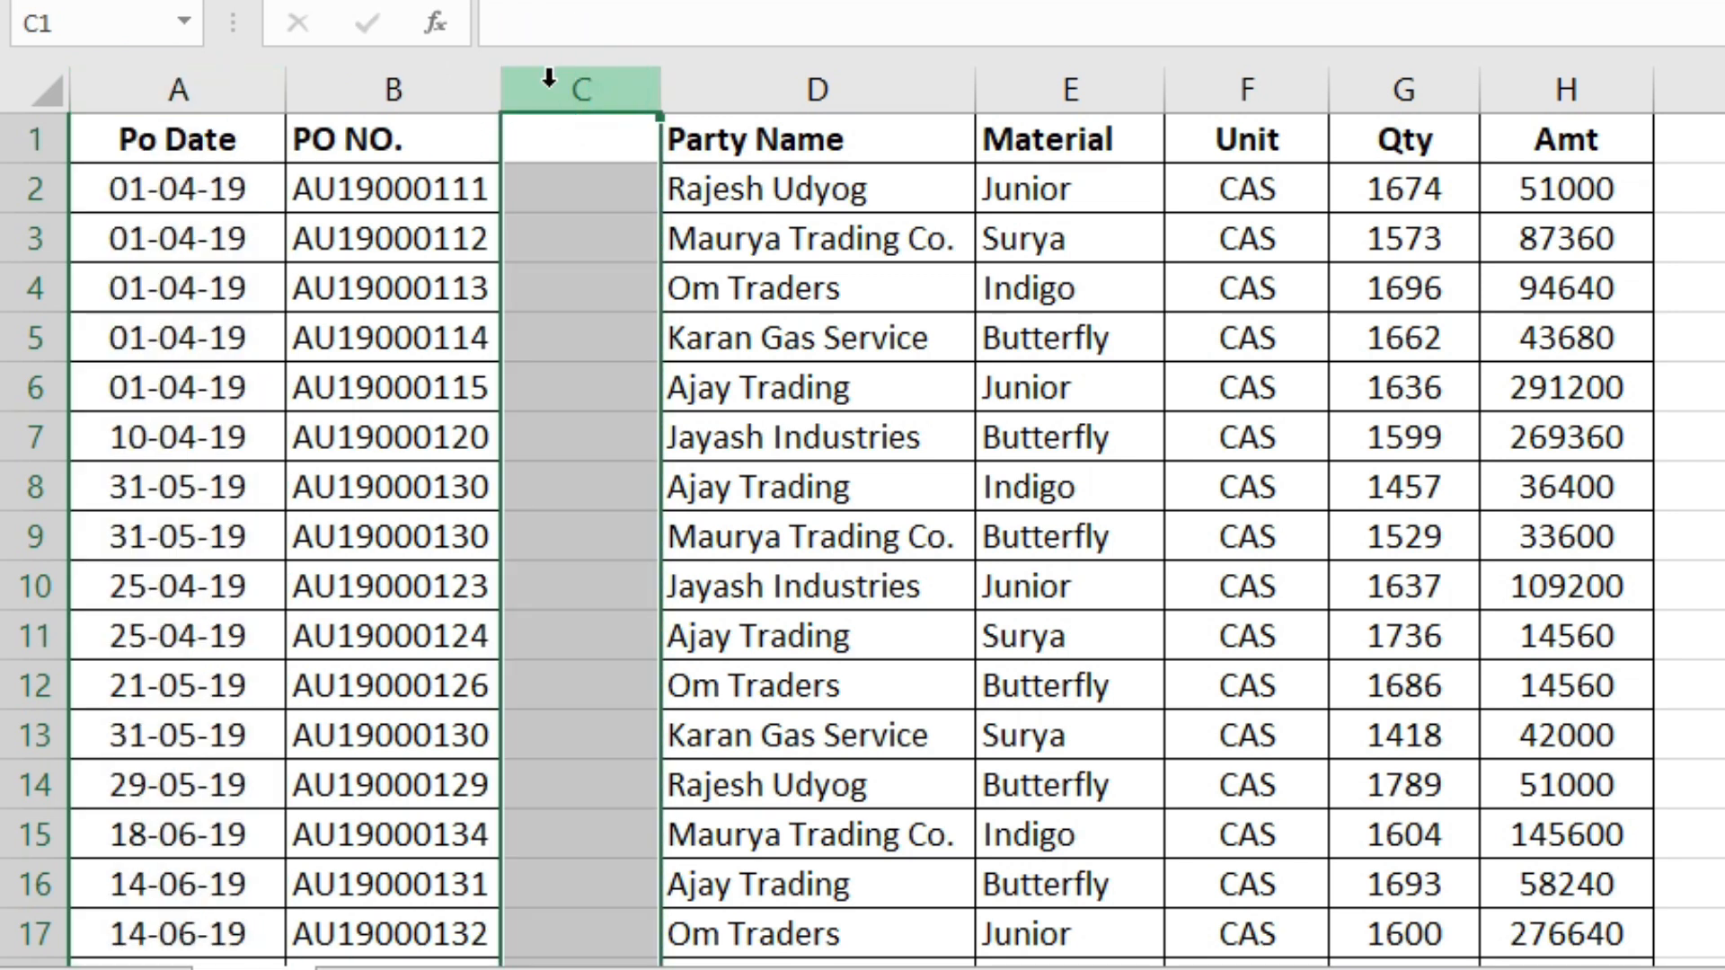
{"action": "right_click", "coordinate": [548, 83]}
{"action": "left_click", "coordinate": [660, 455]}
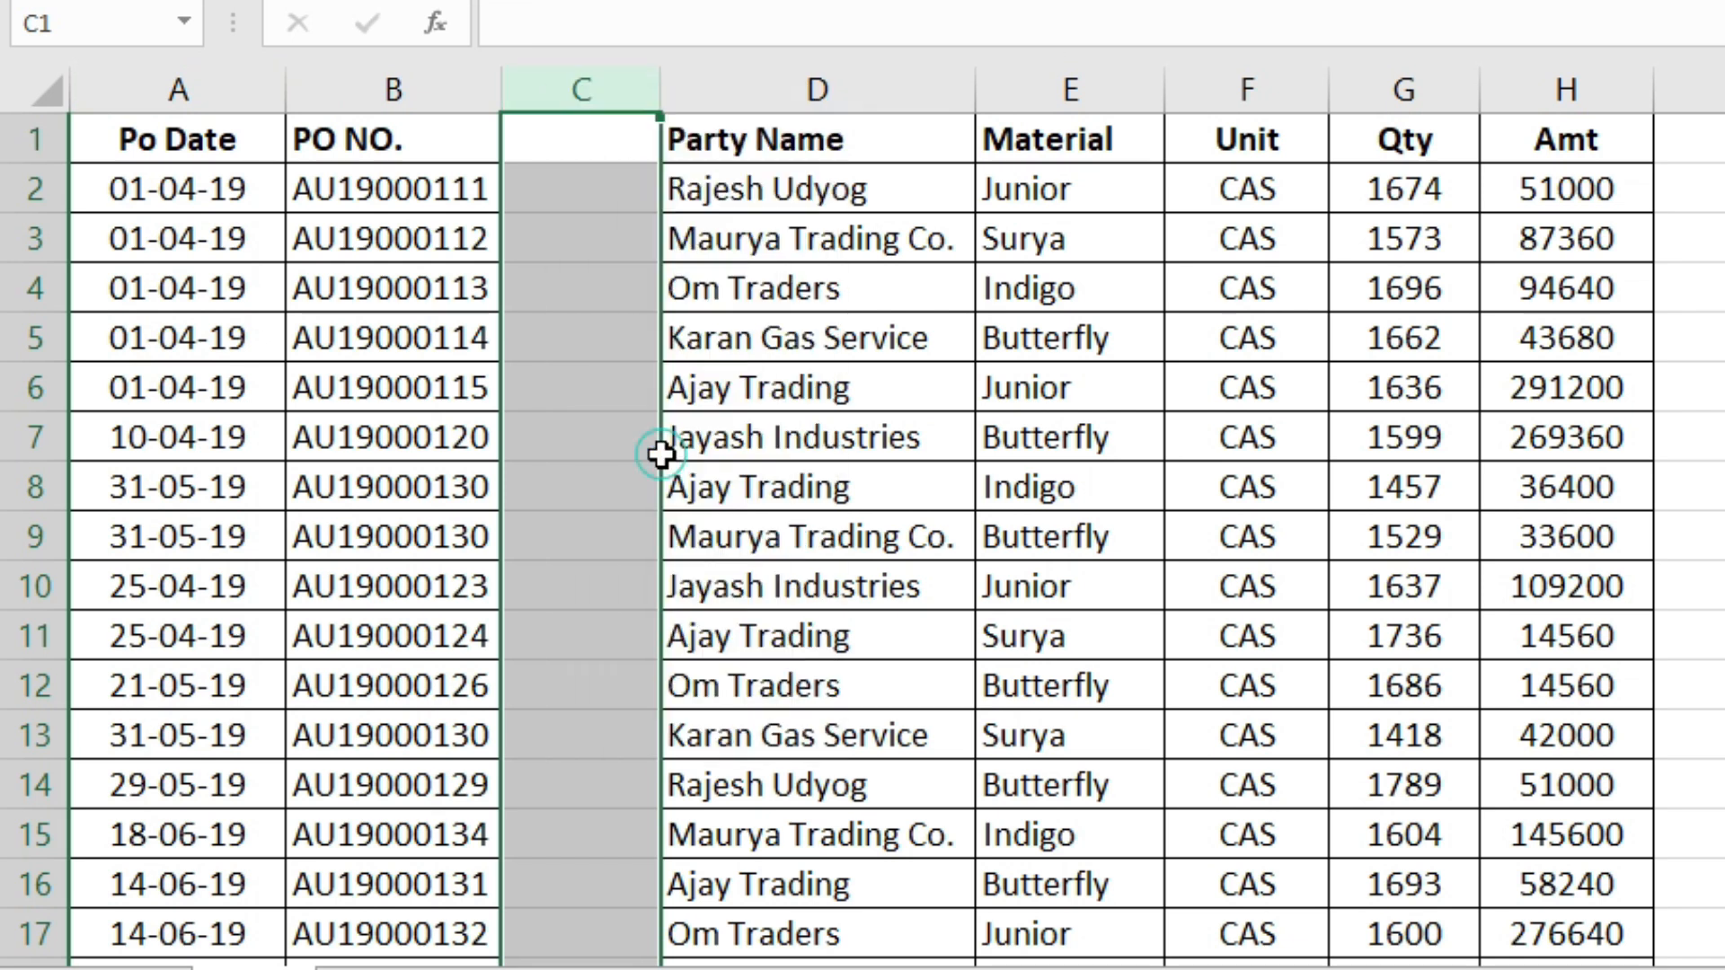
{"action": "left_click", "coordinate": [377, 221]}
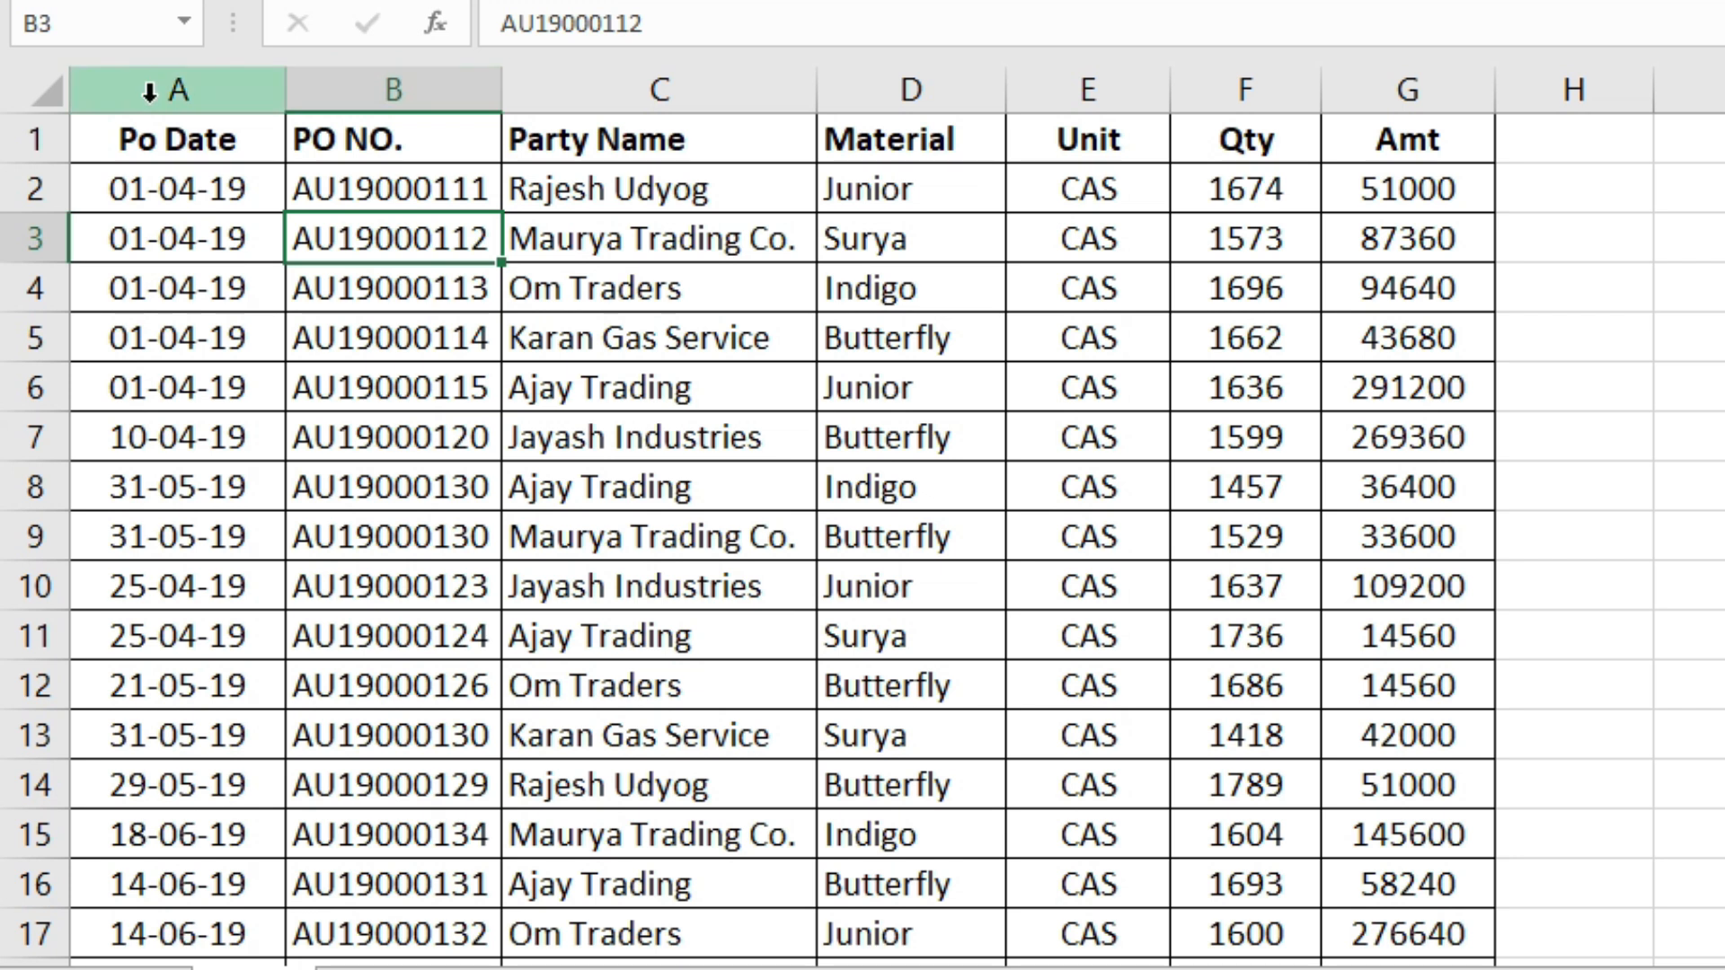
Step: Shift-drag PO NO. ahead of Po Date so it becomes the first column
{"action": "left_click", "coordinate": [415, 74]}
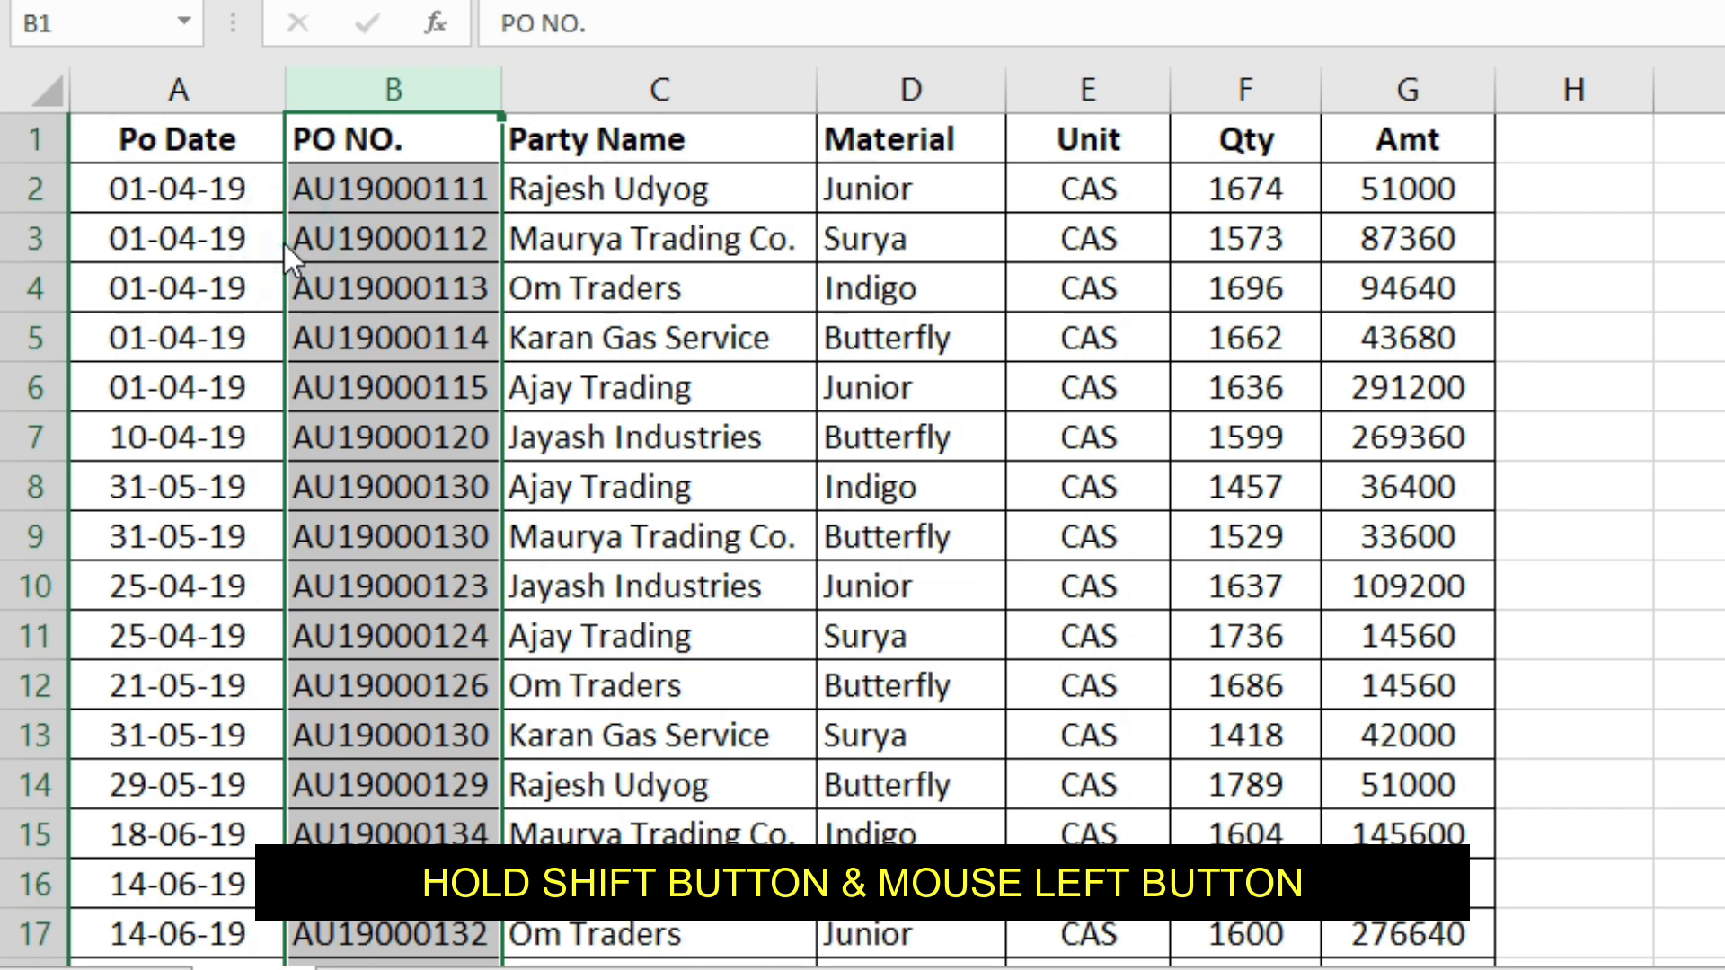
{"action": "left_click_drag", "start_coordinate": [283, 244], "coordinate": [89, 253]}
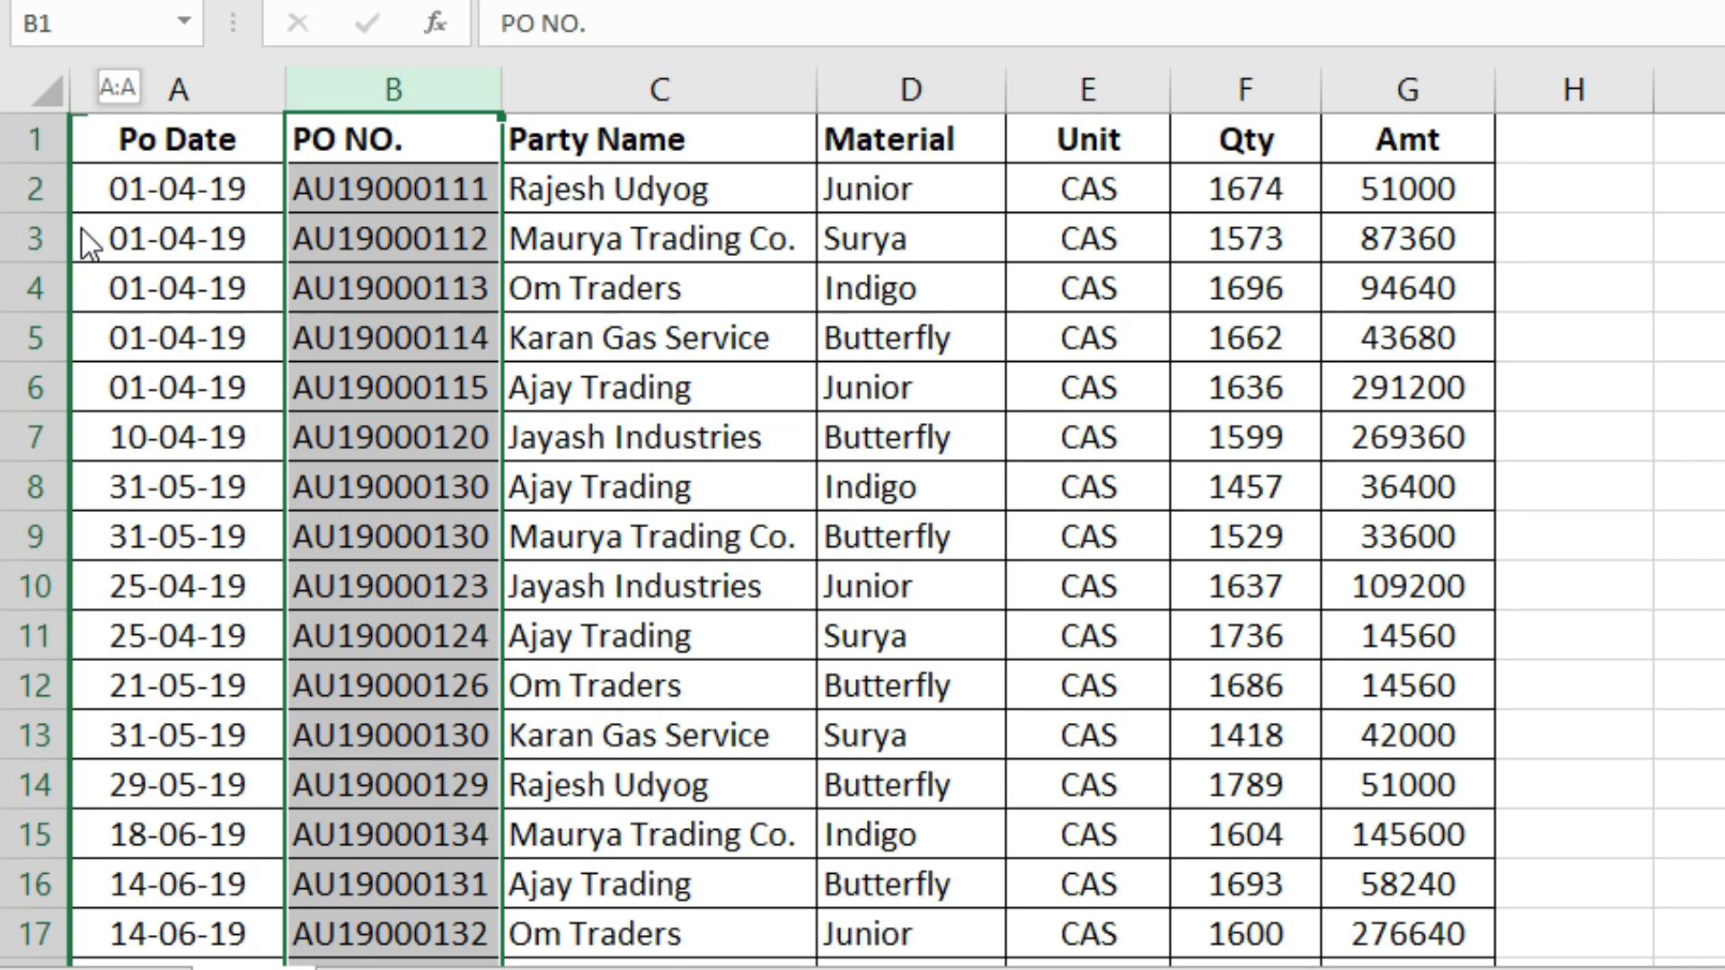
{"action": "left_click_drag", "start_coordinate": [90, 242], "coordinate": [82, 232]}
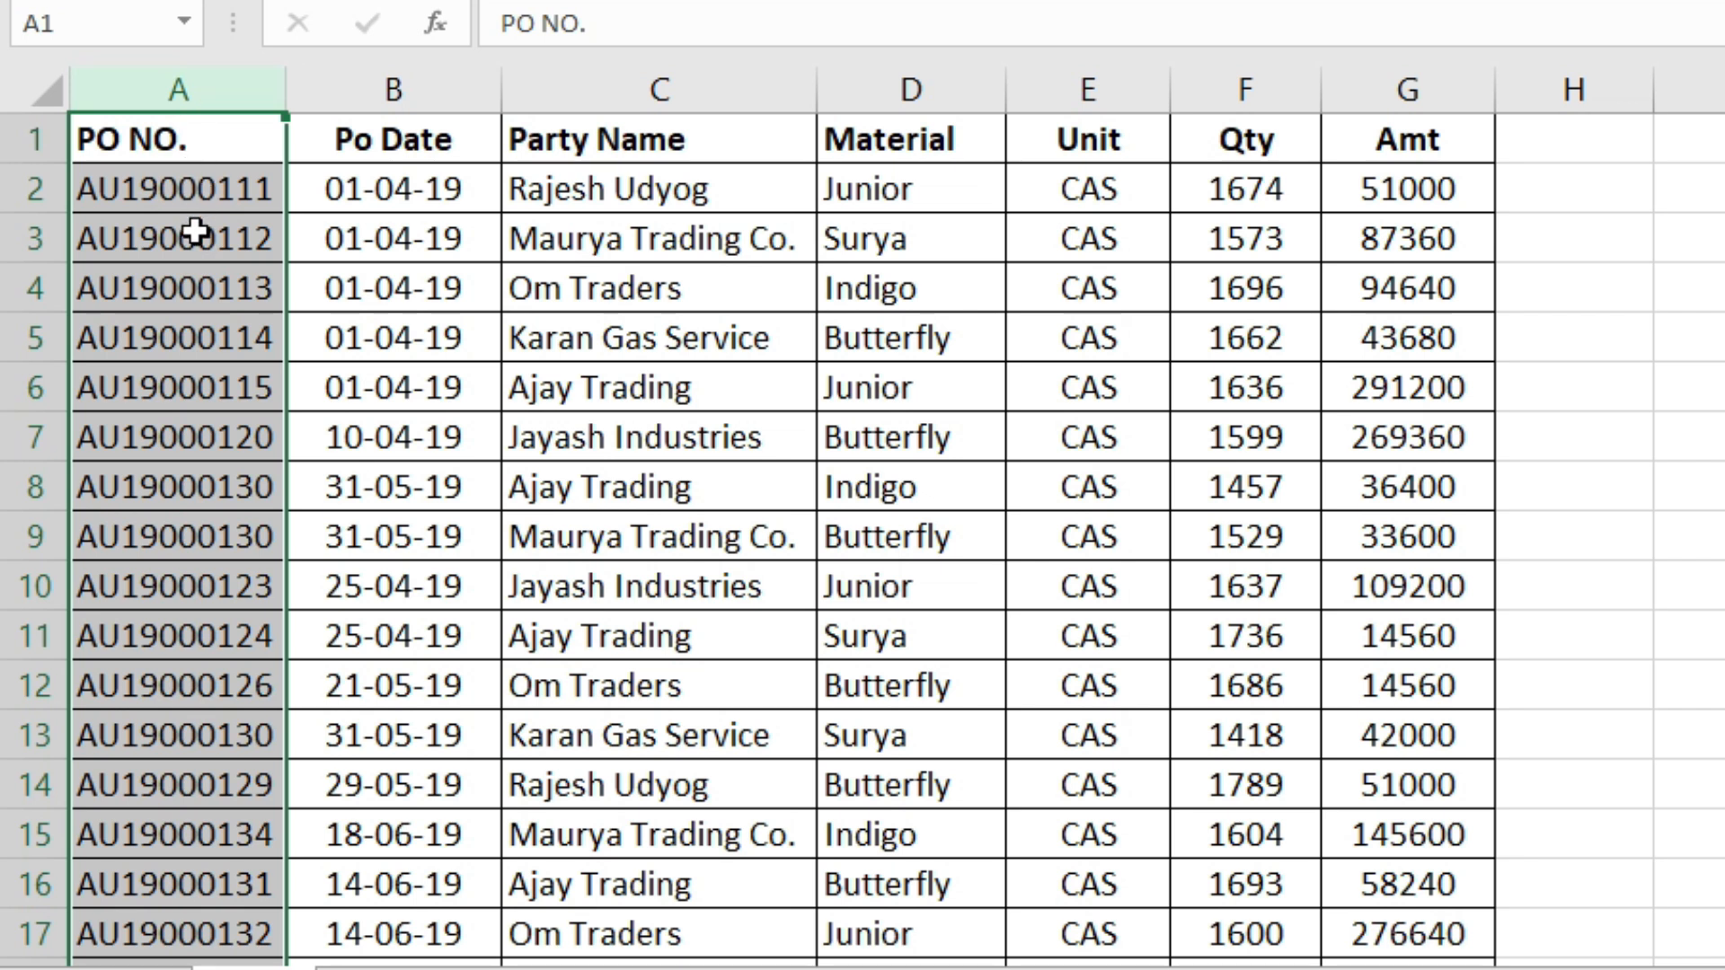
{"action": "left_click", "coordinate": [725, 232]}
Step: Select PO NO. and Po Date together and move both to just after Party Name
{"action": "left_click", "coordinate": [862, 436]}
{"action": "left_click", "coordinate": [400, 335]}
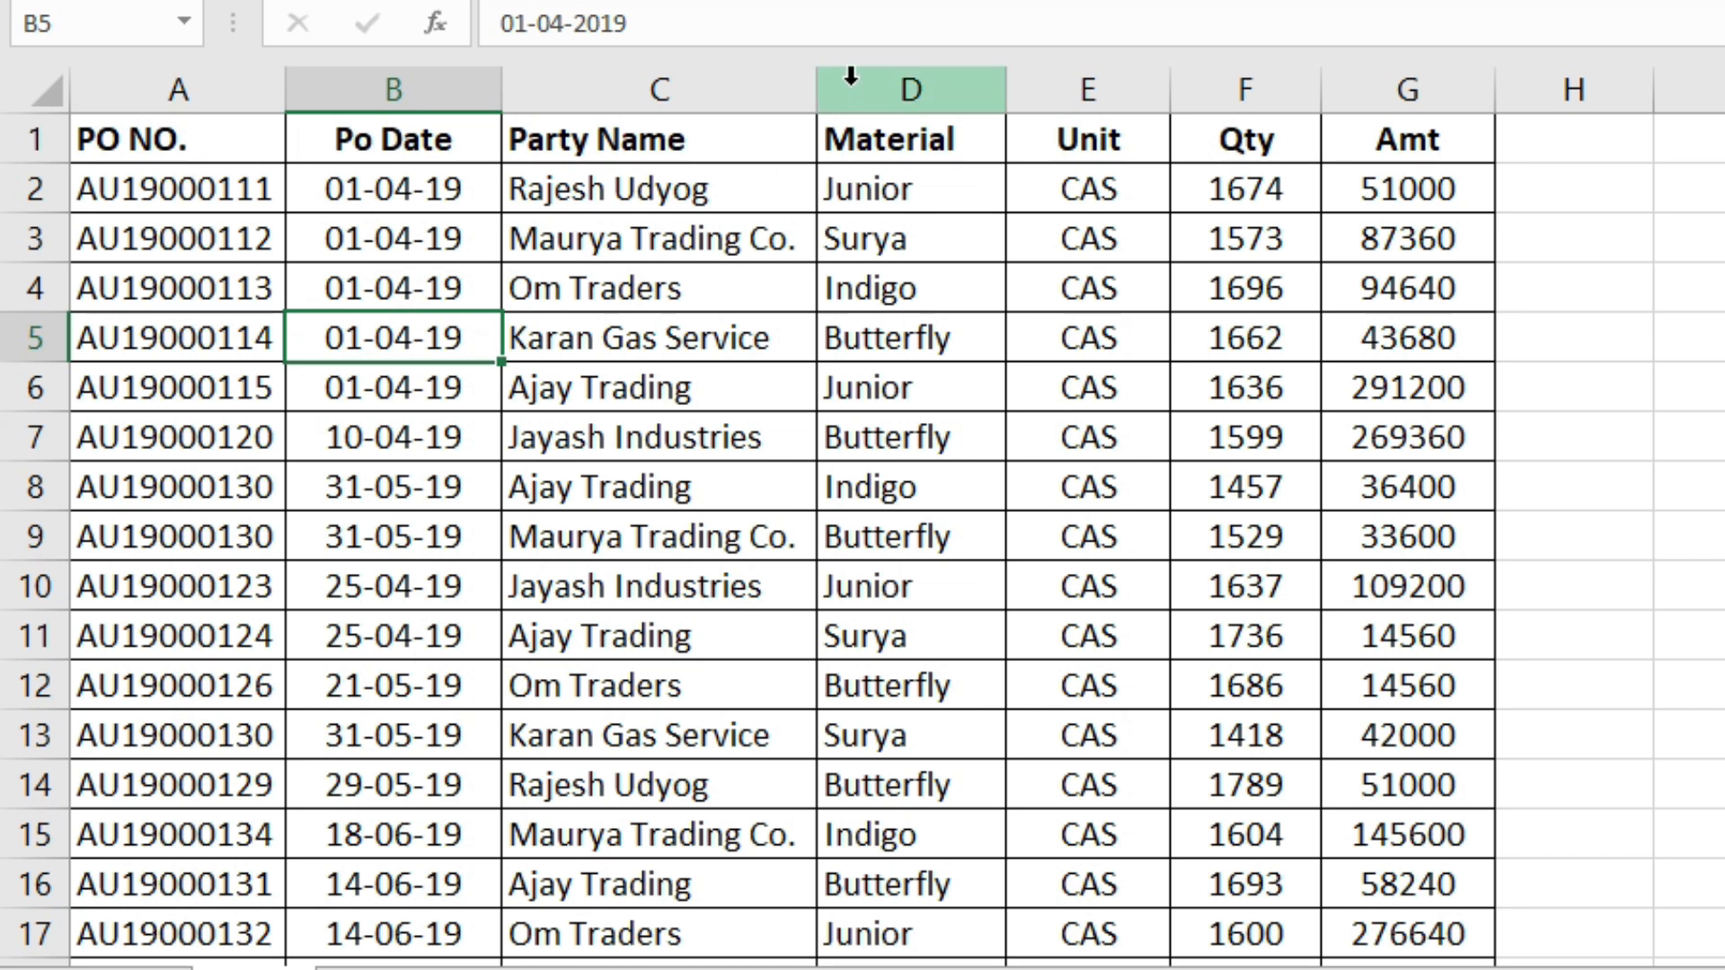
{"action": "left_click_drag", "start_coordinate": [224, 84], "coordinate": [451, 93]}
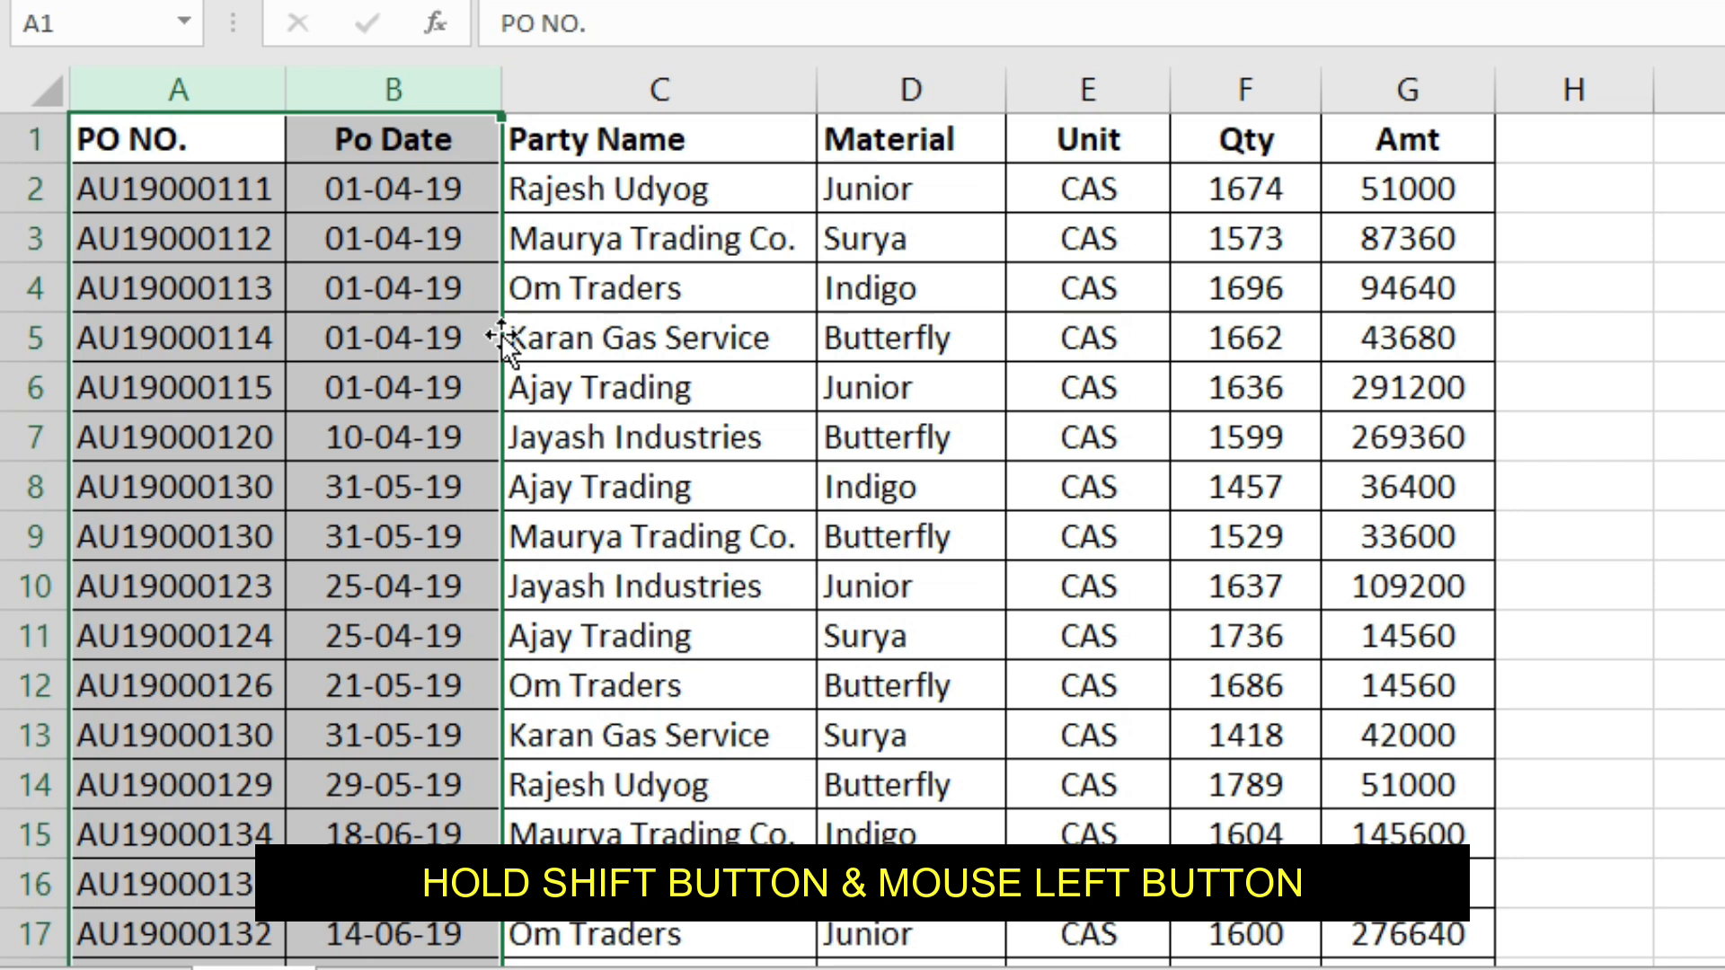
{"action": "left_click_drag", "start_coordinate": [502, 336], "coordinate": [842, 357]}
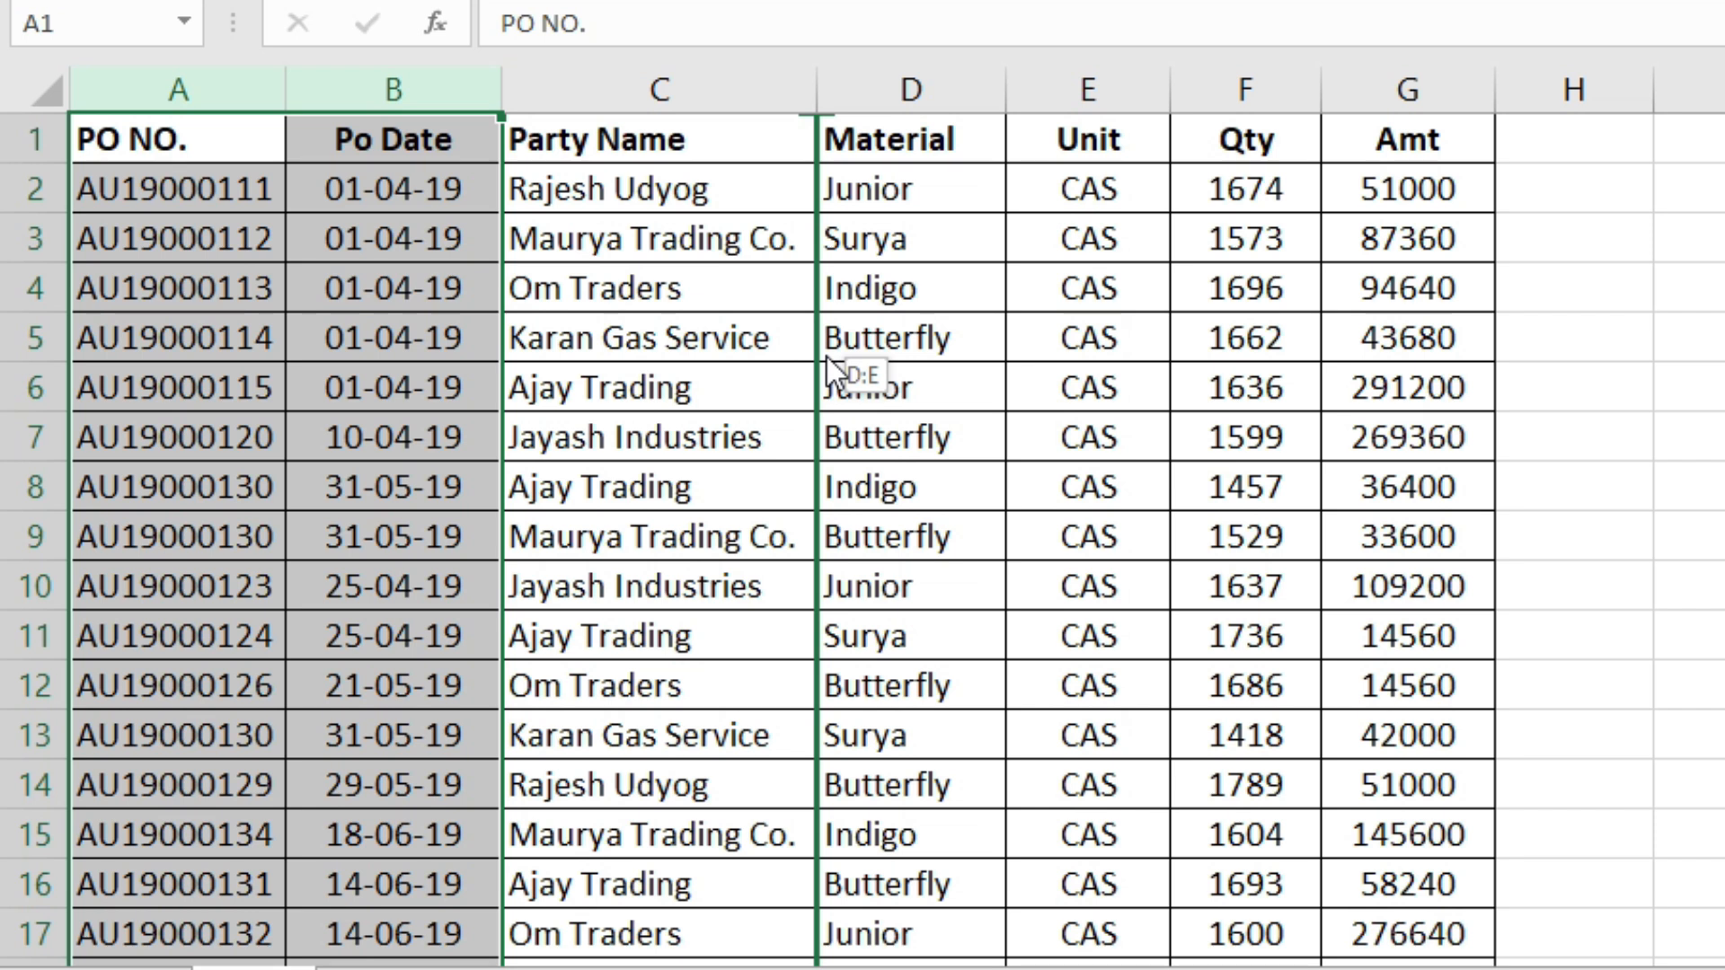
{"action": "left_click_drag", "start_coordinate": [826, 357], "coordinate": [827, 357]}
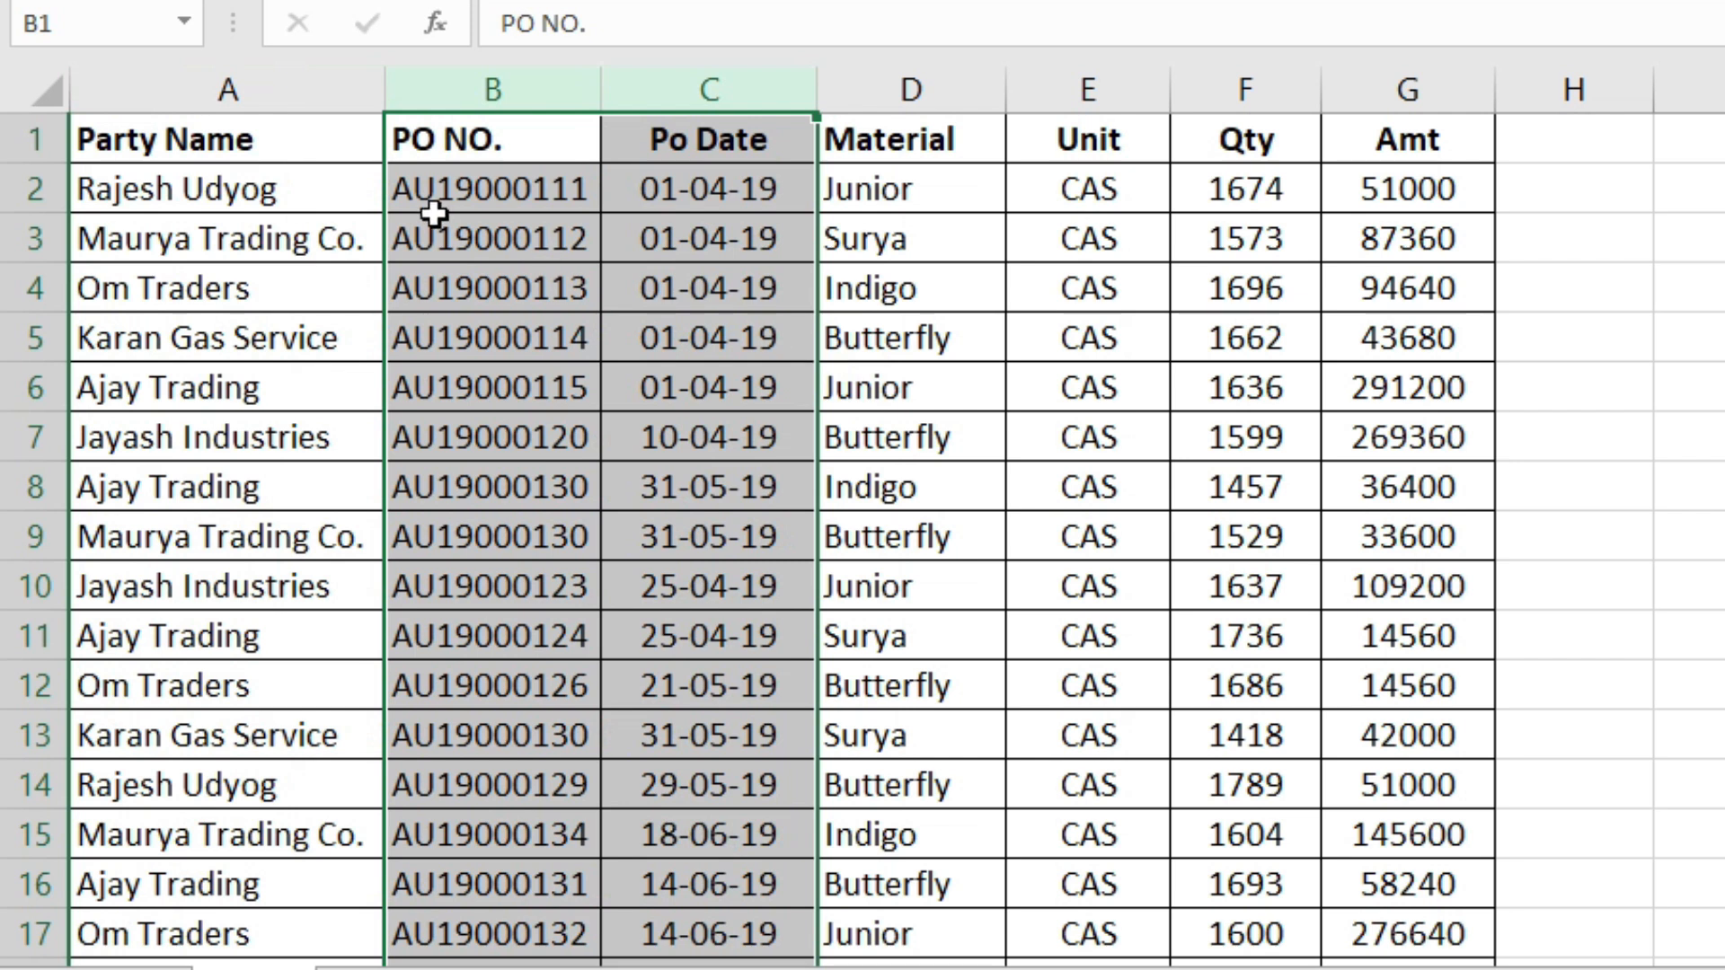
Step: Select A3:G9 and Shift-drag those seven order rows to below the Total row
{"action": "left_click", "coordinate": [279, 140]}
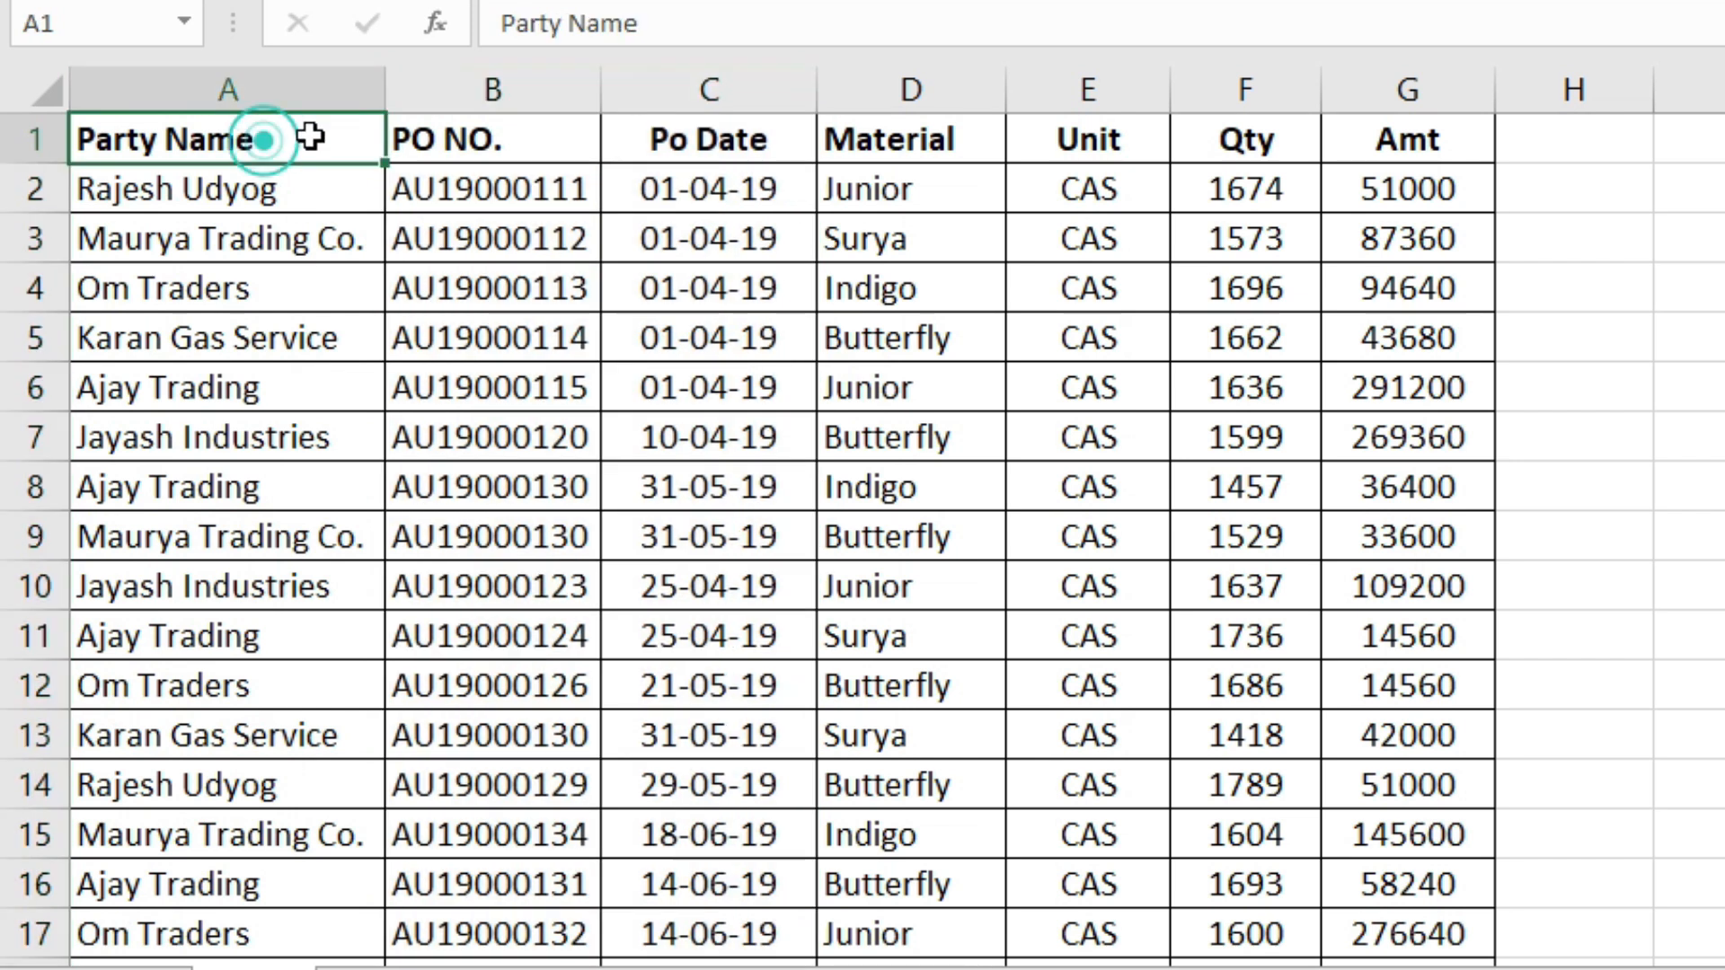
{"action": "left_click", "coordinate": [553, 259]}
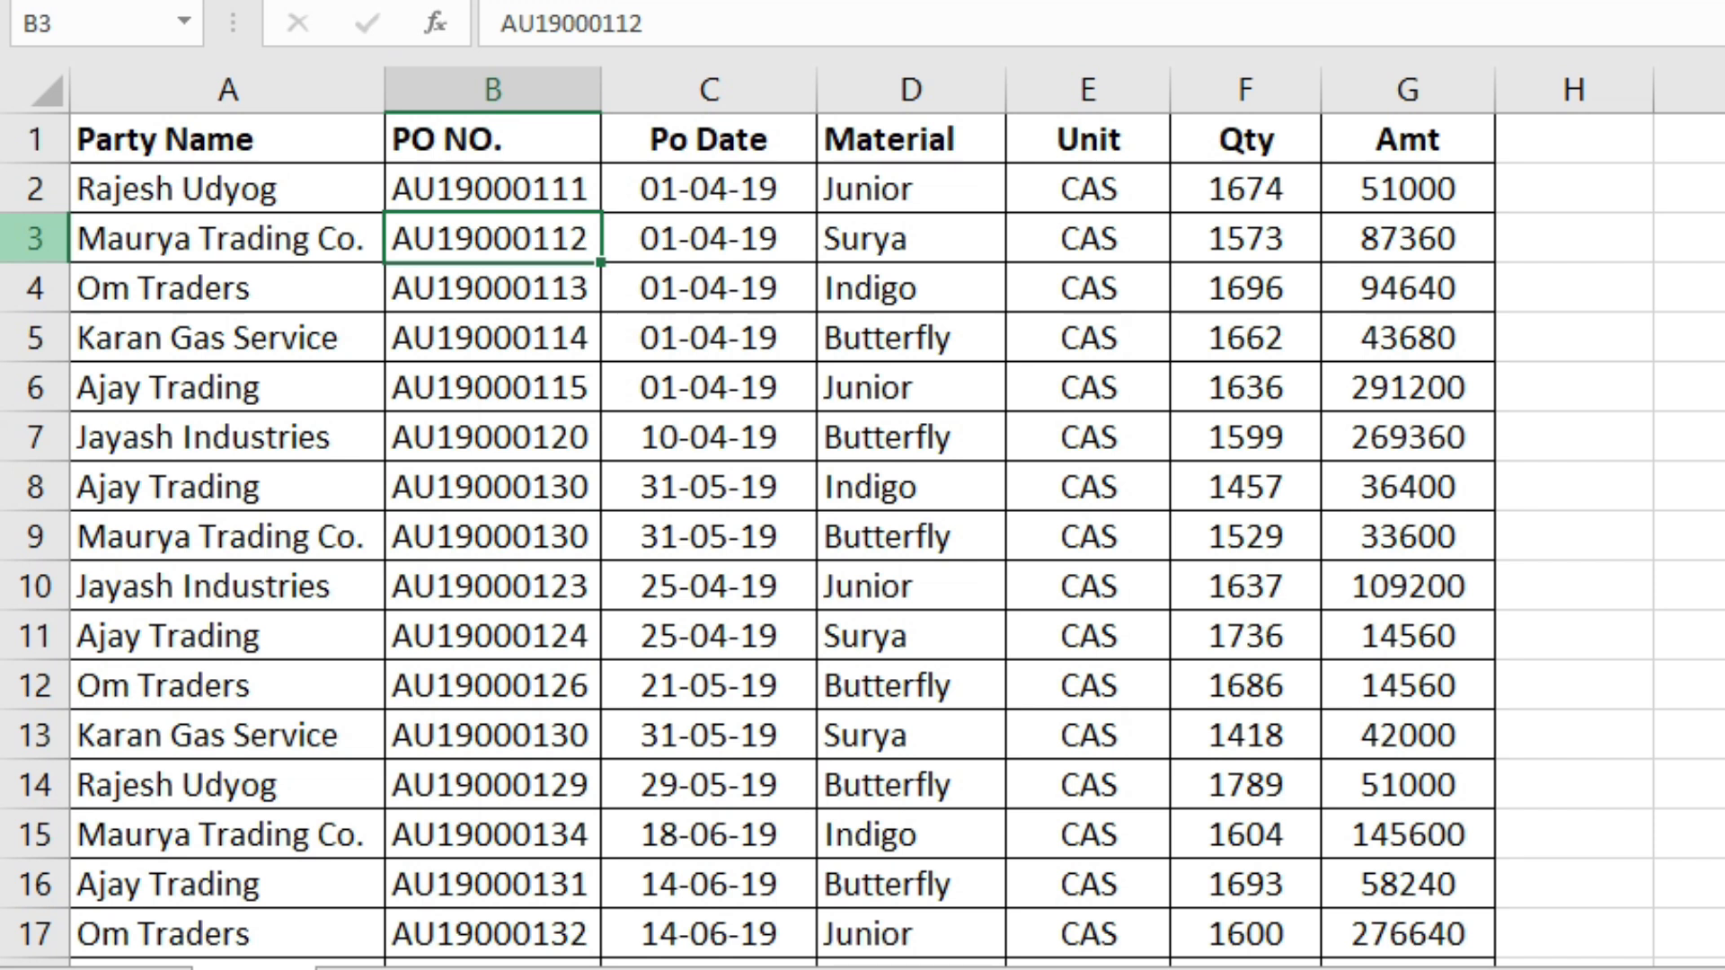
{"action": "left_click_drag", "start_coordinate": [123, 241], "coordinate": [1419, 561]}
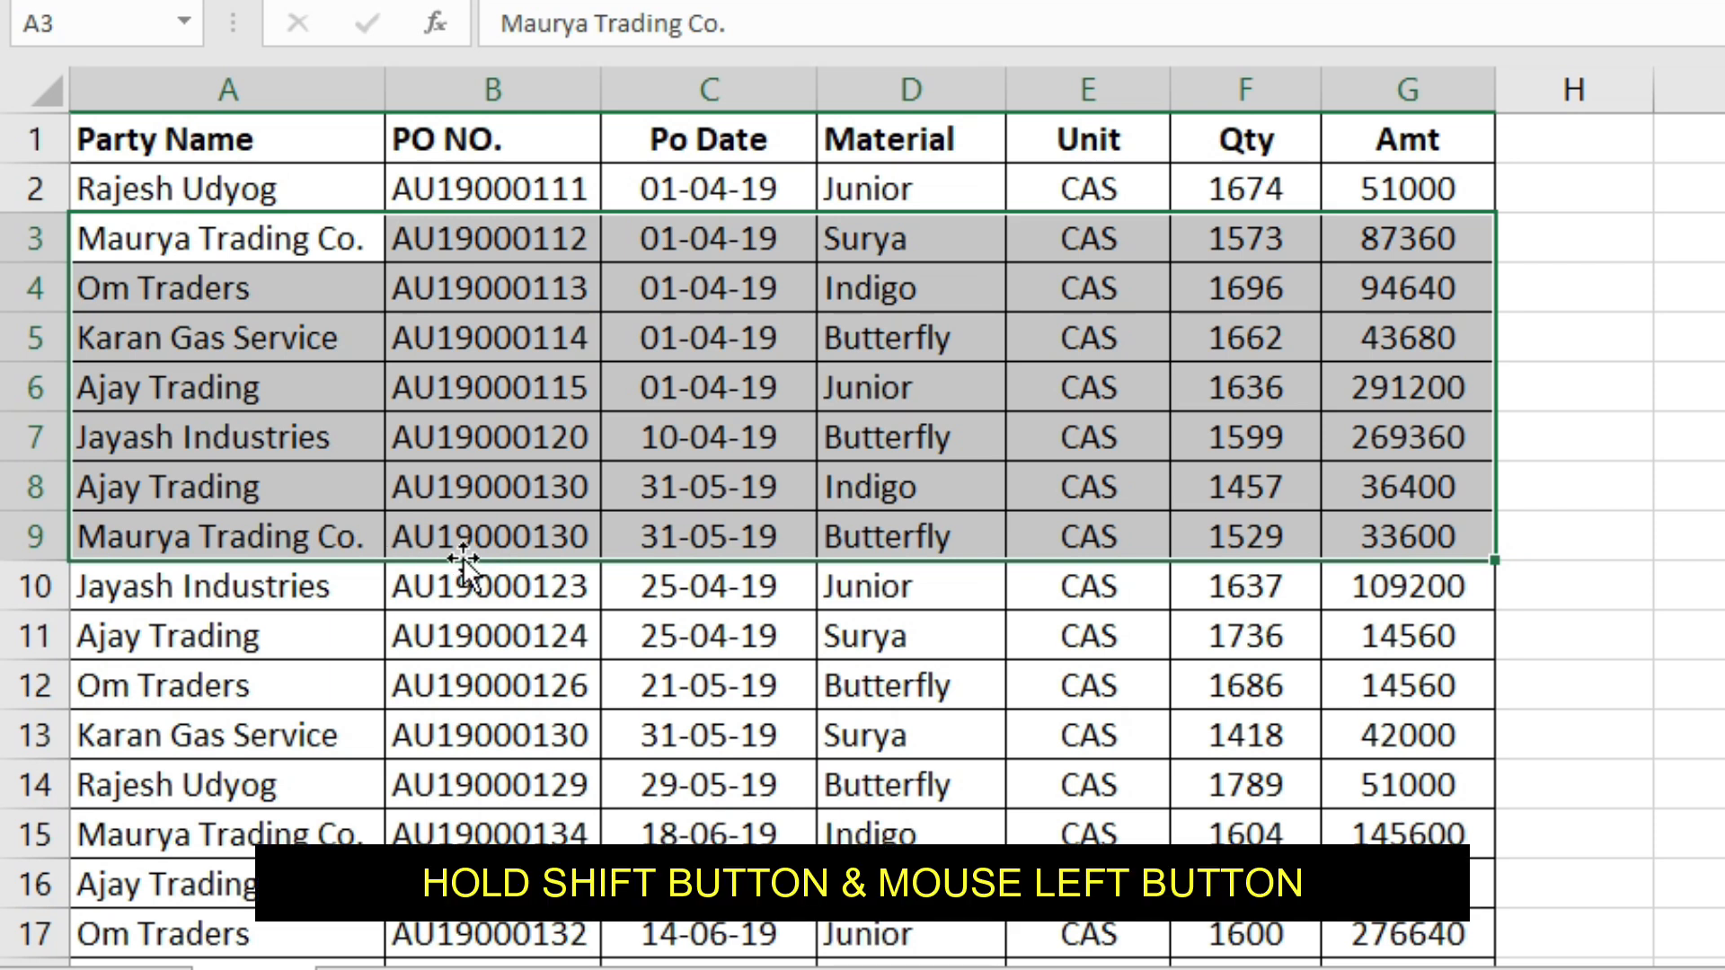
{"action": "left_click_drag", "start_coordinate": [463, 559], "coordinate": [509, 451]}
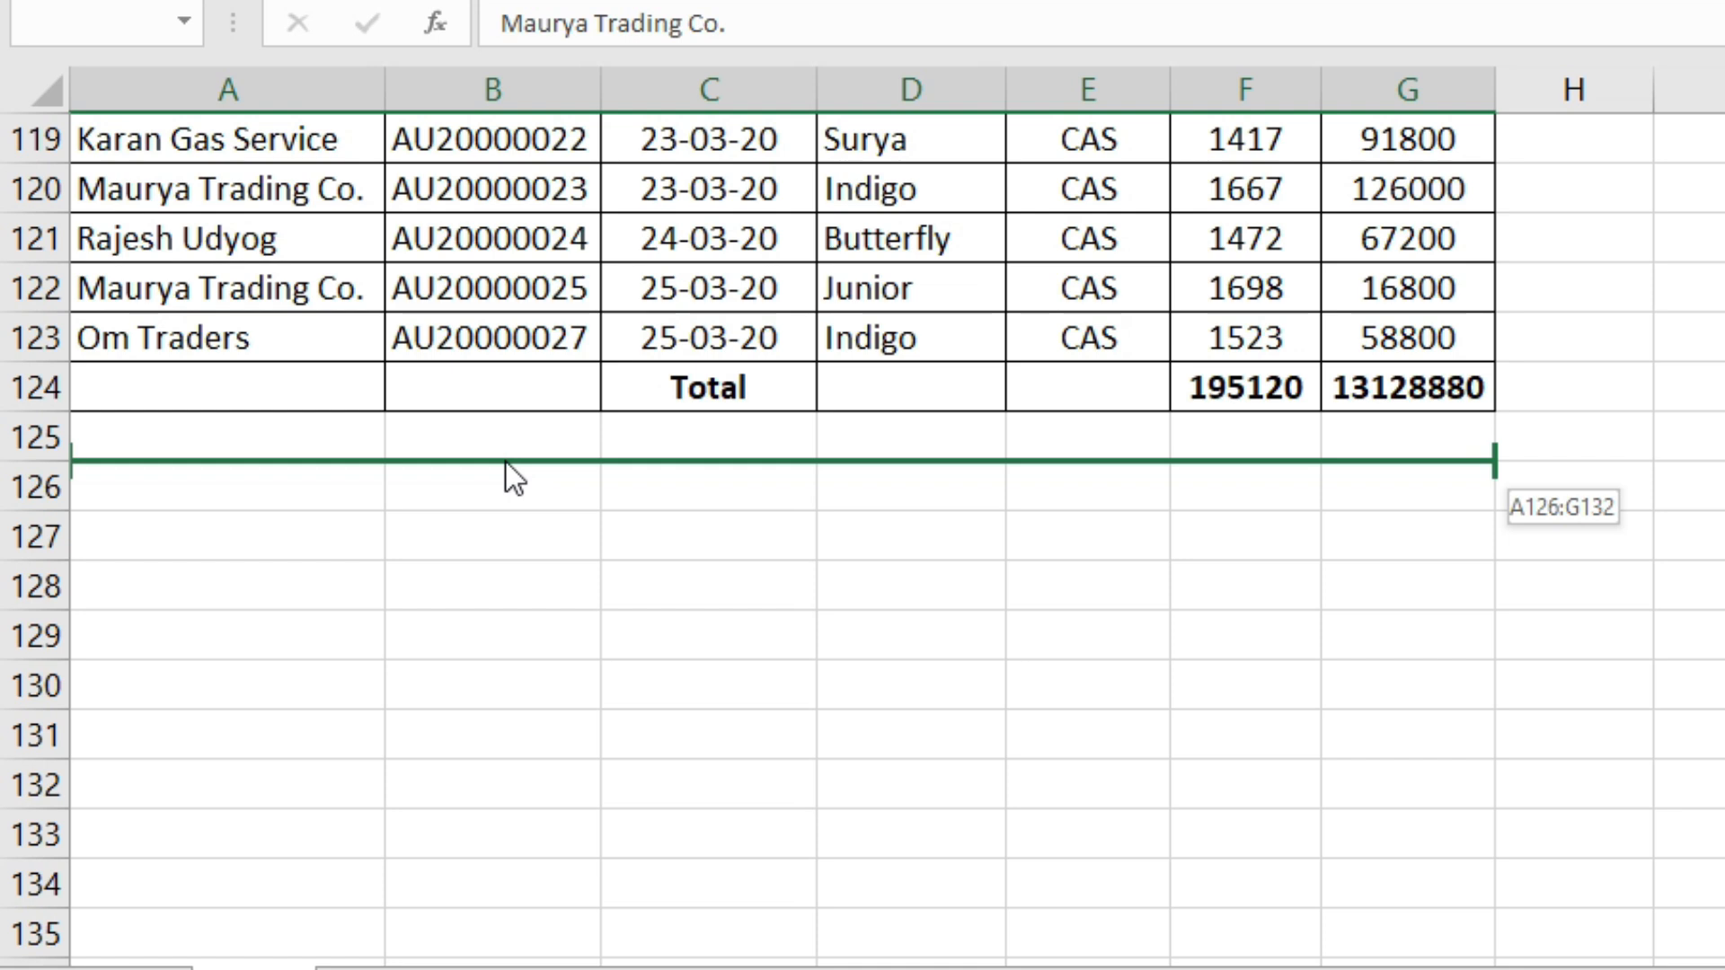
{"action": "left_click_drag", "start_coordinate": [505, 462], "coordinate": [505, 462]}
{"action": "scroll", "coordinate": [729, 671], "scroll_direction": "up", "scroll_amount": 2}
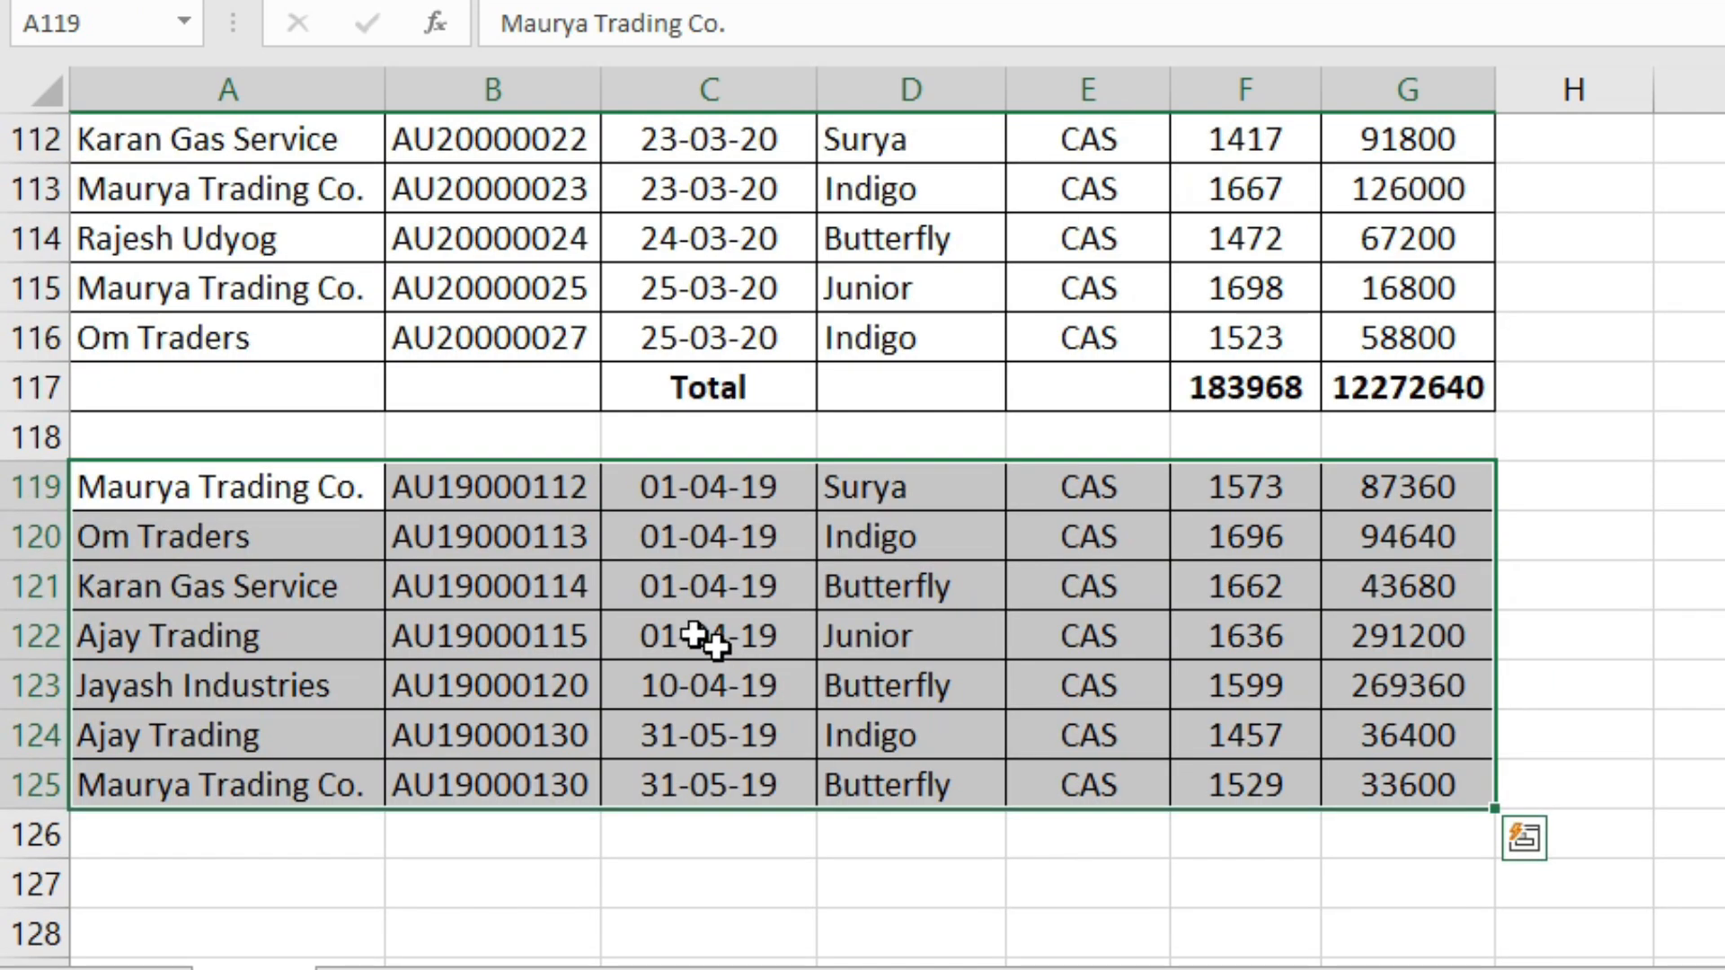